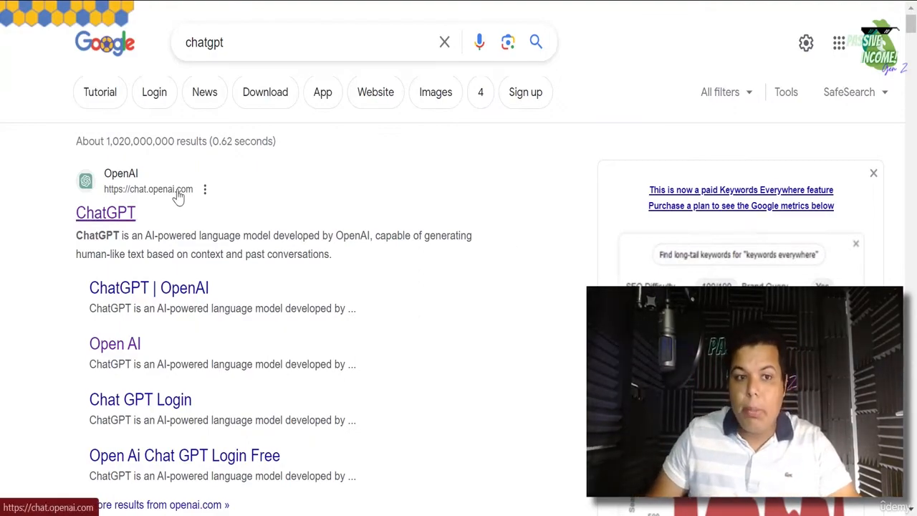
- Open chat.openai.com from the Google results to reach a new GPT-3.5 chat
{"action": "left_click", "coordinate": [116, 223]}
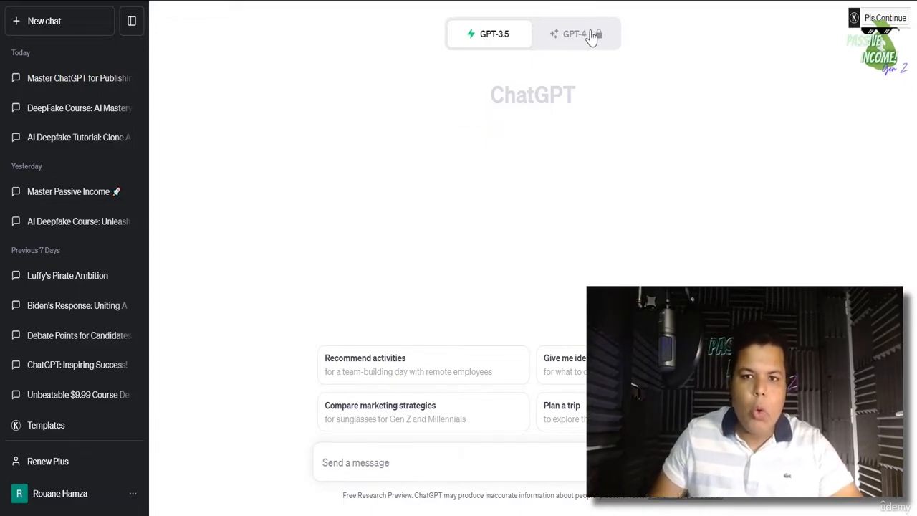
{"action": "mouse_move", "coordinate": [578, 52]}
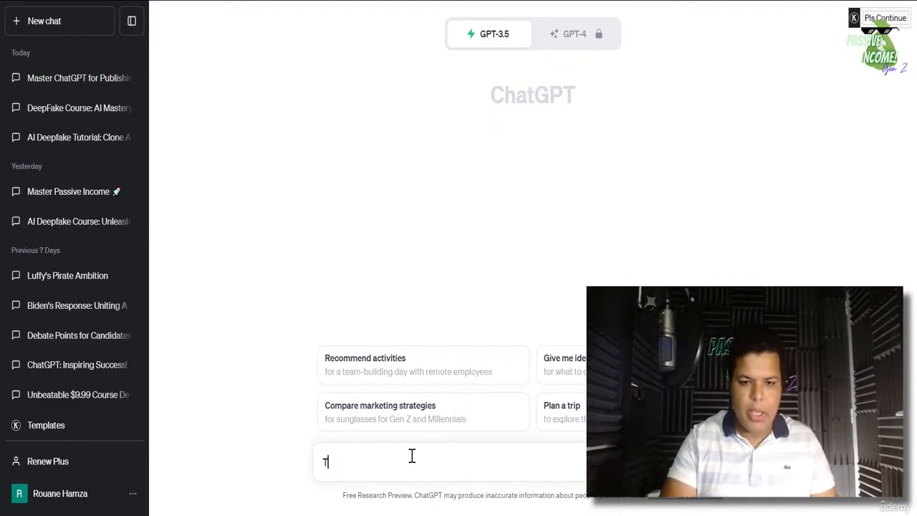
- Ask ChatGPT for an SEO-optimized blog post about the top 10 biggest sharks in history
{"action": "type", "text": "Write an S"}
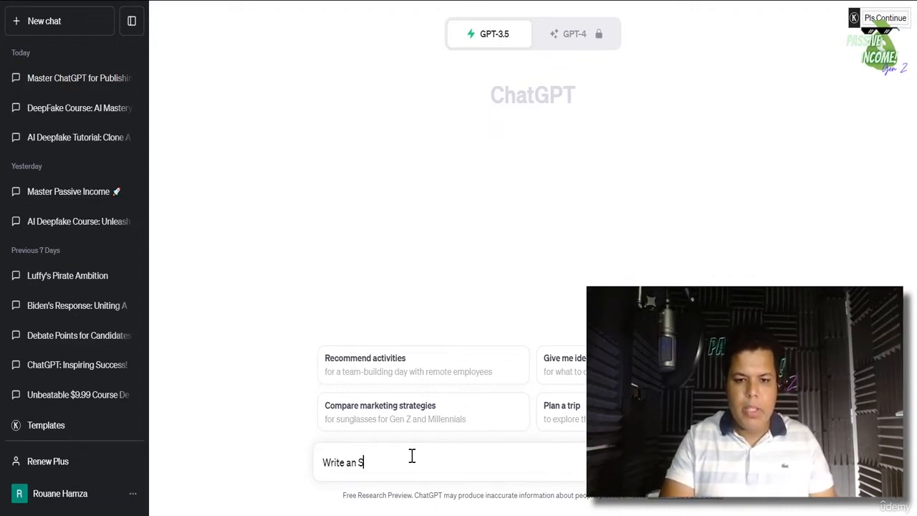
{"action": "type", "text": "EO optimized b"}
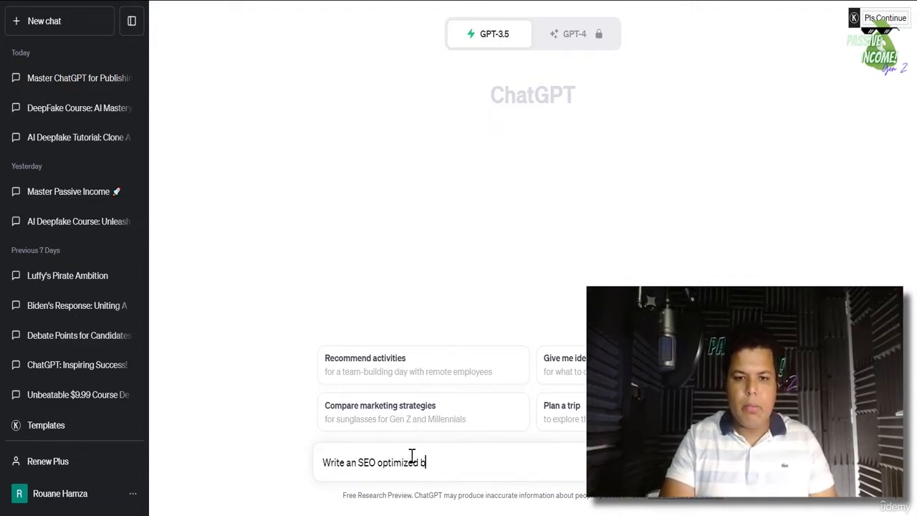
{"action": "type", "text": "log pos"}
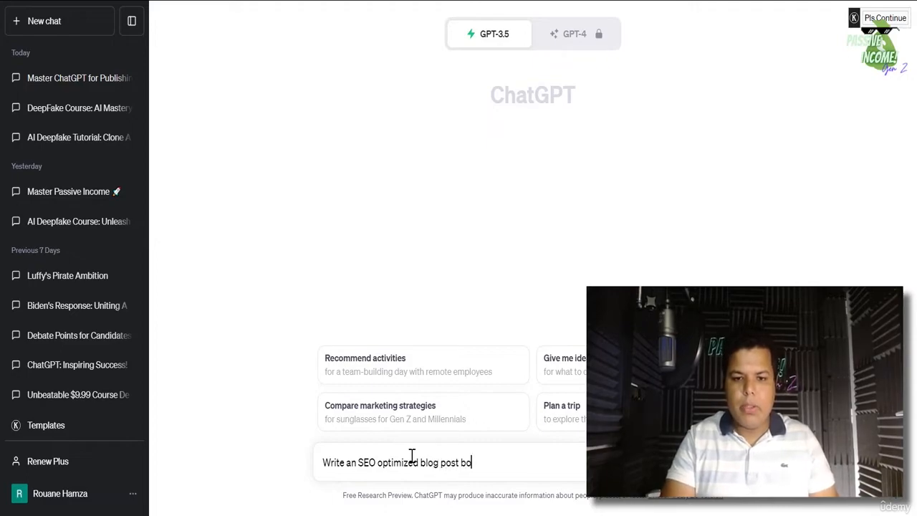
{"action": "type", "text": "t abou"}
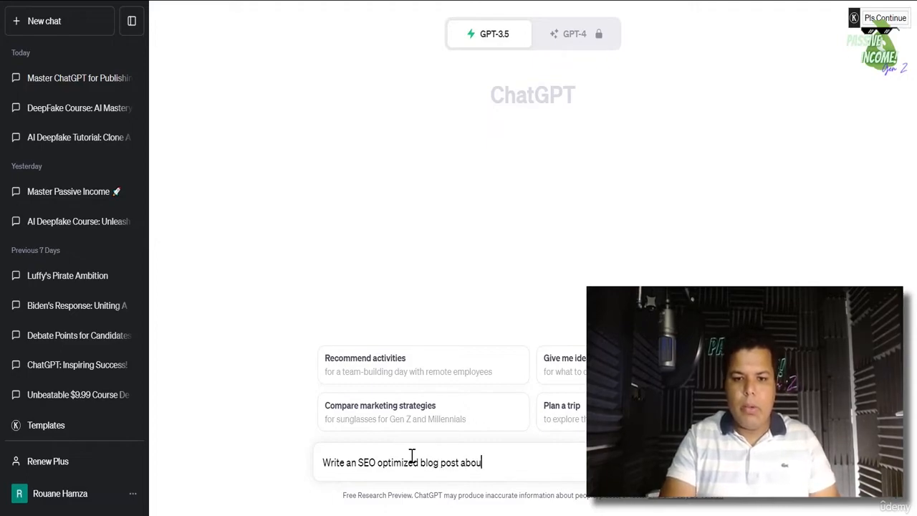
{"action": "type", "text": "t the top 10 biggest sharks"}
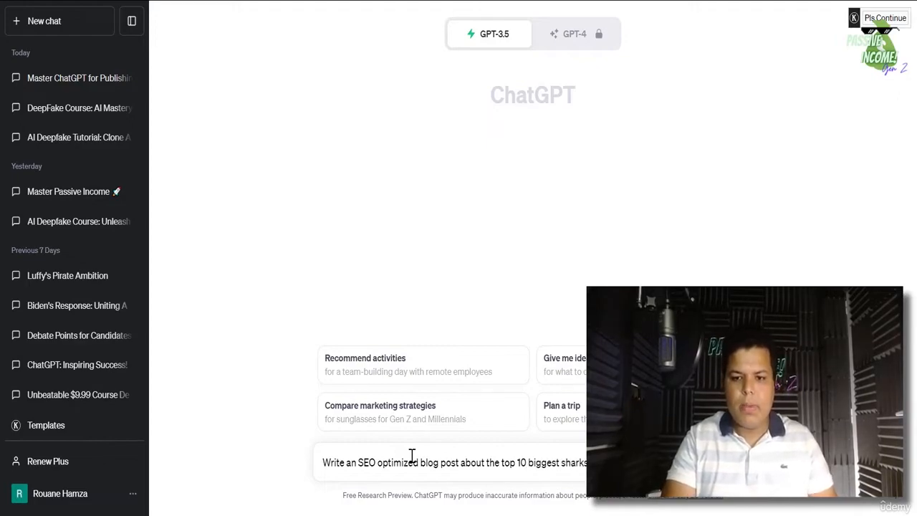
{"action": "key", "text": "Return"}
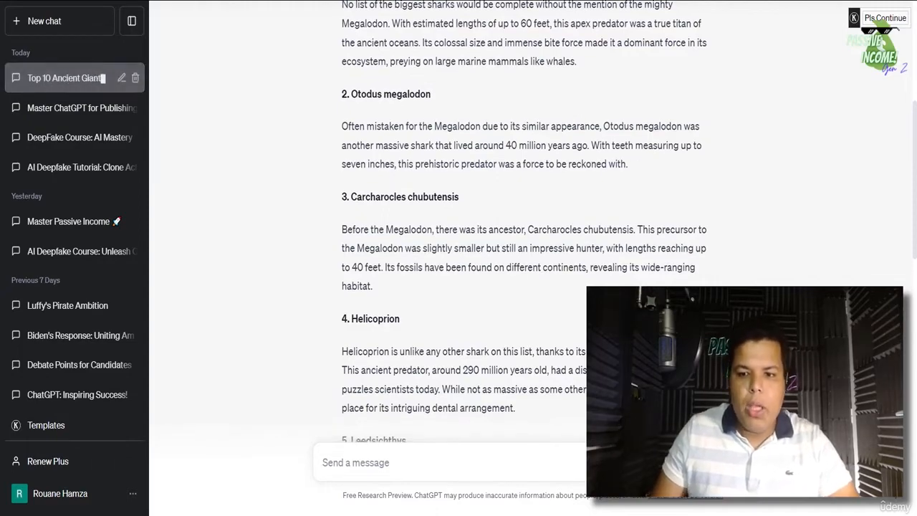
- Regenerate the shark answer into version 2/2, 'Unveiling the Giants: Top 10 Biggest Sharks in History'
{"action": "scroll", "coordinate": [527, 251], "scroll_direction": "down", "scroll_amount": 12}
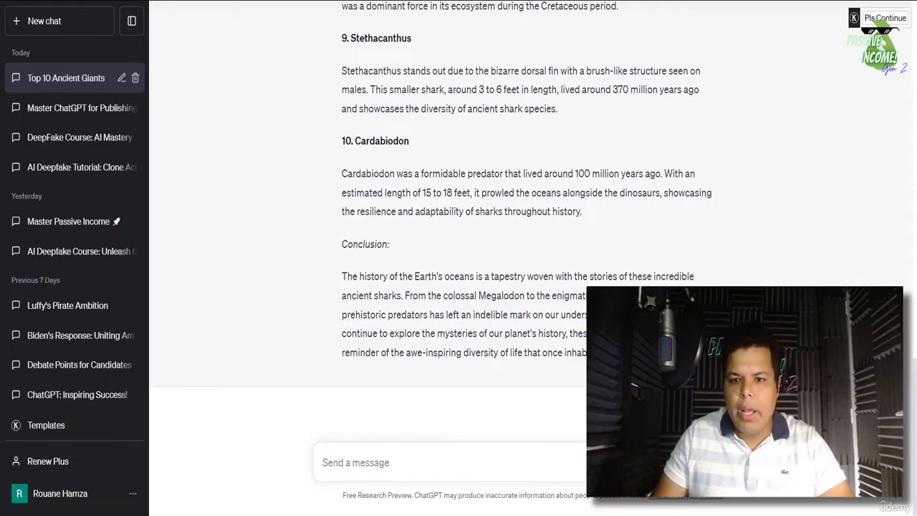
{"action": "left_click", "coordinate": [718, 423]}
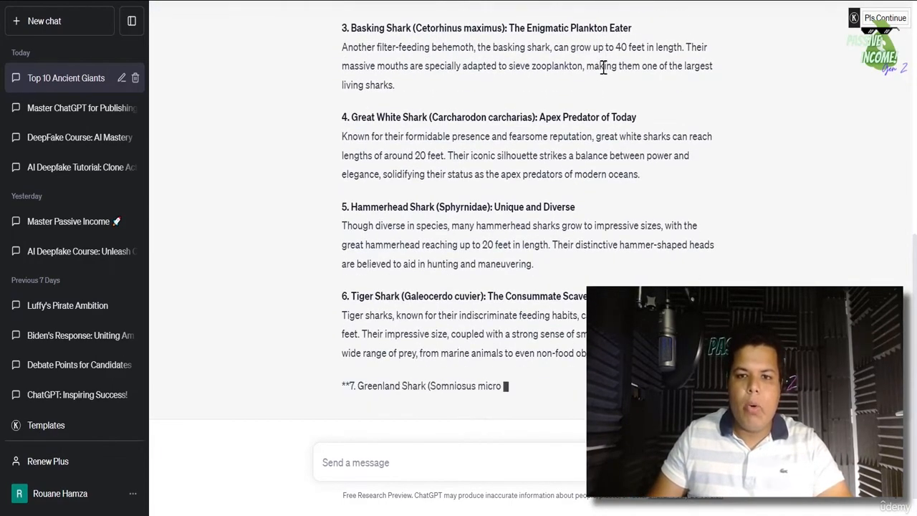
{"action": "scroll", "coordinate": [601, 179], "scroll_direction": "up", "scroll_amount": 5}
{"action": "scroll", "coordinate": [602, 186], "scroll_direction": "down", "scroll_amount": 4}
{"action": "scroll", "coordinate": [602, 190], "scroll_direction": "up", "scroll_amount": 2}
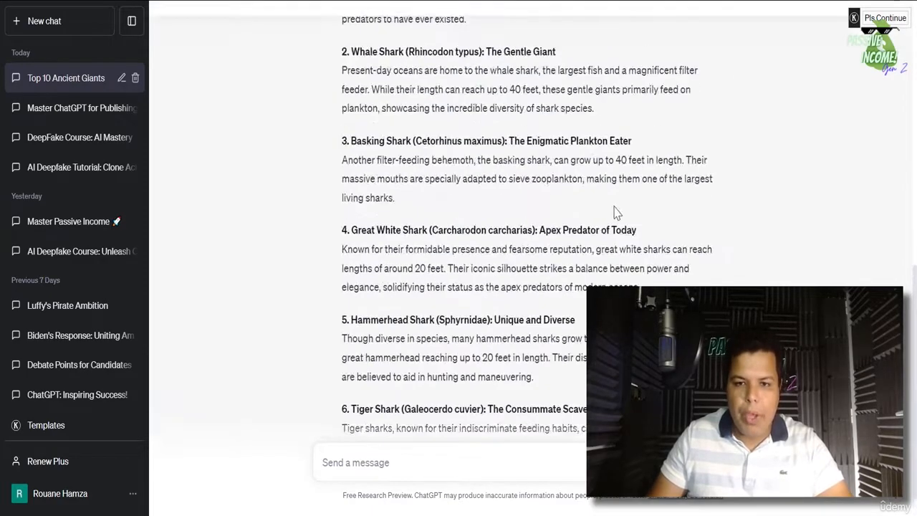
{"action": "scroll", "coordinate": [609, 197], "scroll_direction": "down", "scroll_amount": 2}
{"action": "scroll", "coordinate": [620, 205], "scroll_direction": "up", "scroll_amount": 4}
{"action": "scroll", "coordinate": [621, 205], "scroll_direction": "down", "scroll_amount": 6}
{"action": "scroll", "coordinate": [622, 206], "scroll_direction": "up", "scroll_amount": 8}
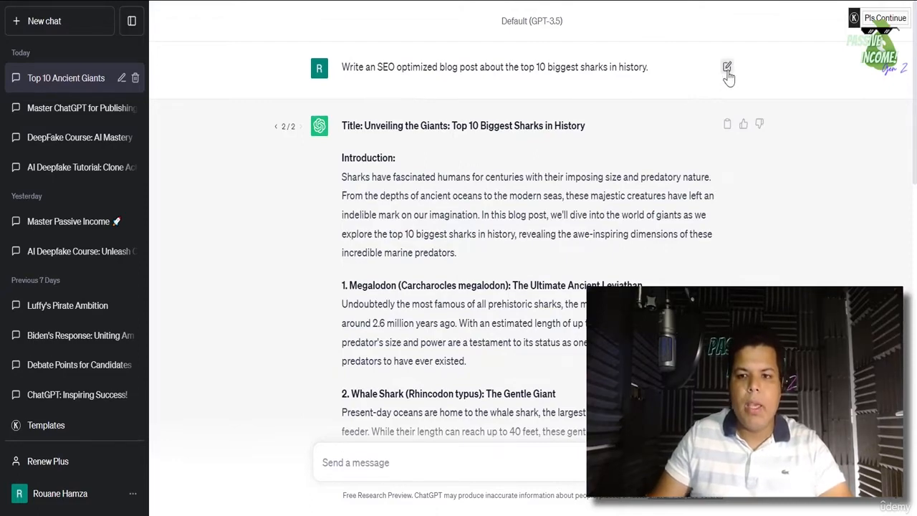
- Edit the sent prompt from top 10 to top 5 biggest sharks and resubmit it
{"action": "left_click", "coordinate": [727, 67]}
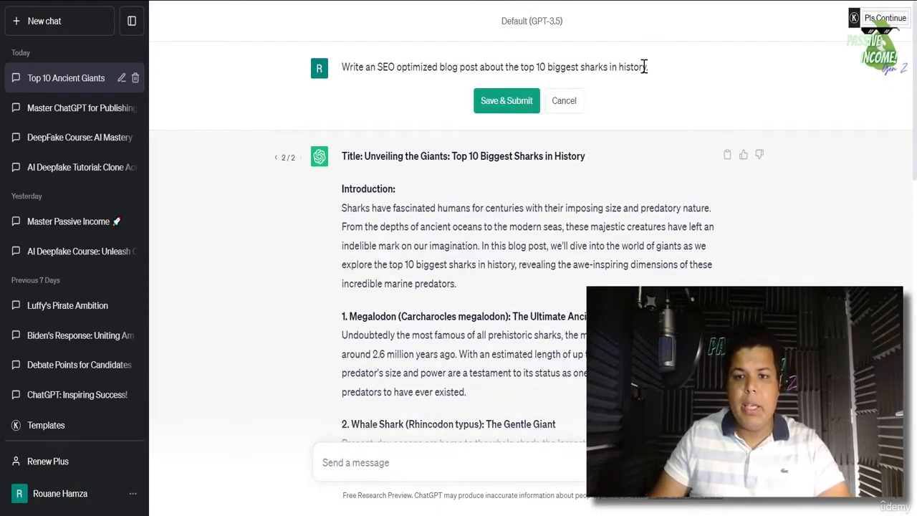
{"action": "double_click", "coordinate": [542, 67]}
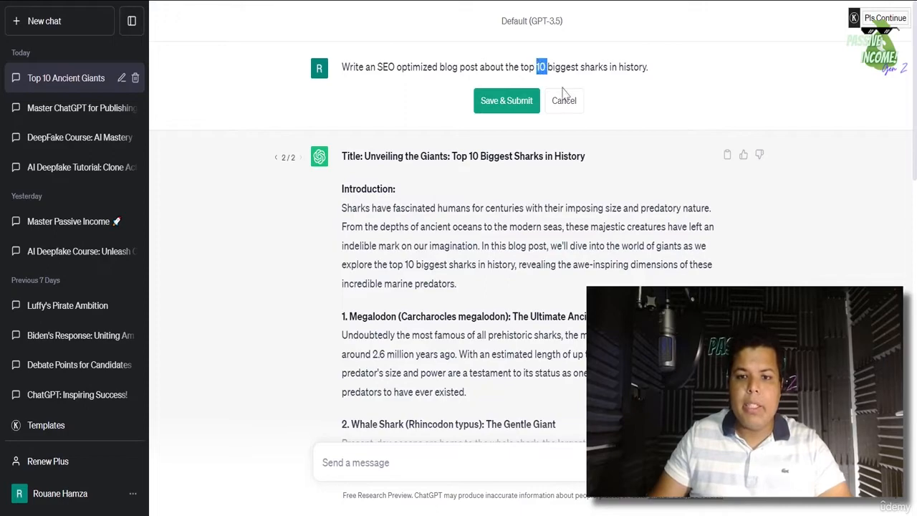
{"action": "type", "text": "5"}
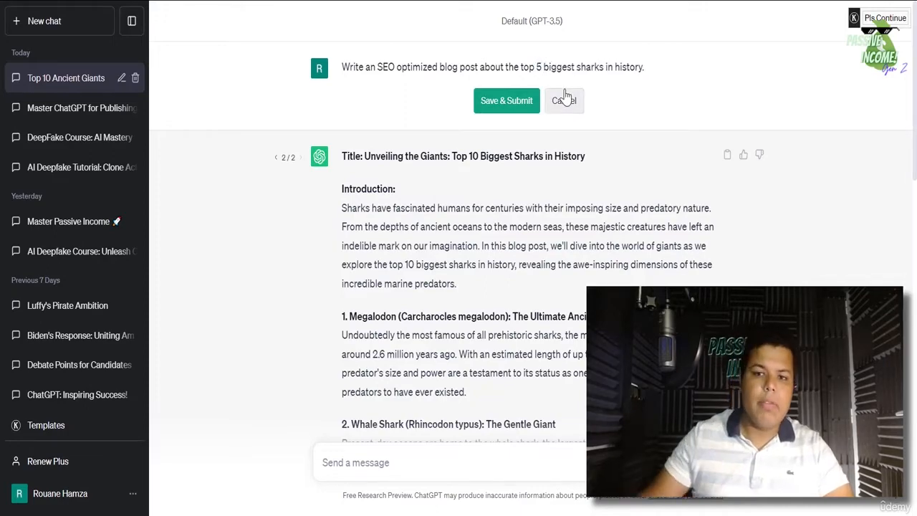
{"action": "left_click", "coordinate": [492, 99]}
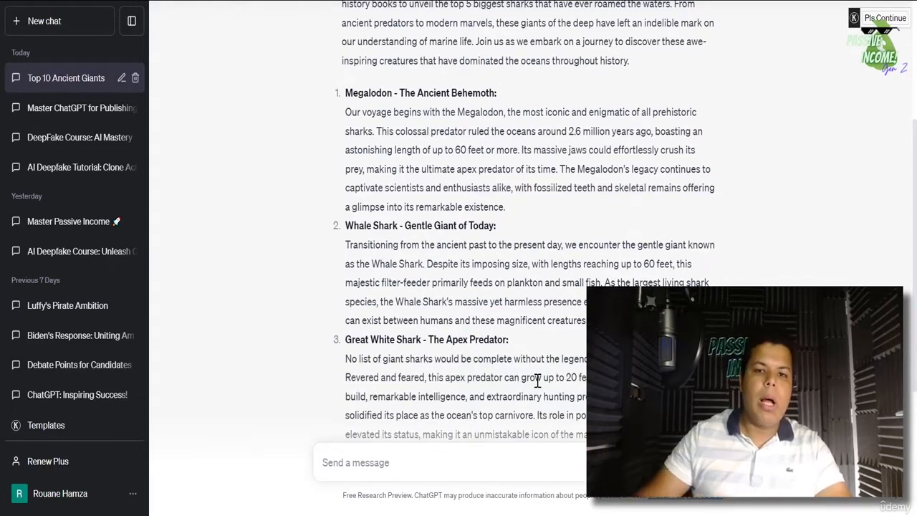
{"action": "scroll", "coordinate": [478, 93], "scroll_direction": "up", "scroll_amount": 5}
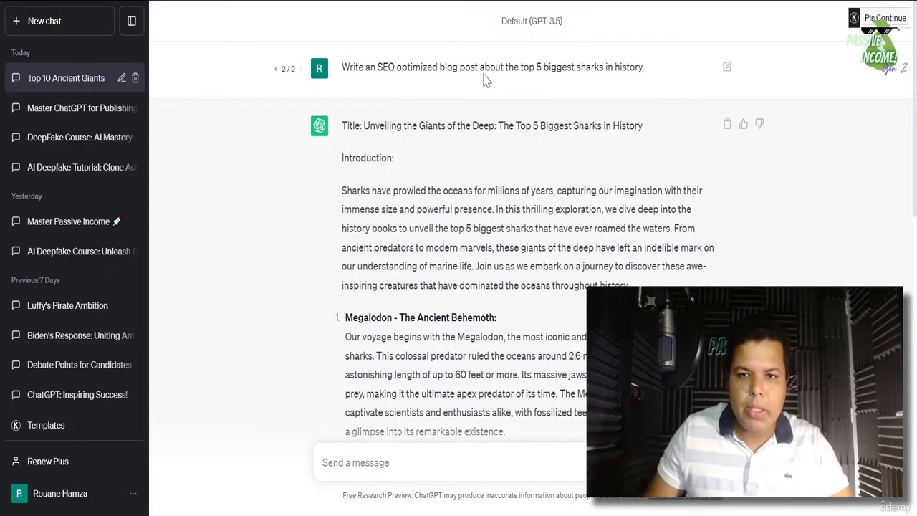
- Reopen the top 5 sharks prompt for editing once more
{"action": "left_click", "coordinate": [726, 71]}
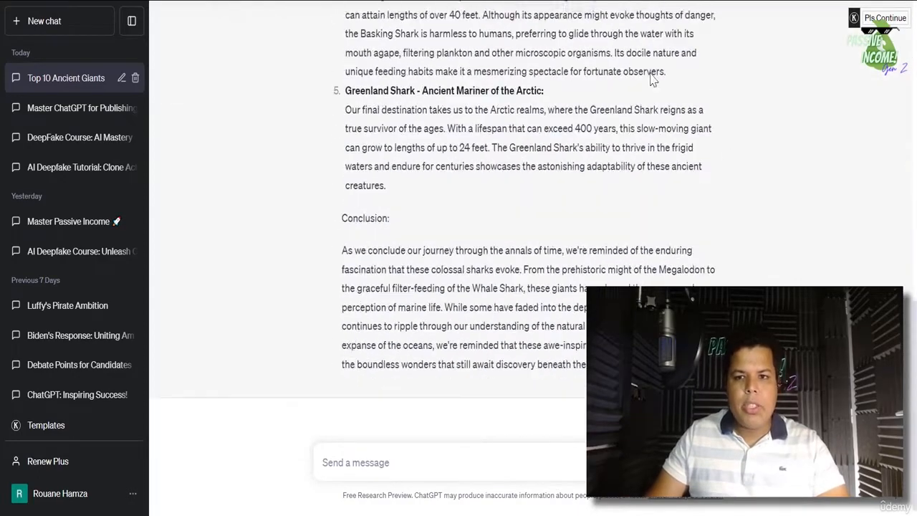
{"action": "scroll", "coordinate": [598, 194], "scroll_direction": "up", "scroll_amount": 10}
{"action": "scroll", "coordinate": [622, 123], "scroll_direction": "up", "scroll_amount": 2}
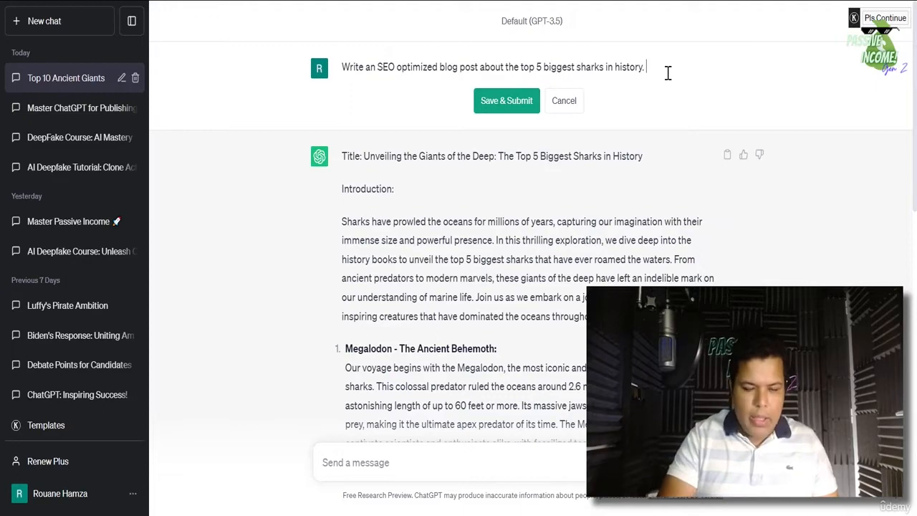
- Append 'Add 5 questions and answers FAQ' to the shark prompt and resubmit it
{"action": "type", "text": "Add a"}
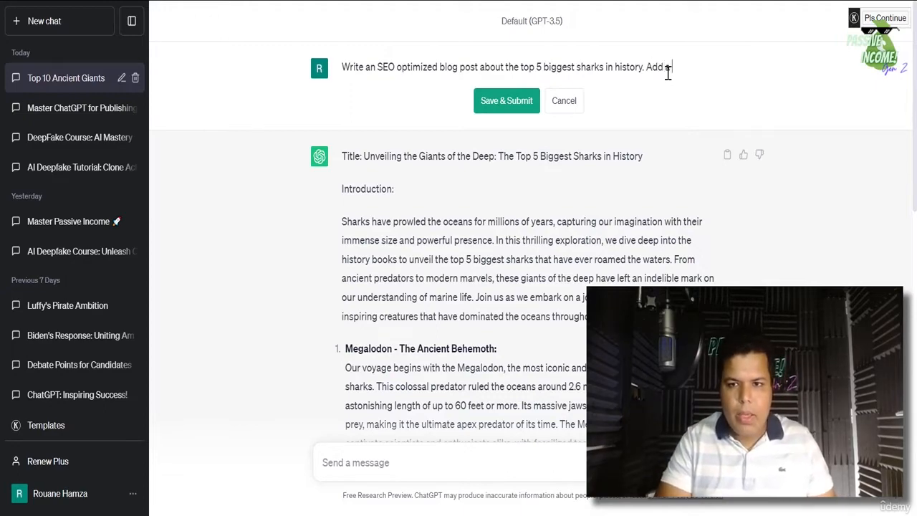
{"action": "type", "text": "5 questions"}
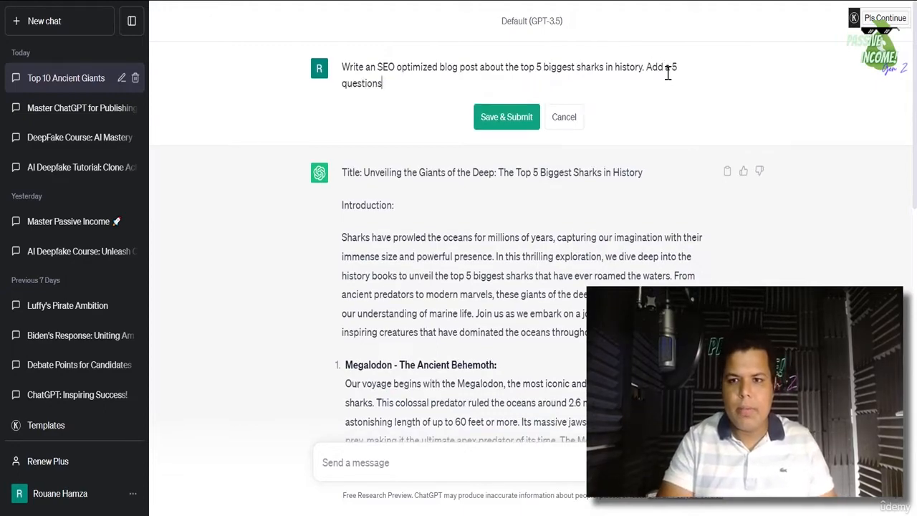
{"action": "type", "text": " and answe"}
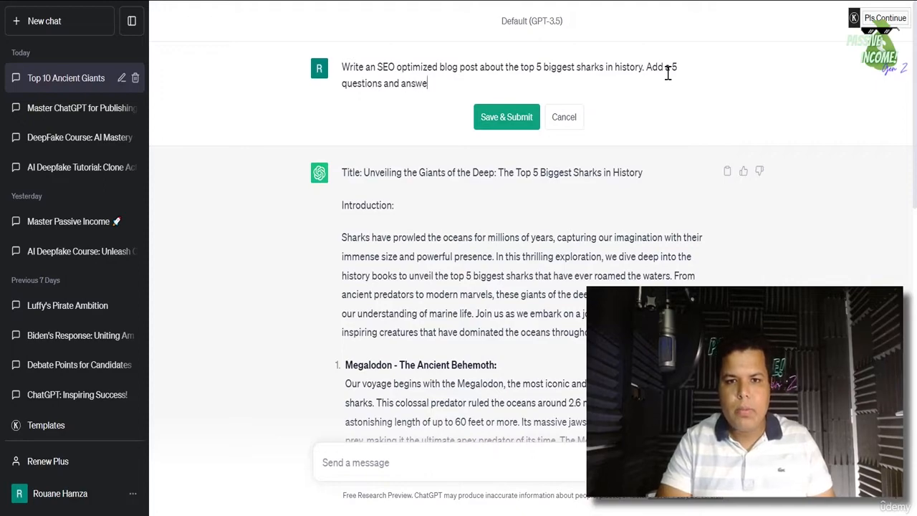
{"action": "type", "text": "rs FAQ."}
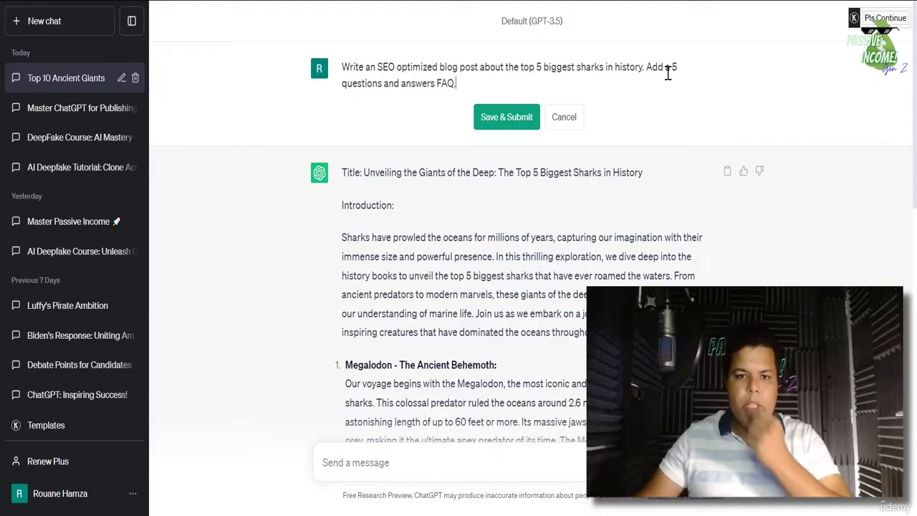
{"action": "left_click", "coordinate": [493, 117]}
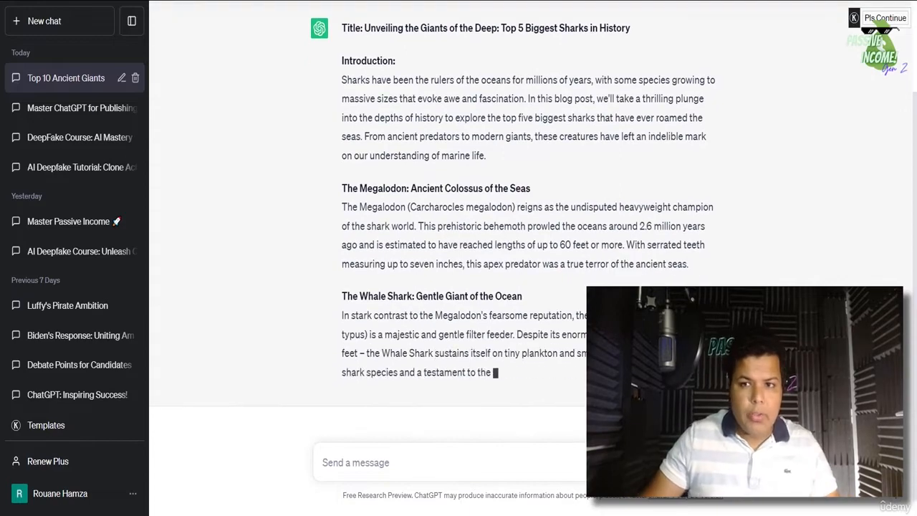
{"action": "key", "text": "ctrl+t"}
- Browse the Look inside sample of '59 ChatGPT HACKS To Make Money Online' and return to its product page
{"action": "left_click", "coordinate": [379, 1]}
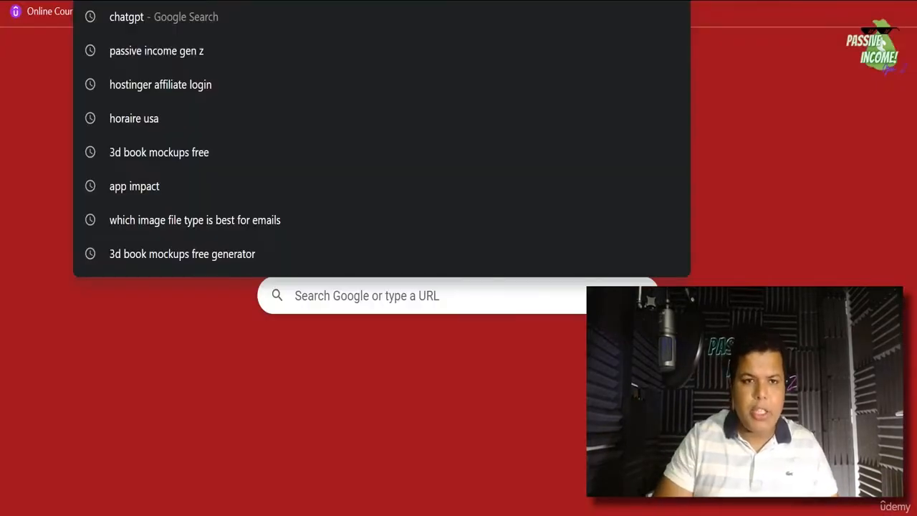
{"action": "key", "text": "Return"}
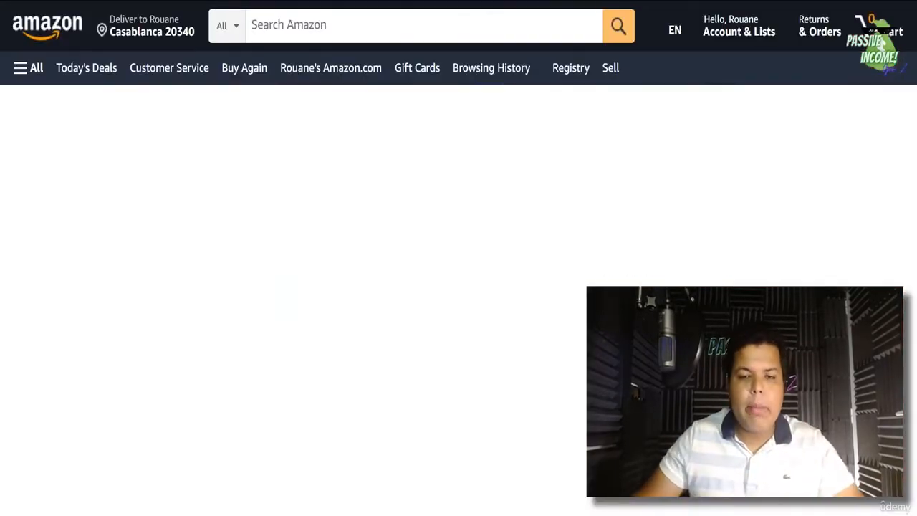
{"action": "scroll", "coordinate": [113, 232], "scroll_direction": "down", "scroll_amount": 3}
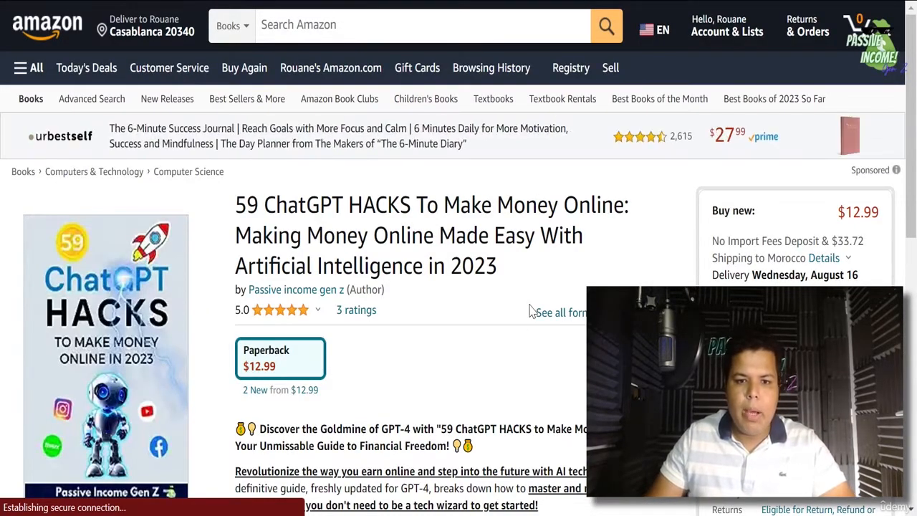
{"action": "scroll", "coordinate": [527, 278], "scroll_direction": "down", "scroll_amount": 1}
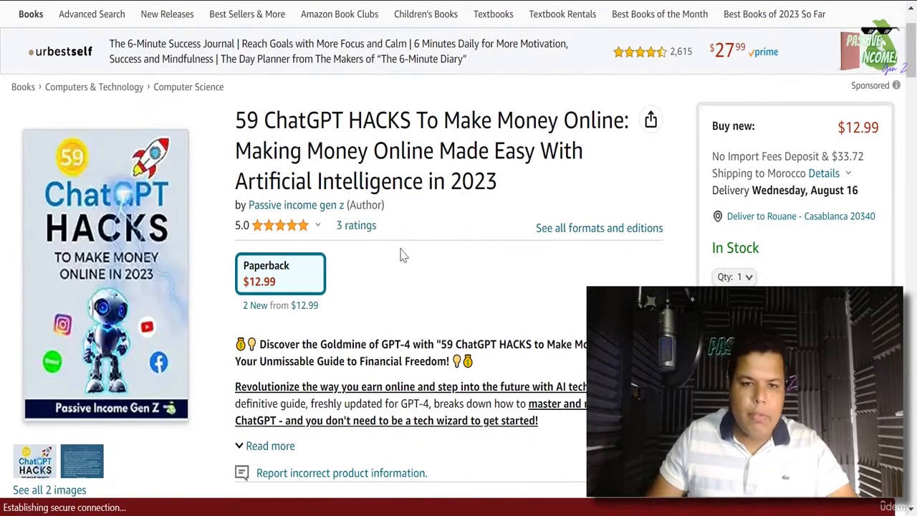
{"action": "scroll", "coordinate": [405, 250], "scroll_direction": "up", "scroll_amount": 1}
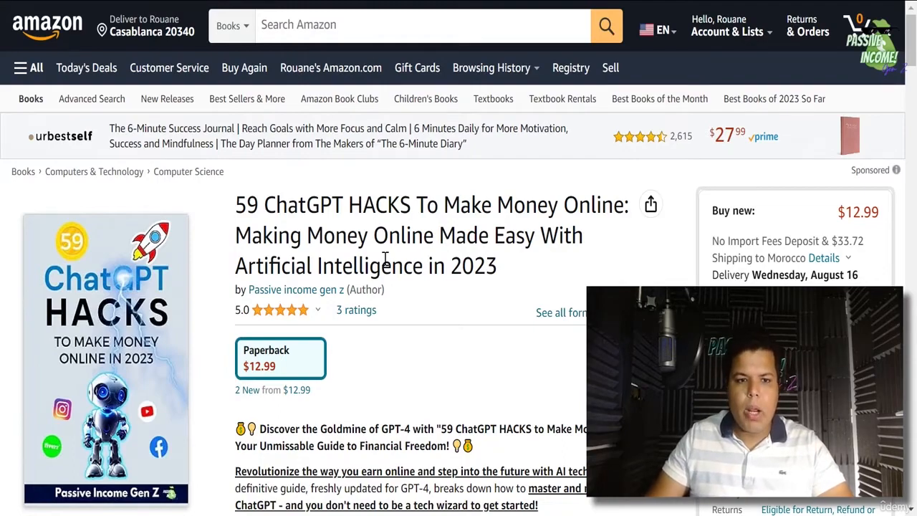
{"action": "scroll", "coordinate": [338, 261], "scroll_direction": "down", "scroll_amount": 1}
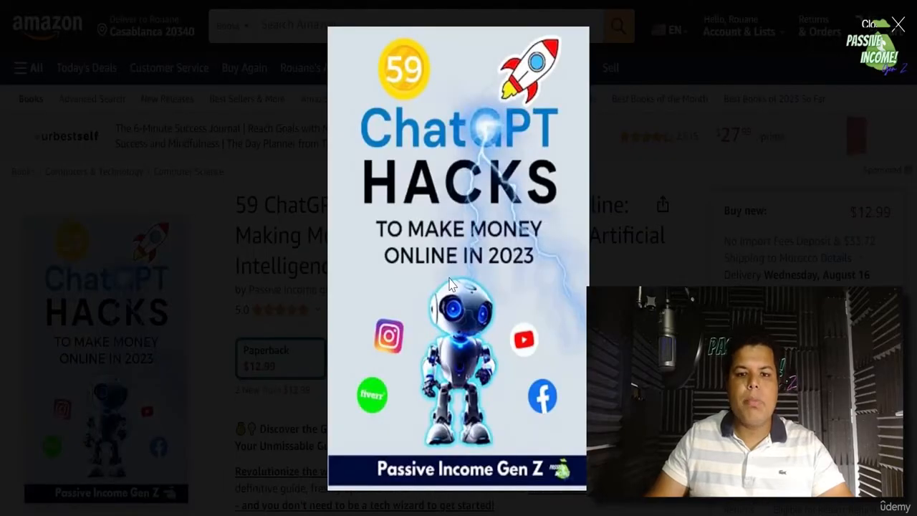
{"action": "left_click", "coordinate": [539, 358]}
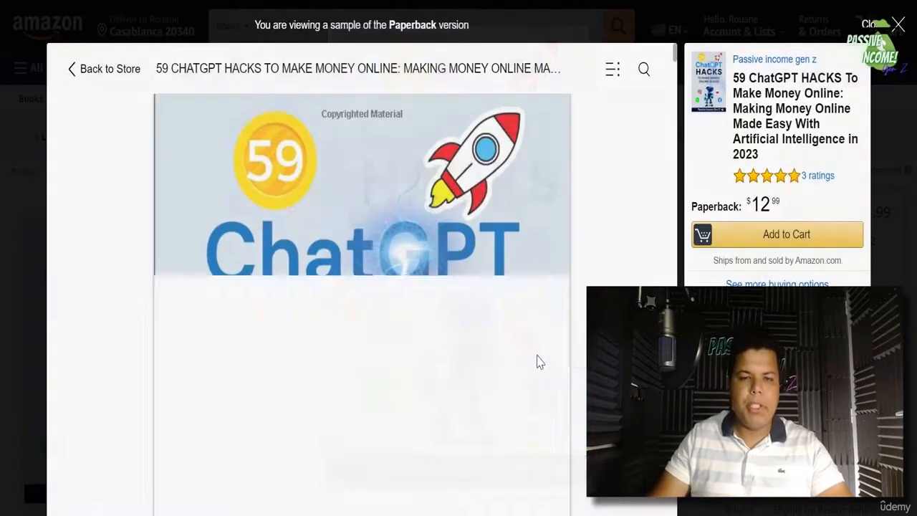
{"action": "scroll", "coordinate": [464, 271], "scroll_direction": "down", "scroll_amount": 15}
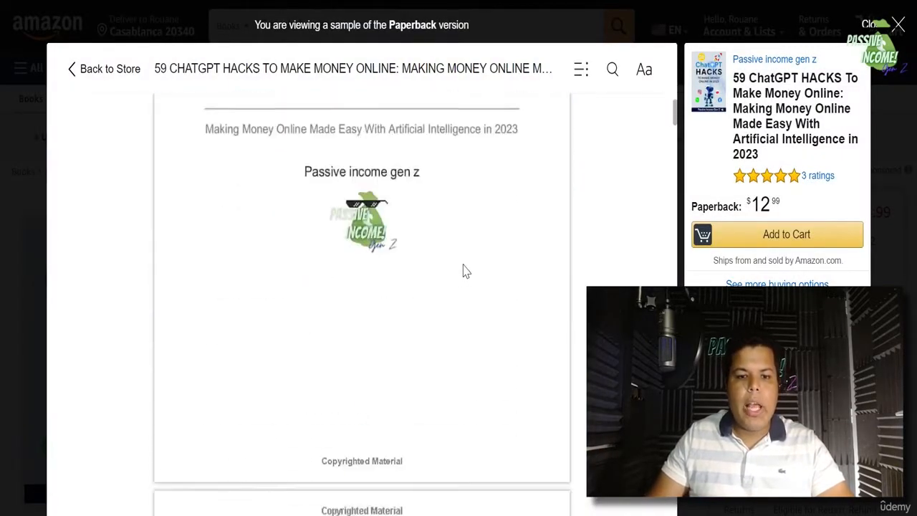
{"action": "scroll", "coordinate": [464, 271], "scroll_direction": "down", "scroll_amount": 15}
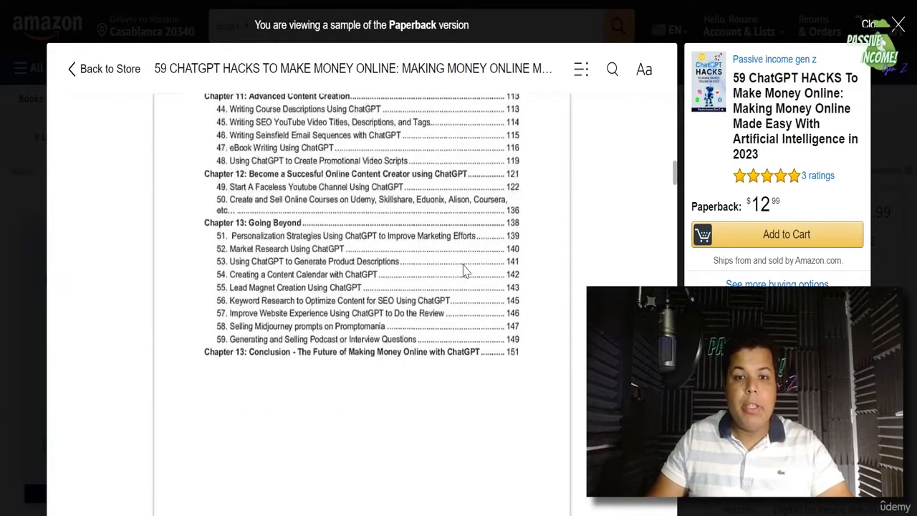
{"action": "left_click", "coordinate": [18, 251]}
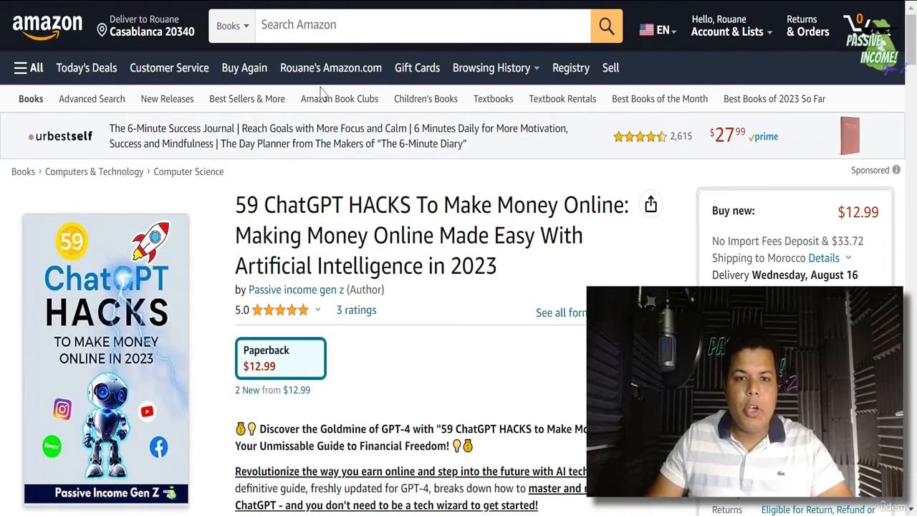
- Search Amazon for 'the chatgpt millionaire' and open the first result's product page
{"action": "left_click", "coordinate": [310, 26]}
{"action": "type", "text": "t"}
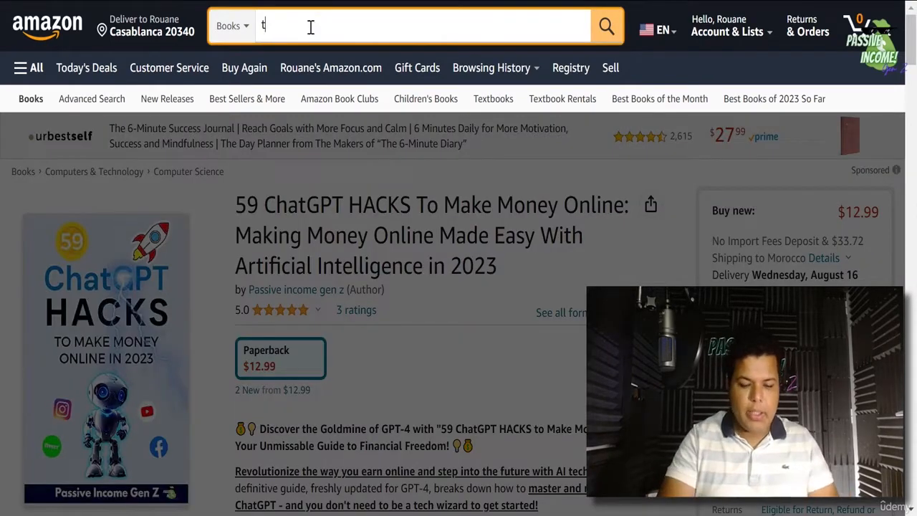
{"action": "type", "text": "he chatgpt million"}
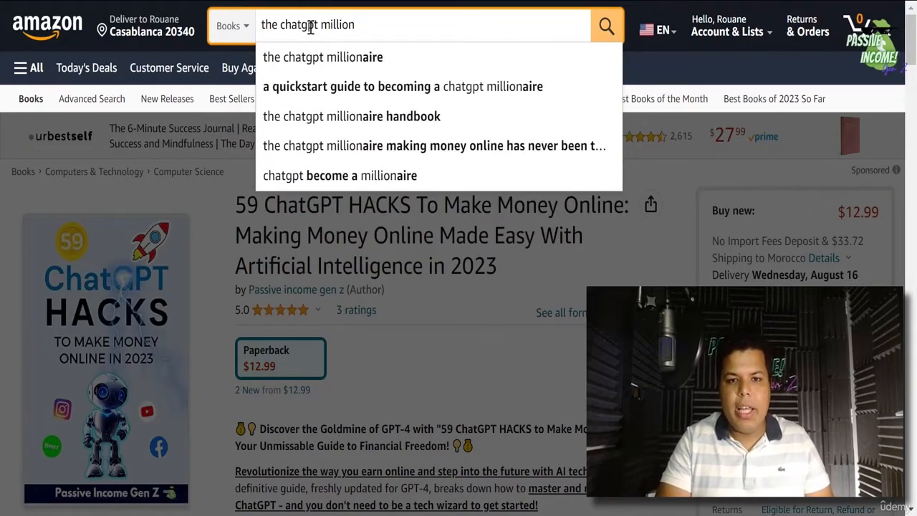
{"action": "type", "text": "aire"}
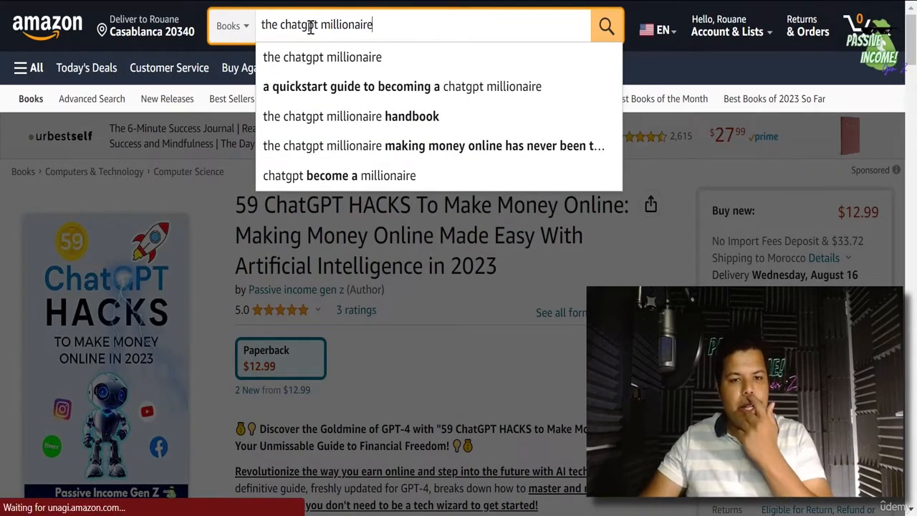
{"action": "key", "text": "Return"}
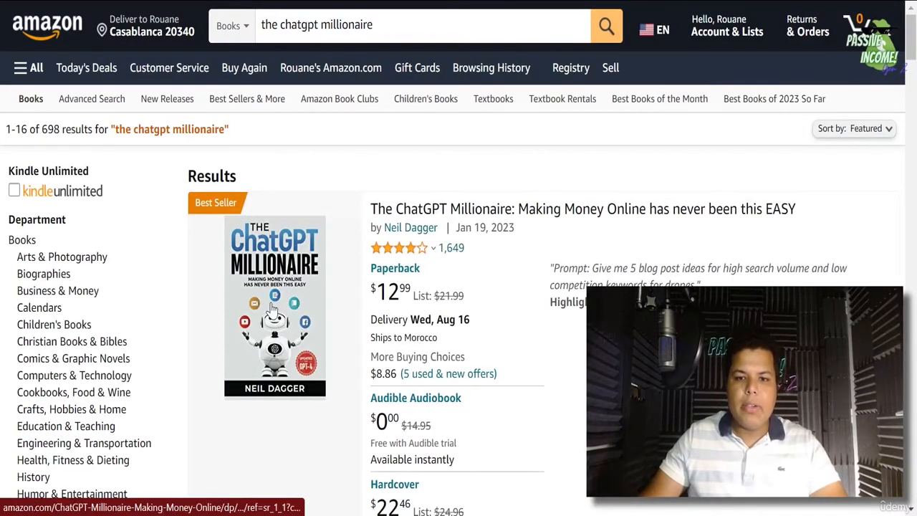
{"action": "left_click", "coordinate": [278, 310]}
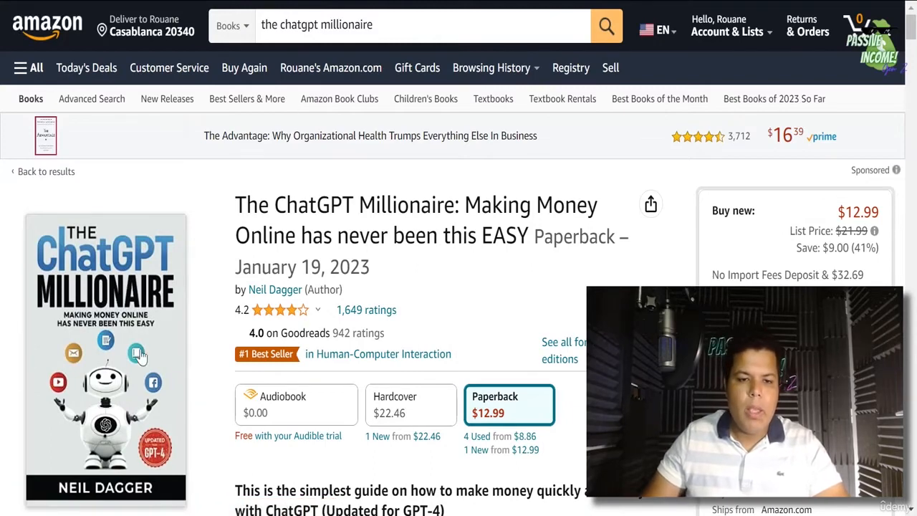
- Skim The ChatGPT Millionaire's Look inside sample pages, then close the reader
{"action": "left_click", "coordinate": [115, 364]}
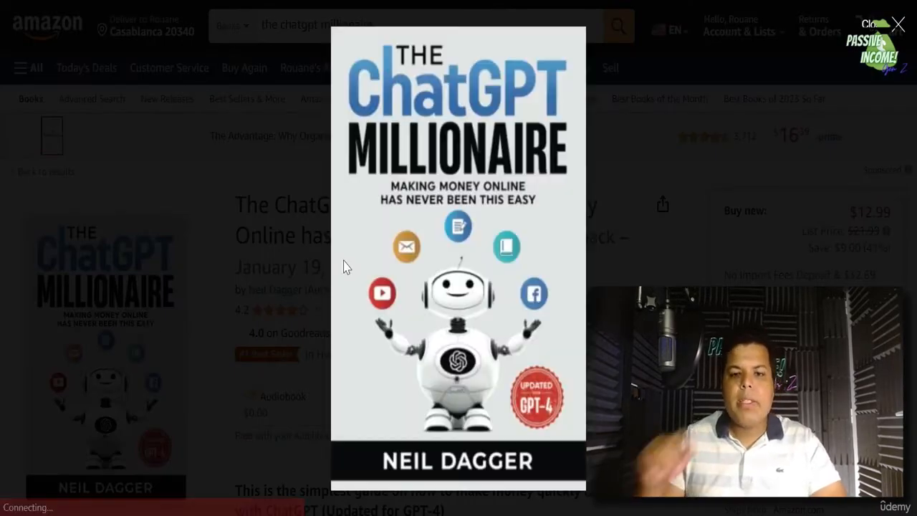
{"action": "left_click", "coordinate": [344, 267]}
{"action": "scroll", "coordinate": [461, 242], "scroll_direction": "down", "scroll_amount": 10}
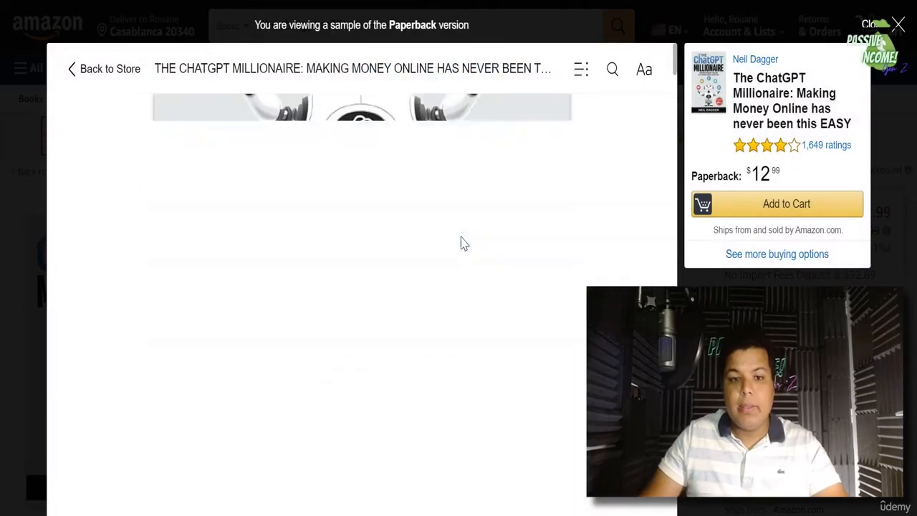
{"action": "scroll", "coordinate": [460, 241], "scroll_direction": "down", "scroll_amount": 20}
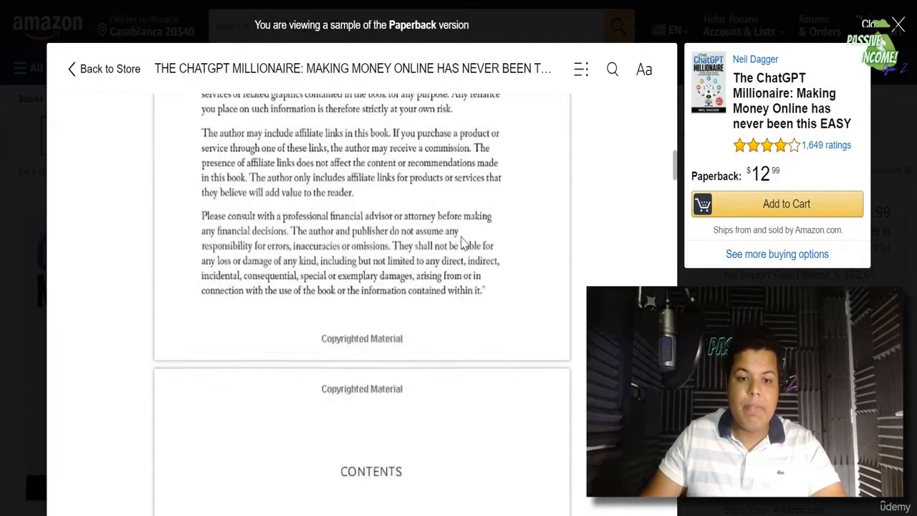
{"action": "scroll", "coordinate": [460, 241], "scroll_direction": "down", "scroll_amount": 20}
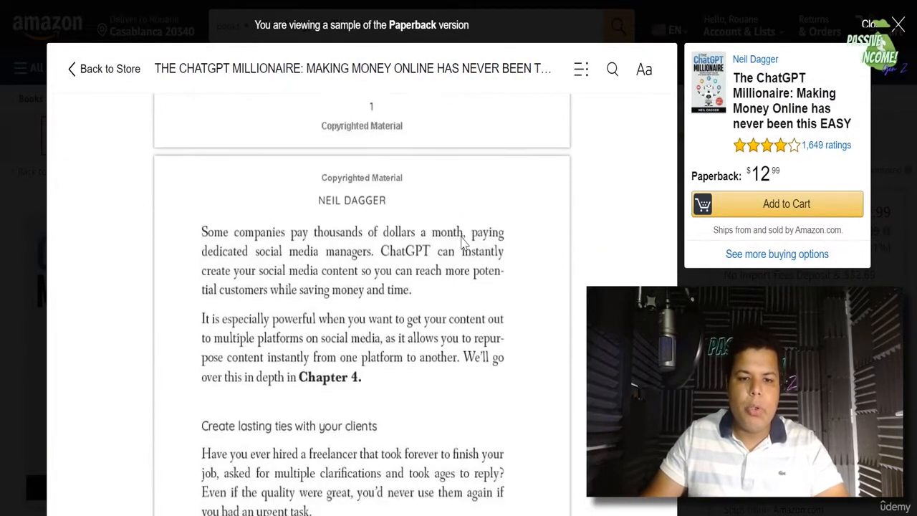
{"action": "scroll", "coordinate": [461, 242], "scroll_direction": "down", "scroll_amount": 20}
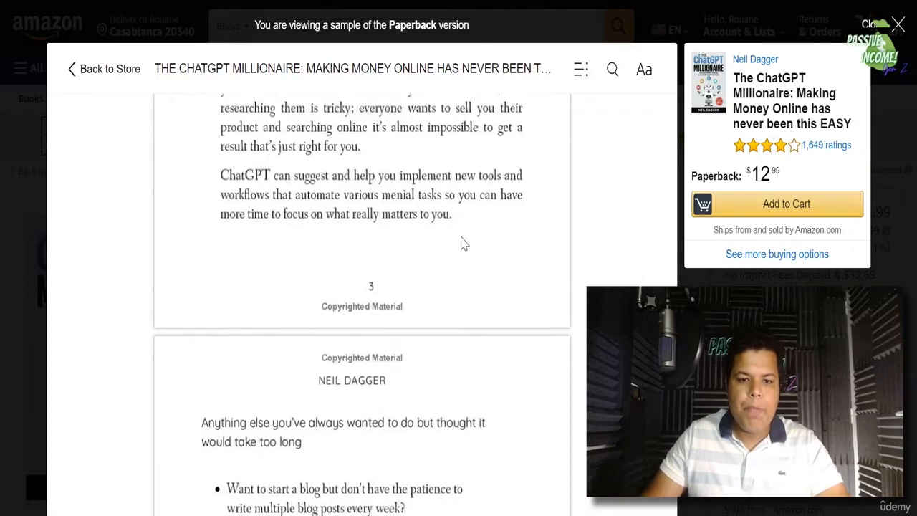
{"action": "scroll", "coordinate": [461, 242], "scroll_direction": "down", "scroll_amount": 15}
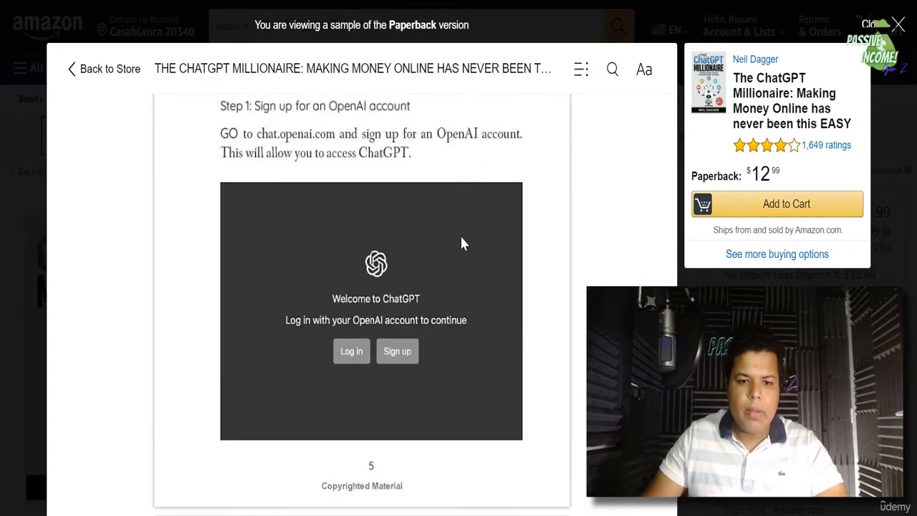
{"action": "scroll", "coordinate": [461, 241], "scroll_direction": "up", "scroll_amount": 10}
{"action": "scroll", "coordinate": [461, 241], "scroll_direction": "up", "scroll_amount": 20}
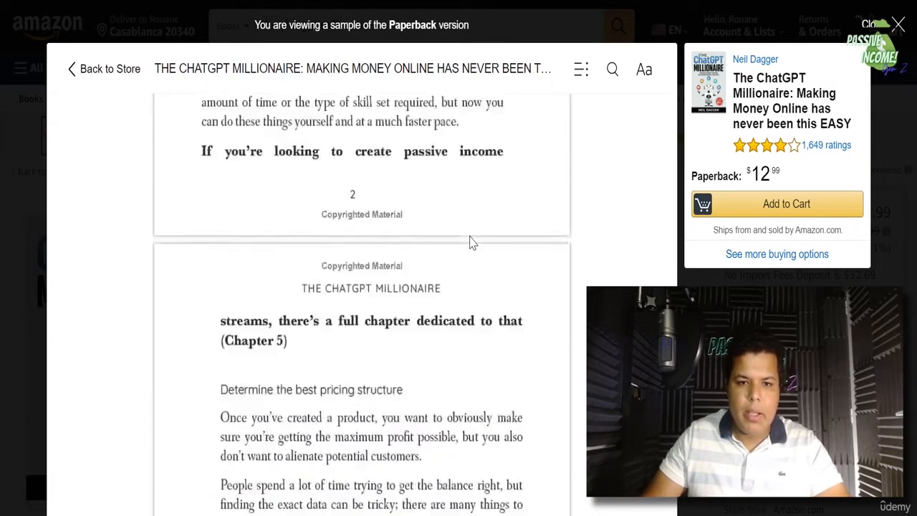
{"action": "scroll", "coordinate": [471, 242], "scroll_direction": "up", "scroll_amount": 6}
{"action": "scroll", "coordinate": [471, 242], "scroll_direction": "down", "scroll_amount": 3}
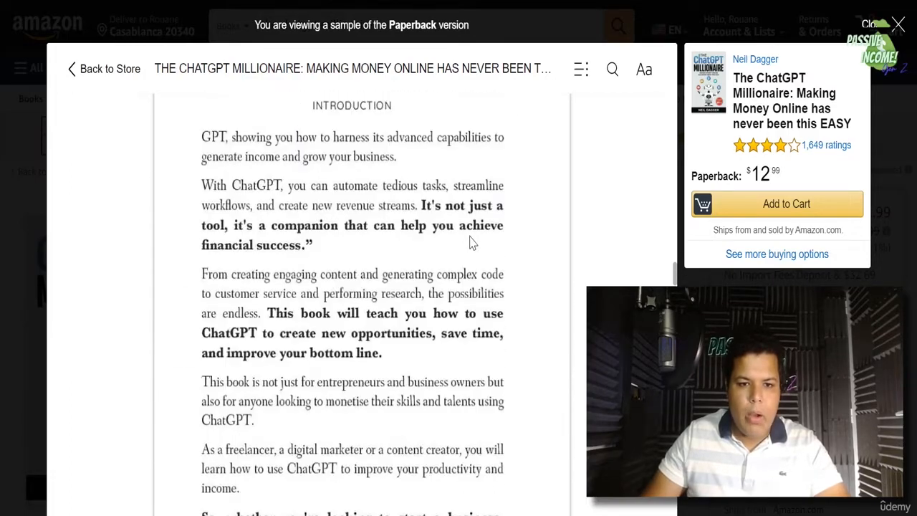
{"action": "scroll", "coordinate": [471, 241], "scroll_direction": "up", "scroll_amount": 5}
{"action": "scroll", "coordinate": [449, 332], "scroll_direction": "up", "scroll_amount": 10}
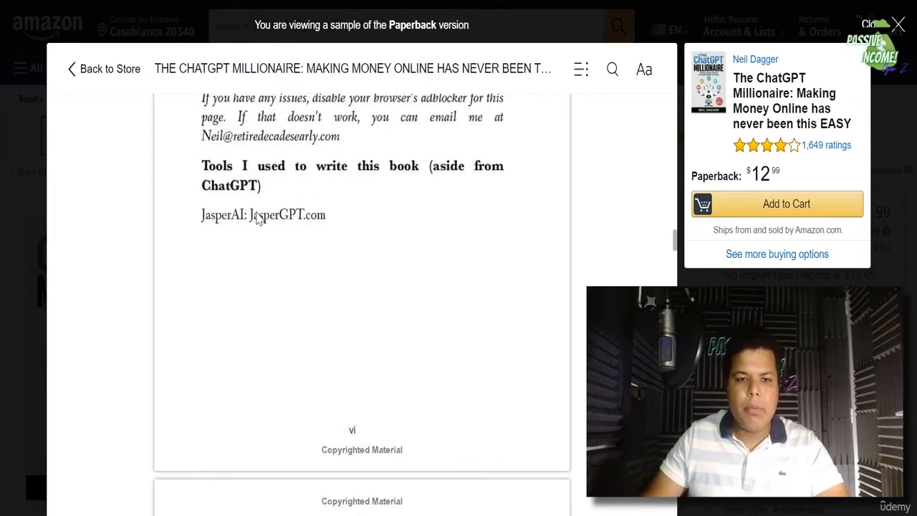
{"action": "scroll", "coordinate": [264, 214], "scroll_direction": "up", "scroll_amount": 10}
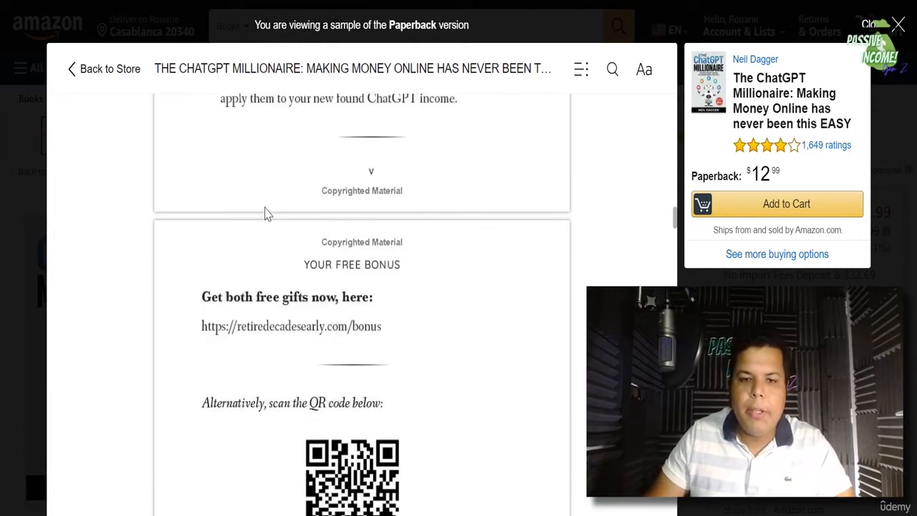
{"action": "left_click", "coordinate": [2, 248]}
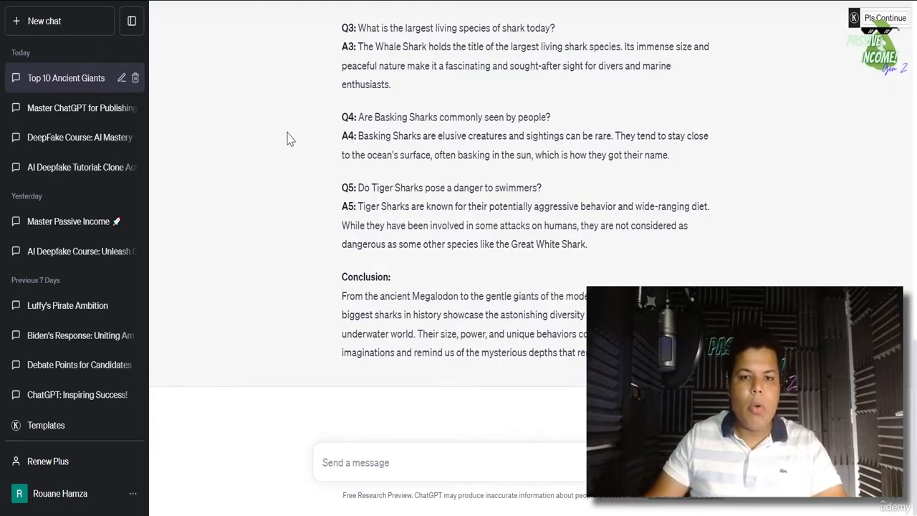
- Scroll back to the top of the top 5 sharks blog post, then open a new tab
{"action": "scroll", "coordinate": [586, 182], "scroll_direction": "up", "scroll_amount": 20}
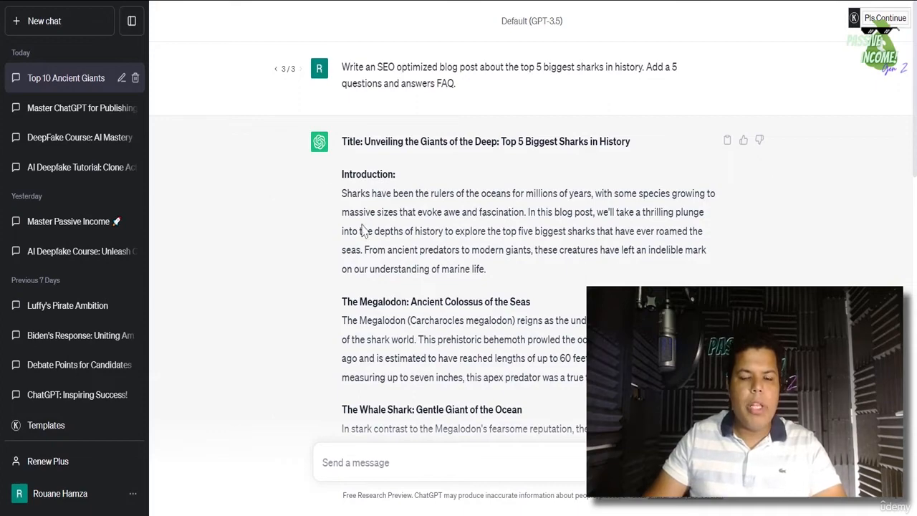
{"action": "key", "text": "ctrl+t"}
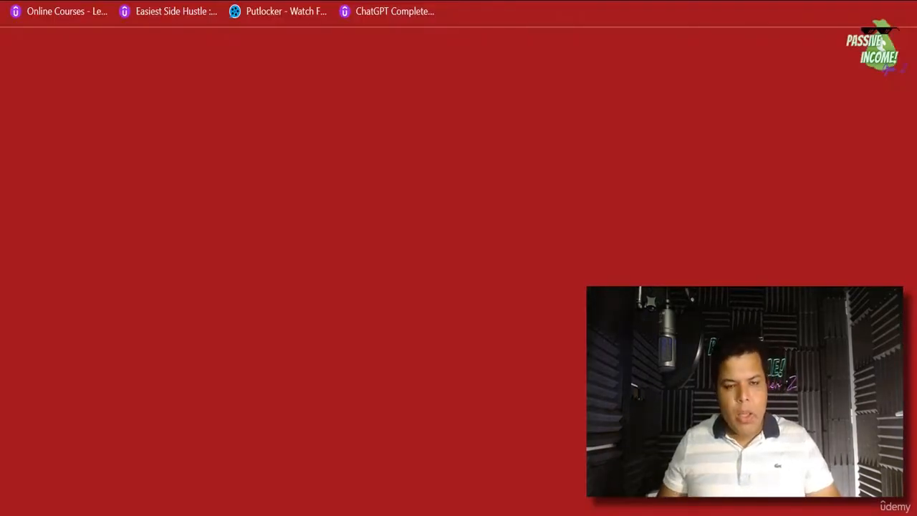
- Search Google for 'ai content detector' and open Writer's AI Content Detector in a new tab
{"action": "key", "text": "Return"}
{"action": "type", "text": "co"}
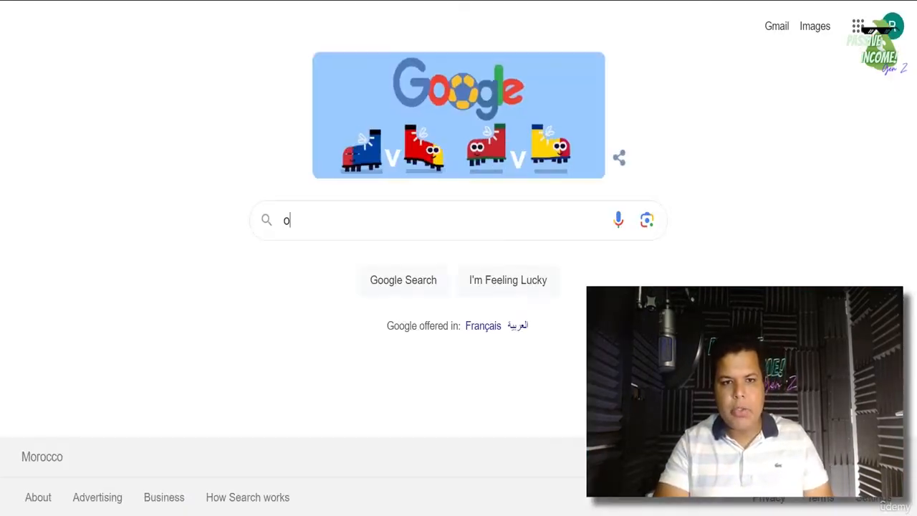
{"action": "type", "text": "ntent"}
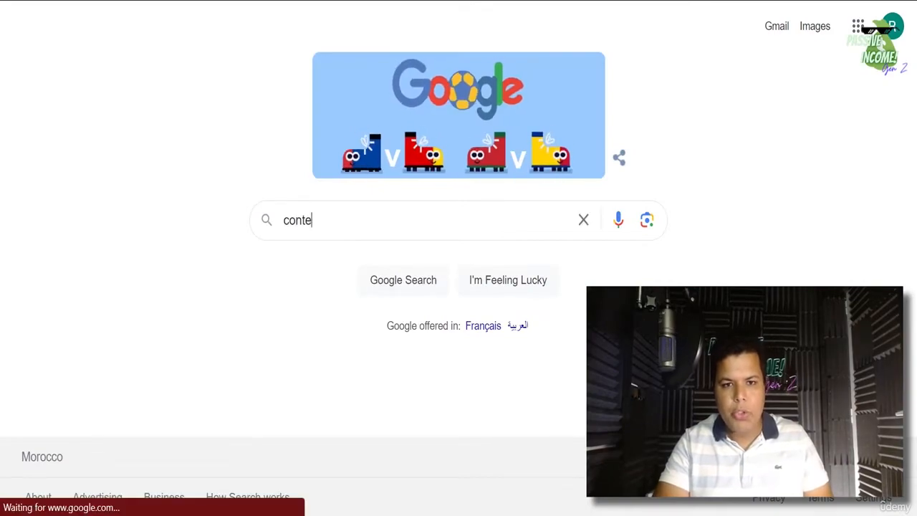
{"action": "key", "text": "BackSpace"}
{"action": "key", "text": "BackSpace"}
{"action": "key", "text": "BackSpace"}
{"action": "key", "text": "BackSpace"}
{"action": "key", "text": "BackSpace"}
{"action": "key", "text": "BackSpace"}
{"action": "key", "text": "BackSpace"}
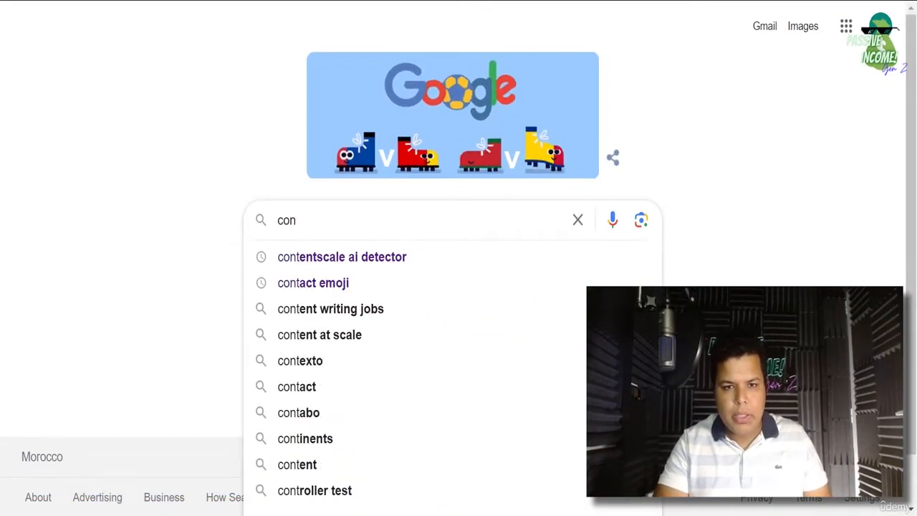
{"action": "type", "text": "AI Content"}
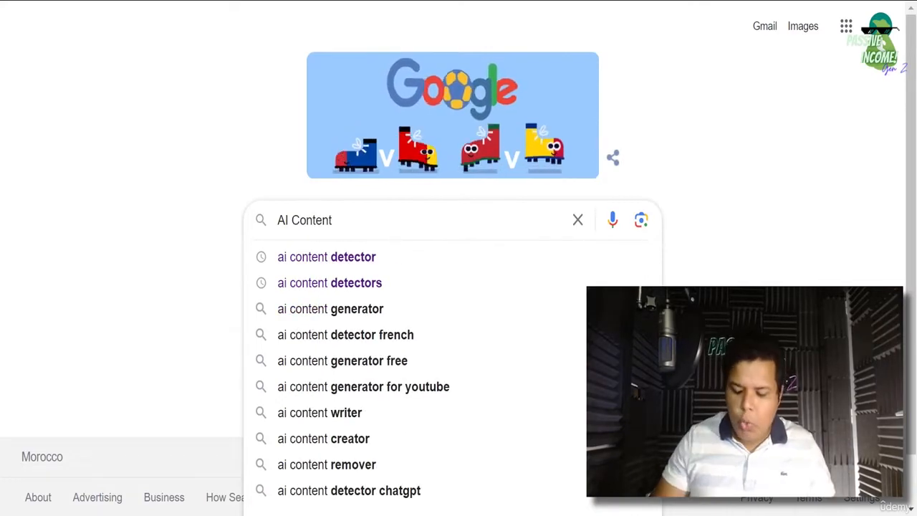
{"action": "key", "text": "Down"}
{"action": "key", "text": "Return"}
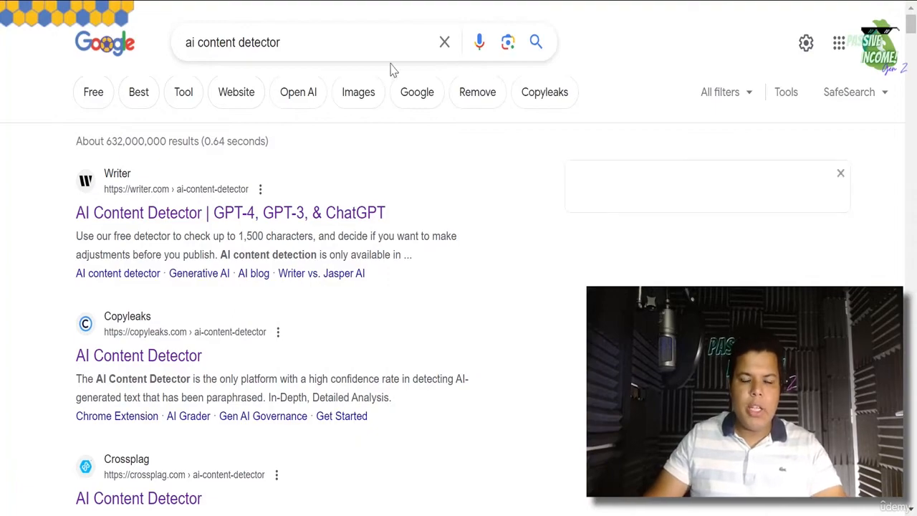
{"action": "right_click", "coordinate": [142, 217]}
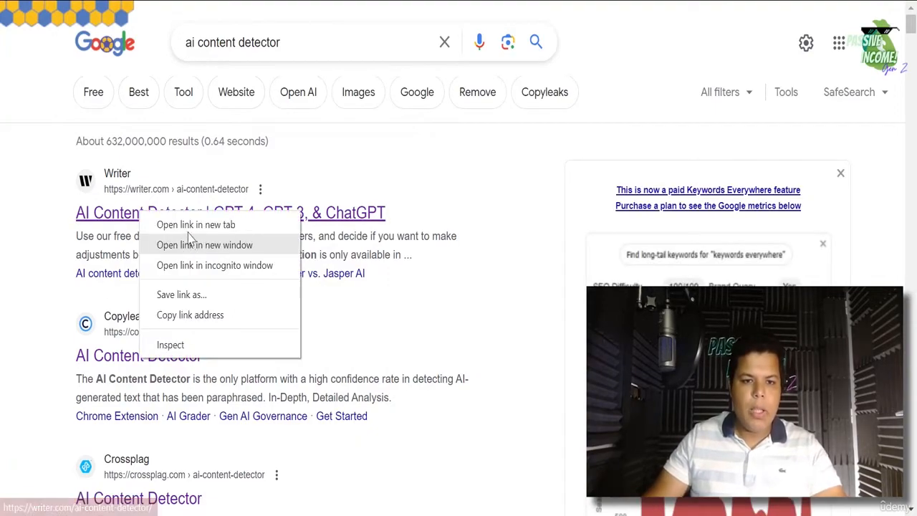
{"action": "left_click", "coordinate": [172, 225]}
{"action": "key", "text": "ctrl+Tab"}
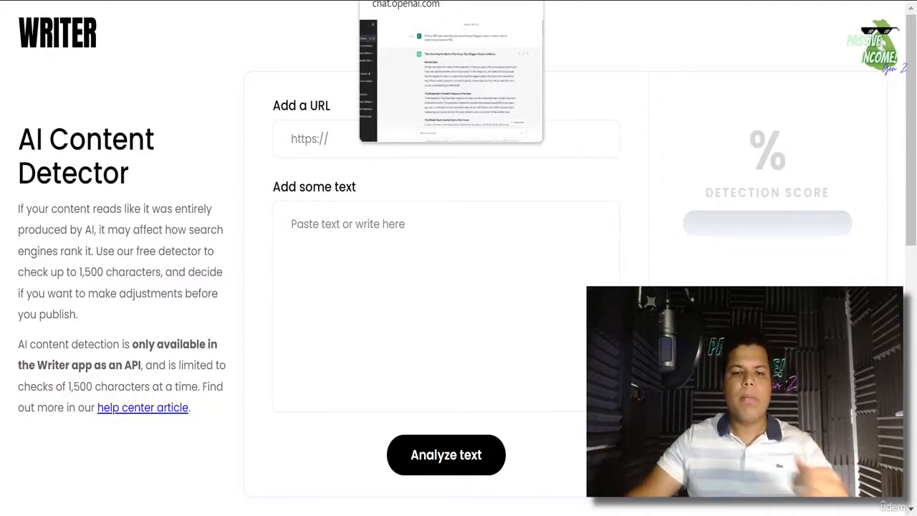
- Select and copy the shark blog post text from the ChatGPT answer
{"action": "left_click", "coordinate": [502, 0]}
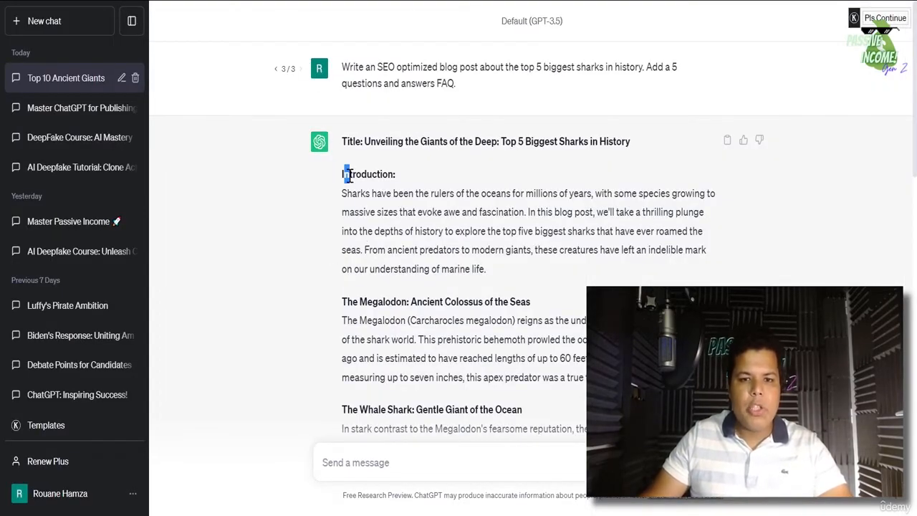
{"action": "left_click_drag", "start_coordinate": [347, 175], "coordinate": [631, 368]}
{"action": "scroll", "coordinate": [412, 61], "scroll_direction": "down", "scroll_amount": 5}
{"action": "scroll", "coordinate": [609, 309], "scroll_direction": "down", "scroll_amount": 1}
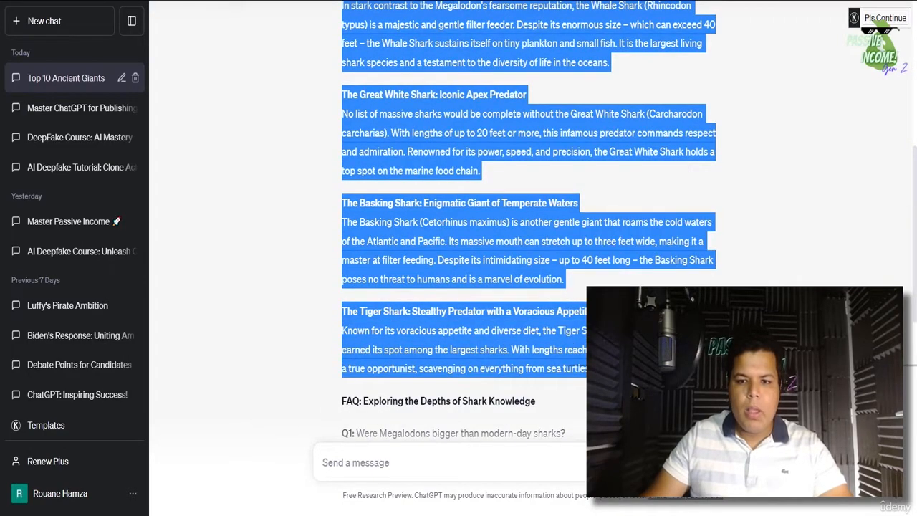
{"action": "right_click", "coordinate": [588, 209]}
{"action": "left_click", "coordinate": [604, 219]}
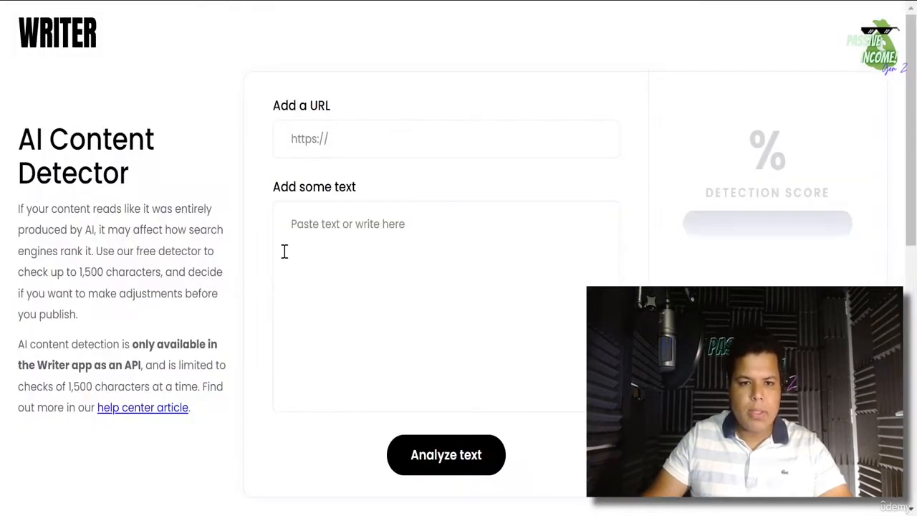
- Paste the shark post into Writer's text box and run the AI content analysis
{"action": "left_click", "coordinate": [284, 251]}
{"action": "right_click", "coordinate": [334, 230]}
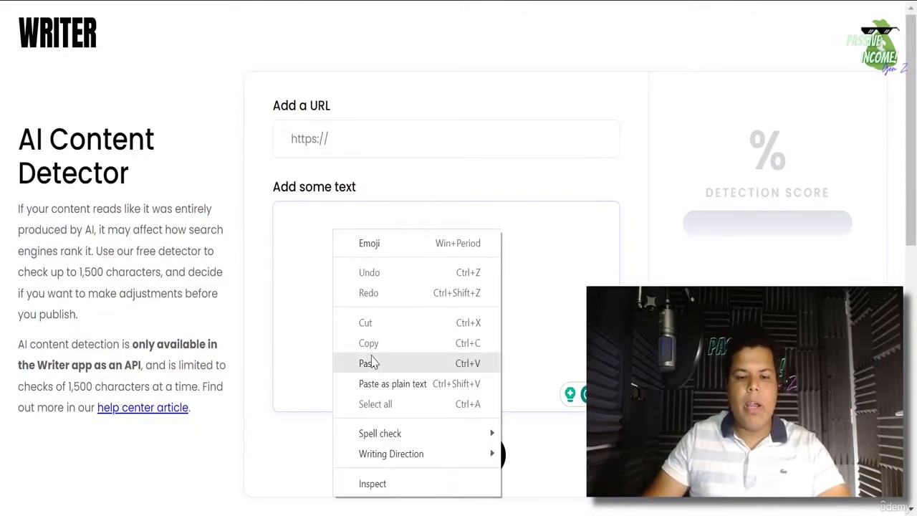
{"action": "left_click", "coordinate": [370, 364]}
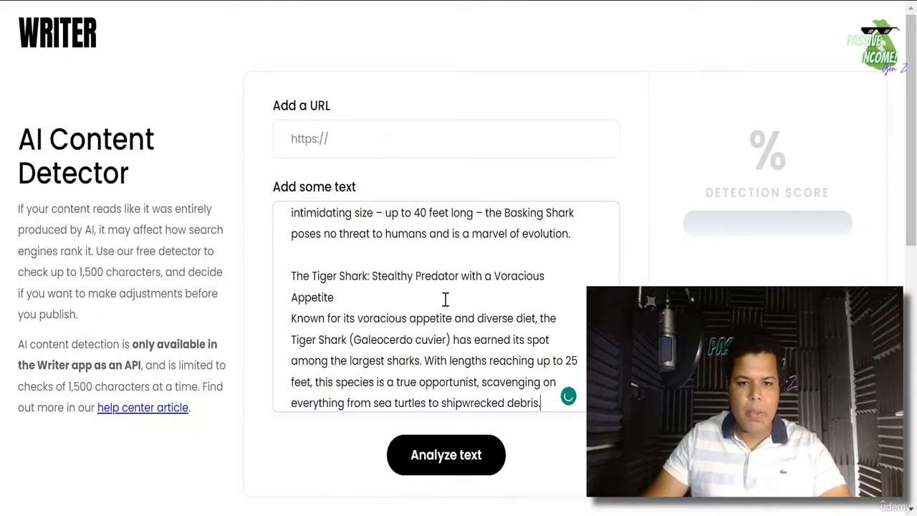
{"action": "scroll", "coordinate": [19, 96], "scroll_direction": "down", "scroll_amount": 4}
{"action": "scroll", "coordinate": [133, 266], "scroll_direction": "up", "scroll_amount": 3}
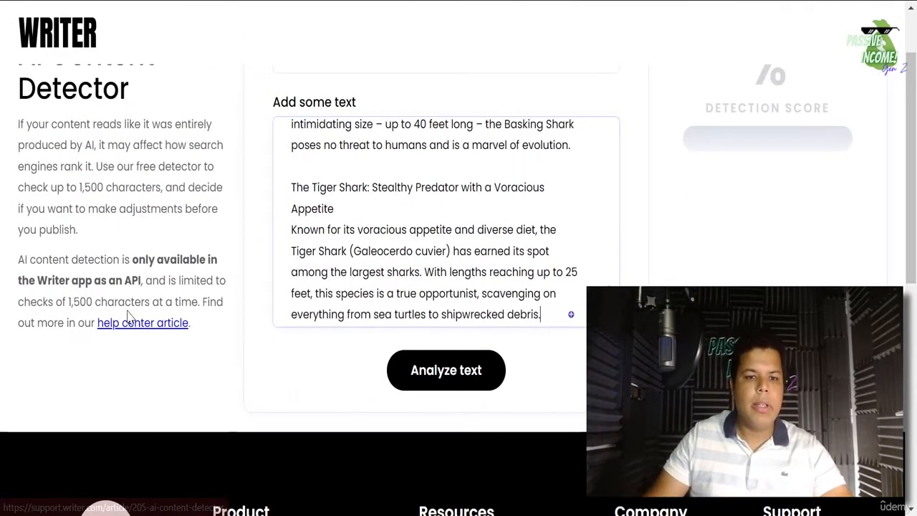
{"action": "left_click", "coordinate": [481, 373]}
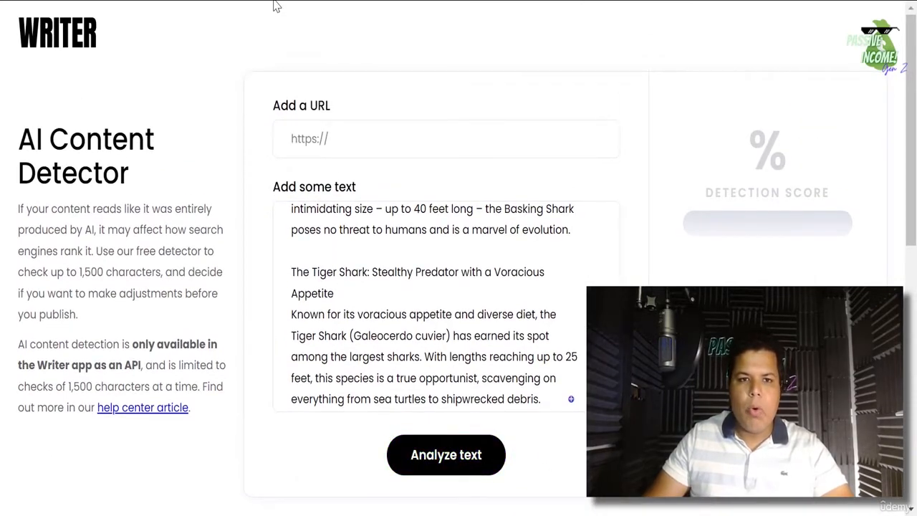
- Reload the detector page and paste the shark article into the emptied box
{"action": "key", "text": "F5"}
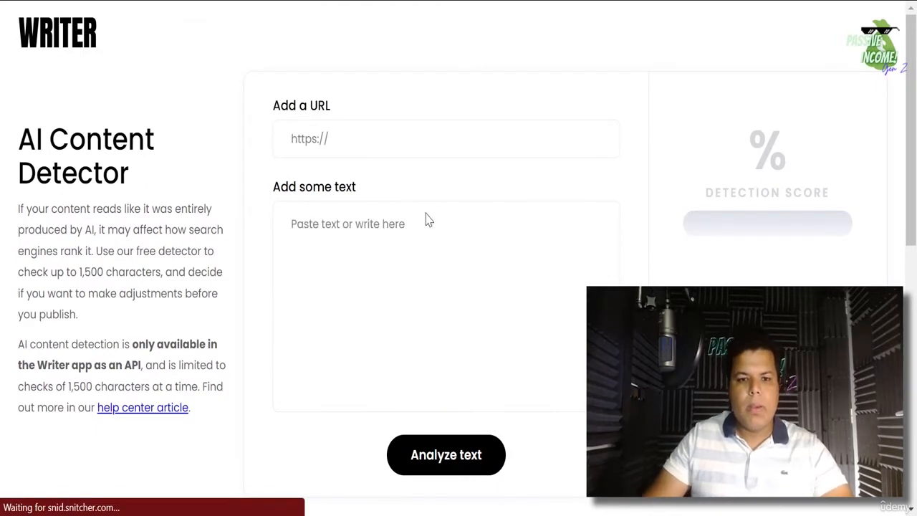
{"action": "right_click", "coordinate": [377, 248]}
{"action": "left_click", "coordinate": [430, 383]}
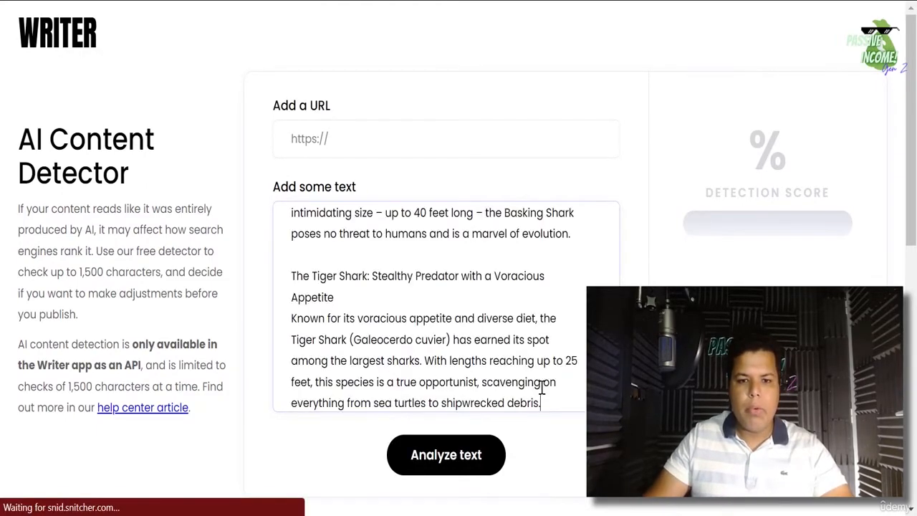
{"action": "scroll", "coordinate": [550, 379], "scroll_direction": "up", "scroll_amount": 10}
{"action": "scroll", "coordinate": [559, 332], "scroll_direction": "down", "scroll_amount": 10}
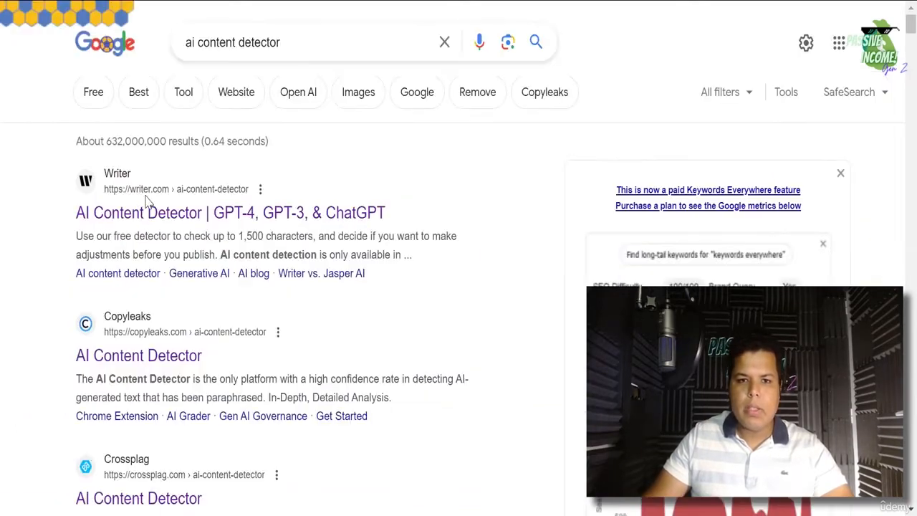
- Reopen the Writer detector and paste the article again, reaching 2019/1500 characters
{"action": "right_click", "coordinate": [153, 216]}
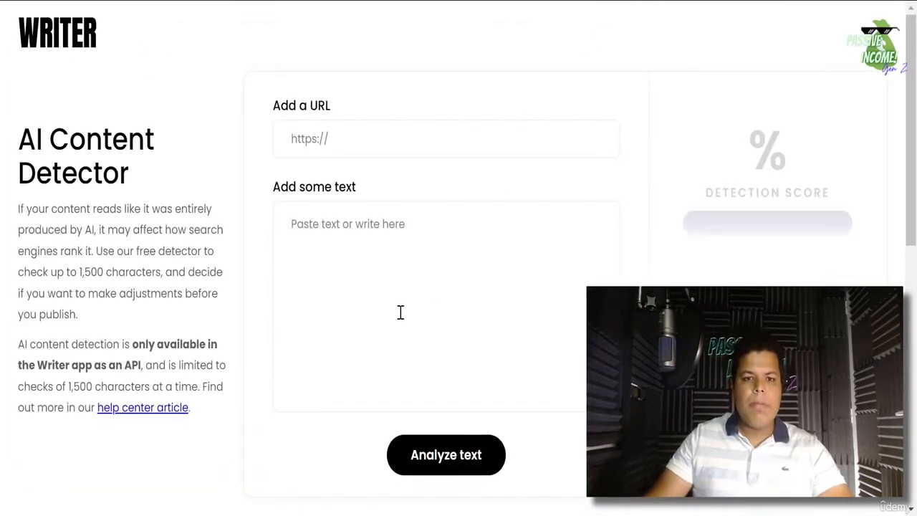
{"action": "right_click", "coordinate": [371, 246]}
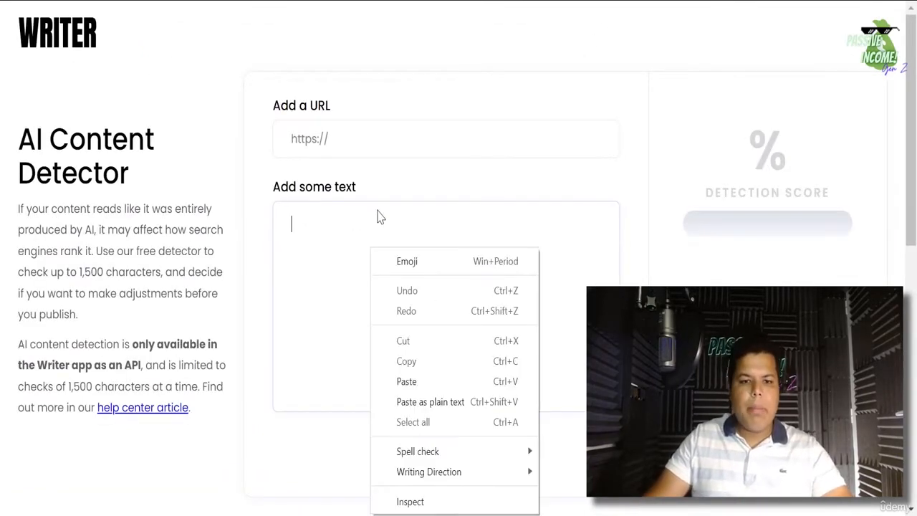
{"action": "left_click", "coordinate": [428, 380]}
{"action": "scroll", "coordinate": [458, 401], "scroll_direction": "down", "scroll_amount": 3}
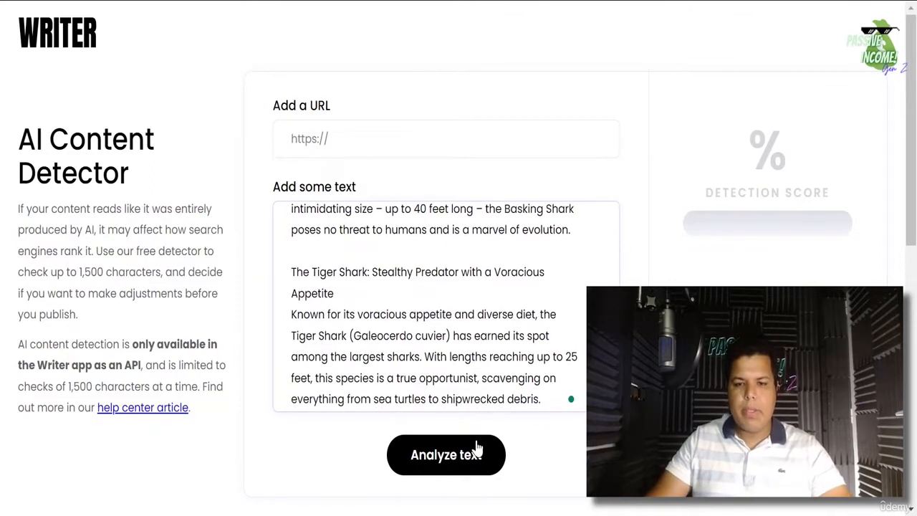
{"action": "scroll", "coordinate": [501, 358], "scroll_direction": "up", "scroll_amount": 3}
- Trim the shark article to 1214 characters from the Great White Shark heading on; it scores 100% human-generated
{"action": "left_click", "coordinate": [459, 457]}
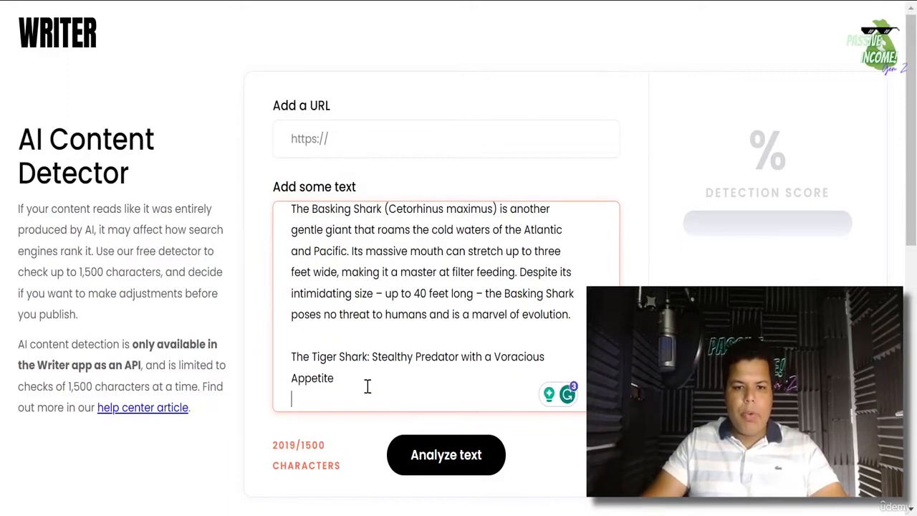
{"action": "left_click_drag", "start_coordinate": [367, 387], "coordinate": [280, 272]}
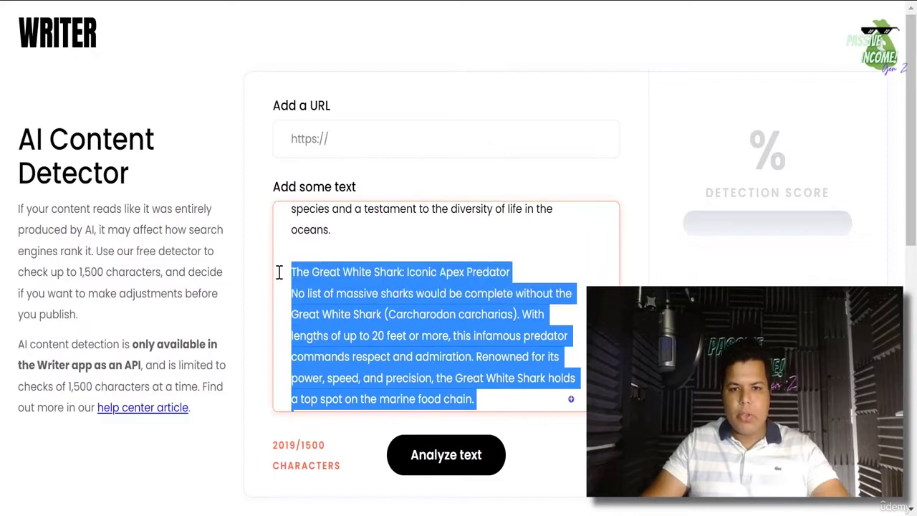
{"action": "key", "text": "BackSpace"}
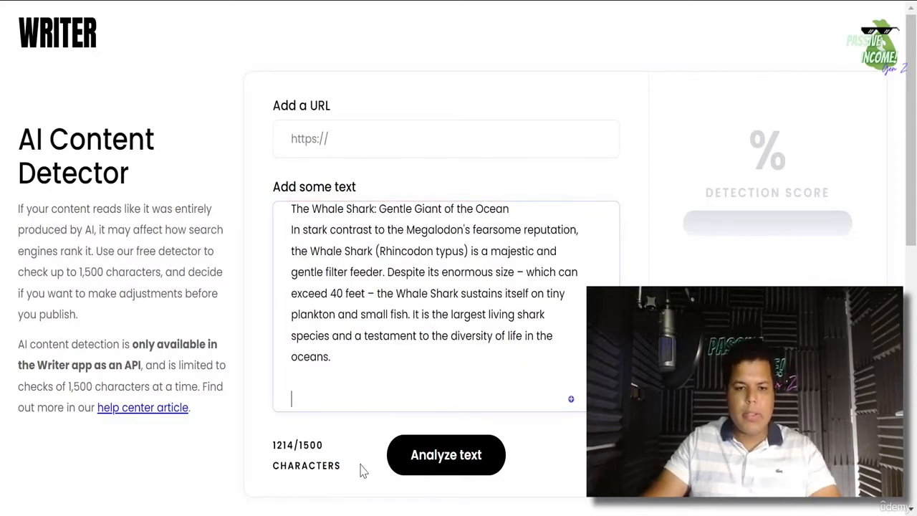
{"action": "left_click", "coordinate": [454, 460]}
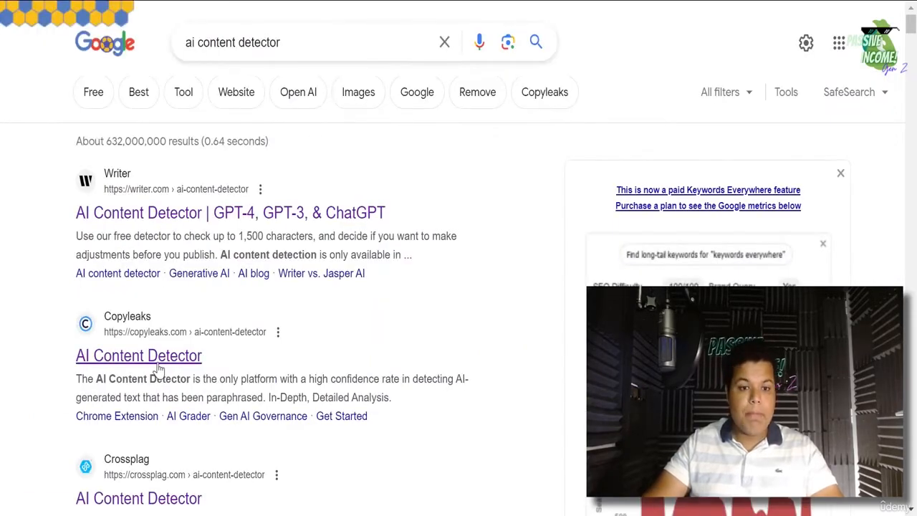
{"action": "right_click", "coordinate": [159, 362]}
{"action": "left_click", "coordinate": [202, 380]}
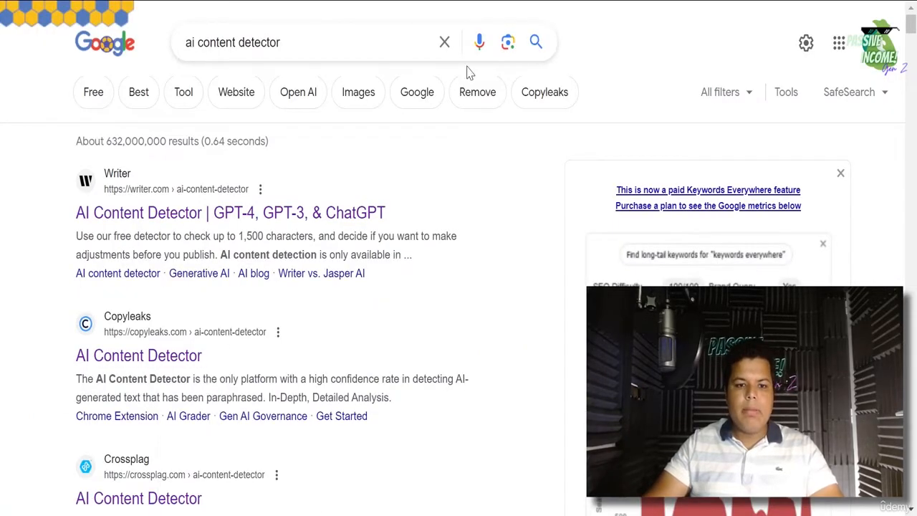
- Paste the shark article into the Copyleaks text box and run the AI check
{"action": "left_click", "coordinate": [618, 1]}
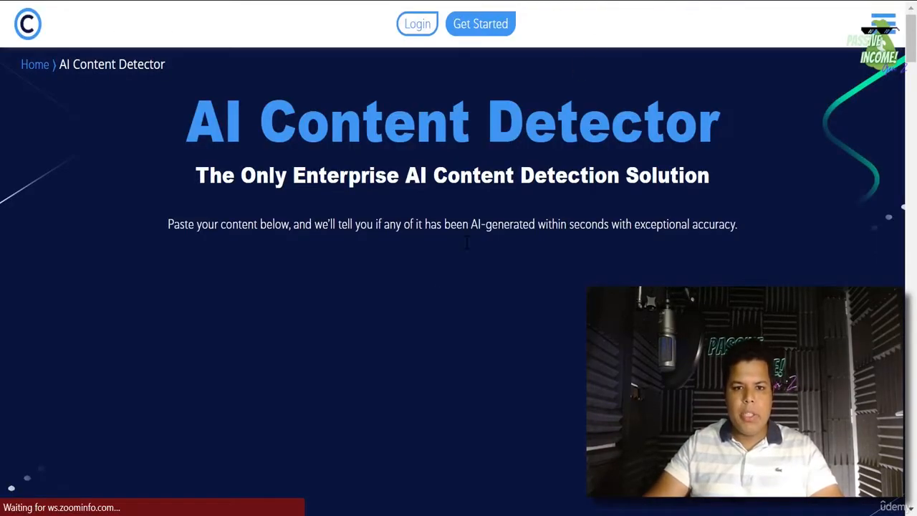
{"action": "scroll", "coordinate": [459, 233], "scroll_direction": "down", "scroll_amount": 7}
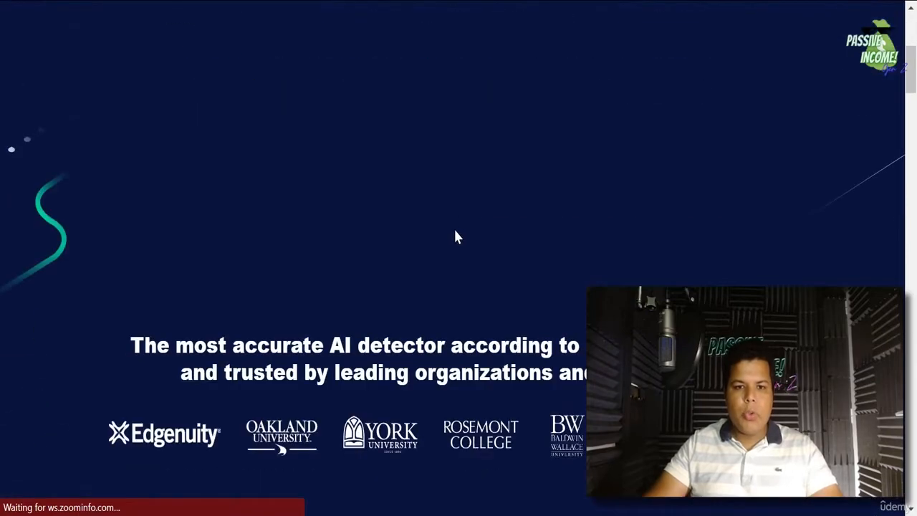
{"action": "scroll", "coordinate": [450, 251], "scroll_direction": "up", "scroll_amount": 7}
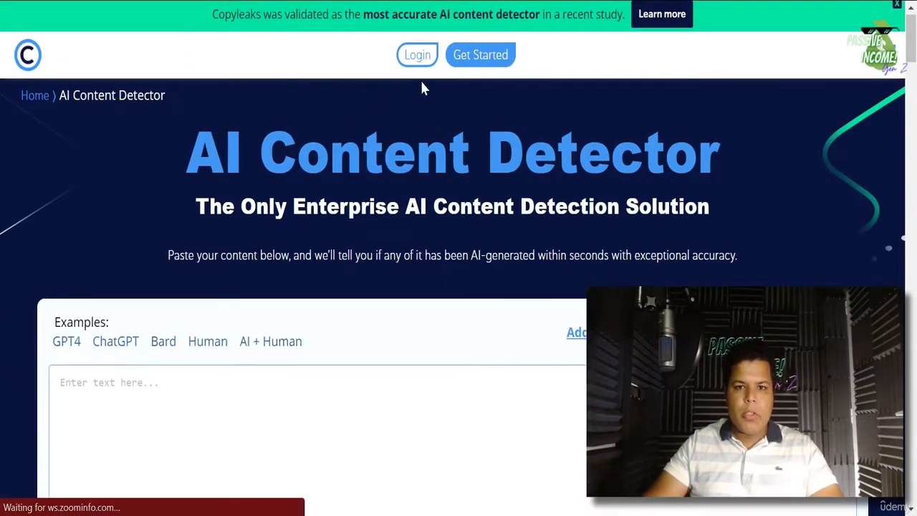
{"action": "right_click", "coordinate": [96, 384]}
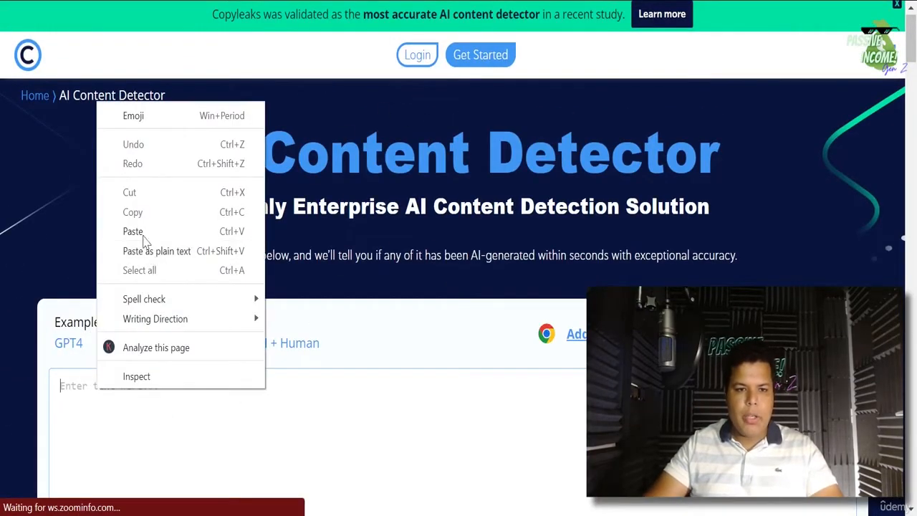
{"action": "left_click", "coordinate": [142, 232]}
{"action": "scroll", "coordinate": [204, 284], "scroll_direction": "down", "scroll_amount": 5}
{"action": "scroll", "coordinate": [444, 372], "scroll_direction": "up", "scroll_amount": 3}
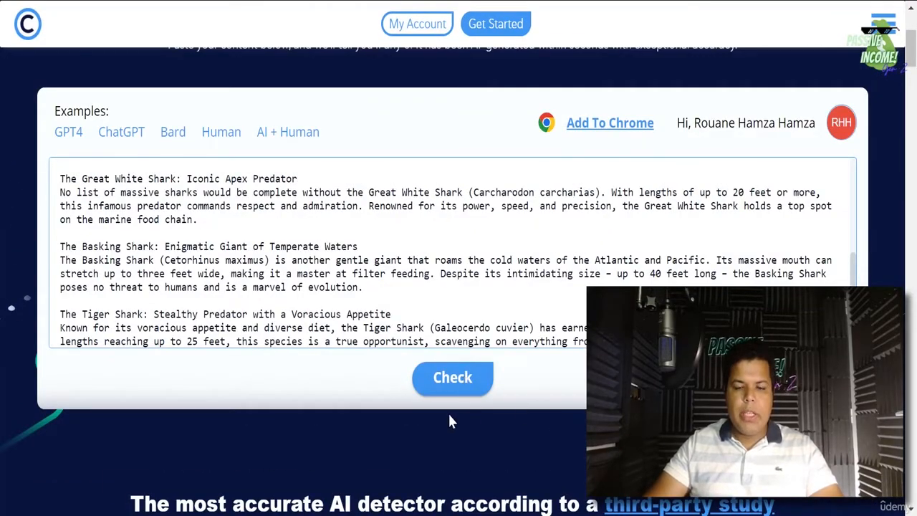
{"action": "left_click", "coordinate": [450, 391]}
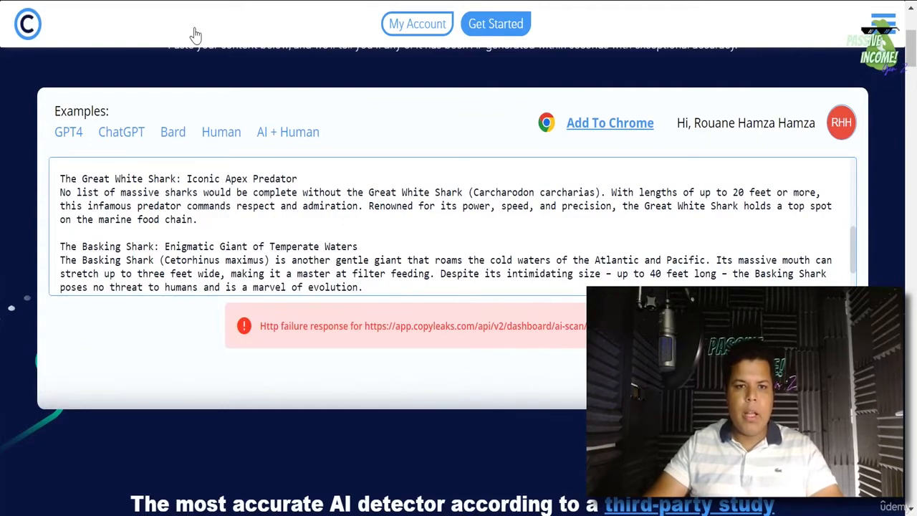
- Reload after the HTTP error, re-paste and check the article, getting 79% AI probability
{"action": "key", "text": "F5"}
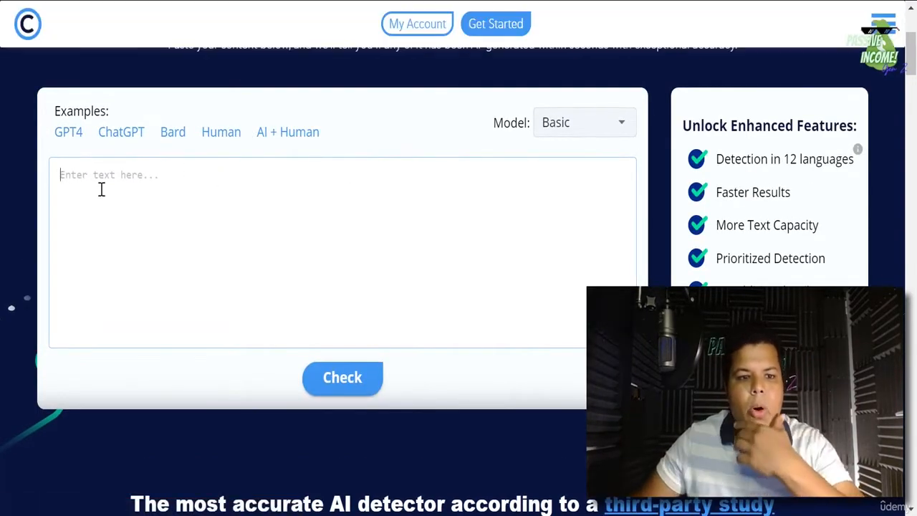
{"action": "right_click", "coordinate": [135, 303]}
{"action": "left_click", "coordinate": [134, 303]}
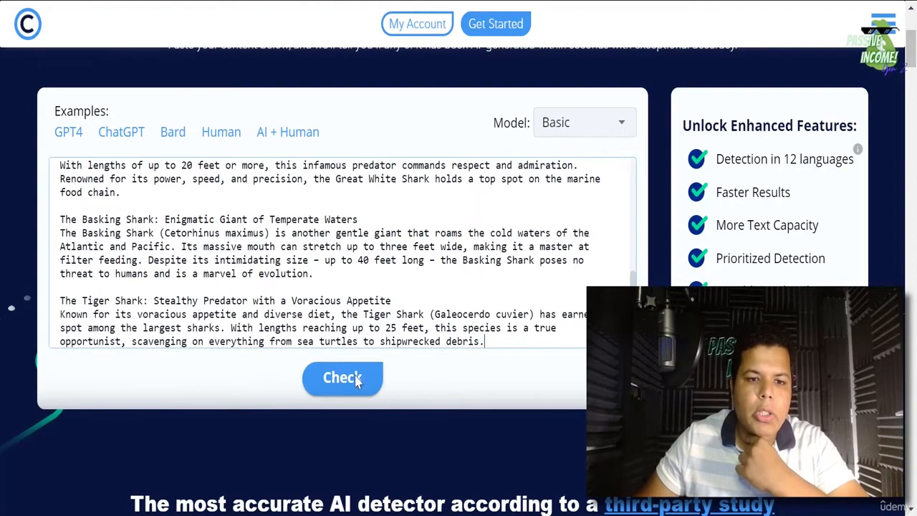
{"action": "left_click", "coordinate": [360, 386]}
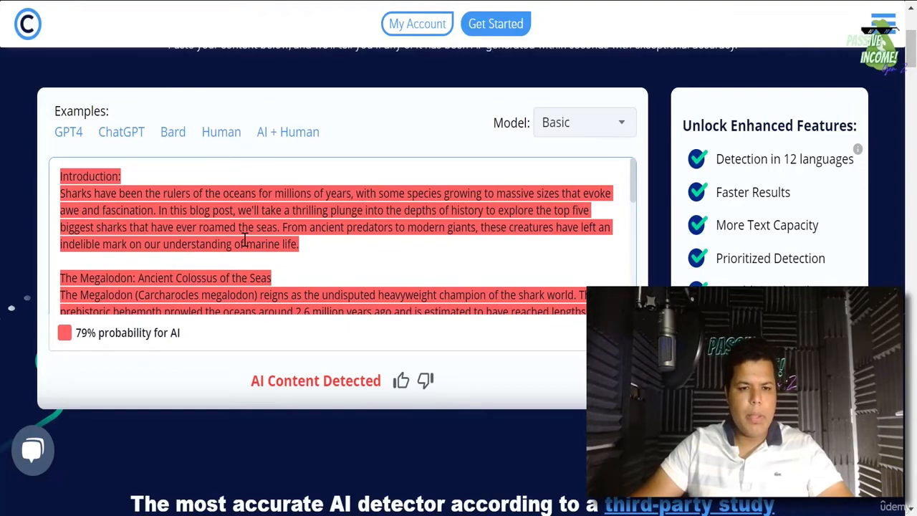
{"action": "scroll", "coordinate": [215, 250], "scroll_direction": "down", "scroll_amount": 5}
{"action": "scroll", "coordinate": [184, 260], "scroll_direction": "up", "scroll_amount": 5}
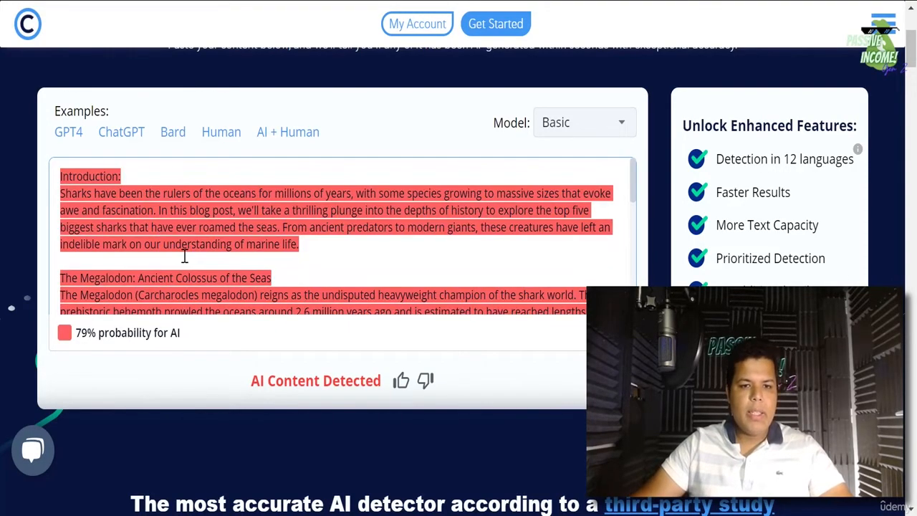
{"action": "scroll", "coordinate": [215, 215], "scroll_direction": "down", "scroll_amount": 8}
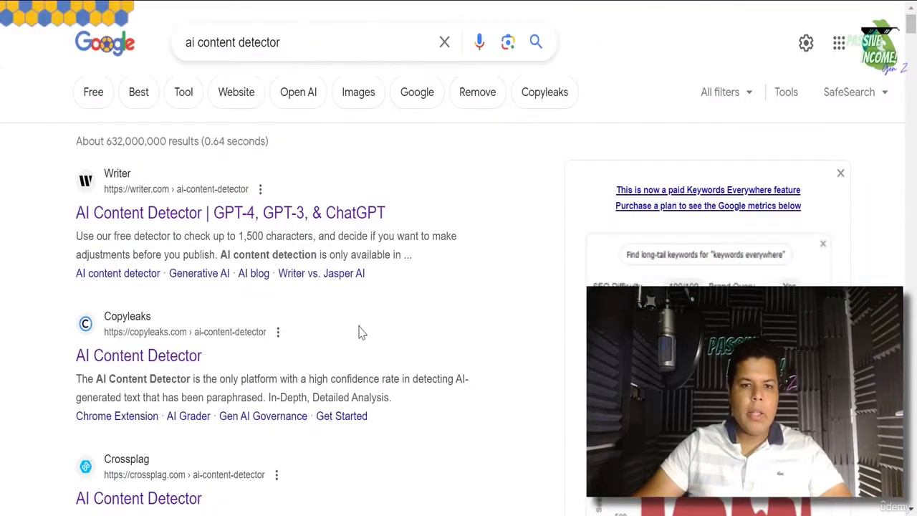
- Open Crossplag in a new tab, log in, and go to its AI Content Detector
{"action": "scroll", "coordinate": [259, 399], "scroll_direction": "down", "scroll_amount": 3}
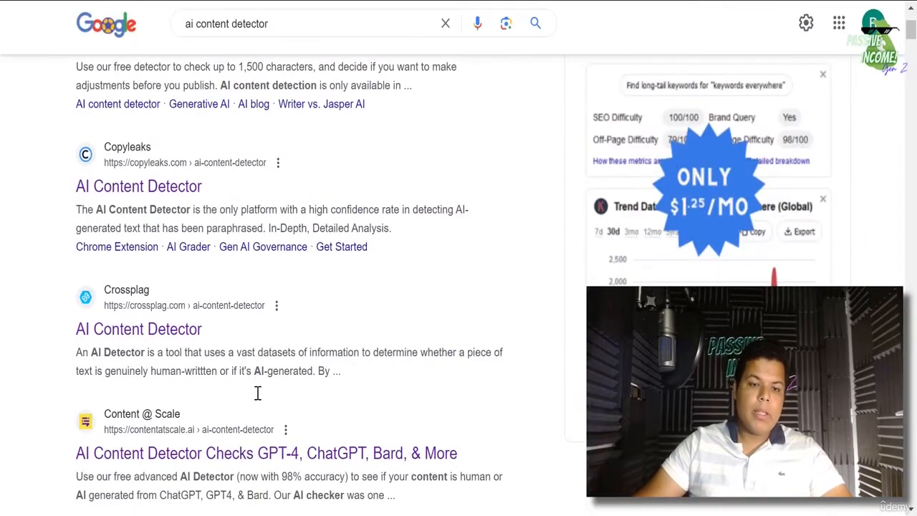
{"action": "right_click", "coordinate": [178, 327]}
{"action": "left_click", "coordinate": [229, 325]}
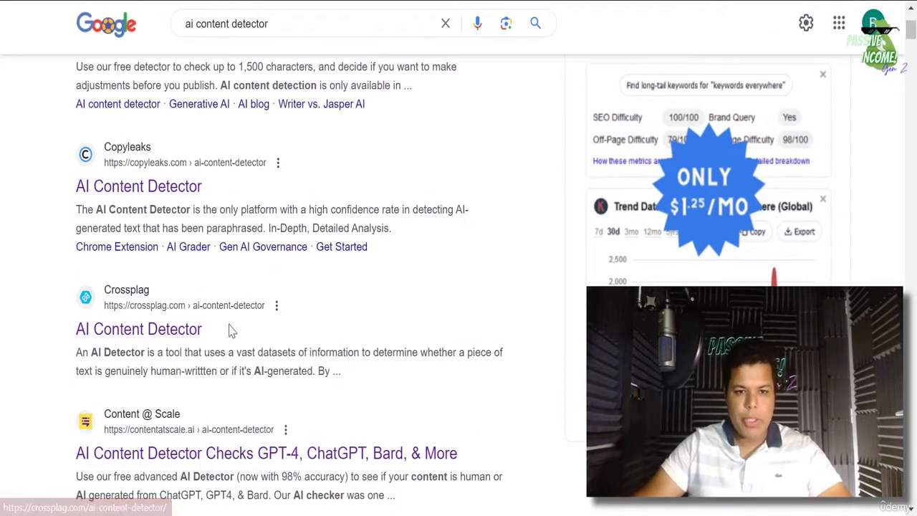
{"action": "right_click", "coordinate": [181, 332]}
{"action": "left_click", "coordinate": [203, 346]}
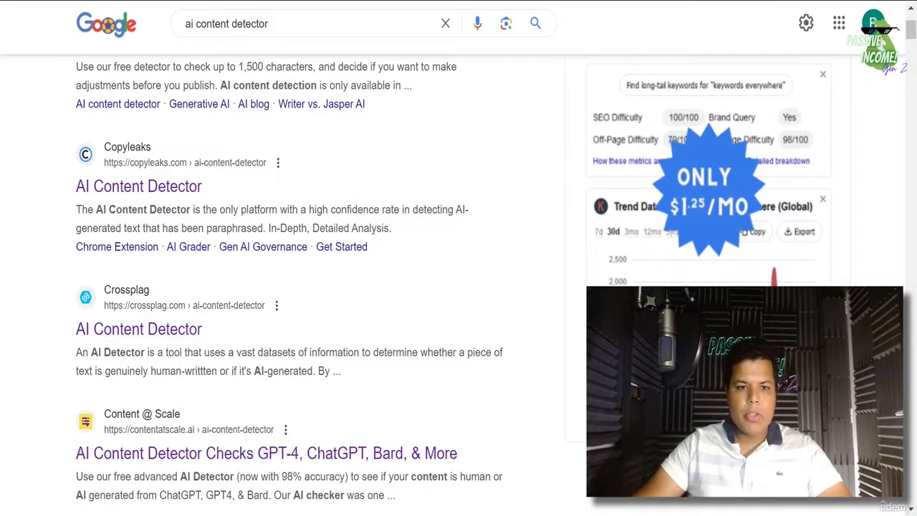
{"action": "key", "text": "ctrl+Tab"}
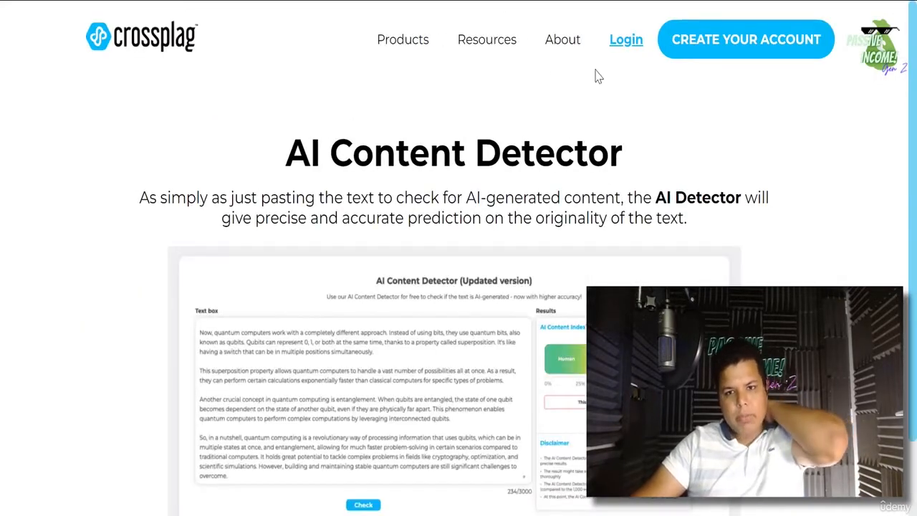
{"action": "left_click", "coordinate": [611, 33]}
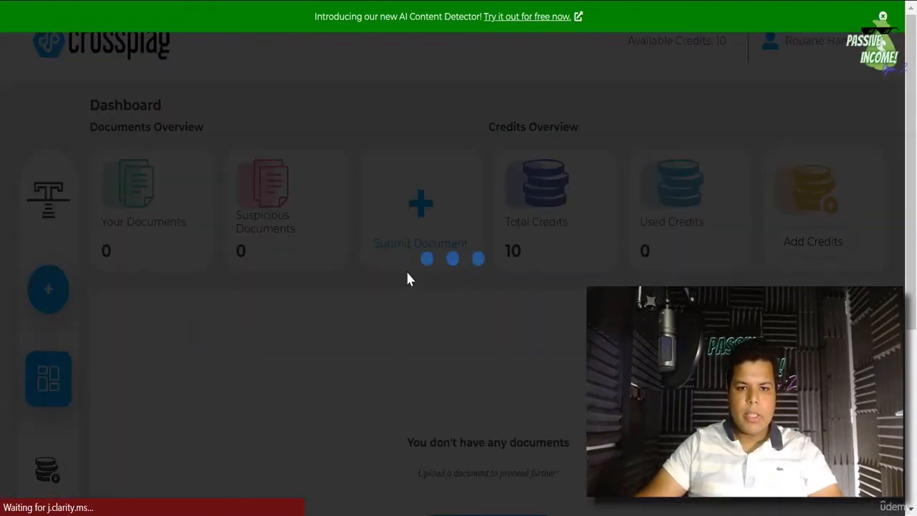
{"action": "scroll", "coordinate": [483, 334], "scroll_direction": "down", "scroll_amount": 4}
{"action": "scroll", "coordinate": [491, 321], "scroll_direction": "up", "scroll_amount": 4}
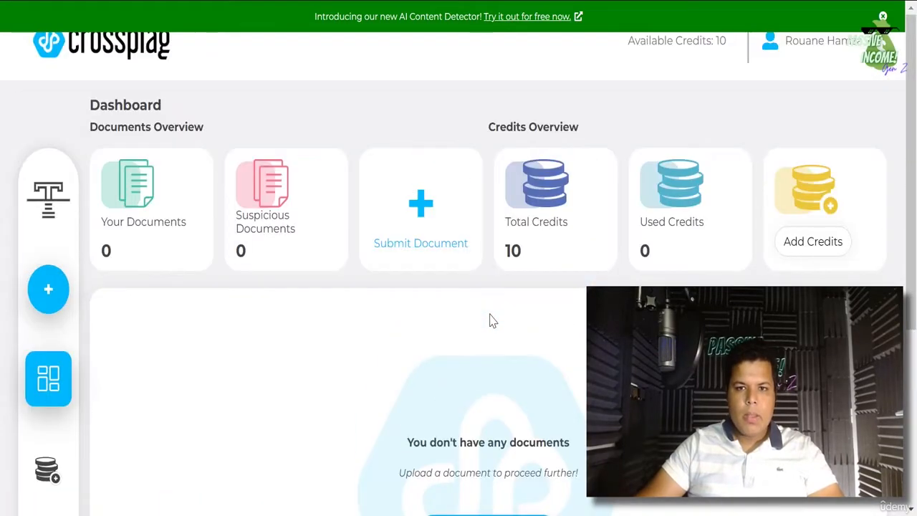
{"action": "left_click", "coordinate": [530, 25]}
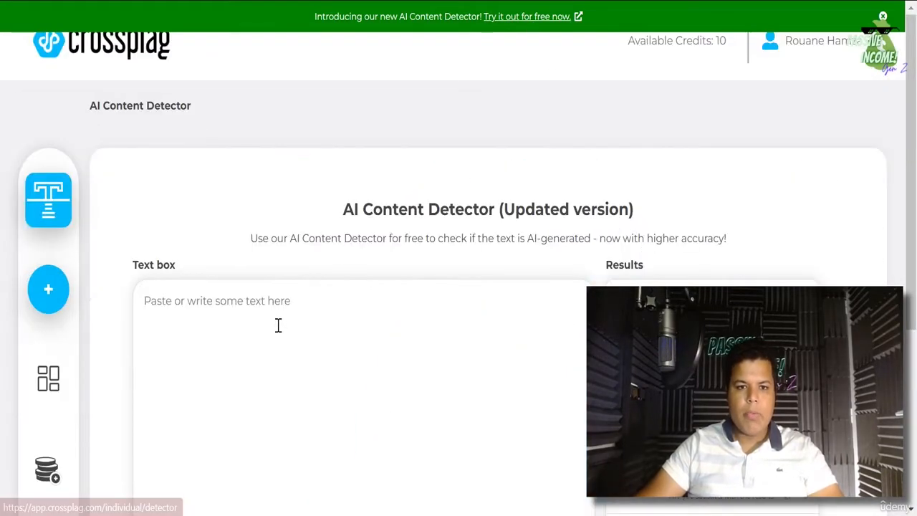
- Paste the shark article and check it, getting a 100% AI Content Index score
{"action": "right_click", "coordinate": [244, 304]}
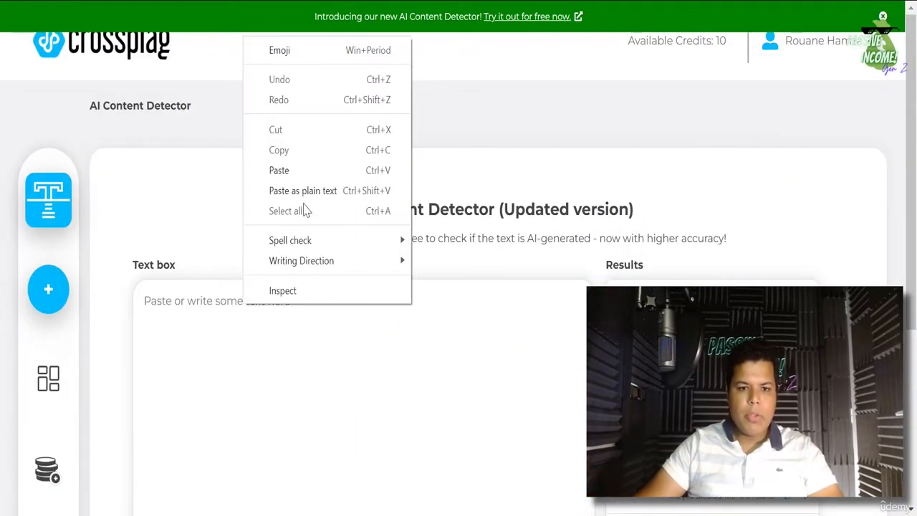
{"action": "left_click", "coordinate": [276, 171]}
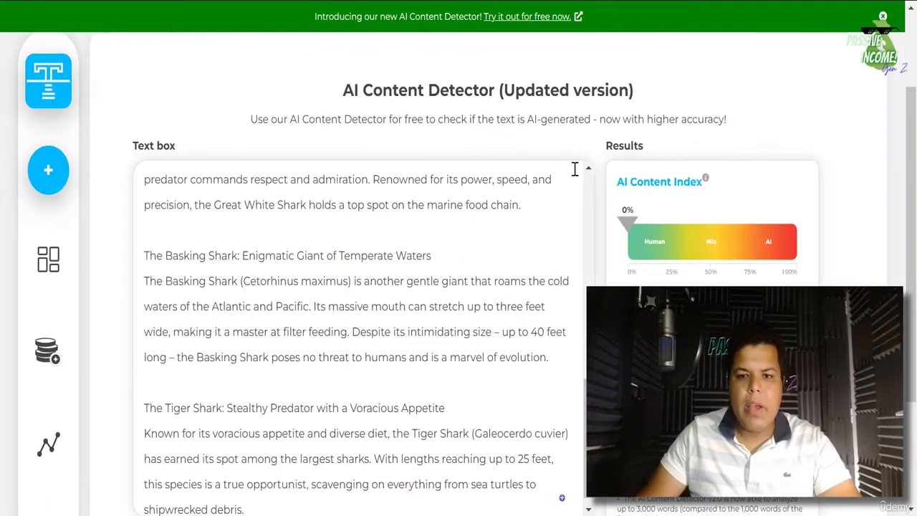
{"action": "scroll", "coordinate": [370, 420], "scroll_direction": "down", "scroll_amount": 3}
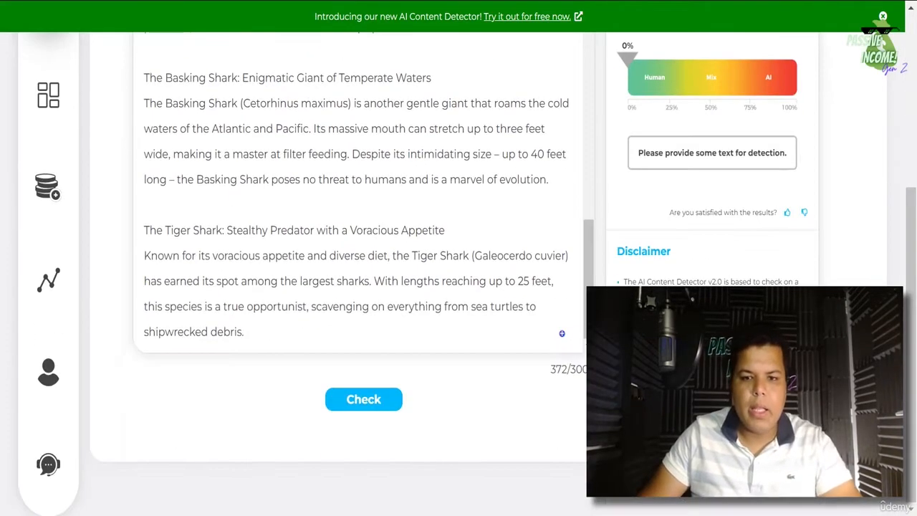
{"action": "left_click", "coordinate": [364, 399]}
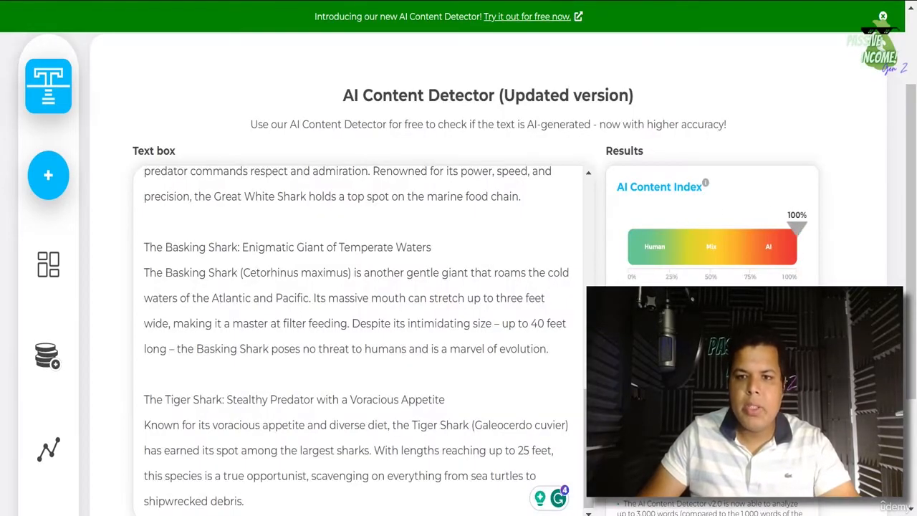
{"action": "key", "text": "alt+Left"}
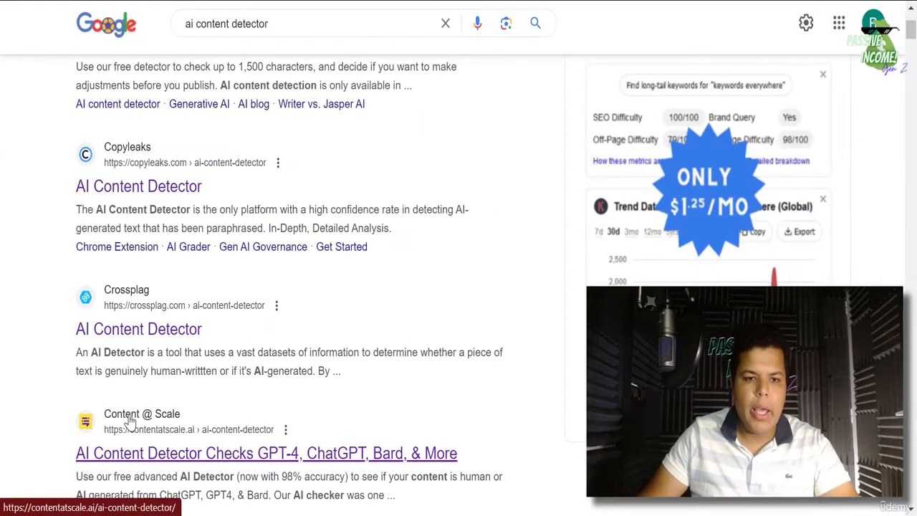
- Open the Content @ Scale AI detector from the search results in a new tab
{"action": "scroll", "coordinate": [132, 421], "scroll_direction": "down", "scroll_amount": 3}
{"action": "right_click", "coordinate": [154, 290]}
{"action": "left_click", "coordinate": [188, 301]}
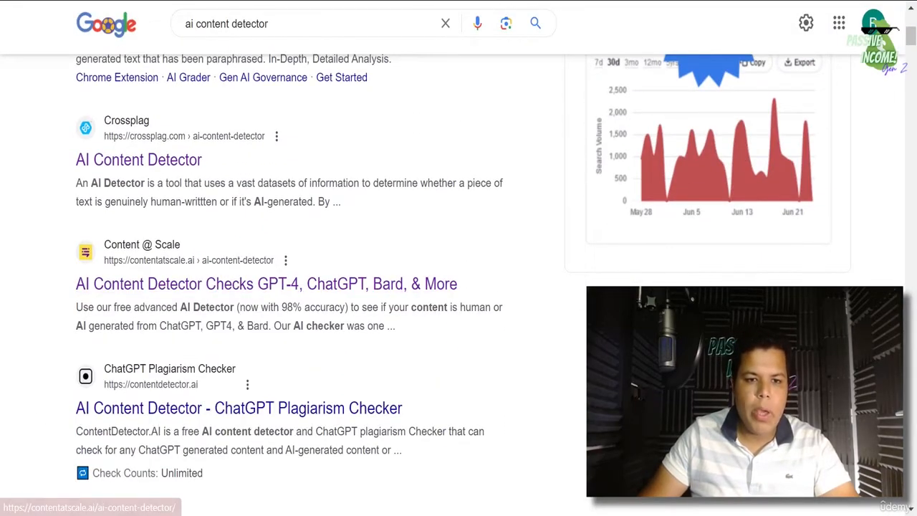
{"action": "key", "text": "ctrl+Tab"}
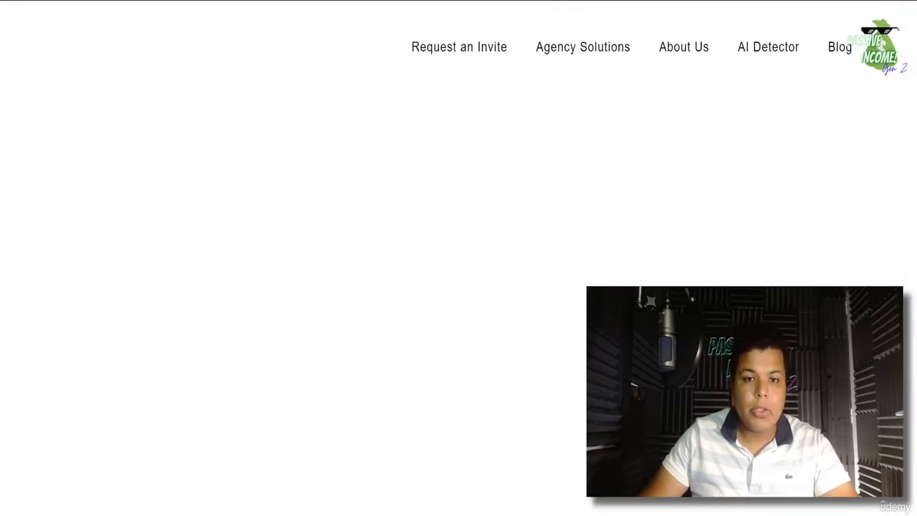
- Paste the shark blog text into the content box and start Check For AI Content
{"action": "scroll", "coordinate": [368, 278], "scroll_direction": "down", "scroll_amount": 2}
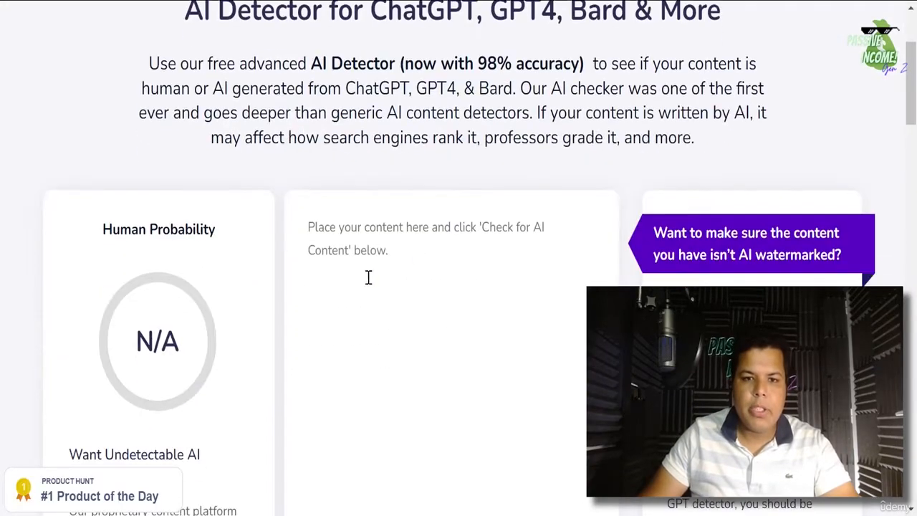
{"action": "right_click", "coordinate": [349, 234]}
{"action": "left_click", "coordinate": [398, 372]}
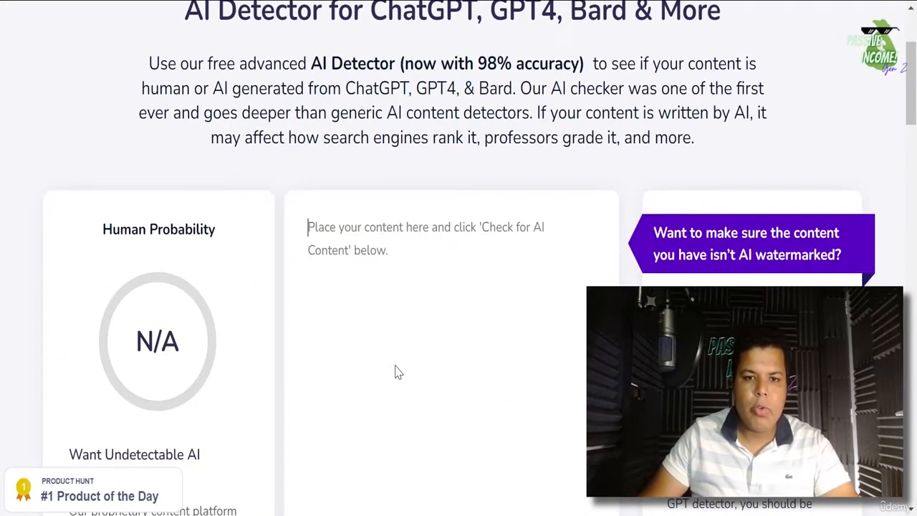
{"action": "key", "text": "ctrl+v"}
{"action": "scroll", "coordinate": [471, 324], "scroll_direction": "down", "scroll_amount": 2}
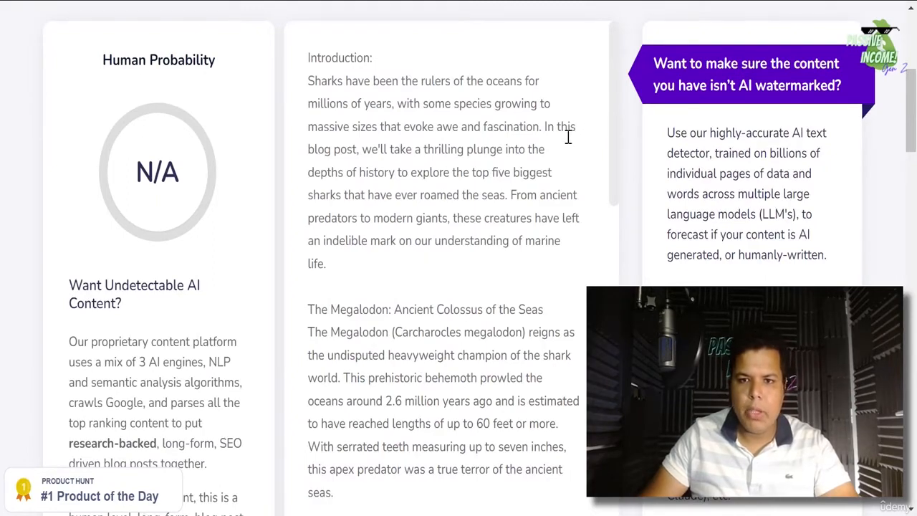
{"action": "scroll", "coordinate": [509, 350], "scroll_direction": "down", "scroll_amount": 8}
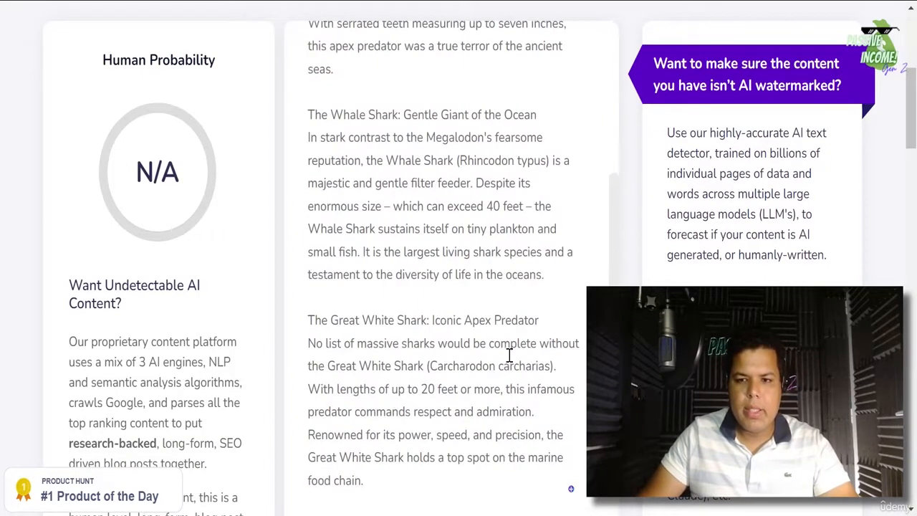
{"action": "scroll", "coordinate": [915, 299], "scroll_direction": "down", "scroll_amount": 4}
{"action": "scroll", "coordinate": [537, 494], "scroll_direction": "down", "scroll_amount": 3}
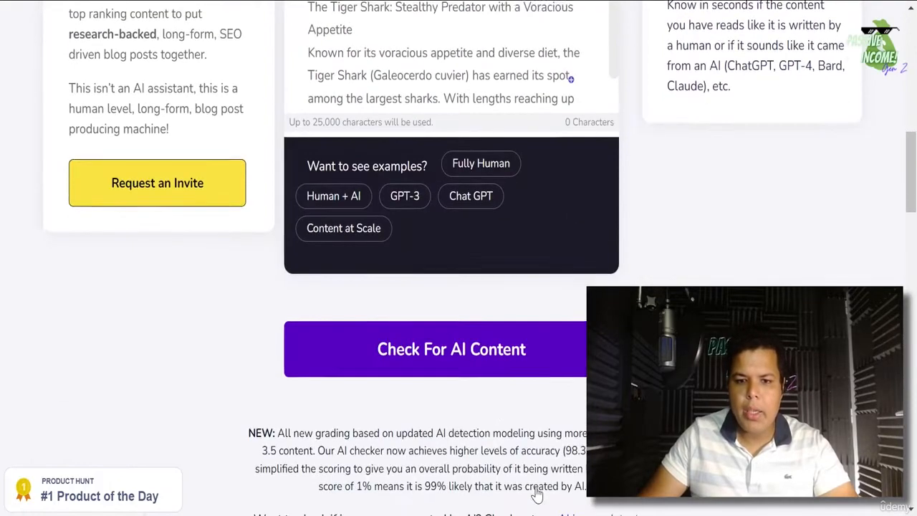
{"action": "left_click", "coordinate": [486, 347]}
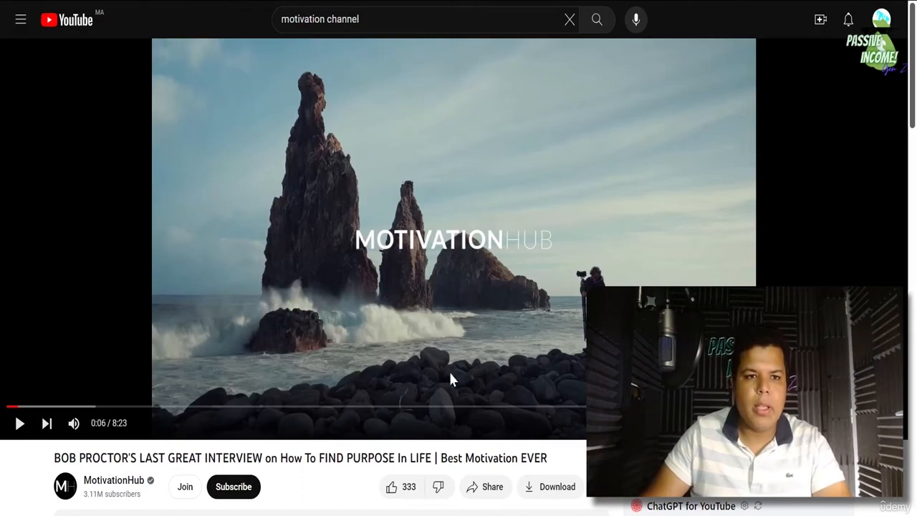
- Scroll up and down through the MotivationHub YouTube channel page
{"action": "scroll", "coordinate": [392, 322], "scroll_direction": "down", "scroll_amount": 7}
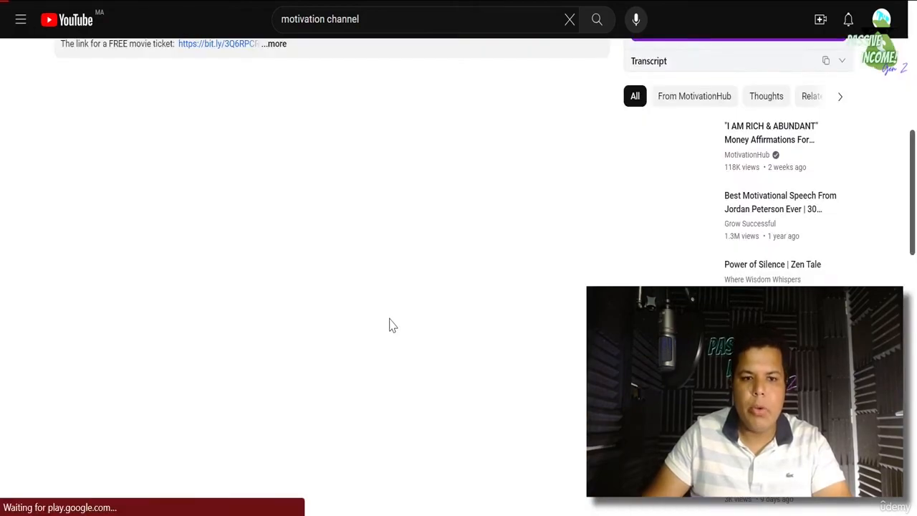
{"action": "scroll", "coordinate": [392, 304], "scroll_direction": "up", "scroll_amount": 7}
{"action": "scroll", "coordinate": [304, 218], "scroll_direction": "up", "scroll_amount": 1}
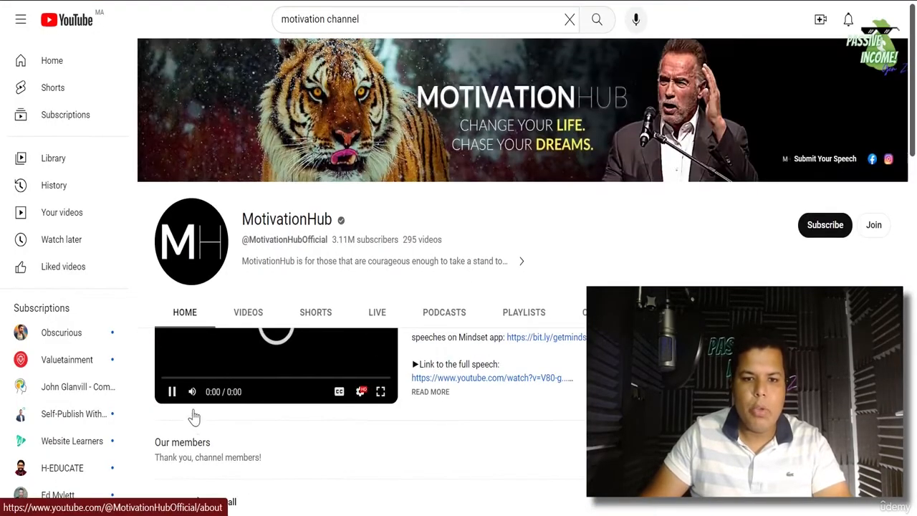
{"action": "scroll", "coordinate": [191, 416], "scroll_direction": "down", "scroll_amount": 2}
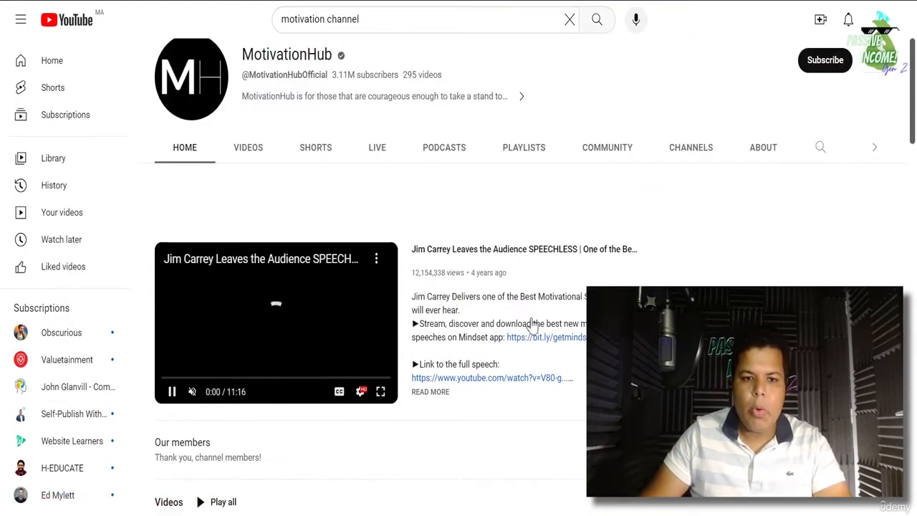
{"action": "scroll", "coordinate": [423, 356], "scroll_direction": "up", "scroll_amount": 2}
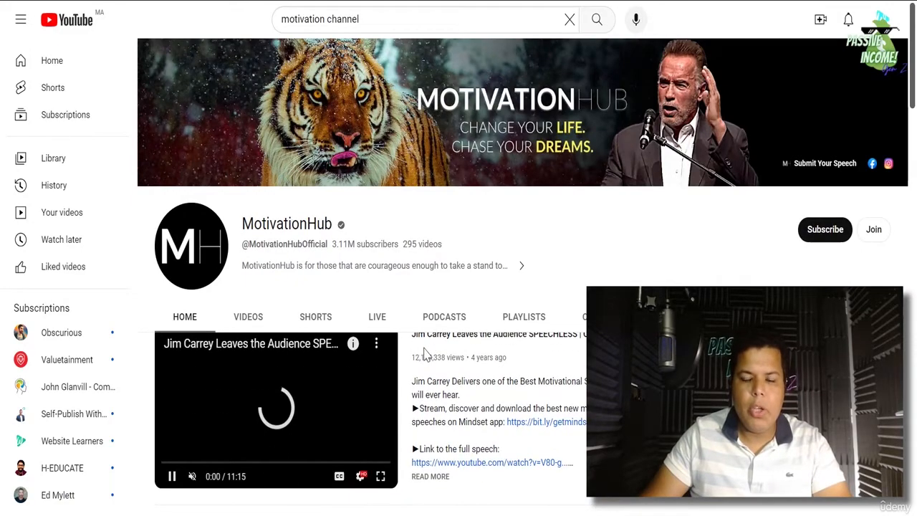
{"action": "scroll", "coordinate": [434, 344], "scroll_direction": "down", "scroll_amount": 1}
{"action": "scroll", "coordinate": [276, 430], "scroll_direction": "up", "scroll_amount": 1}
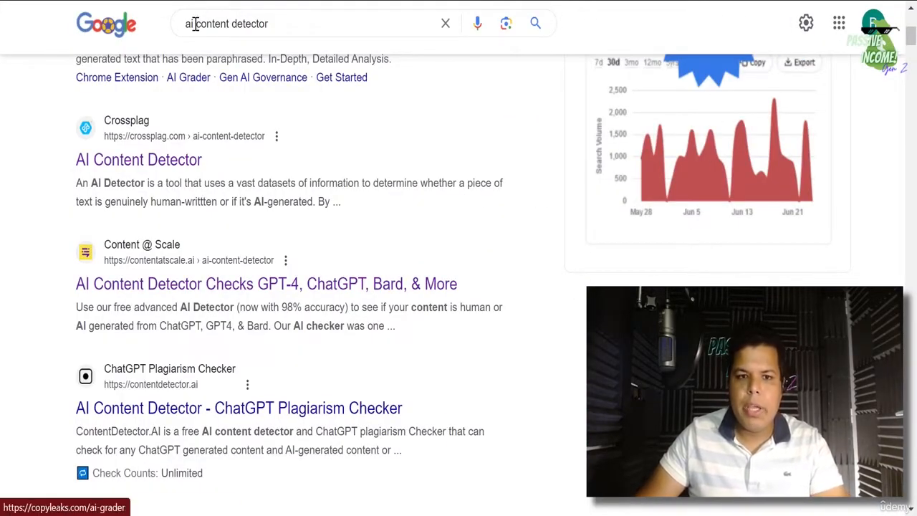
{"action": "triple_click", "coordinate": [235, 24]}
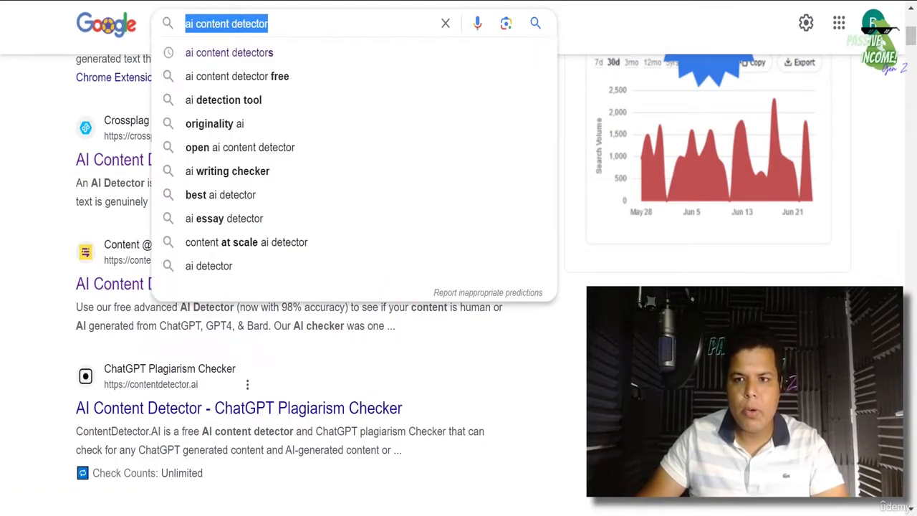
{"action": "left_click", "coordinate": [769, 0]}
{"action": "left_click", "coordinate": [264, 99]}
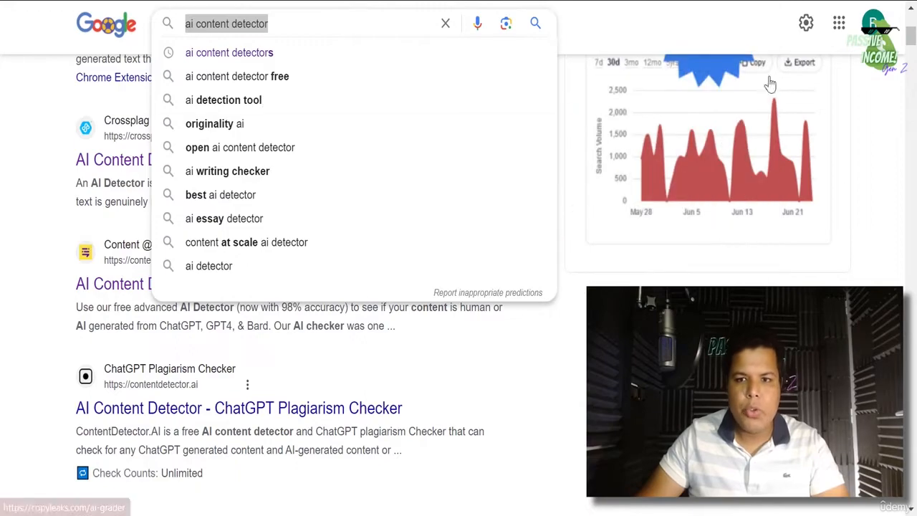
{"action": "left_click", "coordinate": [769, 0]}
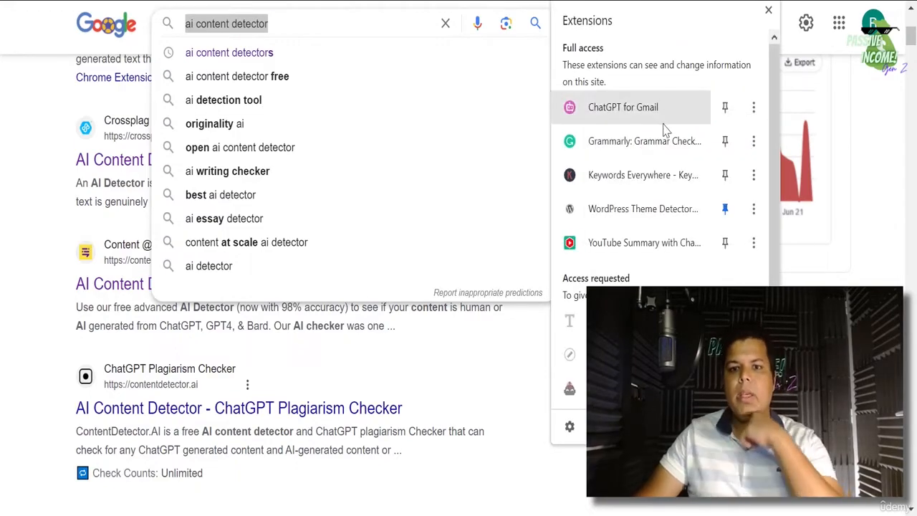
{"action": "scroll", "coordinate": [626, 247], "scroll_direction": "down", "scroll_amount": 2}
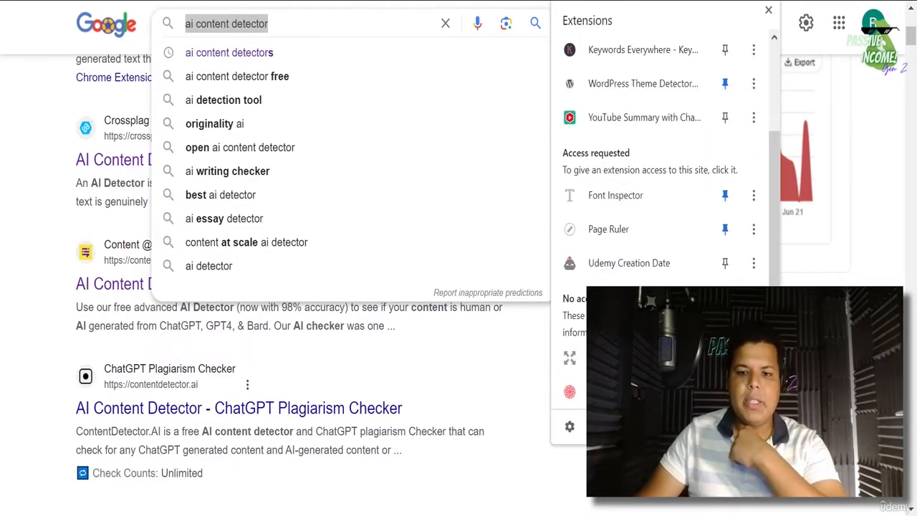
{"action": "scroll", "coordinate": [574, 315], "scroll_direction": "up", "scroll_amount": 2}
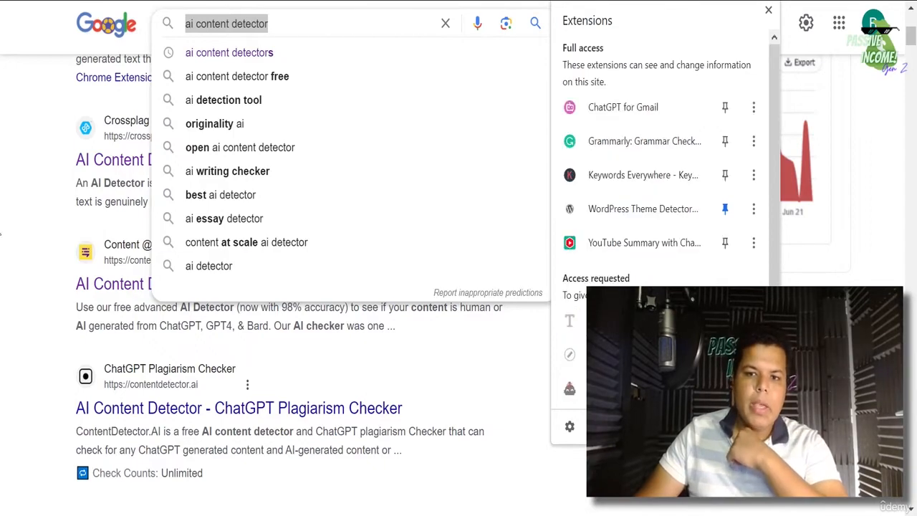
{"action": "left_click", "coordinate": [4, 180]}
{"action": "scroll", "coordinate": [266, 72], "scroll_direction": "up", "scroll_amount": 5}
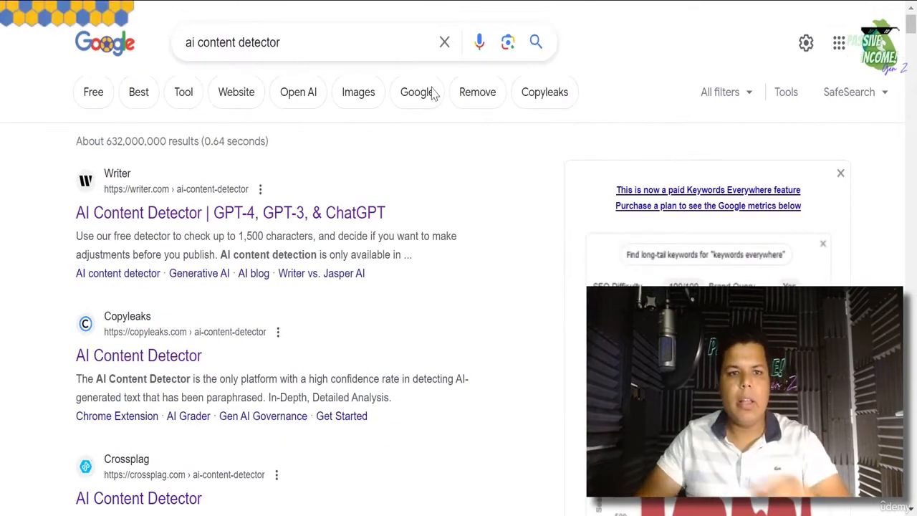
{"action": "left_click", "coordinate": [259, 43]}
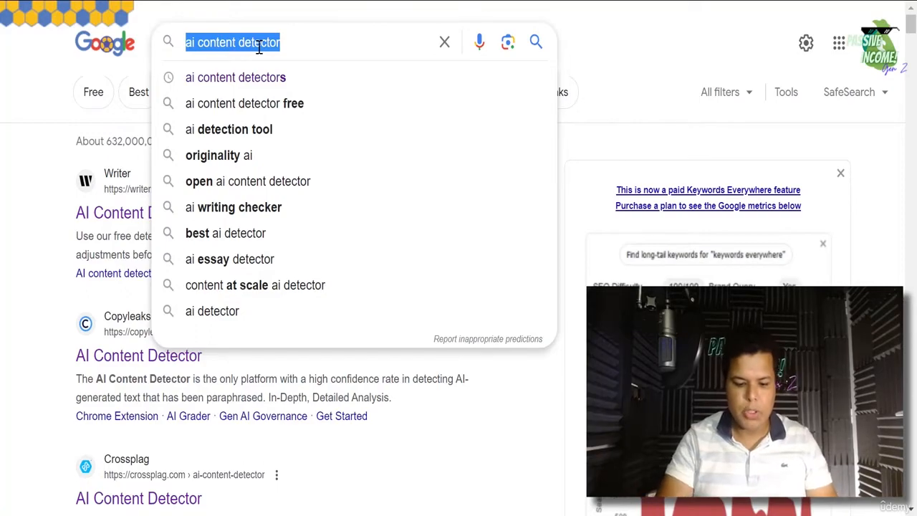
- Search Google for 'aiprm chatgpt' and open the AIPRM for ChatGPT Chrome Web Store listing
{"action": "type", "text": "aiprm"}
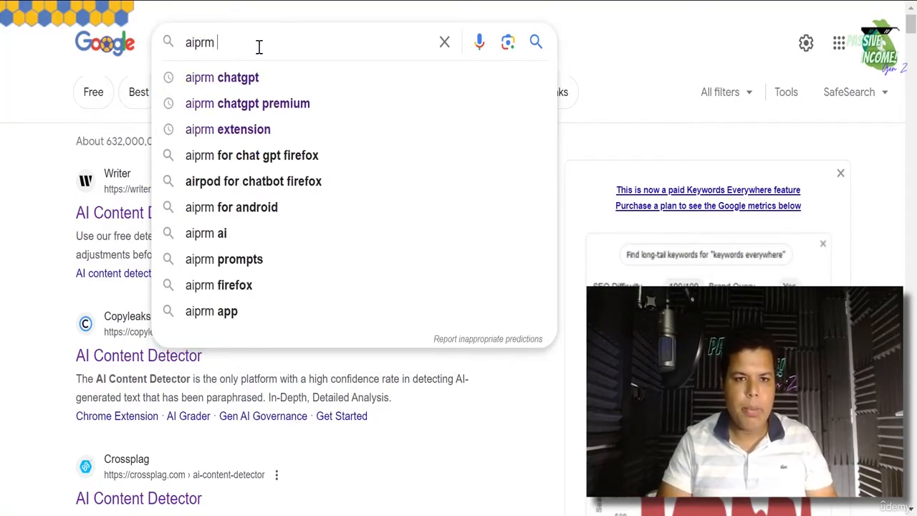
{"action": "key", "text": "Down"}
{"action": "key", "text": "Return"}
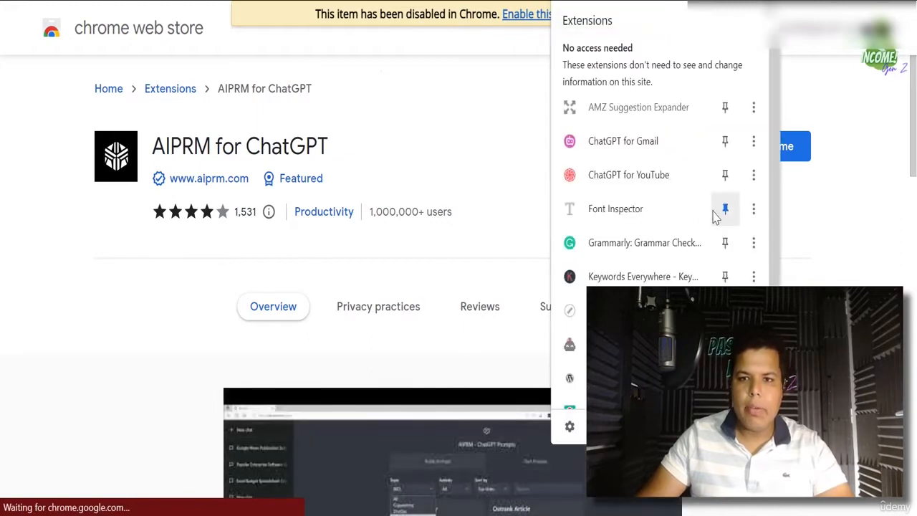
{"action": "scroll", "coordinate": [722, 207], "scroll_direction": "down", "scroll_amount": 1}
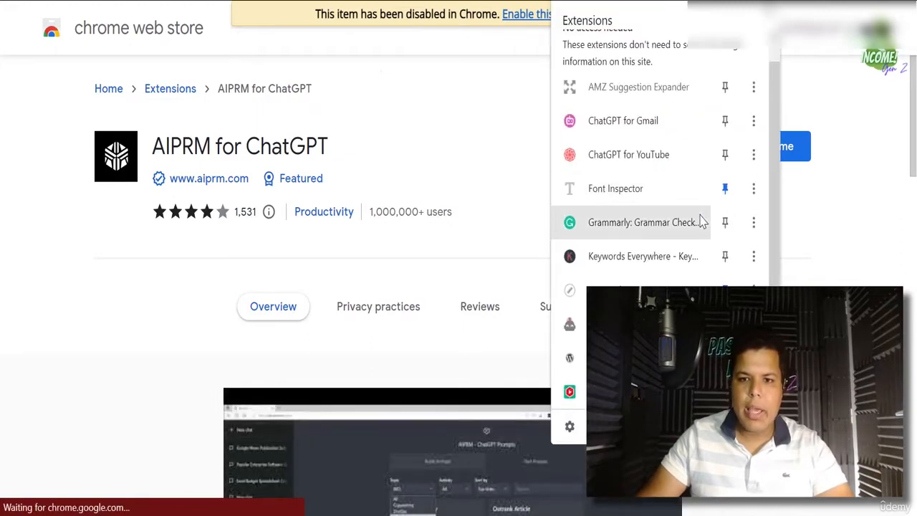
{"action": "left_click", "coordinate": [570, 426]}
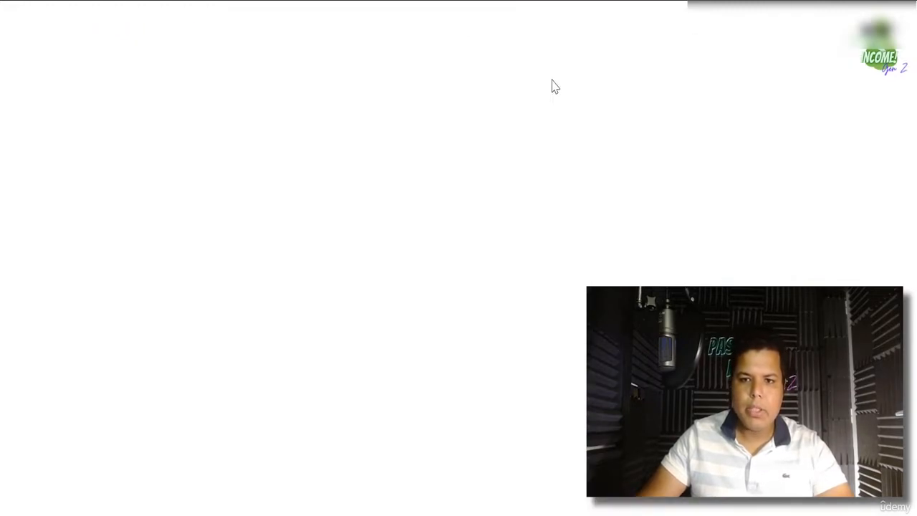
{"action": "scroll", "coordinate": [451, 358], "scroll_direction": "down", "scroll_amount": 2}
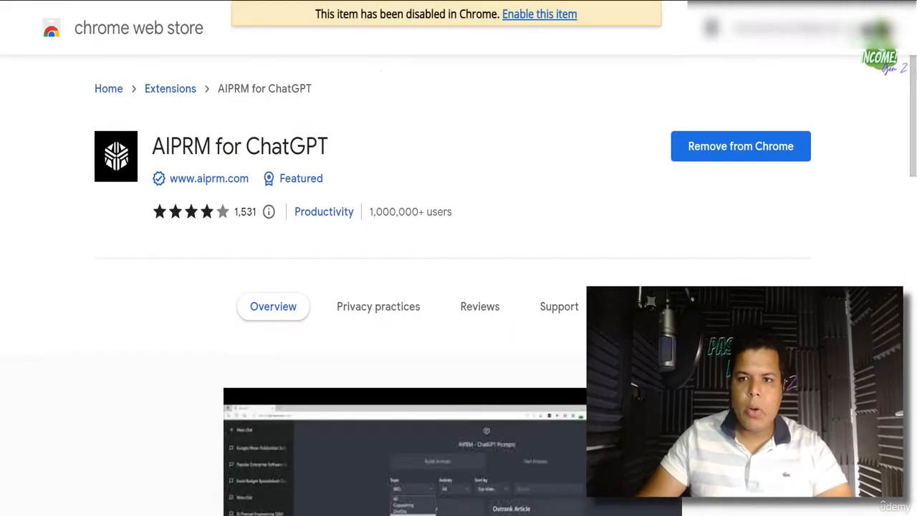
- Check the Extensions puzzle menu to confirm AIPRM is among the installed extensions
{"action": "left_click", "coordinate": [759, 1]}
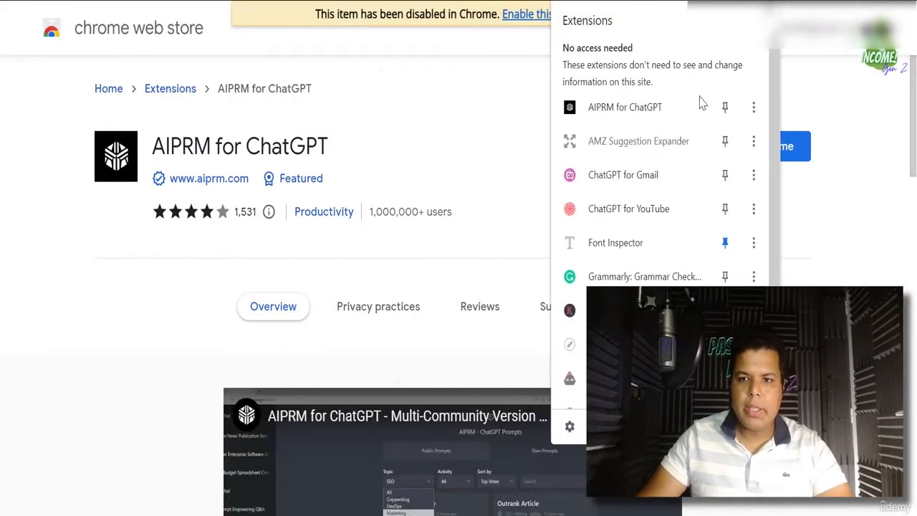
{"action": "left_click", "coordinate": [642, 180]}
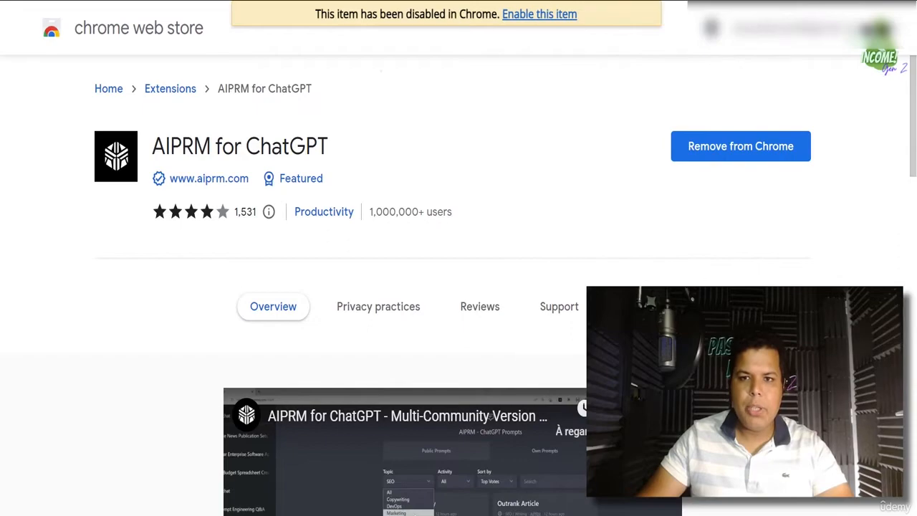
{"action": "left_click", "coordinate": [759, 1]}
{"action": "left_click", "coordinate": [655, 176]}
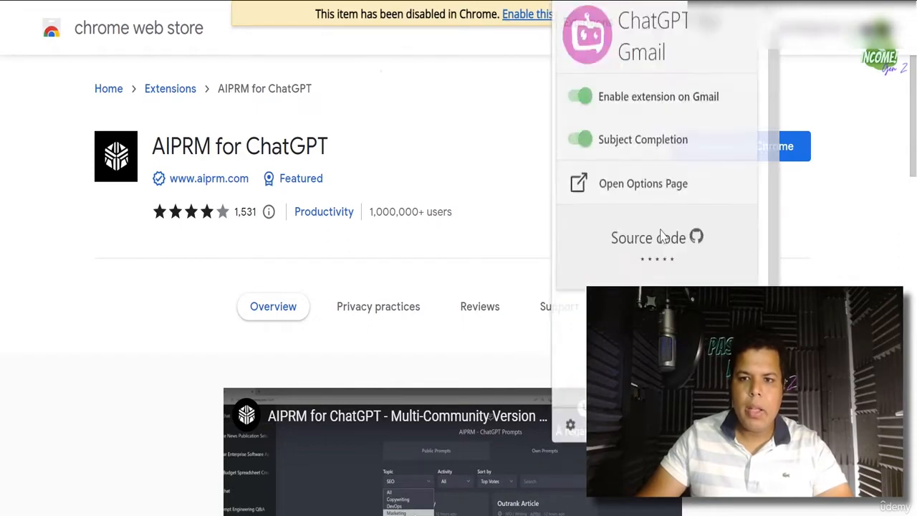
{"action": "left_click", "coordinate": [793, 83]}
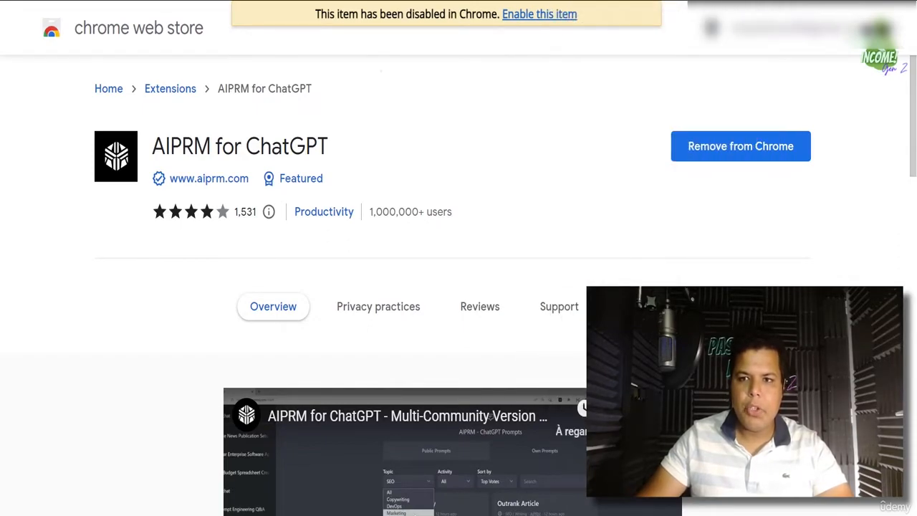
{"action": "left_click", "coordinate": [760, 2]}
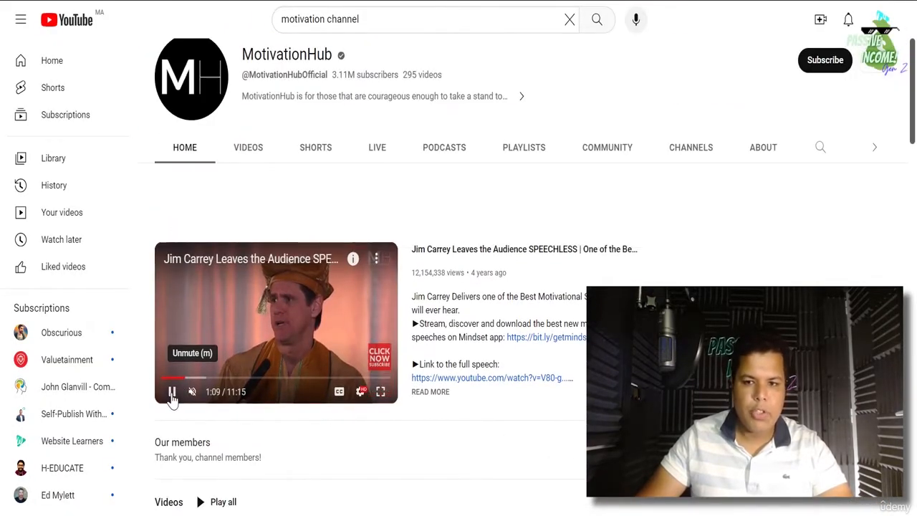
- Pause the featured Jim Carrey video on the MotivationHub channel page
{"action": "left_click", "coordinate": [172, 394]}
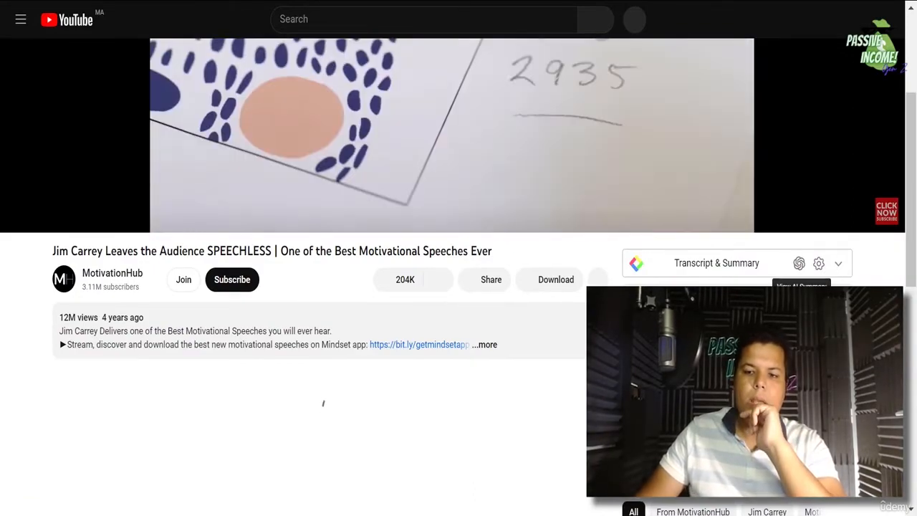
- Expand the Transcript & Summary panel beside the video to load its English transcript
{"action": "left_click", "coordinate": [800, 264]}
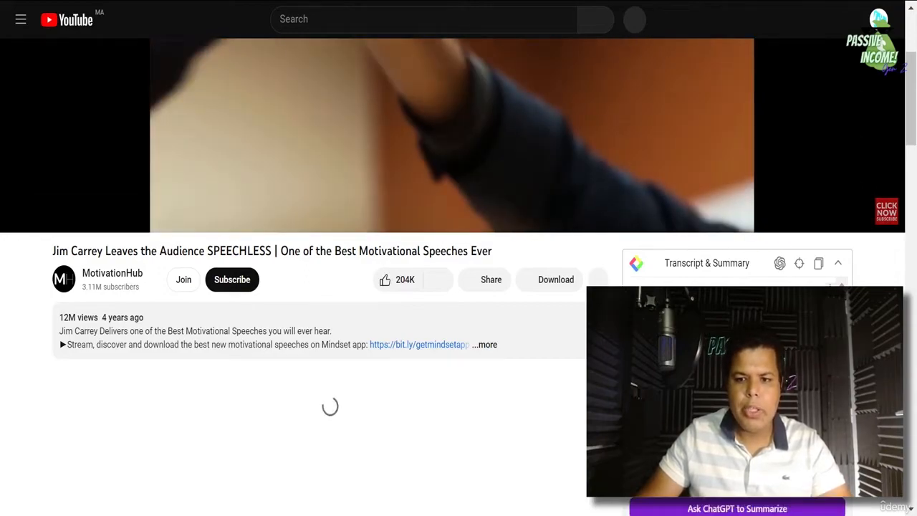
{"action": "scroll", "coordinate": [323, 287], "scroll_direction": "down", "scroll_amount": 1}
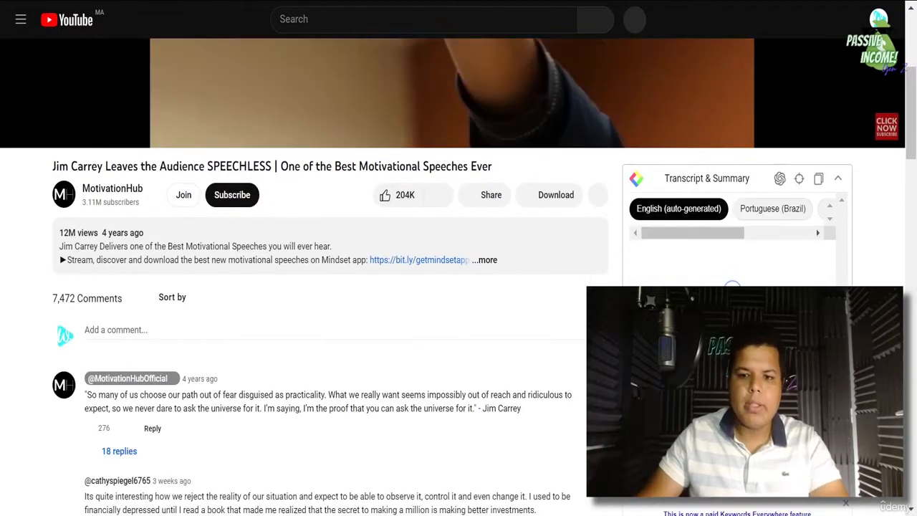
{"action": "scroll", "coordinate": [323, 287], "scroll_direction": "down", "scroll_amount": 1}
{"action": "scroll", "coordinate": [323, 287], "scroll_direction": "up", "scroll_amount": 2}
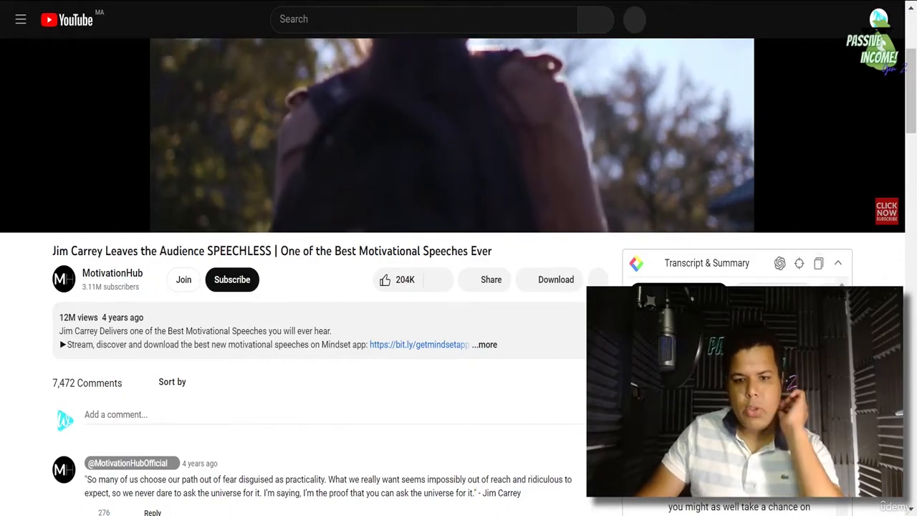
{"action": "mouse_move", "coordinate": [436, 514]}
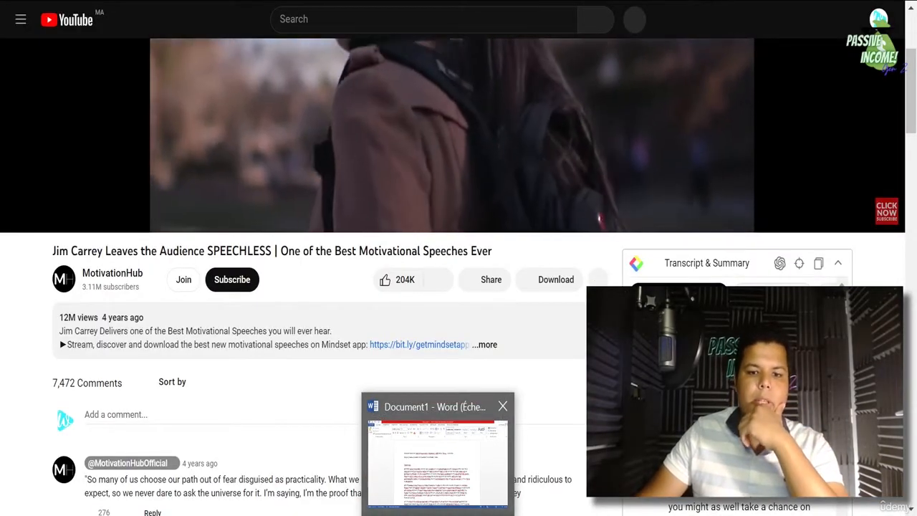
- Launch Word 2013 and paste the Jim Carrey speech transcript into a blank document
{"action": "right_click", "coordinate": [437, 515]}
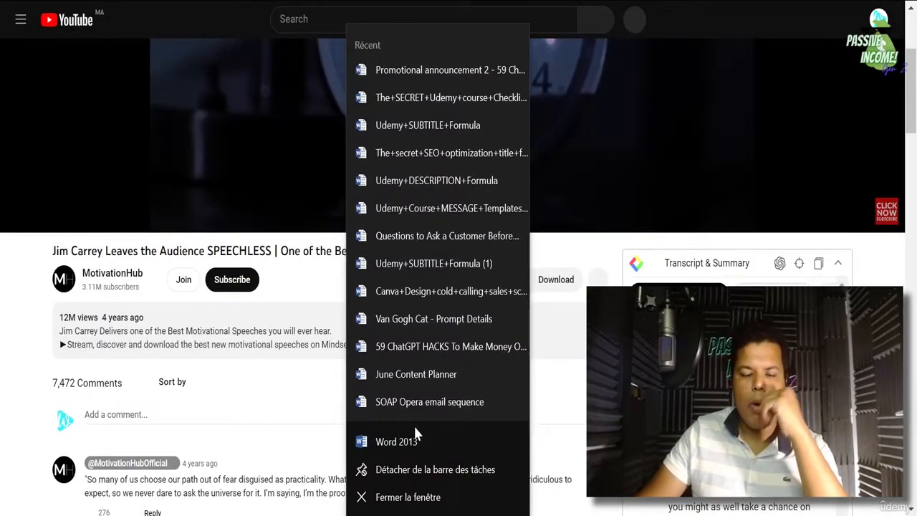
{"action": "left_click", "coordinate": [415, 428]}
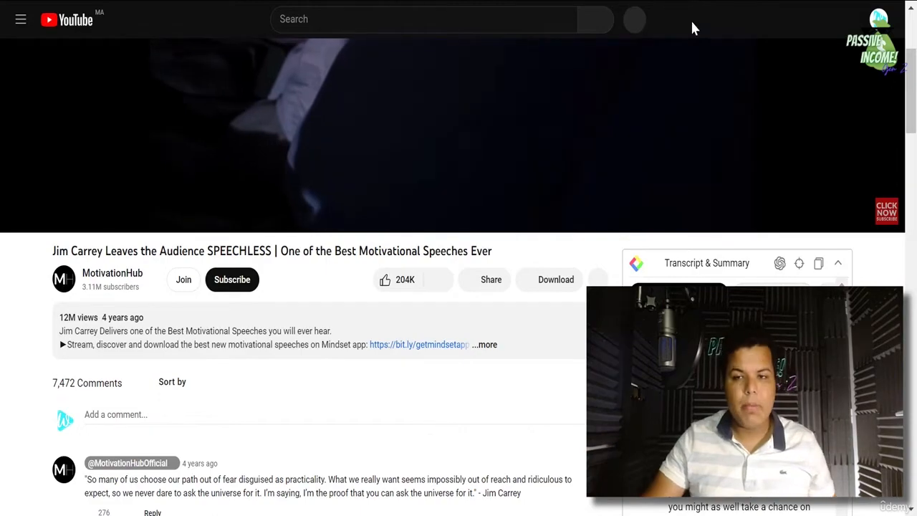
{"action": "left_click", "coordinate": [766, 2]}
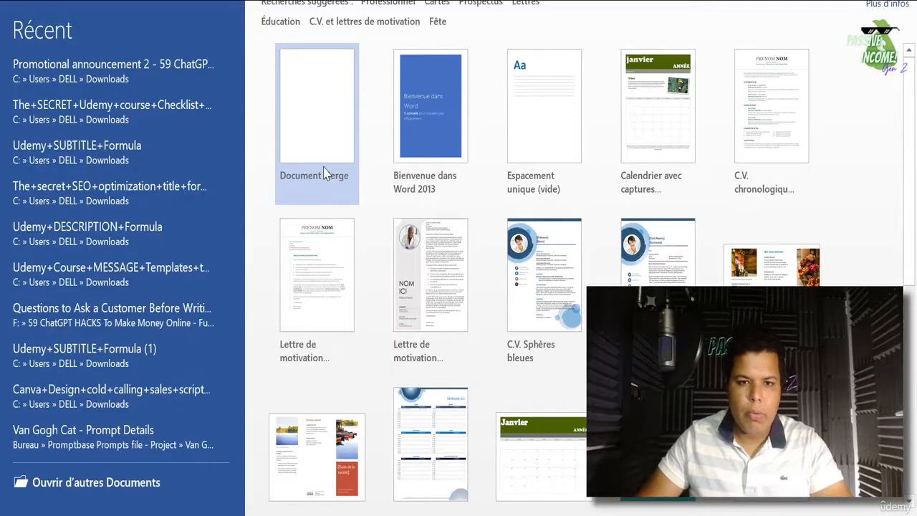
{"action": "left_click", "coordinate": [324, 172]}
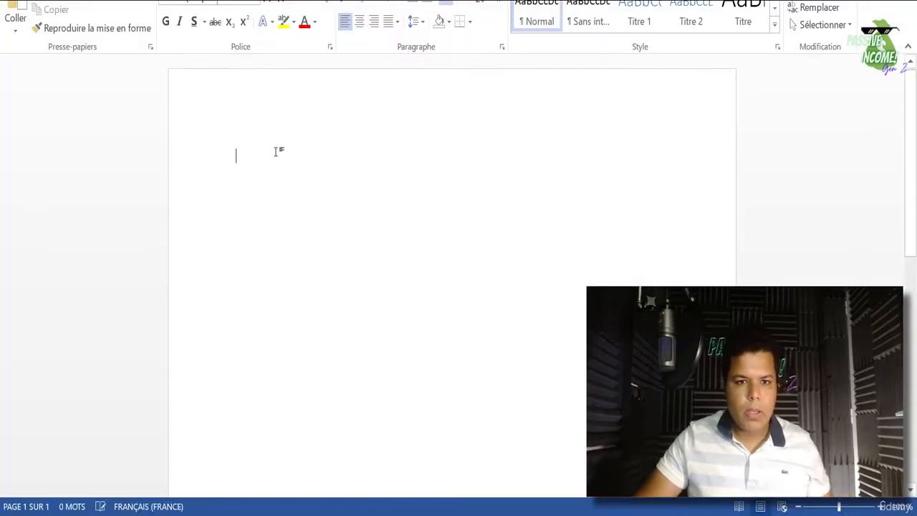
{"action": "key", "text": "ctrl+v"}
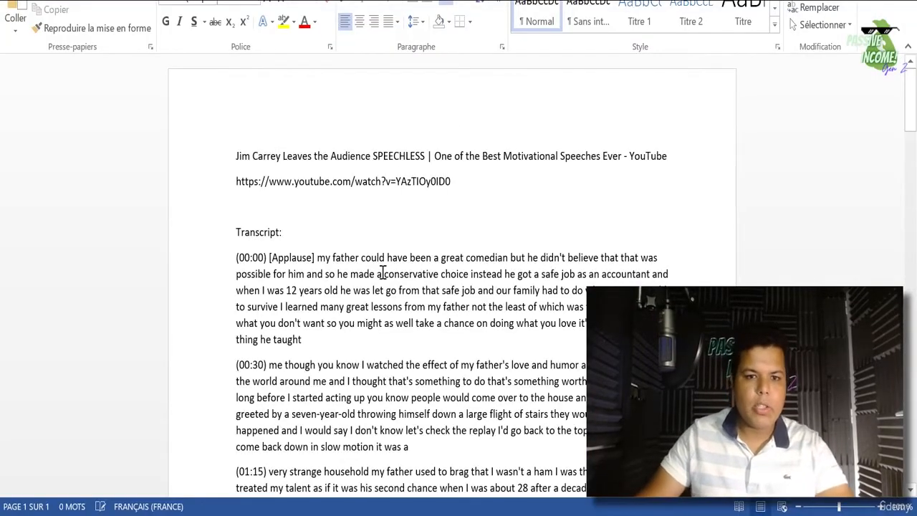
{"action": "scroll", "coordinate": [382, 274], "scroll_direction": "down", "scroll_amount": 20}
{"action": "scroll", "coordinate": [447, 284], "scroll_direction": "up", "scroll_amount": 12}
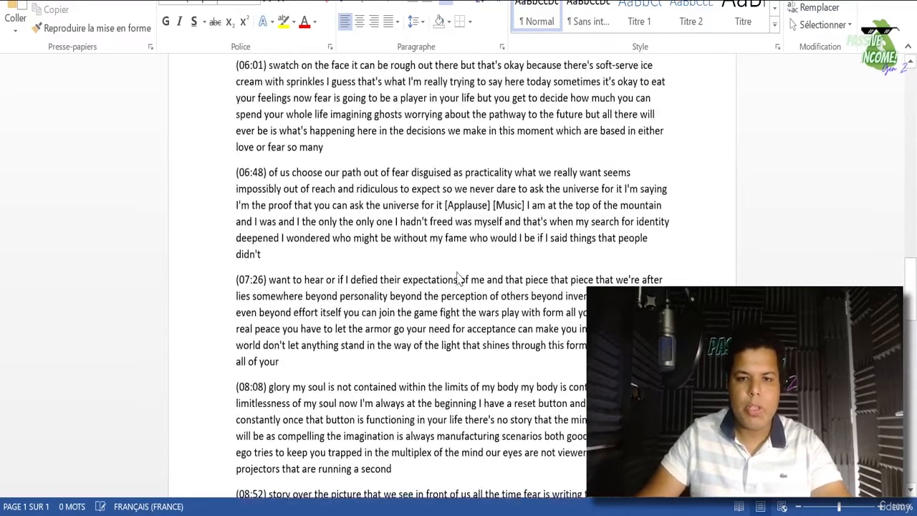
{"action": "scroll", "coordinate": [457, 276], "scroll_direction": "up", "scroll_amount": 10}
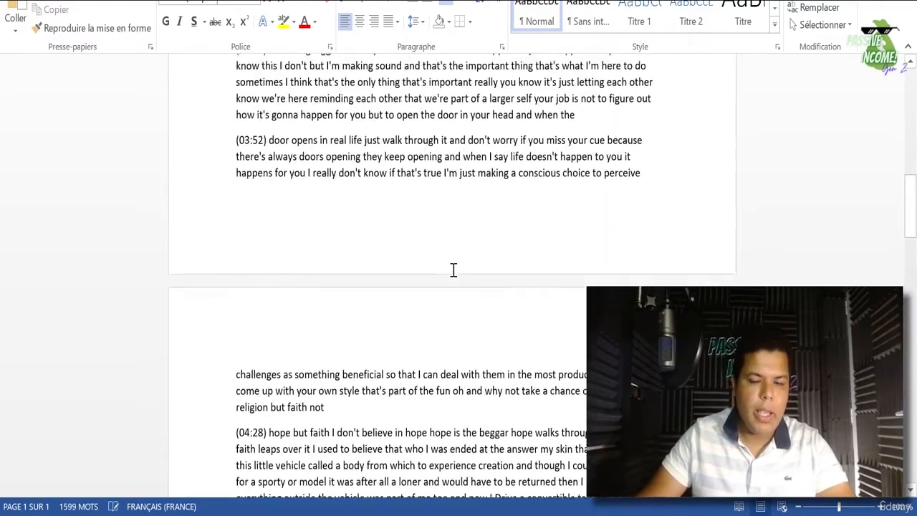
{"action": "scroll", "coordinate": [454, 270], "scroll_direction": "up", "scroll_amount": 2}
- Switch back to ChatGPT and start a new empty chat
{"action": "key", "text": "alt+Tab"}
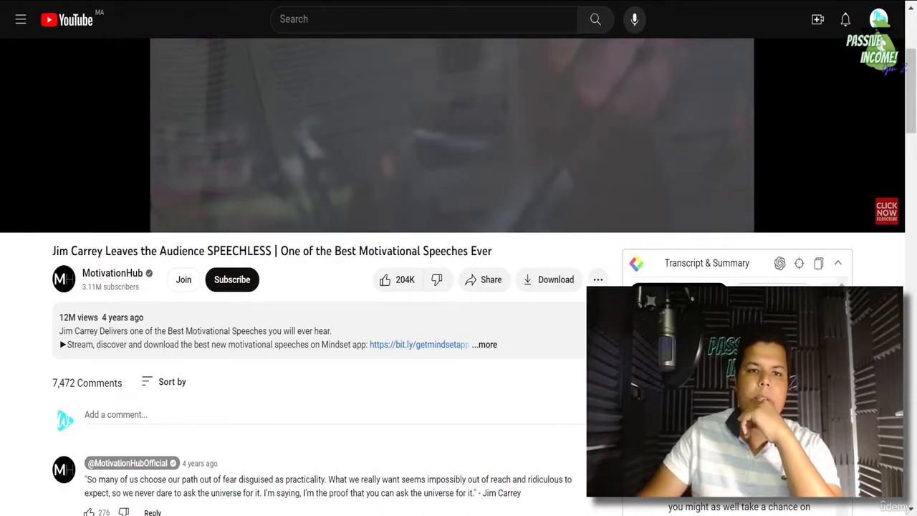
{"action": "key", "text": "alt+Tab"}
{"action": "left_click", "coordinate": [76, 22]}
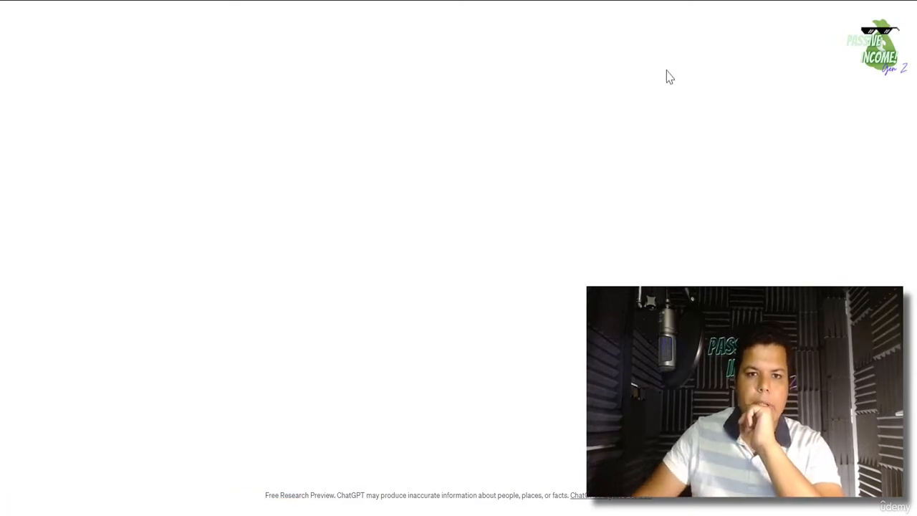
- Scroll the AIPRM prompt library to view its filters and first prompt cards
{"action": "scroll", "coordinate": [543, 193], "scroll_direction": "up", "scroll_amount": 10}
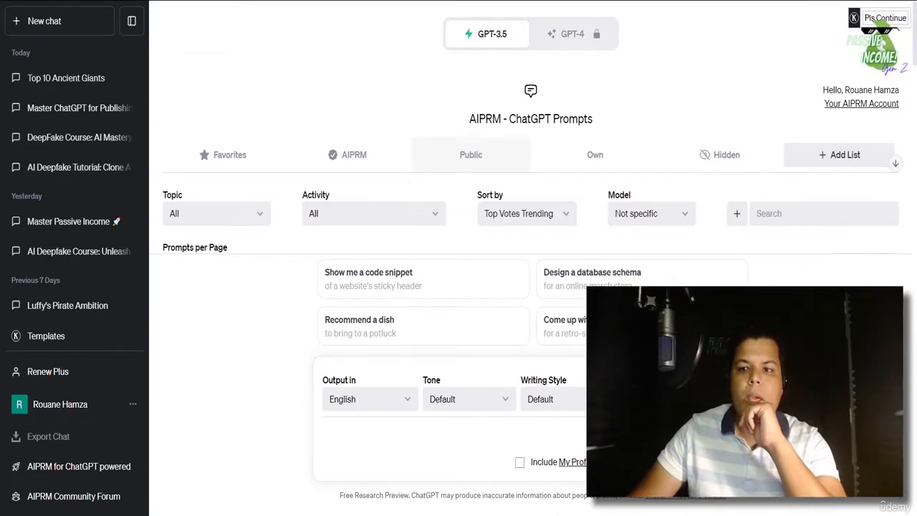
{"action": "scroll", "coordinate": [471, 174], "scroll_direction": "down", "scroll_amount": 1}
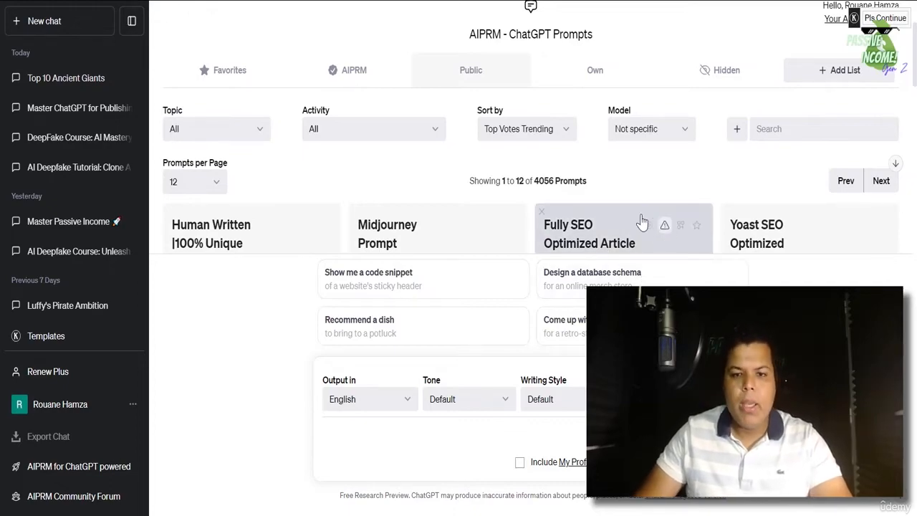
{"action": "scroll", "coordinate": [636, 219], "scroll_direction": "down", "scroll_amount": 2}
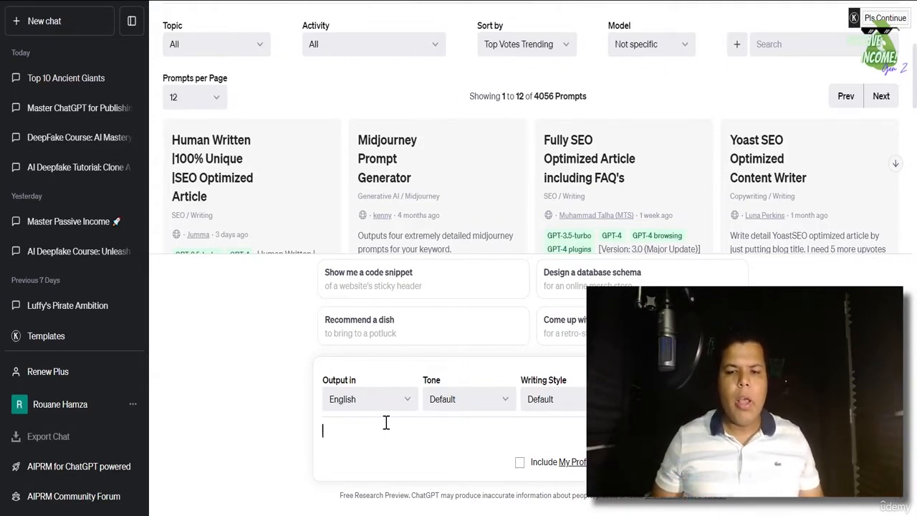
- Use the Fully SEO Optimized Article including FAQ's template to generate an article on 'Jasper AI'
{"action": "left_click", "coordinate": [585, 192]}
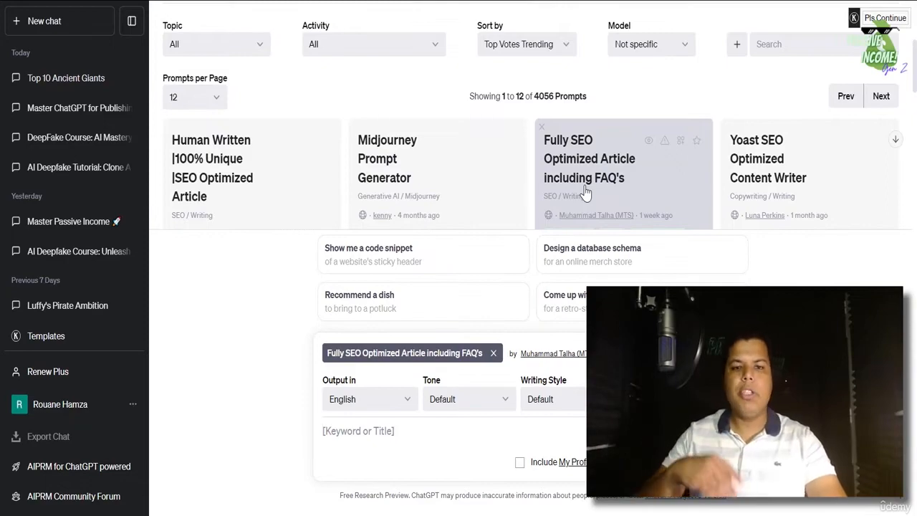
{"action": "scroll", "coordinate": [588, 180], "scroll_direction": "down", "scroll_amount": 1}
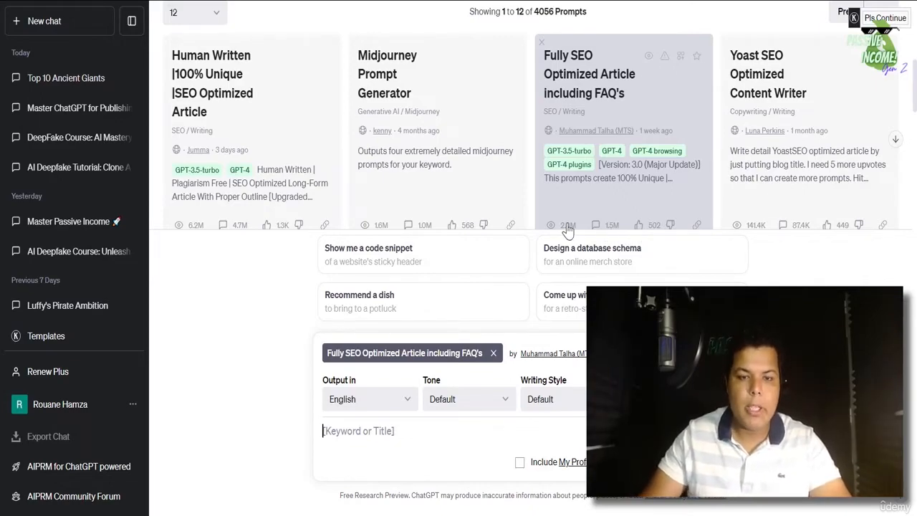
{"action": "scroll", "coordinate": [611, 215], "scroll_direction": "down", "scroll_amount": 2}
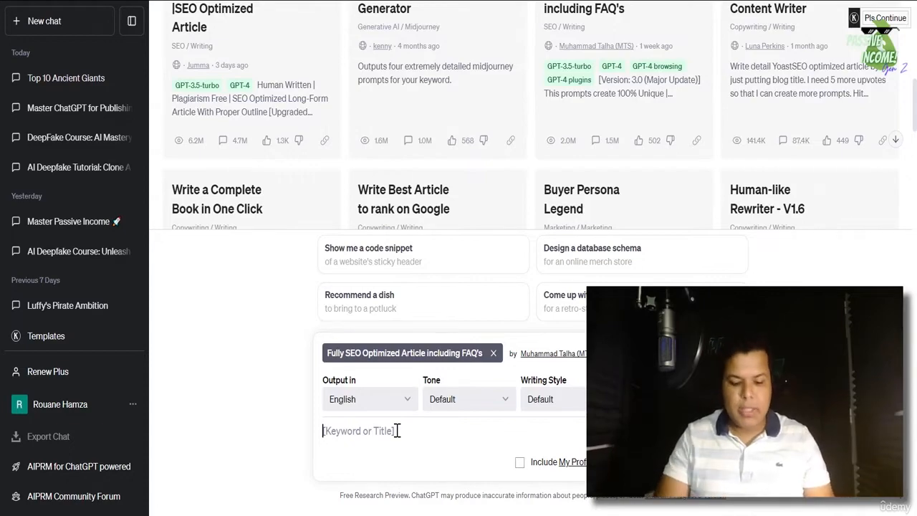
{"action": "type", "text": "J"}
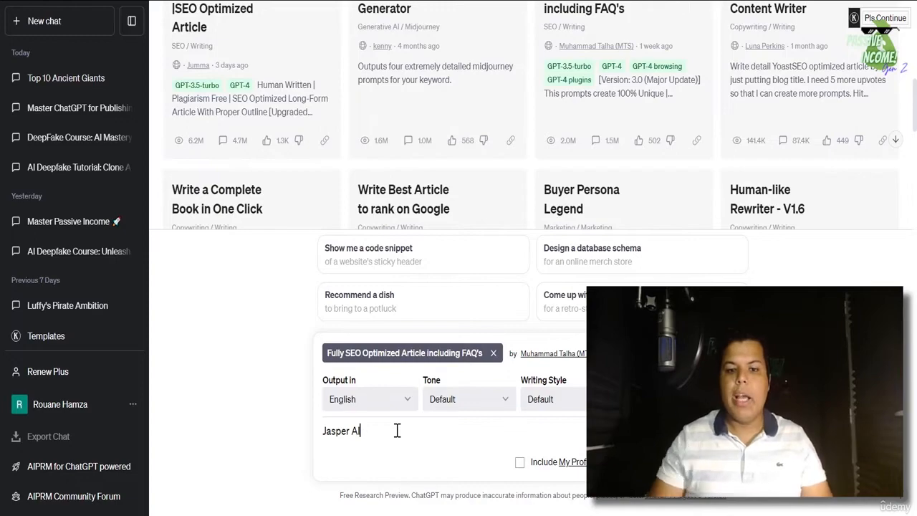
{"action": "type", "text": "asper AI"}
{"action": "key", "text": "Return"}
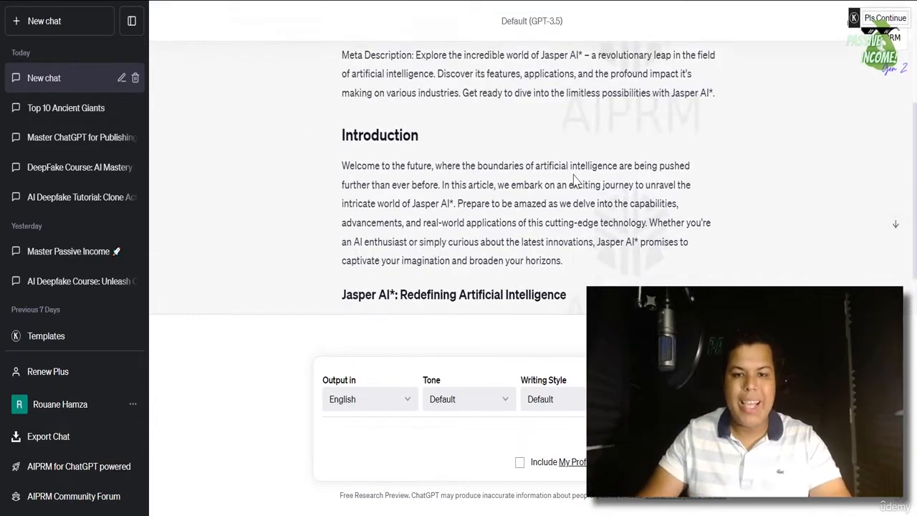
{"action": "scroll", "coordinate": [418, 163], "scroll_direction": "up", "scroll_amount": 3}
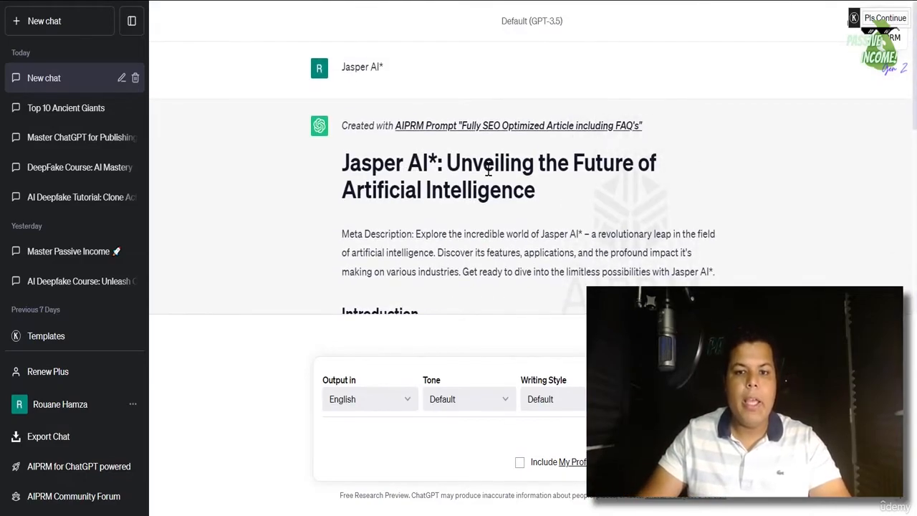
{"action": "scroll", "coordinate": [488, 172], "scroll_direction": "down", "scroll_amount": 1}
{"action": "scroll", "coordinate": [488, 172], "scroll_direction": "down", "scroll_amount": 7}
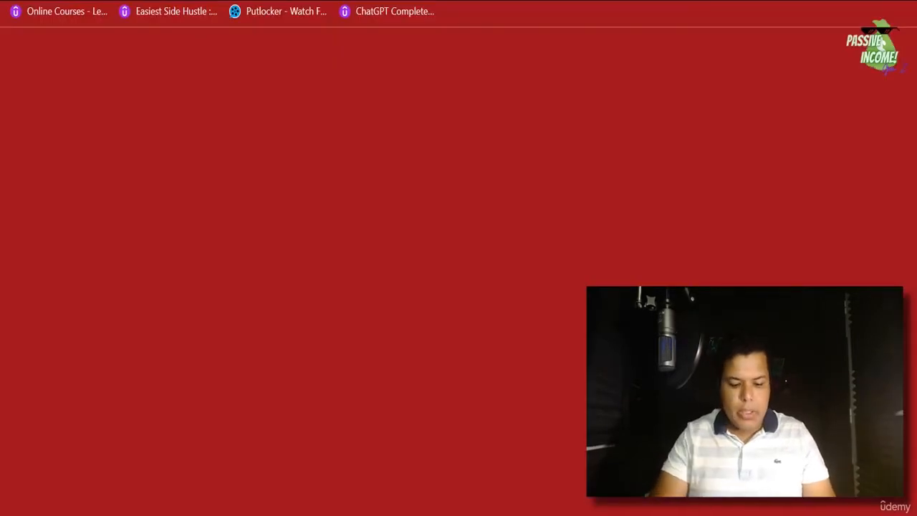
- Go to fiverr.com and search Fiverr for 'blog' writing services
{"action": "type", "text": "fv"}
{"action": "key", "text": "BackSpace"}
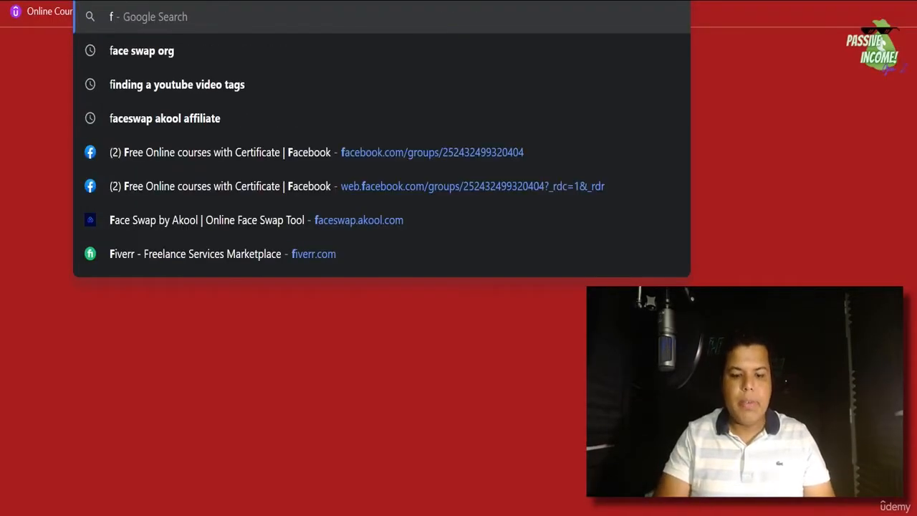
{"action": "type", "text": "iv"}
{"action": "key", "text": "Escape"}
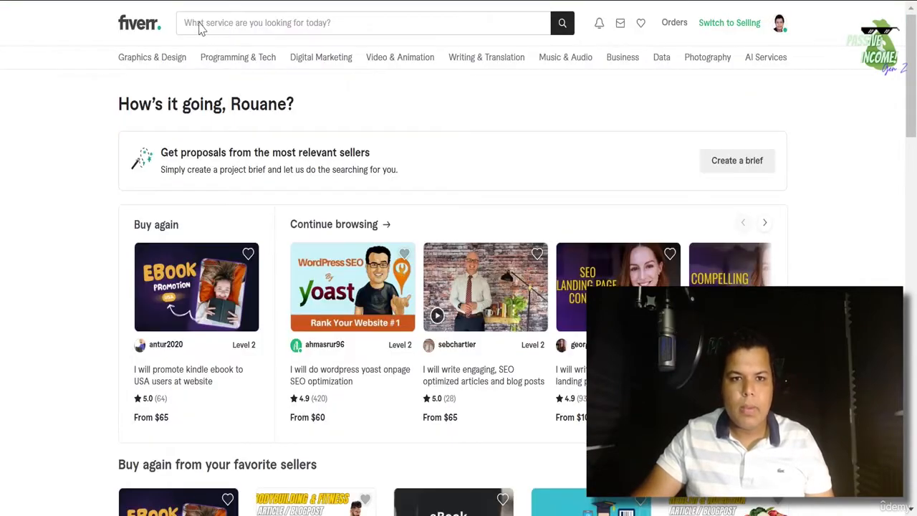
{"action": "left_click", "coordinate": [257, 22]}
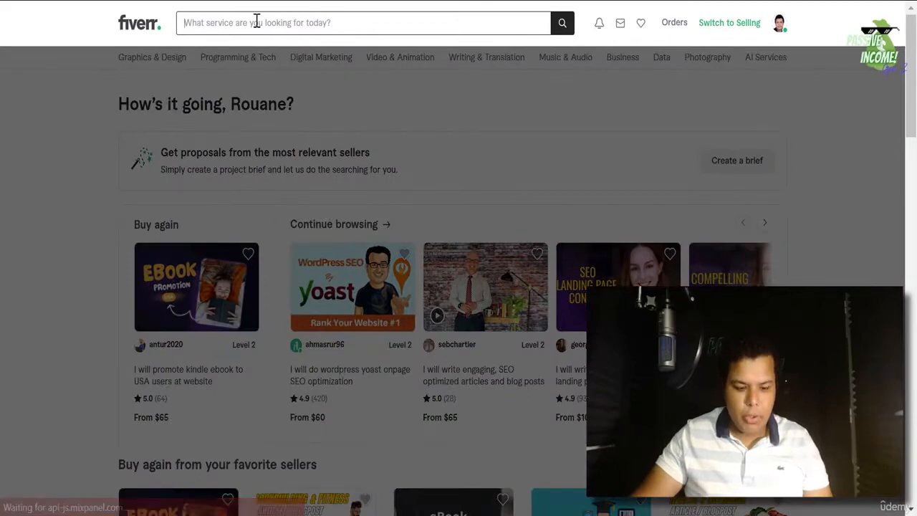
{"action": "type", "text": "blog"}
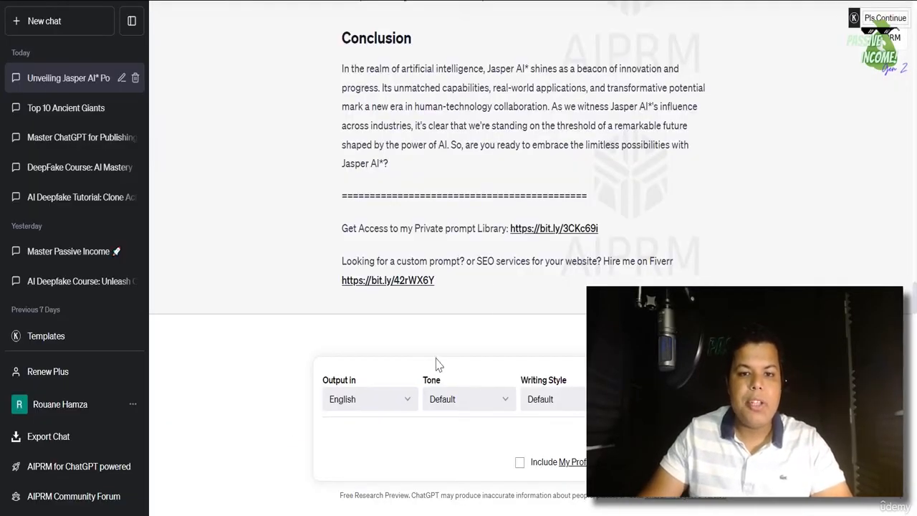
{"action": "scroll", "coordinate": [435, 365], "scroll_direction": "up", "scroll_amount": 3}
{"action": "scroll", "coordinate": [523, 260], "scroll_direction": "up", "scroll_amount": 10}
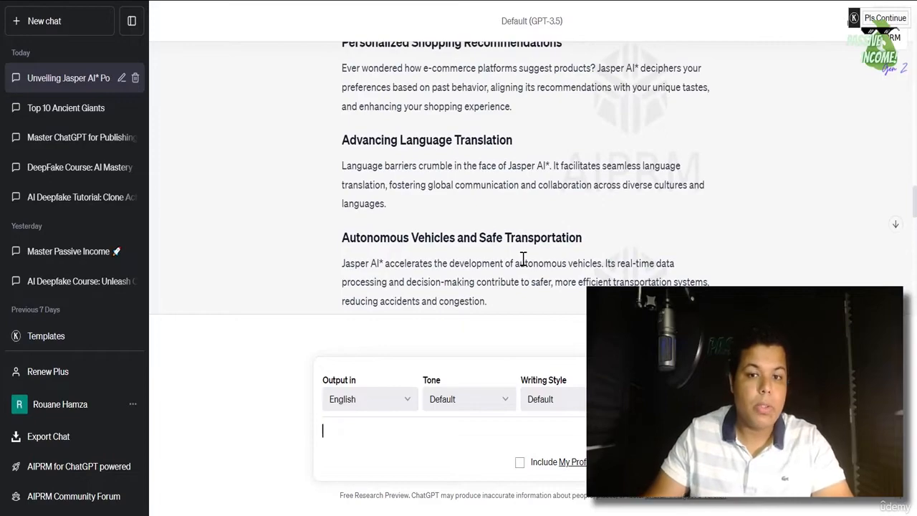
- Search the AIPRM prompt library for 'ebook' and pick the E-book One Click Creator template
{"action": "scroll", "coordinate": [523, 260], "scroll_direction": "up", "scroll_amount": 9}
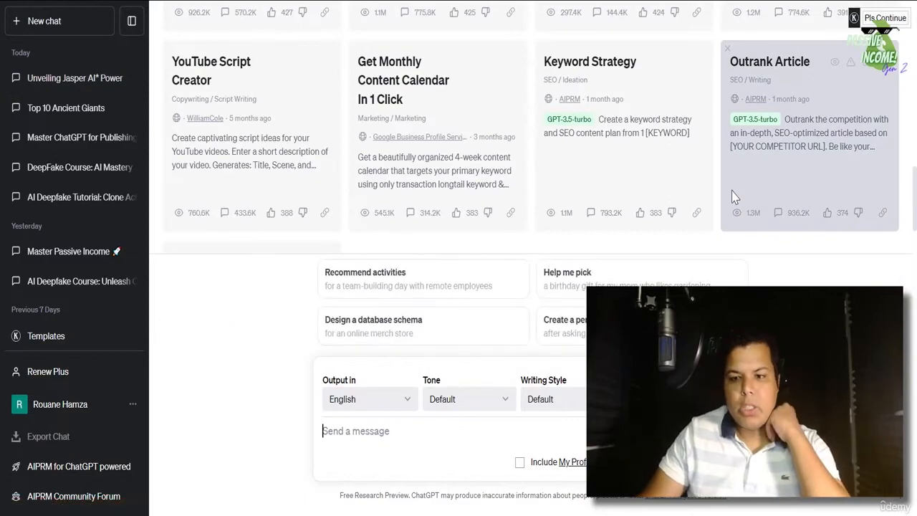
{"action": "scroll", "coordinate": [734, 197], "scroll_direction": "up", "scroll_amount": 10}
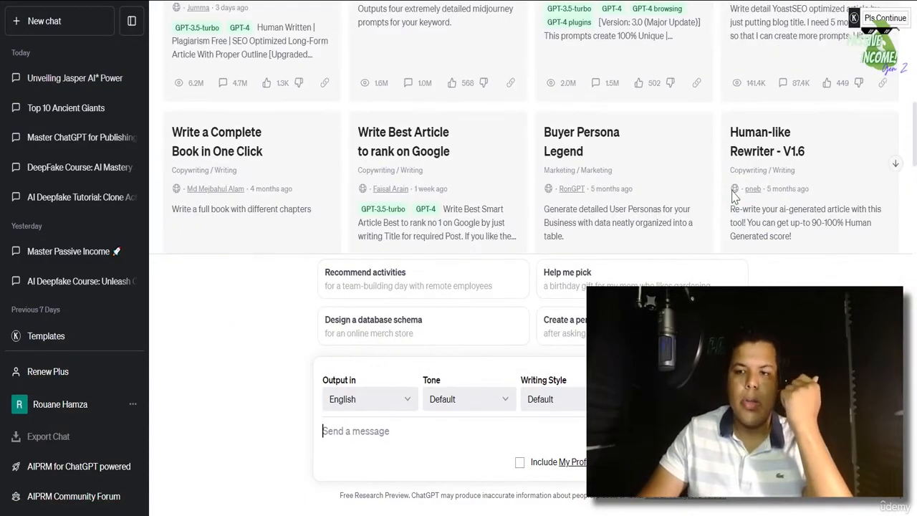
{"action": "left_click", "coordinate": [774, 206]}
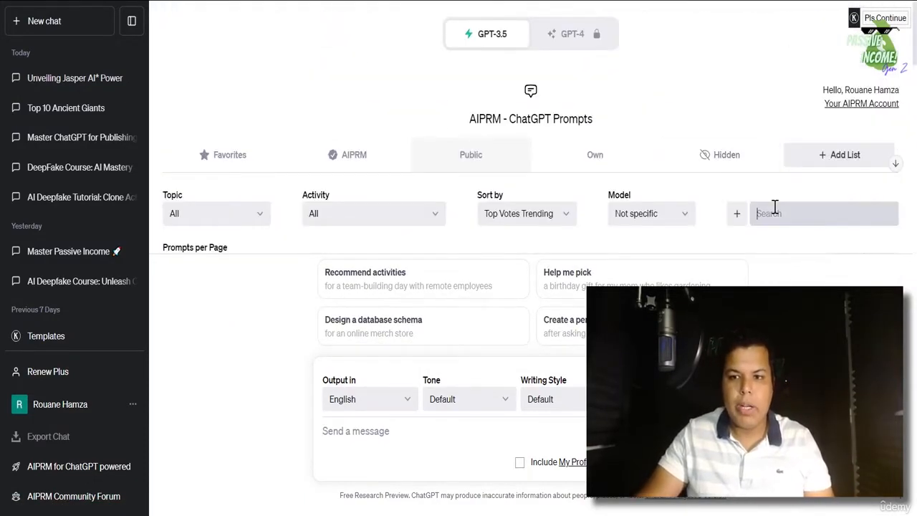
{"action": "type", "text": "ebook"}
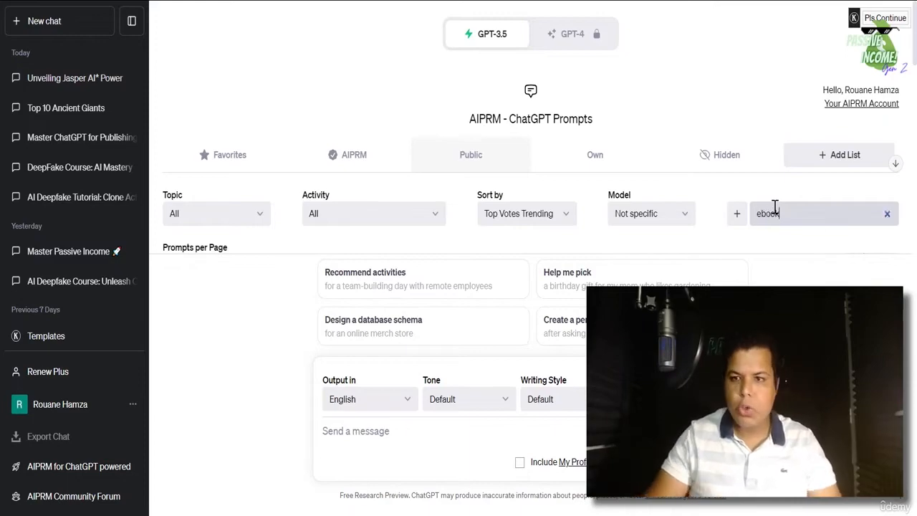
{"action": "scroll", "coordinate": [731, 188], "scroll_direction": "down", "scroll_amount": 5}
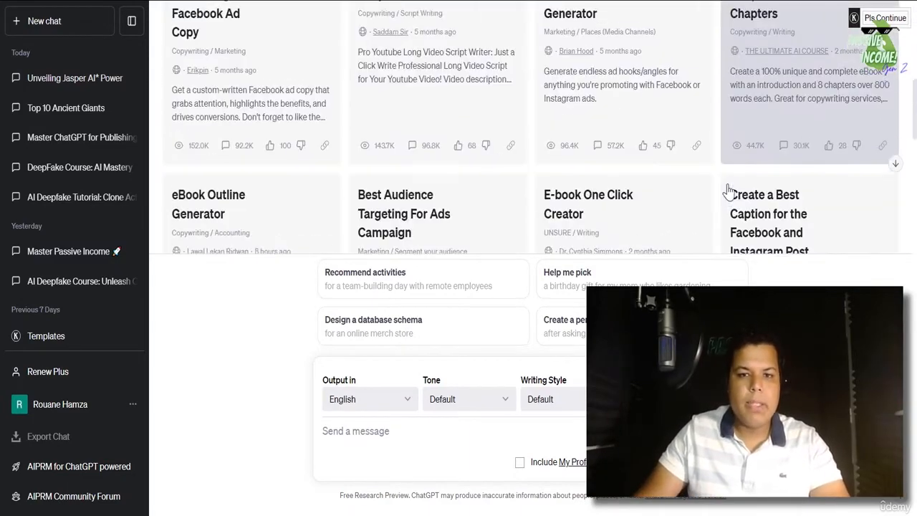
{"action": "scroll", "coordinate": [698, 189], "scroll_direction": "up", "scroll_amount": 1}
{"action": "scroll", "coordinate": [699, 188], "scroll_direction": "up", "scroll_amount": 4}
{"action": "scroll", "coordinate": [699, 189], "scroll_direction": "down", "scroll_amount": 1}
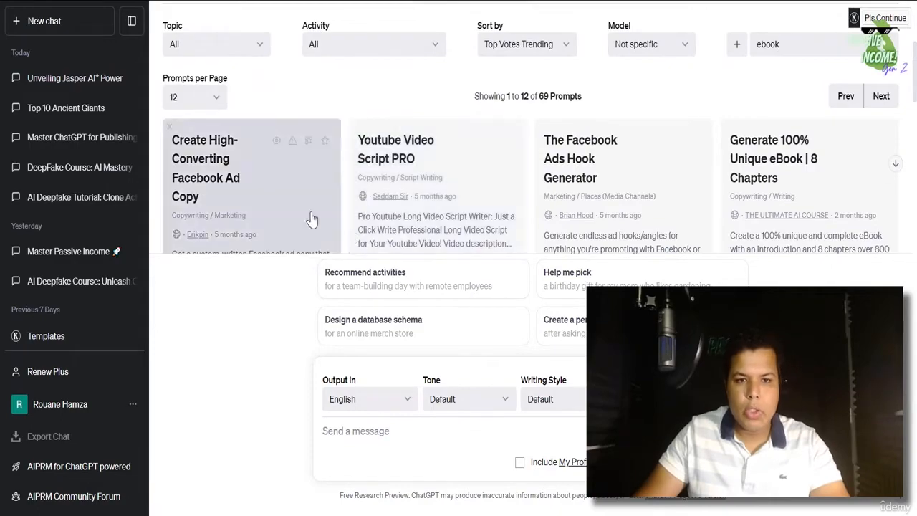
{"action": "scroll", "coordinate": [766, 135], "scroll_direction": "down", "scroll_amount": 3}
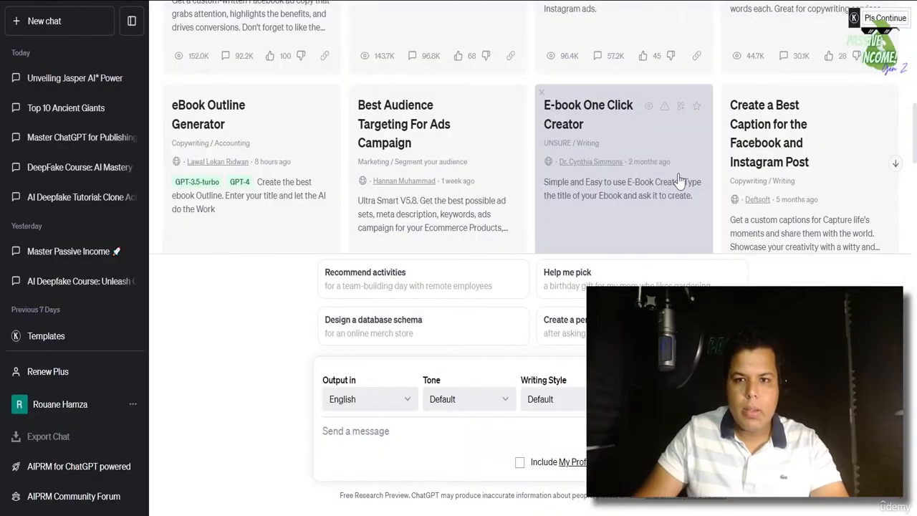
{"action": "scroll", "coordinate": [637, 234], "scroll_direction": "up", "scroll_amount": 3}
{"action": "scroll", "coordinate": [638, 235], "scroll_direction": "down", "scroll_amount": 3}
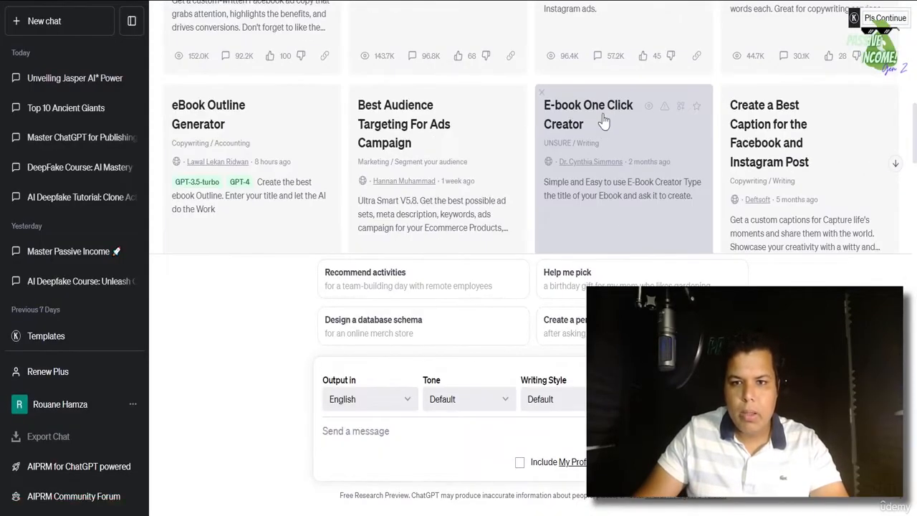
{"action": "left_click", "coordinate": [617, 172]}
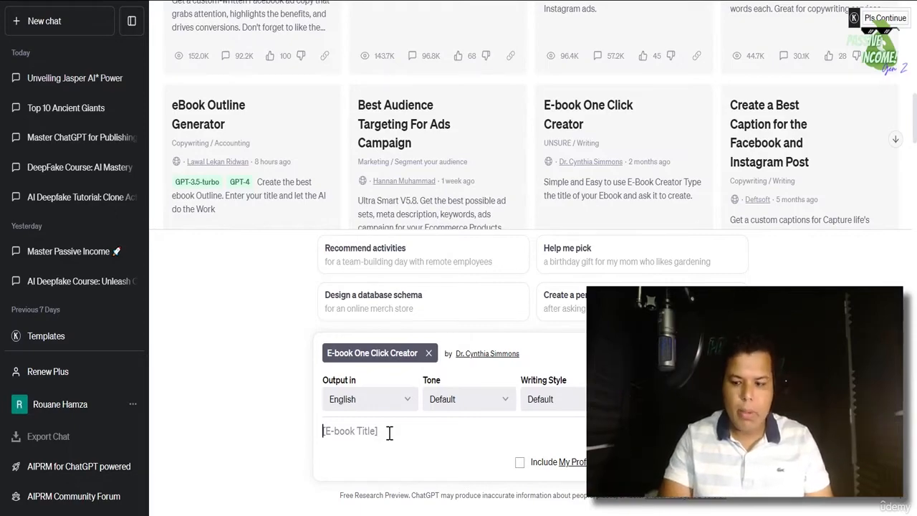
- Request a 'Keto diet' e-book and review the generated introduction and table of contents
{"action": "type", "text": "Keto diet"}
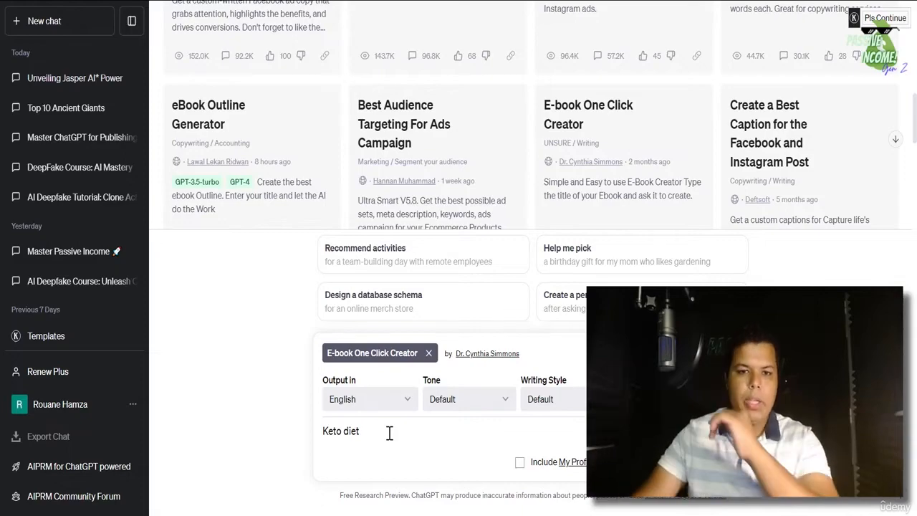
{"action": "key", "text": "Return"}
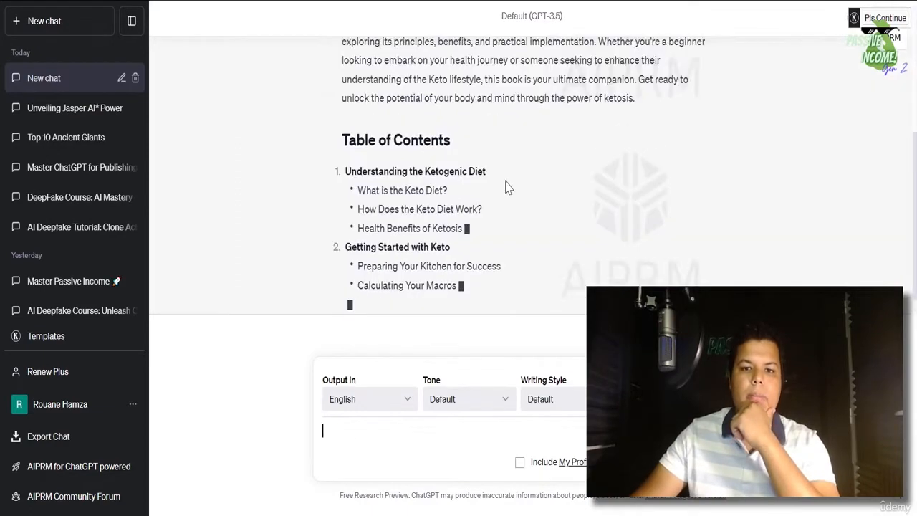
{"action": "scroll", "coordinate": [459, 245], "scroll_direction": "up", "scroll_amount": 3}
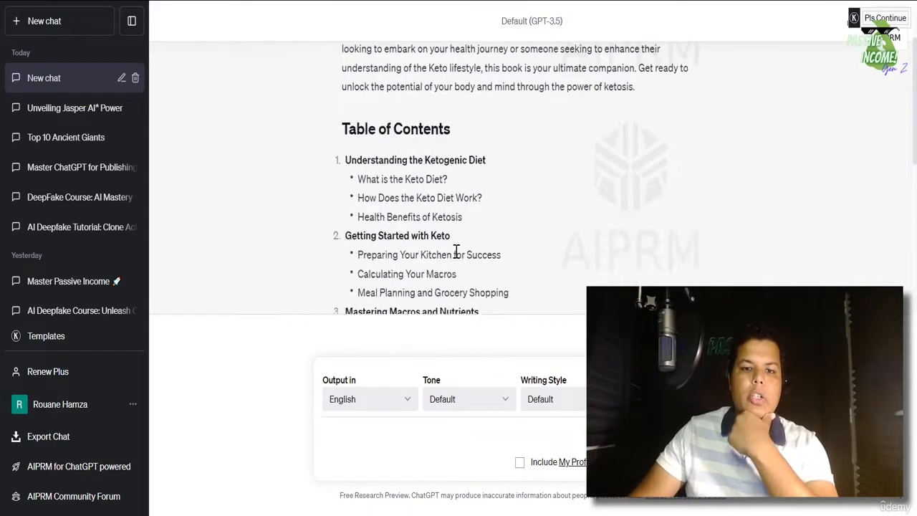
{"action": "scroll", "coordinate": [460, 246], "scroll_direction": "up", "scroll_amount": 3}
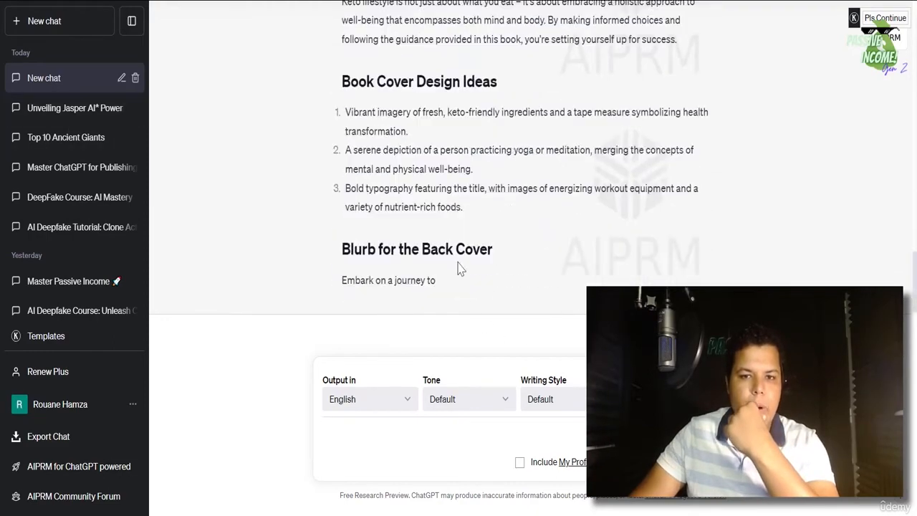
- Start a new chat and replace the 'ebook' AIPRM search with 'youtube video script'
{"action": "left_click", "coordinate": [72, 21]}
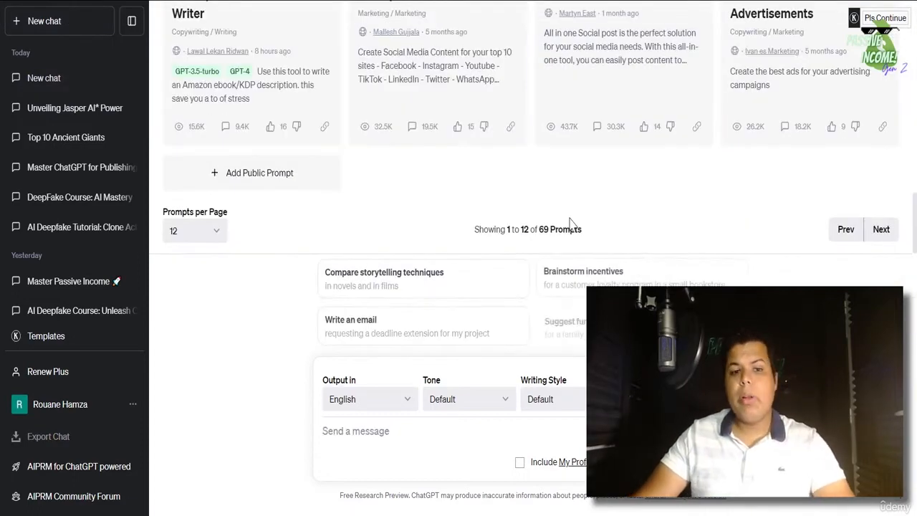
{"action": "scroll", "coordinate": [571, 226], "scroll_direction": "up", "scroll_amount": 3}
{"action": "scroll", "coordinate": [572, 226], "scroll_direction": "up", "scroll_amount": 5}
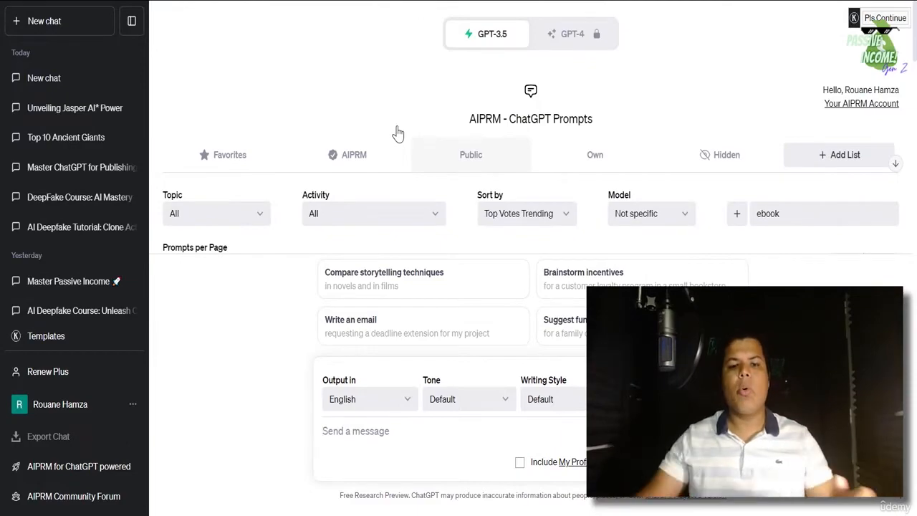
{"action": "left_click", "coordinate": [814, 217]}
{"action": "double_click", "coordinate": [815, 218]}
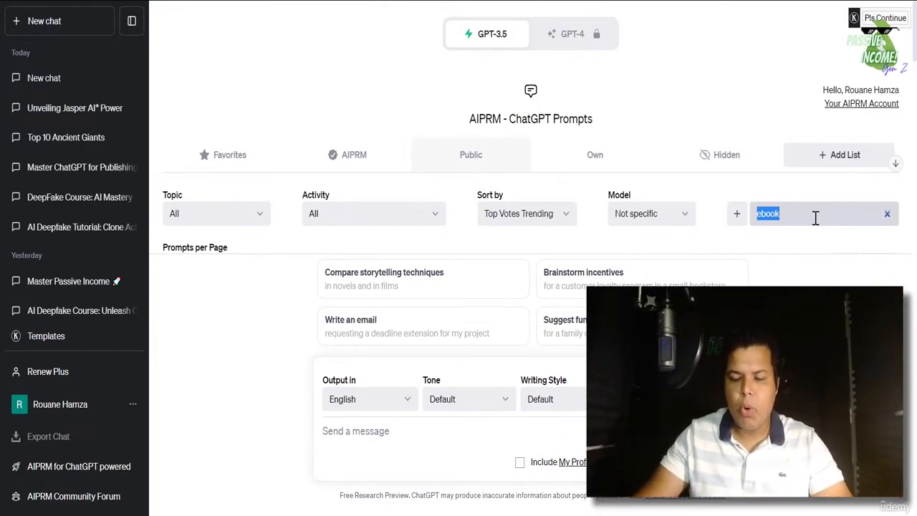
{"action": "key", "text": "BackSpace"}
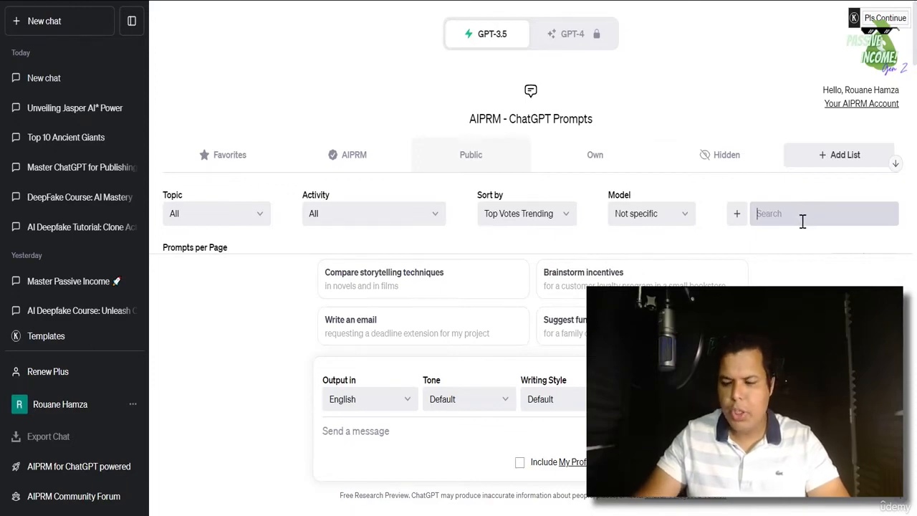
{"action": "left_click", "coordinate": [799, 222]}
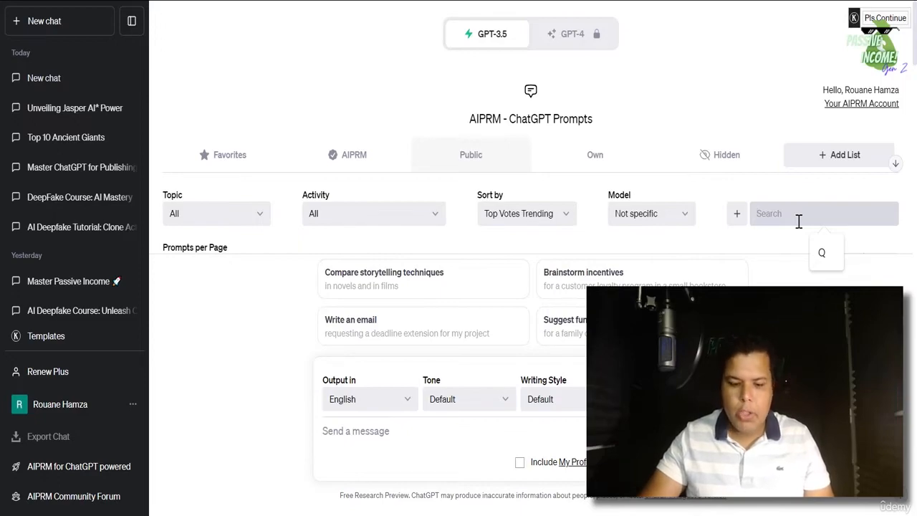
{"action": "type", "text": "youtube video script"}
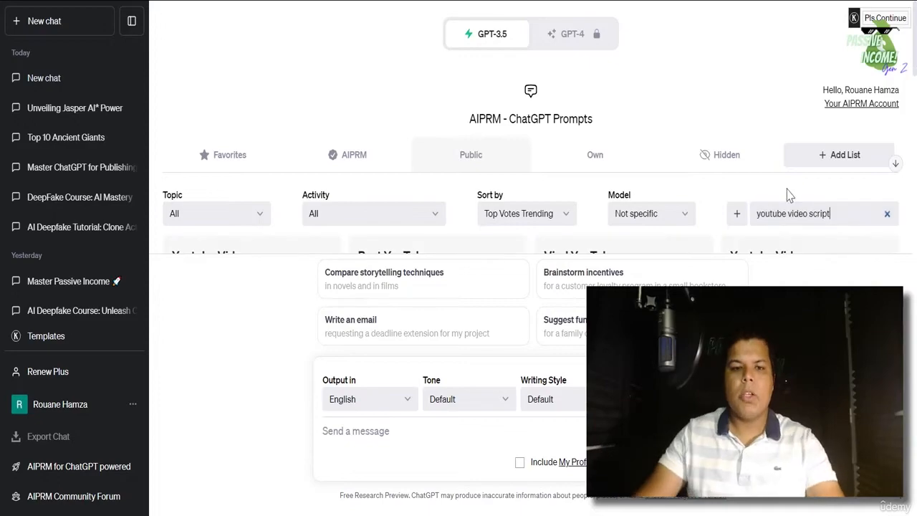
{"action": "scroll", "coordinate": [724, 201], "scroll_direction": "down", "scroll_amount": 2}
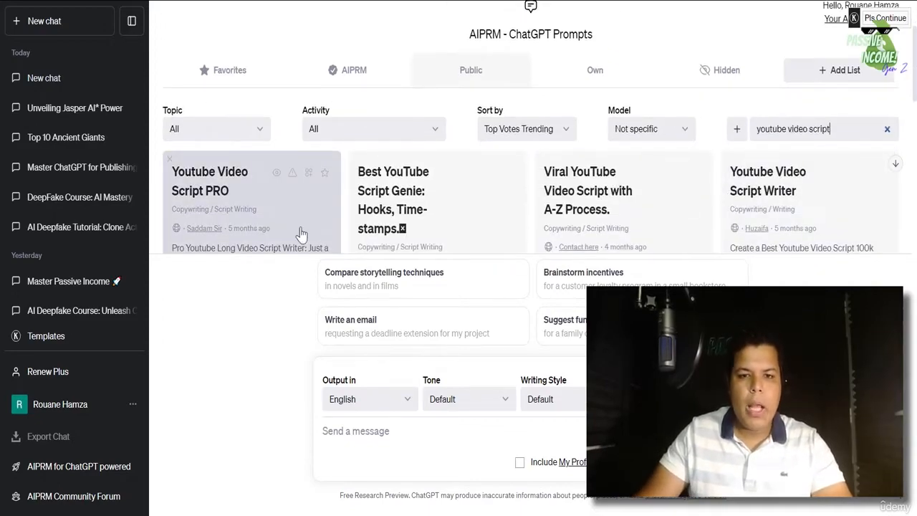
- Generate a Youtube Video Script PRO script on 'motivation' and scroll through the result
{"action": "left_click", "coordinate": [255, 219]}
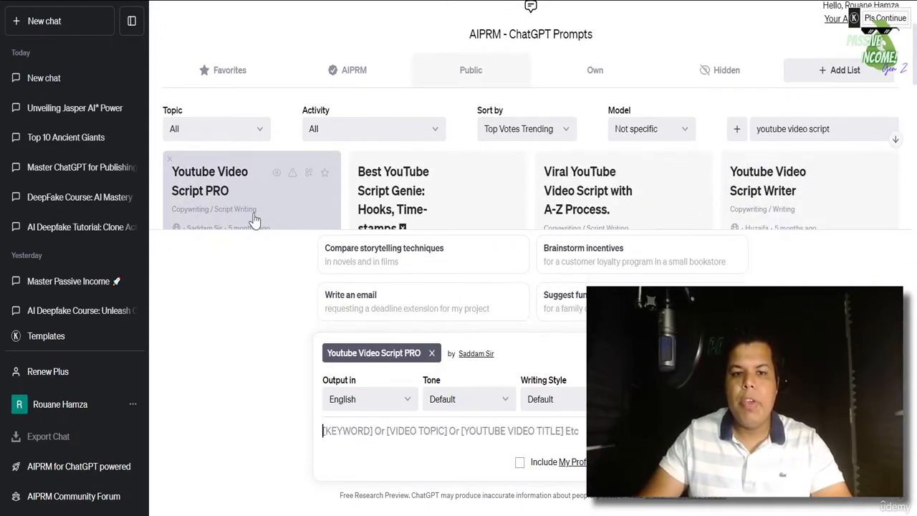
{"action": "left_click", "coordinate": [471, 437]}
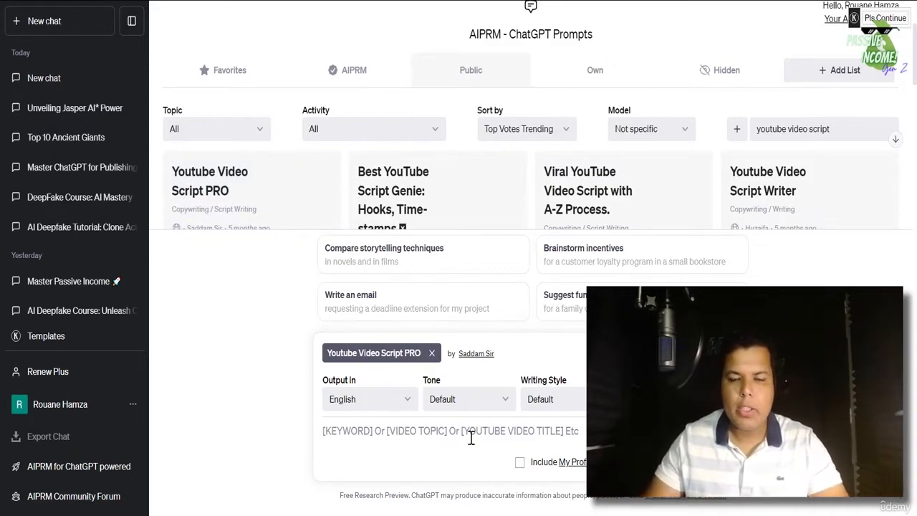
{"action": "left_click", "coordinate": [471, 438]}
{"action": "type", "text": "motiv"}
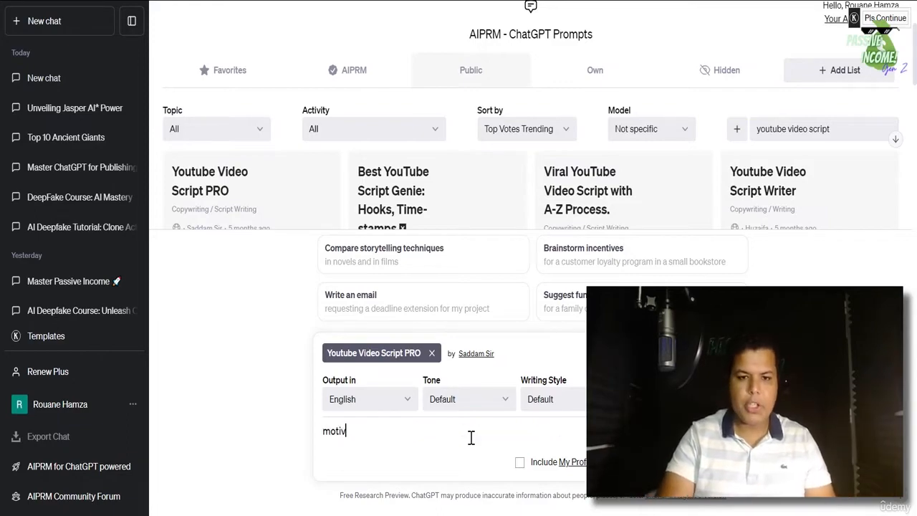
{"action": "type", "text": "atoion"}
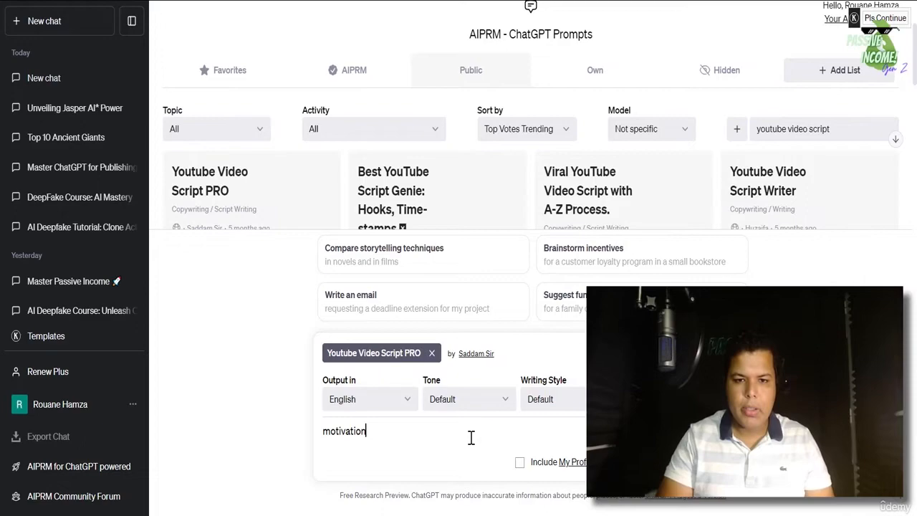
{"action": "key", "text": "Return"}
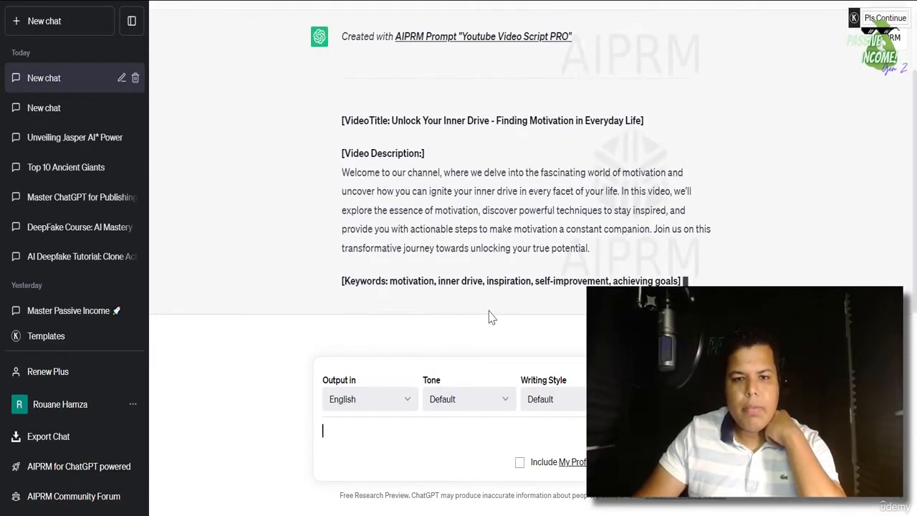
{"action": "scroll", "coordinate": [480, 251], "scroll_direction": "up", "scroll_amount": 3}
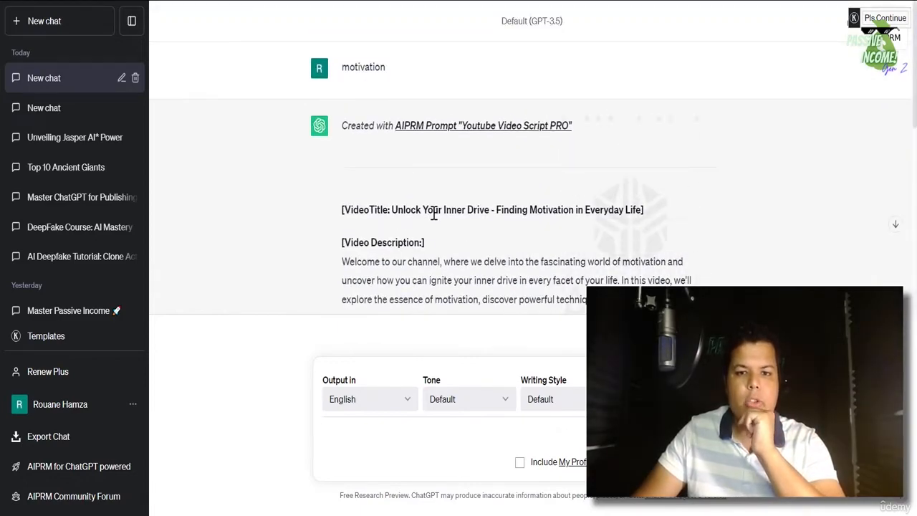
{"action": "scroll", "coordinate": [464, 213], "scroll_direction": "down", "scroll_amount": 3}
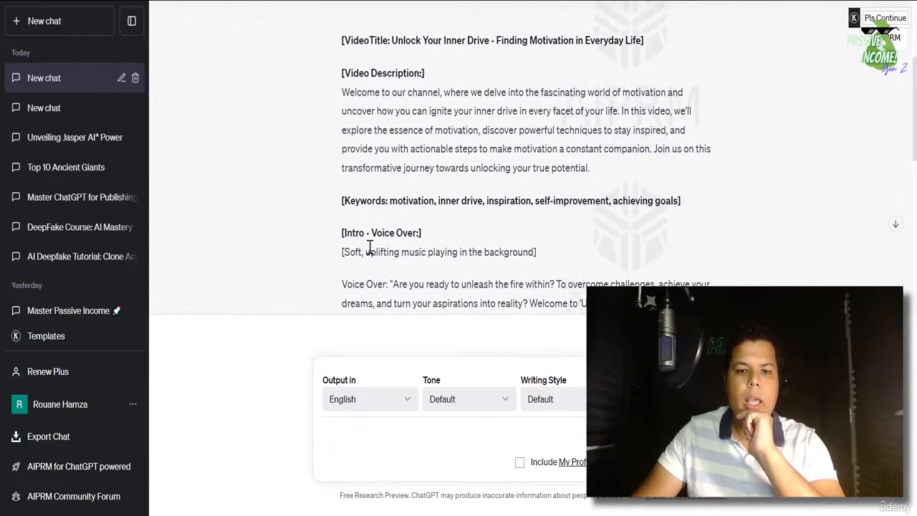
{"action": "scroll", "coordinate": [412, 246], "scroll_direction": "down", "scroll_amount": 5}
{"action": "scroll", "coordinate": [412, 185], "scroll_direction": "down", "scroll_amount": 3}
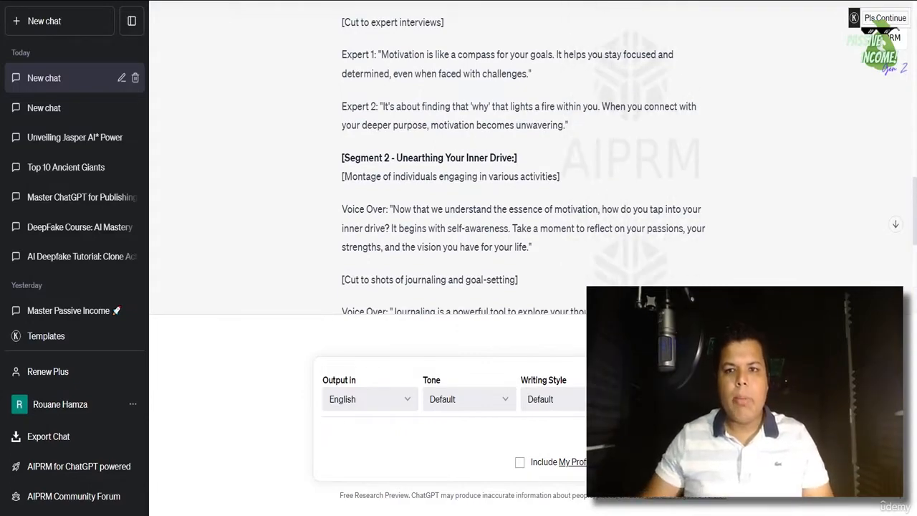
- Review the installed Chrome extensions list, opening and closing it twice
{"action": "left_click", "coordinate": [767, 1]}
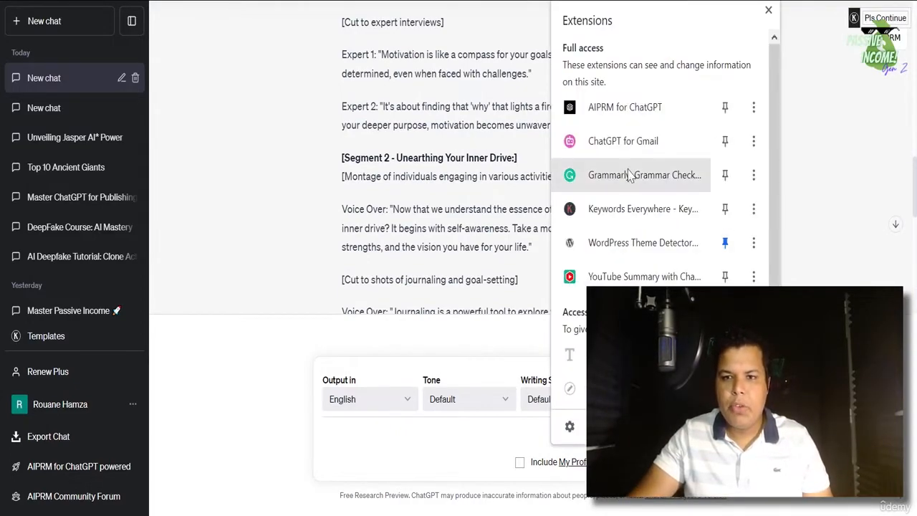
{"action": "left_click", "coordinate": [815, 227]}
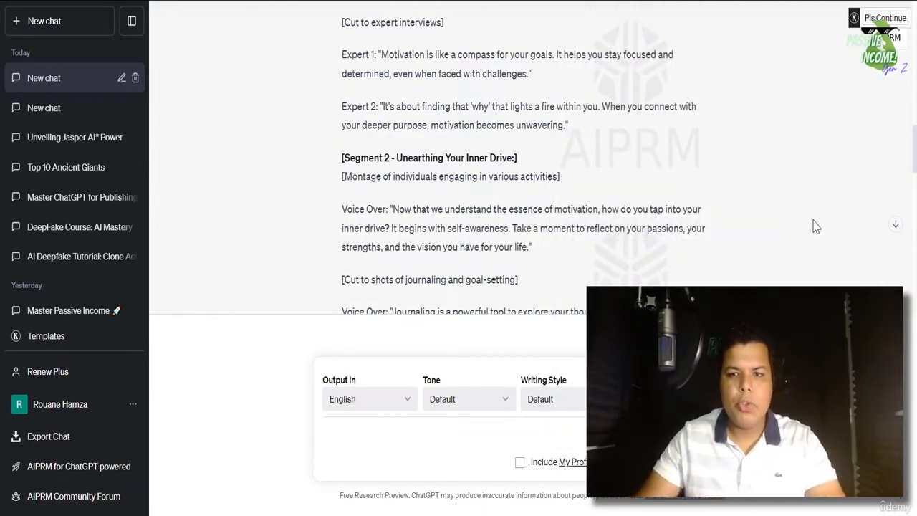
{"action": "left_click", "coordinate": [774, 9]}
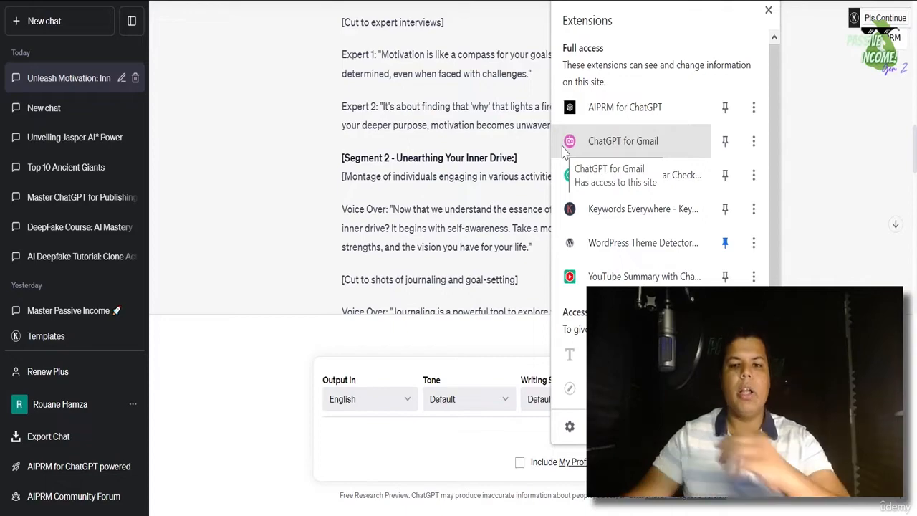
{"action": "left_click", "coordinate": [800, 254]}
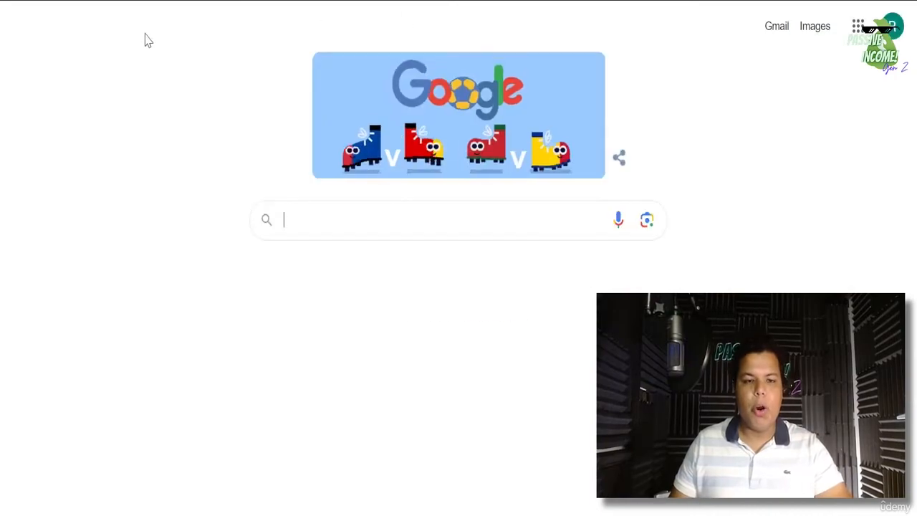
- Search Google for 'google bard' and open the 'Try Bard, an AI experiment by Google' result
{"action": "left_click", "coordinate": [323, 220]}
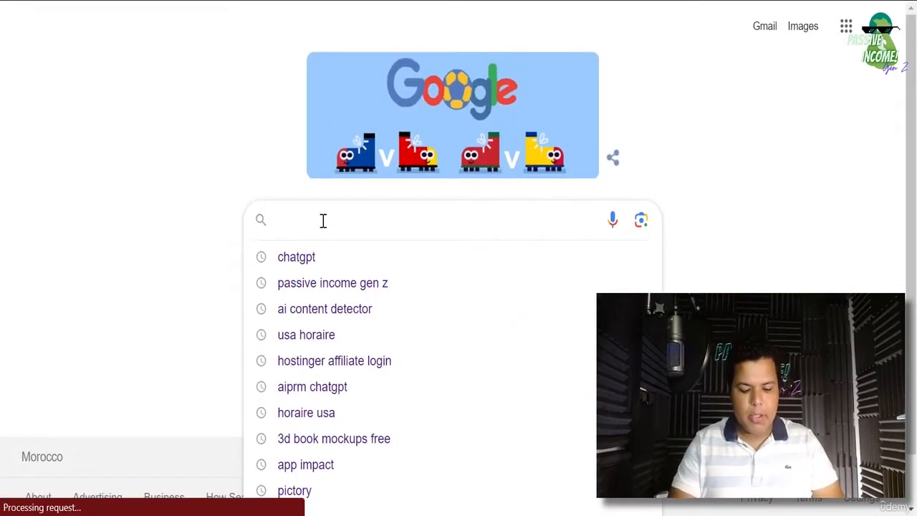
{"action": "type", "text": "google bard"}
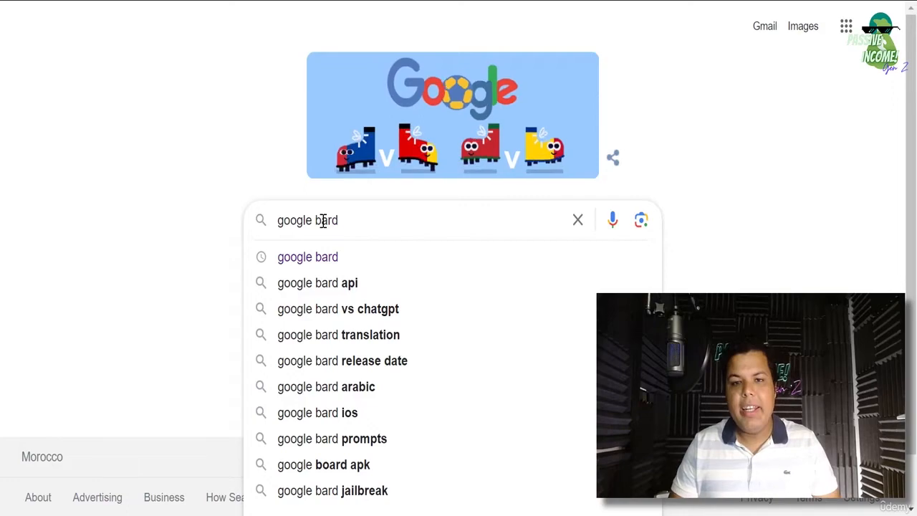
{"action": "key", "text": "Return"}
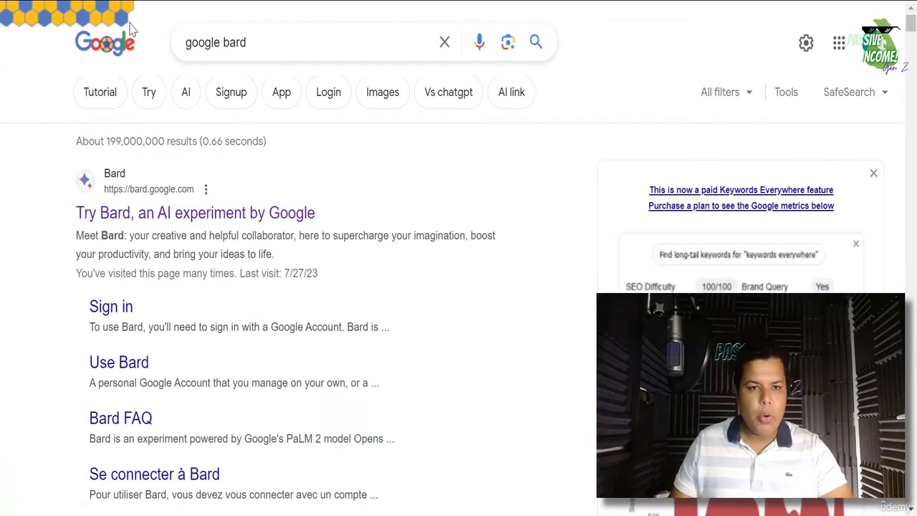
{"action": "left_click", "coordinate": [209, 213]}
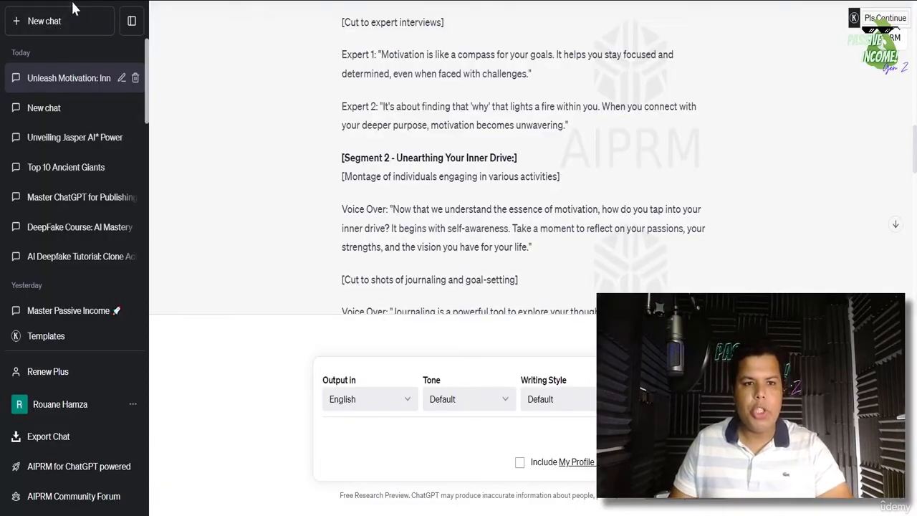
- Rename the 'Unleash Motivation' chat to 'CHATGPT MOTIVATION 1'
{"action": "left_click", "coordinate": [53, 22]}
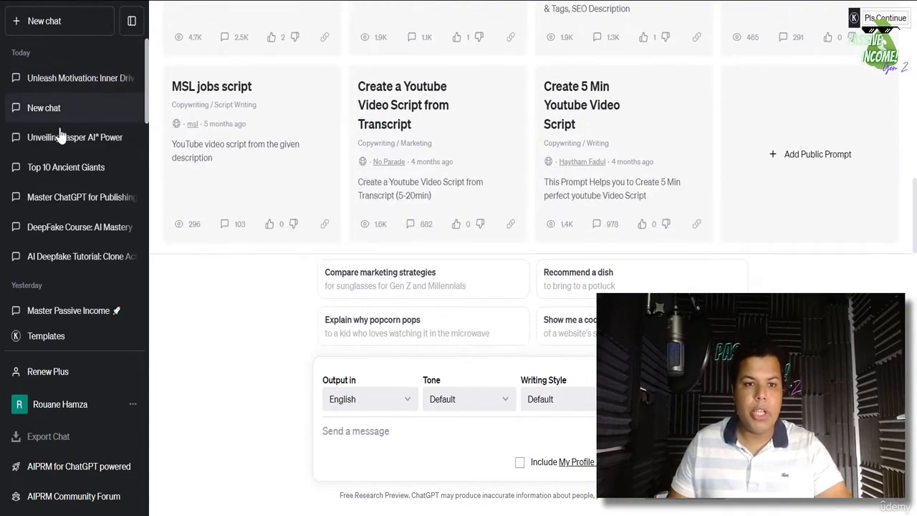
{"action": "left_click", "coordinate": [111, 83]}
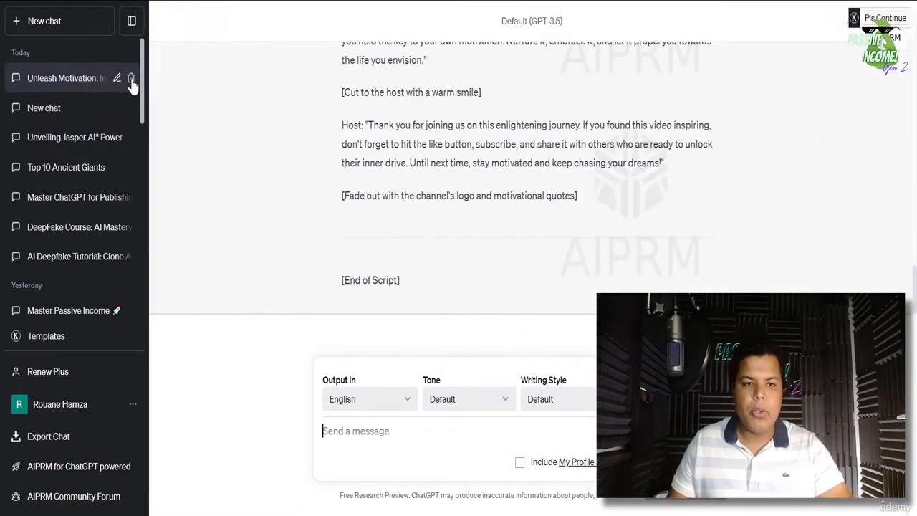
{"action": "left_click", "coordinate": [122, 78]}
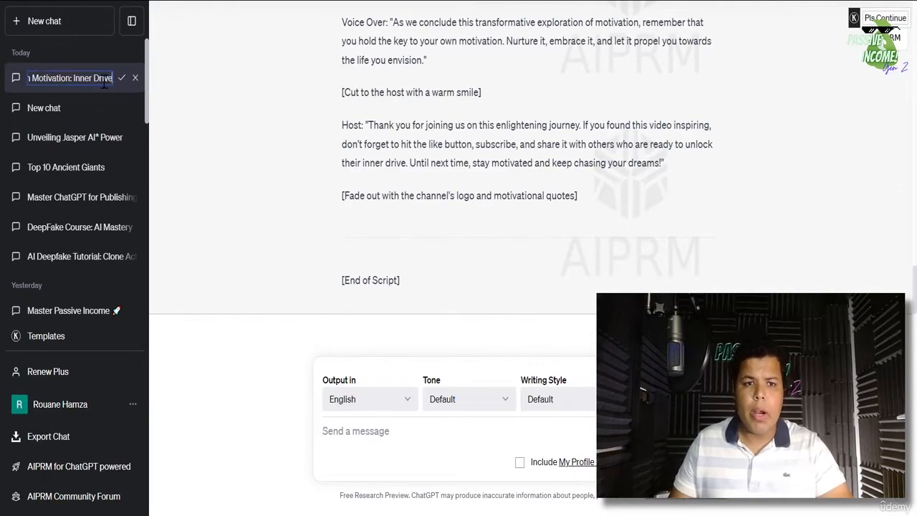
{"action": "key", "text": "ctrl+a"}
{"action": "type", "text": "CH"}
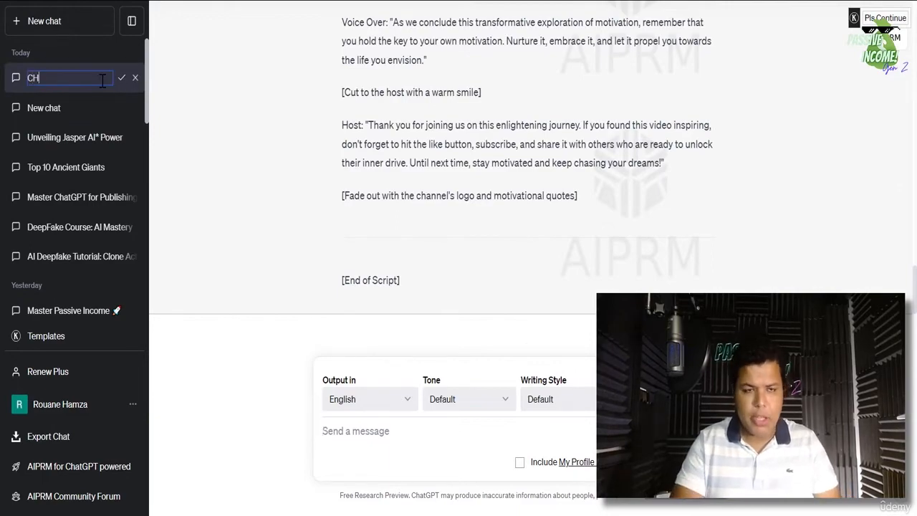
{"action": "type", "text": "ATGPT MOTIV"}
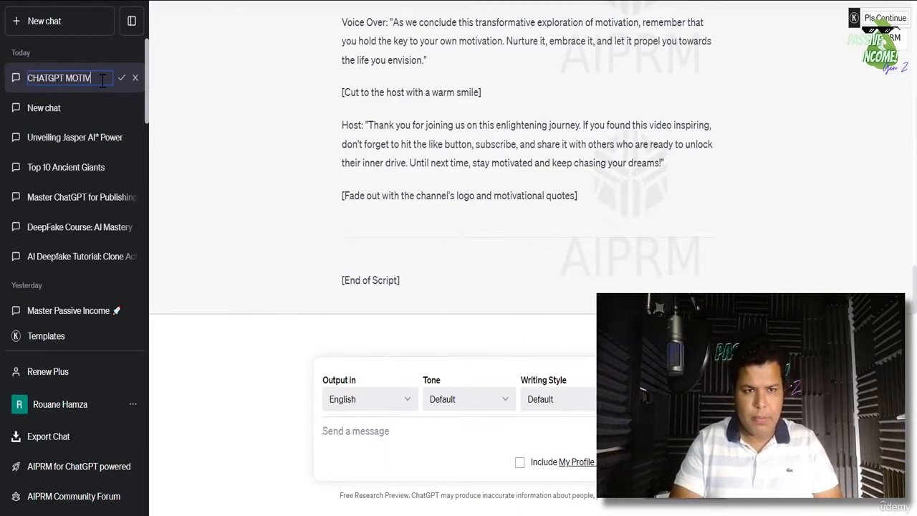
{"action": "type", "text": "ATION 1"}
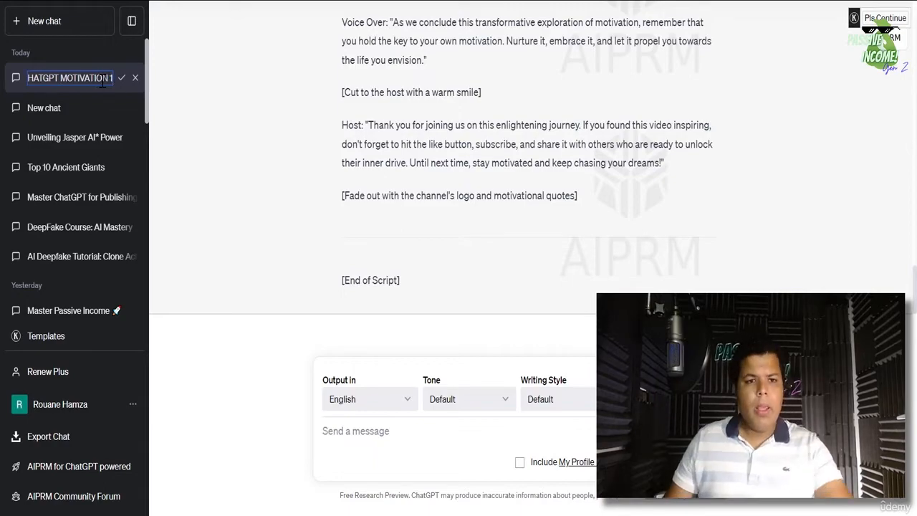
{"action": "left_click", "coordinate": [122, 78]}
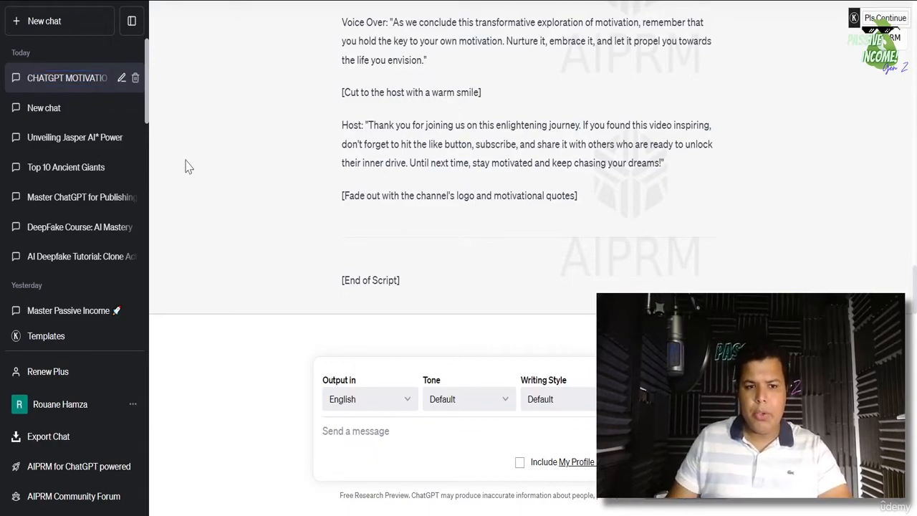
{"action": "scroll", "coordinate": [345, 262], "scroll_direction": "up", "scroll_amount": 2}
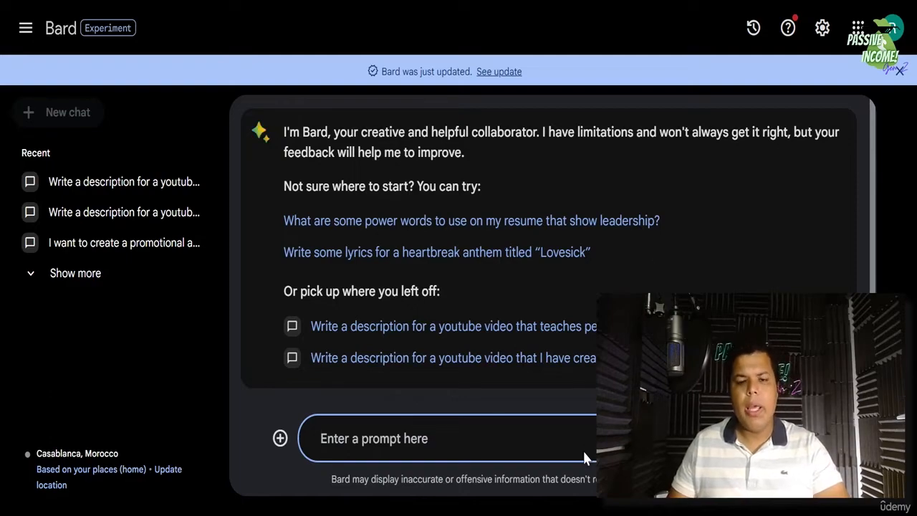
{"action": "left_click", "coordinate": [141, 17]}
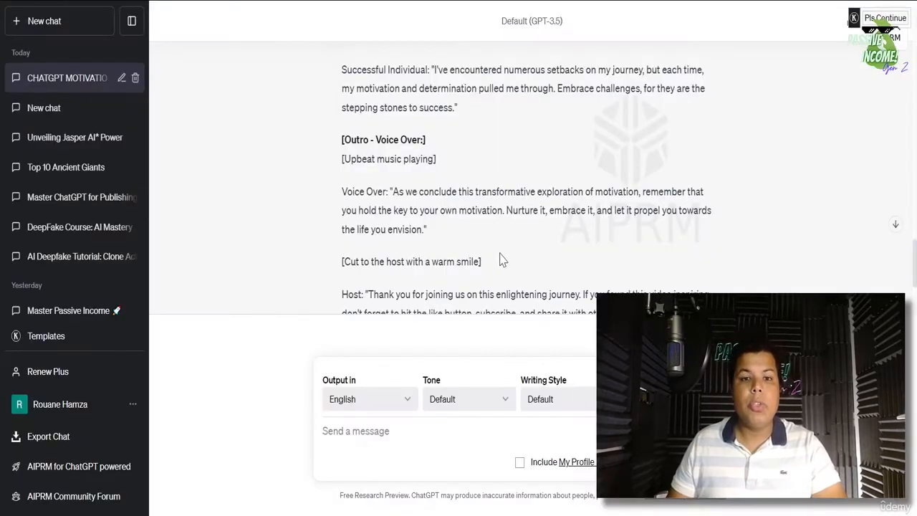
{"action": "scroll", "coordinate": [682, 271], "scroll_direction": "up", "scroll_amount": 2}
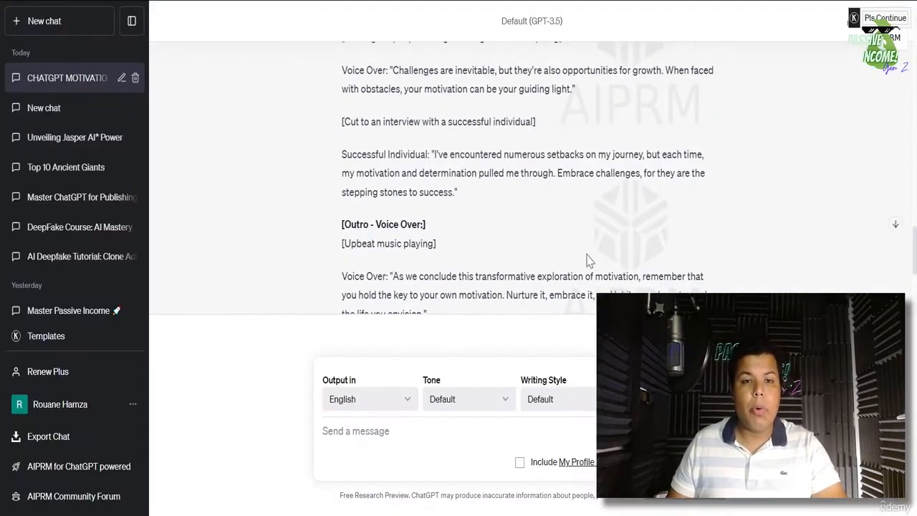
{"action": "scroll", "coordinate": [589, 261], "scroll_direction": "down", "scroll_amount": 2}
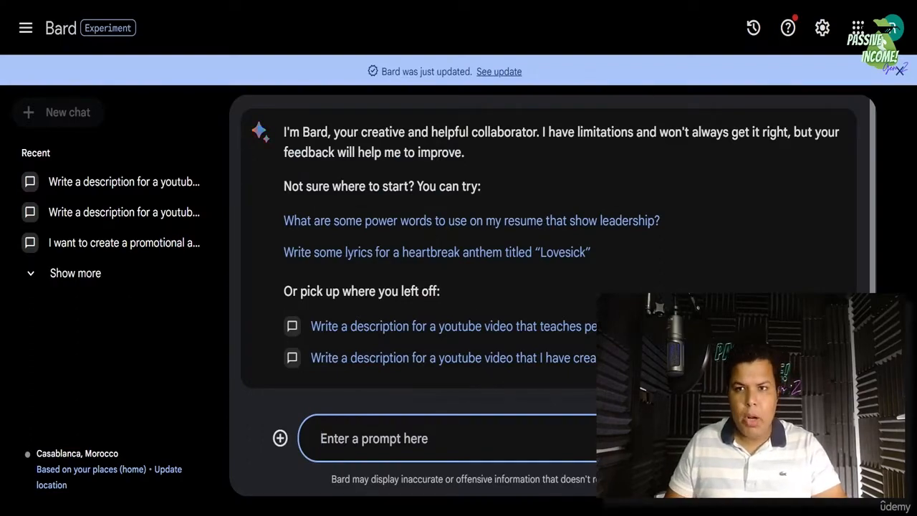
- In a new tab, run a Google search for 'jasper ai'
{"action": "key", "text": "ctrl+t"}
{"action": "type", "text": "Google - google.com"}
{"action": "key", "text": "Return"}
{"action": "type", "text": "A"}
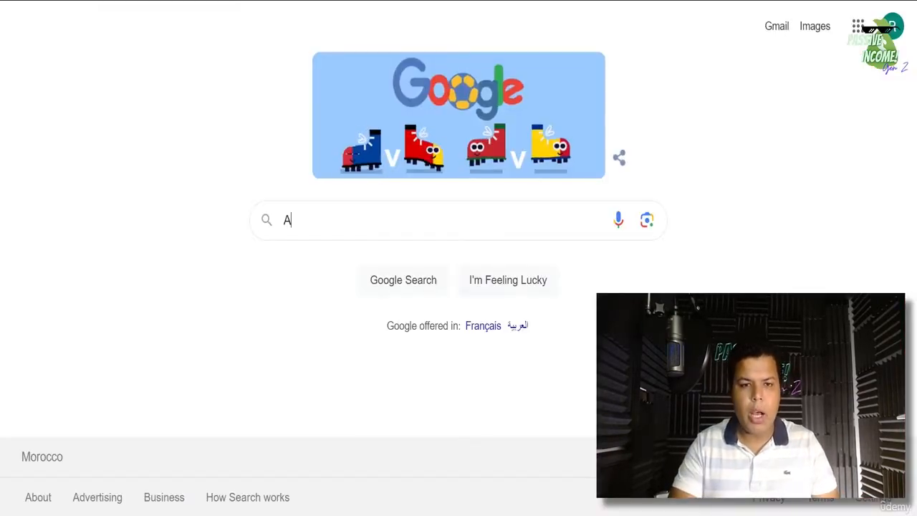
{"action": "type", "text": "S"}
{"action": "key", "text": "BackSpace"}
{"action": "key", "text": "BackSpace"}
{"action": "type", "text": "jaspe"}
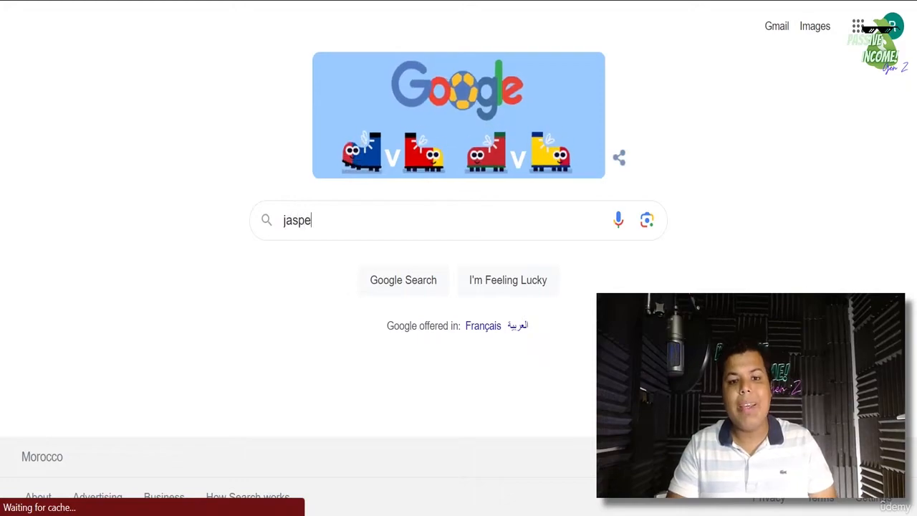
{"action": "type", "text": "r ai"}
{"action": "key", "text": "shift+Return"}
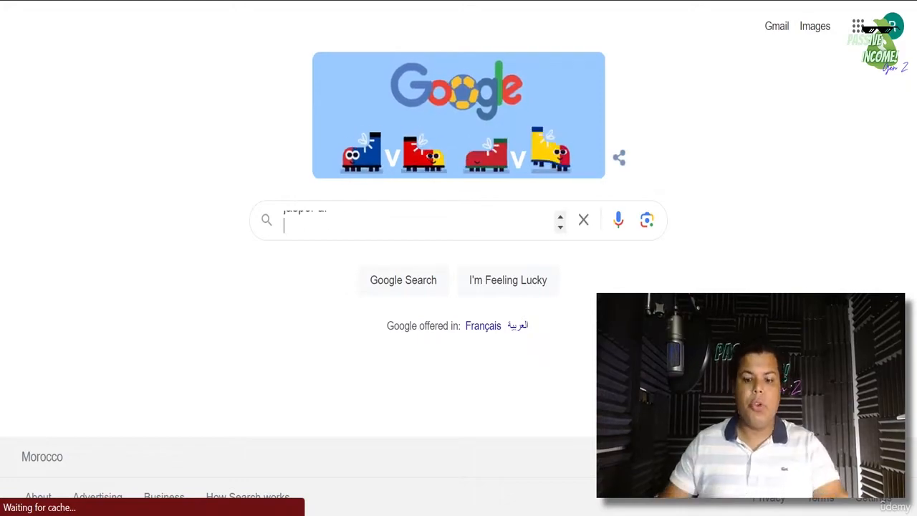
{"action": "key", "text": "BackSpace"}
{"action": "left_click", "coordinate": [390, 288]}
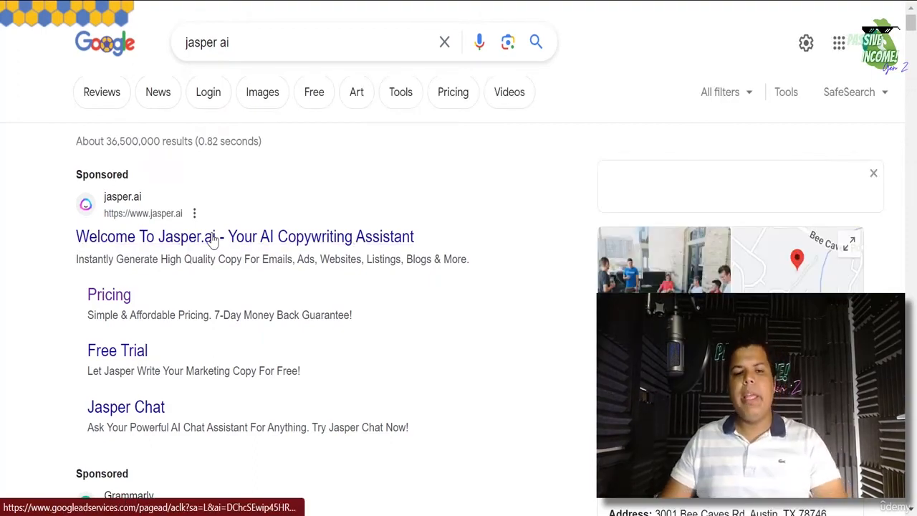
- View the sponsored Jasper.ai homepage, then switch back to the Bard tab
{"action": "left_click", "coordinate": [213, 238]}
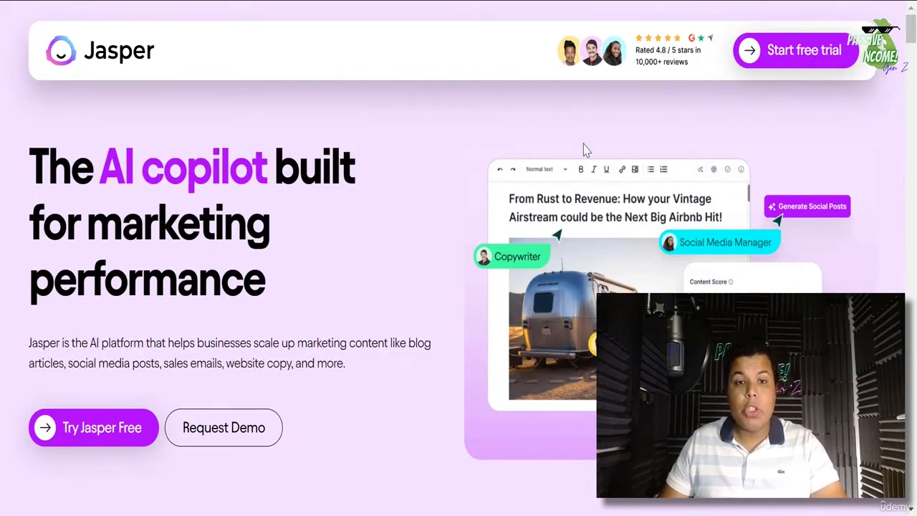
{"action": "key", "text": "ctrl+Tab"}
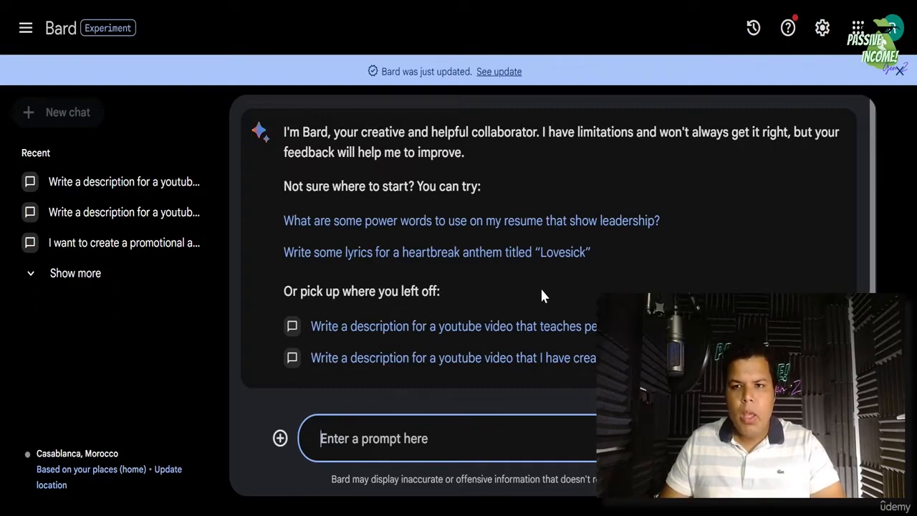
- Ask Bard: 'I want you to show me some youtube video links for motivation.'
{"action": "left_click", "coordinate": [167, 26]}
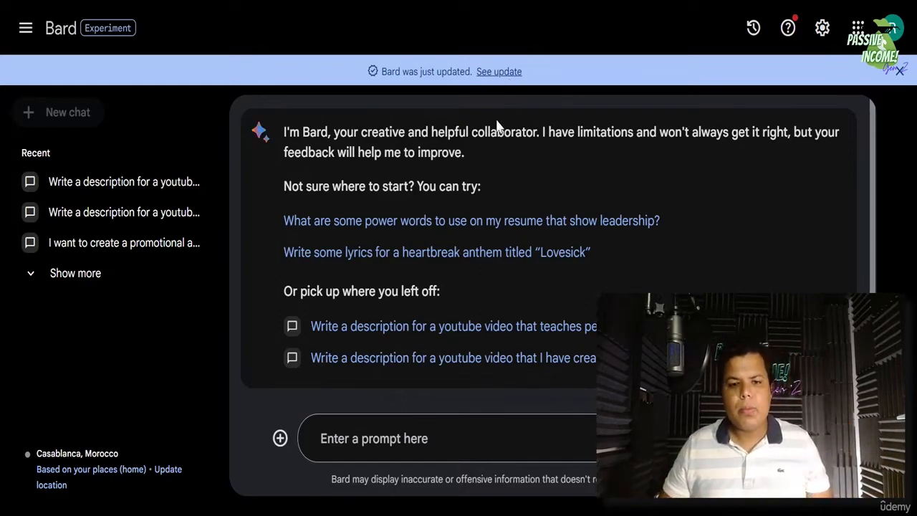
{"action": "left_click", "coordinate": [393, 440]}
{"action": "type", "text": "I wa"}
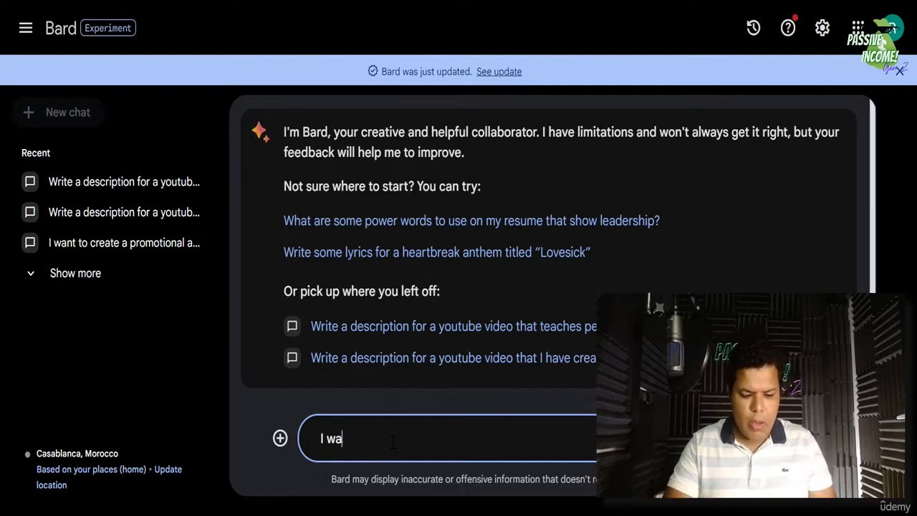
{"action": "type", "text": "nt you to sh"}
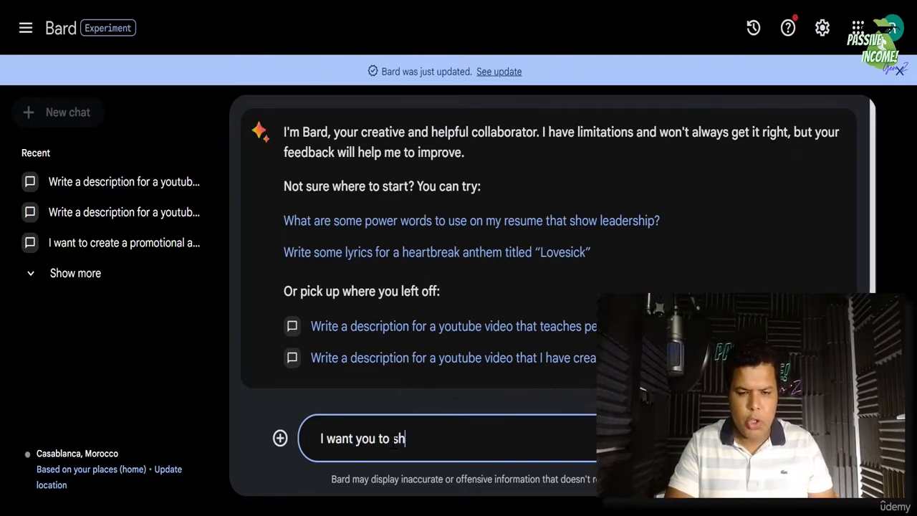
{"action": "type", "text": "ow me some "}
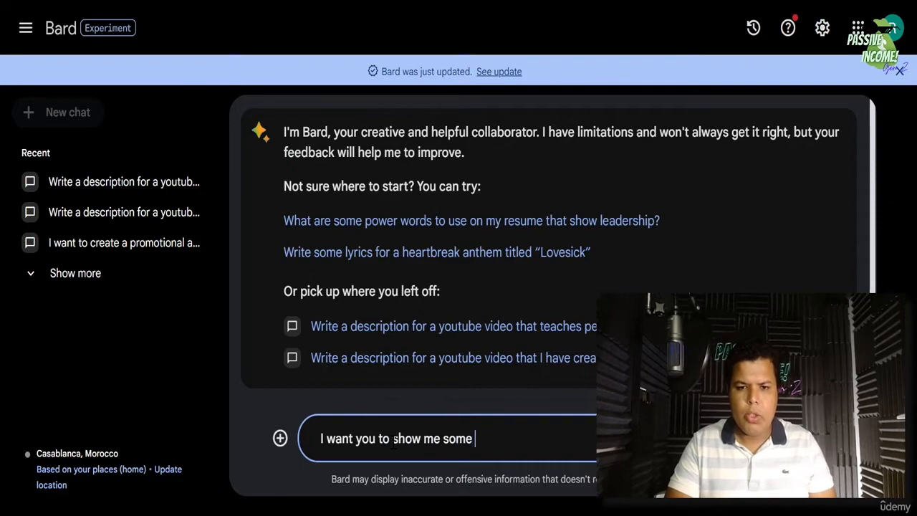
{"action": "type", "text": "youtube video lin"}
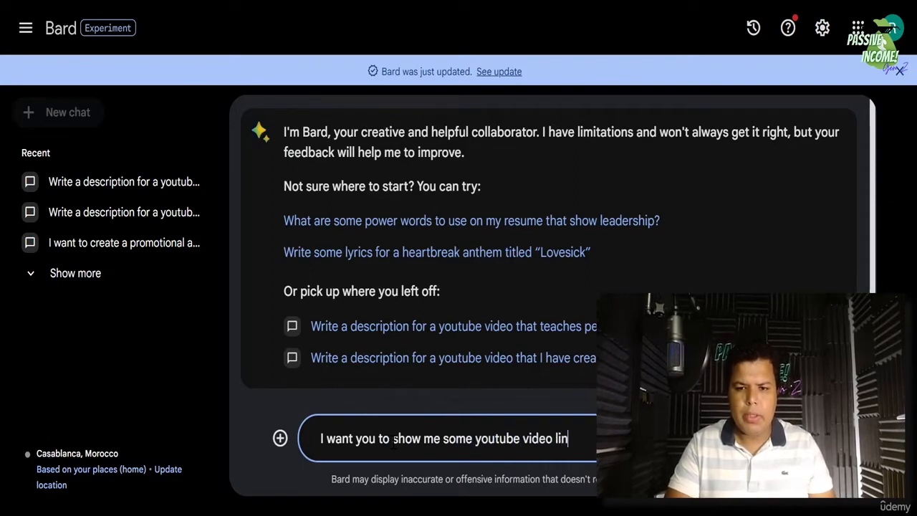
{"action": "type", "text": "ks for"}
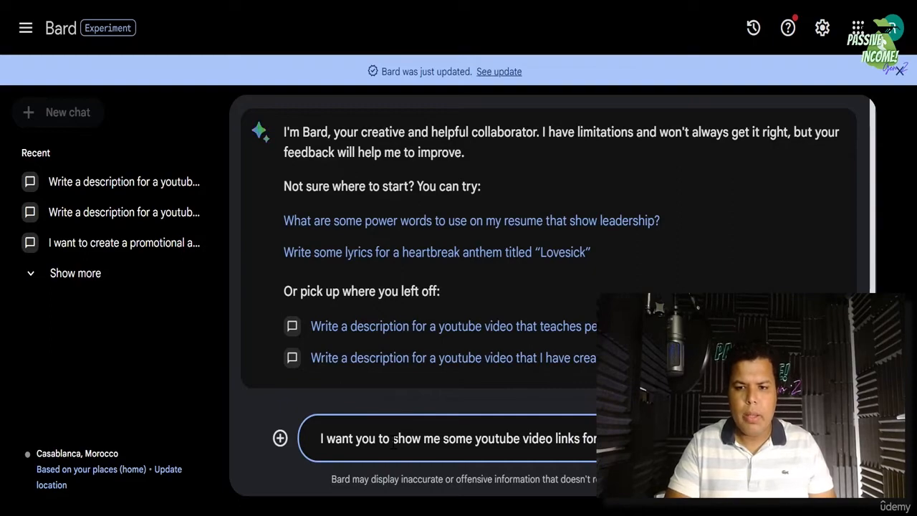
{"action": "type", "text": " motivation."}
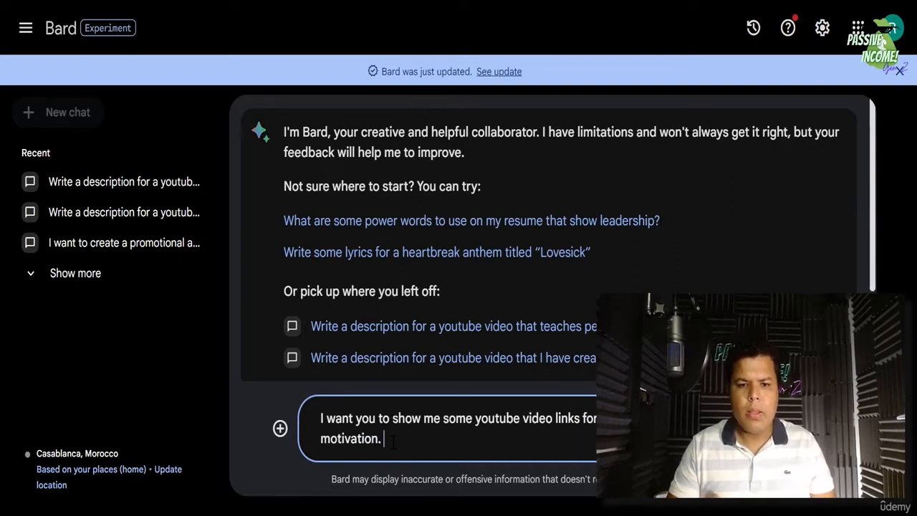
{"action": "key", "text": "Return"}
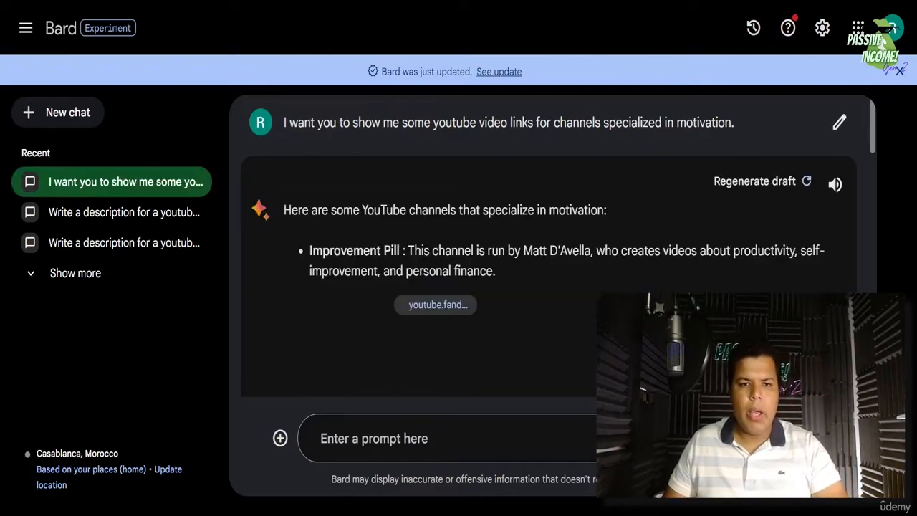
- Review the motivation answer and regenerate a draft starting with GaryVee, cancelling the prompt edit
{"action": "scroll", "coordinate": [477, 213], "scroll_direction": "down", "scroll_amount": 1}
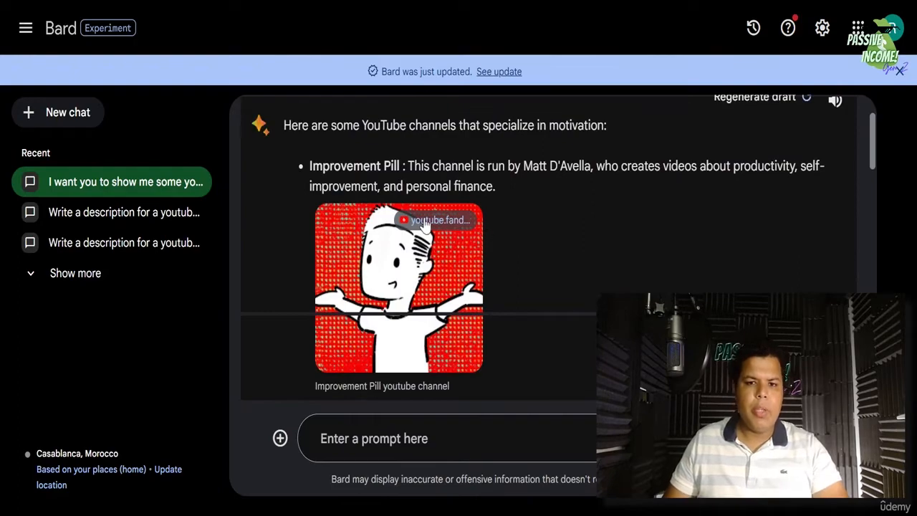
{"action": "scroll", "coordinate": [395, 183], "scroll_direction": "down", "scroll_amount": 3}
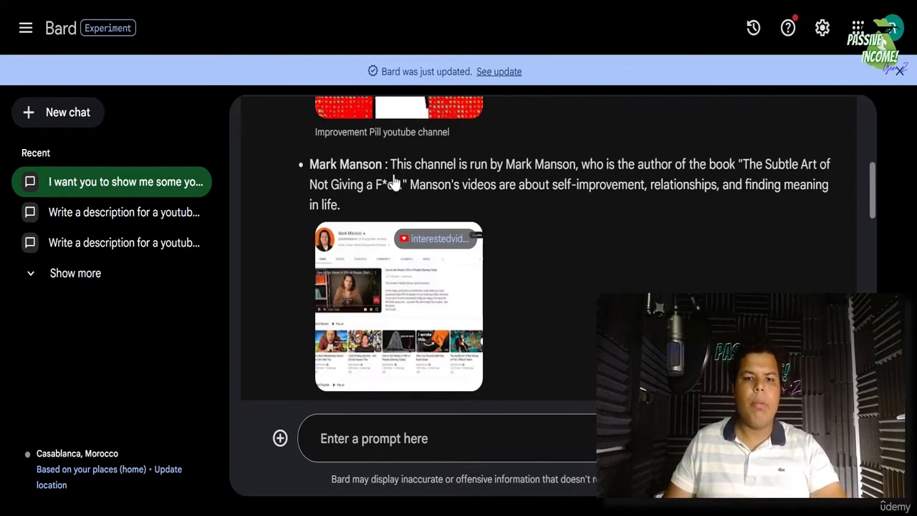
{"action": "scroll", "coordinate": [390, 187], "scroll_direction": "down", "scroll_amount": 2}
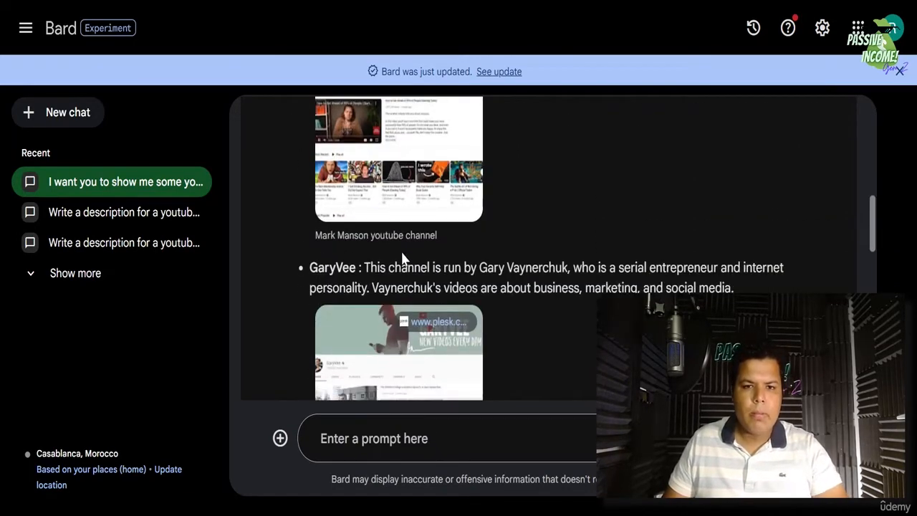
{"action": "scroll", "coordinate": [403, 261], "scroll_direction": "down", "scroll_amount": 2}
{"action": "scroll", "coordinate": [402, 262], "scroll_direction": "down", "scroll_amount": 5}
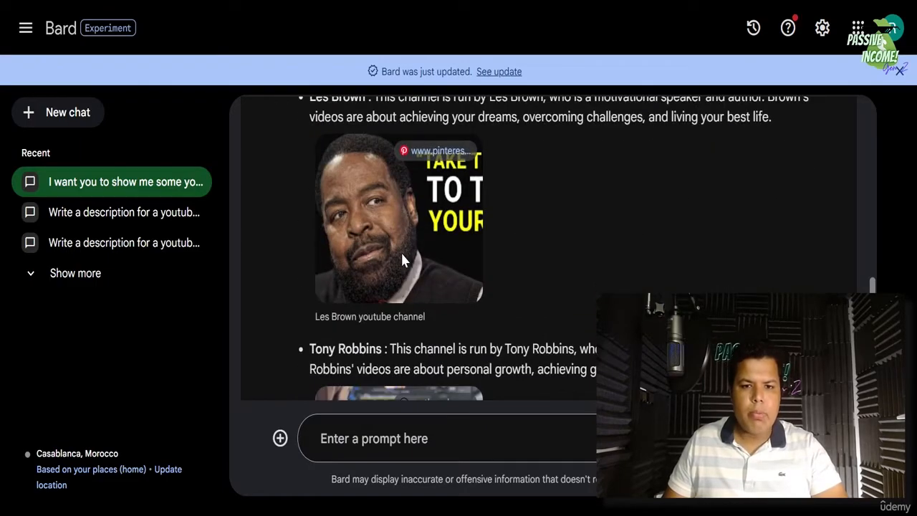
{"action": "scroll", "coordinate": [430, 258], "scroll_direction": "up", "scroll_amount": 3}
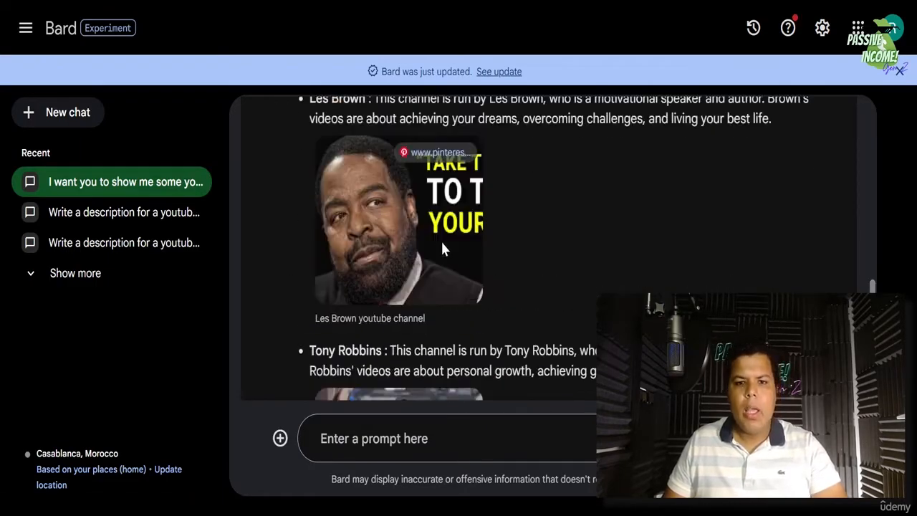
{"action": "scroll", "coordinate": [459, 304], "scroll_direction": "down", "scroll_amount": 2}
{"action": "scroll", "coordinate": [456, 308], "scroll_direction": "up", "scroll_amount": 5}
{"action": "scroll", "coordinate": [457, 311], "scroll_direction": "up", "scroll_amount": 5}
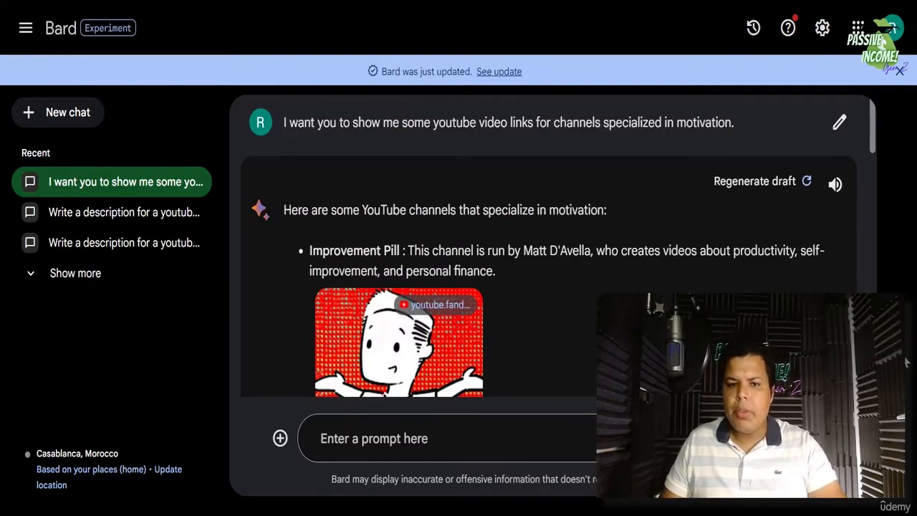
{"action": "left_click", "coordinate": [756, 182]}
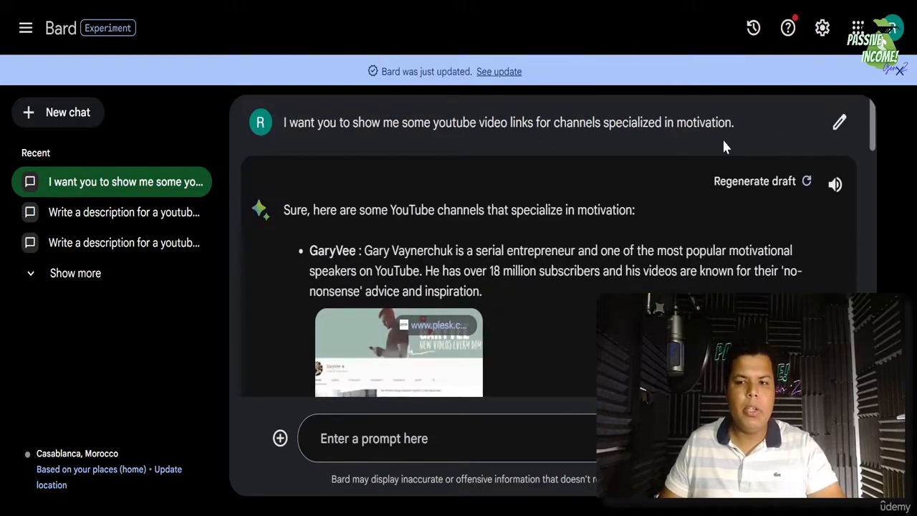
{"action": "left_click", "coordinate": [840, 127]}
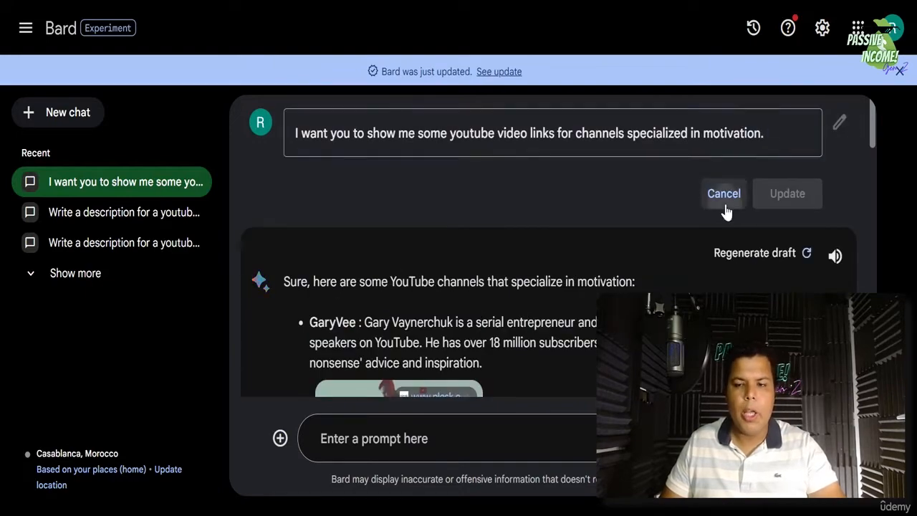
{"action": "left_click", "coordinate": [724, 193]}
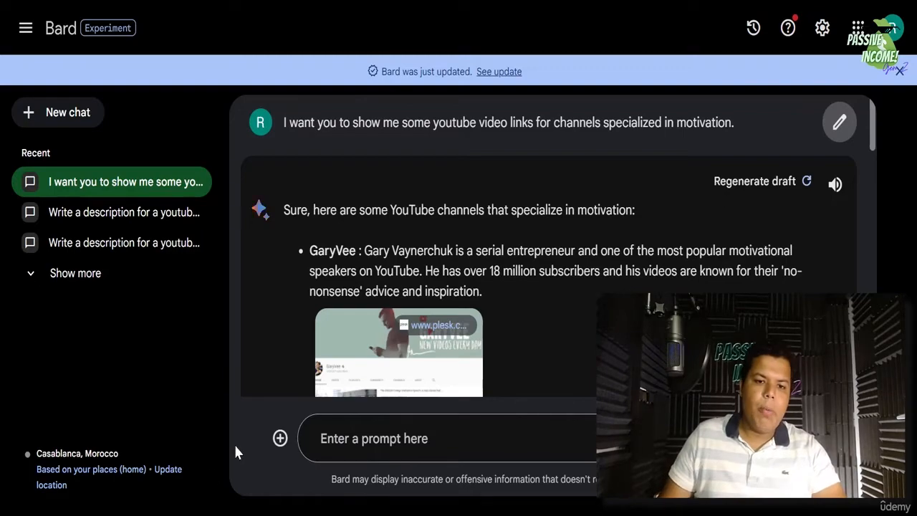
- Dismiss the About your data notice and choose Upload file to attach an image
{"action": "left_click", "coordinate": [283, 445]}
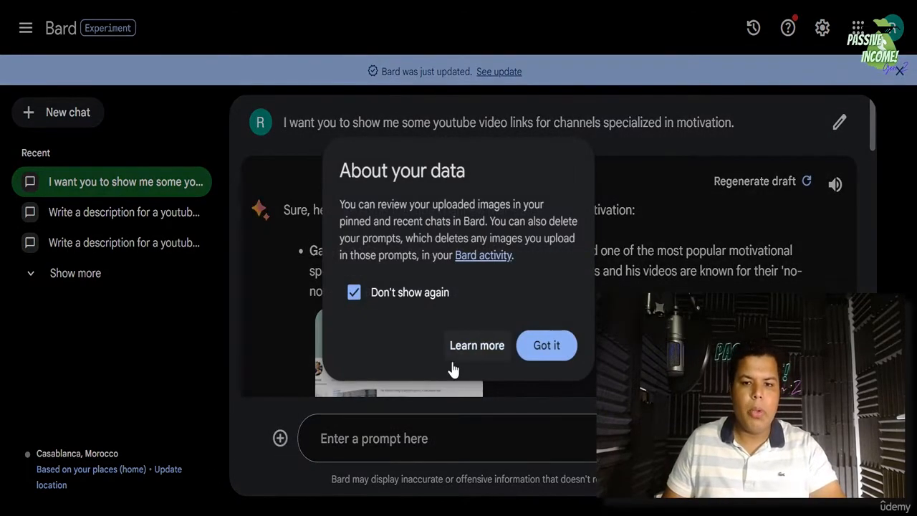
{"action": "left_click", "coordinate": [548, 346]}
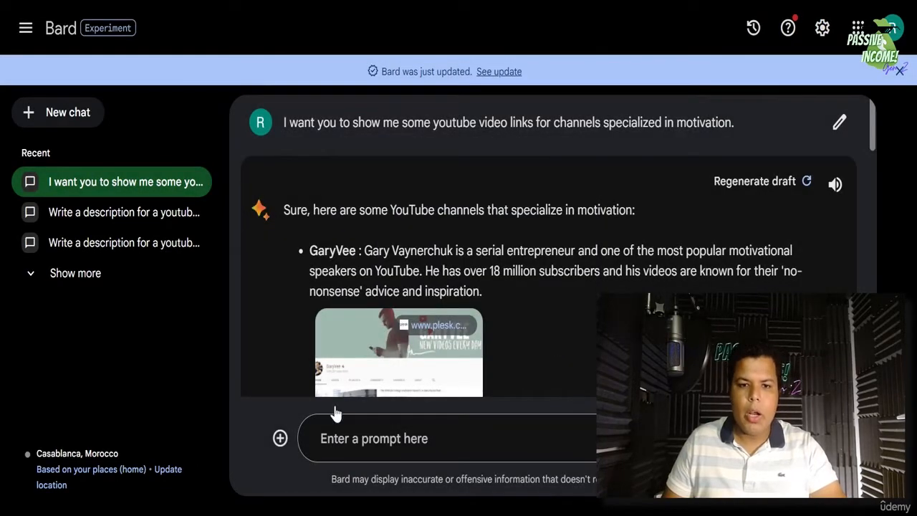
{"action": "left_click", "coordinate": [279, 441]}
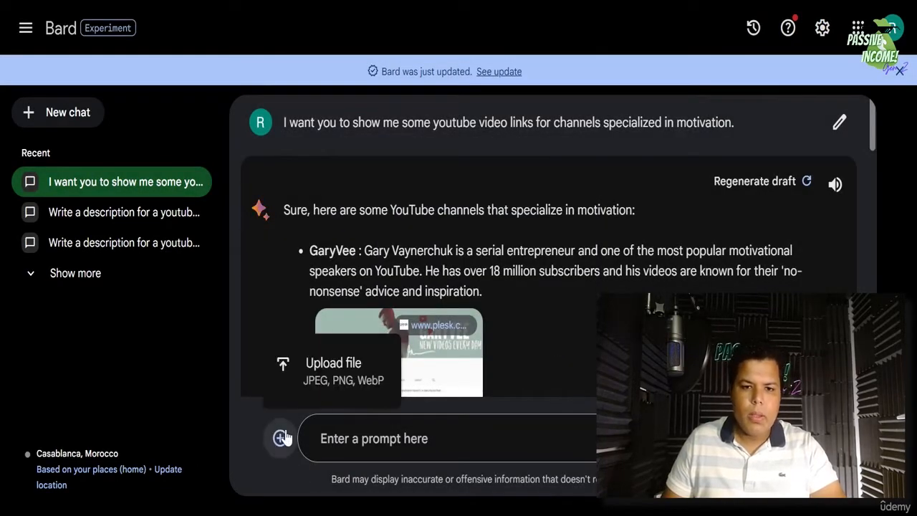
{"action": "left_click", "coordinate": [333, 366]}
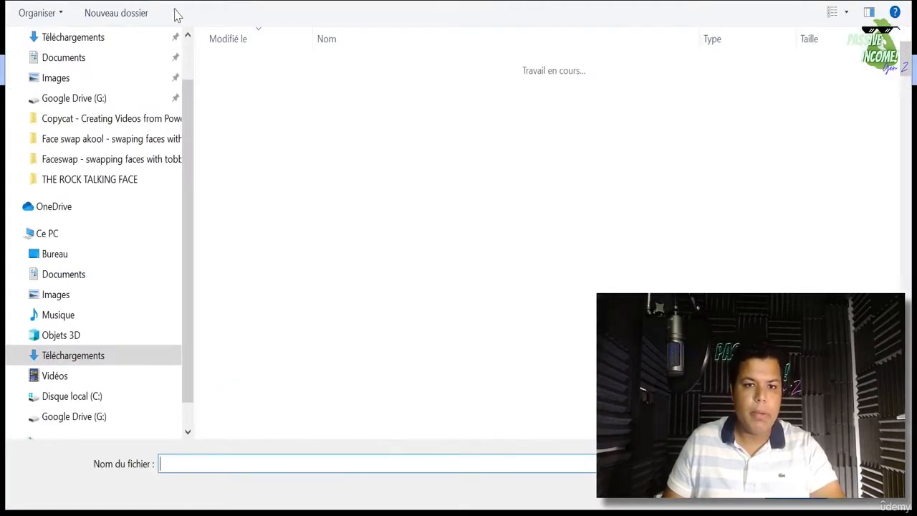
- Attach the chatbots PNG from the Téléchargements folder to the prompt
{"action": "scroll", "coordinate": [449, 208], "scroll_direction": "down", "scroll_amount": 3}
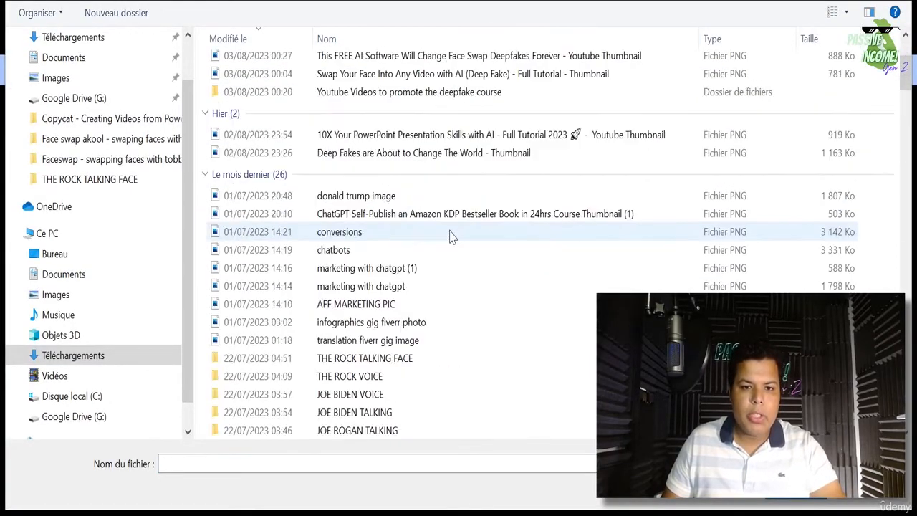
{"action": "scroll", "coordinate": [450, 237], "scroll_direction": "down", "scroll_amount": 15}
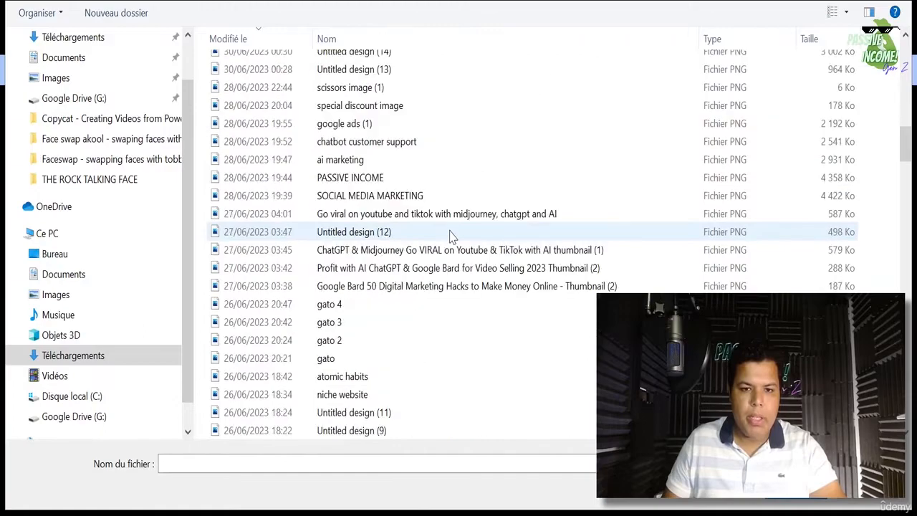
{"action": "scroll", "coordinate": [450, 236], "scroll_direction": "down", "scroll_amount": 15}
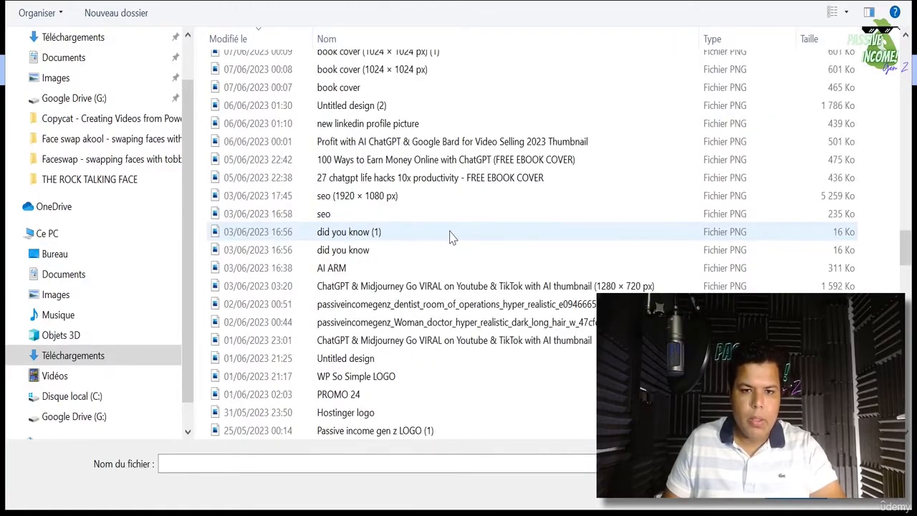
{"action": "scroll", "coordinate": [450, 237], "scroll_direction": "down", "scroll_amount": 15}
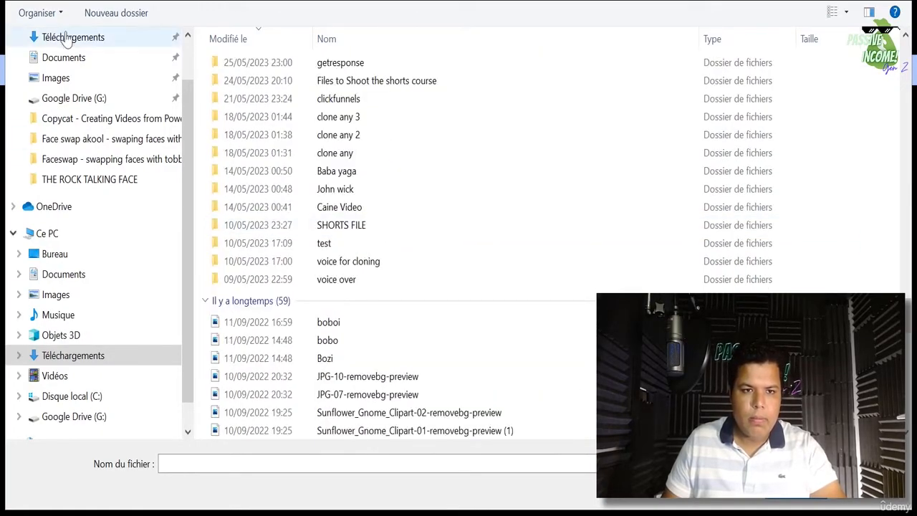
{"action": "left_click", "coordinate": [65, 37]}
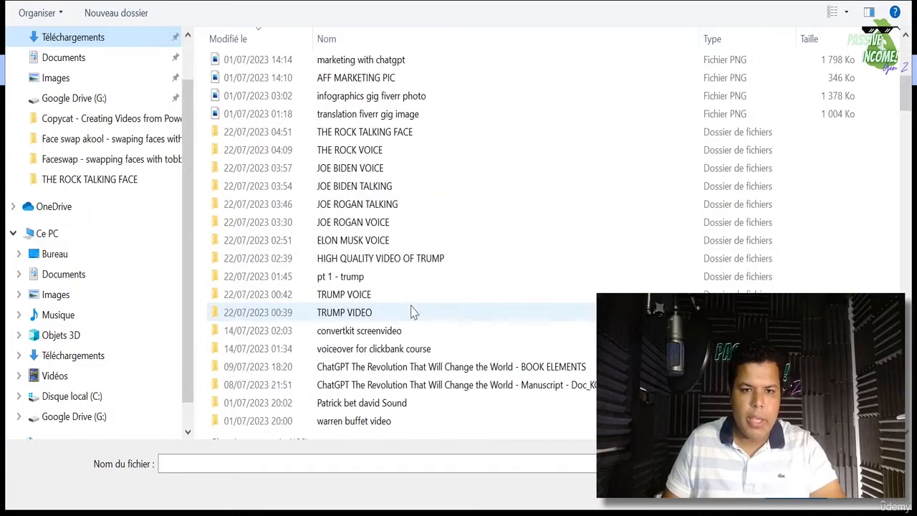
{"action": "scroll", "coordinate": [412, 301], "scroll_direction": "up", "scroll_amount": 1}
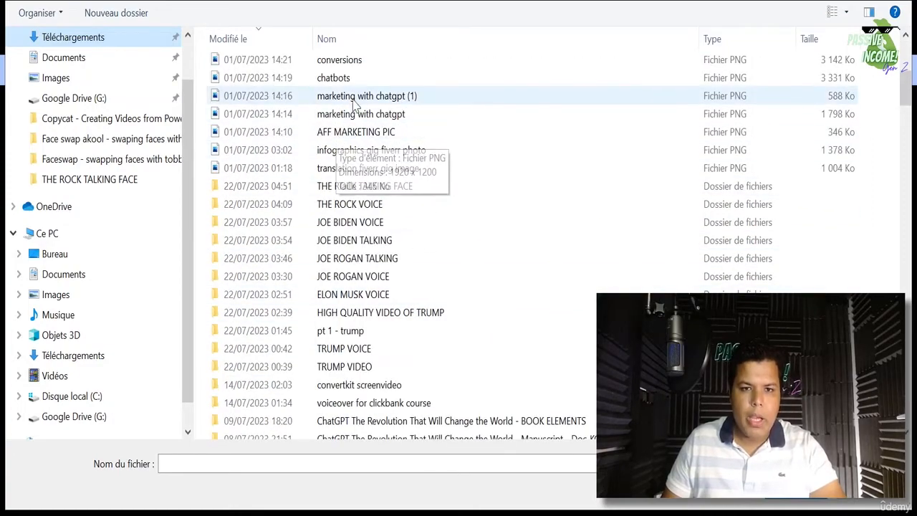
{"action": "double_click", "coordinate": [333, 77]}
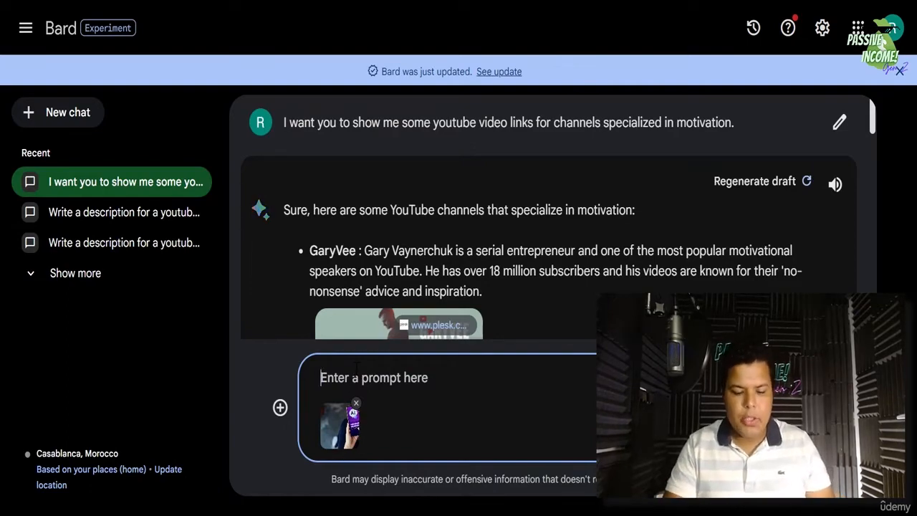
- Send the image with 'look for other images likes the following on google.' and read the reply
{"action": "type", "text": "look for"}
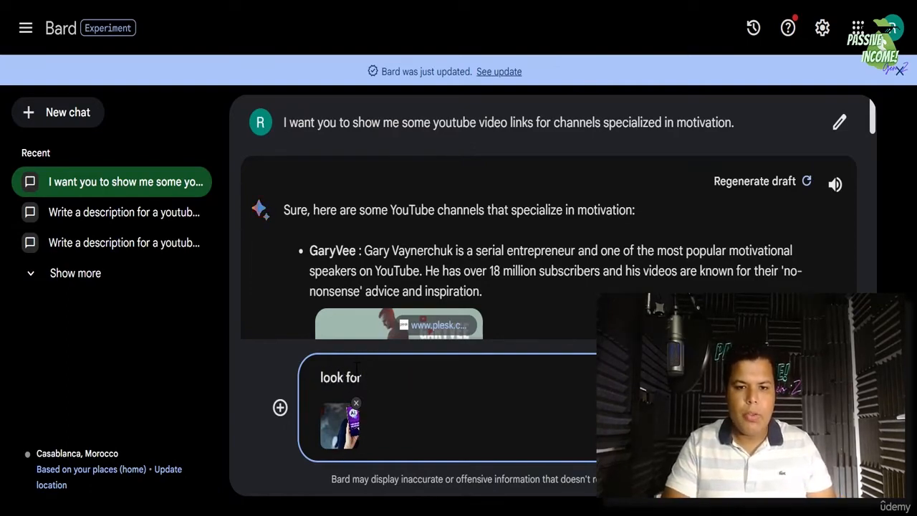
{"action": "type", "text": " other images like"}
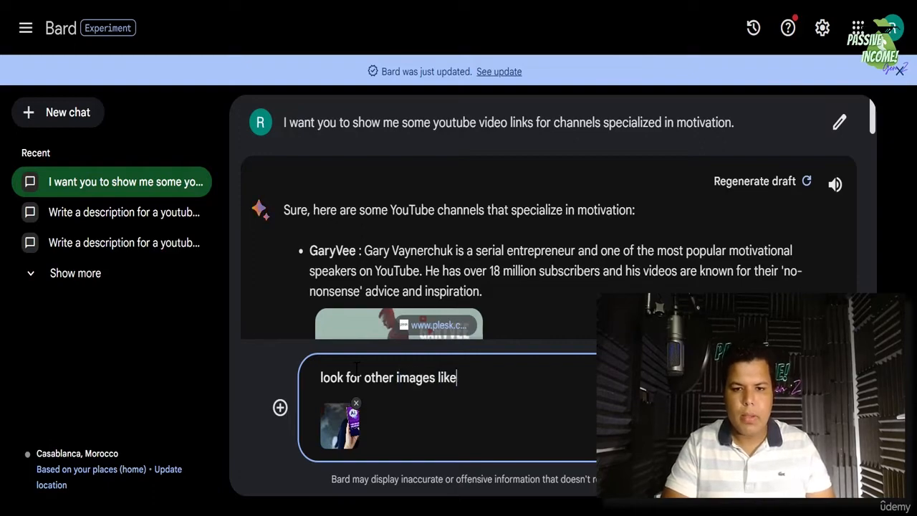
{"action": "type", "text": "s the following o"}
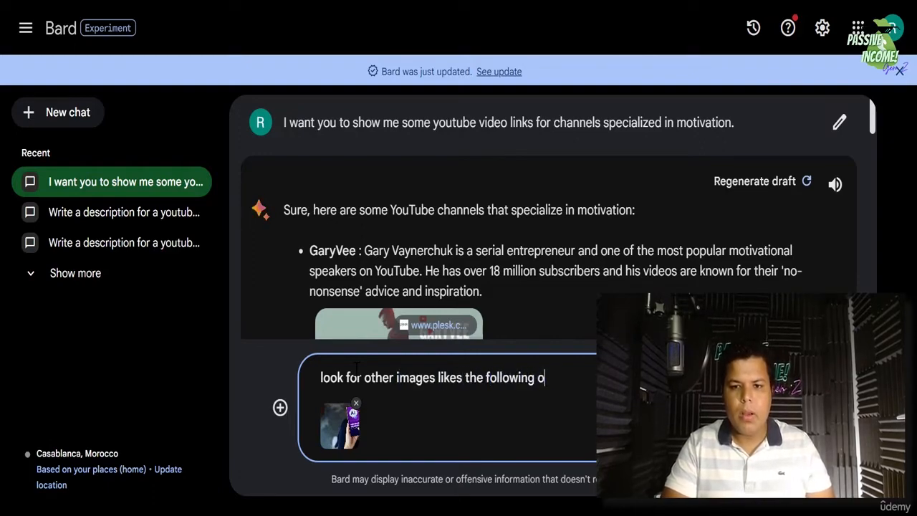
{"action": "type", "text": "n goog"}
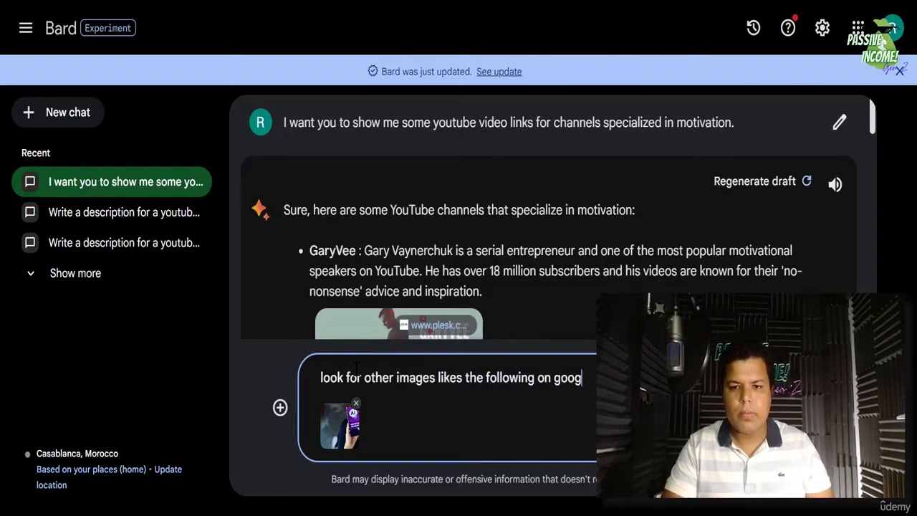
{"action": "type", "text": "le."}
{"action": "key", "text": "Return"}
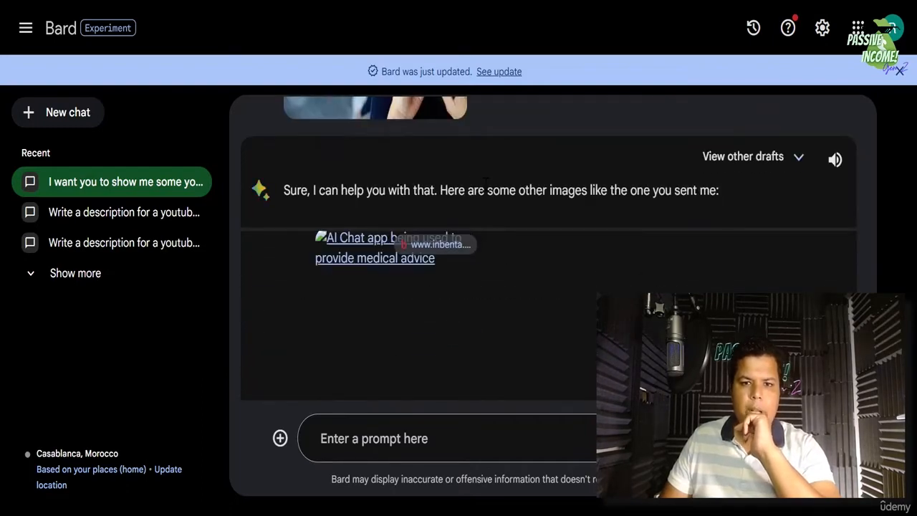
{"action": "scroll", "coordinate": [485, 197], "scroll_direction": "down", "scroll_amount": 2}
{"action": "scroll", "coordinate": [419, 215], "scroll_direction": "down", "scroll_amount": 2}
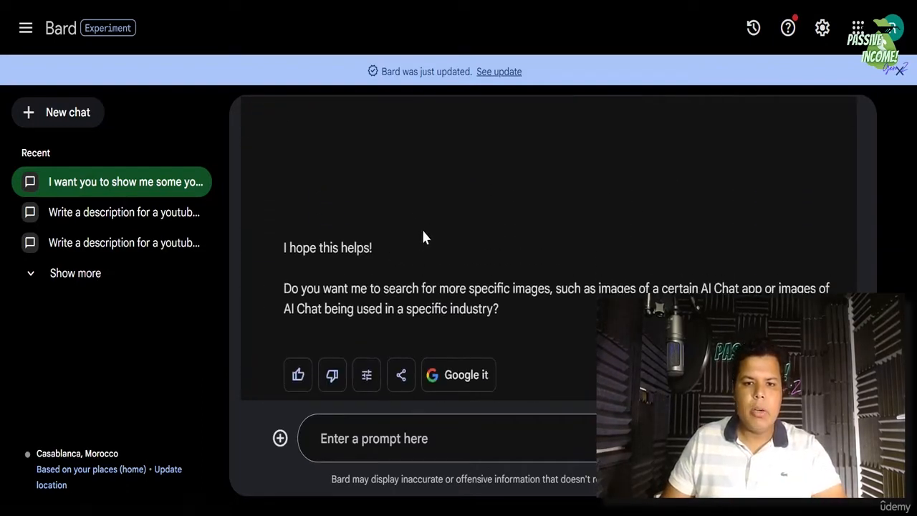
{"action": "scroll", "coordinate": [423, 233], "scroll_direction": "up", "scroll_amount": 5}
{"action": "scroll", "coordinate": [459, 367], "scroll_direction": "down", "scroll_amount": 1}
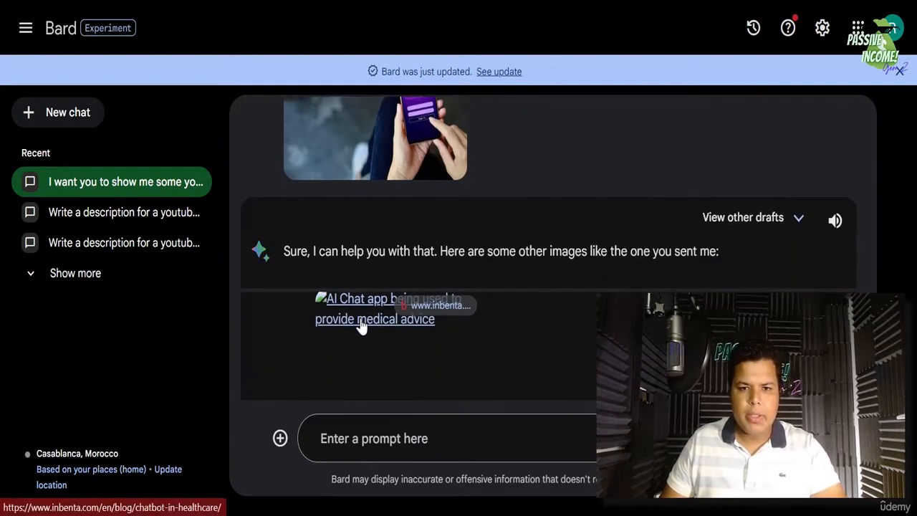
{"action": "left_click", "coordinate": [362, 327]}
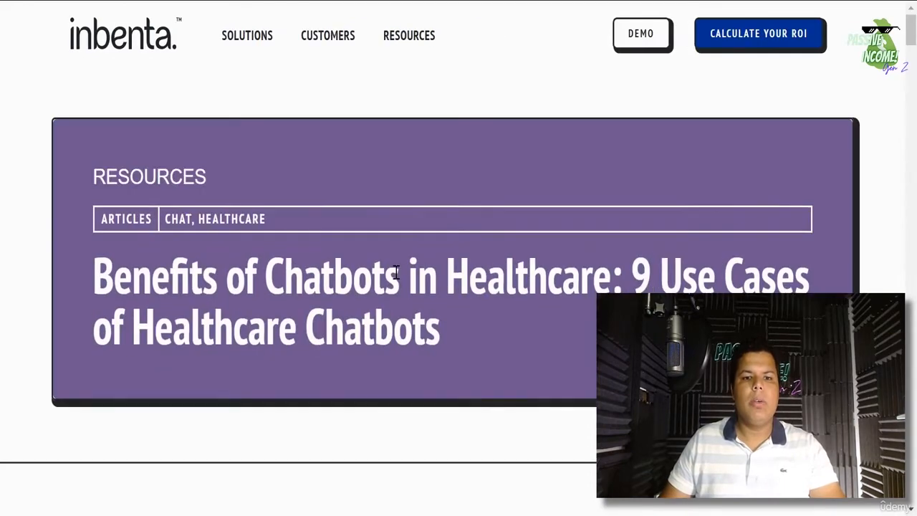
{"action": "scroll", "coordinate": [451, 255], "scroll_direction": "down", "scroll_amount": 10}
{"action": "scroll", "coordinate": [451, 254], "scroll_direction": "down", "scroll_amount": 20}
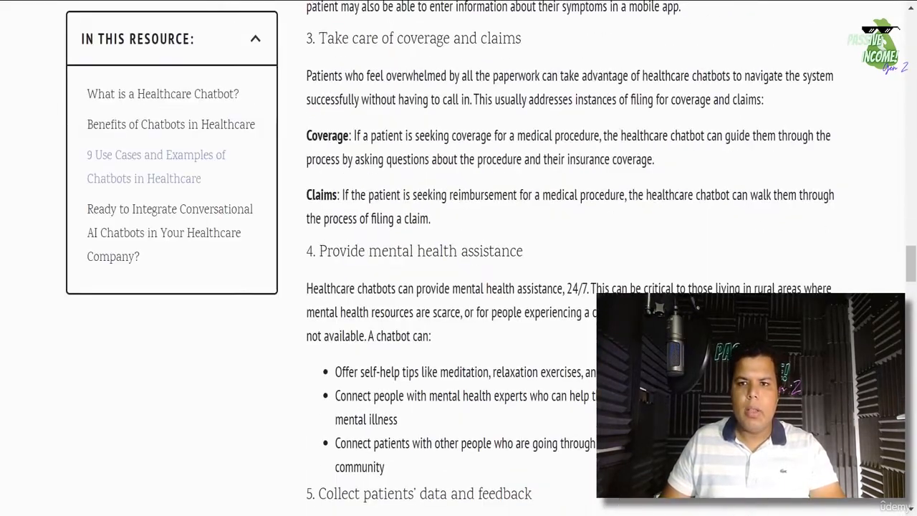
{"action": "key", "text": "ctrl+w"}
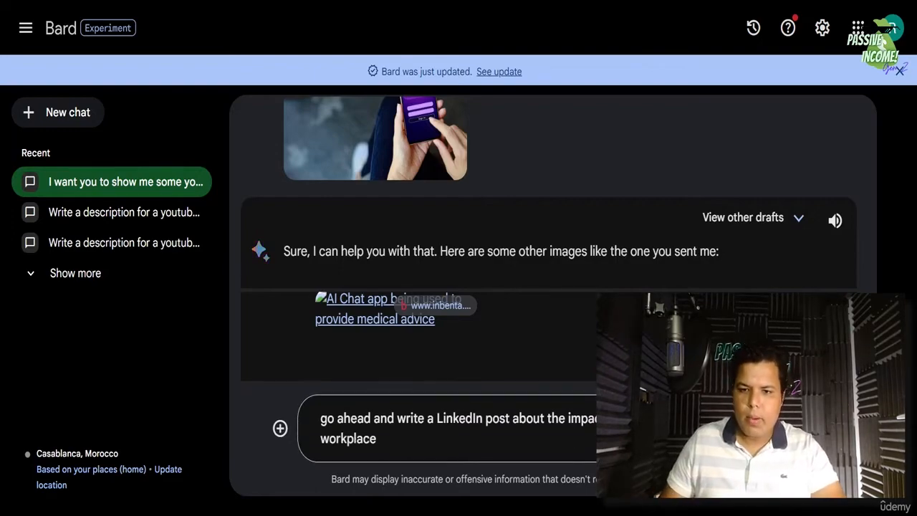
- Send the LinkedIn toxic-manager post request and scroll through the reply and earlier chat
{"action": "key", "text": "Return"}
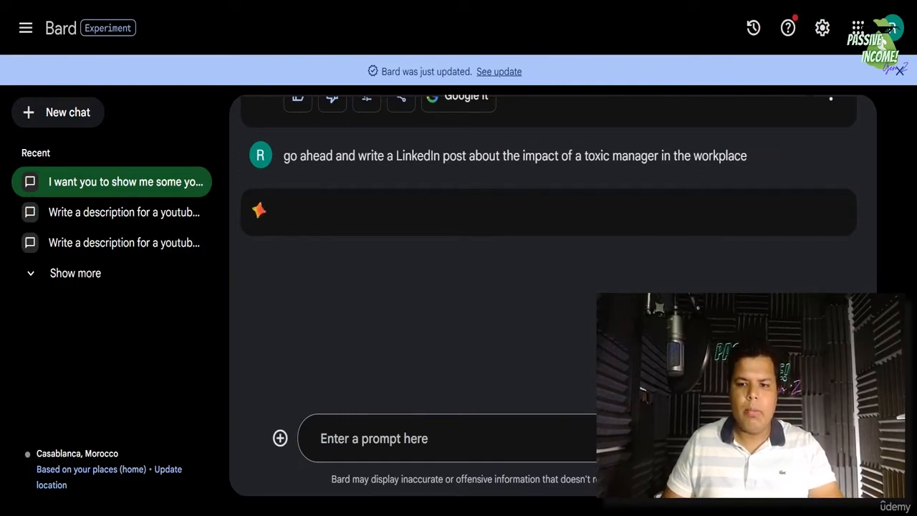
{"action": "scroll", "coordinate": [523, 287], "scroll_direction": "down", "scroll_amount": 4}
{"action": "scroll", "coordinate": [522, 287], "scroll_direction": "up", "scroll_amount": 4}
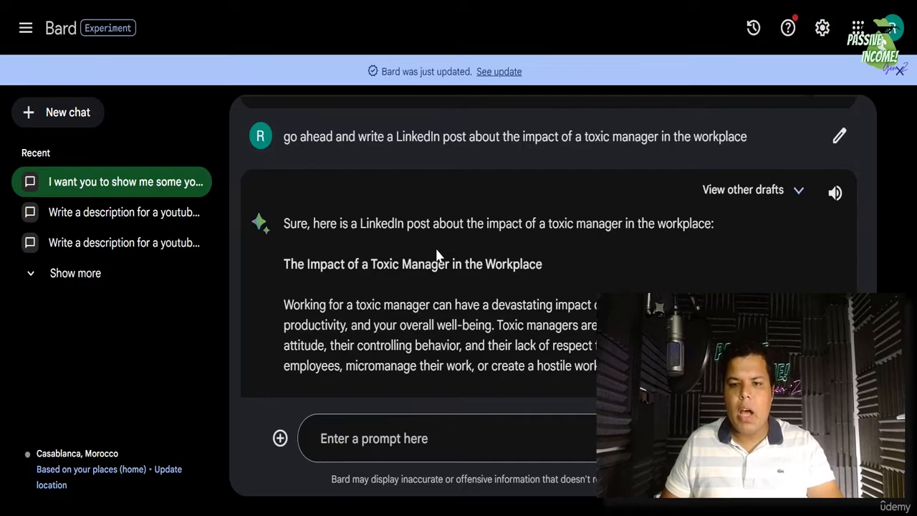
{"action": "scroll", "coordinate": [437, 255], "scroll_direction": "down", "scroll_amount": 1}
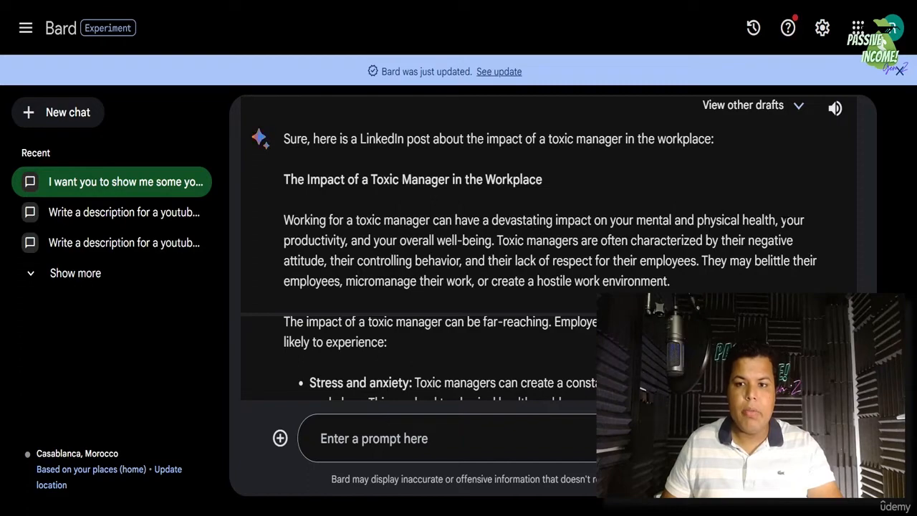
{"action": "scroll", "coordinate": [428, 195], "scroll_direction": "down", "scroll_amount": 1}
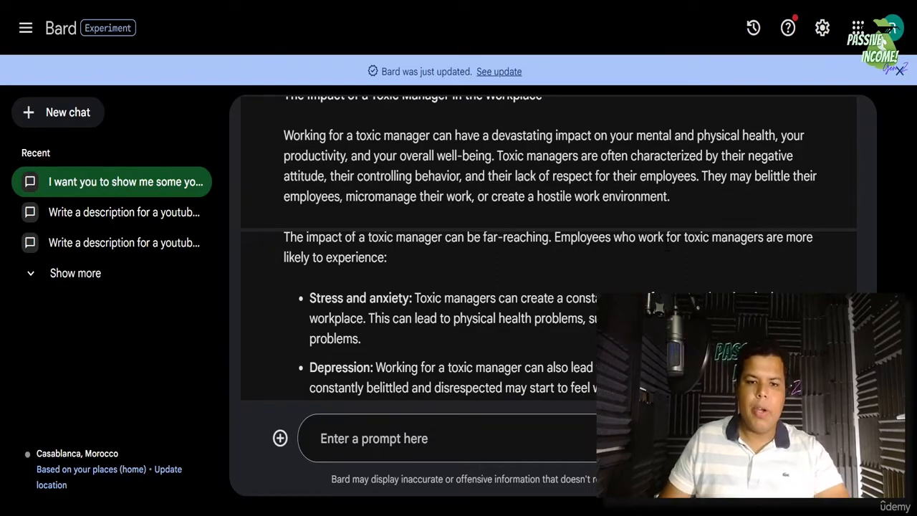
{"action": "scroll", "coordinate": [667, 242], "scroll_direction": "down", "scroll_amount": 5}
{"action": "scroll", "coordinate": [667, 245], "scroll_direction": "up", "scroll_amount": 6}
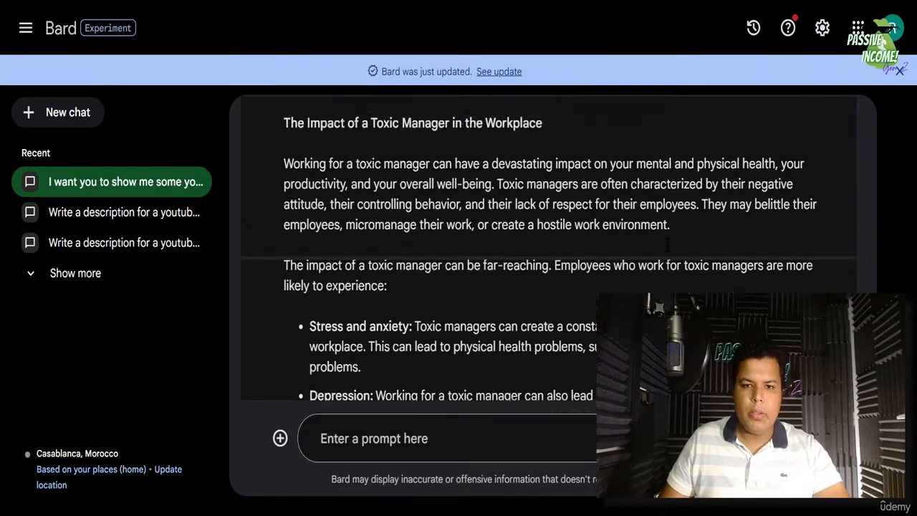
{"action": "scroll", "coordinate": [674, 251], "scroll_direction": "up", "scroll_amount": 3}
{"action": "scroll", "coordinate": [678, 255], "scroll_direction": "down", "scroll_amount": 2}
{"action": "scroll", "coordinate": [684, 262], "scroll_direction": "up", "scroll_amount": 1}
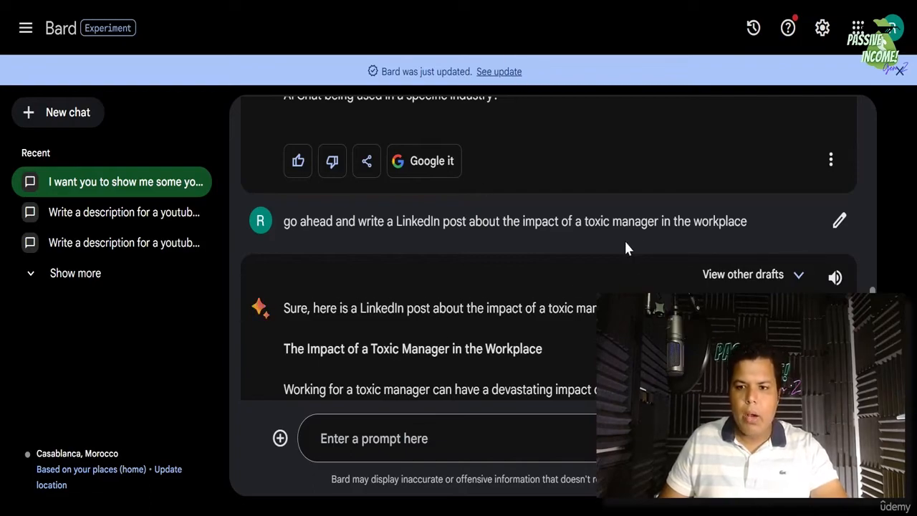
{"action": "scroll", "coordinate": [625, 248], "scroll_direction": "down", "scroll_amount": 3}
{"action": "scroll", "coordinate": [634, 257], "scroll_direction": "up", "scroll_amount": 10}
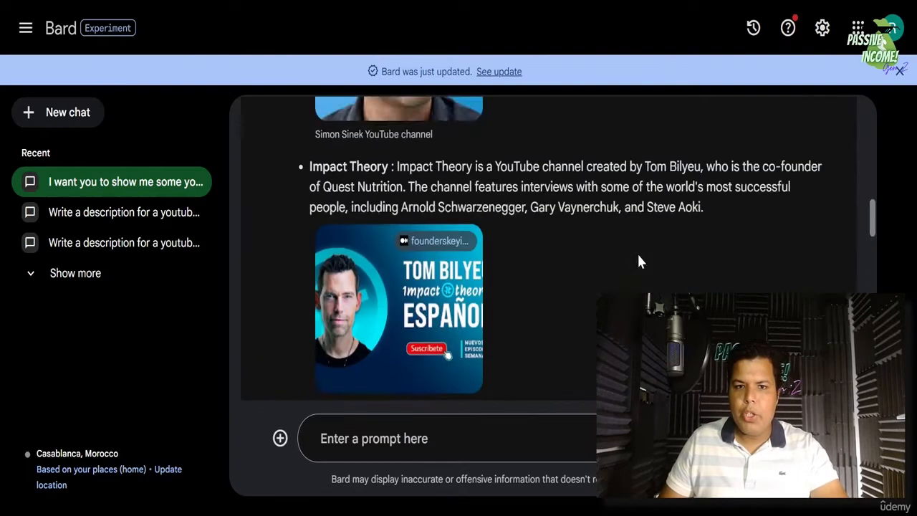
{"action": "scroll", "coordinate": [638, 257], "scroll_direction": "up", "scroll_amount": 8}
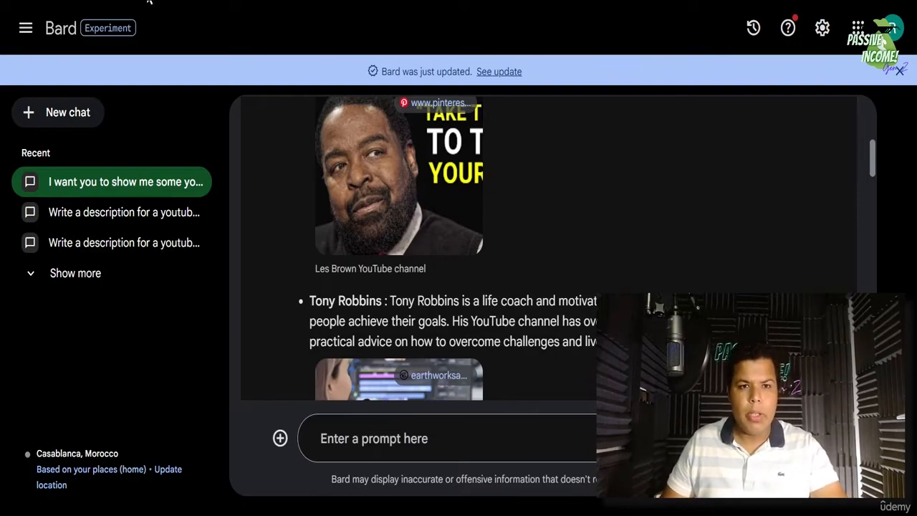
{"action": "scroll", "coordinate": [525, 210], "scroll_direction": "down", "scroll_amount": 15}
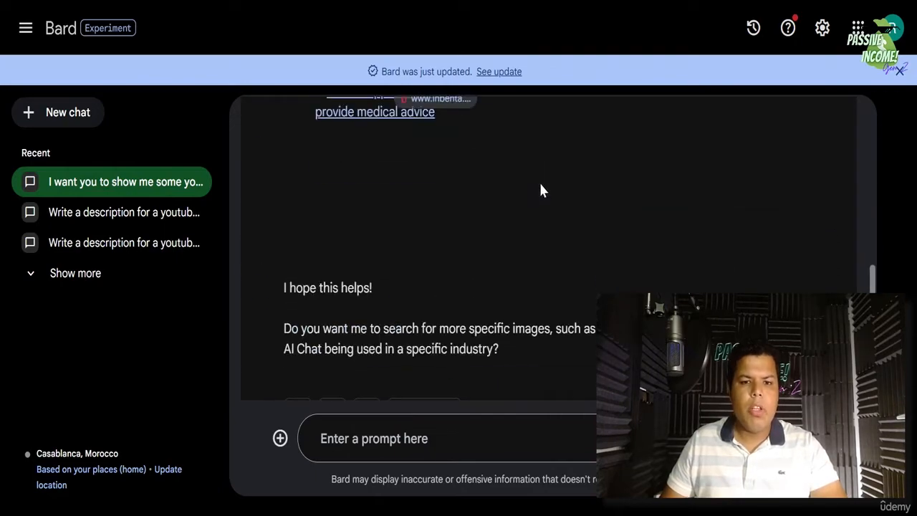
{"action": "scroll", "coordinate": [541, 190], "scroll_direction": "down", "scroll_amount": 5}
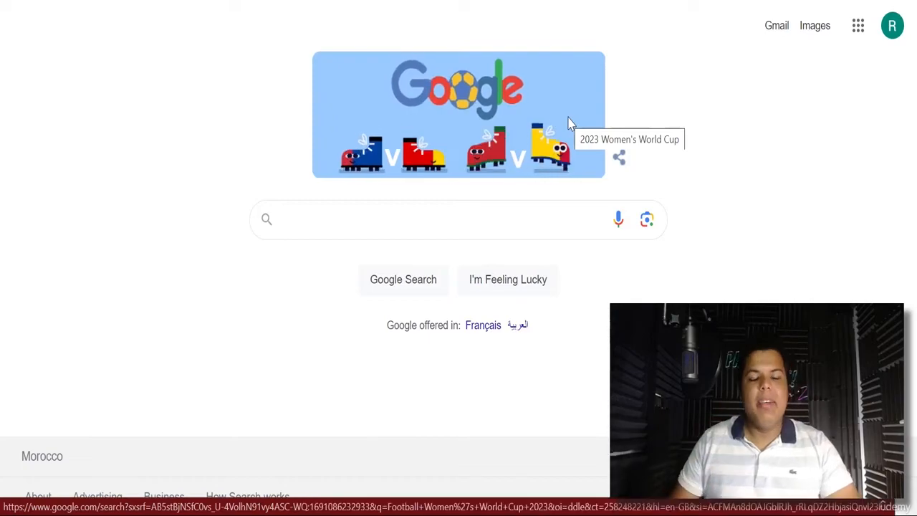
- Search Google for 'eleven labs' and open the ElevenLabs Speech Synthesis page
{"action": "left_click", "coordinate": [525, 222]}
{"action": "type", "text": "ee"}
{"action": "key", "text": "BackSpace"}
{"action": "key", "text": "BackSpace"}
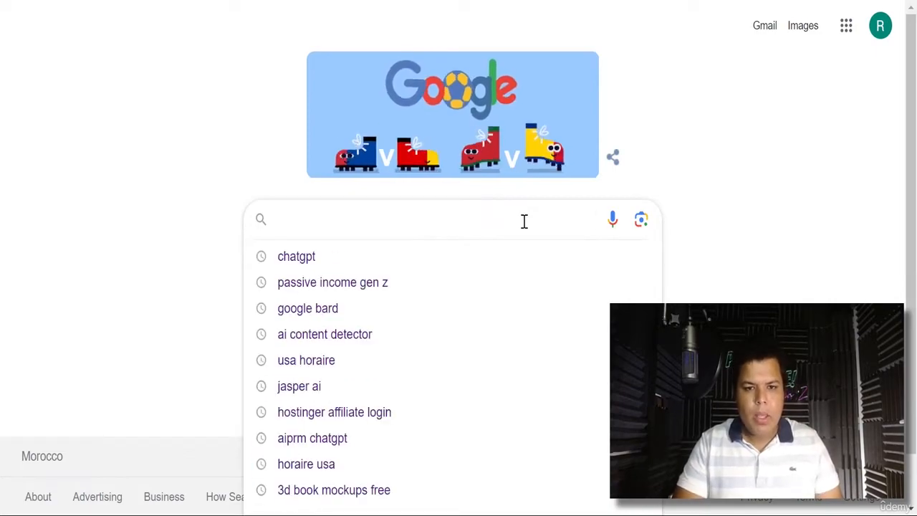
{"action": "type", "text": "Elev"}
{"action": "key", "text": "Down"}
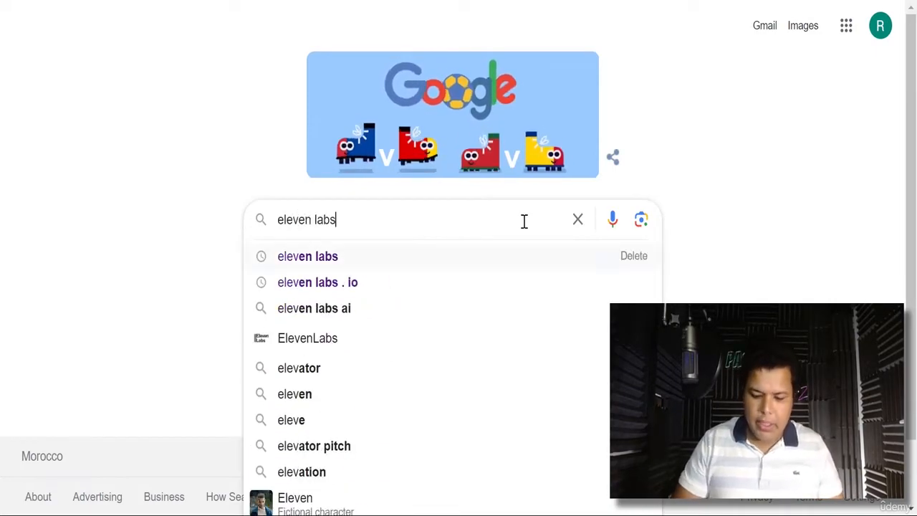
{"action": "key", "text": "Return"}
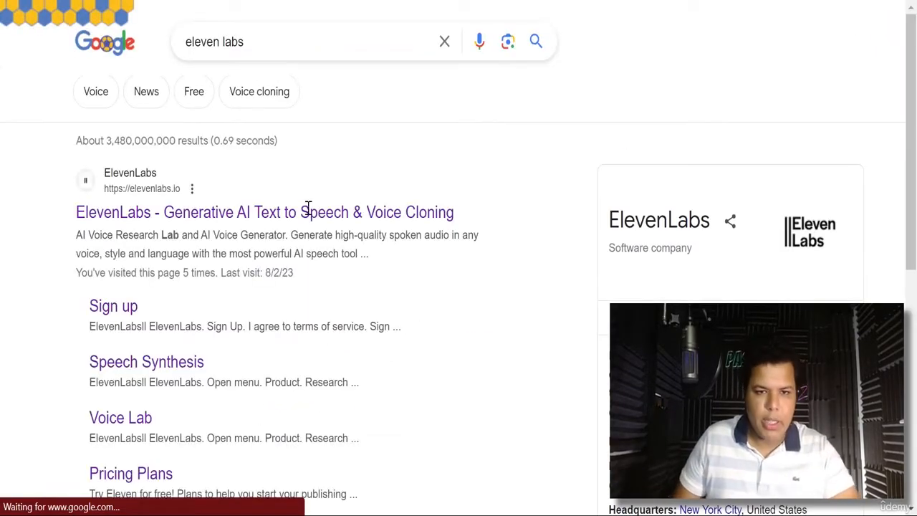
{"action": "left_click", "coordinate": [298, 219]}
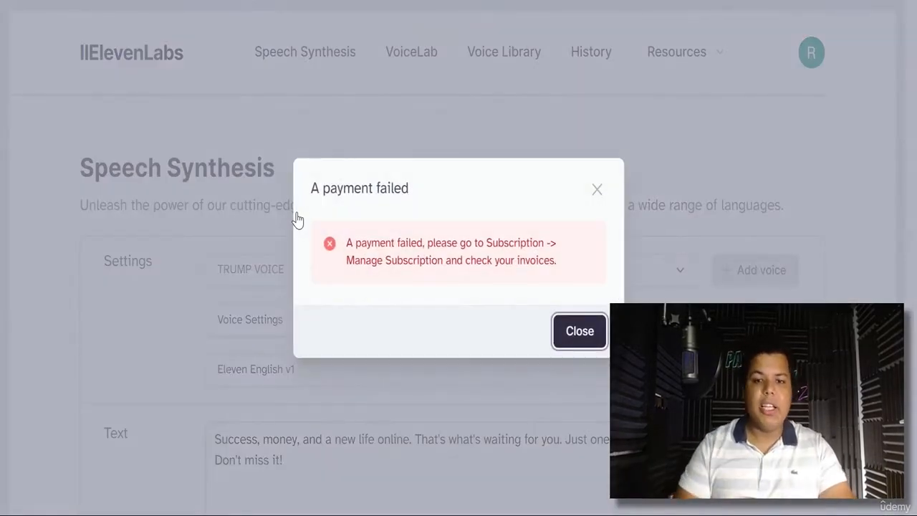
- Dismiss the payment-failed notice and generate the promo text in TRUMP VOICE
{"action": "left_click", "coordinate": [597, 191]}
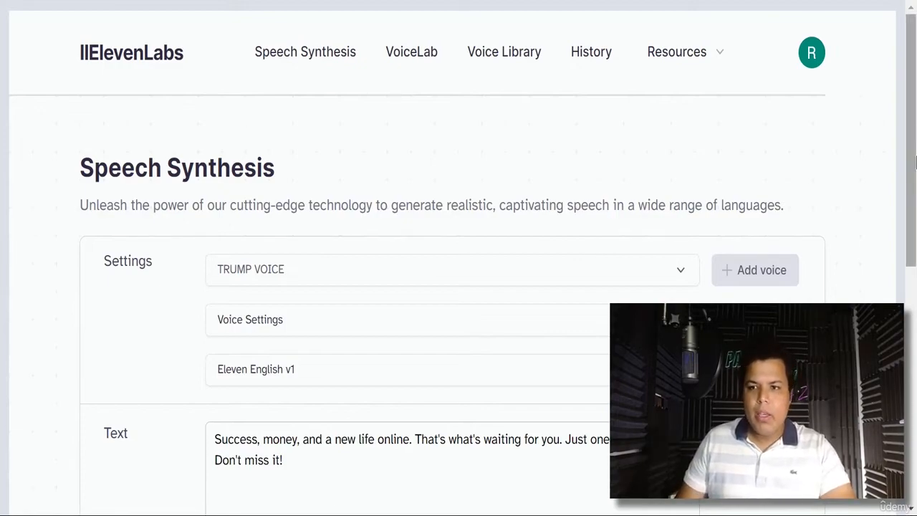
{"action": "left_click_drag", "start_coordinate": [914, 121], "coordinate": [914, 192]}
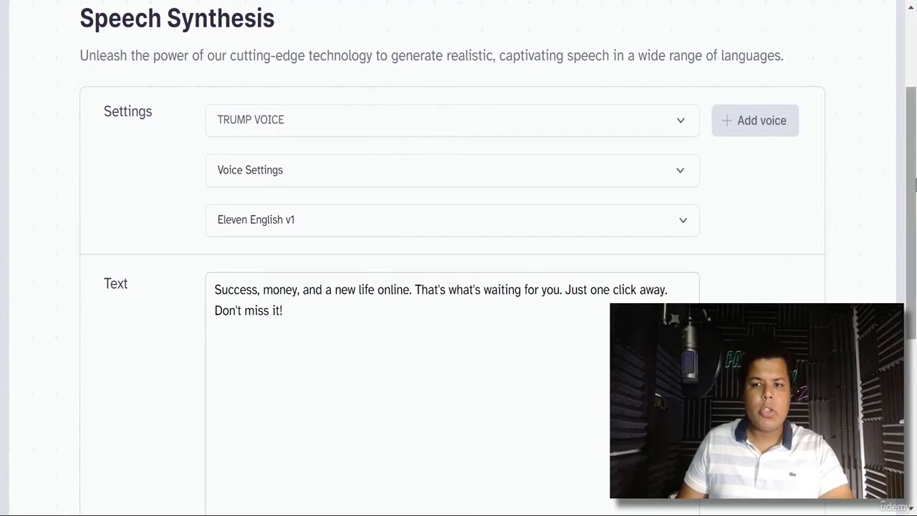
{"action": "scroll", "coordinate": [318, 436], "scroll_direction": "down", "scroll_amount": 3}
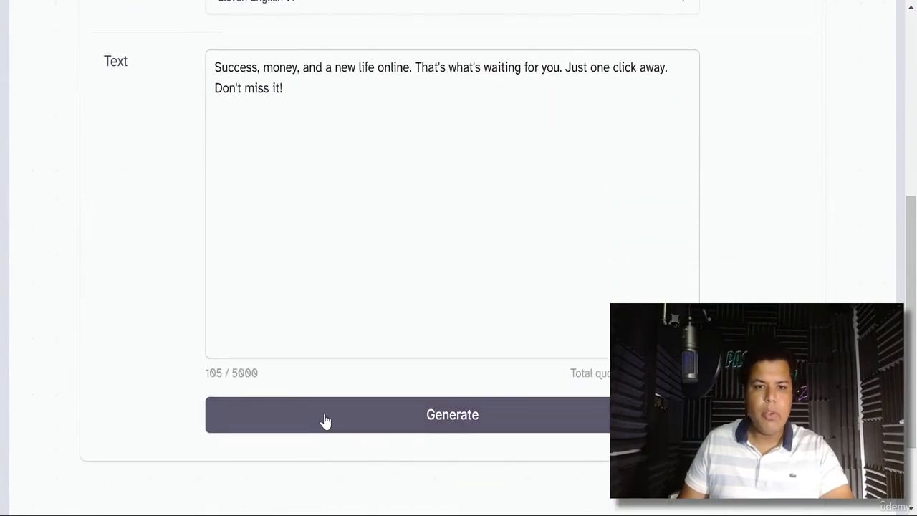
{"action": "left_click", "coordinate": [325, 421]}
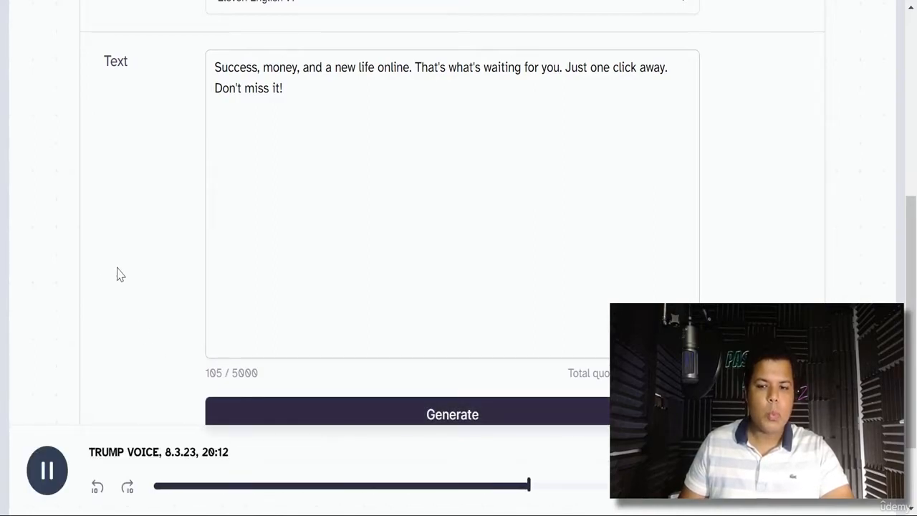
{"action": "scroll", "coordinate": [810, 280], "scroll_direction": "up", "scroll_amount": 5}
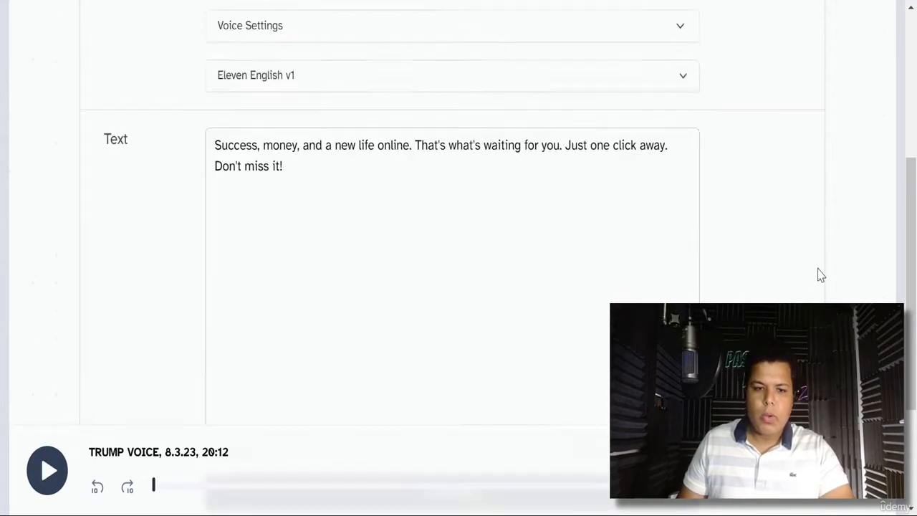
{"action": "left_click", "coordinate": [387, 279]}
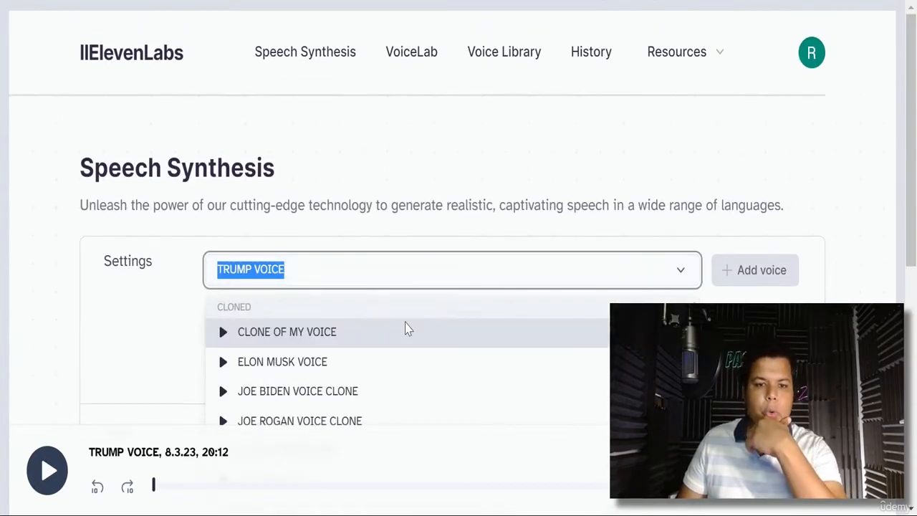
- Select JOE BIDEN VOICE CLONE and generate the promo speech
{"action": "left_click", "coordinate": [401, 331]}
{"action": "left_click", "coordinate": [421, 266]}
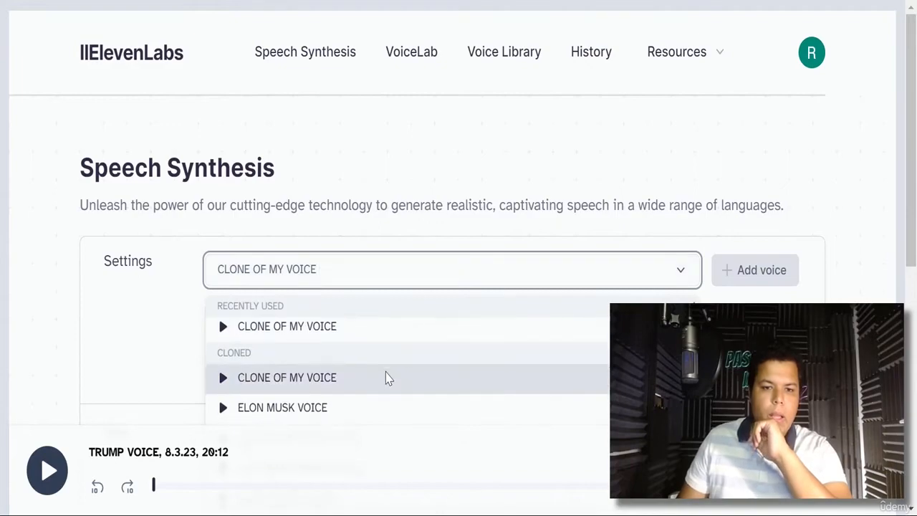
{"action": "scroll", "coordinate": [385, 378], "scroll_direction": "down", "scroll_amount": 1}
{"action": "left_click", "coordinate": [330, 367]}
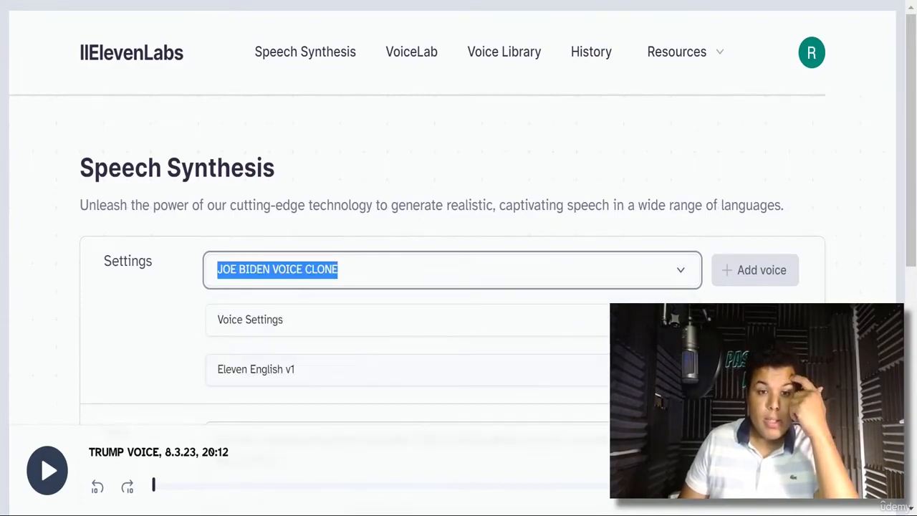
{"action": "scroll", "coordinate": [260, 366], "scroll_direction": "down", "scroll_amount": 5}
{"action": "scroll", "coordinate": [260, 366], "scroll_direction": "down", "scroll_amount": 1}
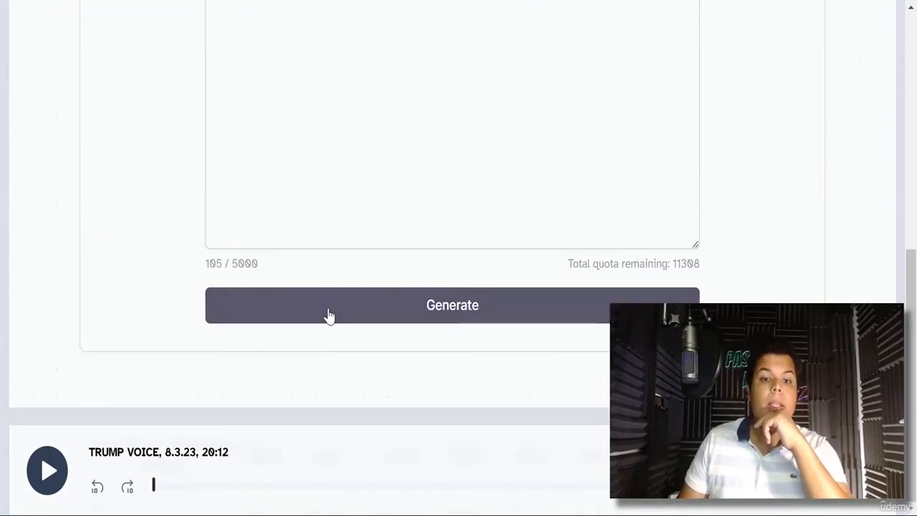
{"action": "left_click", "coordinate": [328, 310]}
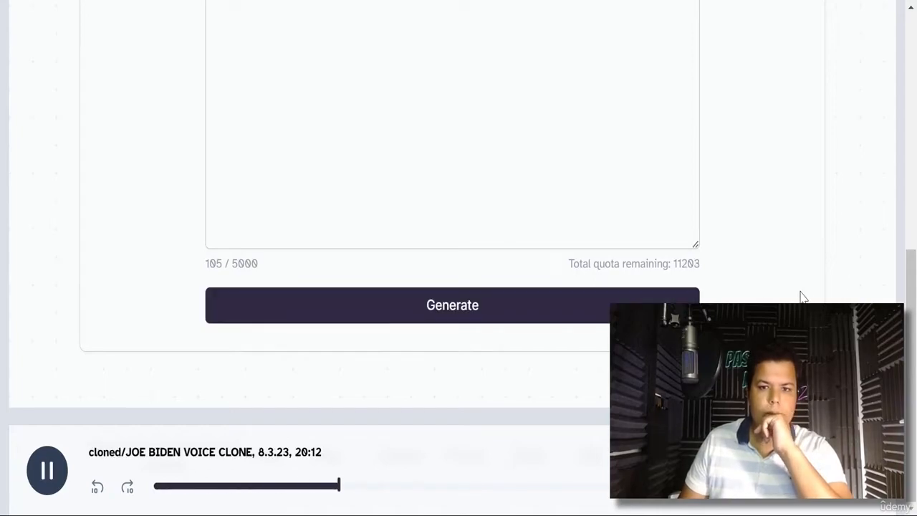
- Switch to ELON MUSK VOICE and generate the same speech, leaving 11098 quota
{"action": "scroll", "coordinate": [802, 297], "scroll_direction": "up", "scroll_amount": 5}
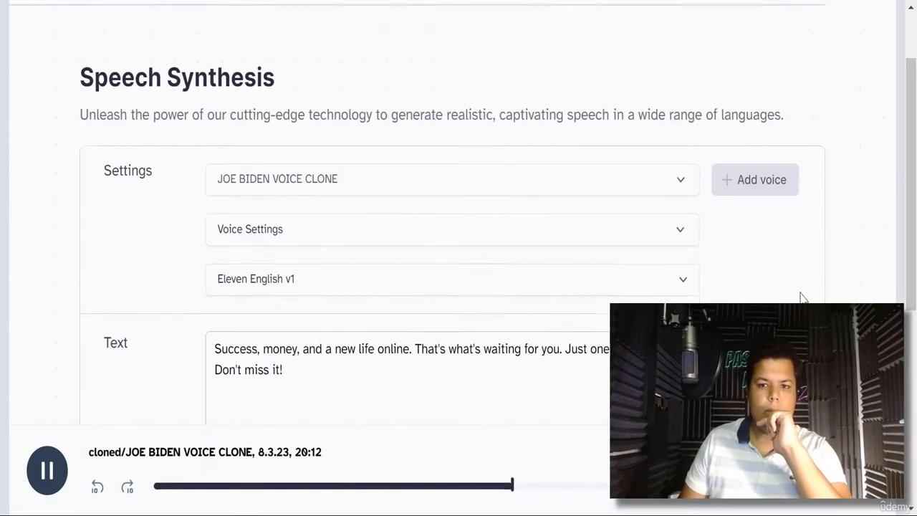
{"action": "scroll", "coordinate": [803, 298], "scroll_direction": "up", "scroll_amount": 1}
{"action": "left_click", "coordinate": [326, 212]}
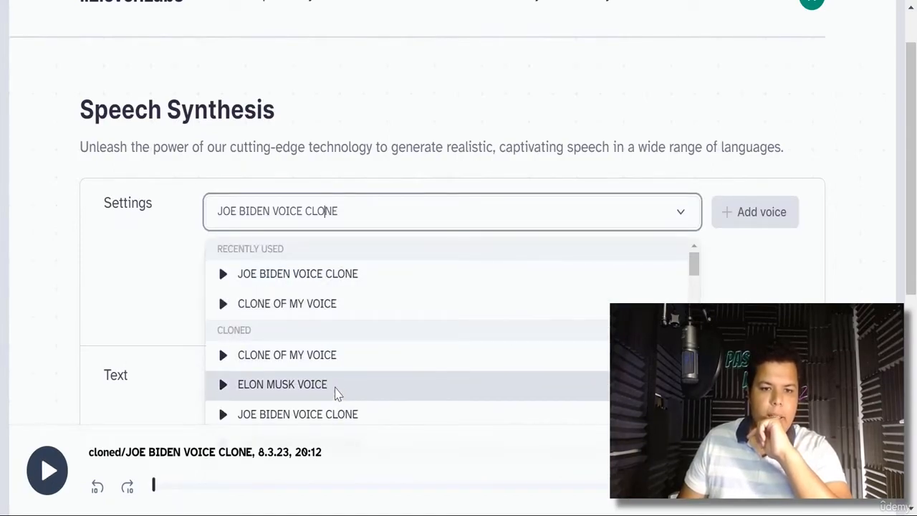
{"action": "scroll", "coordinate": [336, 394], "scroll_direction": "down", "scroll_amount": 2}
{"action": "left_click", "coordinate": [317, 307]}
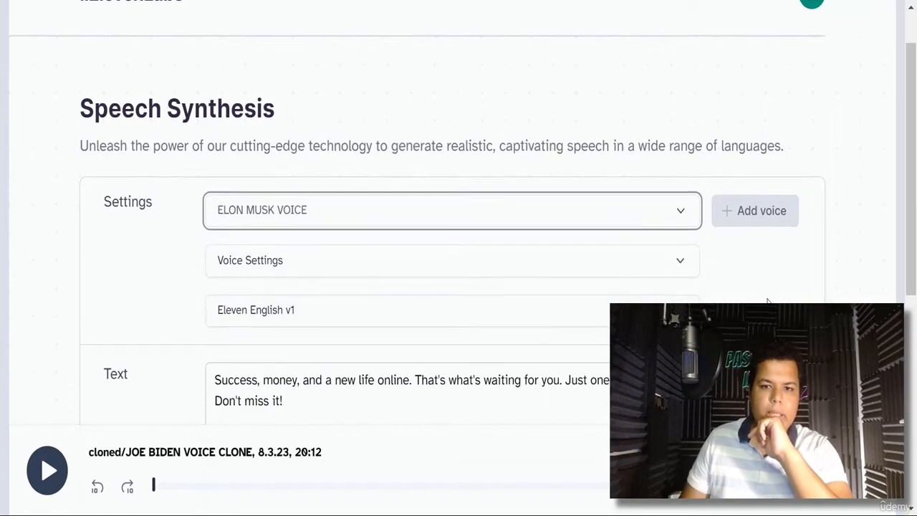
{"action": "scroll", "coordinate": [768, 300], "scroll_direction": "down", "scroll_amount": 5}
{"action": "left_click", "coordinate": [380, 308]}
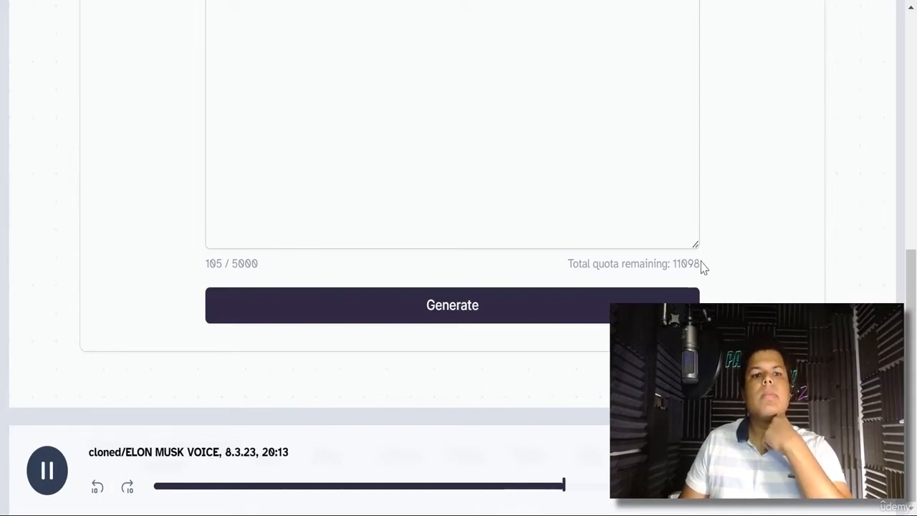
{"action": "scroll", "coordinate": [744, 274], "scroll_direction": "up", "scroll_amount": 10}
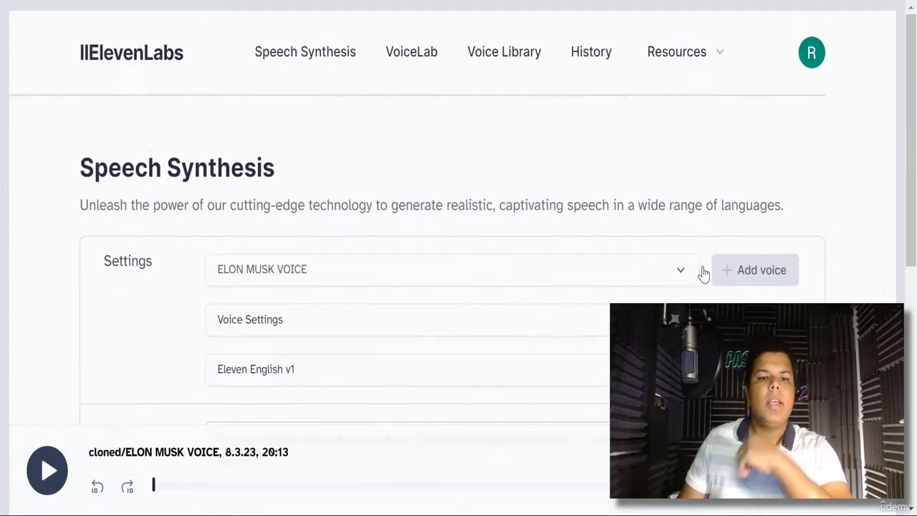
- Switch the ElevenLabs voice to THE ROCK for the promo text
{"action": "left_click", "coordinate": [374, 259]}
{"action": "scroll", "coordinate": [322, 360], "scroll_direction": "down", "scroll_amount": 3}
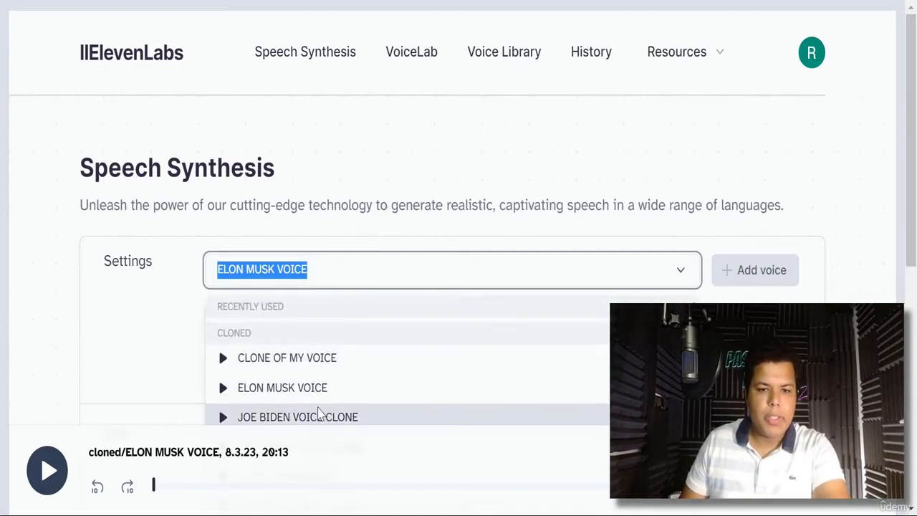
{"action": "left_click", "coordinate": [304, 366]}
{"action": "scroll", "coordinate": [534, 330], "scroll_direction": "down", "scroll_amount": 8}
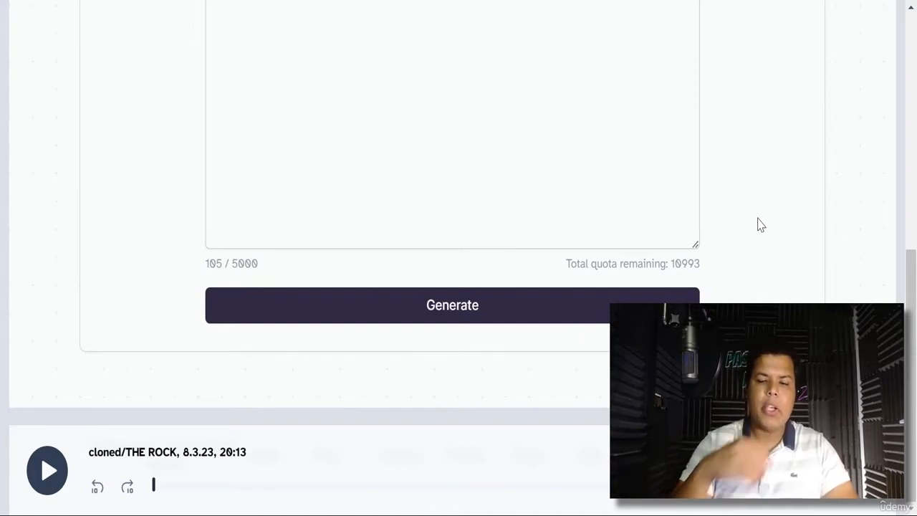
{"action": "scroll", "coordinate": [761, 225], "scroll_direction": "up", "scroll_amount": 8}
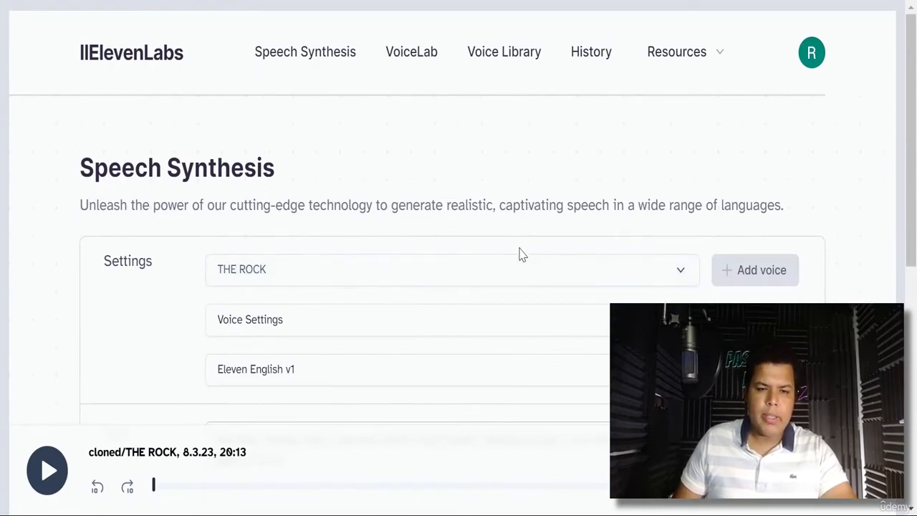
- Select CLONE OF MY VOICE and generate the promo speech in that voice
{"action": "left_click", "coordinate": [457, 276]}
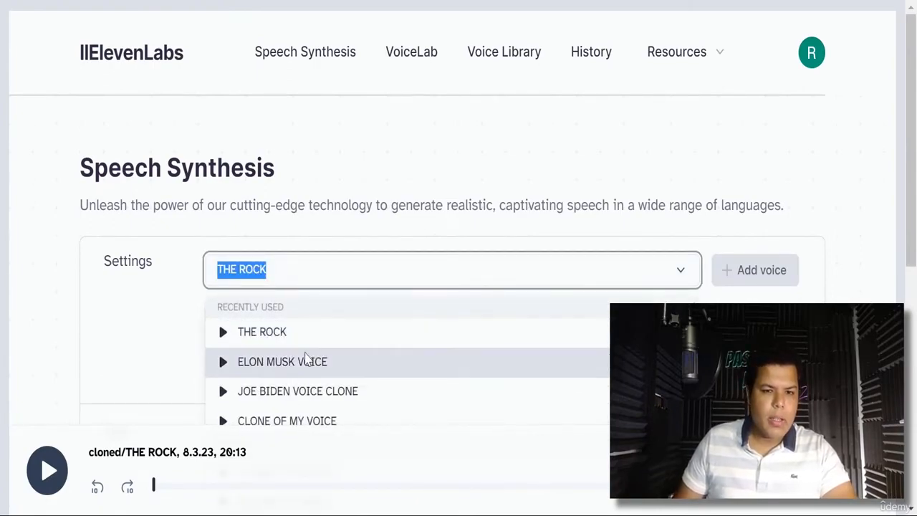
{"action": "scroll", "coordinate": [306, 360], "scroll_direction": "down", "scroll_amount": 3}
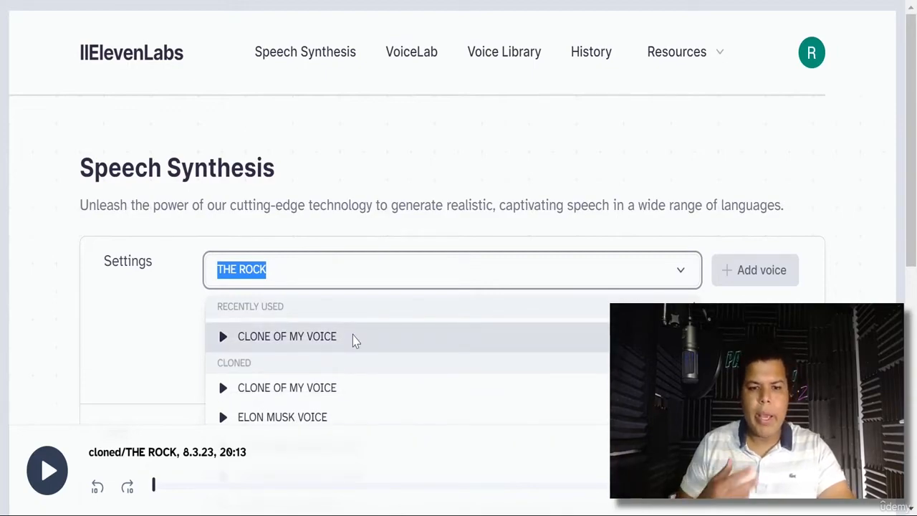
{"action": "left_click", "coordinate": [340, 342]}
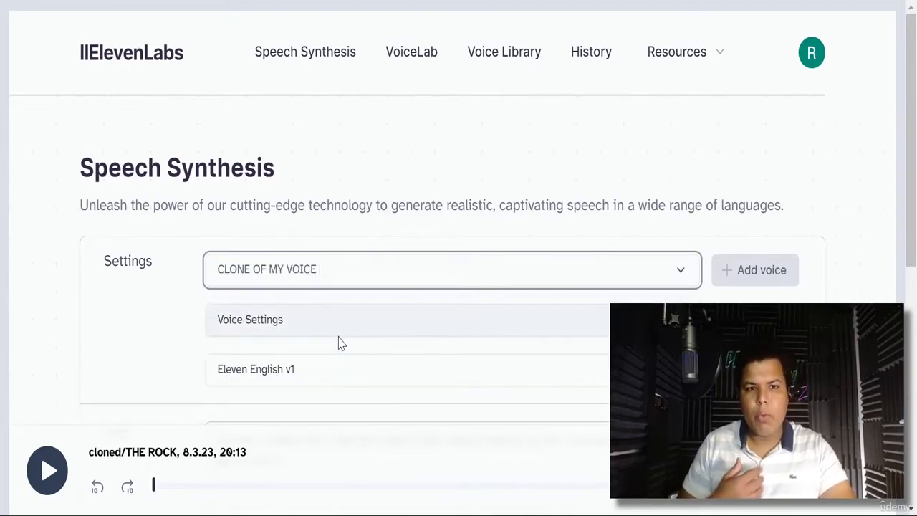
{"action": "scroll", "coordinate": [338, 341], "scroll_direction": "down", "scroll_amount": 5}
{"action": "scroll", "coordinate": [398, 364], "scroll_direction": "down", "scroll_amount": 1}
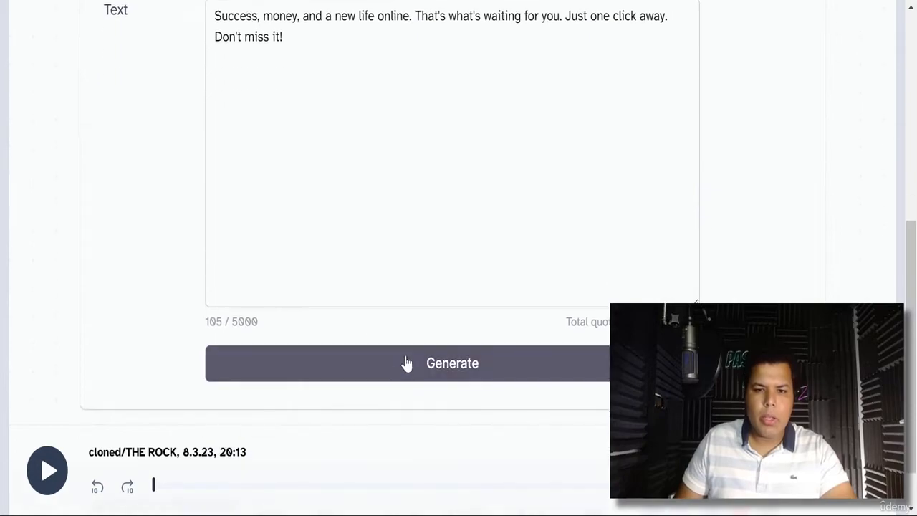
{"action": "left_click", "coordinate": [406, 363]}
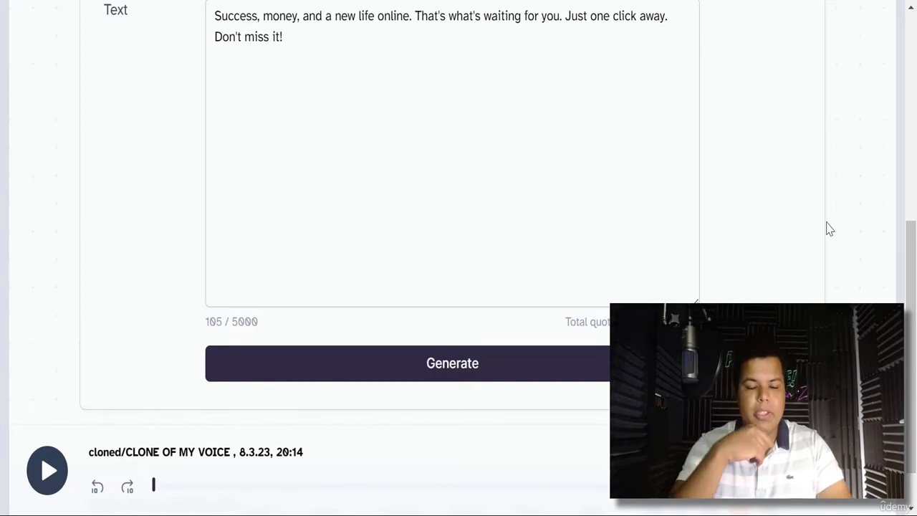
{"action": "scroll", "coordinate": [829, 227], "scroll_direction": "up", "scroll_amount": 6}
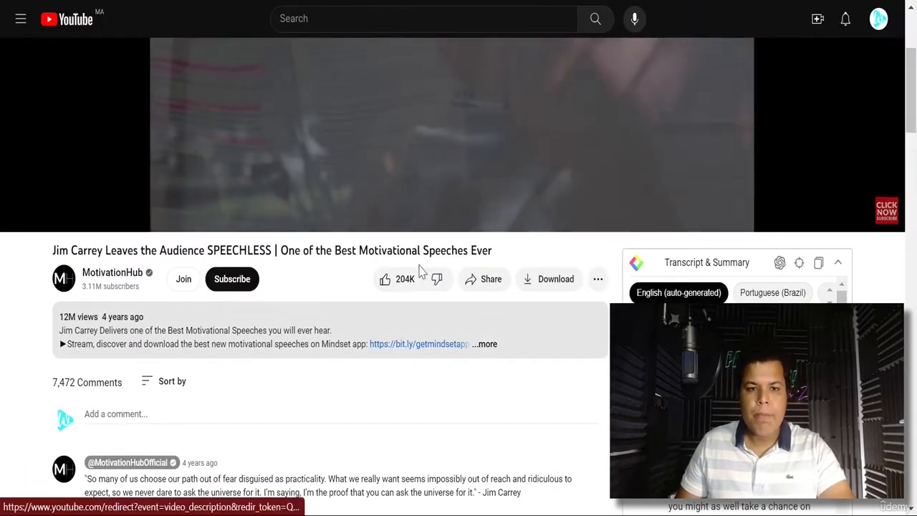
- Pause the 'Jim Carrey Leaves the Audience SPEECHLESS' video at 2:31
{"action": "scroll", "coordinate": [423, 272], "scroll_direction": "up", "scroll_amount": 3}
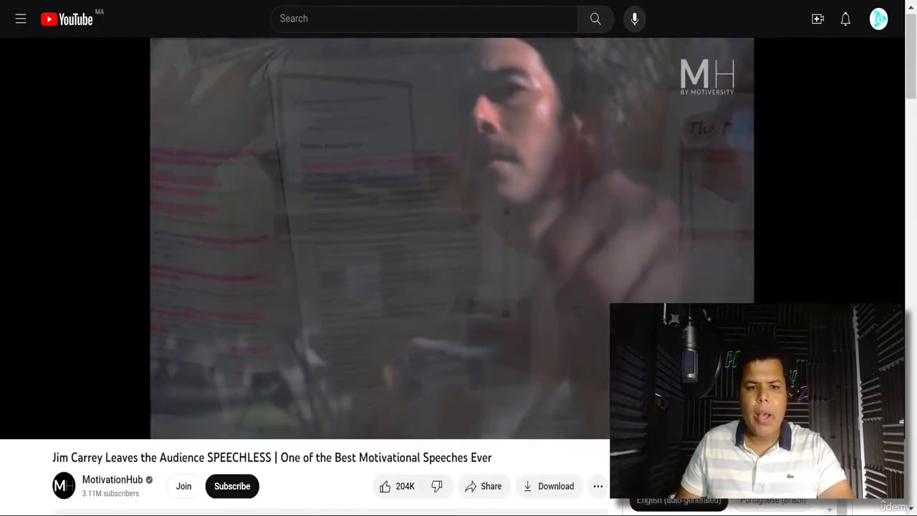
{"action": "key", "text": "space"}
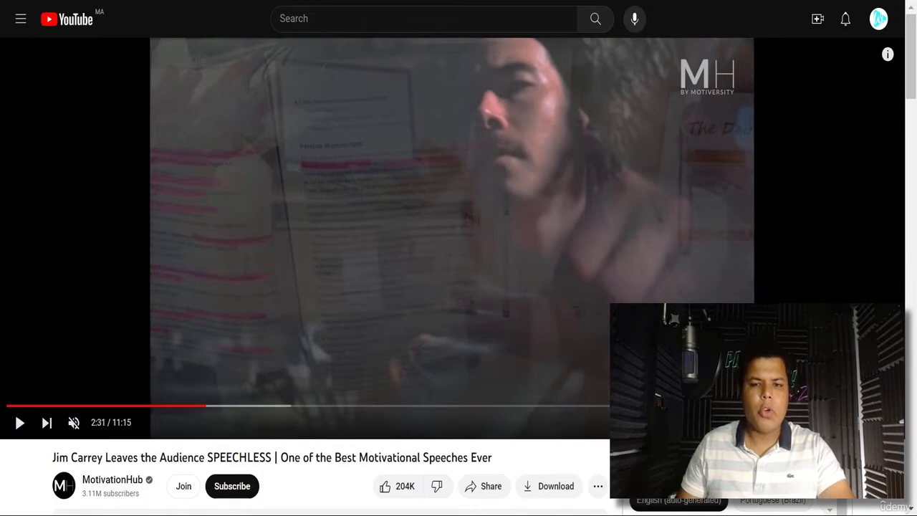
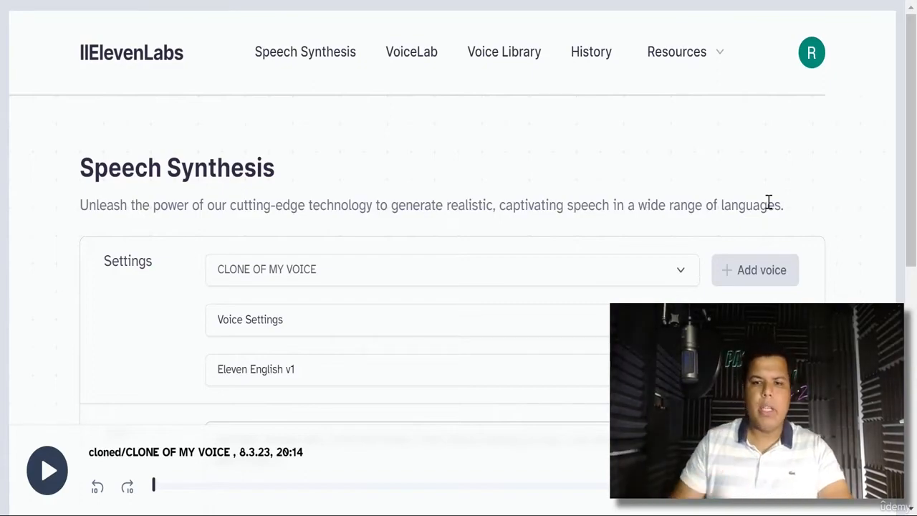
- Go to the ElevenLabs VoiceLab page listing saved voices like TRUMP VOICE (9 / 10 slots)
{"action": "scroll", "coordinate": [915, 132], "scroll_direction": "down", "scroll_amount": 1}
{"action": "scroll", "coordinate": [916, 132], "scroll_direction": "down", "scroll_amount": 3}
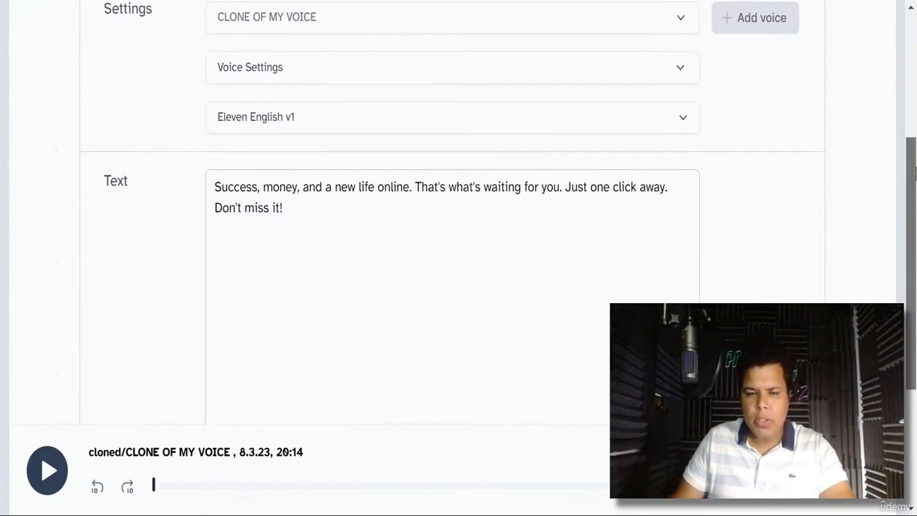
{"action": "scroll", "coordinate": [915, 78], "scroll_direction": "up", "scroll_amount": 2}
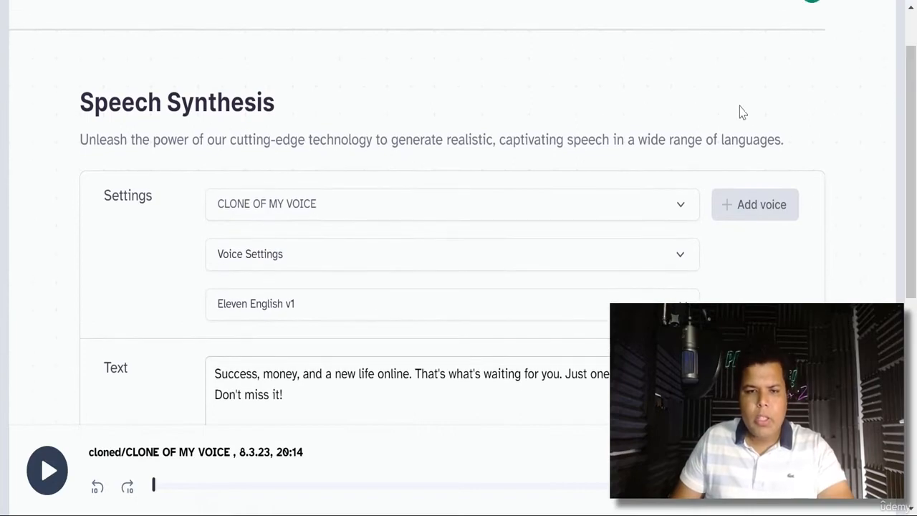
{"action": "scroll", "coordinate": [401, 65], "scroll_direction": "up", "scroll_amount": 2}
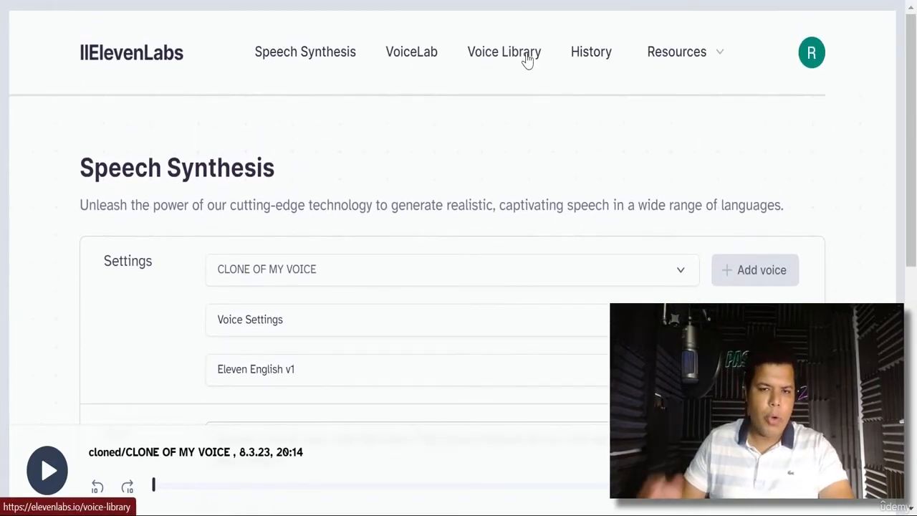
{"action": "left_click", "coordinate": [414, 57]}
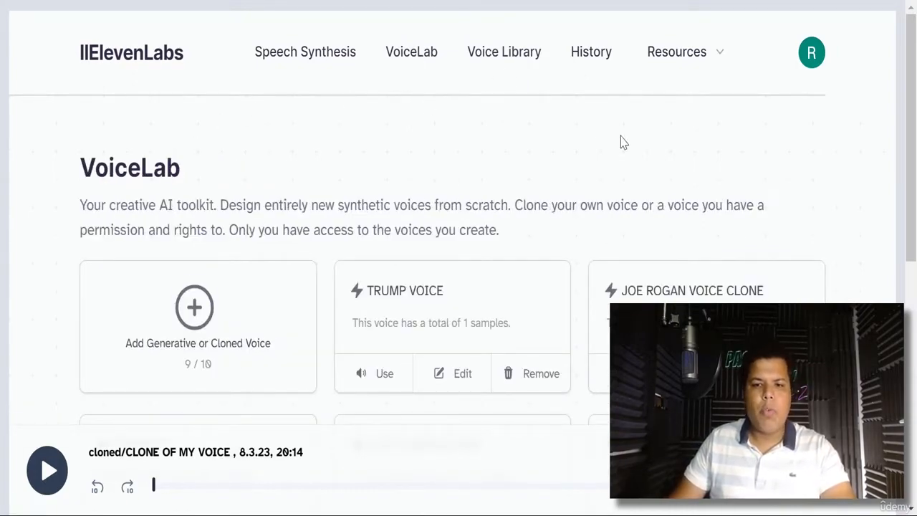
{"action": "left_click", "coordinate": [498, 57]}
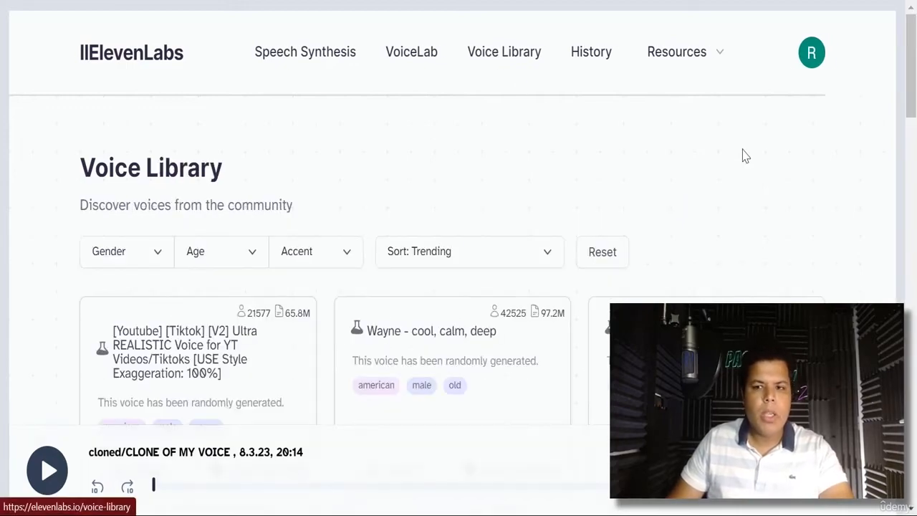
{"action": "scroll", "coordinate": [745, 158], "scroll_direction": "down", "scroll_amount": 1}
{"action": "scroll", "coordinate": [745, 157], "scroll_direction": "down", "scroll_amount": 2}
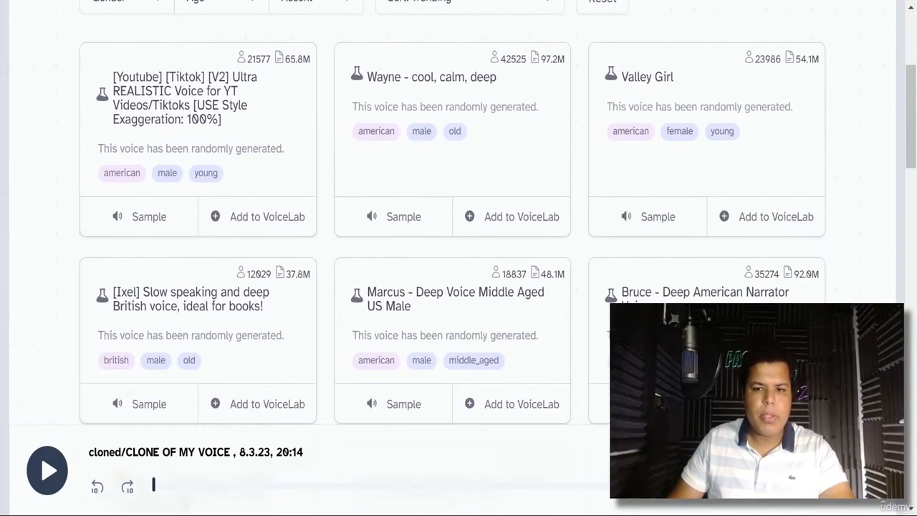
{"action": "scroll", "coordinate": [810, 276], "scroll_direction": "down", "scroll_amount": 1}
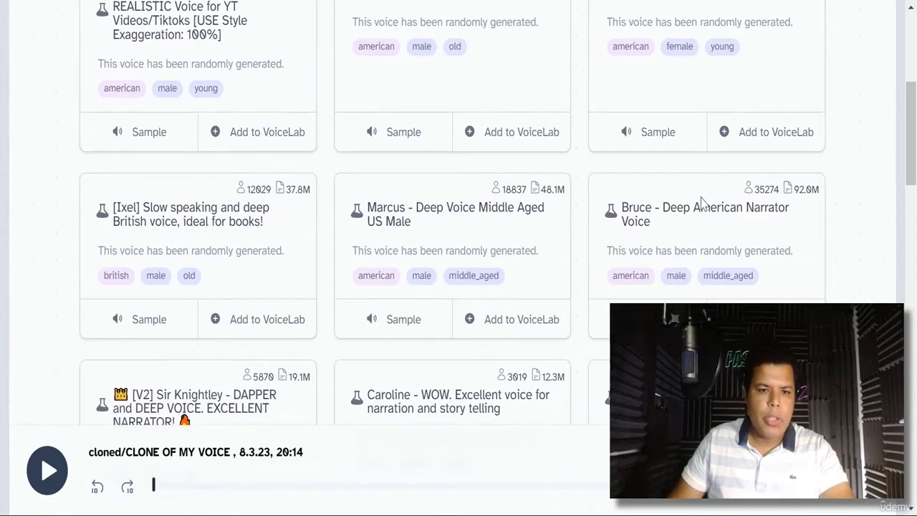
{"action": "scroll", "coordinate": [700, 203], "scroll_direction": "down", "scroll_amount": 1}
{"action": "scroll", "coordinate": [470, 340], "scroll_direction": "up", "scroll_amount": 3}
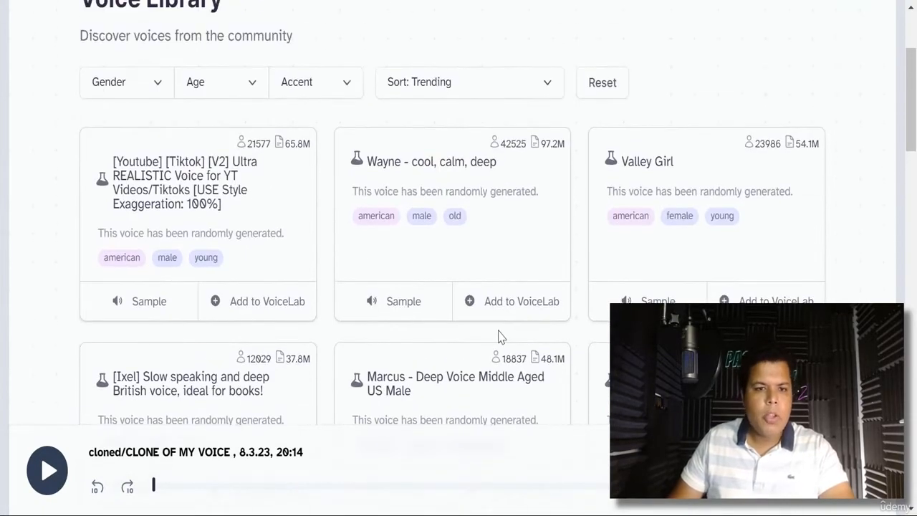
{"action": "scroll", "coordinate": [520, 335], "scroll_direction": "up", "scroll_amount": 1}
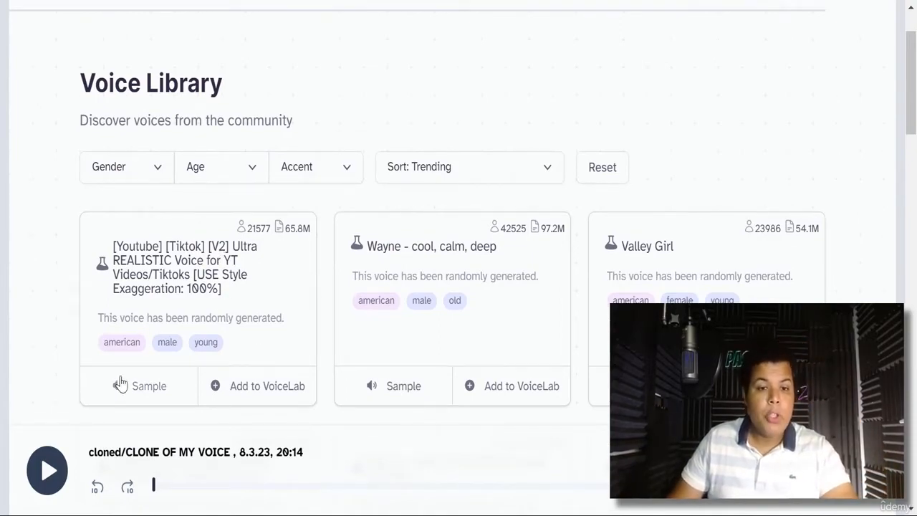
{"action": "scroll", "coordinate": [539, 343], "scroll_direction": "up", "scroll_amount": 1}
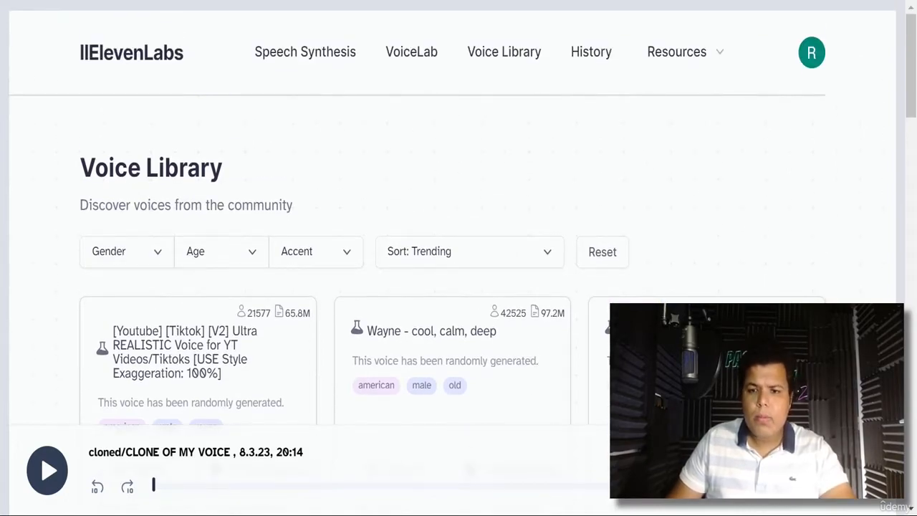
{"action": "scroll", "coordinate": [551, 313], "scroll_direction": "down", "scroll_amount": 4}
{"action": "scroll", "coordinate": [557, 303], "scroll_direction": "up", "scroll_amount": 4}
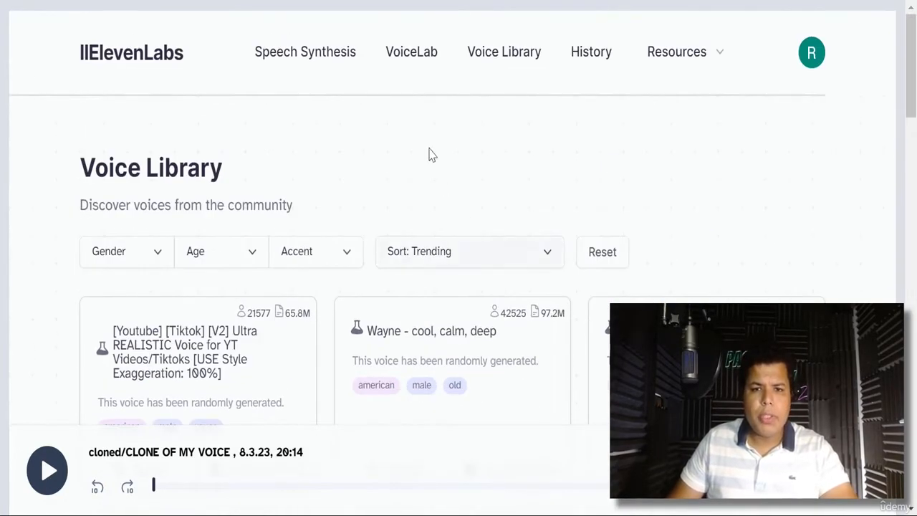
{"action": "left_click", "coordinate": [425, 64]}
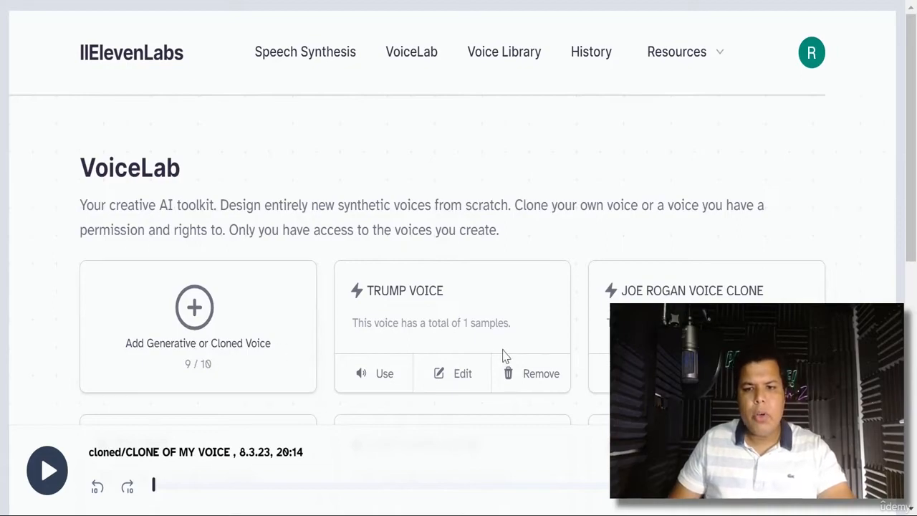
- Delete the LUFFY VOICE CLONE voice from VoiceLab
{"action": "scroll", "coordinate": [503, 354], "scroll_direction": "down", "scroll_amount": 2}
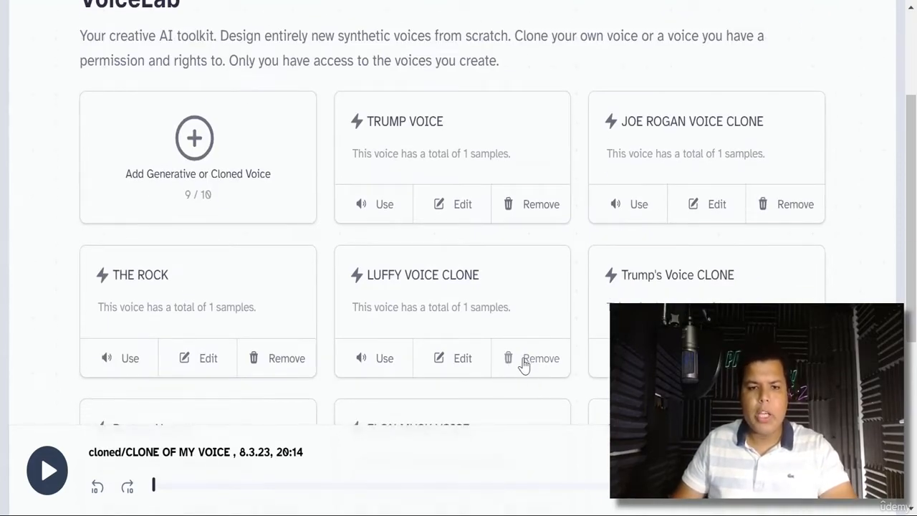
{"action": "left_click", "coordinate": [526, 362]}
{"action": "left_click", "coordinate": [573, 310]}
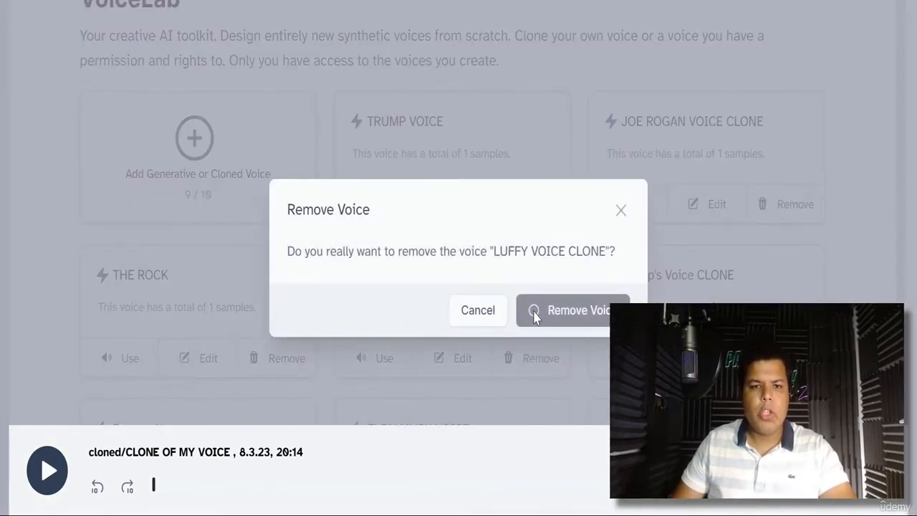
- Start a new Instant Voice Cloning voice and browse for a sample file
{"action": "scroll", "coordinate": [207, 340], "scroll_direction": "up", "scroll_amount": 2}
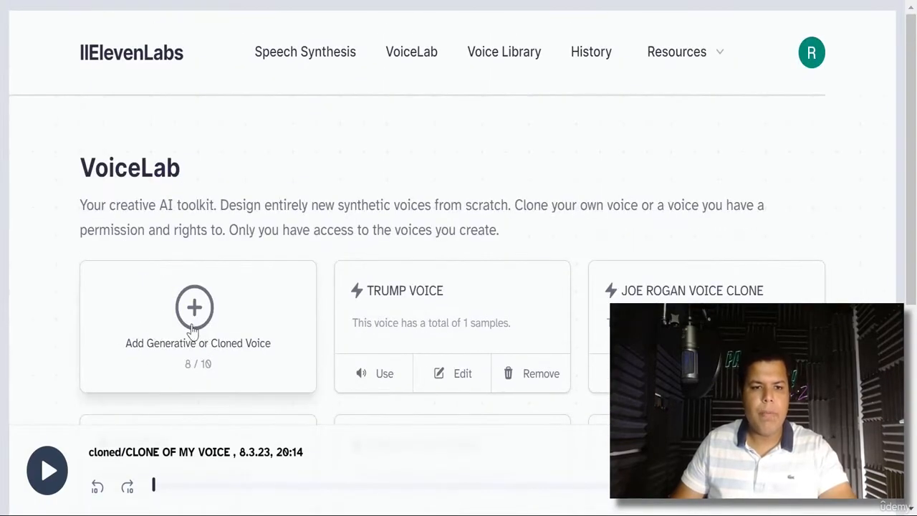
{"action": "left_click", "coordinate": [194, 308]}
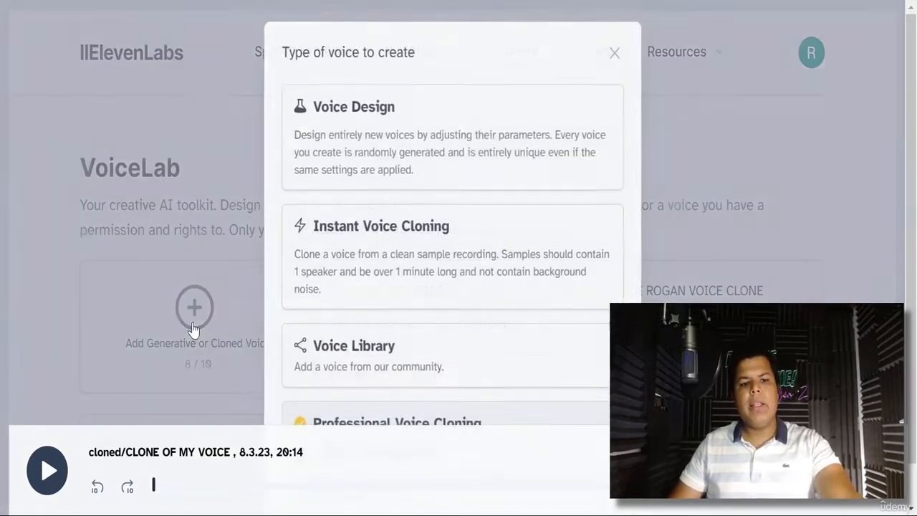
{"action": "left_click", "coordinate": [459, 291]}
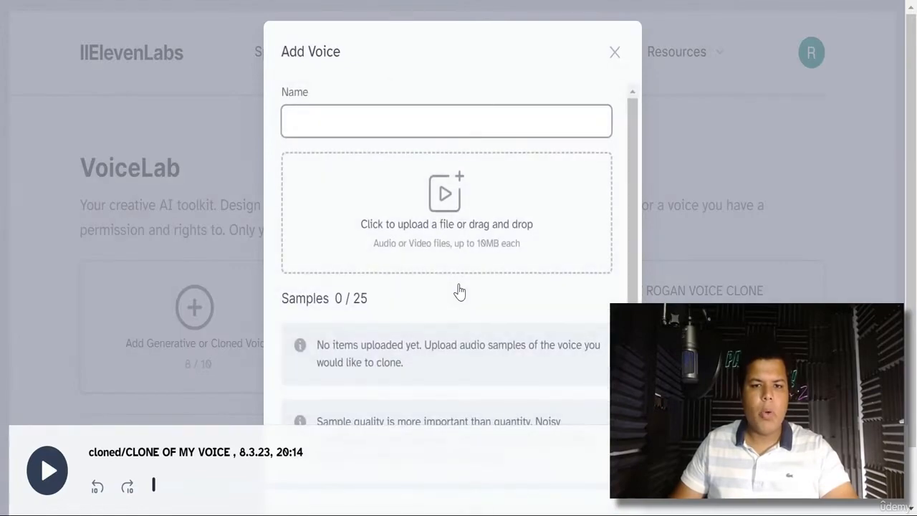
{"action": "left_click", "coordinate": [464, 237]}
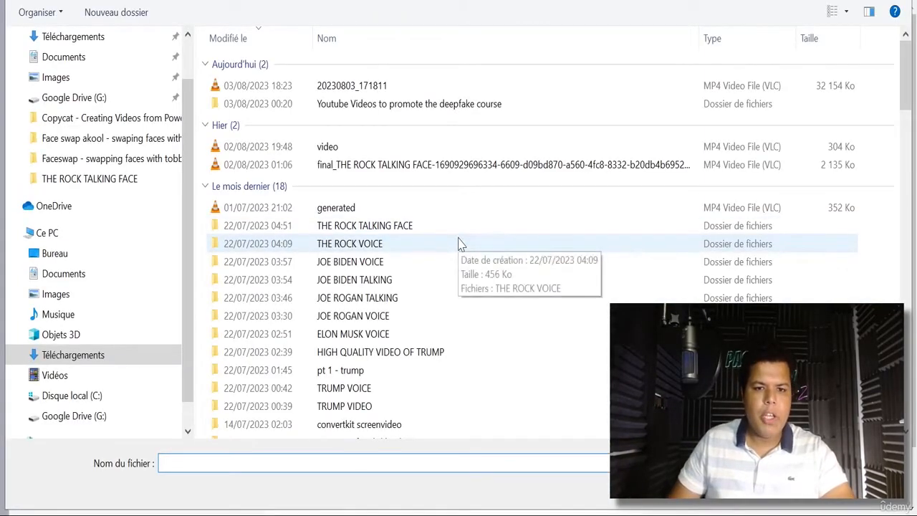
- Attach the recording from the 'voice for cloning' folder in Téléchargements as the sample
{"action": "scroll", "coordinate": [439, 251], "scroll_direction": "down", "scroll_amount": 5}
{"action": "scroll", "coordinate": [438, 268], "scroll_direction": "down", "scroll_amount": 13}
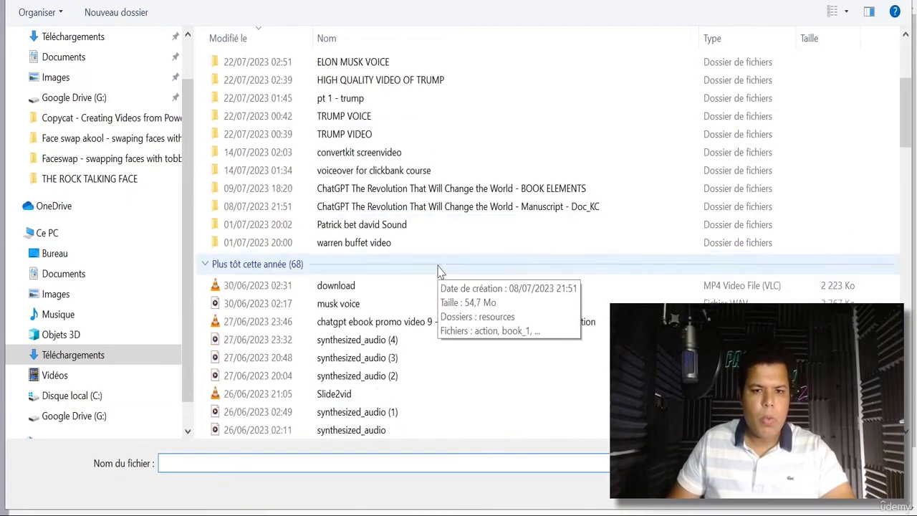
{"action": "scroll", "coordinate": [441, 297], "scroll_direction": "down", "scroll_amount": 5}
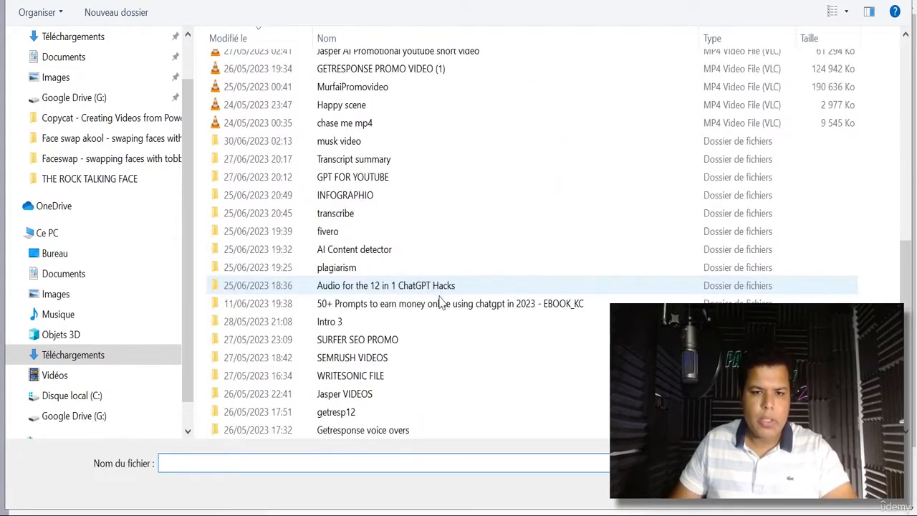
{"action": "scroll", "coordinate": [436, 321], "scroll_direction": "down", "scroll_amount": 3}
{"action": "scroll", "coordinate": [430, 326], "scroll_direction": "down", "scroll_amount": 1}
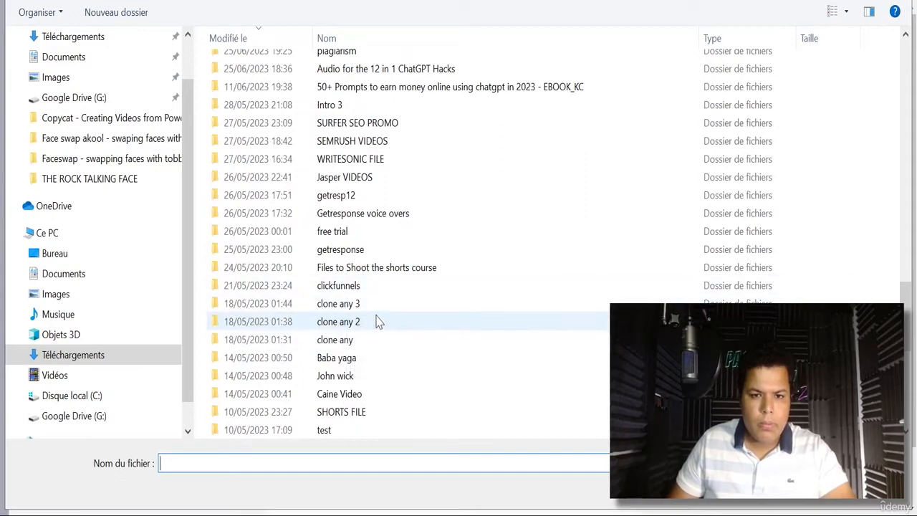
{"action": "scroll", "coordinate": [379, 323], "scroll_direction": "down", "scroll_amount": 1}
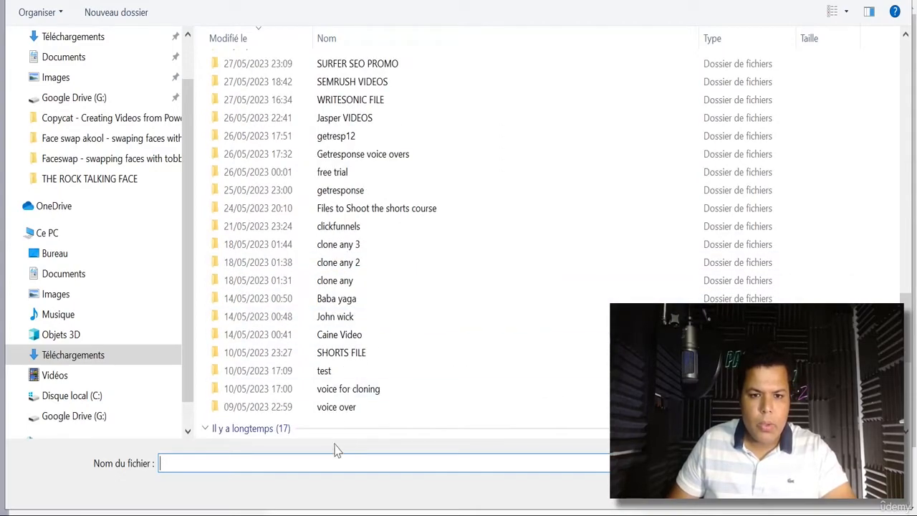
{"action": "left_click", "coordinate": [351, 391]}
{"action": "double_click", "coordinate": [352, 390]}
{"action": "double_click", "coordinate": [290, 65]}
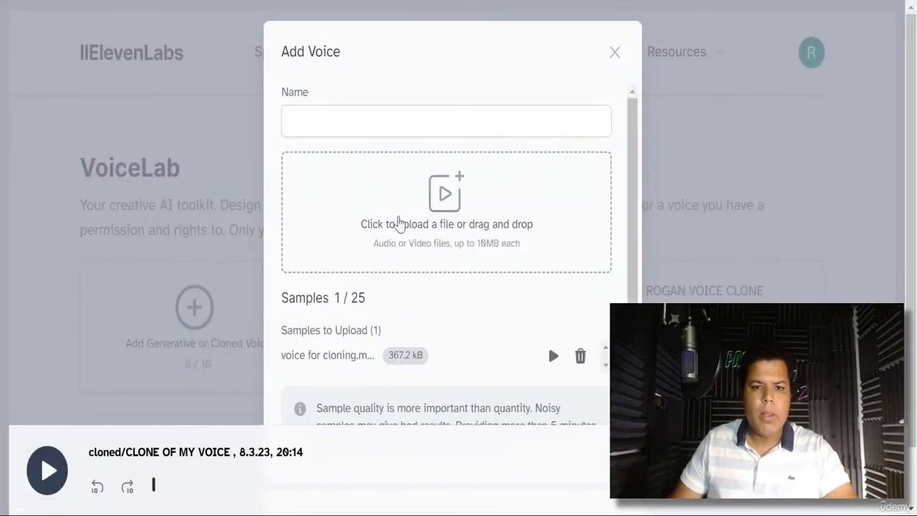
- Name the clone 'voICEOVER 1', confirm sample rights, and add it to VoiceLab
{"action": "left_click", "coordinate": [305, 119]}
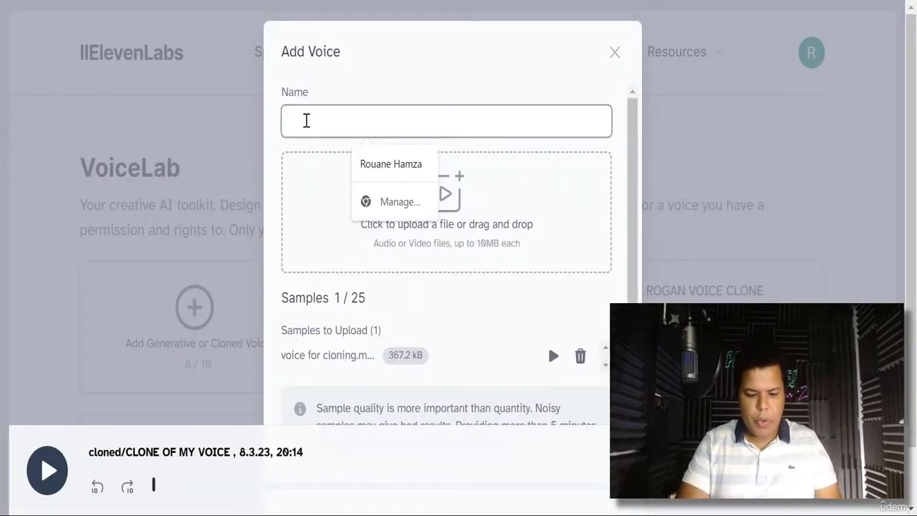
{"action": "type", "text": "voICEOVER 1"}
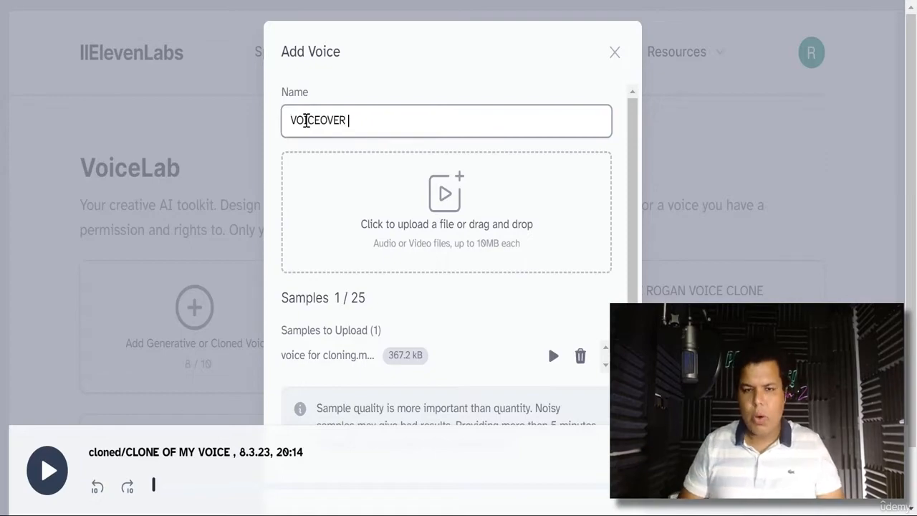
{"action": "scroll", "coordinate": [473, 244], "scroll_direction": "down", "scroll_amount": 5}
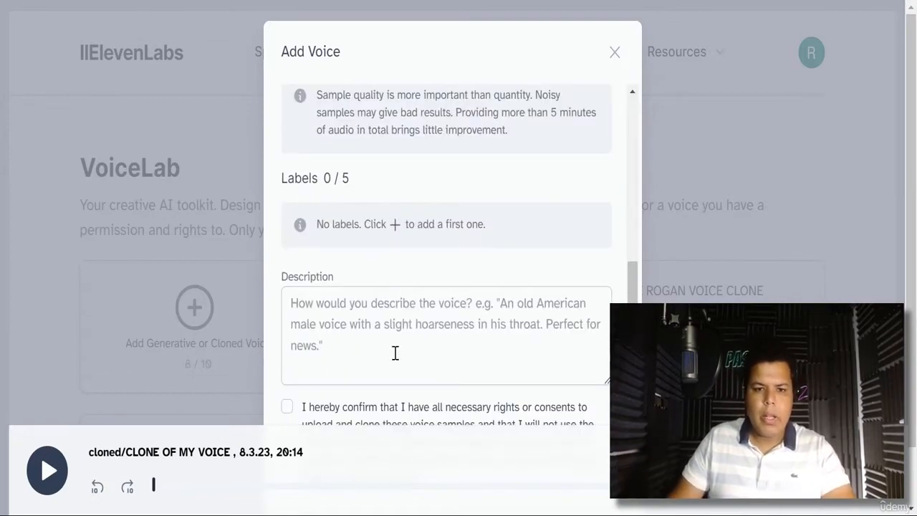
{"action": "left_click", "coordinate": [287, 406]}
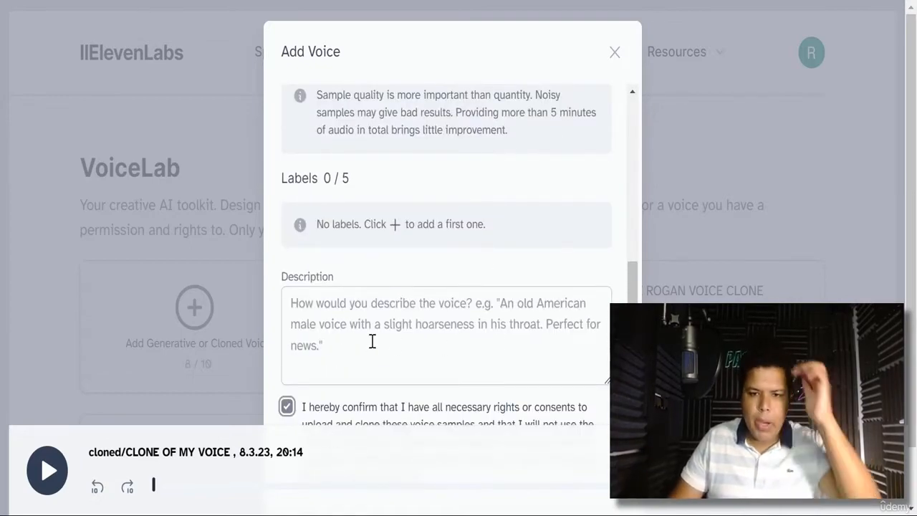
{"action": "scroll", "coordinate": [500, 351], "scroll_direction": "down", "scroll_amount": 1}
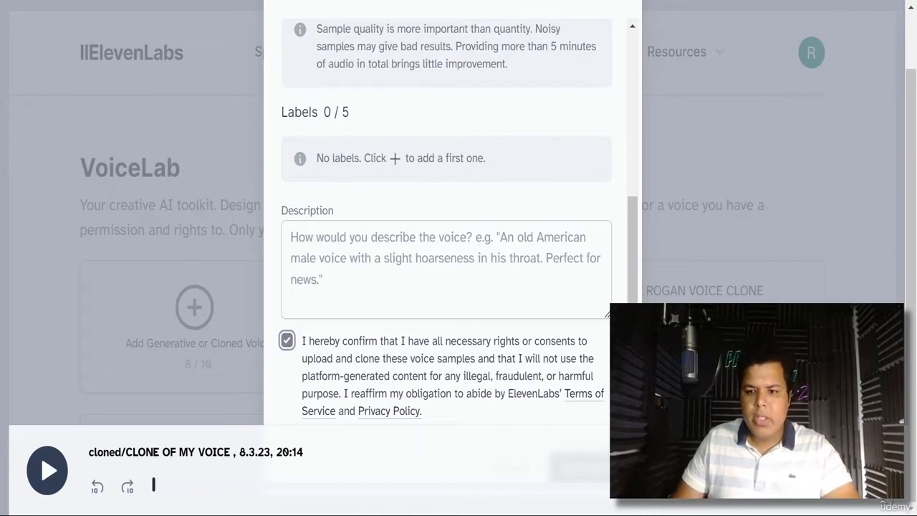
{"action": "left_click", "coordinate": [868, 470]}
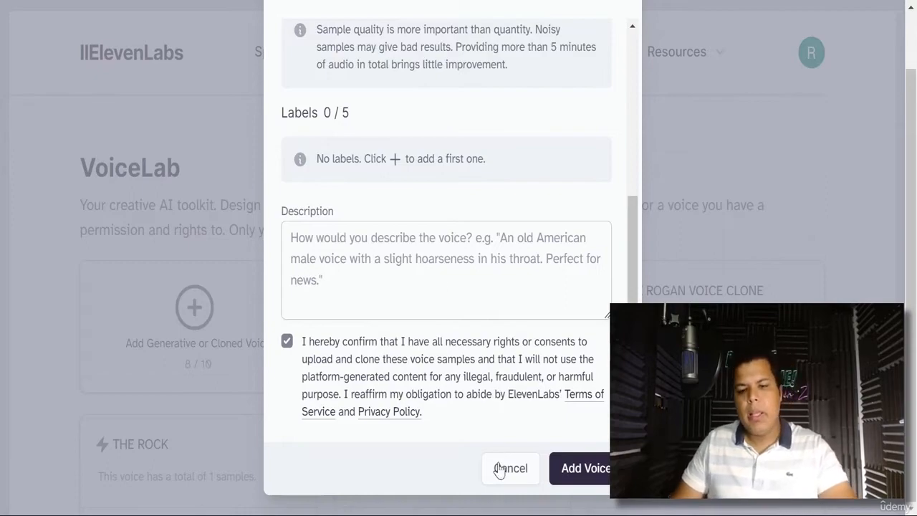
{"action": "left_click", "coordinate": [586, 484]}
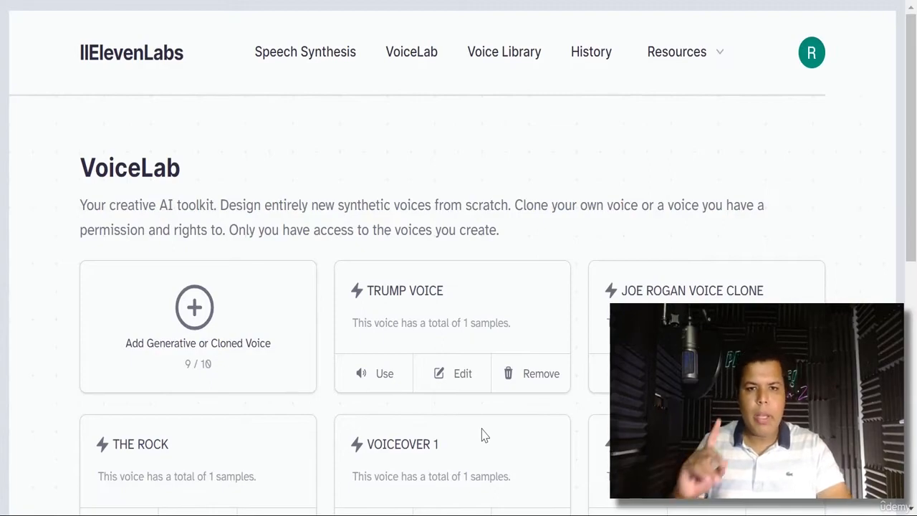
{"action": "scroll", "coordinate": [481, 435], "scroll_direction": "down", "scroll_amount": 1}
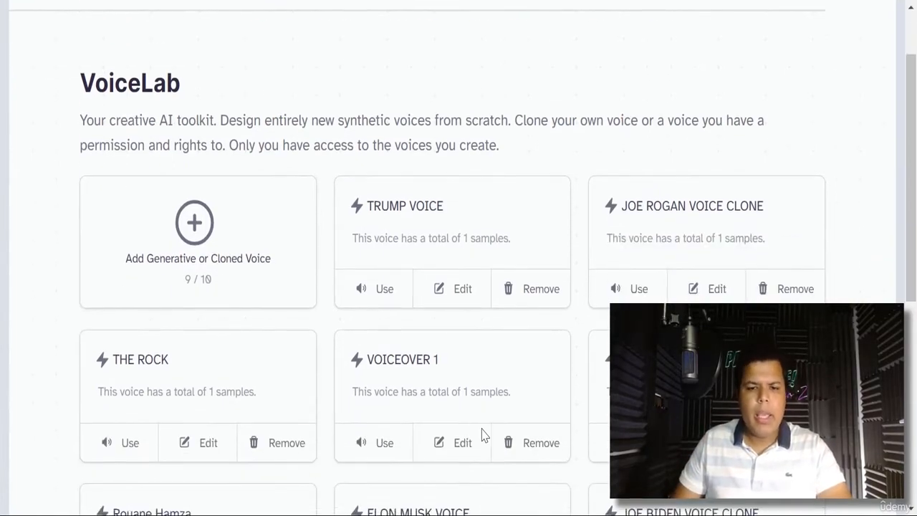
- Replace the VOICEOVER 1 text with a self-introduction as a digital marketer with 5 years' experience
{"action": "left_click", "coordinate": [379, 450]}
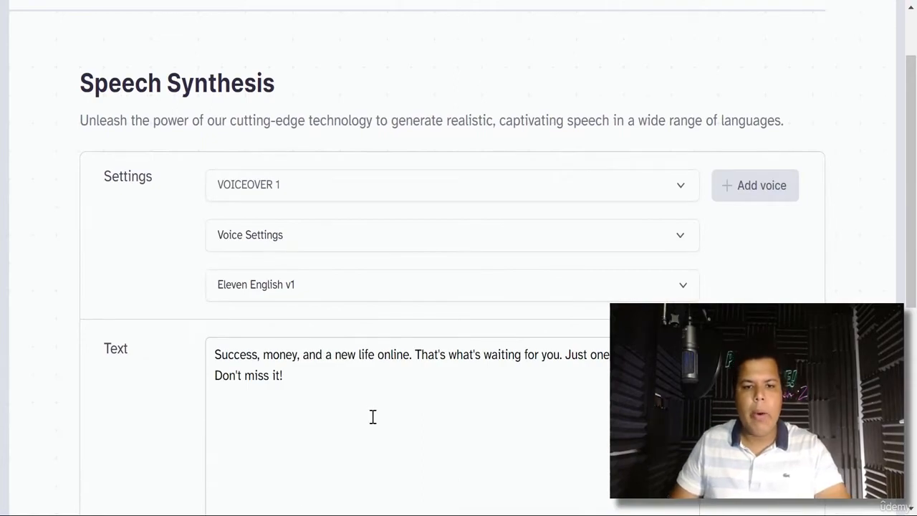
{"action": "left_click", "coordinate": [363, 397]}
{"action": "key", "text": "ctrl+a"}
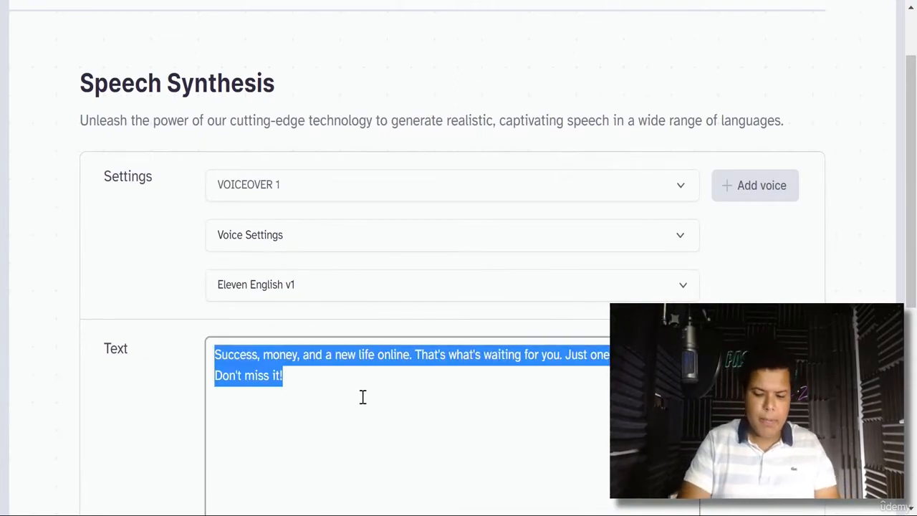
{"action": "type", "text": "sAY"}
{"action": "key", "text": "BackSpace"}
{"action": "key", "text": "BackSpace"}
{"action": "key", "text": "BackSpace"}
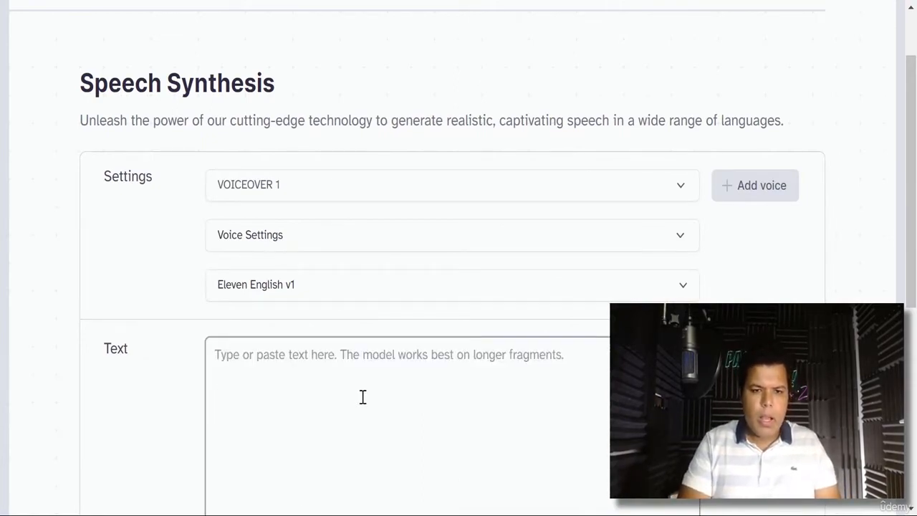
{"action": "type", "text": "I AM"}
{"action": "key", "text": "BackSpace"}
{"action": "key", "text": "BackSpace"}
{"action": "key", "text": "BackSpace"}
{"action": "type", "text": "am "}
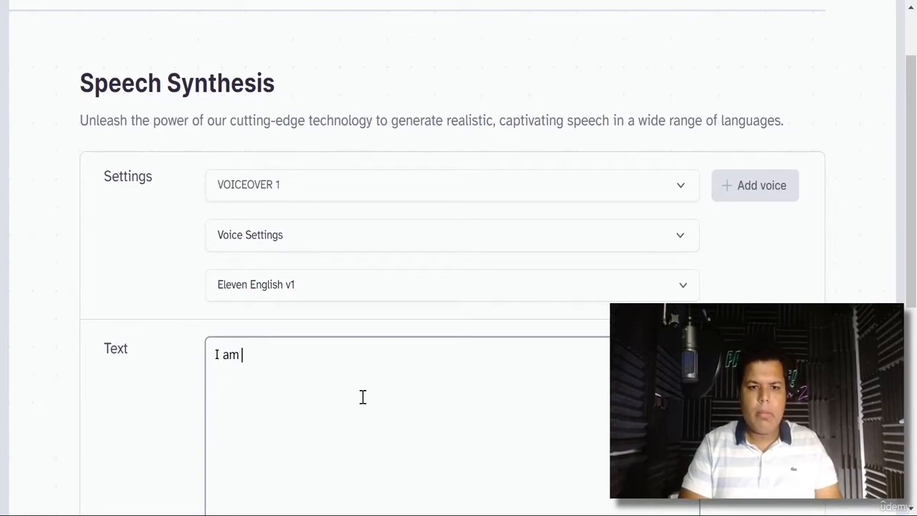
{"action": "type", "text": "rouane Hamza,;"}
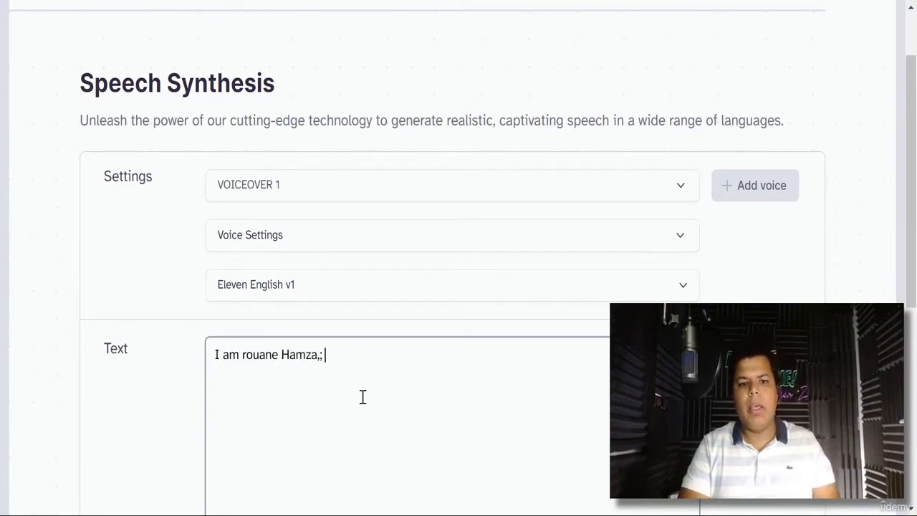
{"action": "key", "text": "BackSpace"}
{"action": "type", "text": "and IK"}
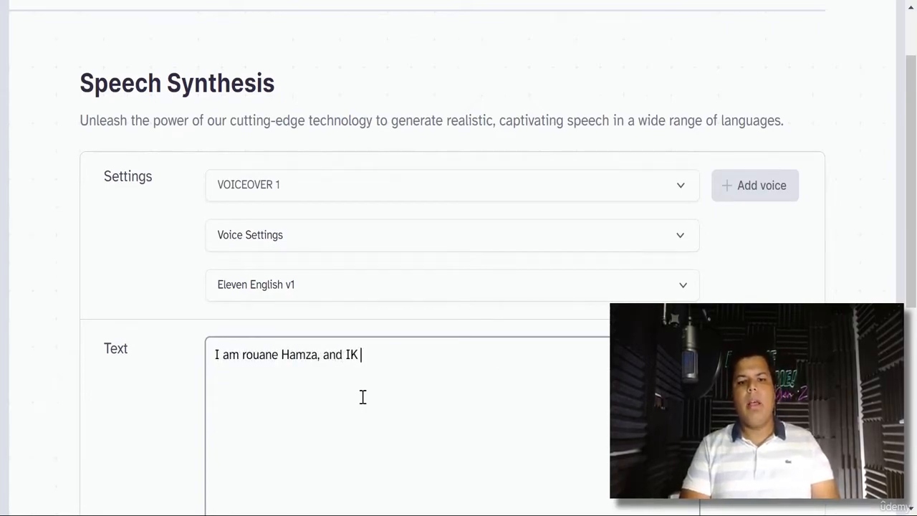
{"action": "key", "text": "BackSpace"}
{"action": "key", "text": "BackSpace"}
{"action": "type", "text": "am an o"}
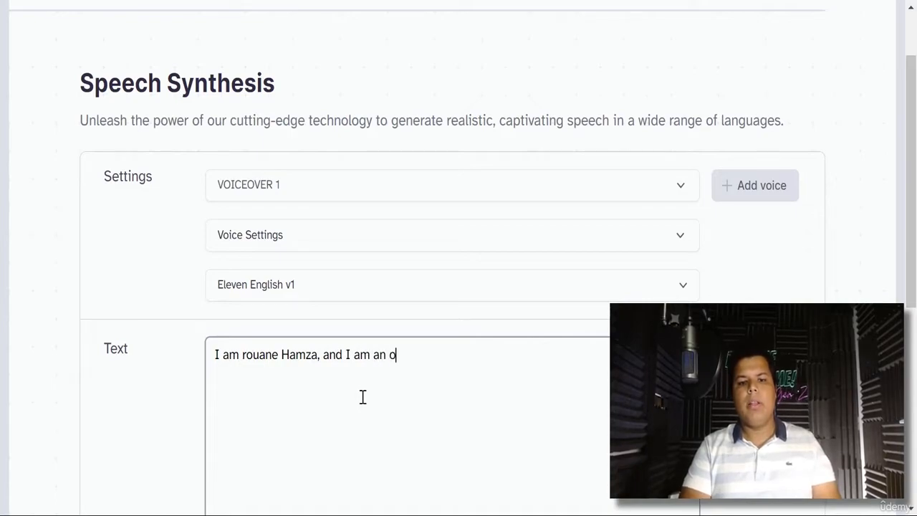
{"action": "type", "text": "nline digit"}
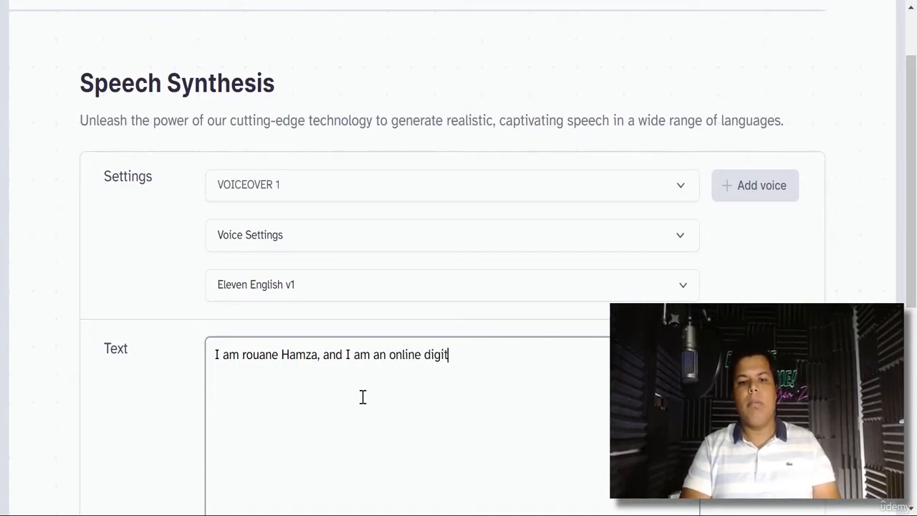
{"action": "type", "text": "al marketer with 5 years"}
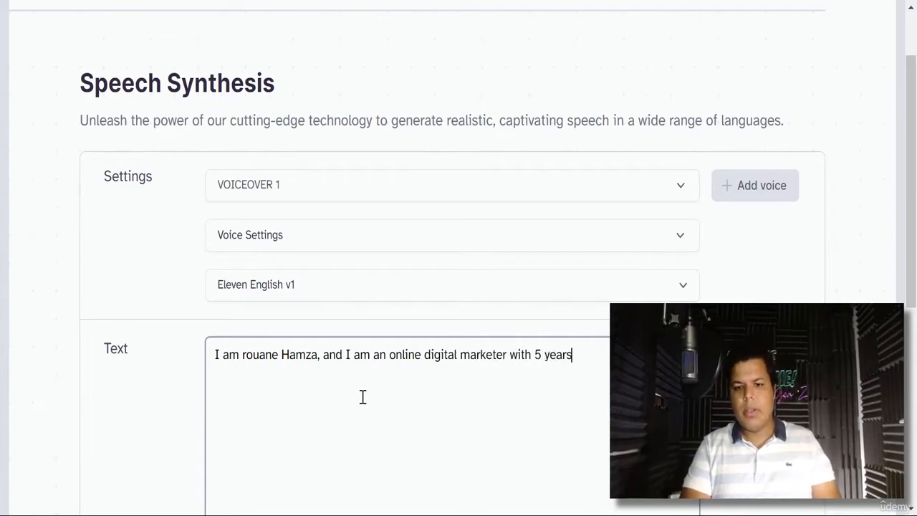
{"action": "type", "text": " of expe "}
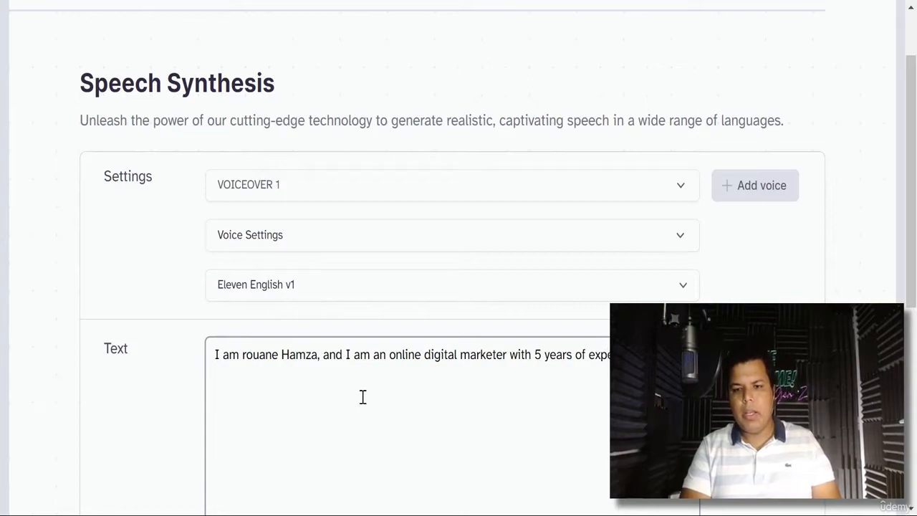
{"action": "type", "text": "digital market"}
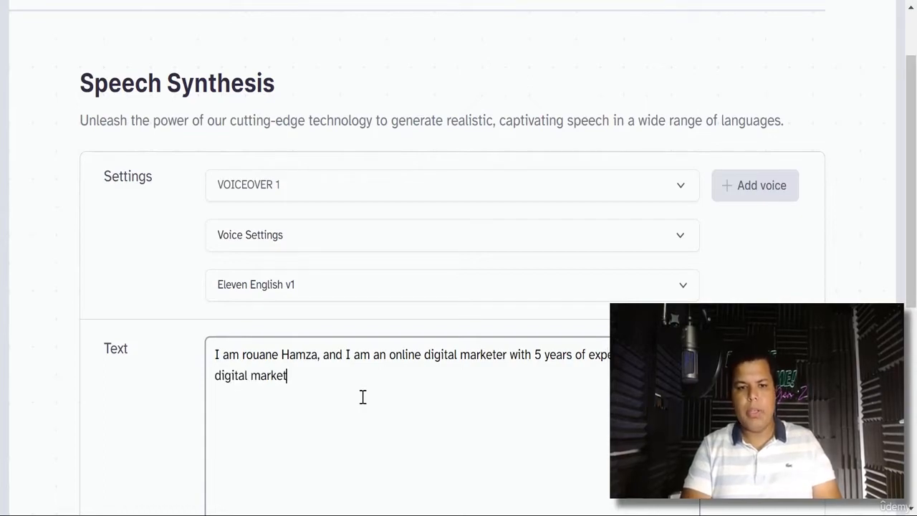
{"action": "type", "text": "ing."}
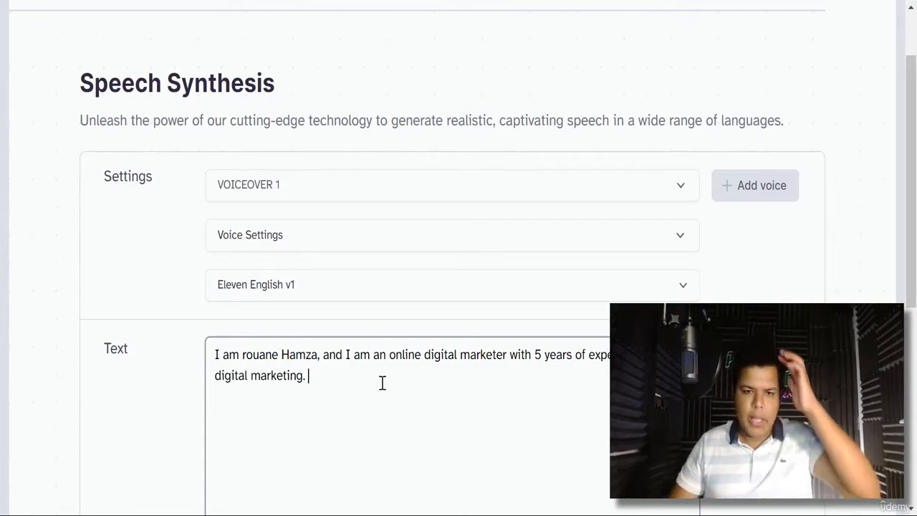
- Generate the speech and download it as an mp3
{"action": "scroll", "coordinate": [385, 377], "scroll_direction": "down", "scroll_amount": 2}
{"action": "scroll", "coordinate": [505, 394], "scroll_direction": "down", "scroll_amount": 2}
{"action": "left_click", "coordinate": [506, 378]}
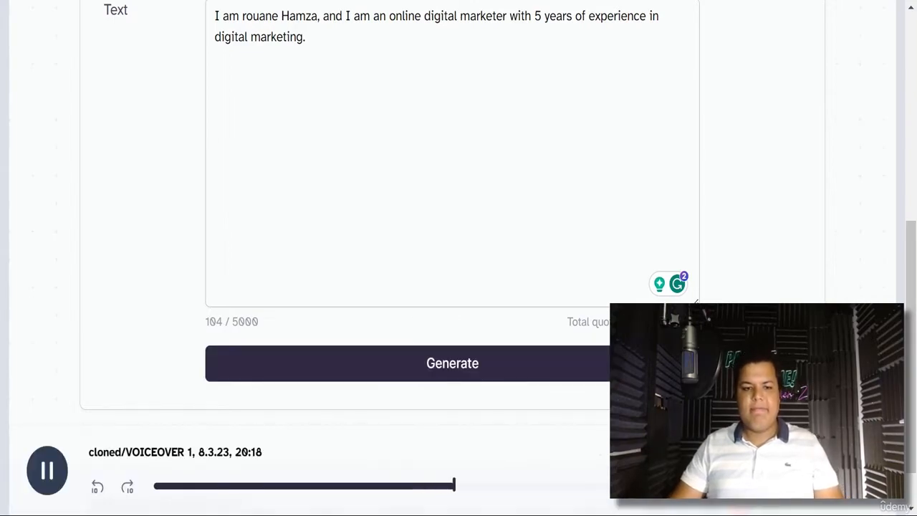
{"action": "left_click", "coordinate": [839, 490]}
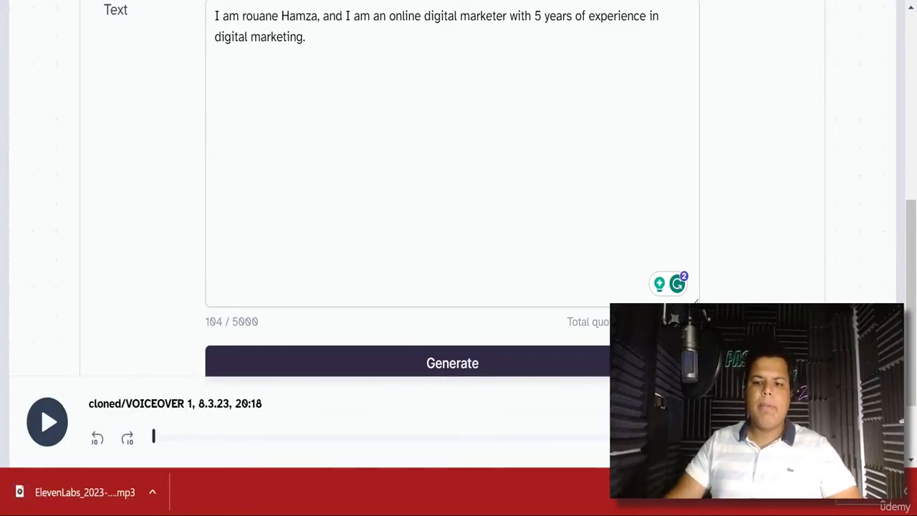
{"action": "scroll", "coordinate": [563, 124], "scroll_direction": "up", "scroll_amount": 7}
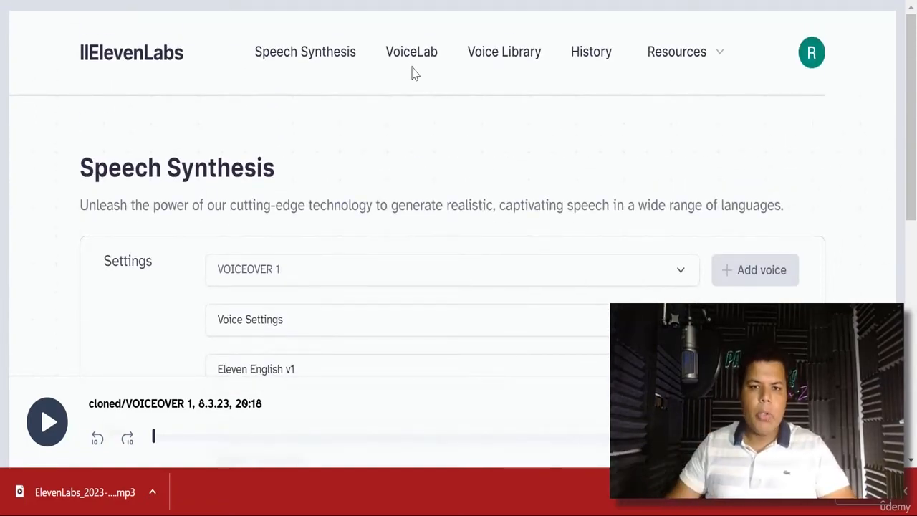
{"action": "left_click", "coordinate": [417, 55]}
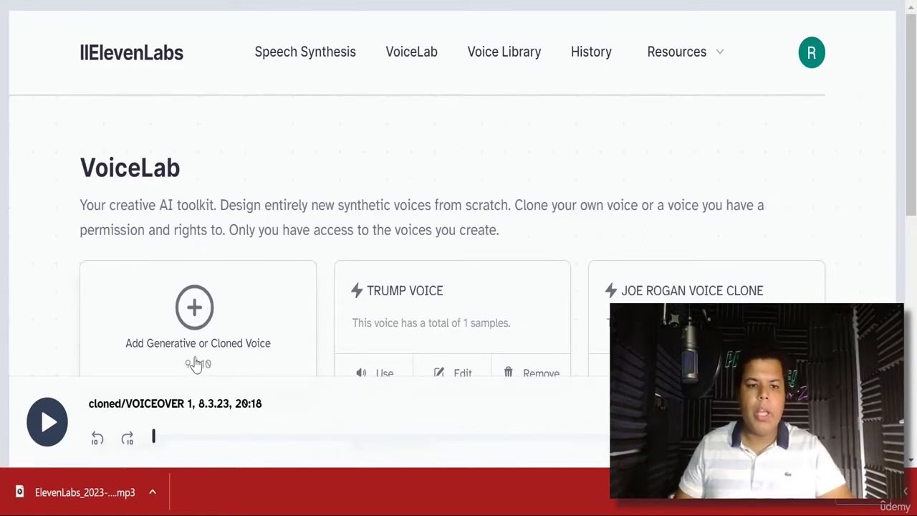
{"action": "left_click", "coordinate": [310, 58]}
{"action": "scroll", "coordinate": [398, 208], "scroll_direction": "down", "scroll_amount": 7}
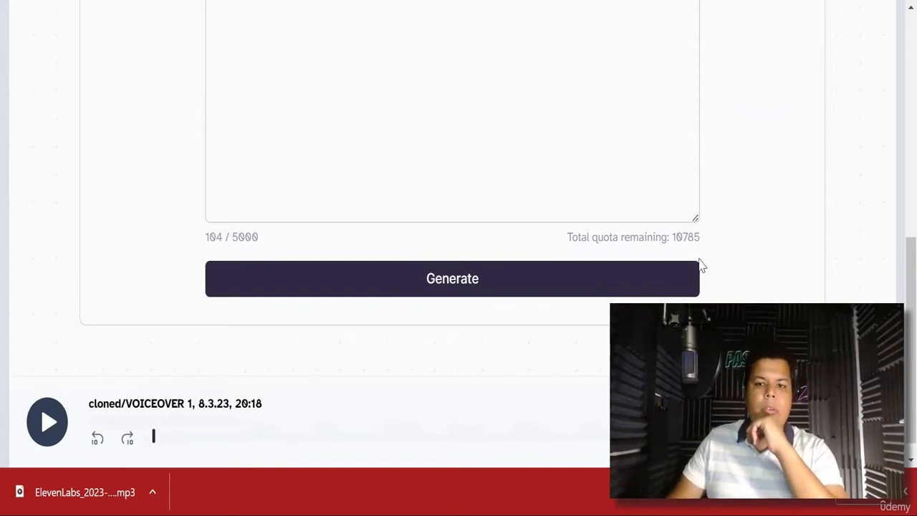
{"action": "scroll", "coordinate": [806, 201], "scroll_direction": "up", "scroll_amount": 3}
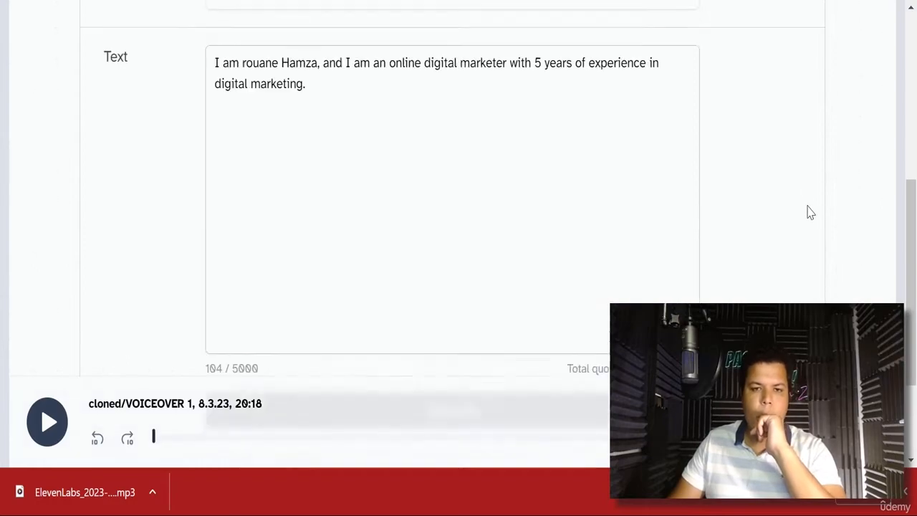
{"action": "scroll", "coordinate": [807, 225], "scroll_direction": "down", "scroll_amount": 2}
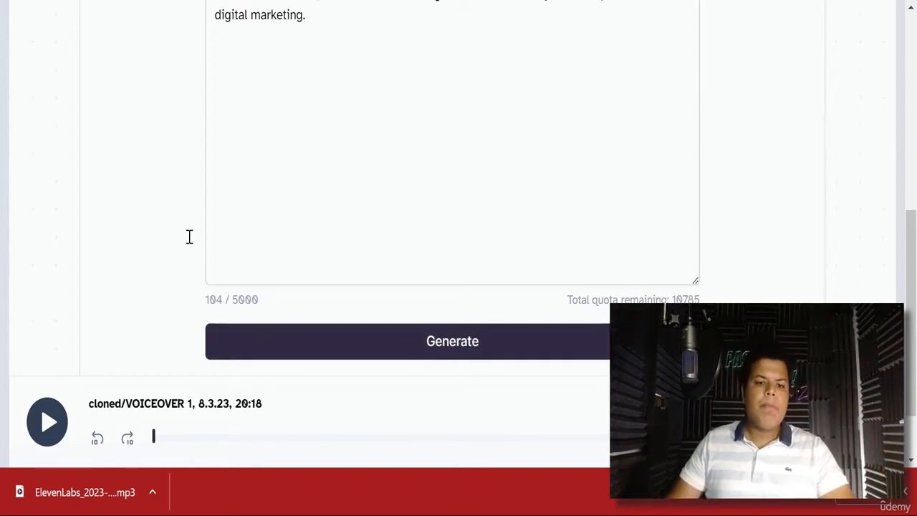
{"action": "scroll", "coordinate": [336, 223], "scroll_direction": "up", "scroll_amount": 1}
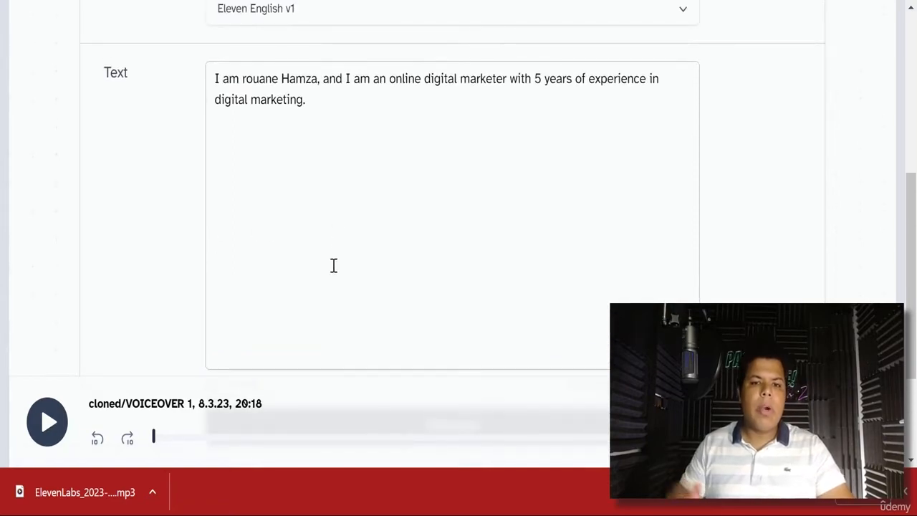
{"action": "scroll", "coordinate": [333, 266], "scroll_direction": "down", "scroll_amount": 2}
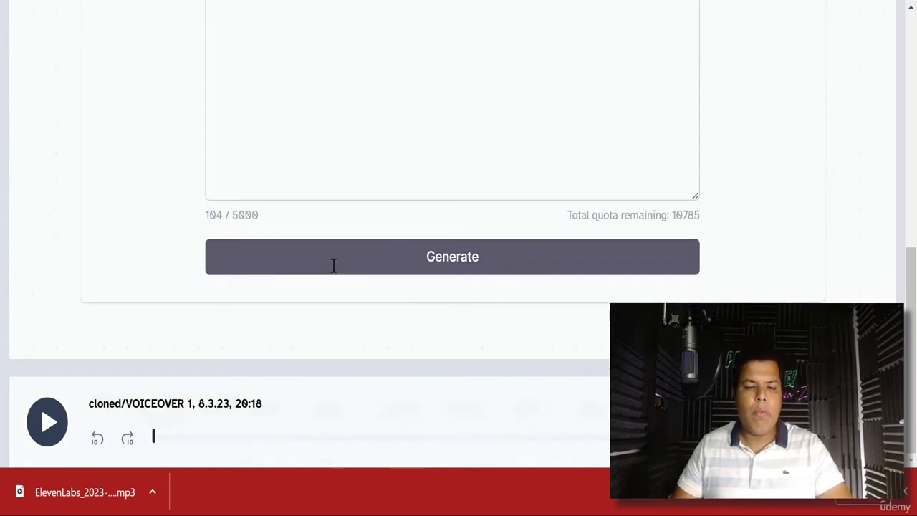
{"action": "scroll", "coordinate": [204, 198], "scroll_direction": "up", "scroll_amount": 1}
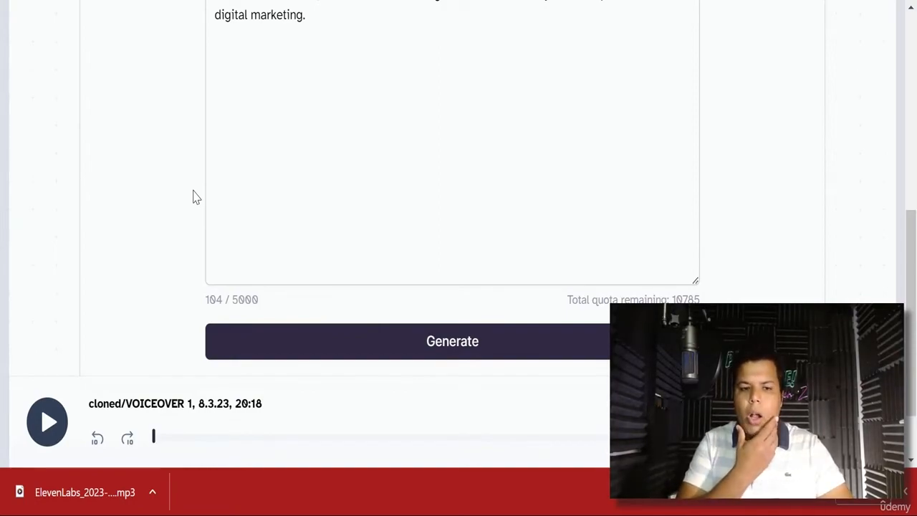
{"action": "scroll", "coordinate": [452, 187], "scroll_direction": "up", "scroll_amount": 2}
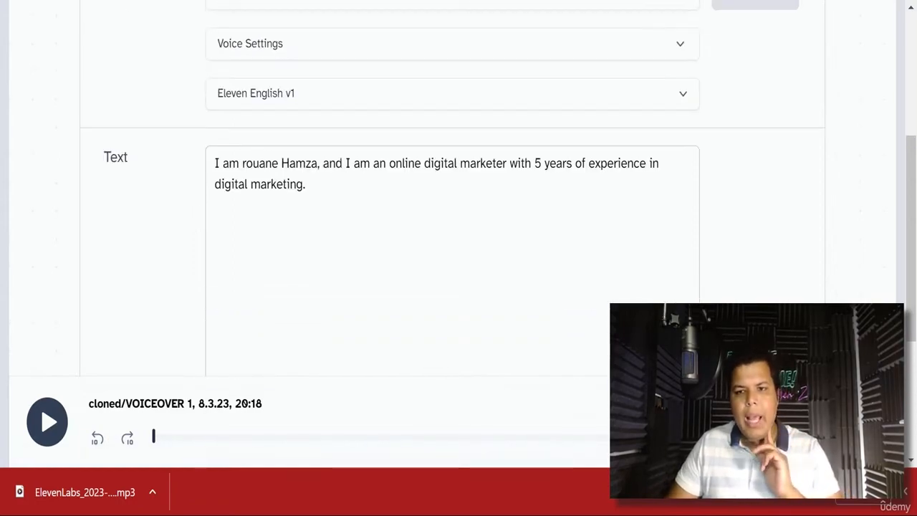
{"action": "scroll", "coordinate": [738, 265], "scroll_direction": "up", "scroll_amount": 3}
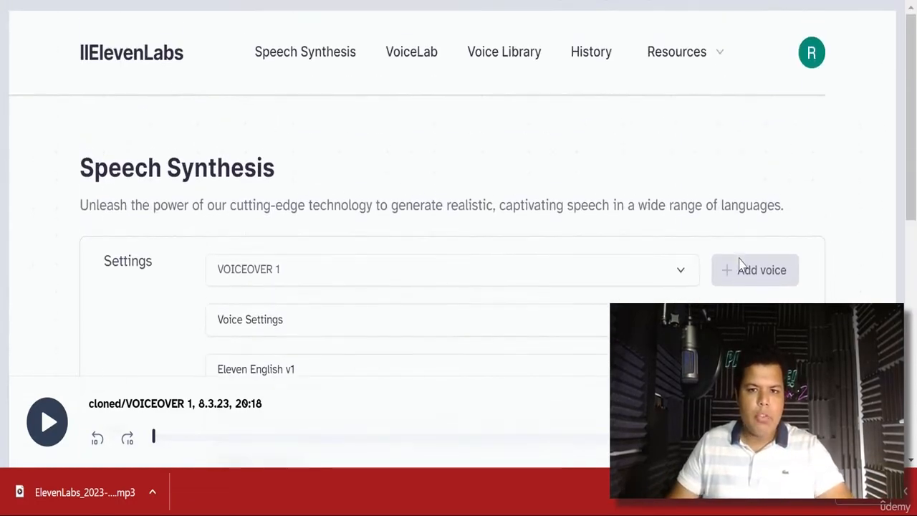
{"action": "left_click", "coordinate": [809, 56]}
{"action": "left_click", "coordinate": [723, 186]}
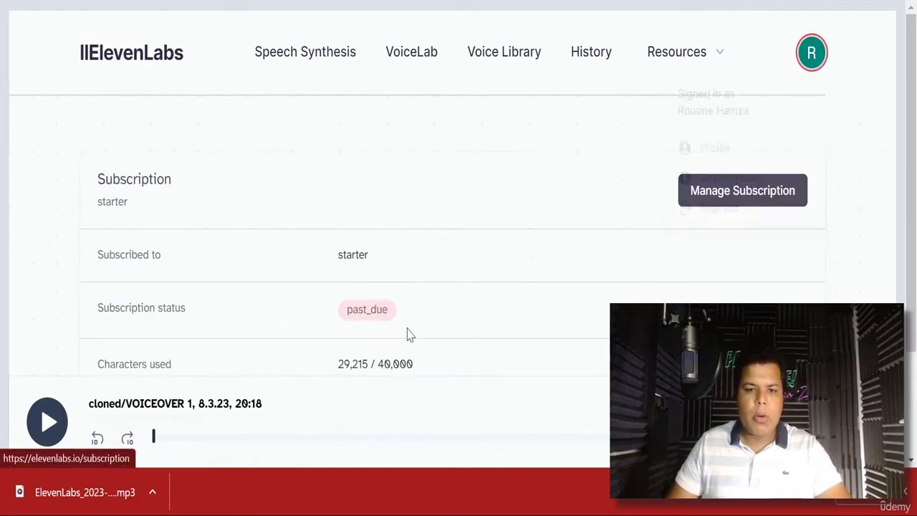
{"action": "scroll", "coordinate": [430, 329], "scroll_direction": "down", "scroll_amount": 2}
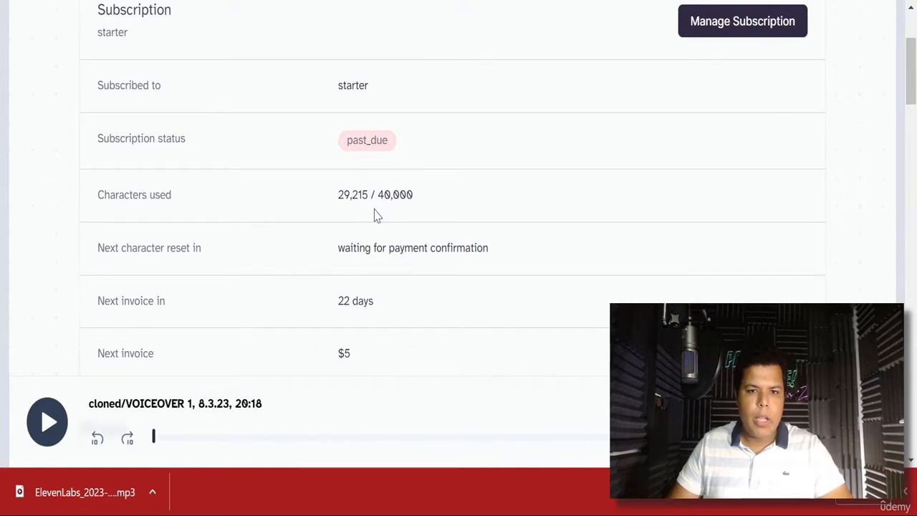
{"action": "scroll", "coordinate": [385, 219], "scroll_direction": "down", "scroll_amount": 3}
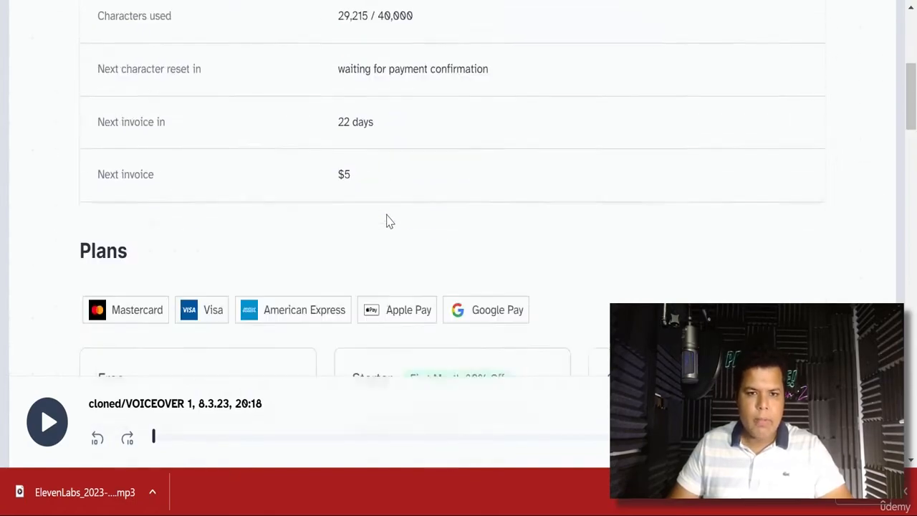
{"action": "scroll", "coordinate": [384, 219], "scroll_direction": "up", "scroll_amount": 2}
{"action": "scroll", "coordinate": [345, 273], "scroll_direction": "down", "scroll_amount": 3}
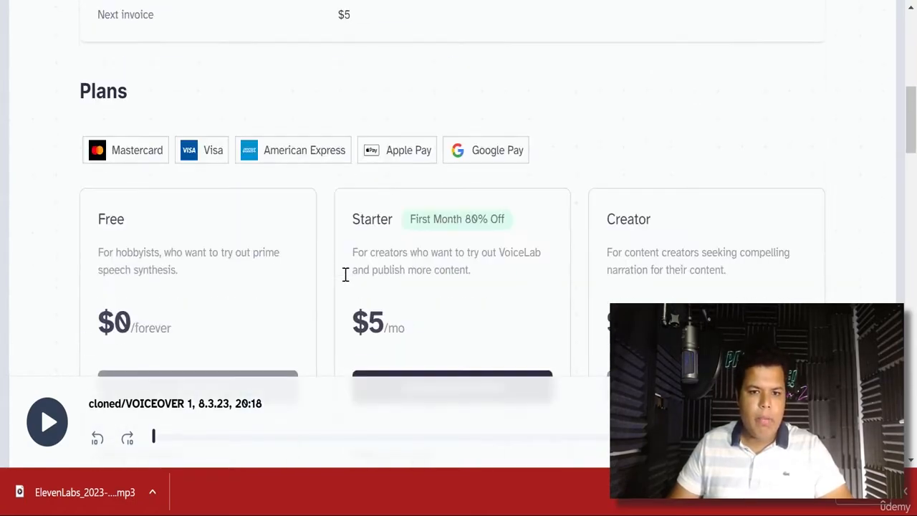
{"action": "scroll", "coordinate": [405, 295], "scroll_direction": "down", "scroll_amount": 3}
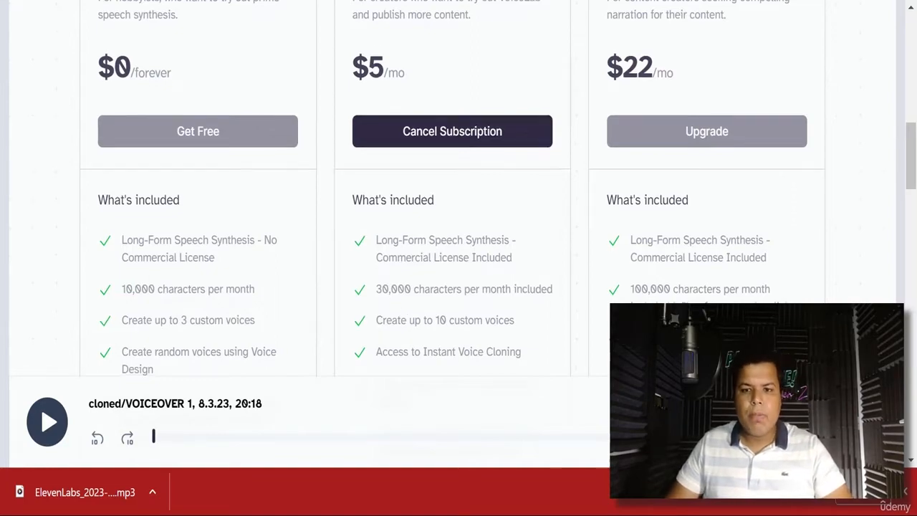
{"action": "scroll", "coordinate": [743, 207], "scroll_direction": "down", "scroll_amount": 2}
{"action": "scroll", "coordinate": [685, 225], "scroll_direction": "up", "scroll_amount": 2}
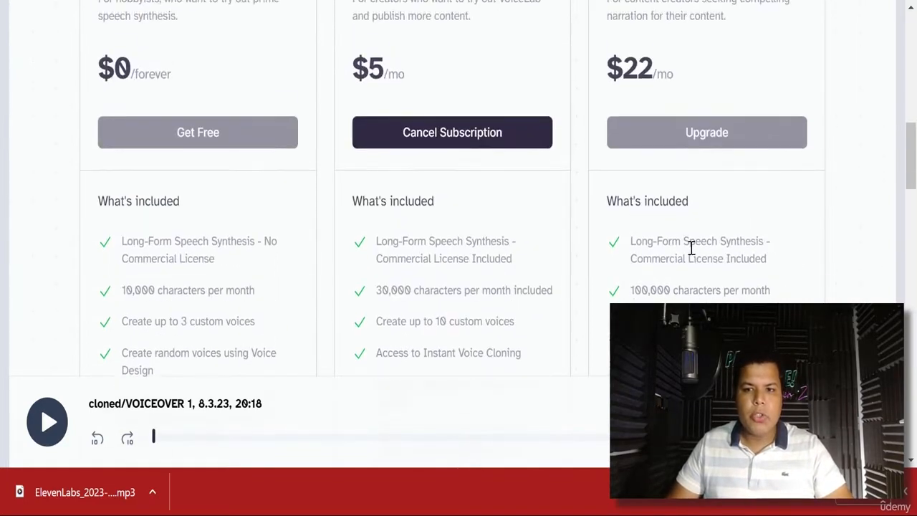
{"action": "scroll", "coordinate": [581, 323], "scroll_direction": "up", "scroll_amount": 7}
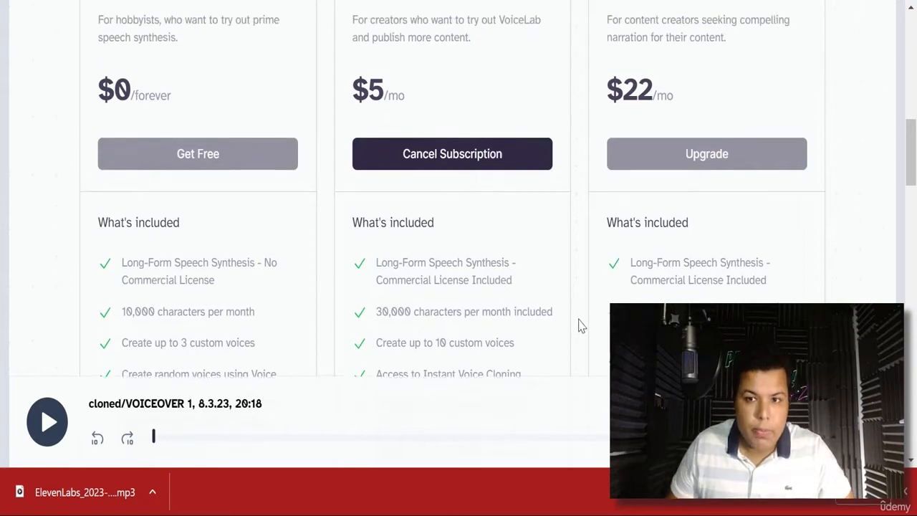
{"action": "scroll", "coordinate": [719, 93], "scroll_direction": "up", "scroll_amount": 3}
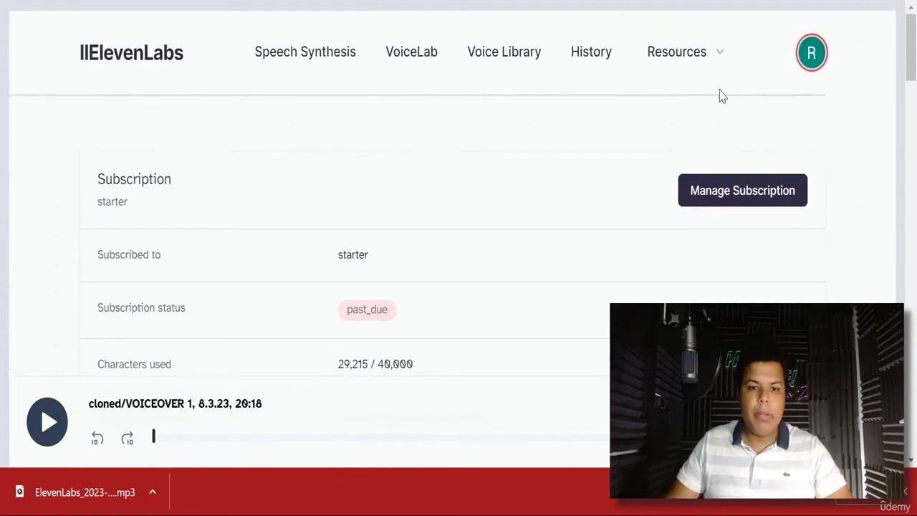
{"action": "scroll", "coordinate": [688, 129], "scroll_direction": "down", "scroll_amount": 4}
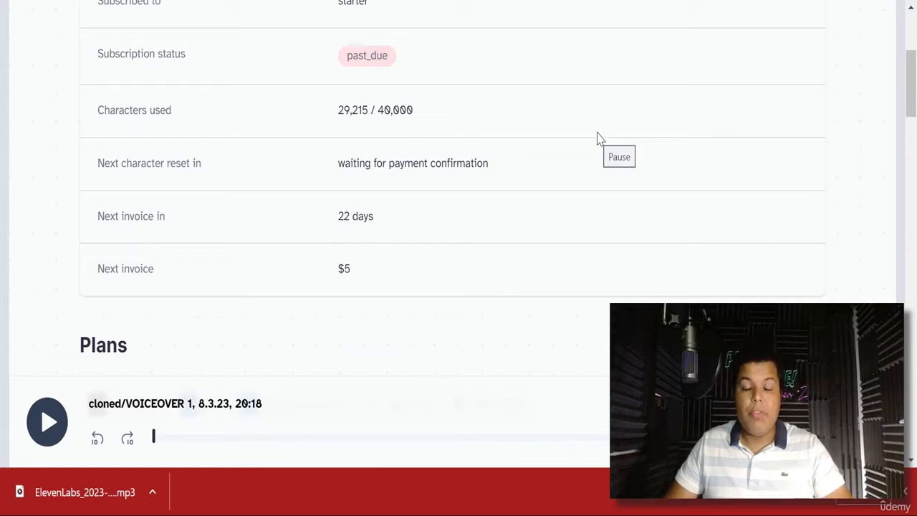
{"action": "scroll", "coordinate": [860, 227], "scroll_direction": "down", "scroll_amount": 8}
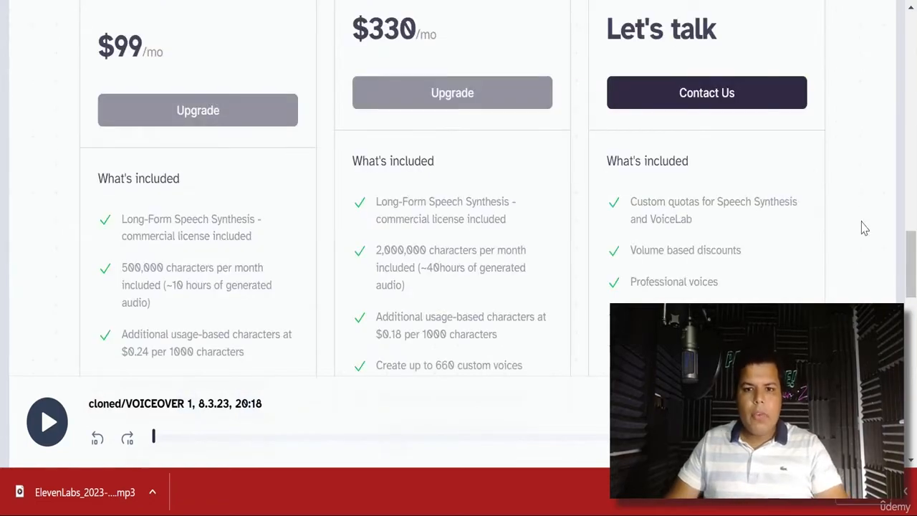
{"action": "scroll", "coordinate": [171, 238], "scroll_direction": "up", "scroll_amount": 2}
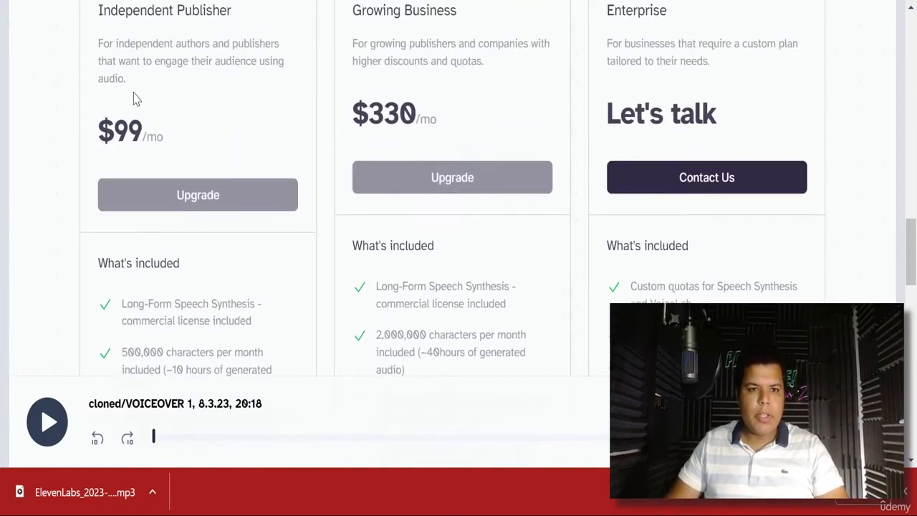
{"action": "scroll", "coordinate": [169, 136], "scroll_direction": "up", "scroll_amount": 1}
{"action": "scroll", "coordinate": [470, 176], "scroll_direction": "down", "scroll_amount": 1}
{"action": "scroll", "coordinate": [682, 44], "scroll_direction": "down", "scroll_amount": 1}
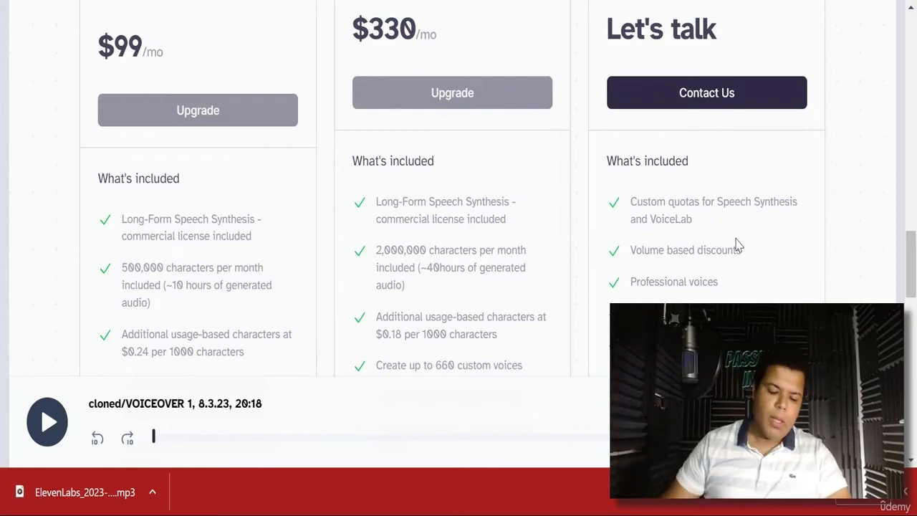
- Open YouTube in a new tab and search 'vadeem zeeland reality transurfing'
{"action": "key", "text": "ctrl+t"}
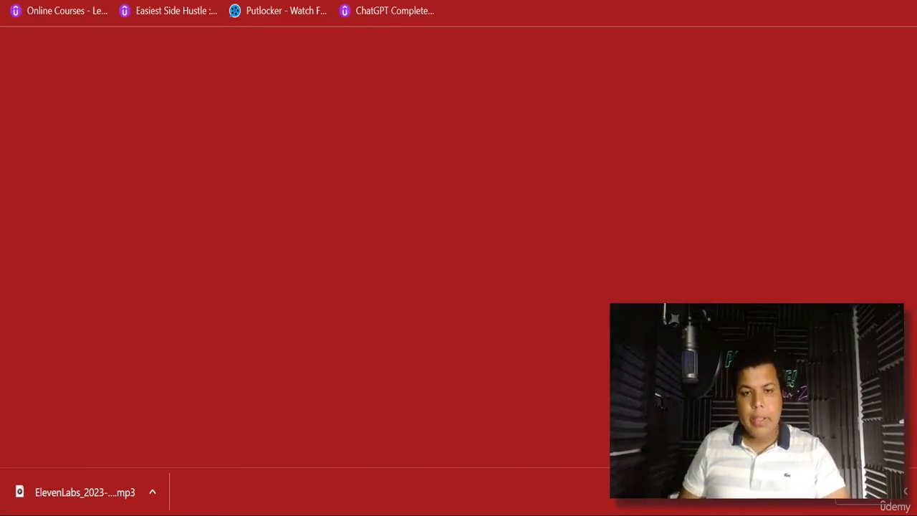
{"action": "type", "text": "y"}
{"action": "key", "text": "Return"}
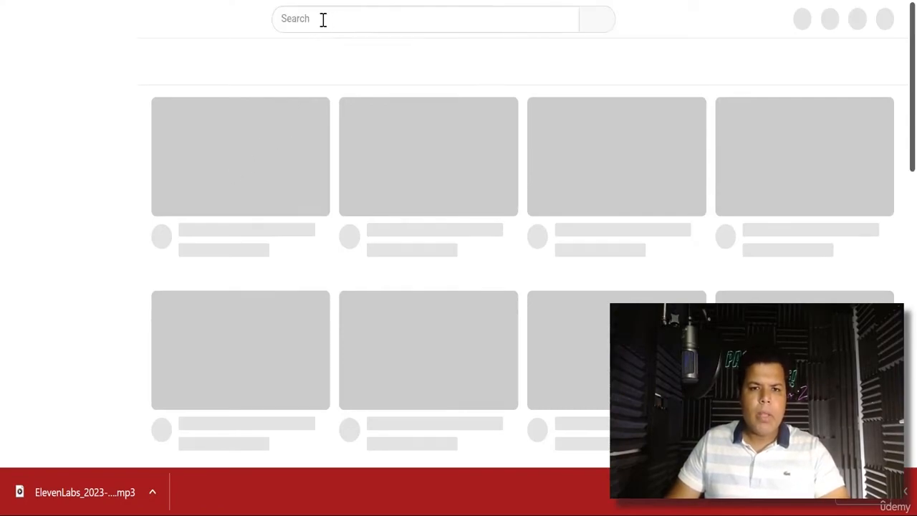
{"action": "left_click", "coordinate": [323, 19]}
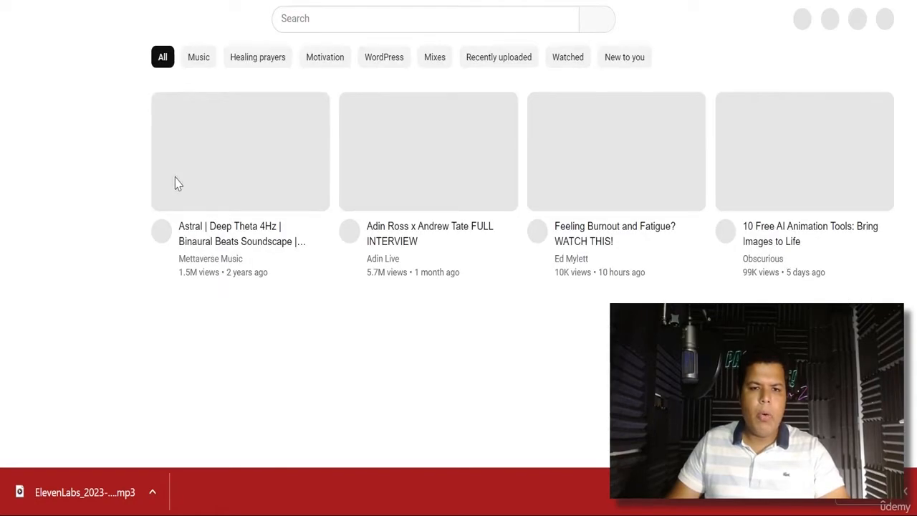
{"action": "left_click", "coordinate": [328, 14]}
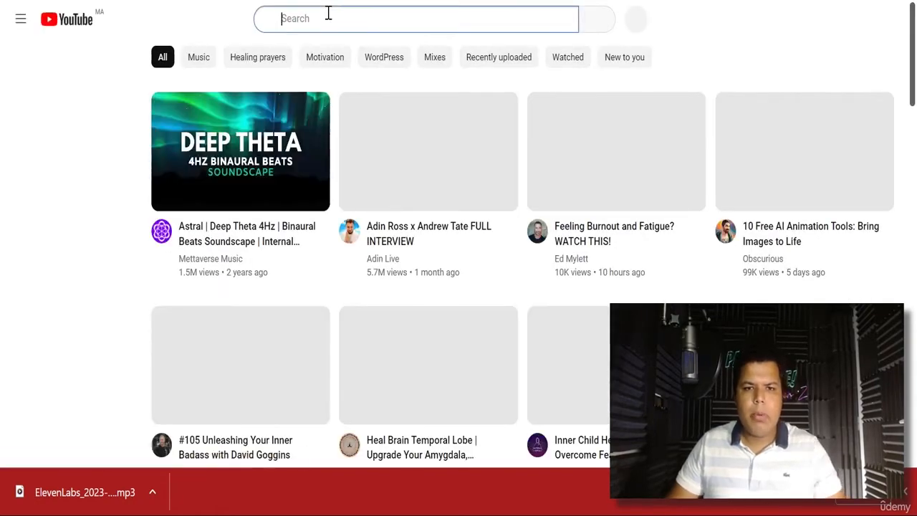
{"action": "type", "text": "v"}
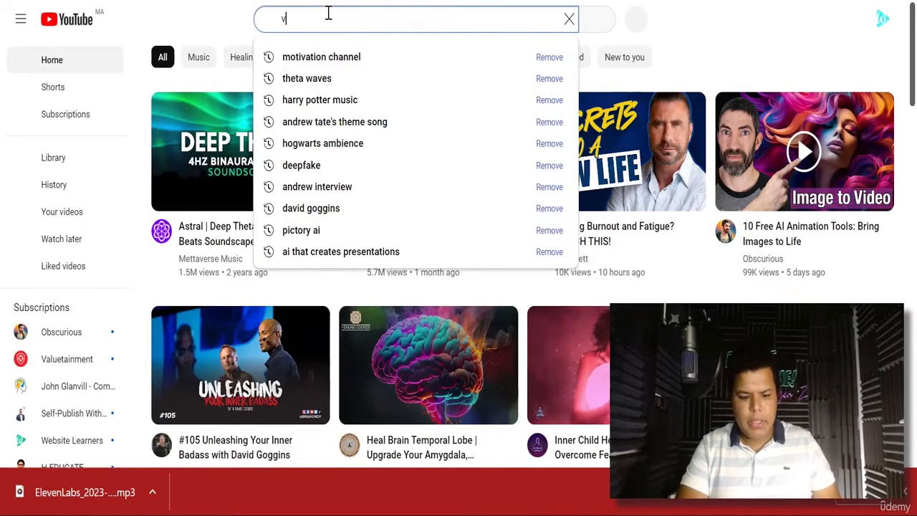
{"action": "type", "text": "adee"}
{"action": "key", "text": "Down"}
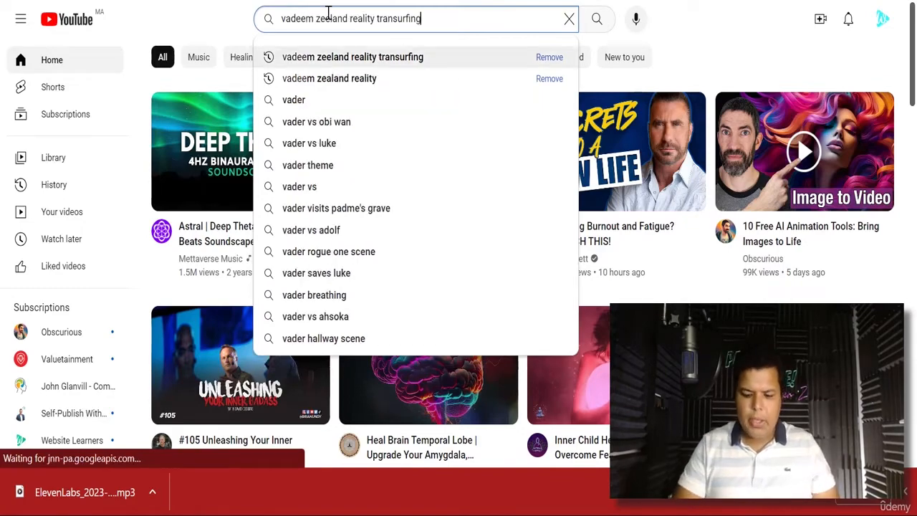
{"action": "key", "text": "Return"}
{"action": "scroll", "coordinate": [675, 17], "scroll_direction": "down", "scroll_amount": 1}
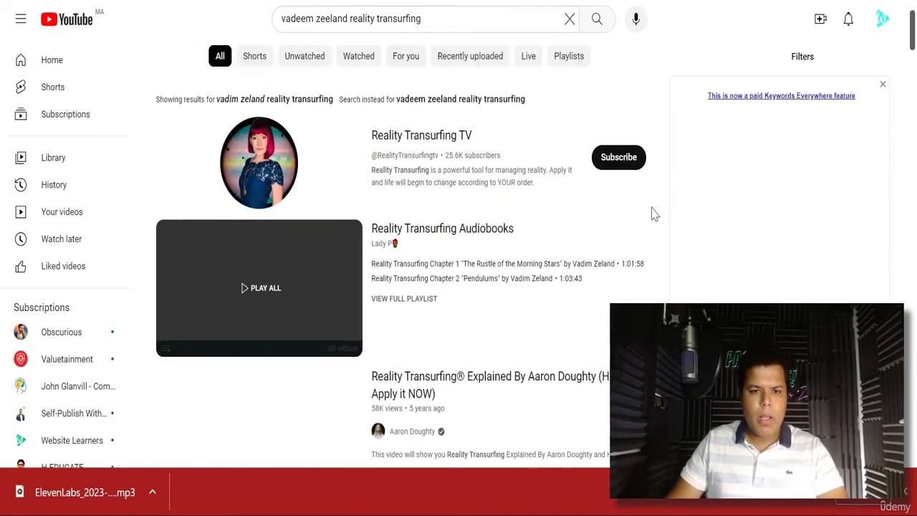
{"action": "scroll", "coordinate": [770, 233], "scroll_direction": "down", "scroll_amount": 5}
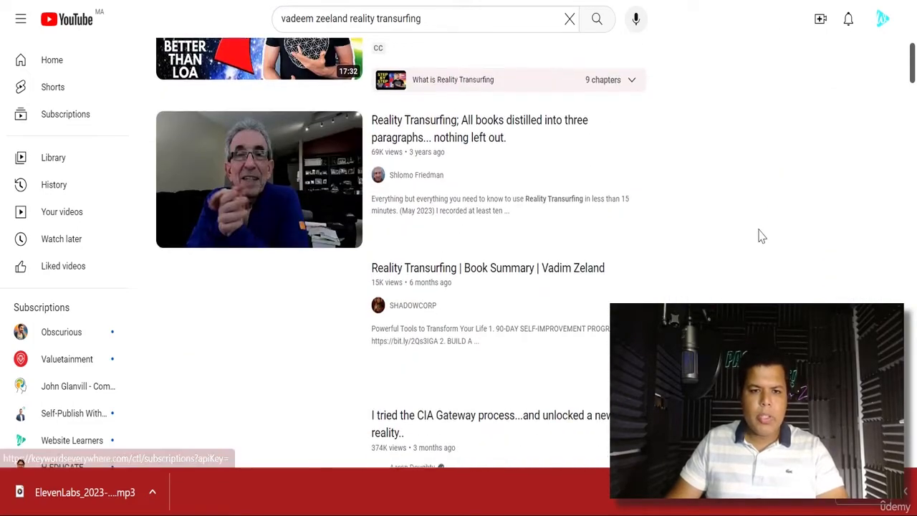
{"action": "scroll", "coordinate": [760, 236], "scroll_direction": "down", "scroll_amount": 1}
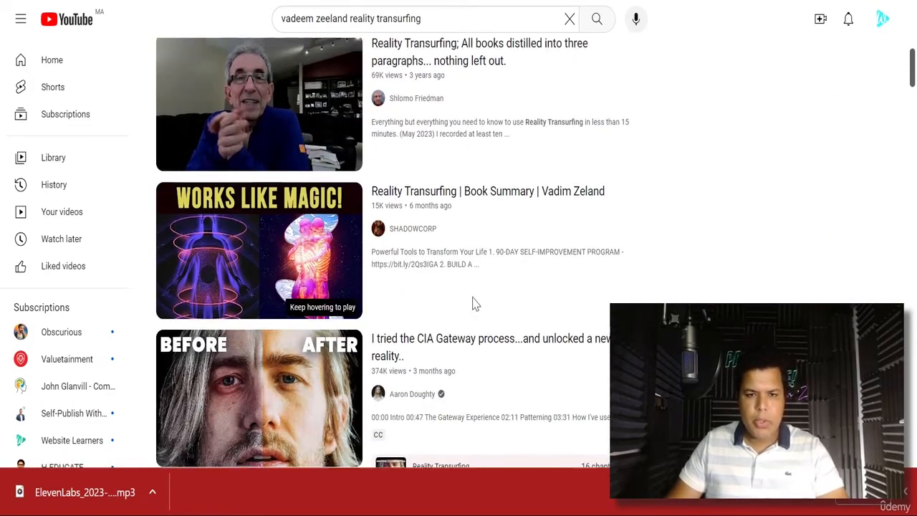
{"action": "scroll", "coordinate": [473, 303], "scroll_direction": "up", "scroll_amount": 5}
- Extend the search with 'audiobook' and browse the Reality Transurfing audiobook results
{"action": "left_click", "coordinate": [440, 20]}
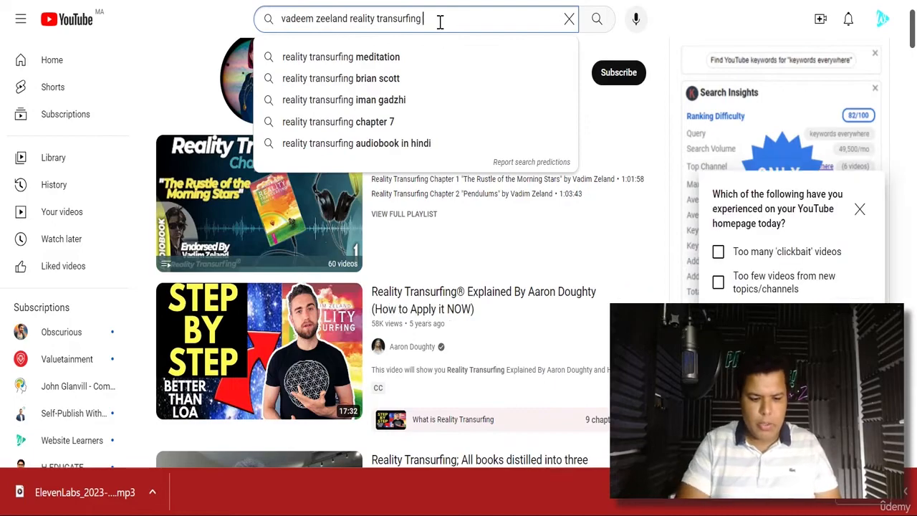
{"action": "type", "text": "audiobo"}
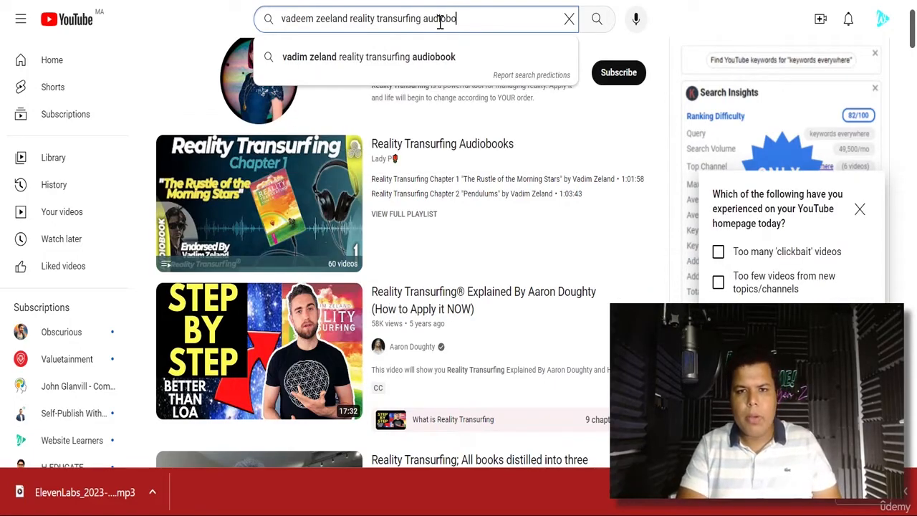
{"action": "type", "text": "ok"}
{"action": "key", "text": "Return"}
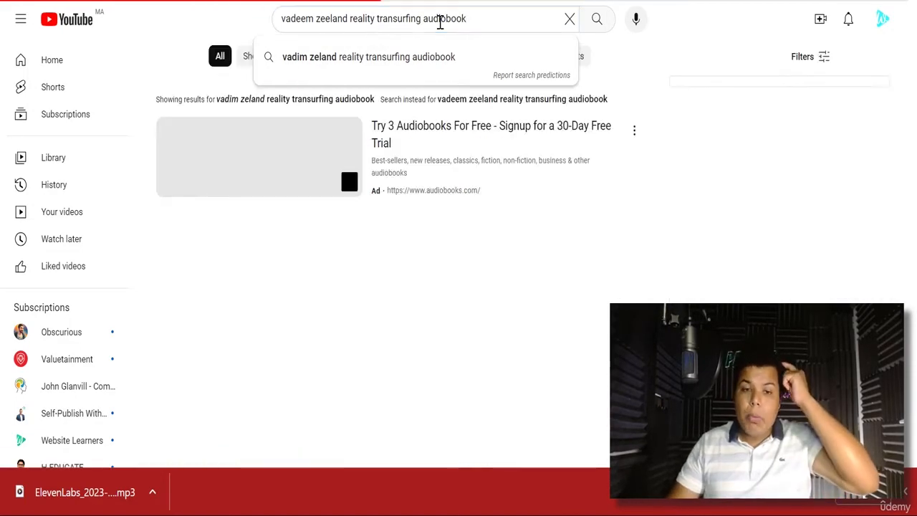
{"action": "scroll", "coordinate": [483, 370], "scroll_direction": "down", "scroll_amount": 3}
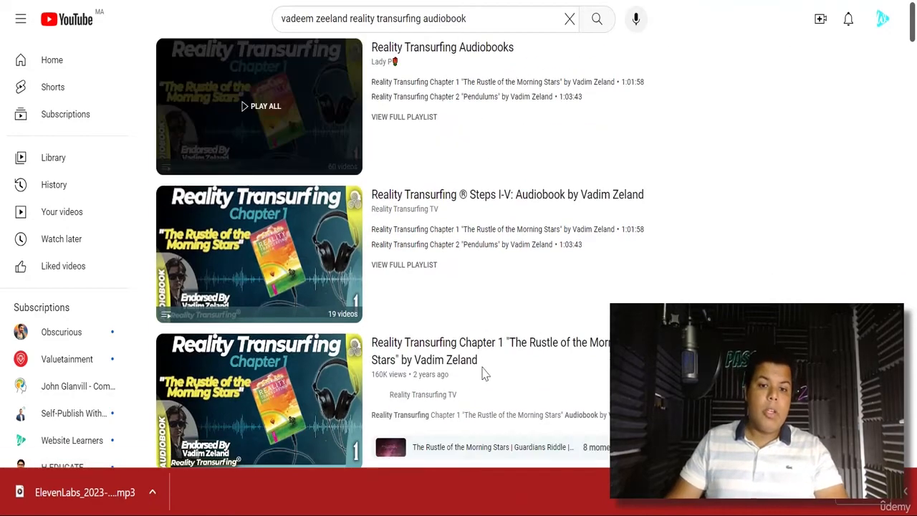
{"action": "scroll", "coordinate": [297, 312], "scroll_direction": "down", "scroll_amount": 2}
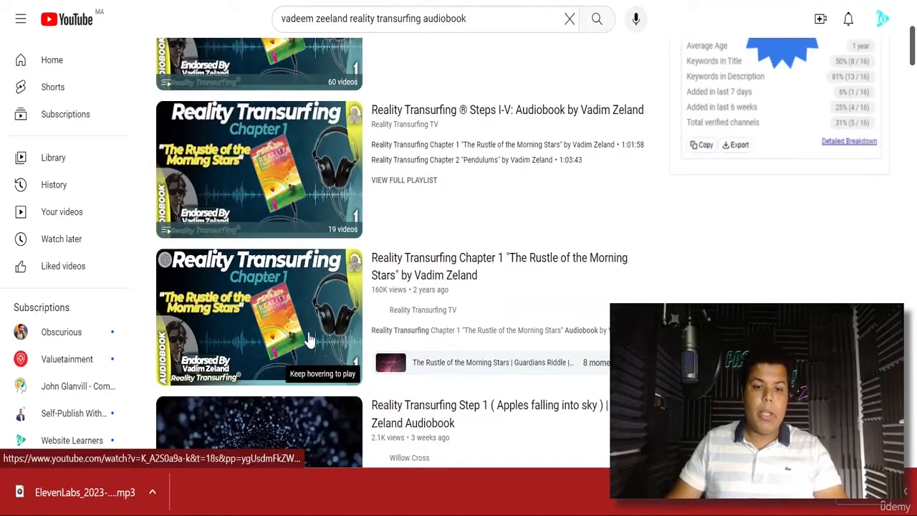
{"action": "scroll", "coordinate": [310, 337], "scroll_direction": "down", "scroll_amount": 2}
{"action": "scroll", "coordinate": [358, 335], "scroll_direction": "down", "scroll_amount": 1}
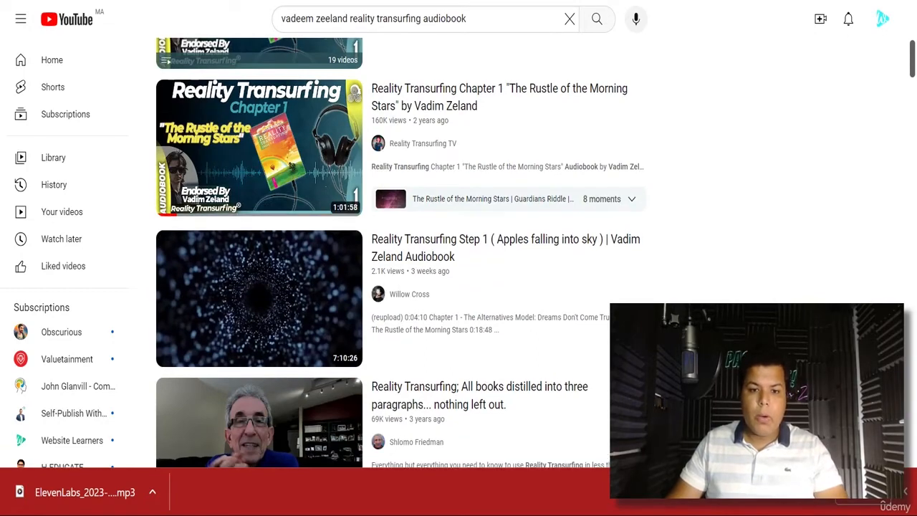
- Play the Reality Transurfing Step 1 audiobook video with sound on, then pause it
{"action": "left_click", "coordinate": [159, 423]}
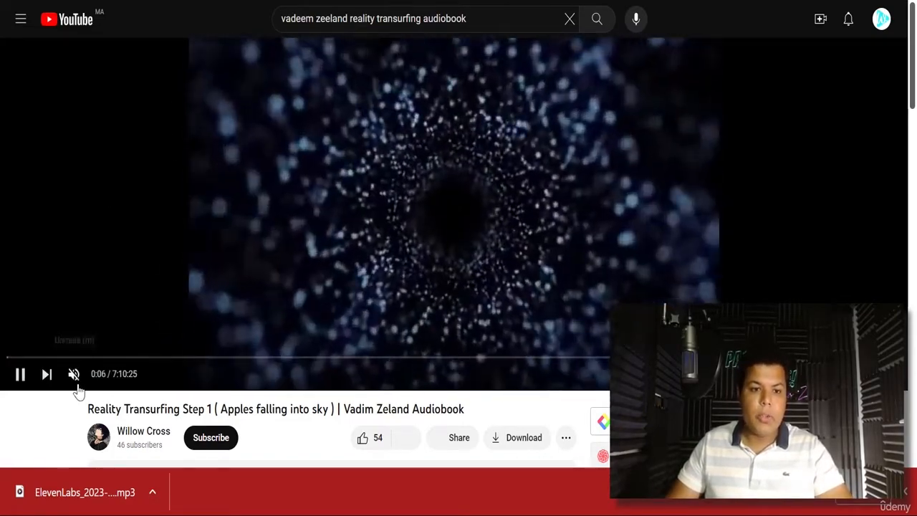
{"action": "left_click", "coordinate": [76, 379]}
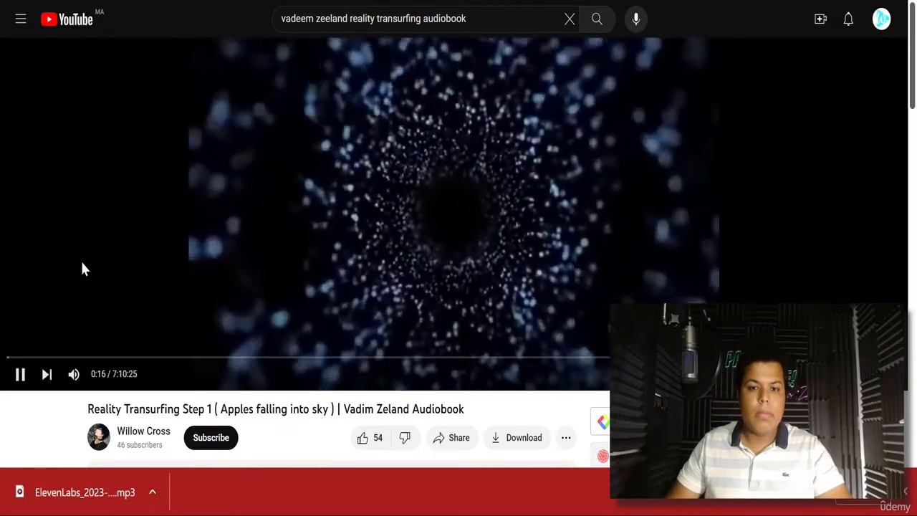
{"action": "left_click", "coordinate": [328, 317]}
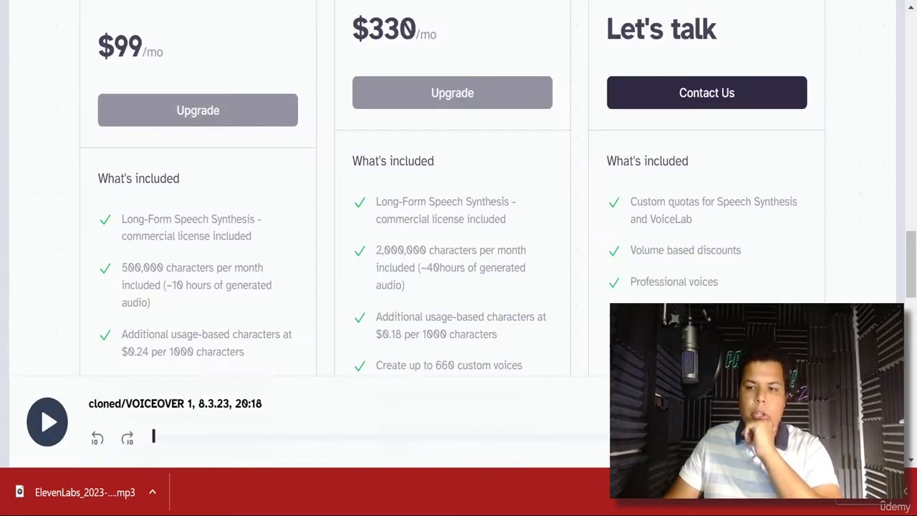
{"action": "scroll", "coordinate": [458, 215], "scroll_direction": "up", "scroll_amount": 10}
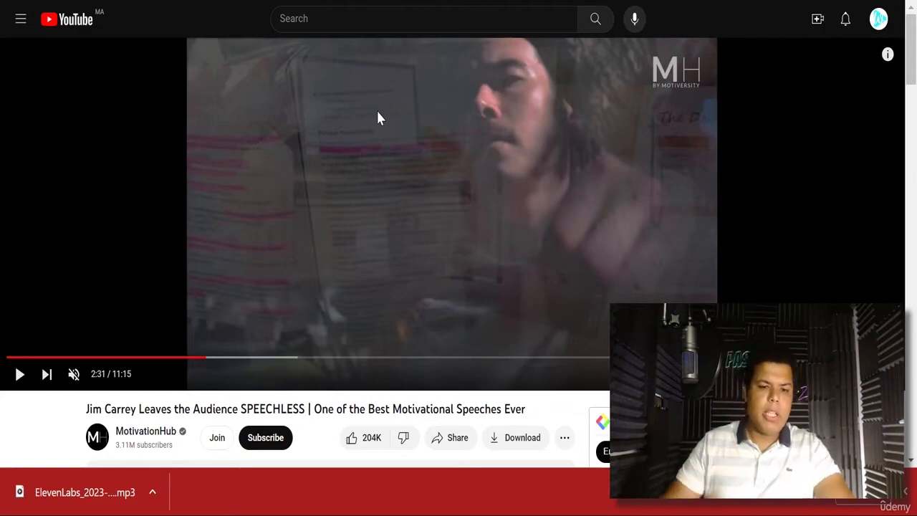
- Search YouTube for 'denzel washington speech' and open the Motivational Speech 2023 video
{"action": "left_click", "coordinate": [368, 14]}
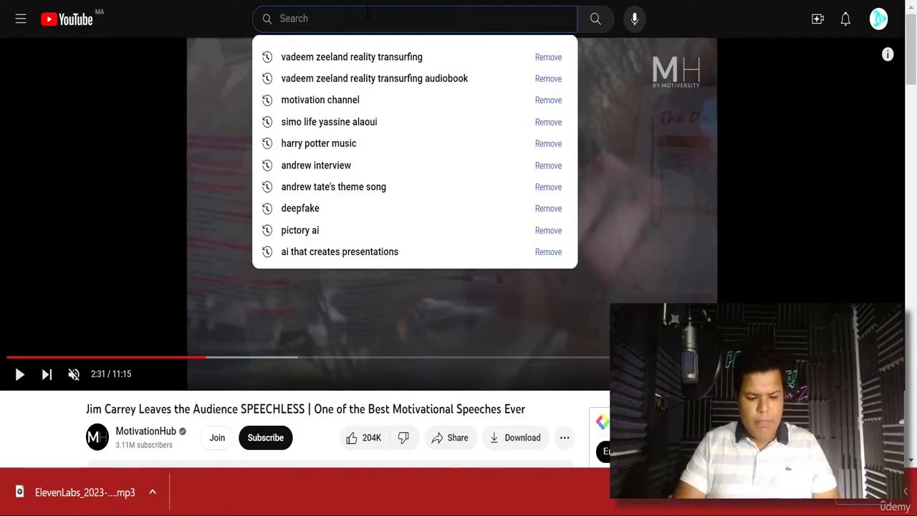
{"action": "type", "text": "denzel wa"}
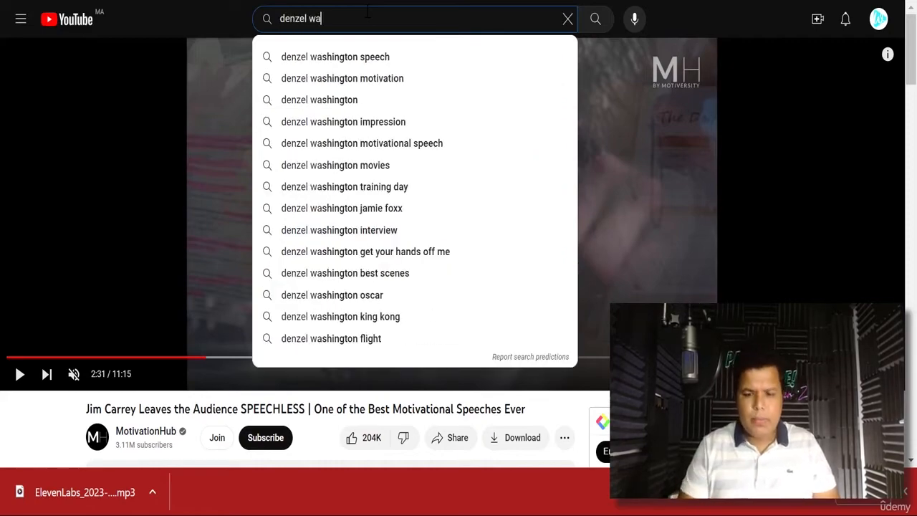
{"action": "key", "text": "Down"}
{"action": "key", "text": "Return"}
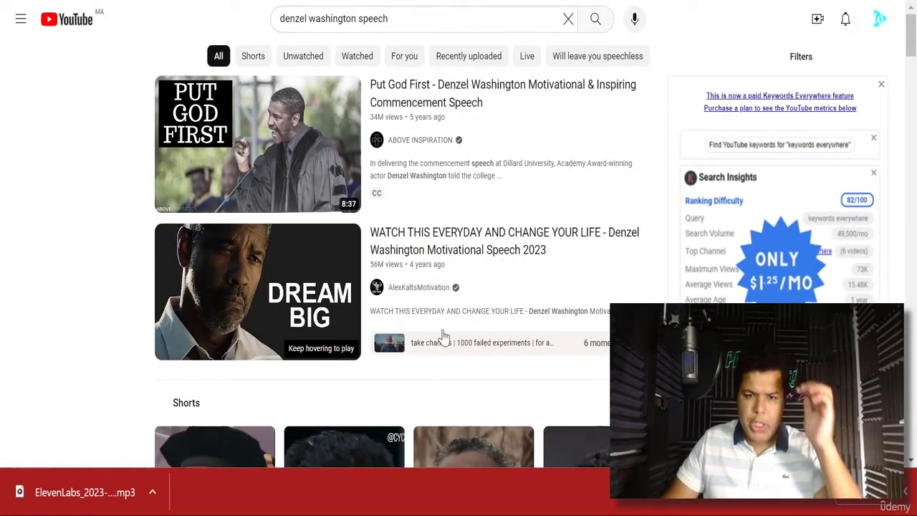
{"action": "left_click", "coordinate": [276, 300]}
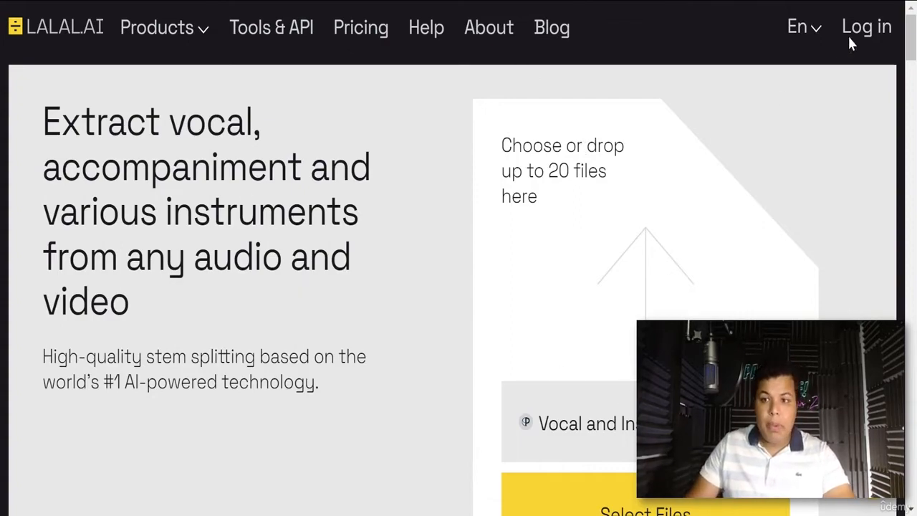
- Sign in to LALAL.AI and open the Select Files picker for splitting
{"action": "left_click", "coordinate": [868, 33]}
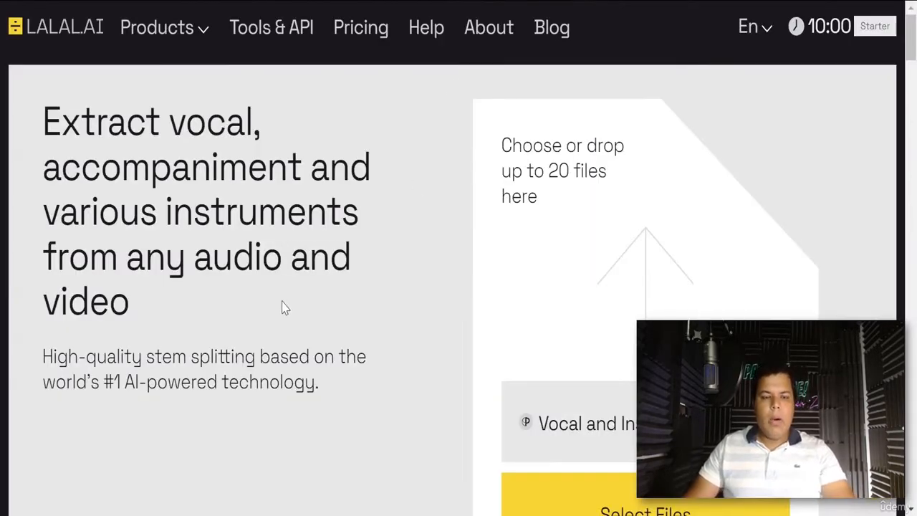
{"action": "scroll", "coordinate": [286, 310], "scroll_direction": "down", "scroll_amount": 3}
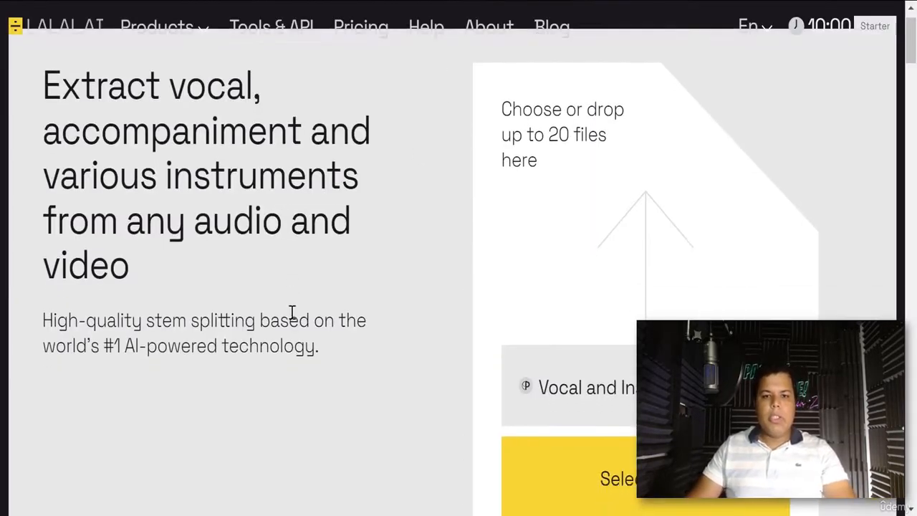
{"action": "scroll", "coordinate": [389, 332], "scroll_direction": "up", "scroll_amount": 3}
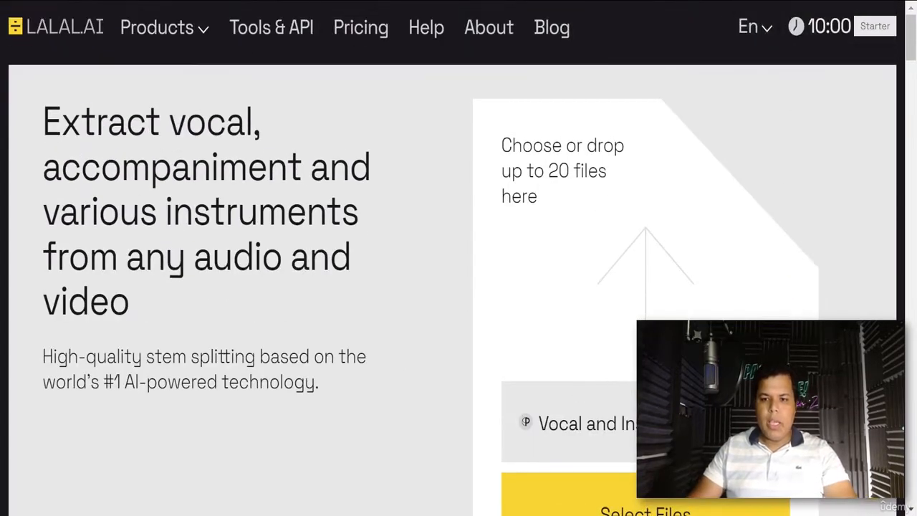
{"action": "scroll", "coordinate": [458, 258], "scroll_direction": "down", "scroll_amount": 3}
{"action": "left_click", "coordinate": [573, 347]}
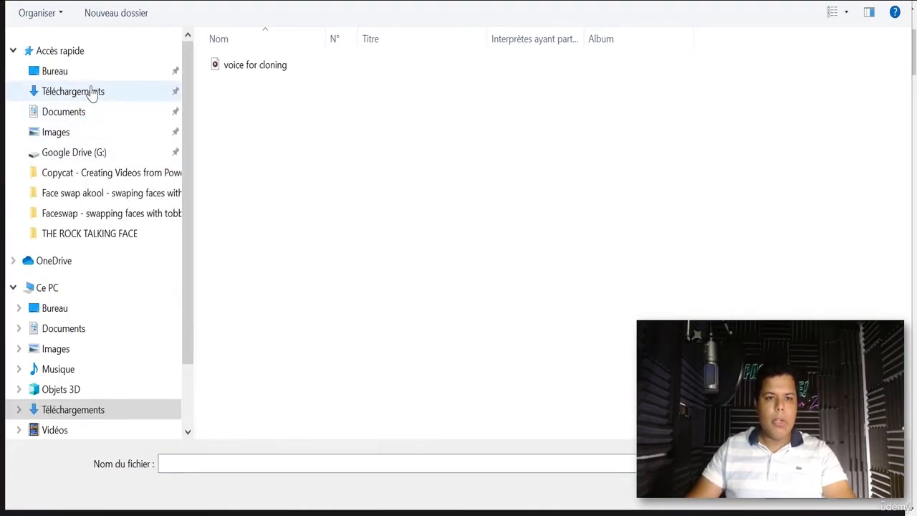
- Upload GETRESPONSE PROMO VIDEO (1) from Téléchargements to LALAL.AI
{"action": "left_click", "coordinate": [75, 94]}
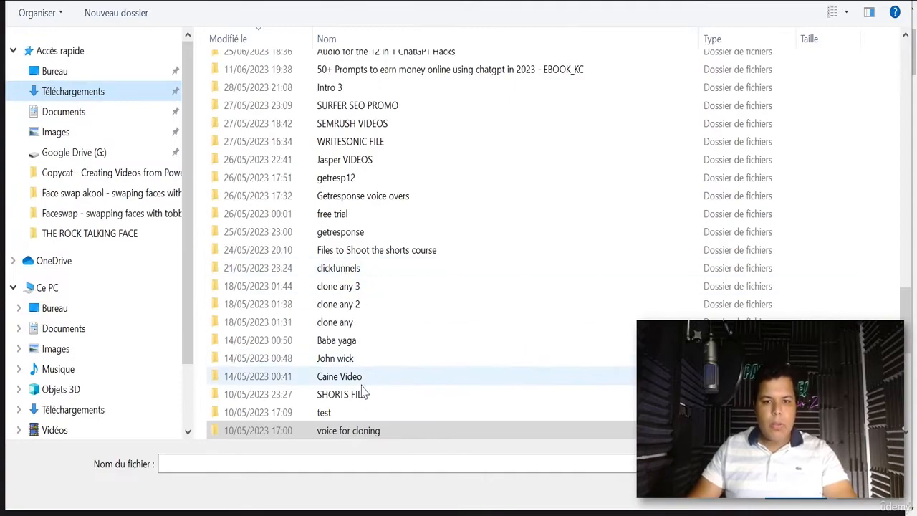
{"action": "scroll", "coordinate": [369, 401], "scroll_direction": "up", "scroll_amount": 8}
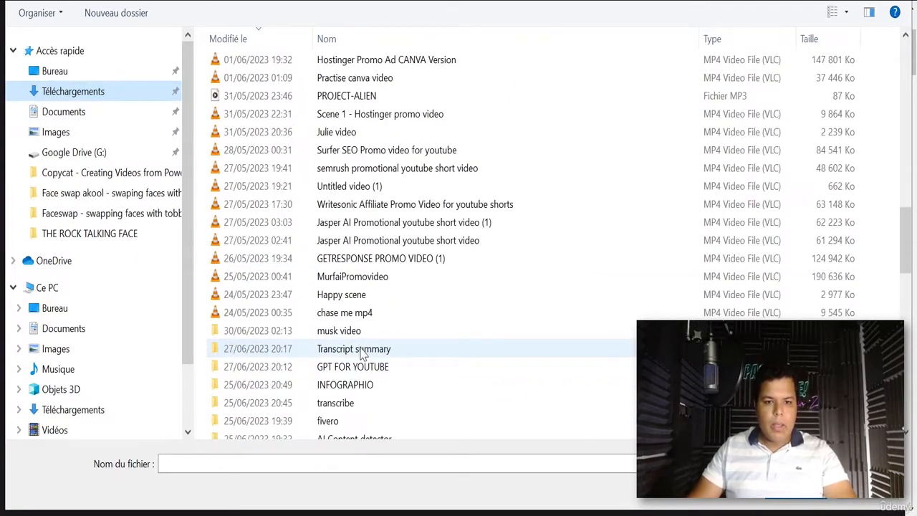
{"action": "scroll", "coordinate": [362, 354], "scroll_direction": "down", "scroll_amount": 2}
{"action": "scroll", "coordinate": [363, 355], "scroll_direction": "up", "scroll_amount": 3}
{"action": "left_click", "coordinate": [371, 315]}
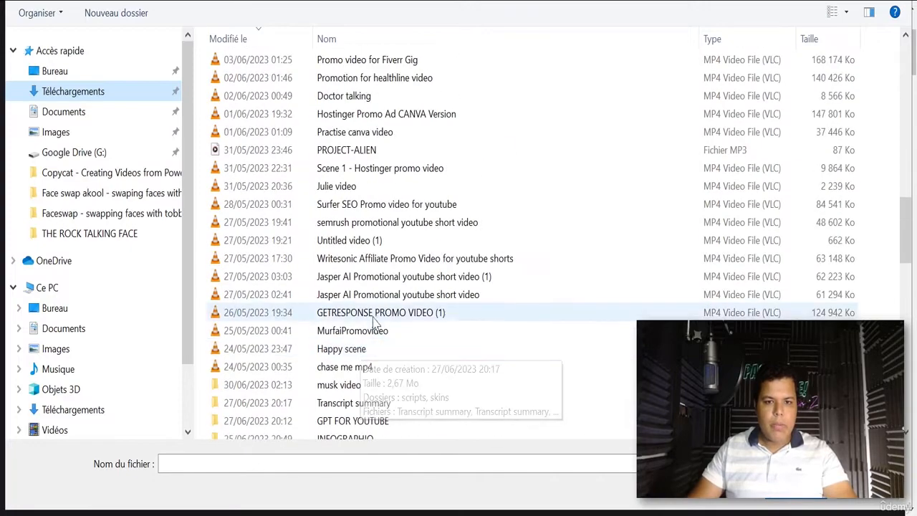
{"action": "double_click", "coordinate": [372, 318]}
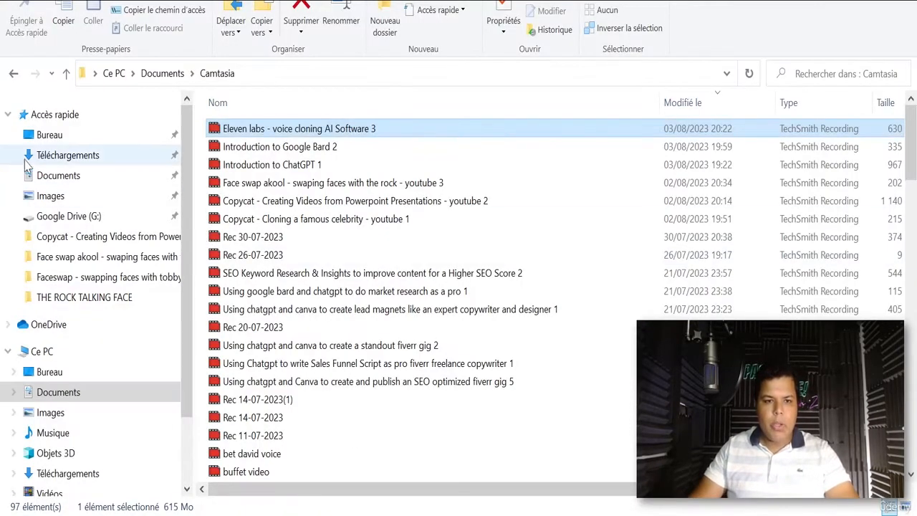
- Look up the file in File Explorer's Downloads folder, then return to LALAL.AI
{"action": "left_click", "coordinate": [68, 155]}
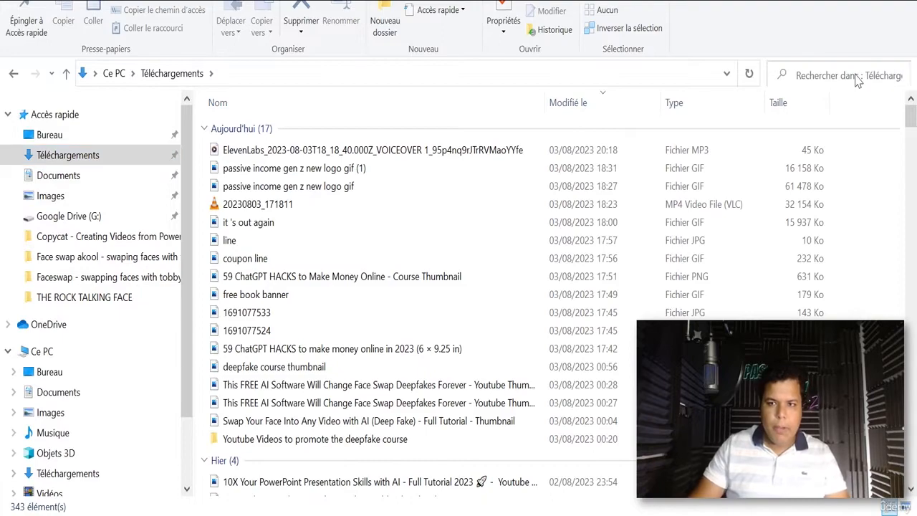
{"action": "type", "text": "getreponse"}
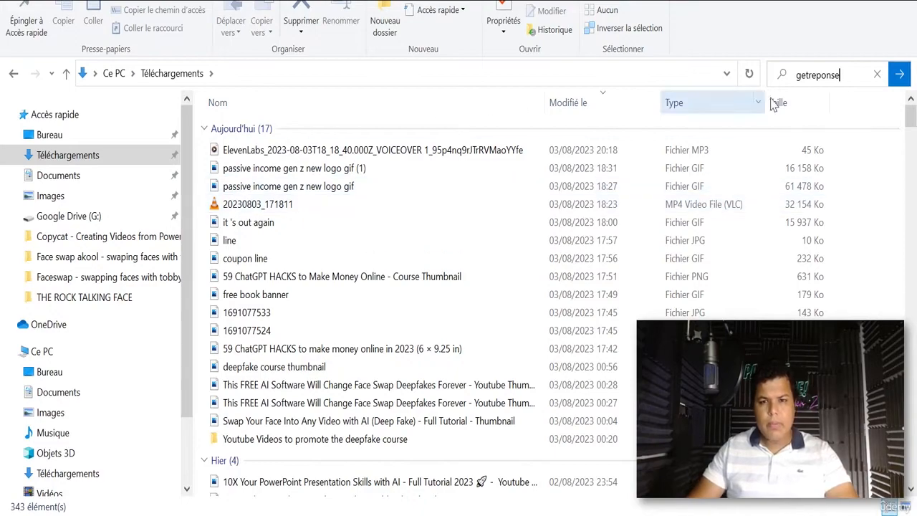
{"action": "key", "text": "Return"}
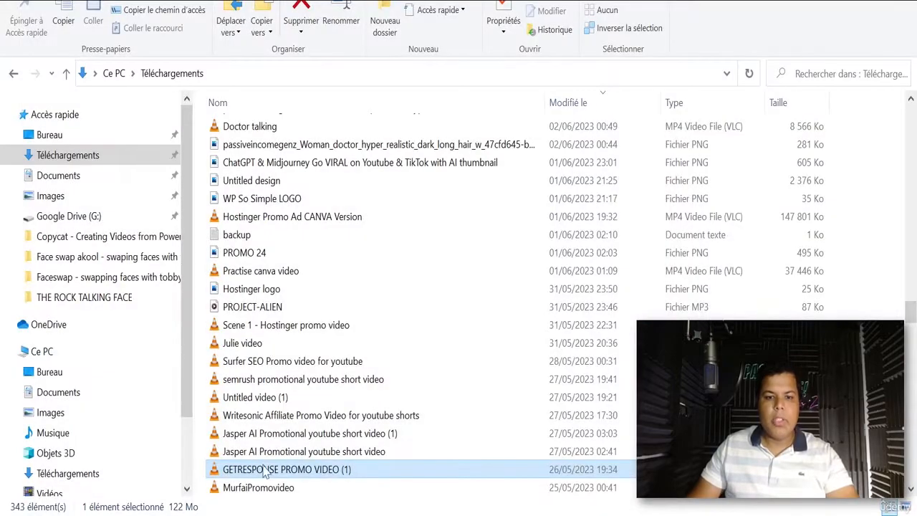
{"action": "left_click", "coordinate": [297, 471]}
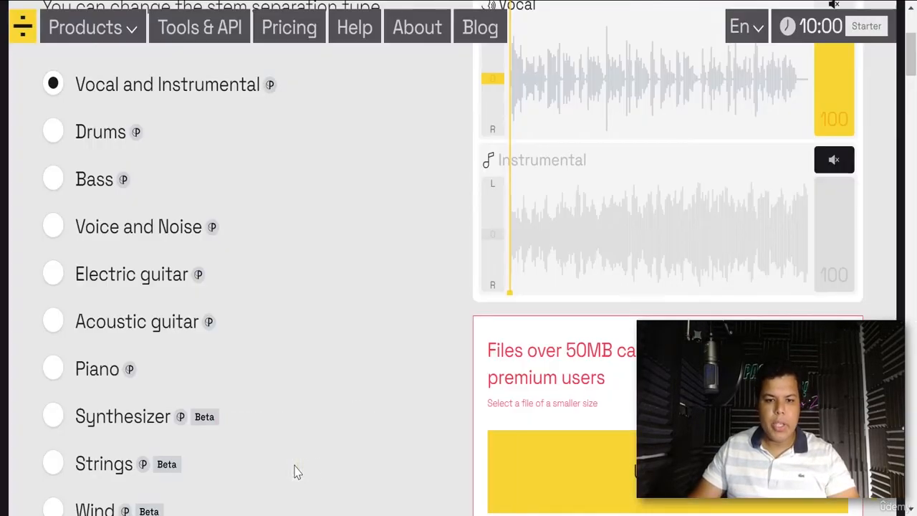
- Scroll through LALAL.AI's previews page to review the Vocal and Instrumental preview and upgrade options
{"action": "scroll", "coordinate": [381, 325], "scroll_direction": "up", "scroll_amount": 3}
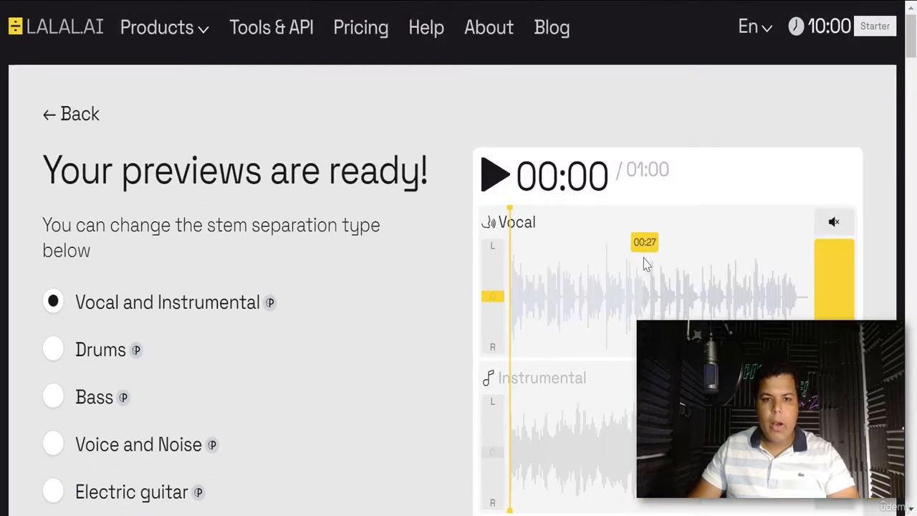
{"action": "scroll", "coordinate": [327, 280], "scroll_direction": "down", "scroll_amount": 1}
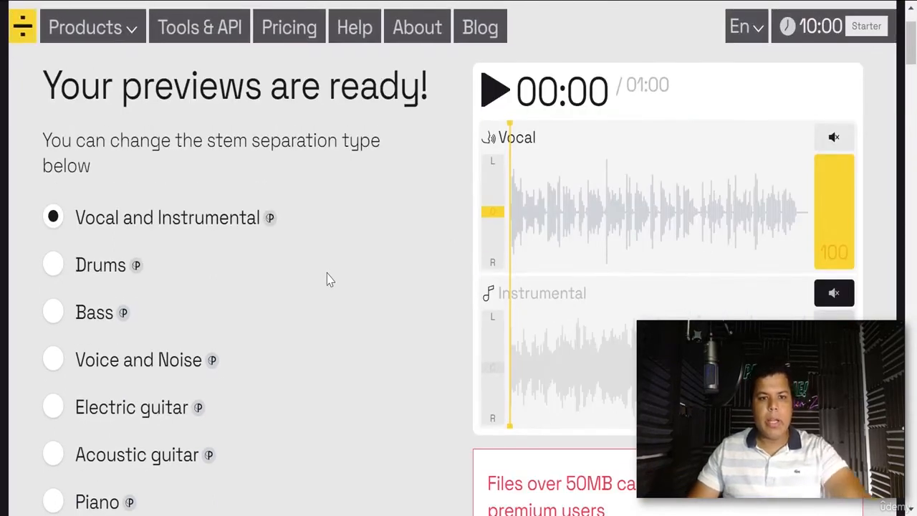
{"action": "scroll", "coordinate": [179, 274], "scroll_direction": "down", "scroll_amount": 3}
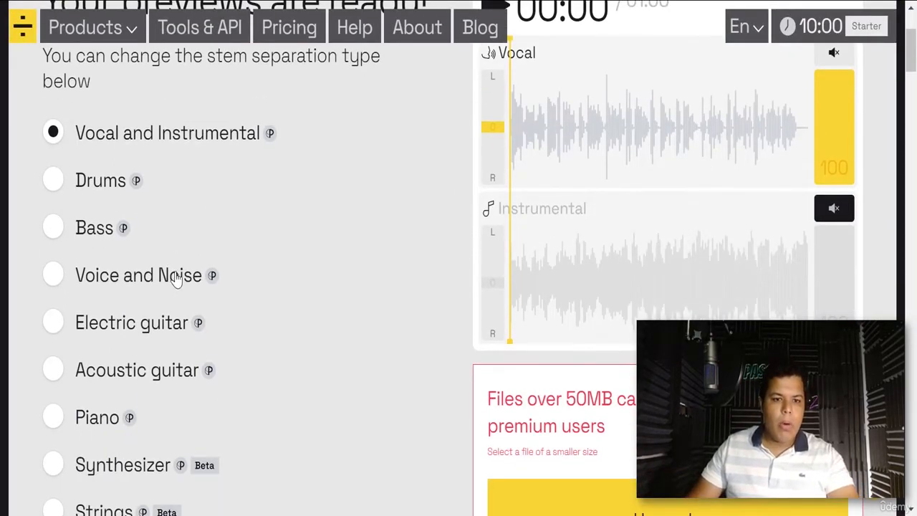
{"action": "scroll", "coordinate": [126, 182], "scroll_direction": "up", "scroll_amount": 1}
{"action": "scroll", "coordinate": [151, 246], "scroll_direction": "down", "scroll_amount": 5}
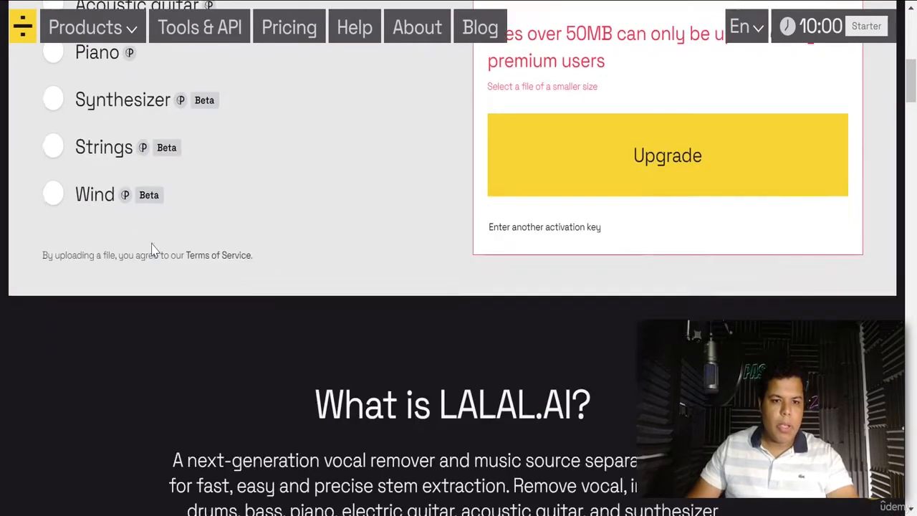
{"action": "scroll", "coordinate": [427, 266], "scroll_direction": "up", "scroll_amount": 3}
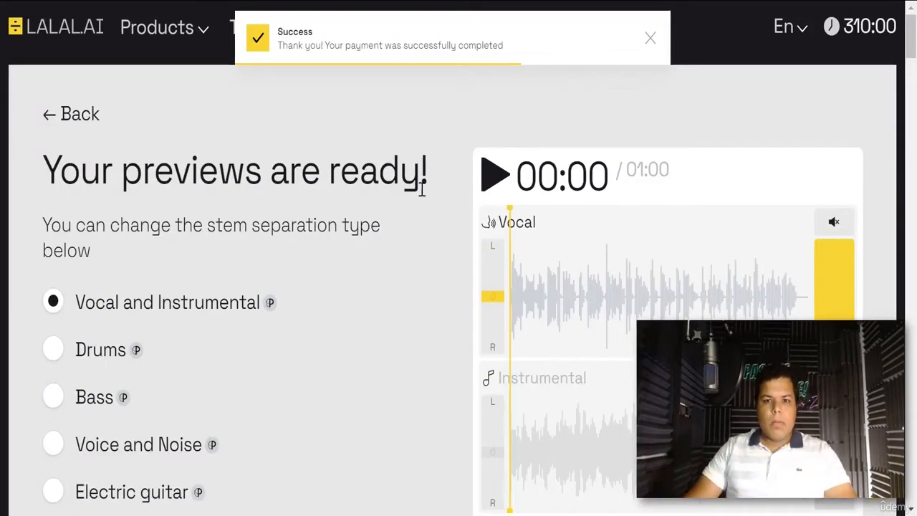
- Process the entire file into full Vocal and Instrumental stems of 01:02 each
{"action": "scroll", "coordinate": [387, 251], "scroll_direction": "down", "scroll_amount": 5}
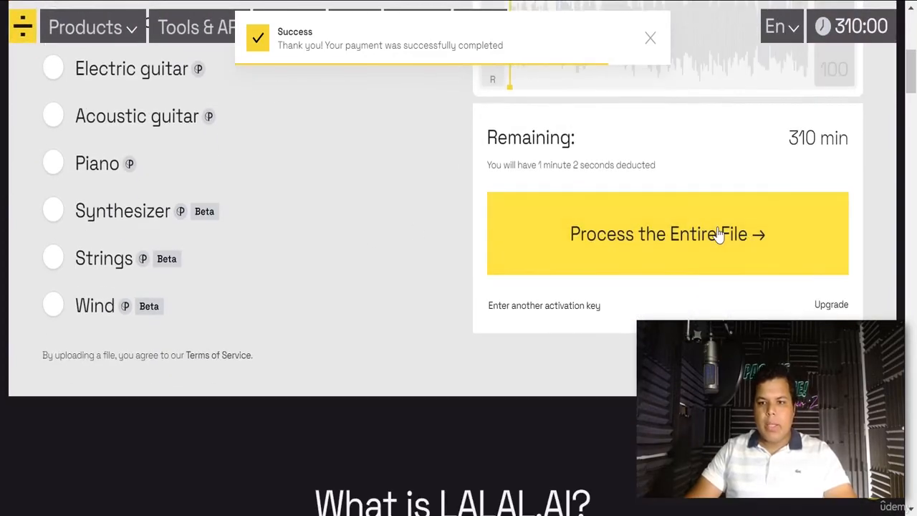
{"action": "left_click", "coordinate": [718, 235]}
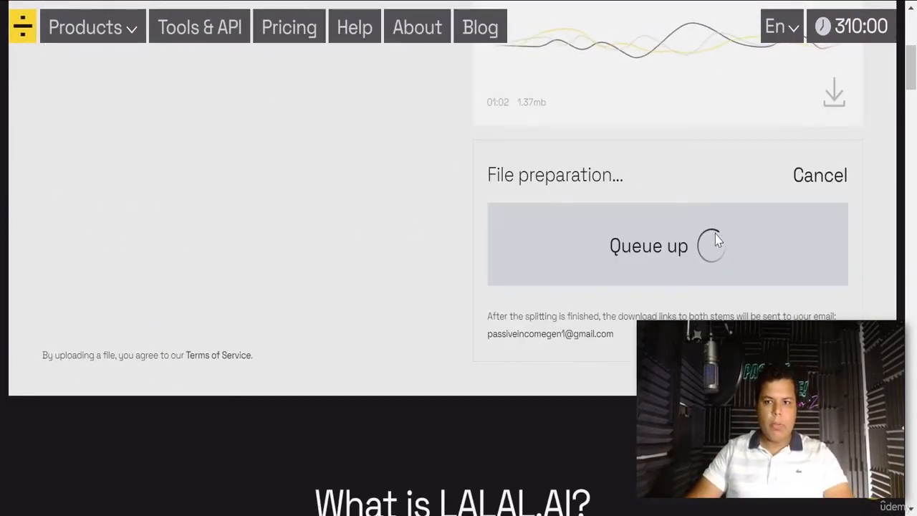
{"action": "scroll", "coordinate": [714, 228], "scroll_direction": "up", "scroll_amount": 2}
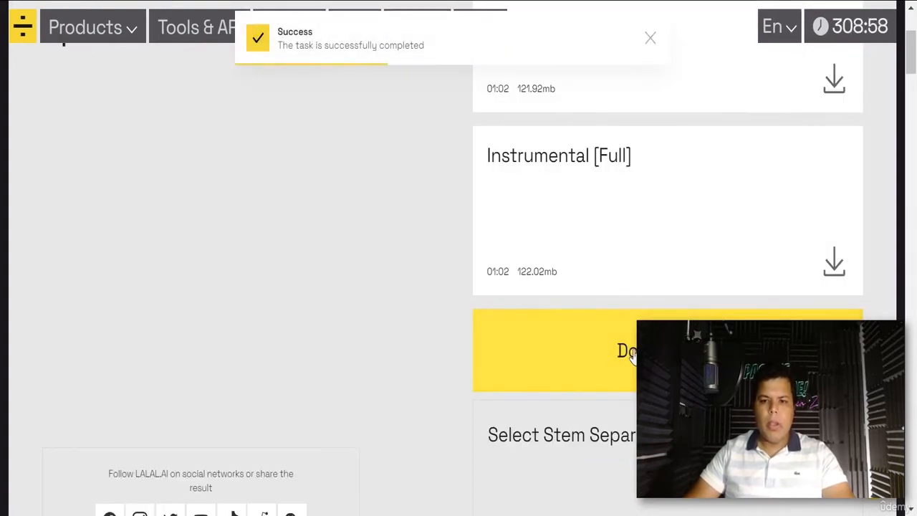
{"action": "scroll", "coordinate": [645, 287], "scroll_direction": "down", "scroll_amount": 2}
{"action": "scroll", "coordinate": [658, 283], "scroll_direction": "up", "scroll_amount": 5}
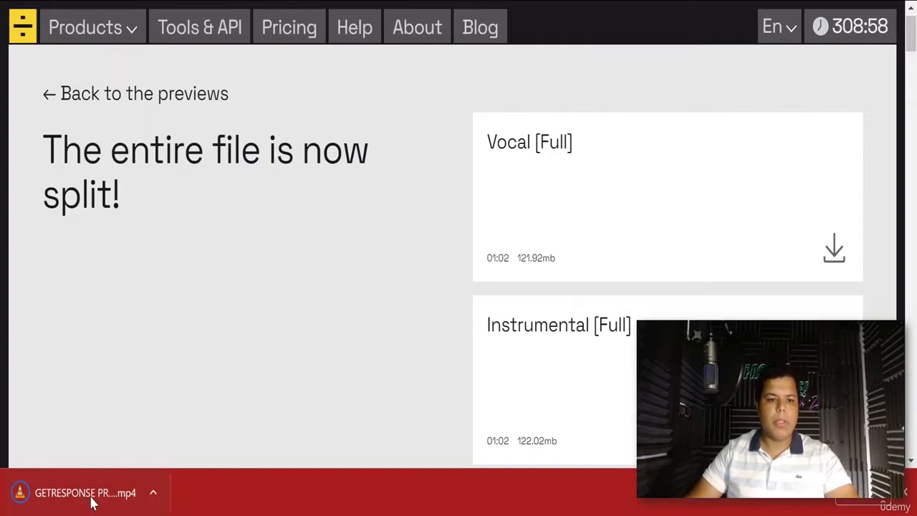
- Open the downloaded mp4 in VLC, play it, and pause it partway through
{"action": "left_click", "coordinate": [91, 498]}
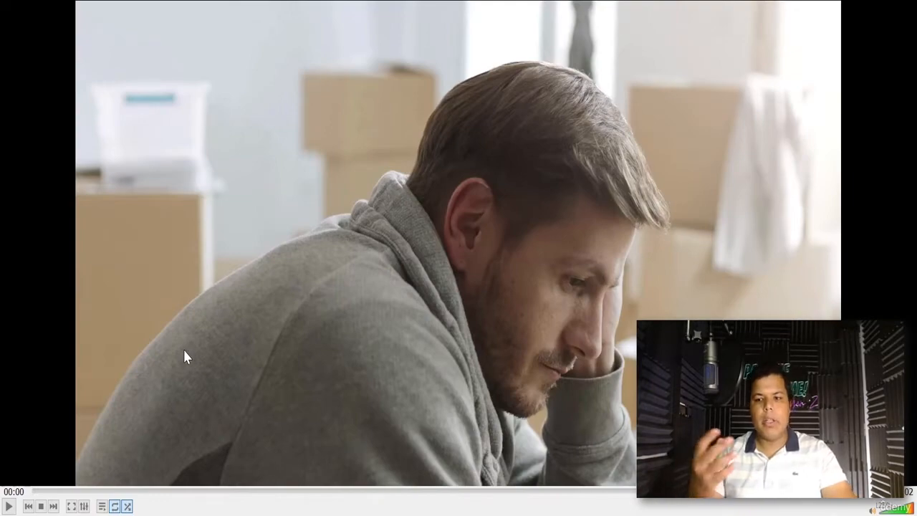
{"action": "scroll", "coordinate": [346, 331], "scroll_direction": "down", "scroll_amount": 2}
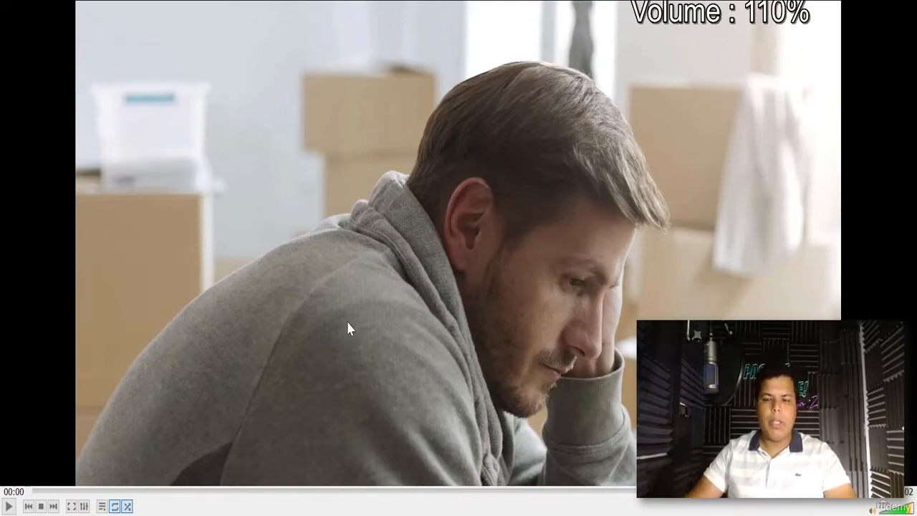
{"action": "scroll", "coordinate": [288, 315], "scroll_direction": "down", "scroll_amount": 1}
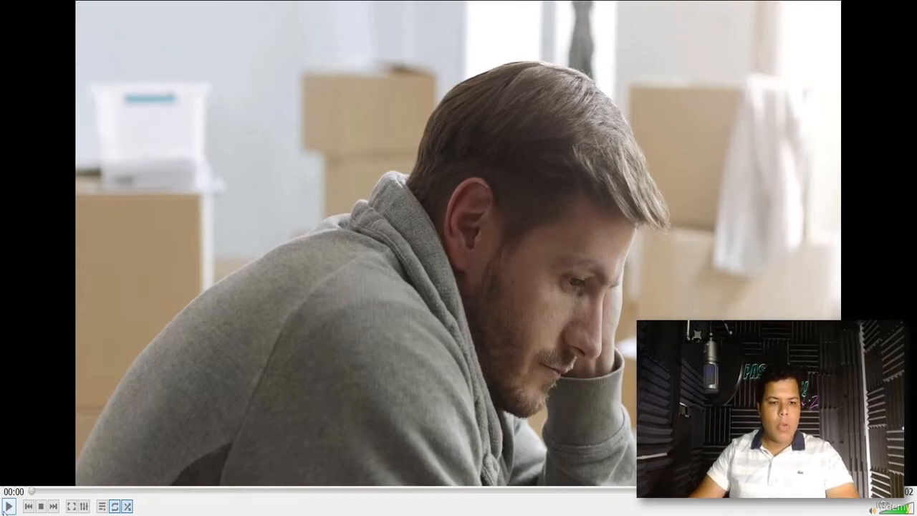
{"action": "scroll", "coordinate": [123, 337], "scroll_direction": "down", "scroll_amount": 3}
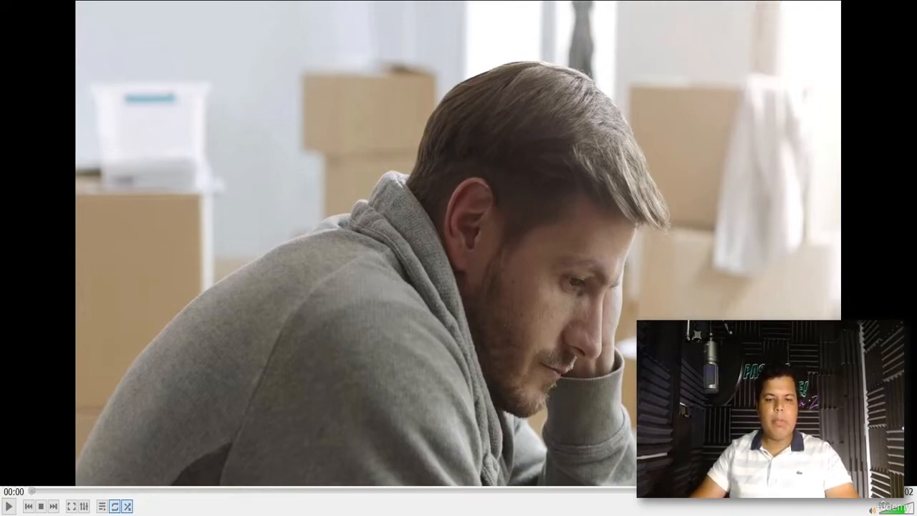
{"action": "left_click", "coordinate": [7, 506]}
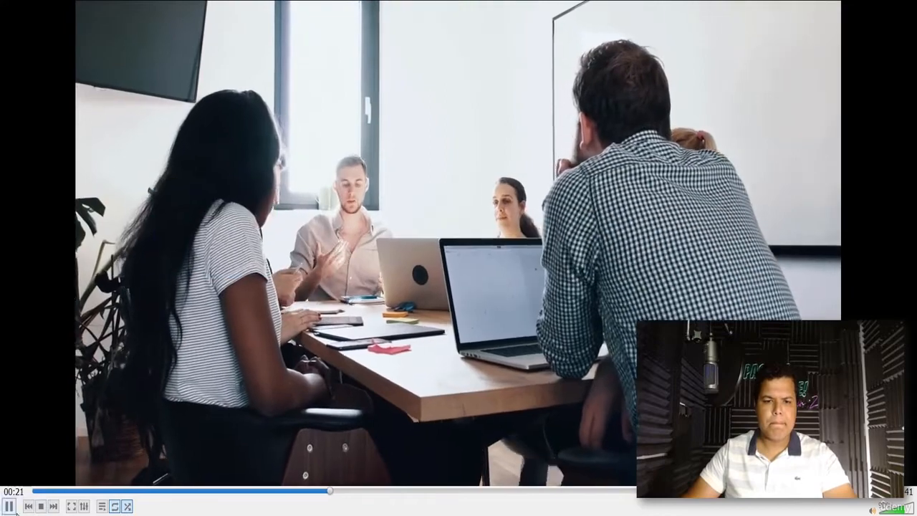
{"action": "left_click", "coordinate": [504, 117]}
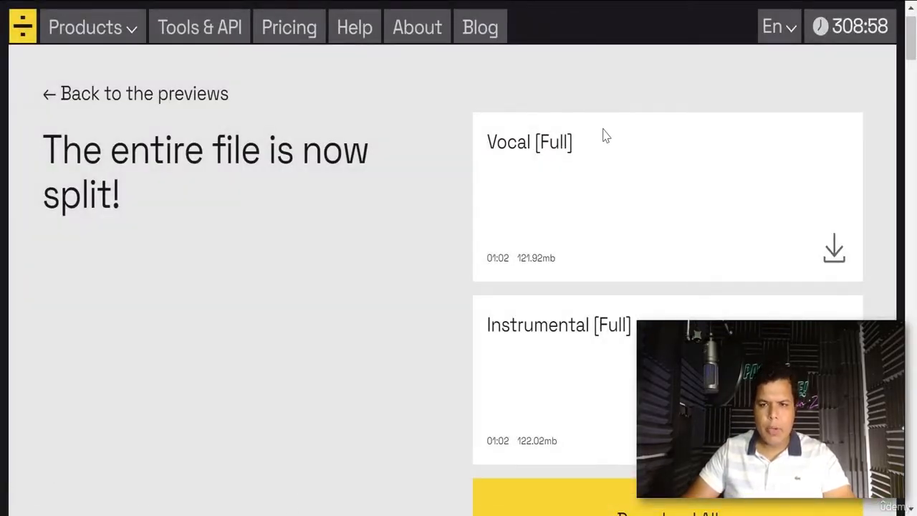
- Rewind the Denzel Washington Motivational Speech 2023 video on YouTube to its beginning
{"action": "scroll", "coordinate": [374, 228], "scroll_direction": "up", "scroll_amount": 1}
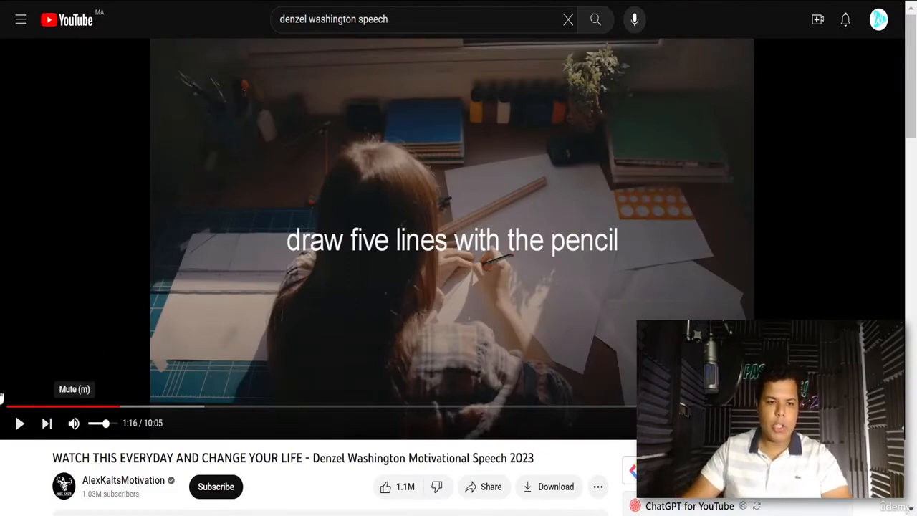
{"action": "mouse_move", "coordinate": [5, 406]}
{"action": "left_mouse_down"}
{"action": "mouse_move", "coordinate": [85, 331]}
{"action": "mouse_move", "coordinate": [1, 389]}
{"action": "left_mouse_up"}
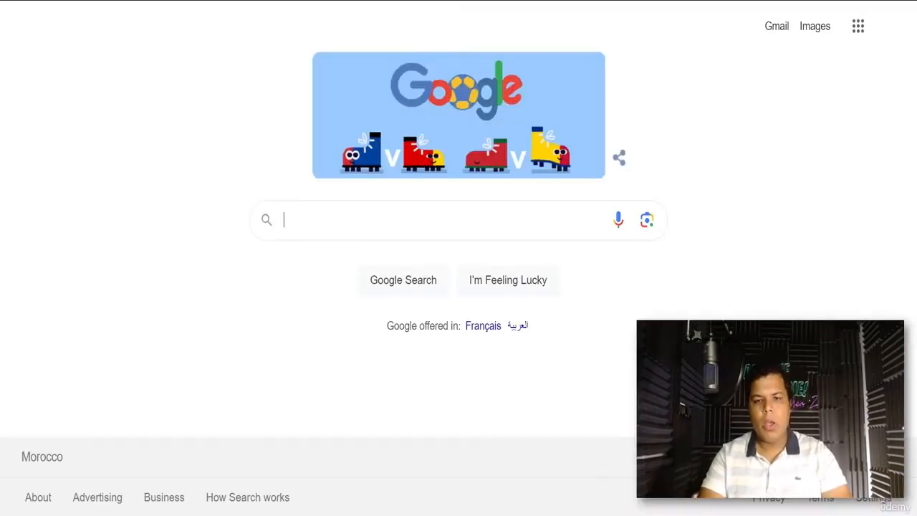
- Search Google for 'obs' and browse the OBS Studio results
{"action": "type", "text": "obs"}
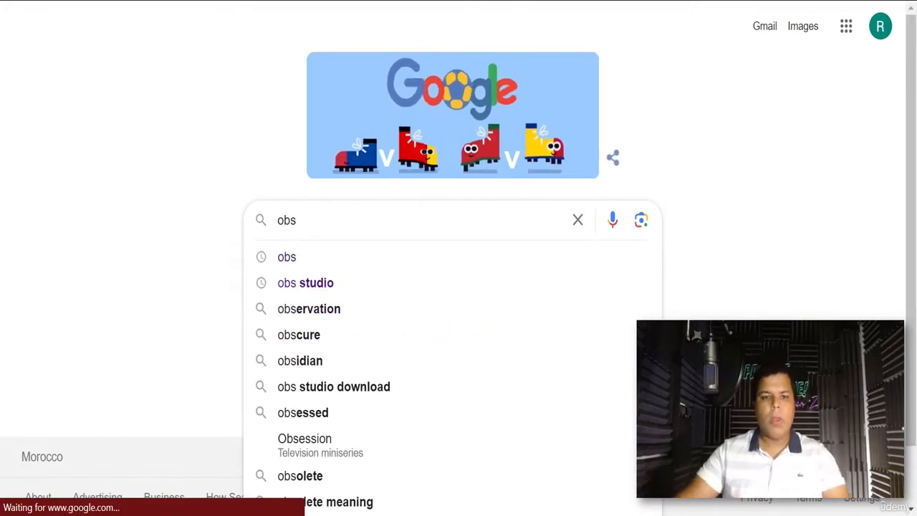
{"action": "key", "text": "Return"}
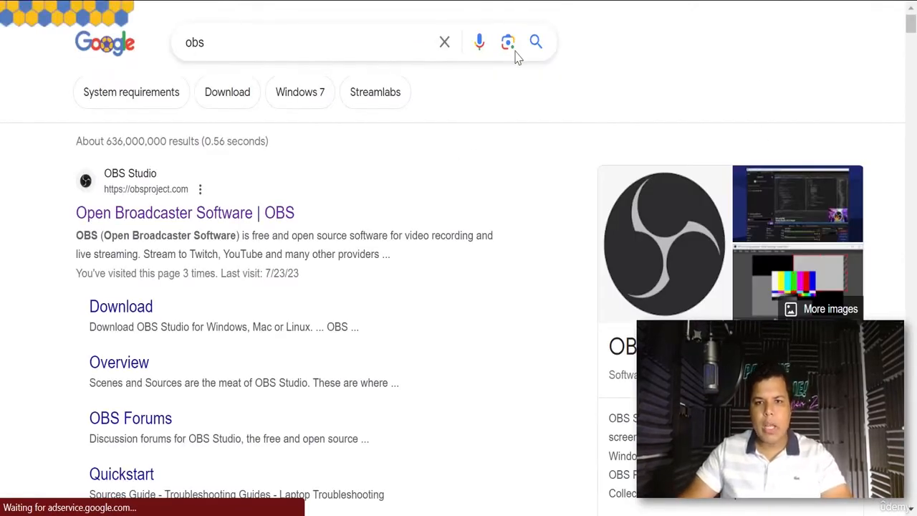
{"action": "scroll", "coordinate": [696, 167], "scroll_direction": "down", "scroll_amount": 10}
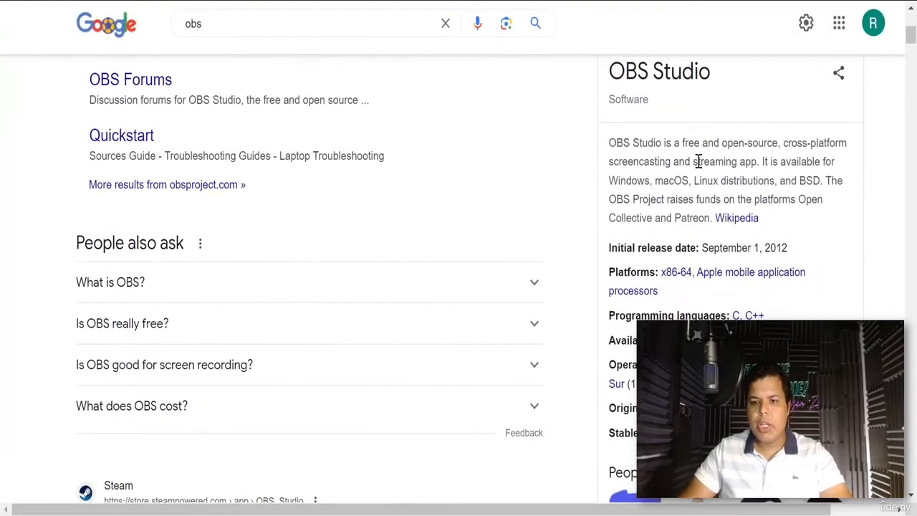
{"action": "scroll", "coordinate": [759, 222], "scroll_direction": "down", "scroll_amount": 5}
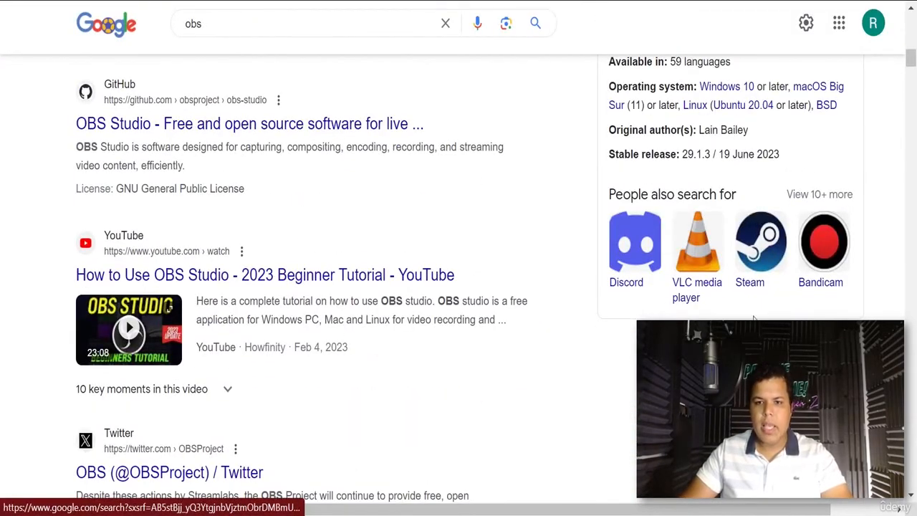
{"action": "scroll", "coordinate": [762, 319], "scroll_direction": "up", "scroll_amount": 15}
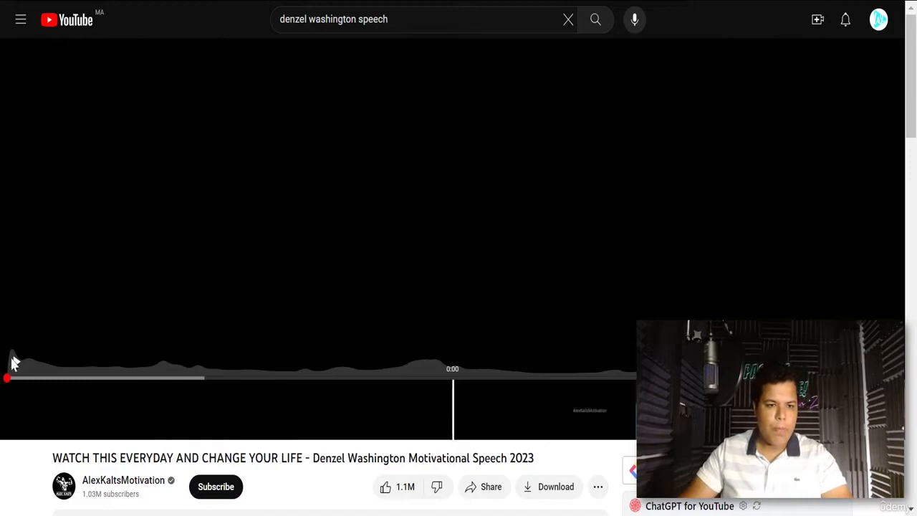
- Play the speech video from the start, mute it, and stop it near 0:02
{"action": "left_click", "coordinate": [16, 362]}
{"action": "left_click", "coordinate": [71, 431]}
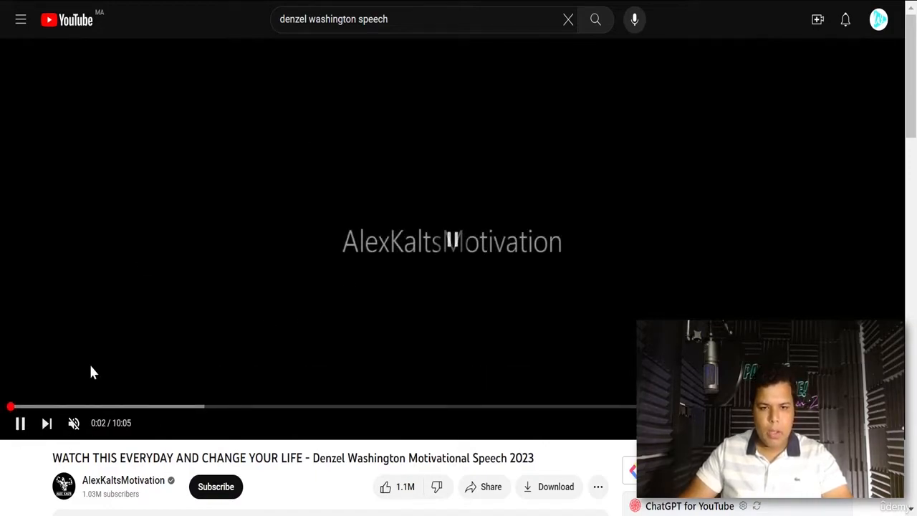
{"action": "left_click_drag", "start_coordinate": [10, 408], "coordinate": [2, 424]}
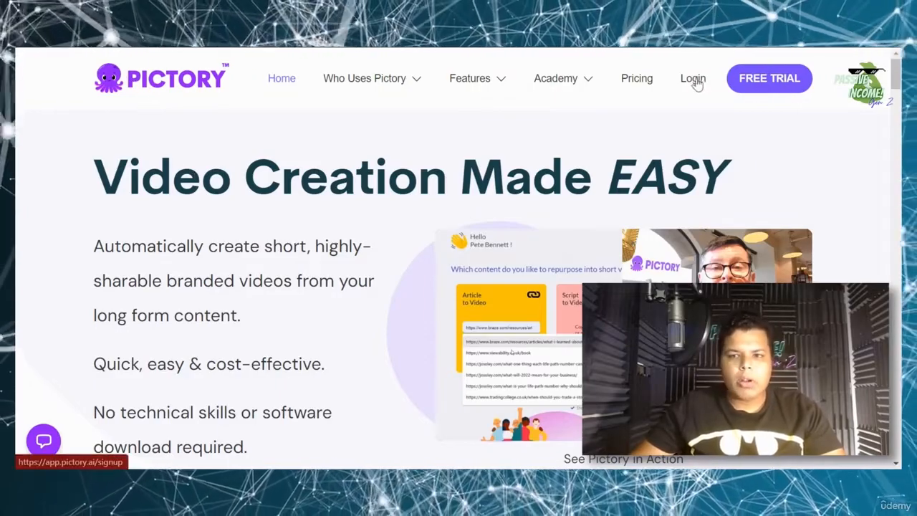
- Sign in to Pictory and go to the subscription plans page
{"action": "left_click", "coordinate": [693, 80]}
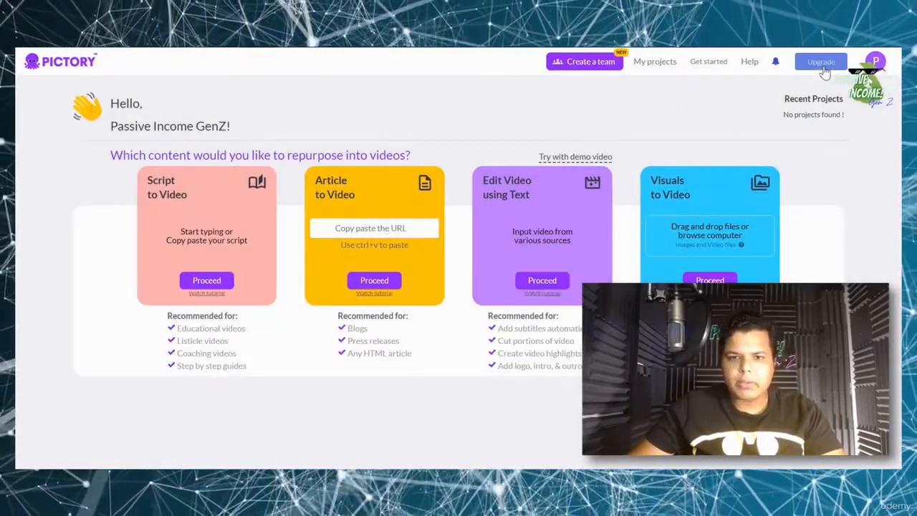
{"action": "left_click", "coordinate": [821, 63]}
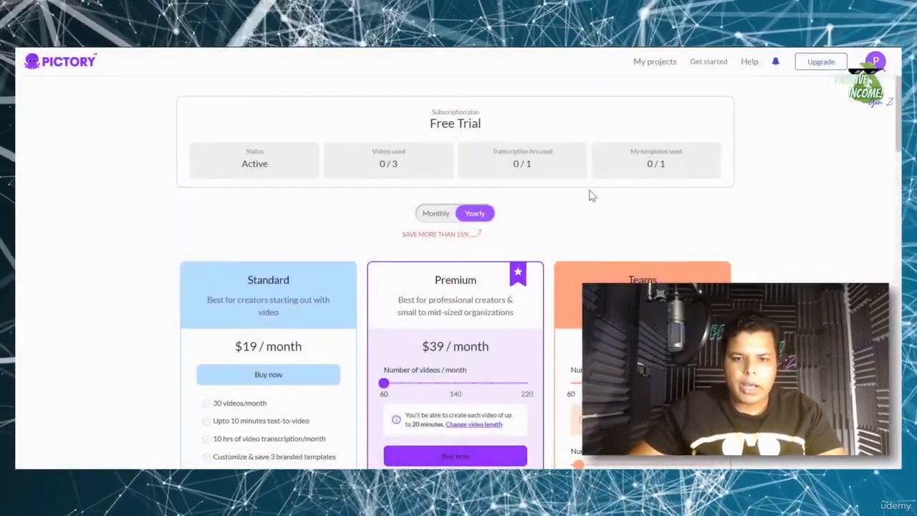
- Compare plan prices under monthly billing, then return to yearly: Standard $19, Premium $39 per month
{"action": "scroll", "coordinate": [435, 326], "scroll_direction": "down", "scroll_amount": 2}
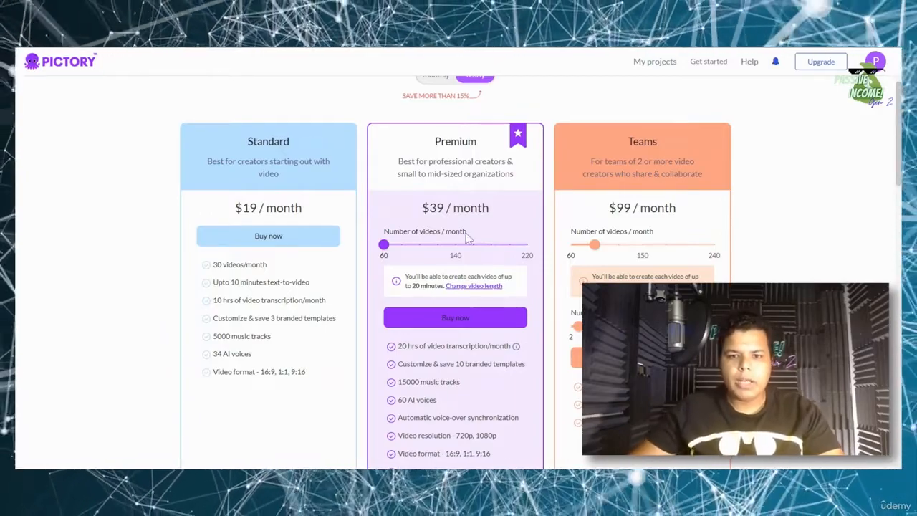
{"action": "scroll", "coordinate": [501, 207], "scroll_direction": "up", "scroll_amount": 3}
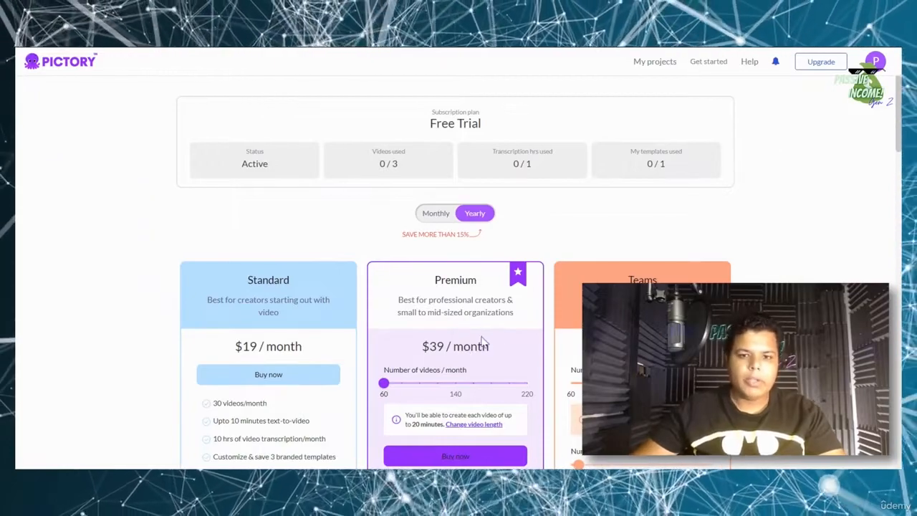
{"action": "left_click", "coordinate": [445, 215]}
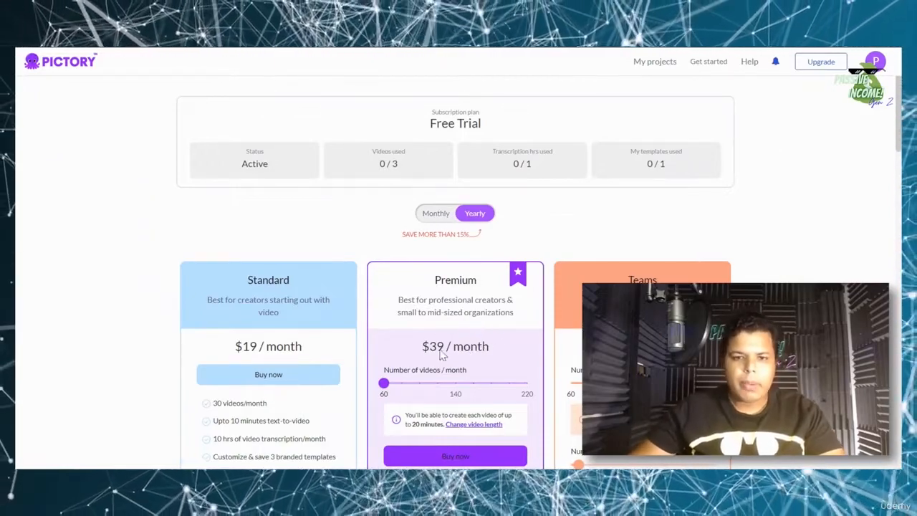
{"action": "left_click", "coordinate": [473, 215]}
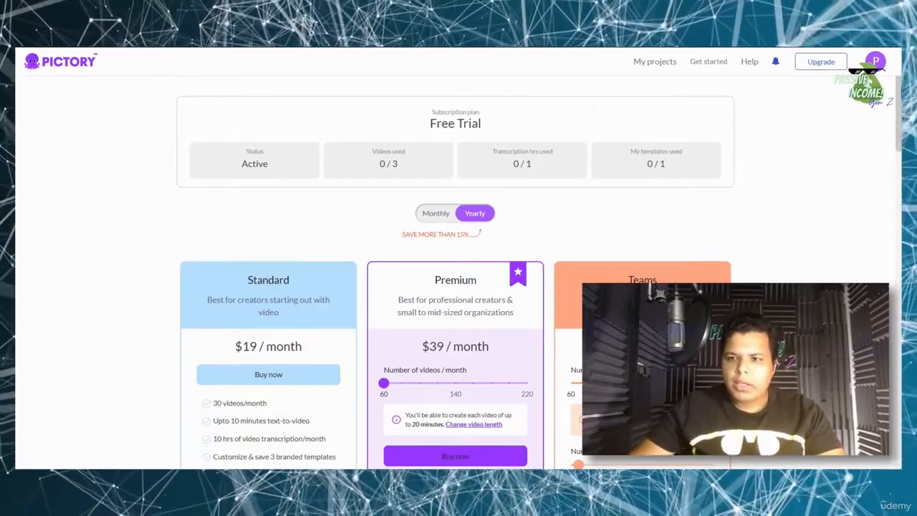
{"action": "scroll", "coordinate": [455, 264], "scroll_direction": "down", "scroll_amount": 2}
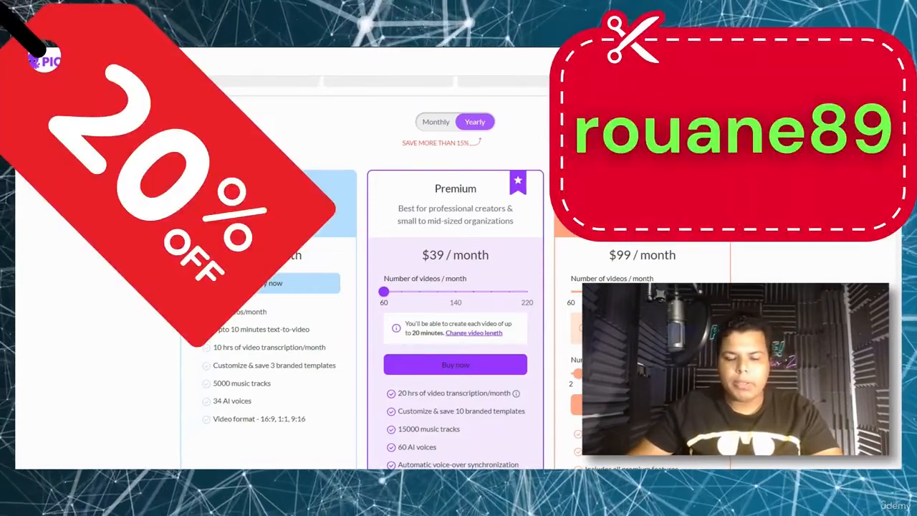
- Start the Premium plan checkout and apply the discount coupon code
{"action": "left_click", "coordinate": [472, 371]}
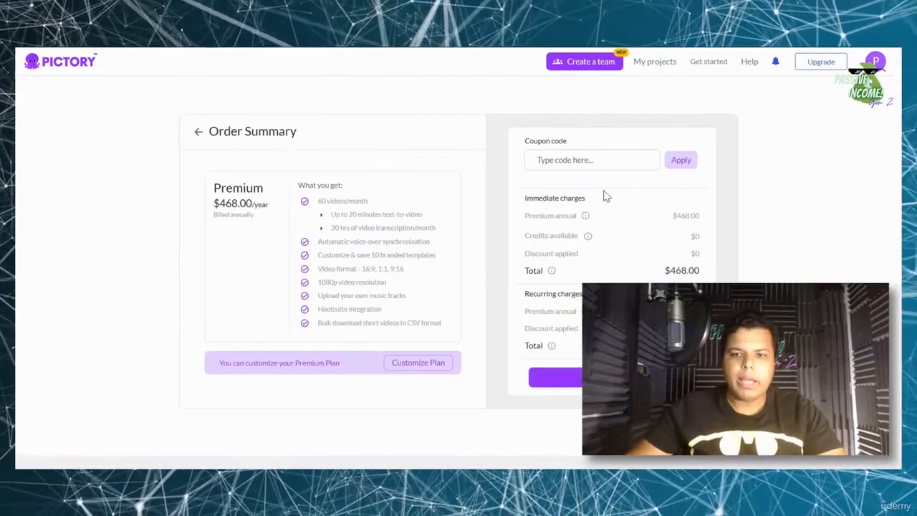
{"action": "left_click", "coordinate": [581, 159]}
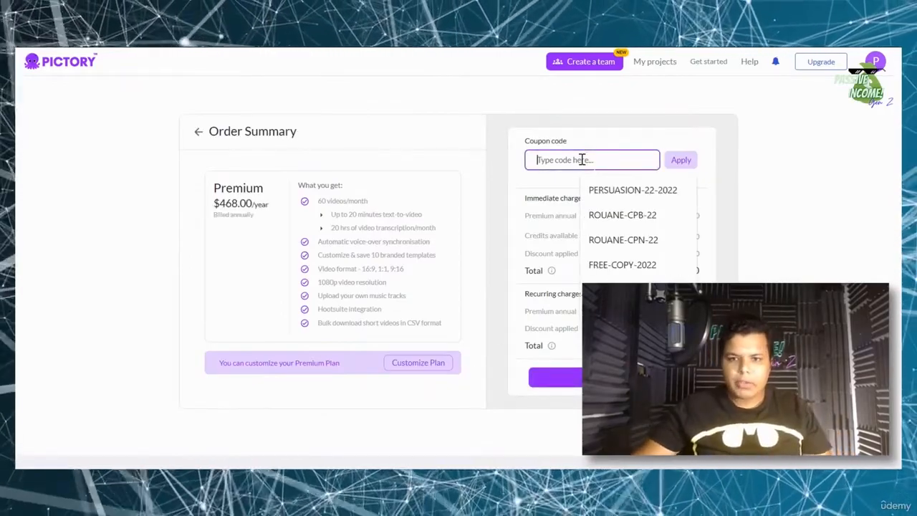
{"action": "type", "text": "ROUANE"}
{"action": "type", "text": "8"}
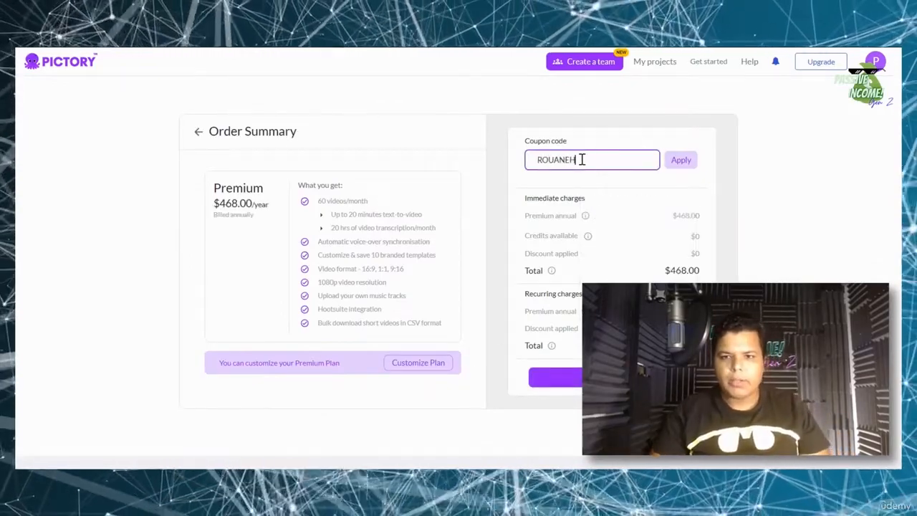
{"action": "key", "text": "BackSpace"}
{"action": "type", "text": "89"}
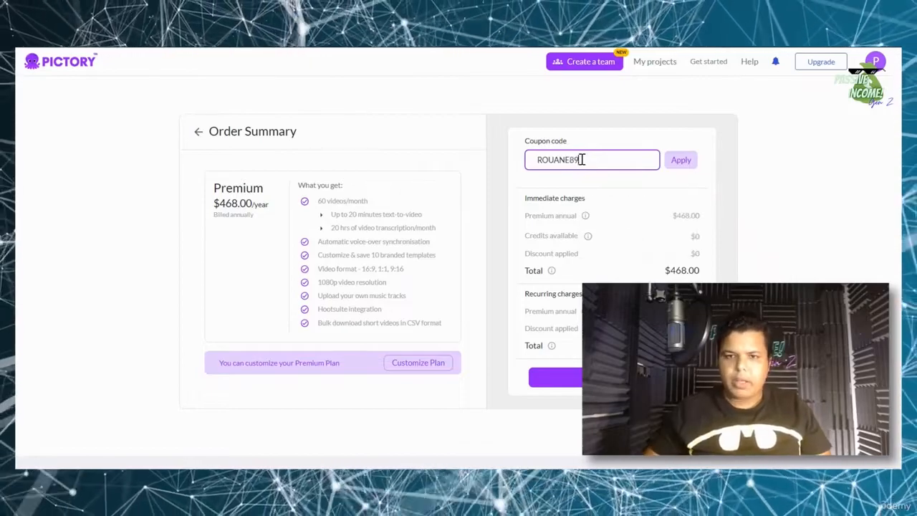
{"action": "left_click", "coordinate": [688, 160]}
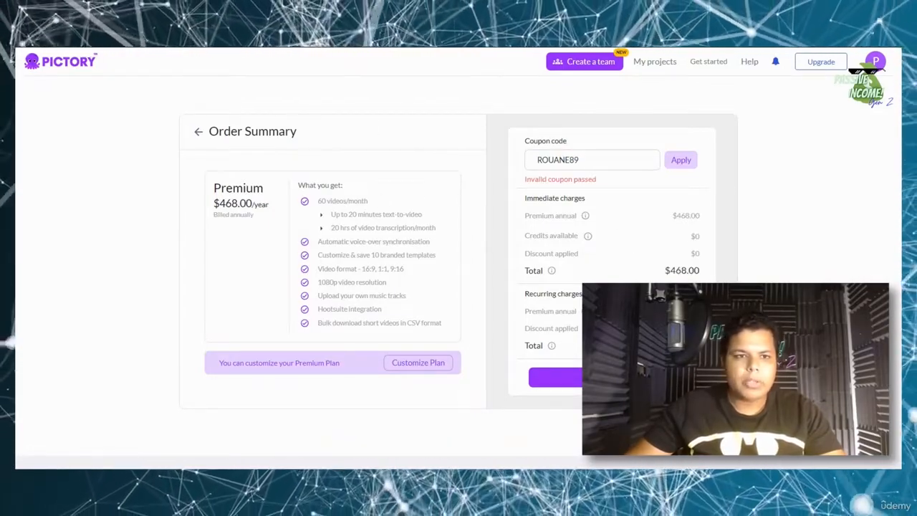
- Go back to the plans and reapply the coupon, bringing the total from $47.00 to $37.60
{"action": "left_click", "coordinate": [199, 131]}
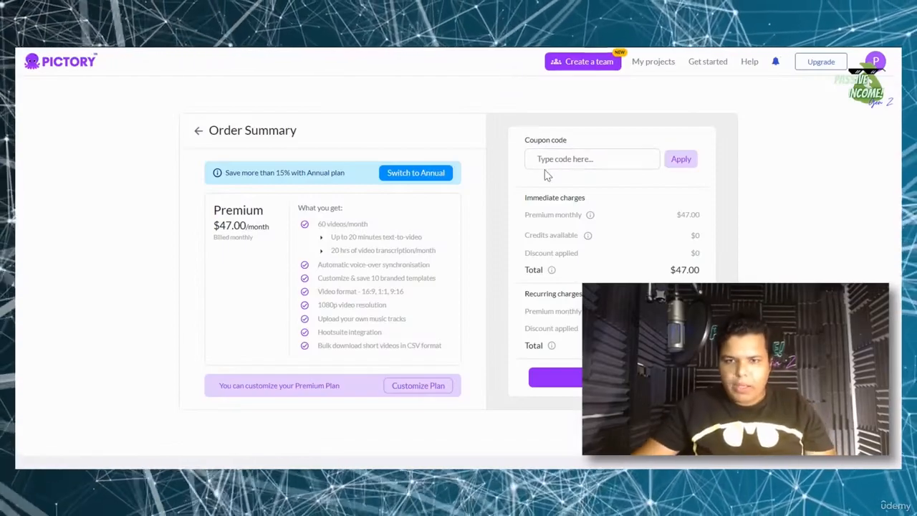
{"action": "left_click", "coordinate": [539, 158]}
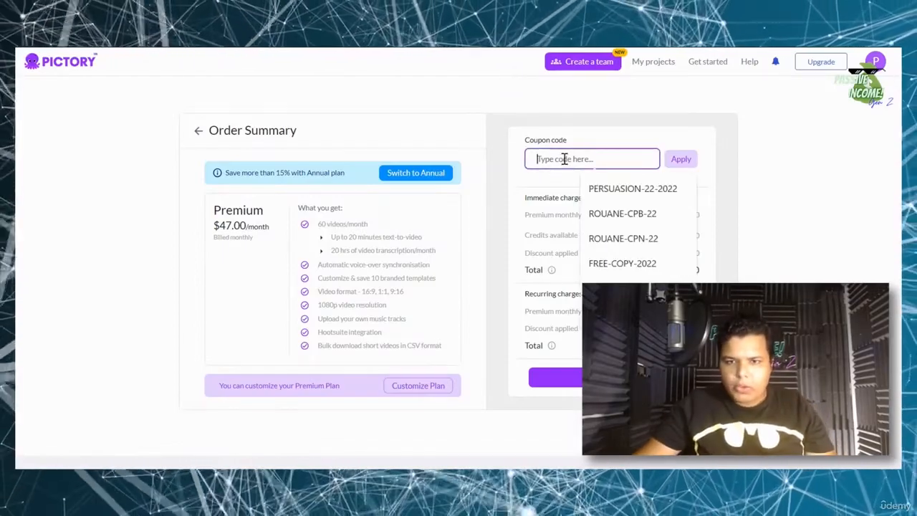
{"action": "type", "text": "rouane89"}
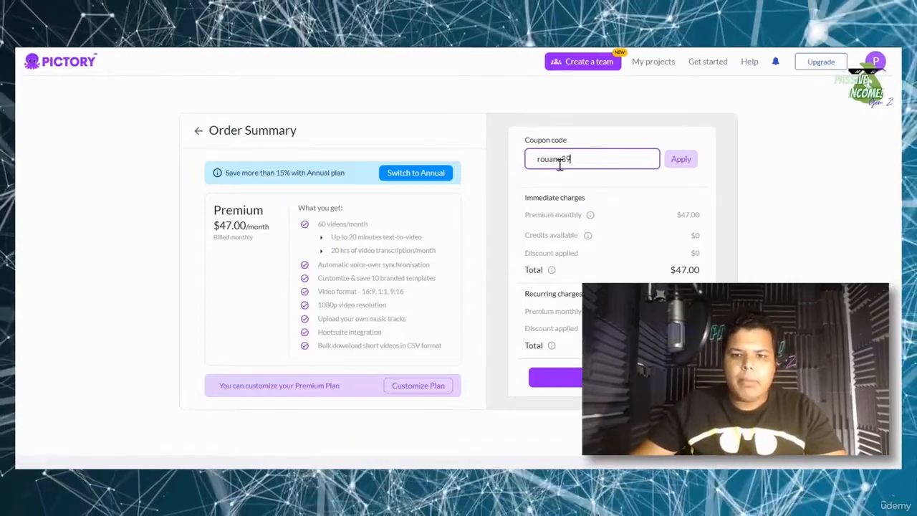
{"action": "left_click", "coordinate": [681, 159]}
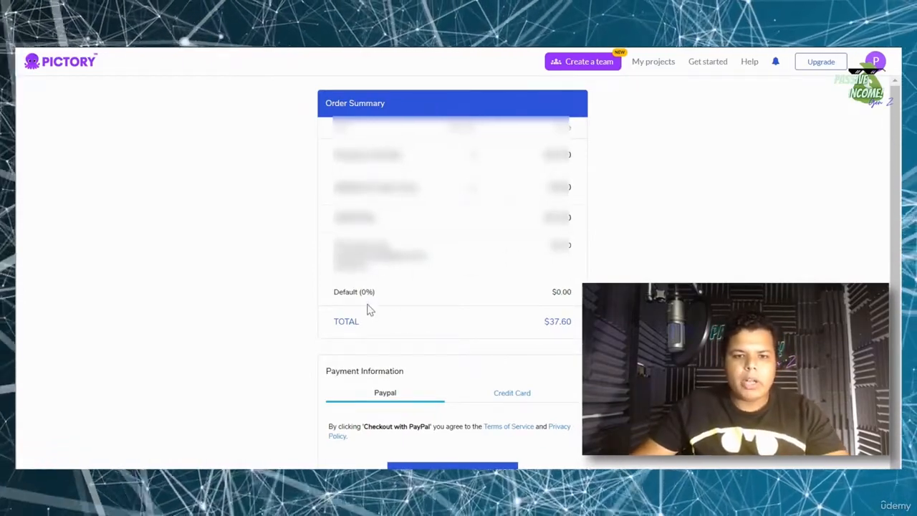
- Pay the $37.6 Premium monthly order through PayPal and acknowledge the payment-successful message
{"action": "scroll", "coordinate": [560, 323], "scroll_direction": "down", "scroll_amount": 1}
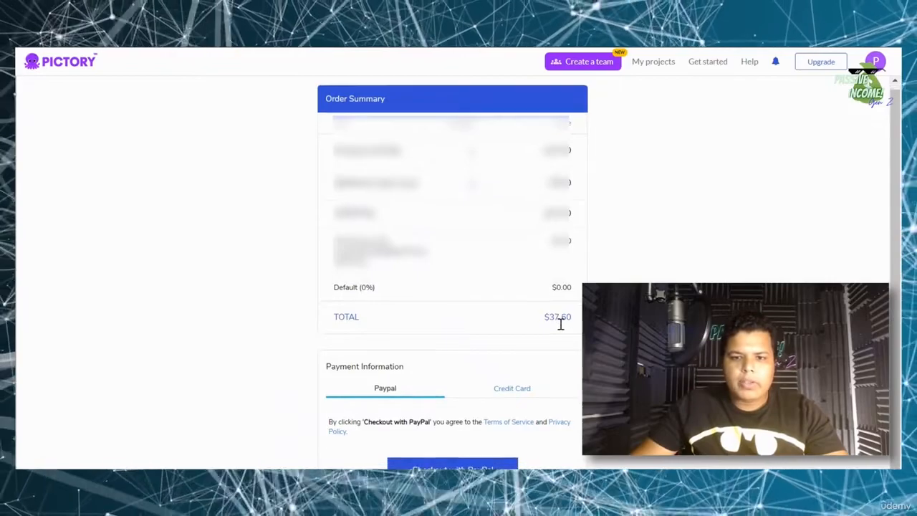
{"action": "scroll", "coordinate": [572, 349], "scroll_direction": "down", "scroll_amount": 1}
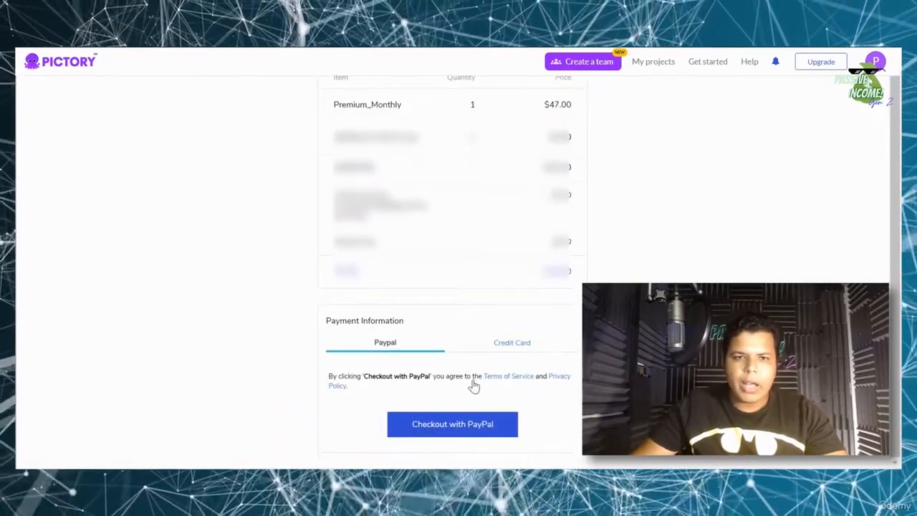
{"action": "left_click", "coordinate": [463, 424]}
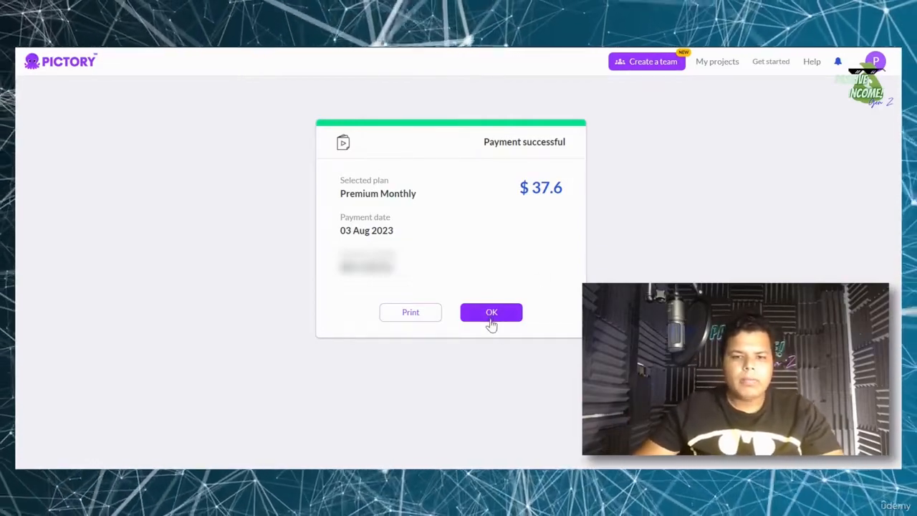
{"action": "left_click", "coordinate": [492, 314]}
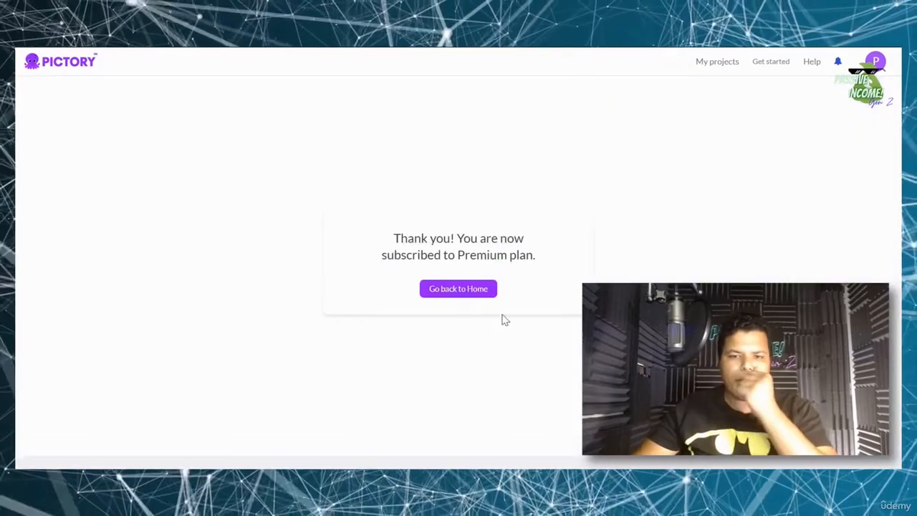
- Return from the Premium thank-you page to the Pictory home screen
{"action": "left_click", "coordinate": [471, 392]}
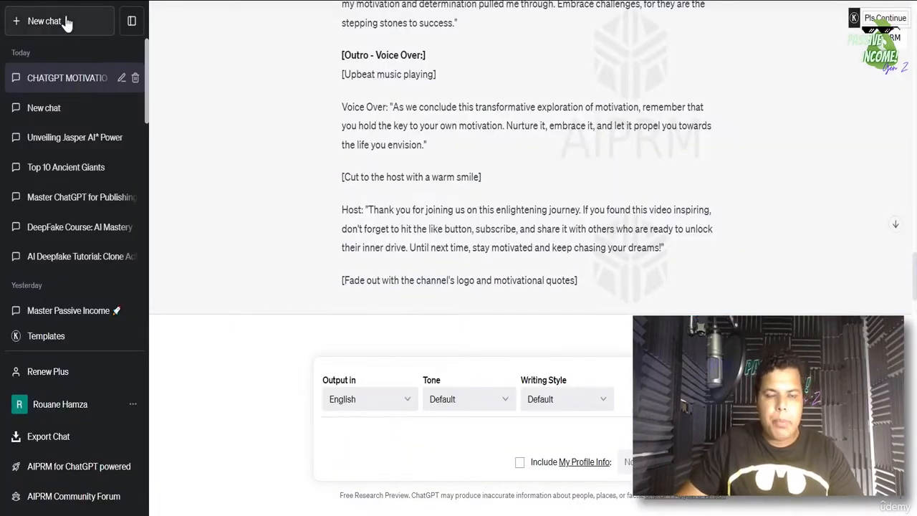
- In a new chat, ask ChatGPT for a 2-minute motivational video script on how to amass great wealth
{"action": "left_click", "coordinate": [65, 23]}
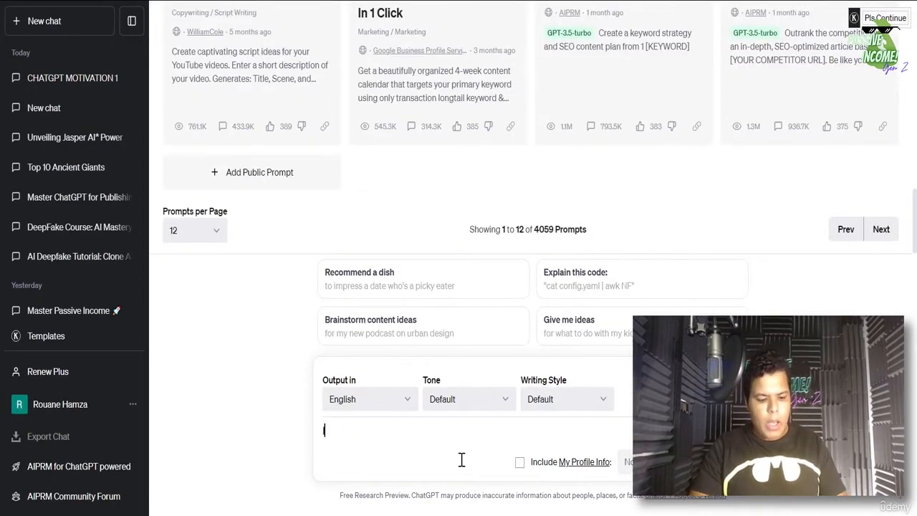
{"action": "type", "text": "I want you to writ"}
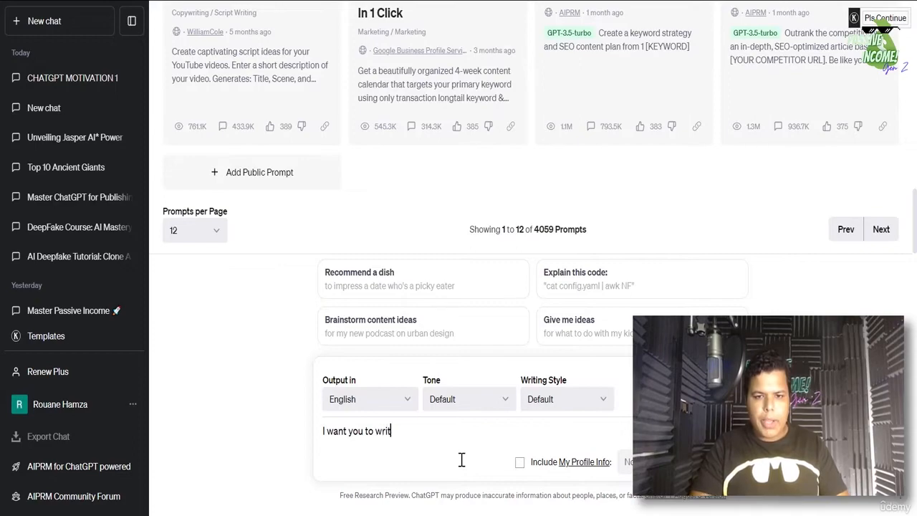
{"action": "type", "text": "e the script "}
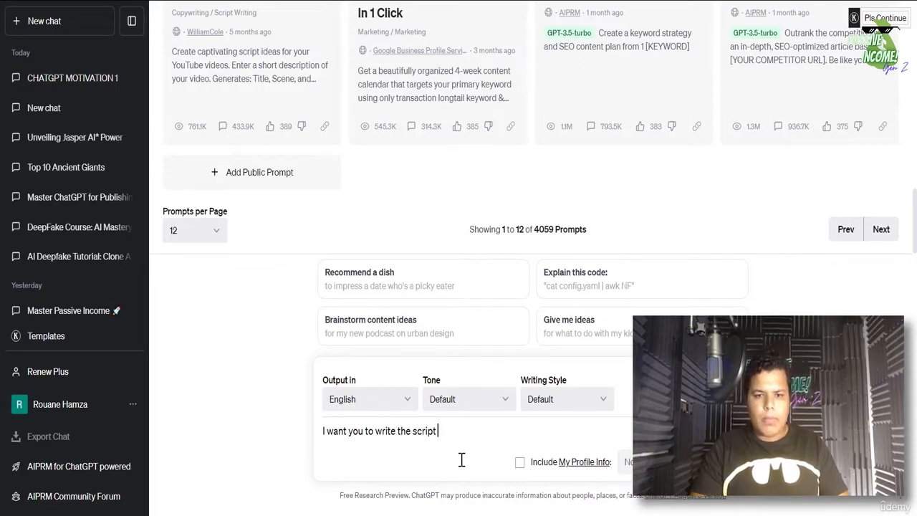
{"action": "type", "text": "fort"}
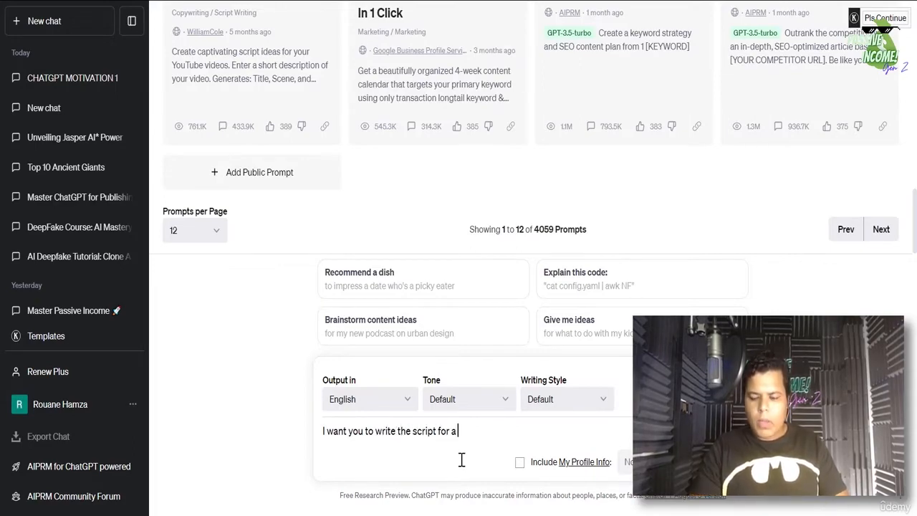
{"action": "type", "text": " 2 minute moti"}
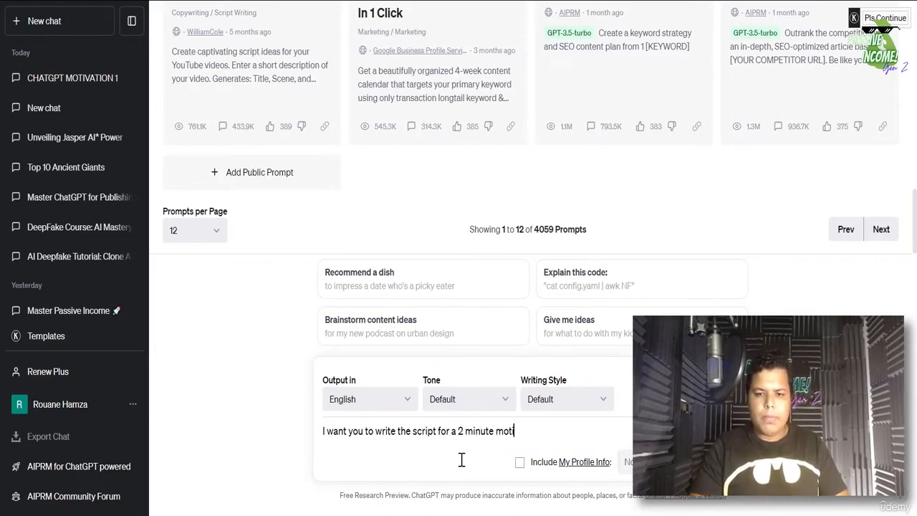
{"action": "type", "text": "vational video"}
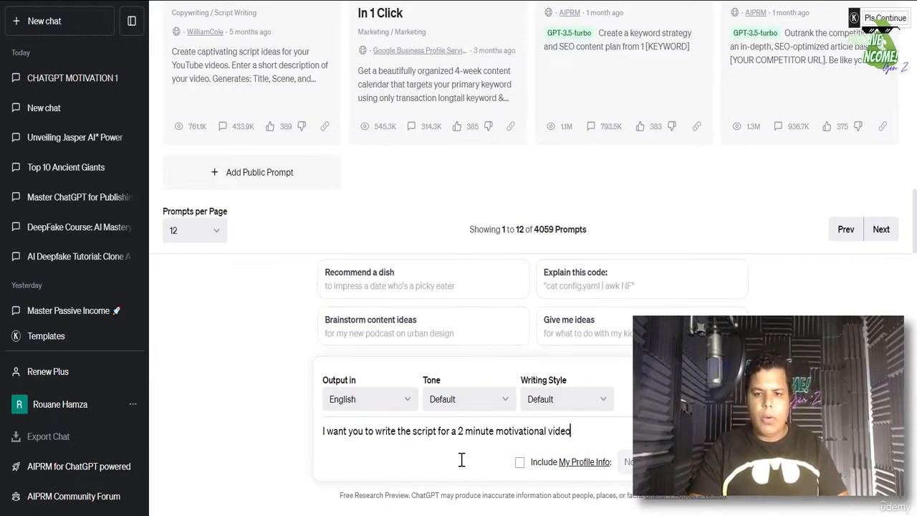
{"action": "type", "text": " on how to amas"}
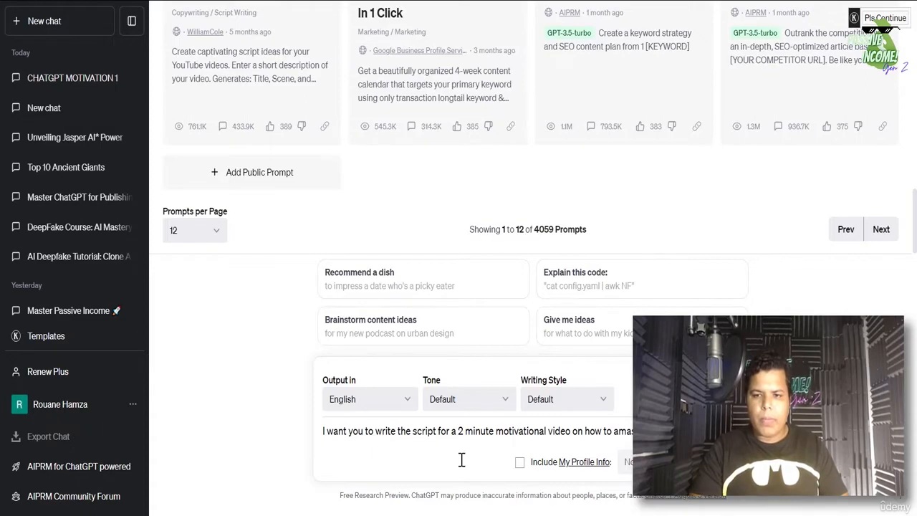
{"action": "key", "text": "shift+Return"}
{"action": "type", "text": "I want"}
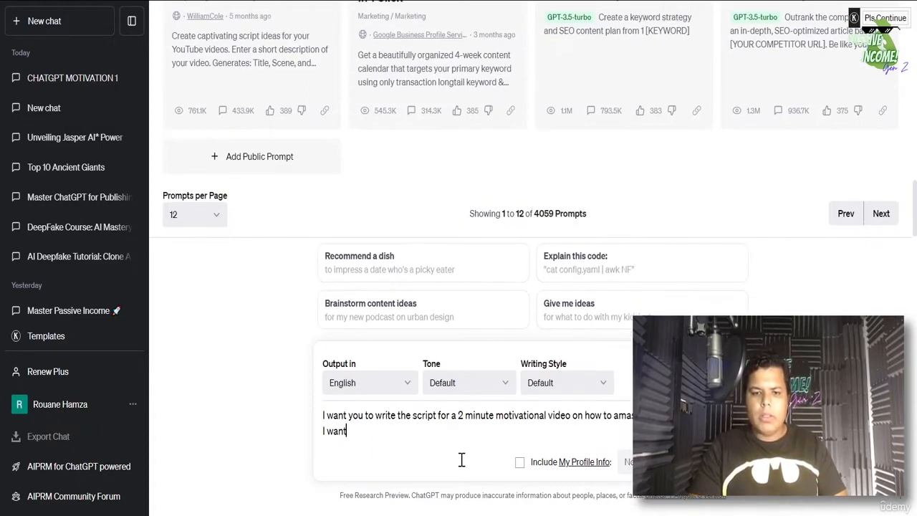
{"action": "type", "text": " to use"}
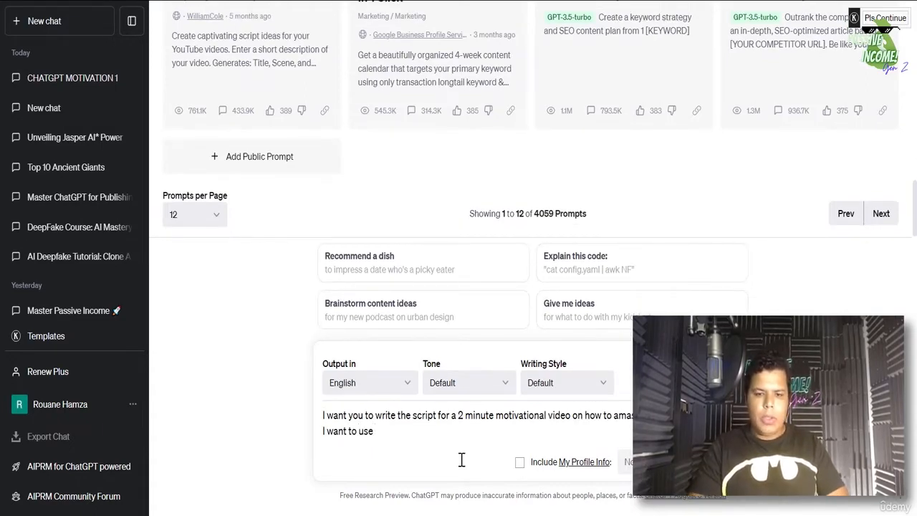
{"action": "type", "text": " the script to create a"}
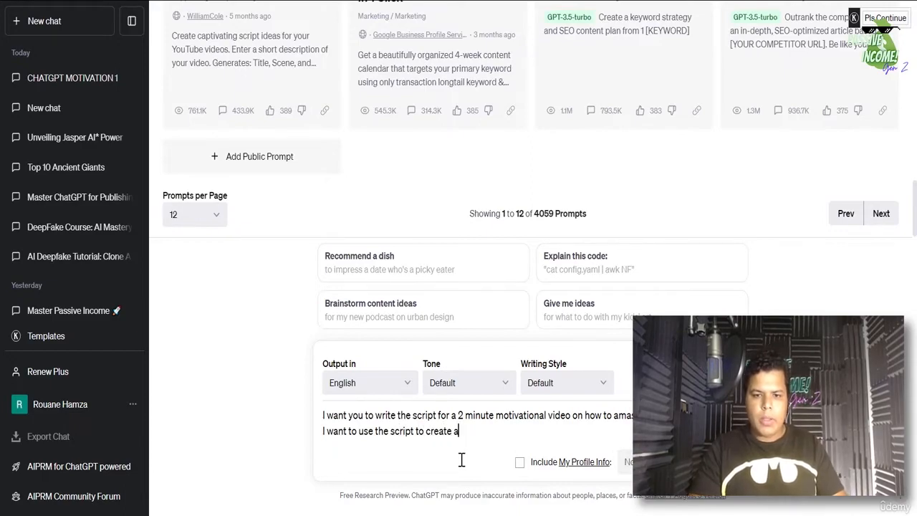
{"action": "key", "text": "BackSpace"}
{"action": "type", "text": "such a"}
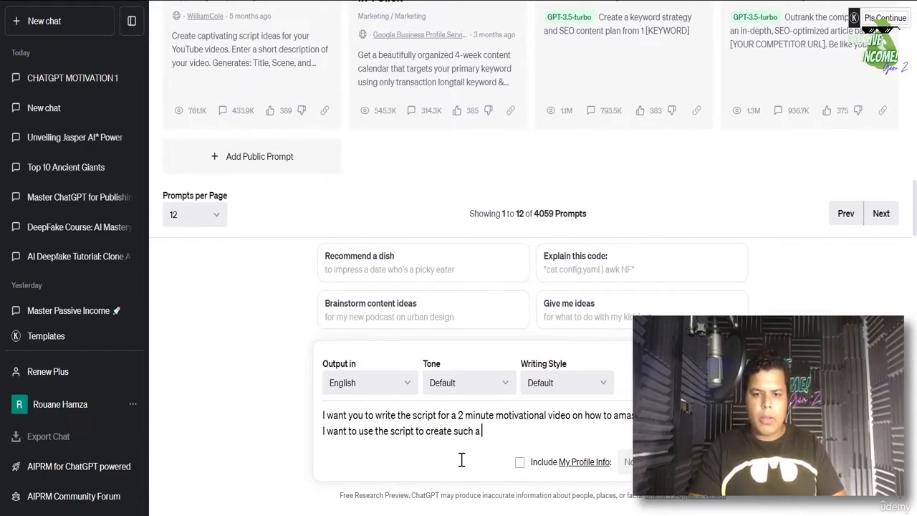
{"action": "type", "text": " powerful video."}
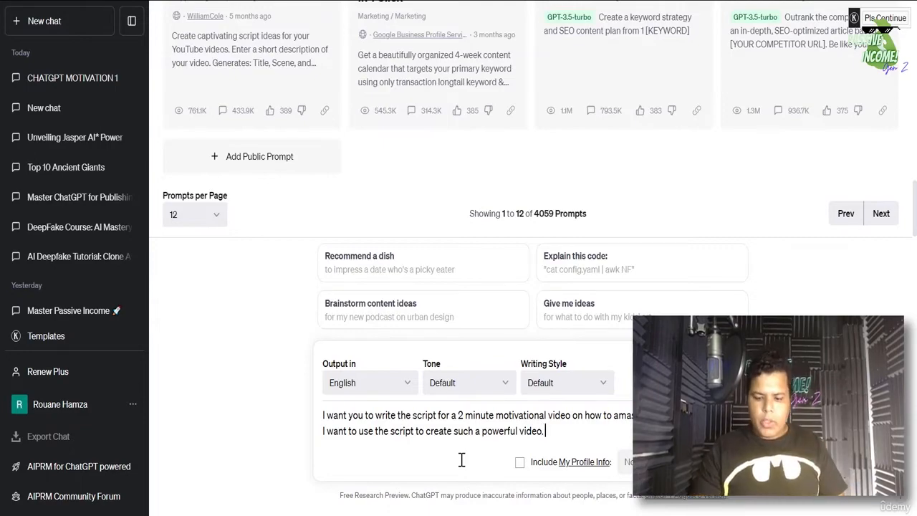
{"action": "key", "text": "Return"}
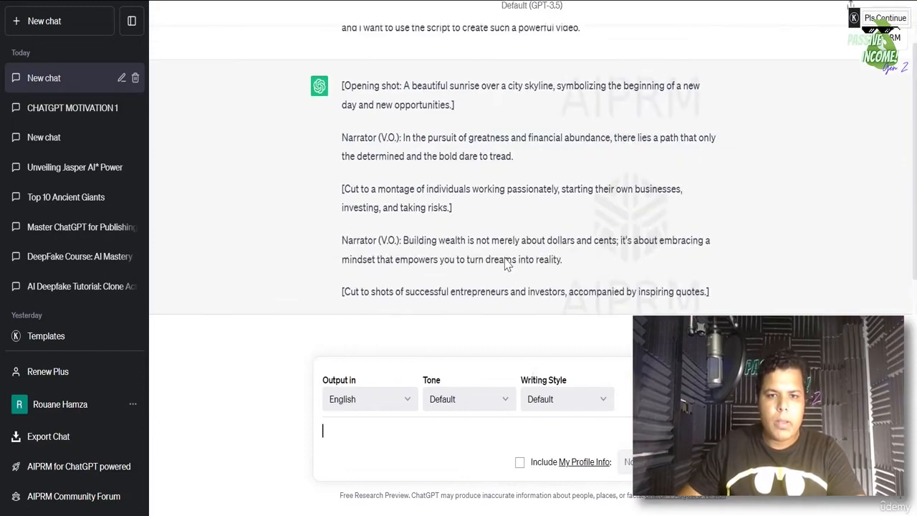
- Scroll through the finished wealth script down to its mountaintop closing shot and '[End of video.]'
{"action": "scroll", "coordinate": [506, 263], "scroll_direction": "up", "scroll_amount": 2}
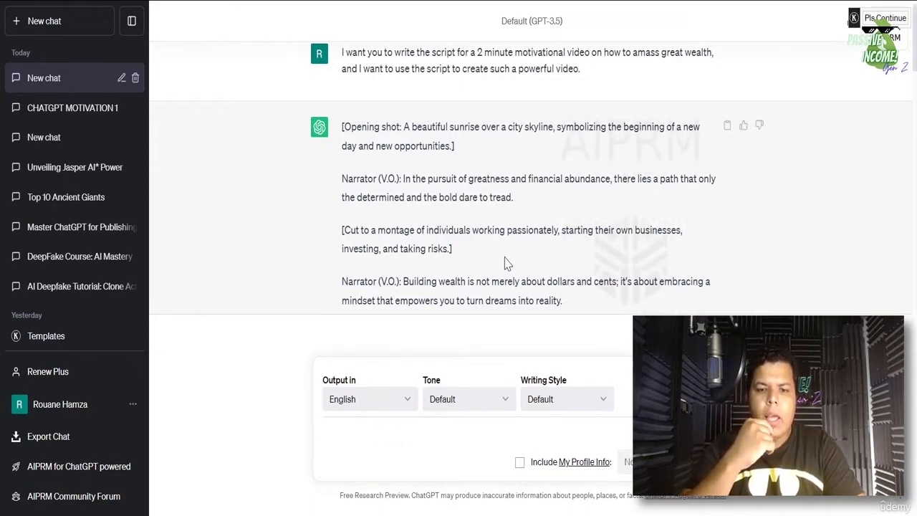
{"action": "scroll", "coordinate": [501, 240], "scroll_direction": "down", "scroll_amount": 5}
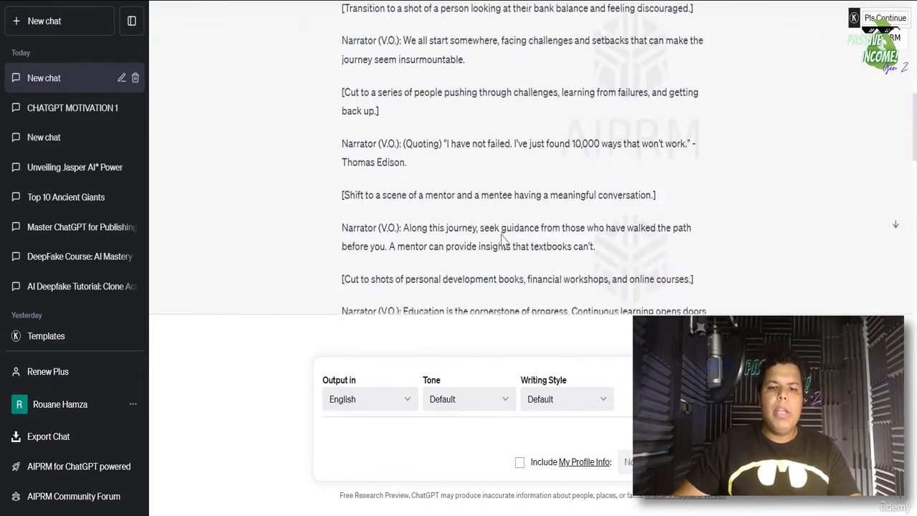
{"action": "scroll", "coordinate": [501, 238], "scroll_direction": "down", "scroll_amount": 5}
{"action": "scroll", "coordinate": [502, 236], "scroll_direction": "up", "scroll_amount": 10}
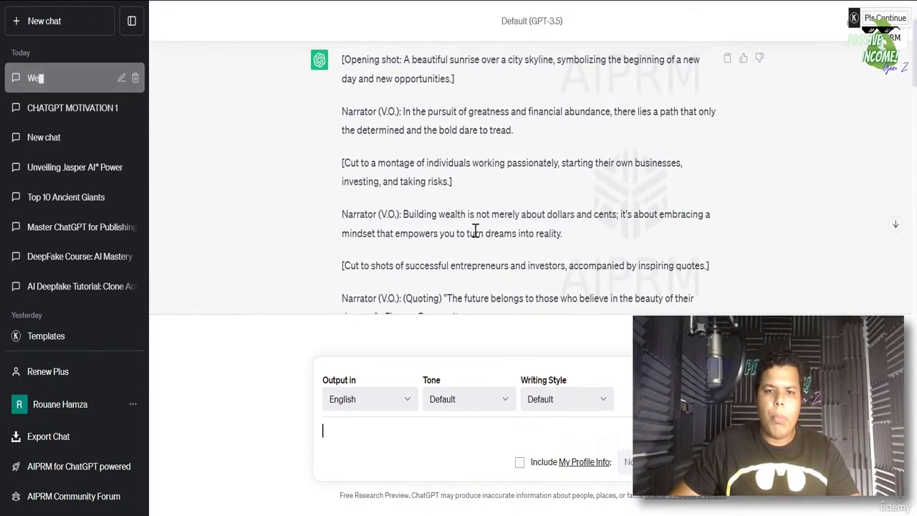
{"action": "scroll", "coordinate": [475, 233], "scroll_direction": "up", "scroll_amount": 3}
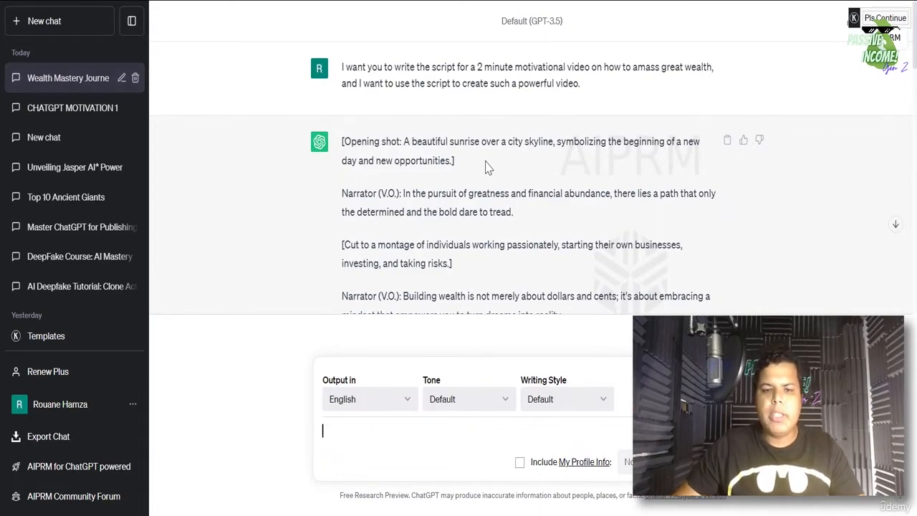
{"action": "scroll", "coordinate": [480, 175], "scroll_direction": "down", "scroll_amount": 15}
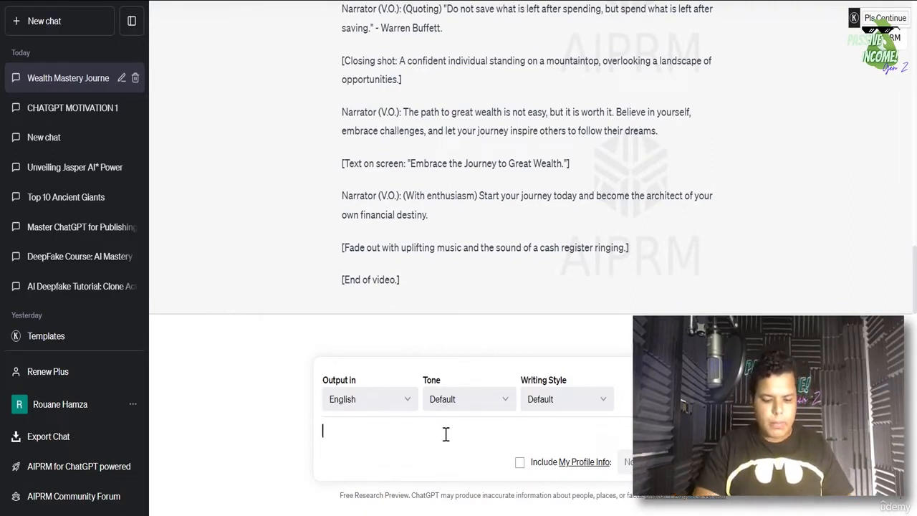
- Ask ChatGPT to give only what the narrator will say in the wealth script
{"action": "type", "text": "you to"}
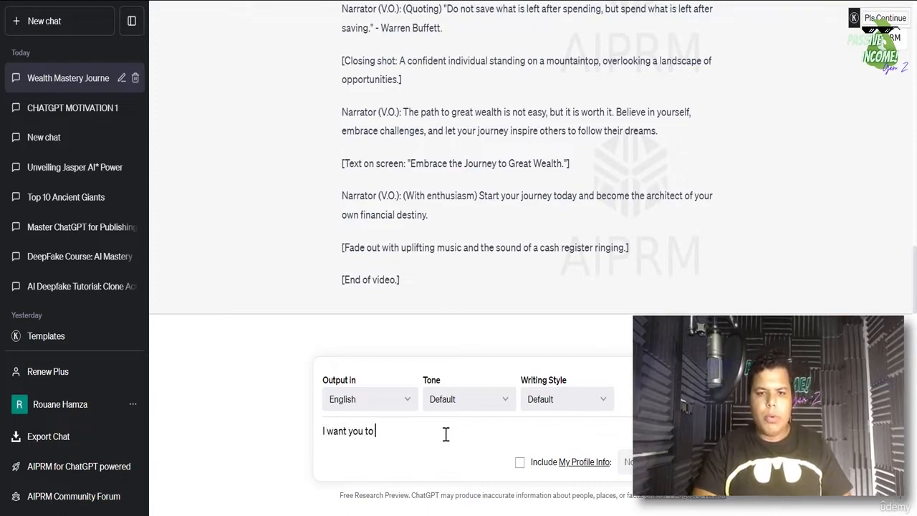
{"action": "type", "text": " prom"}
{"action": "type", "text": "vide"}
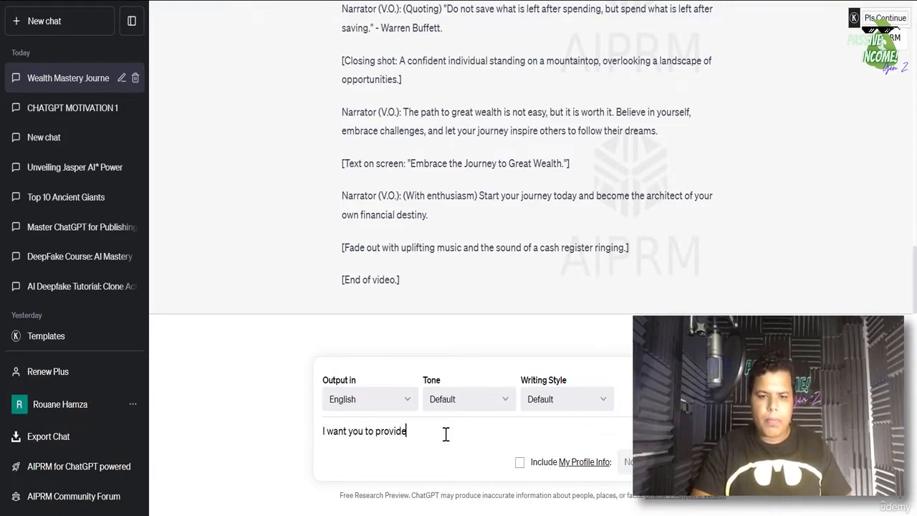
{"action": "type", "text": " me with t"}
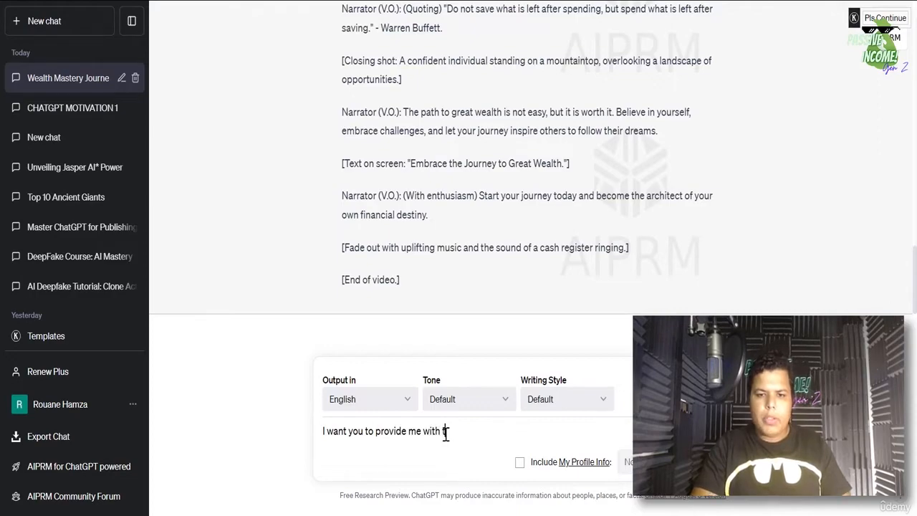
{"action": "type", "text": "he so"}
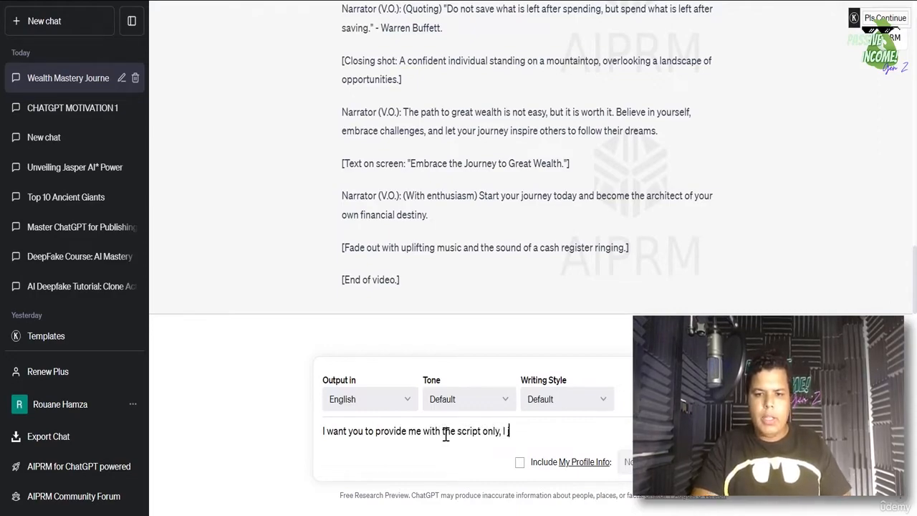
{"action": "type", "text": " need w"}
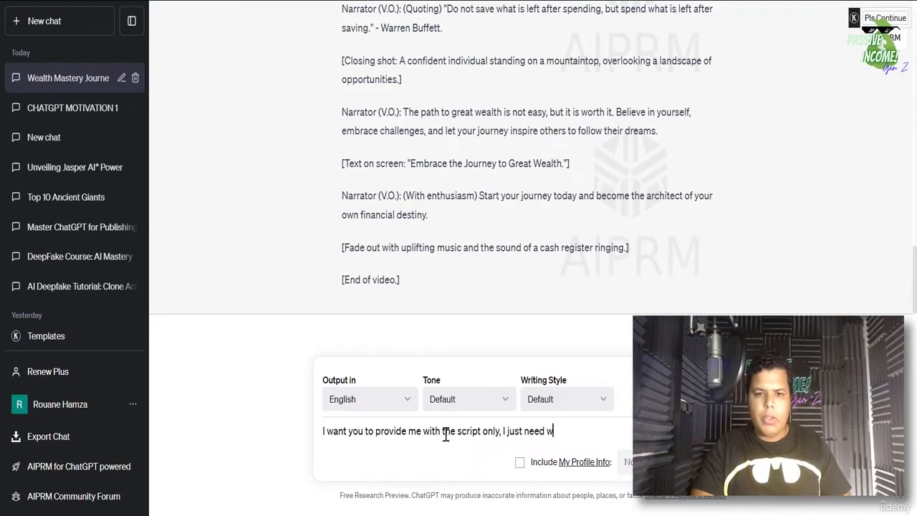
{"action": "type", "text": "hat the na"}
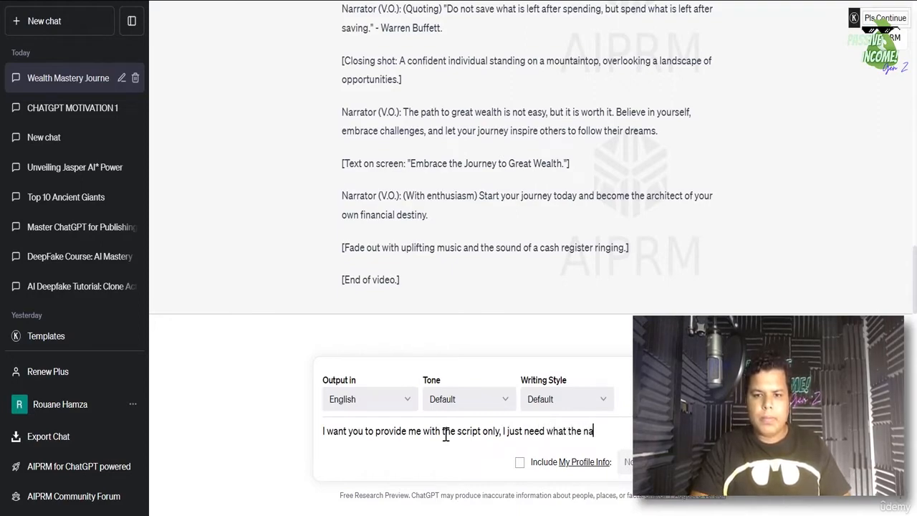
{"action": "type", "text": "rrator wi"}
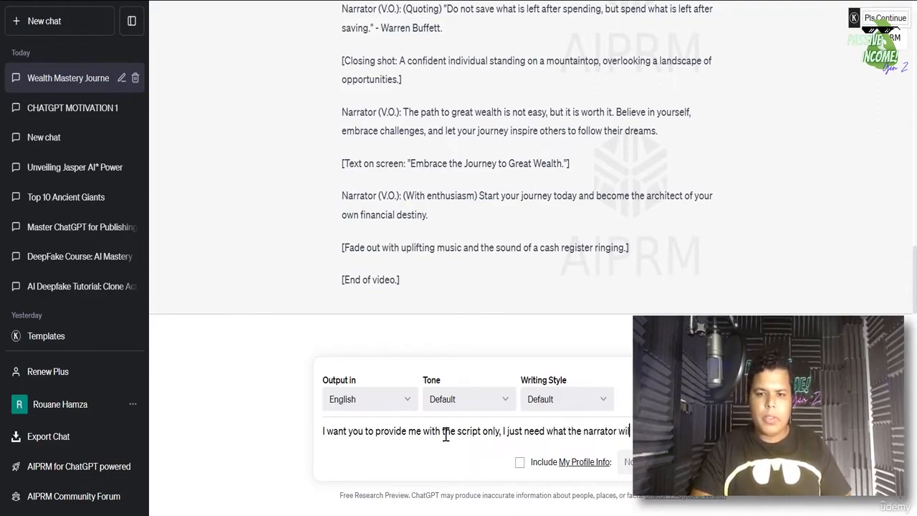
{"action": "type", "text": "ll say."}
{"action": "key", "text": "Return"}
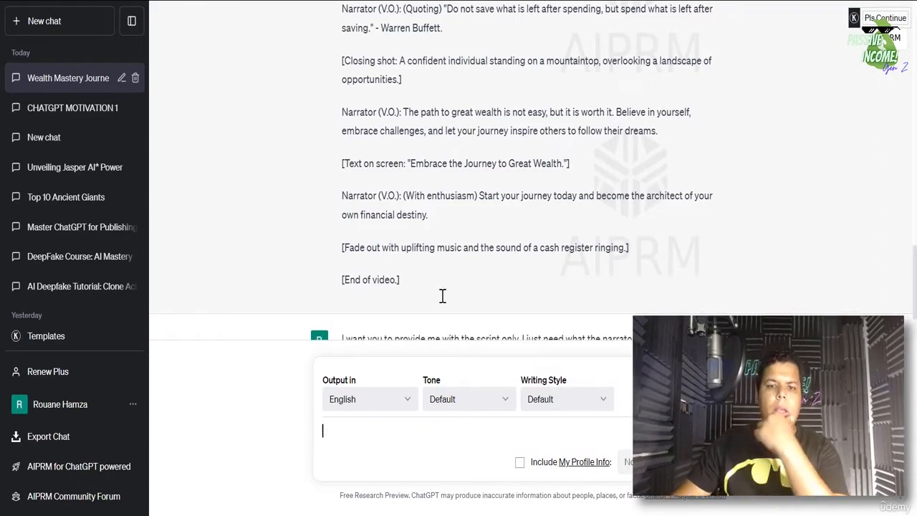
{"action": "scroll", "coordinate": [473, 215], "scroll_direction": "up", "scroll_amount": 5}
{"action": "scroll", "coordinate": [473, 231], "scroll_direction": "up", "scroll_amount": 10}
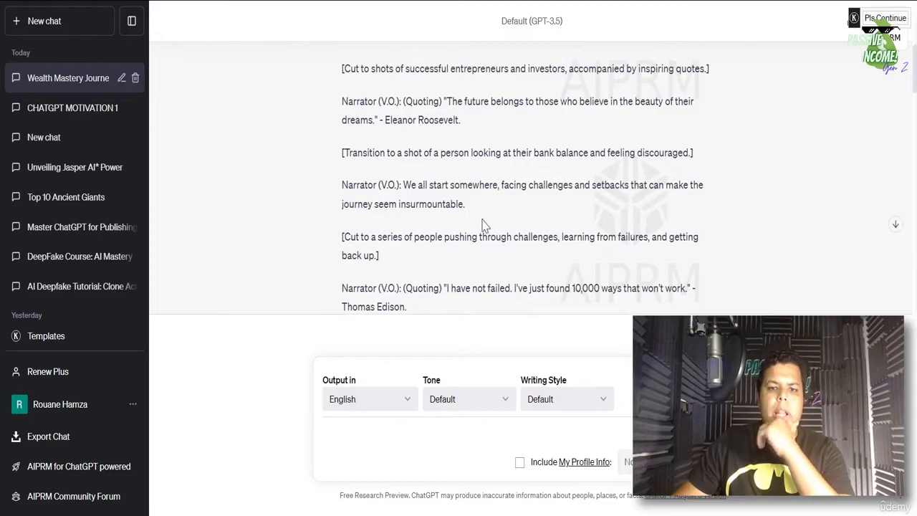
{"action": "scroll", "coordinate": [475, 228], "scroll_direction": "up", "scroll_amount": 1}
{"action": "scroll", "coordinate": [473, 228], "scroll_direction": "up", "scroll_amount": 1}
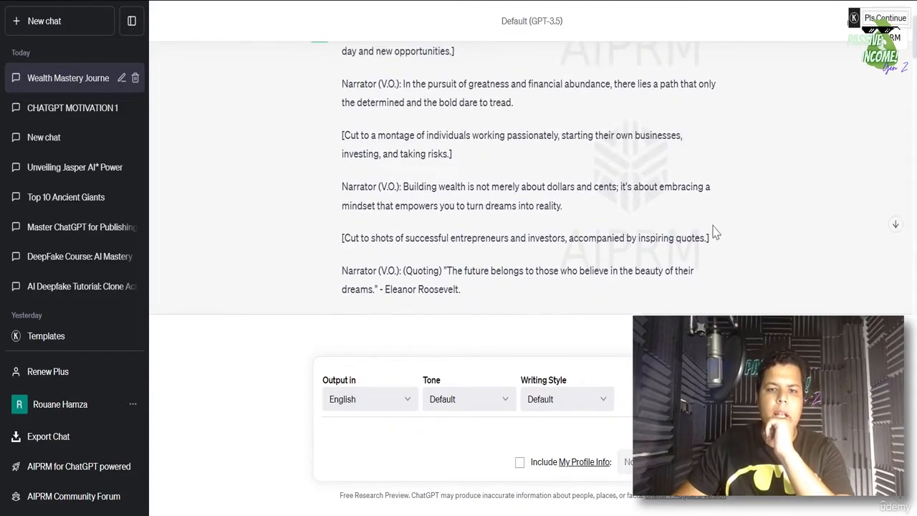
- Scroll back through the new reply up to its sunrise opening shot
{"action": "triple_click", "coordinate": [654, 233]}
{"action": "scroll", "coordinate": [655, 229], "scroll_direction": "down", "scroll_amount": 5}
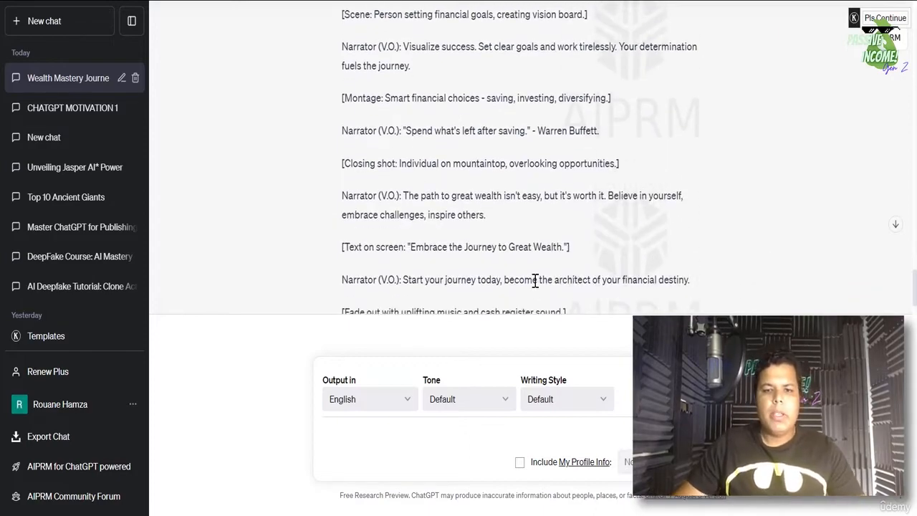
{"action": "scroll", "coordinate": [539, 245], "scroll_direction": "up", "scroll_amount": 6}
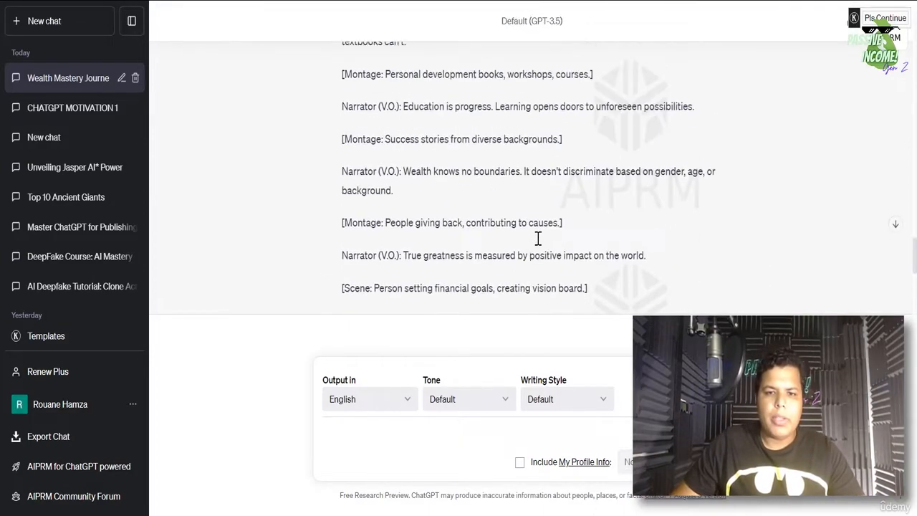
{"action": "scroll", "coordinate": [539, 245], "scroll_direction": "up", "scroll_amount": 10}
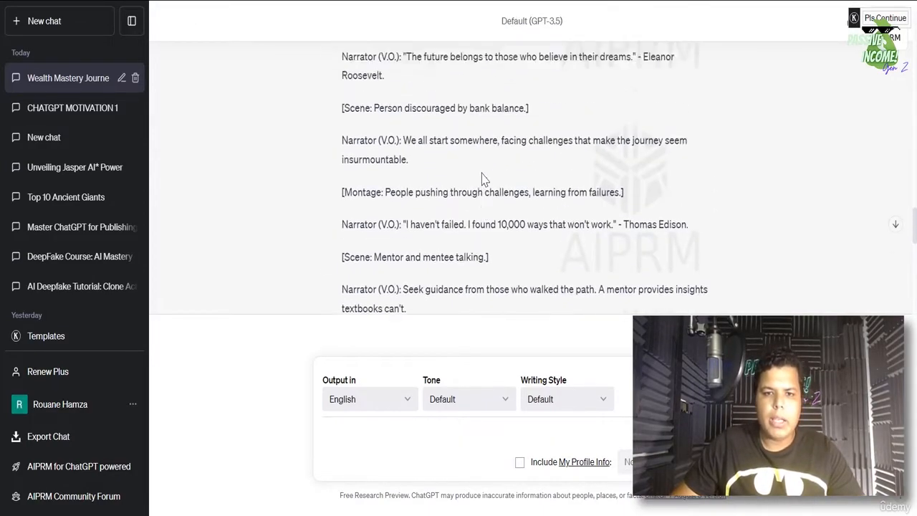
{"action": "scroll", "coordinate": [481, 179], "scroll_direction": "up", "scroll_amount": 8}
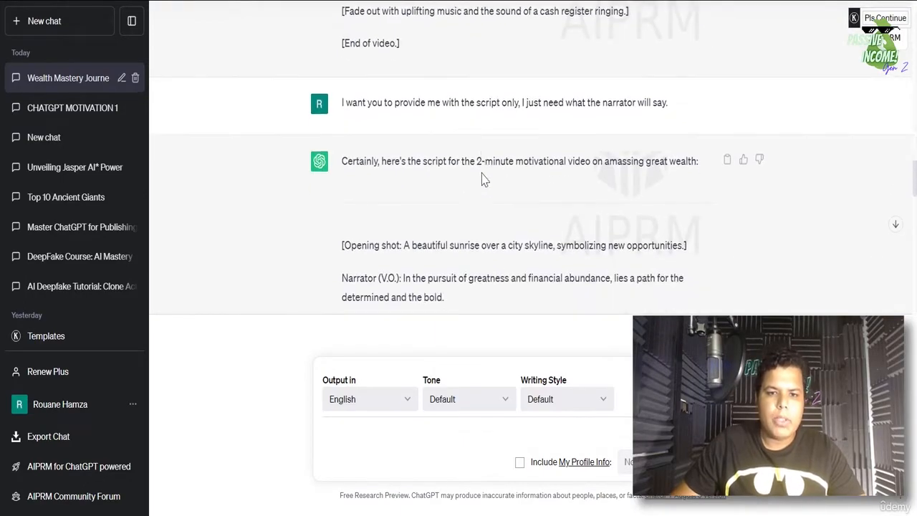
{"action": "scroll", "coordinate": [482, 179], "scroll_direction": "down", "scroll_amount": 2}
{"action": "scroll", "coordinate": [476, 181], "scroll_direction": "up", "scroll_amount": 2}
{"action": "scroll", "coordinate": [474, 182], "scroll_direction": "down", "scroll_amount": 5}
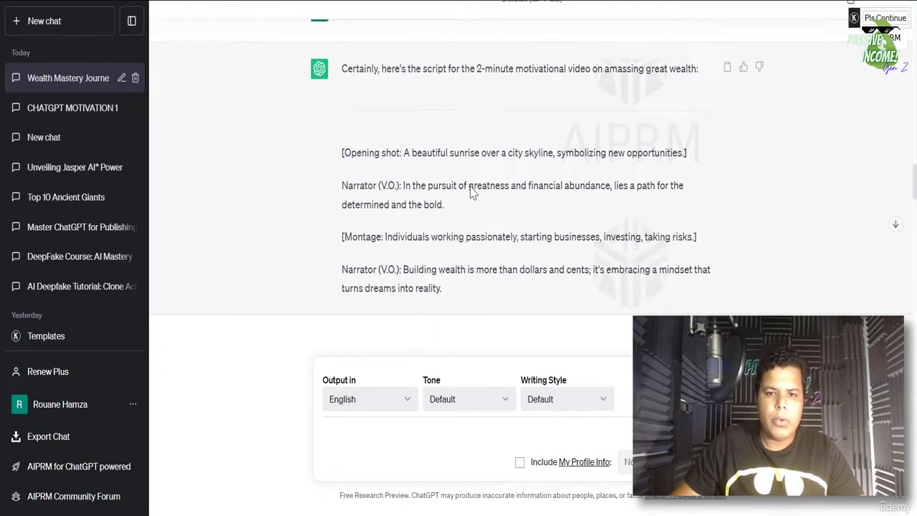
{"action": "scroll", "coordinate": [474, 179], "scroll_direction": "up", "scroll_amount": 2}
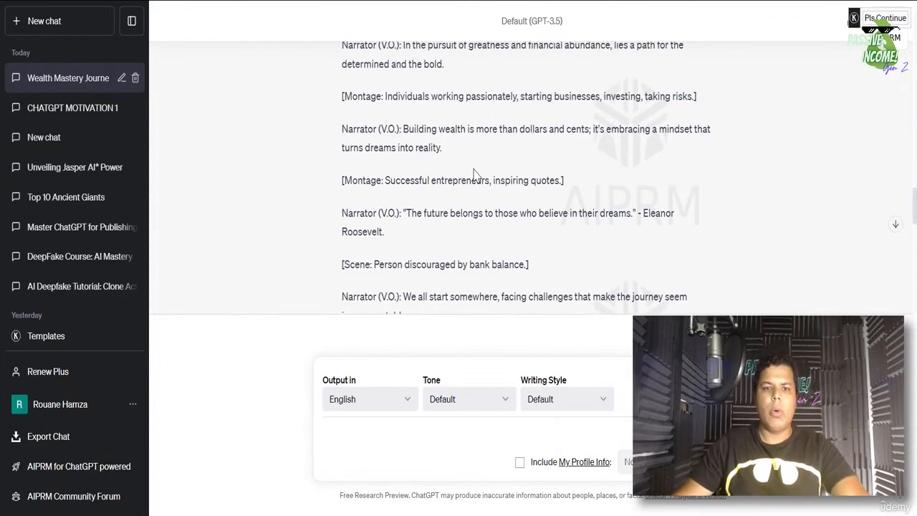
{"action": "scroll", "coordinate": [448, 258], "scroll_direction": "up", "scroll_amount": 5}
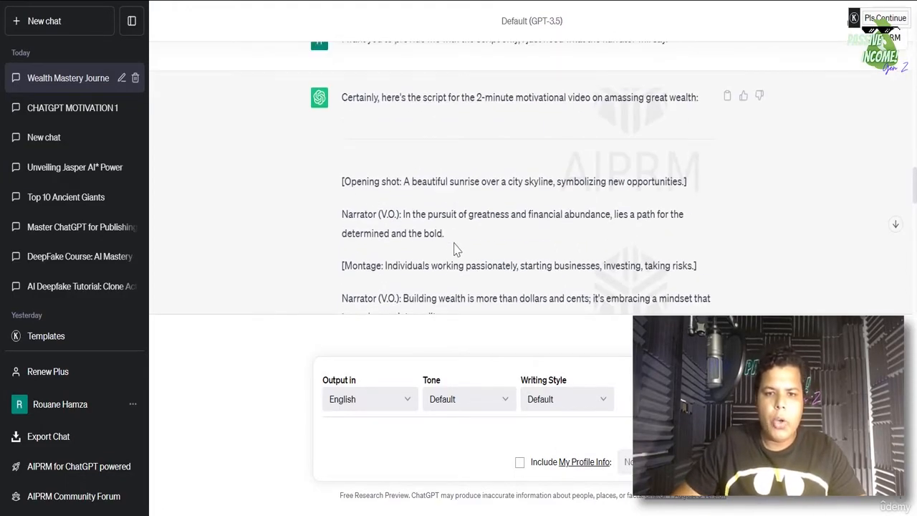
- Copy the wealth script from '[Opening shot' through to '[End of video.]'
{"action": "left_click_drag", "start_coordinate": [342, 182], "coordinate": [666, 210]}
{"action": "scroll", "coordinate": [375, 182], "scroll_direction": "down", "scroll_amount": 15}
{"action": "right_click", "coordinate": [666, 210]}
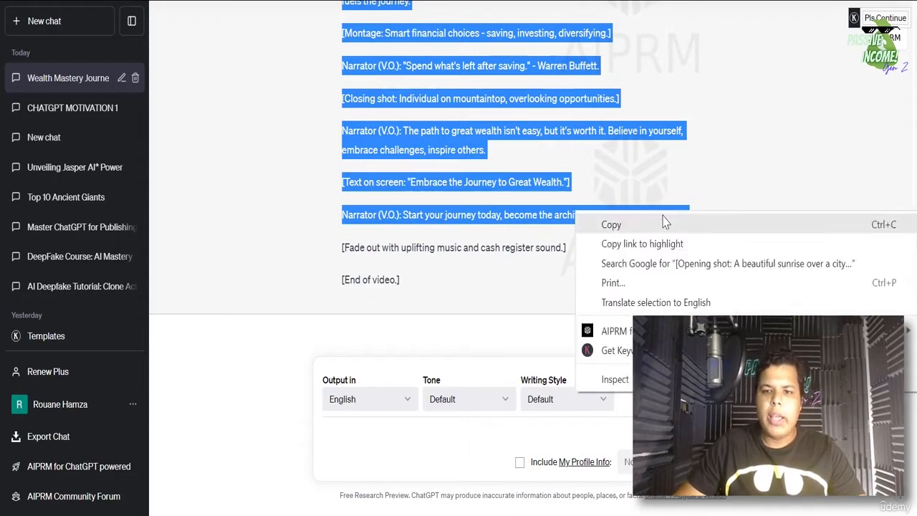
{"action": "left_click", "coordinate": [604, 223]}
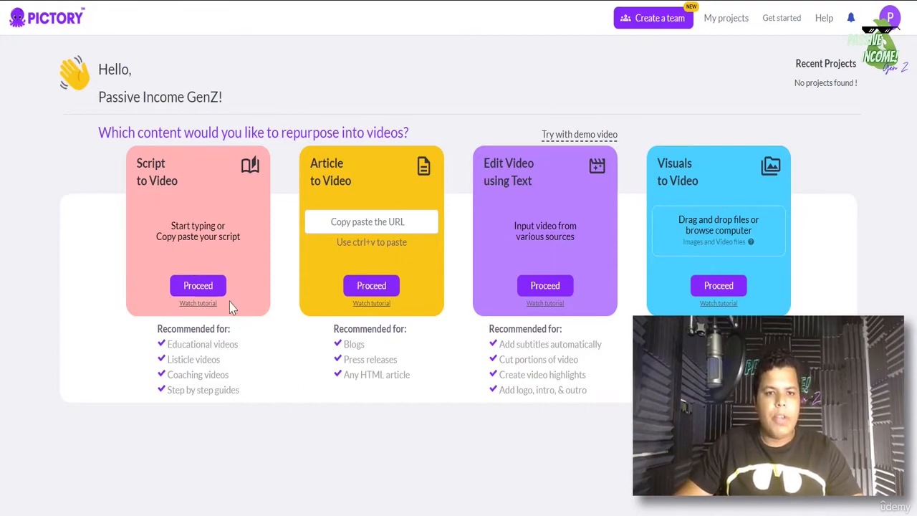
- Start a Script to Video project and paste the copied wealth script into the editor
{"action": "left_click", "coordinate": [198, 286]}
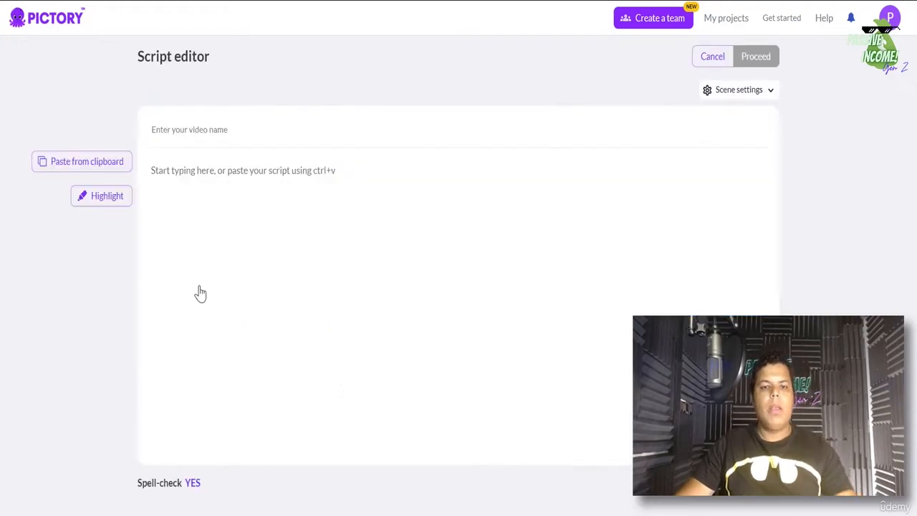
{"action": "left_click", "coordinate": [242, 180]}
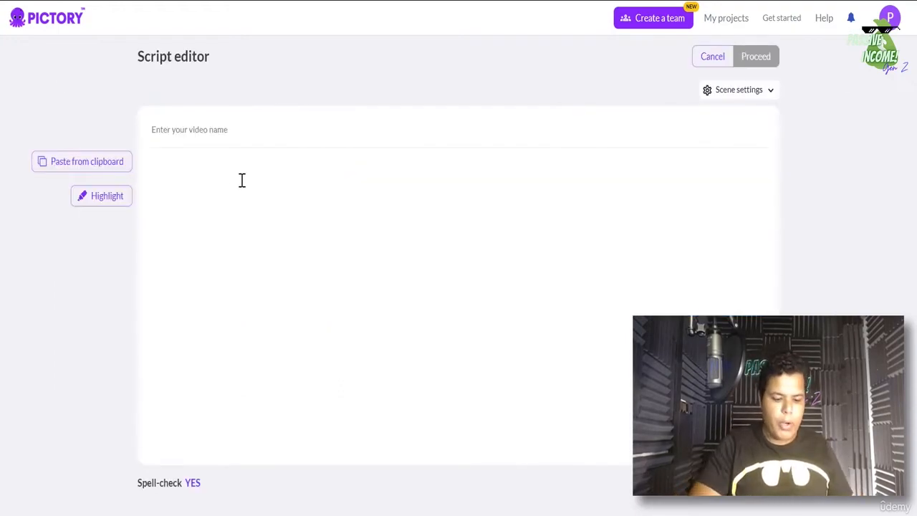
{"action": "key", "text": "ctrl+v"}
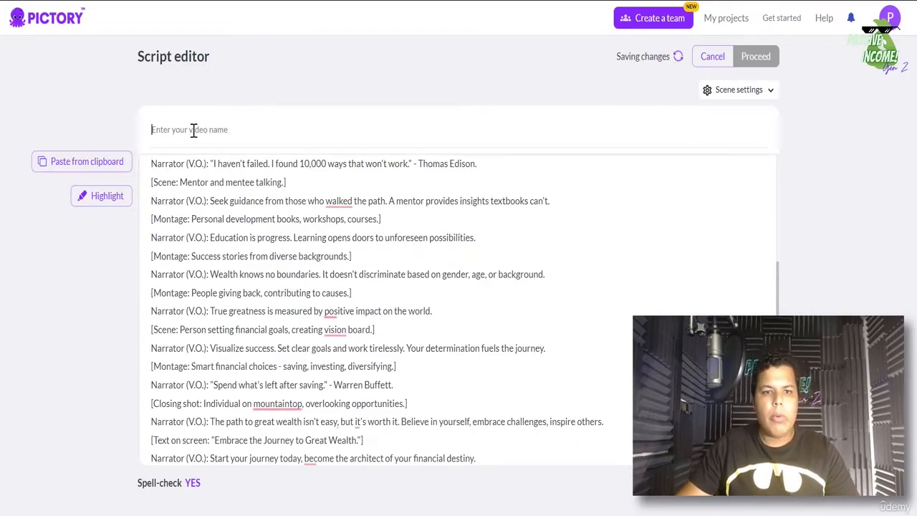
- Name the video 'Motivational Video (2 minutes for Youtube)'
{"action": "left_click", "coordinate": [194, 129]}
{"action": "type", "text": "mOT"}
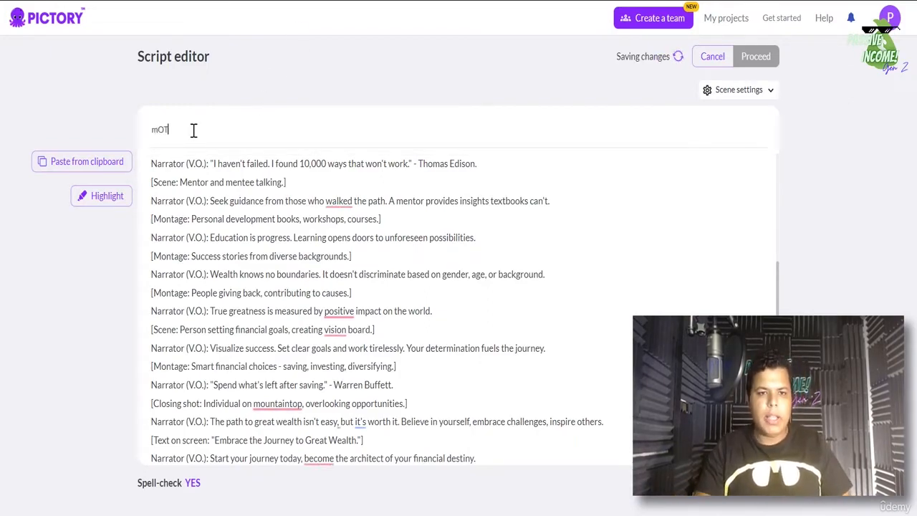
{"action": "key", "text": "BackSpace"}
{"action": "key", "text": "BackSpace"}
{"action": "key", "text": "BackSpace"}
{"action": "type", "text": "Motivatio"}
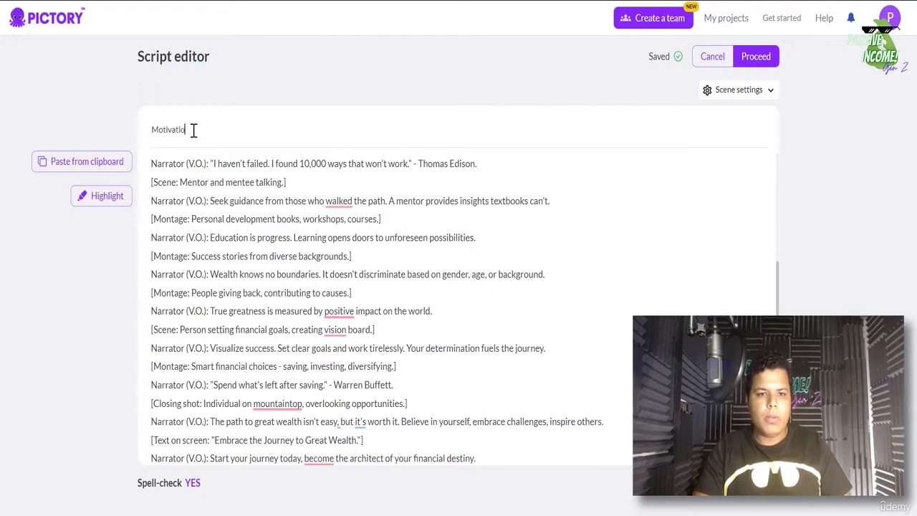
{"action": "type", "text": "nal Video"}
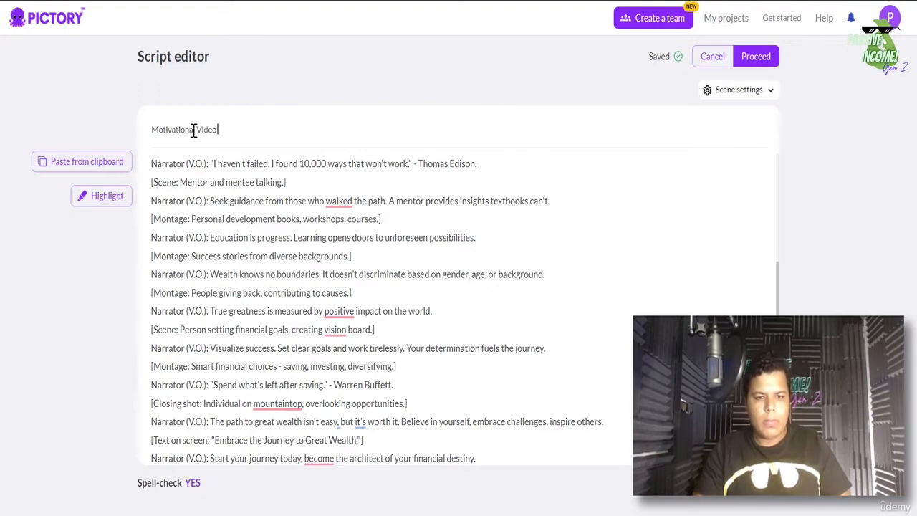
{"action": "type", "text": " (2 minutes for Yo"}
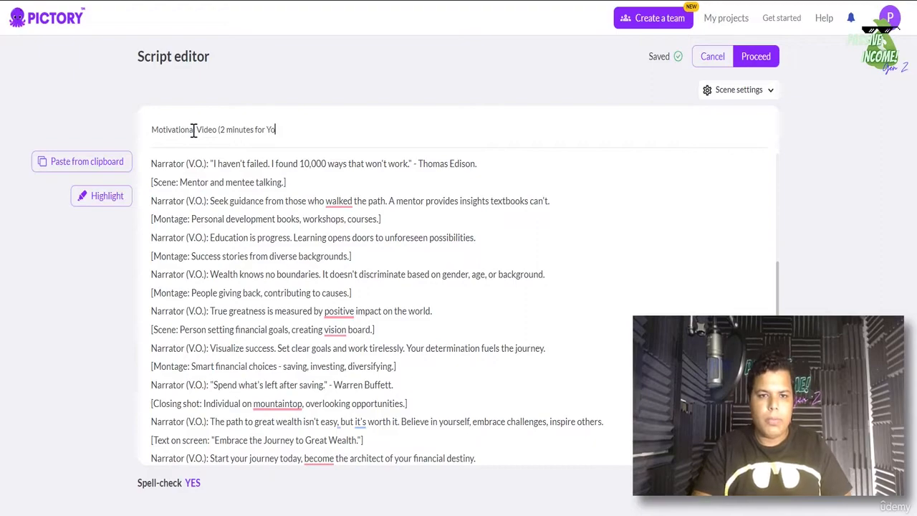
{"action": "type", "text": "utube)"}
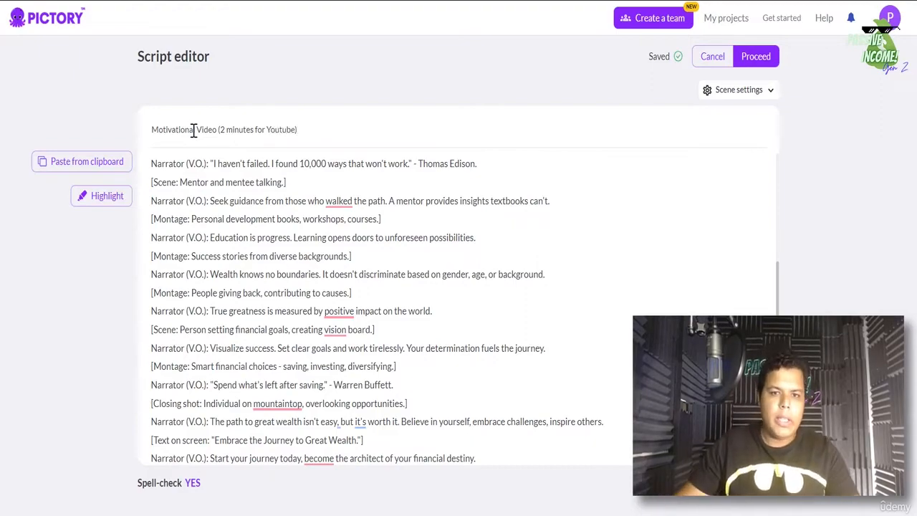
{"action": "scroll", "coordinate": [280, 177], "scroll_direction": "up", "scroll_amount": 5}
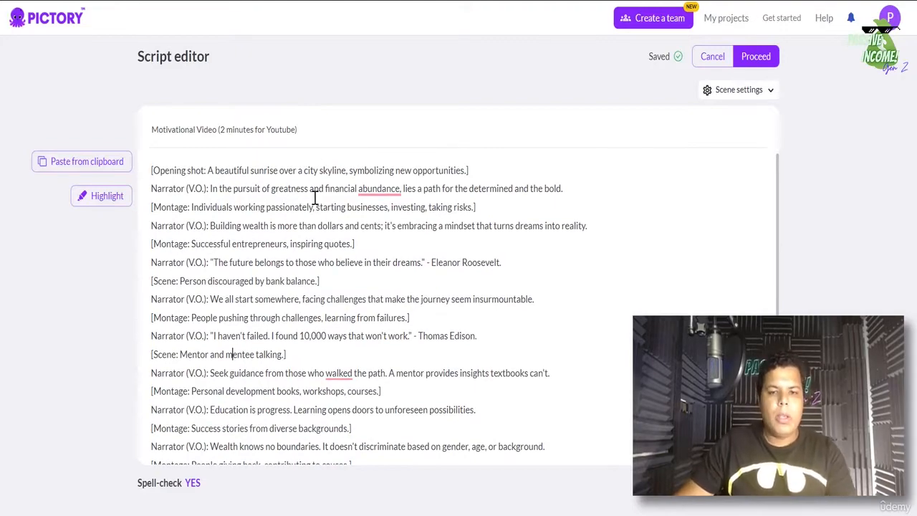
- Delete the opening shot, working, entrepreneurs, discouraged-person, challenges and mentor scene lines
{"action": "left_click_drag", "start_coordinate": [467, 170], "coordinate": [152, 170]}
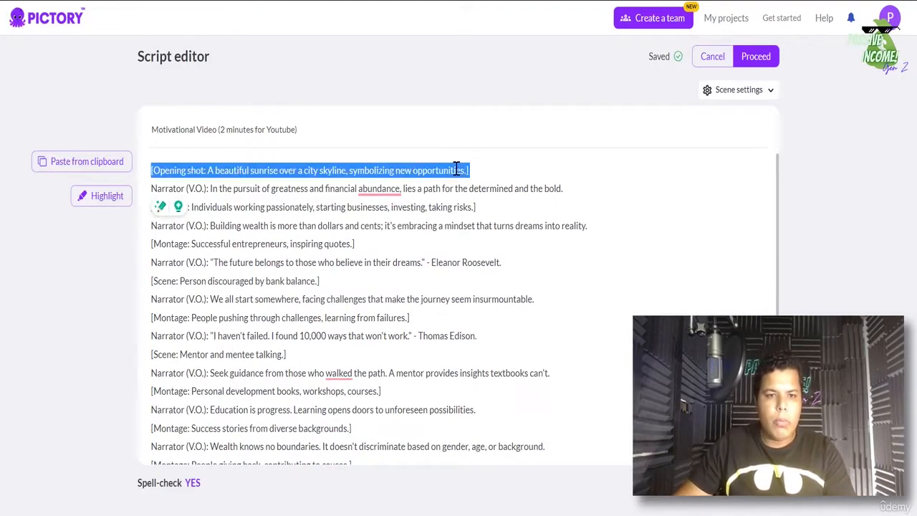
{"action": "key", "text": "BackSpace"}
{"action": "triple_click", "coordinate": [212, 190]}
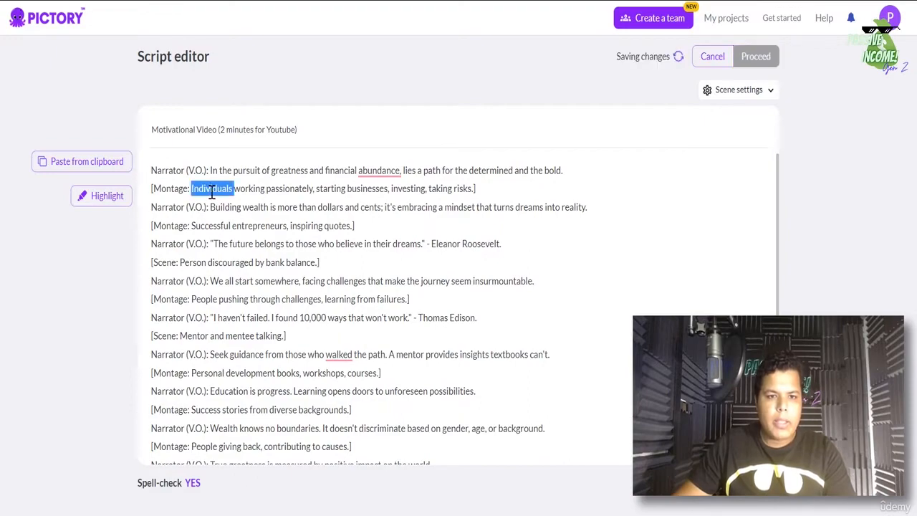
{"action": "key", "text": "BackSpace"}
{"action": "triple_click", "coordinate": [239, 200]}
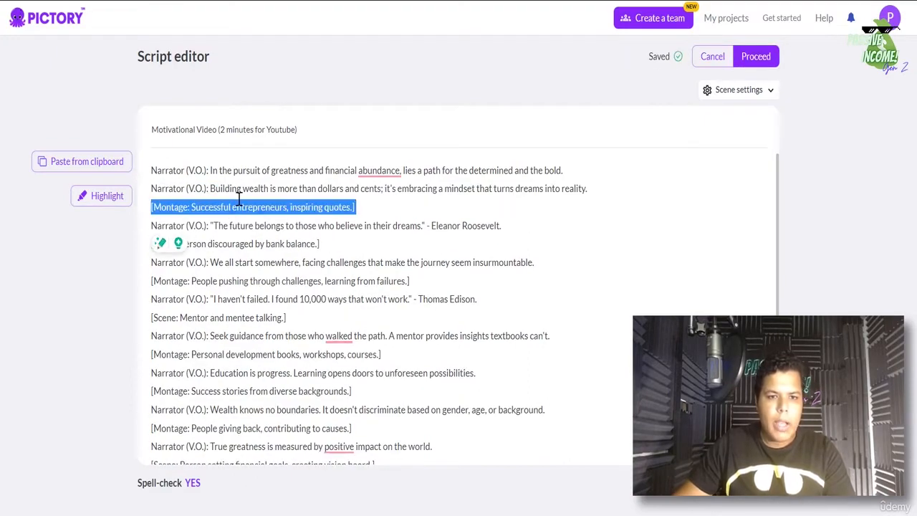
{"action": "key", "text": "BackSpace"}
{"action": "left_click_drag", "start_coordinate": [226, 224], "coordinate": [151, 225]}
{"action": "key", "text": "BackSpace"}
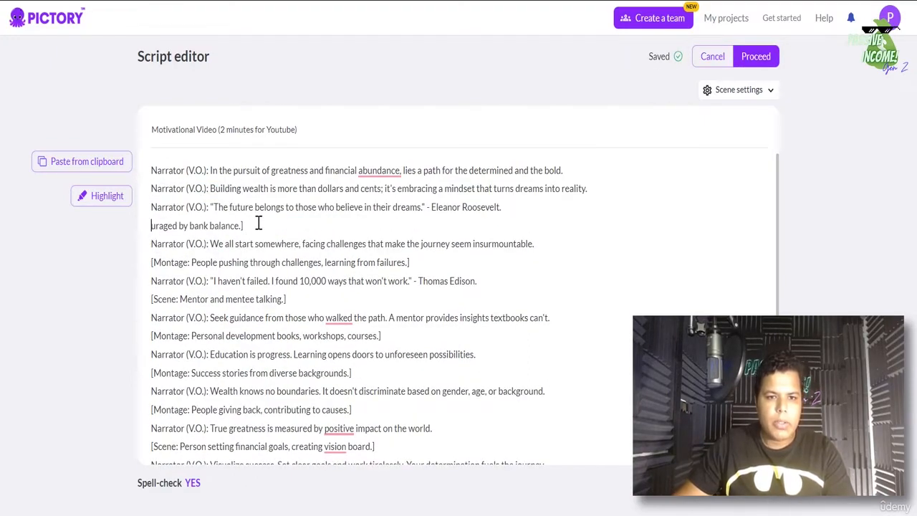
{"action": "triple_click", "coordinate": [258, 223]}
{"action": "key", "text": "BackSpace"}
{"action": "triple_click", "coordinate": [231, 244]}
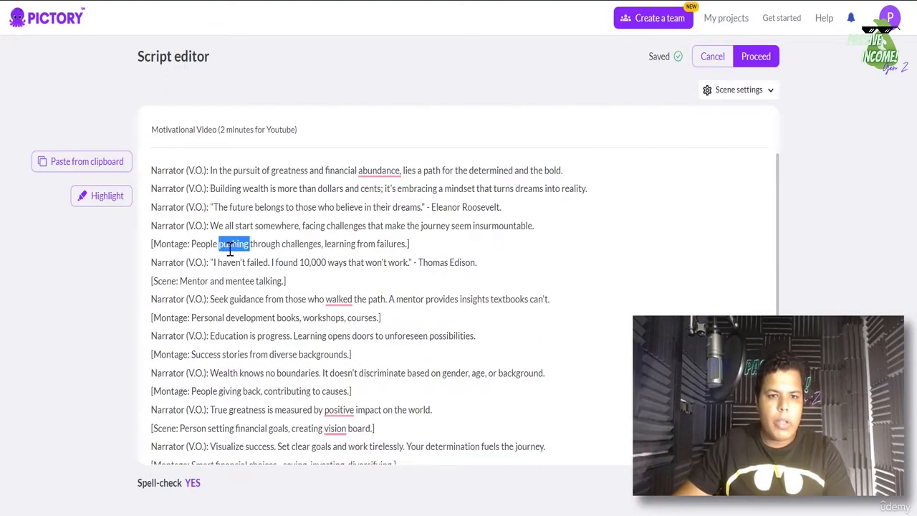
{"action": "key", "text": "BackSpace"}
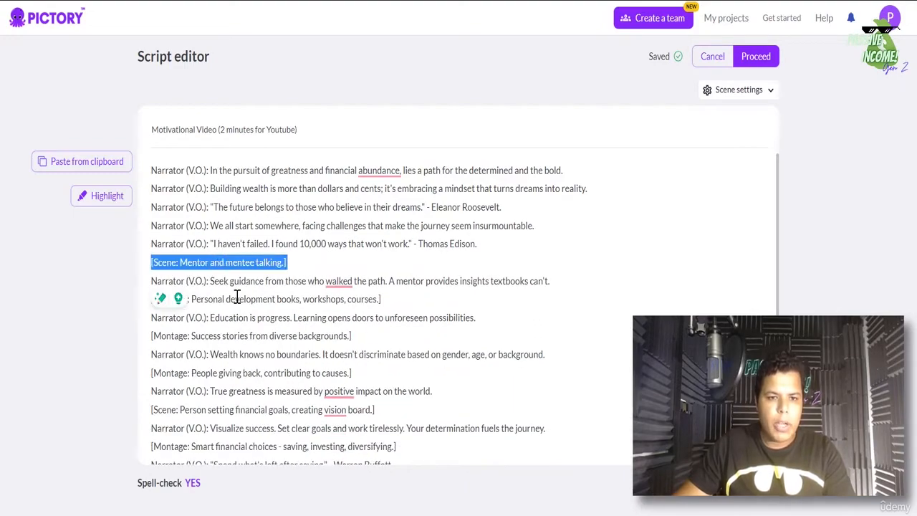
{"action": "key", "text": "BackSpace"}
- Delete the remaining montage, vision board, Closing shot and Text on screen lines, plus the stray word
{"action": "triple_click", "coordinate": [208, 281]}
{"action": "key", "text": "BackSpace"}
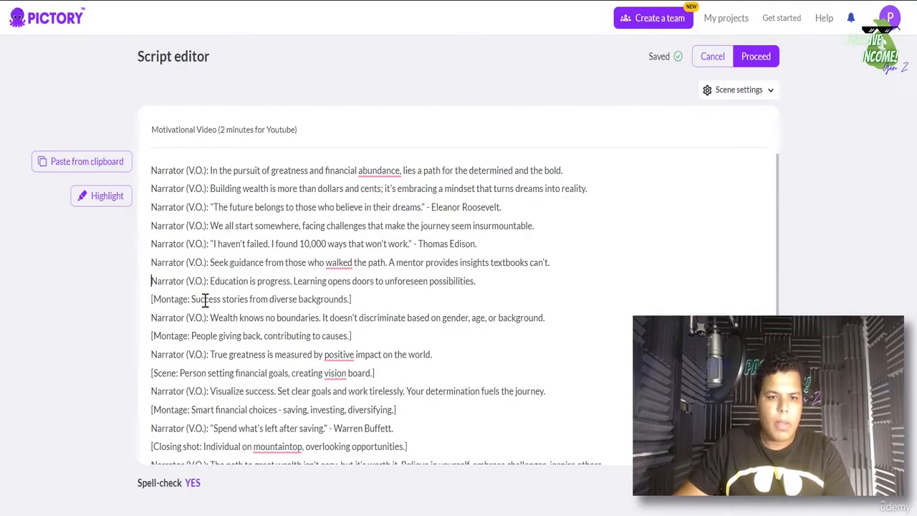
{"action": "triple_click", "coordinate": [205, 300]}
{"action": "key", "text": "BackSpace"}
{"action": "triple_click", "coordinate": [191, 317]}
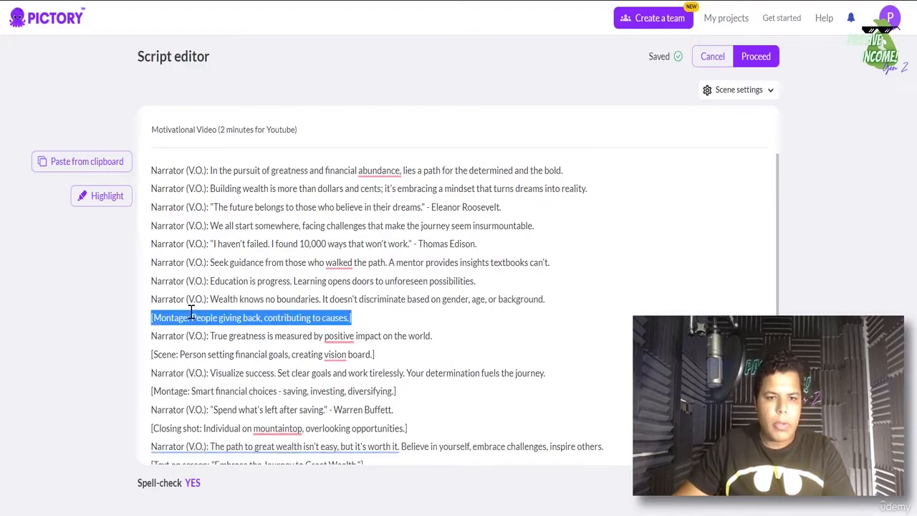
{"action": "key", "text": "BackSpace"}
{"action": "triple_click", "coordinate": [196, 336]}
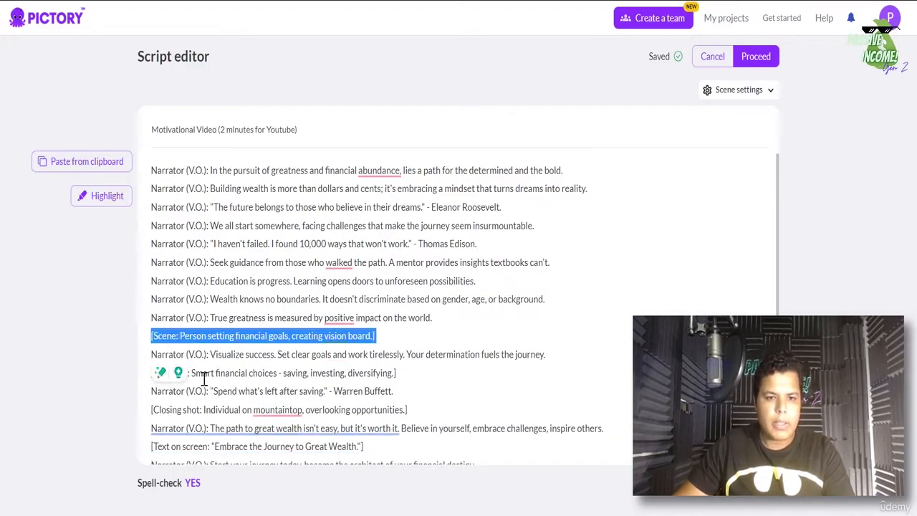
{"action": "key", "text": "BackSpace"}
{"action": "triple_click", "coordinate": [192, 354]}
{"action": "key", "text": "BackSpace"}
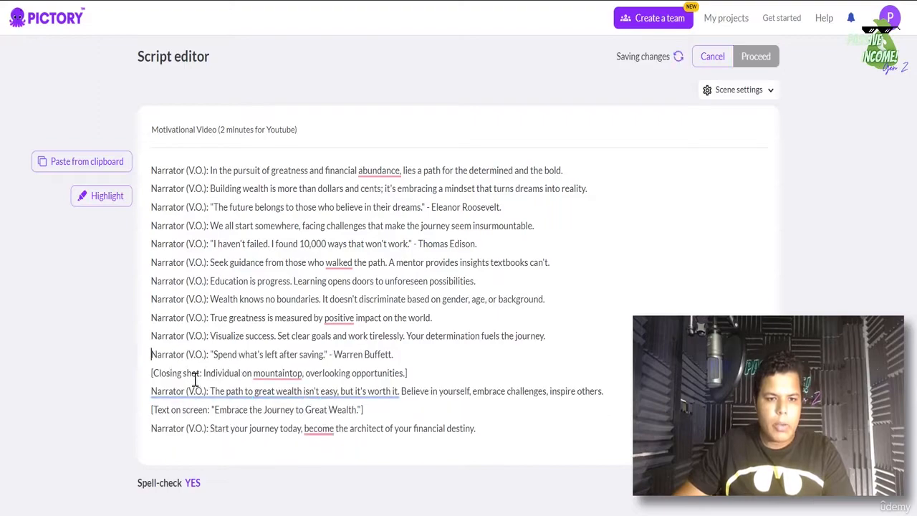
{"action": "triple_click", "coordinate": [198, 374]}
{"action": "key", "text": "BackSpace"}
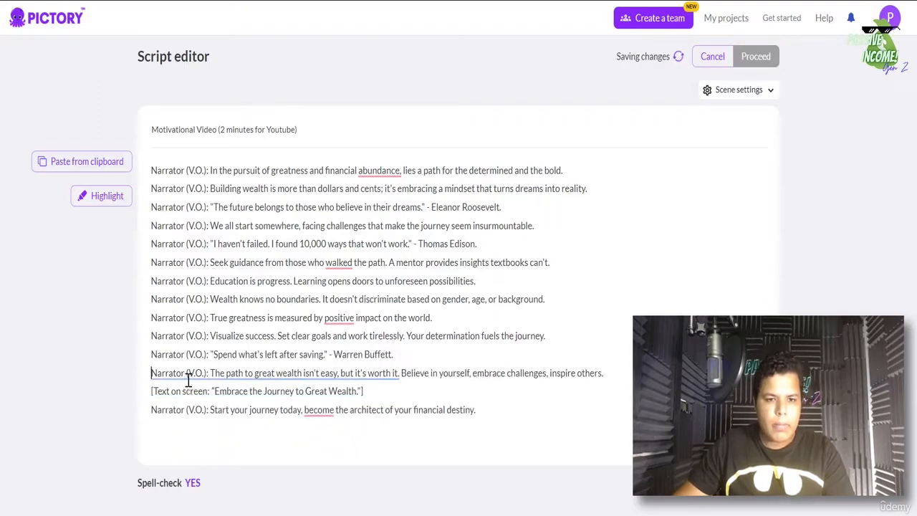
{"action": "triple_click", "coordinate": [184, 393]}
{"action": "key", "text": "BackSpace"}
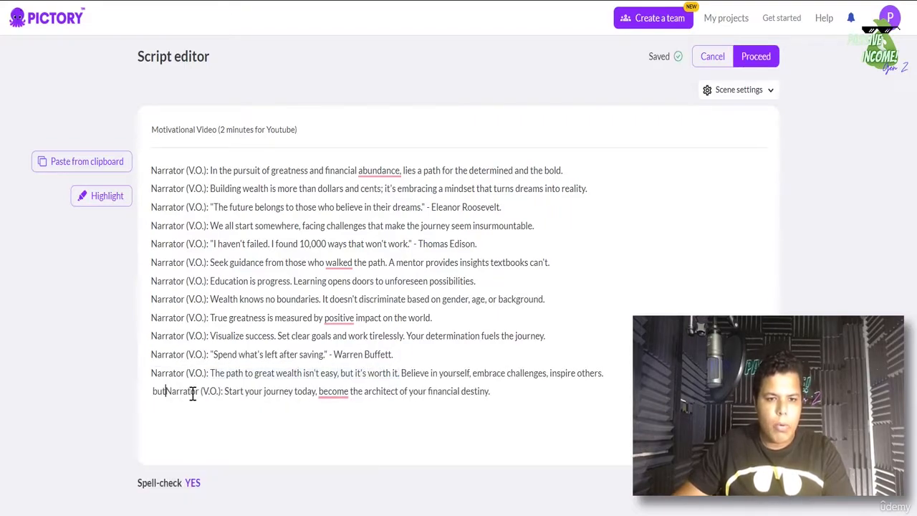
{"action": "key", "text": "Delete"}
{"action": "key", "text": "Delete"}
{"action": "key", "text": "Delete"}
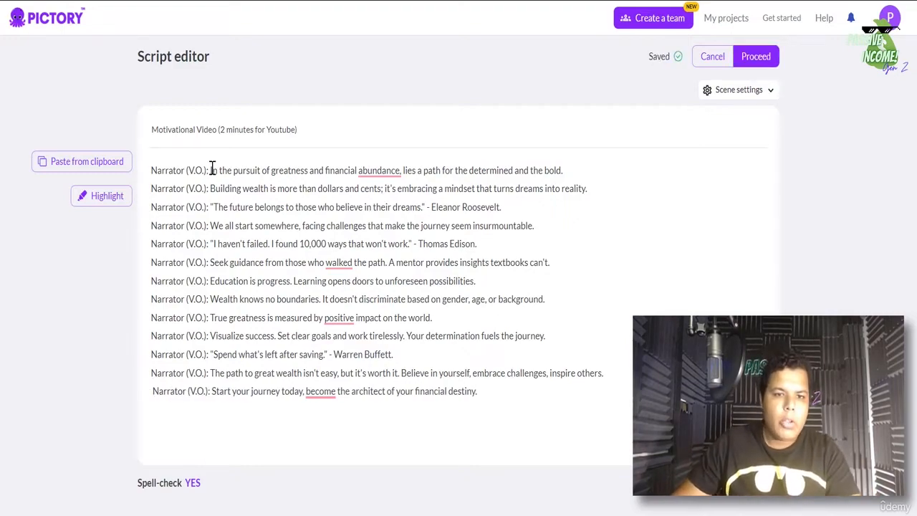
- Remove the 'Narrator (V.O.): ' prefix from the first three script lines, then select the first line
{"action": "left_click_drag", "start_coordinate": [210, 170], "coordinate": [150, 172]}
{"action": "key", "text": "BackSpace"}
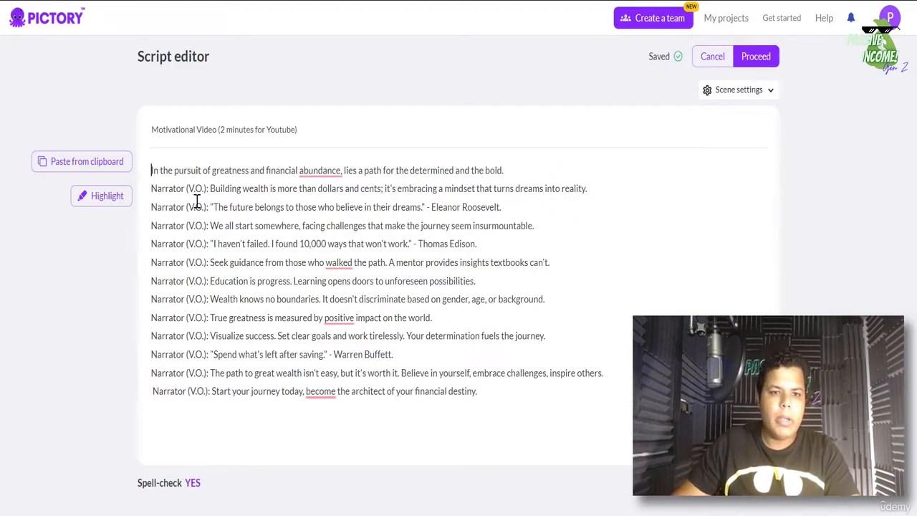
{"action": "left_click_drag", "start_coordinate": [210, 189], "coordinate": [151, 188]}
{"action": "key", "text": "BackSpace"}
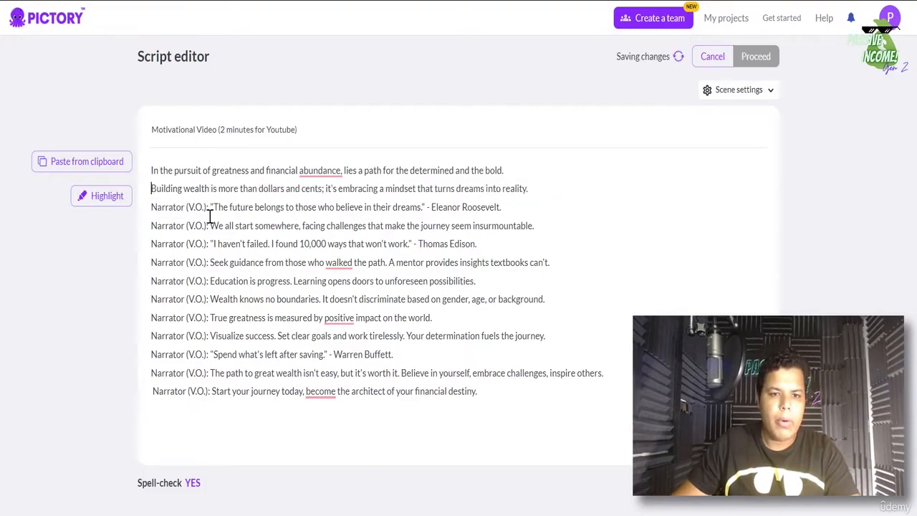
{"action": "left_click_drag", "start_coordinate": [210, 207], "coordinate": [151, 205]}
{"action": "key", "text": "BackSpace"}
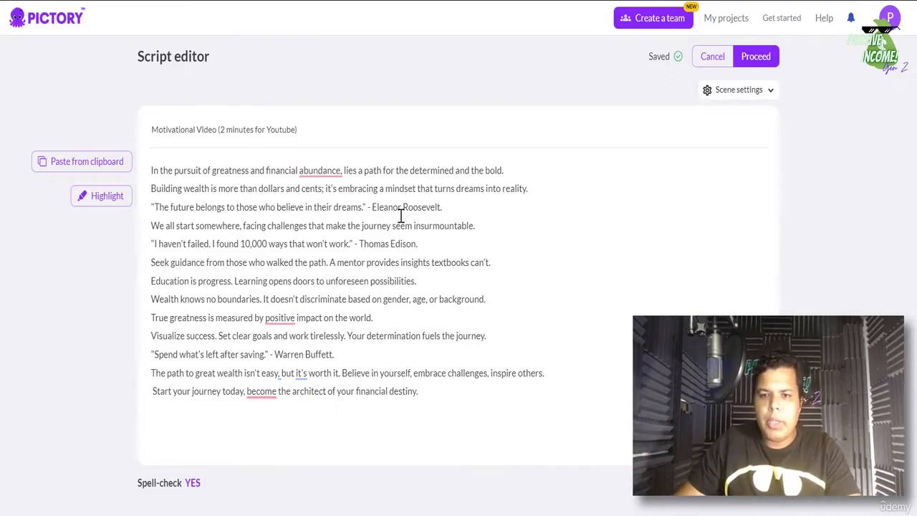
{"action": "mouse_move", "coordinate": [149, 171]}
{"action": "left_mouse_down"}
{"action": "mouse_move", "coordinate": [511, 172]}
{"action": "mouse_move", "coordinate": [154, 199]}
{"action": "mouse_move", "coordinate": [151, 189]}
{"action": "left_mouse_up"}
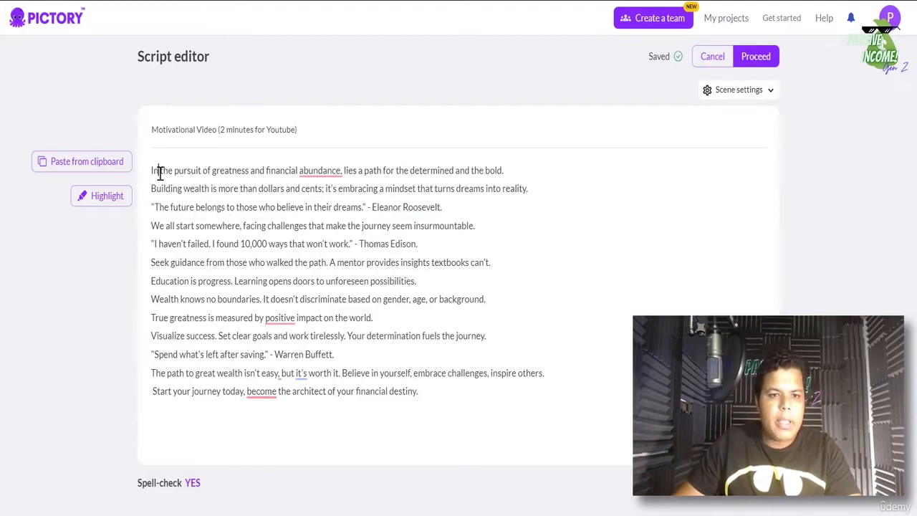
{"action": "triple_click", "coordinate": [160, 174]}
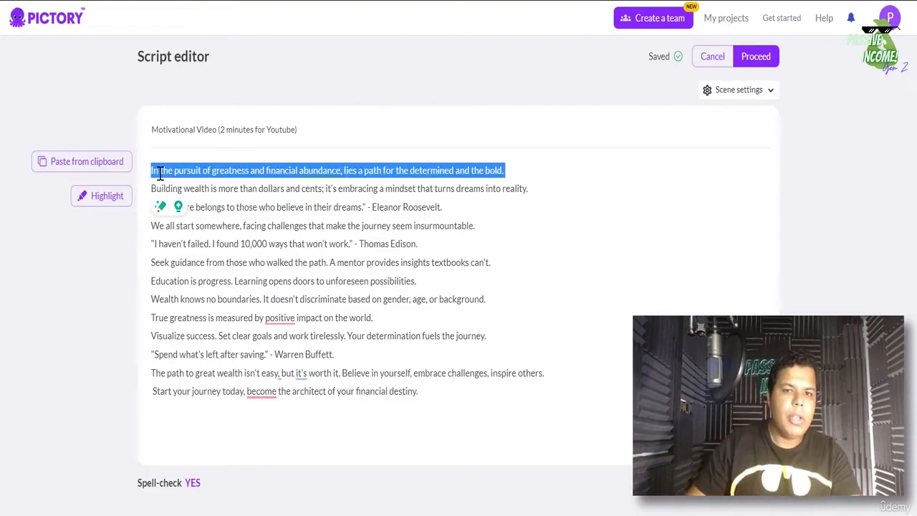
- Set Scene settings so new scenes are created on line breaks
{"action": "left_click", "coordinate": [742, 92]}
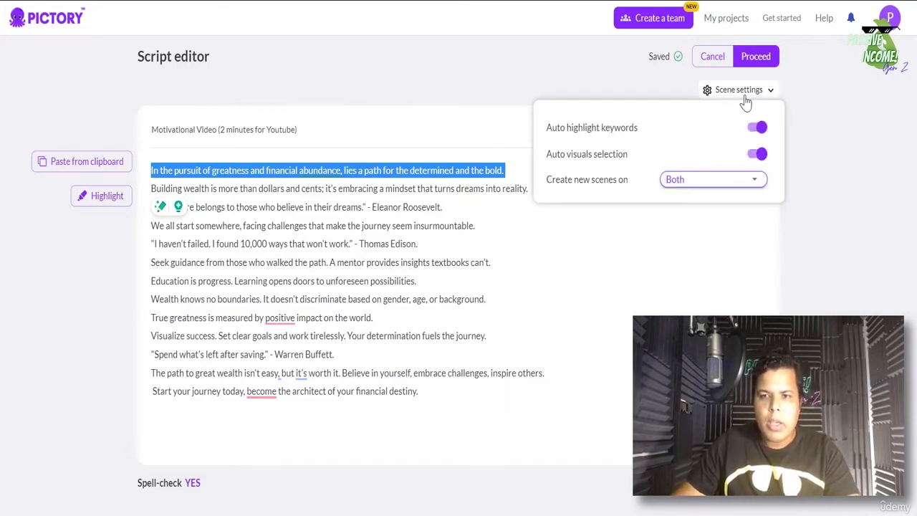
{"action": "left_click", "coordinate": [725, 180]}
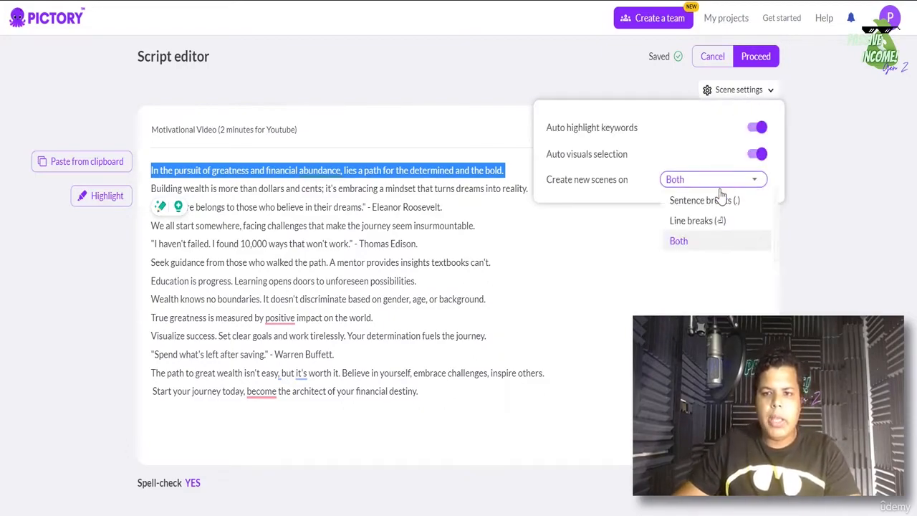
{"action": "left_click", "coordinate": [713, 224]}
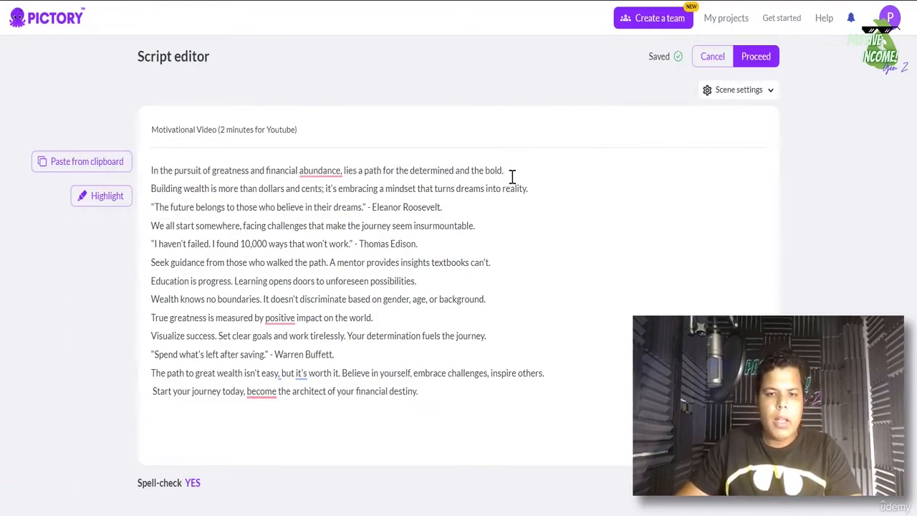
{"action": "key", "text": "Return"}
{"action": "key", "text": "BackSpace"}
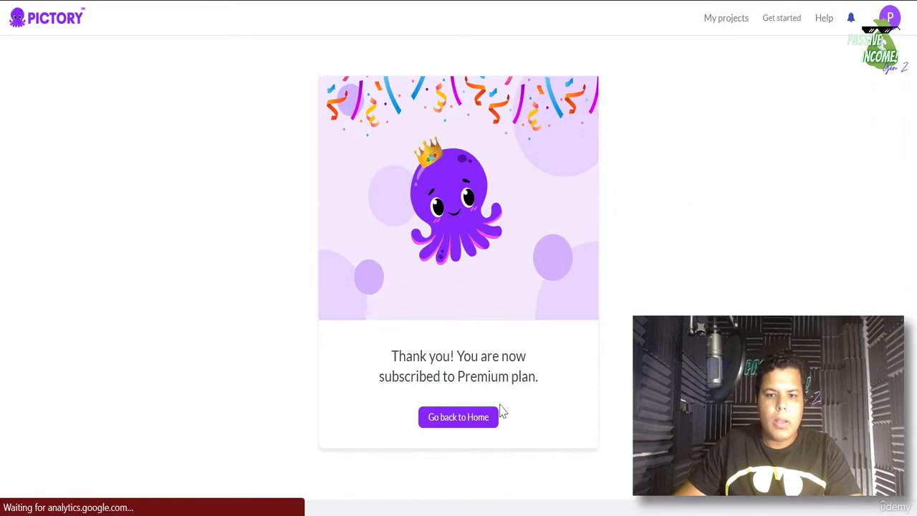
- Leave the Premium plan thank-you page and return to the Pictory home dashboard
{"action": "left_click", "coordinate": [460, 420]}
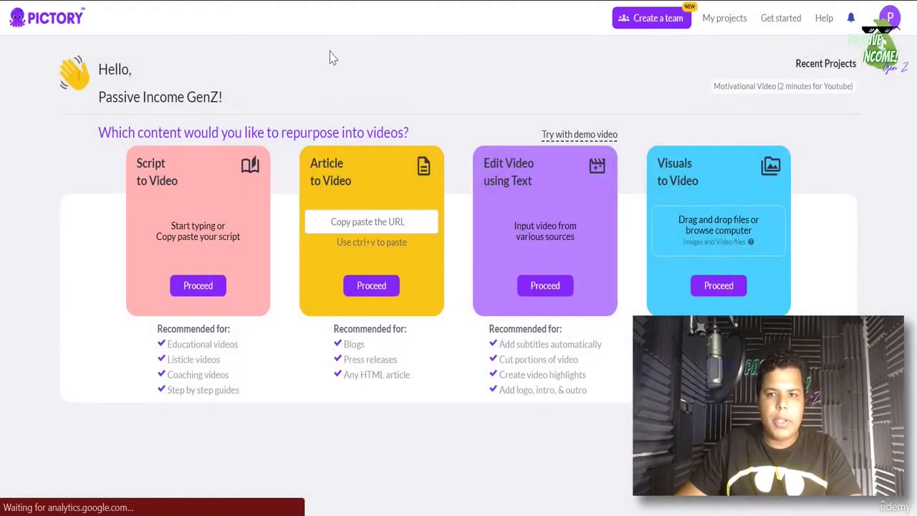
- Reopen the Motivational Video (2 minutes for Youtube) project's script from My projects
{"action": "left_click", "coordinate": [743, 23]}
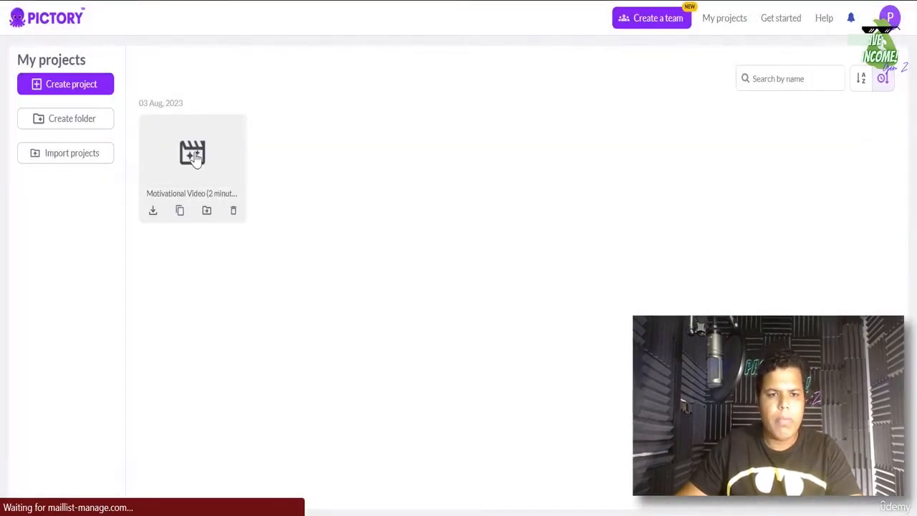
{"action": "left_click", "coordinate": [196, 169]}
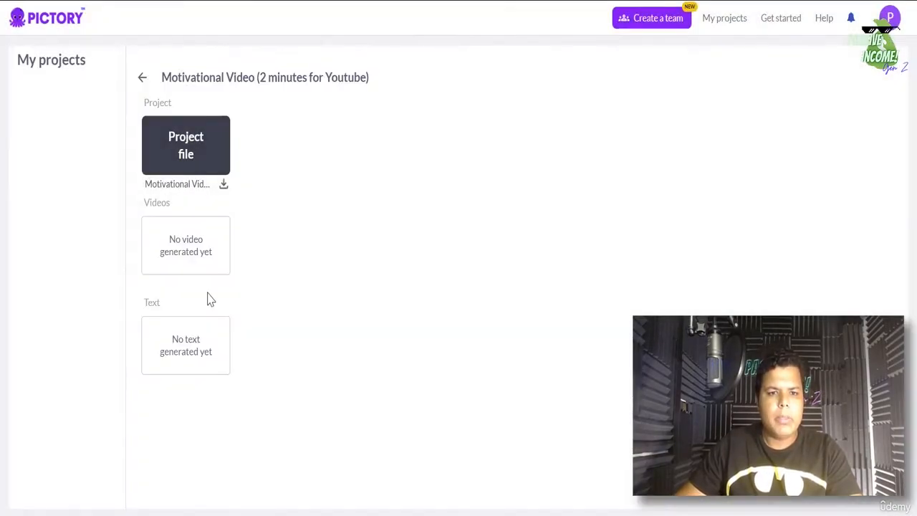
{"action": "left_click", "coordinate": [187, 158]}
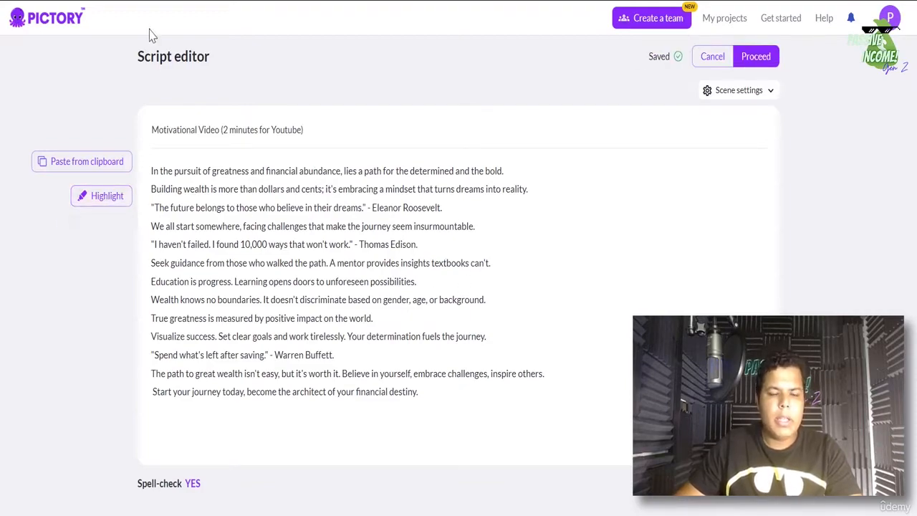
- Highlight pursuit, greatness, abundance and path in the first script line
{"action": "double_click", "coordinate": [191, 172]}
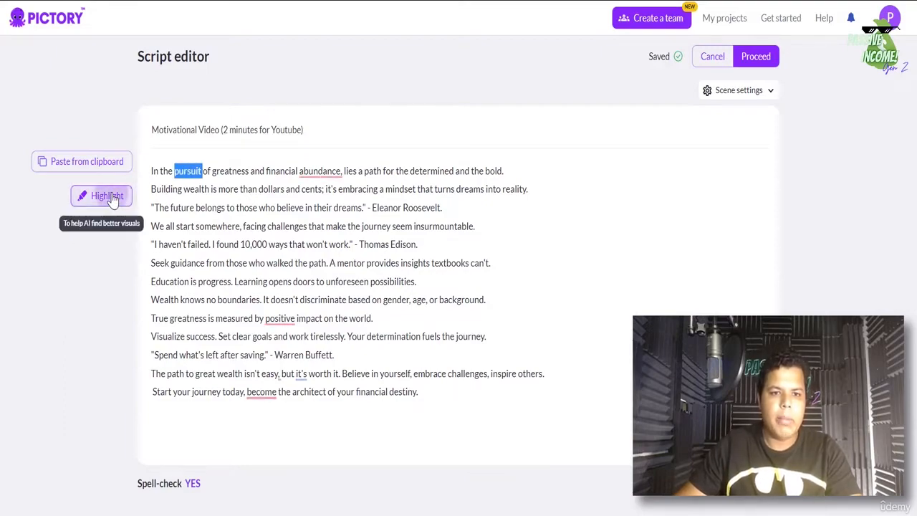
{"action": "left_click", "coordinate": [118, 201]}
{"action": "left_click", "coordinate": [244, 223]}
{"action": "double_click", "coordinate": [190, 172]}
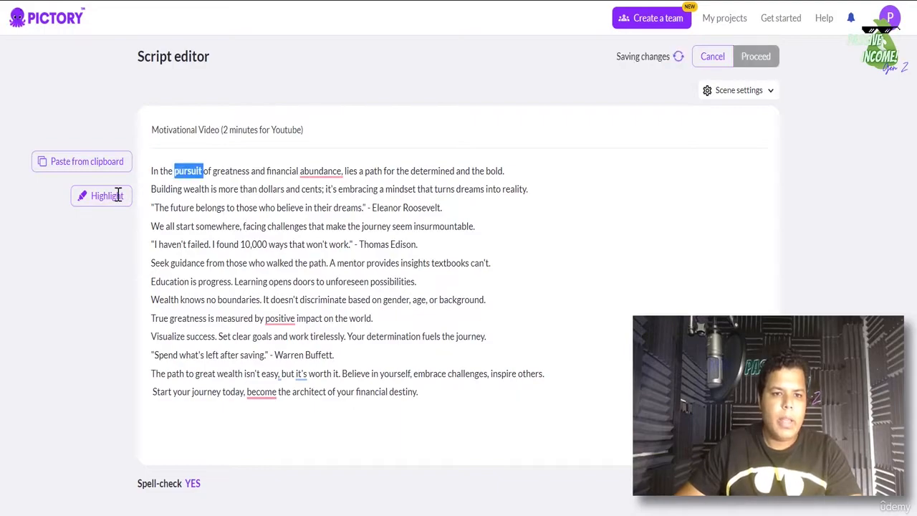
{"action": "double_click", "coordinate": [229, 172]}
{"action": "left_click", "coordinate": [80, 196]}
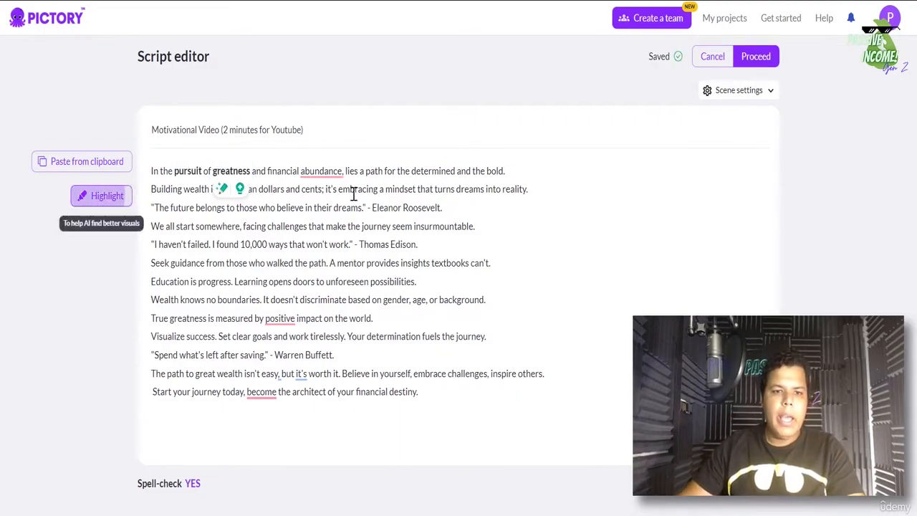
{"action": "double_click", "coordinate": [322, 172]}
{"action": "left_click", "coordinate": [90, 197]}
{"action": "left_click", "coordinate": [420, 170]}
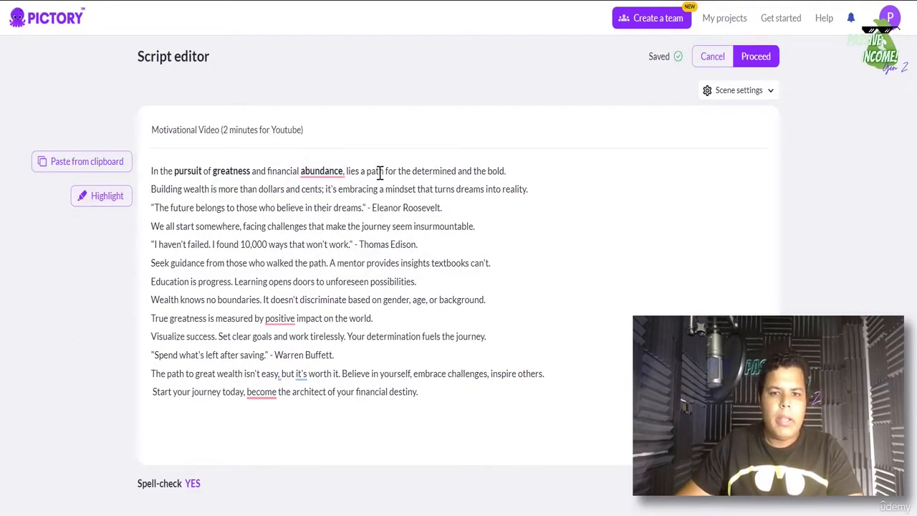
{"action": "double_click", "coordinate": [380, 172]}
{"action": "left_click", "coordinate": [100, 197]}
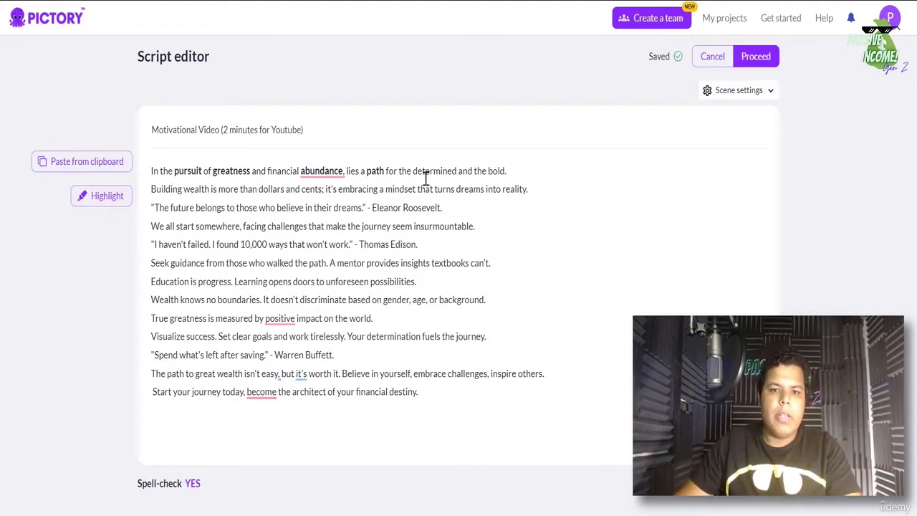
- Highlight wealth, dreams and future in the second script line
{"action": "triple_click", "coordinate": [196, 188]}
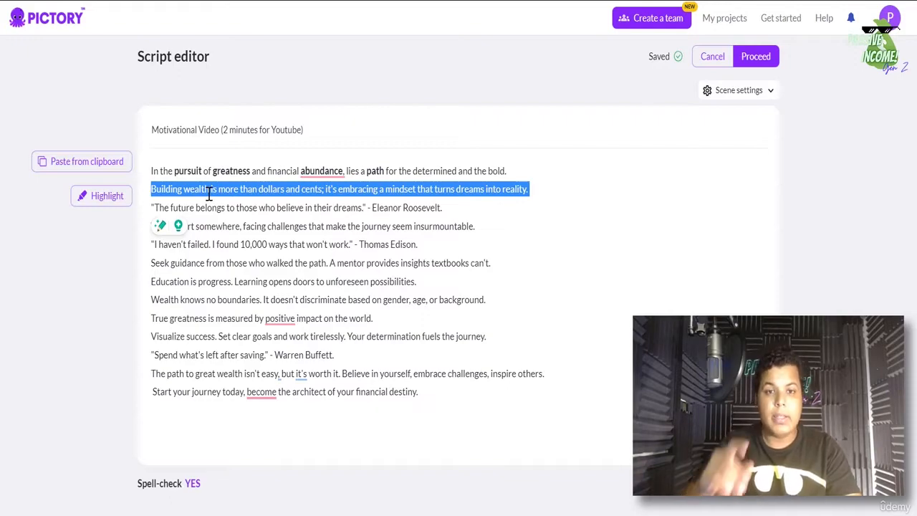
{"action": "left_click", "coordinate": [209, 190]}
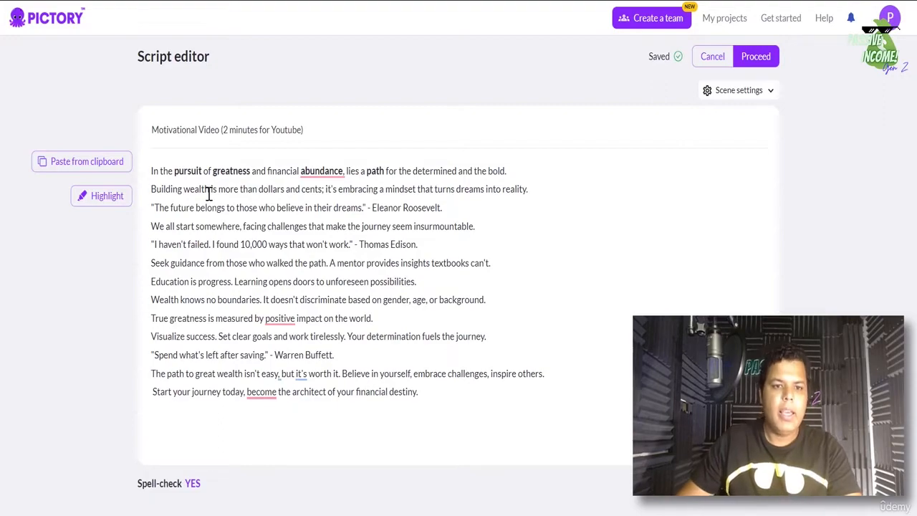
{"action": "double_click", "coordinate": [198, 189]}
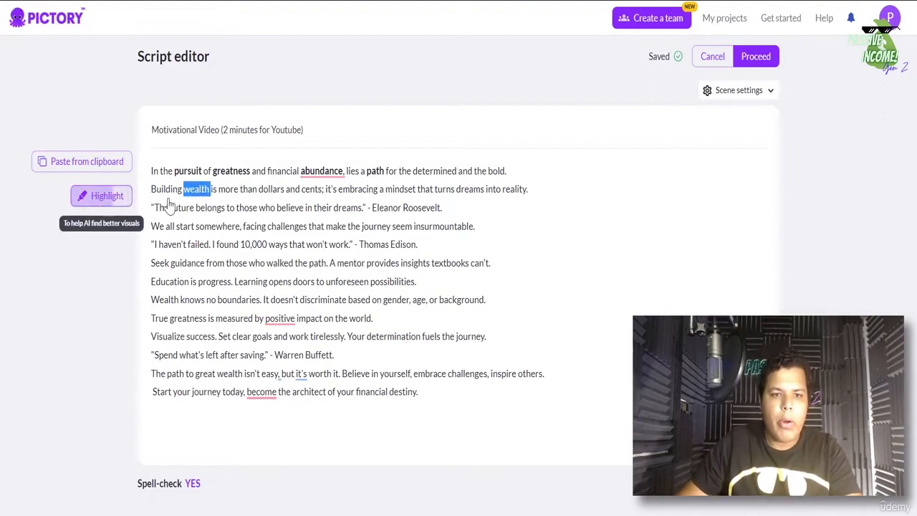
{"action": "left_click", "coordinate": [79, 196]}
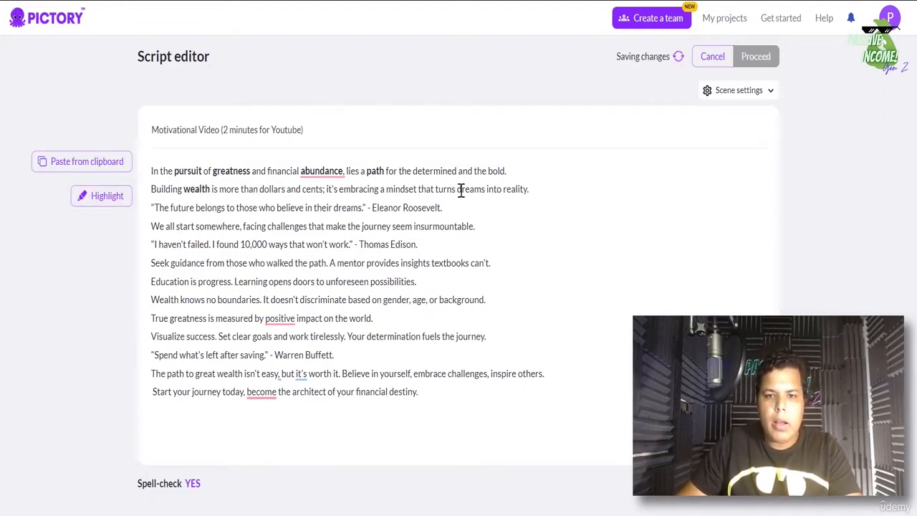
{"action": "double_click", "coordinate": [507, 188]}
{"action": "double_click", "coordinate": [444, 190]}
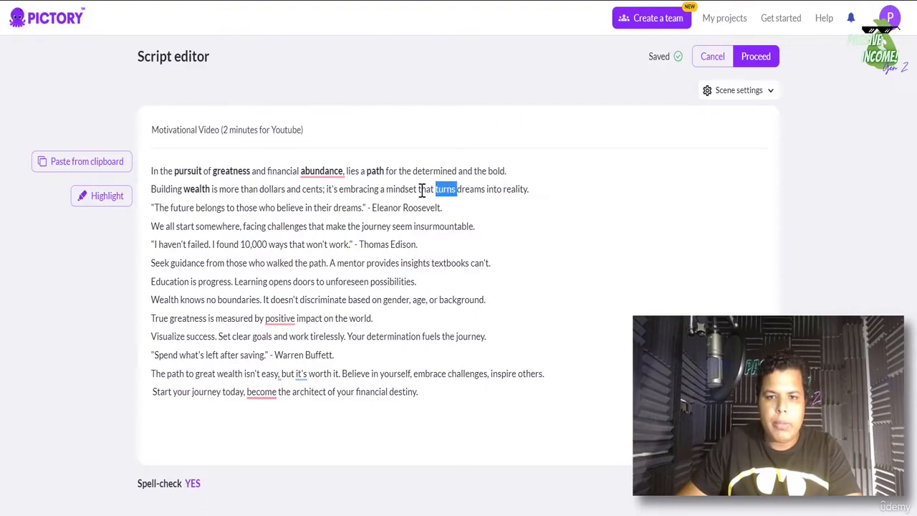
{"action": "double_click", "coordinate": [470, 189]}
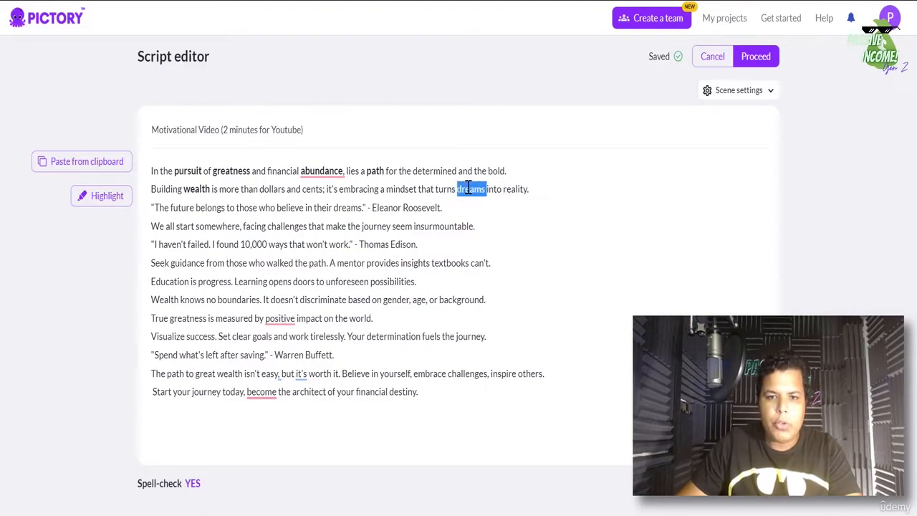
{"action": "left_click", "coordinate": [113, 197]}
{"action": "double_click", "coordinate": [185, 208]}
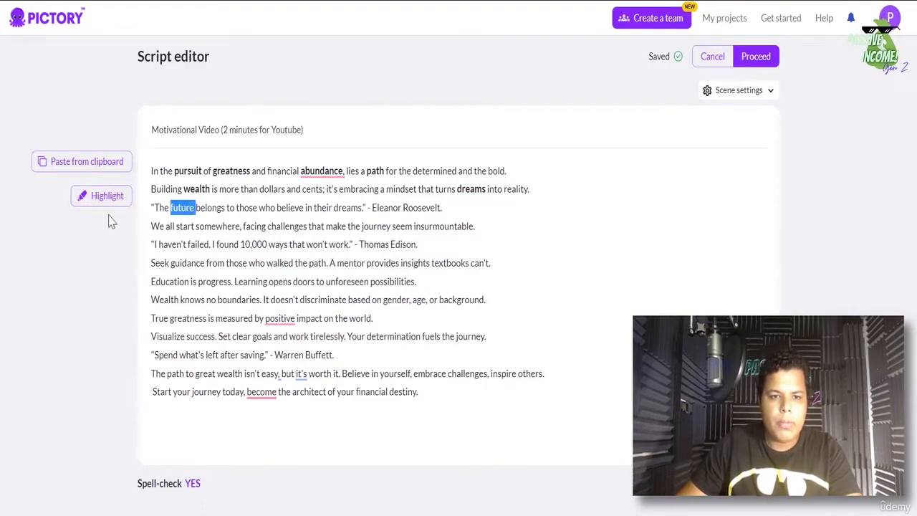
{"action": "left_click", "coordinate": [98, 196]}
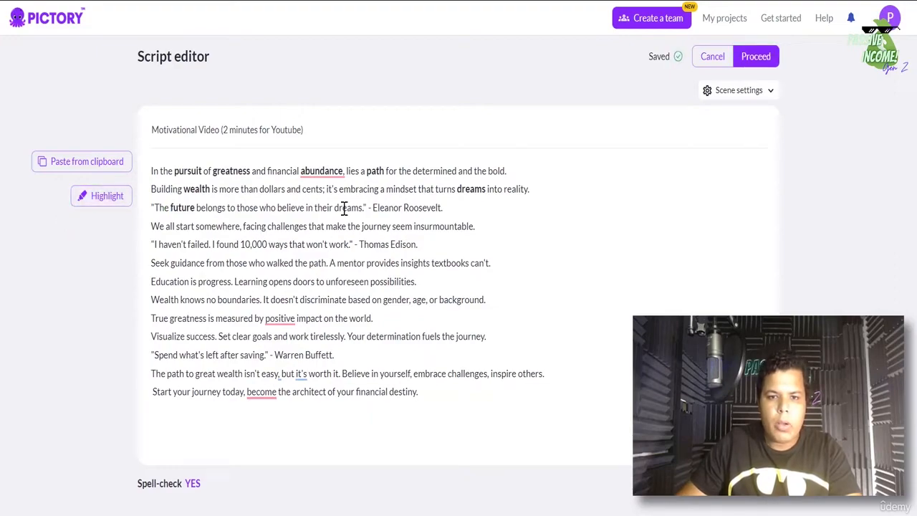
- Highlight dreams, journey and work in the quote lines
{"action": "left_click_drag", "start_coordinate": [371, 208], "coordinate": [439, 208]}
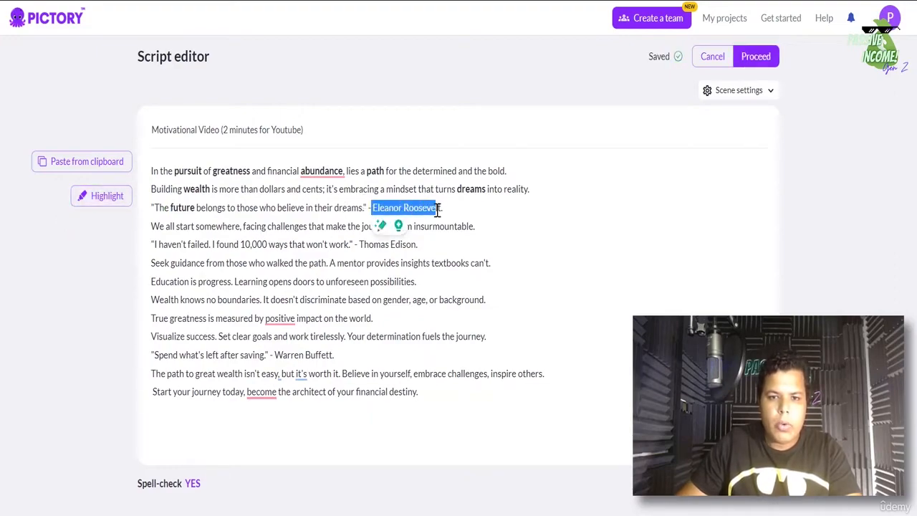
{"action": "double_click", "coordinate": [350, 207]}
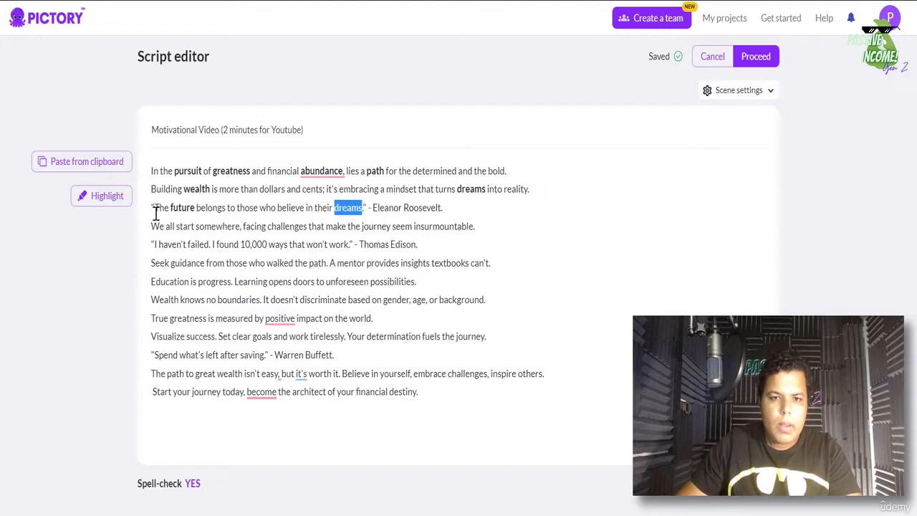
{"action": "left_click", "coordinate": [97, 198]}
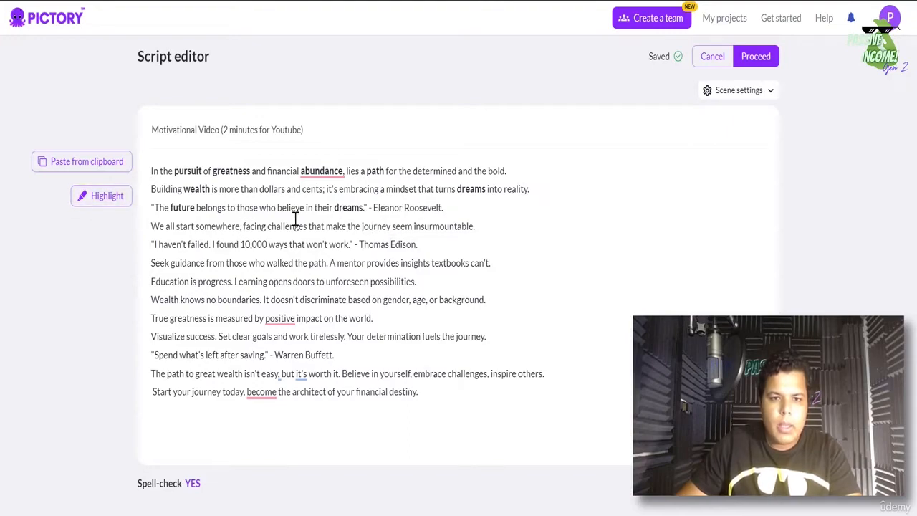
{"action": "double_click", "coordinate": [364, 227]}
{"action": "left_click", "coordinate": [98, 197]}
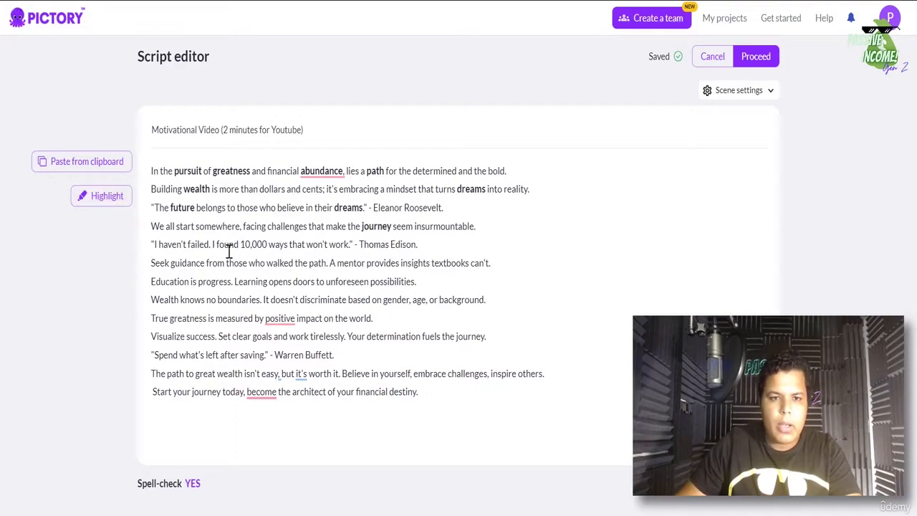
{"action": "double_click", "coordinate": [334, 245]}
{"action": "left_click", "coordinate": [102, 201]}
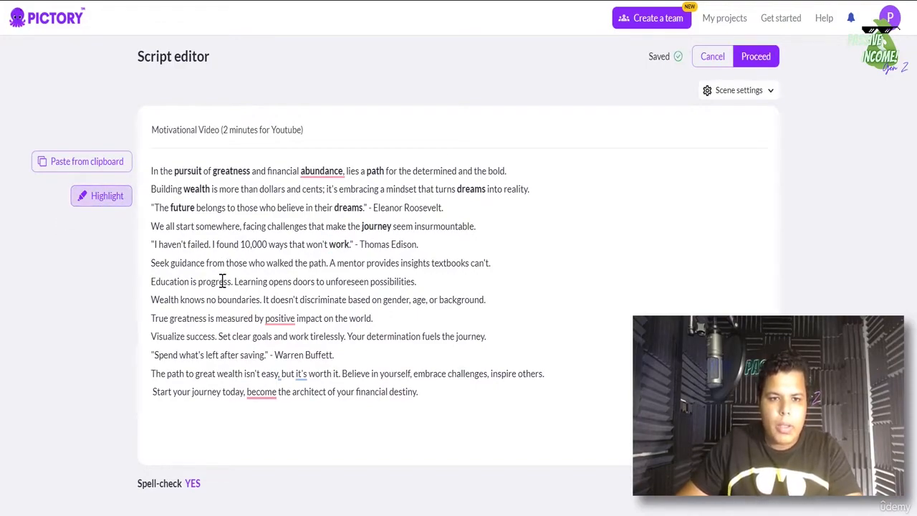
- Highlight guidance, mentor, Education and greatness, leaving boundaries unbolded
{"action": "double_click", "coordinate": [187, 263]}
{"action": "left_click", "coordinate": [87, 198]}
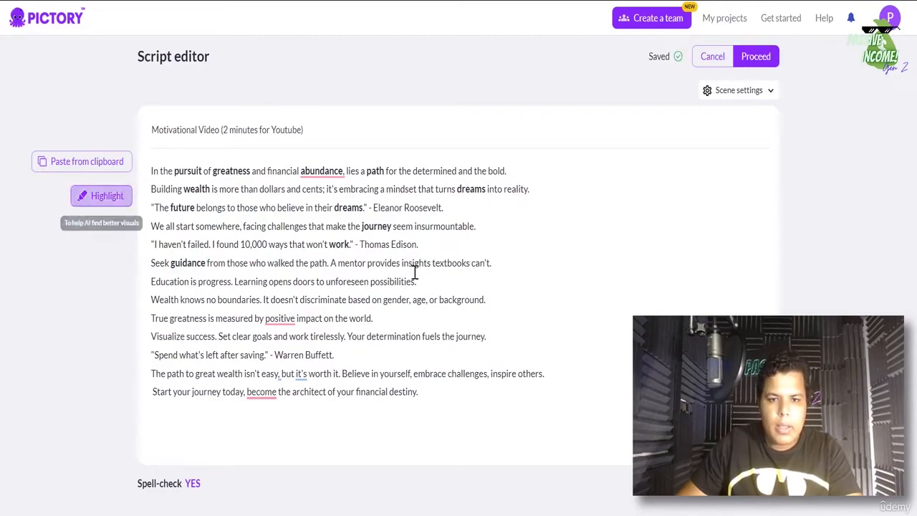
{"action": "double_click", "coordinate": [359, 263]}
{"action": "left_click", "coordinate": [104, 197]}
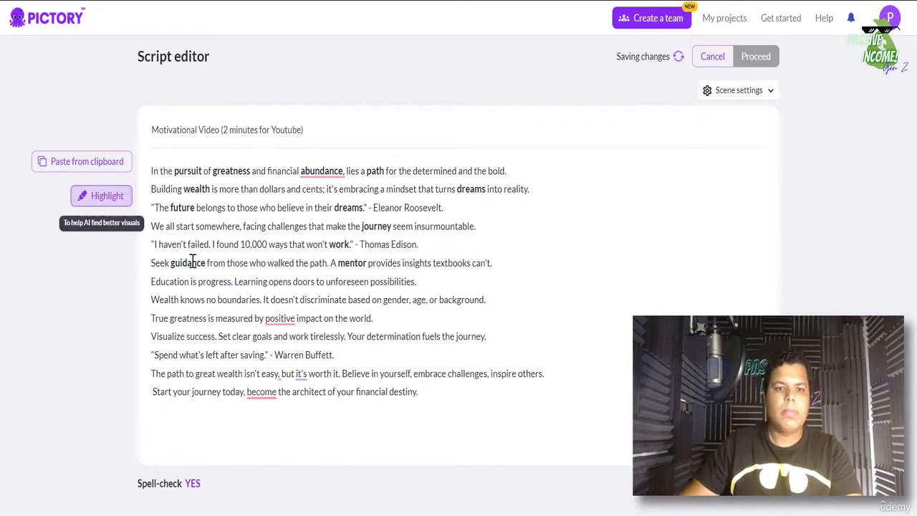
{"action": "double_click", "coordinate": [169, 282]}
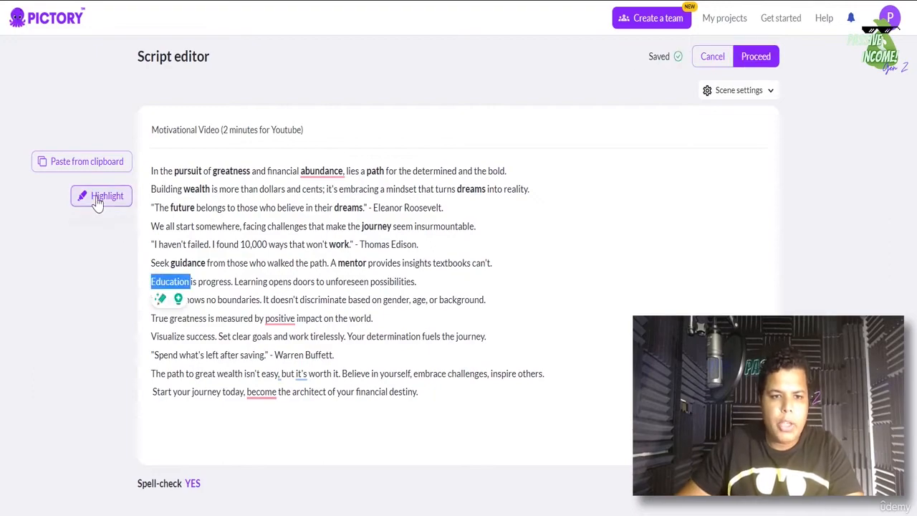
{"action": "left_click", "coordinate": [99, 196]}
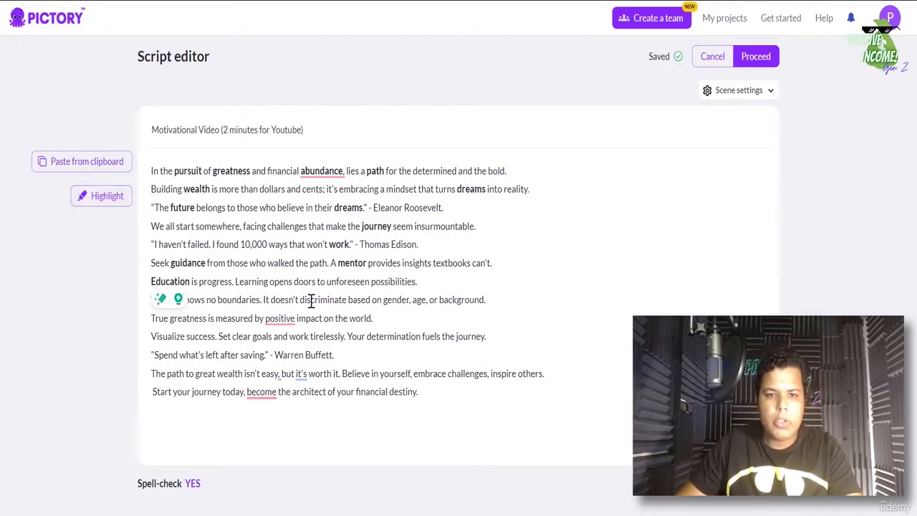
{"action": "double_click", "coordinate": [237, 300]}
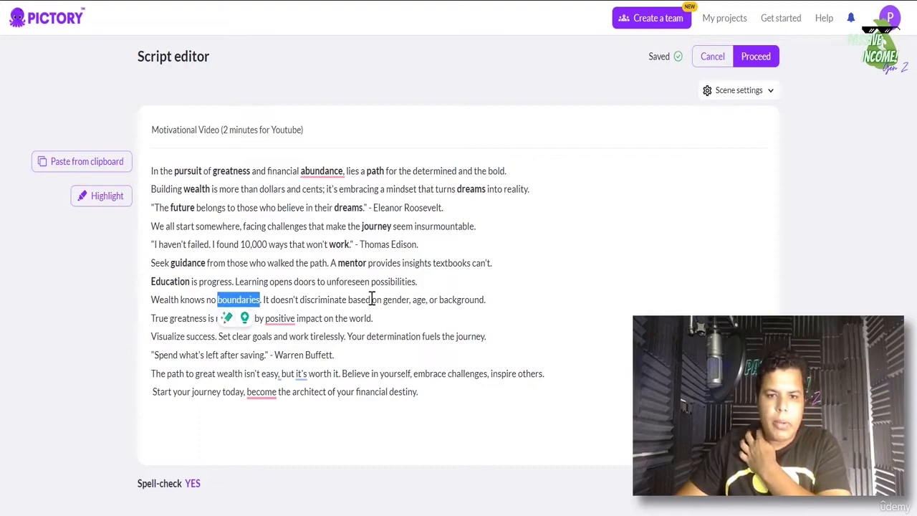
{"action": "left_click", "coordinate": [194, 319]}
{"action": "double_click", "coordinate": [187, 318]}
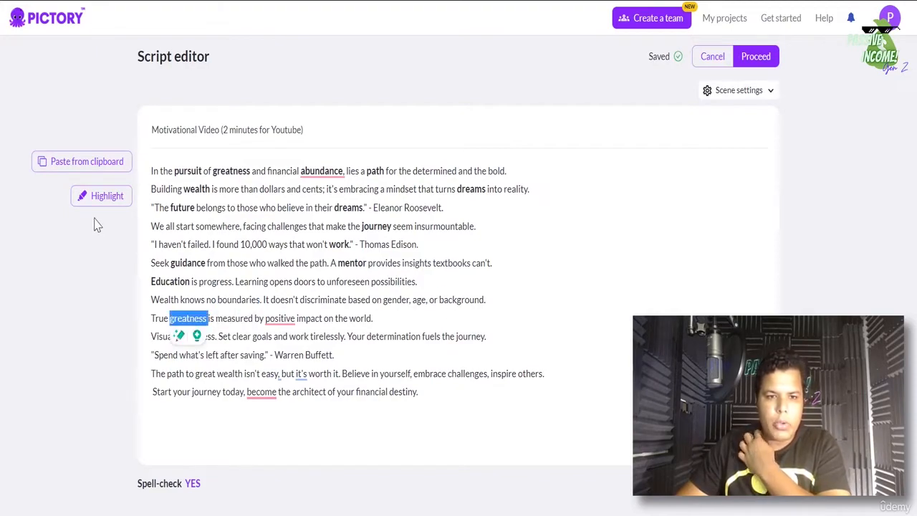
{"action": "left_click", "coordinate": [106, 201]}
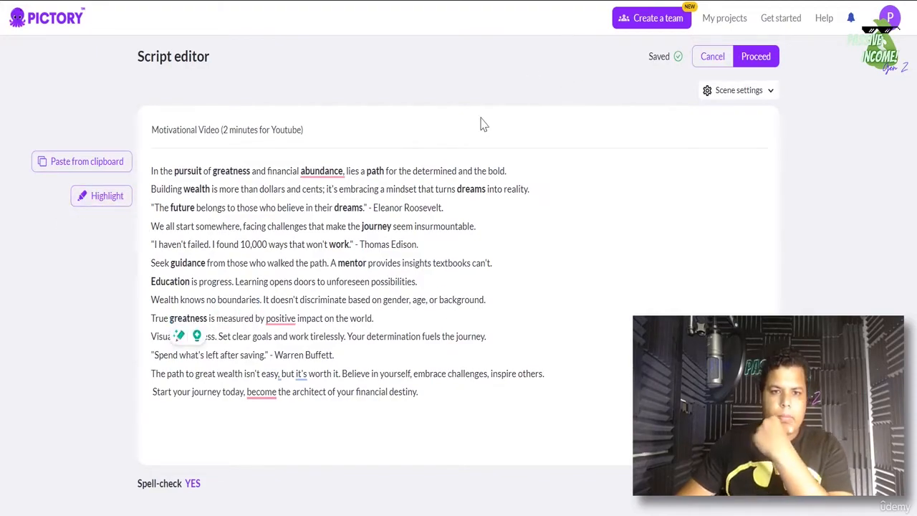
- Highlight the phrase positive impact and the words success and determination
{"action": "left_click_drag", "start_coordinate": [270, 318], "coordinate": [323, 318]}
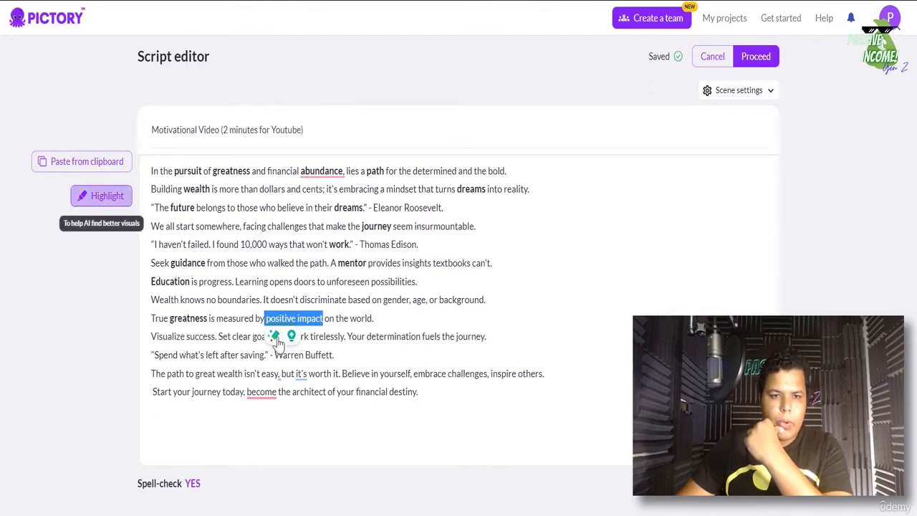
{"action": "left_click", "coordinate": [99, 195]}
{"action": "double_click", "coordinate": [201, 336]}
{"action": "left_click", "coordinate": [99, 197]}
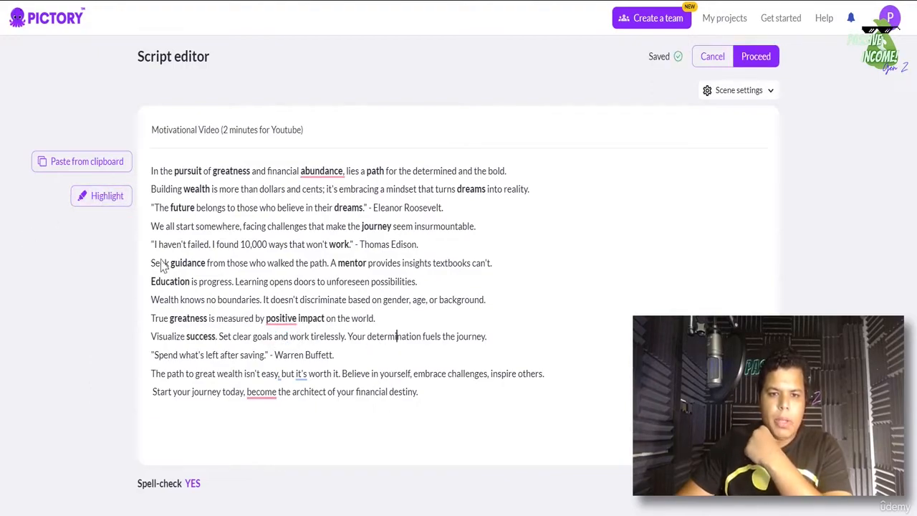
{"action": "double_click", "coordinate": [405, 337]}
{"action": "left_click", "coordinate": [106, 204]}
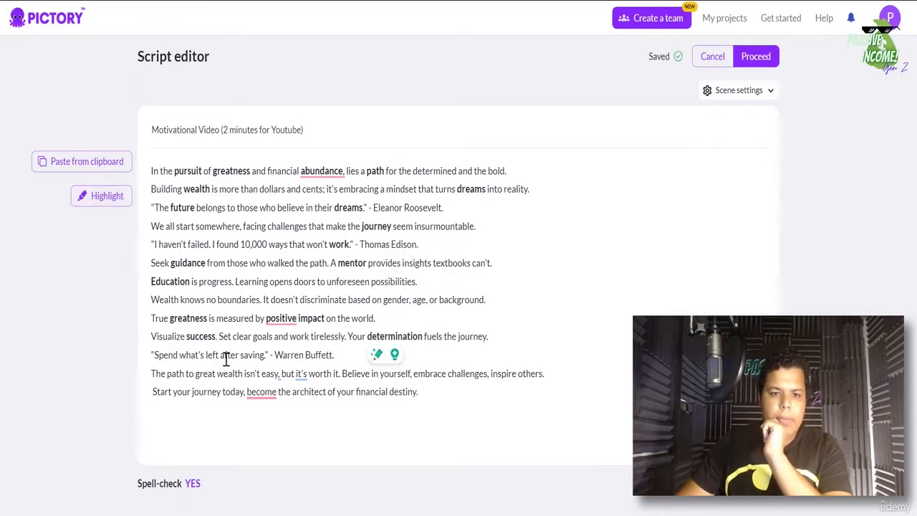
- Highlight wealth, inspire, financial and journey, then proceed to Choose template
{"action": "left_click", "coordinate": [234, 372]}
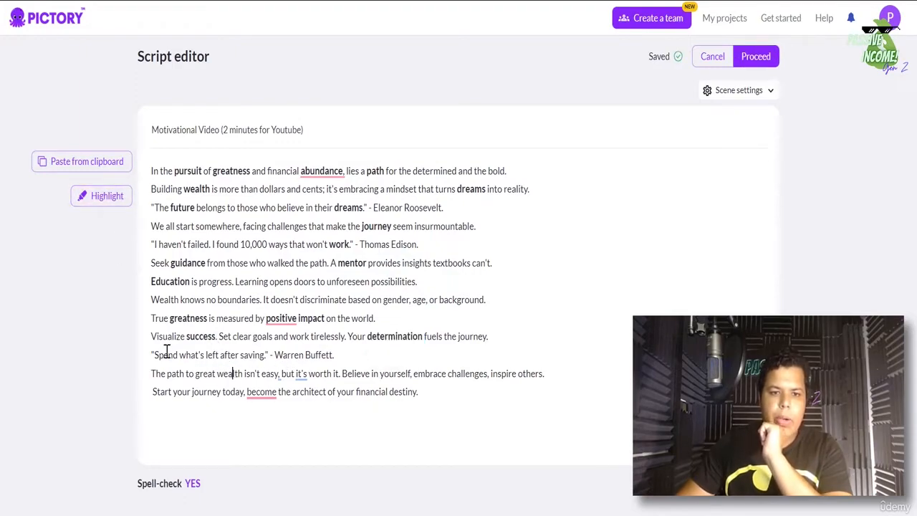
{"action": "double_click", "coordinate": [233, 374]}
{"action": "left_click", "coordinate": [106, 197]}
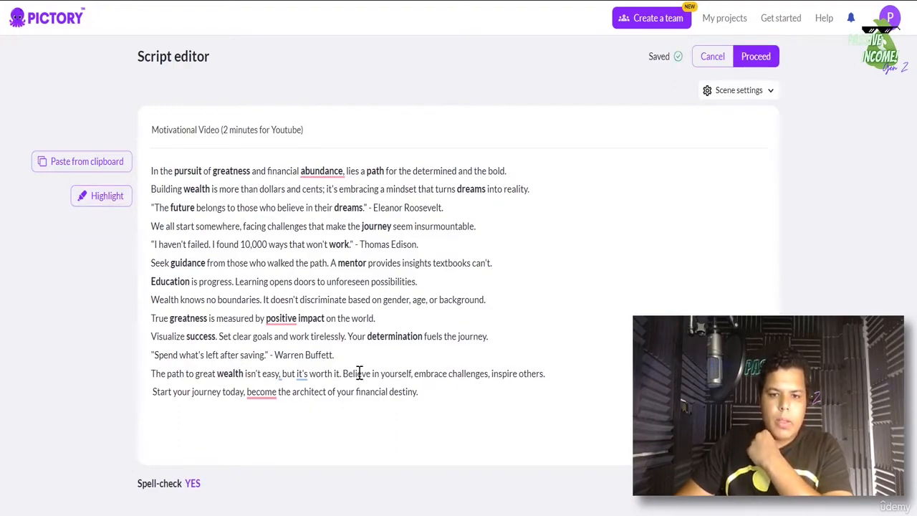
{"action": "double_click", "coordinate": [504, 374]}
{"action": "left_click", "coordinate": [101, 195]}
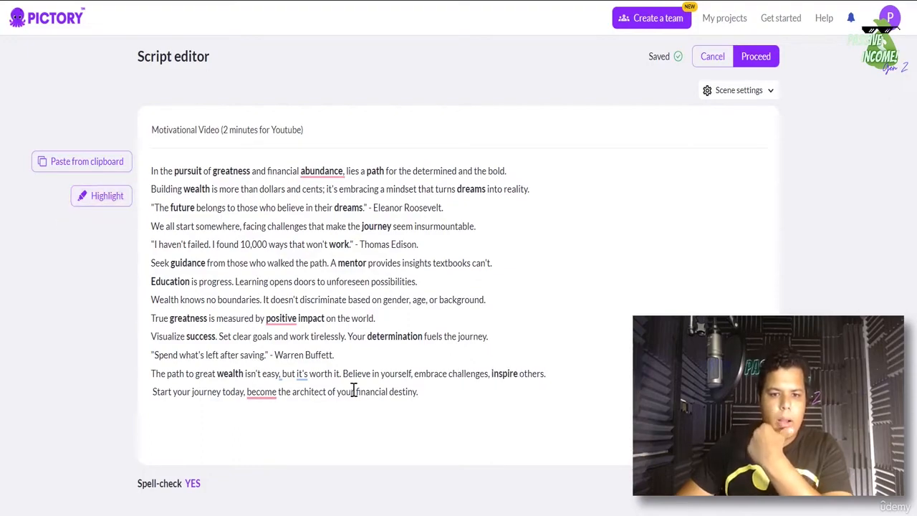
{"action": "double_click", "coordinate": [372, 391]}
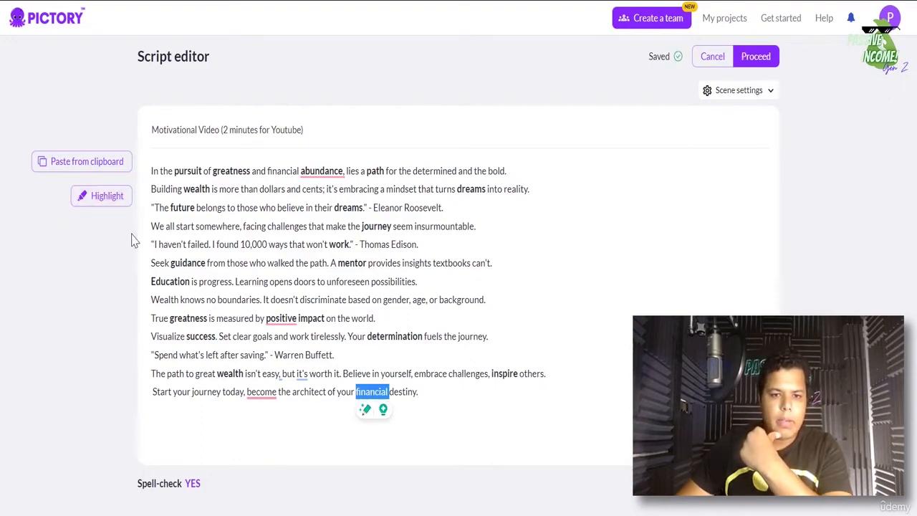
{"action": "left_click", "coordinate": [101, 197]}
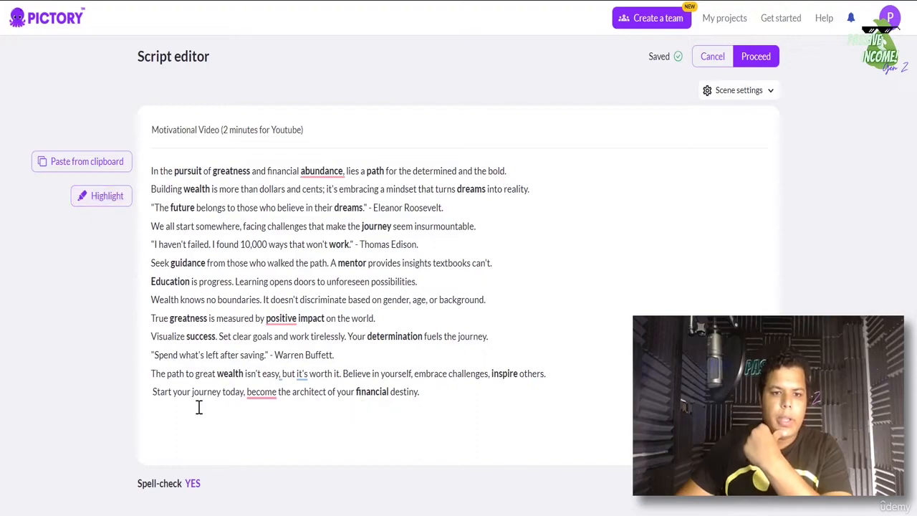
{"action": "double_click", "coordinate": [207, 391]}
{"action": "left_click", "coordinate": [101, 196]}
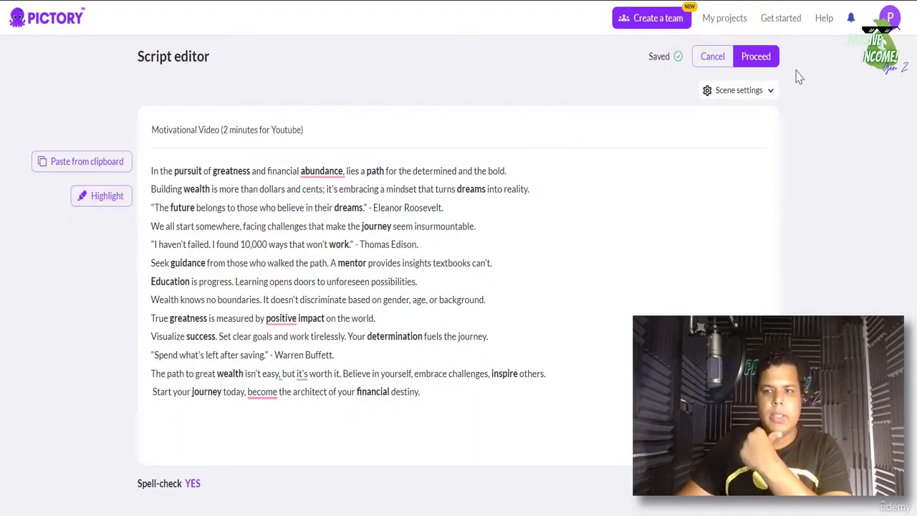
{"action": "left_click", "coordinate": [760, 57]}
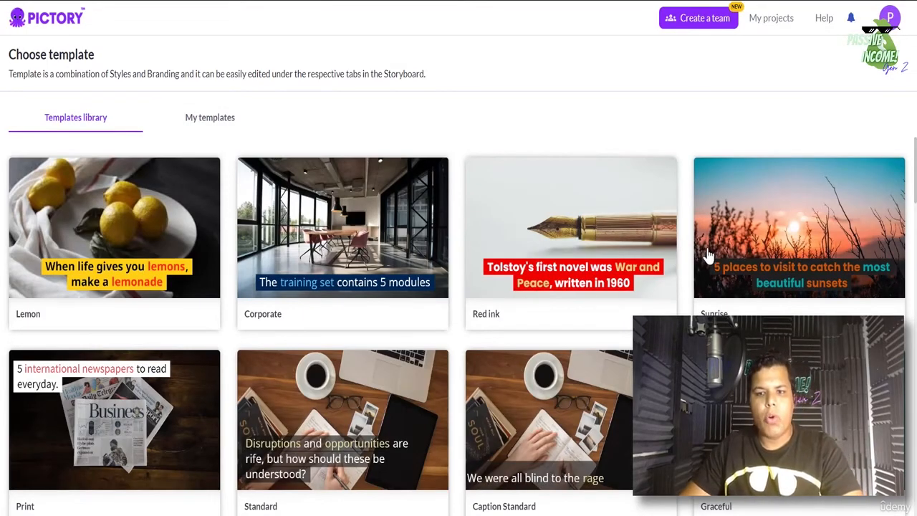
{"action": "scroll", "coordinate": [803, 215], "scroll_direction": "down", "scroll_amount": 10}
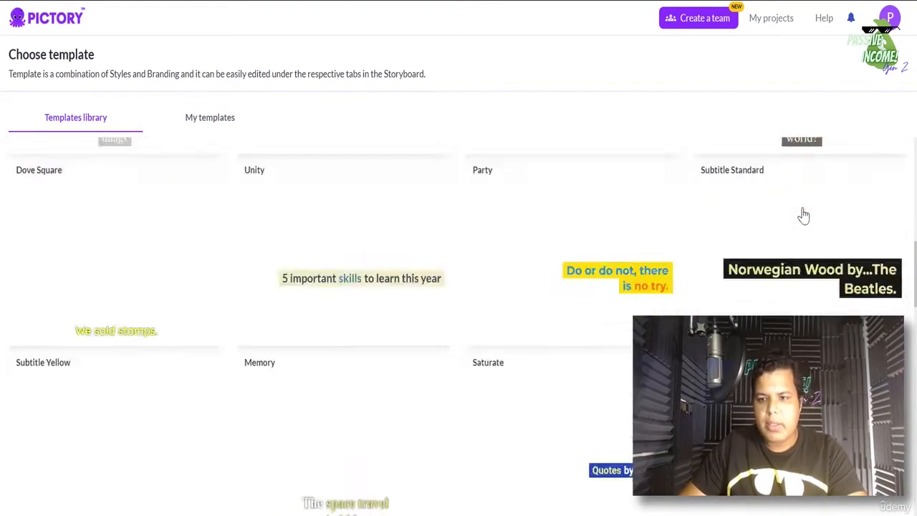
{"action": "scroll", "coordinate": [803, 215], "scroll_direction": "down", "scroll_amount": 5}
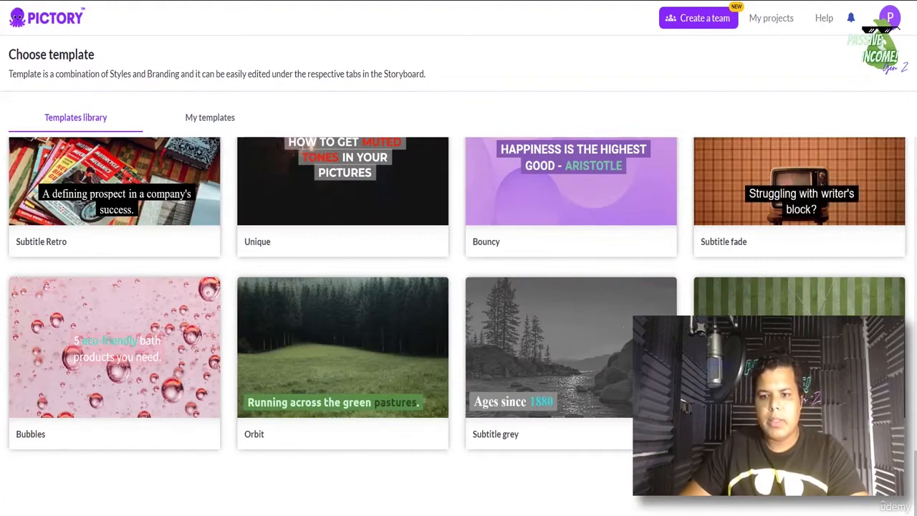
{"action": "mouse_move", "coordinate": [800, 349]}
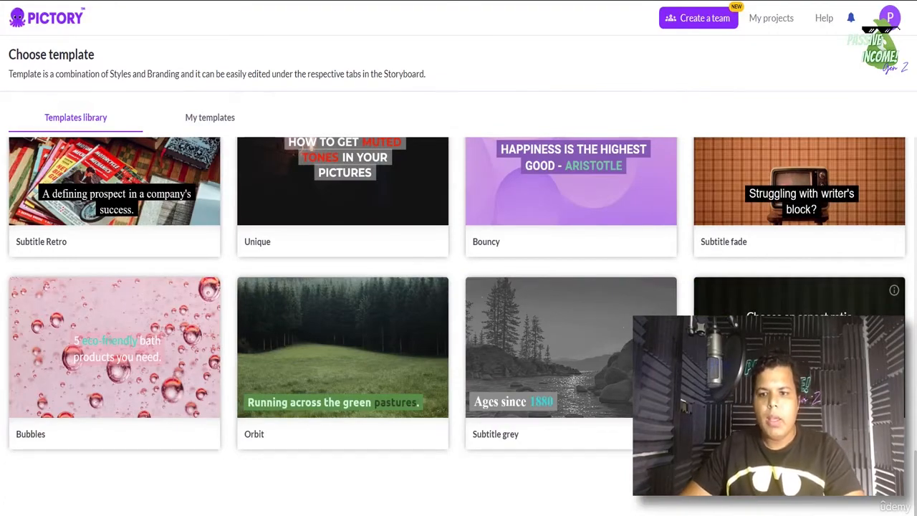
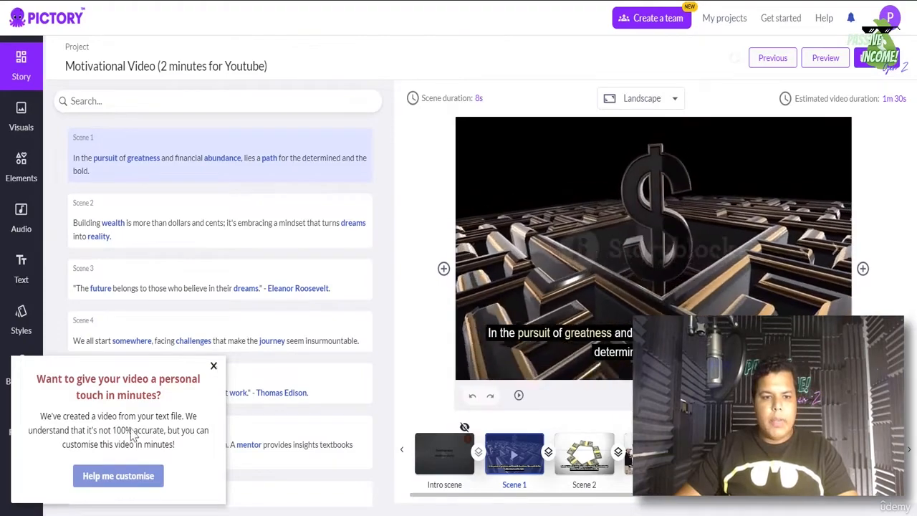
- Close the personal-touch popup and preview Scenes 2, 3 and 4, then return to Scene 1
{"action": "left_click", "coordinate": [213, 366]}
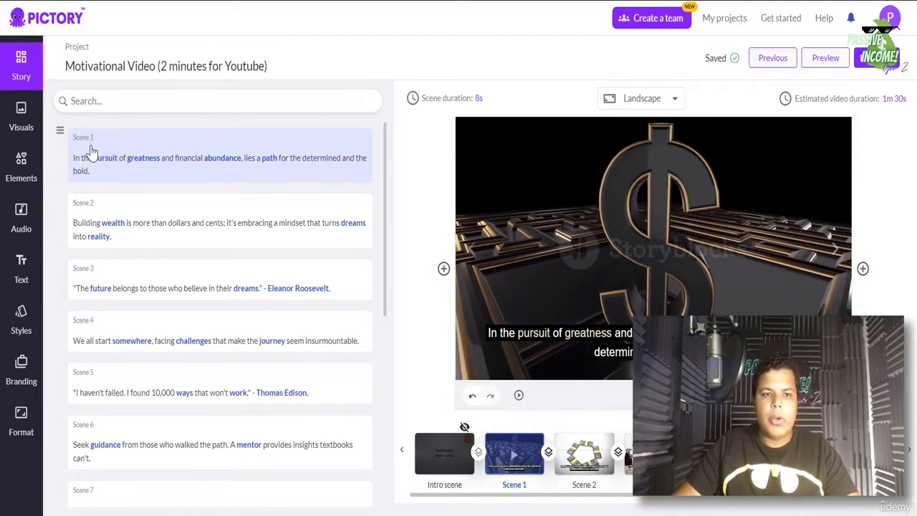
{"action": "left_click", "coordinate": [140, 251]}
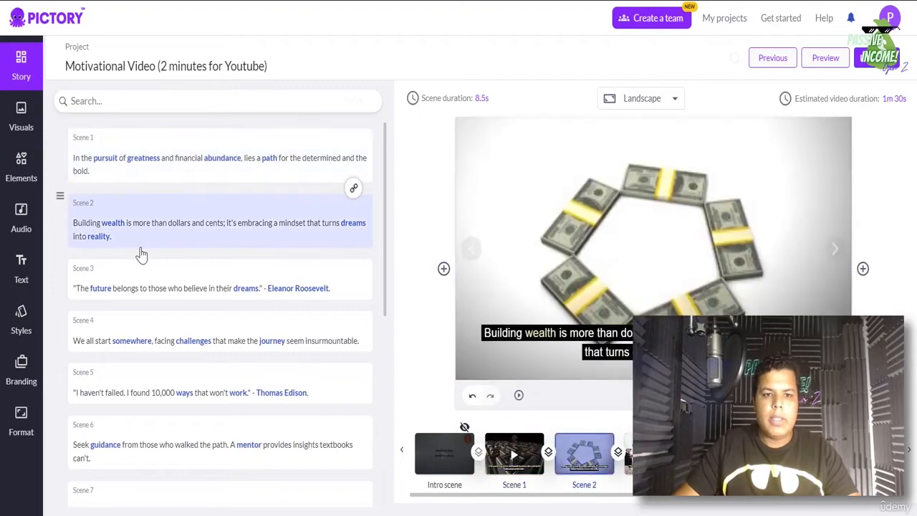
{"action": "left_click", "coordinate": [156, 298]}
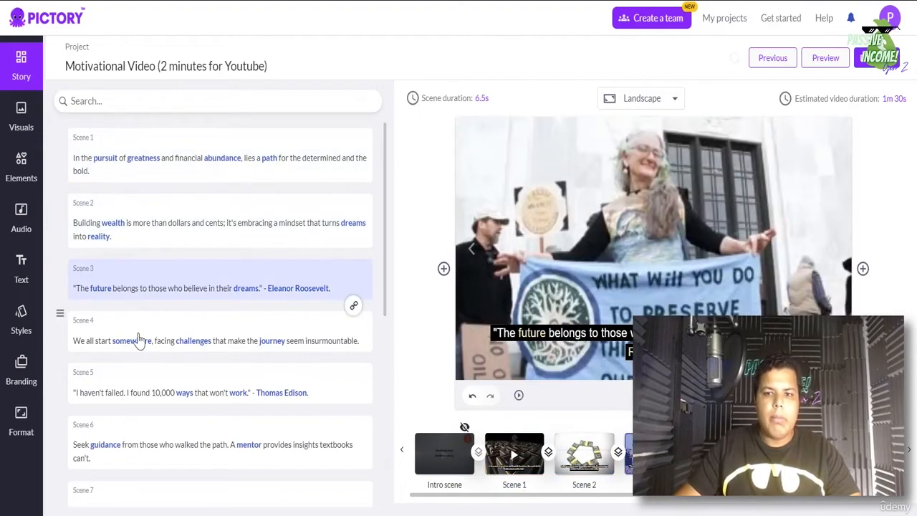
{"action": "left_click", "coordinate": [140, 340]}
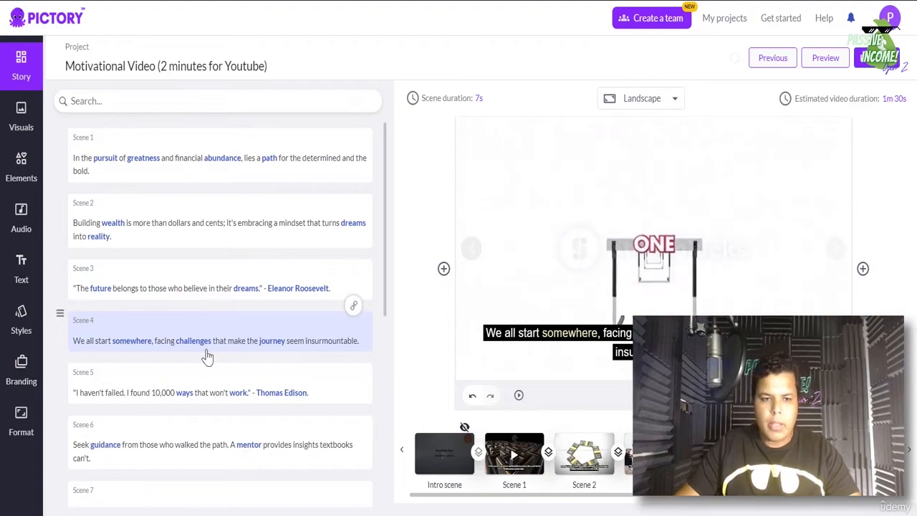
{"action": "scroll", "coordinate": [205, 386], "scroll_direction": "down", "scroll_amount": 5}
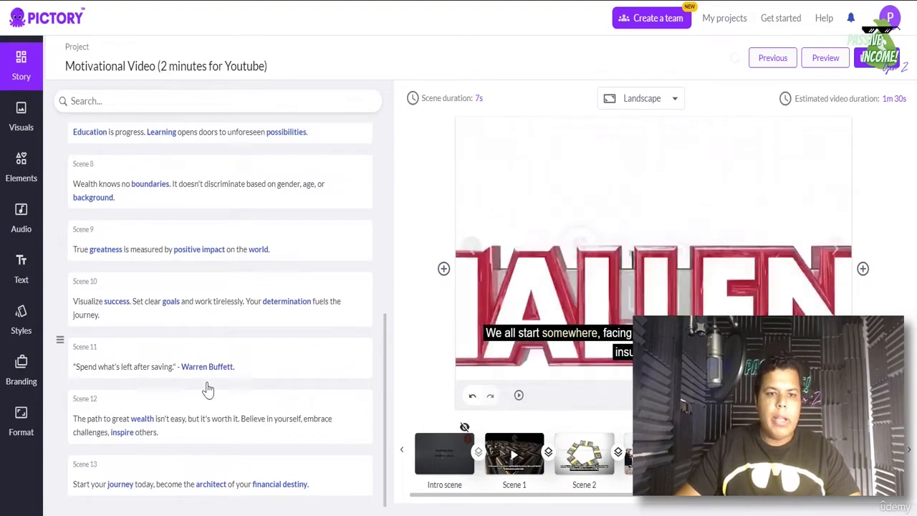
{"action": "scroll", "coordinate": [205, 387], "scroll_direction": "up", "scroll_amount": 5}
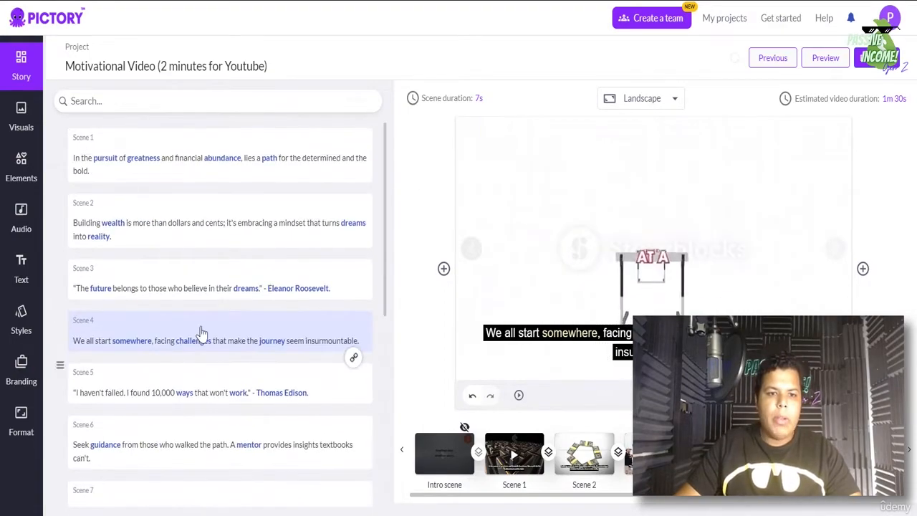
{"action": "left_click", "coordinate": [133, 174]}
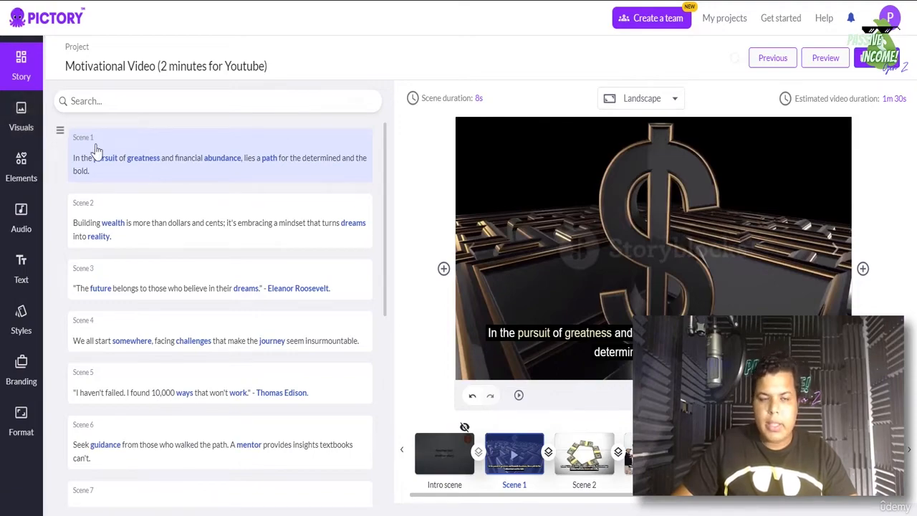
- Browse the Visuals library, then switch to the My uploads media area
{"action": "left_click", "coordinate": [16, 118]}
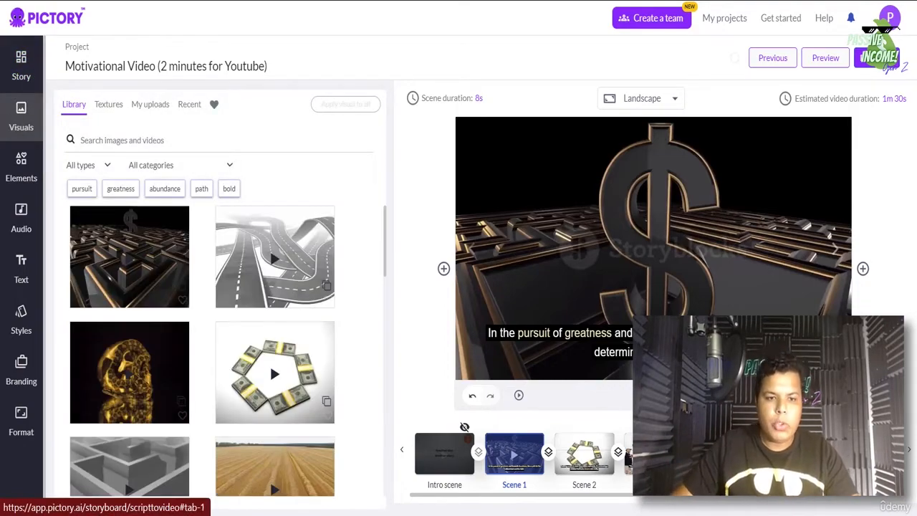
{"action": "scroll", "coordinate": [193, 394], "scroll_direction": "down", "scroll_amount": 10}
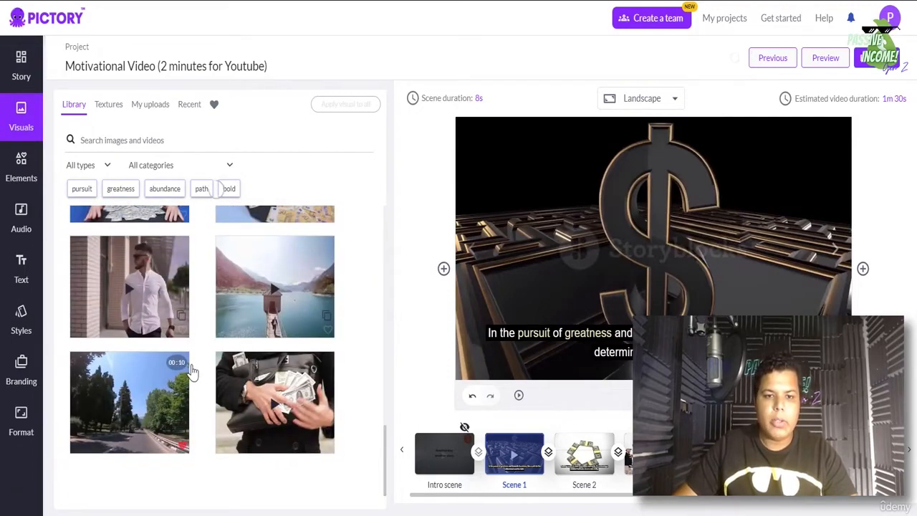
{"action": "scroll", "coordinate": [215, 408], "scroll_direction": "up", "scroll_amount": 5}
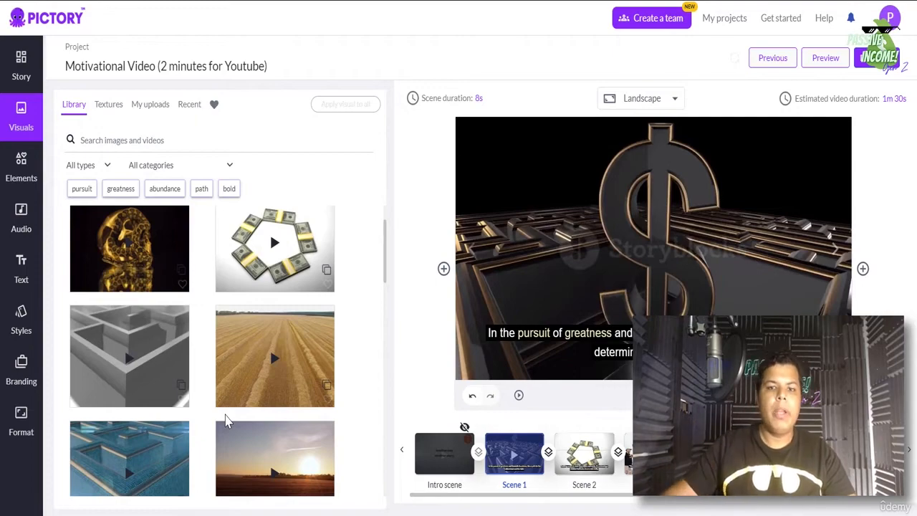
{"action": "scroll", "coordinate": [236, 380], "scroll_direction": "up", "scroll_amount": 2}
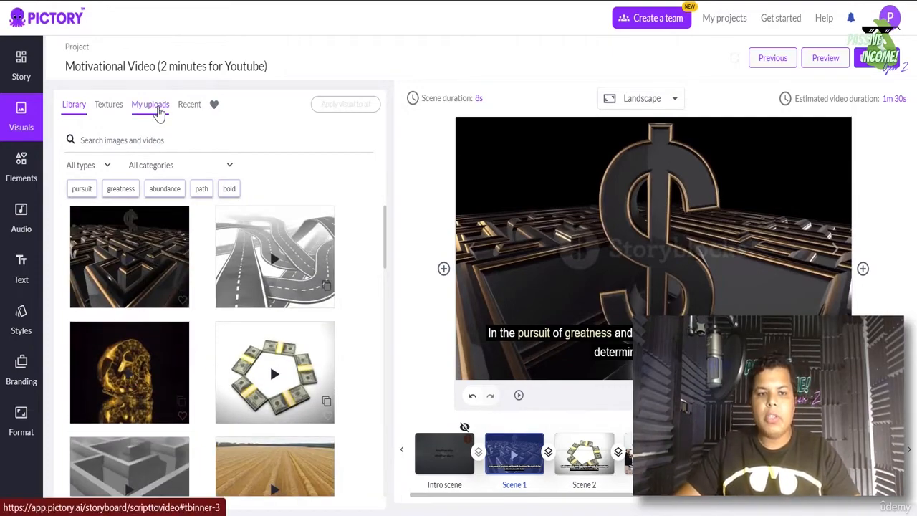
{"action": "left_click", "coordinate": [161, 115]}
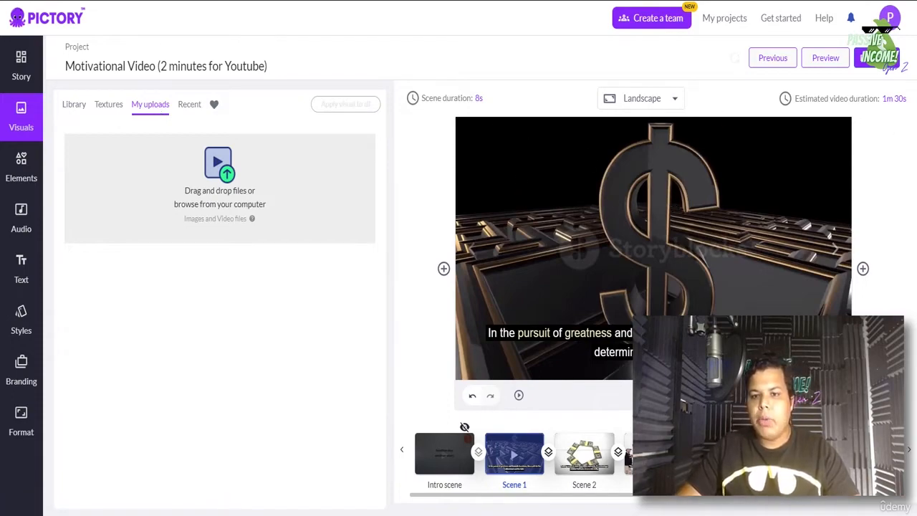
- Check the scene's duration setting, then open a new browser tab
{"action": "left_click", "coordinate": [480, 100]}
{"action": "left_click", "coordinate": [340, 134]}
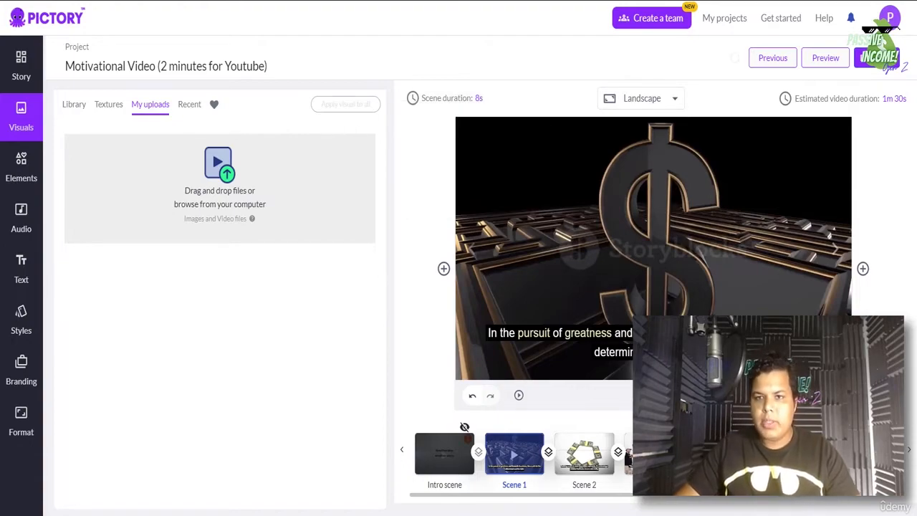
{"action": "key", "text": "ctrl+t"}
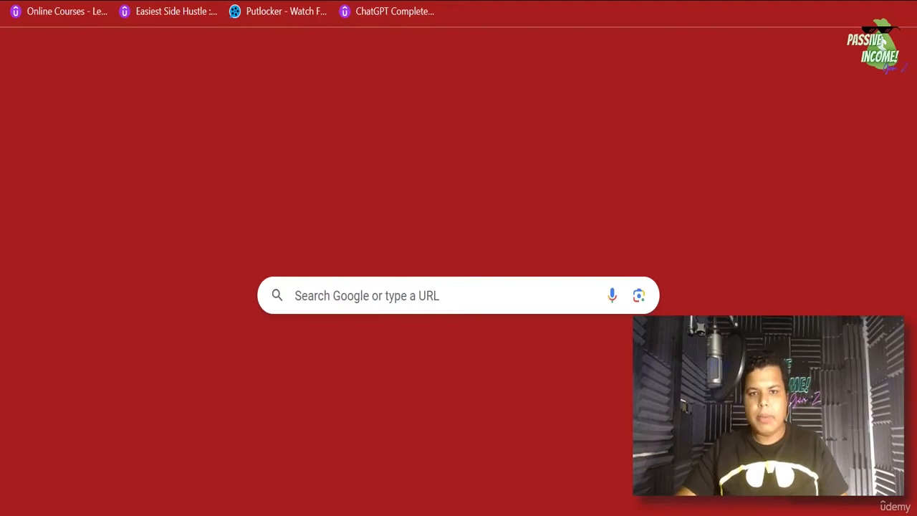
- Search Google for 'shutterstock' and scroll through the results
{"action": "key", "text": "Return"}
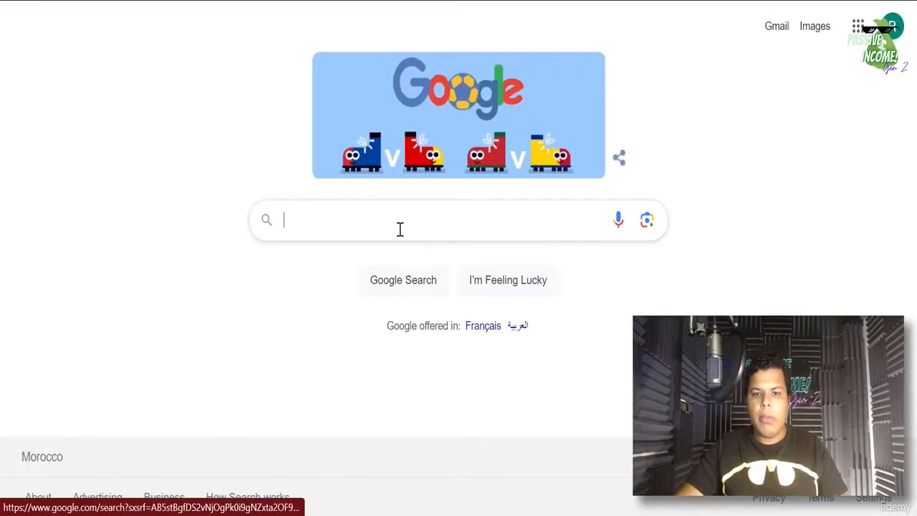
{"action": "left_click", "coordinate": [400, 229]}
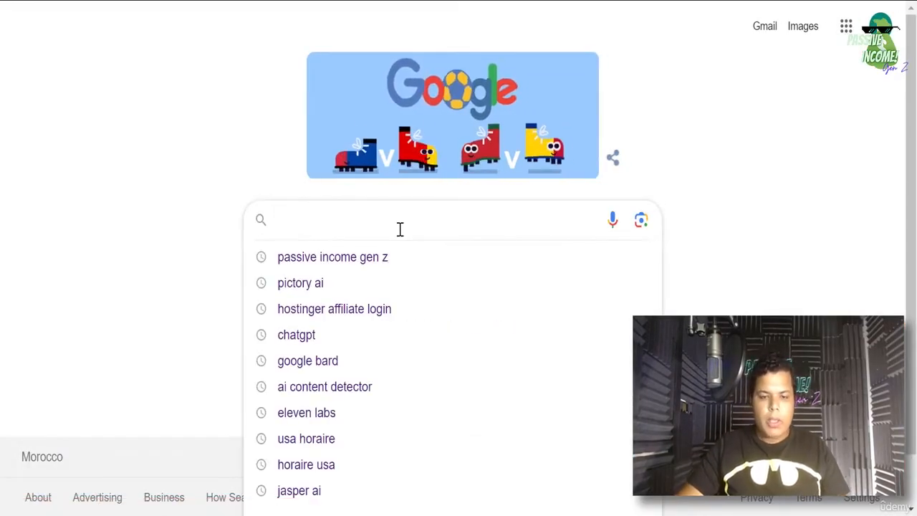
{"action": "type", "text": "shu"}
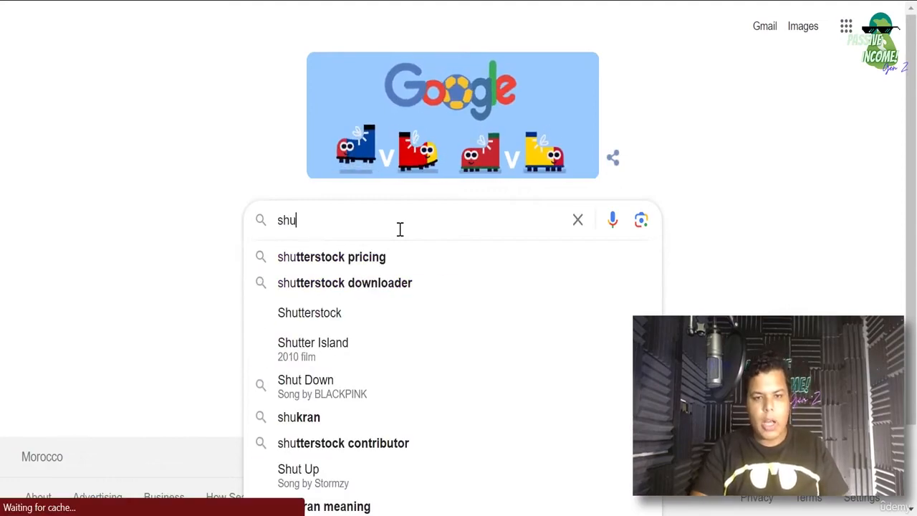
{"action": "type", "text": "tter"}
{"action": "key", "text": "Down"}
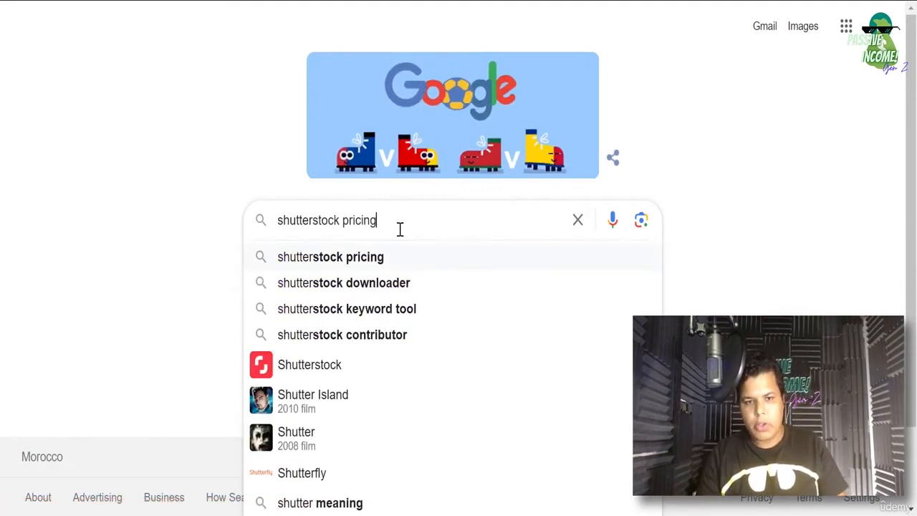
{"action": "key", "text": "Down"}
{"action": "key", "text": "Down"}
{"action": "key", "text": "Down"}
{"action": "key", "text": "Down"}
{"action": "key", "text": "Down"}
{"action": "key", "text": "Up"}
{"action": "key", "text": "Return"}
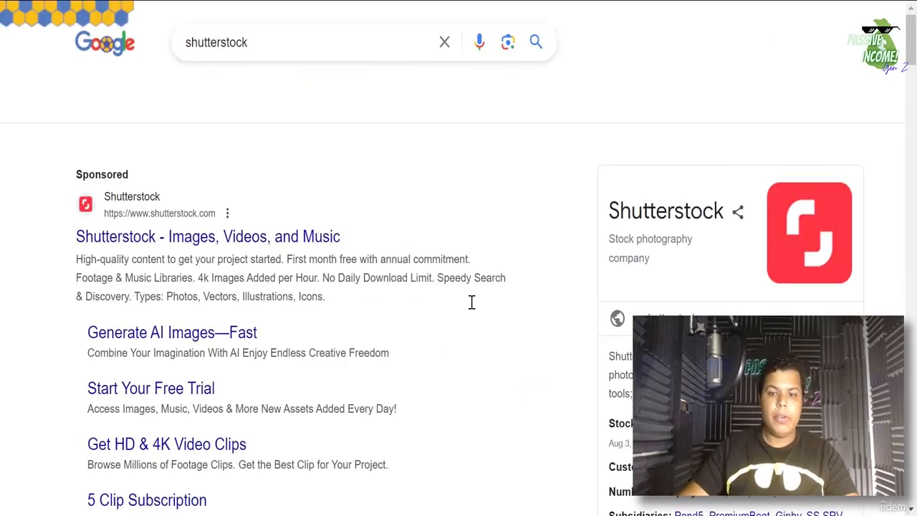
{"action": "scroll", "coordinate": [471, 302], "scroll_direction": "down", "scroll_amount": 7}
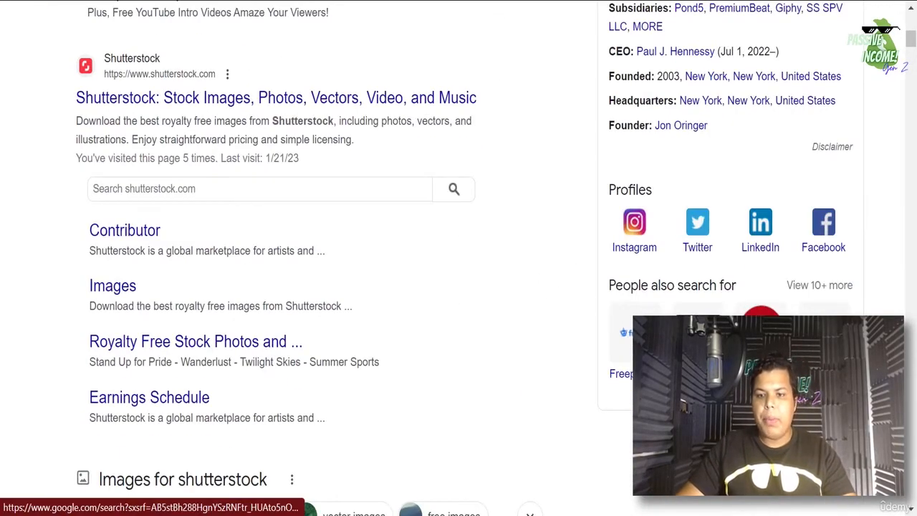
{"action": "scroll", "coordinate": [458, 287], "scroll_direction": "up", "scroll_amount": 3}
{"action": "scroll", "coordinate": [308, 287], "scroll_direction": "up", "scroll_amount": 3}
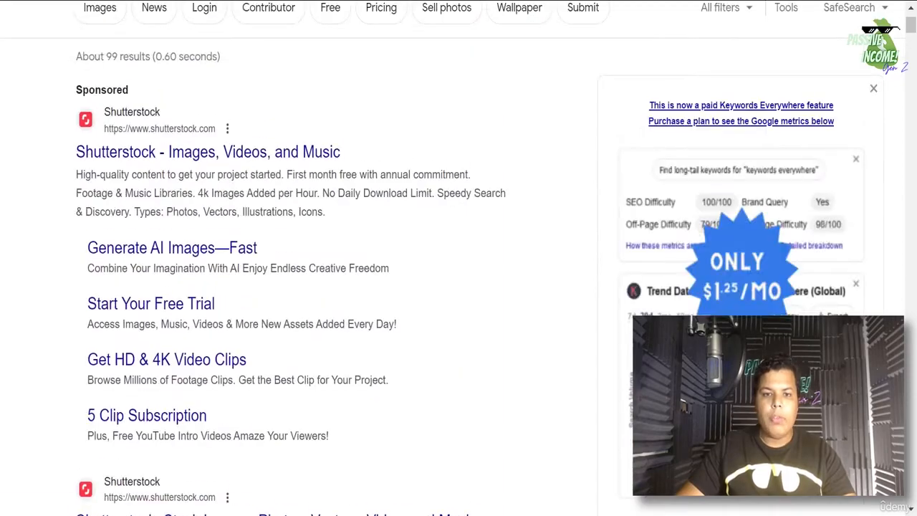
{"action": "scroll", "coordinate": [308, 287], "scroll_direction": "down", "scroll_amount": 13}
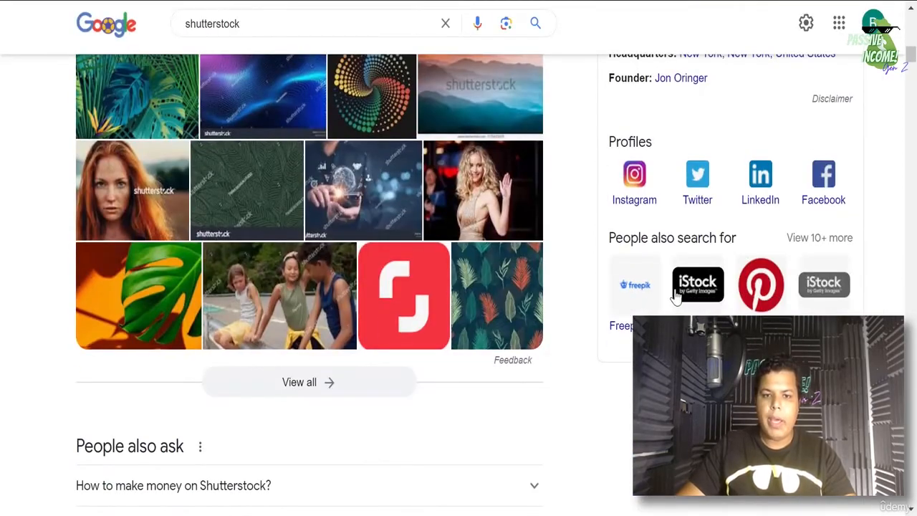
{"action": "scroll", "coordinate": [675, 294], "scroll_direction": "up", "scroll_amount": 9}
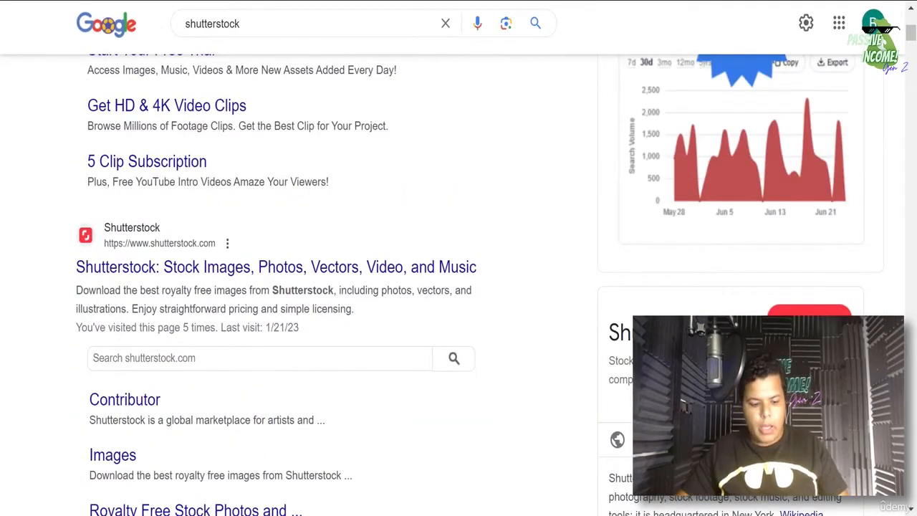
- Go to Canva by entering 'ca' in the address bar
{"action": "key", "text": "ctrl+l"}
{"action": "type", "text": "ca"}
{"action": "key", "text": "Return"}
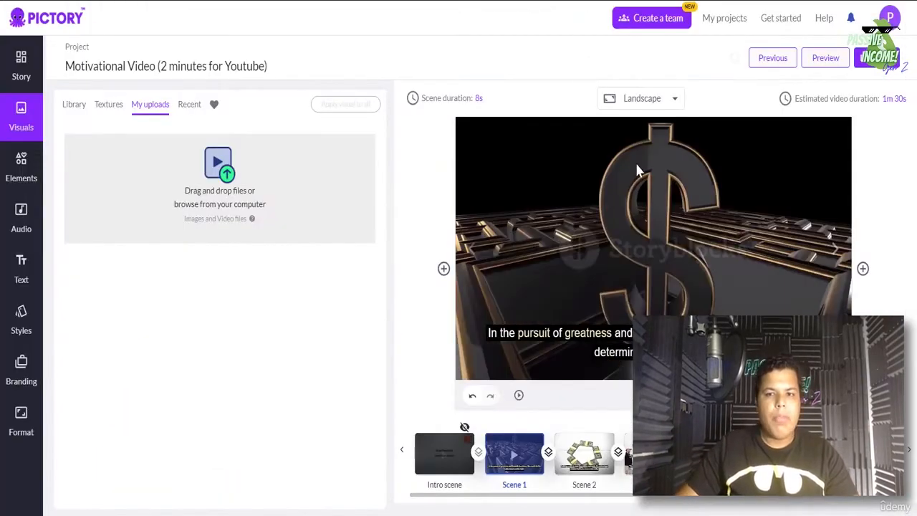
- Search Canva's design types for 'youtube video' and create a YouTube Video design
{"action": "left_click", "coordinate": [480, 99]}
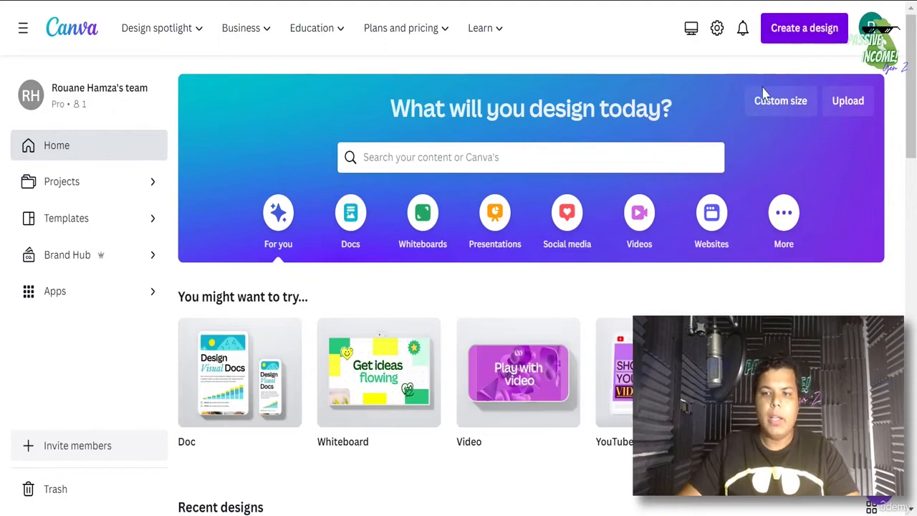
{"action": "left_click", "coordinate": [794, 34]}
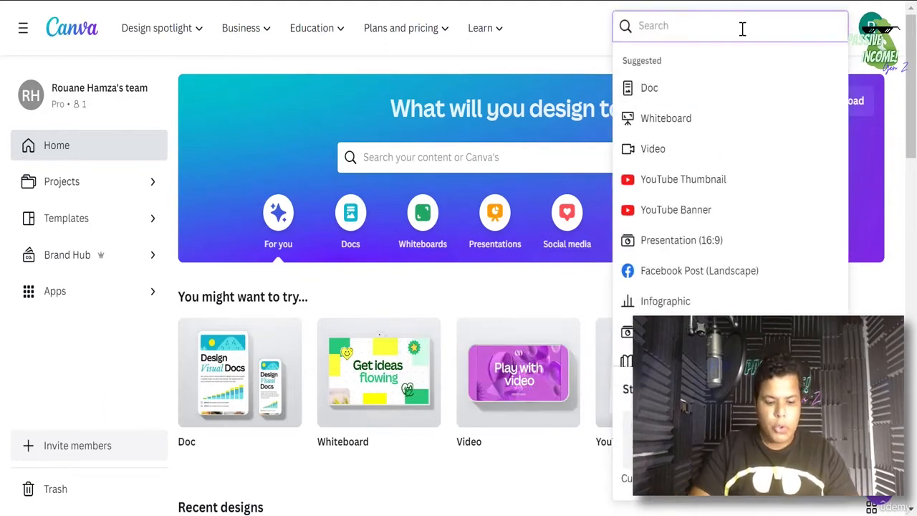
{"action": "type", "text": "youtube "}
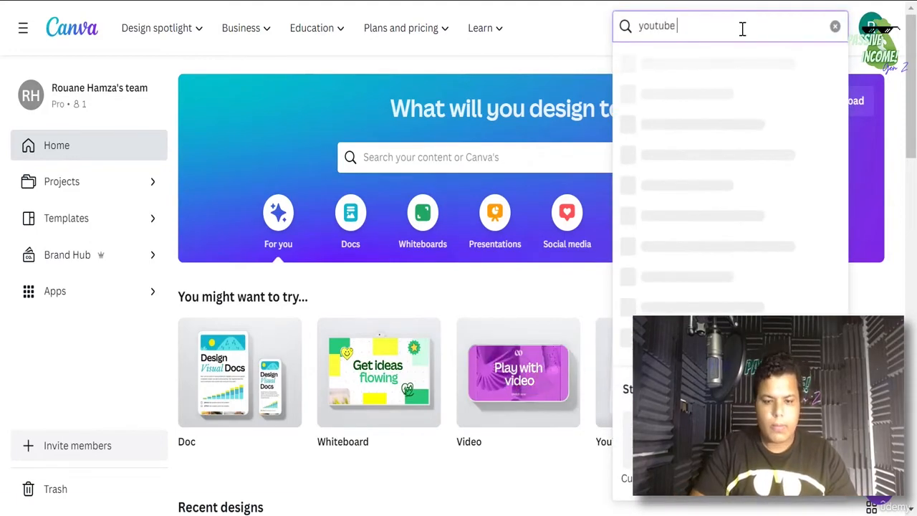
{"action": "type", "text": "video"}
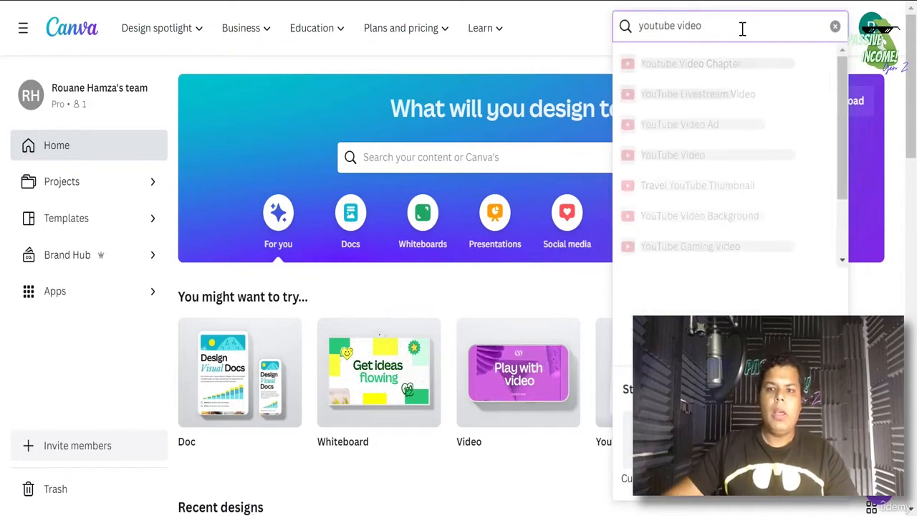
{"action": "left_click", "coordinate": [711, 164]}
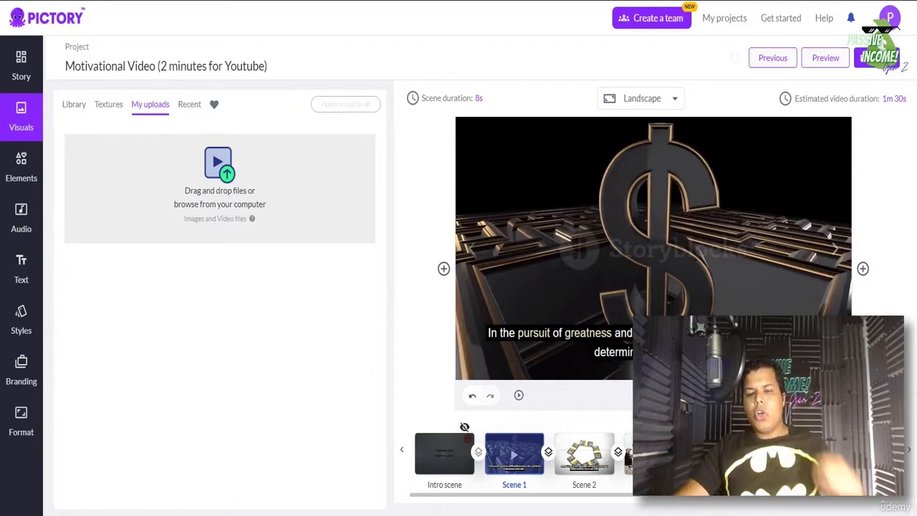
- Search Canva elements for 'greatness', filter to Videos, and add the 14.0s pyramids clip
{"action": "left_click", "coordinate": [670, 0]}
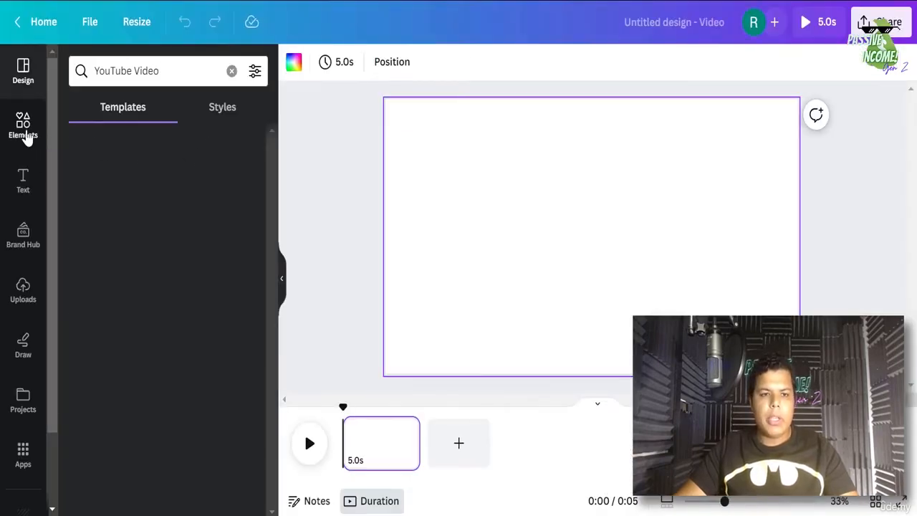
{"action": "left_click", "coordinate": [25, 133]}
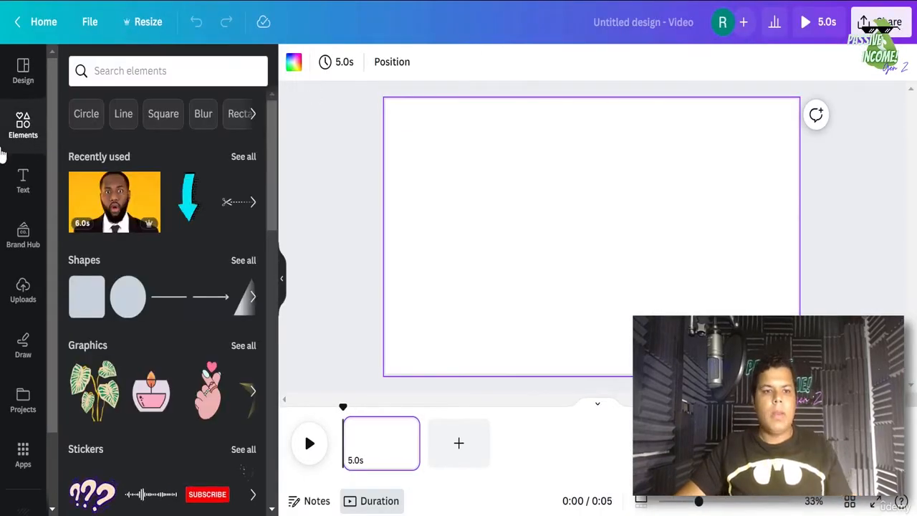
{"action": "left_click", "coordinate": [113, 70]}
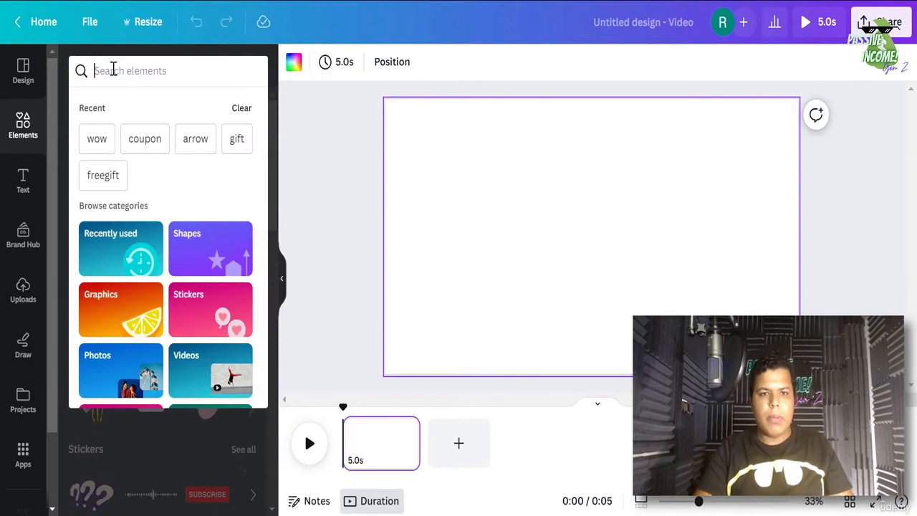
{"action": "type", "text": "greatness"}
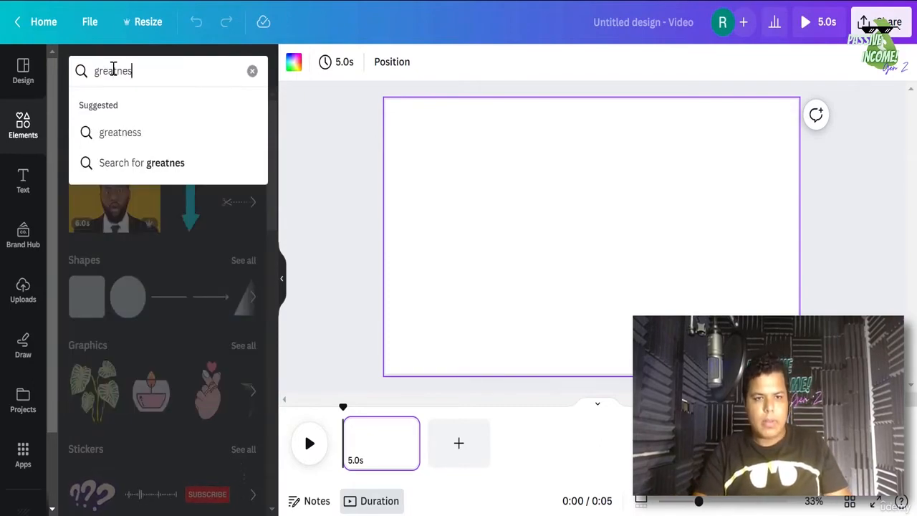
{"action": "key", "text": "Return"}
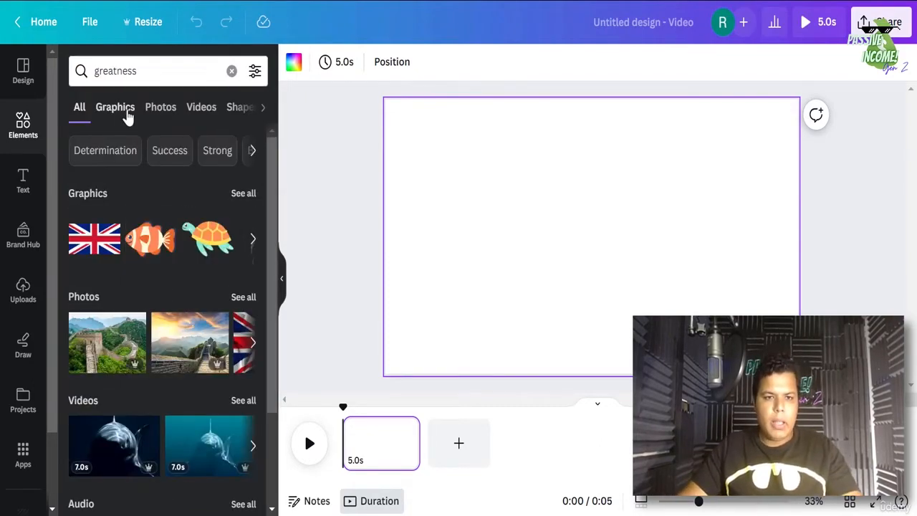
{"action": "left_click", "coordinate": [199, 109]}
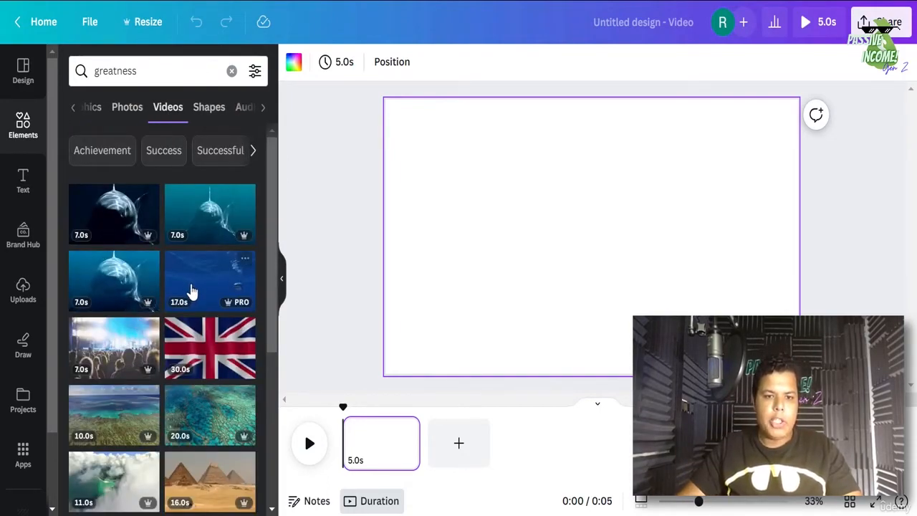
{"action": "scroll", "coordinate": [190, 289], "scroll_direction": "down", "scroll_amount": 3}
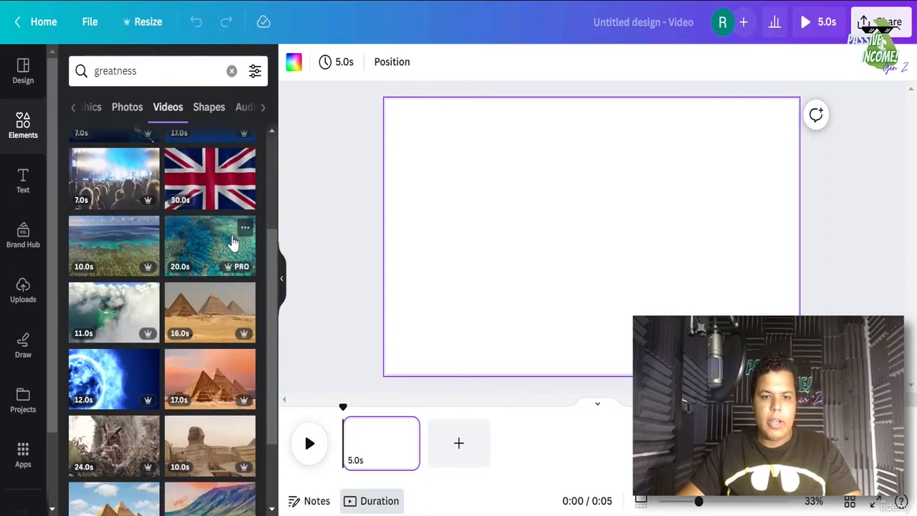
{"action": "scroll", "coordinate": [230, 241], "scroll_direction": "down", "scroll_amount": 3}
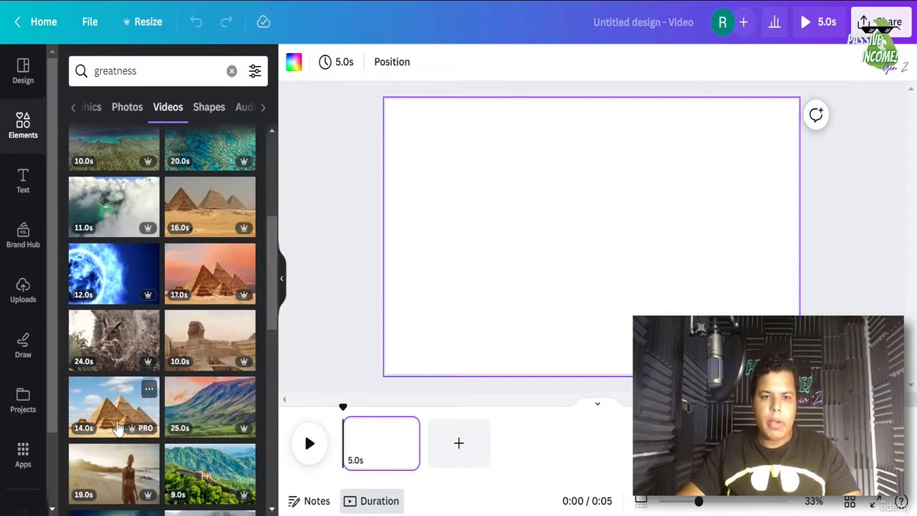
{"action": "left_click", "coordinate": [118, 428]}
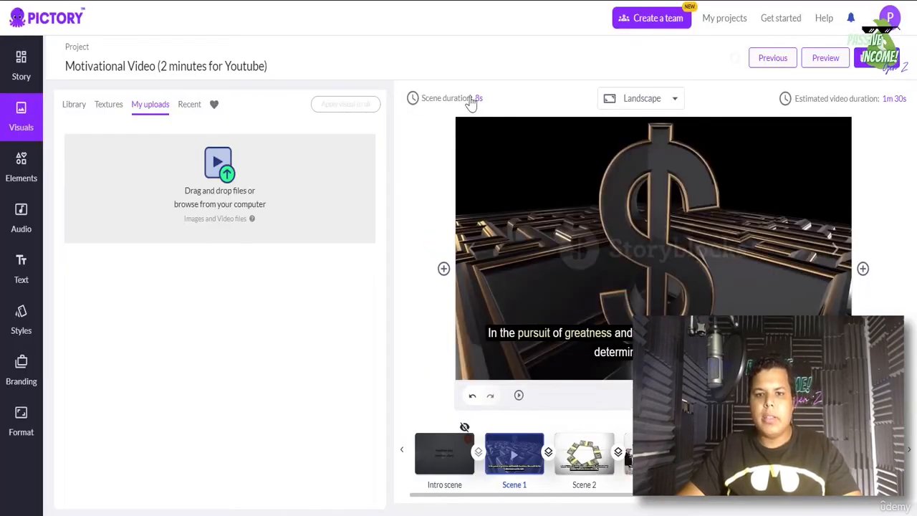
- Trim the pyramids clip's duration to 8 seconds
{"action": "left_click", "coordinate": [471, 100]}
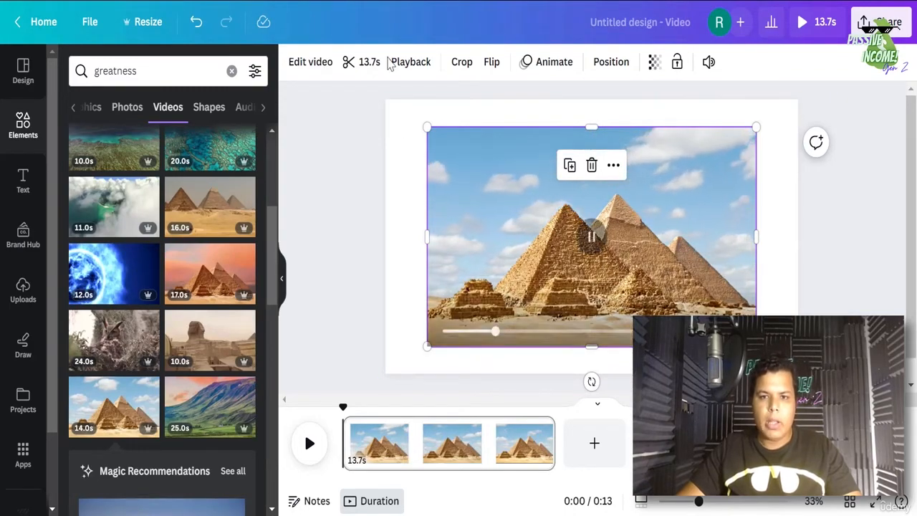
{"action": "left_click", "coordinate": [297, 65]}
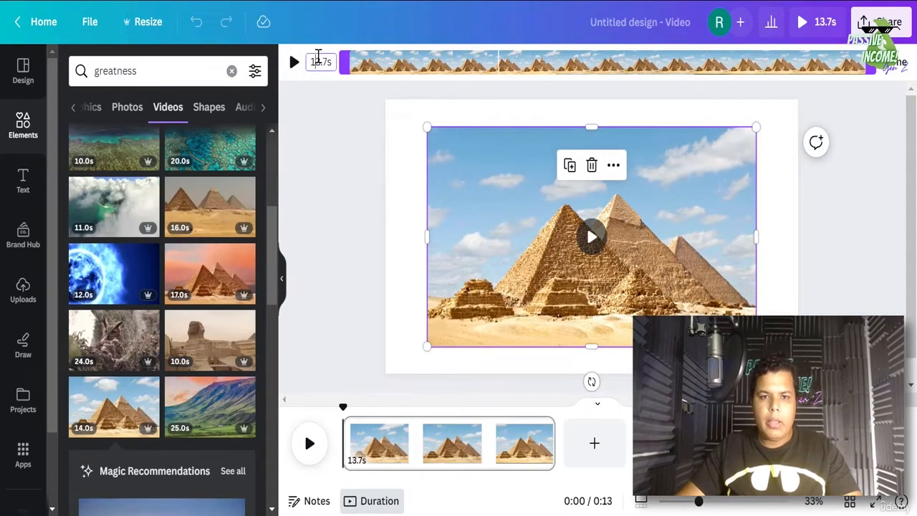
{"action": "double_click", "coordinate": [318, 60]}
{"action": "type", "text": "8"}
{"action": "key", "text": "Return"}
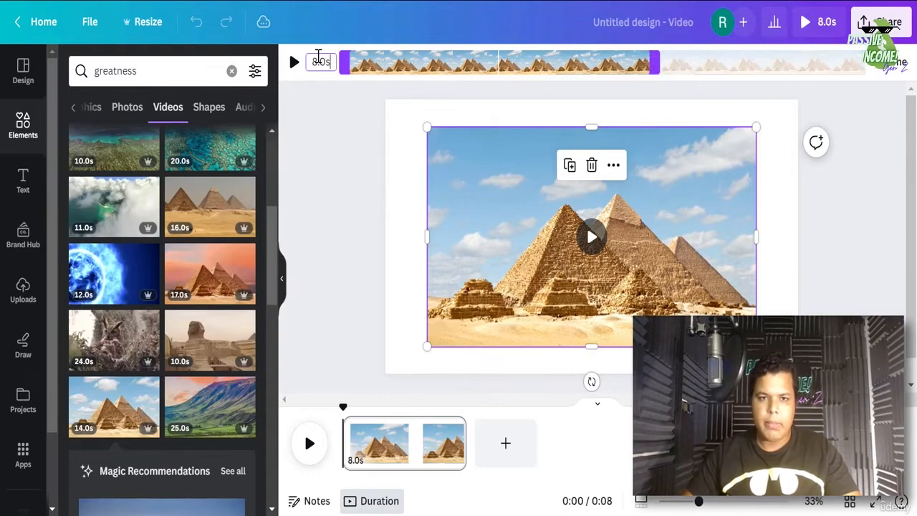
{"action": "left_click", "coordinate": [904, 71]}
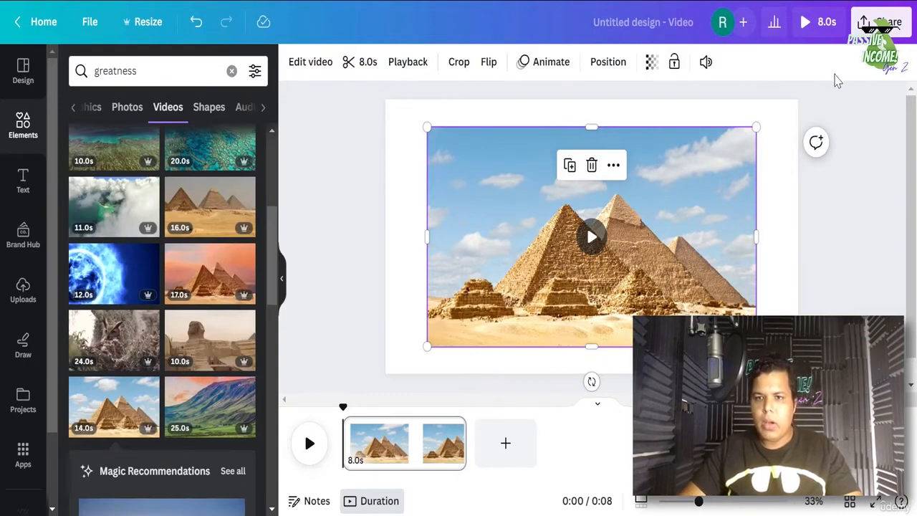
- Mute the pyramids clip and set it as the page background
{"action": "left_click", "coordinate": [706, 61]}
{"action": "left_click", "coordinate": [685, 113]}
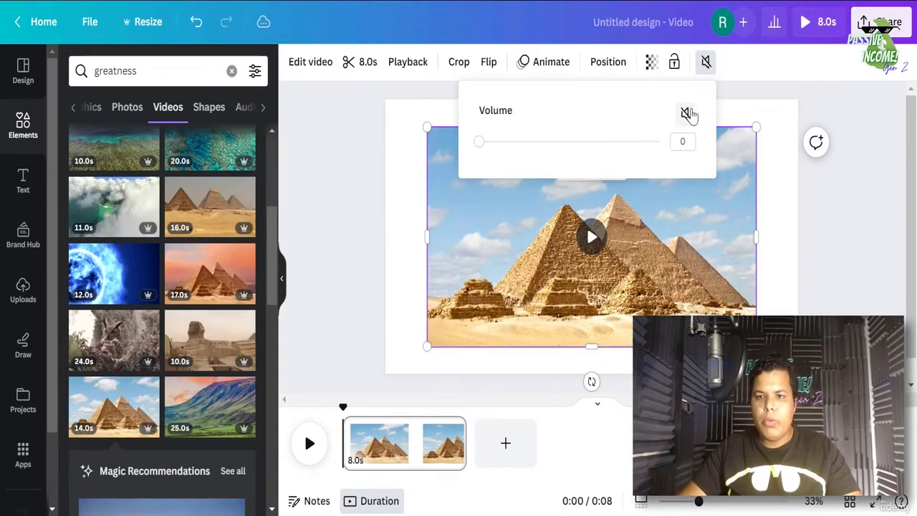
{"action": "right_click", "coordinate": [673, 132]}
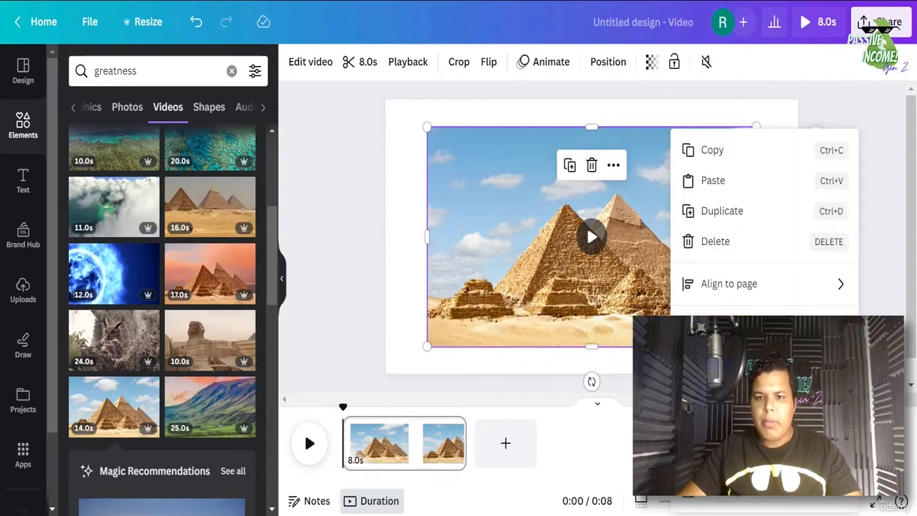
{"action": "left_click", "coordinate": [746, 479]}
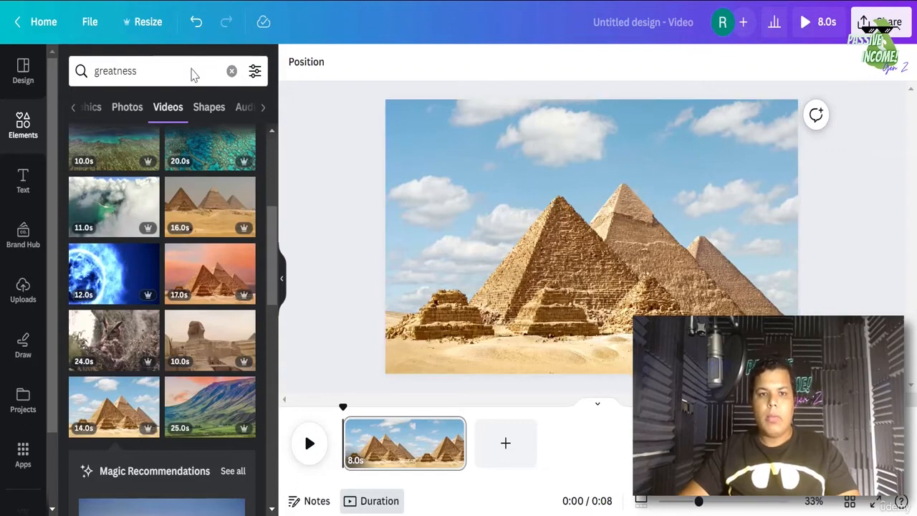
- Rename the Canva design to 'greatness scene'
{"action": "left_click", "coordinate": [694, 29]}
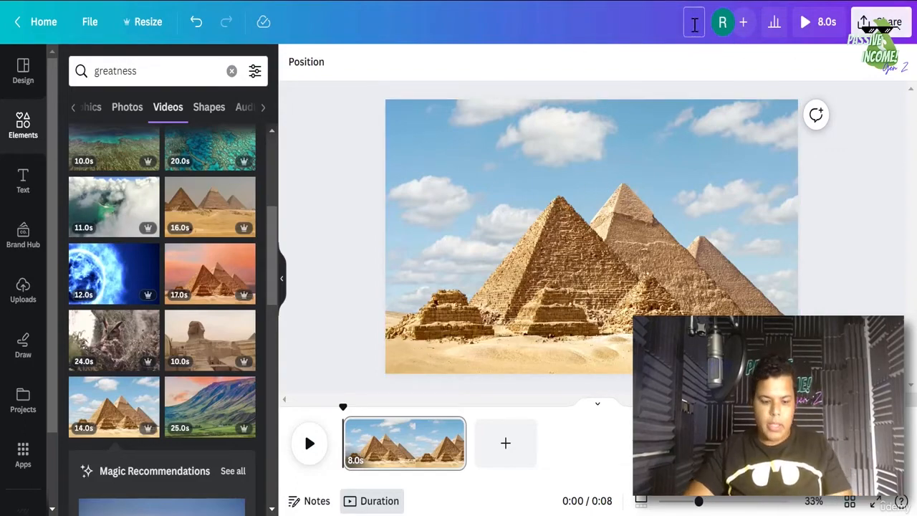
{"action": "type", "text": "greatness sc"}
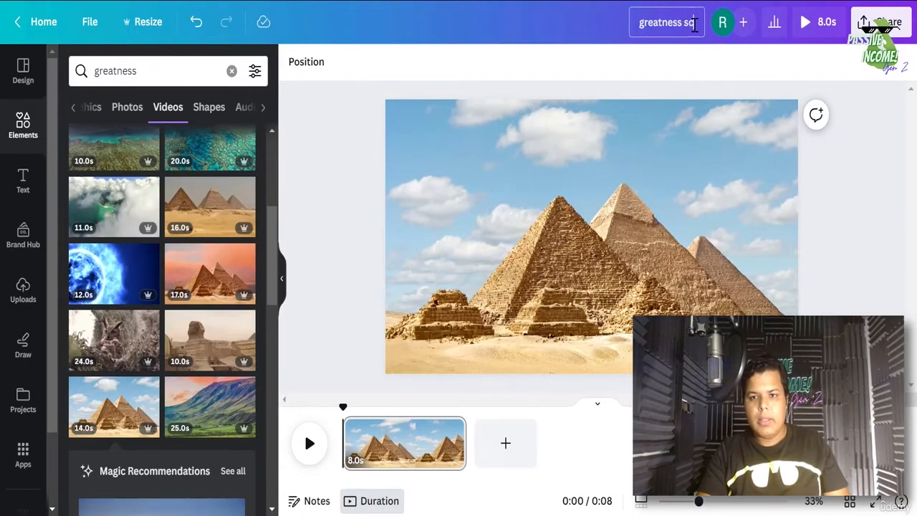
{"action": "type", "text": "ene"}
{"action": "key", "text": "Return"}
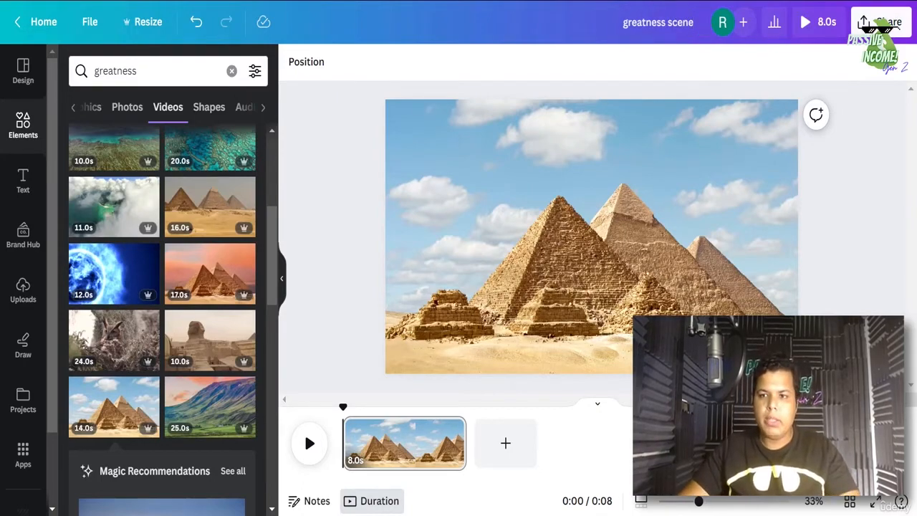
- Download the design as an MP4 video at 4K (UHD) quality
{"action": "left_click", "coordinate": [882, 22]}
{"action": "left_click", "coordinate": [745, 383]}
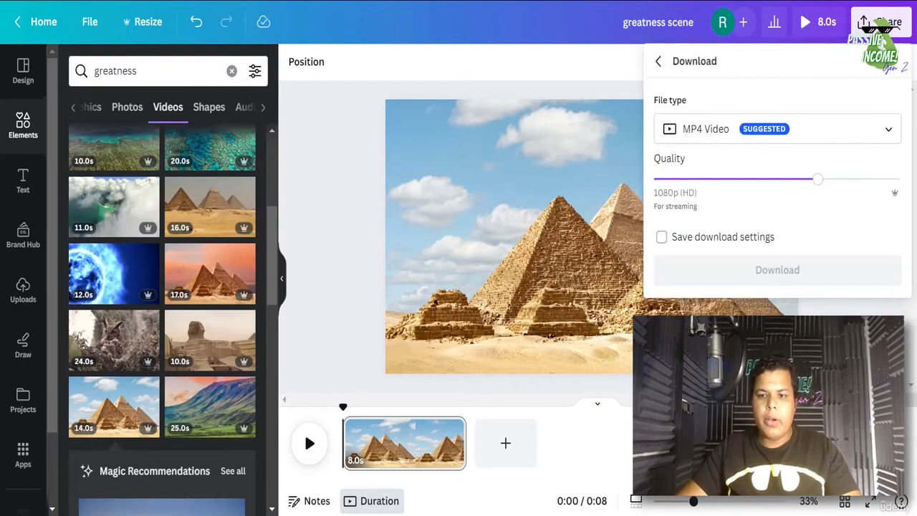
{"action": "left_click", "coordinate": [897, 179]}
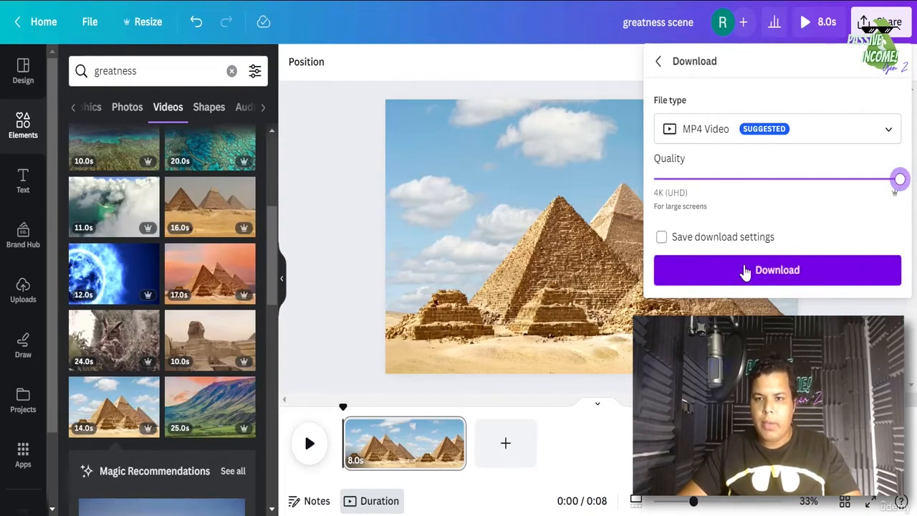
{"action": "left_click", "coordinate": [745, 271]}
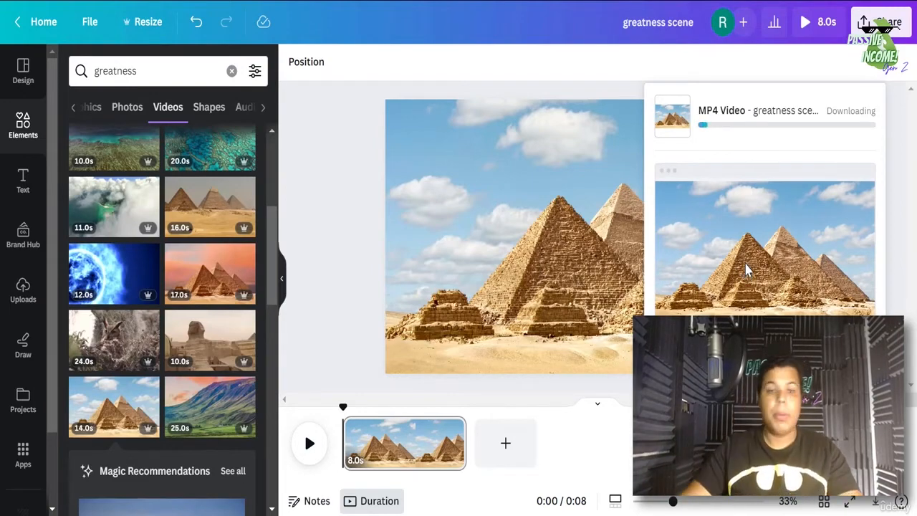
{"action": "scroll", "coordinate": [188, 286], "scroll_direction": "down", "scroll_amount": 5}
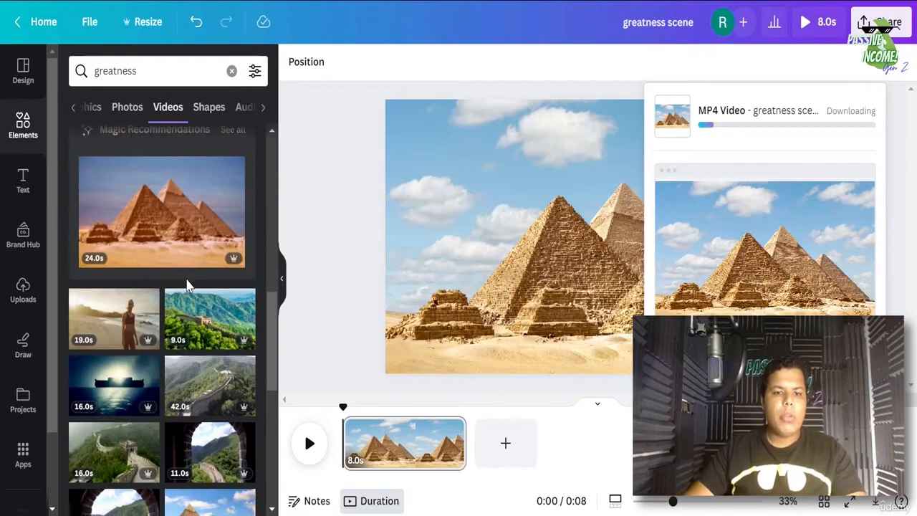
{"action": "scroll", "coordinate": [187, 286], "scroll_direction": "down", "scroll_amount": 1}
{"action": "scroll", "coordinate": [187, 285], "scroll_direction": "down", "scroll_amount": 4}
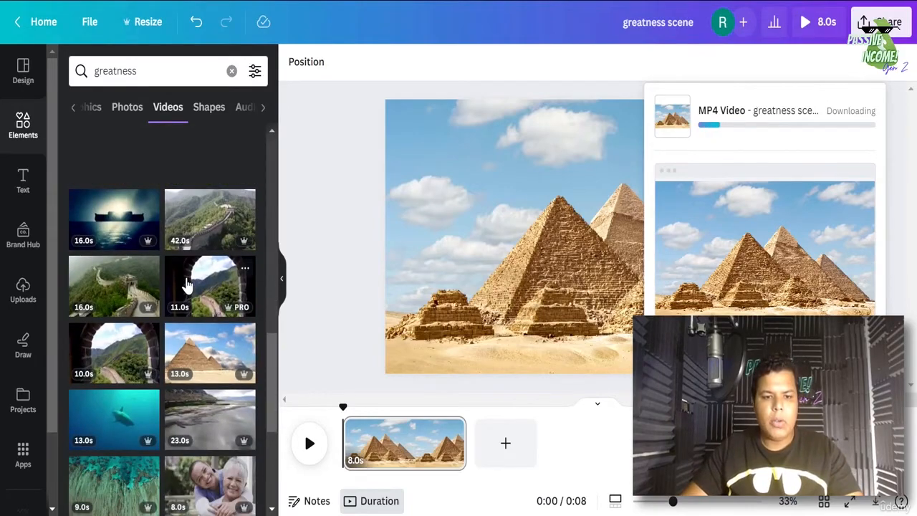
{"action": "scroll", "coordinate": [187, 285], "scroll_direction": "down", "scroll_amount": 2}
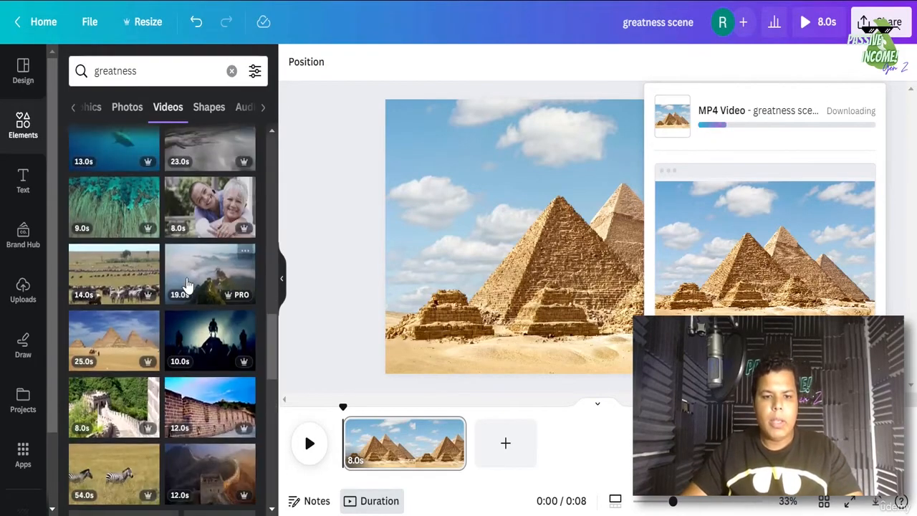
{"action": "scroll", "coordinate": [211, 255], "scroll_direction": "down", "scroll_amount": 5}
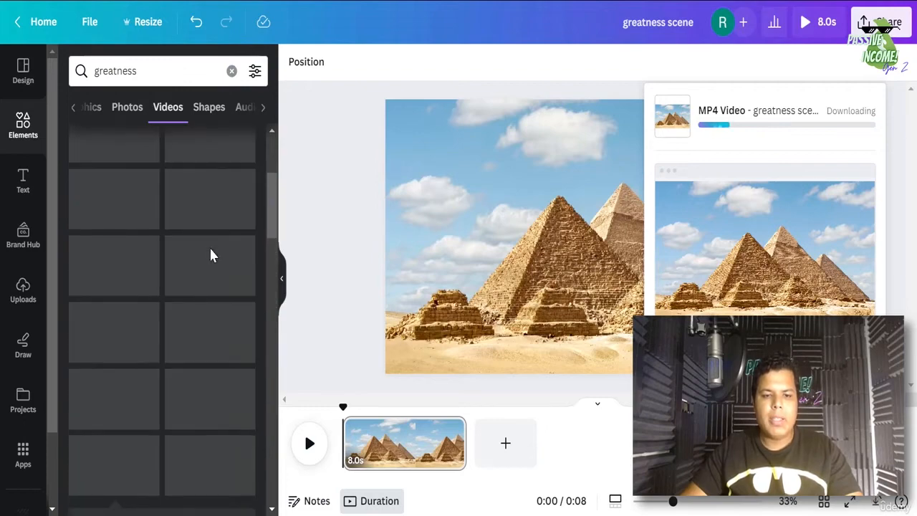
{"action": "scroll", "coordinate": [215, 258], "scroll_direction": "up", "scroll_amount": 4}
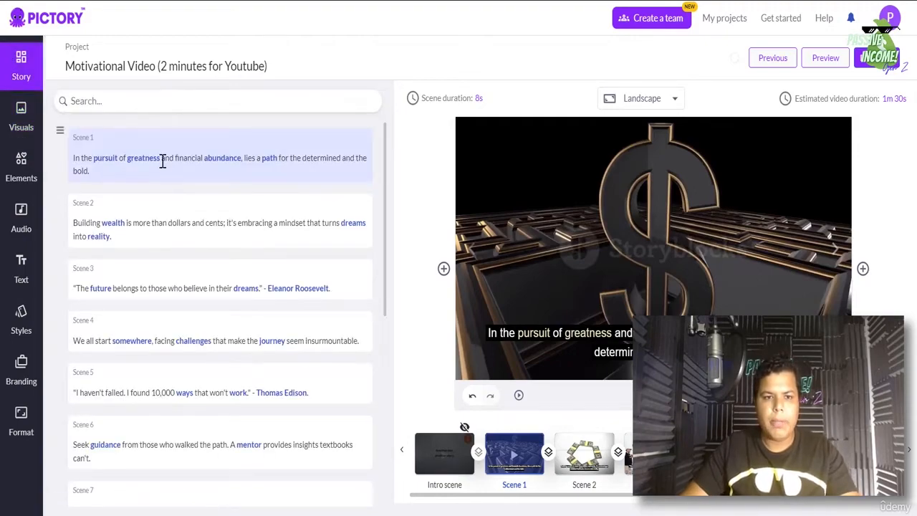
- Open Pictory's Visuals library and check the scene's duration setting
{"action": "left_click", "coordinate": [19, 118]}
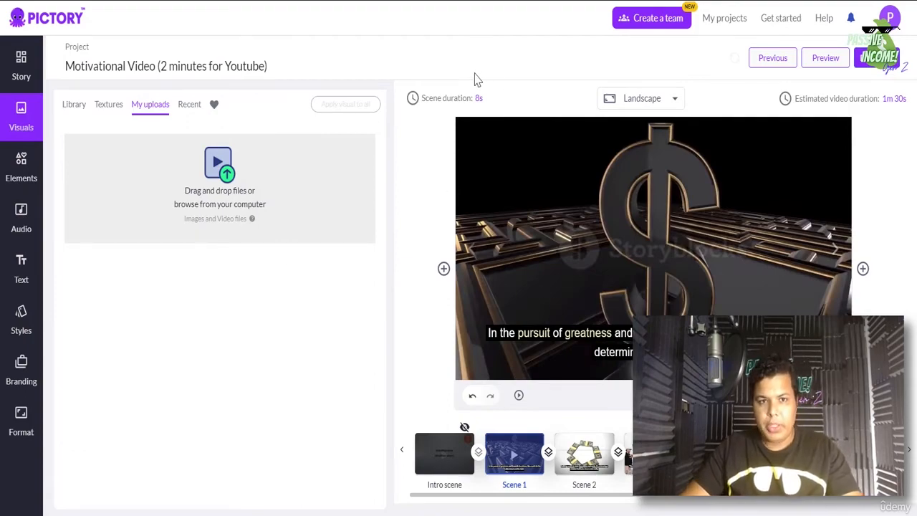
{"action": "left_click", "coordinate": [453, 98]}
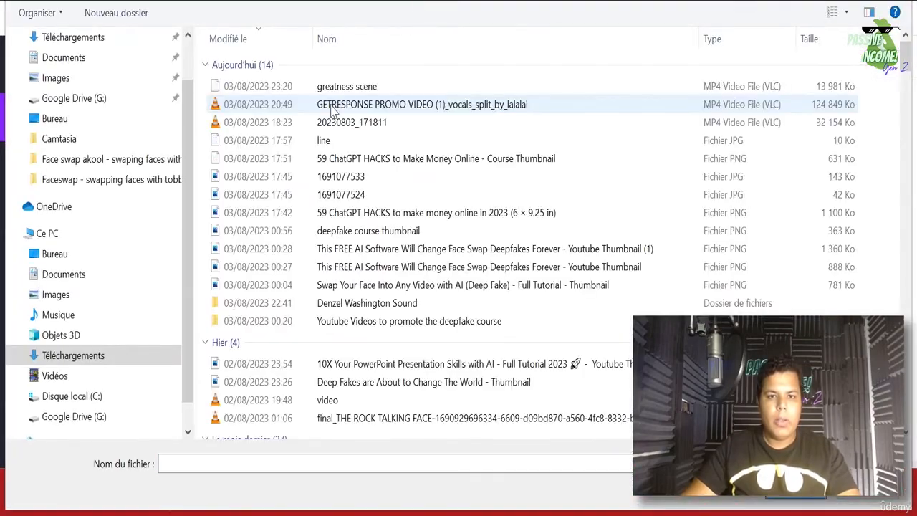
- Upload the 'greatness scene' video from the Téléchargements folder
{"action": "double_click", "coordinate": [337, 81]}
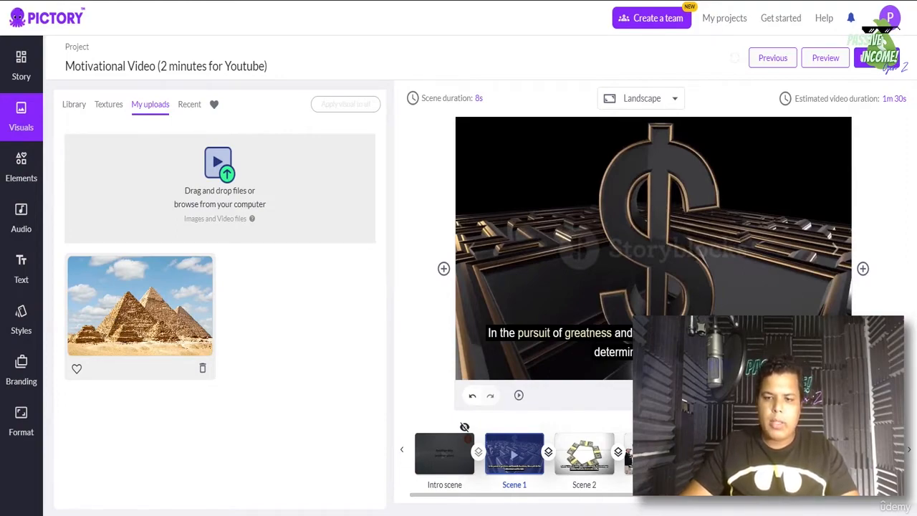
- Apply the uploaded pyramids clip to Scene 1, then go back to the Story script list
{"action": "left_click", "coordinate": [139, 308]}
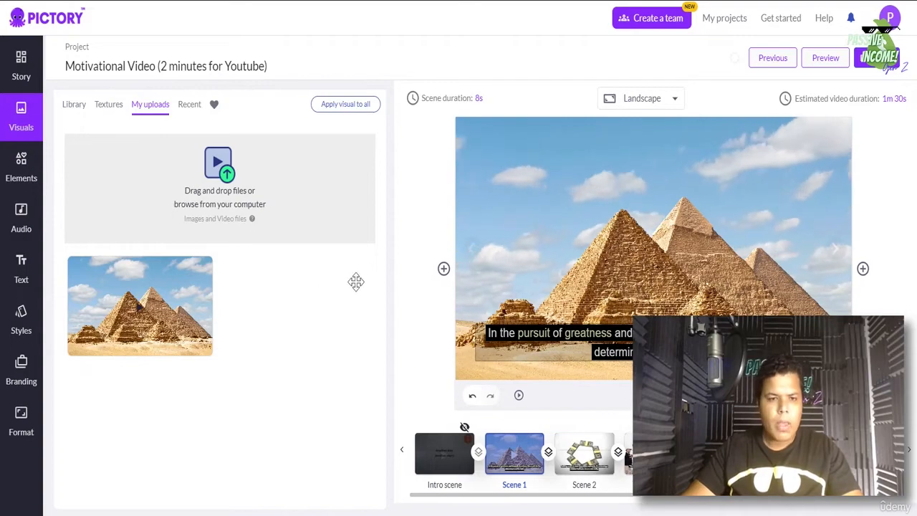
{"action": "left_click", "coordinate": [12, 80]}
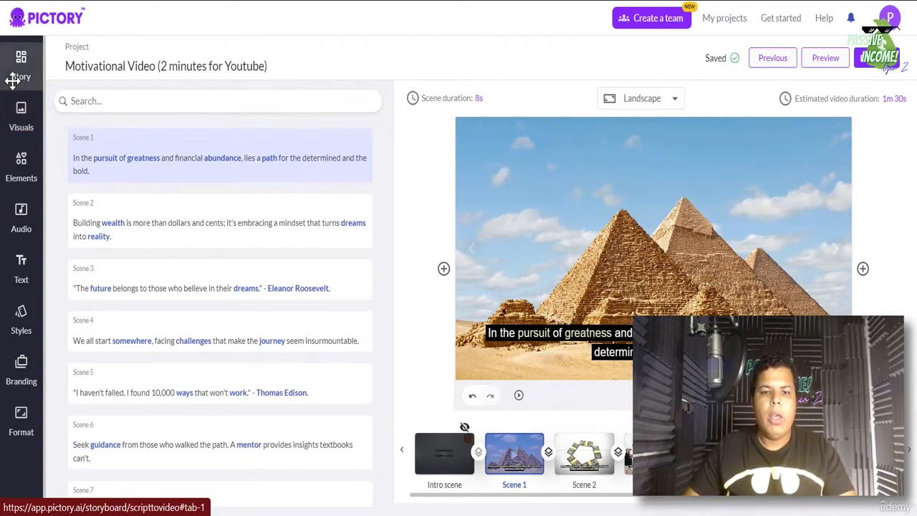
{"action": "left_click", "coordinate": [13, 80]}
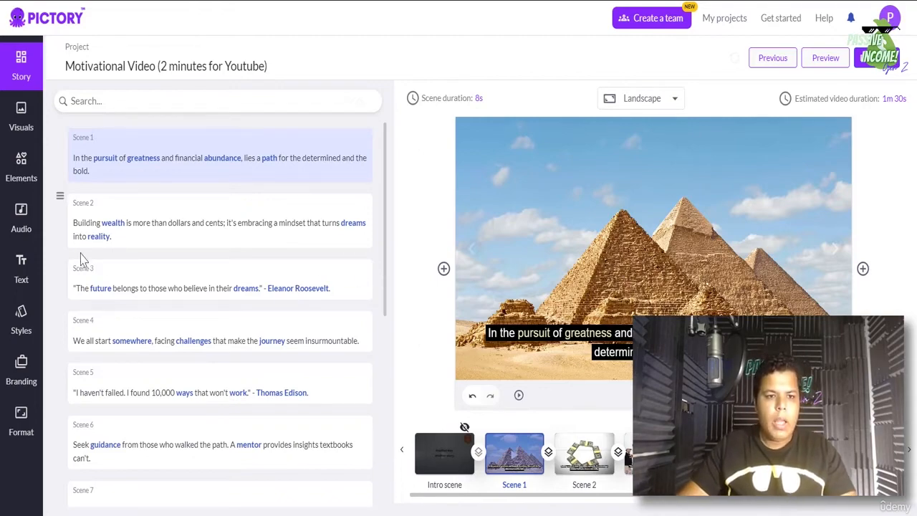
- Browse the background music library from the Audio sidebar
{"action": "left_click", "coordinate": [22, 220]}
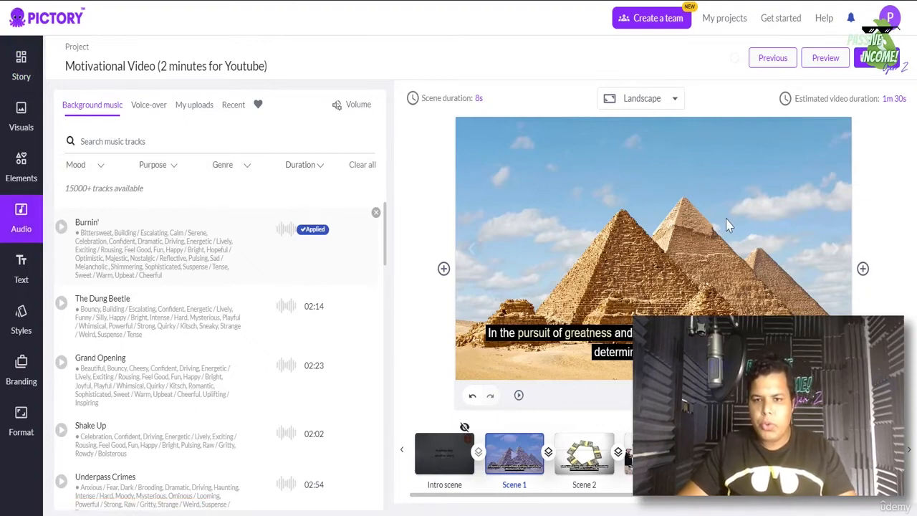
{"action": "scroll", "coordinate": [280, 352], "scroll_direction": "down", "scroll_amount": 4}
{"action": "scroll", "coordinate": [280, 354], "scroll_direction": "up", "scroll_amount": 4}
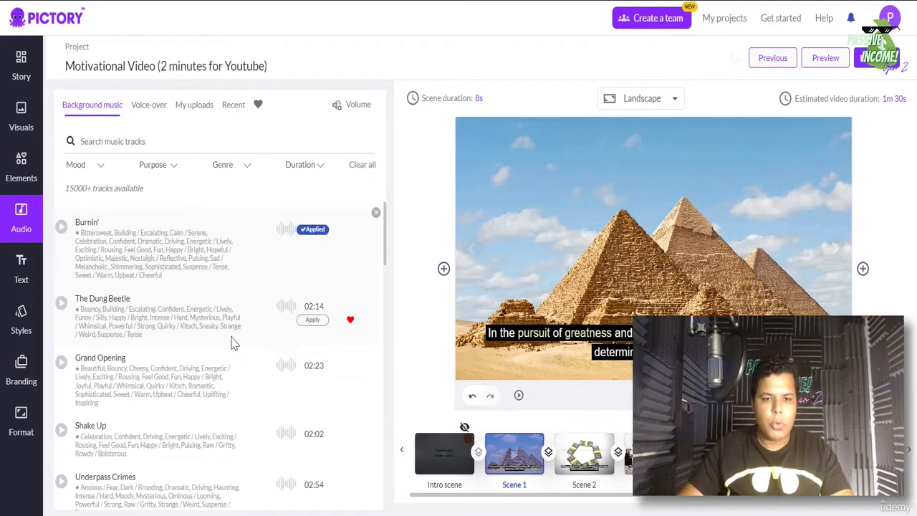
{"action": "scroll", "coordinate": [231, 344], "scroll_direction": "down", "scroll_amount": 1}
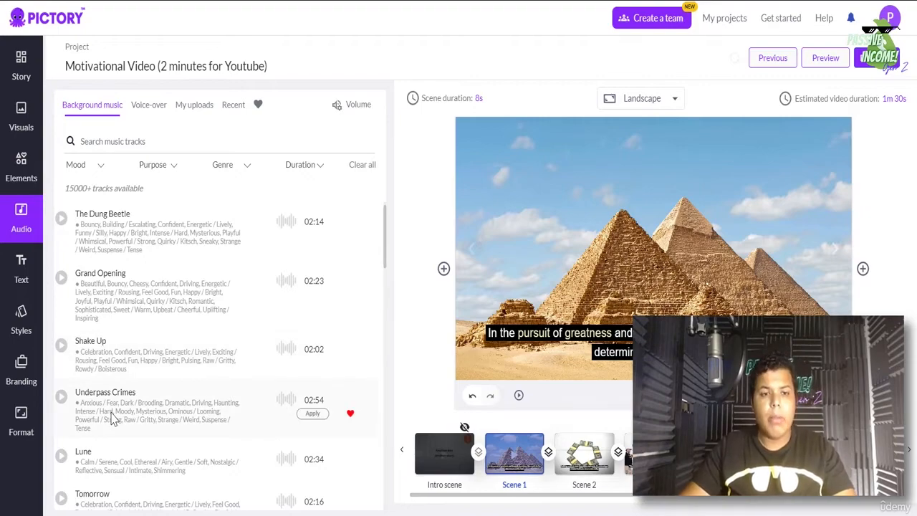
{"action": "scroll", "coordinate": [190, 414], "scroll_direction": "down", "scroll_amount": 3}
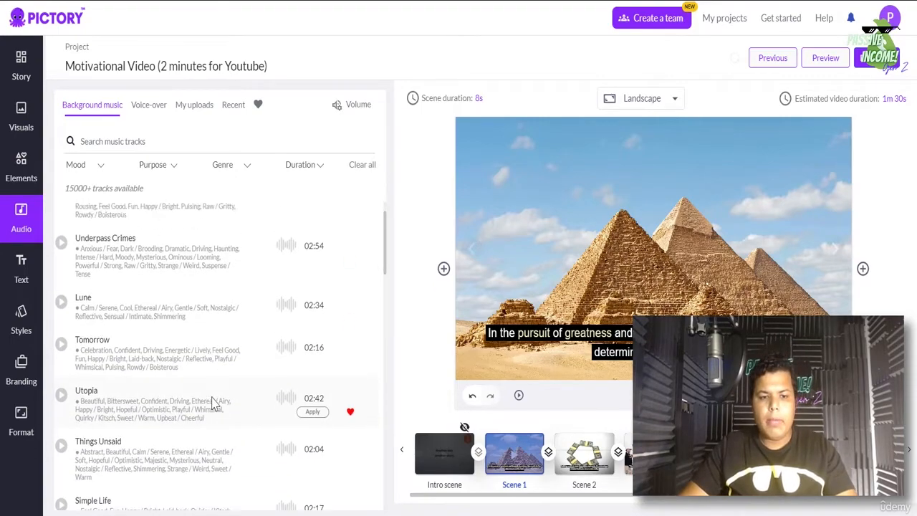
{"action": "scroll", "coordinate": [213, 403], "scroll_direction": "up", "scroll_amount": 4}
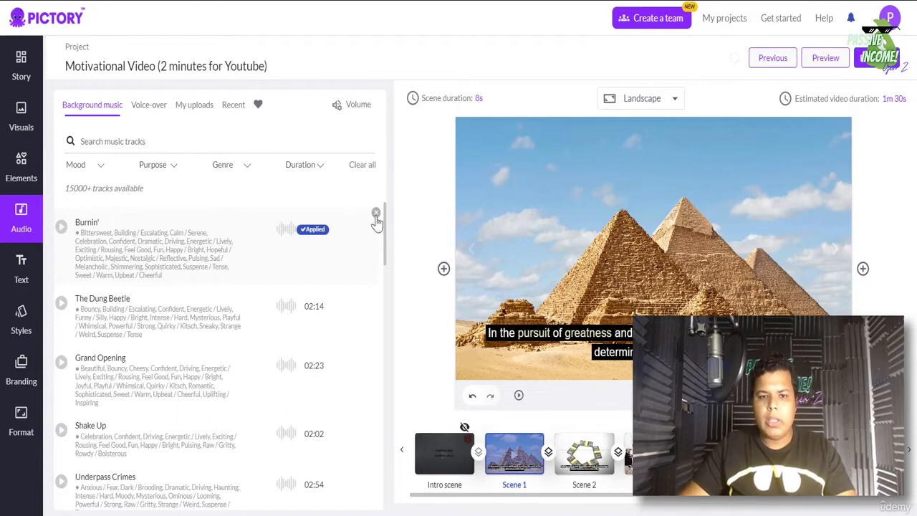
- Remove Burnin' and reapply it as the video's background music track
{"action": "left_click", "coordinate": [373, 213]}
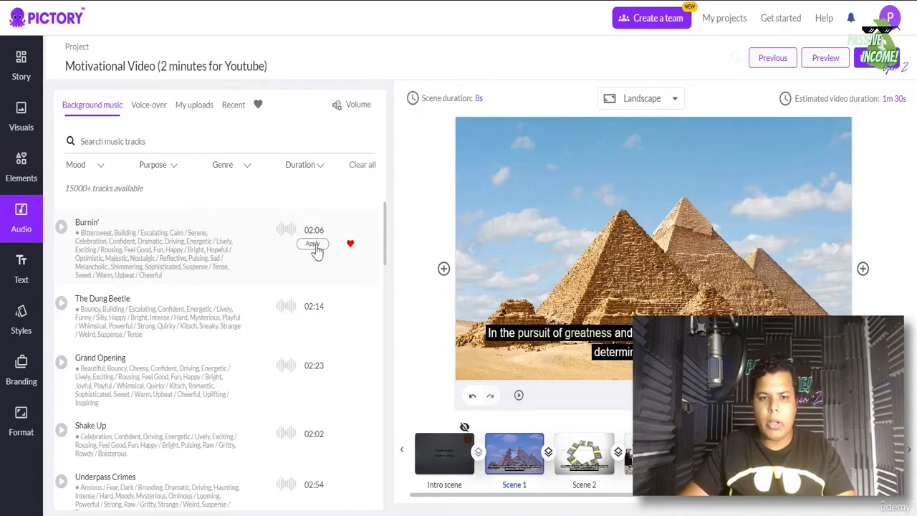
{"action": "left_click", "coordinate": [313, 245]}
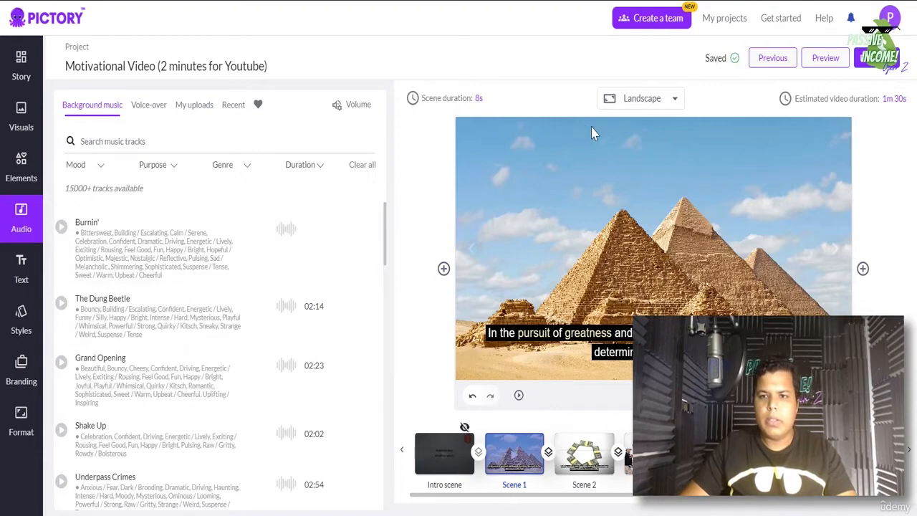
{"action": "mouse_move", "coordinate": [322, 240]}
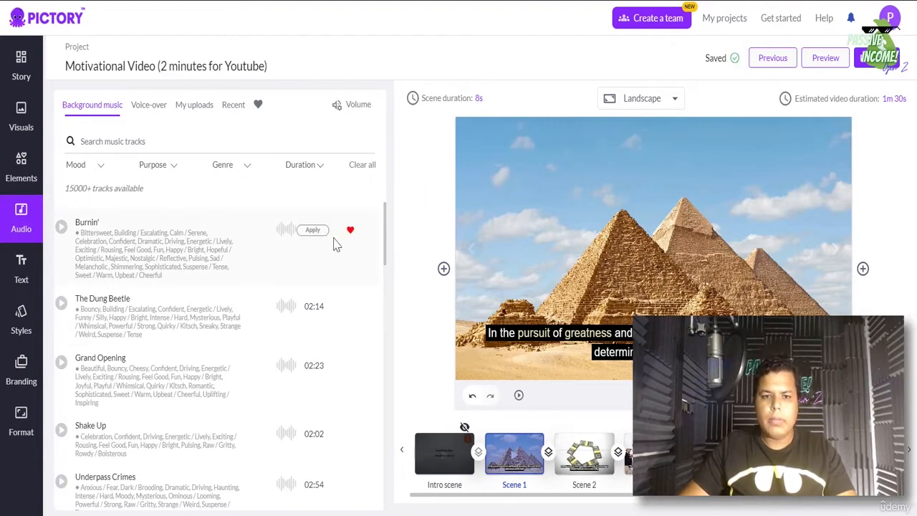
{"action": "mouse_move", "coordinate": [297, 323]}
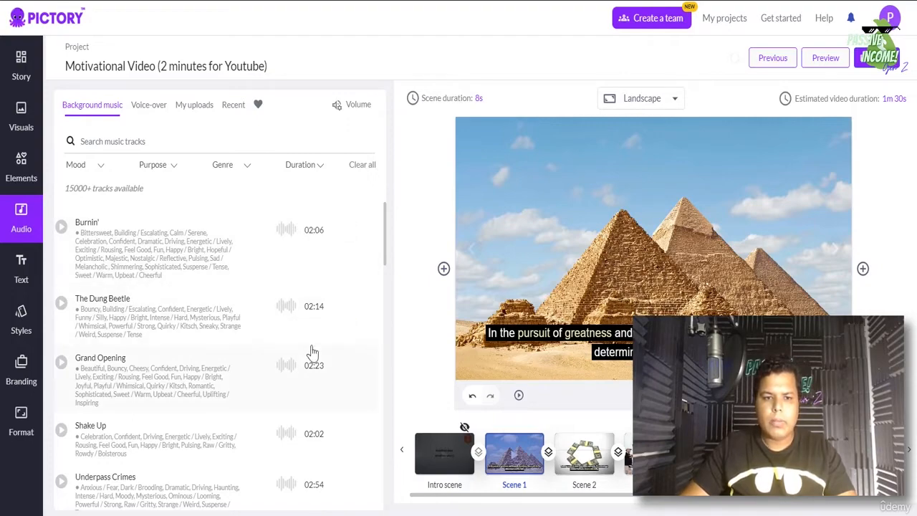
{"action": "left_click", "coordinate": [306, 320]}
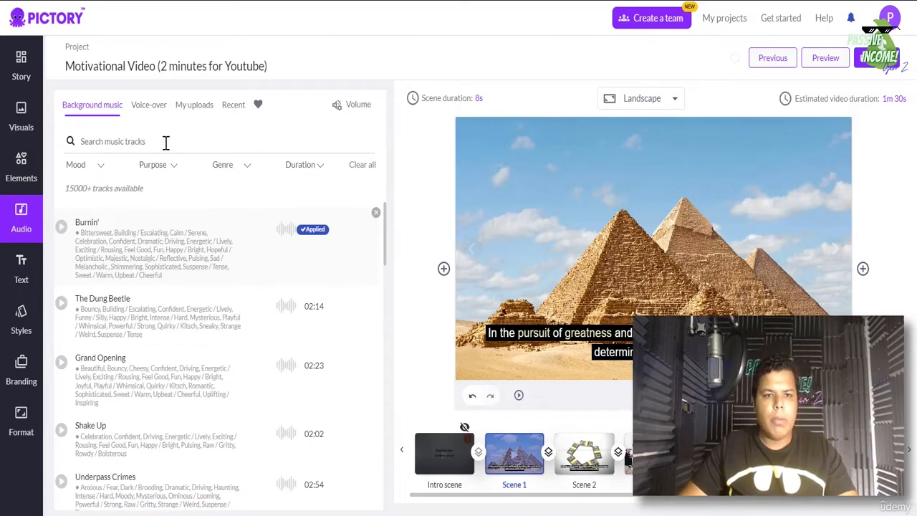
{"action": "left_click", "coordinate": [148, 107]}
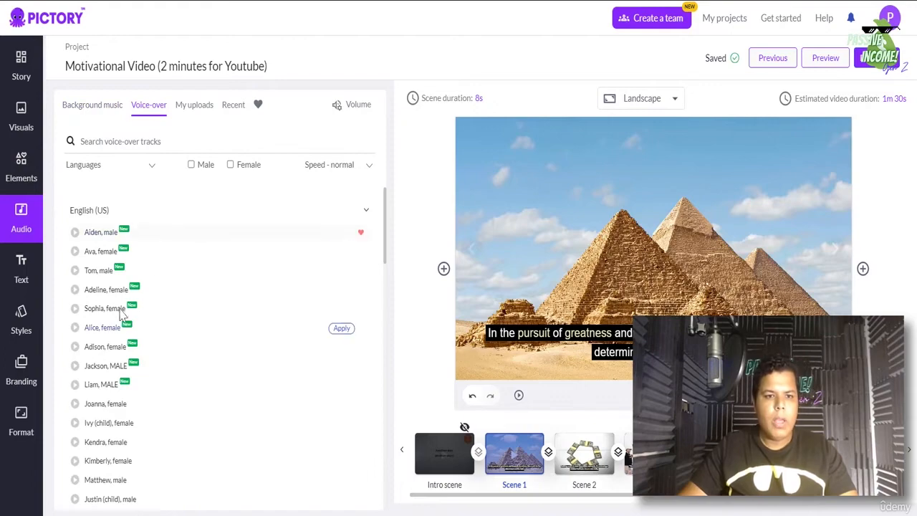
- Scroll through the available English (US) AI voice-over voices
{"action": "scroll", "coordinate": [127, 317], "scroll_direction": "down", "scroll_amount": 10}
{"action": "scroll", "coordinate": [129, 318], "scroll_direction": "up", "scroll_amount": 3}
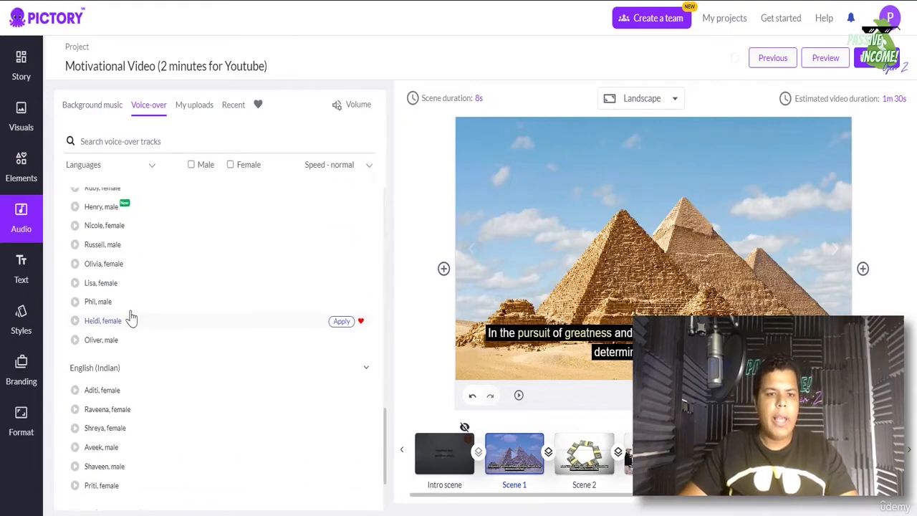
{"action": "scroll", "coordinate": [137, 319], "scroll_direction": "down", "scroll_amount": 1}
{"action": "scroll", "coordinate": [140, 324], "scroll_direction": "down", "scroll_amount": 1}
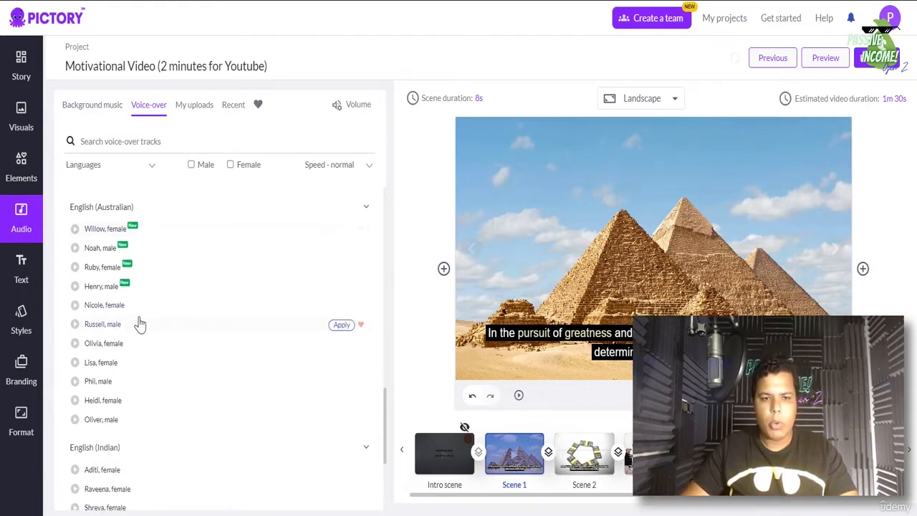
{"action": "scroll", "coordinate": [148, 330], "scroll_direction": "down", "scroll_amount": 1}
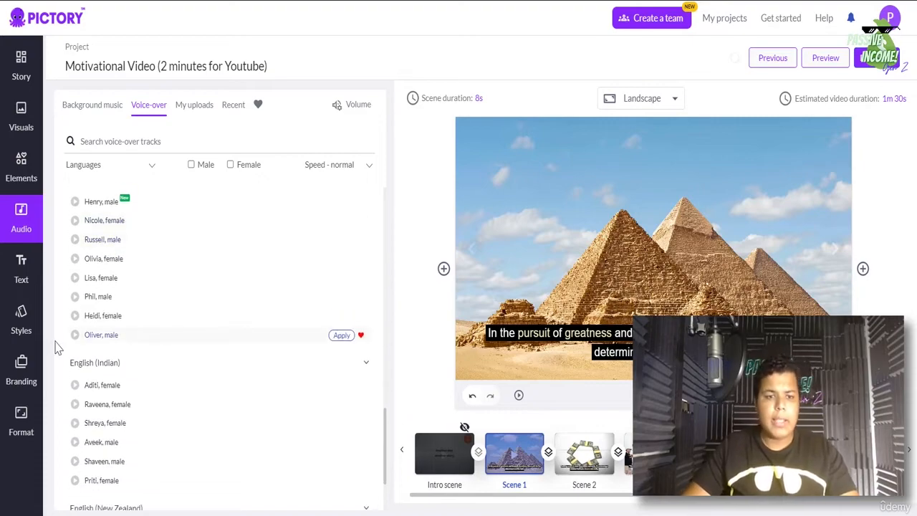
{"action": "scroll", "coordinate": [127, 368], "scroll_direction": "down", "scroll_amount": 1}
- Filter to male voices, apply Liam, and bring up My uploads for own audio
{"action": "scroll", "coordinate": [136, 389], "scroll_direction": "up", "scroll_amount": 4}
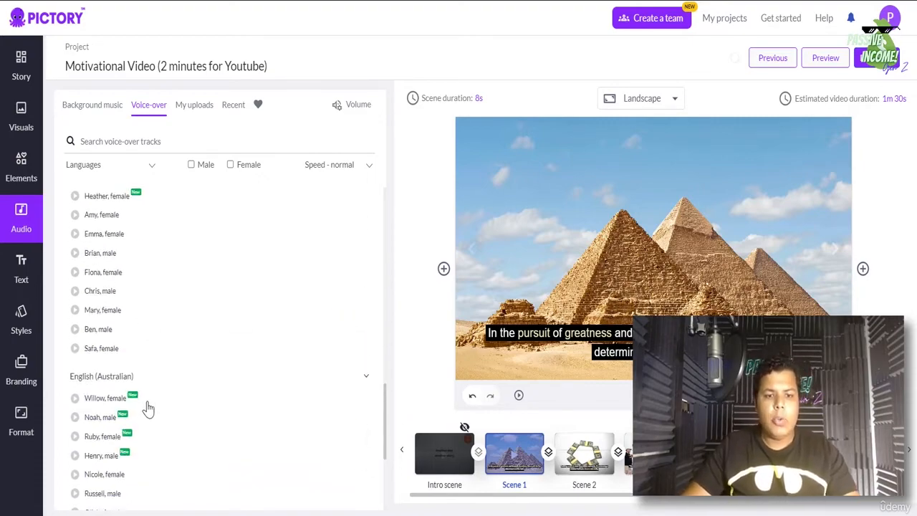
{"action": "scroll", "coordinate": [137, 398], "scroll_direction": "up", "scroll_amount": 3}
{"action": "scroll", "coordinate": [137, 432], "scroll_direction": "up", "scroll_amount": 4}
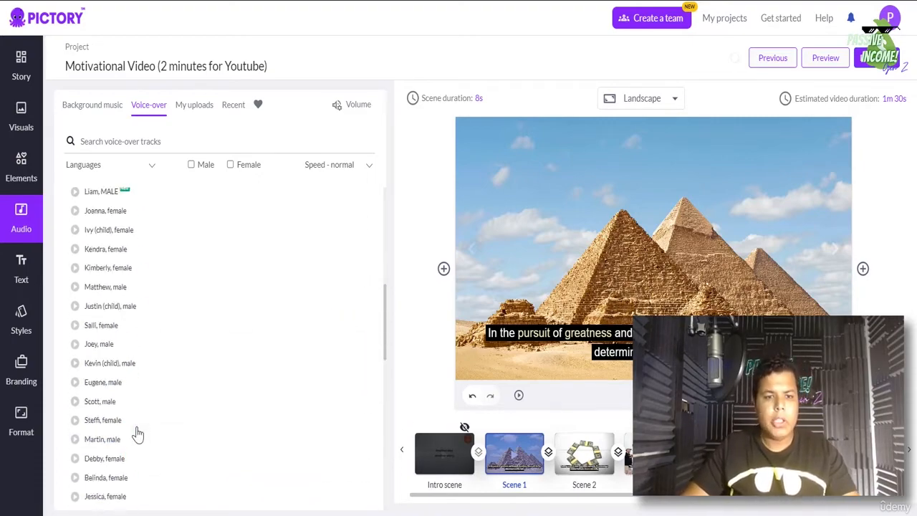
{"action": "scroll", "coordinate": [138, 430], "scroll_direction": "up", "scroll_amount": 1}
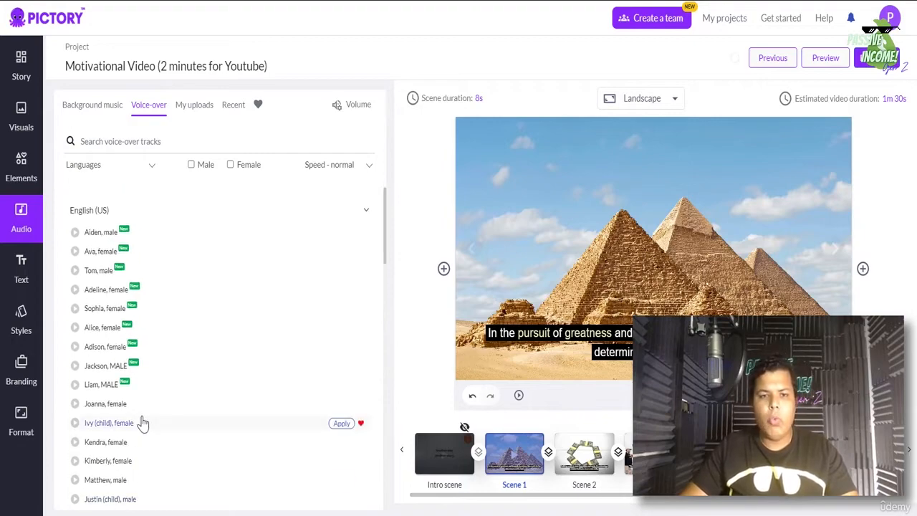
{"action": "left_click", "coordinate": [191, 164]}
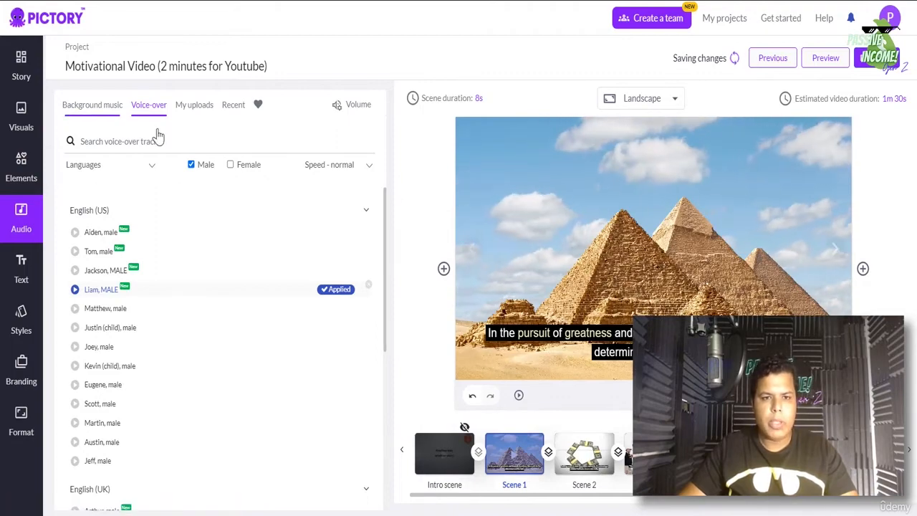
{"action": "left_click", "coordinate": [198, 113]}
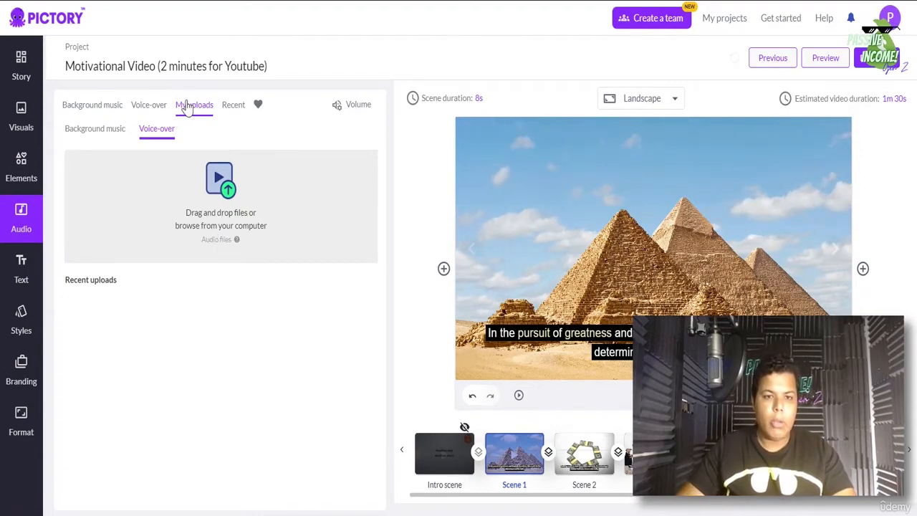
- Return to the Background music library, then open Elements for emojis, GIFs and stickers
{"action": "left_click", "coordinate": [101, 107]}
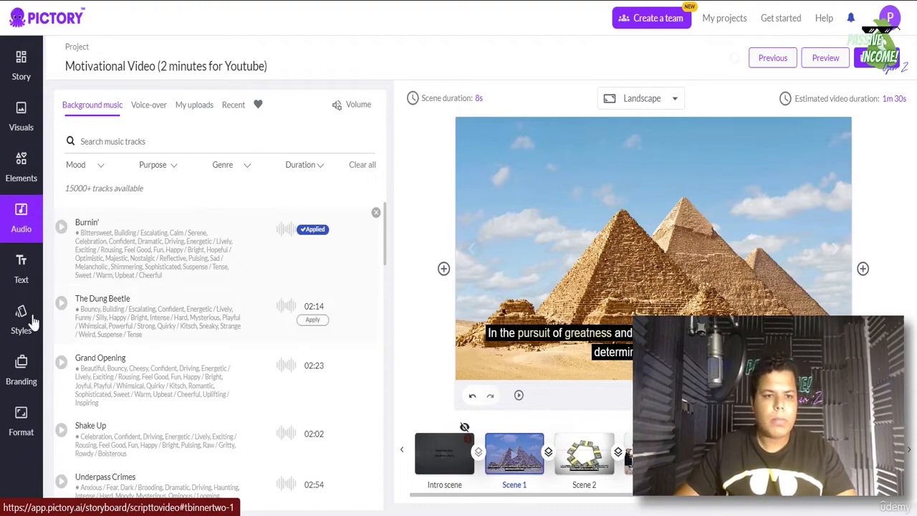
{"action": "left_click", "coordinate": [20, 185]}
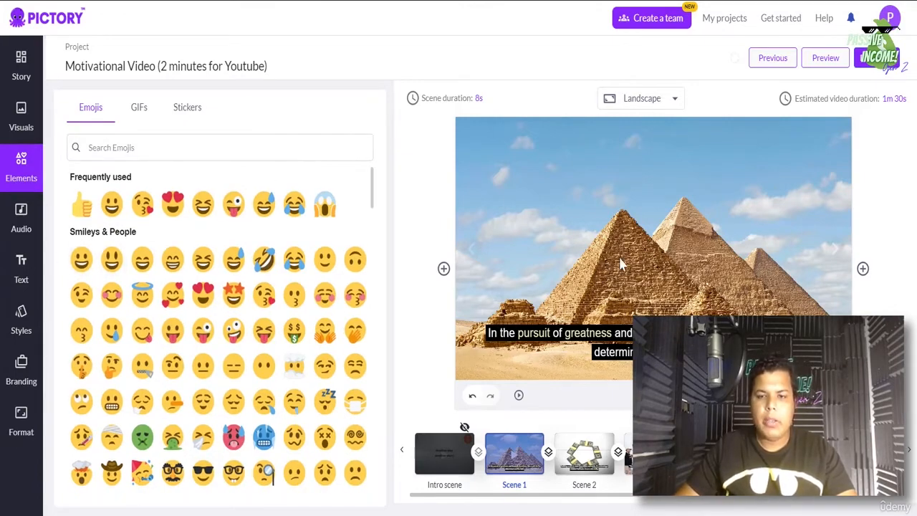
- Add a grinning smiley emoji to Scene 1, moving it upper-right and shrinking it
{"action": "left_click", "coordinate": [81, 260]}
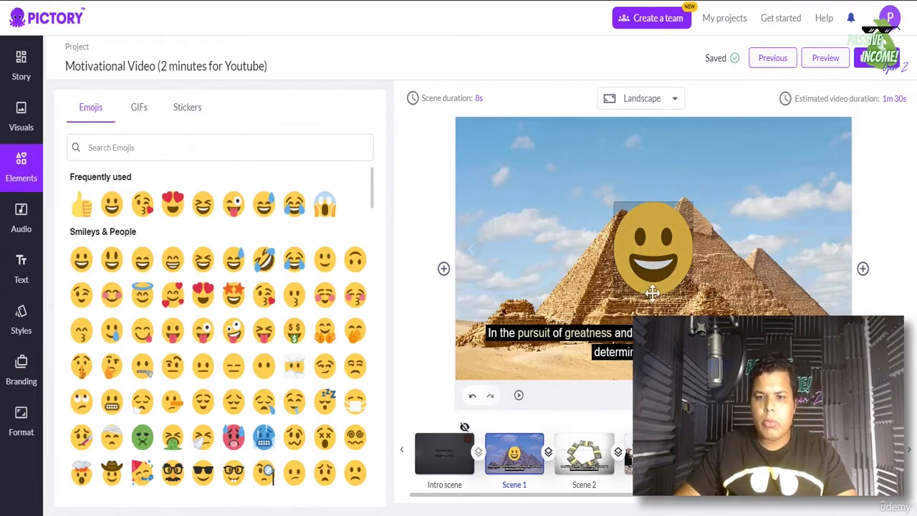
{"action": "left_click", "coordinate": [648, 247]}
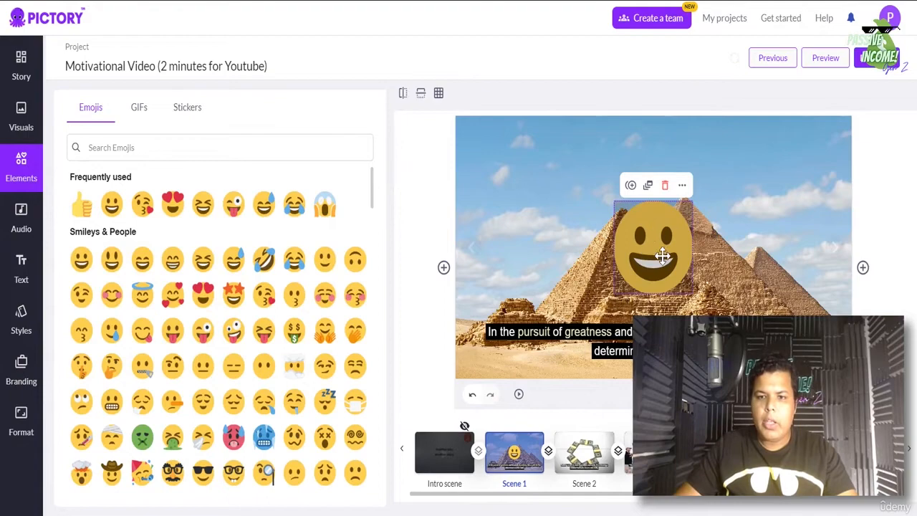
{"action": "left_click_drag", "start_coordinate": [665, 258], "coordinate": [817, 208]}
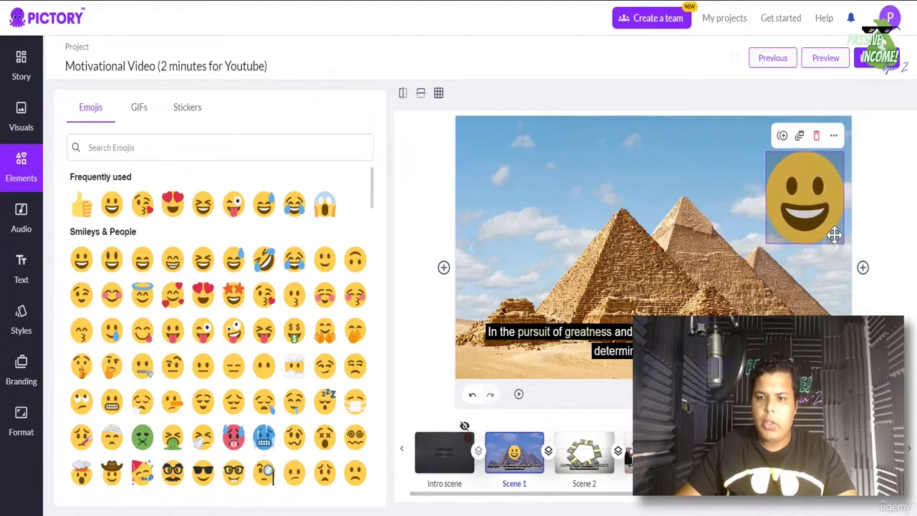
{"action": "left_click_drag", "start_coordinate": [844, 239], "coordinate": [818, 209]}
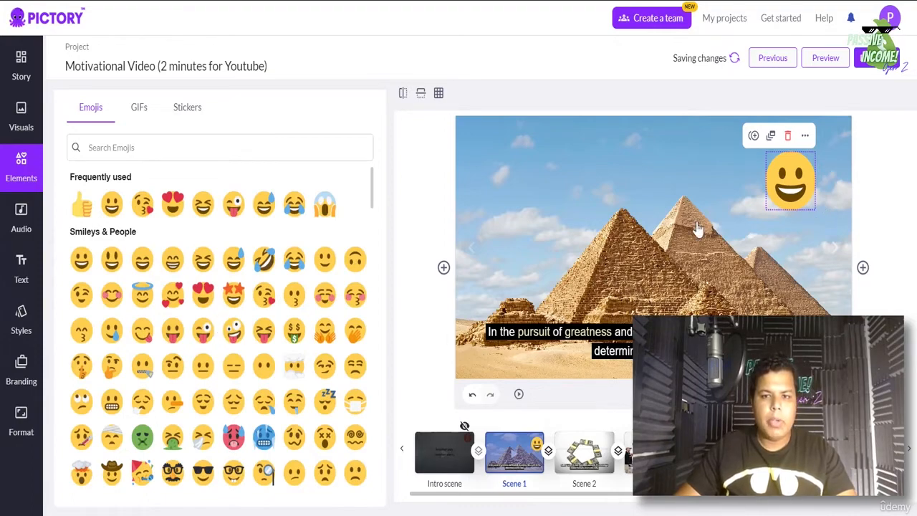
{"action": "scroll", "coordinate": [244, 298], "scroll_direction": "down", "scroll_amount": 5}
{"action": "scroll", "coordinate": [229, 316], "scroll_direction": "down", "scroll_amount": 3}
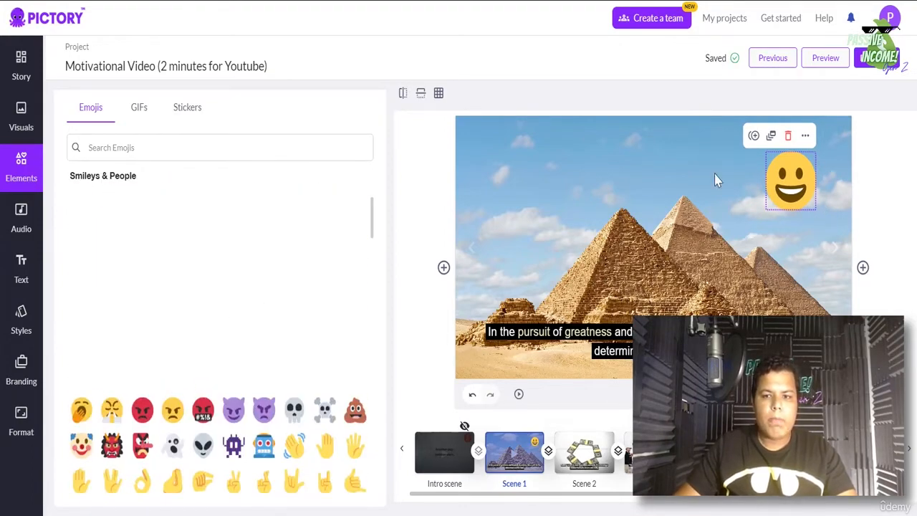
{"action": "left_click", "coordinate": [806, 138]}
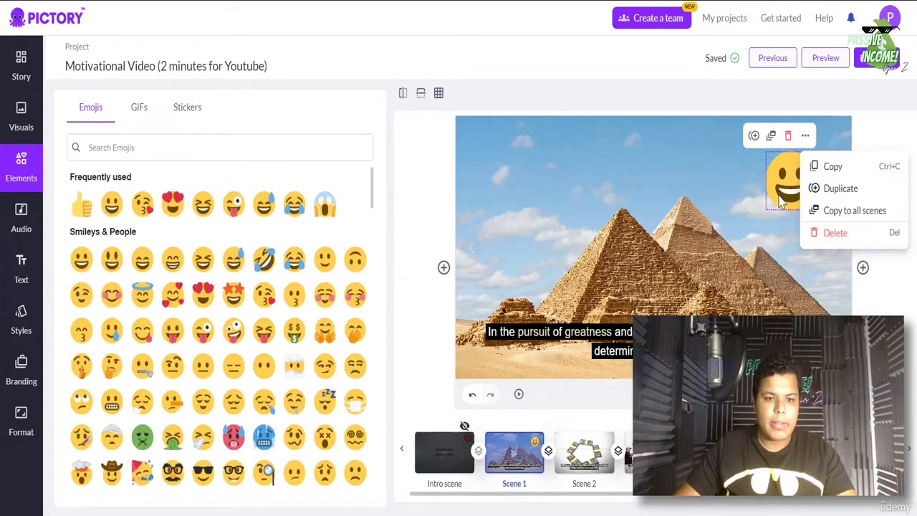
- Browse the Stickers collection under Elements
{"action": "left_click", "coordinate": [676, 210]}
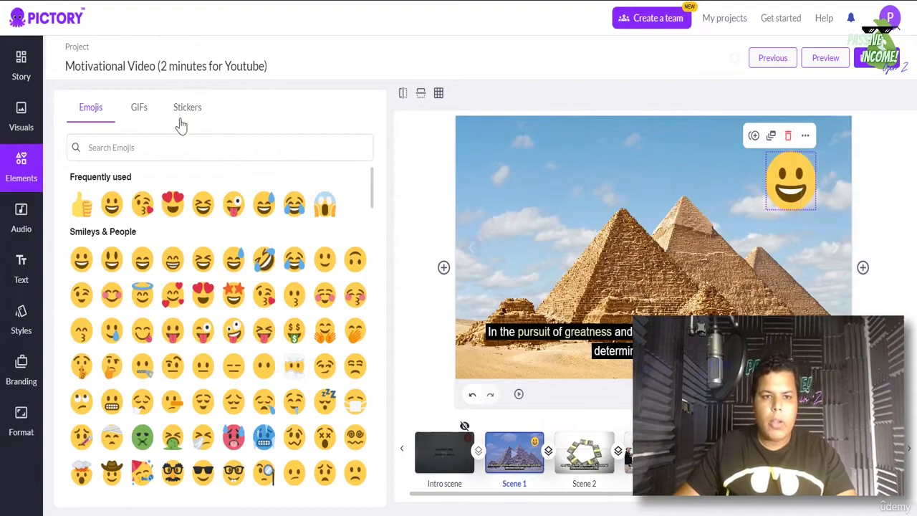
{"action": "left_click", "coordinate": [185, 109]}
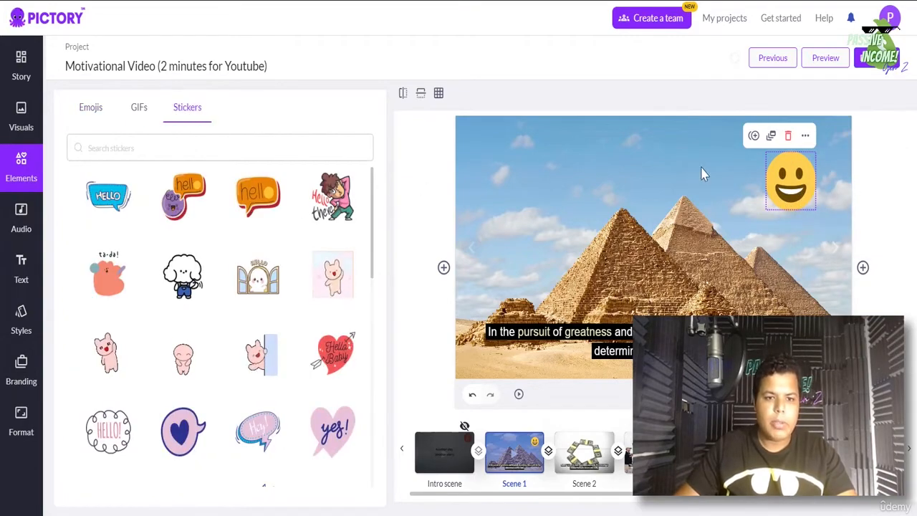
{"action": "scroll", "coordinate": [294, 369], "scroll_direction": "down", "scroll_amount": 5}
{"action": "scroll", "coordinate": [280, 366], "scroll_direction": "down", "scroll_amount": 3}
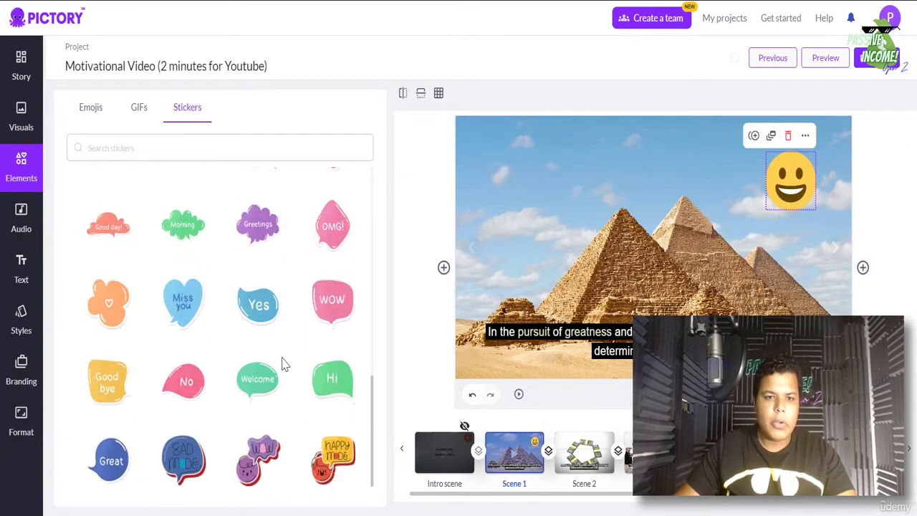
{"action": "scroll", "coordinate": [286, 364], "scroll_direction": "up", "scroll_amount": 10}
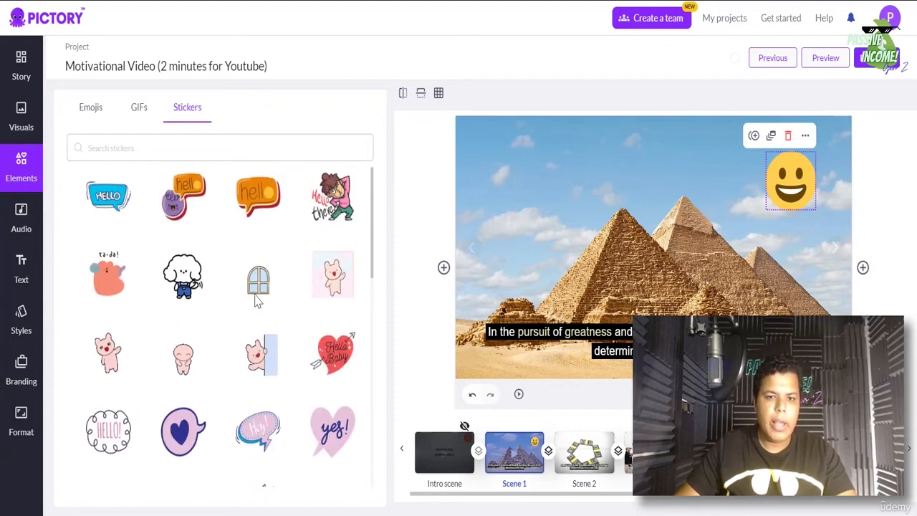
- Check the GIFs and Emojis tabs, then delete the smiley emoji from Scene 1
{"action": "left_click", "coordinate": [139, 107]}
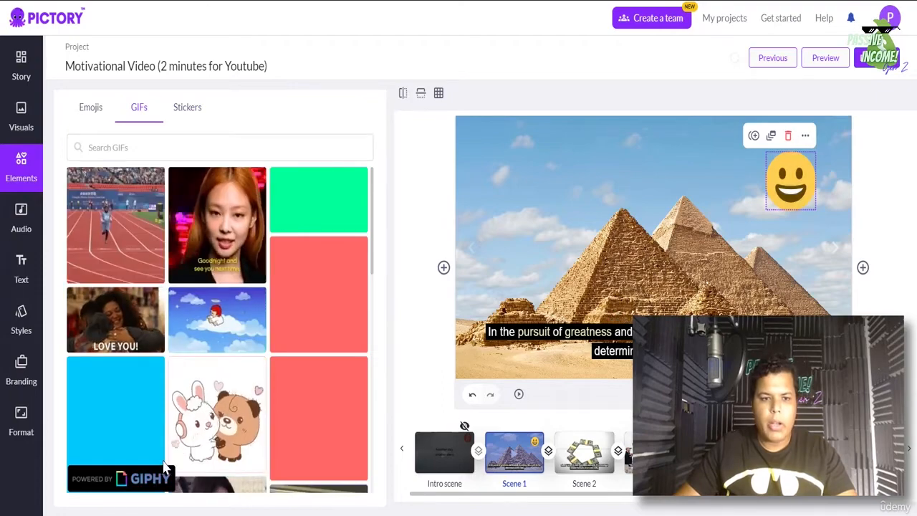
{"action": "left_click", "coordinate": [101, 111]}
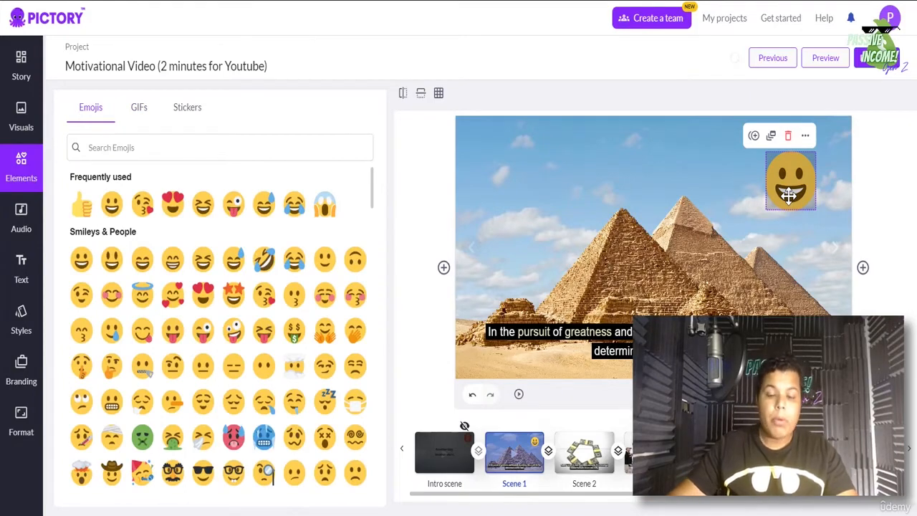
{"action": "left_click", "coordinate": [789, 136]}
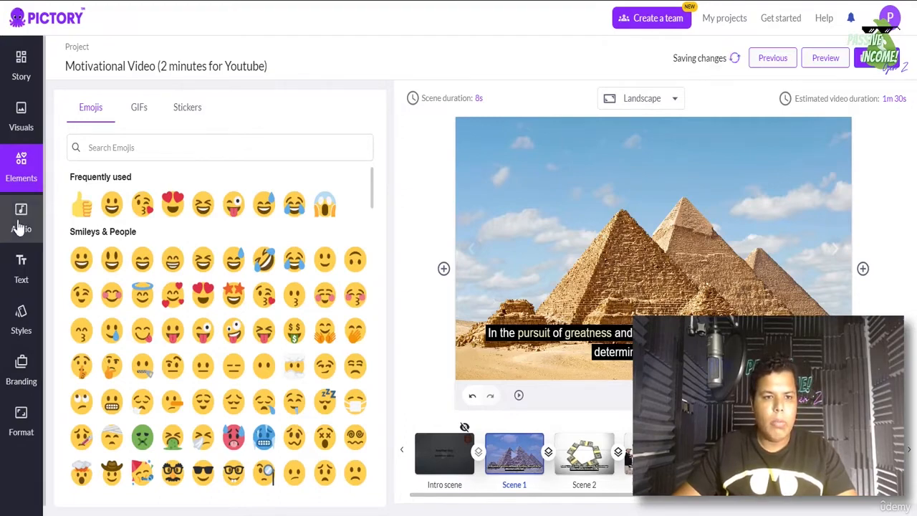
- Add a text heading to Scene 1 reading 'The path to greatness'
{"action": "left_click", "coordinate": [20, 271]}
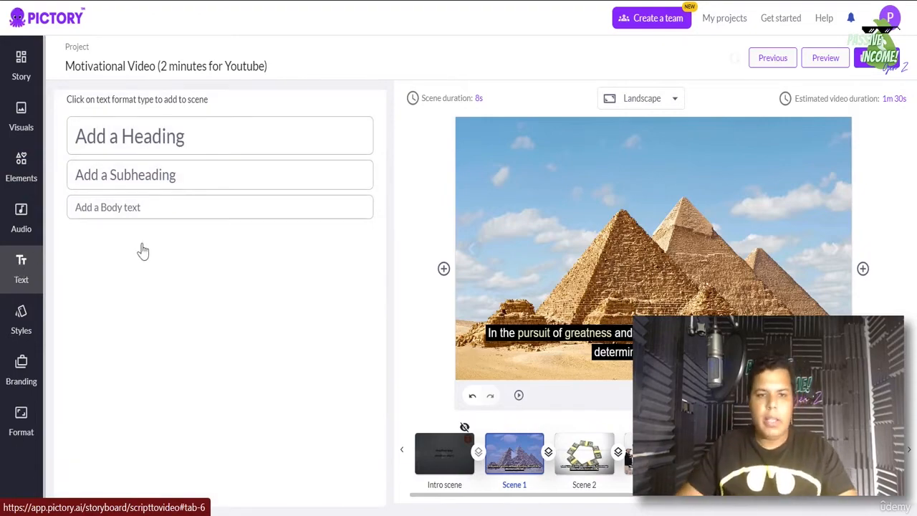
{"action": "left_click", "coordinate": [142, 149]}
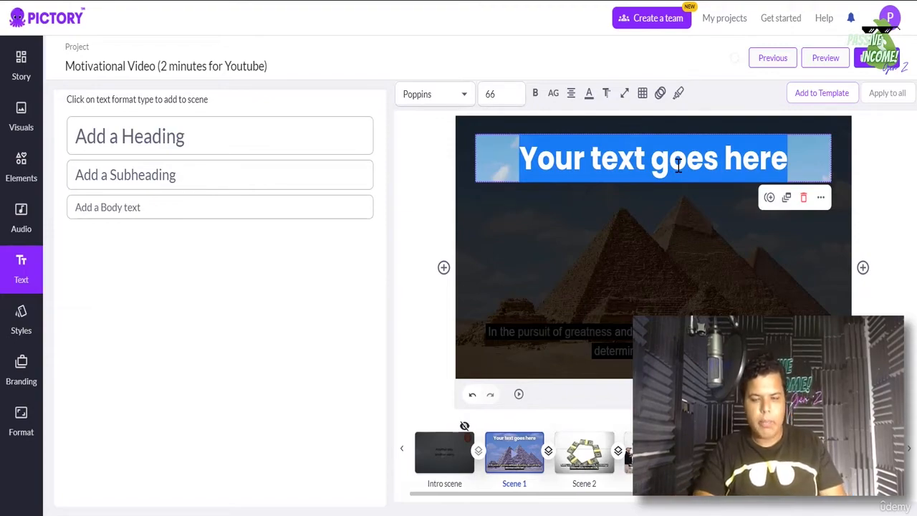
{"action": "type", "text": "The â"}
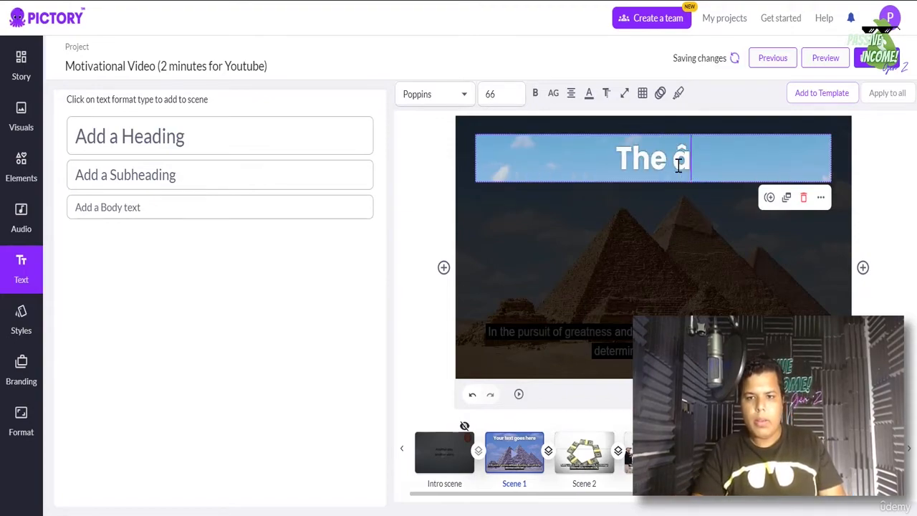
{"action": "key", "text": "BackSpace"}
{"action": "key", "text": "BackSpace"}
{"action": "type", "text": "p"}
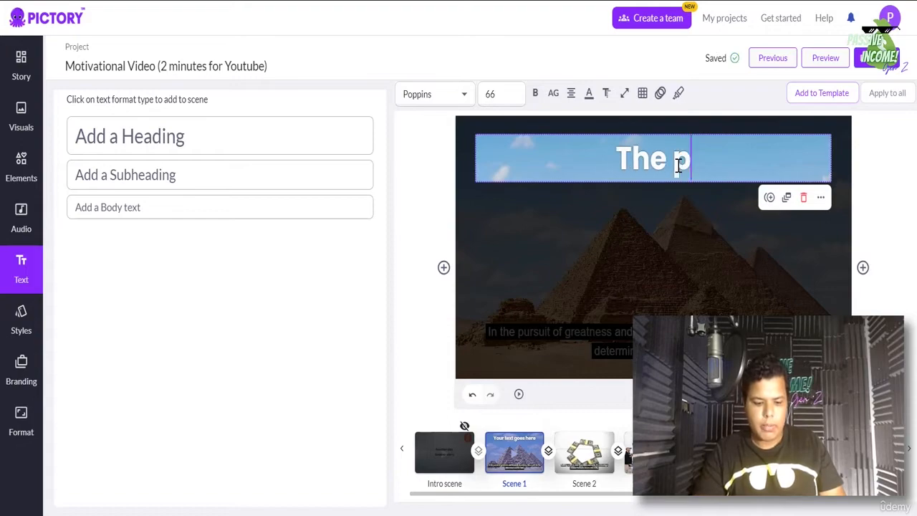
{"action": "type", "text": "ath to gre"}
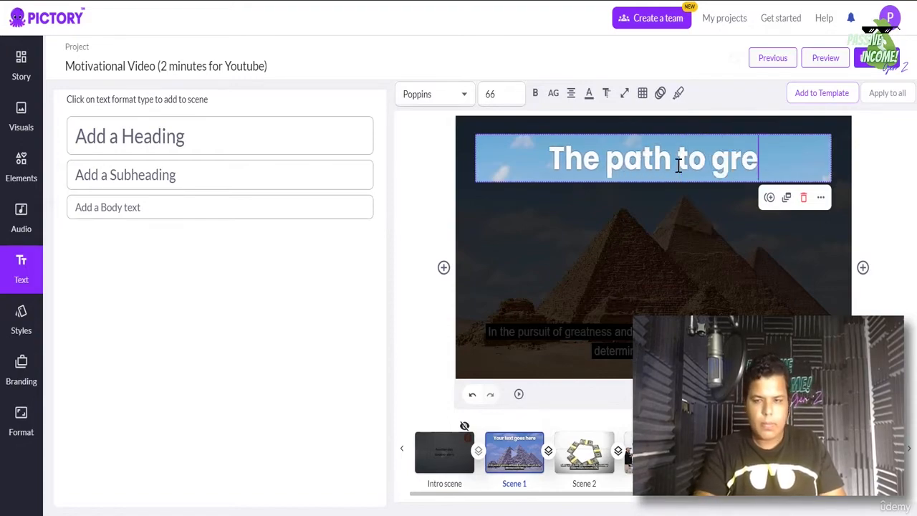
{"action": "type", "text": "atness"}
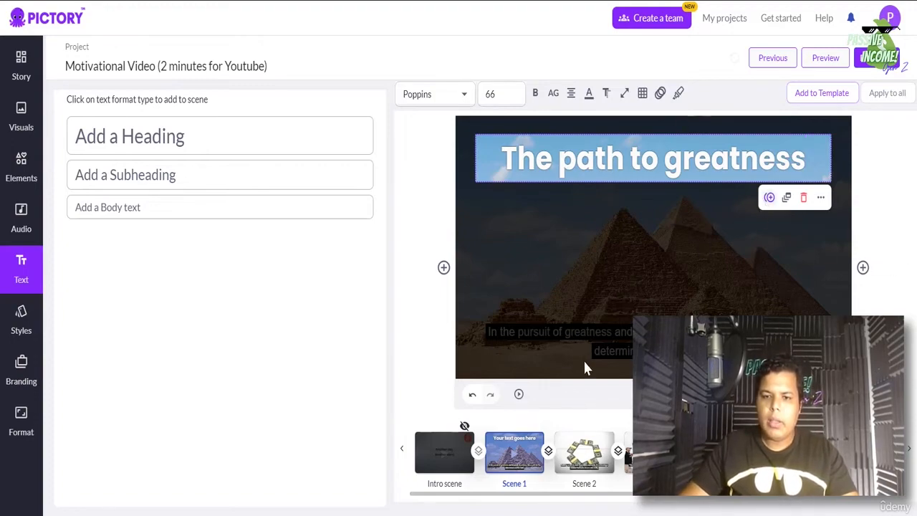
{"action": "left_click", "coordinate": [753, 215]}
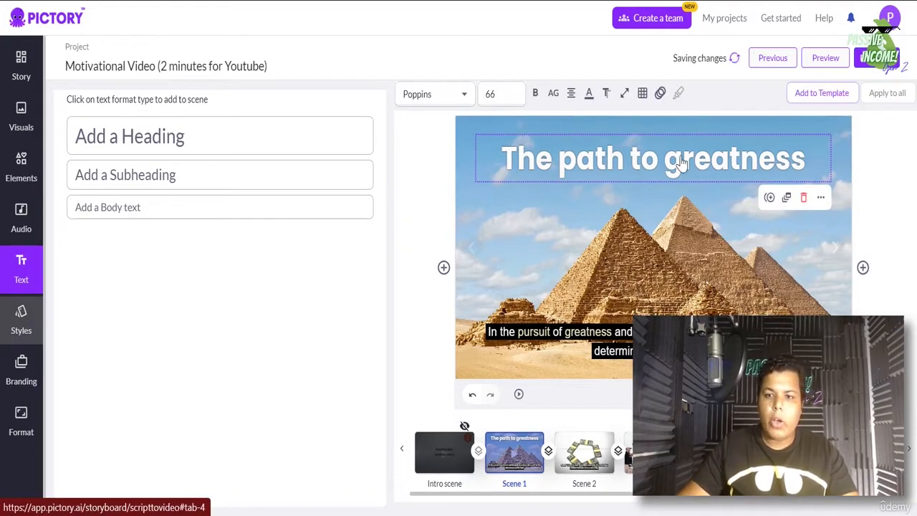
- Drag the 'The path to greatness' heading down to the middle of the pyramids image
{"action": "left_click_drag", "start_coordinate": [673, 171], "coordinate": [679, 242]}
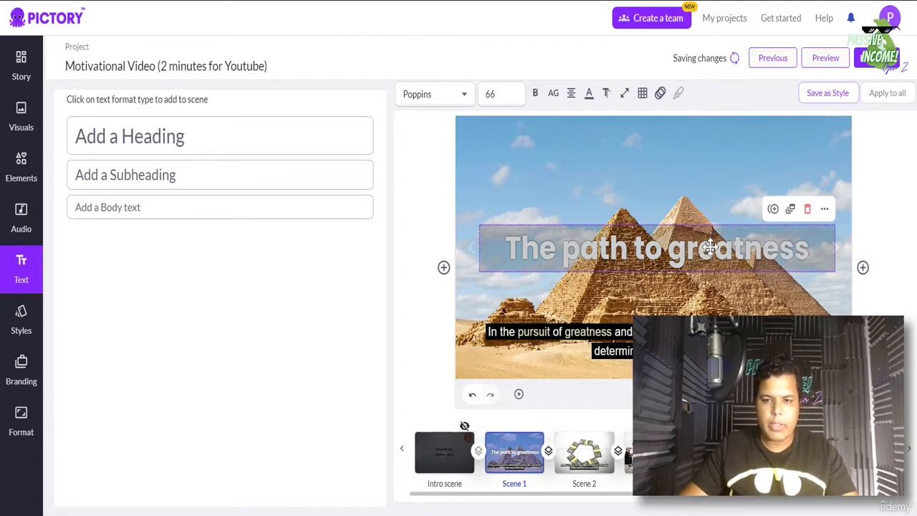
{"action": "left_click_drag", "start_coordinate": [708, 251], "coordinate": [708, 250]}
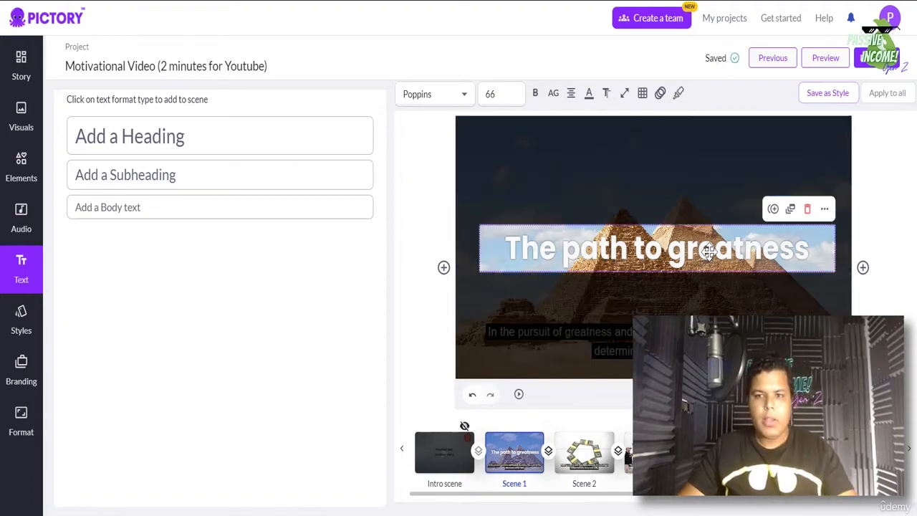
- Open Styles and scroll the library of caption looks like Bold Yellow and Clear grey
{"action": "left_click", "coordinate": [4, 328]}
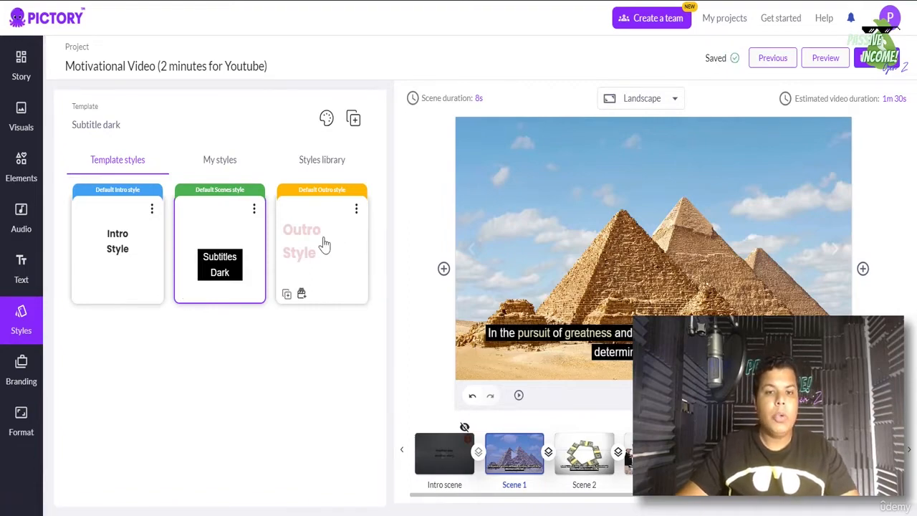
{"action": "left_click", "coordinate": [323, 166]}
{"action": "scroll", "coordinate": [154, 375], "scroll_direction": "down", "scroll_amount": 8}
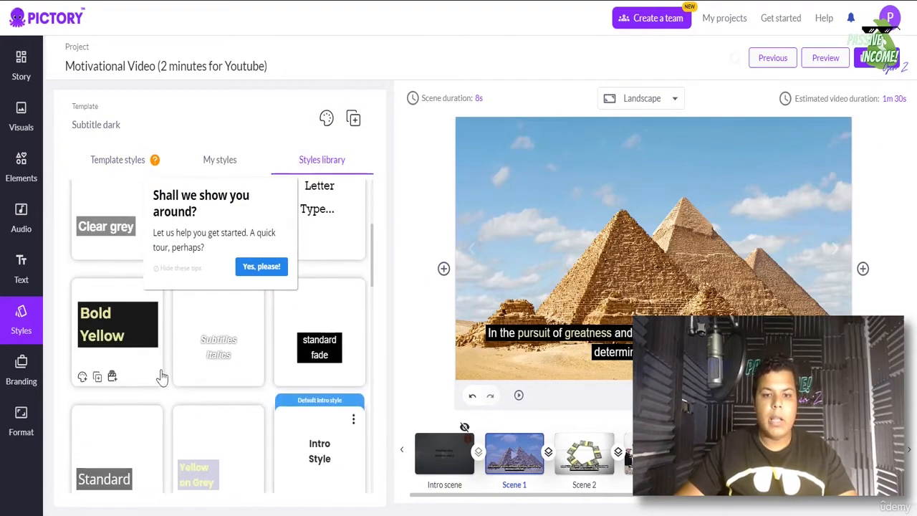
{"action": "scroll", "coordinate": [169, 382], "scroll_direction": "down", "scroll_amount": 3}
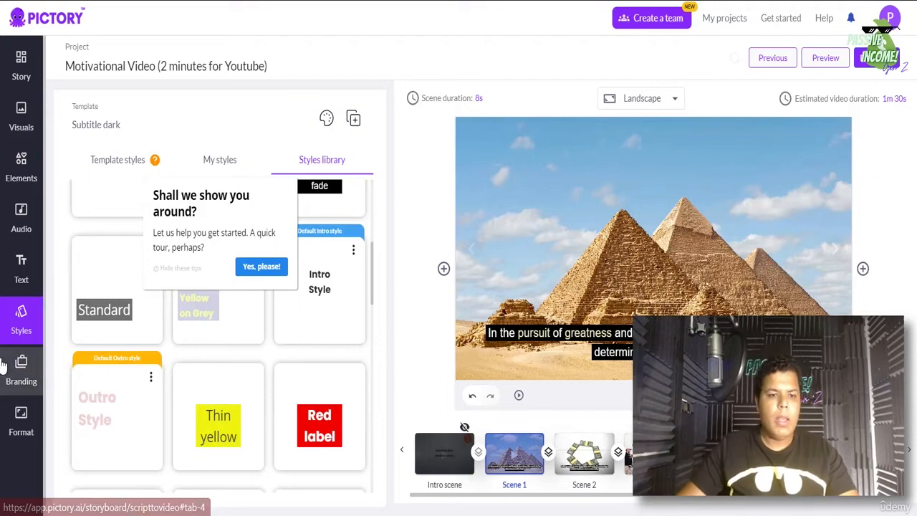
- Open Branding and review the Scene and Outro logo settings
{"action": "left_click", "coordinate": [2, 365]}
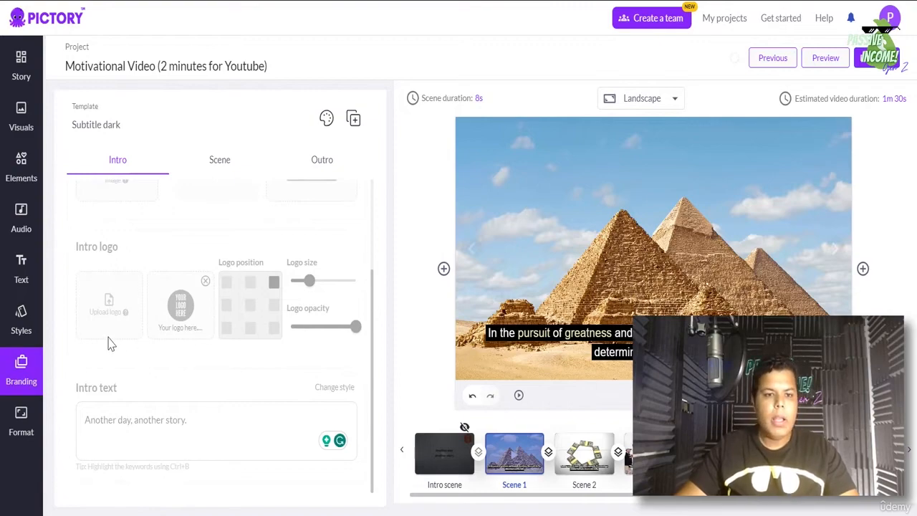
{"action": "left_click", "coordinate": [222, 167]}
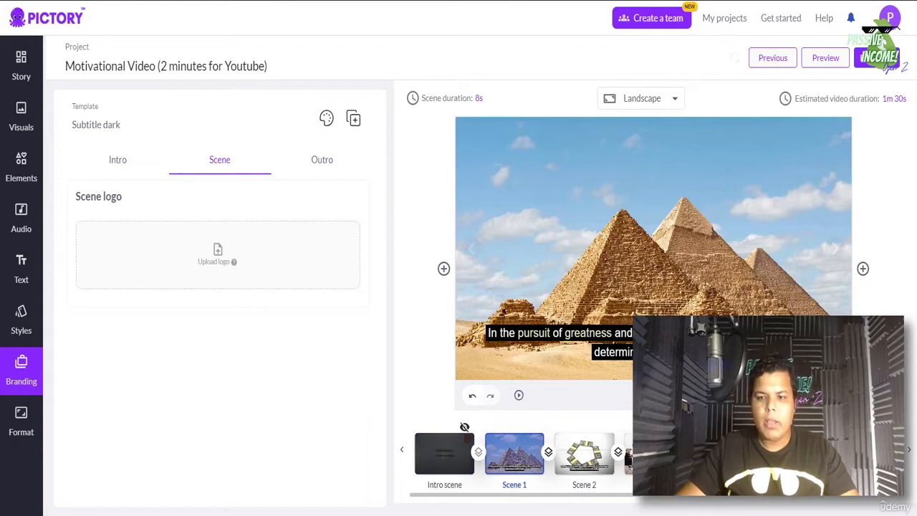
{"action": "left_click", "coordinate": [912, 453]}
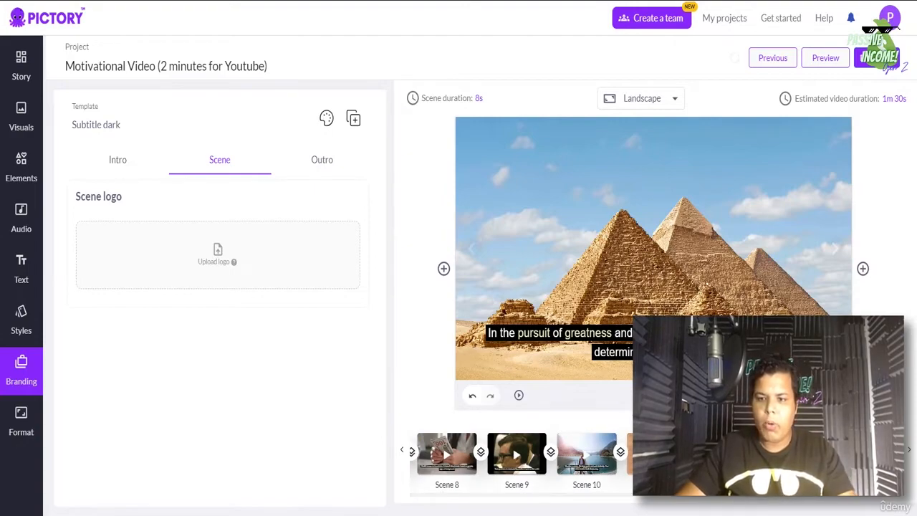
{"action": "left_click", "coordinate": [321, 160]}
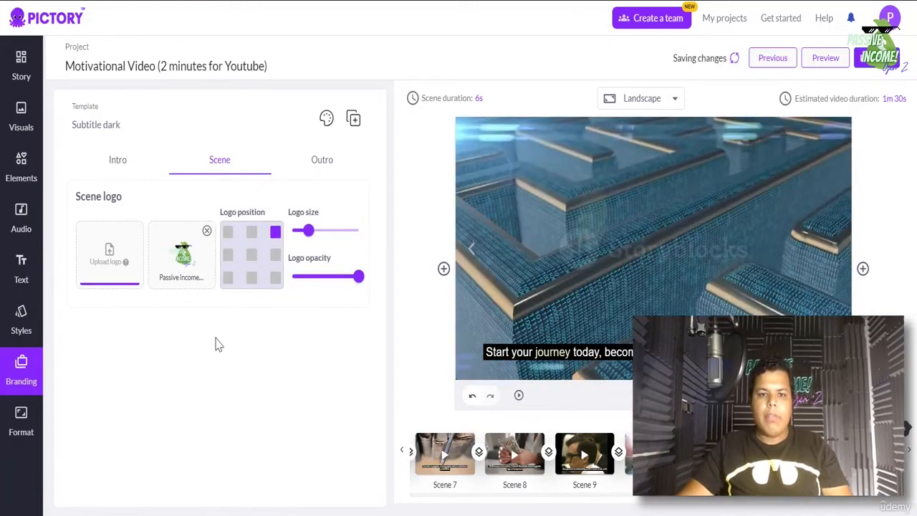
- Try centre, middle-left and bottom-right logo positions, settle on top-right, shrink it, adjust opacity
{"action": "left_click", "coordinate": [252, 258]}
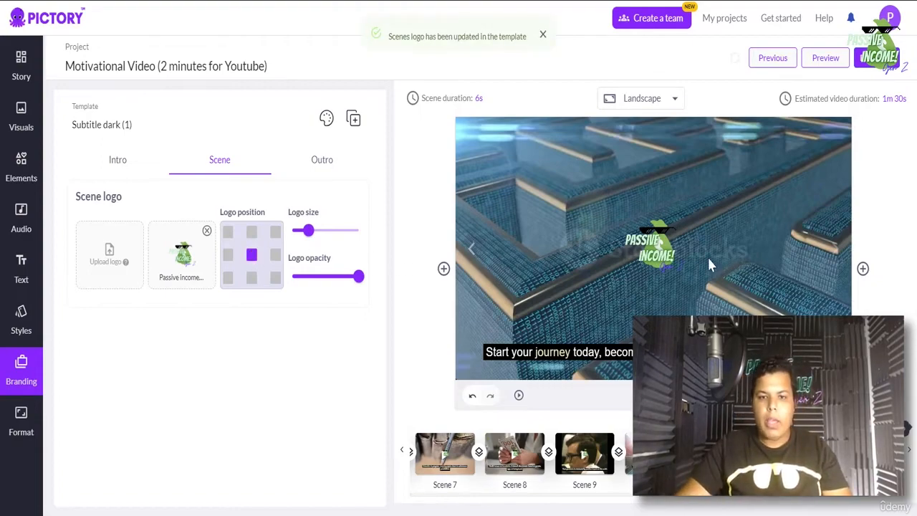
{"action": "left_click", "coordinate": [228, 258]}
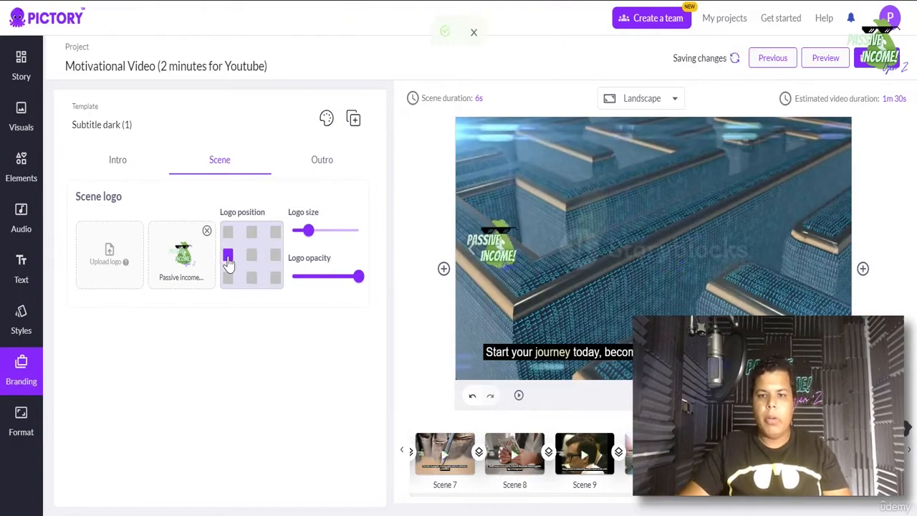
{"action": "left_click", "coordinate": [275, 278]}
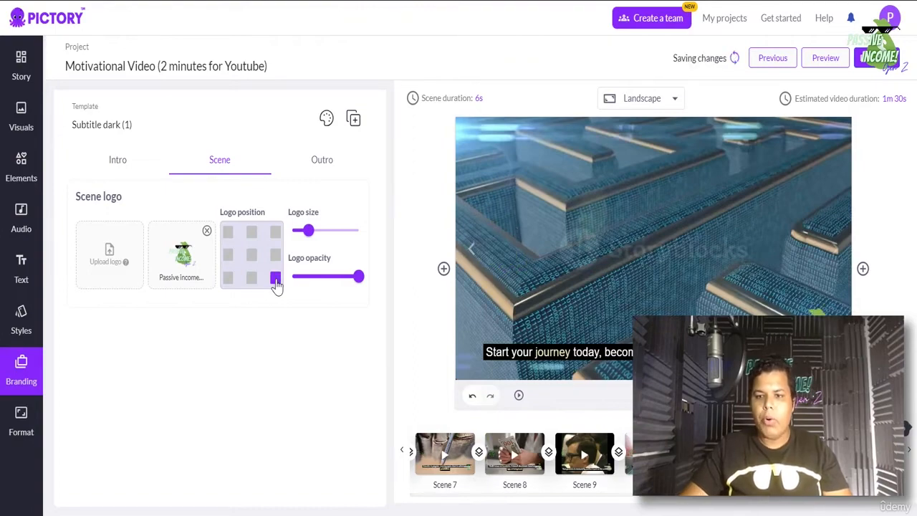
{"action": "left_click", "coordinate": [276, 233]}
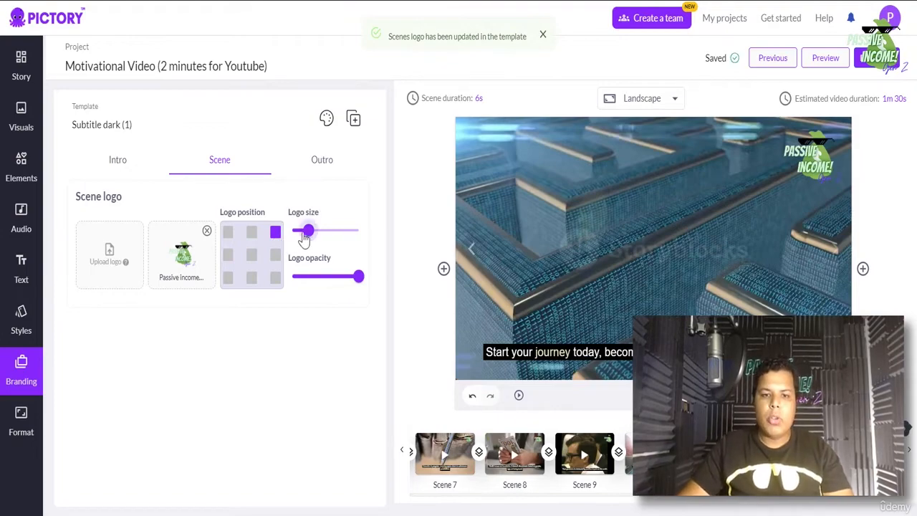
{"action": "left_click", "coordinate": [304, 238]}
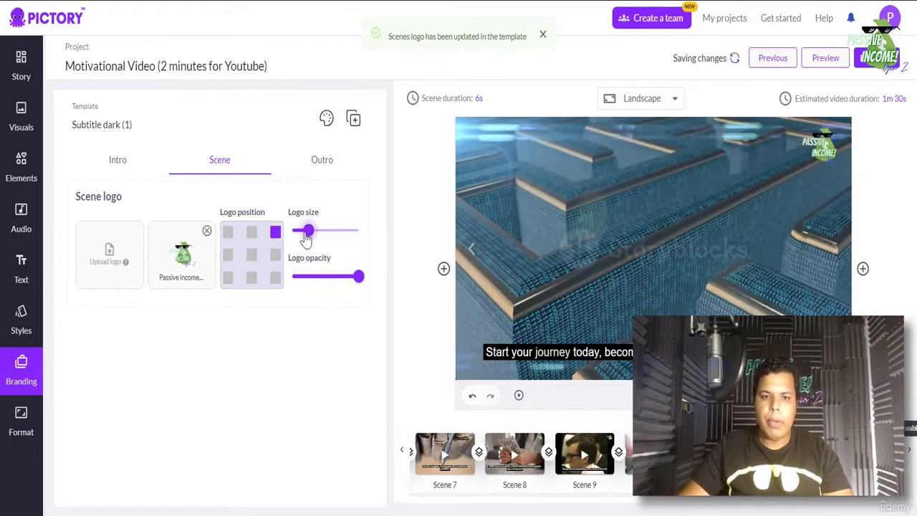
{"action": "left_click", "coordinate": [336, 278]}
{"action": "left_click_drag", "start_coordinate": [337, 278], "coordinate": [407, 281]}
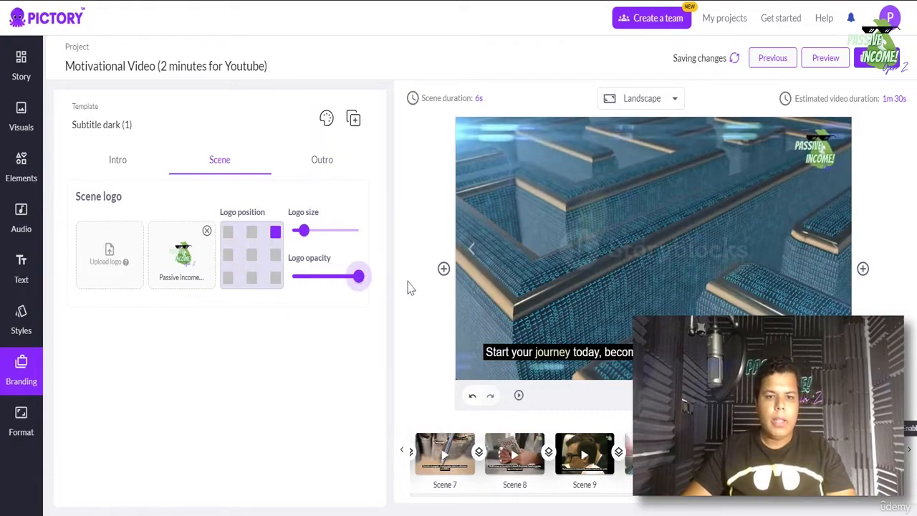
- Open the video format settings, then return to the scene-by-scene story view showing the maze scene
{"action": "left_click", "coordinate": [17, 423]}
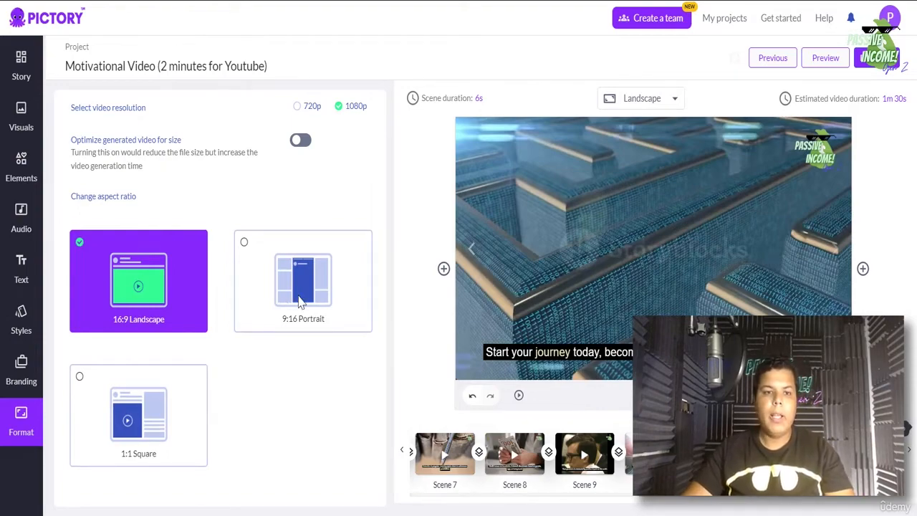
{"action": "left_click", "coordinate": [21, 66]}
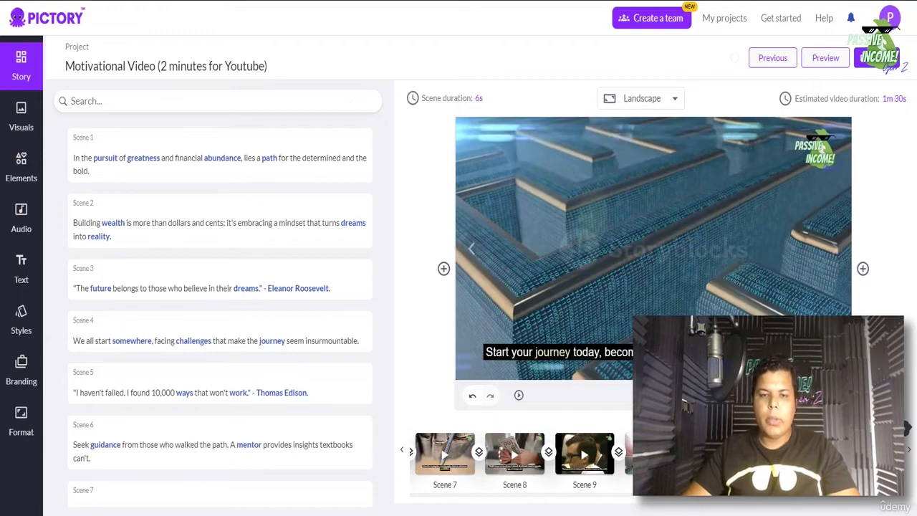
- Preview the whole video from the beginning to its 1:17 ending, then close the preview
{"action": "left_click", "coordinate": [827, 60]}
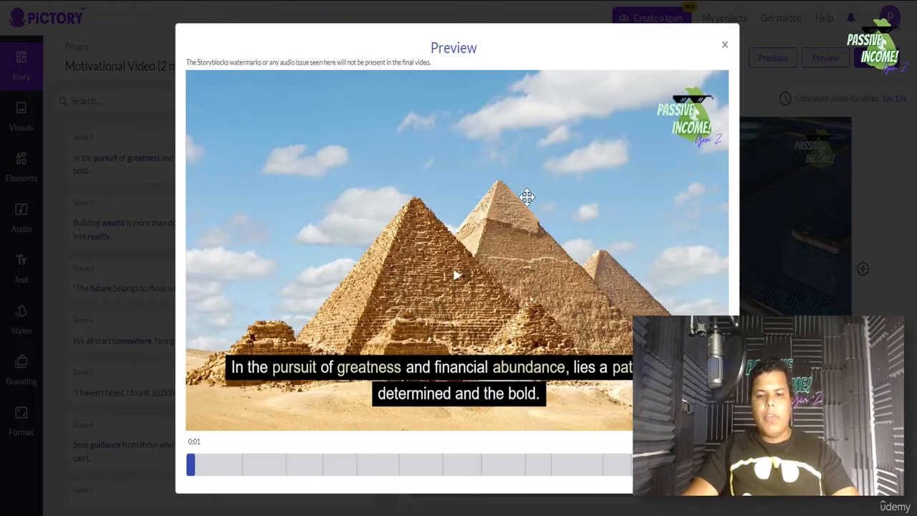
{"action": "left_click", "coordinate": [190, 471]}
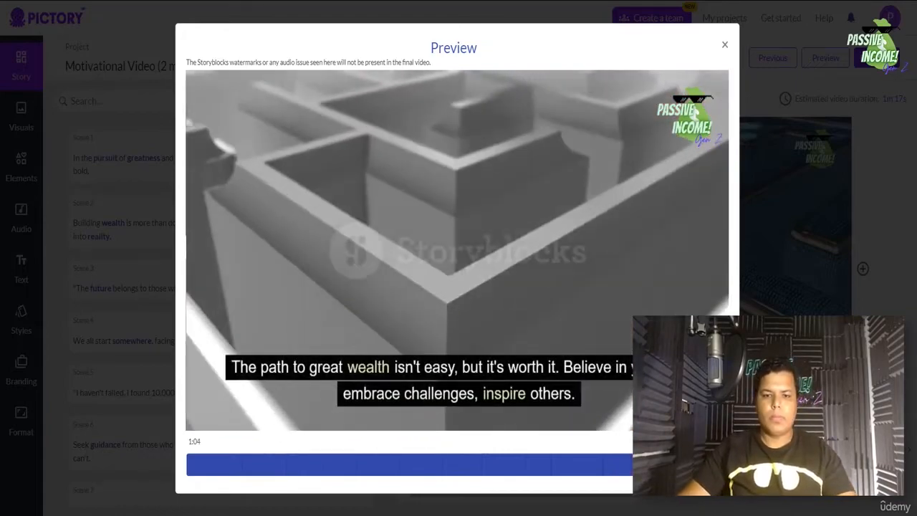
{"action": "mouse_move", "coordinate": [594, 309]}
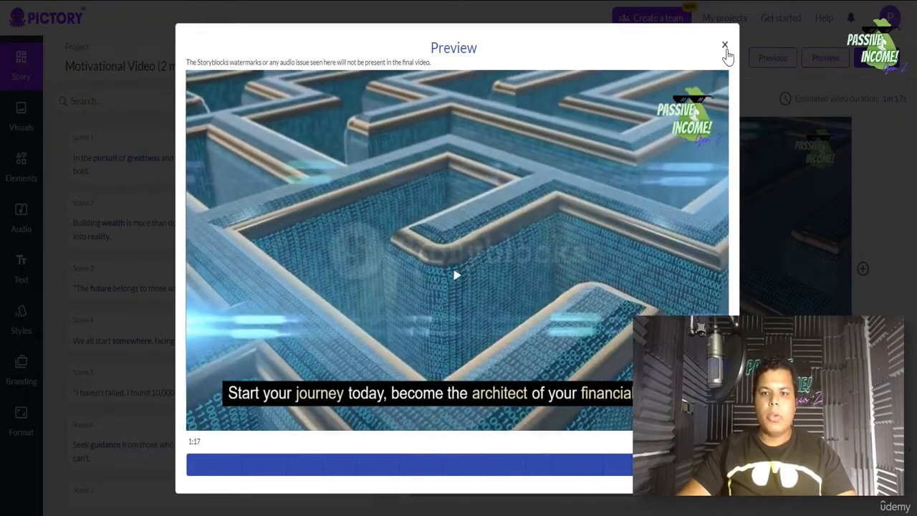
{"action": "left_click", "coordinate": [725, 46]}
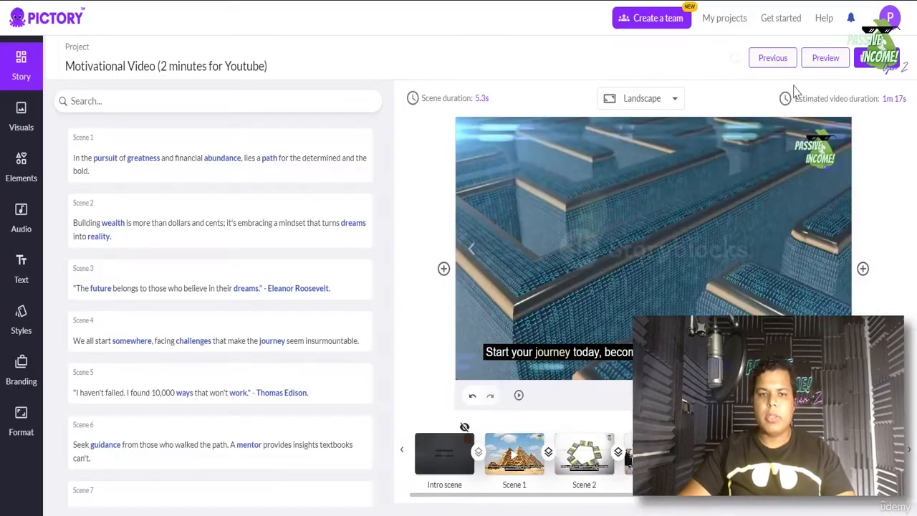
- Dismiss the generate-video reminder and render the video for download via Download > Video
{"action": "mouse_move", "coordinate": [872, 67]}
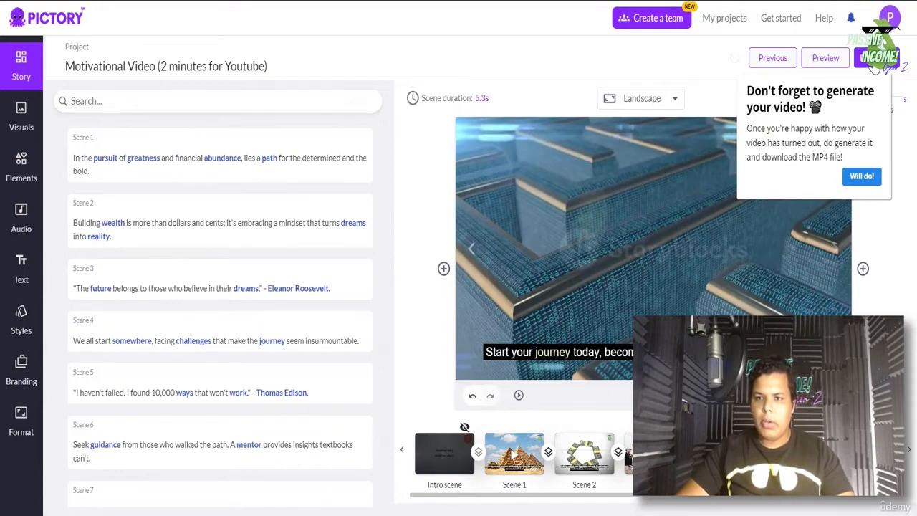
{"action": "left_click", "coordinate": [862, 177]}
{"action": "mouse_move", "coordinate": [876, 67]}
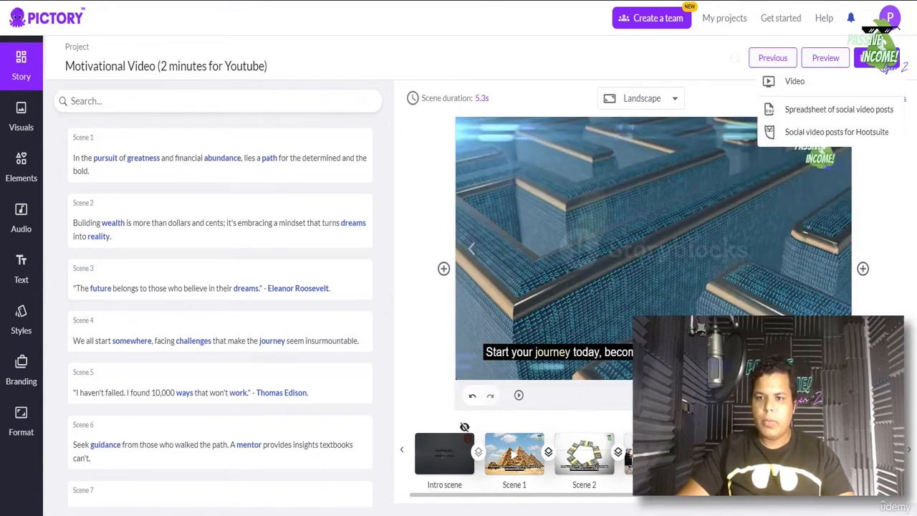
{"action": "left_click", "coordinate": [790, 86]}
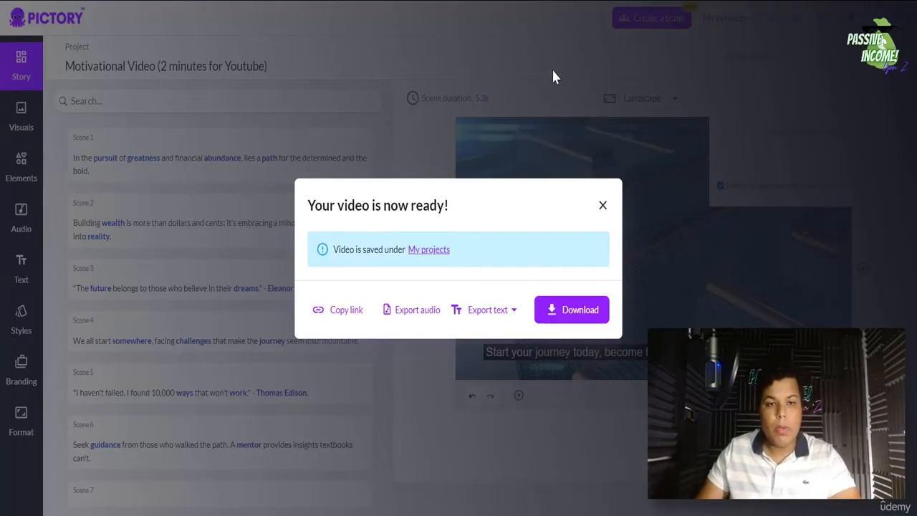
- Download the rendered MotivationalVideo2mi MP4 and dismiss the browser's download notice
{"action": "left_click", "coordinate": [566, 314]}
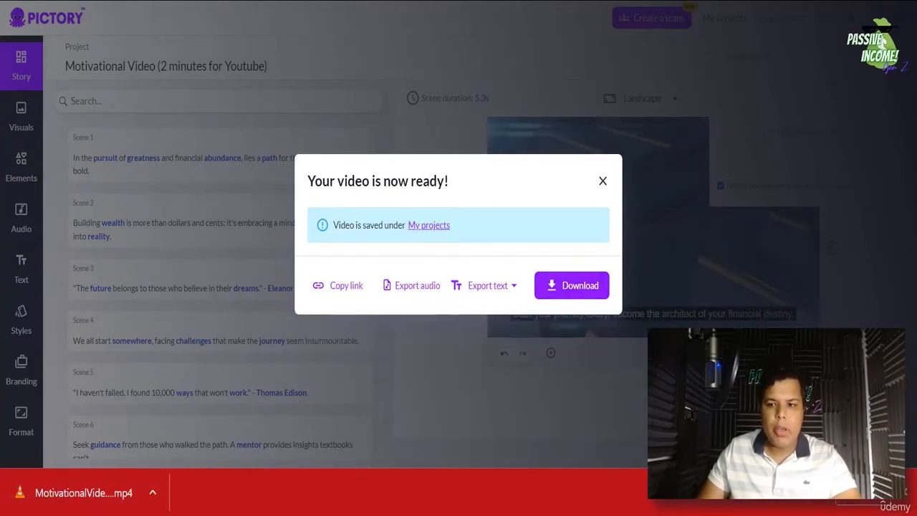
{"action": "left_click", "coordinate": [907, 499]}
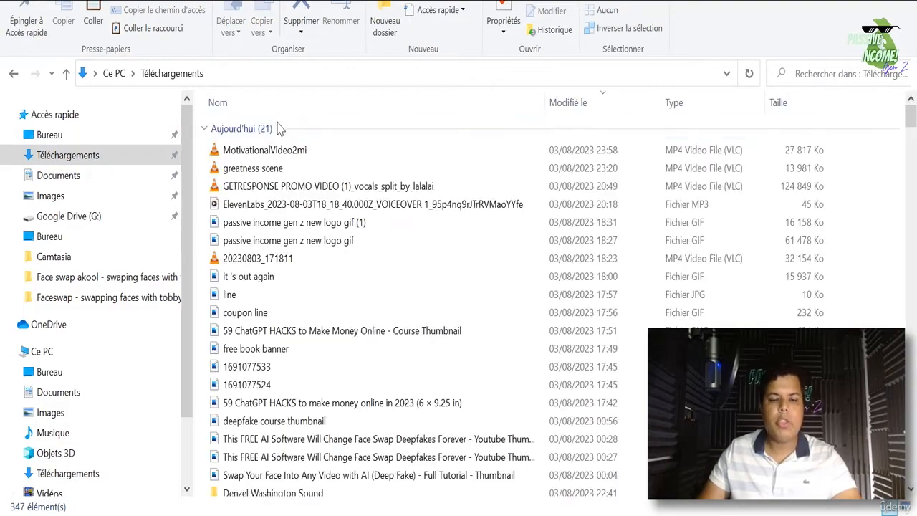
- Select MotivationalVideo2mi in Téléchargements and play it in VLC media player
{"action": "left_click", "coordinate": [279, 150]}
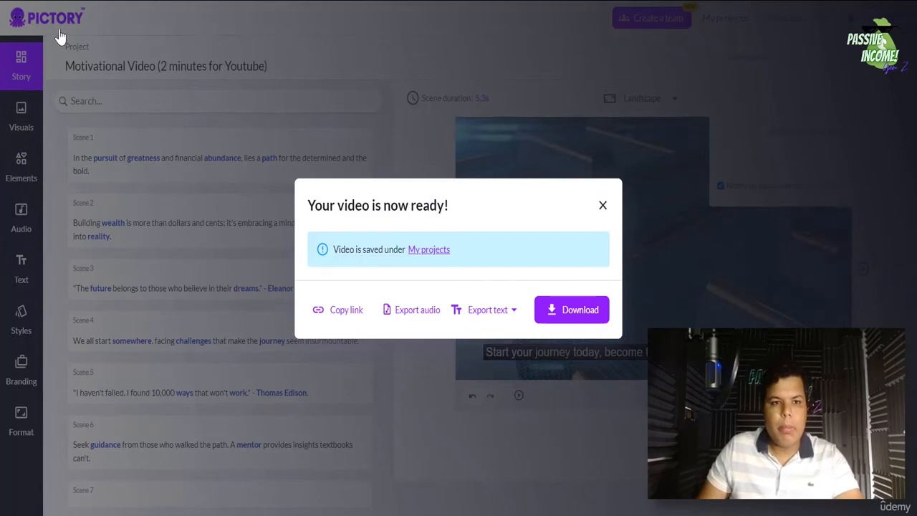
- Close the video-ready notice and go back to the Pictory home page
{"action": "left_click", "coordinate": [602, 206]}
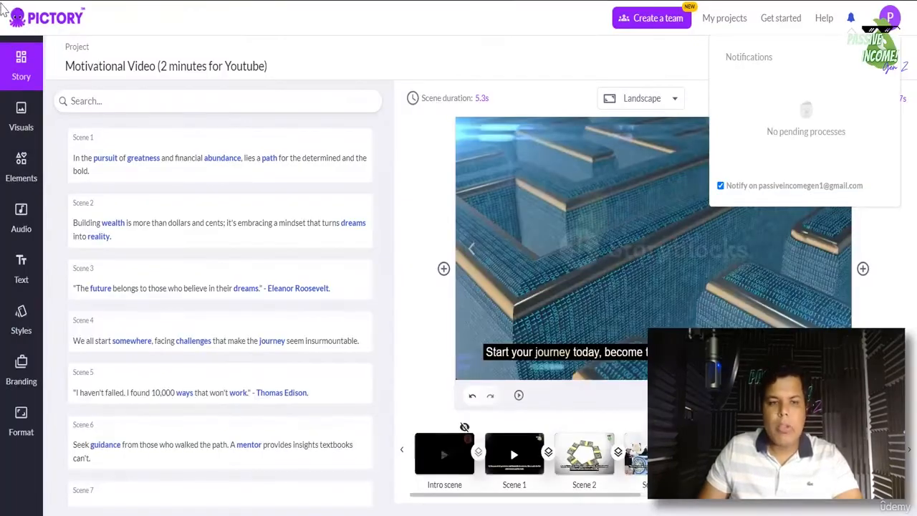
{"action": "left_click", "coordinate": [47, 23]}
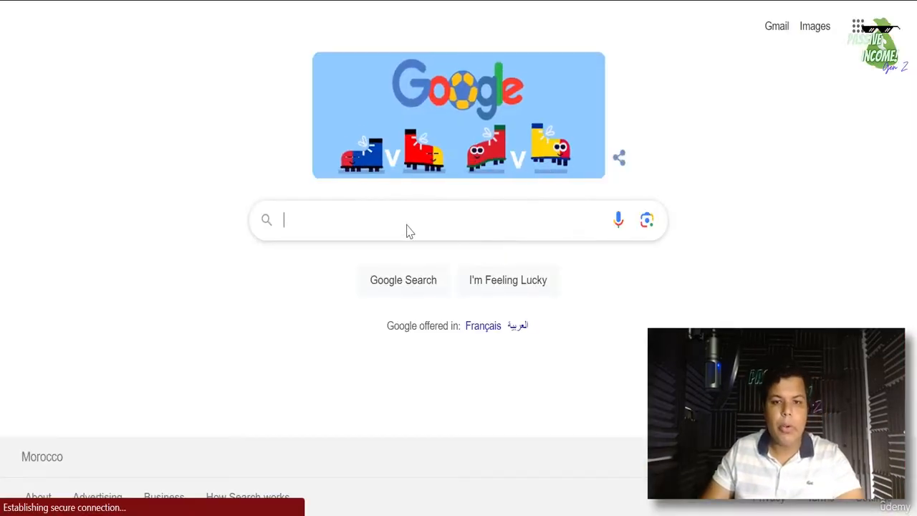
- Search Google for 'MOTIVATION Blog'
{"action": "left_click", "coordinate": [407, 229]}
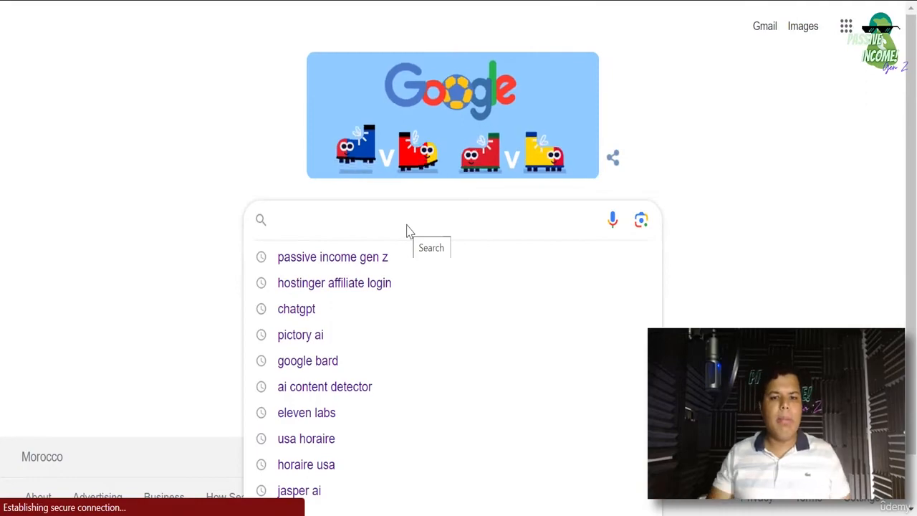
{"action": "type", "text": "MOTIVAT"}
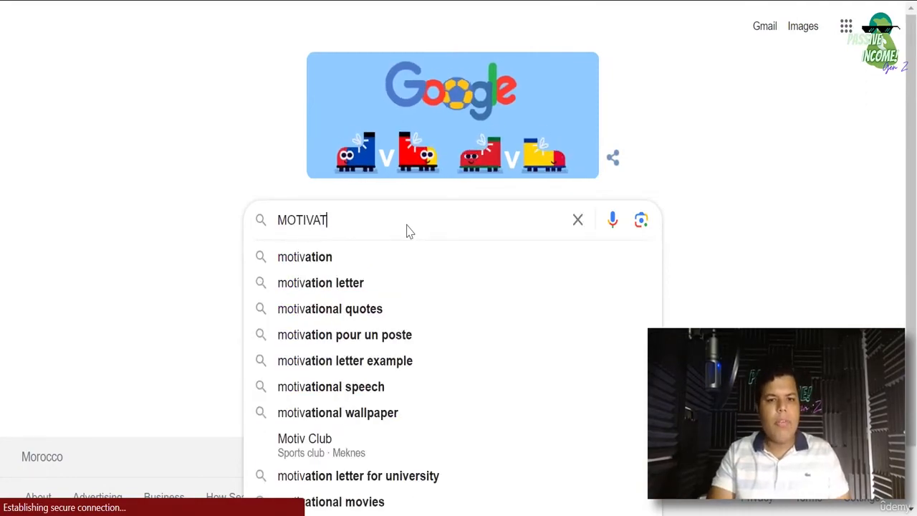
{"action": "type", "text": "ION Blog*"}
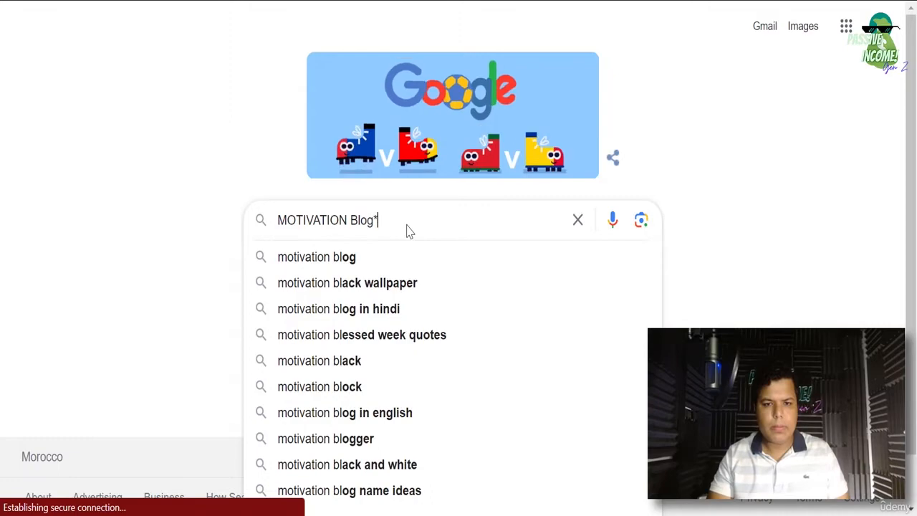
{"action": "key", "text": "BackSpace"}
{"action": "key", "text": "Return"}
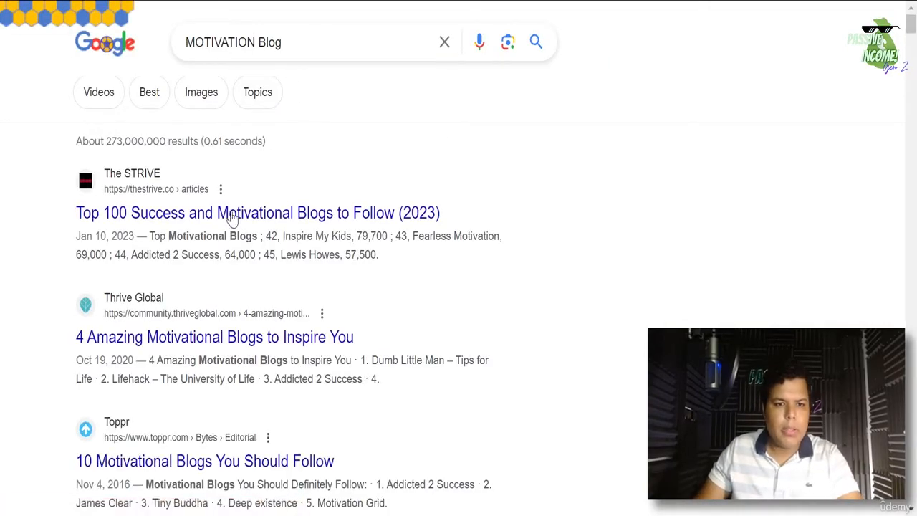
{"action": "scroll", "coordinate": [218, 344], "scroll_direction": "down", "scroll_amount": 5}
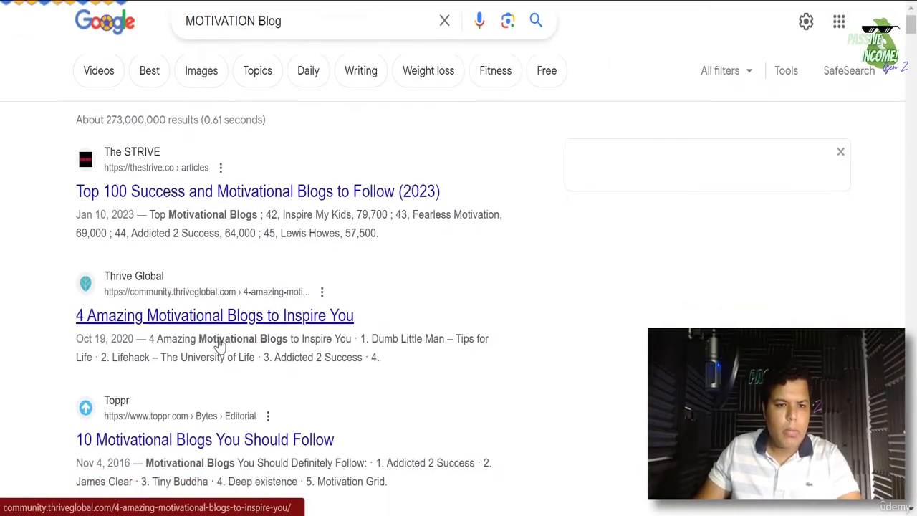
{"action": "scroll", "coordinate": [208, 367], "scroll_direction": "up", "scroll_amount": 5}
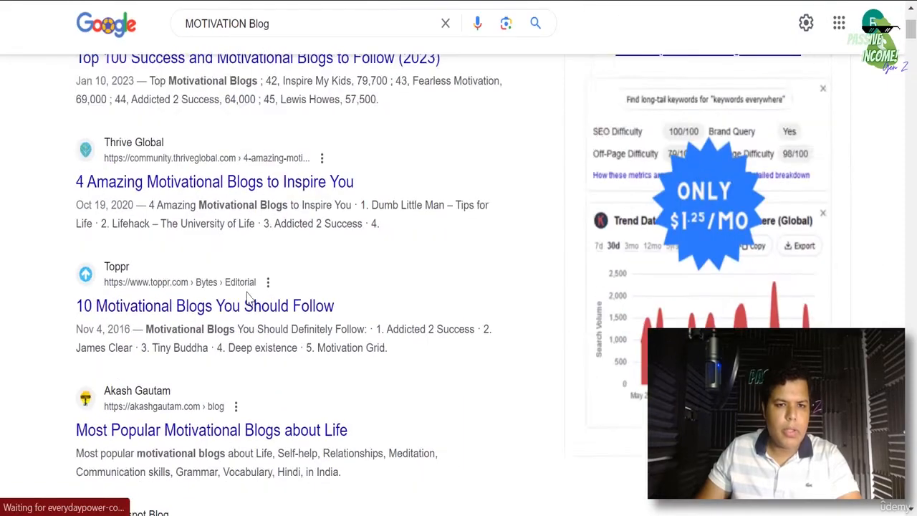
- Open The STRIVE's Top 100 Success and Motivational Blogs article and copy its web address
{"action": "left_click", "coordinate": [226, 225]}
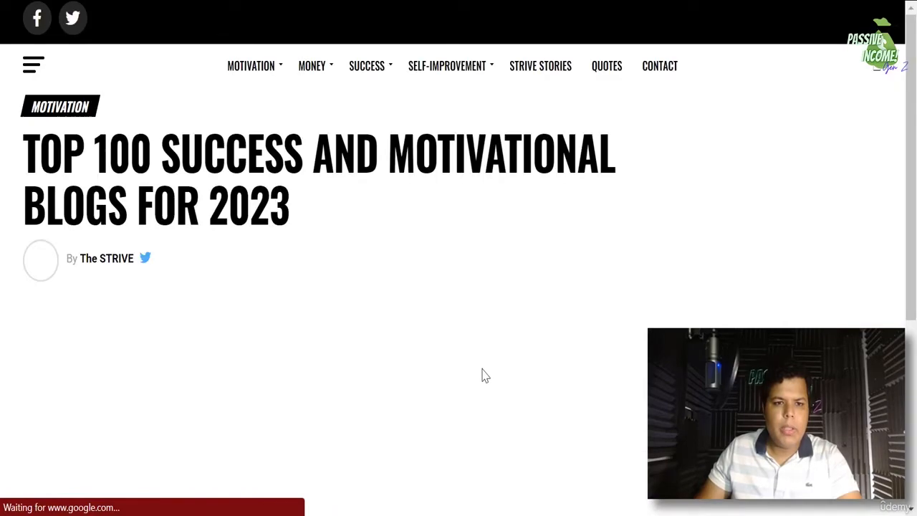
{"action": "scroll", "coordinate": [484, 374], "scroll_direction": "down", "scroll_amount": 5}
{"action": "scroll", "coordinate": [478, 380], "scroll_direction": "up", "scroll_amount": 5}
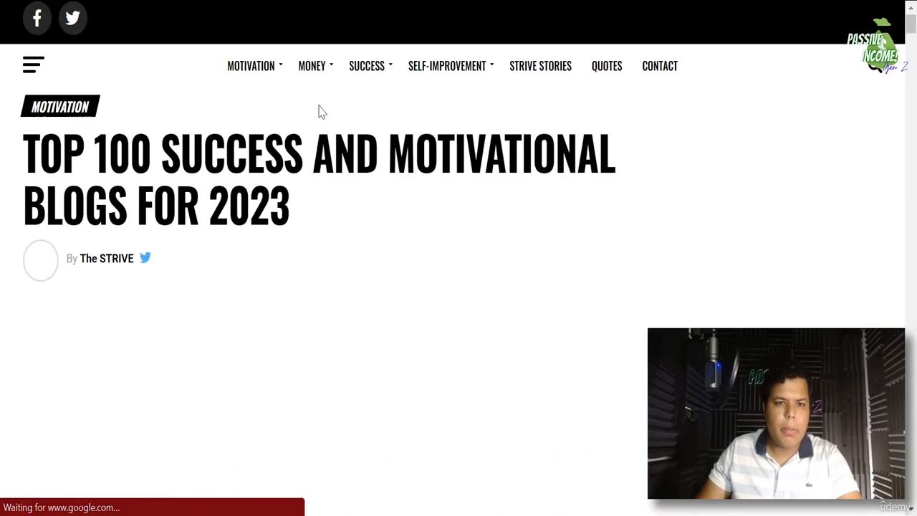
{"action": "scroll", "coordinate": [348, 198], "scroll_direction": "down", "scroll_amount": 10}
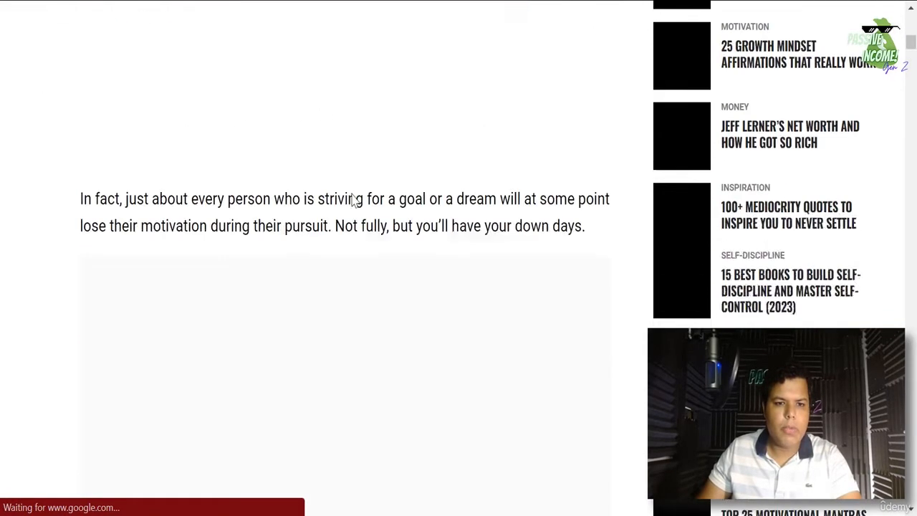
{"action": "scroll", "coordinate": [356, 202], "scroll_direction": "down", "scroll_amount": 5}
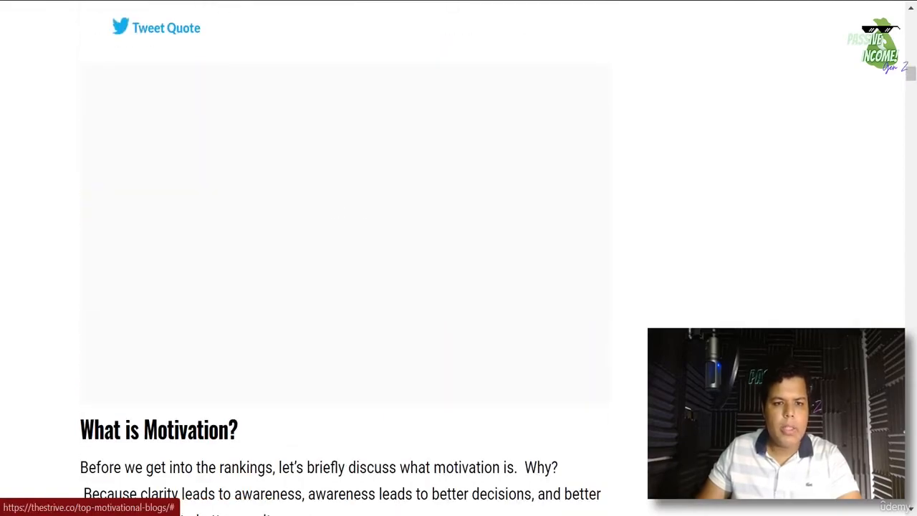
{"action": "right_click", "coordinate": [176, 13]}
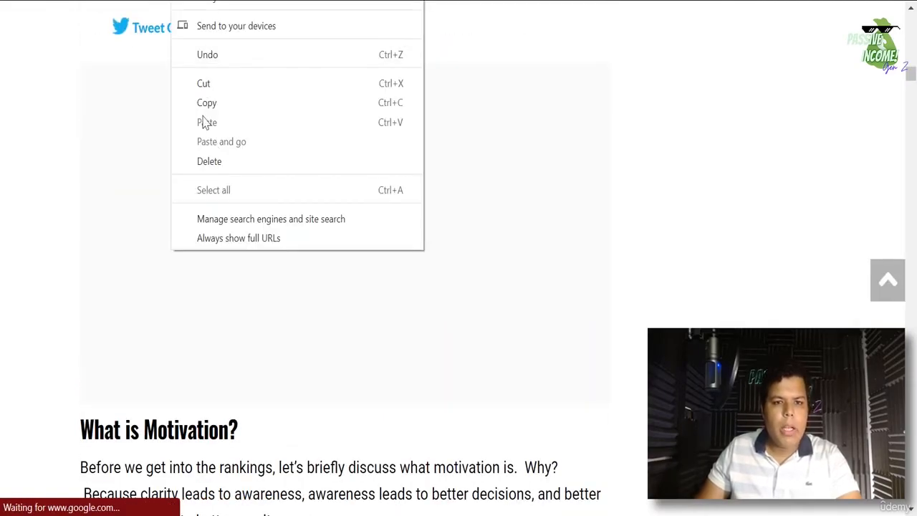
{"action": "left_click", "coordinate": [204, 104]}
{"action": "scroll", "coordinate": [346, 159], "scroll_direction": "up", "scroll_amount": 5}
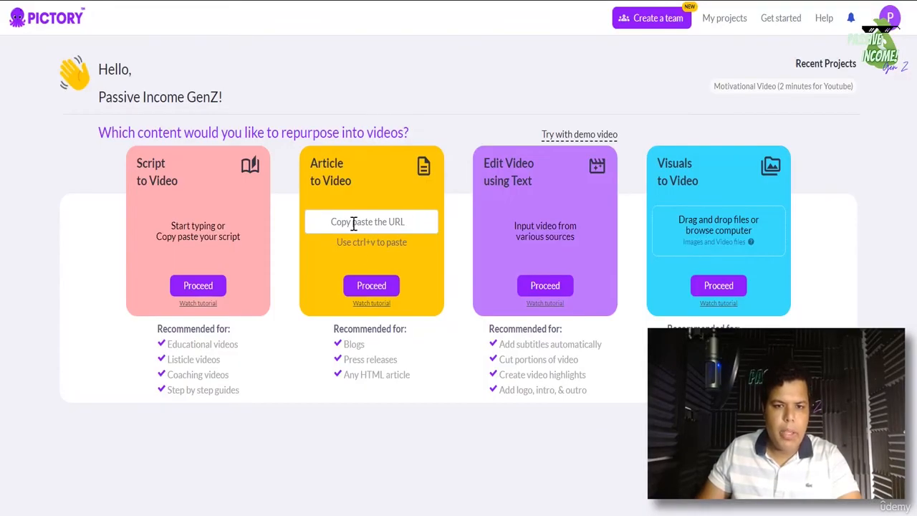
- Paste the copied article URL into Pictory's article field and convert the blog into a video
{"action": "right_click", "coordinate": [357, 224]}
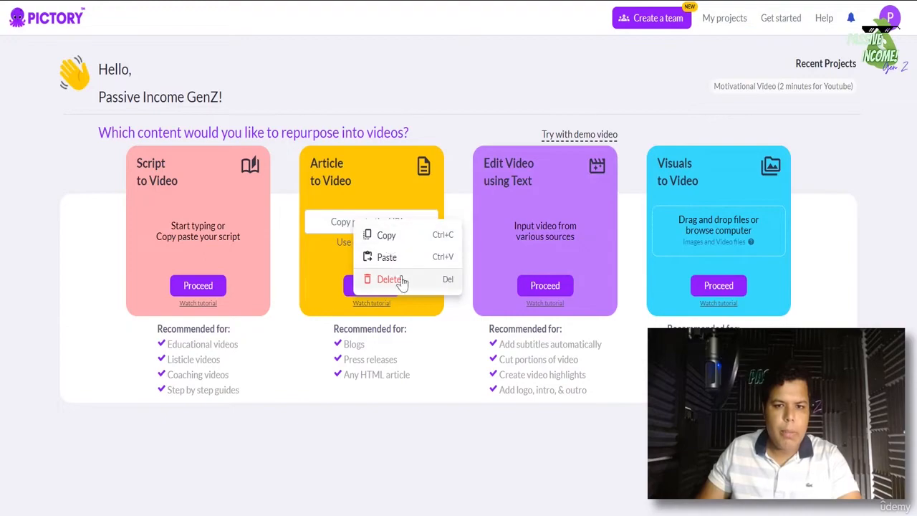
{"action": "left_click", "coordinate": [388, 257]}
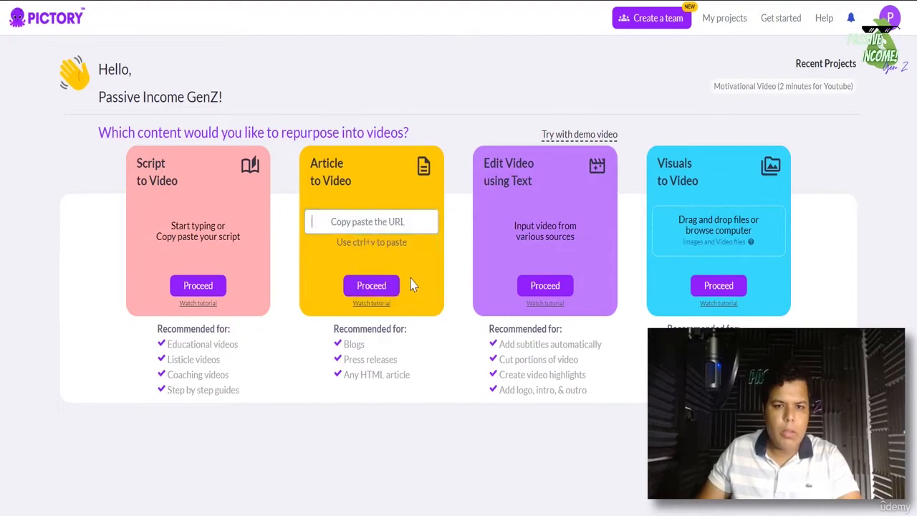
{"action": "left_click", "coordinate": [364, 225]}
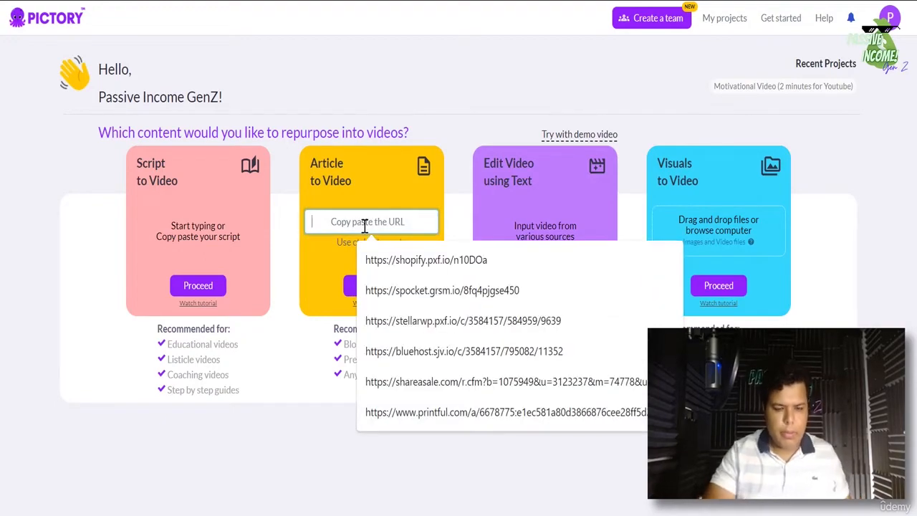
{"action": "key", "text": "ctrl+v"}
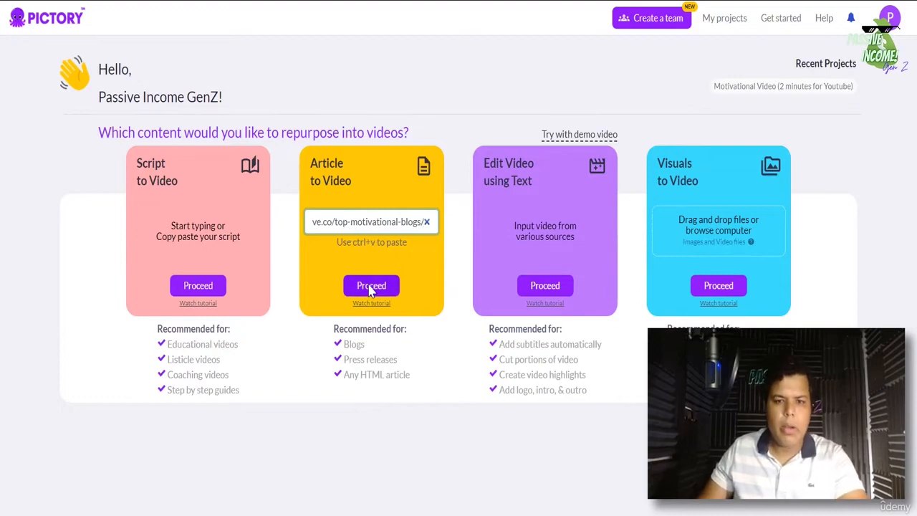
{"action": "left_click", "coordinate": [371, 286]}
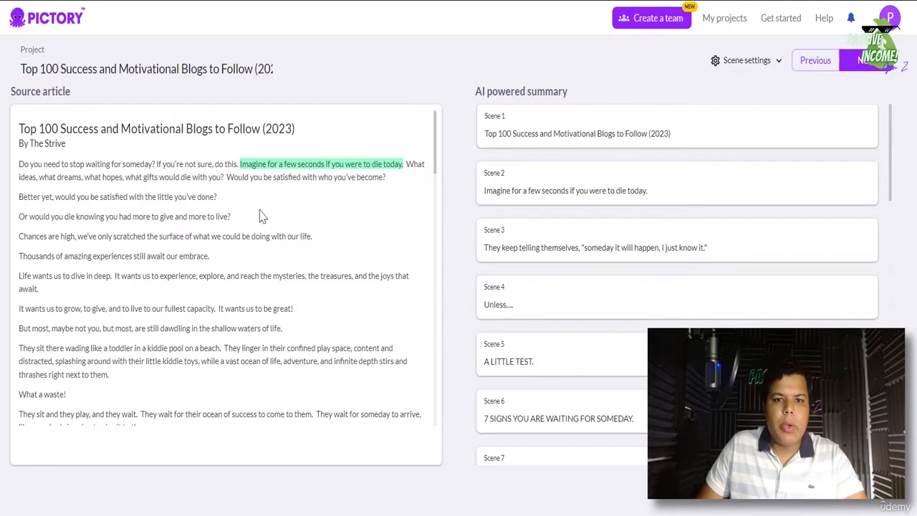
{"action": "scroll", "coordinate": [262, 216], "scroll_direction": "down", "scroll_amount": 1}
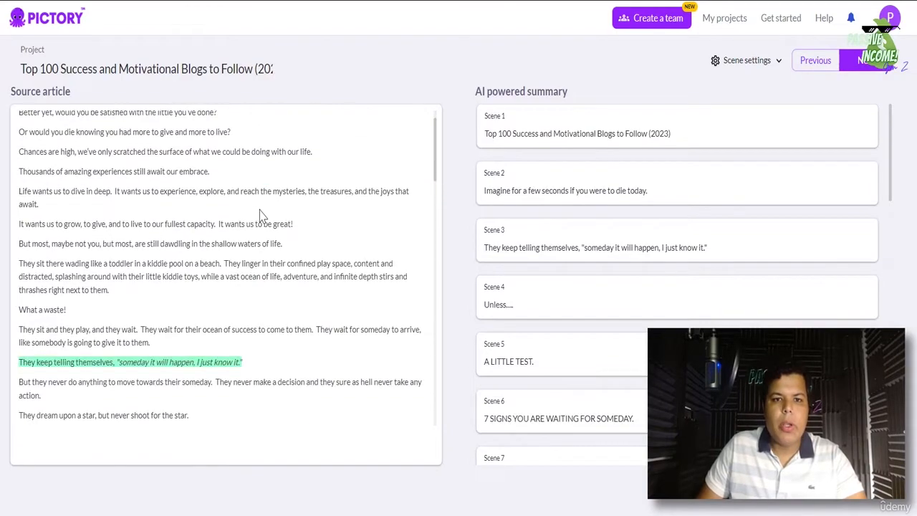
{"action": "scroll", "coordinate": [261, 213], "scroll_direction": "up", "scroll_amount": 1}
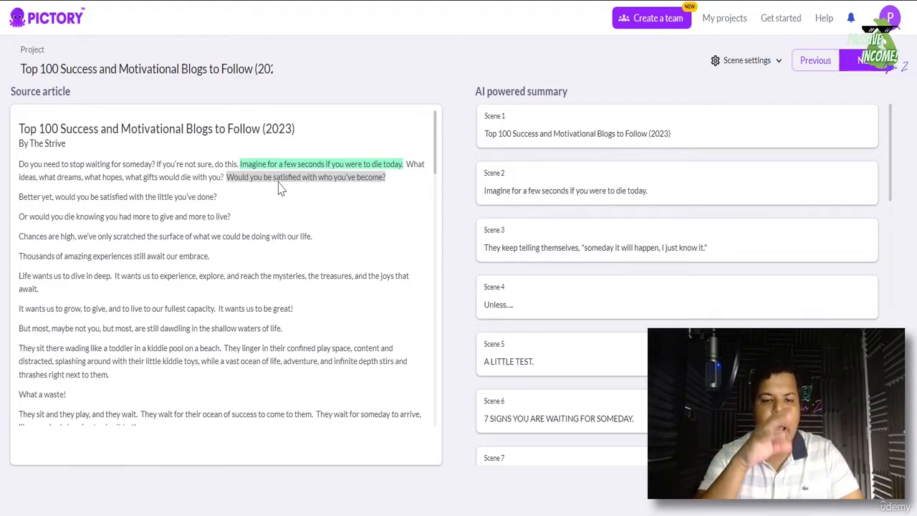
{"action": "scroll", "coordinate": [794, 171], "scroll_direction": "down", "scroll_amount": 7}
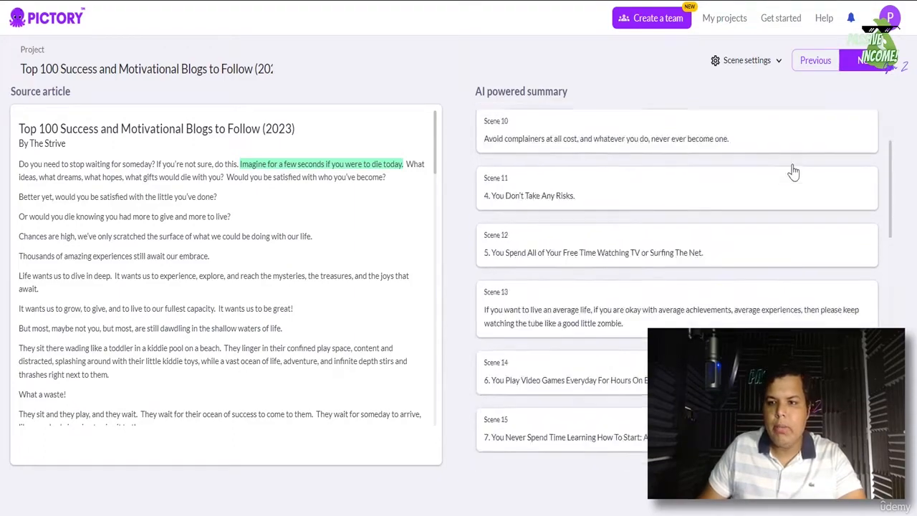
{"action": "scroll", "coordinate": [795, 176], "scroll_direction": "down", "scroll_amount": 5}
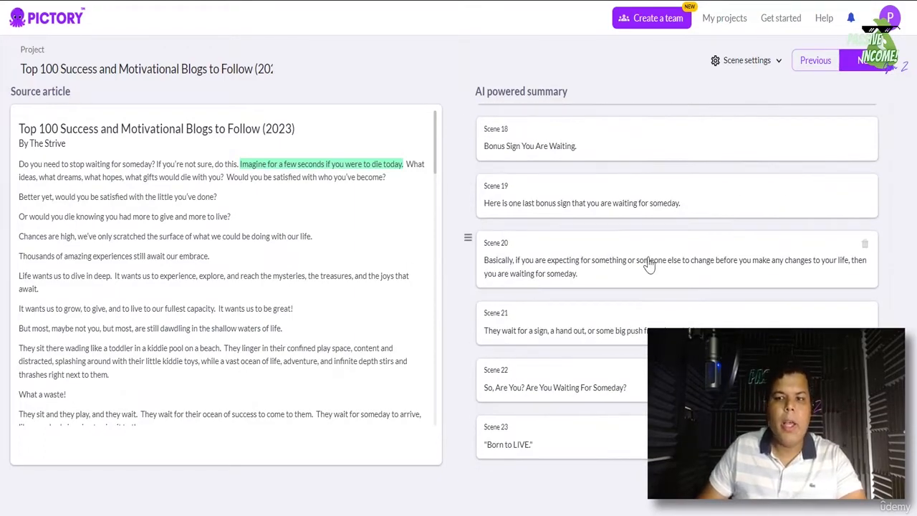
{"action": "scroll", "coordinate": [652, 261], "scroll_direction": "up", "scroll_amount": 6}
{"action": "scroll", "coordinate": [665, 233], "scroll_direction": "up", "scroll_amount": 3}
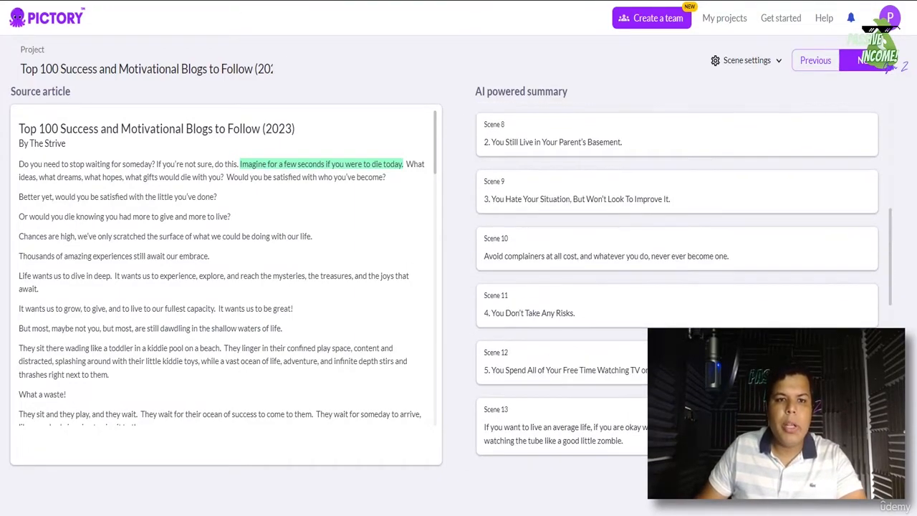
{"action": "left_click", "coordinate": [221, 69]}
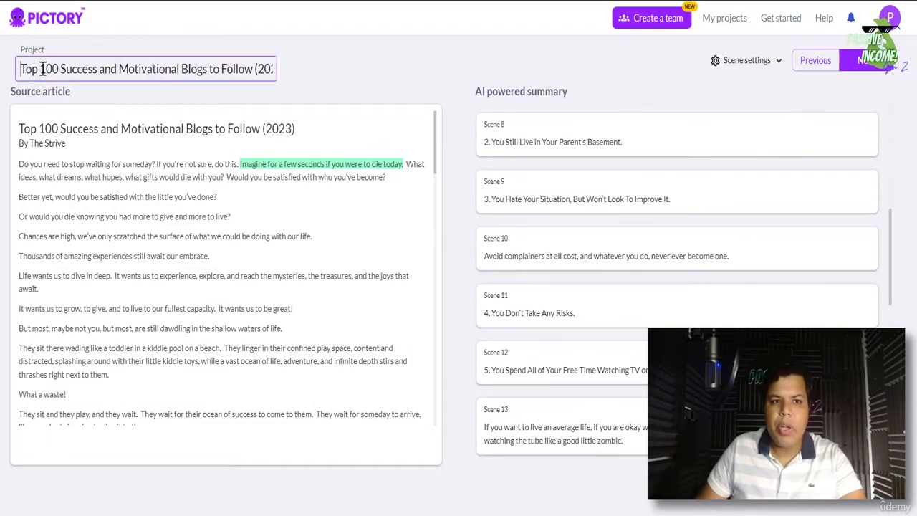
- Select the project title, then add and remove the 'Chances are high…' sentence as a scene
{"action": "left_click_drag", "start_coordinate": [42, 69], "coordinate": [347, 73]}
{"action": "left_click", "coordinate": [232, 67]}
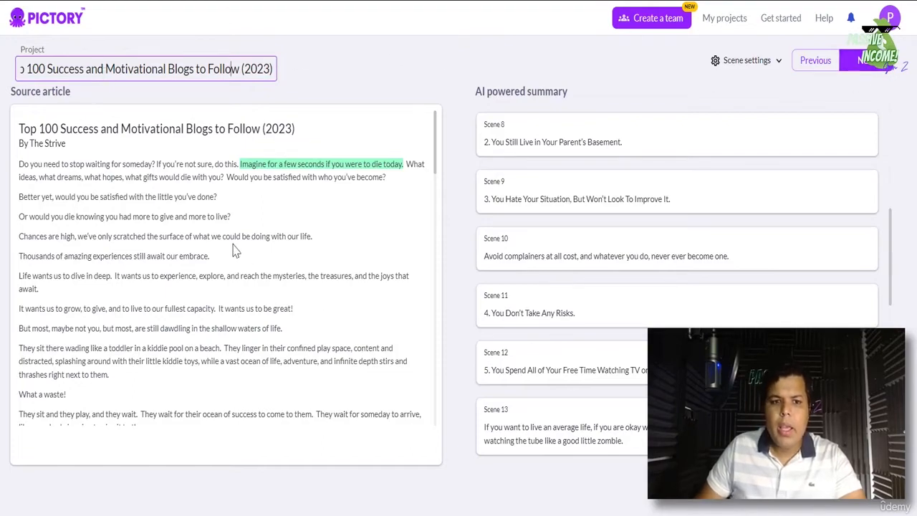
{"action": "left_click", "coordinate": [133, 238]}
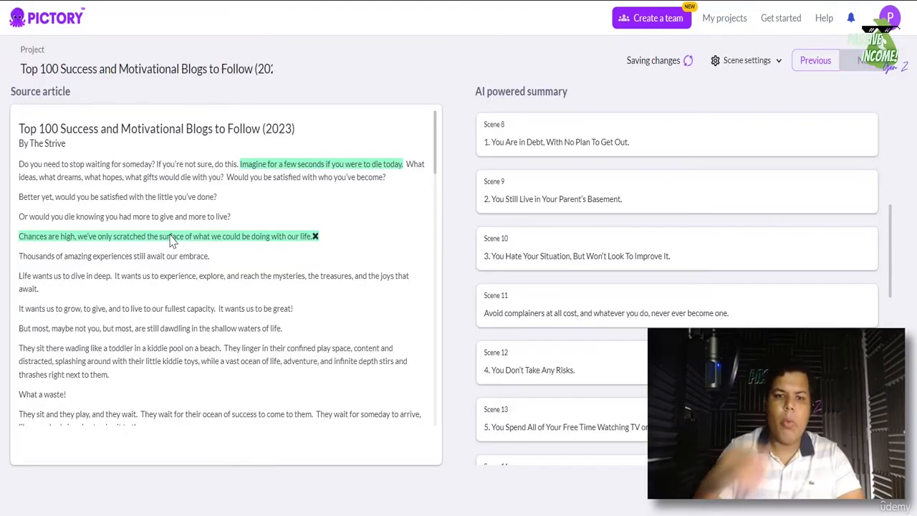
{"action": "left_click", "coordinate": [315, 237]}
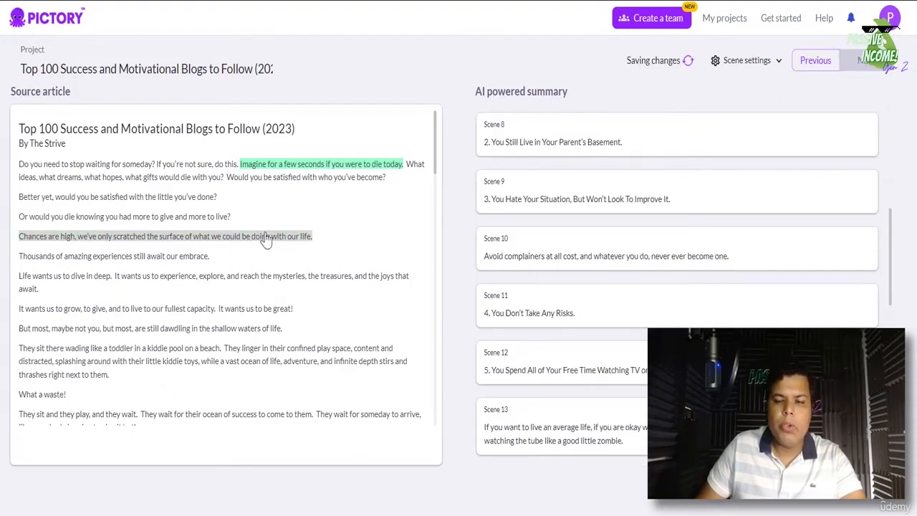
- Review the remaining summary scenes and proceed to the Choose template page
{"action": "left_click", "coordinate": [773, 62]}
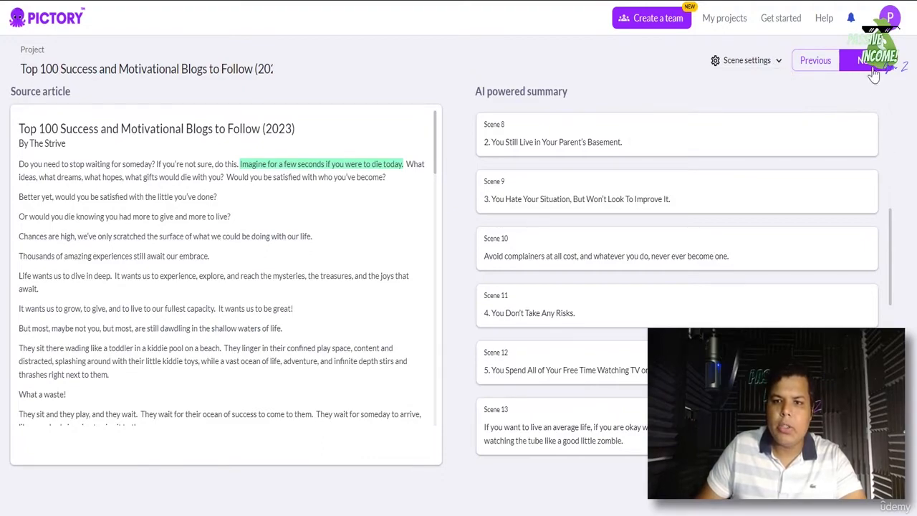
{"action": "scroll", "coordinate": [868, 173], "scroll_direction": "up", "scroll_amount": 5}
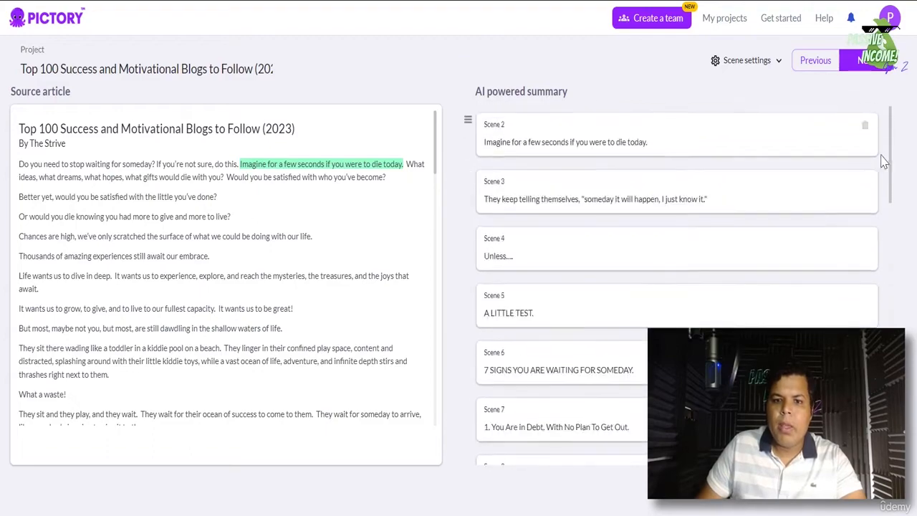
{"action": "scroll", "coordinate": [884, 164], "scroll_direction": "down", "scroll_amount": 13}
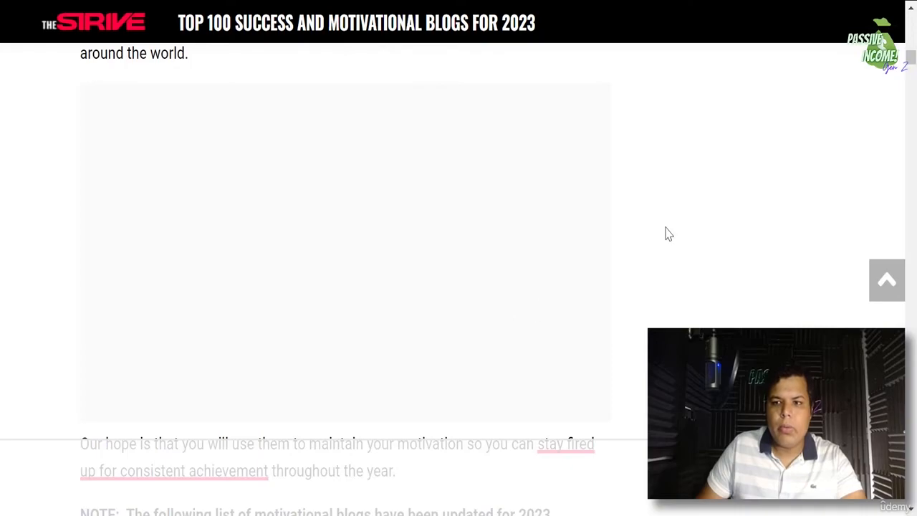
{"action": "left_click_drag", "start_coordinate": [911, 60], "coordinate": [905, 22]}
{"action": "scroll", "coordinate": [916, 174], "scroll_direction": "down", "scroll_amount": 16}
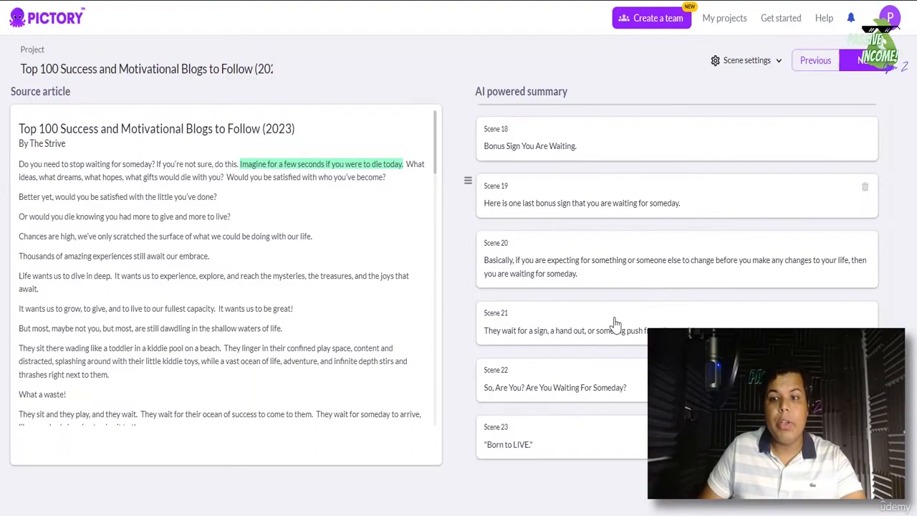
{"action": "scroll", "coordinate": [636, 310], "scroll_direction": "down", "scroll_amount": 3}
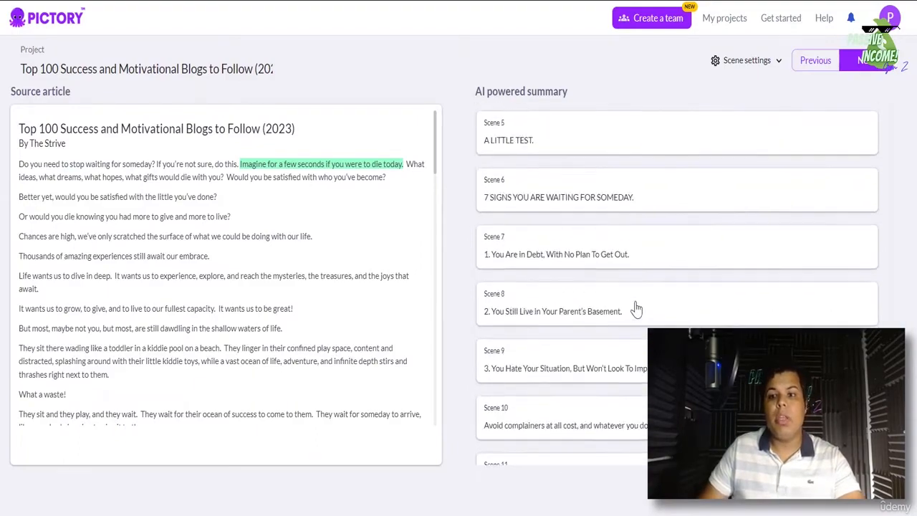
{"action": "scroll", "coordinate": [636, 309], "scroll_direction": "up", "scroll_amount": 3}
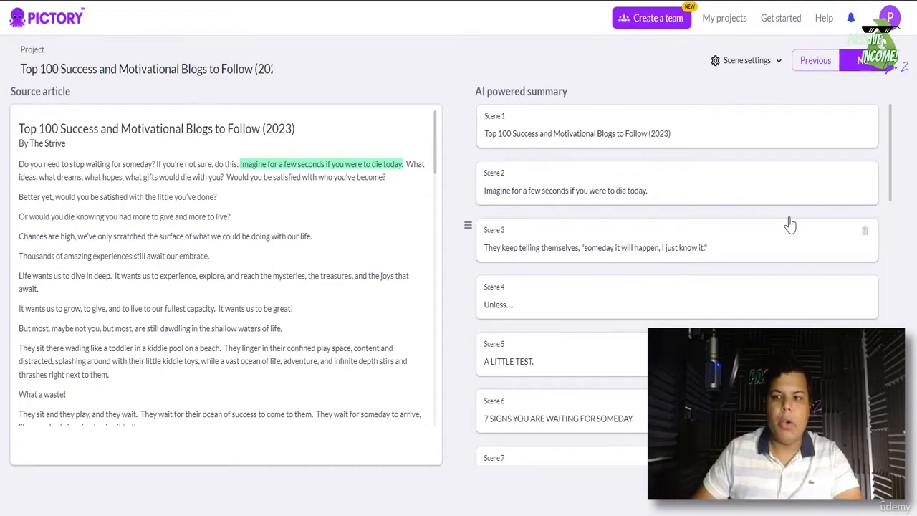
{"action": "left_click", "coordinate": [869, 62]}
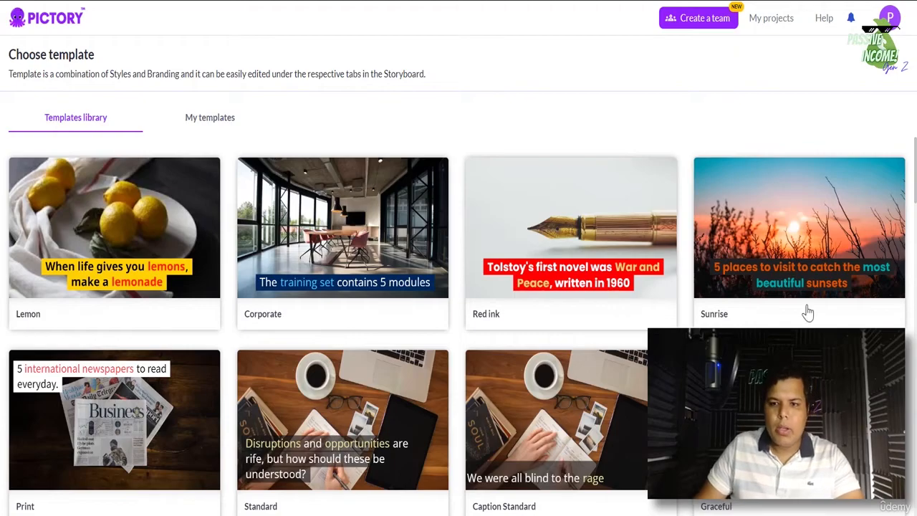
- Scroll the Templates library and pick a template with its aspect ratio
{"action": "scroll", "coordinate": [808, 313], "scroll_direction": "down", "scroll_amount": 15}
{"action": "scroll", "coordinate": [459, 326], "scroll_direction": "down", "scroll_amount": 8}
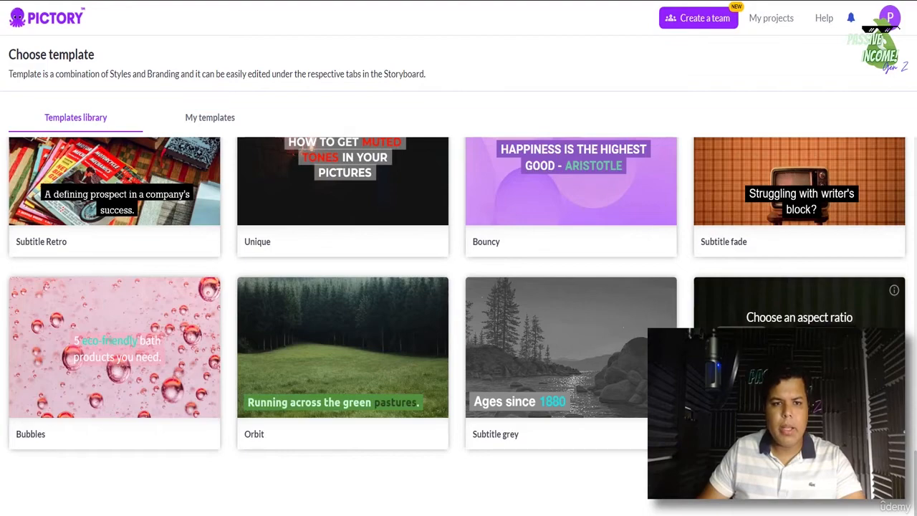
{"action": "left_click", "coordinate": [799, 351]}
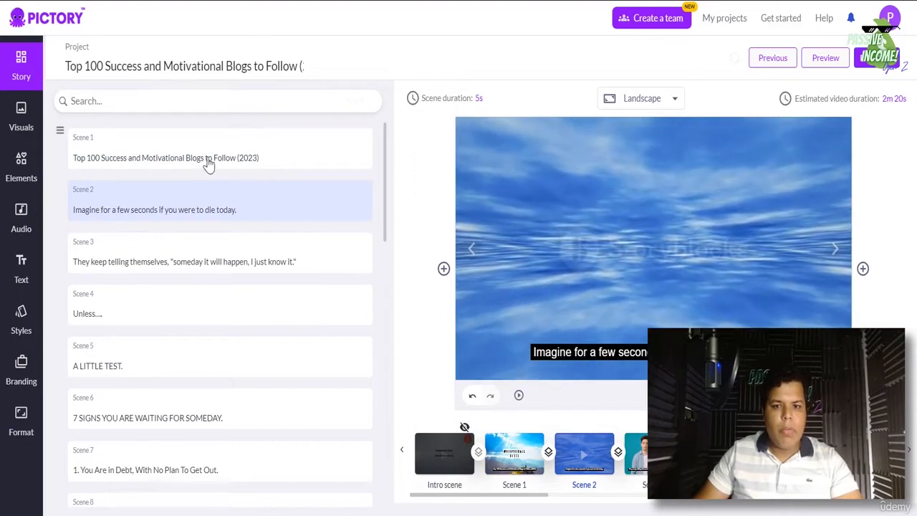
- Preview Scene 3's clip, then Scene 5's classroom clip captioned 'A LITTLE TEST.'
{"action": "left_click", "coordinate": [205, 277]}
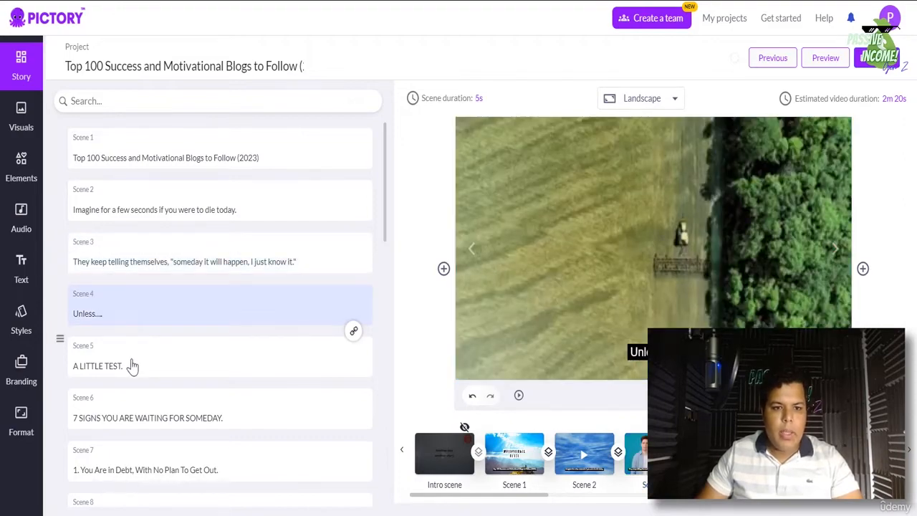
{"action": "left_click", "coordinate": [133, 366]}
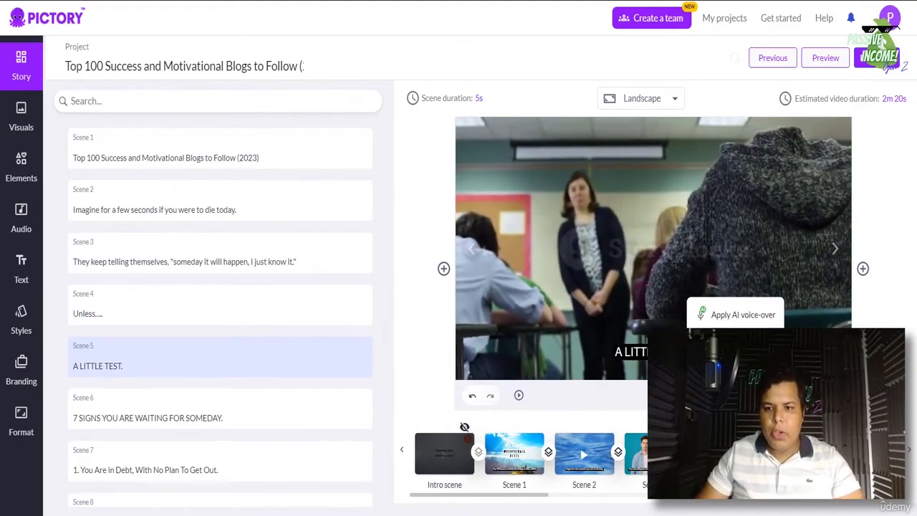
{"action": "mouse_move", "coordinate": [749, 395]}
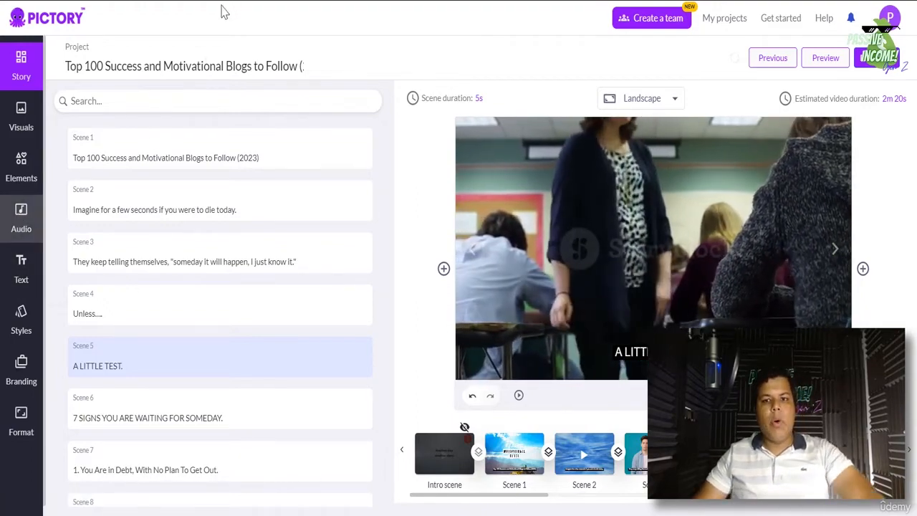
- Apply the Liam, MALE AI voice-over, then briefly open and close the scene settings
{"action": "left_click", "coordinate": [21, 219]}
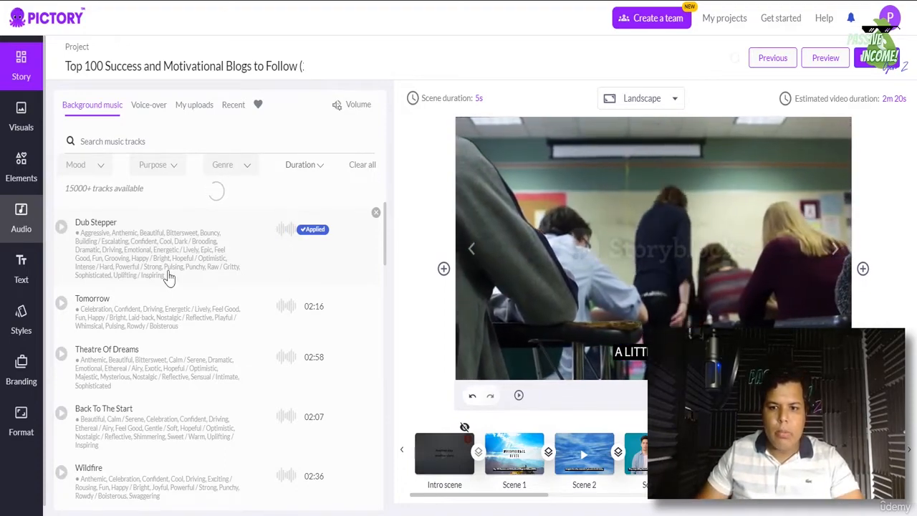
{"action": "left_click", "coordinate": [149, 107]}
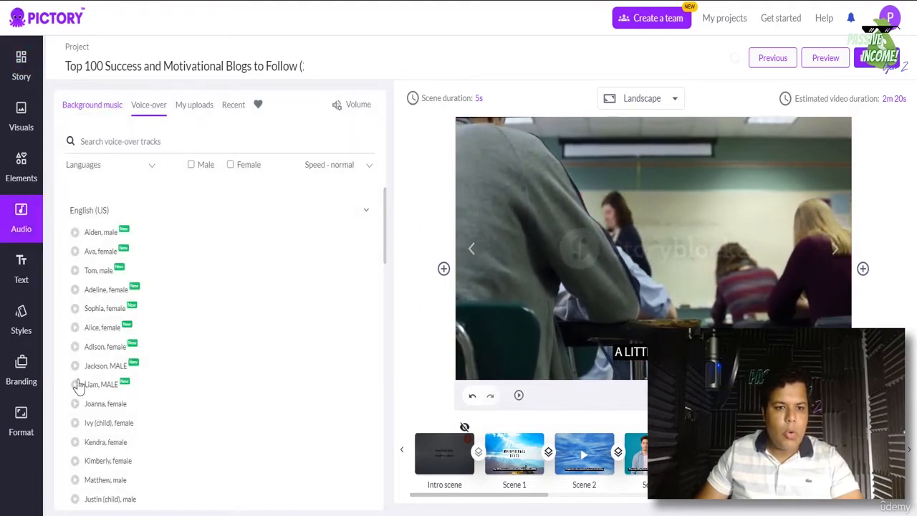
{"action": "left_click", "coordinate": [75, 385]}
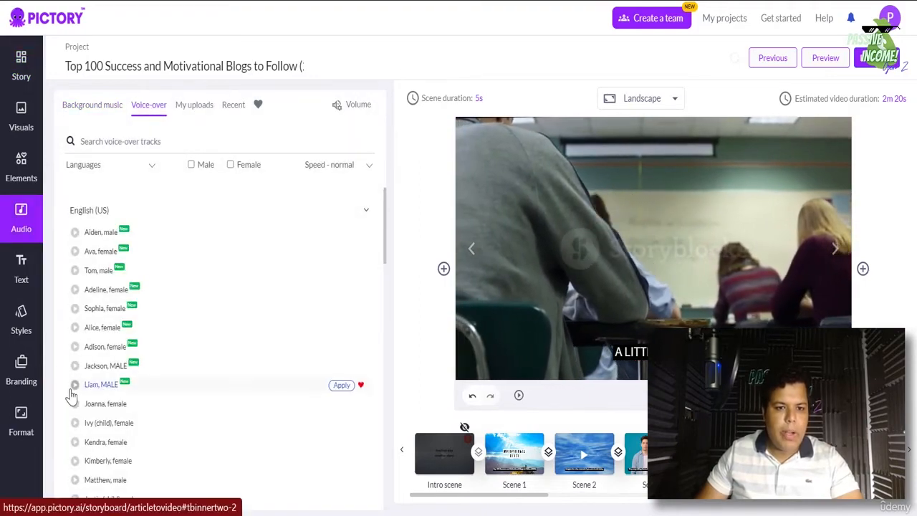
{"action": "left_click", "coordinate": [341, 385]}
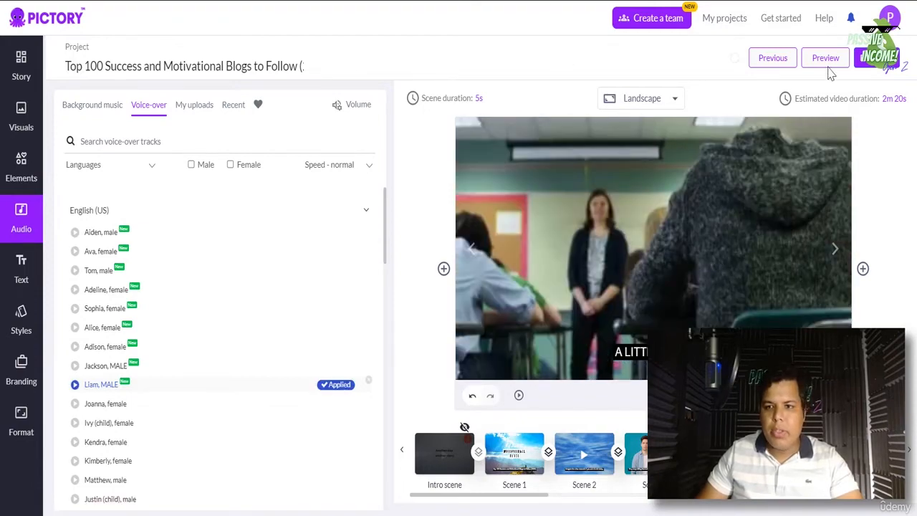
{"action": "left_click", "coordinate": [749, 396]}
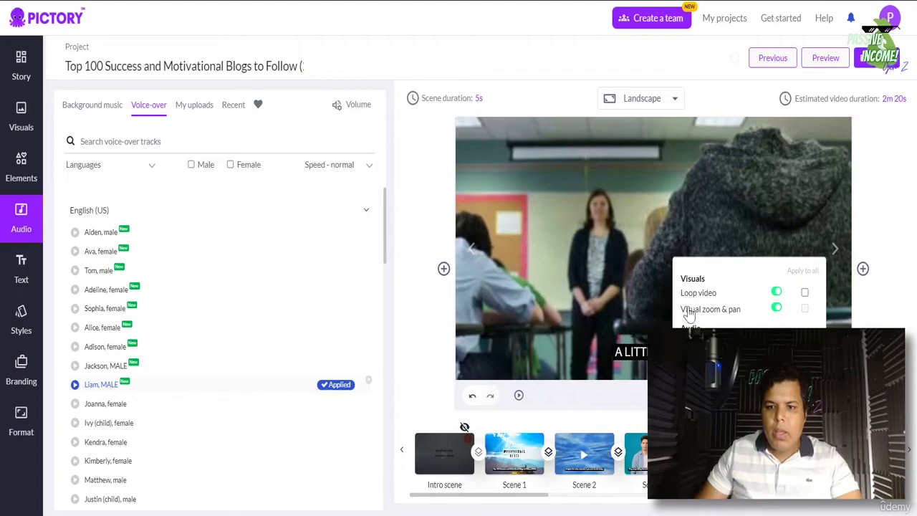
{"action": "left_click", "coordinate": [749, 395]}
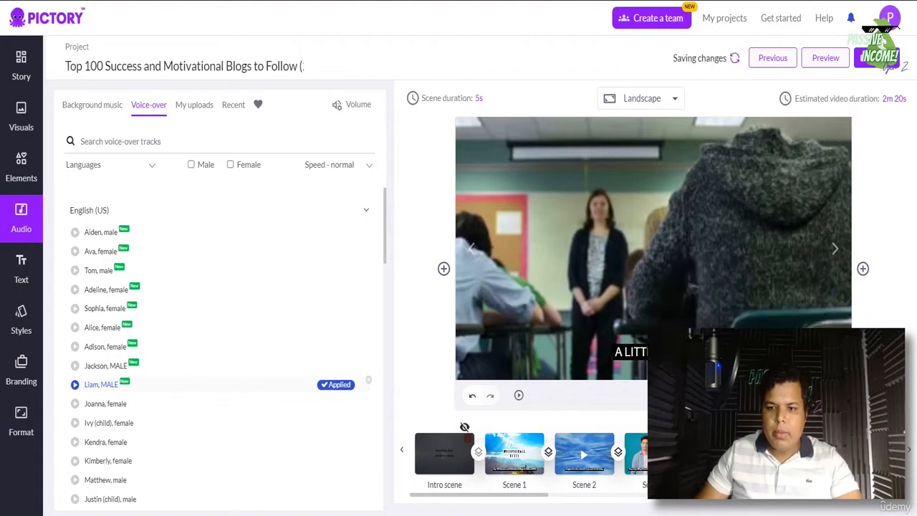
{"action": "left_click", "coordinate": [826, 60]}
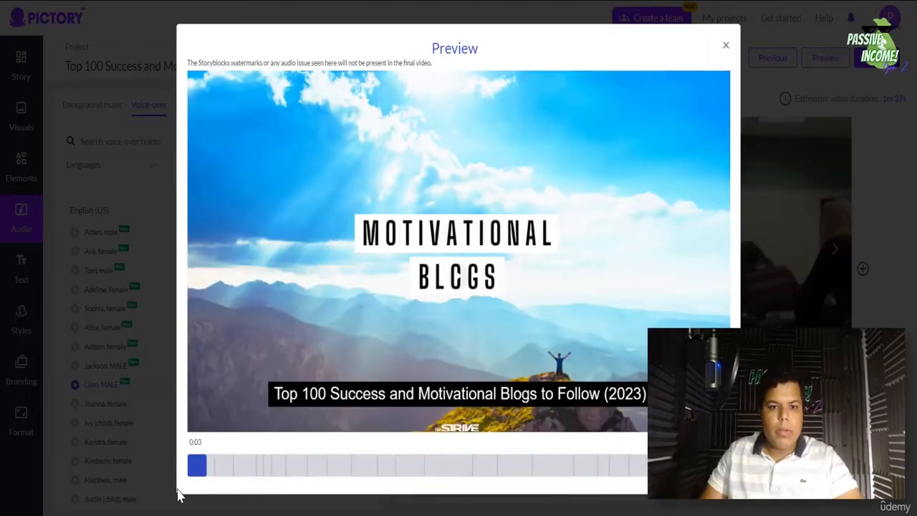
{"action": "left_click", "coordinate": [189, 470]}
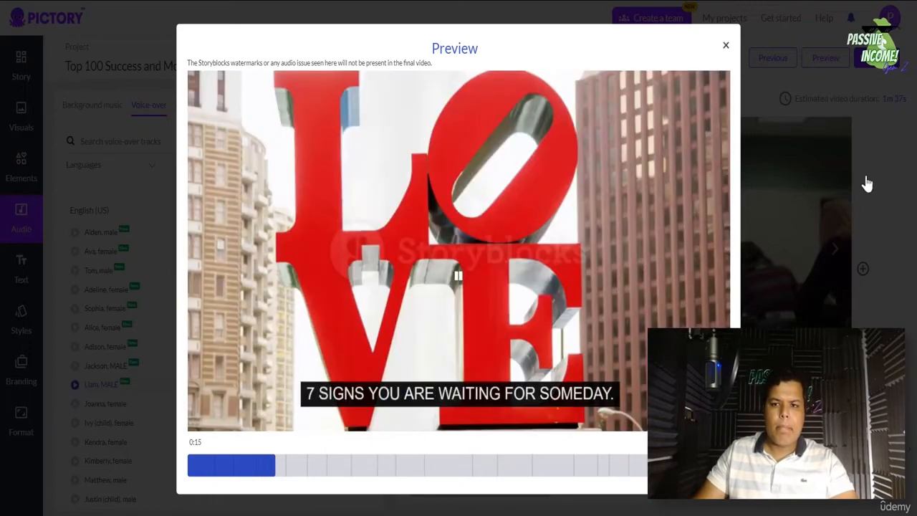
{"action": "left_click", "coordinate": [904, 162]}
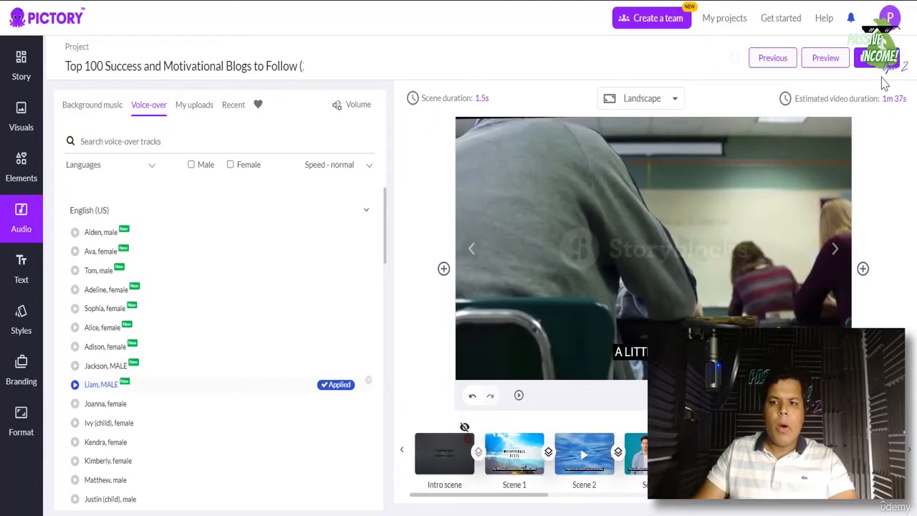
- Close the preview, download the finished video as an MP4, and open the downloaded file
{"action": "left_click", "coordinate": [878, 60]}
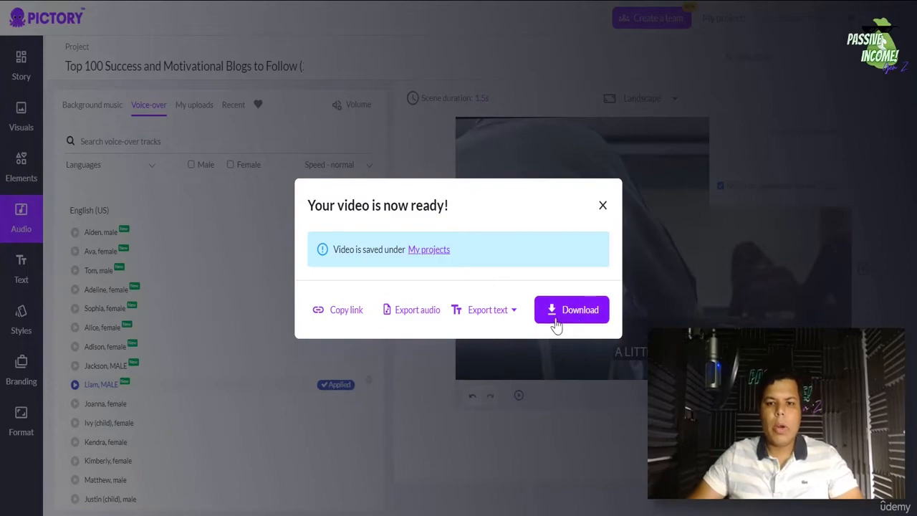
{"action": "left_click", "coordinate": [559, 322]}
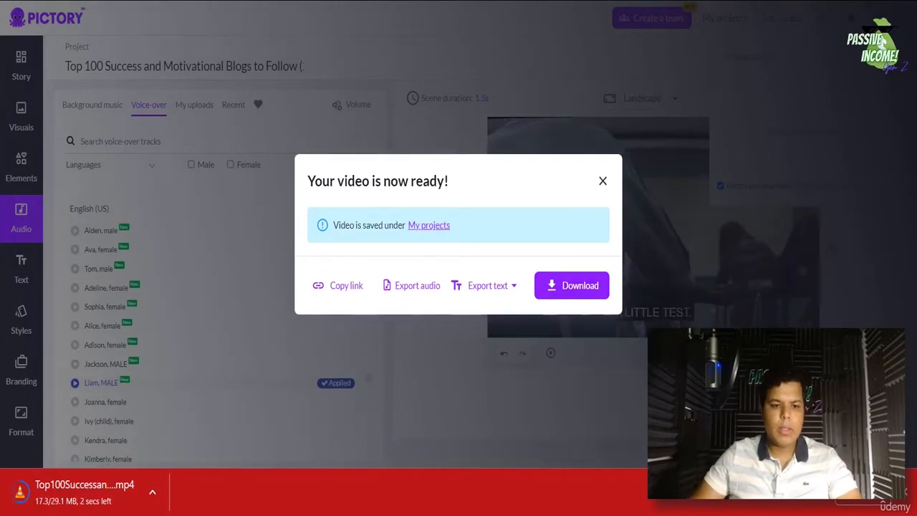
{"action": "left_click", "coordinate": [79, 494]}
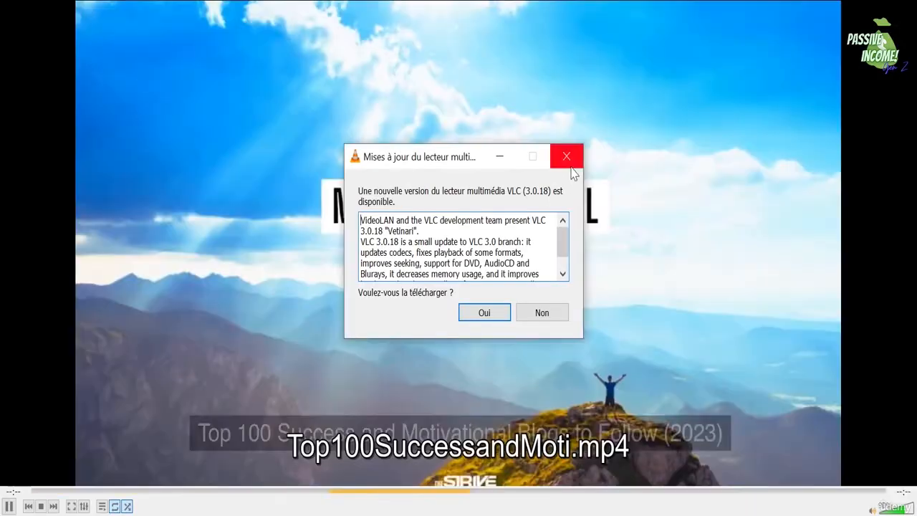
- Dismiss VLC's update prompt, let the video play, and pause it at 1:15
{"action": "left_click", "coordinate": [569, 163]}
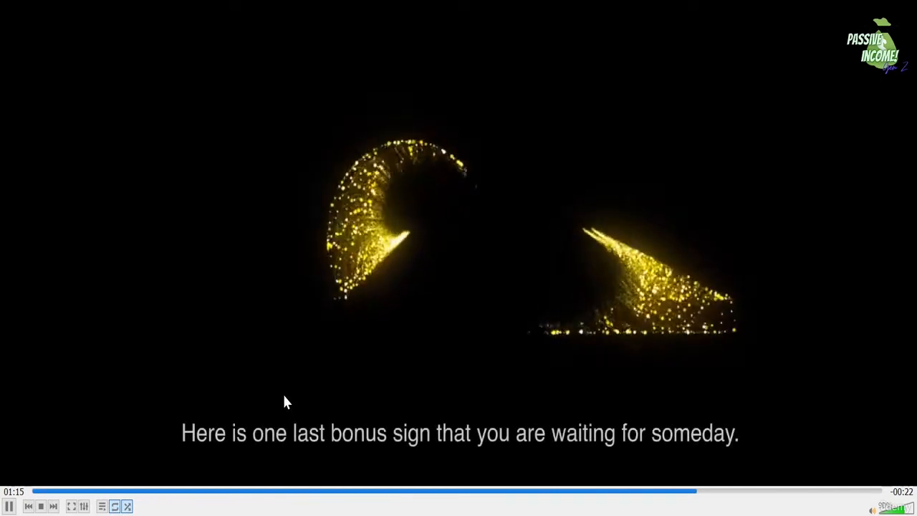
{"action": "key", "text": "space"}
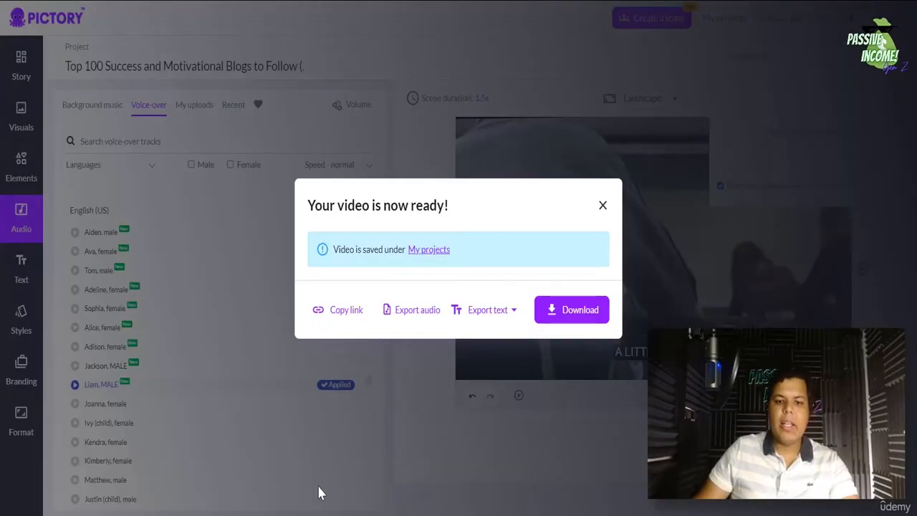
- Dismiss the 'Your video is now ready!' dialog and return to the Pictory home dashboard
{"action": "left_click", "coordinate": [604, 207]}
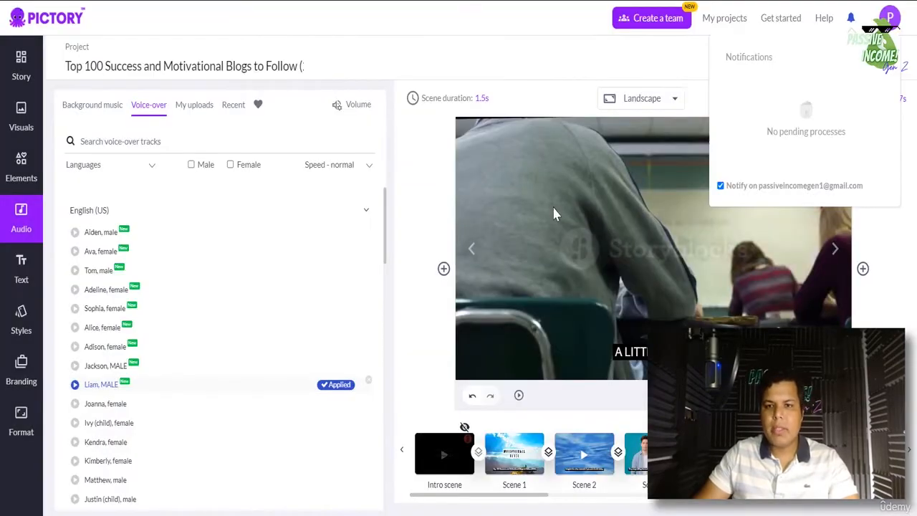
{"action": "left_click", "coordinate": [25, 21]}
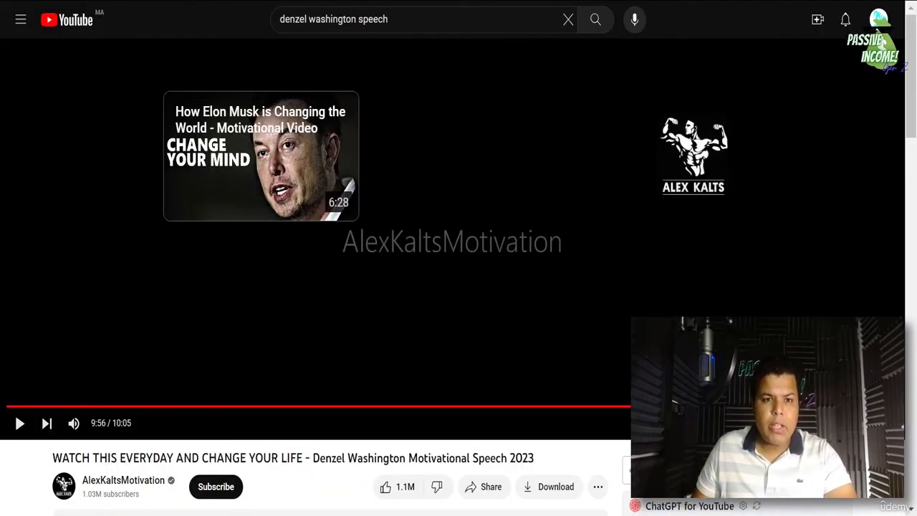
- Copy the Denzel Washington Motivational Speech 2023 video's YouTube address from the address bar
{"action": "right_click", "coordinate": [185, 2]}
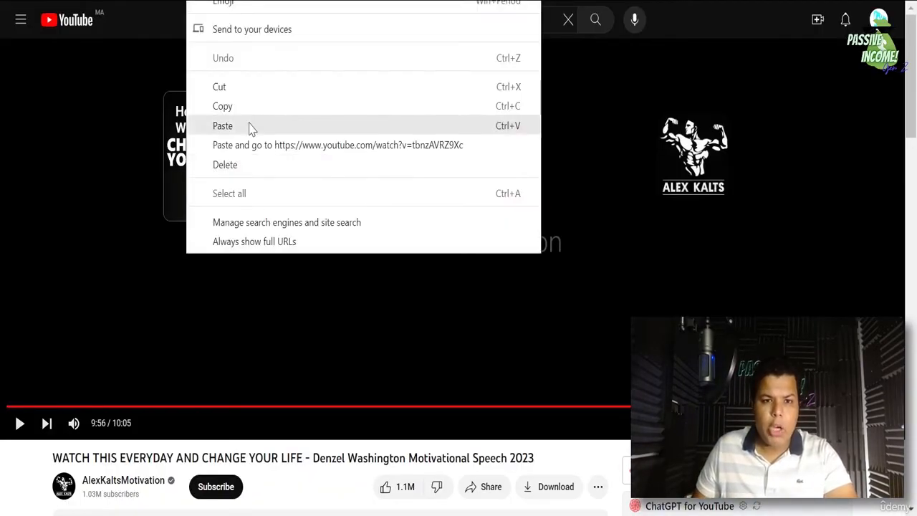
{"action": "left_click", "coordinate": [248, 109]}
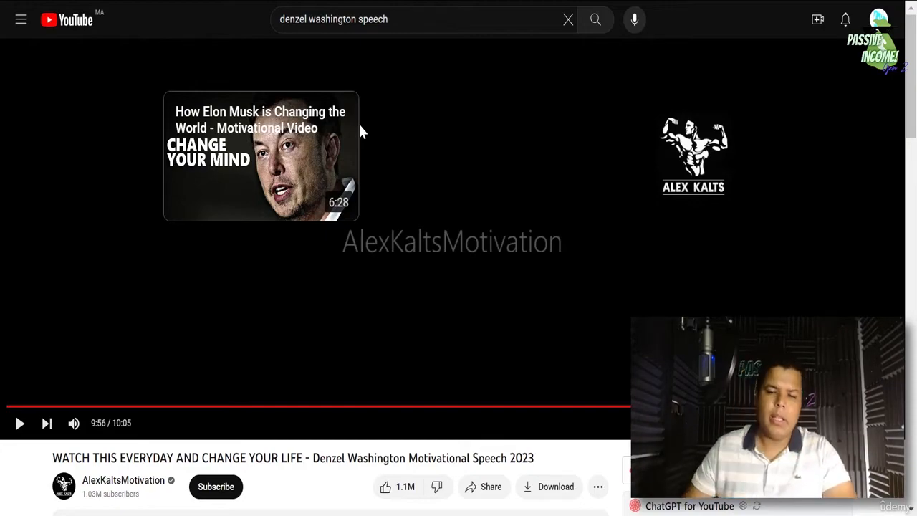
{"action": "right_click", "coordinate": [169, 1]}
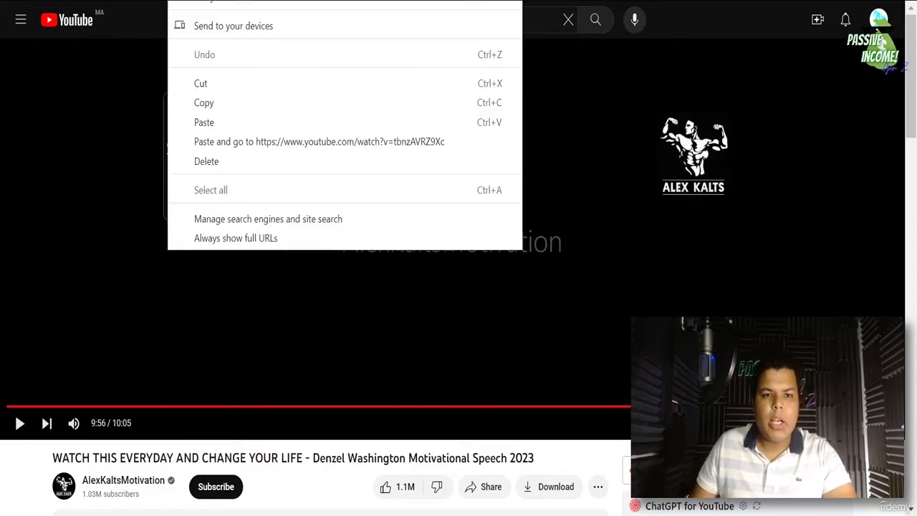
{"action": "left_click", "coordinate": [204, 104]}
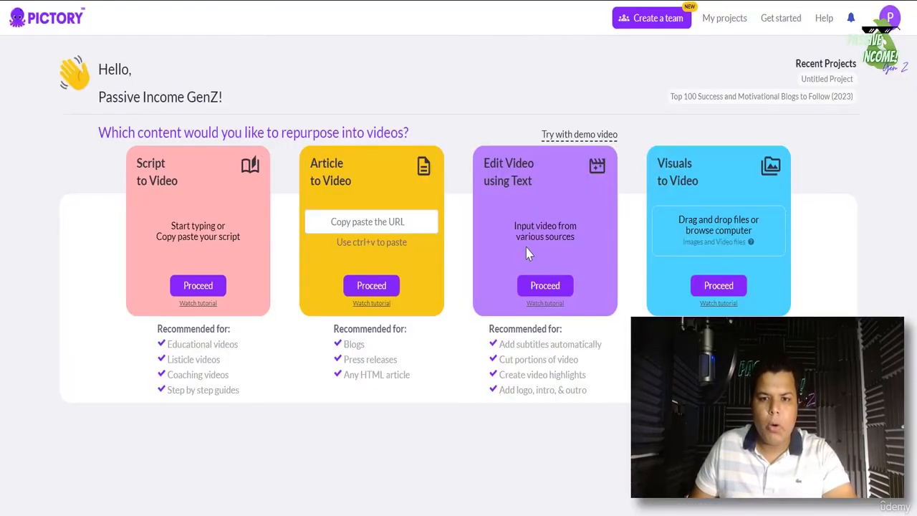
- Paste the copied YouTube link into a new Edit Video using Text project and submit it
{"action": "left_click", "coordinate": [545, 286]}
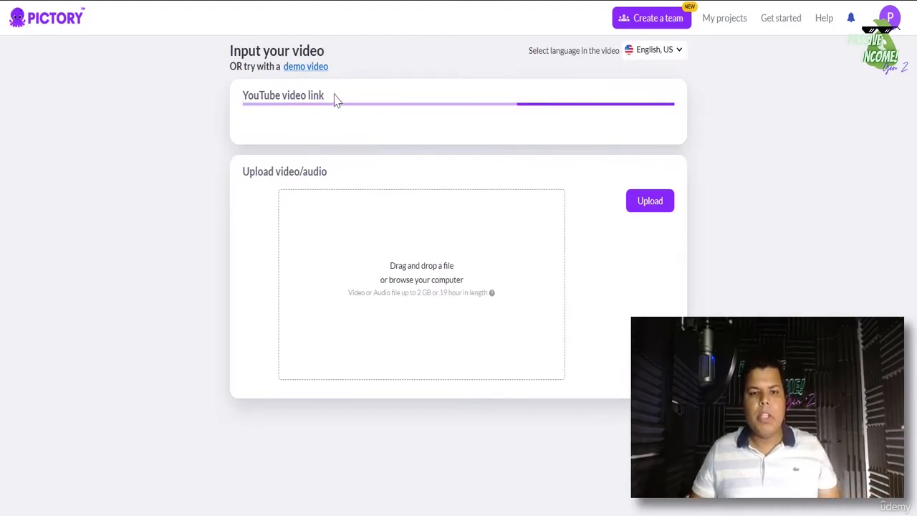
{"action": "left_click", "coordinate": [277, 112]}
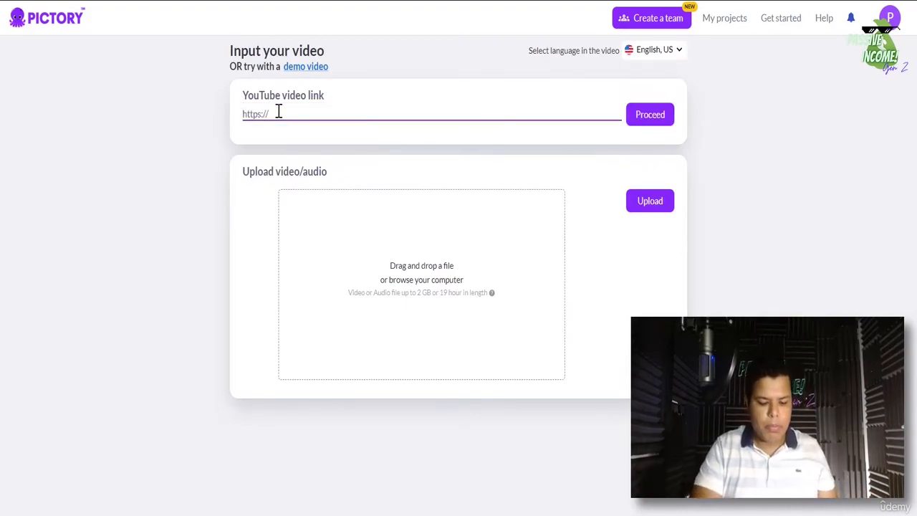
{"action": "key", "text": "ctrl+v"}
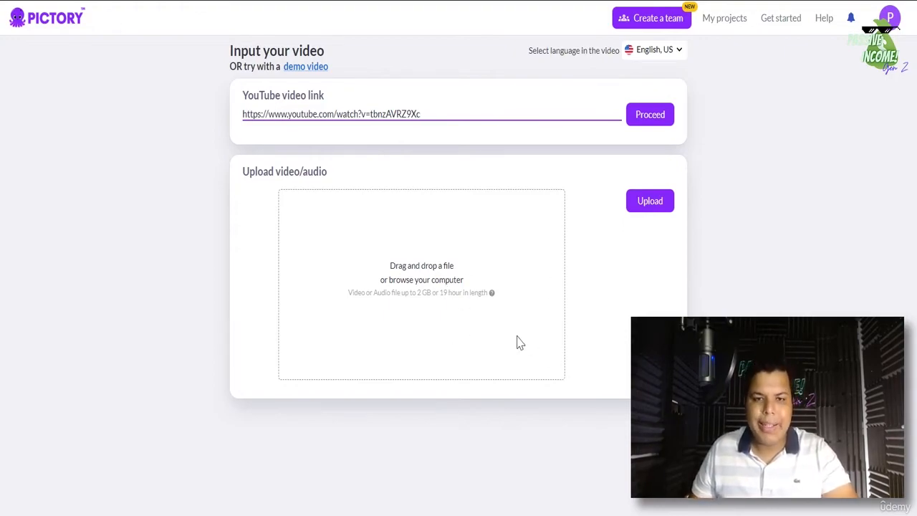
{"action": "left_click", "coordinate": [643, 116]}
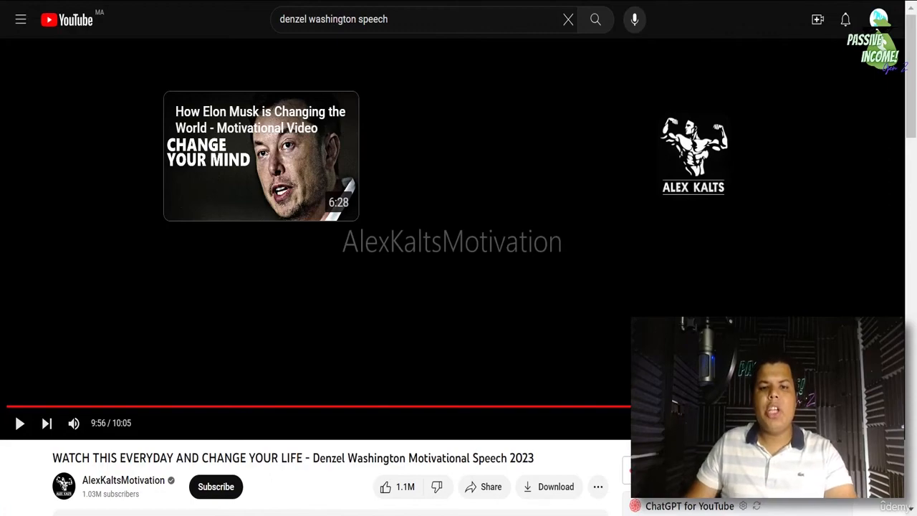
{"action": "left_click_drag", "start_coordinate": [911, 98], "coordinate": [911, 164]}
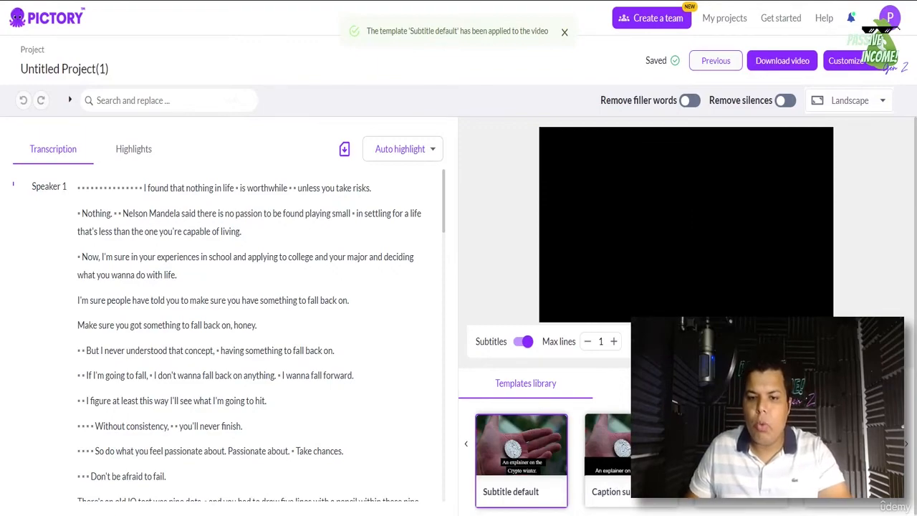
- Switch captions to the second template, review the Denzel speech transcript, and select the project title
{"action": "left_click", "coordinate": [625, 445]}
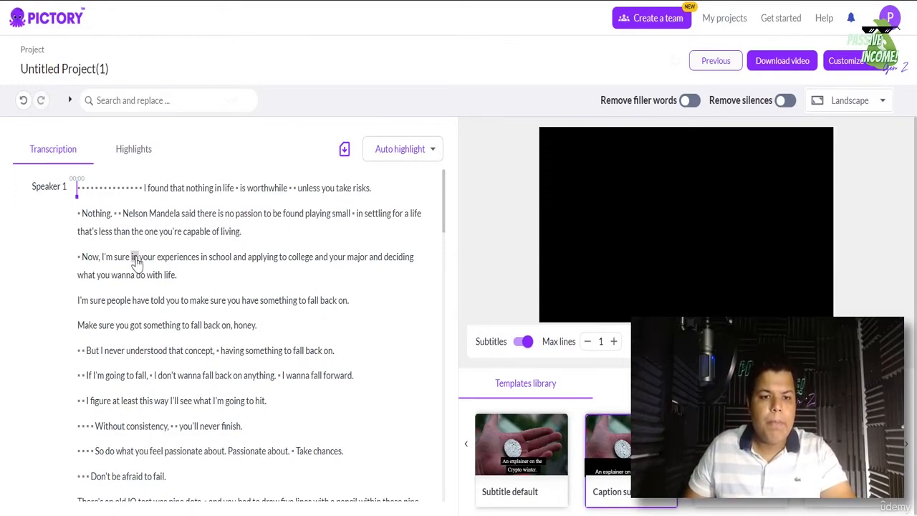
{"action": "scroll", "coordinate": [188, 256], "scroll_direction": "down", "scroll_amount": 10}
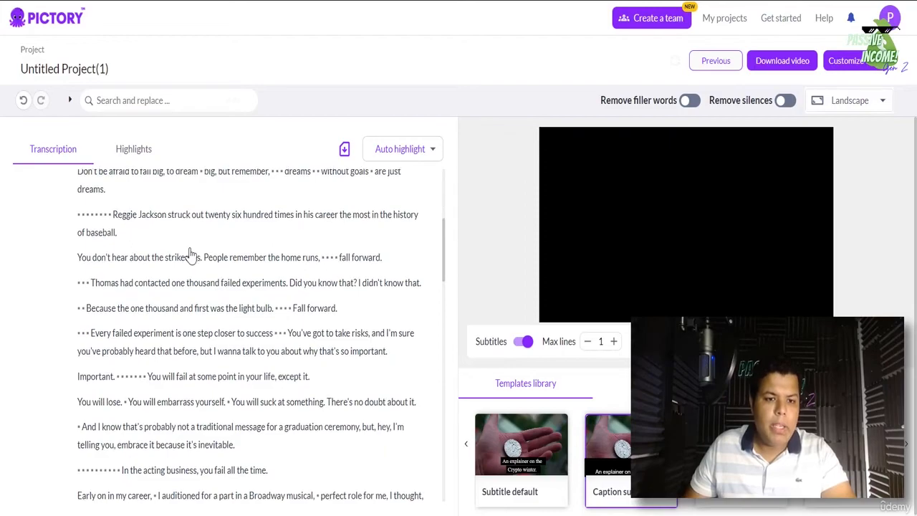
{"action": "scroll", "coordinate": [188, 265], "scroll_direction": "down", "scroll_amount": 15}
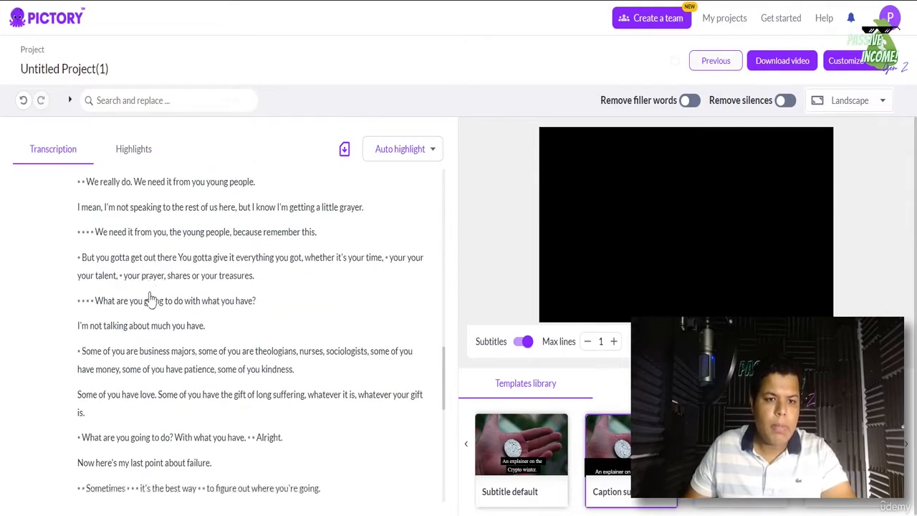
{"action": "scroll", "coordinate": [151, 298], "scroll_direction": "down", "scroll_amount": 15}
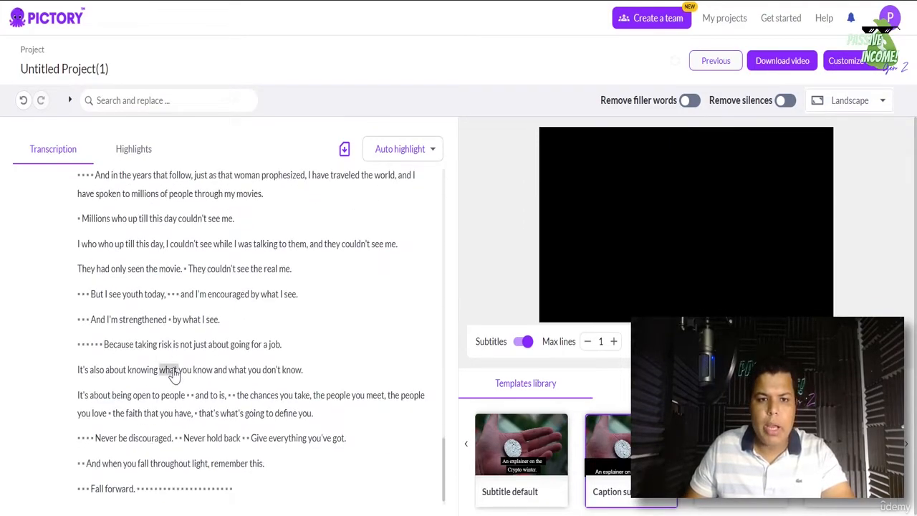
{"action": "scroll", "coordinate": [172, 375], "scroll_direction": "up", "scroll_amount": 20}
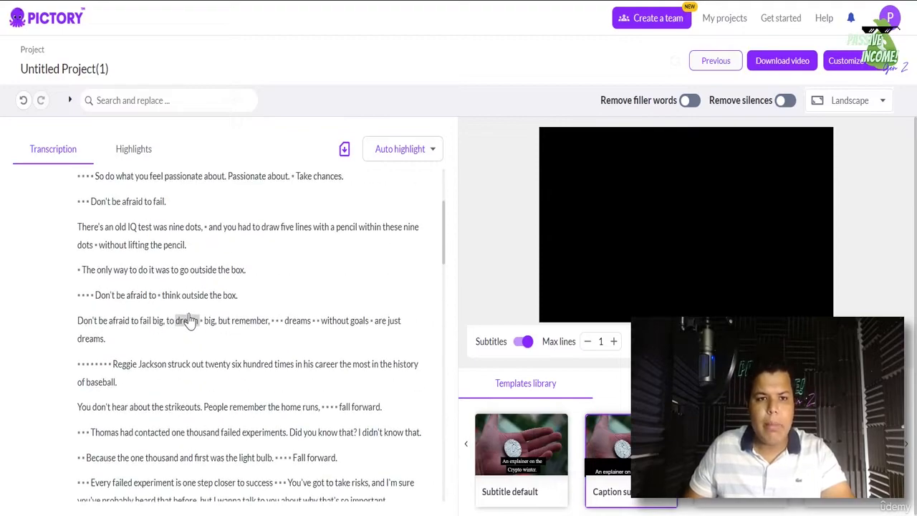
{"action": "scroll", "coordinate": [187, 321], "scroll_direction": "up", "scroll_amount": 10}
{"action": "left_click", "coordinate": [81, 69]}
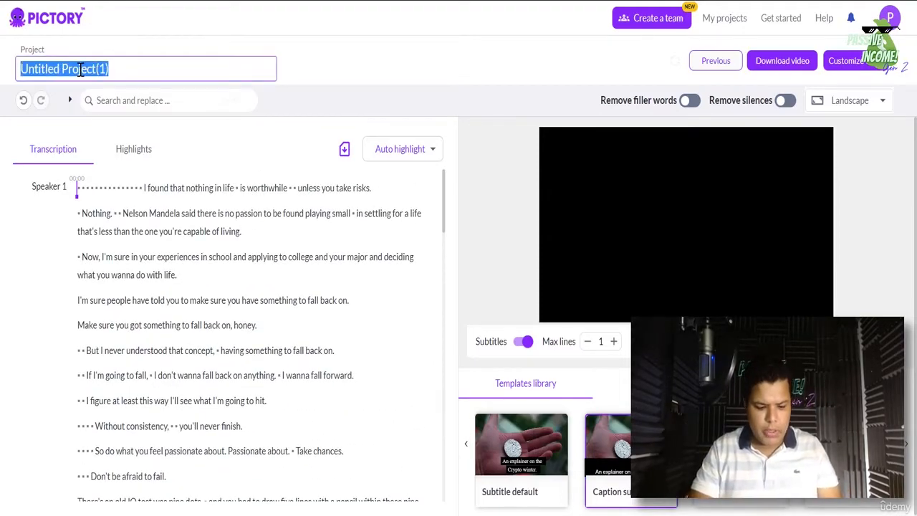
- Enter 'Denzel Captionned motivation video' as the project title and confirm it so it saves
{"action": "type", "text": "Denzel C"}
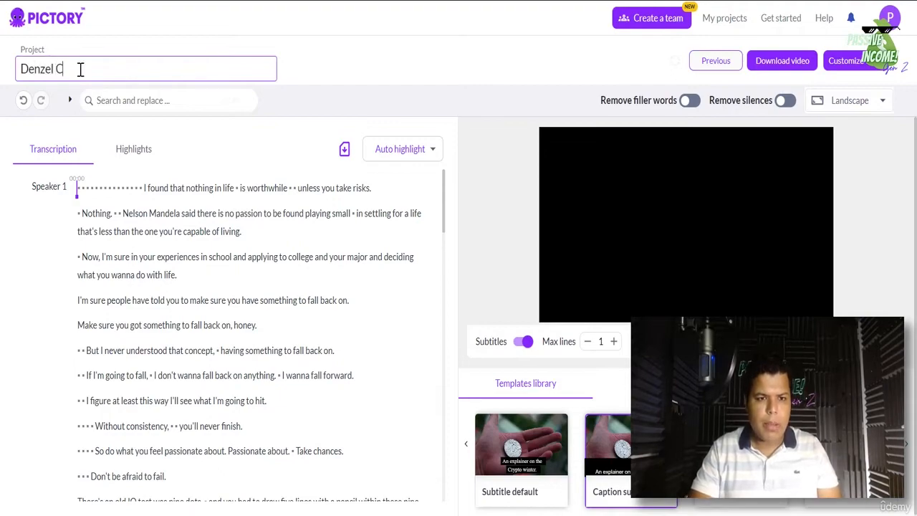
{"action": "type", "text": "aptionned mot"}
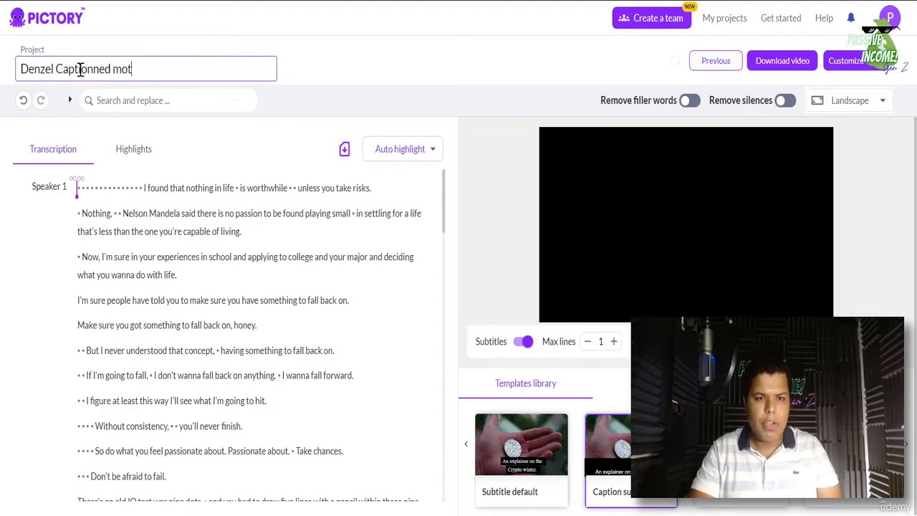
{"action": "type", "text": "ivation video"}
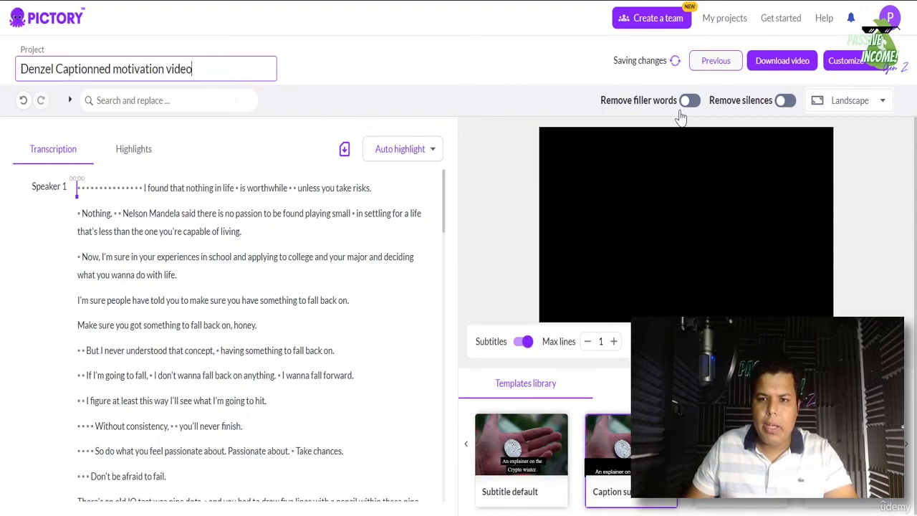
{"action": "left_click", "coordinate": [615, 62]}
{"action": "left_click", "coordinate": [876, 102]}
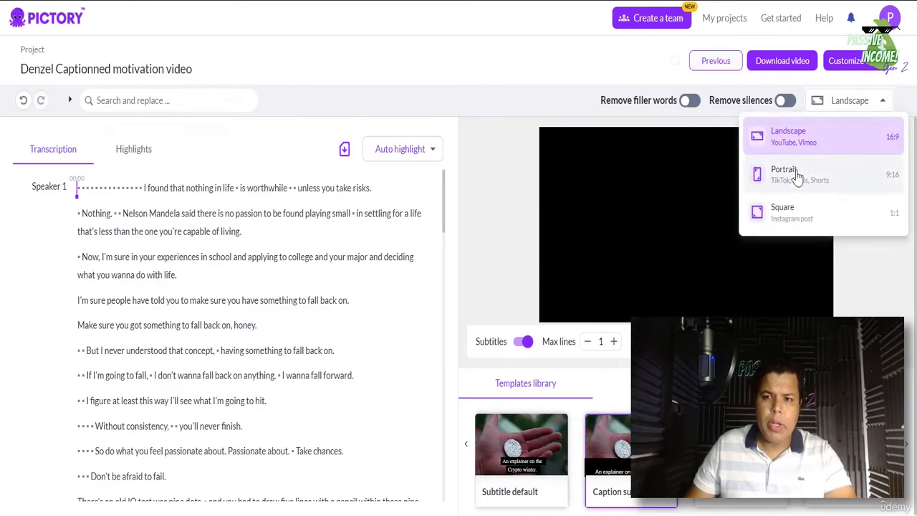
{"action": "left_click", "coordinate": [493, 221]}
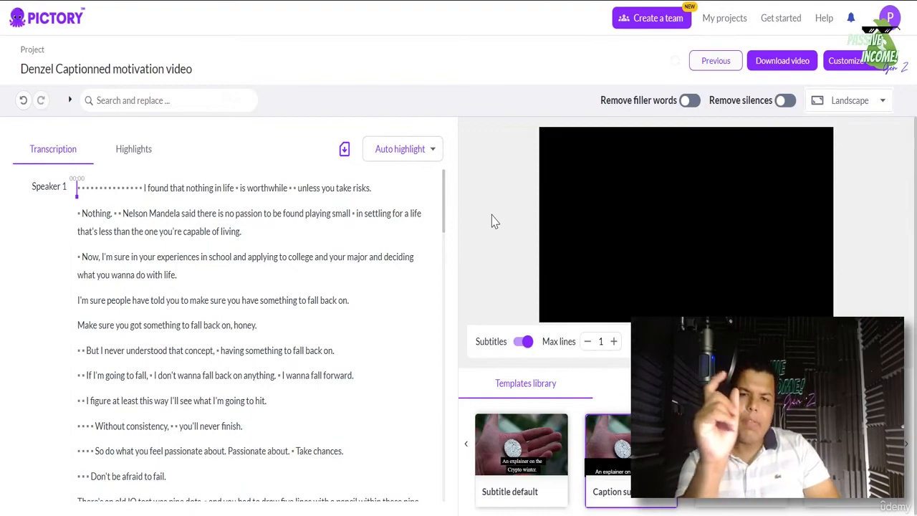
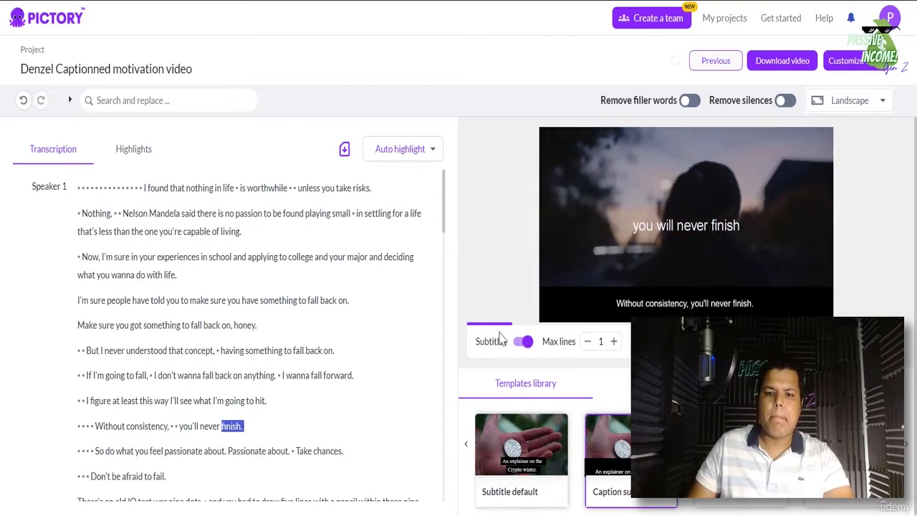
- Pause the captioned Denzel video preview on the line 'you will never finish'
{"action": "left_click", "coordinate": [628, 246]}
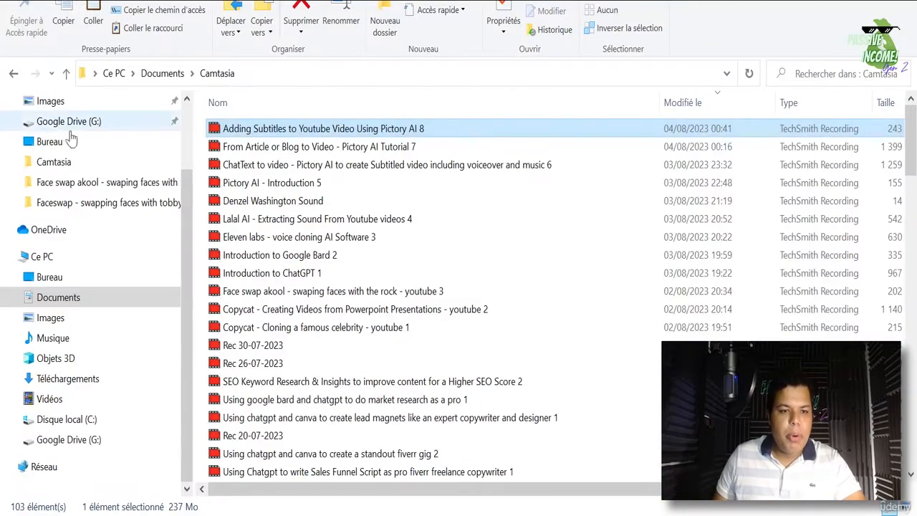
- Play the Denzel Washington Sound audio file from its folder in Téléchargements
{"action": "left_click", "coordinate": [69, 163]}
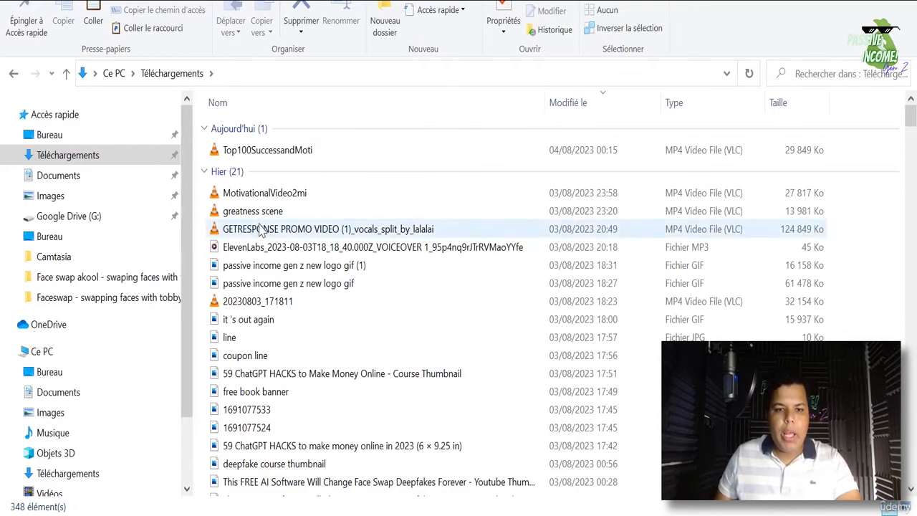
{"action": "scroll", "coordinate": [261, 229], "scroll_direction": "down", "scroll_amount": 4}
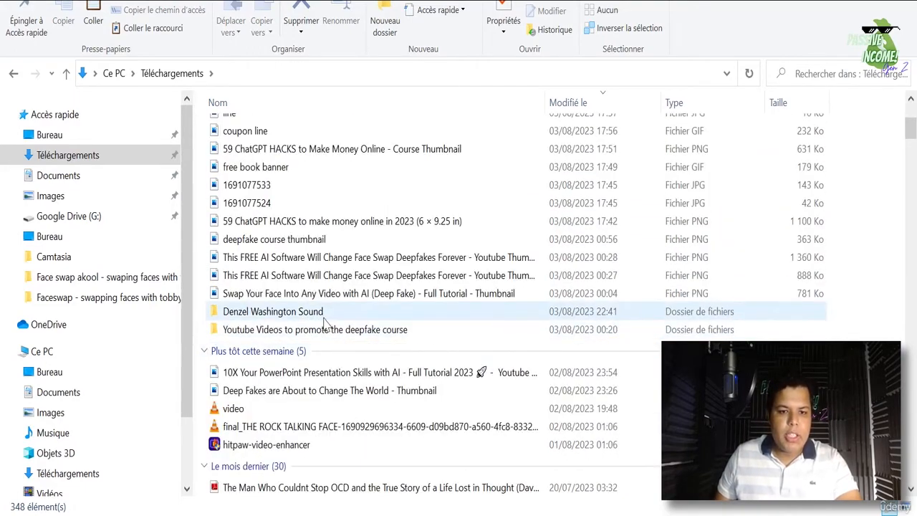
{"action": "left_click", "coordinate": [322, 315]}
{"action": "double_click", "coordinate": [324, 317]}
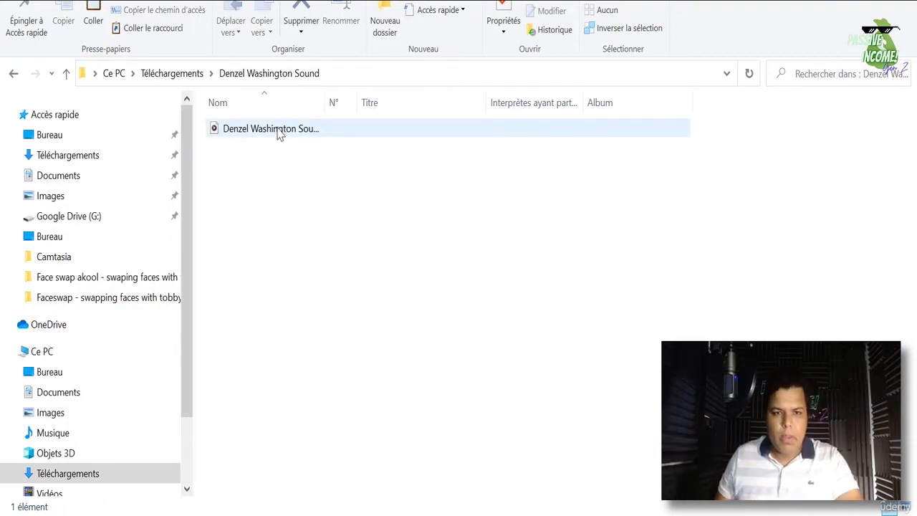
{"action": "left_click", "coordinate": [279, 136]}
{"action": "key", "text": "Return"}
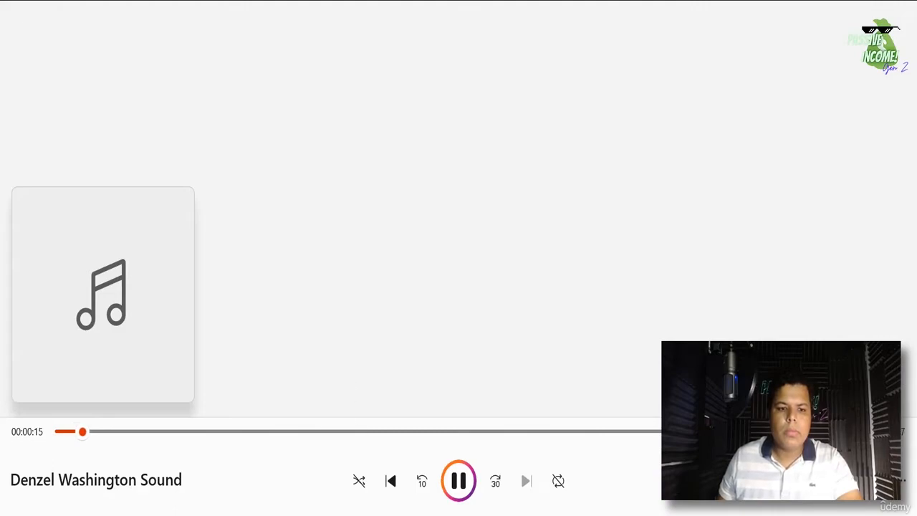
- Bring the Chrome browser window forward while the Denzel track keeps playing
{"action": "left_click", "coordinate": [367, 515]}
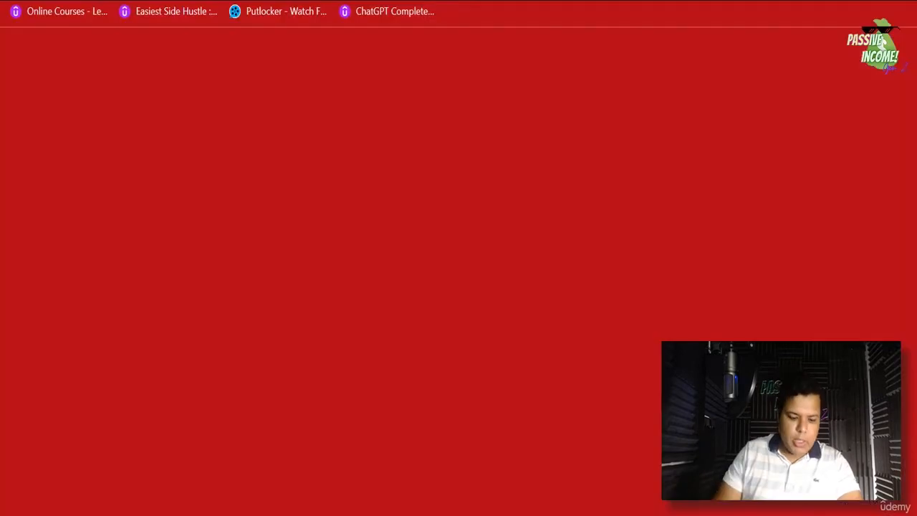
- In a new tab, search Google for 'lalal ai'
{"action": "type", "text": "g"}
{"action": "key", "text": "Return"}
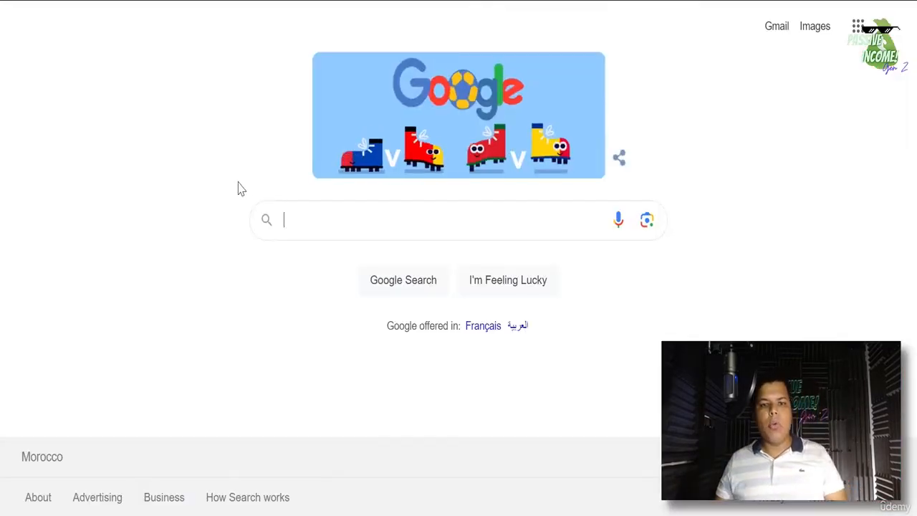
{"action": "left_click", "coordinate": [321, 212]}
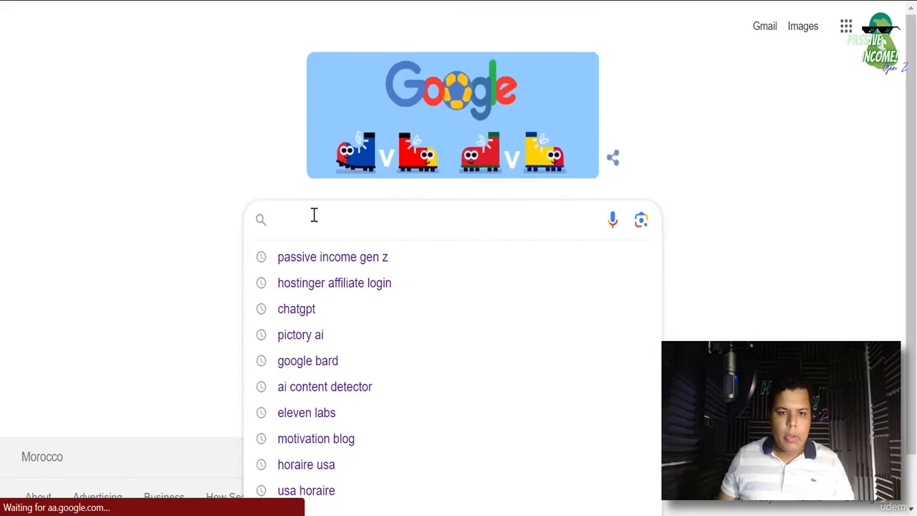
{"action": "type", "text": "LL"}
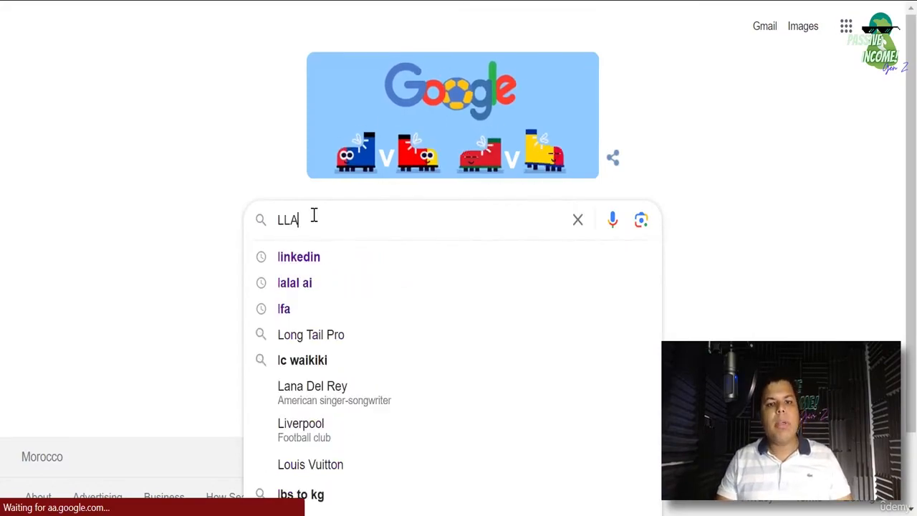
{"action": "key", "text": "BackSpace"}
{"action": "type", "text": "ala"}
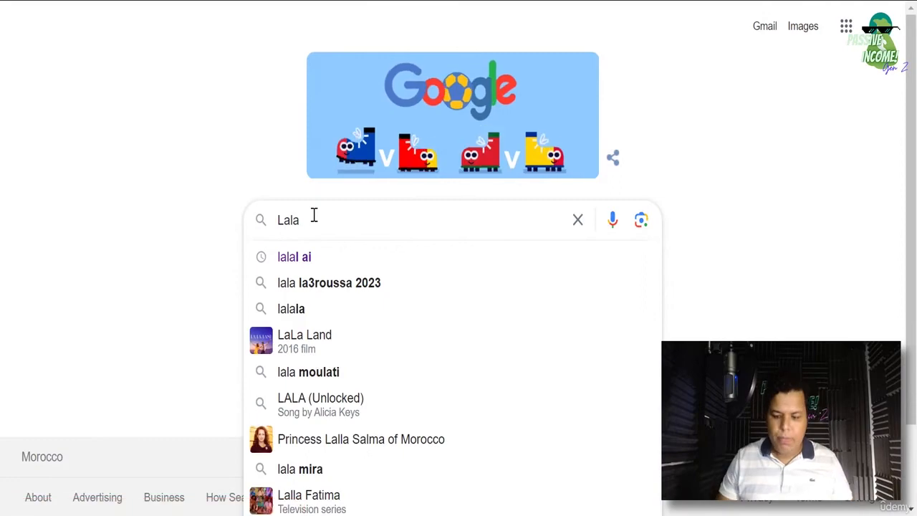
{"action": "key", "text": "Down"}
{"action": "key", "text": "Return"}
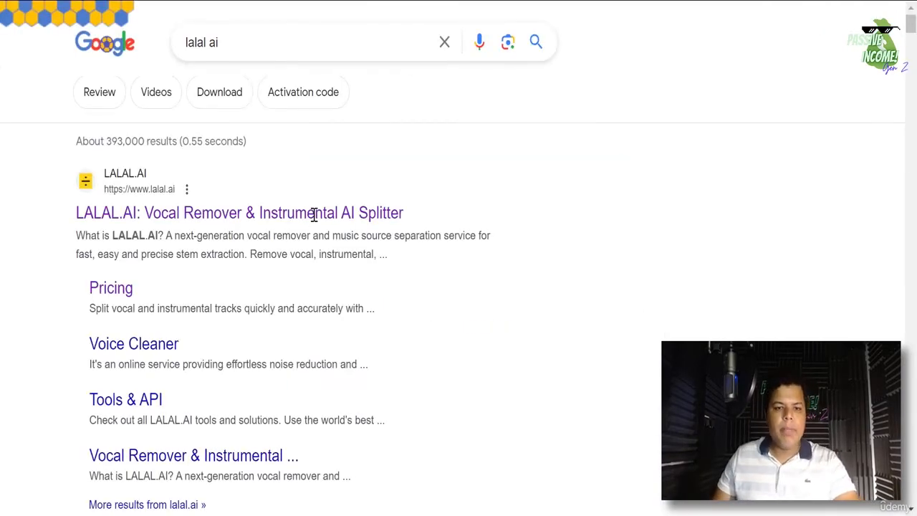
- Open LALAL.AI and download the previously split Vocal track
{"action": "left_click", "coordinate": [273, 213]}
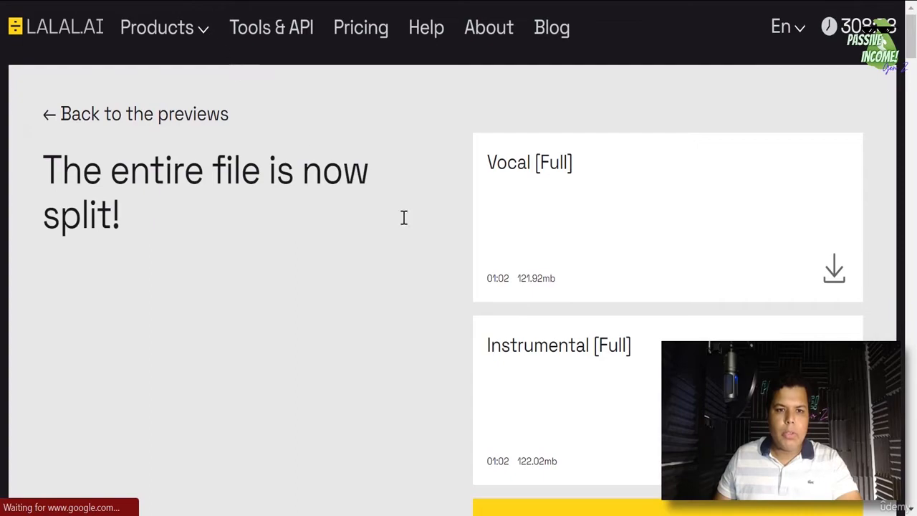
{"action": "scroll", "coordinate": [695, 301], "scroll_direction": "down", "scroll_amount": 4}
{"action": "scroll", "coordinate": [698, 314], "scroll_direction": "up", "scroll_amount": 4}
{"action": "mouse_move", "coordinate": [863, 28]}
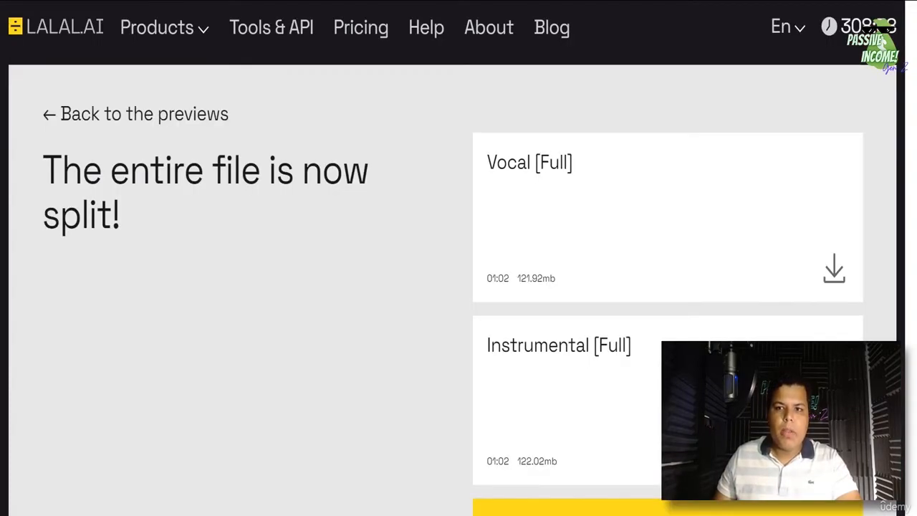
{"action": "left_click", "coordinate": [824, 266]}
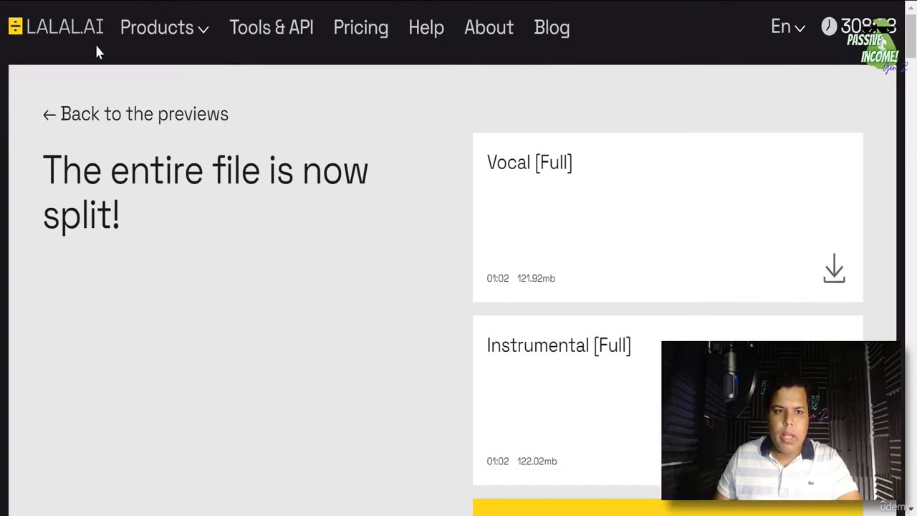
- Start a new LALAL.AI split and bring up the file picker for uploading
{"action": "left_click", "coordinate": [99, 28]}
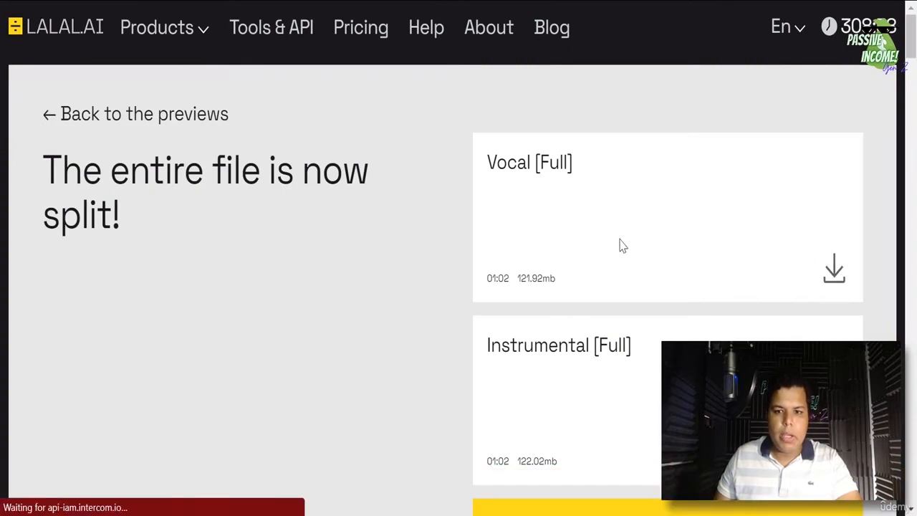
{"action": "scroll", "coordinate": [481, 298], "scroll_direction": "down", "scroll_amount": 4}
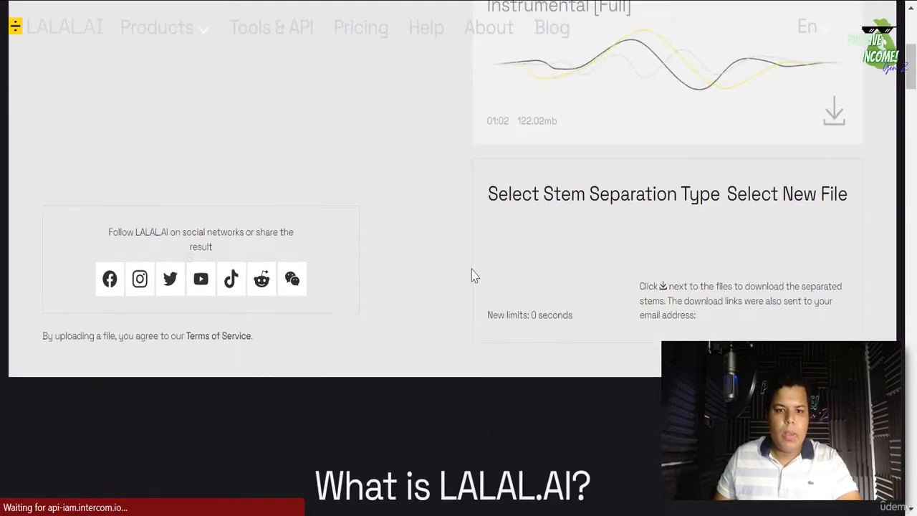
{"action": "scroll", "coordinate": [472, 264], "scroll_direction": "up", "scroll_amount": 4}
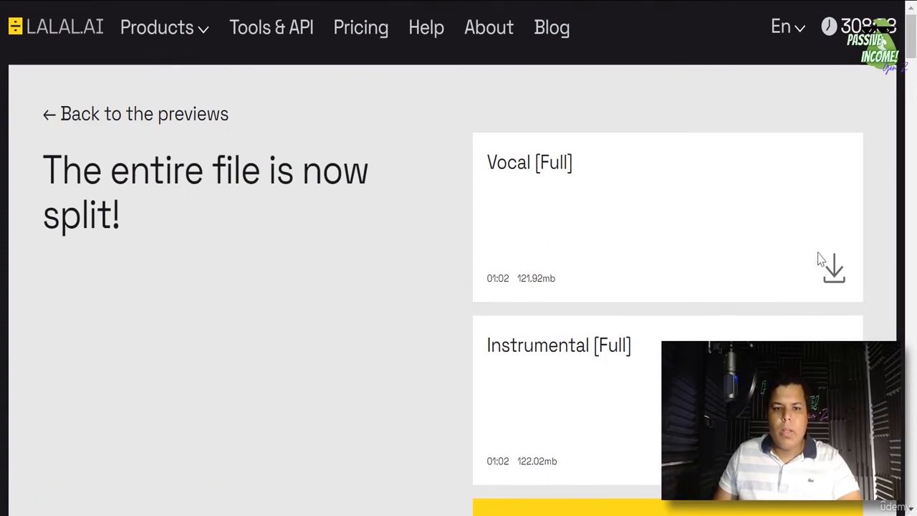
{"action": "scroll", "coordinate": [822, 261], "scroll_direction": "down", "scroll_amount": 5}
{"action": "left_click", "coordinate": [800, 293]}
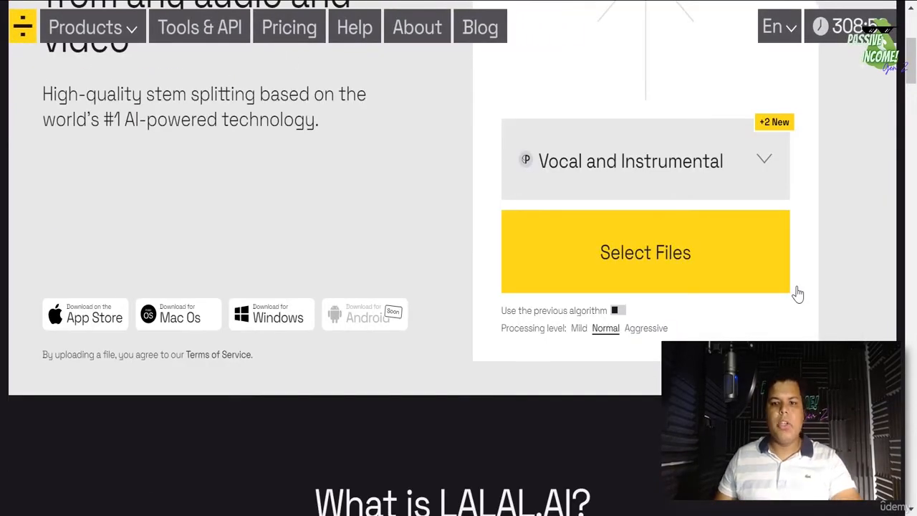
{"action": "scroll", "coordinate": [728, 316], "scroll_direction": "up", "scroll_amount": 3}
{"action": "scroll", "coordinate": [745, 315], "scroll_direction": "down", "scroll_amount": 3}
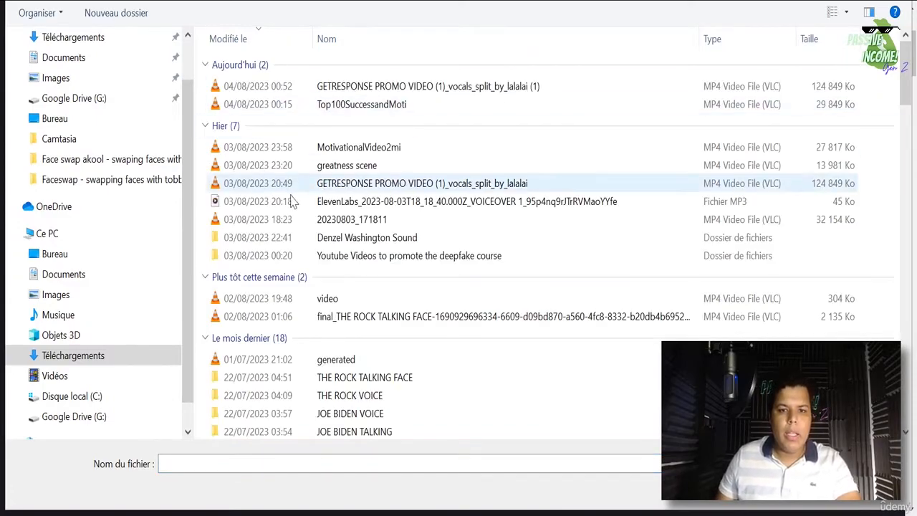
- Upload the Denzel Washington Sound audio file to LALAL.AI, then go to Canva's home page
{"action": "double_click", "coordinate": [348, 240]}
{"action": "double_click", "coordinate": [269, 72]}
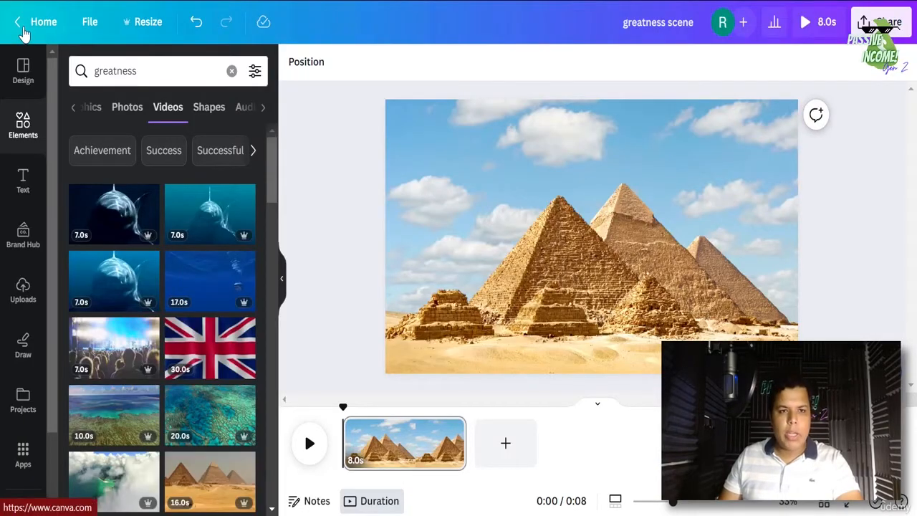
{"action": "left_click", "coordinate": [24, 30]}
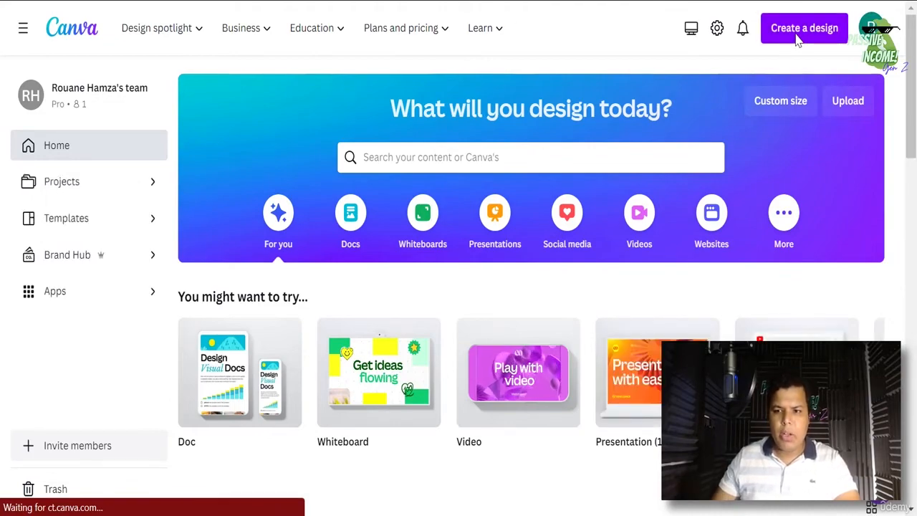
- Search Canva's Create a design box for the 'youtube video' design type
{"action": "left_click", "coordinate": [797, 36]}
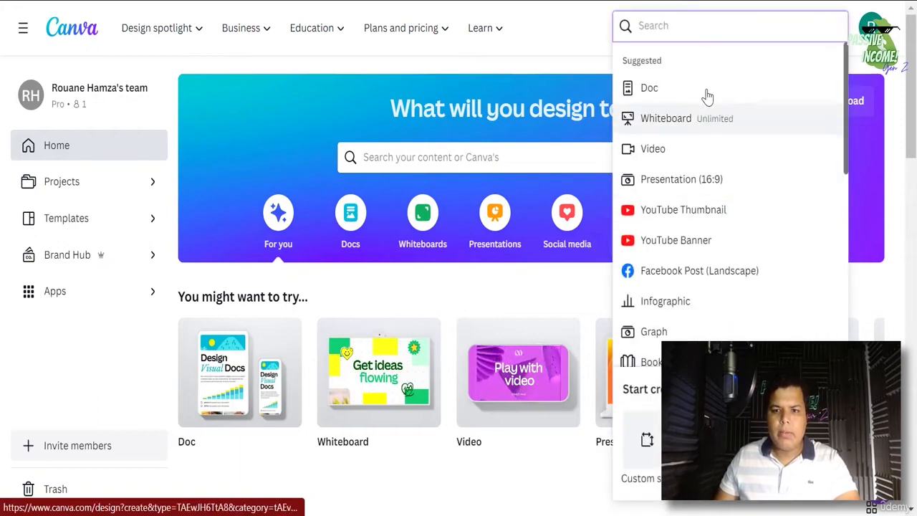
{"action": "type", "text": "youtube vi"}
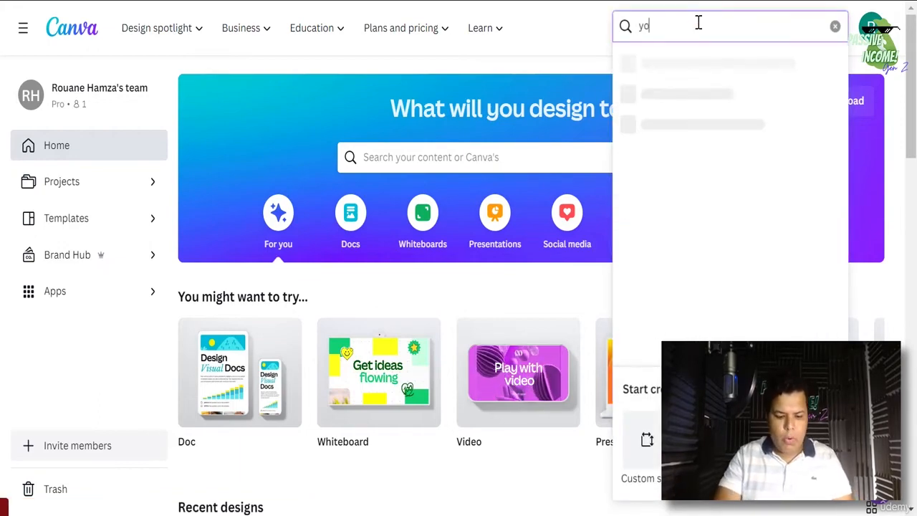
{"action": "type", "text": "deo"}
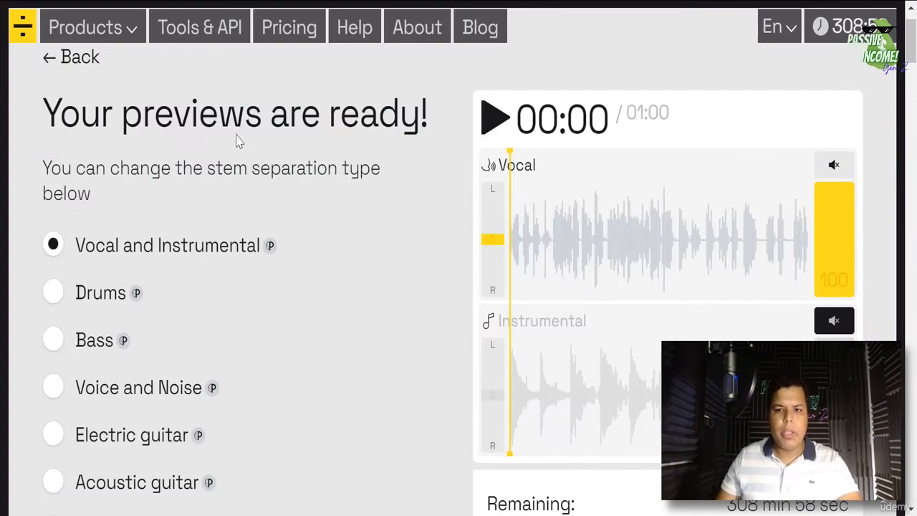
- Process the entire Denzel Washington Sound file into vocal and instrumental stems
{"action": "scroll", "coordinate": [576, 217], "scroll_direction": "down", "scroll_amount": 3}
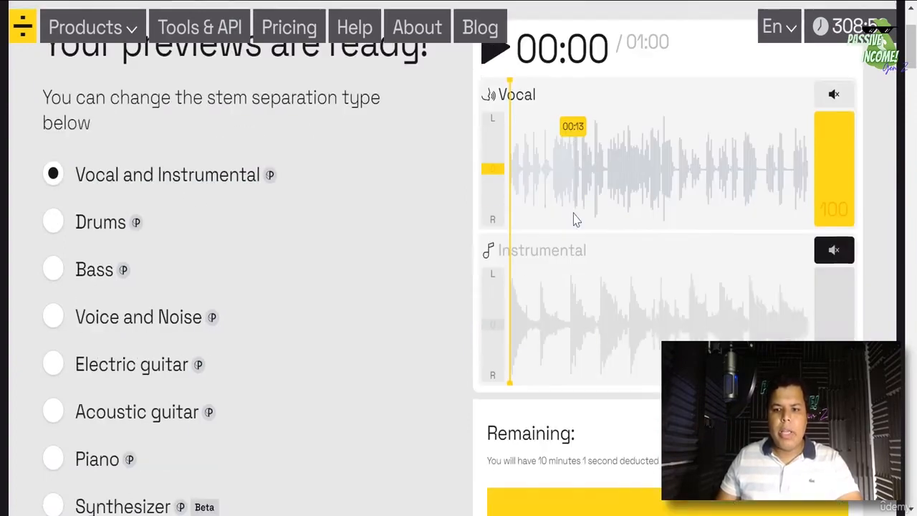
{"action": "scroll", "coordinate": [683, 299], "scroll_direction": "down", "scroll_amount": 2}
{"action": "scroll", "coordinate": [688, 301], "scroll_direction": "up", "scroll_amount": 5}
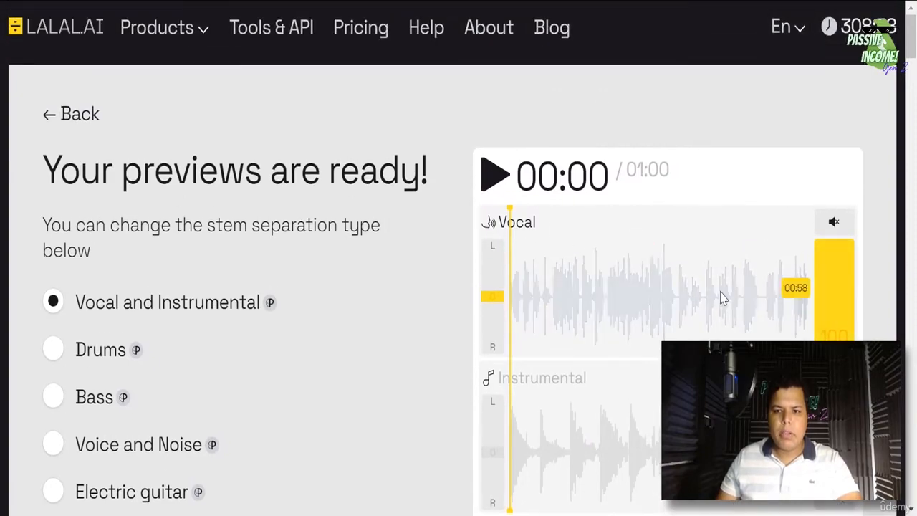
{"action": "scroll", "coordinate": [516, 286], "scroll_direction": "down", "scroll_amount": 6}
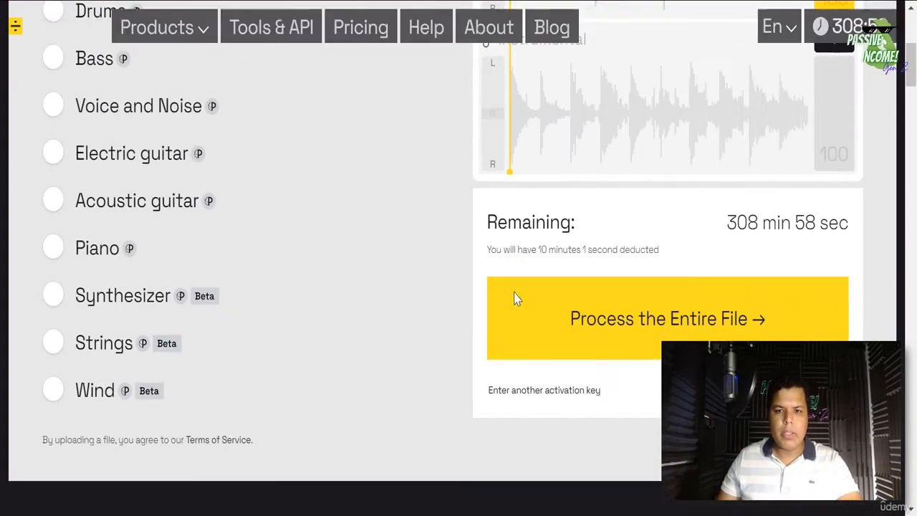
{"action": "left_click", "coordinate": [688, 333]}
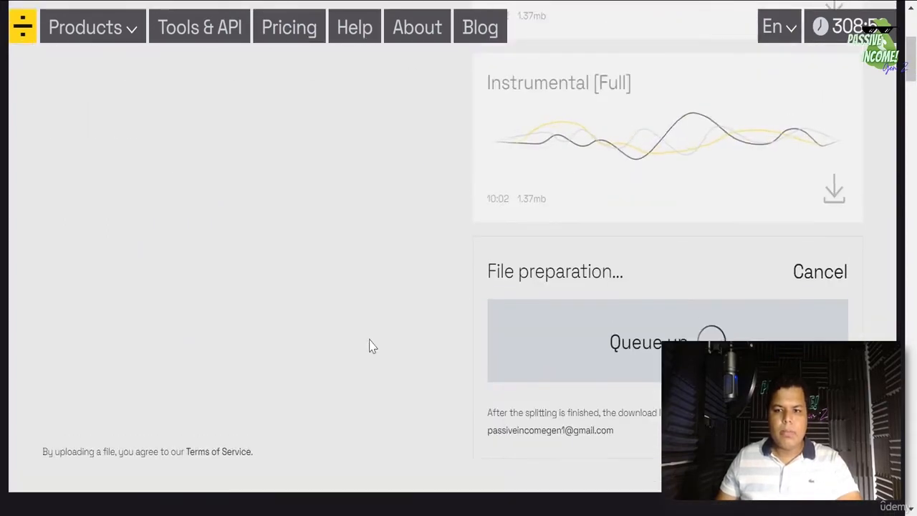
{"action": "scroll", "coordinate": [715, 309], "scroll_direction": "up", "scroll_amount": 1}
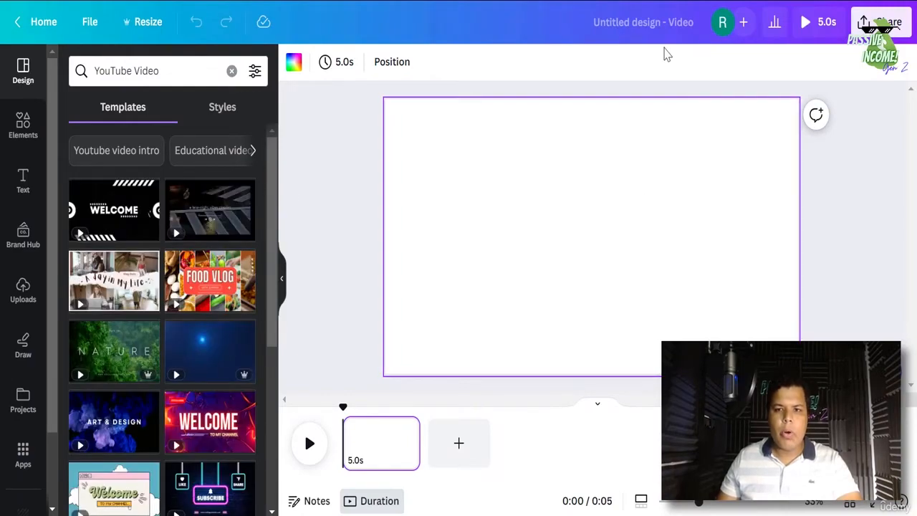
- Copy the full title of the Denzel Washington motivational speech video on YouTube
{"action": "left_click", "coordinate": [678, 28]}
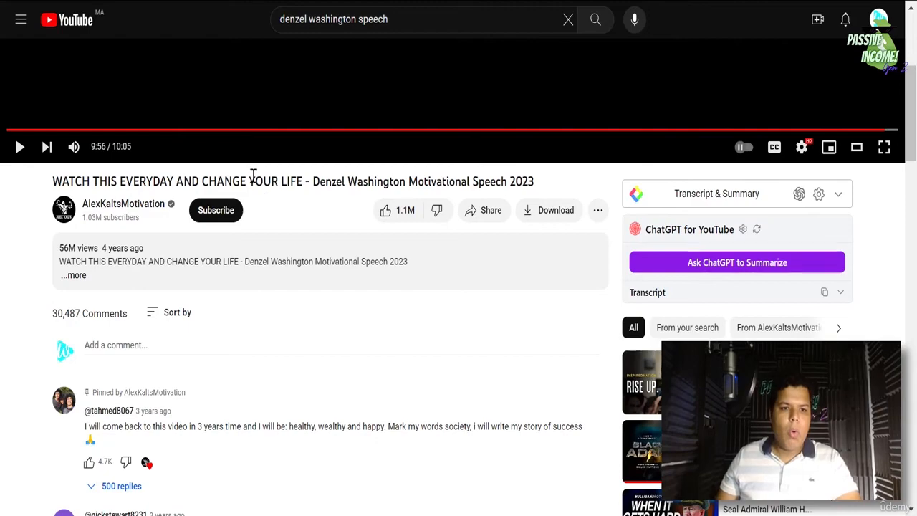
{"action": "triple_click", "coordinate": [289, 181]}
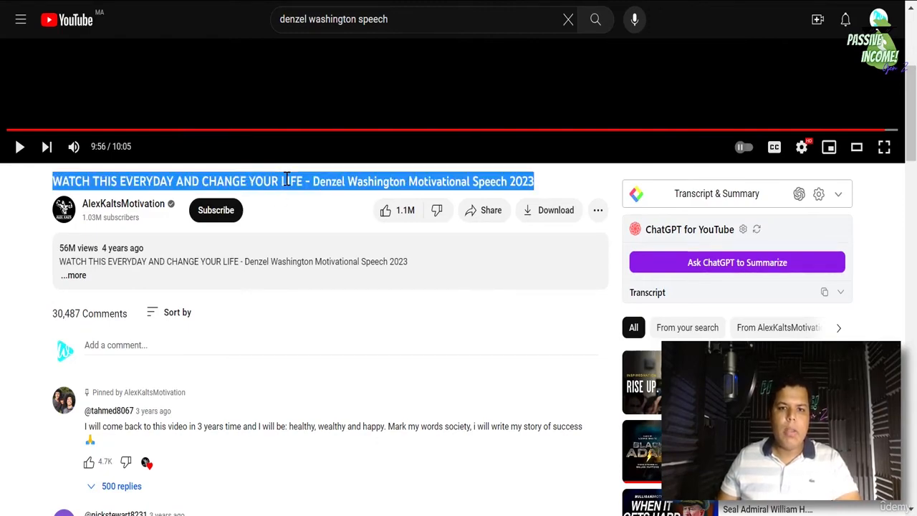
{"action": "right_click", "coordinate": [287, 182]}
{"action": "left_click", "coordinate": [358, 192]}
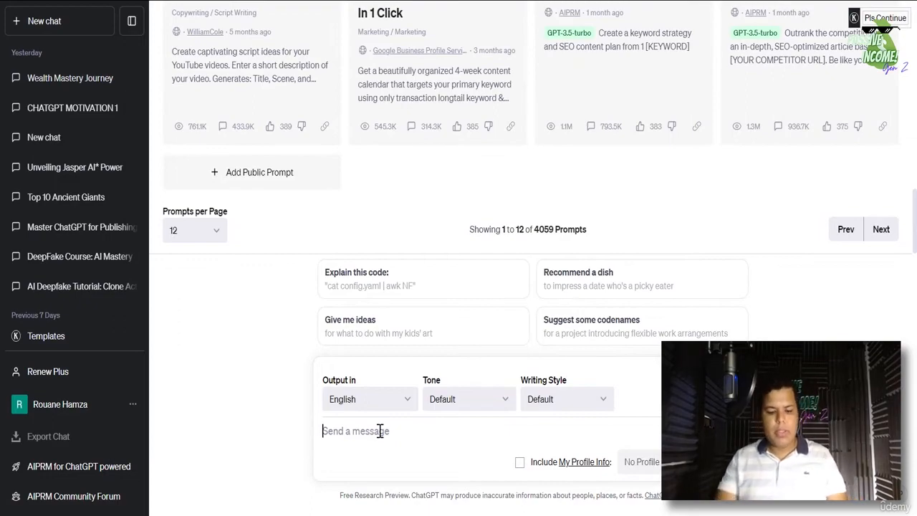
- Ask ChatGPT to 'Improve the following title' with the pasted speech video title
{"action": "type", "text": "Improver th"}
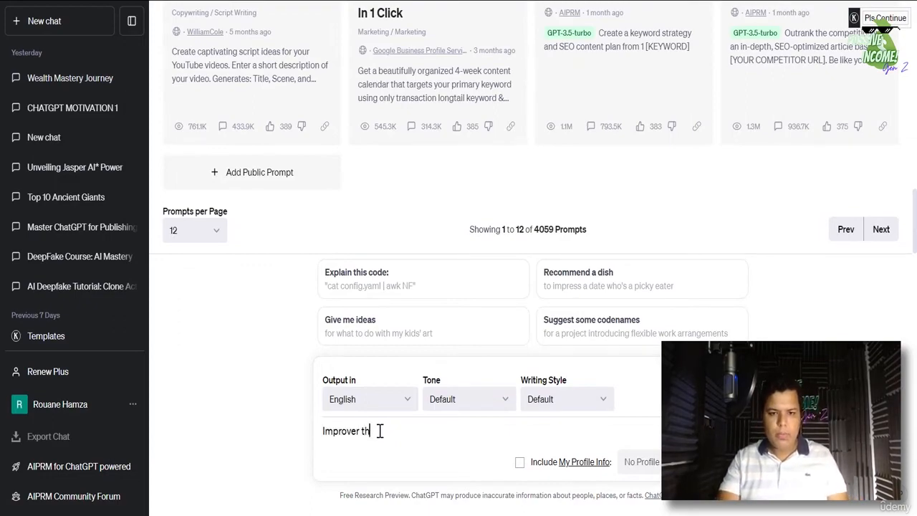
{"action": "key", "text": "BackSpace"}
{"action": "key", "text": "BackSpace"}
{"action": "type", "text": "e the fol"}
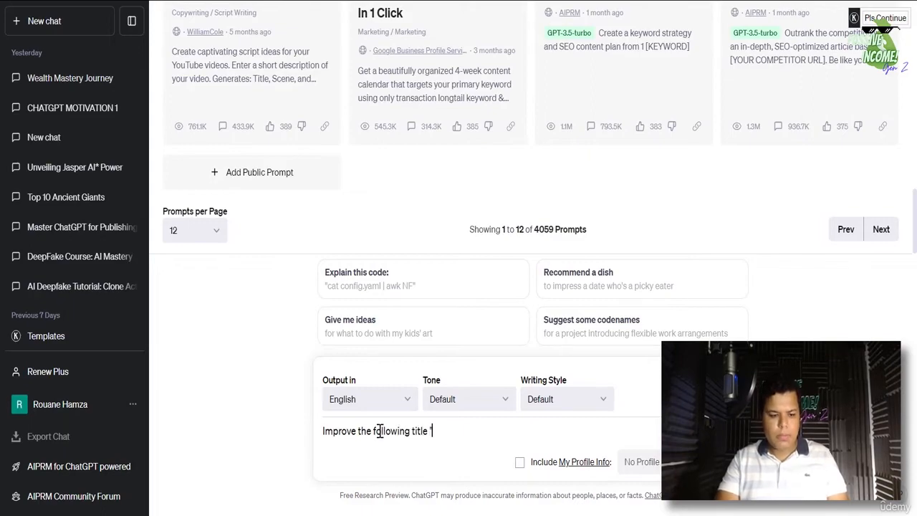
{"action": "type", "text": "lowing title \""}
{"action": "key", "text": "ctrl+v"}
{"action": "key", "text": "BackSpace"}
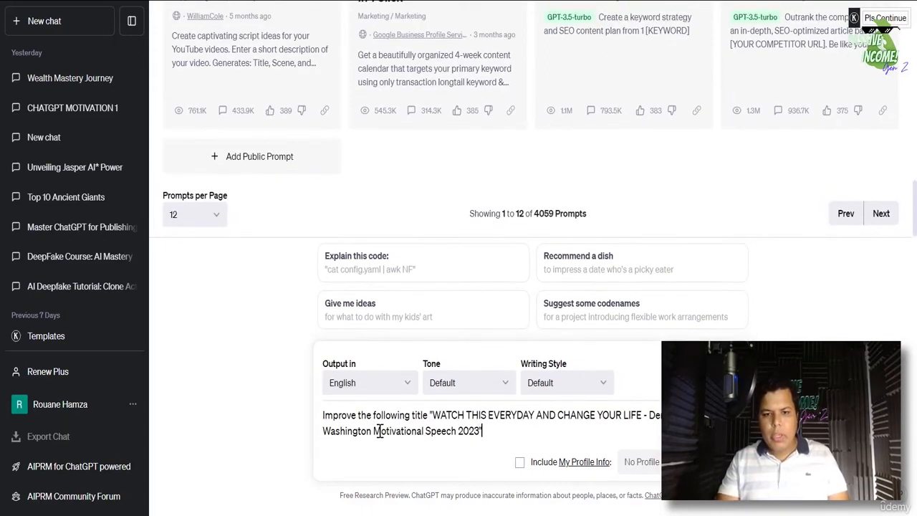
{"action": "key", "text": "Return"}
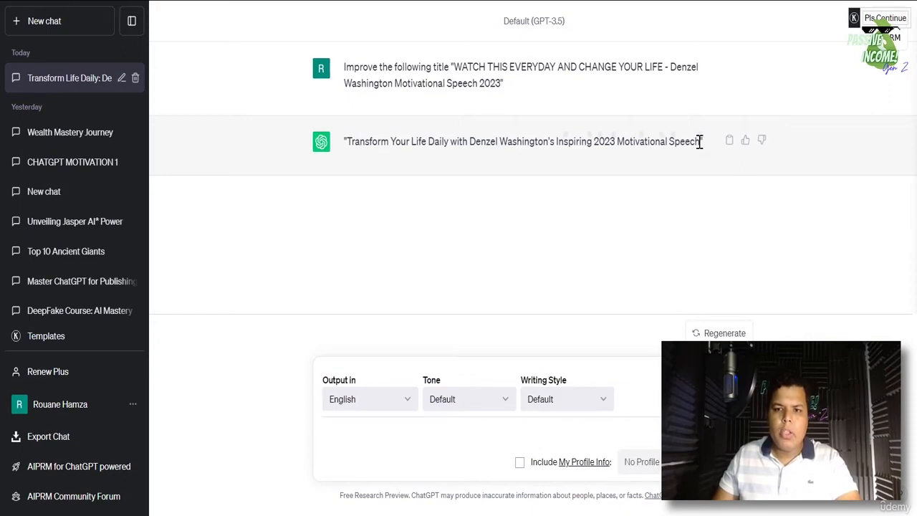
- Copy ChatGPT's suggested title 'Transform Your Life Daily…' for naming the Canva design
{"action": "left_click_drag", "start_coordinate": [700, 141], "coordinate": [350, 136]}
{"action": "right_click", "coordinate": [356, 142]}
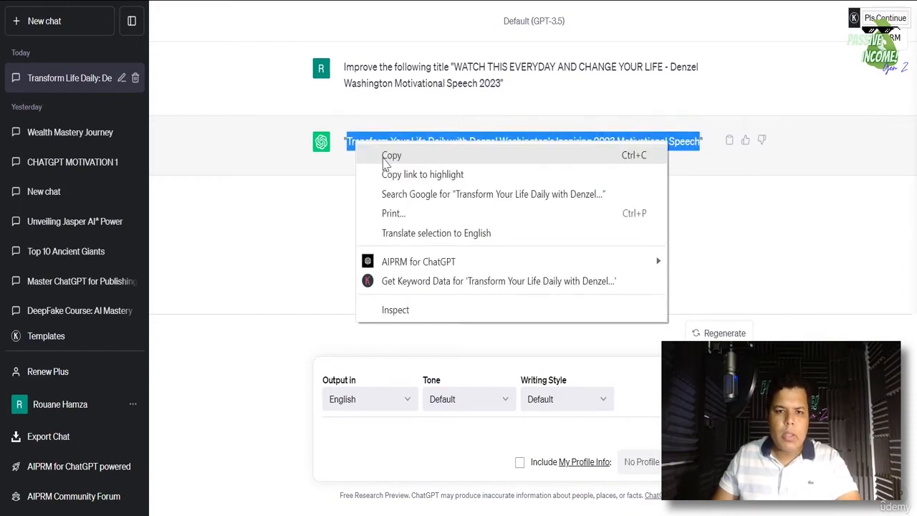
{"action": "left_click", "coordinate": [373, 153]}
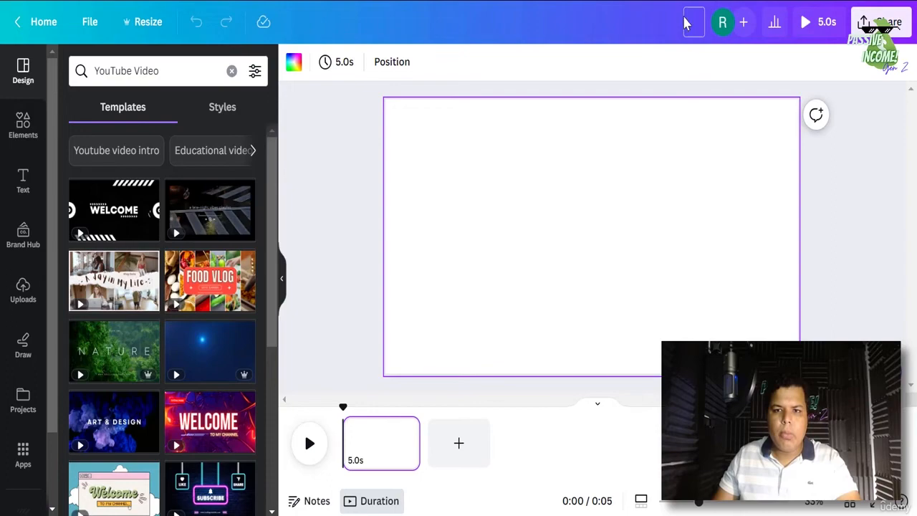
{"action": "left_click", "coordinate": [684, 23]}
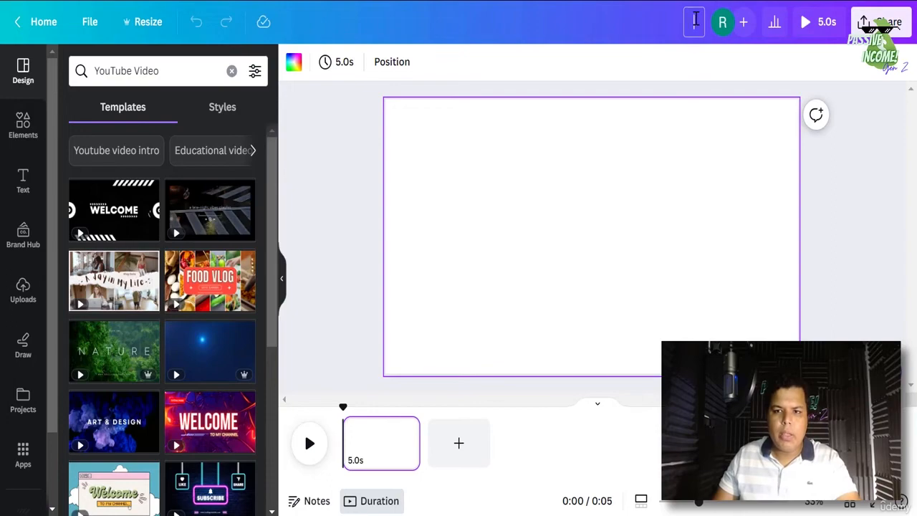
- Paste 'Transform Your Life Daily with Denzel Washington's Inspiring 2023 Motivational Speech' as the design title
{"action": "key", "text": "ctrl+v"}
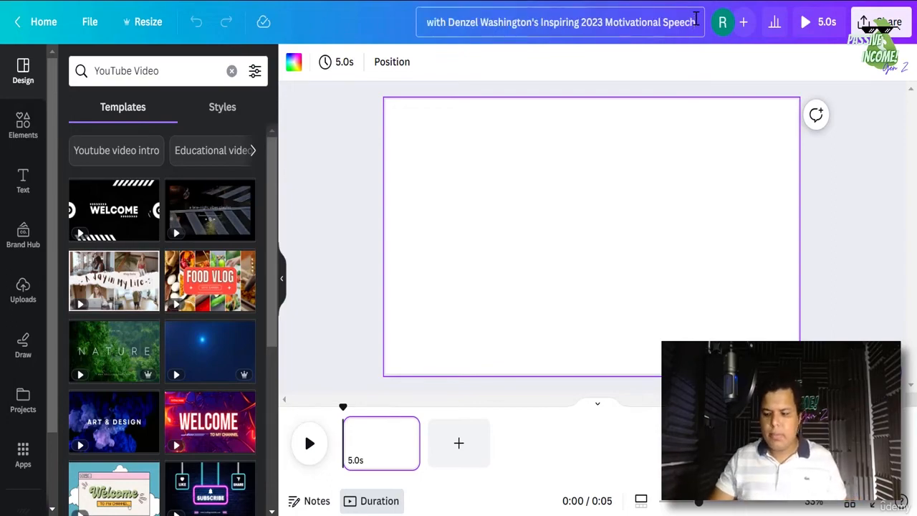
{"action": "left_click", "coordinate": [736, 85]}
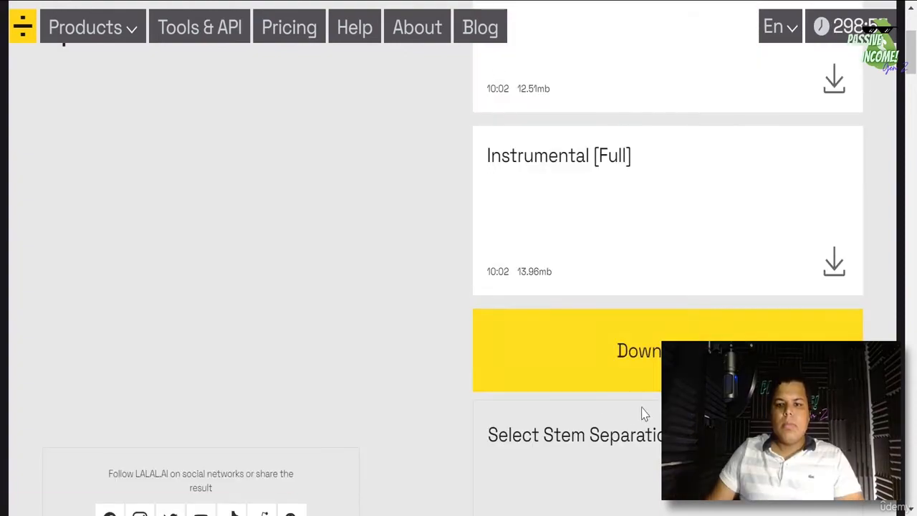
- Download the Vocal [Full] track from LALAL.AI
{"action": "scroll", "coordinate": [641, 412], "scroll_direction": "up", "scroll_amount": 3}
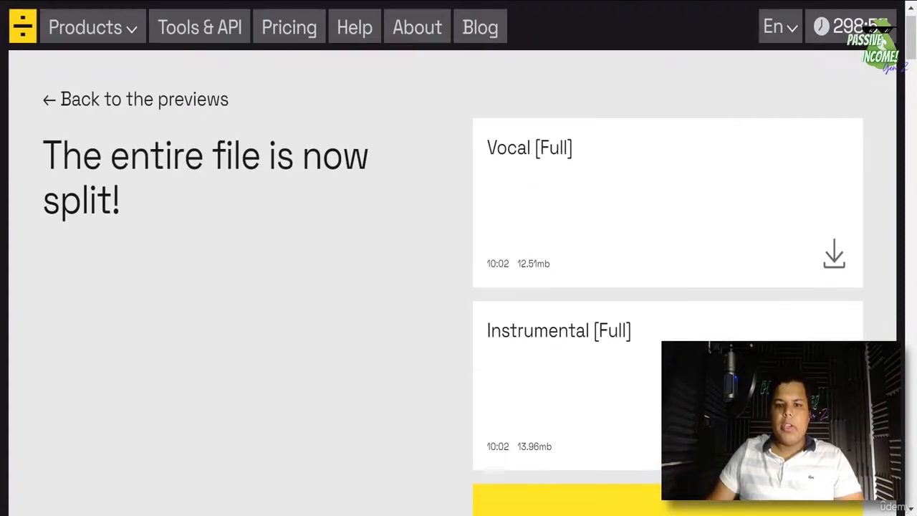
{"action": "scroll", "coordinate": [676, 313], "scroll_direction": "down", "scroll_amount": 5}
{"action": "scroll", "coordinate": [727, 194], "scroll_direction": "up", "scroll_amount": 5}
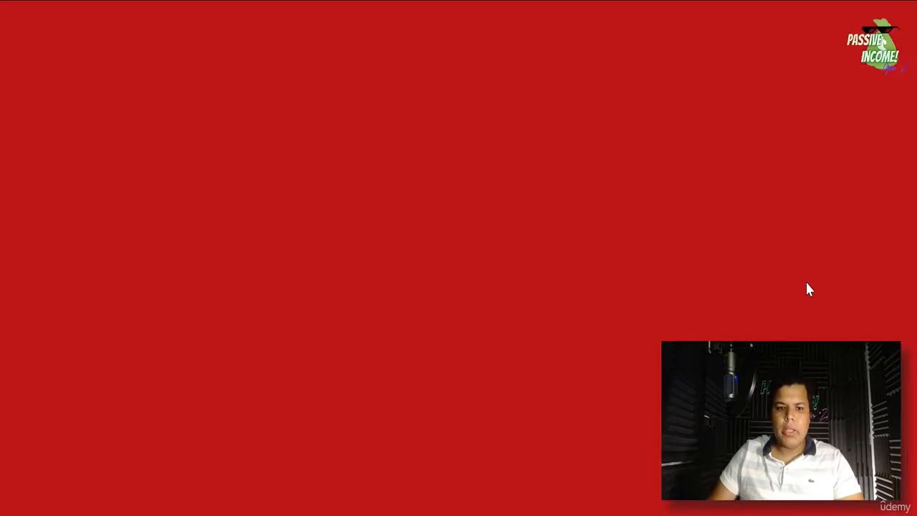
{"action": "left_click", "coordinate": [800, 271]}
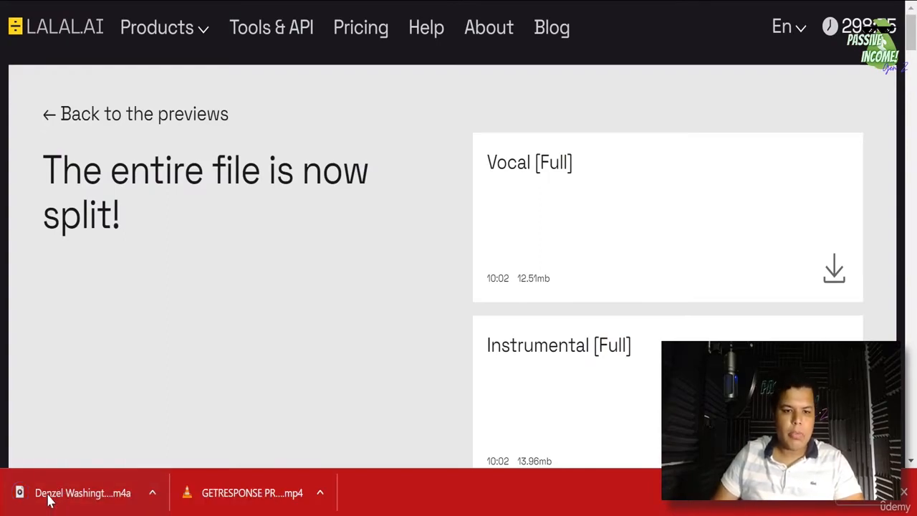
- Listen to the downloaded .m4a vocal file in Media Player, then close it
{"action": "left_click", "coordinate": [48, 498]}
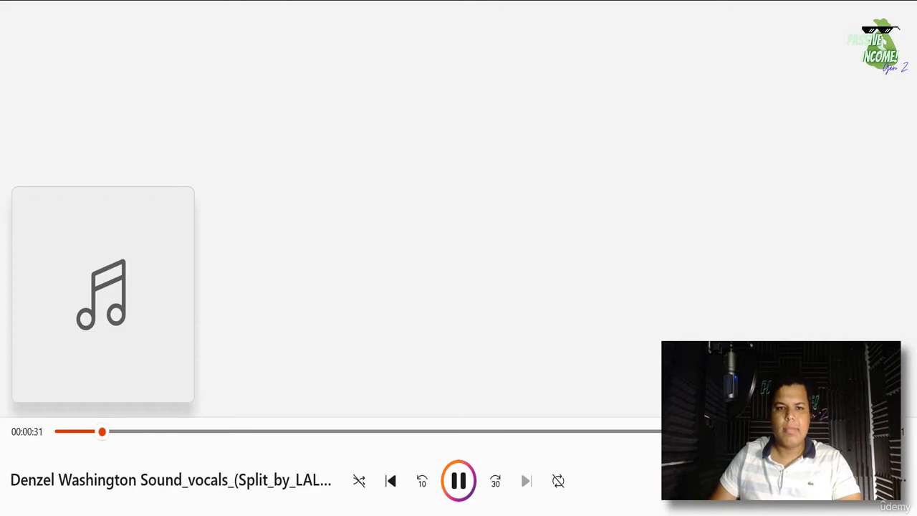
{"action": "mouse_move", "coordinate": [366, 514]}
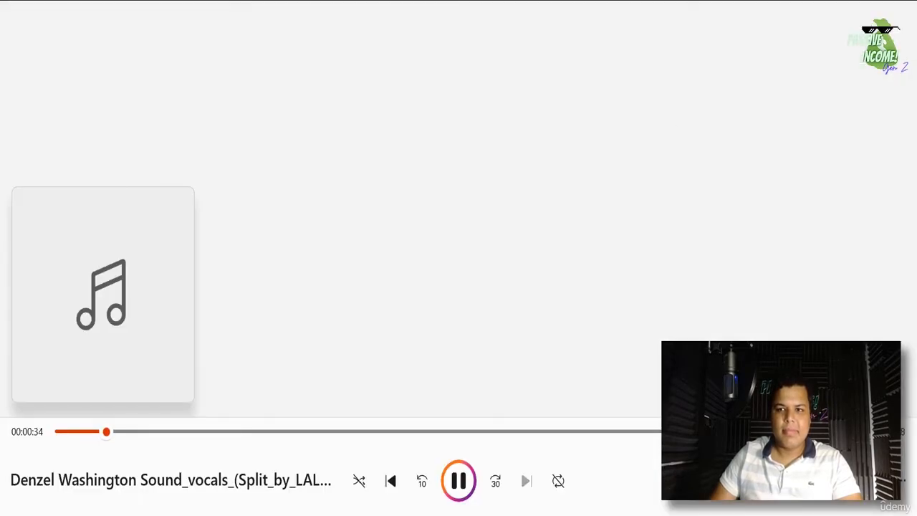
{"action": "left_click", "coordinate": [901, 1]}
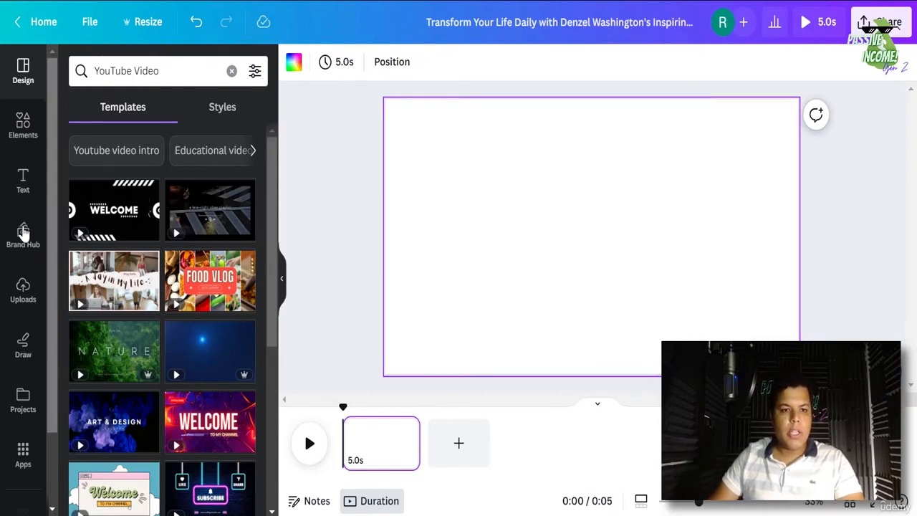
- Open Canva's Uploads panel and browse the downloaded files in Téléchargements
{"action": "left_click", "coordinate": [23, 290]}
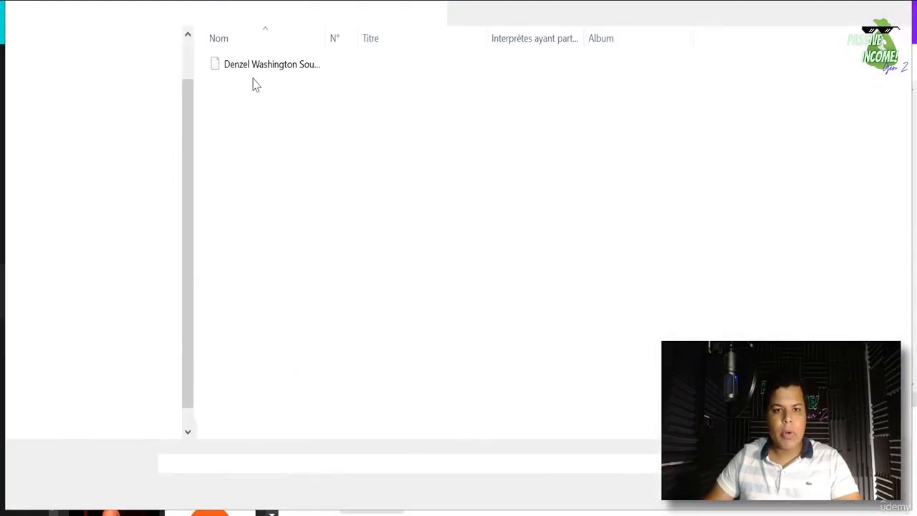
{"action": "scroll", "coordinate": [74, 76], "scroll_direction": "up", "scroll_amount": 1}
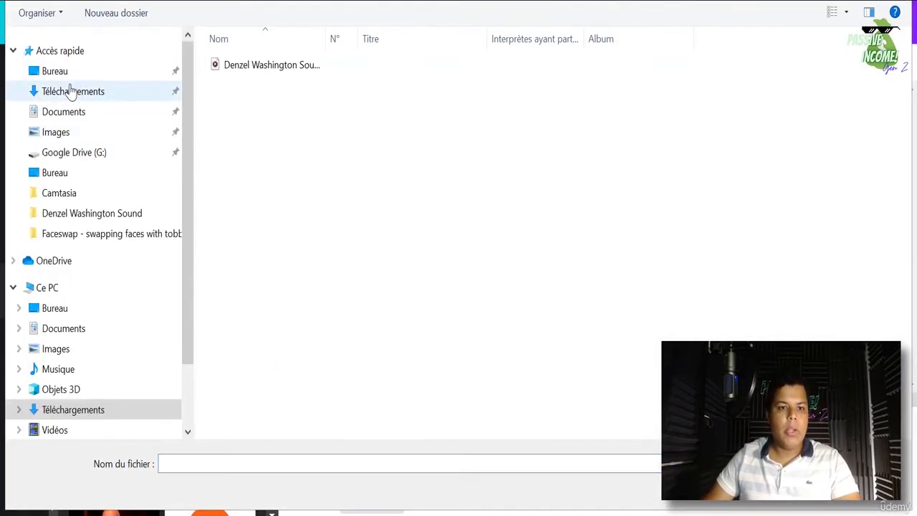
{"action": "left_click", "coordinate": [71, 91]}
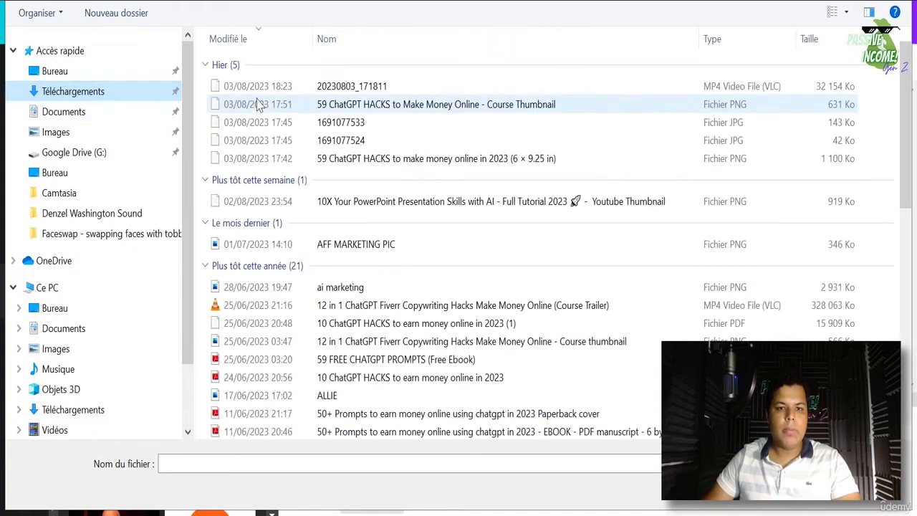
{"action": "left_click", "coordinate": [255, 89]}
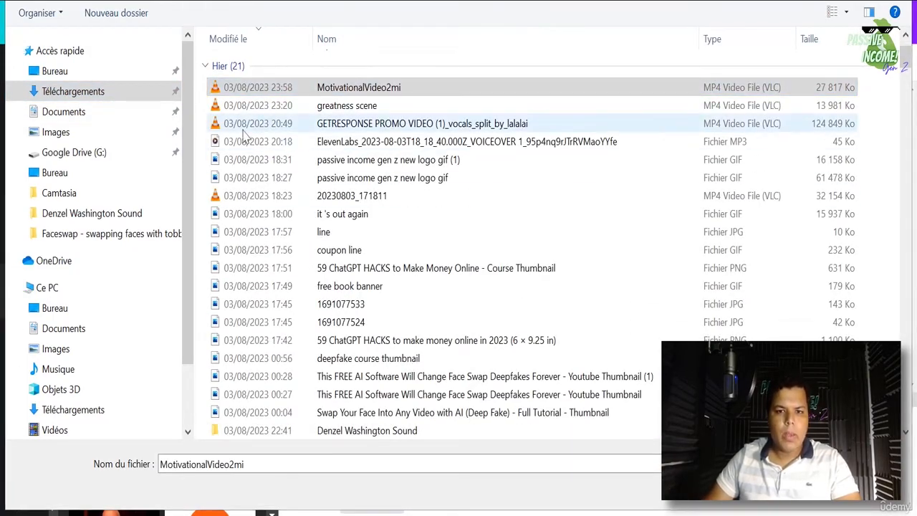
{"action": "left_click", "coordinate": [323, 92]}
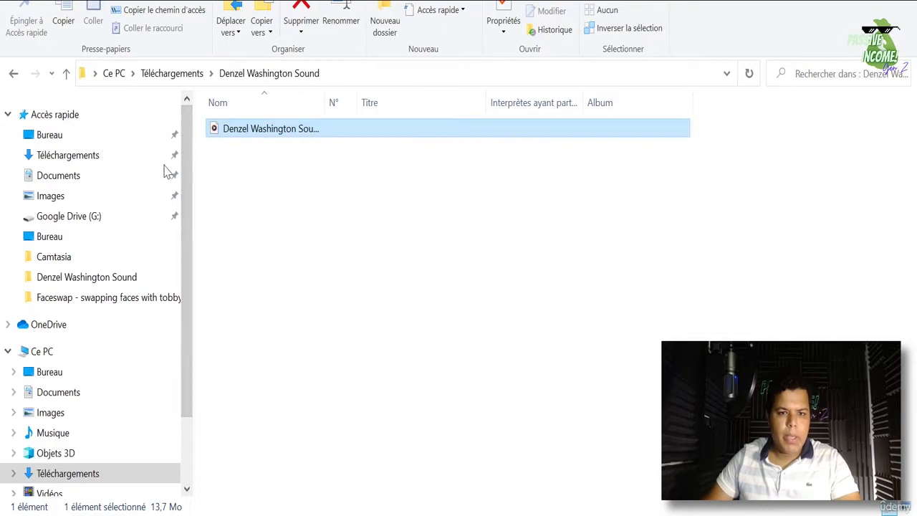
- Select Denzel Washington Sound_vocals_split_by_lalalai (M4A) under Aujourd'hui in Téléchargements
{"action": "left_click", "coordinate": [85, 155]}
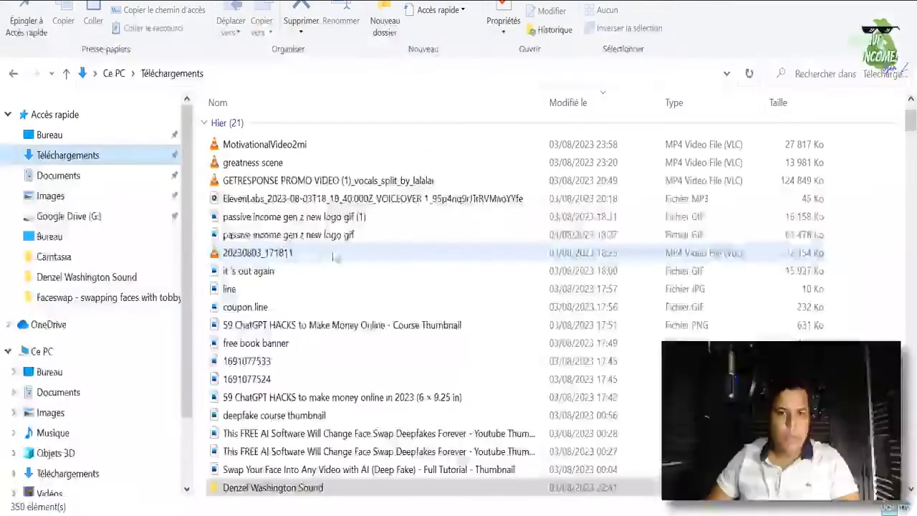
{"action": "scroll", "coordinate": [302, 468], "scroll_direction": "down", "scroll_amount": 1}
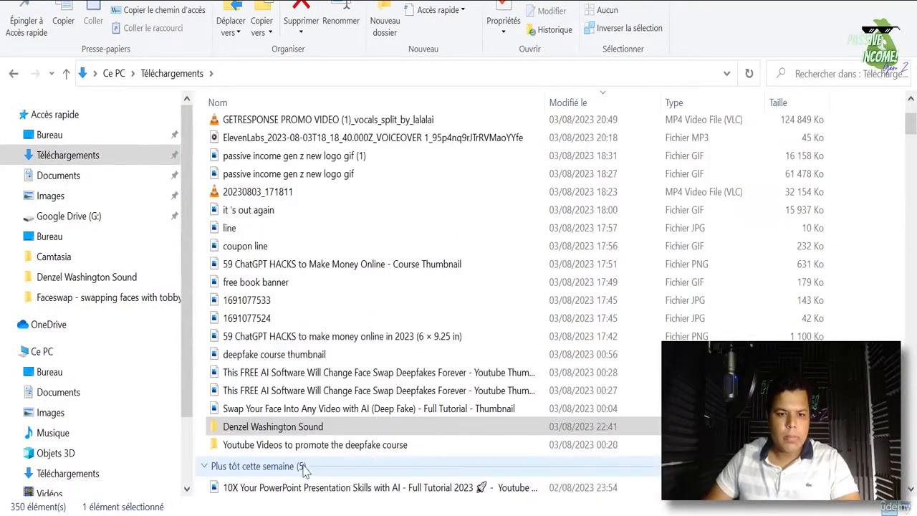
{"action": "scroll", "coordinate": [315, 448], "scroll_direction": "up", "scroll_amount": 3}
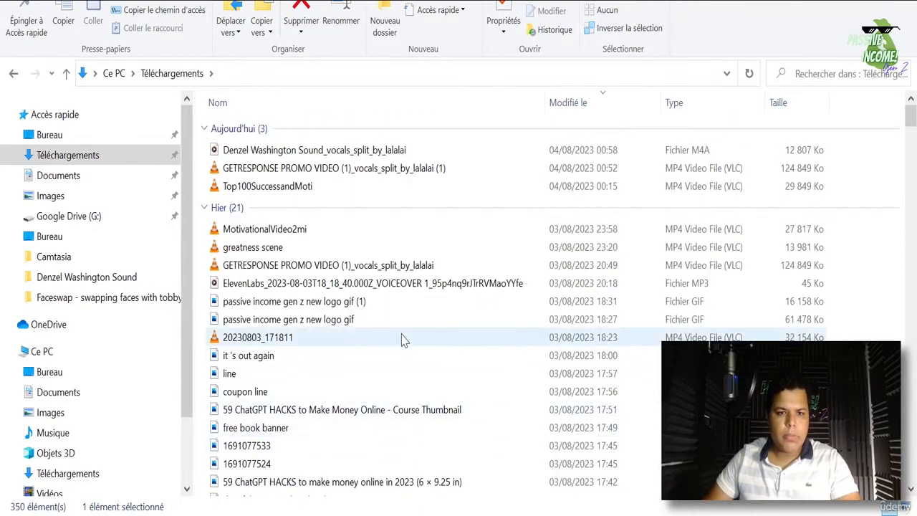
{"action": "left_click", "coordinate": [354, 155]}
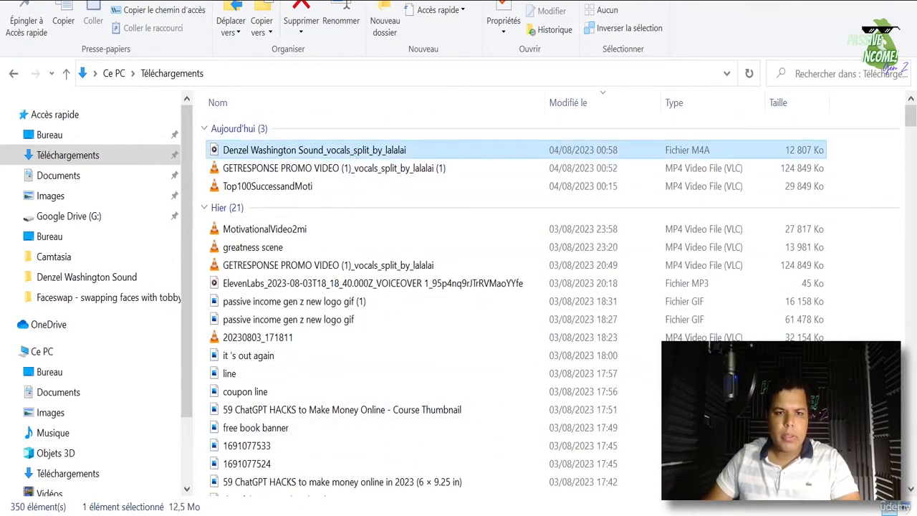
{"action": "key", "text": "Up"}
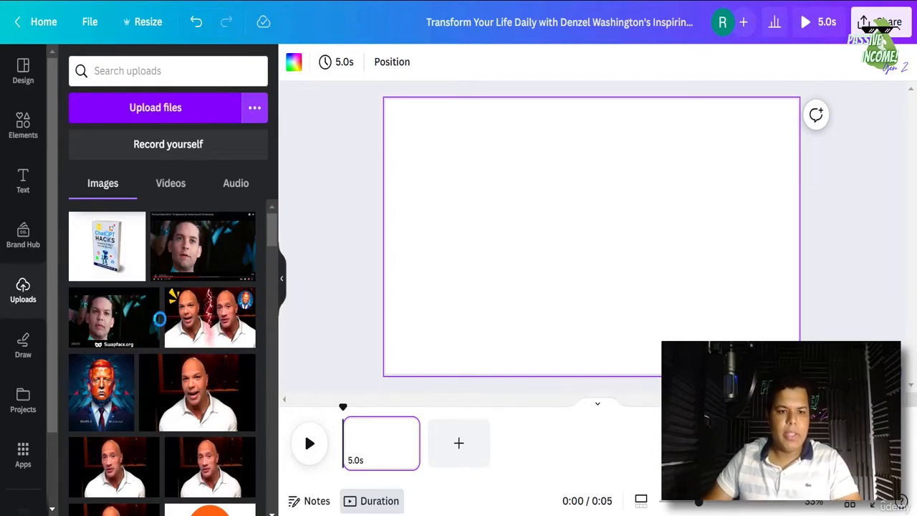
- Choose Denzel Washington Sound_vocals_split_by_lalalai from Téléchargements to upload into Canva
{"action": "left_click", "coordinate": [155, 108]}
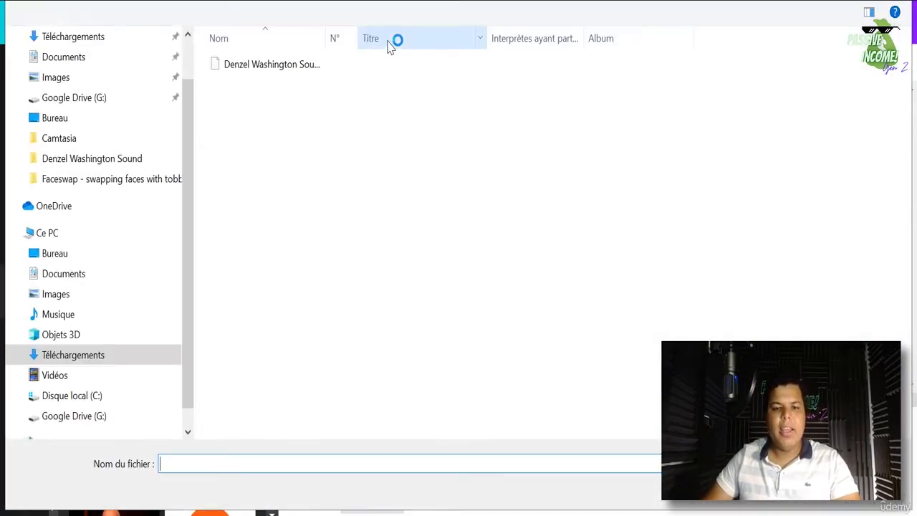
{"action": "scroll", "coordinate": [112, 60], "scroll_direction": "up", "scroll_amount": 1}
{"action": "left_click", "coordinate": [81, 98]}
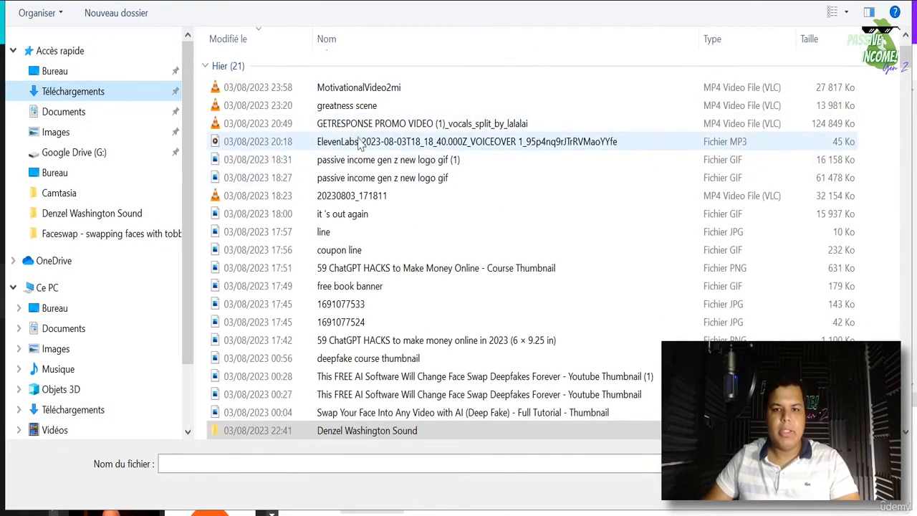
{"action": "scroll", "coordinate": [573, 351], "scroll_direction": "down", "scroll_amount": 2}
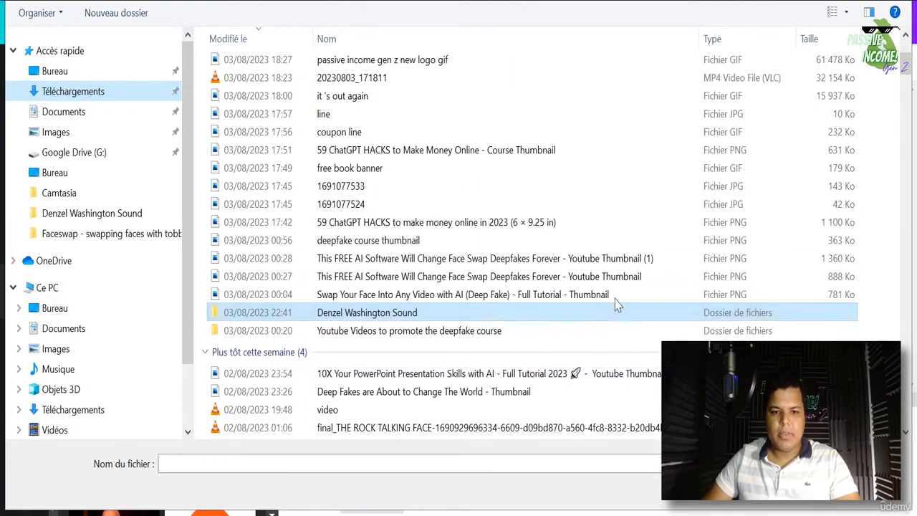
{"action": "scroll", "coordinate": [647, 313], "scroll_direction": "up", "scroll_amount": 4}
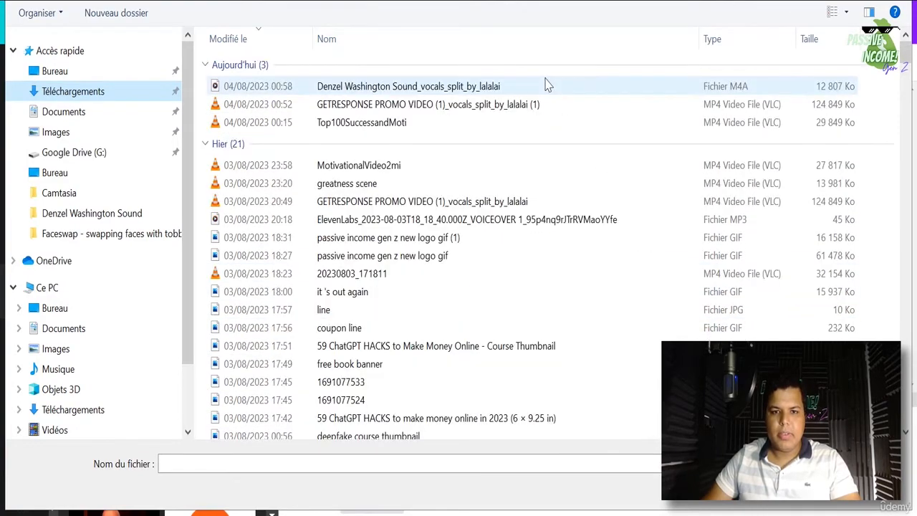
{"action": "left_click", "coordinate": [496, 87]}
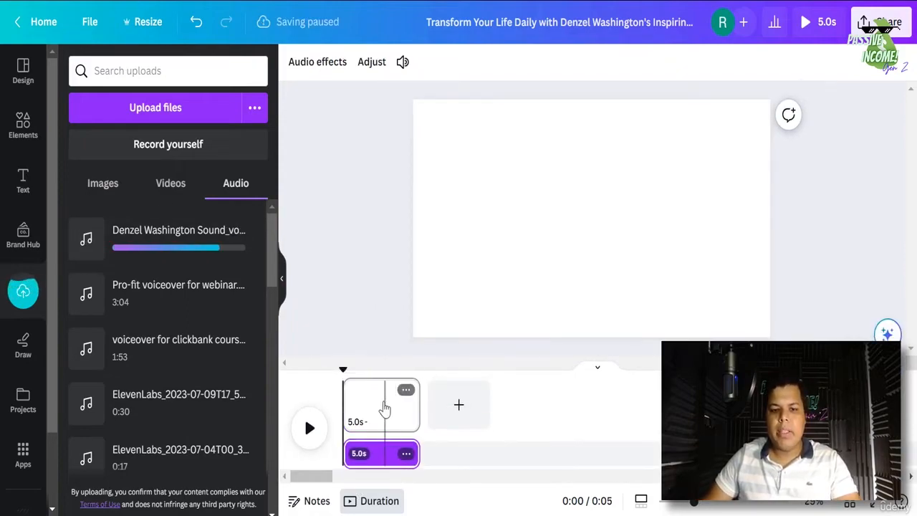
- Set the first page's duration to 30 seconds
{"action": "left_click", "coordinate": [383, 407]}
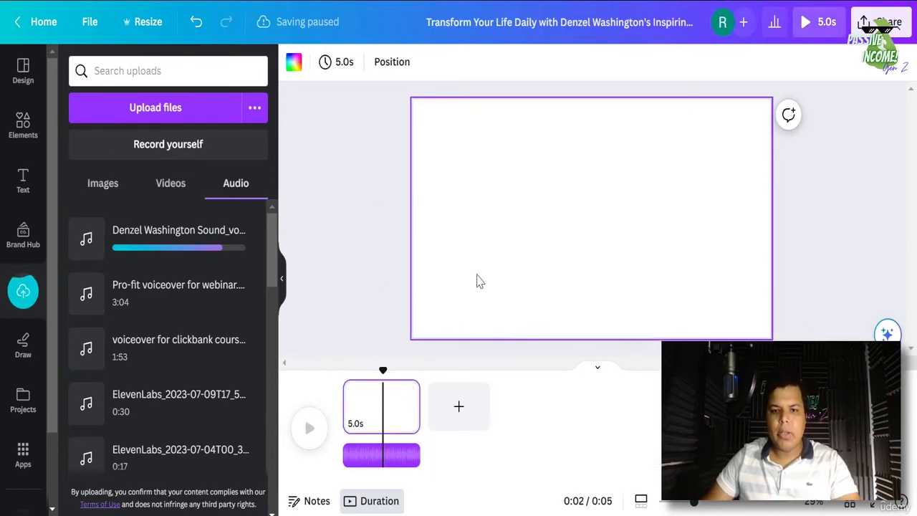
{"action": "left_click", "coordinate": [336, 64]}
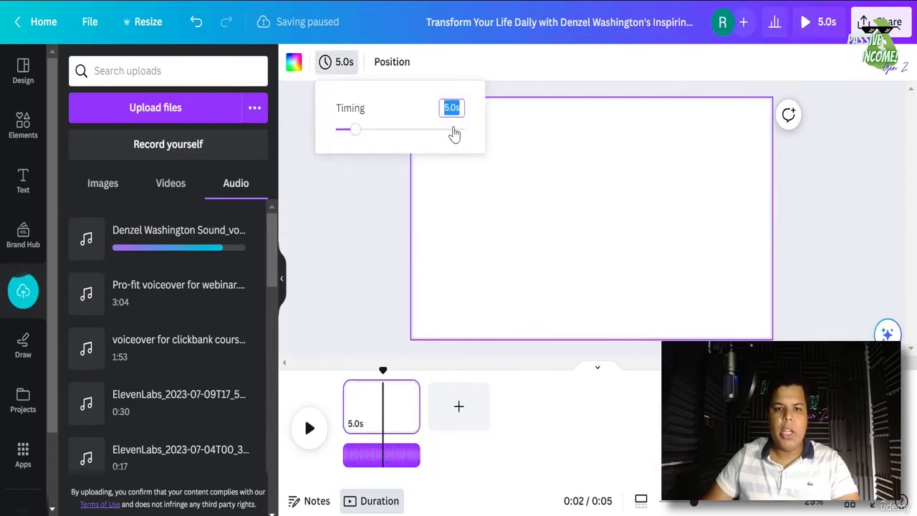
{"action": "type", "text": "30"}
{"action": "key", "text": "Return"}
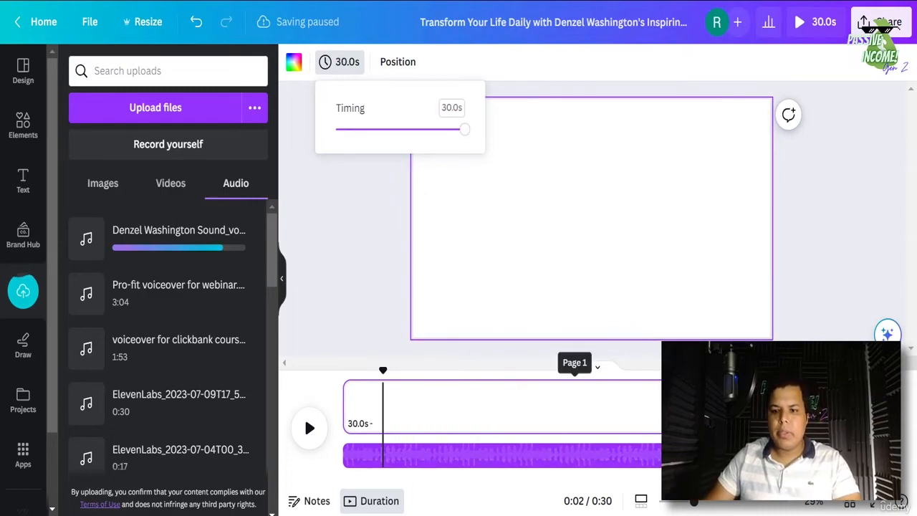
- Duplicate the 30-second page twice
{"action": "left_click", "coordinate": [793, 393]}
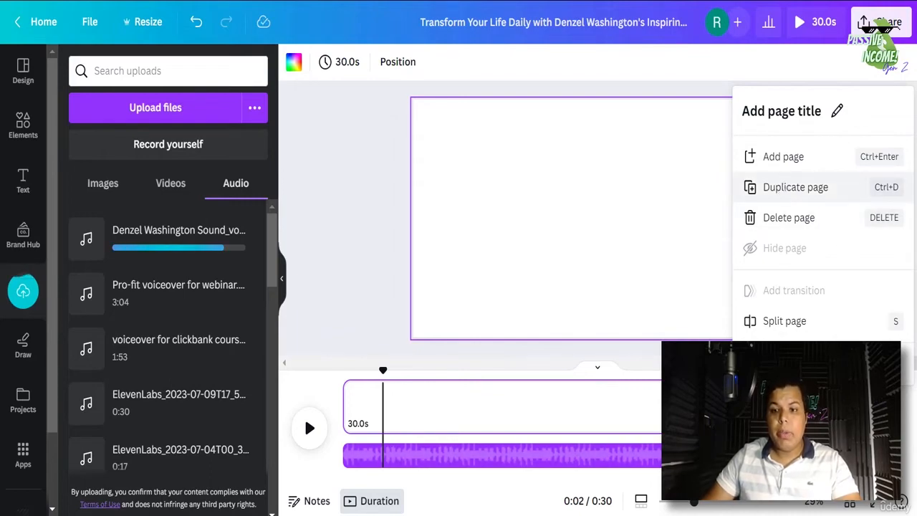
{"action": "left_click", "coordinate": [788, 188]}
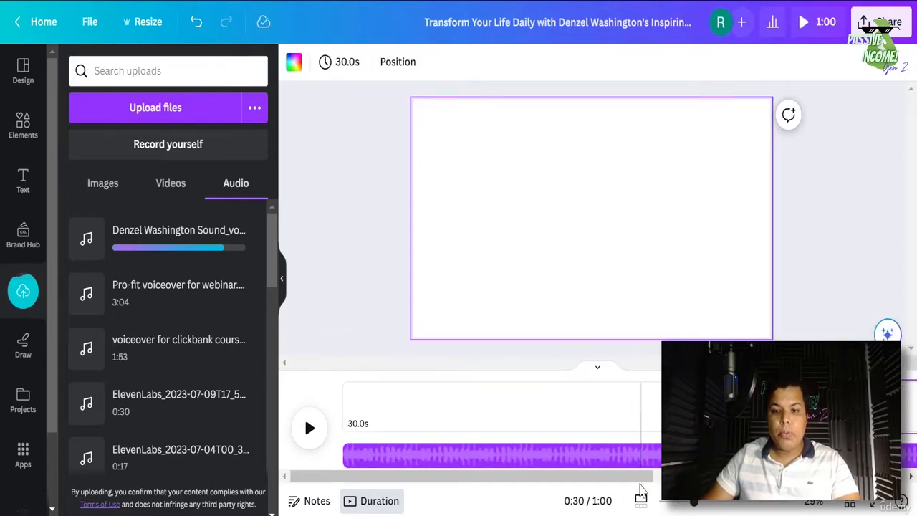
{"action": "left_click_drag", "start_coordinate": [643, 476], "coordinate": [896, 477]}
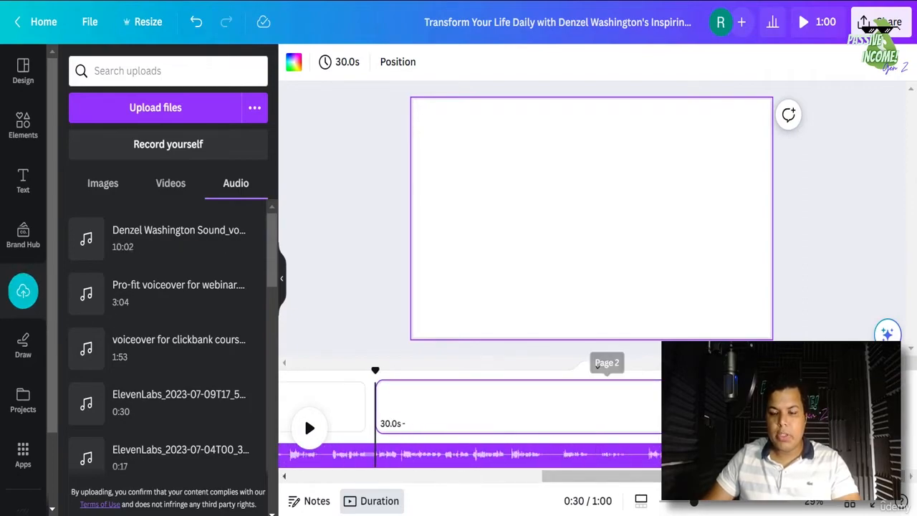
{"action": "right_click", "coordinate": [782, 318]}
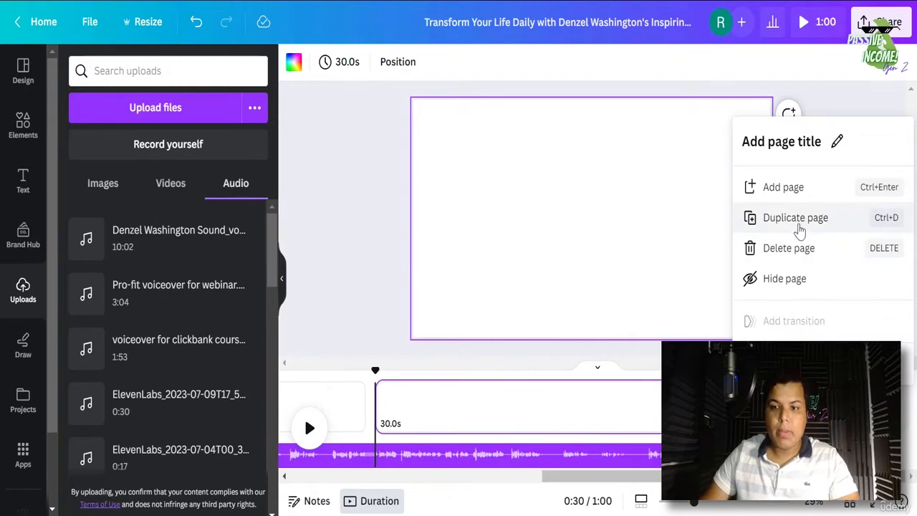
{"action": "left_click", "coordinate": [798, 228]}
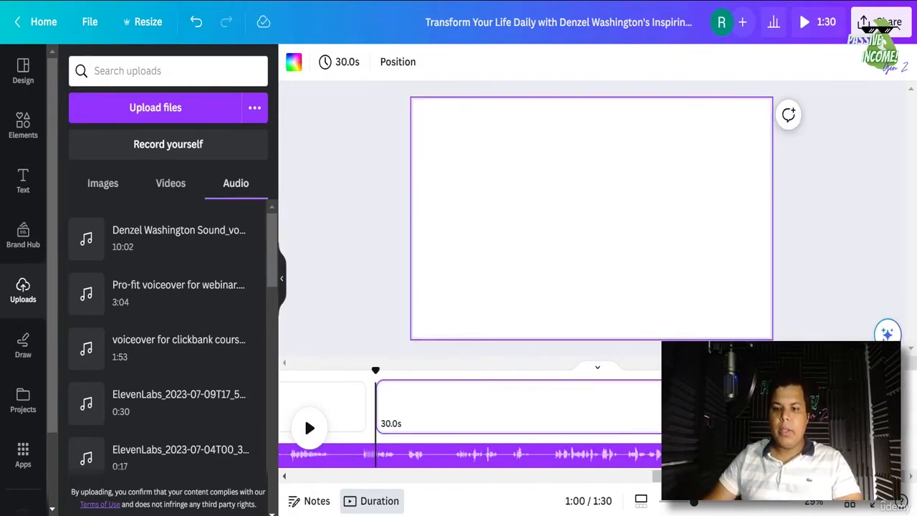
- Keep duplicating the page until the video totals 10:00, then return the playhead to the start
{"action": "right_click", "coordinate": [759, 323]}
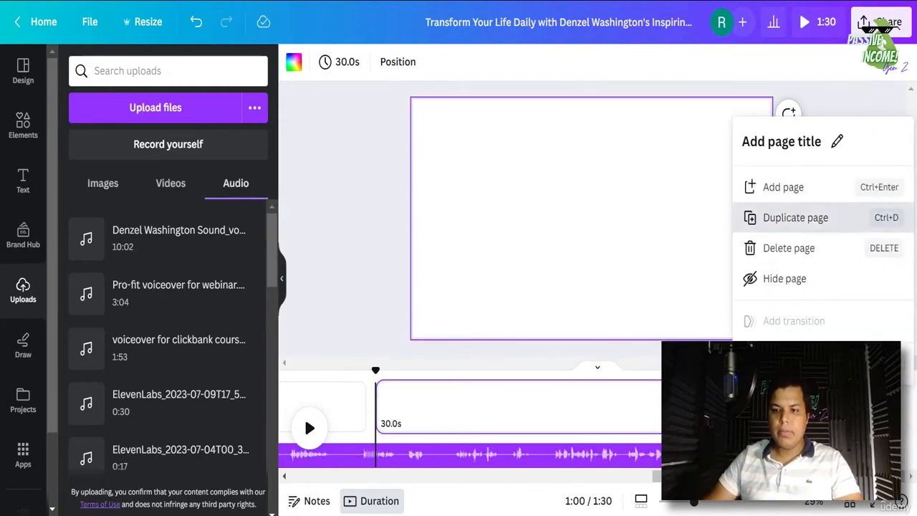
{"action": "left_click", "coordinate": [799, 215]}
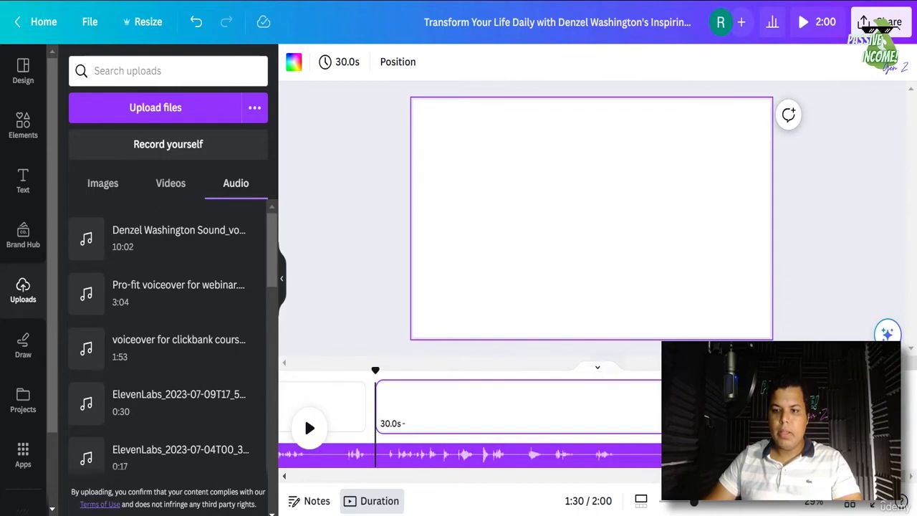
{"action": "left_click", "coordinate": [819, 393]}
{"action": "left_click", "coordinate": [795, 218]}
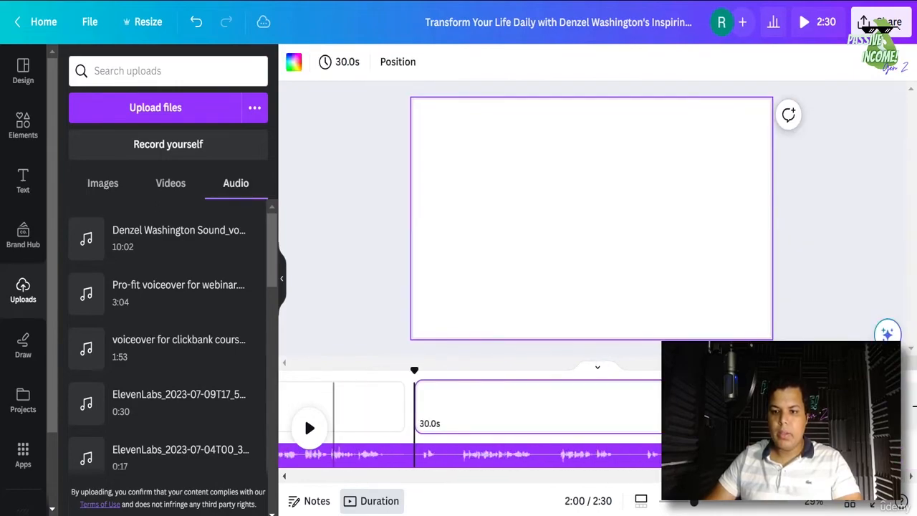
{"action": "left_click", "coordinate": [819, 392]}
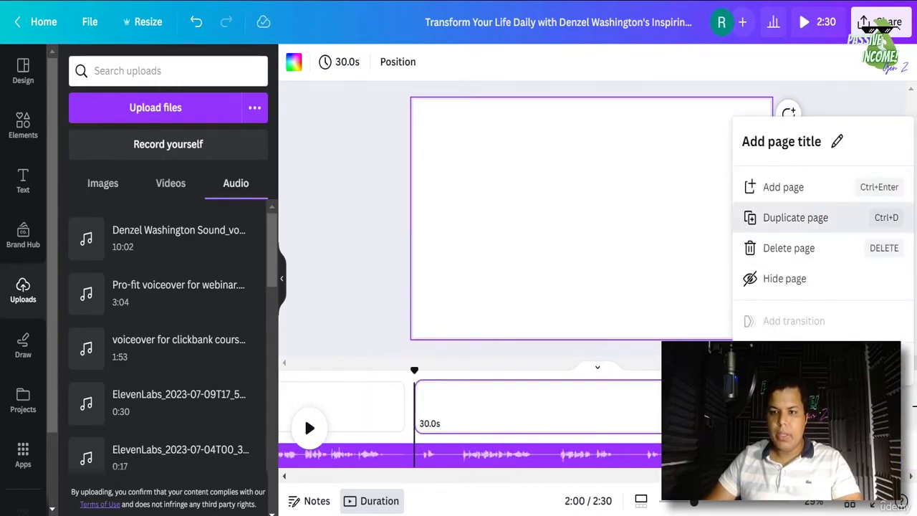
{"action": "left_click", "coordinate": [796, 216]}
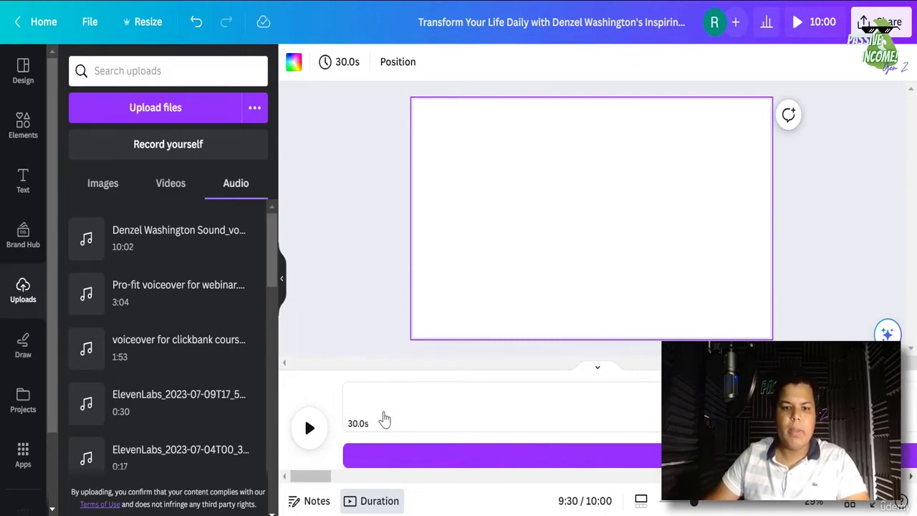
{"action": "left_click", "coordinate": [380, 390]}
{"action": "left_click_drag", "start_coordinate": [360, 368], "coordinate": [342, 369]}
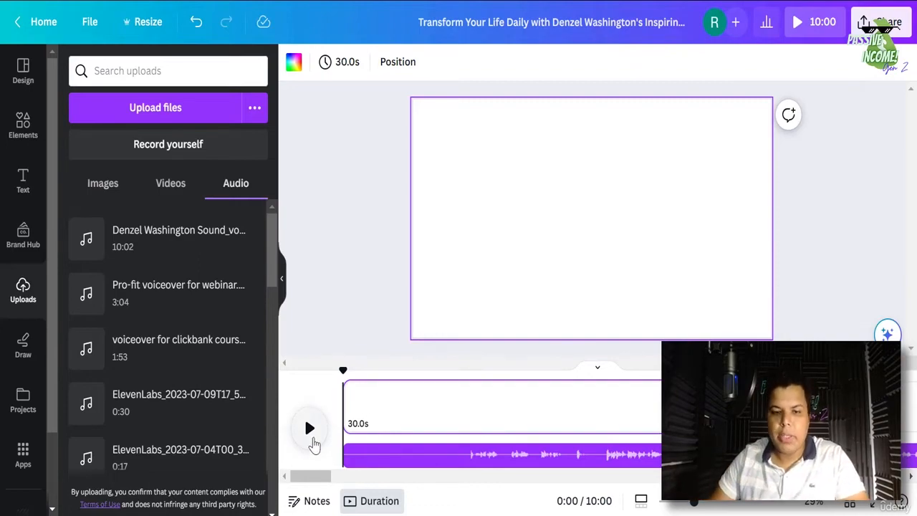
- Split the vocal track where the intro ends and delete the intro piece
{"action": "left_click", "coordinate": [423, 457]}
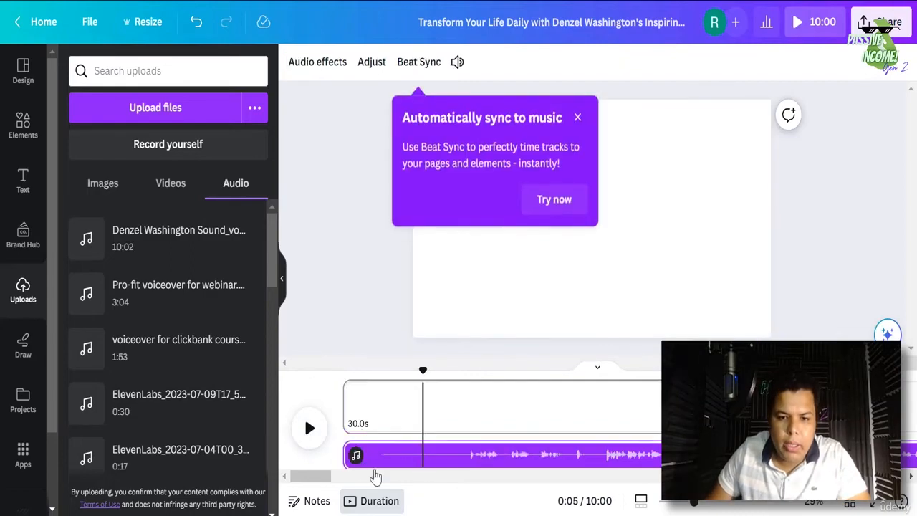
{"action": "left_click", "coordinate": [463, 467]}
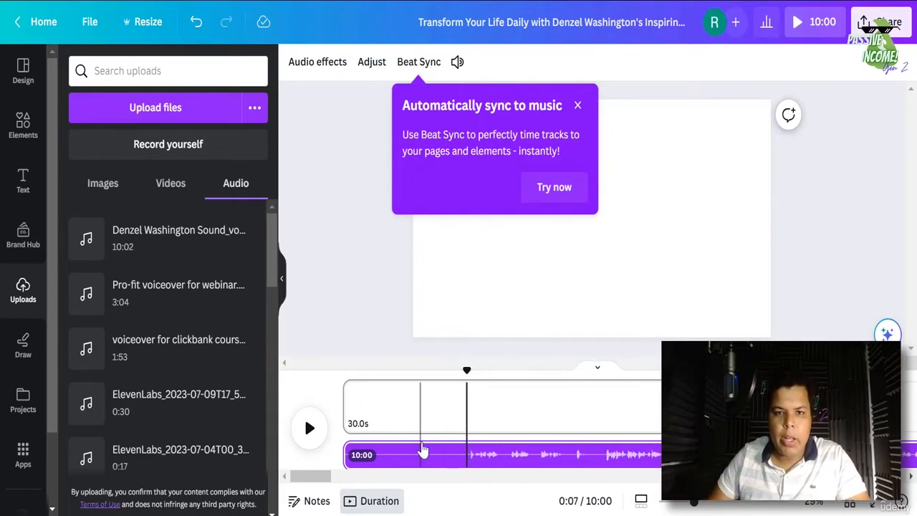
{"action": "right_click", "coordinate": [431, 462]}
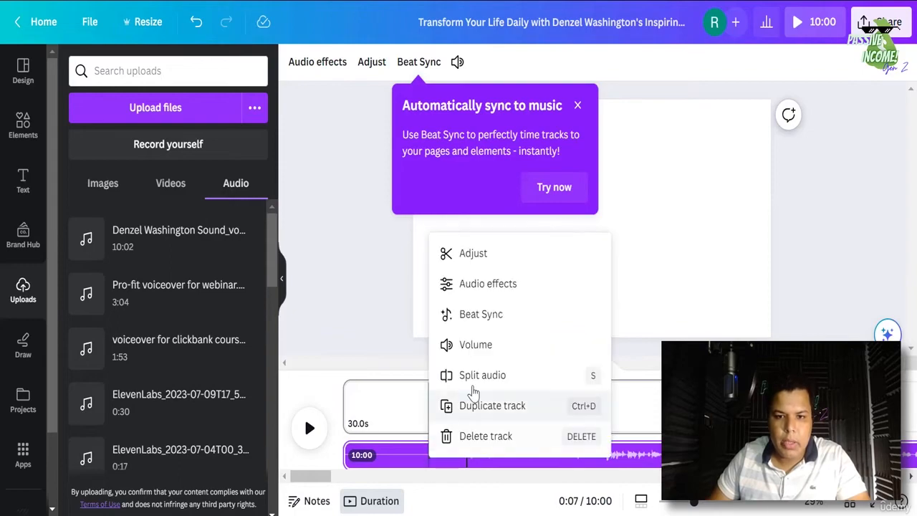
{"action": "left_click", "coordinate": [482, 375]}
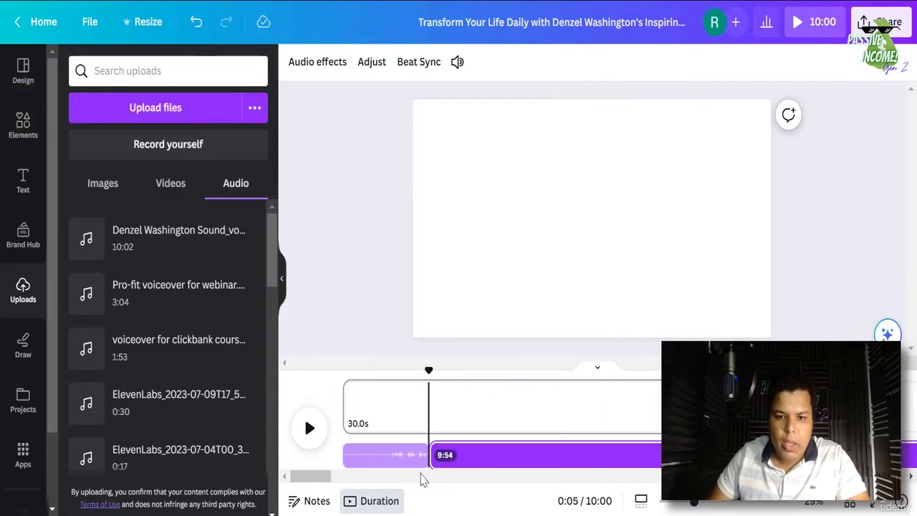
{"action": "left_click", "coordinate": [369, 458]}
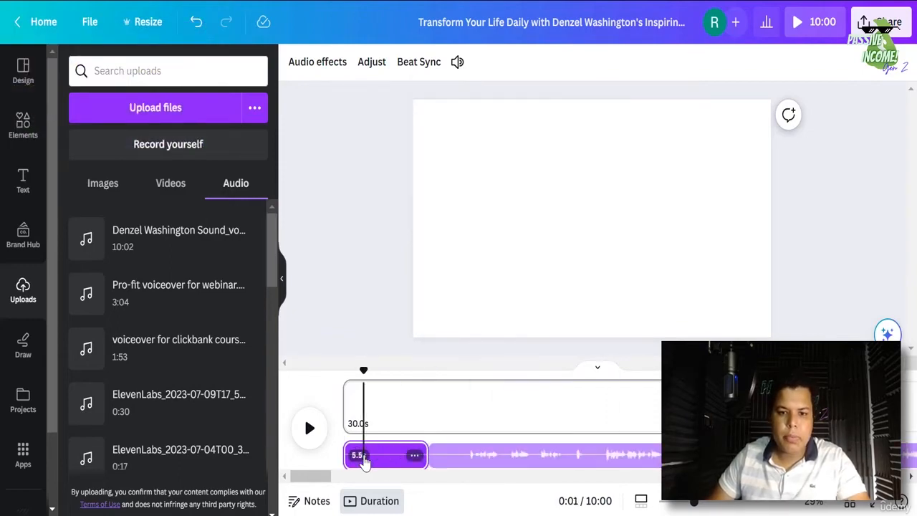
{"action": "left_click", "coordinate": [415, 456]}
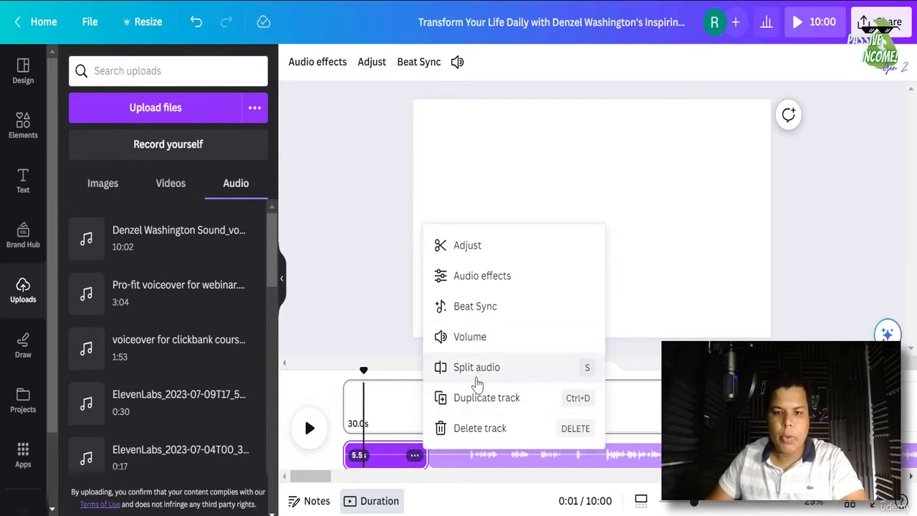
{"action": "left_click", "coordinate": [491, 430]}
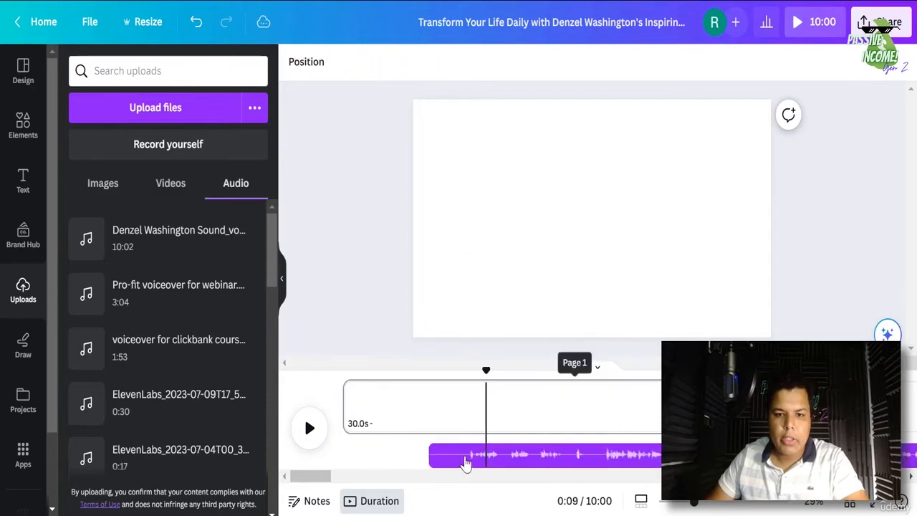
- Move the remaining vocal clip to the timeline start and play the video to check
{"action": "left_click", "coordinate": [491, 463]}
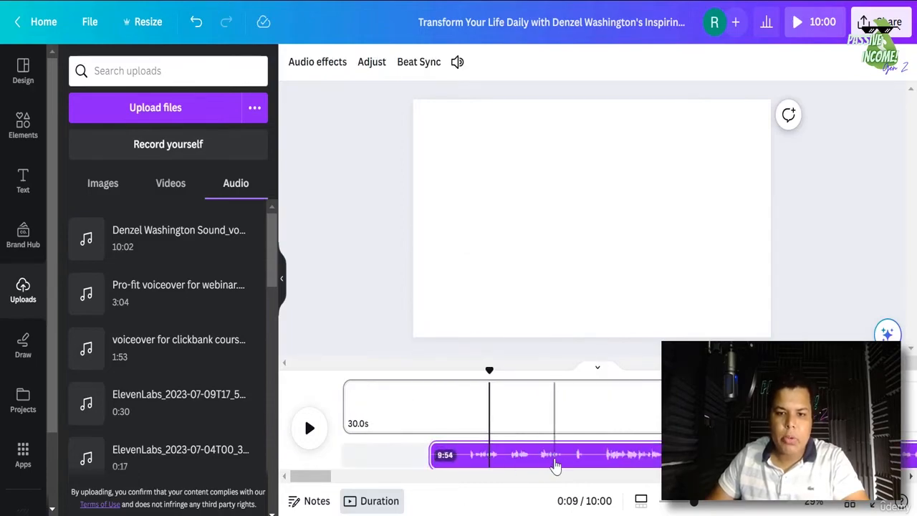
{"action": "left_click_drag", "start_coordinate": [525, 458], "coordinate": [432, 462]}
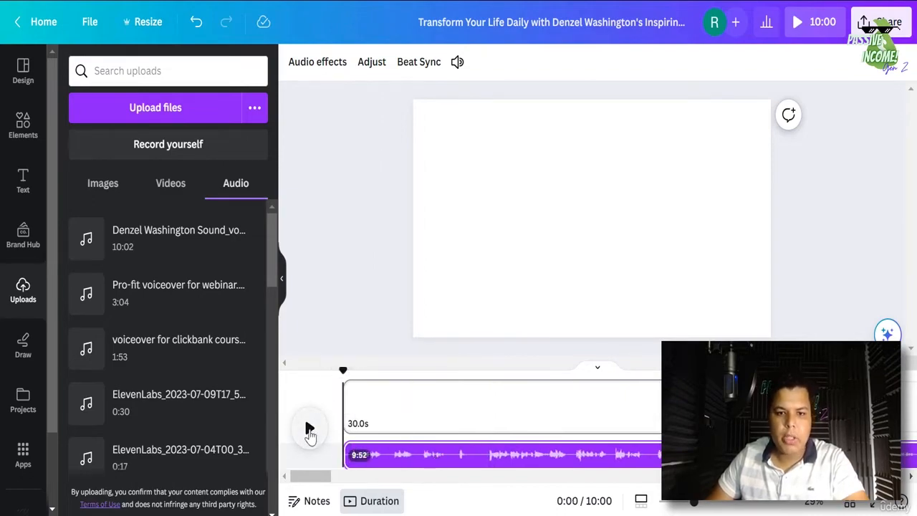
{"action": "left_click", "coordinate": [310, 430]}
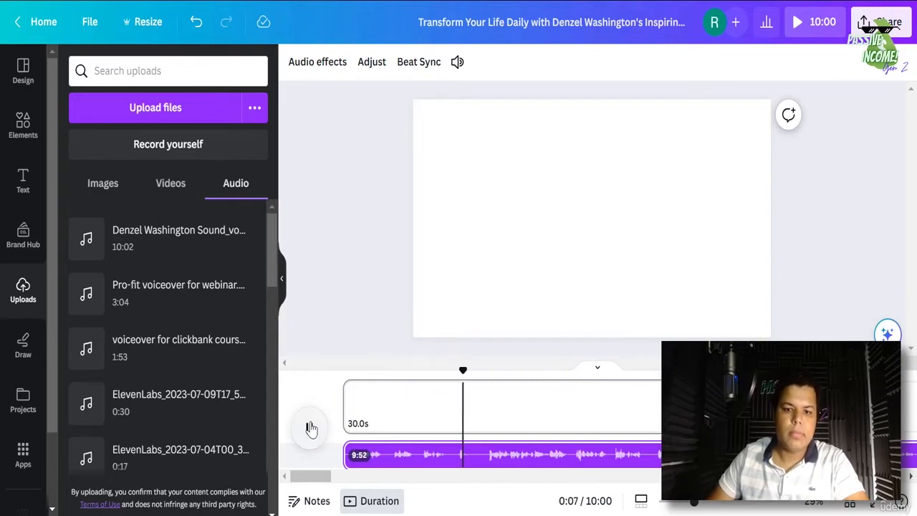
{"action": "left_click", "coordinate": [311, 428]}
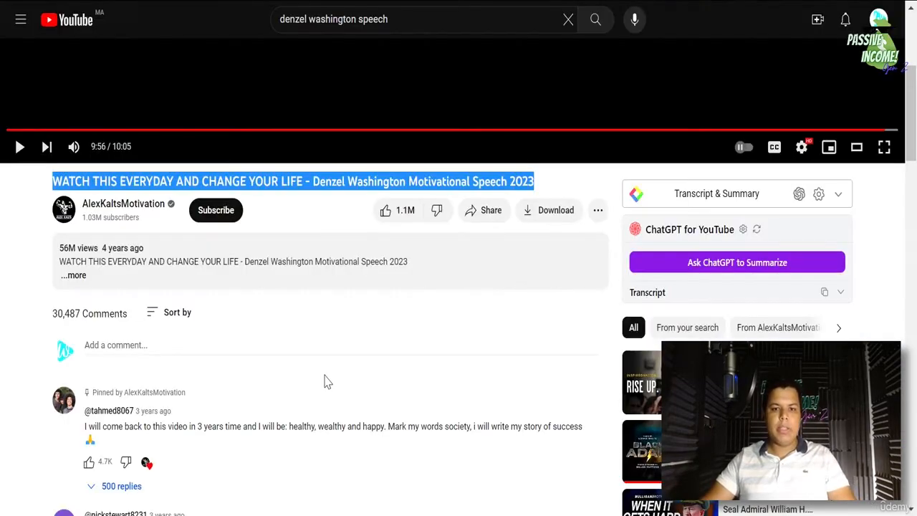
- Return from the speech video to the 'denzel washington speech' YouTube search results
{"action": "scroll", "coordinate": [334, 370], "scroll_direction": "up", "scroll_amount": 3}
{"action": "left_click", "coordinate": [9, 411]}
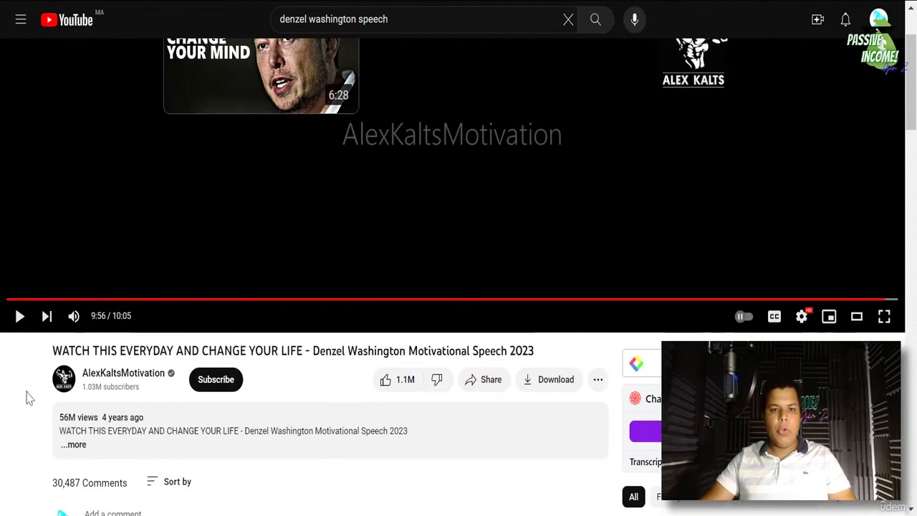
{"action": "scroll", "coordinate": [29, 395], "scroll_direction": "up", "scroll_amount": 2}
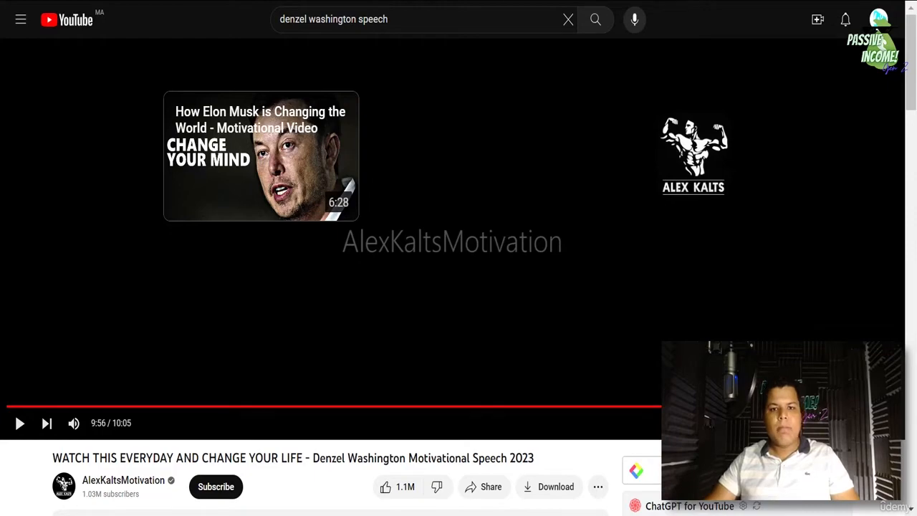
{"action": "left_click", "coordinate": [13, 1]}
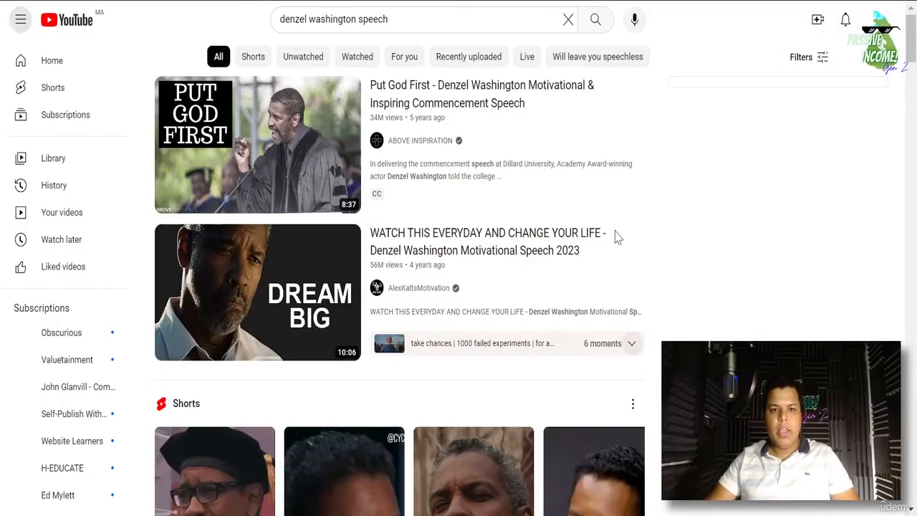
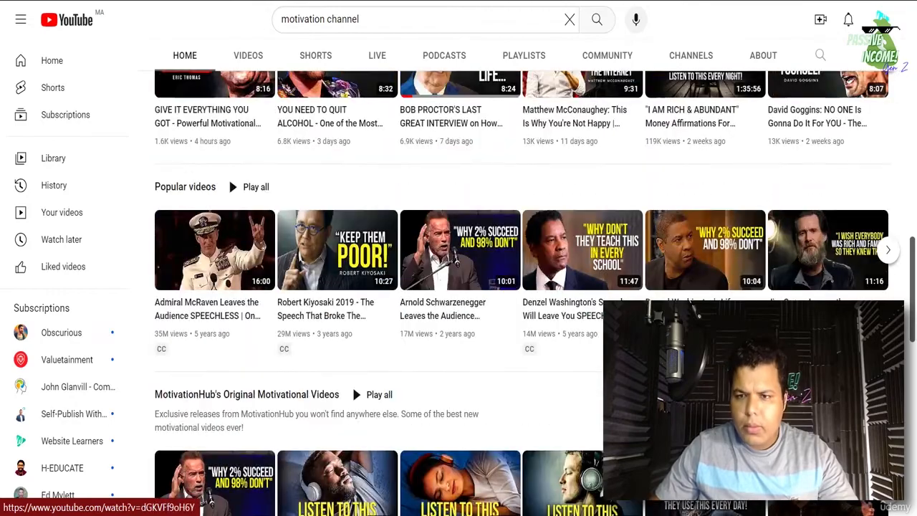
{"action": "scroll", "coordinate": [771, 154], "scroll_direction": "up", "scroll_amount": 10}
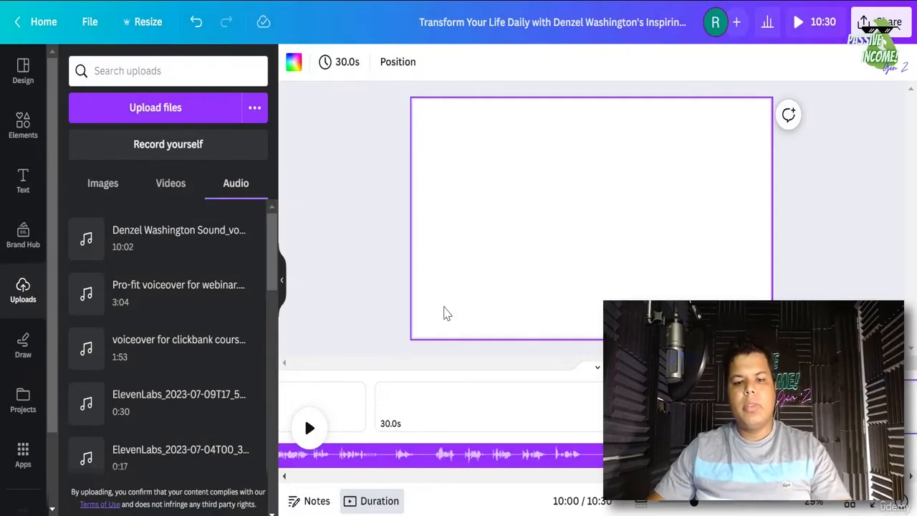
- Drag the timeline scrollbar fully left to show the start of the speech track
{"action": "left_click_drag", "start_coordinate": [886, 477], "coordinate": [290, 478]}
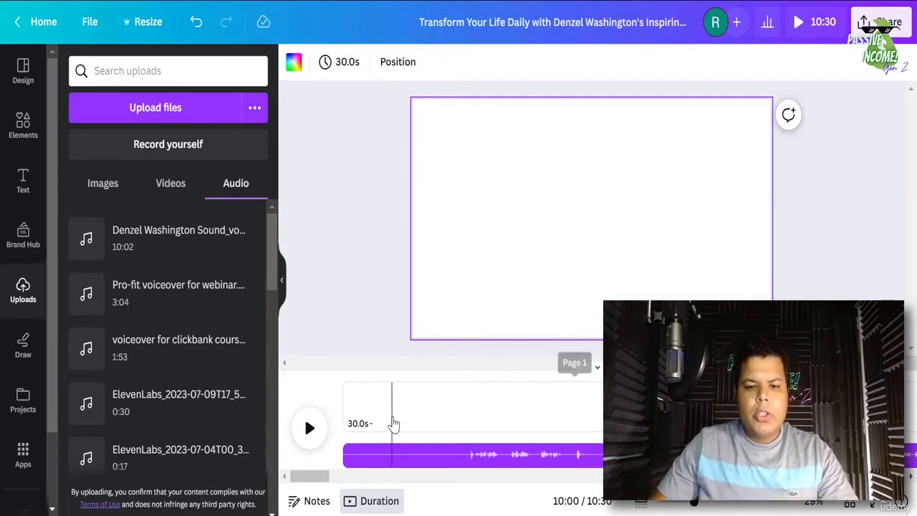
- Split off the speech audio's opening 5.4 seconds, delete that piece, and drag the rest left
{"action": "left_click", "coordinate": [396, 463]}
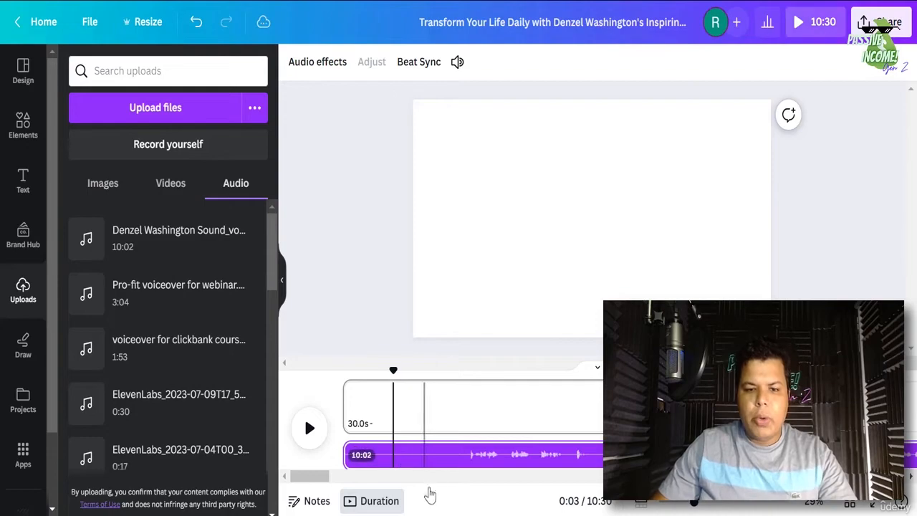
{"action": "left_click", "coordinate": [465, 464]}
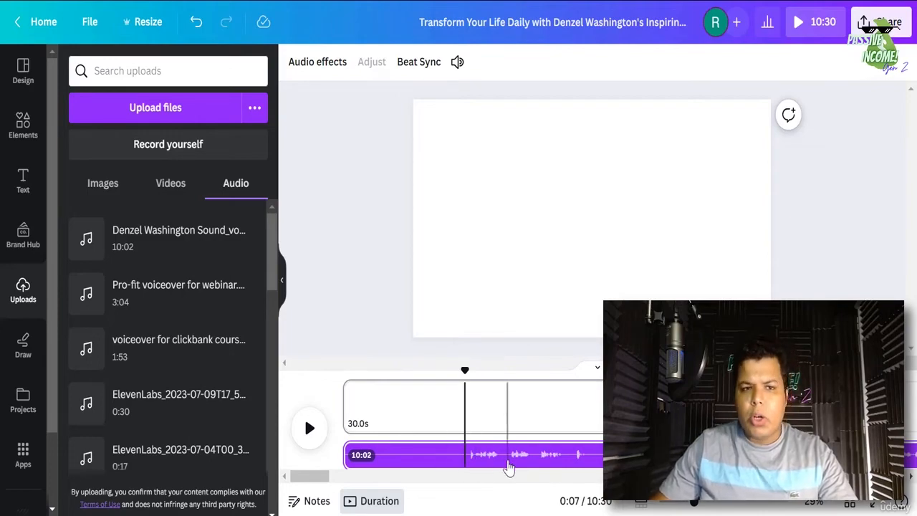
{"action": "right_click", "coordinate": [438, 450]}
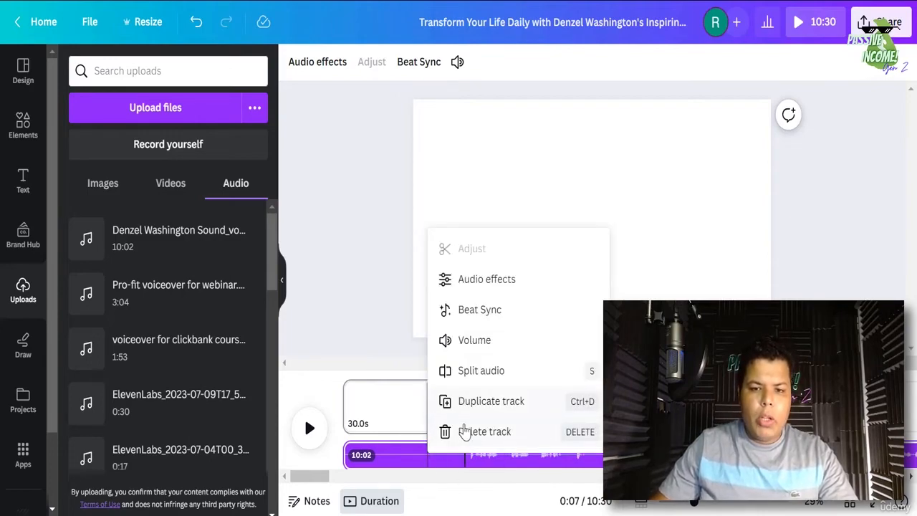
{"action": "left_click", "coordinate": [481, 371]}
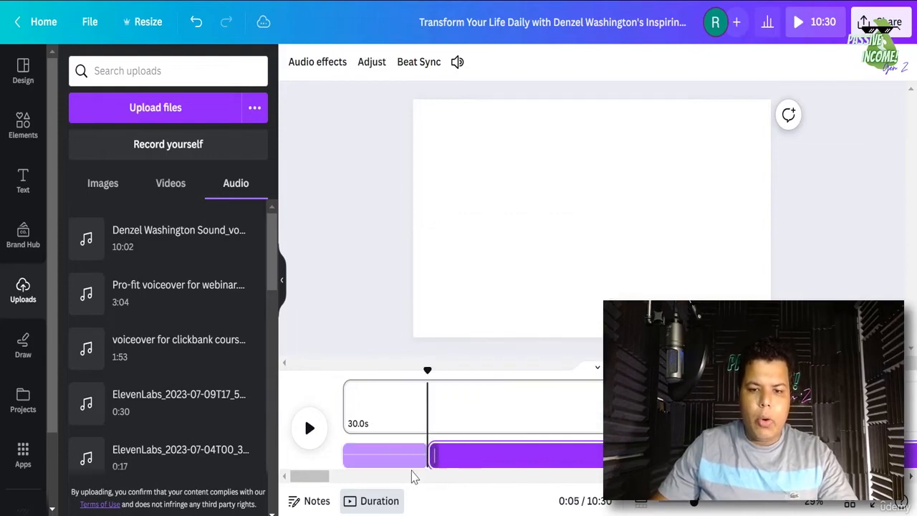
{"action": "left_click", "coordinate": [374, 456]}
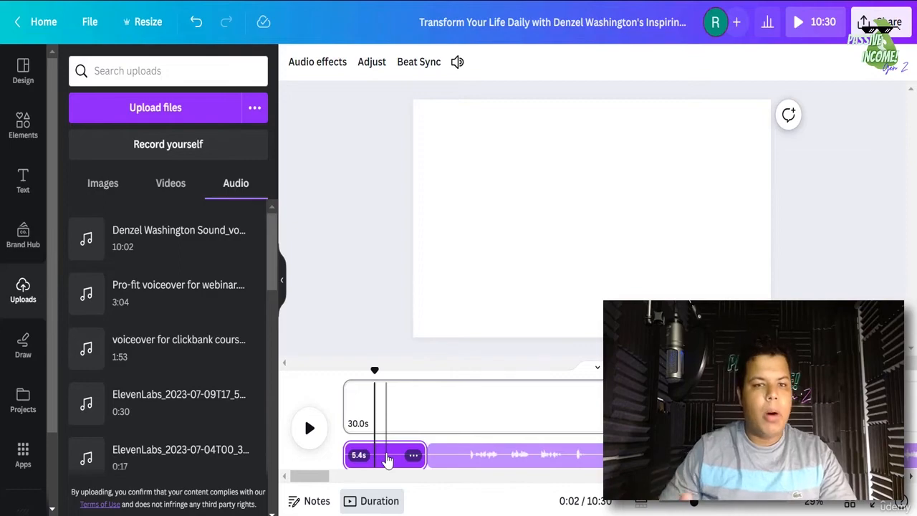
{"action": "left_click", "coordinate": [414, 456]}
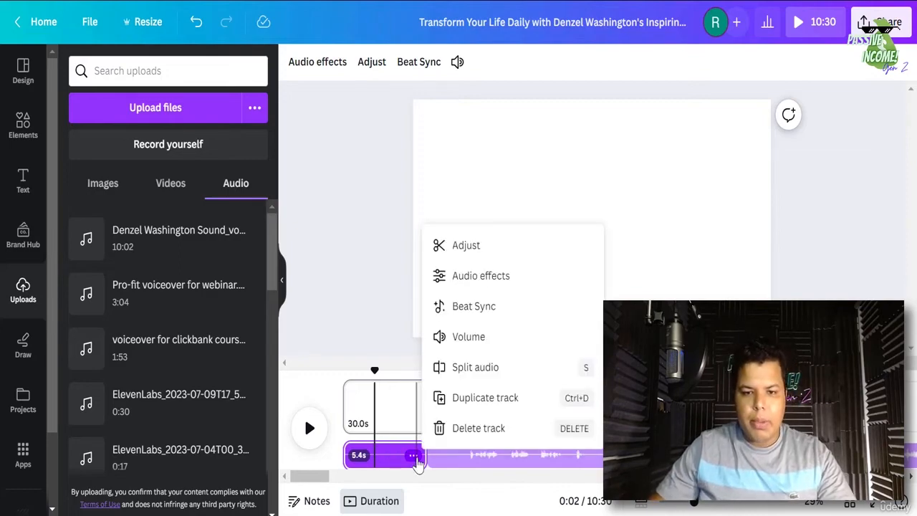
{"action": "left_click", "coordinate": [473, 428]}
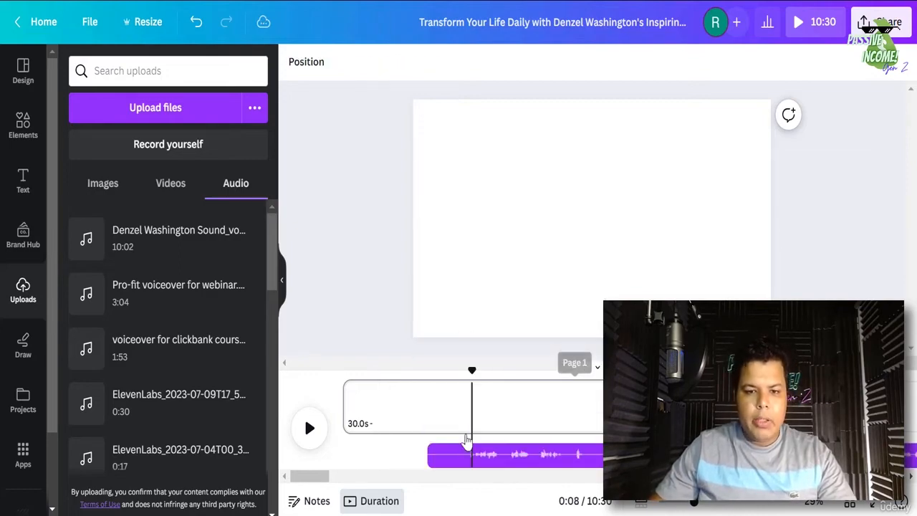
{"action": "left_click_drag", "start_coordinate": [530, 457], "coordinate": [409, 473]}
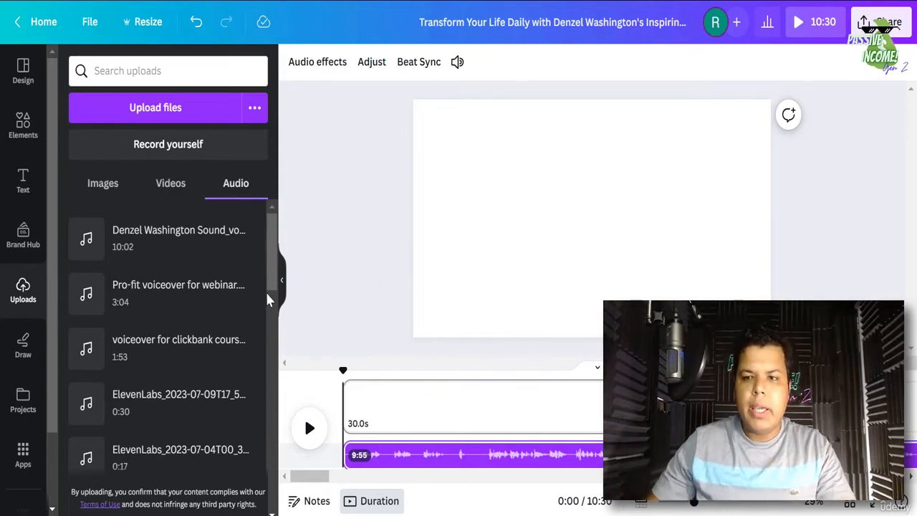
- Open the Elements library from the left sidebar
{"action": "left_click", "coordinate": [12, 146]}
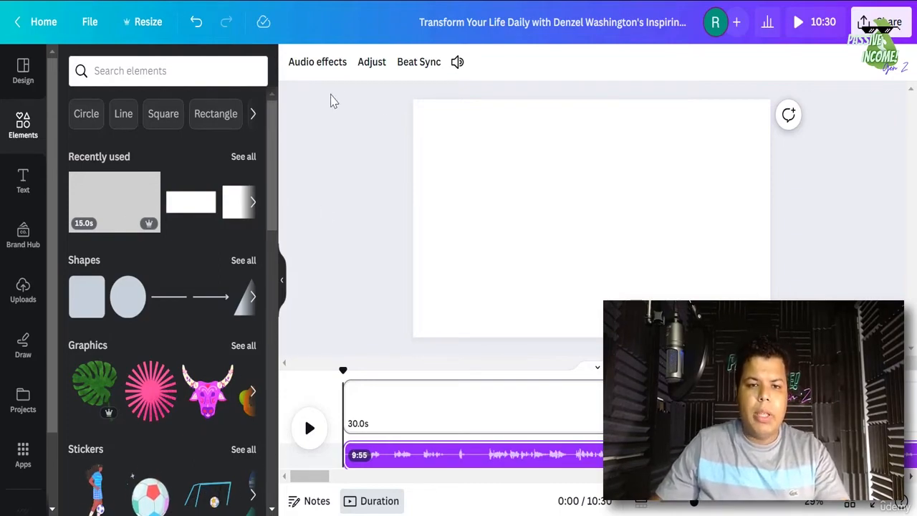
- Split the blank page at 8.4 seconds into 8.4s and 21.5s pages, then select the first
{"action": "left_click", "coordinate": [311, 433]}
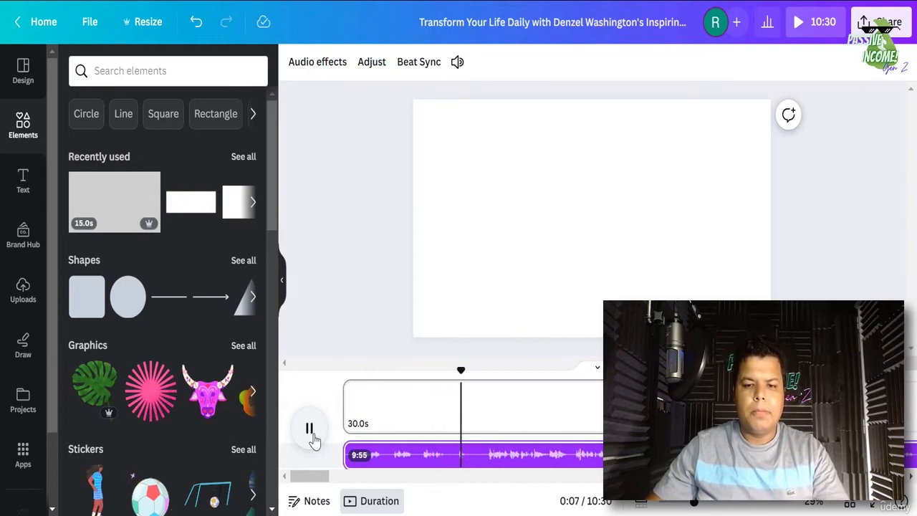
{"action": "left_click", "coordinate": [311, 430]}
{"action": "right_click", "coordinate": [460, 403]}
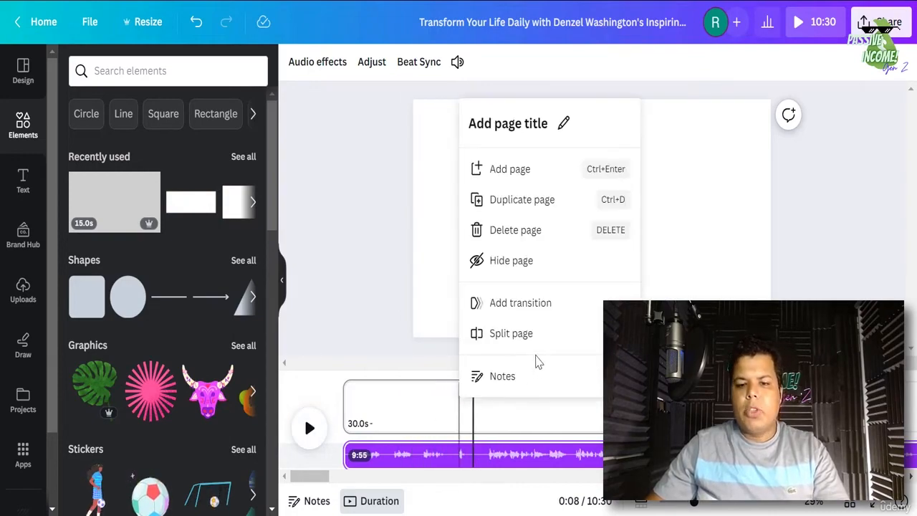
{"action": "key", "text": "s"}
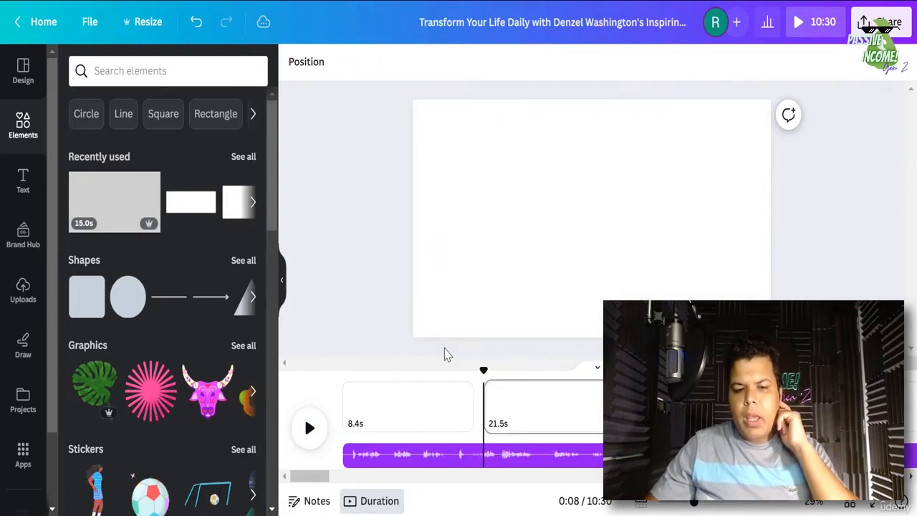
{"action": "left_click", "coordinate": [418, 416]}
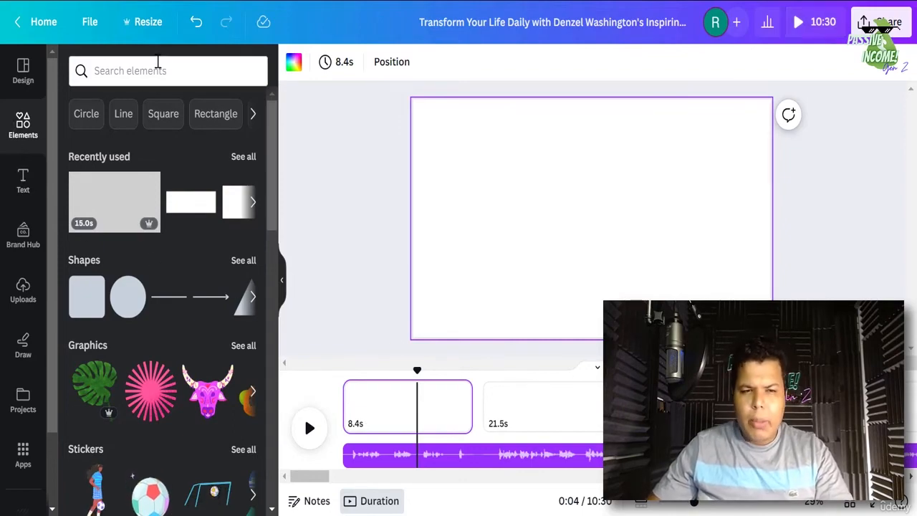
- Search the Elements library for 'MYSTERY' and browse its stock video results
{"action": "left_click", "coordinate": [143, 80]}
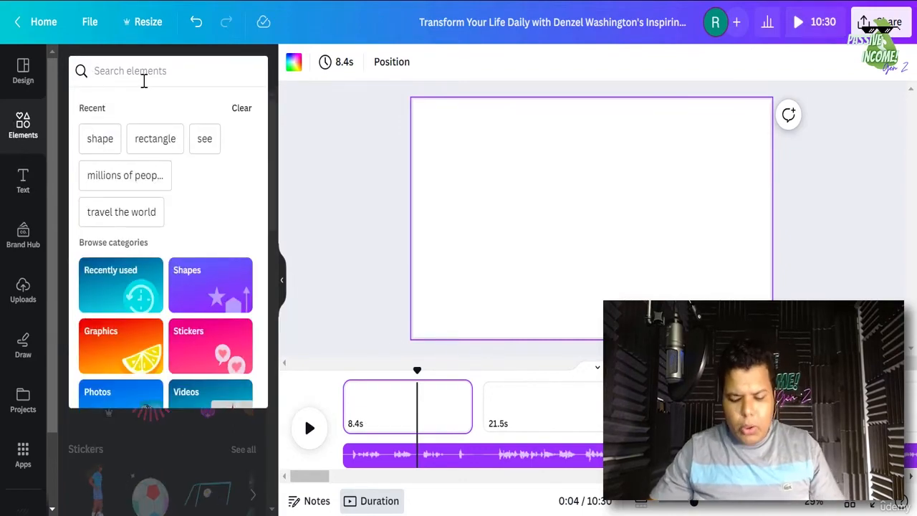
{"action": "type", "text": "MYSTERY"}
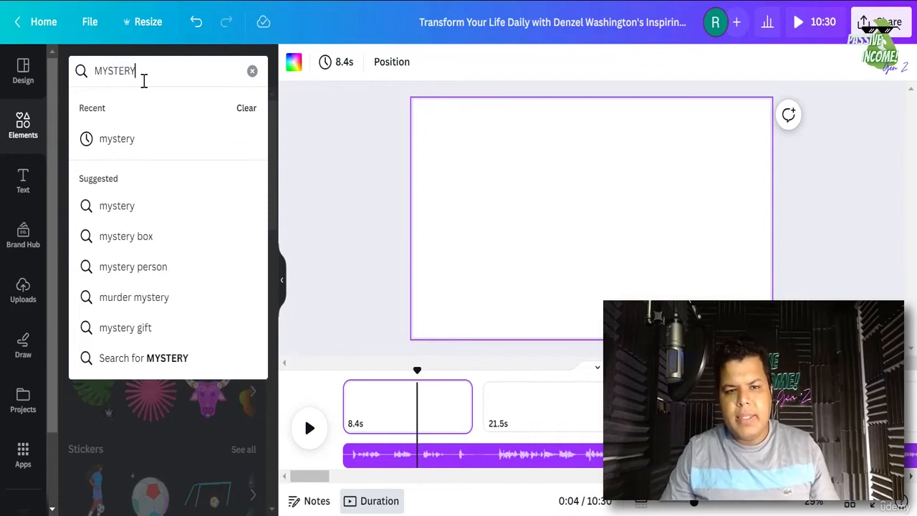
{"action": "key", "text": "Return"}
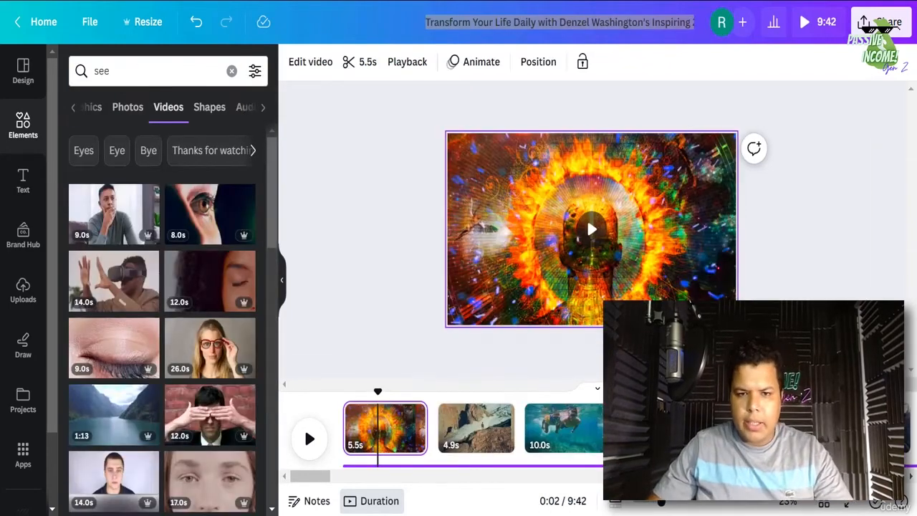
{"action": "left_click", "coordinate": [617, 23]}
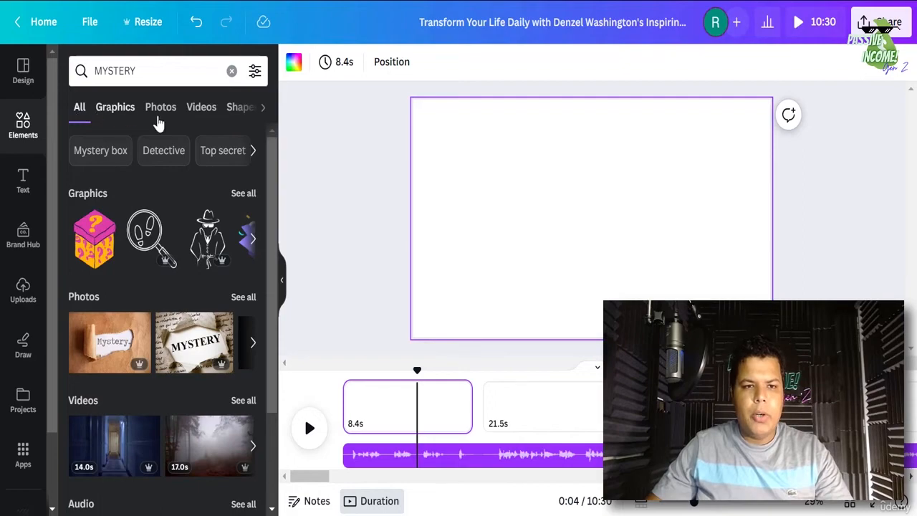
{"action": "left_click", "coordinate": [200, 109]}
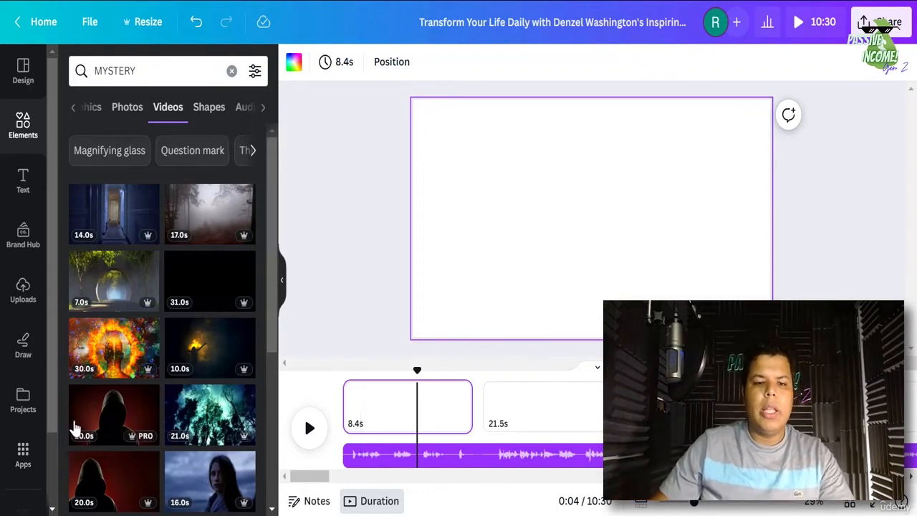
{"action": "scroll", "coordinate": [136, 383], "scroll_direction": "down", "scroll_amount": 2}
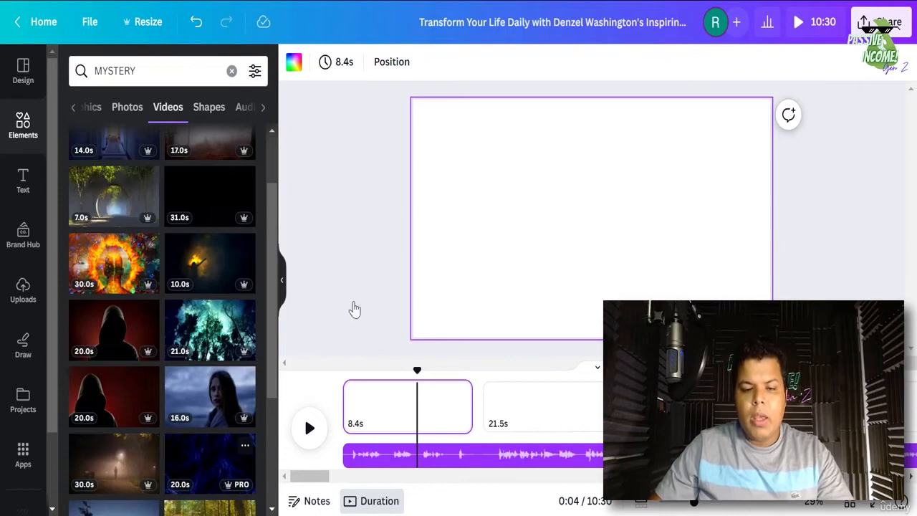
- Add the blue lightning video to the first page, trimmed to 8.4s and muted
{"action": "left_click_drag", "start_coordinate": [421, 87], "coordinate": [438, 277]}
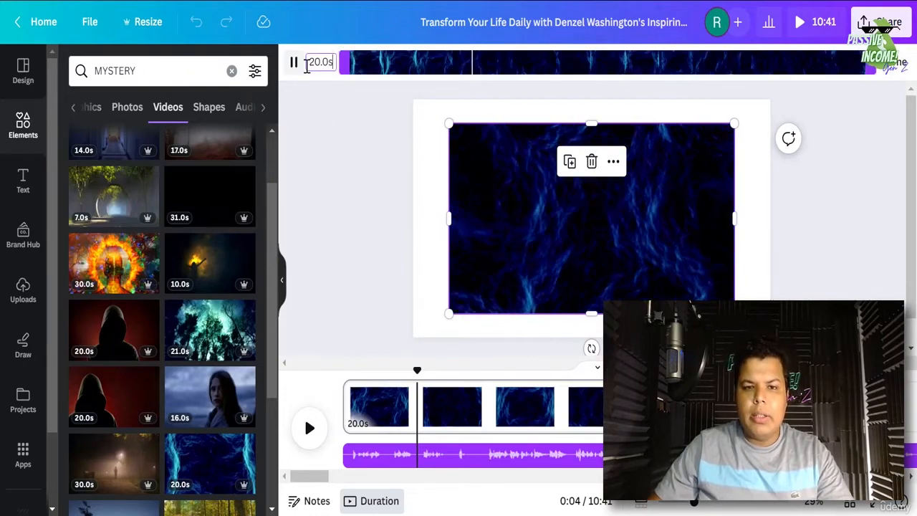
{"action": "left_click", "coordinate": [314, 62]}
{"action": "type", "text": "8.4"}
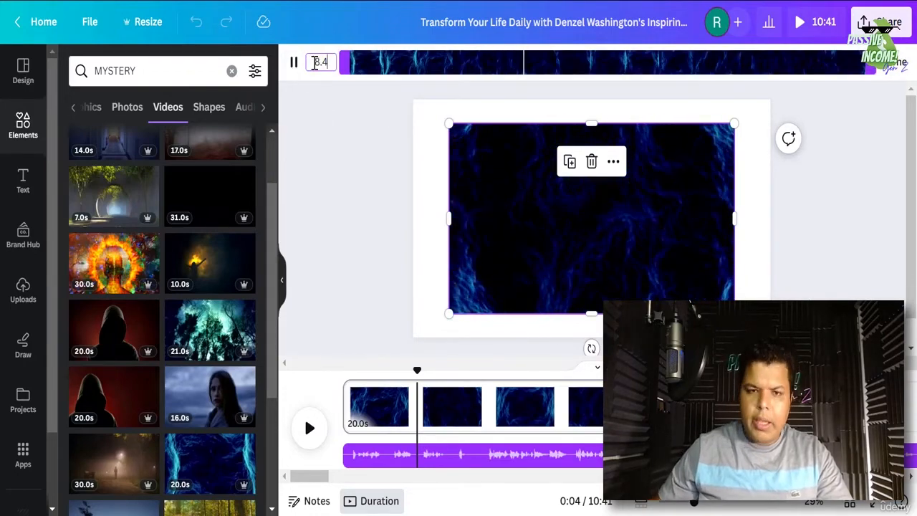
{"action": "key", "text": "Return"}
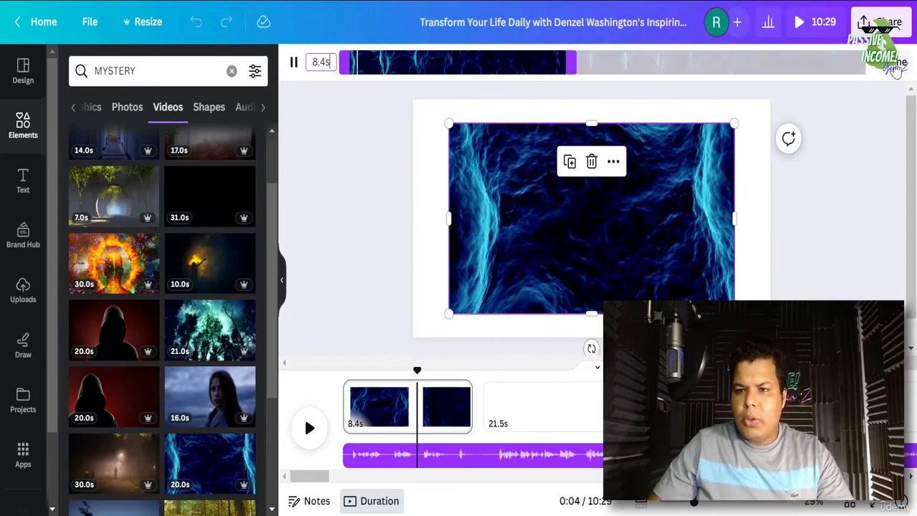
{"action": "left_click", "coordinate": [896, 63]}
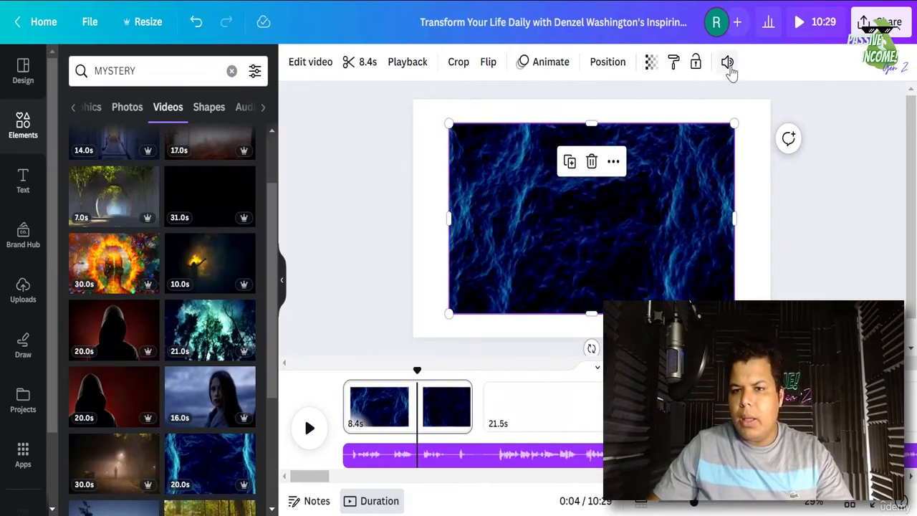
{"action": "left_click", "coordinate": [728, 63]}
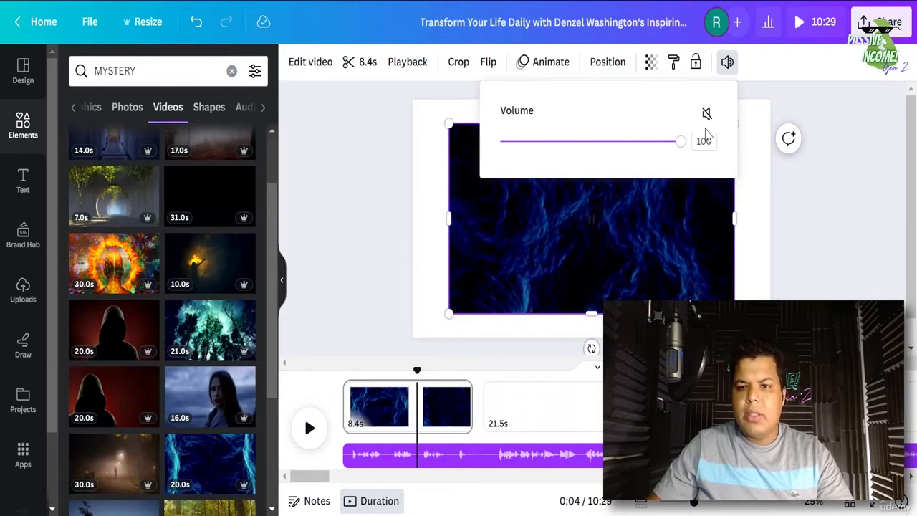
{"action": "left_click", "coordinate": [706, 115]}
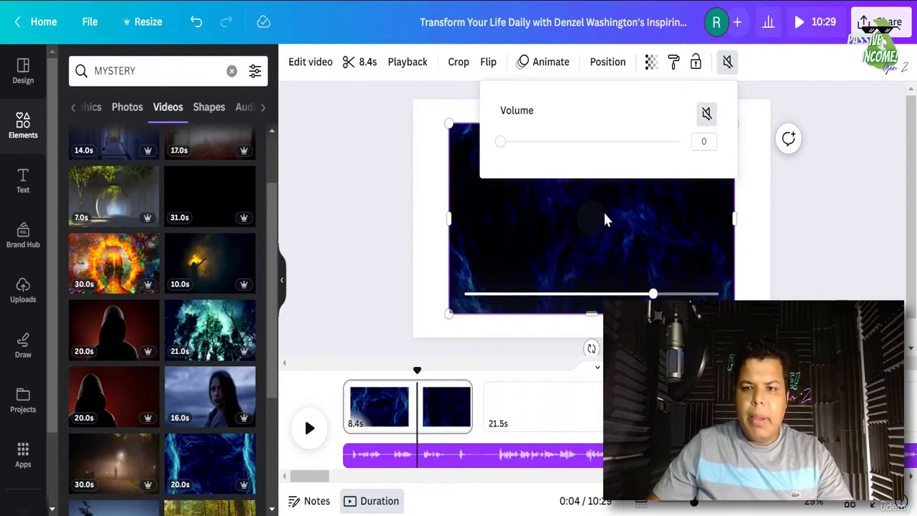
- Set the blue wave video as the page background, lock it, and start a preview
{"action": "right_click", "coordinate": [660, 242]}
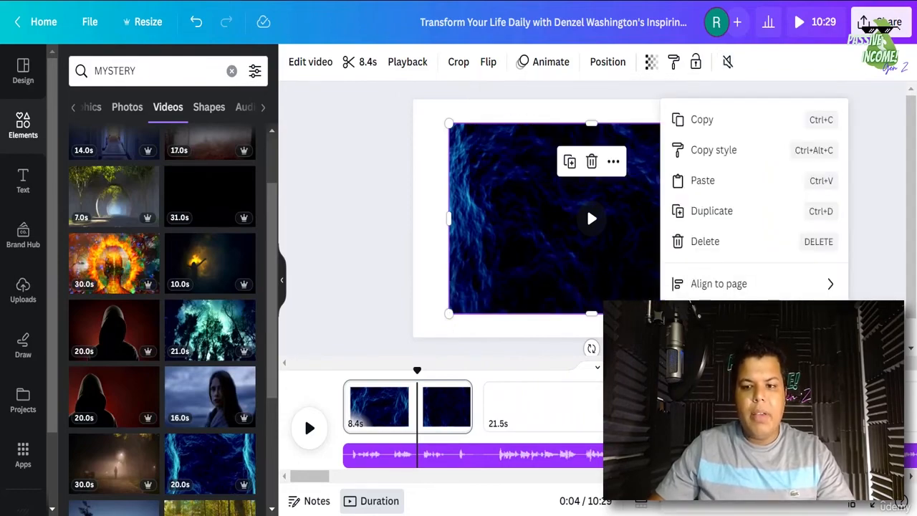
{"action": "left_click", "coordinate": [731, 448]}
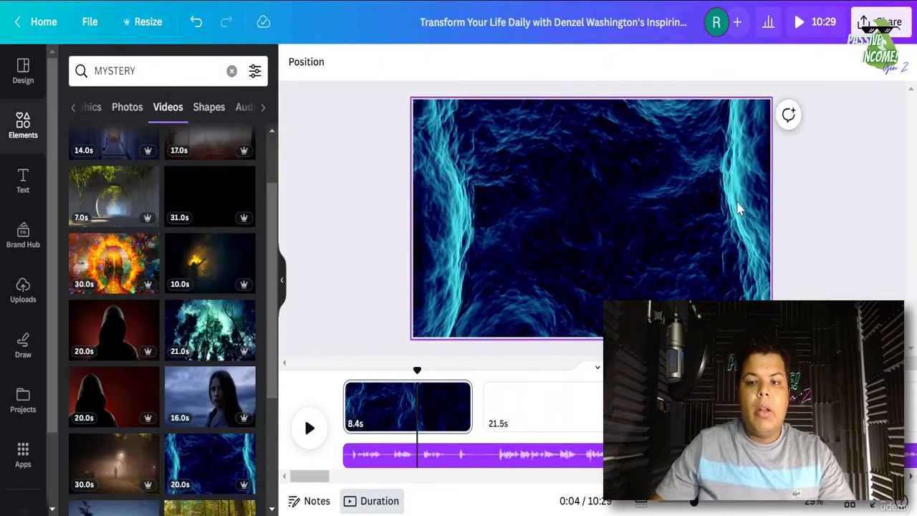
{"action": "left_click", "coordinate": [738, 207]}
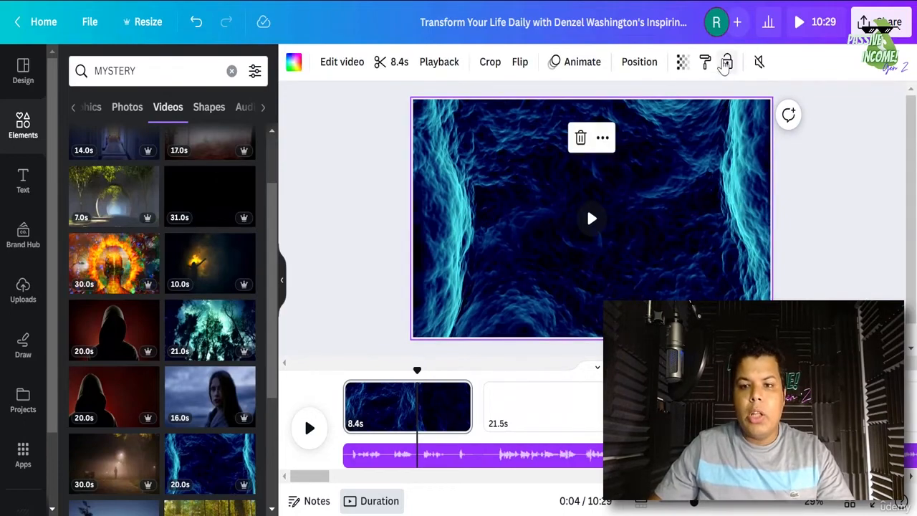
{"action": "left_click", "coordinate": [724, 65]}
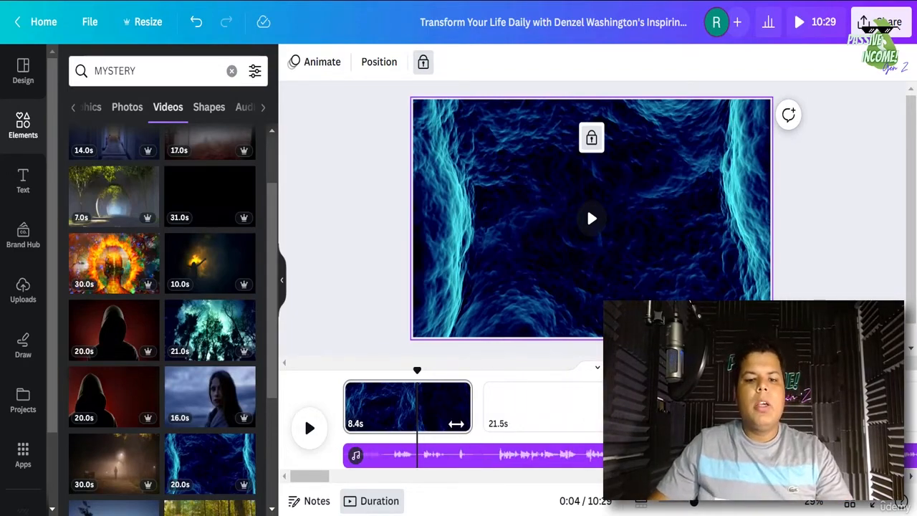
{"action": "left_click", "coordinate": [458, 425]}
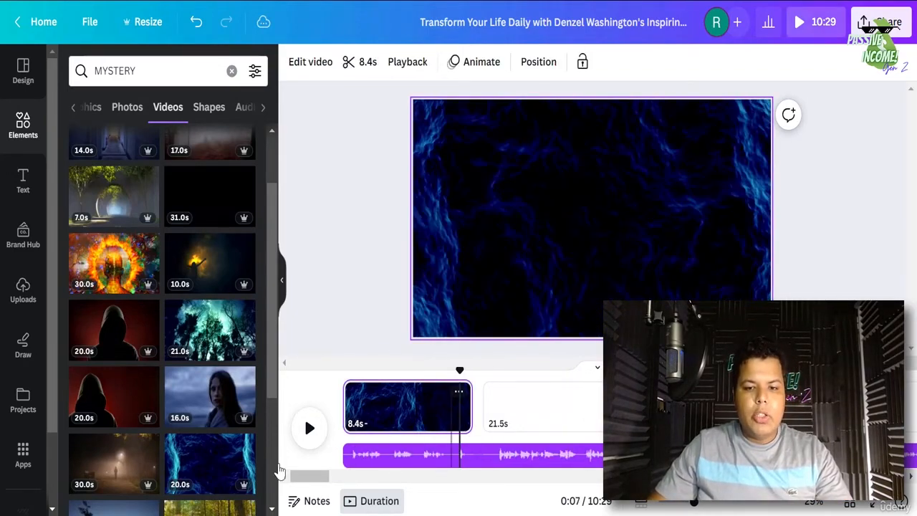
{"action": "left_click", "coordinate": [311, 430]}
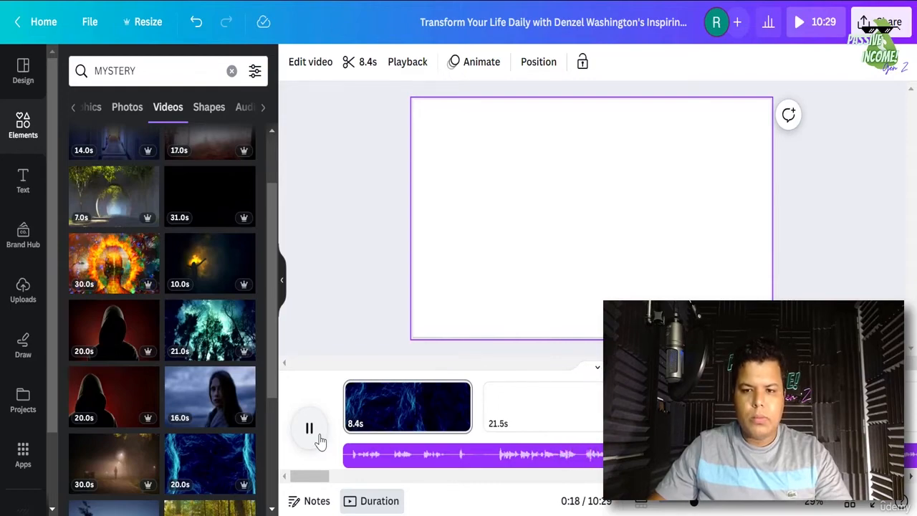
- Pause the preview and place the playhead at the start of the second page
{"action": "left_click", "coordinate": [319, 439]}
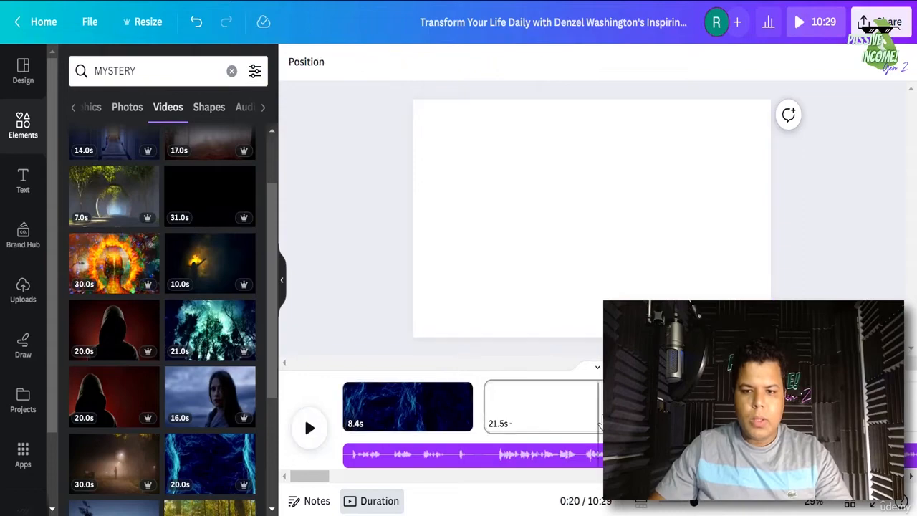
{"action": "right_click", "coordinate": [604, 410]}
{"action": "left_click", "coordinate": [527, 419]}
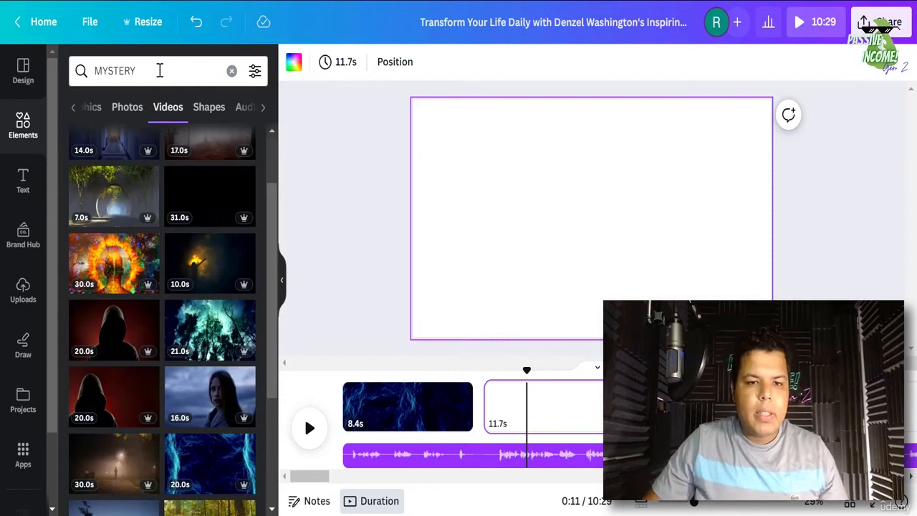
- Replace the search word with 'greatness' and browse the video results
{"action": "double_click", "coordinate": [159, 70]}
{"action": "type", "text": "greatene"}
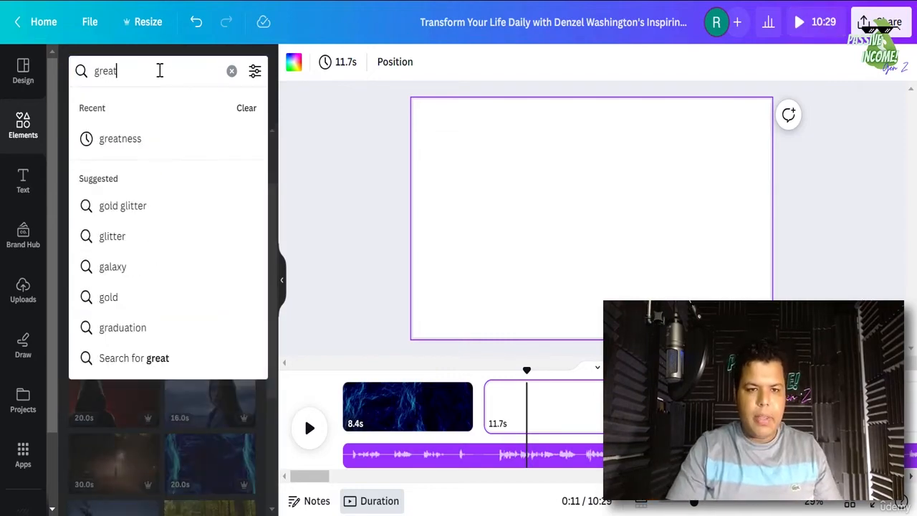
{"action": "key", "text": "BackSpace"}
{"action": "type", "text": "ness"}
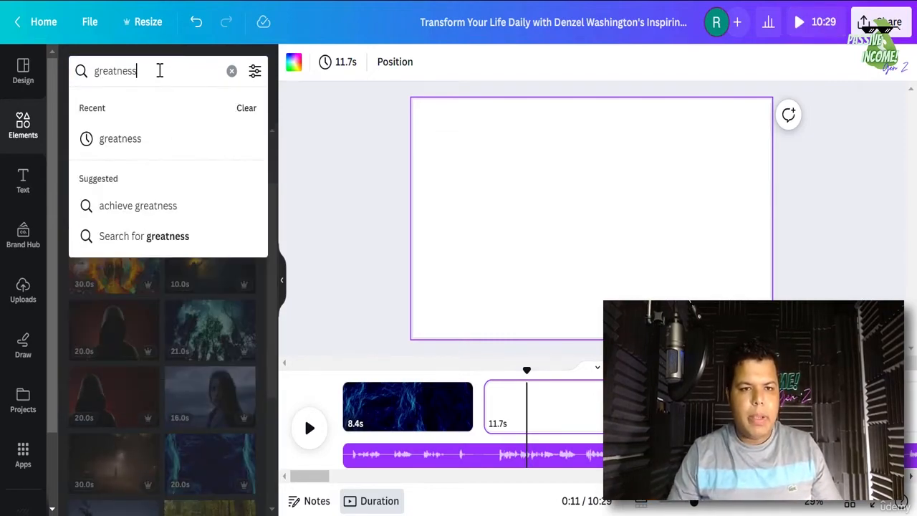
{"action": "key", "text": "Return"}
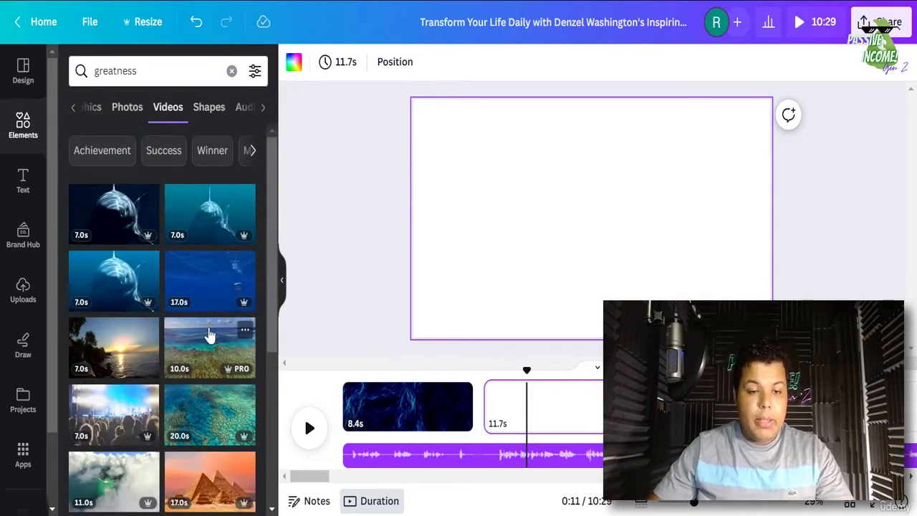
{"action": "scroll", "coordinate": [215, 337], "scroll_direction": "down", "scroll_amount": 1}
{"action": "scroll", "coordinate": [197, 308], "scroll_direction": "up", "scroll_amount": 1}
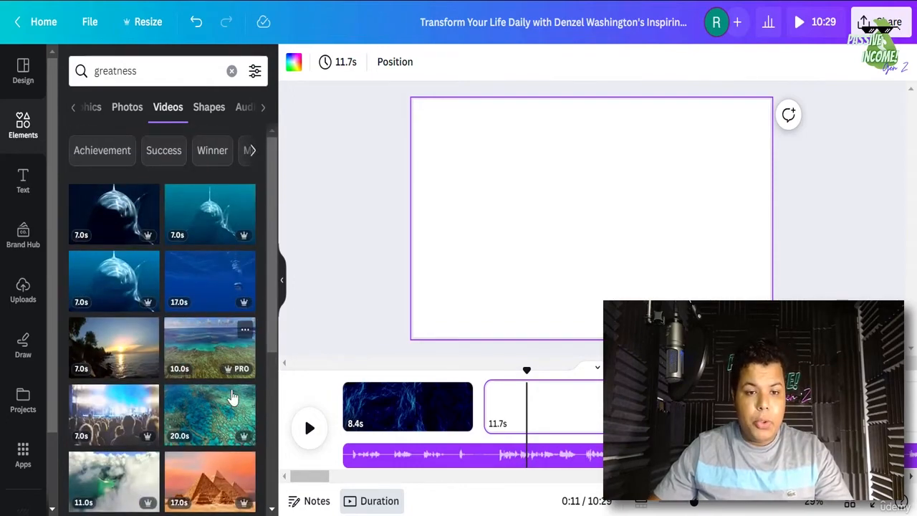
{"action": "scroll", "coordinate": [240, 427], "scroll_direction": "down", "scroll_amount": 1}
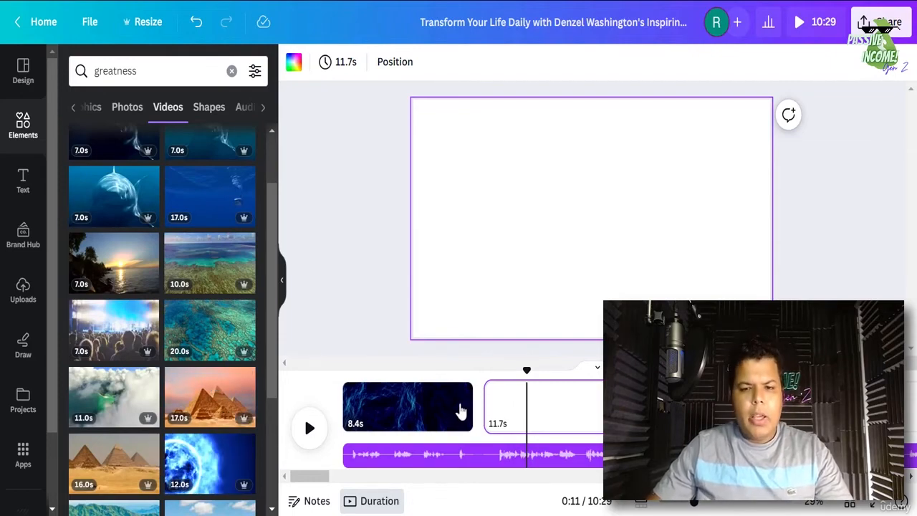
- Add the pyramids clip trimmed to 11.7s and muted, set it as background, then preview
{"action": "left_click", "coordinate": [218, 414]}
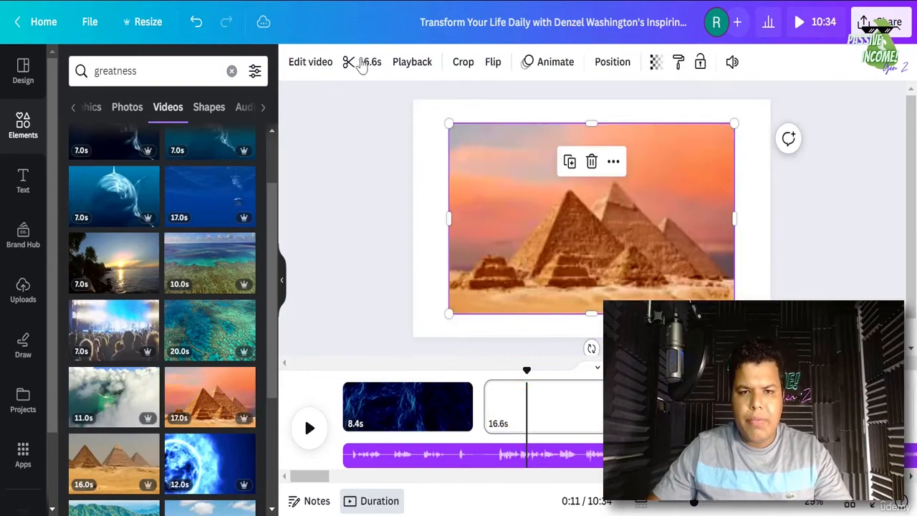
{"action": "left_click", "coordinate": [357, 64]}
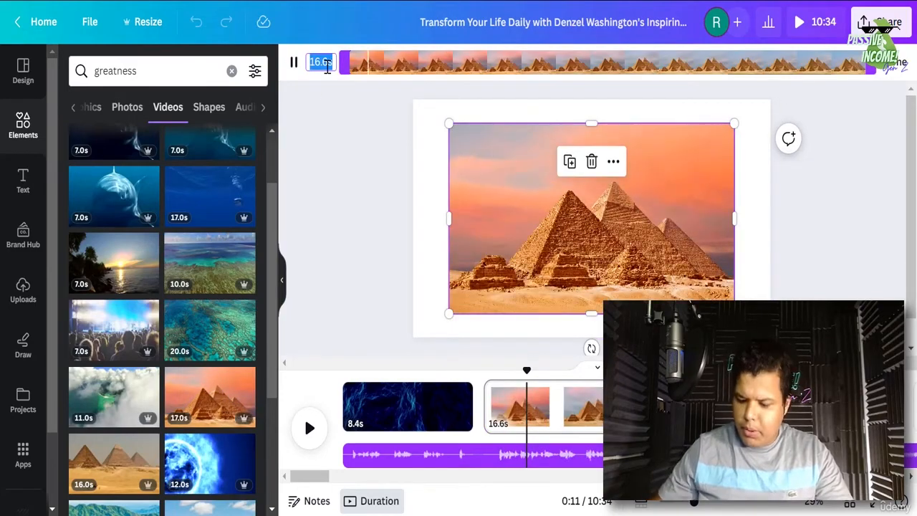
{"action": "type", "text": "11.7"}
{"action": "key", "text": "Return"}
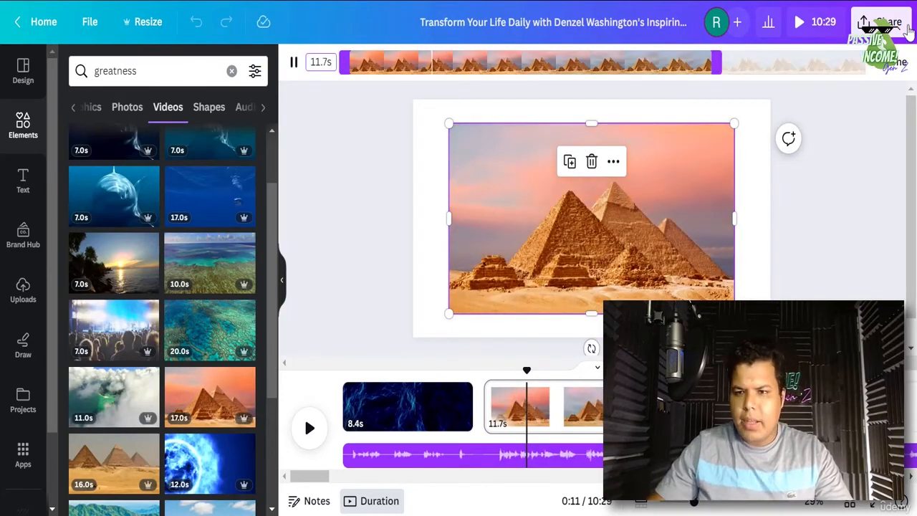
{"action": "left_click", "coordinate": [888, 66]}
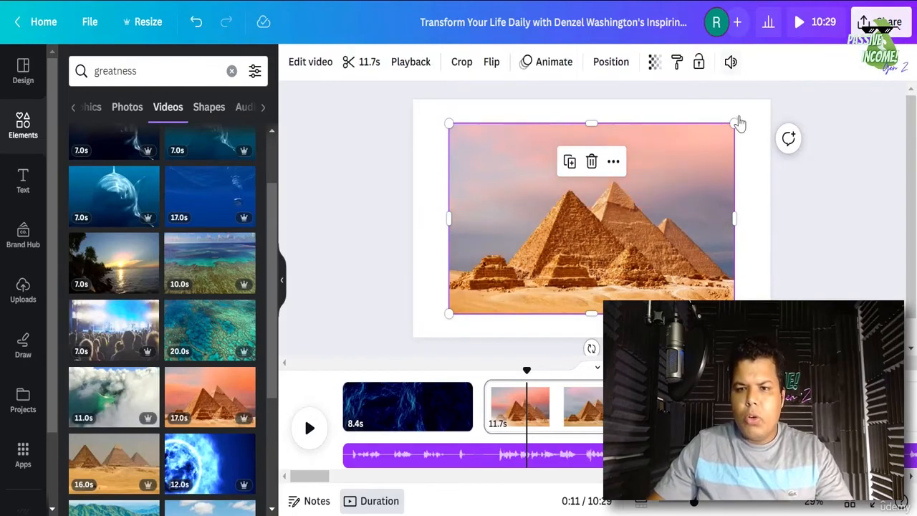
{"action": "left_click", "coordinate": [731, 61]}
{"action": "left_click", "coordinate": [713, 117]}
{"action": "right_click", "coordinate": [663, 254]}
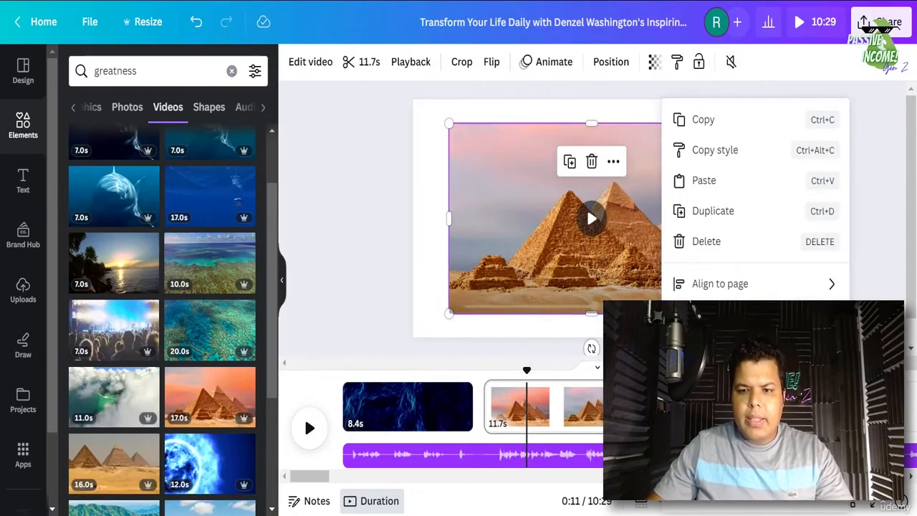
{"action": "left_click", "coordinate": [732, 459]}
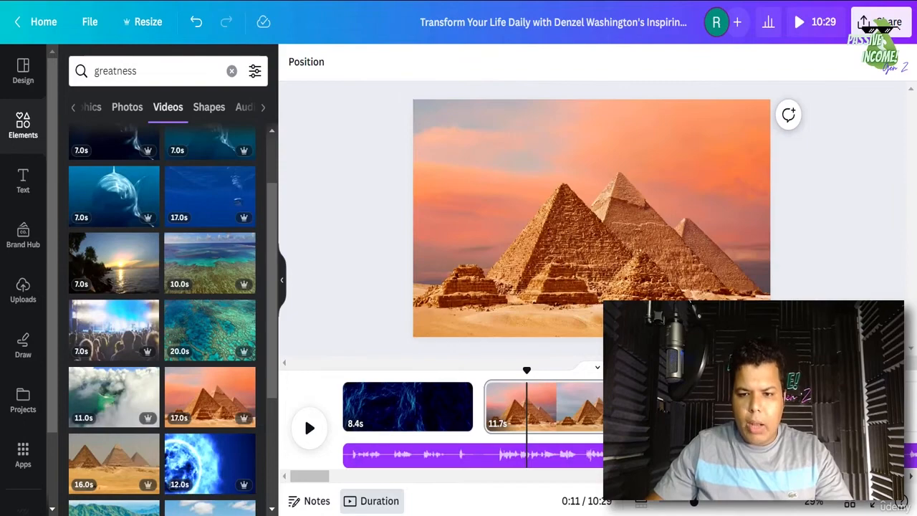
{"action": "left_click", "coordinate": [310, 428]}
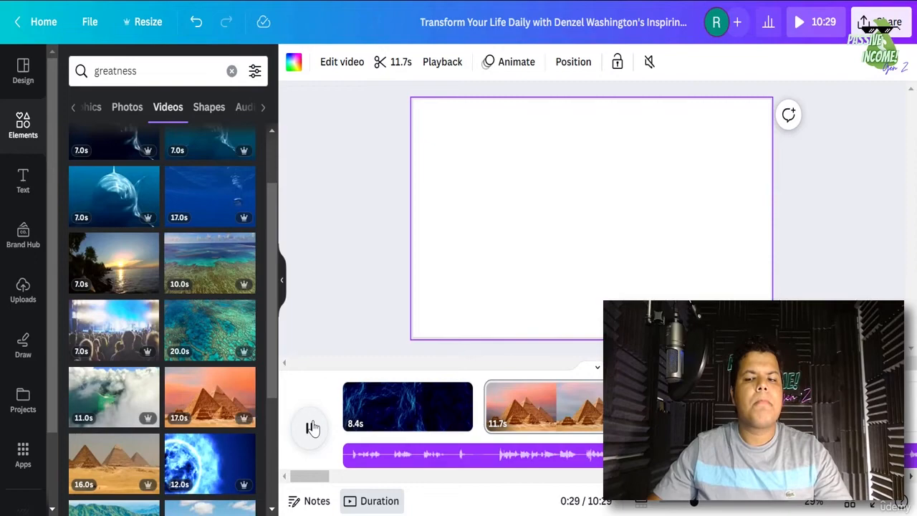
- Pause at 0:30, select the blank 9.8s third page, and highlight the search word 'greatness'
{"action": "left_click", "coordinate": [312, 427]}
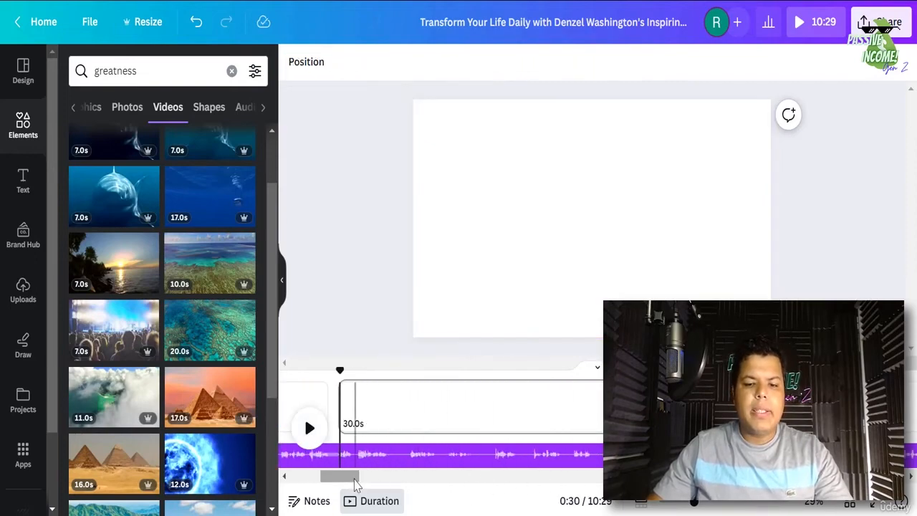
{"action": "left_click_drag", "start_coordinate": [354, 477], "coordinate": [332, 477]}
{"action": "left_click", "coordinate": [574, 407]}
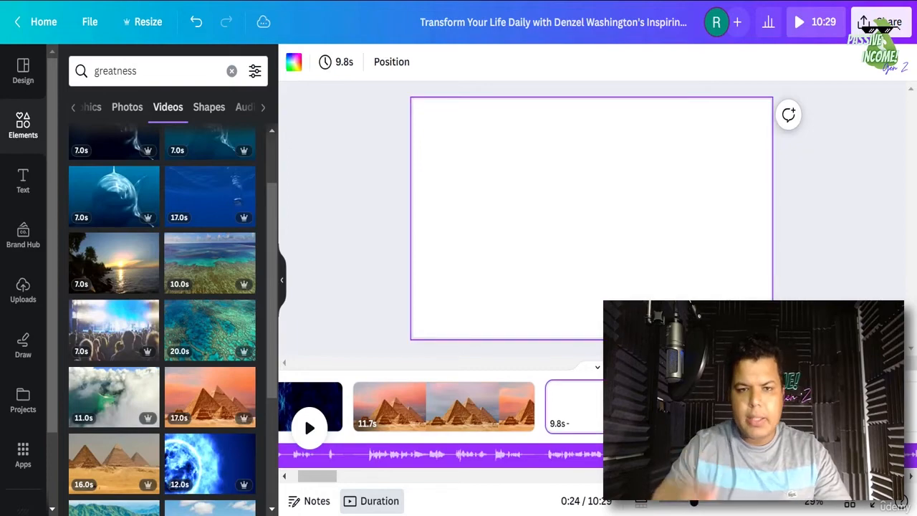
{"action": "double_click", "coordinate": [144, 71]}
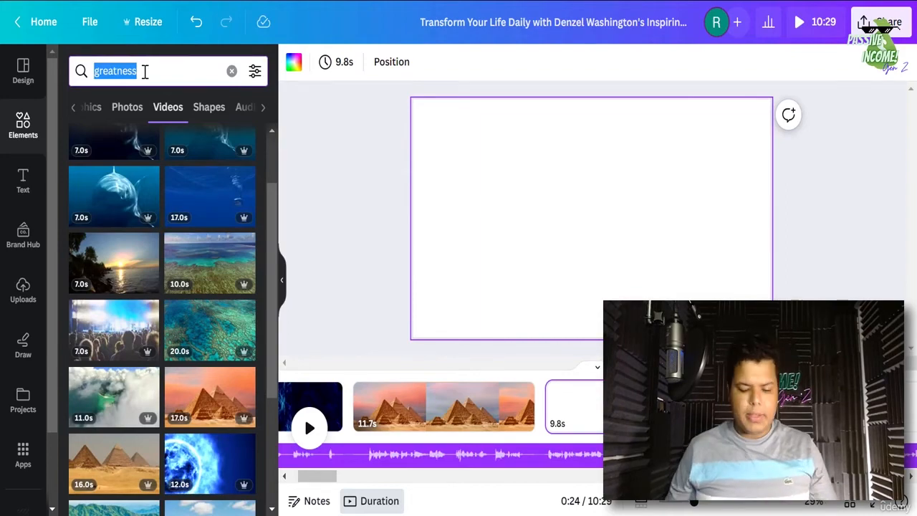
- Search stock videos for 'university' and browse the results for the classroom students clip
{"action": "type", "text": "school"}
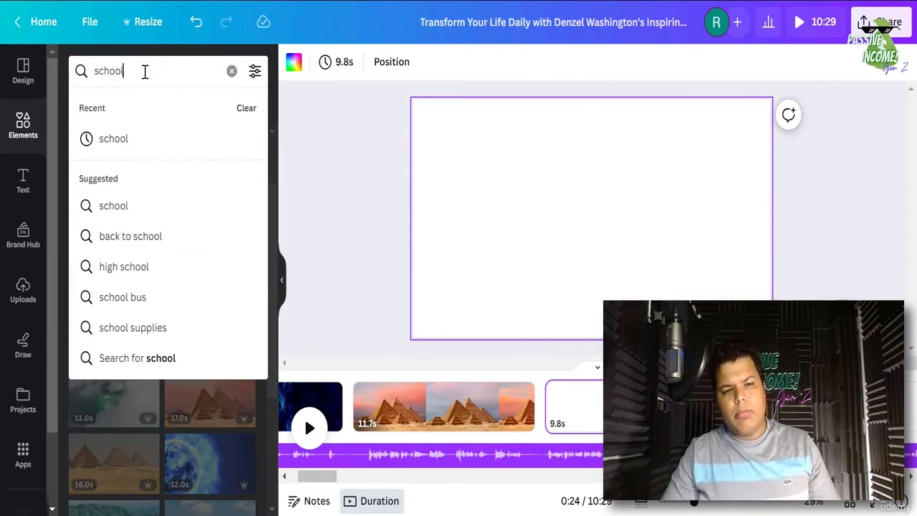
{"action": "key", "text": "BackSpace"}
{"action": "key", "text": "BackSpace"}
{"action": "key", "text": "BackSpace"}
{"action": "key", "text": "BackSpace"}
{"action": "key", "text": "BackSpace"}
{"action": "type", "text": "uni"}
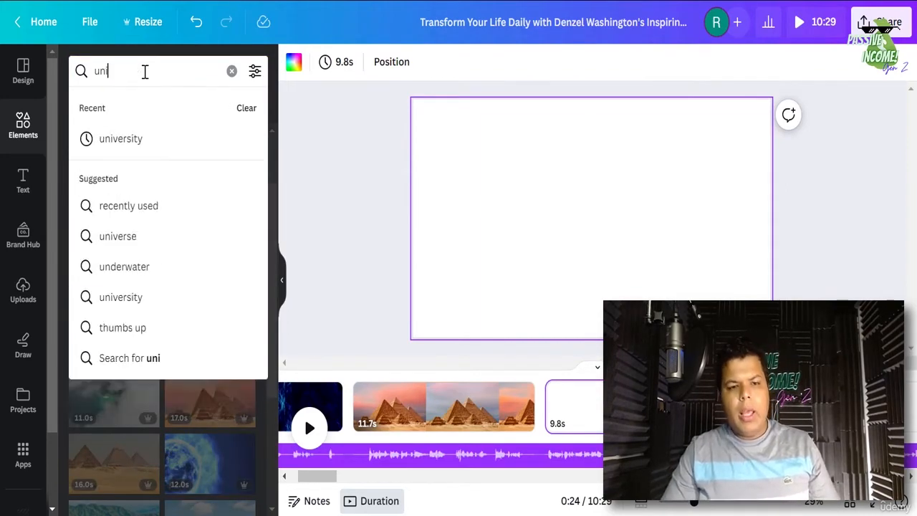
{"action": "type", "text": "versity"}
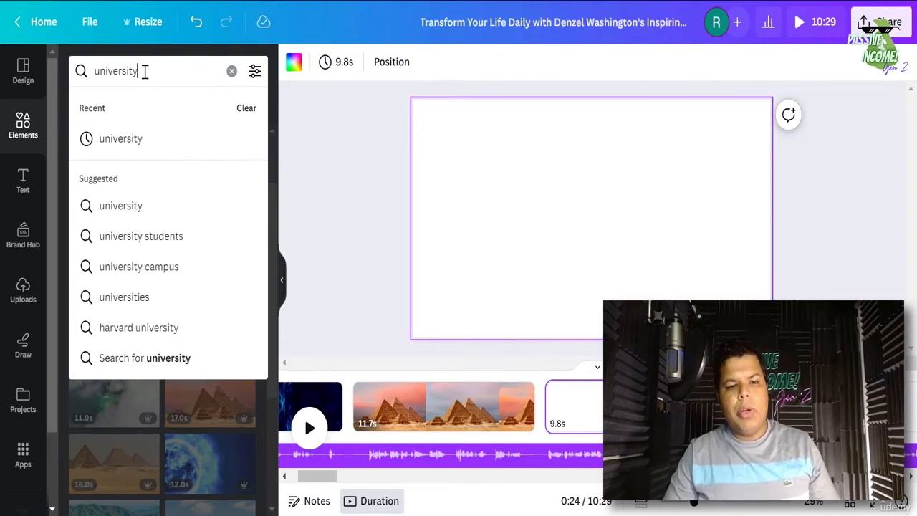
{"action": "key", "text": "Return"}
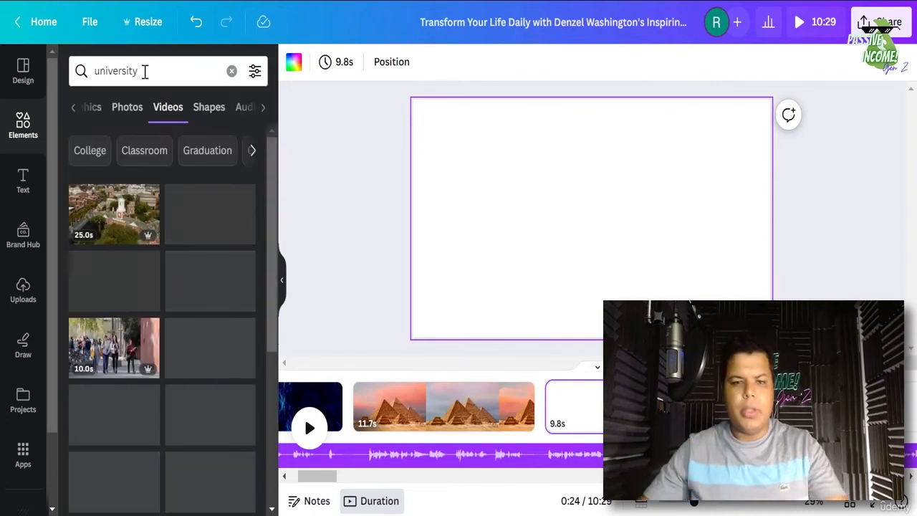
{"action": "scroll", "coordinate": [129, 394], "scroll_direction": "down", "scroll_amount": 1}
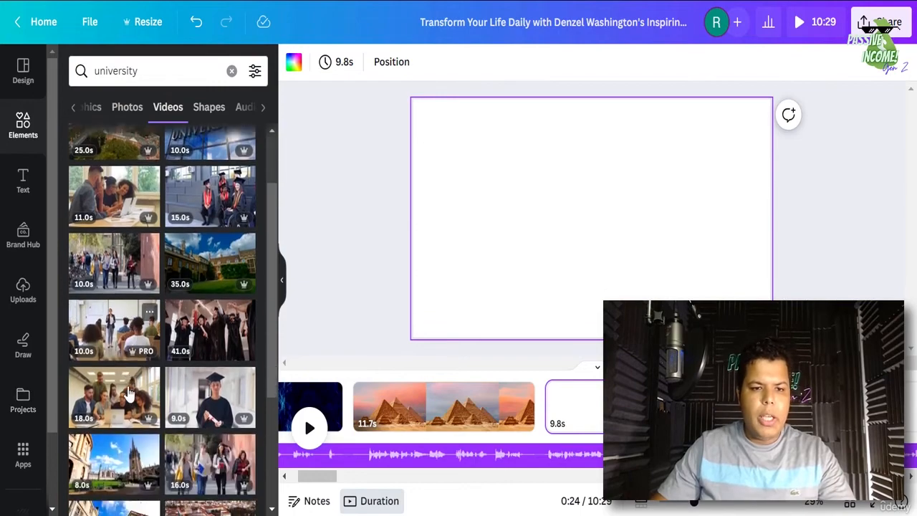
{"action": "scroll", "coordinate": [129, 394], "scroll_direction": "down", "scroll_amount": 5}
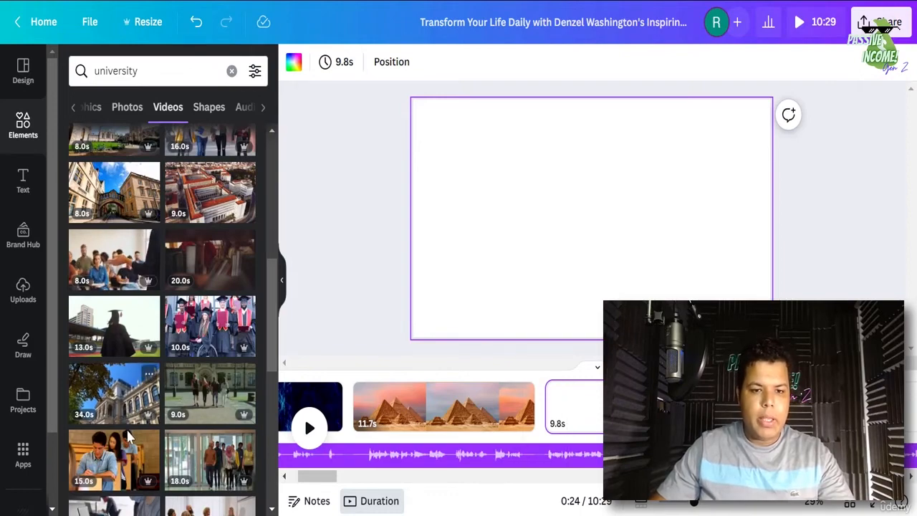
{"action": "scroll", "coordinate": [129, 429], "scroll_direction": "down", "scroll_amount": 3}
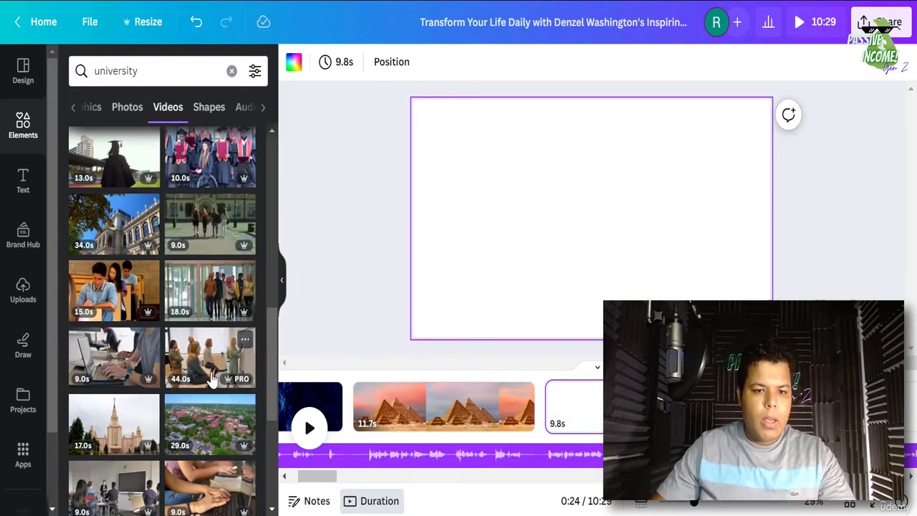
{"action": "scroll", "coordinate": [212, 380], "scroll_direction": "down", "scroll_amount": 3}
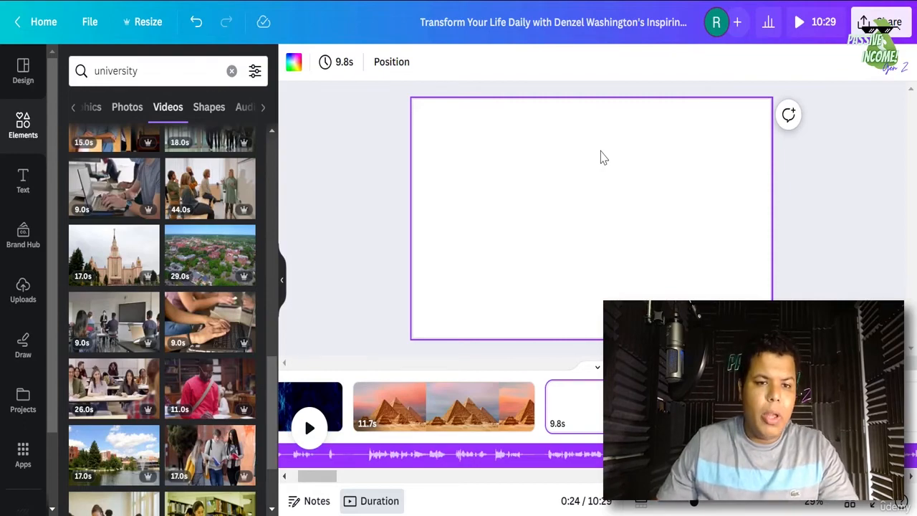
{"action": "scroll", "coordinate": [154, 301], "scroll_direction": "down", "scroll_amount": 3}
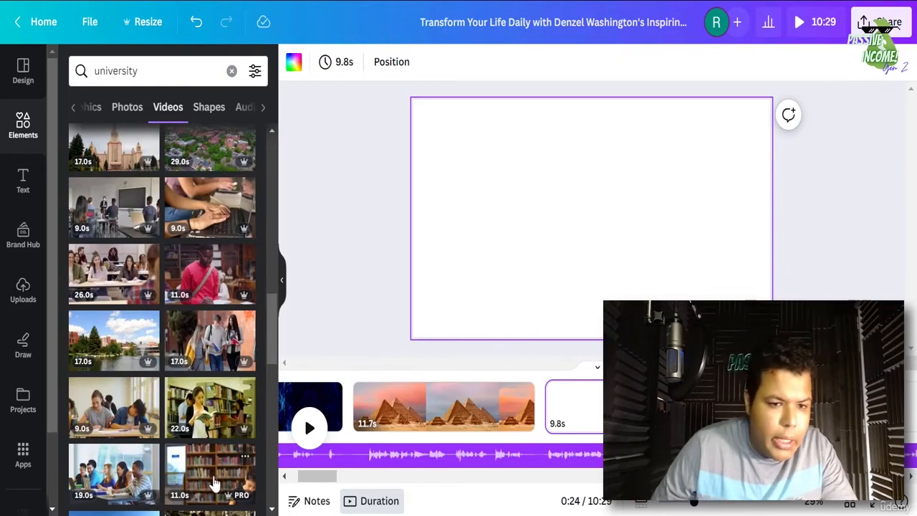
{"action": "scroll", "coordinate": [209, 477], "scroll_direction": "down", "scroll_amount": 3}
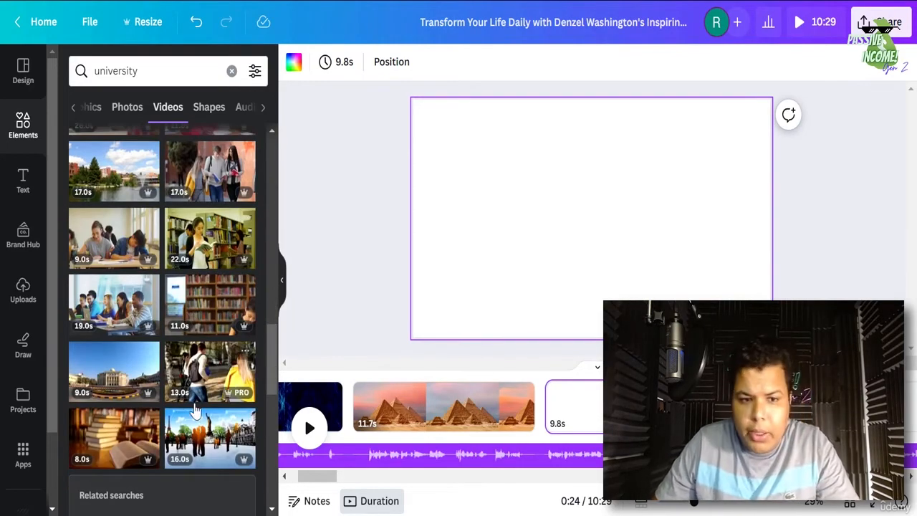
{"action": "scroll", "coordinate": [172, 429], "scroll_direction": "down", "scroll_amount": 5}
{"action": "scroll", "coordinate": [188, 464], "scroll_direction": "down", "scroll_amount": 2}
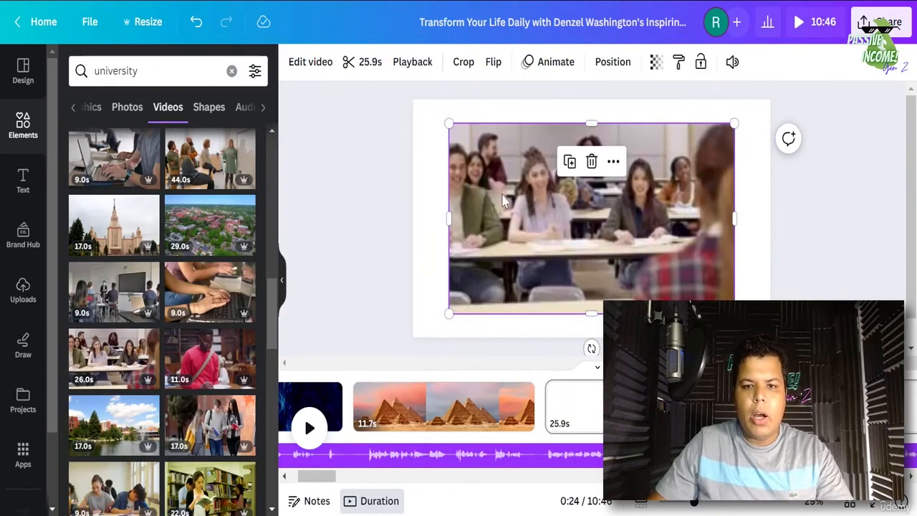
- Trim the classroom clip to 9.8 s and mute its audio
{"action": "left_click", "coordinate": [352, 63]}
{"action": "left_click", "coordinate": [327, 63]}
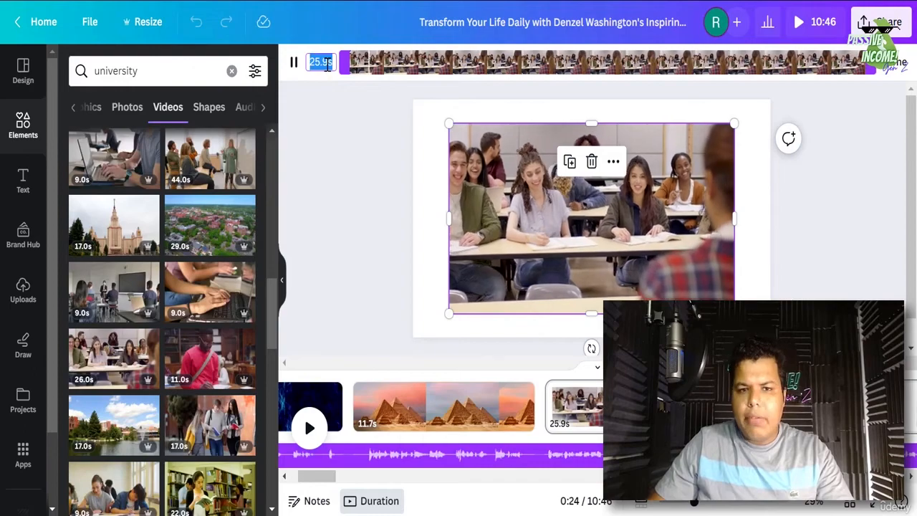
{"action": "type", "text": "9.8"}
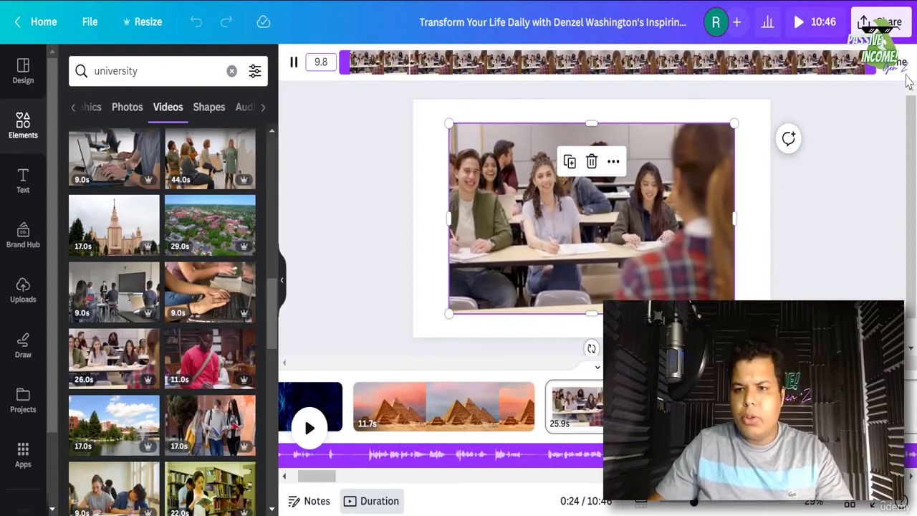
{"action": "key", "text": "Return"}
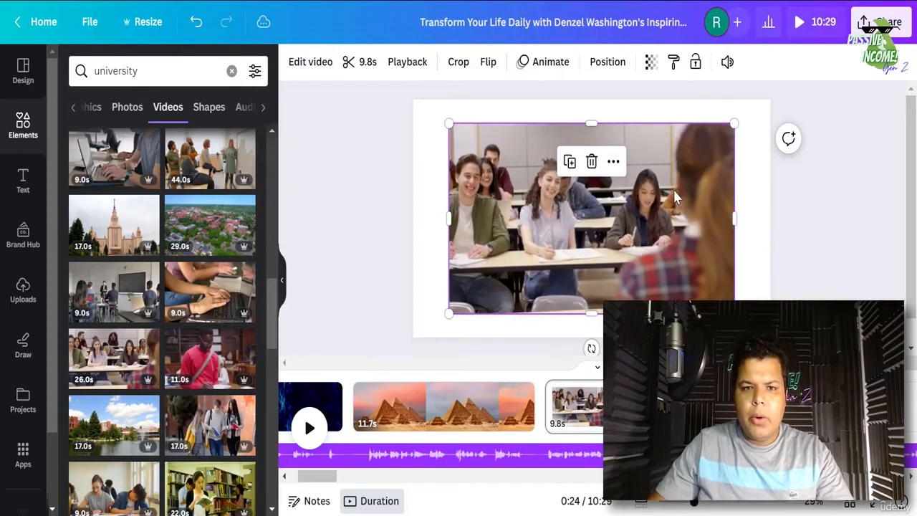
{"action": "left_click", "coordinate": [728, 62]}
{"action": "left_click", "coordinate": [707, 113]}
- Set the classroom clip as the locked page background and preview the video
{"action": "right_click", "coordinate": [645, 253]}
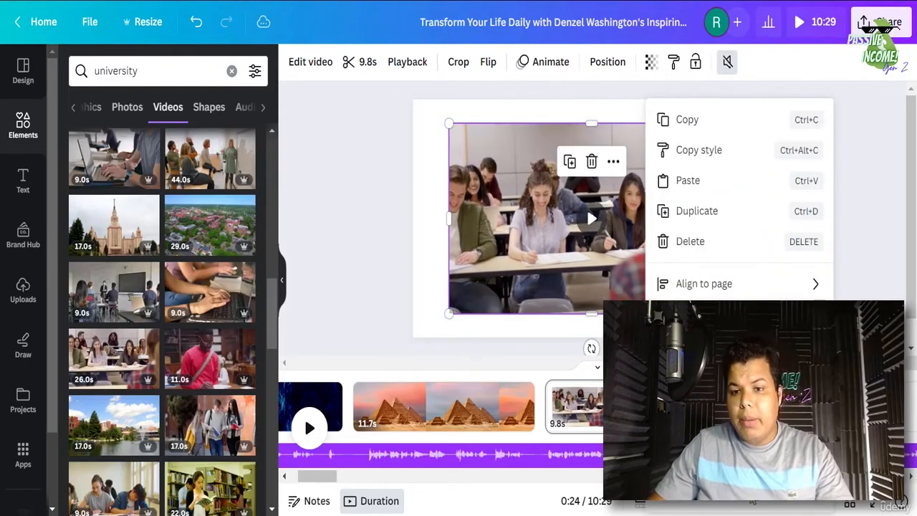
{"action": "left_click", "coordinate": [697, 451]}
{"action": "left_click", "coordinate": [713, 179]}
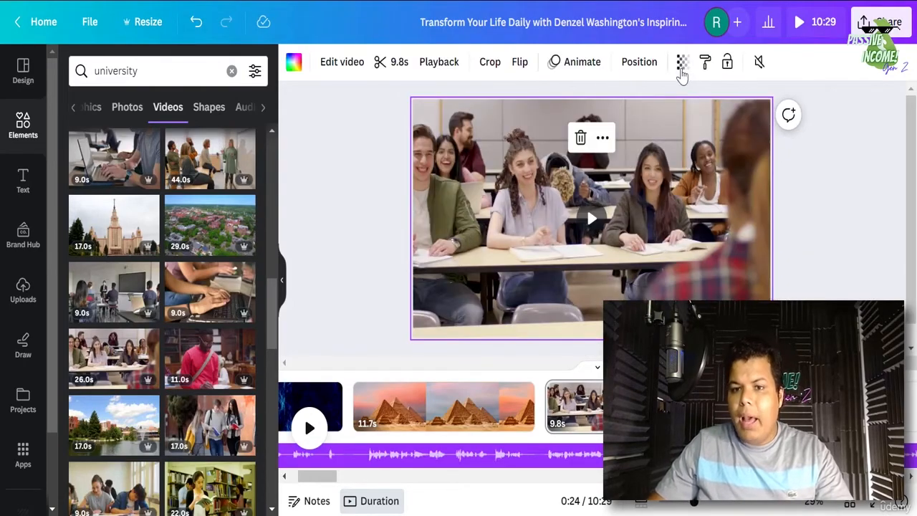
{"action": "left_click", "coordinate": [726, 62]}
{"action": "left_click", "coordinate": [427, 427]}
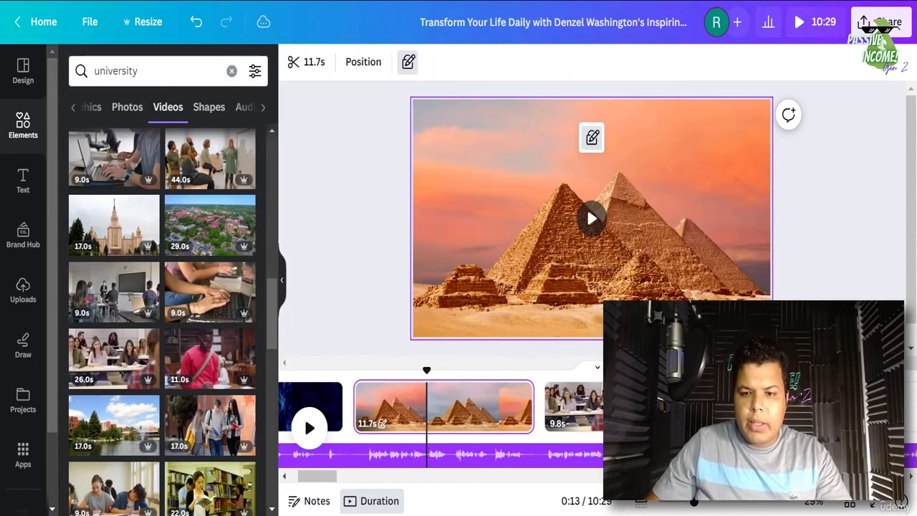
{"action": "left_click", "coordinate": [614, 415]}
{"action": "left_click", "coordinate": [681, 415]}
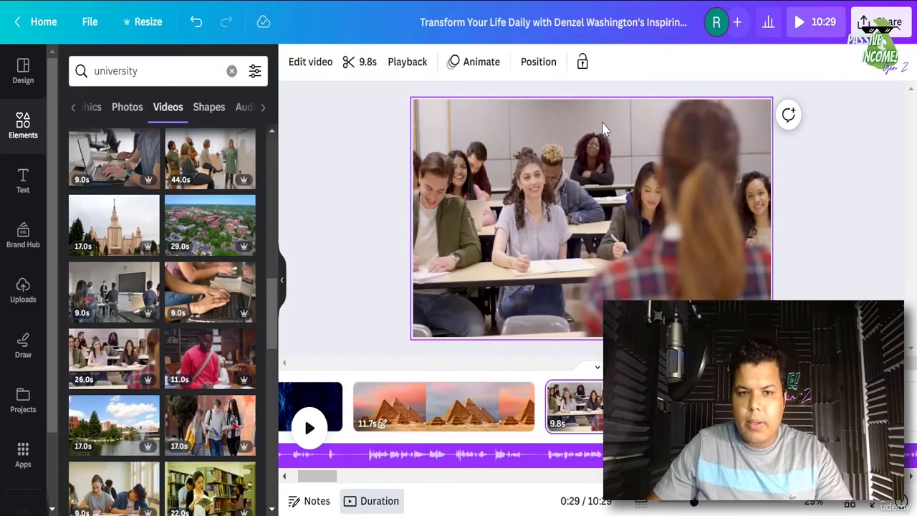
{"action": "left_click", "coordinate": [309, 428]}
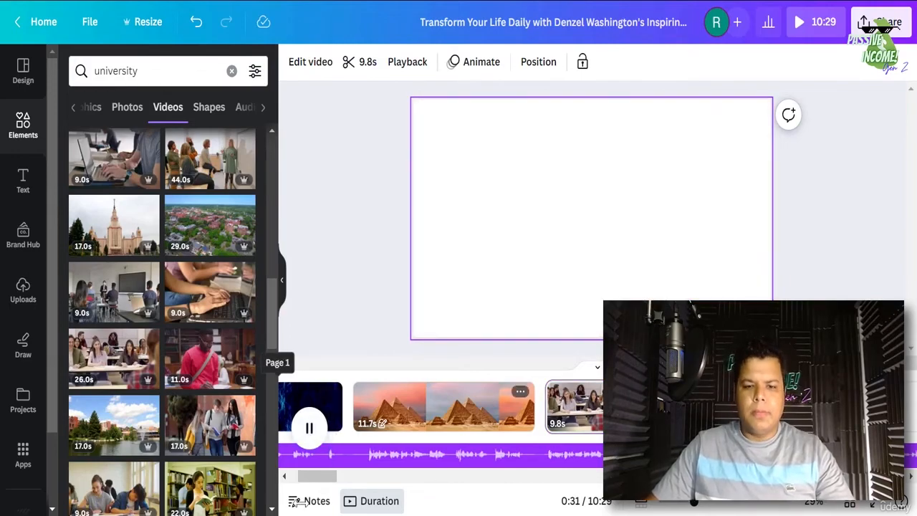
- Split the blank 30-second page at the playhead into 9.9 s and 20.0 s pages
{"action": "left_click_drag", "start_coordinate": [314, 477], "coordinate": [327, 476]}
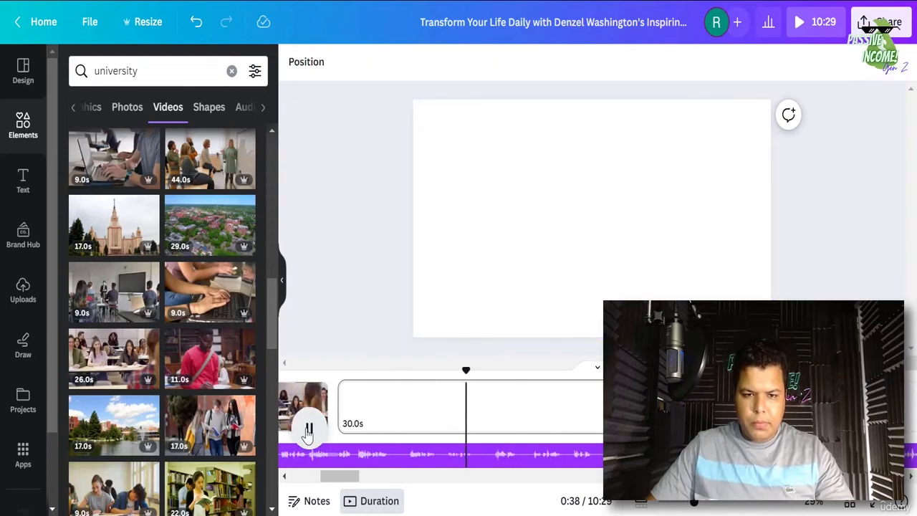
{"action": "left_click", "coordinate": [308, 434]}
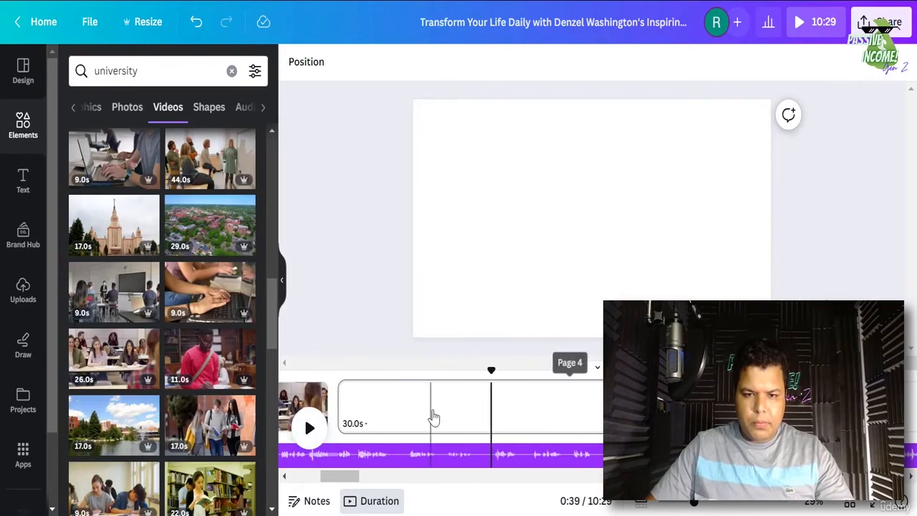
{"action": "right_click", "coordinate": [432, 417]}
{"action": "key", "text": "s"}
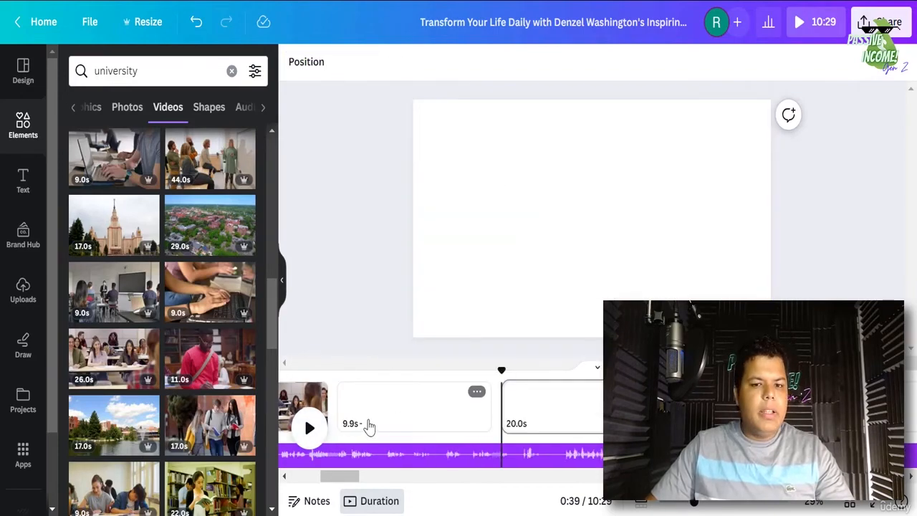
{"action": "left_click", "coordinate": [368, 426]}
{"action": "left_click", "coordinate": [127, 69]}
{"action": "double_click", "coordinate": [126, 70]}
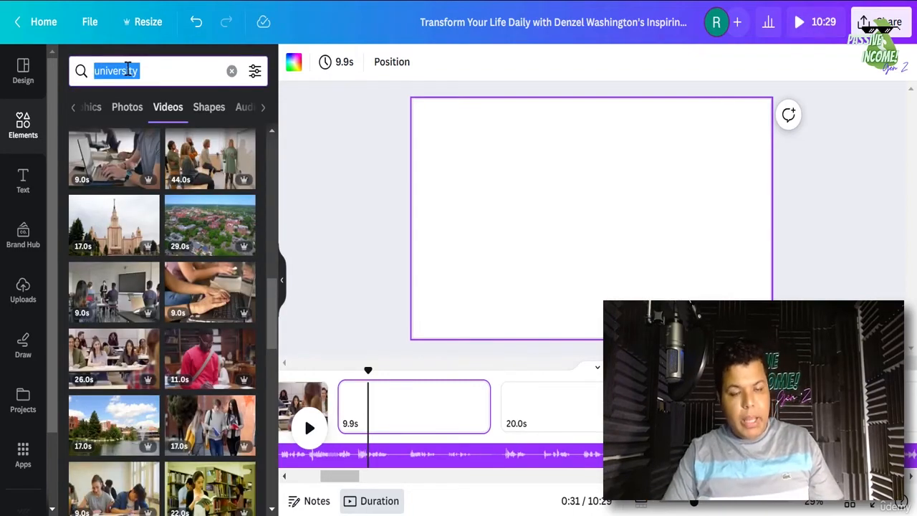
- Search stock videos for 'plan' and scroll to the handwritten Plan A / Plan B clip
{"action": "type", "text": "pln"}
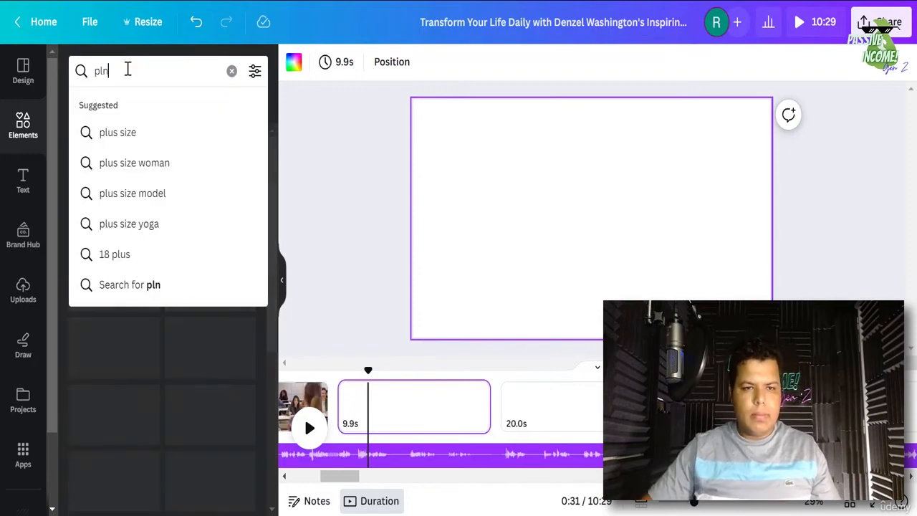
{"action": "key", "text": "BackSpace"}
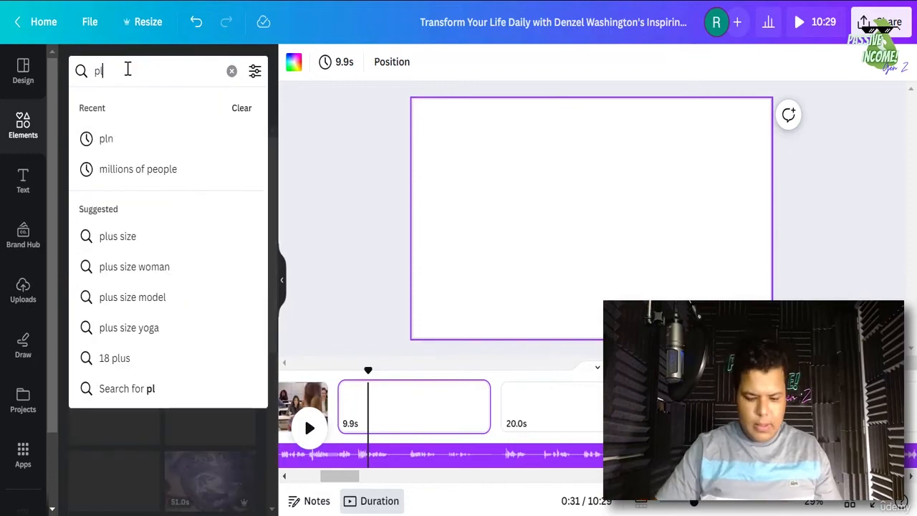
{"action": "type", "text": "an"}
{"action": "key", "text": "Return"}
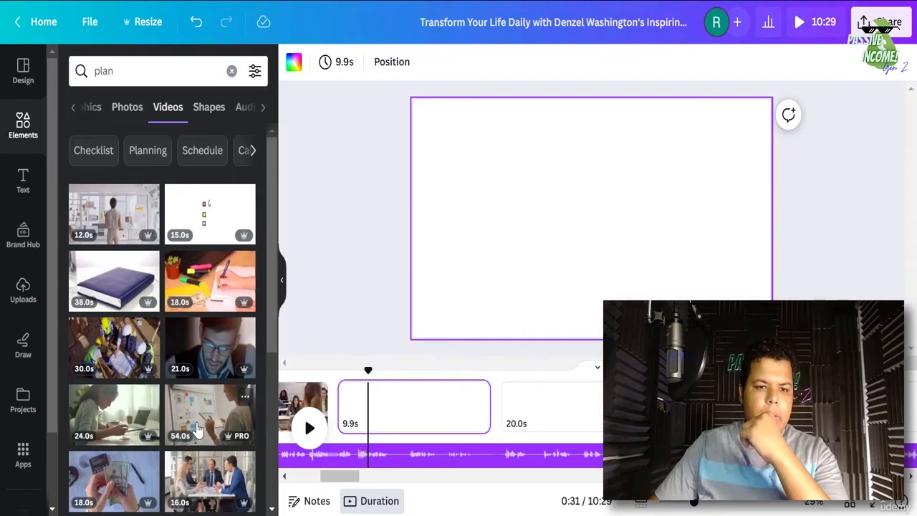
{"action": "scroll", "coordinate": [199, 429], "scroll_direction": "down", "scroll_amount": 4}
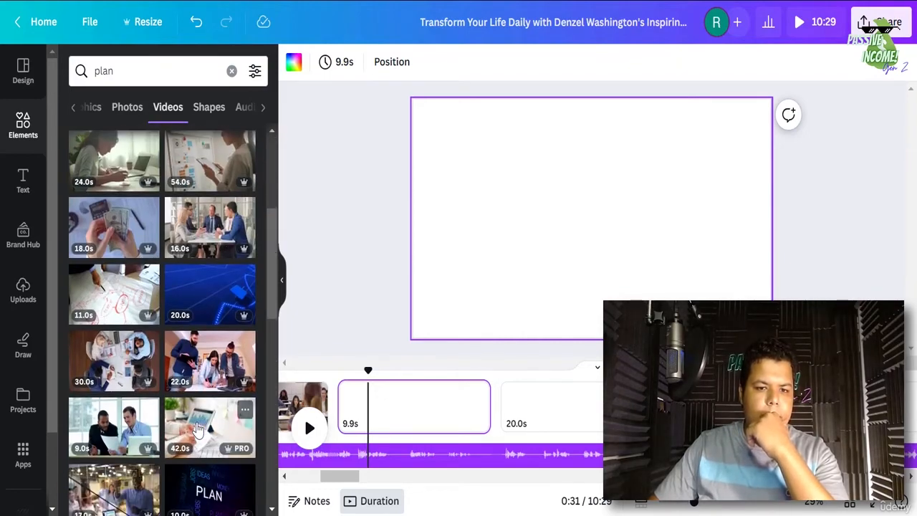
{"action": "scroll", "coordinate": [198, 428], "scroll_direction": "down", "scroll_amount": 3}
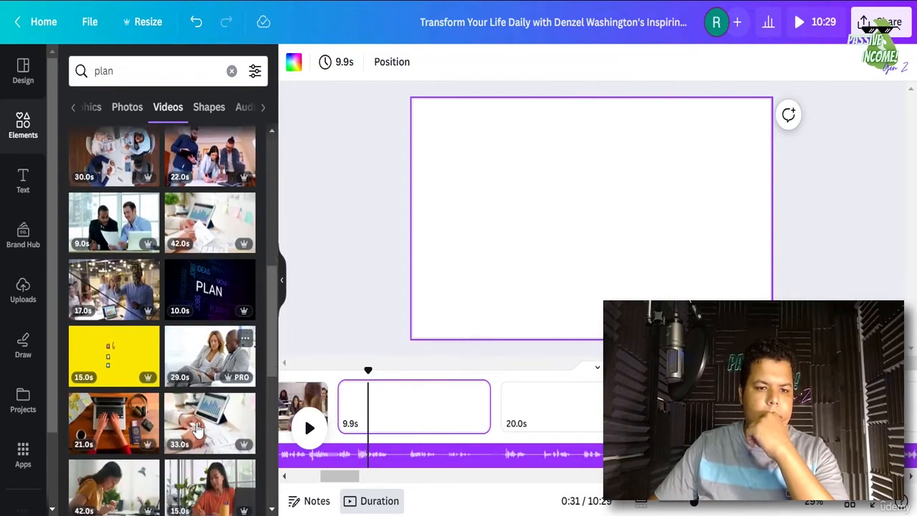
{"action": "scroll", "coordinate": [201, 419], "scroll_direction": "down", "scroll_amount": 3}
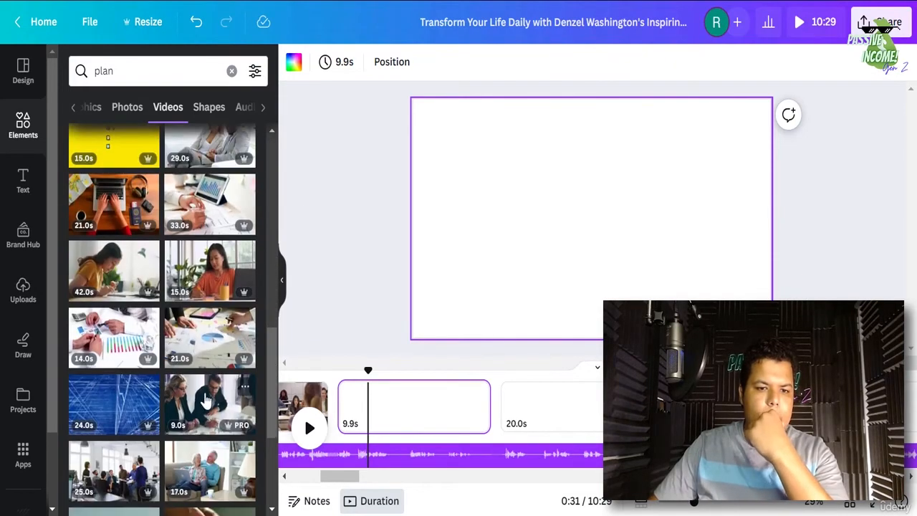
{"action": "scroll", "coordinate": [201, 403], "scroll_direction": "down", "scroll_amount": 3}
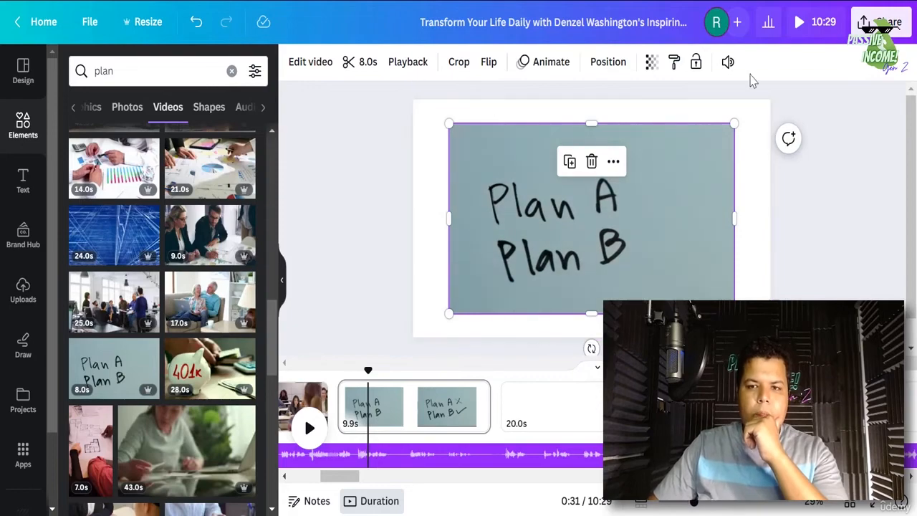
- Mute the Plan A / Plan B clip and check its speed and context options
{"action": "left_click", "coordinate": [727, 63]}
{"action": "left_click", "coordinate": [708, 113]}
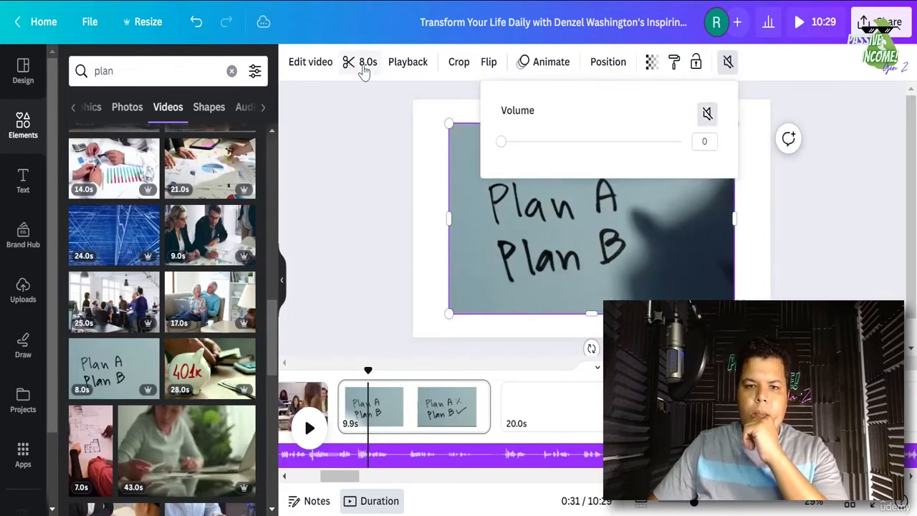
{"action": "left_click", "coordinate": [403, 63]}
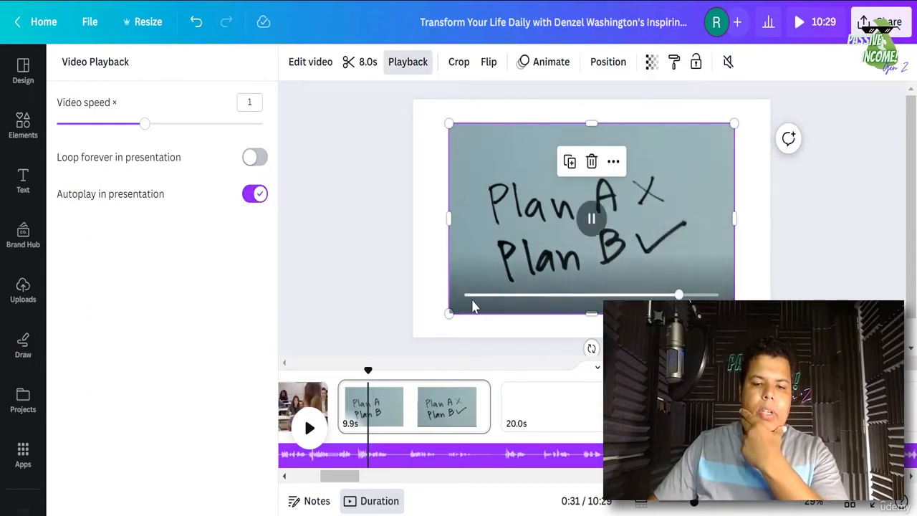
{"action": "right_click", "coordinate": [511, 247]}
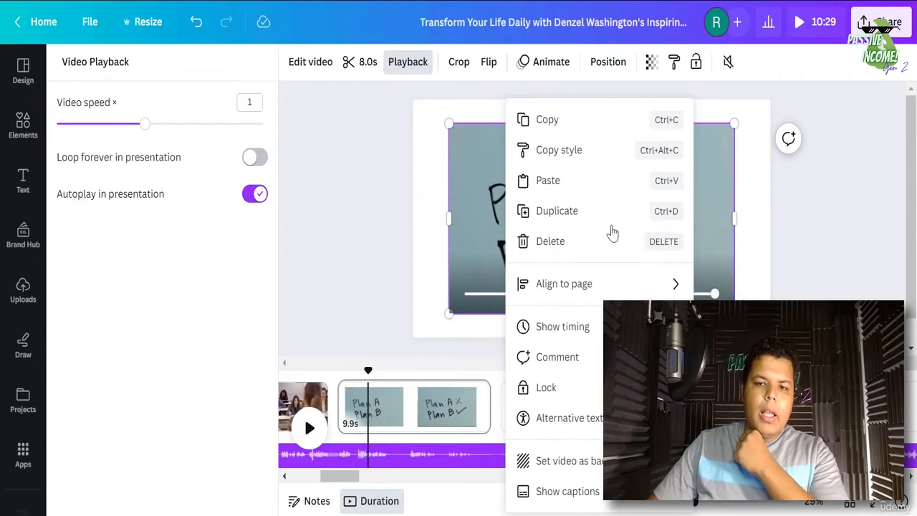
{"action": "left_click", "coordinate": [710, 242]}
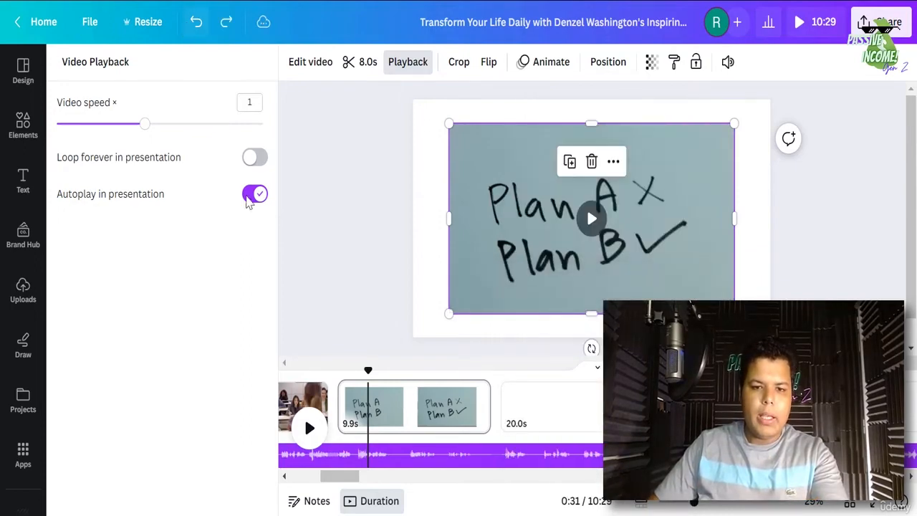
- Undo the Plan A / Plan B footage and the 8.0s page change, leaving the page blank
{"action": "left_click", "coordinate": [198, 26]}
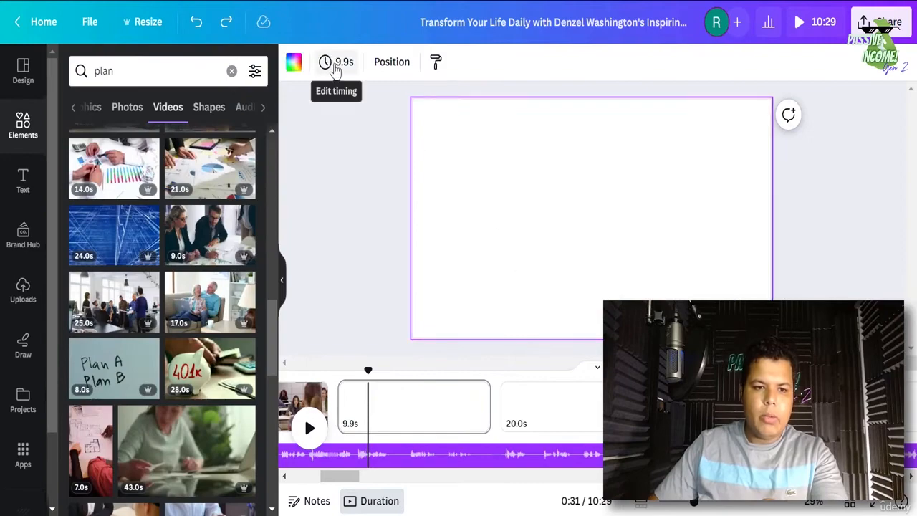
{"action": "left_click", "coordinate": [337, 63]}
{"action": "left_click", "coordinate": [445, 111]}
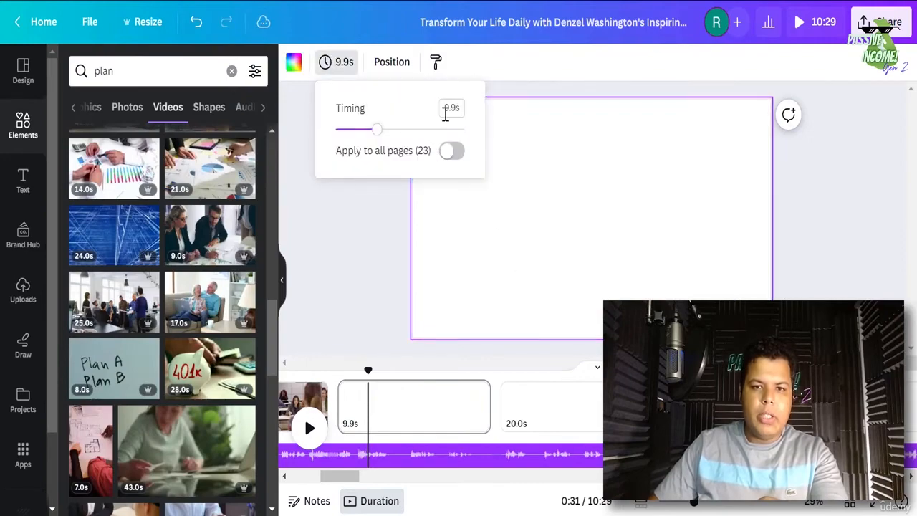
{"action": "key", "text": "Return"}
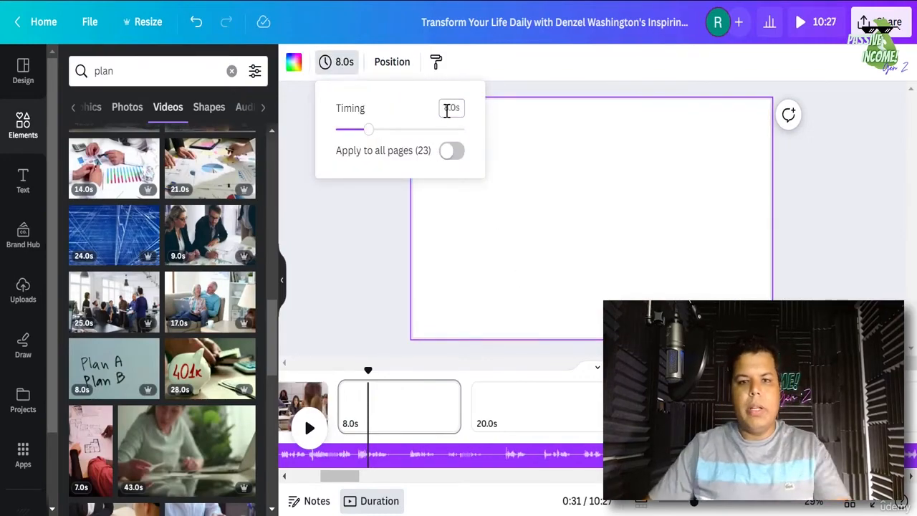
{"action": "left_click", "coordinate": [106, 364]}
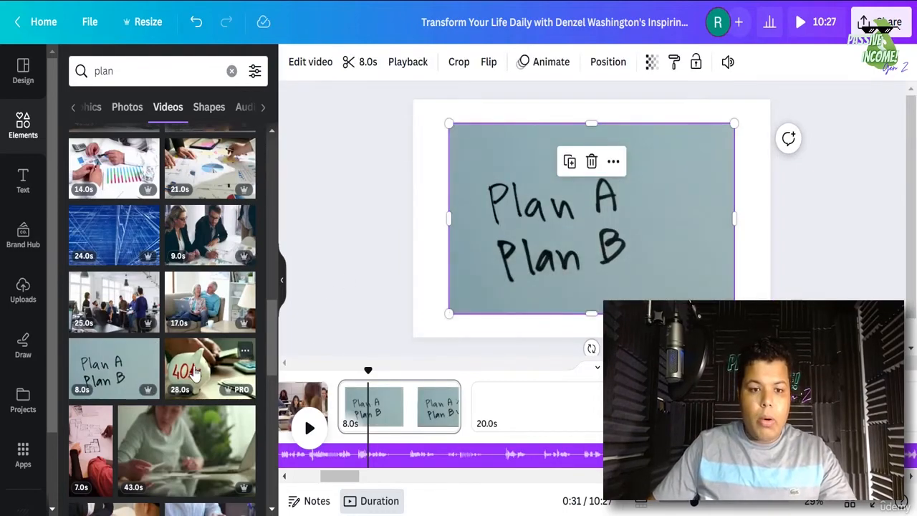
{"action": "key", "text": "Delete"}
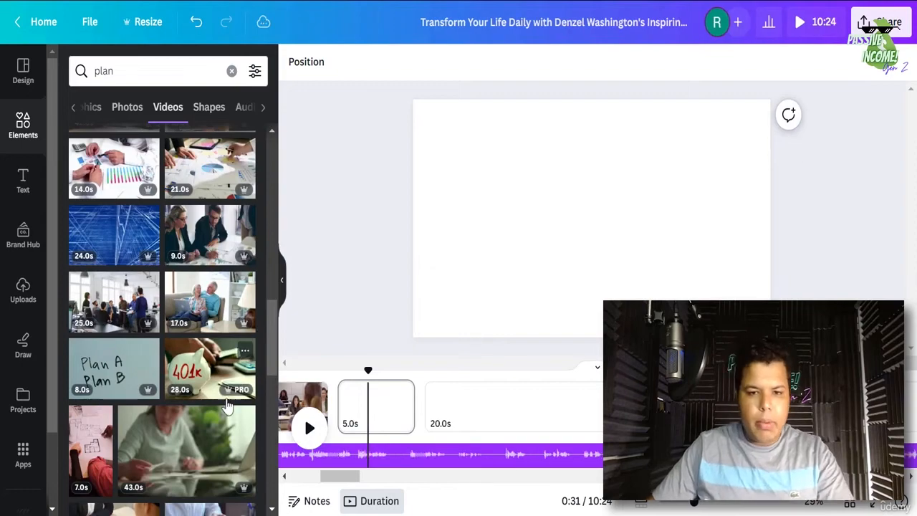
{"action": "left_click", "coordinate": [195, 33]}
{"action": "left_click", "coordinate": [198, 33]}
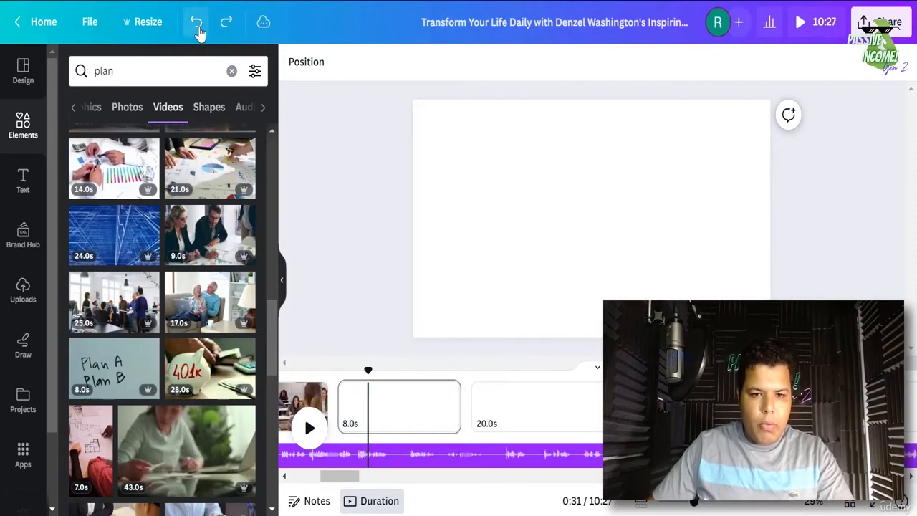
{"action": "left_click", "coordinate": [198, 30]}
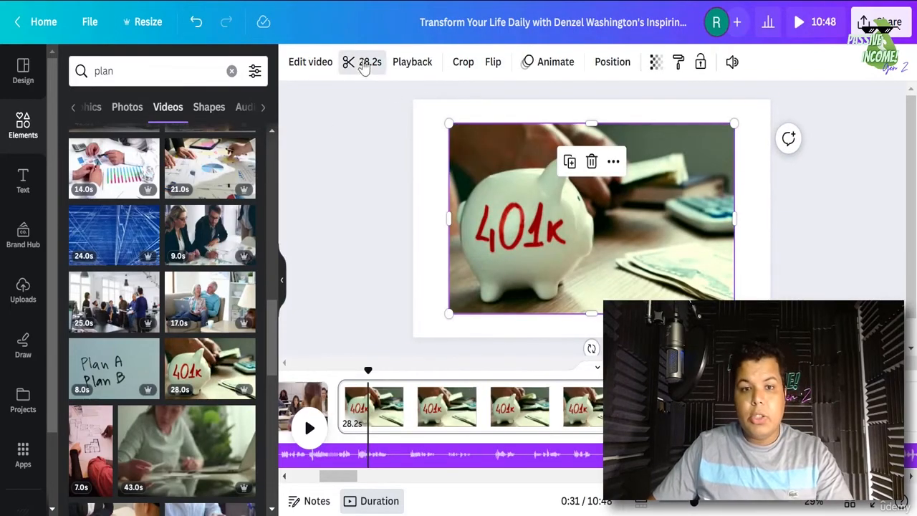
- Trim the 401k piggy-bank clip to 9.9 s and mute its audio
{"action": "left_click", "coordinate": [365, 63]}
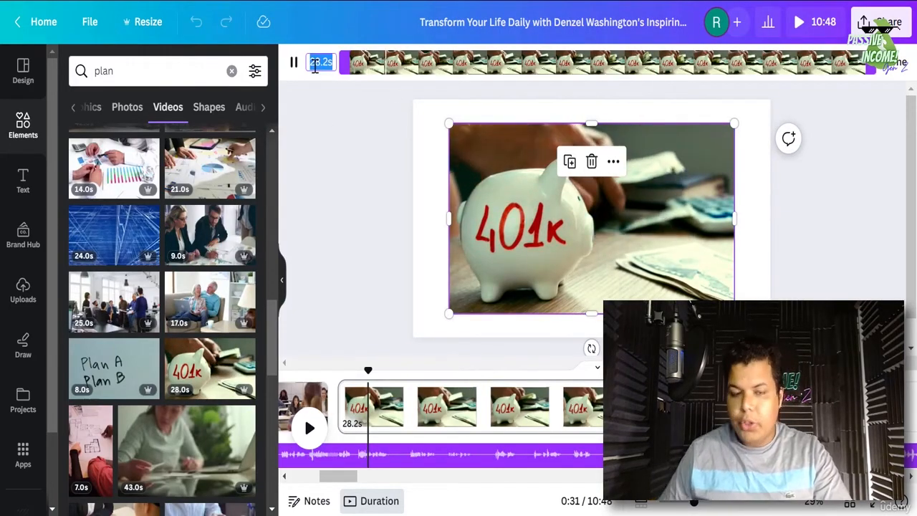
{"action": "type", "text": "9.9"}
{"action": "key", "text": "Return"}
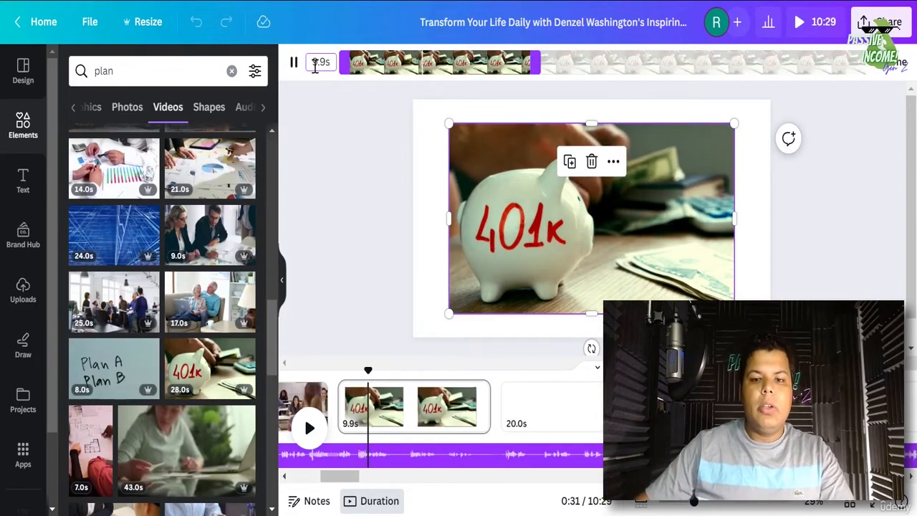
{"action": "left_click", "coordinate": [897, 64]}
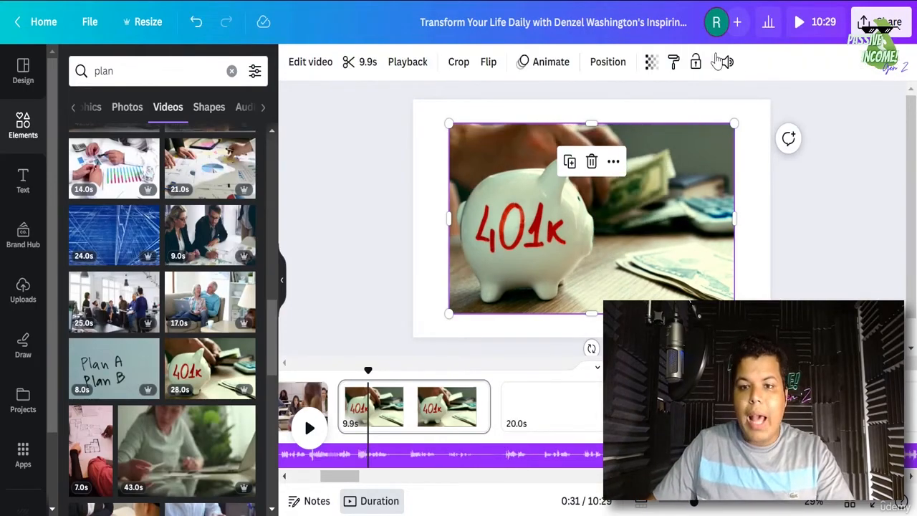
{"action": "left_click", "coordinate": [724, 63]}
{"action": "left_click", "coordinate": [707, 114]}
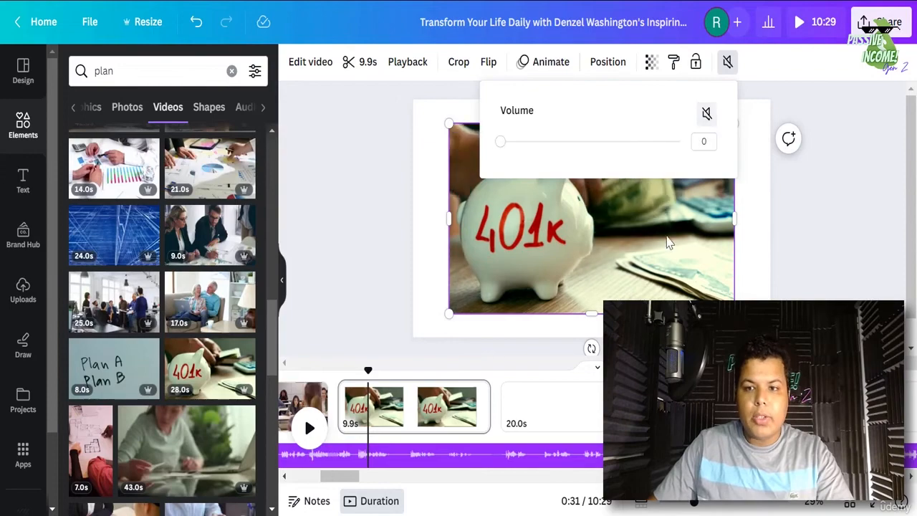
- Set the 401k clip as the page background and preview the page
{"action": "right_click", "coordinate": [659, 247]}
{"action": "left_click", "coordinate": [716, 459]}
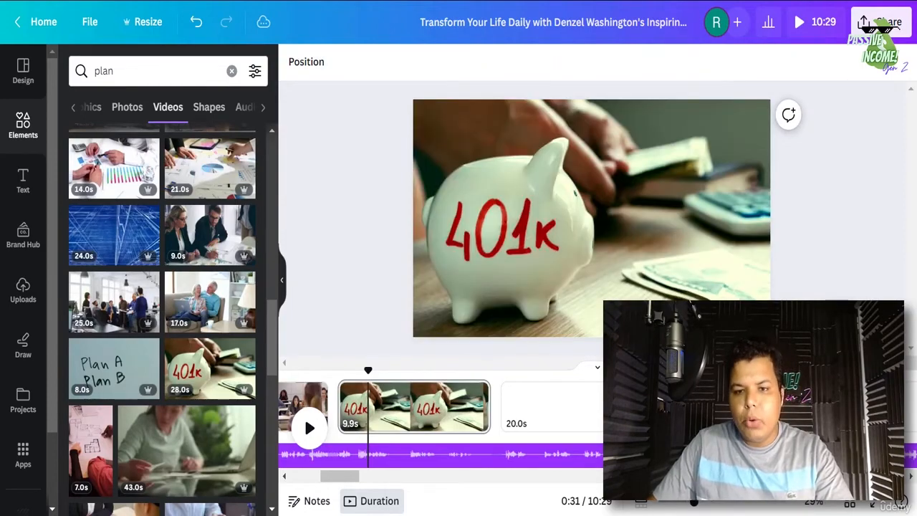
{"action": "left_click", "coordinate": [476, 425]}
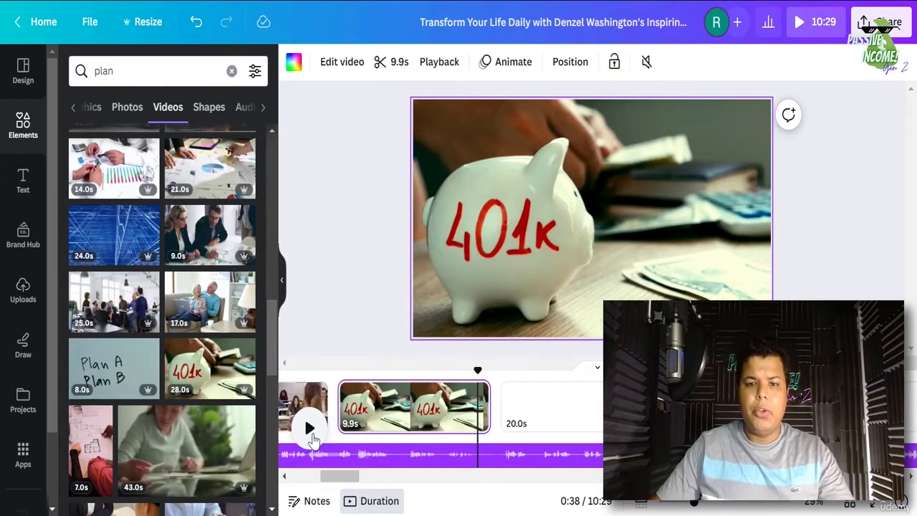
{"action": "left_click", "coordinate": [310, 430]}
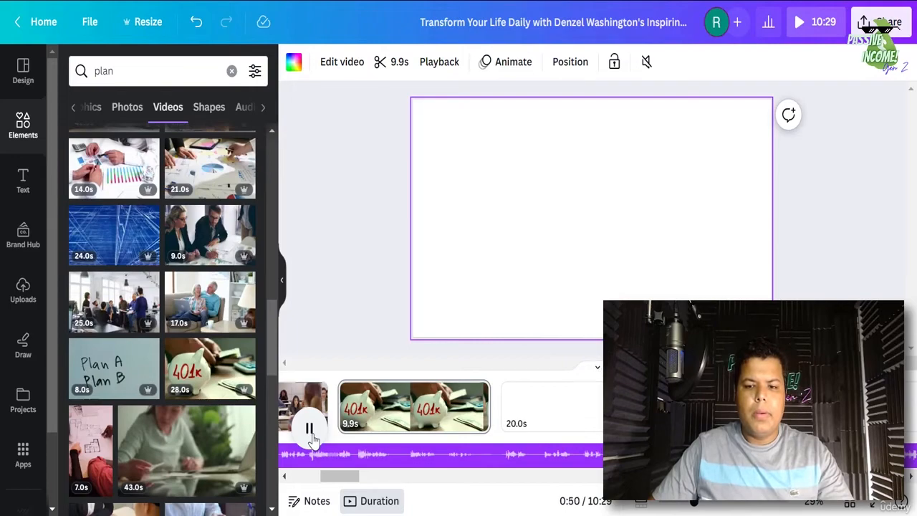
- Replace the 'plan' search with a stock video search for 'fall'
{"action": "left_click", "coordinate": [313, 439]}
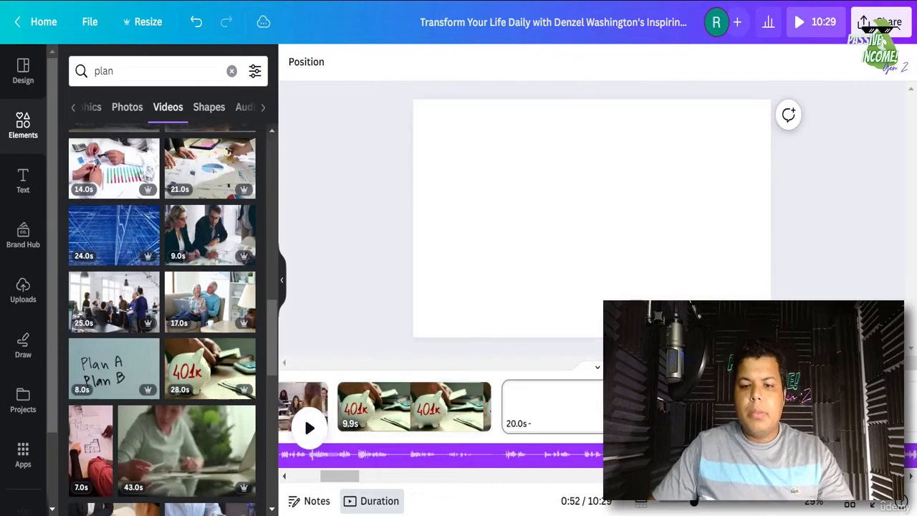
{"action": "right_click", "coordinate": [642, 405]}
{"action": "left_click", "coordinate": [113, 72]}
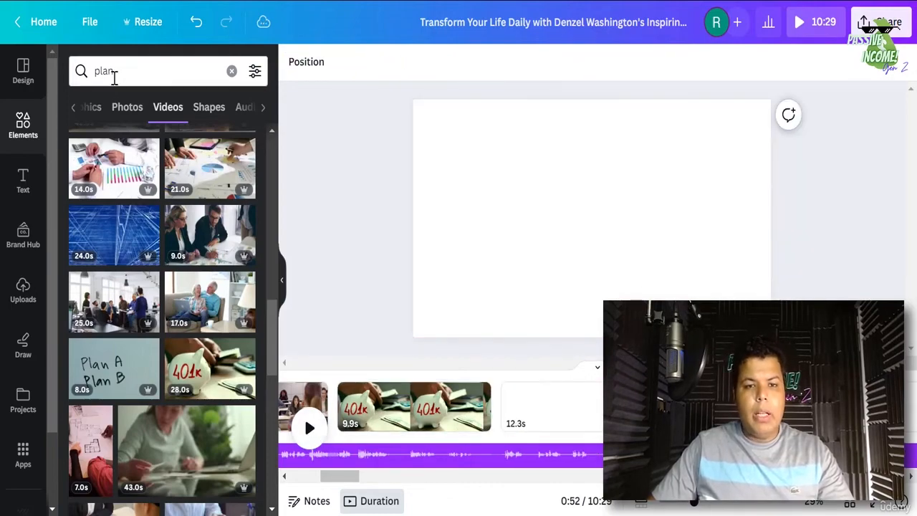
{"action": "double_click", "coordinate": [113, 71]}
{"action": "type", "text": "fall"}
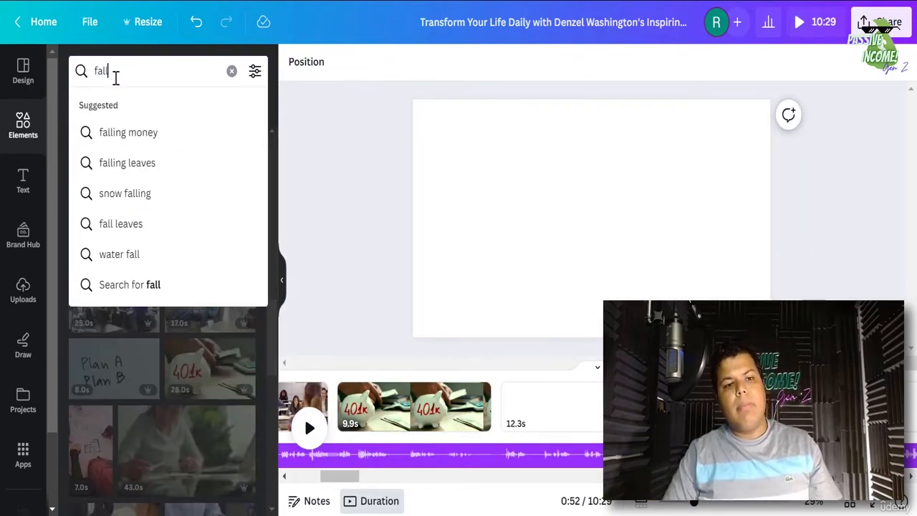
{"action": "key", "text": "Return"}
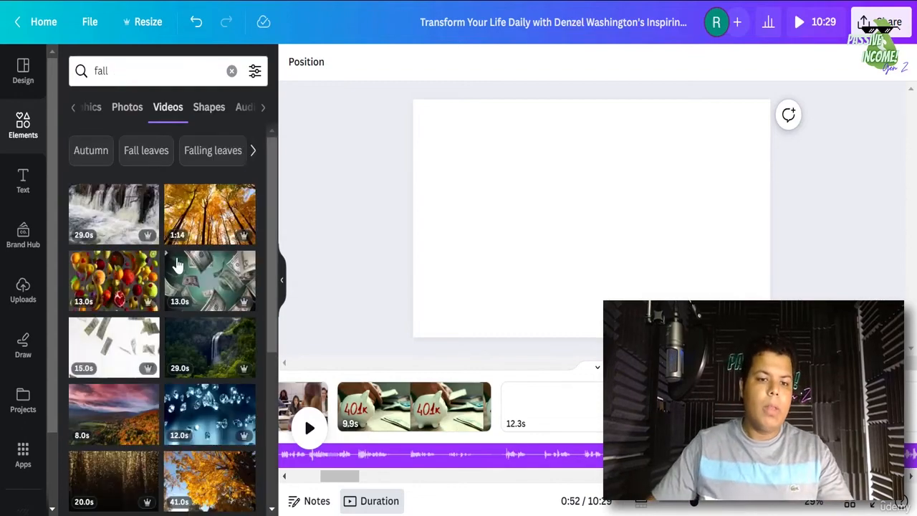
{"action": "scroll", "coordinate": [179, 266], "scroll_direction": "down", "scroll_amount": 3}
{"action": "scroll", "coordinate": [179, 266], "scroll_direction": "up", "scroll_amount": 3}
- Refine the video search to 'fall mountain', then to 'mountain climbing'
{"action": "left_click", "coordinate": [135, 77]}
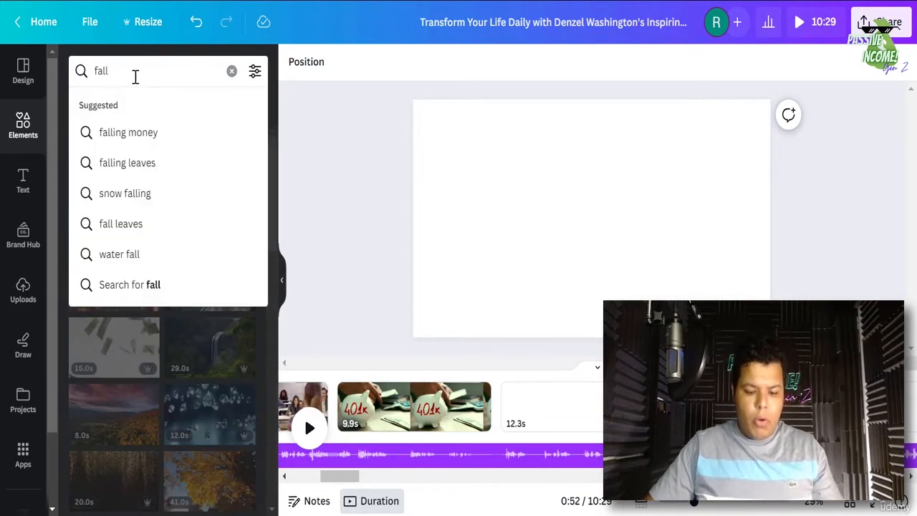
{"action": "type", "text": "mon"}
{"action": "type", "text": "unt"}
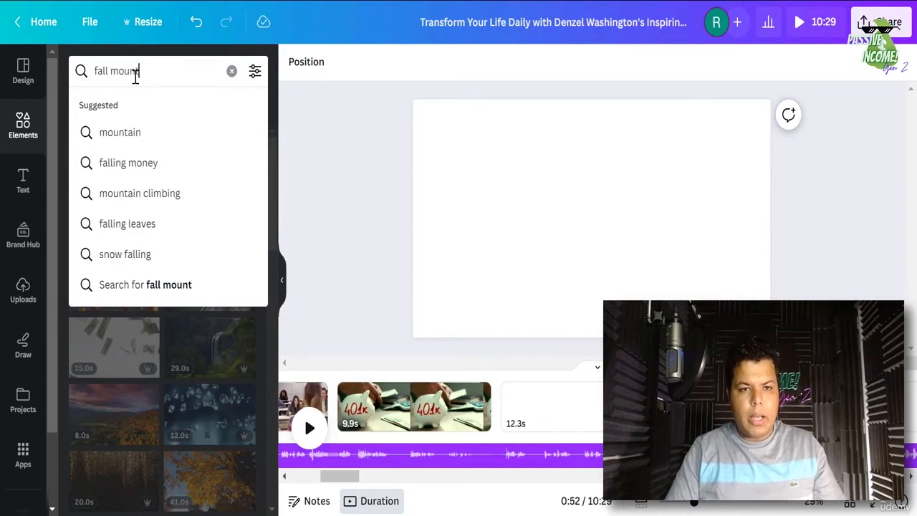
{"action": "type", "text": "ain"}
{"action": "key", "text": "Return"}
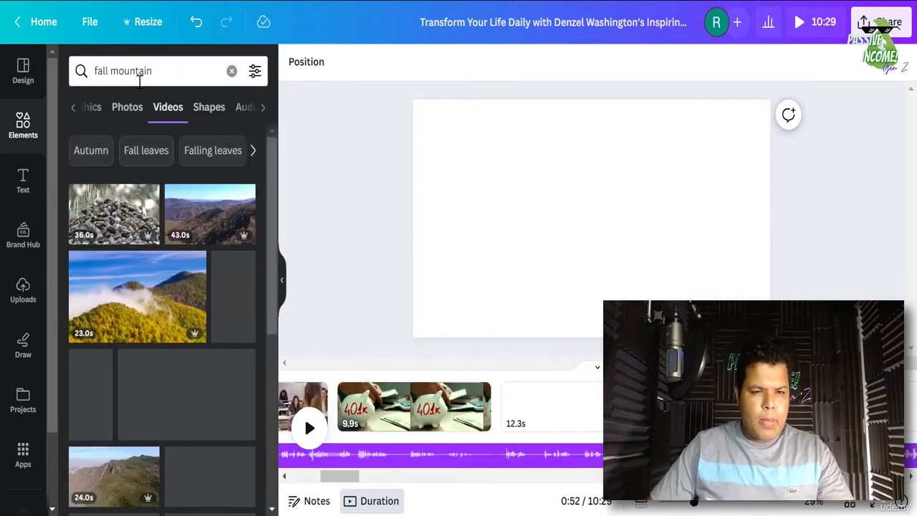
{"action": "scroll", "coordinate": [165, 309], "scroll_direction": "down", "scroll_amount": 5}
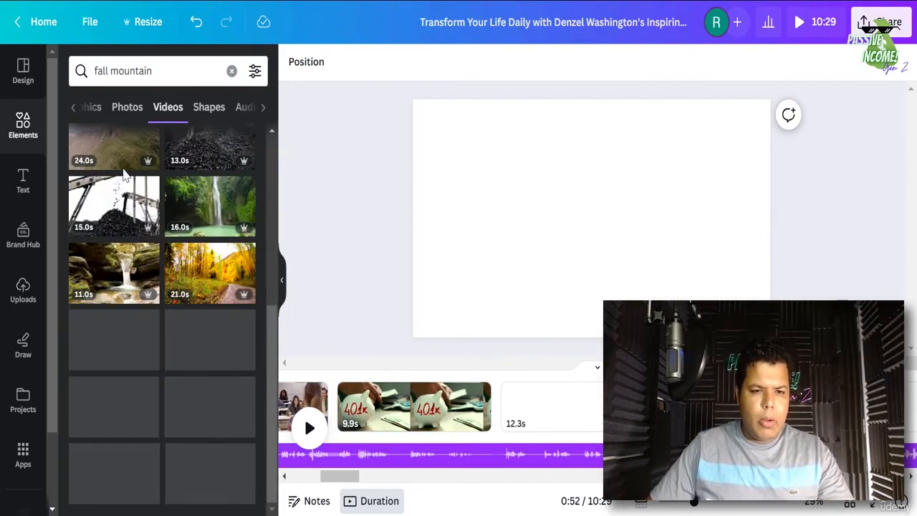
{"action": "double_click", "coordinate": [131, 70]}
{"action": "triple_click", "coordinate": [141, 70]}
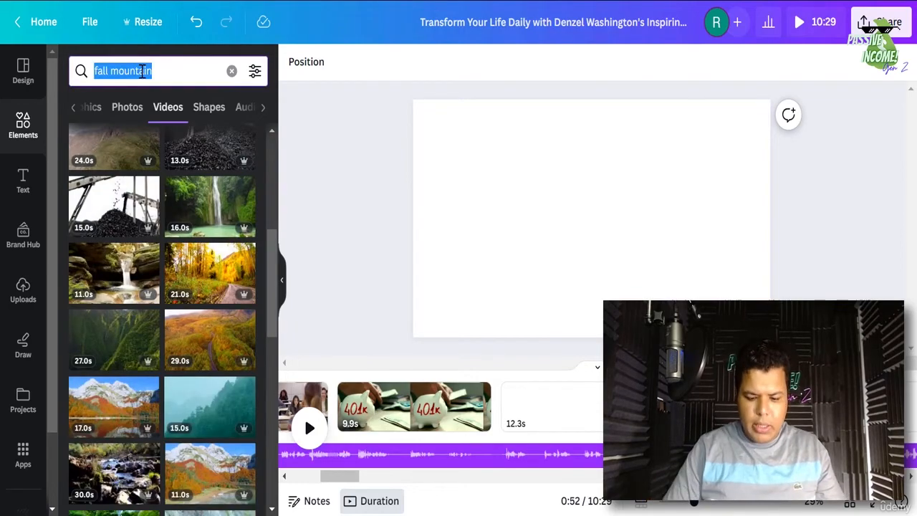
{"action": "type", "text": "mountain clim"}
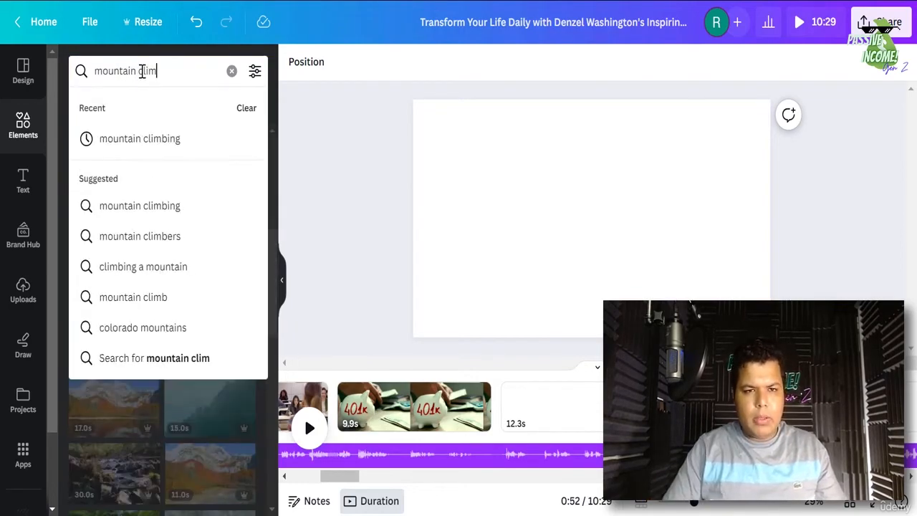
{"action": "type", "text": "bing"}
{"action": "key", "text": "Return"}
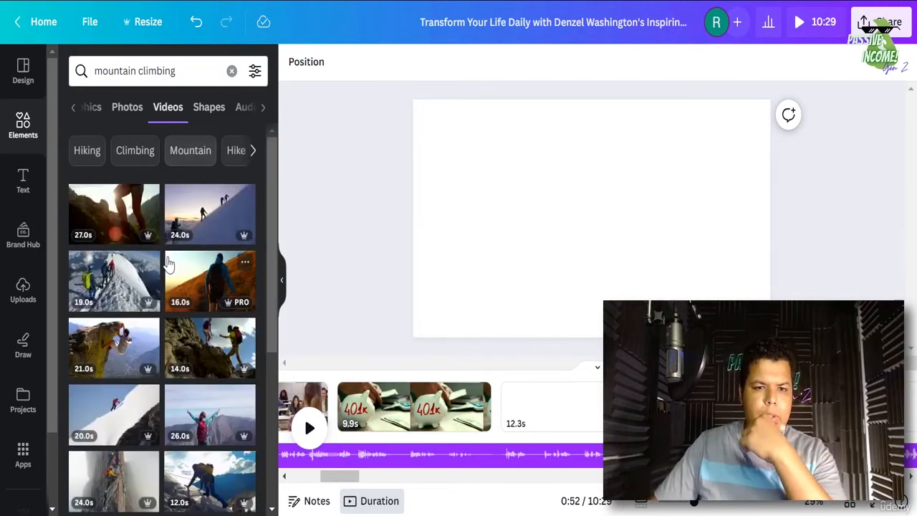
{"action": "scroll", "coordinate": [169, 264], "scroll_direction": "down", "scroll_amount": 2}
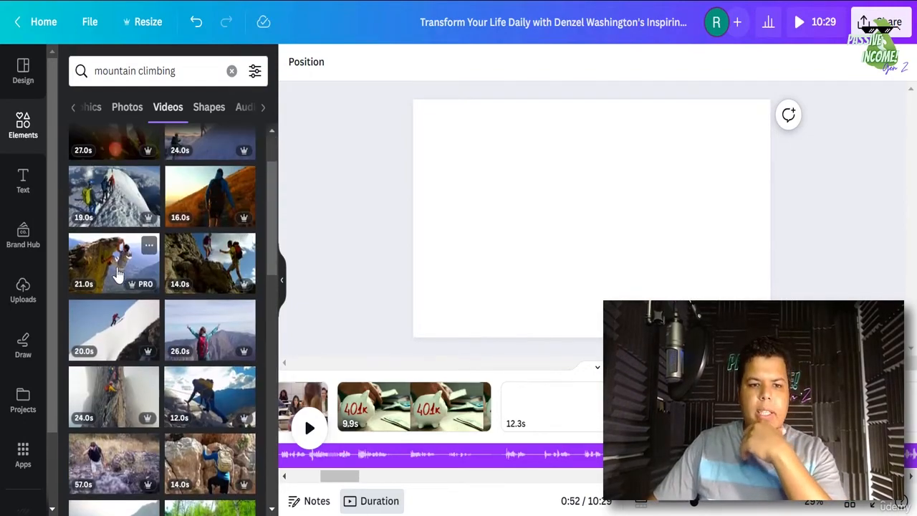
- Add the 21.0s climber video to the 12.3s page and trim it to 12.3 seconds
{"action": "left_click", "coordinate": [567, 424]}
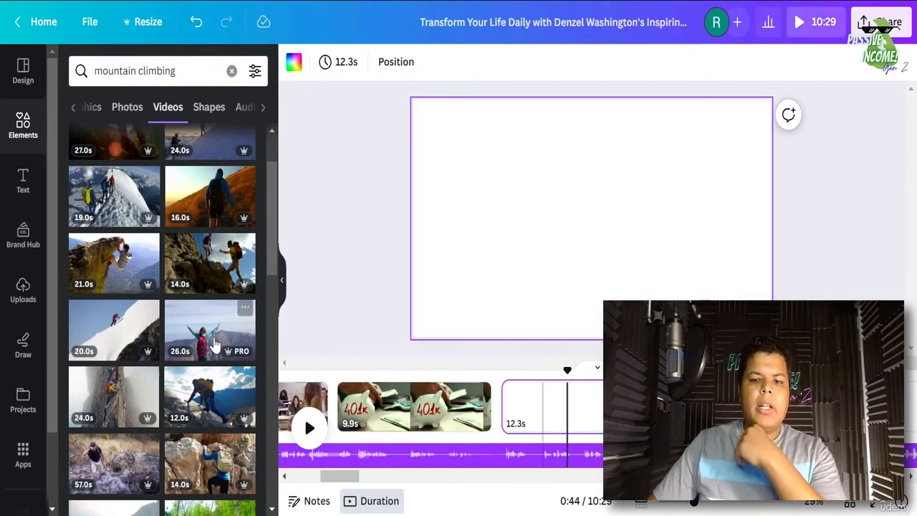
{"action": "left_click", "coordinate": [108, 262]}
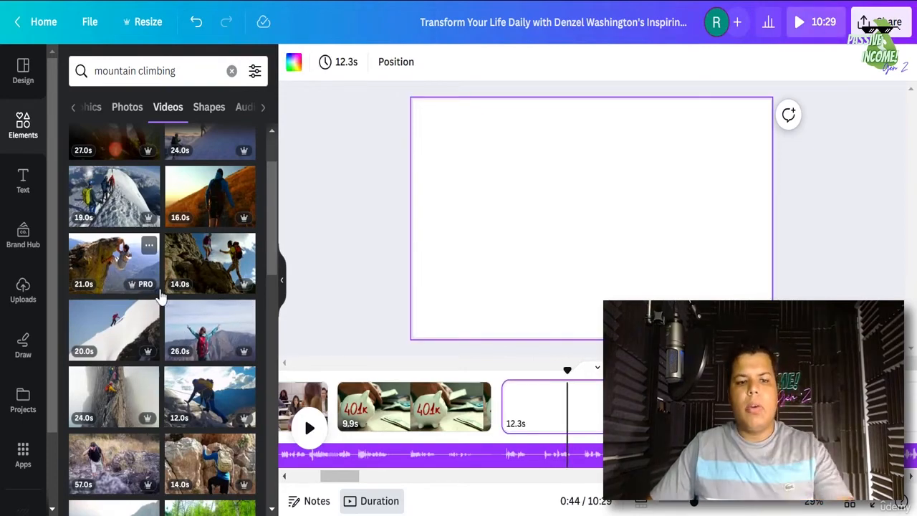
{"action": "left_click", "coordinate": [360, 70]}
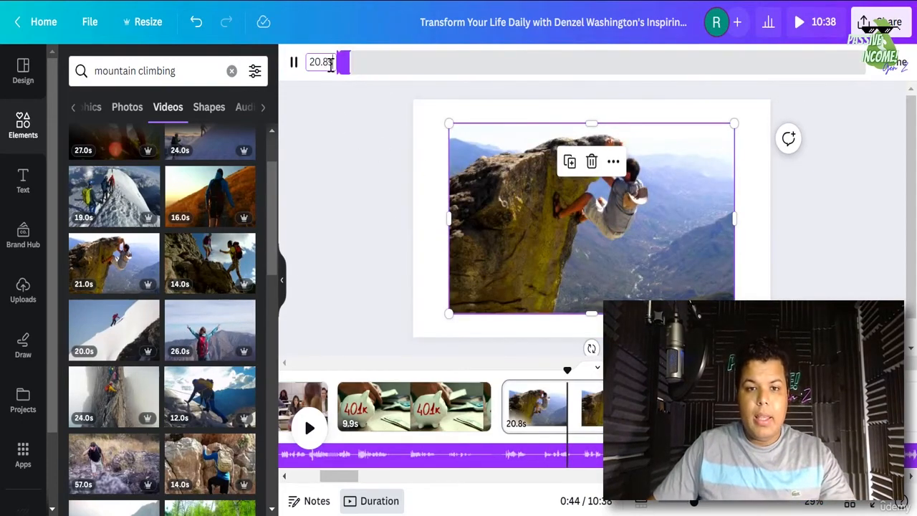
{"action": "left_click", "coordinate": [325, 60]}
{"action": "type", "text": "12.3"}
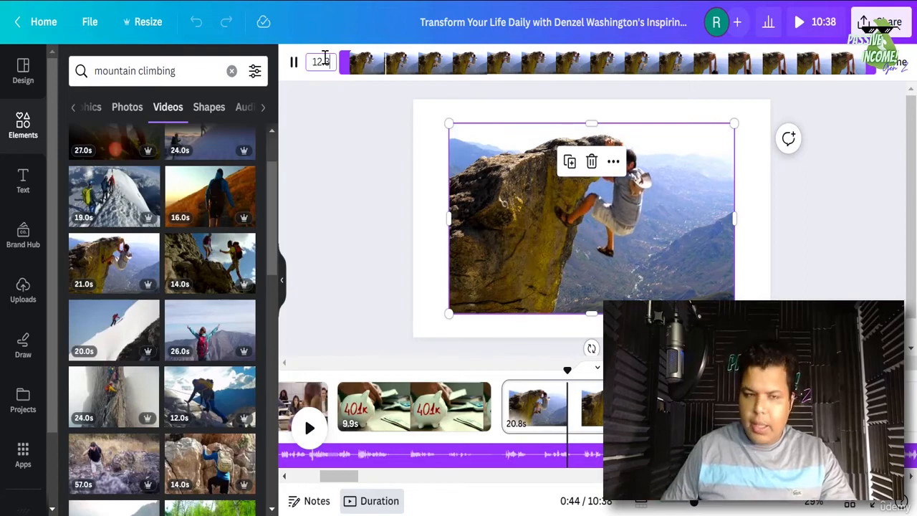
{"action": "key", "text": "Return"}
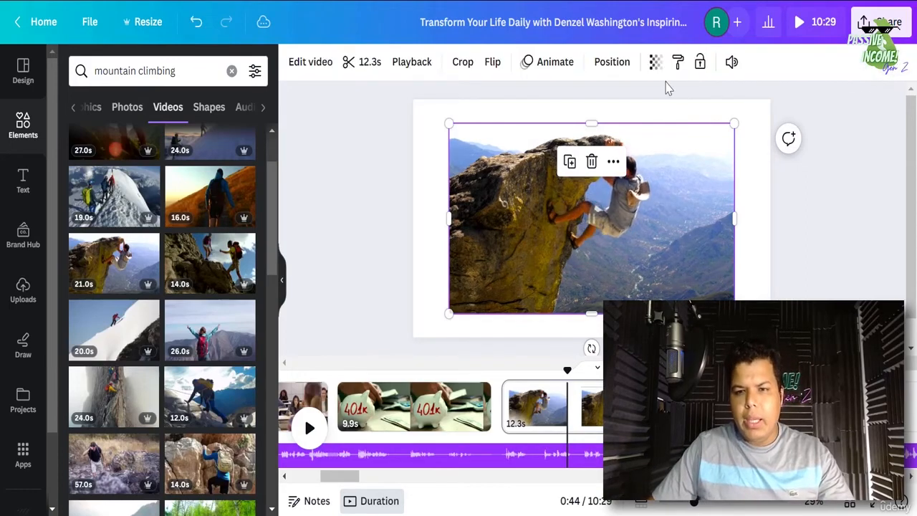
- Mute the climber clip, set it as the page background, and preview it
{"action": "left_click", "coordinate": [731, 62]}
{"action": "left_click", "coordinate": [711, 113]}
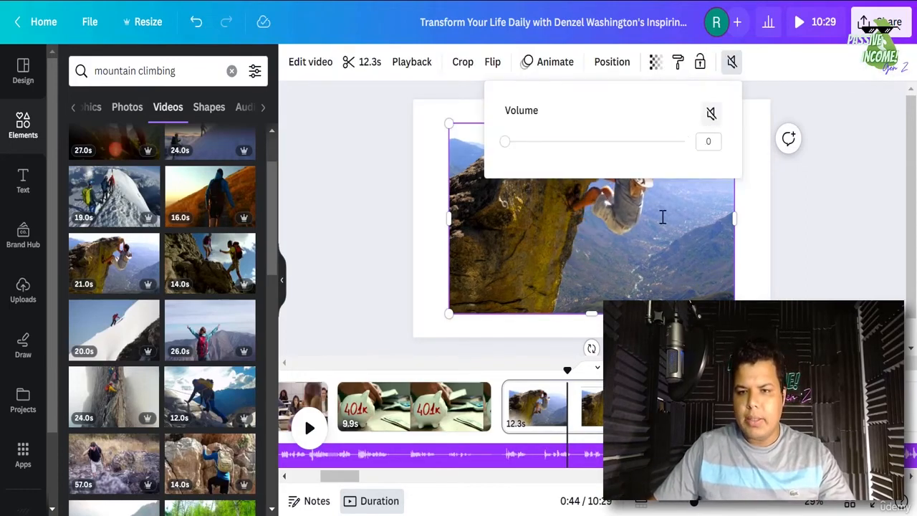
{"action": "right_click", "coordinate": [643, 179]}
{"action": "left_click", "coordinate": [716, 460]}
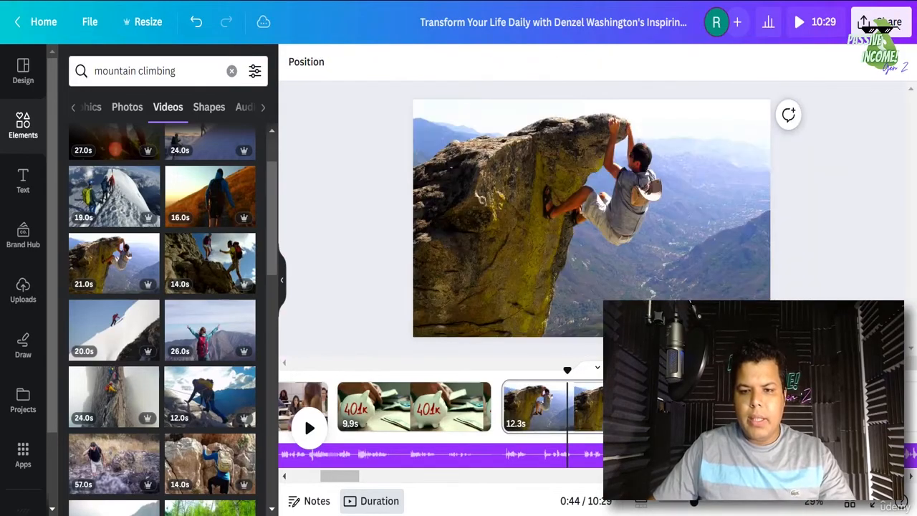
{"action": "left_click", "coordinate": [308, 435]}
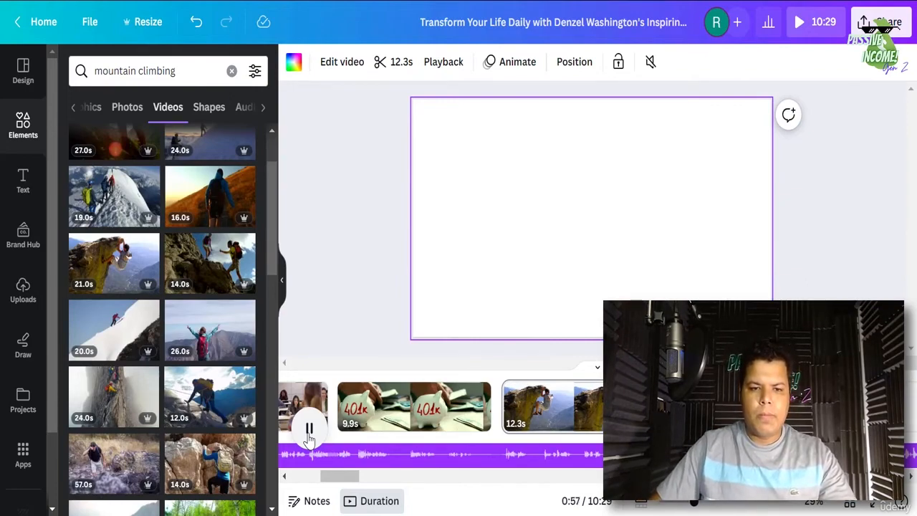
- Add the 16.0s hiker video to the blank 7.7s page and trim it to 7.7 seconds
{"action": "left_click", "coordinate": [309, 430]}
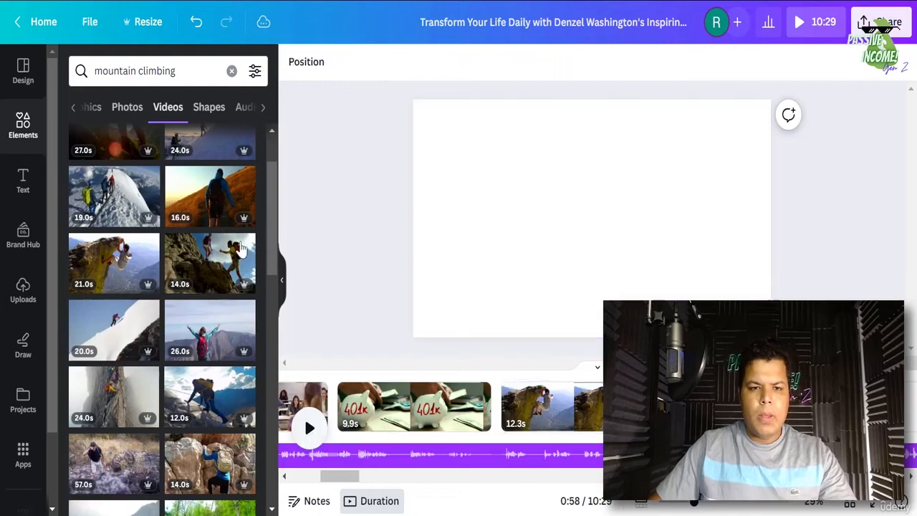
{"action": "scroll", "coordinate": [183, 212], "scroll_direction": "up", "scroll_amount": 2}
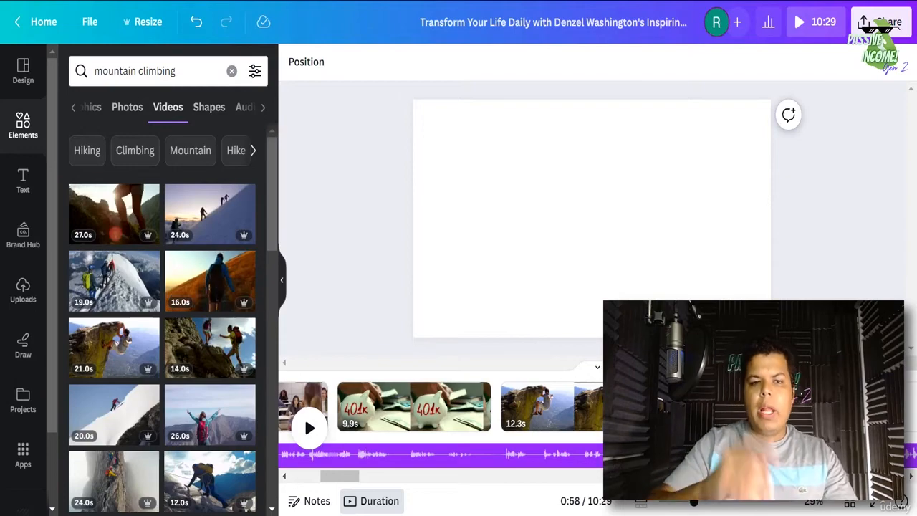
{"action": "left_click", "coordinate": [753, 406]}
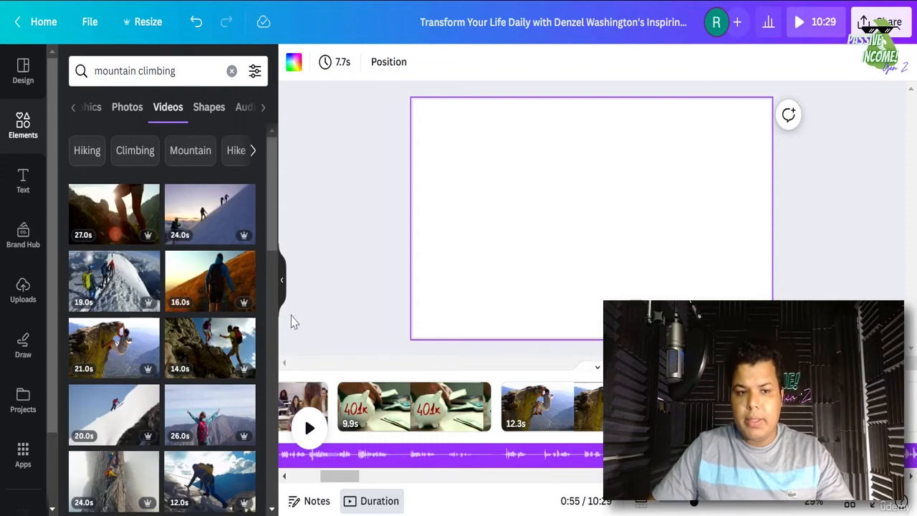
{"action": "left_click", "coordinate": [201, 292]}
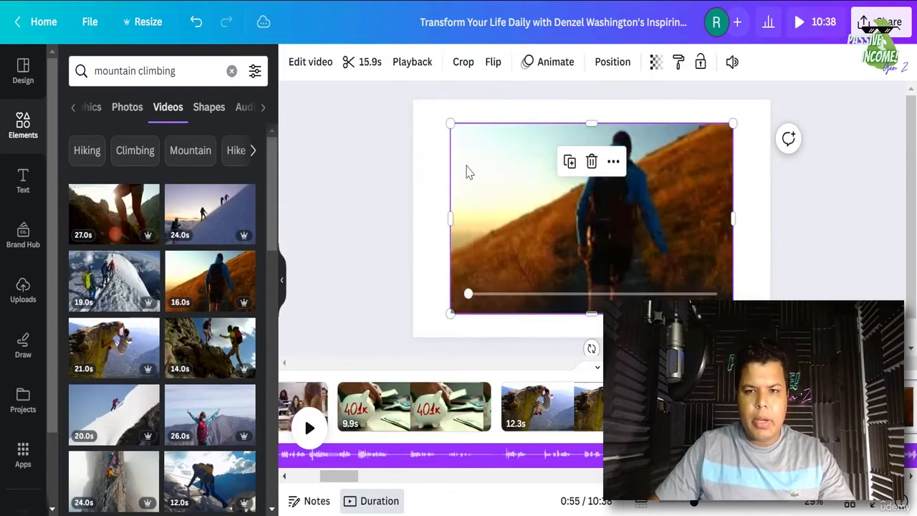
{"action": "left_click", "coordinate": [373, 65]}
{"action": "left_click", "coordinate": [329, 61]}
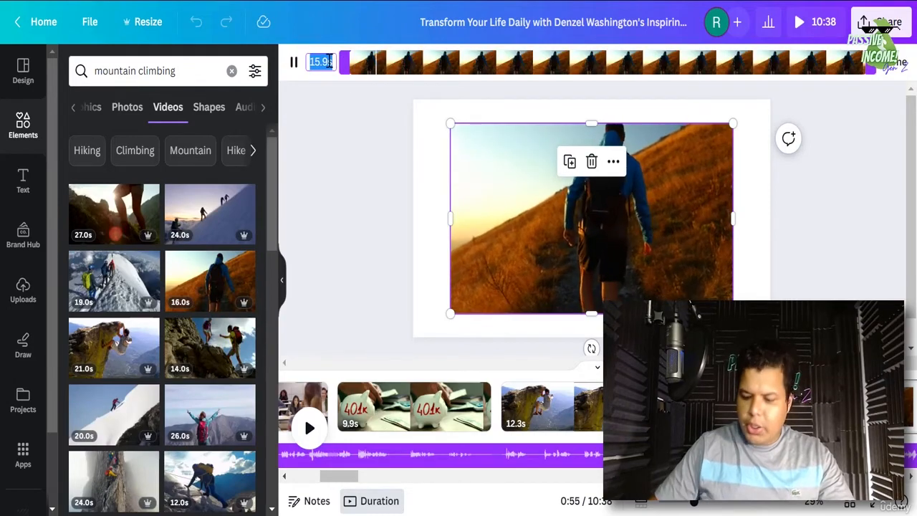
{"action": "type", "text": "7.7s"}
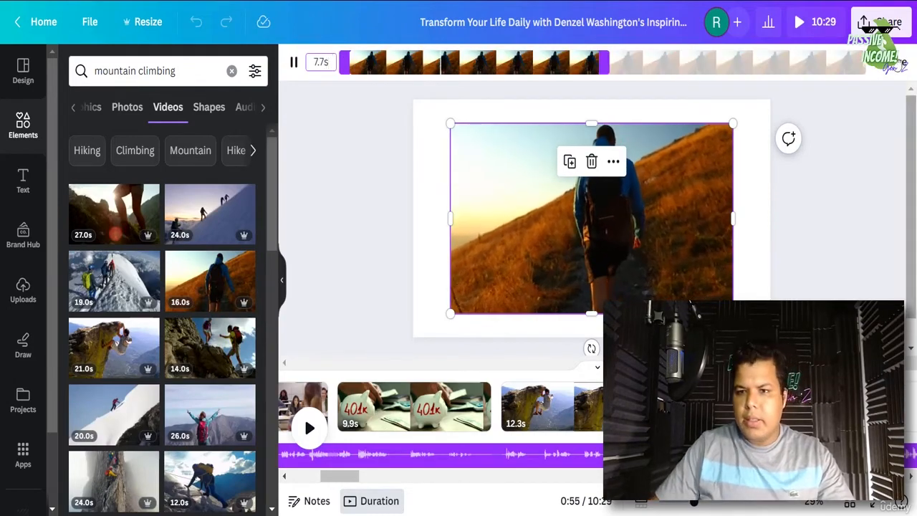
{"action": "key", "text": "Return"}
- Mute the hiker clip and make it the locked page background
{"action": "left_click", "coordinate": [724, 64]}
{"action": "left_click", "coordinate": [703, 112]}
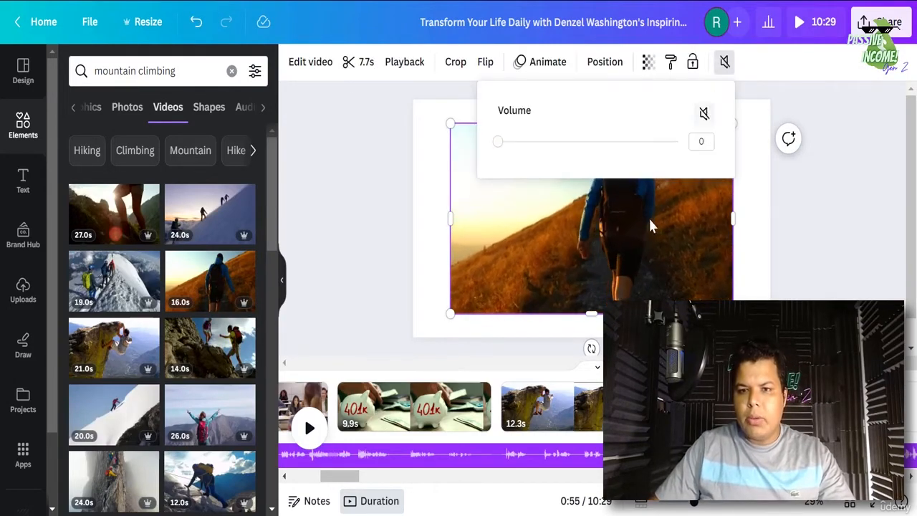
{"action": "right_click", "coordinate": [648, 216]}
{"action": "left_click", "coordinate": [691, 402]}
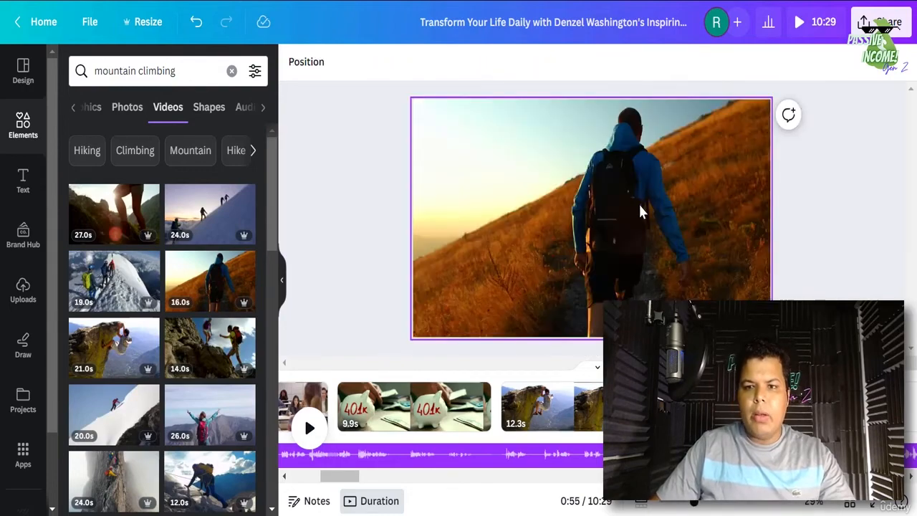
{"action": "left_click", "coordinate": [724, 63]}
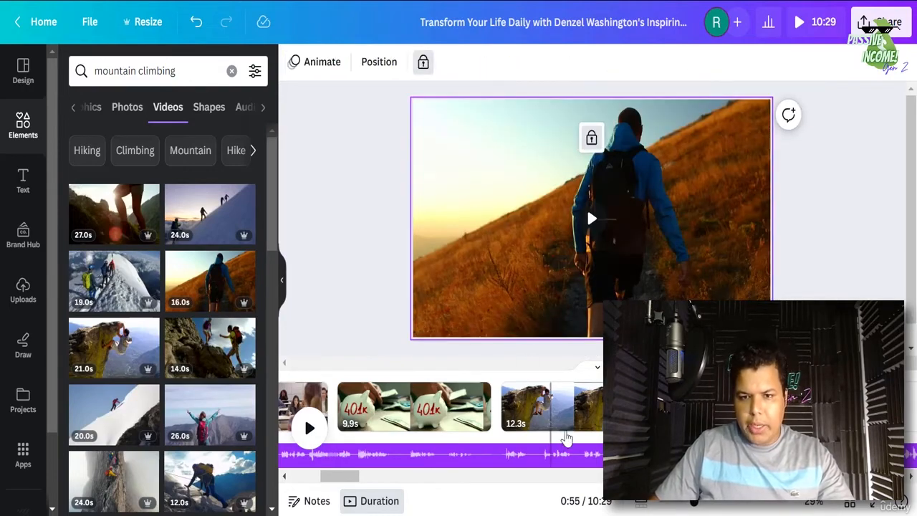
{"action": "left_click", "coordinate": [576, 417]}
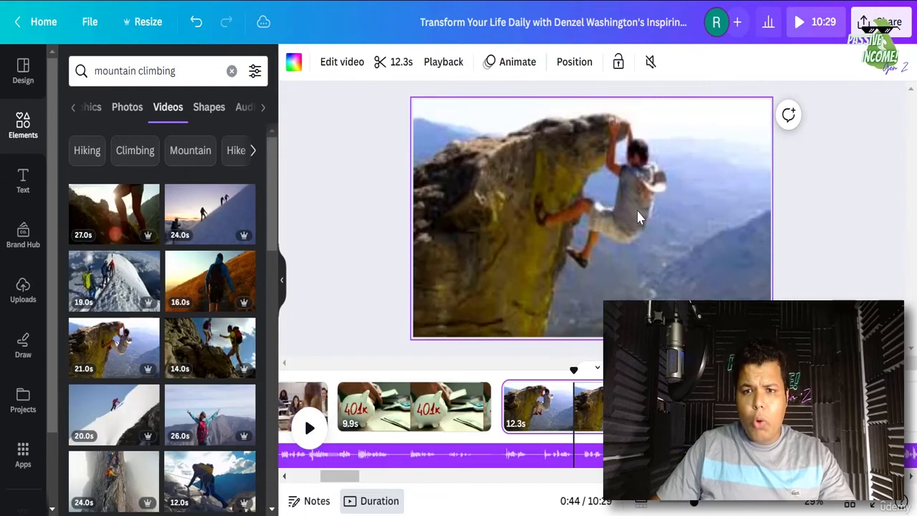
- Lock the background clips on the climbing, 401k and classroom pages
{"action": "left_click", "coordinate": [619, 62]}
{"action": "left_click", "coordinate": [415, 402]}
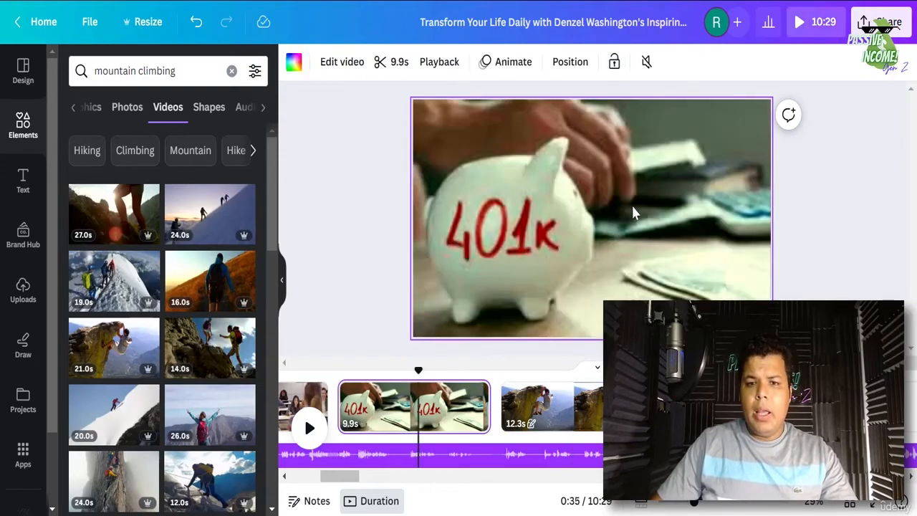
{"action": "left_click", "coordinate": [614, 63]}
{"action": "left_click", "coordinate": [300, 402]}
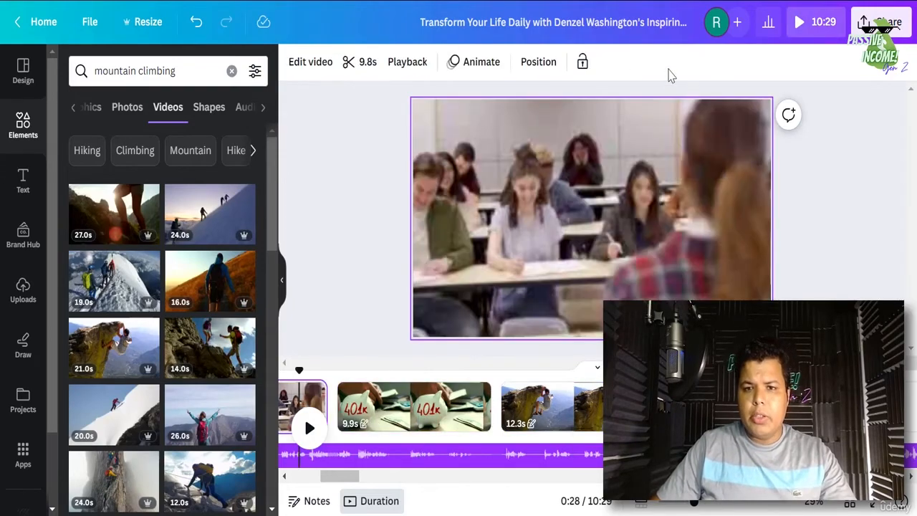
{"action": "left_click", "coordinate": [583, 64]}
- Select the hiker page in the timeline and play it as a preview
{"action": "left_click_drag", "start_coordinate": [349, 479], "coordinate": [333, 478]}
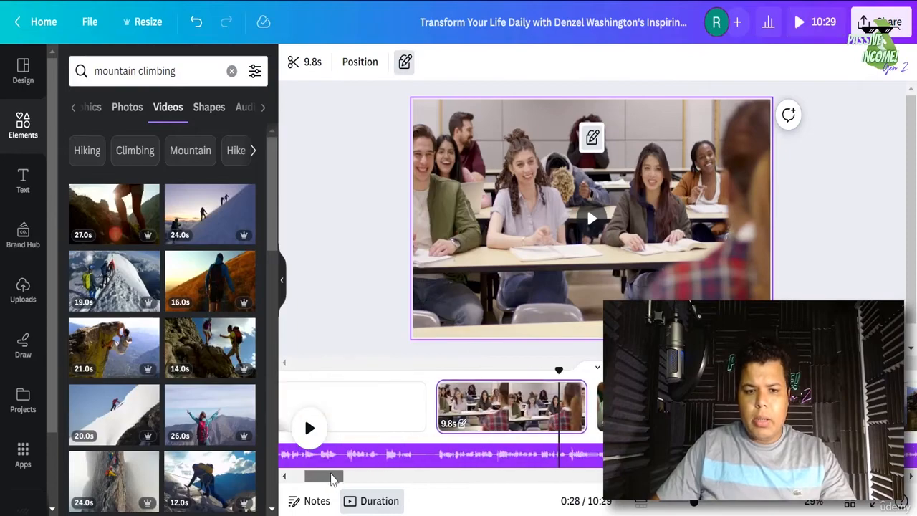
{"action": "left_click", "coordinate": [395, 405]}
{"action": "left_click", "coordinate": [609, 475]}
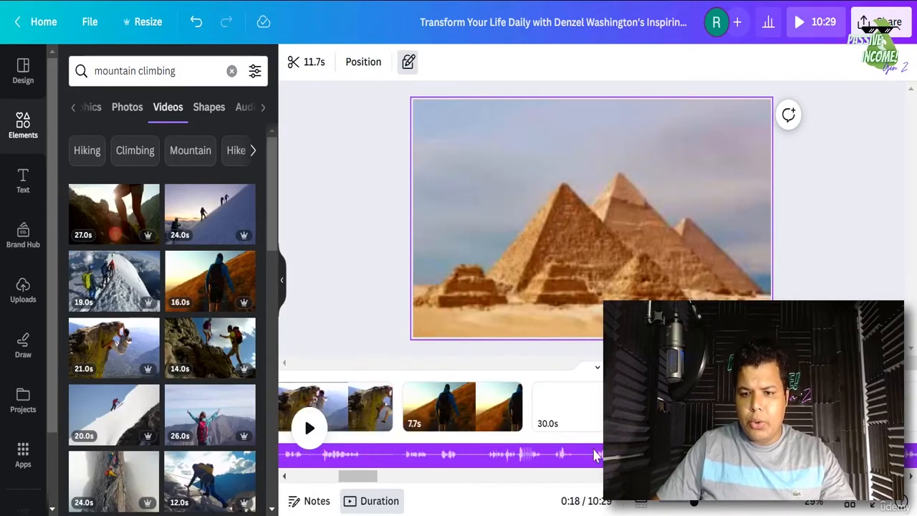
{"action": "left_click", "coordinate": [563, 408]}
{"action": "left_click", "coordinate": [510, 393]}
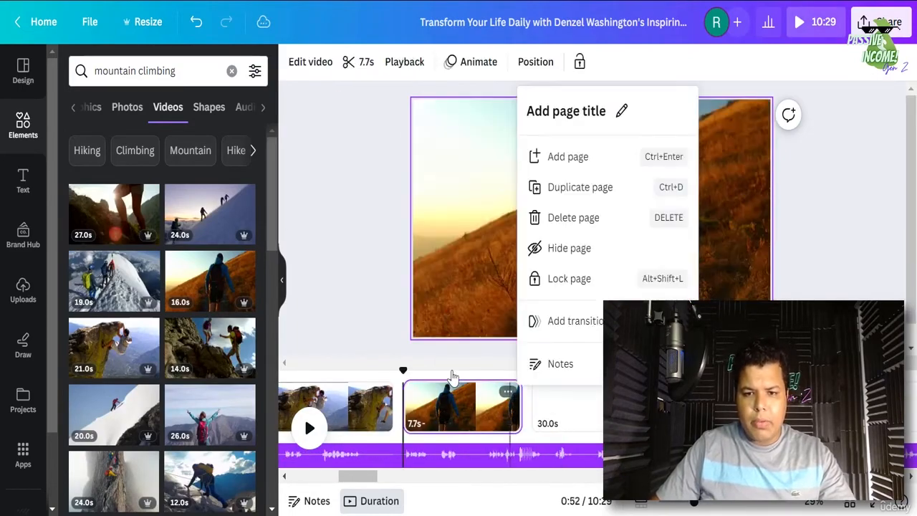
{"action": "left_click", "coordinate": [420, 403]}
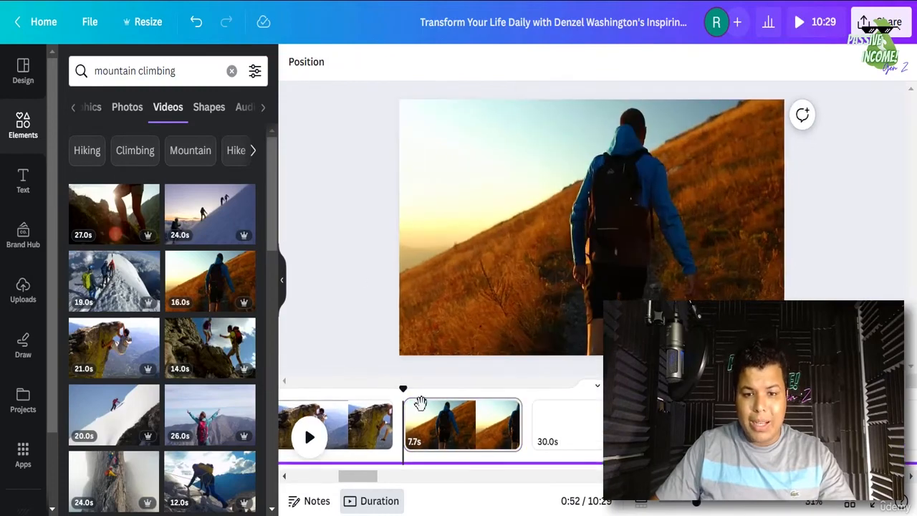
{"action": "left_click", "coordinate": [512, 449]}
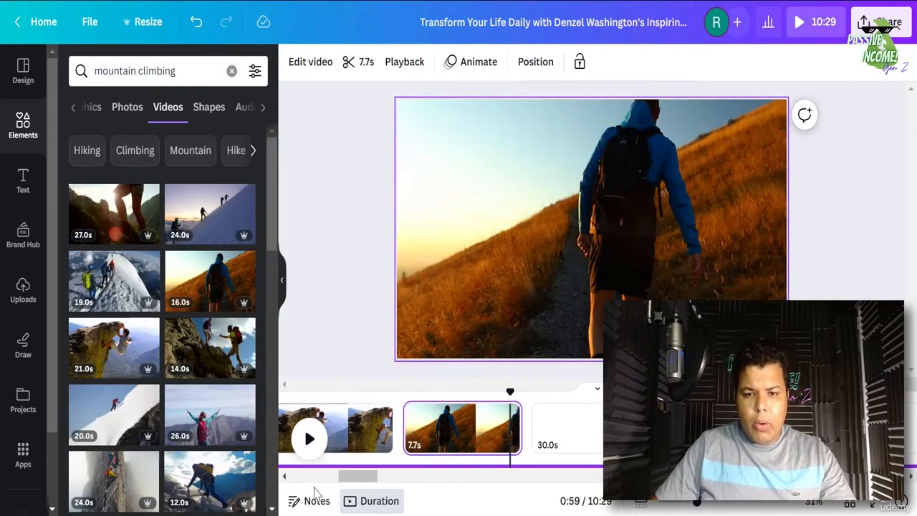
{"action": "left_click", "coordinate": [308, 440]}
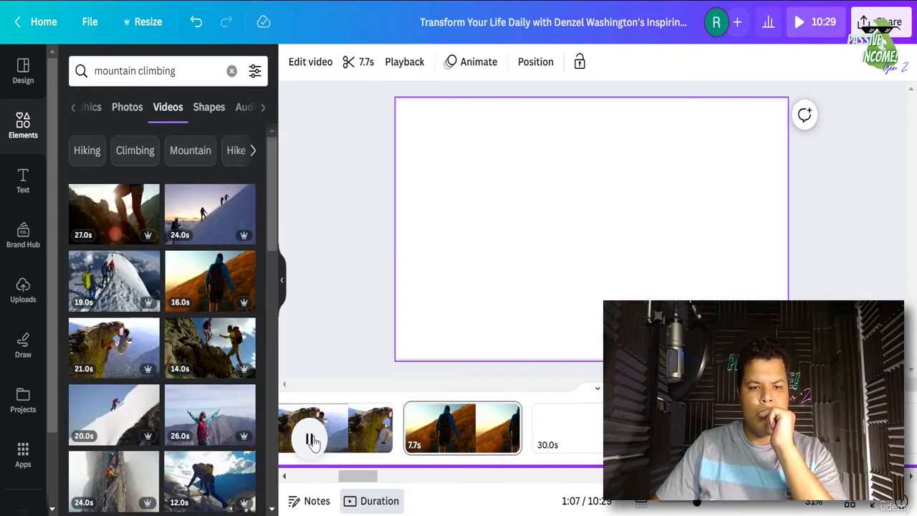
- Split the 30.0s page to create a blank 9.9s page
{"action": "left_click", "coordinate": [313, 443]}
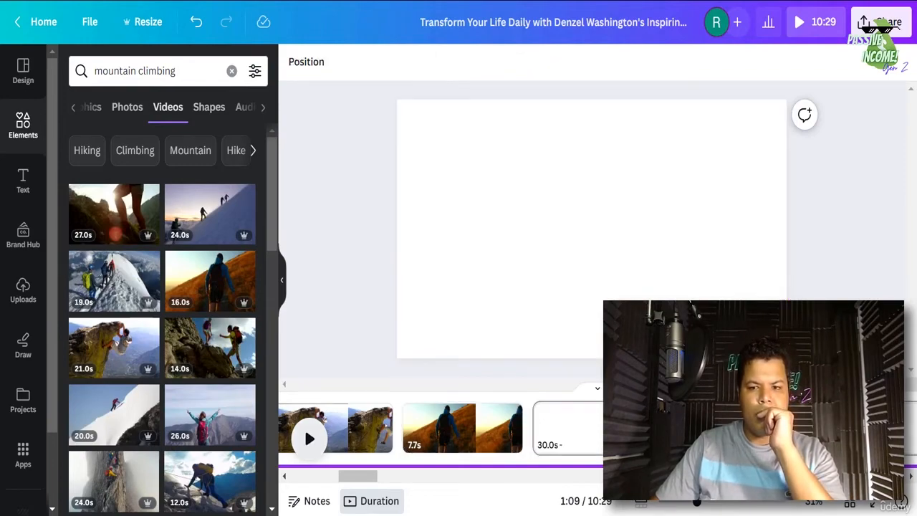
{"action": "right_click", "coordinate": [655, 425]}
{"action": "left_click", "coordinate": [706, 326]}
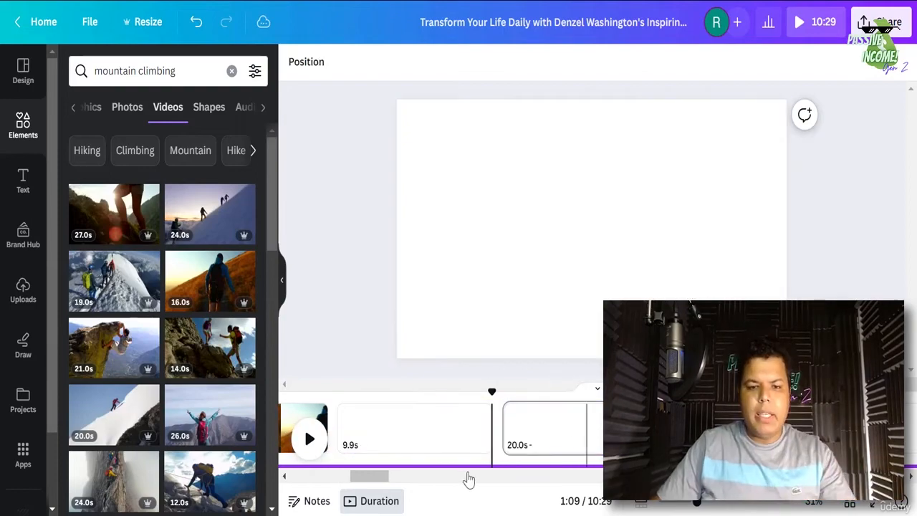
{"action": "left_click_drag", "start_coordinate": [369, 477], "coordinate": [226, 473]}
{"action": "scroll", "coordinate": [224, 473], "scroll_direction": "down", "scroll_amount": 1}
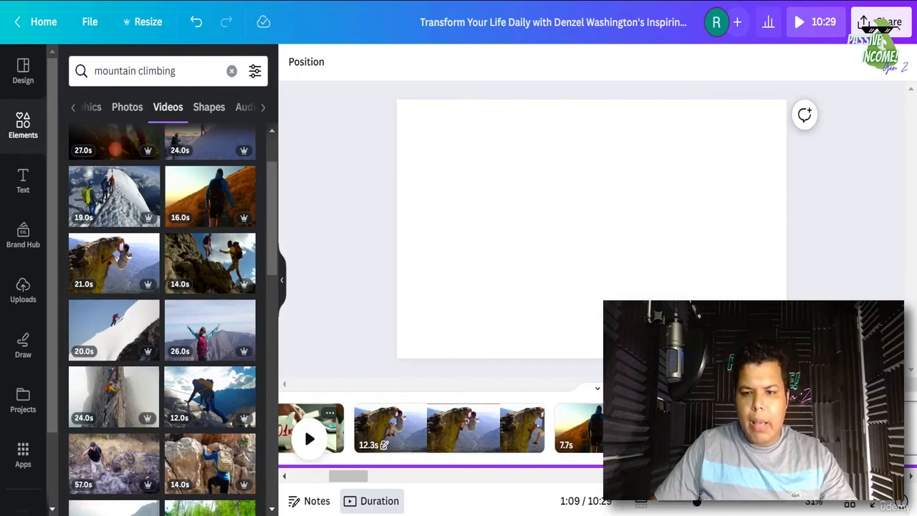
- Add the 14.0s rock-climbing video to the 9.9s page and trim it to 9.9 s
{"action": "left_click", "coordinate": [713, 428]}
{"action": "left_click", "coordinate": [207, 477]}
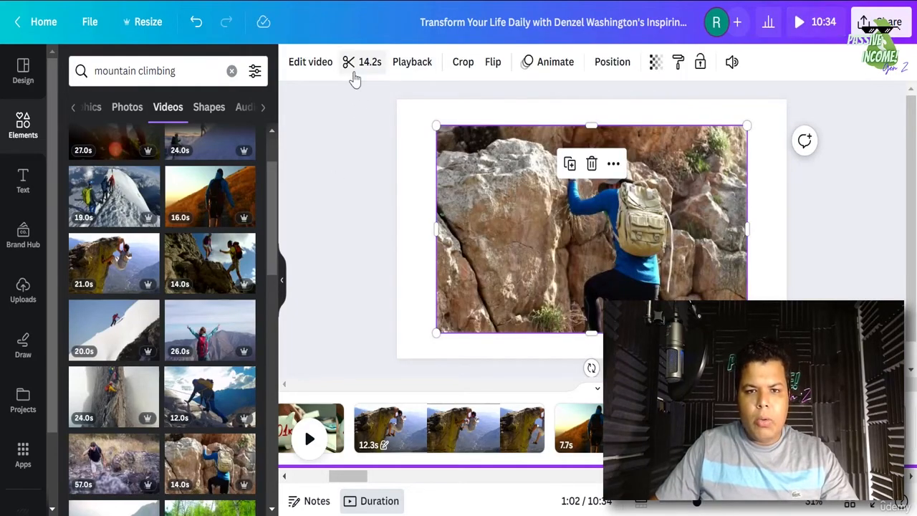
{"action": "left_click", "coordinate": [358, 62]}
{"action": "double_click", "coordinate": [321, 63]}
{"action": "type", "text": "9.9"}
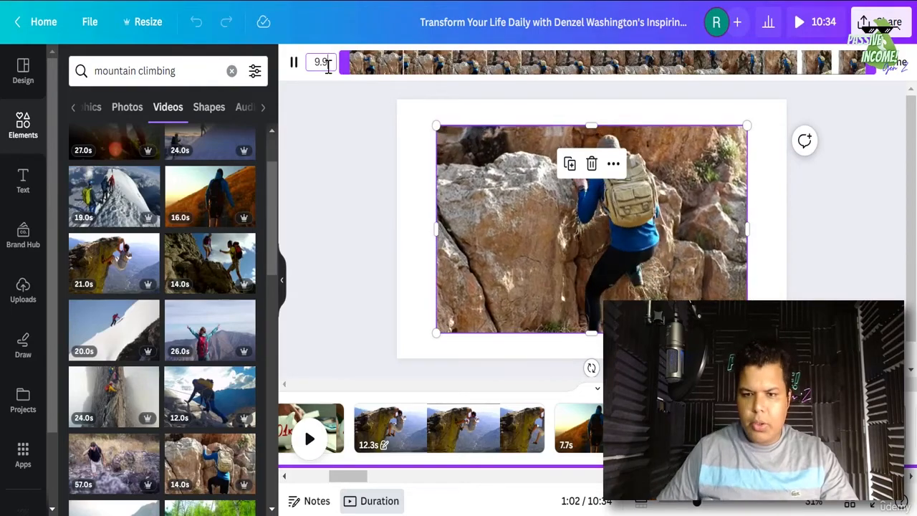
{"action": "key", "text": "Return"}
{"action": "left_click", "coordinate": [892, 71]}
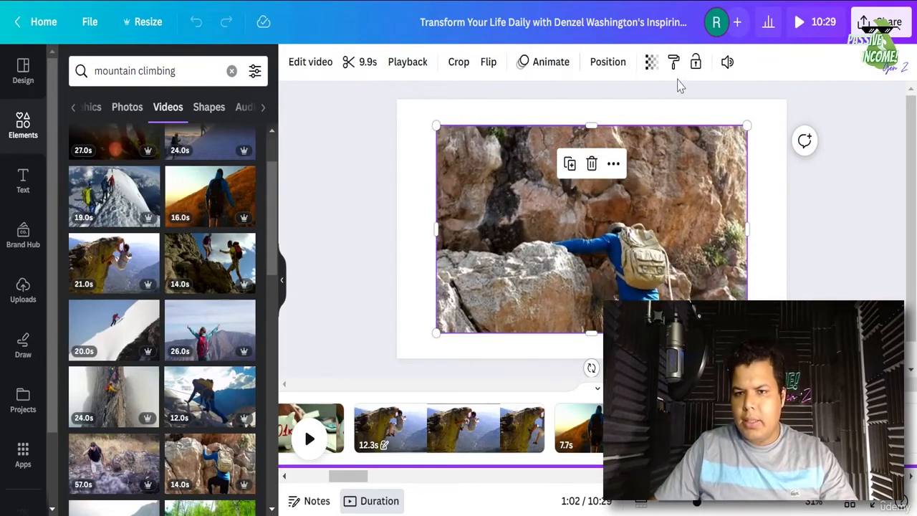
- Mute the climbing clip and set it as the page background
{"action": "left_click", "coordinate": [726, 66]}
{"action": "left_click", "coordinate": [727, 66]}
{"action": "left_click", "coordinate": [727, 65]}
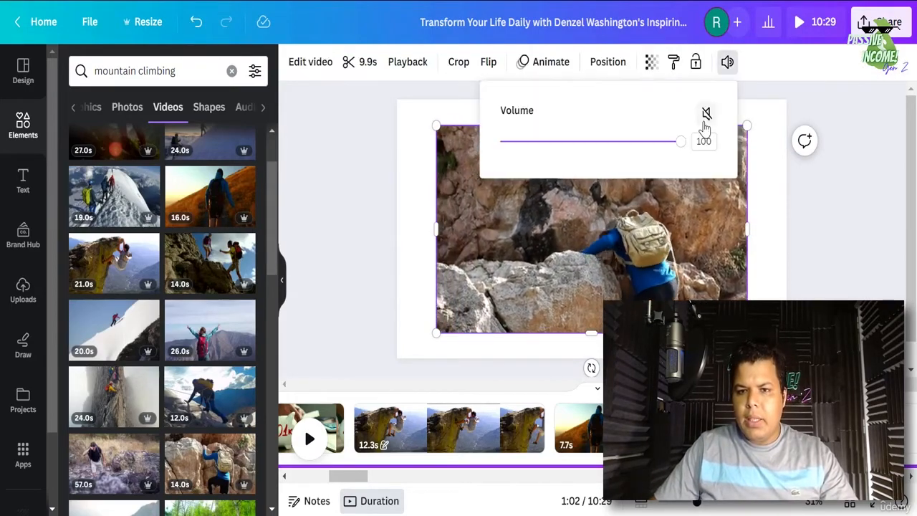
{"action": "left_click", "coordinate": [707, 118]}
{"action": "right_click", "coordinate": [686, 315]}
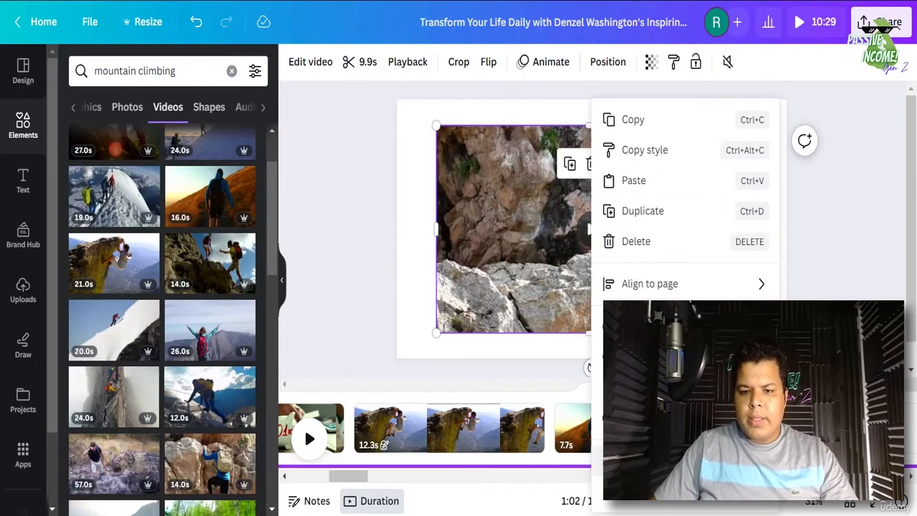
{"action": "left_click", "coordinate": [666, 460]}
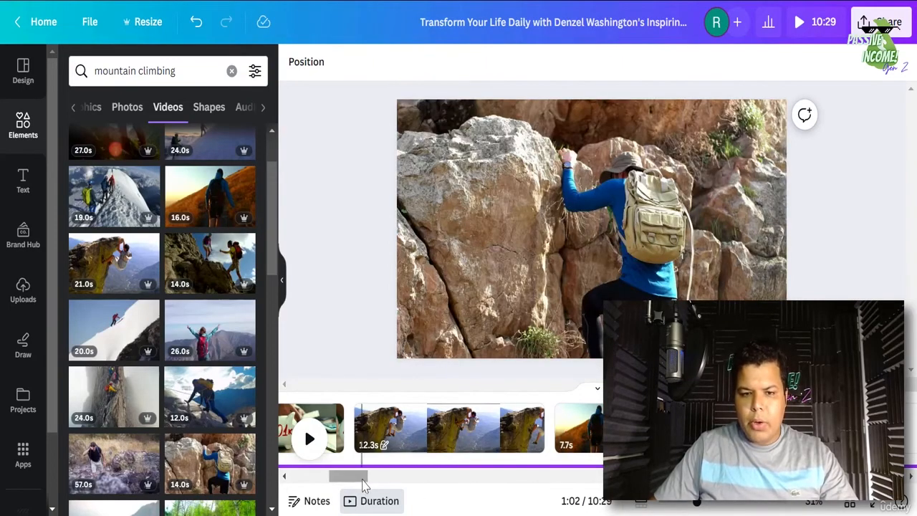
- Lock the background climbing video in place and preview the design
{"action": "left_click_drag", "start_coordinate": [363, 481], "coordinate": [375, 481]}
{"action": "left_click", "coordinate": [532, 354]}
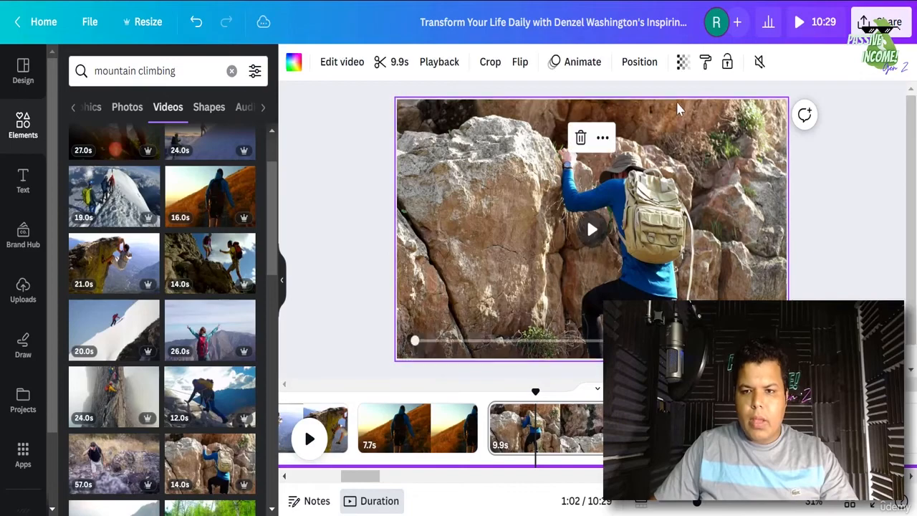
{"action": "left_click", "coordinate": [728, 63]}
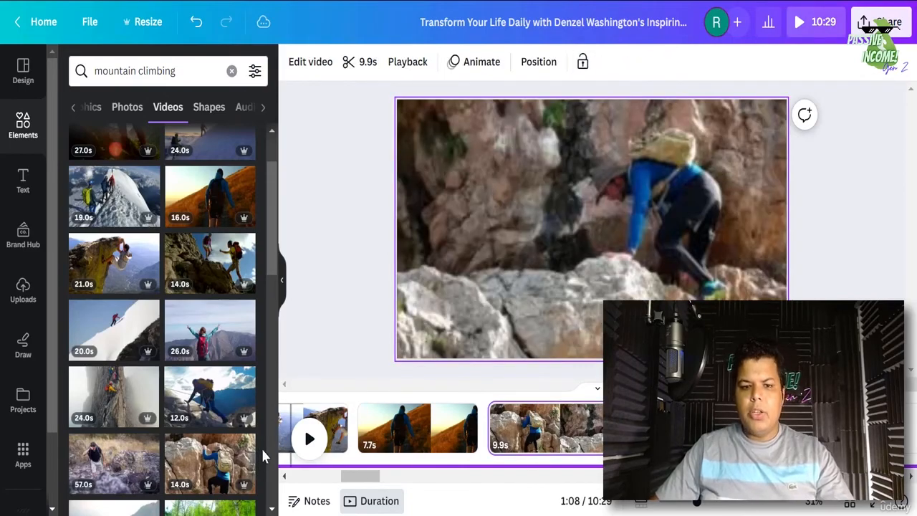
{"action": "left_click", "coordinate": [307, 440]}
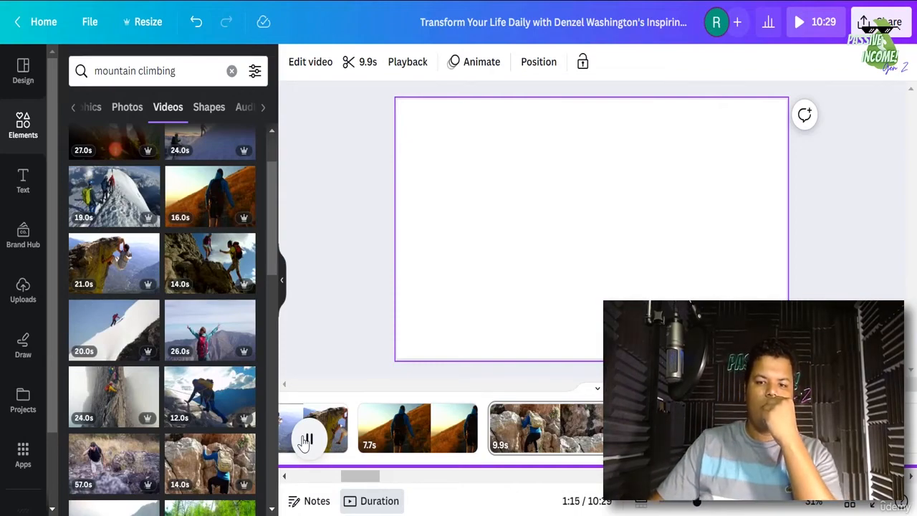
- Play from the hiker clip page, stop at the split point and open the blank 20s page's options
{"action": "left_click", "coordinate": [306, 440]}
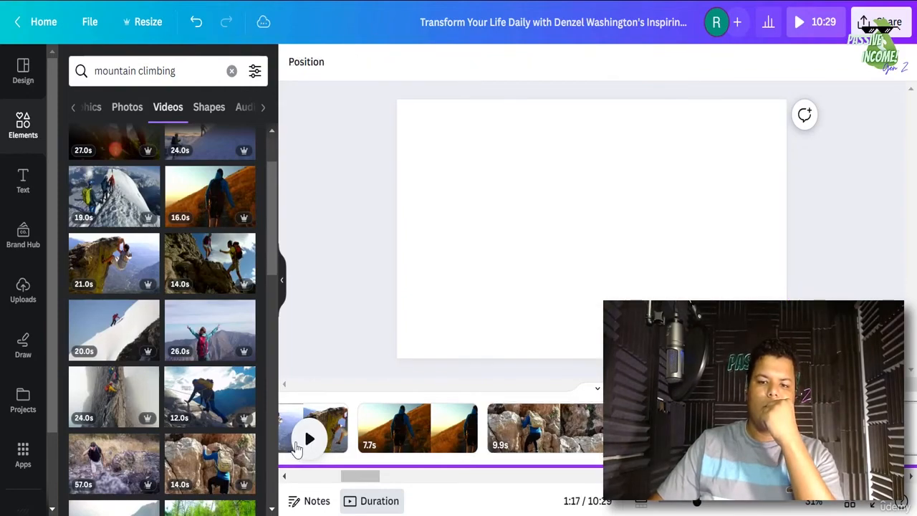
{"action": "left_click", "coordinate": [813, 429]}
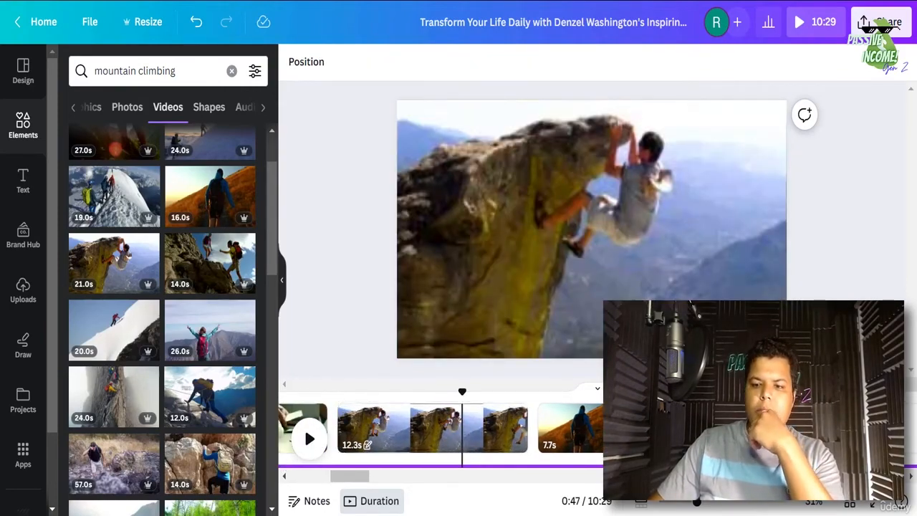
{"action": "left_click", "coordinate": [310, 440]}
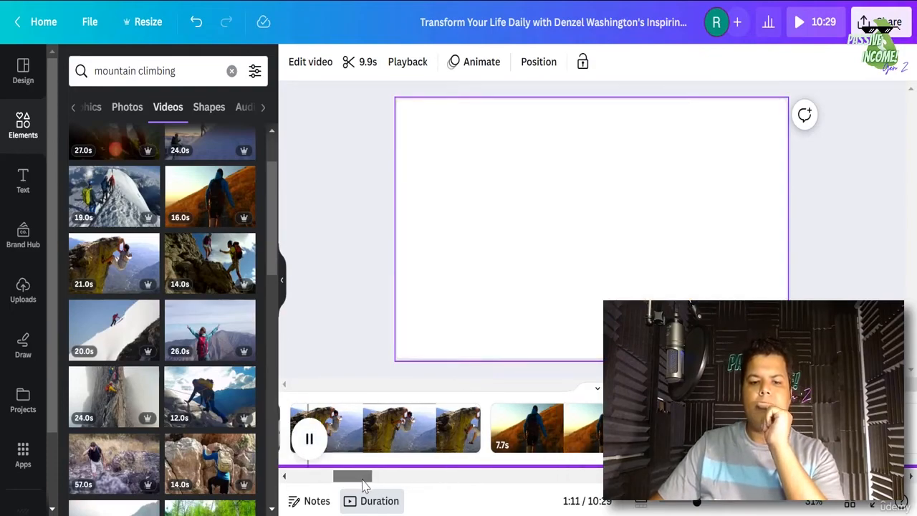
{"action": "left_click", "coordinate": [310, 446]}
{"action": "right_click", "coordinate": [571, 452]}
- Split the blank page at the playhead and search elements for 'risking'
{"action": "key", "text": "s"}
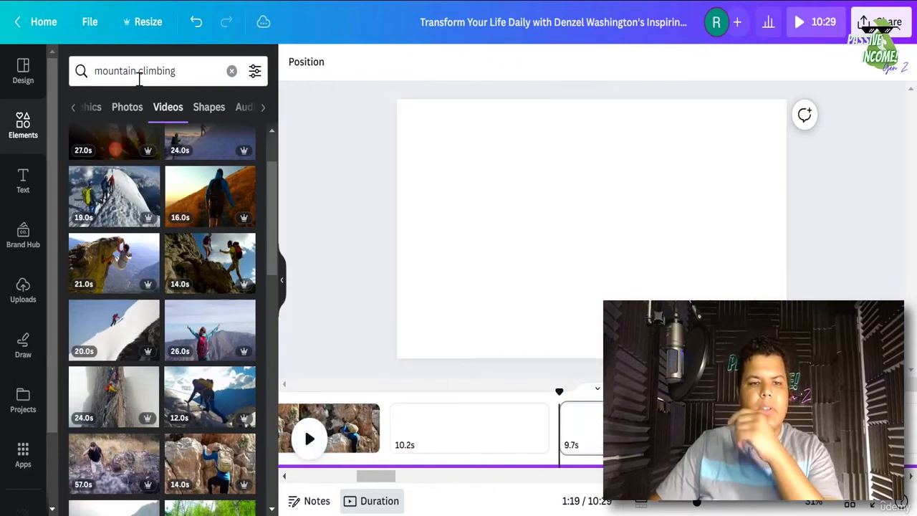
{"action": "double_click", "coordinate": [154, 70]}
{"action": "triple_click", "coordinate": [140, 70]}
{"action": "type", "text": "risking"}
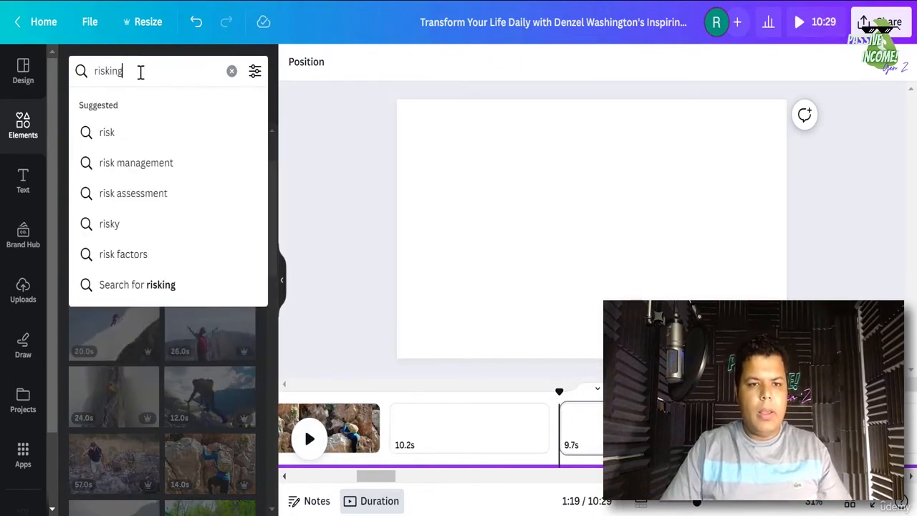
{"action": "key", "text": "Return"}
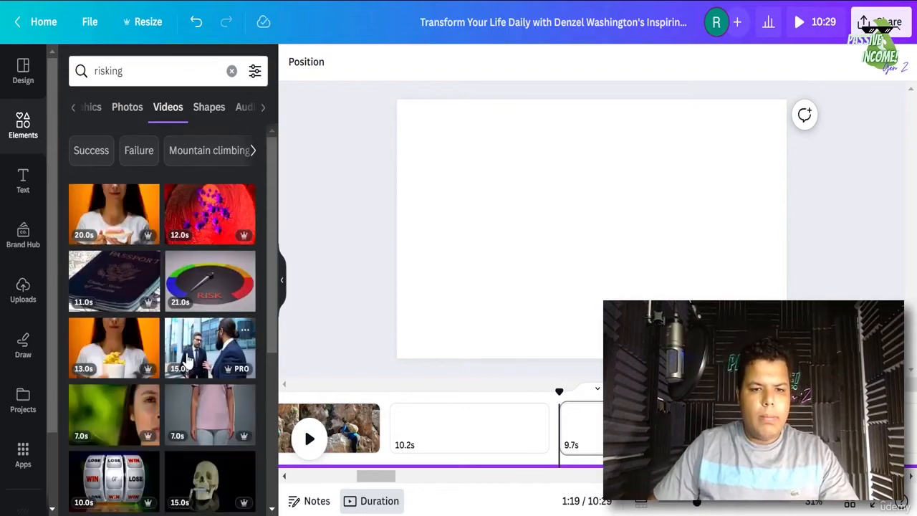
- Browse the risking video results and preview from the empty 10.2 s page
{"action": "scroll", "coordinate": [189, 361], "scroll_direction": "down", "scroll_amount": 3}
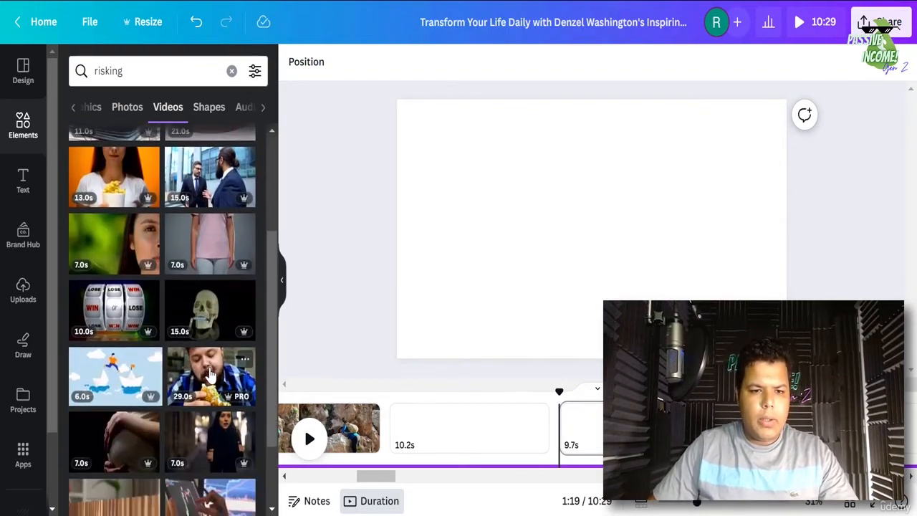
{"action": "scroll", "coordinate": [204, 371], "scroll_direction": "down", "scroll_amount": 4}
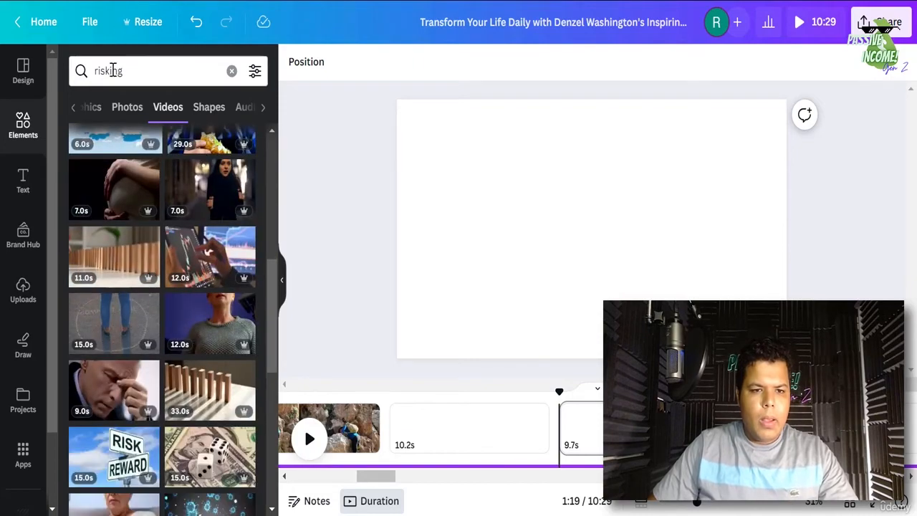
{"action": "double_click", "coordinate": [109, 70]}
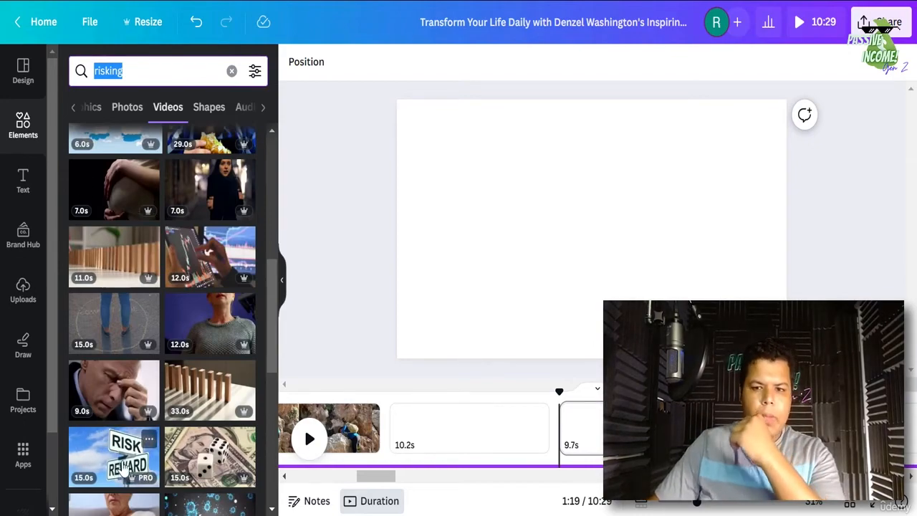
{"action": "left_click", "coordinate": [459, 444]}
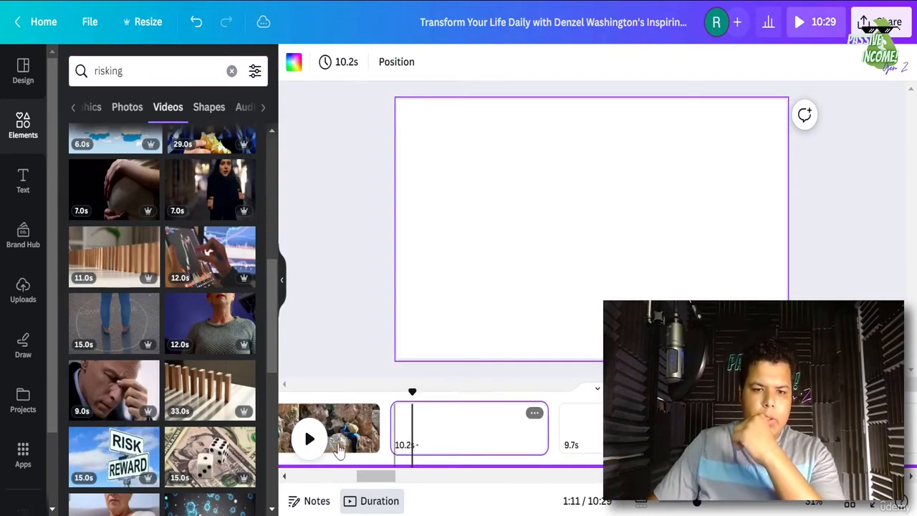
{"action": "left_click", "coordinate": [311, 440]}
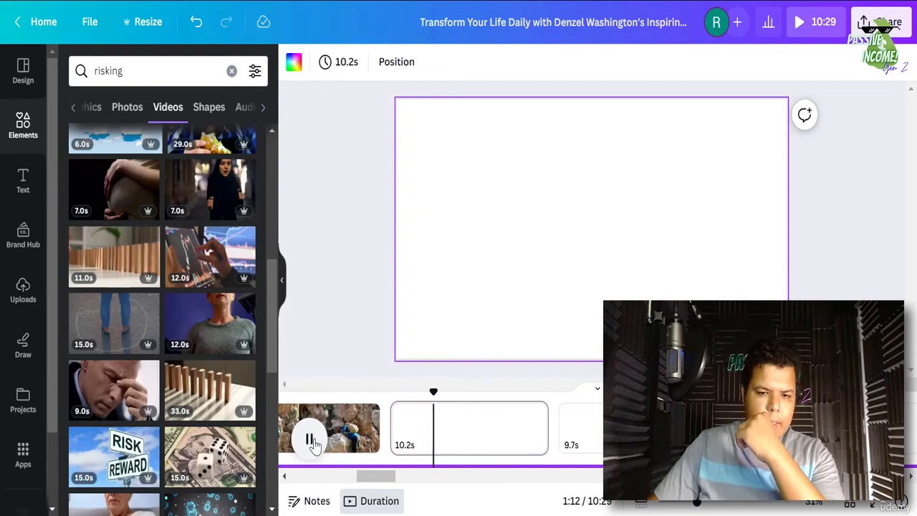
{"action": "left_click", "coordinate": [311, 441]}
- Add the RISK/REWARD video, trim it to 10.2 s and mute it
{"action": "left_click", "coordinate": [111, 453]}
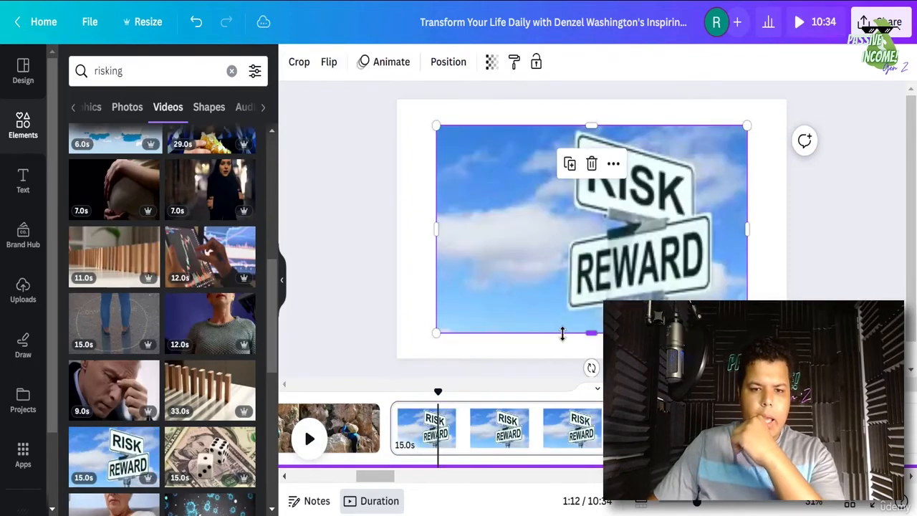
{"action": "left_click", "coordinate": [356, 63]}
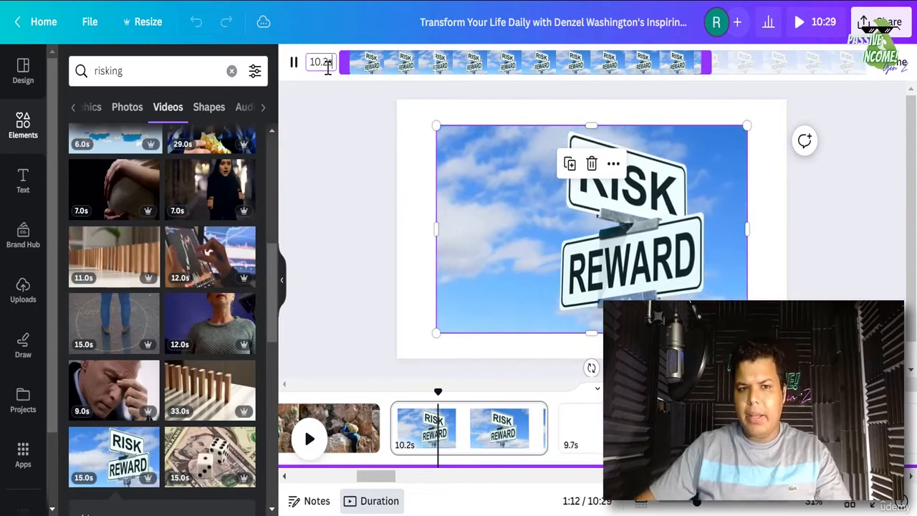
{"action": "left_click", "coordinate": [890, 68]}
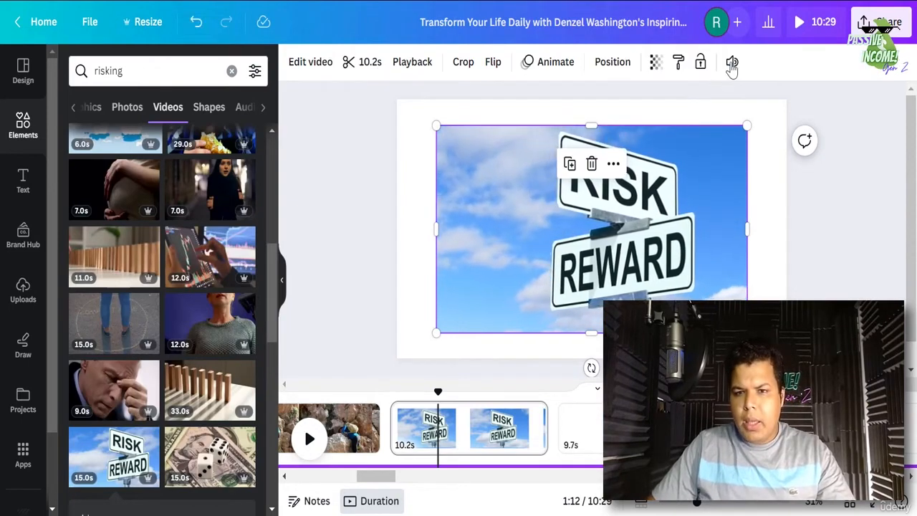
{"action": "left_click", "coordinate": [731, 63]}
{"action": "left_click", "coordinate": [712, 115]}
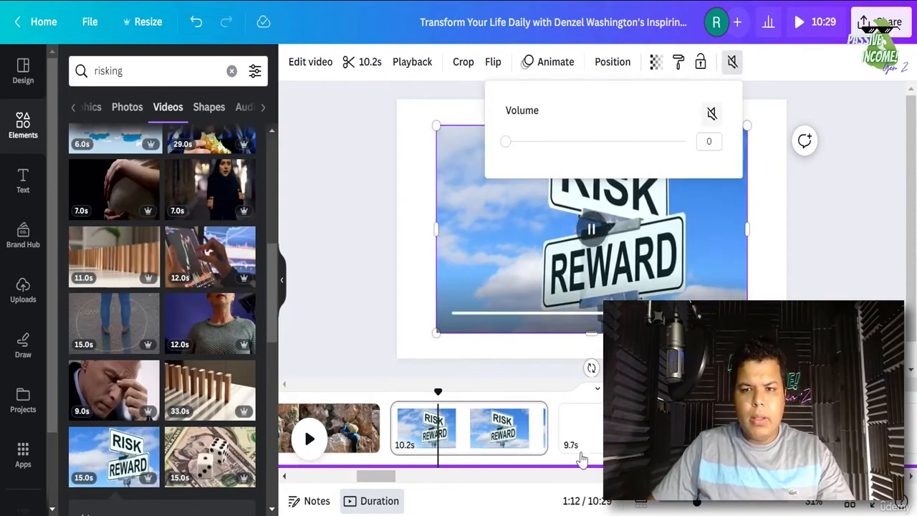
- Set the RISK/REWARD clip as page background and preview the page
{"action": "right_click", "coordinate": [544, 448]}
{"action": "left_click", "coordinate": [543, 463]}
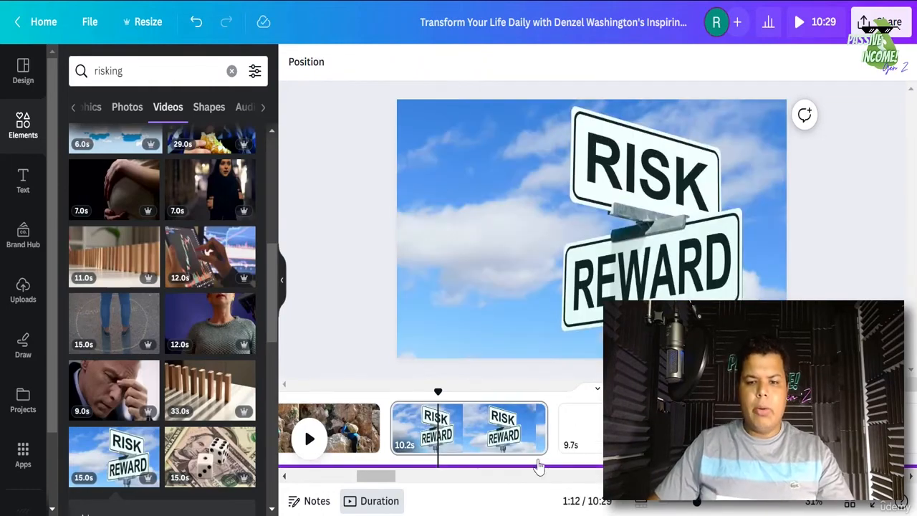
{"action": "left_click", "coordinate": [539, 459]}
{"action": "left_click", "coordinate": [308, 439]}
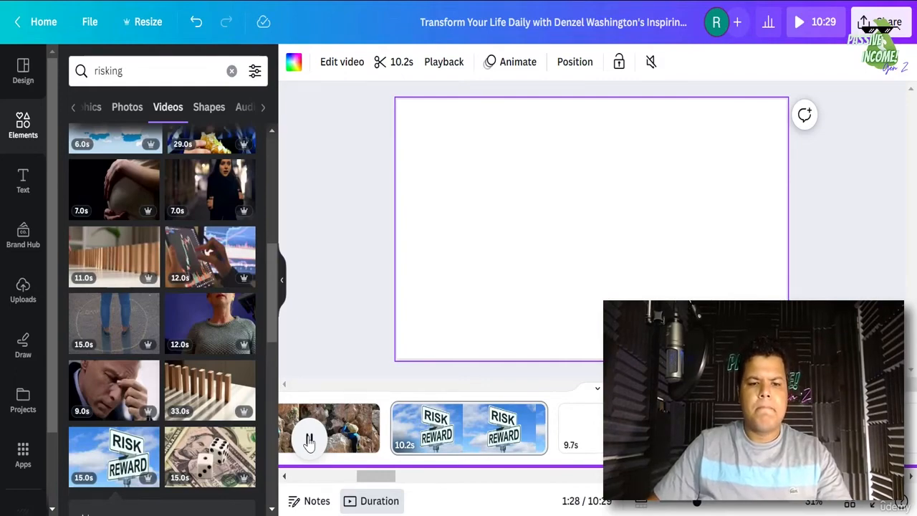
{"action": "left_click", "coordinate": [309, 442]}
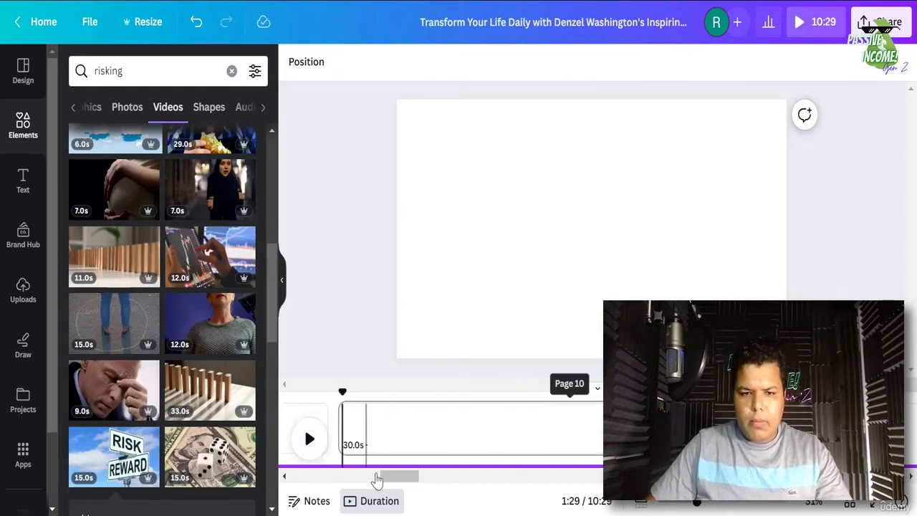
{"action": "left_click_drag", "start_coordinate": [391, 478], "coordinate": [376, 477]}
{"action": "left_click", "coordinate": [467, 435]}
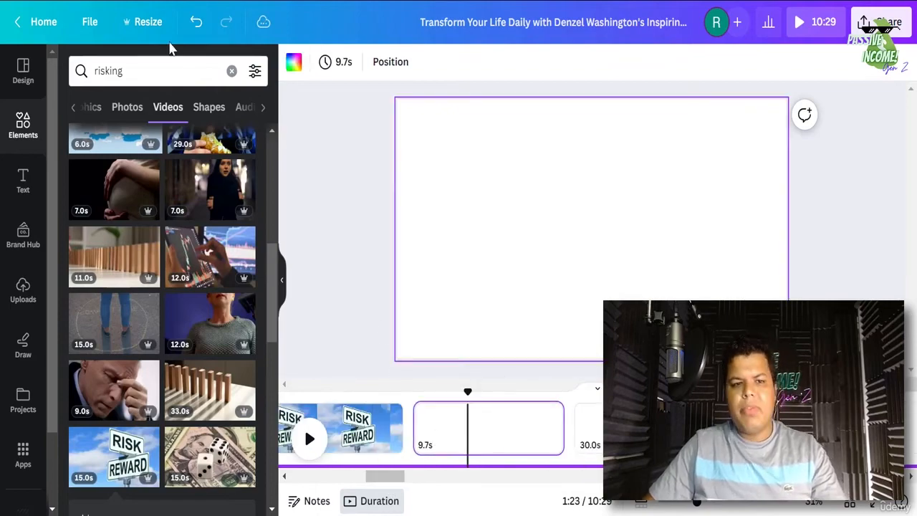
- Search elements for 'dream' and trim the bearded-man clip to 9.7 s
{"action": "double_click", "coordinate": [132, 71]}
{"action": "type", "text": "dream"}
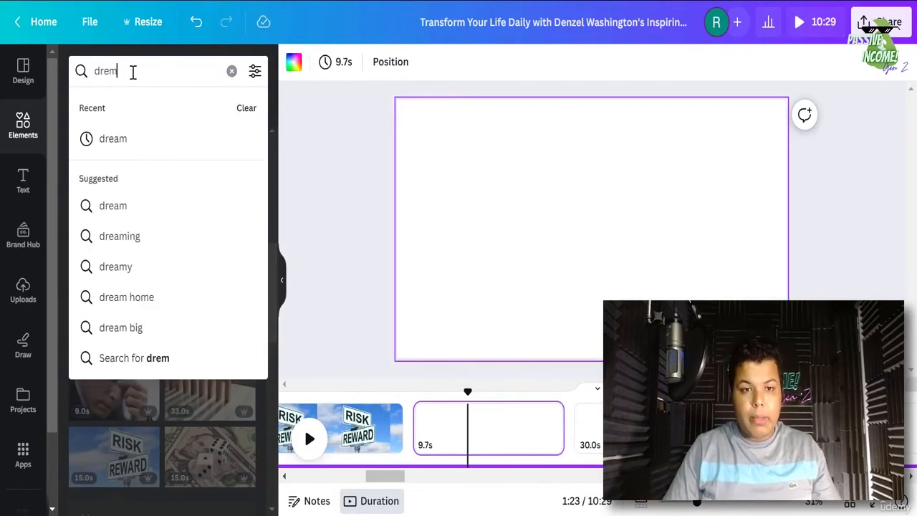
{"action": "key", "text": "Return"}
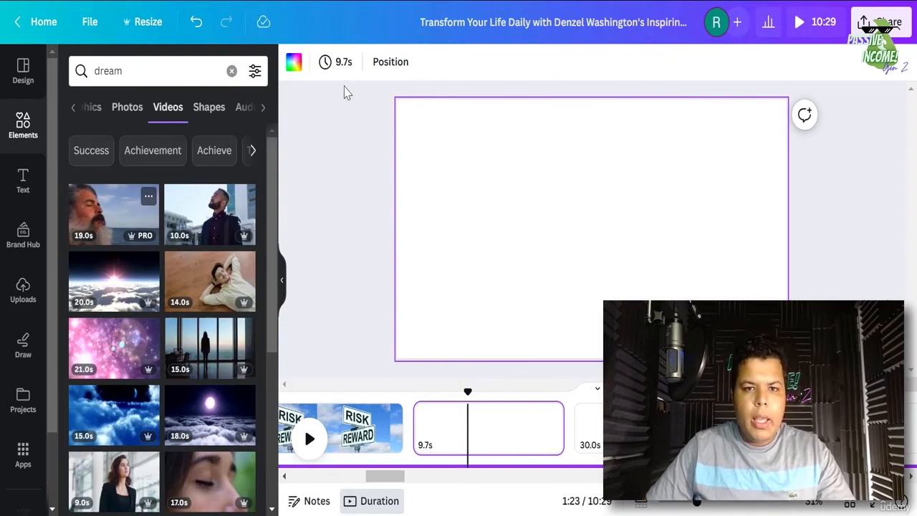
{"action": "double_click", "coordinate": [330, 63]}
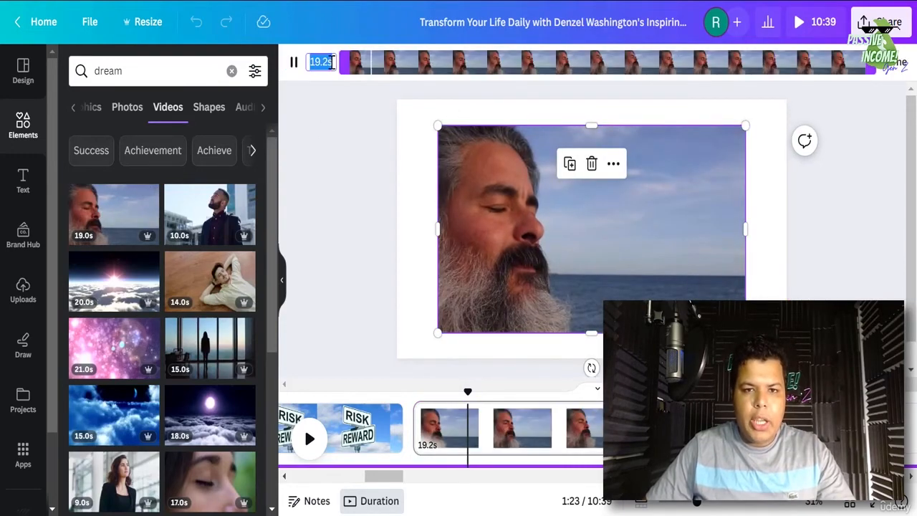
{"action": "type", "text": "9.7"}
{"action": "key", "text": "Return"}
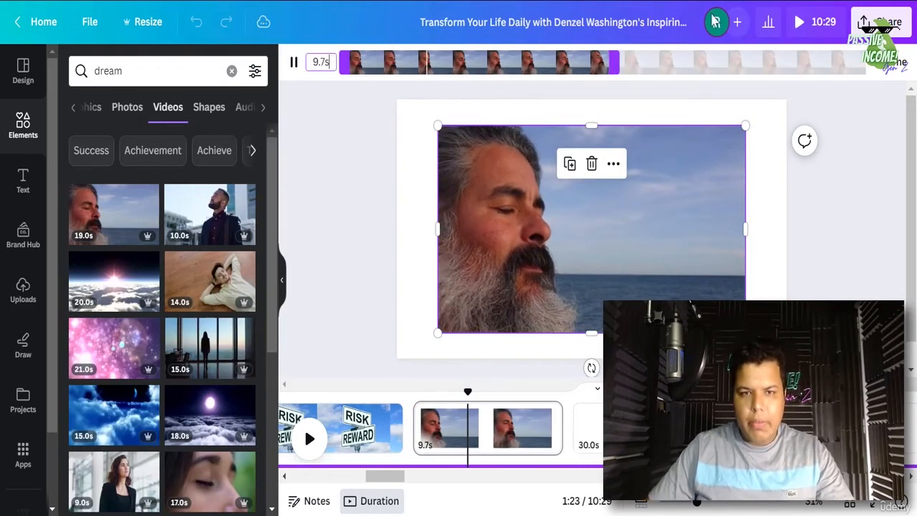
{"action": "left_click", "coordinate": [896, 62]}
- Mute the bearded-man clip, set it as page background, and preview it
{"action": "left_click", "coordinate": [726, 62]}
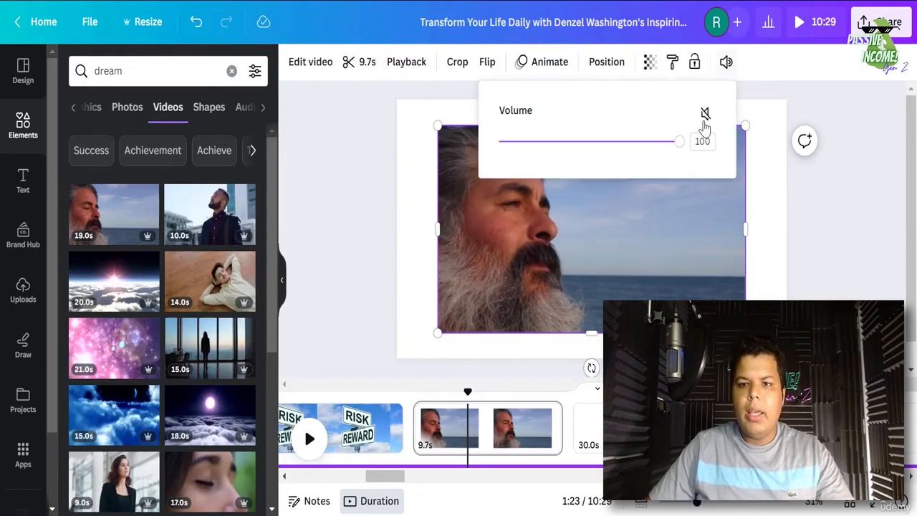
{"action": "left_click", "coordinate": [703, 113]}
{"action": "right_click", "coordinate": [476, 278]}
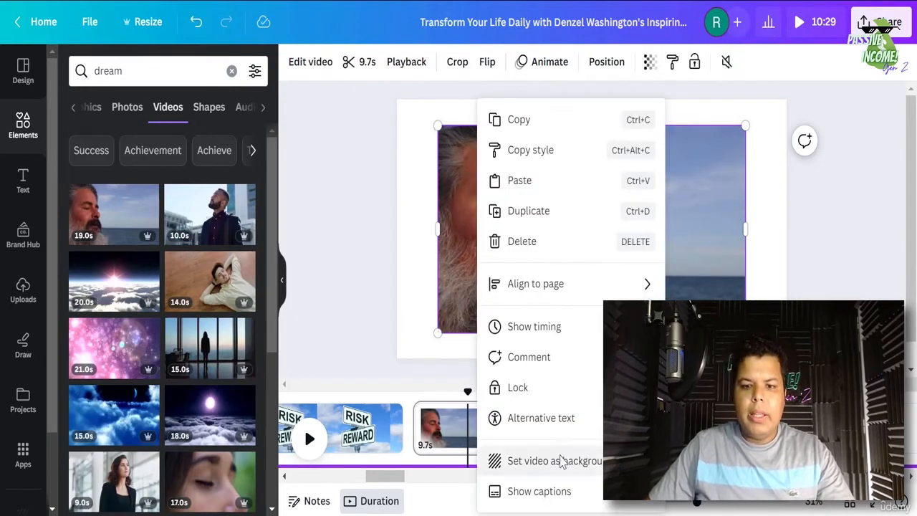
{"action": "left_click", "coordinate": [565, 462]}
{"action": "left_click", "coordinate": [560, 428]}
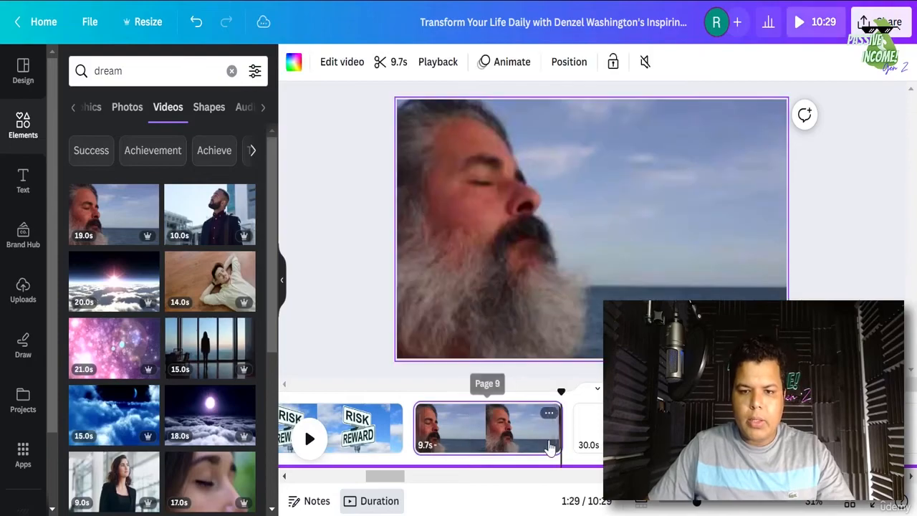
{"action": "left_click", "coordinate": [310, 438]}
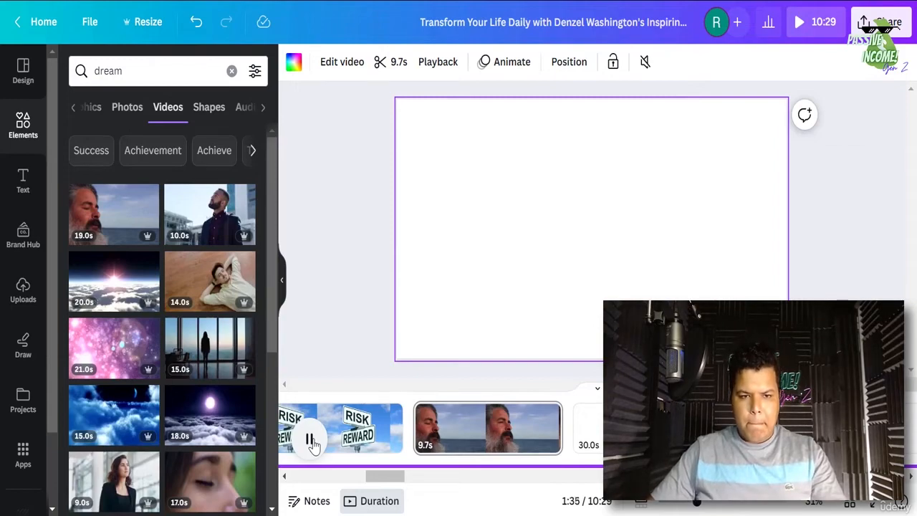
- Split the 30.0s page at the playhead and add the city-man video trimmed to 6.2 s
{"action": "left_click", "coordinate": [310, 439]}
{"action": "right_click", "coordinate": [490, 434]}
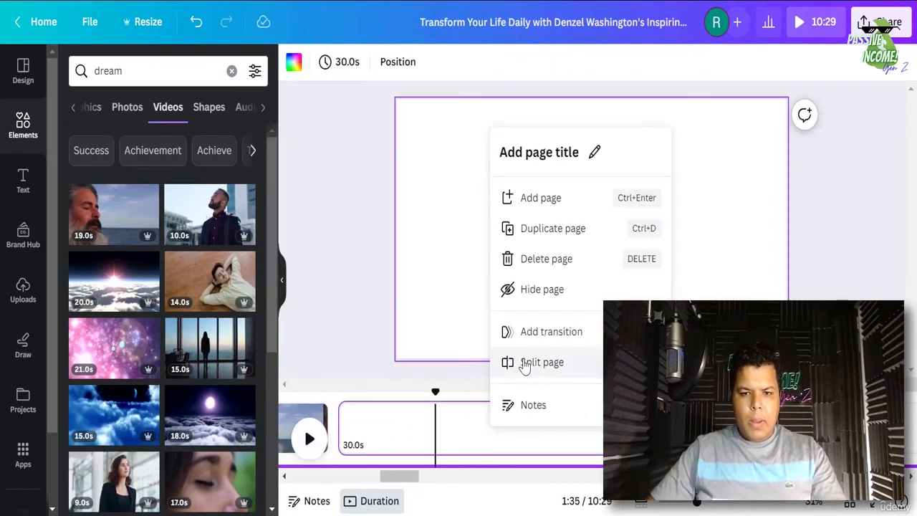
{"action": "left_click", "coordinate": [369, 435]}
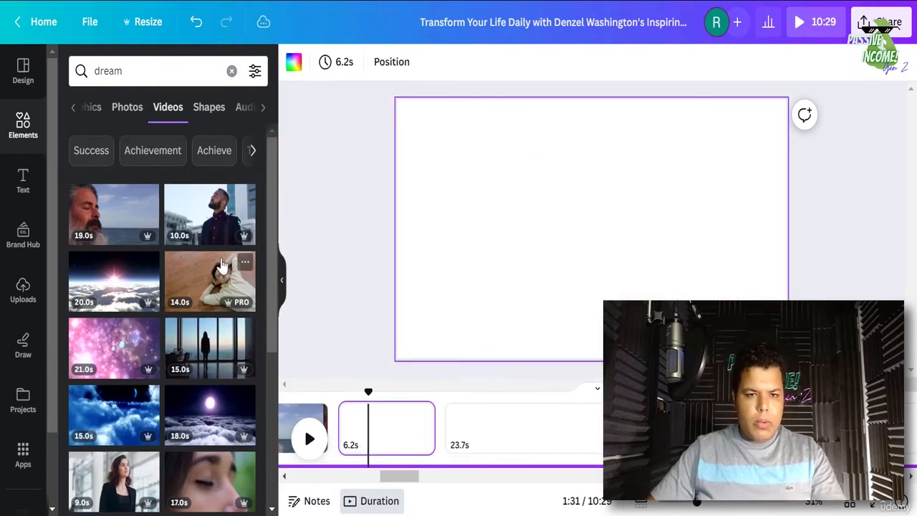
{"action": "left_click", "coordinate": [229, 219]}
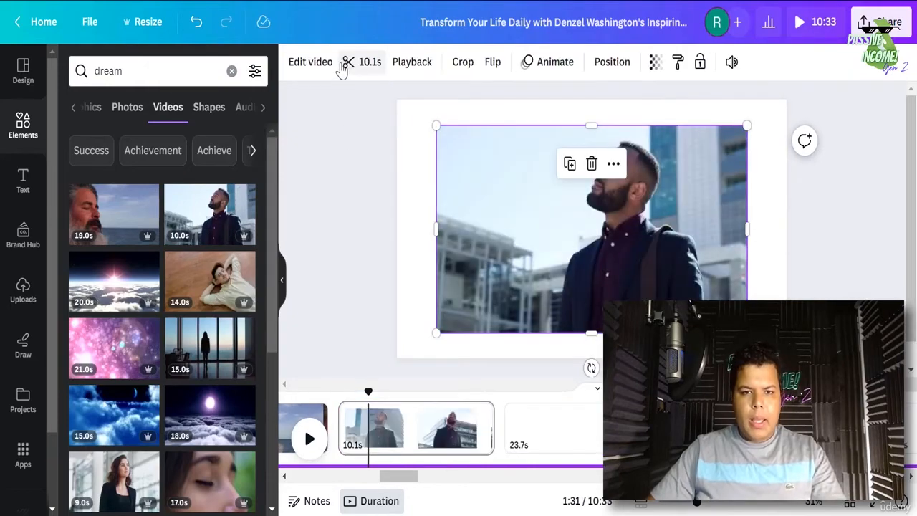
{"action": "left_click", "coordinate": [346, 64]}
{"action": "left_click", "coordinate": [314, 62]}
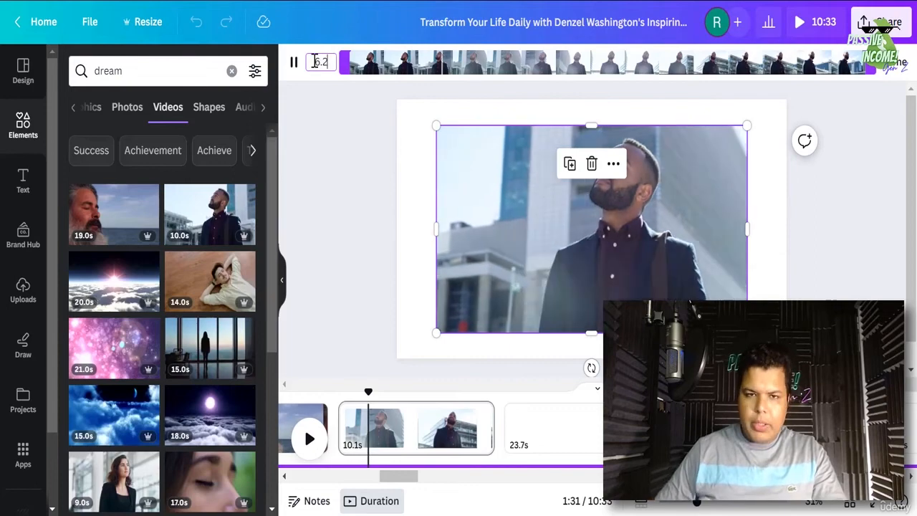
{"action": "type", "text": "6.2"}
{"action": "left_click", "coordinate": [895, 63]}
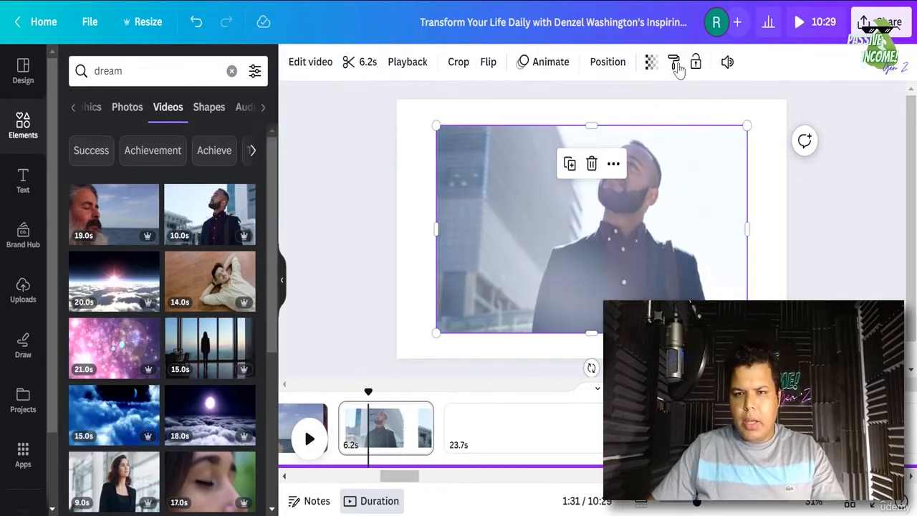
- Mute the city-man clip and make it the 6.2s page's background
{"action": "left_click", "coordinate": [728, 63]}
{"action": "left_click", "coordinate": [703, 114]}
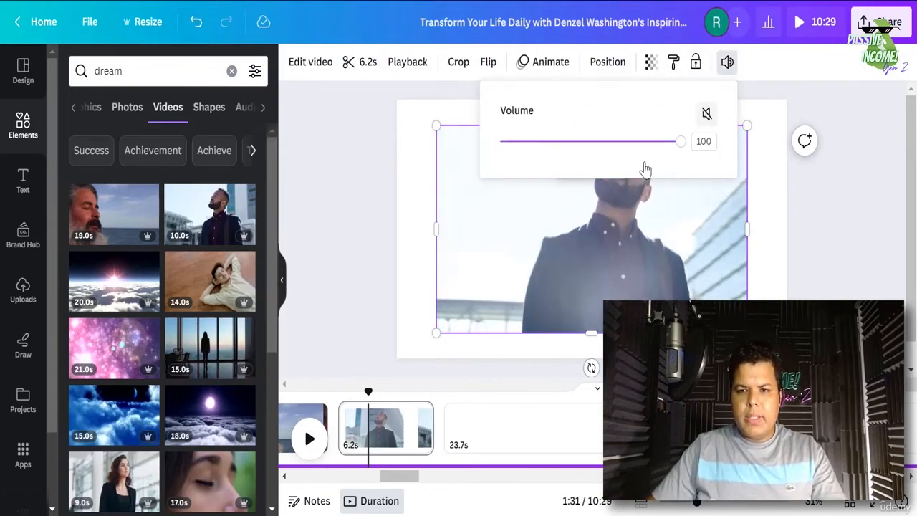
{"action": "right_click", "coordinate": [636, 256]}
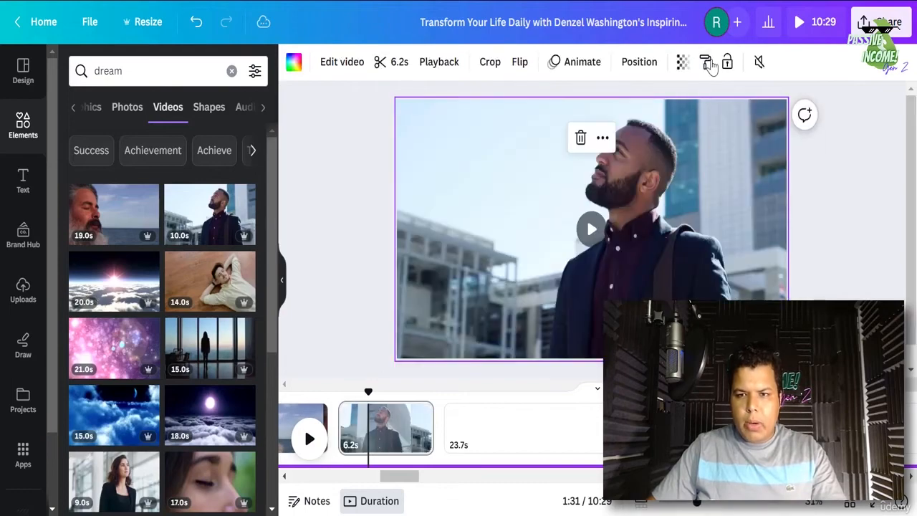
{"action": "left_click", "coordinate": [728, 70]}
{"action": "left_click", "coordinate": [301, 419]}
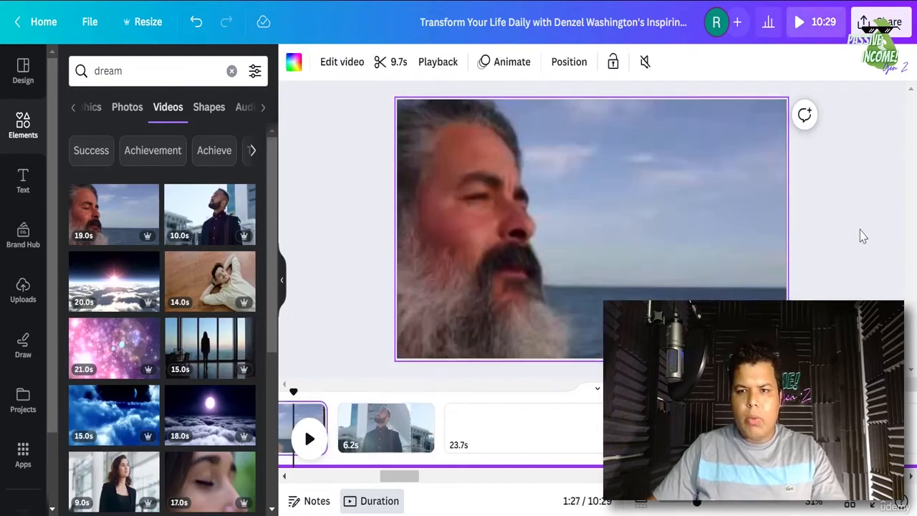
- Lock the bearded-man, RISK/REWARD, rock-climbing and hiker background videos in turn
{"action": "left_click", "coordinate": [610, 62]}
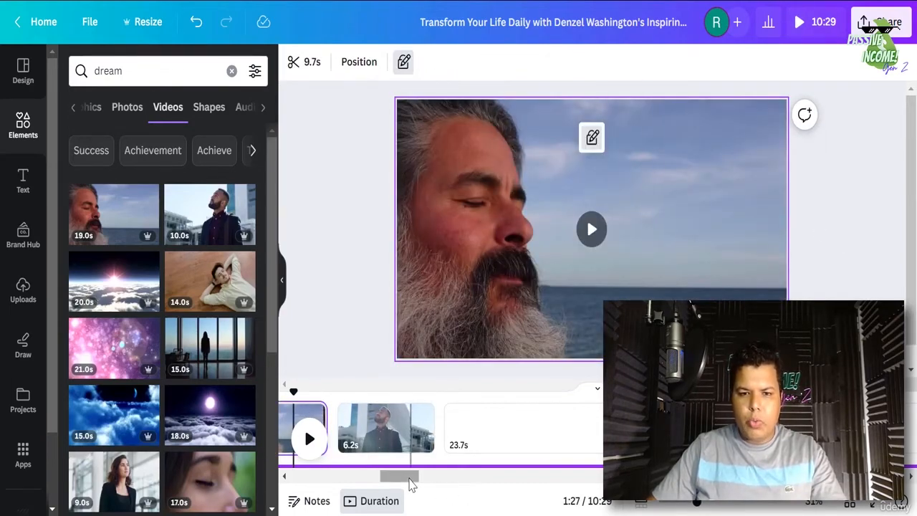
{"action": "left_click_drag", "start_coordinate": [411, 479], "coordinate": [399, 480]}
{"action": "left_click", "coordinate": [347, 423]}
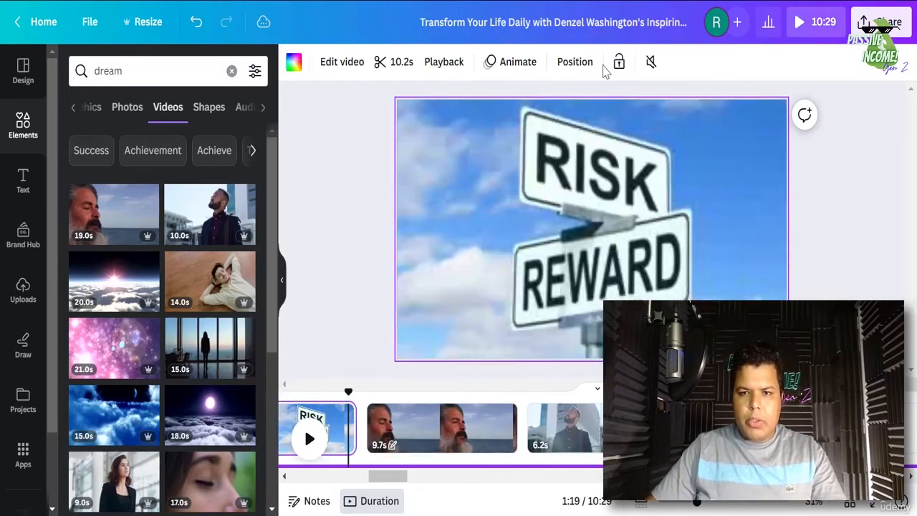
{"action": "left_click", "coordinate": [613, 62]}
{"action": "left_click_drag", "start_coordinate": [405, 479], "coordinate": [385, 480]}
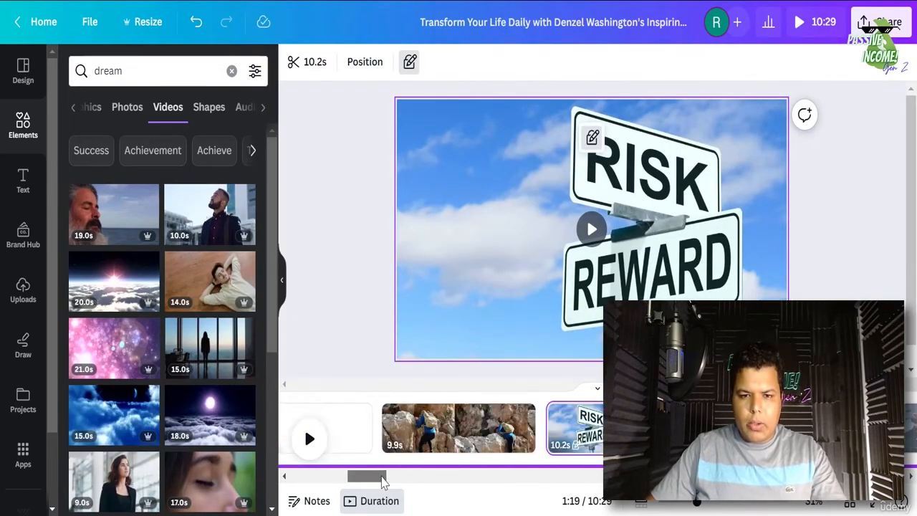
{"action": "left_click", "coordinate": [454, 424]}
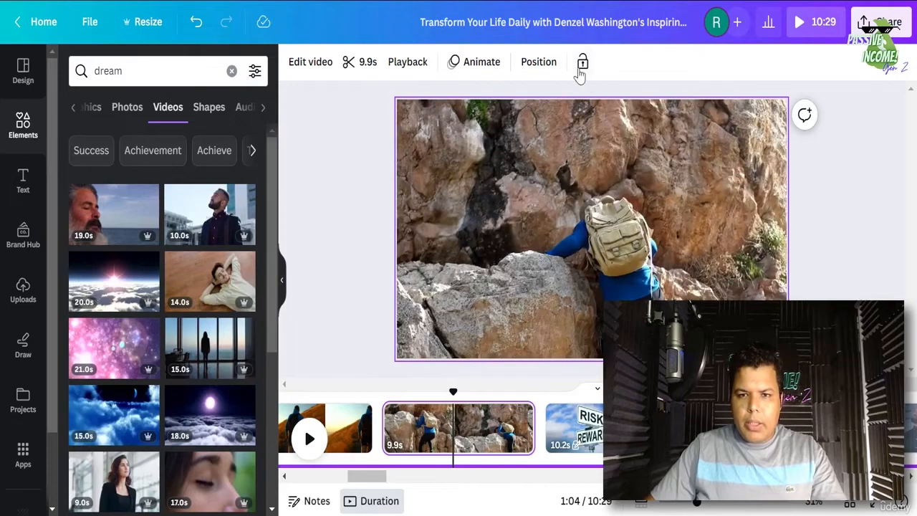
{"action": "left_click", "coordinate": [582, 61]}
{"action": "left_click", "coordinate": [352, 429]}
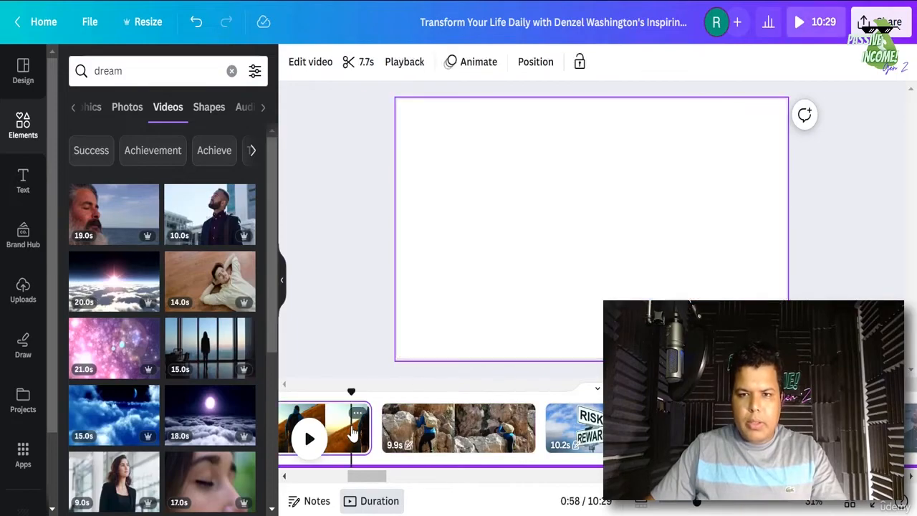
{"action": "left_click", "coordinate": [579, 63]}
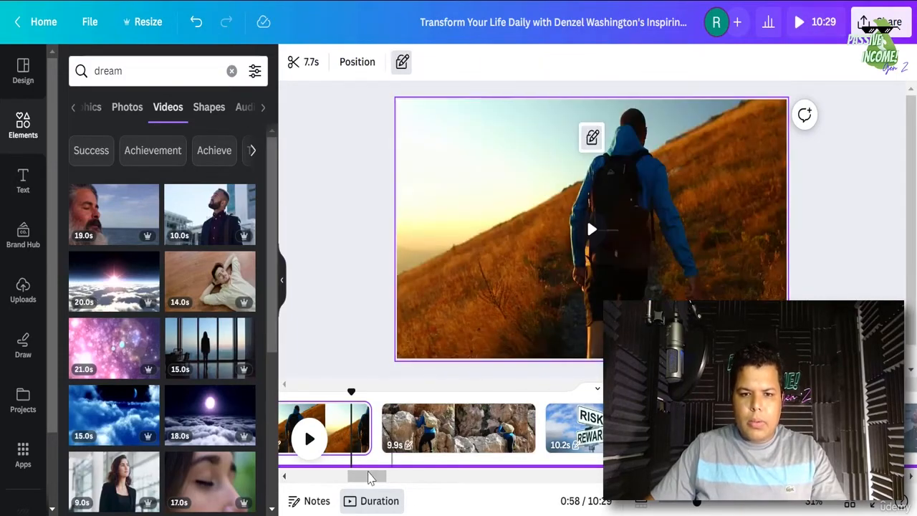
- Play the video from the 6.2s city-man page
{"action": "left_click_drag", "start_coordinate": [370, 479], "coordinate": [402, 485]}
{"action": "left_click", "coordinate": [353, 442]}
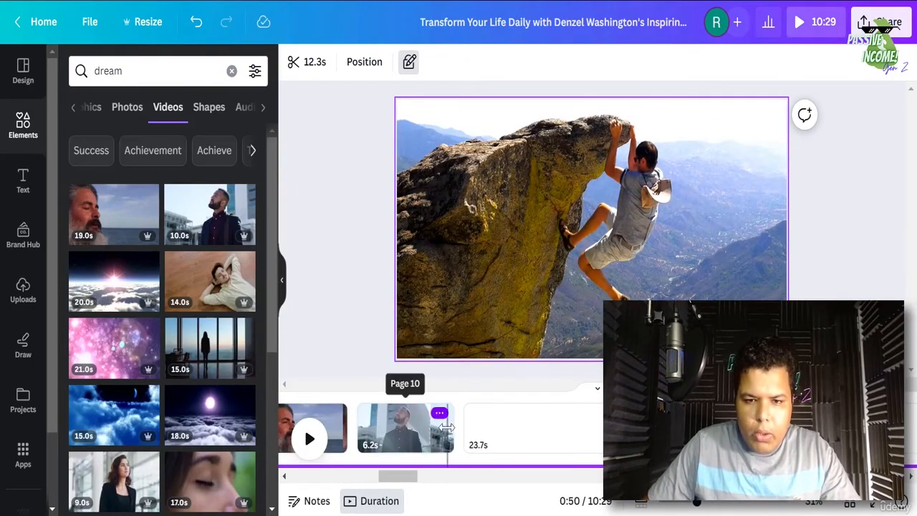
{"action": "left_click", "coordinate": [441, 429]}
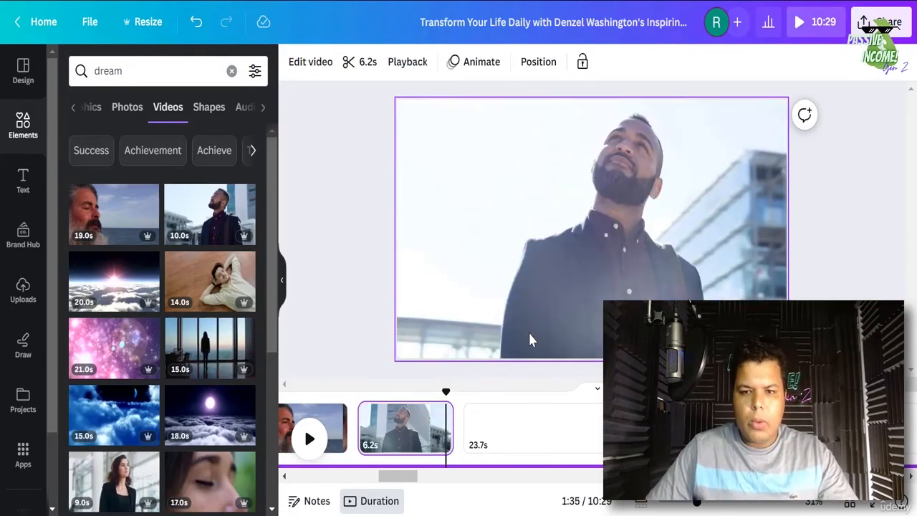
{"action": "left_click", "coordinate": [306, 437]}
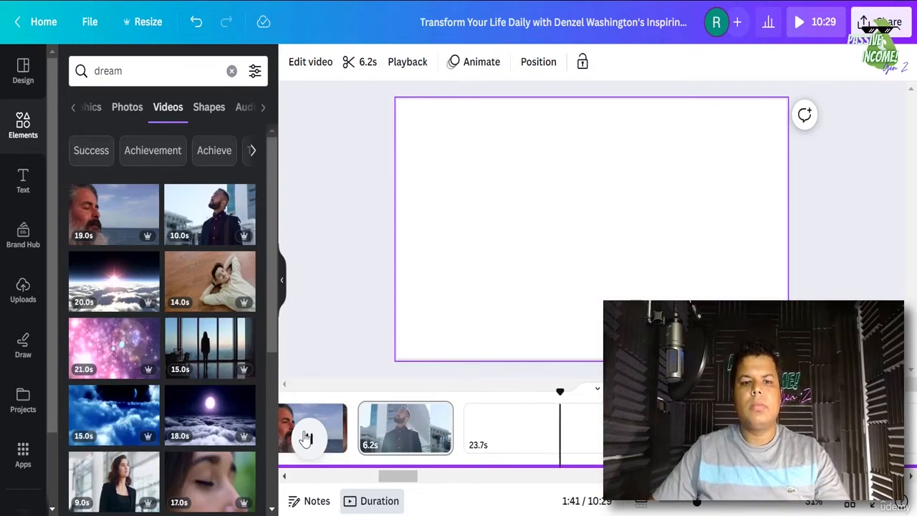
- Split the 23.7s page at the playhead to create a new 7.5s page
{"action": "left_click", "coordinate": [306, 439]}
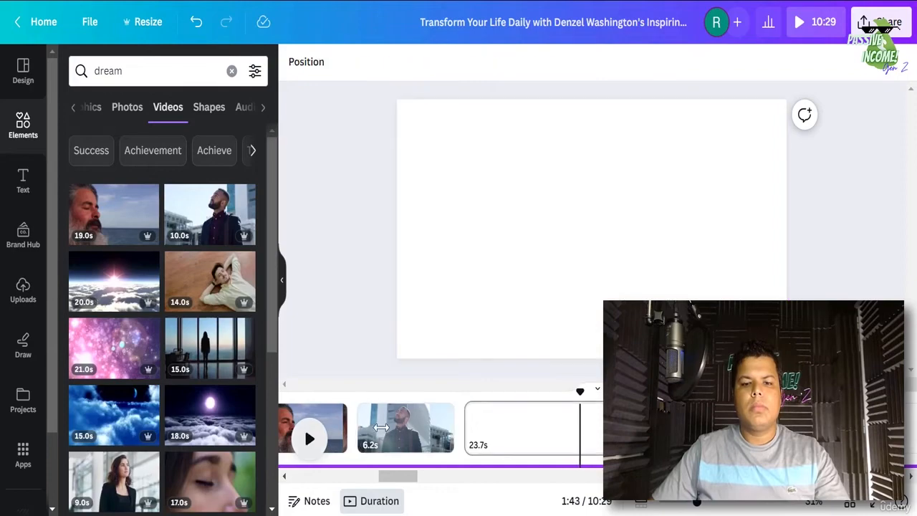
{"action": "right_click", "coordinate": [497, 436]}
{"action": "left_click", "coordinate": [549, 366]}
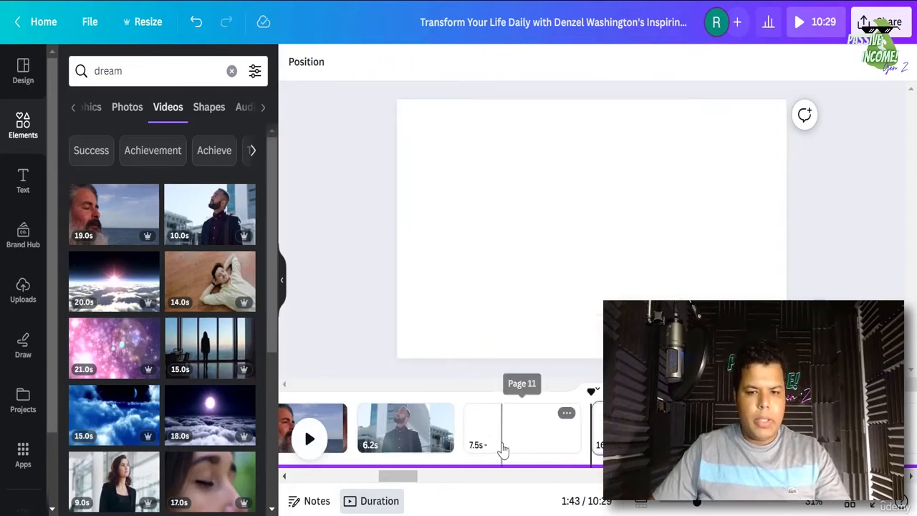
{"action": "left_click", "coordinate": [501, 450]}
- Add the man-lying-on-floor video and trim it to 7.5 s
{"action": "mouse_move", "coordinate": [217, 296]}
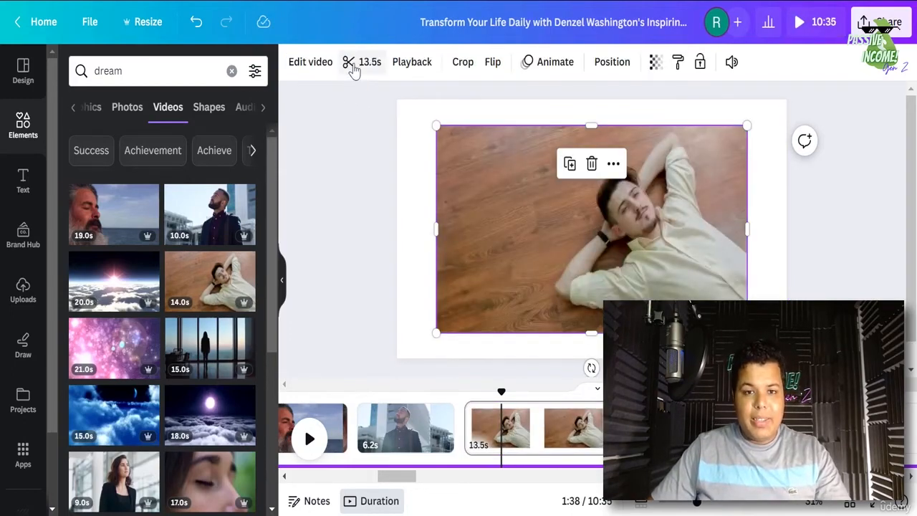
{"action": "left_click", "coordinate": [355, 65]}
{"action": "left_click", "coordinate": [321, 65]}
{"action": "type", "text": "7"}
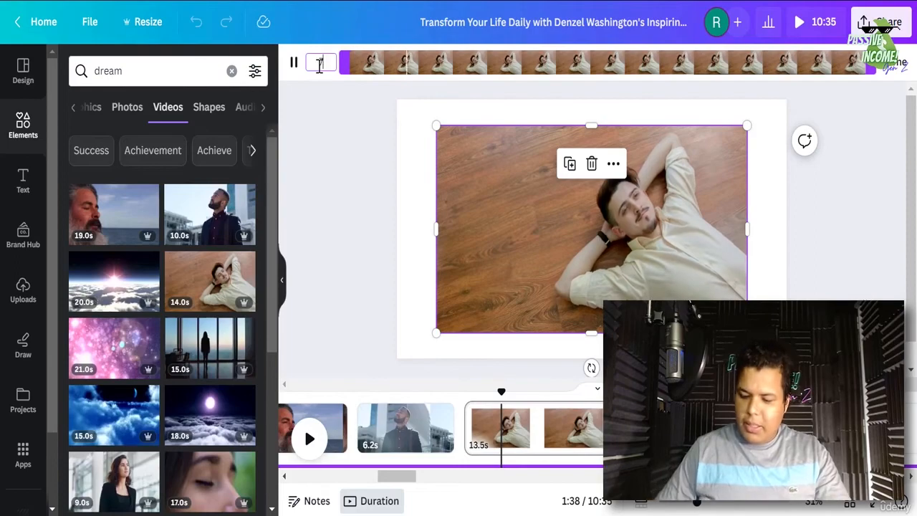
{"action": "type", "text": ".5s"}
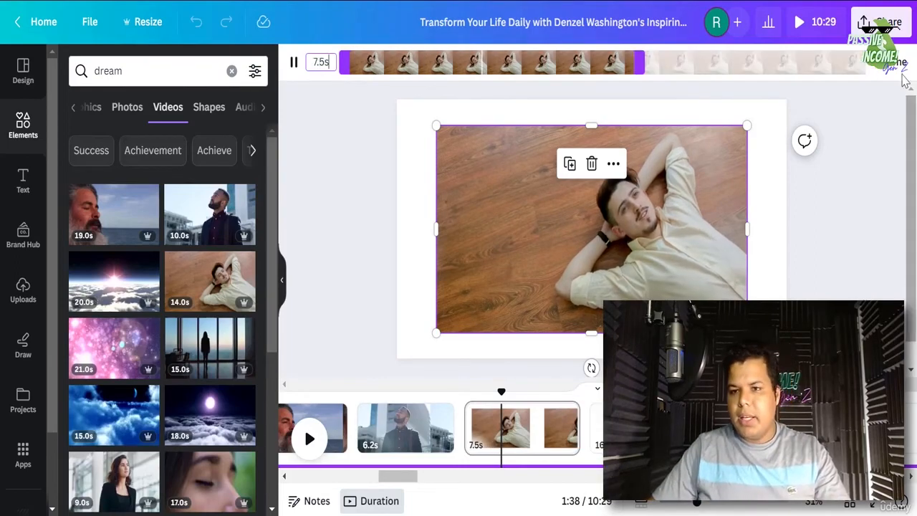
{"action": "left_click", "coordinate": [874, 72]}
- Mute the floor clip and set it as the page background
{"action": "left_click", "coordinate": [726, 62]}
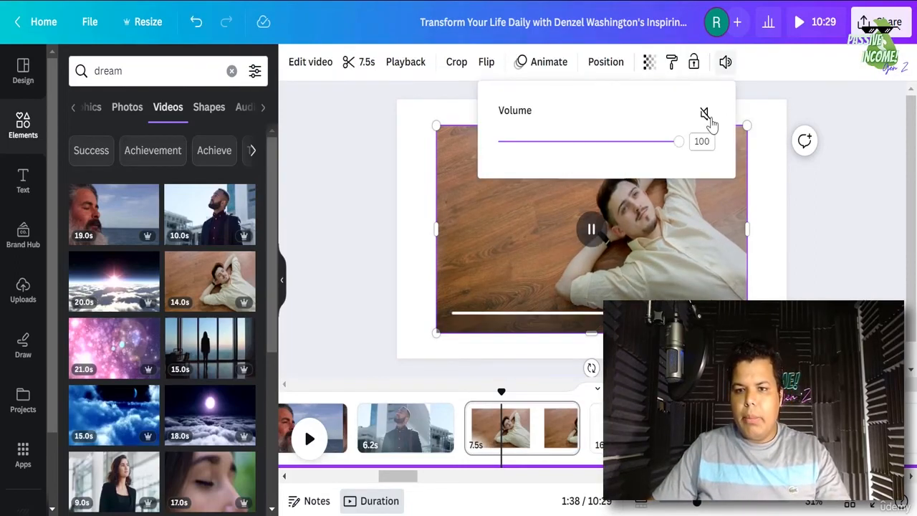
{"action": "left_click", "coordinate": [703, 114]}
{"action": "right_click", "coordinate": [519, 319]}
{"action": "left_click", "coordinate": [573, 461]}
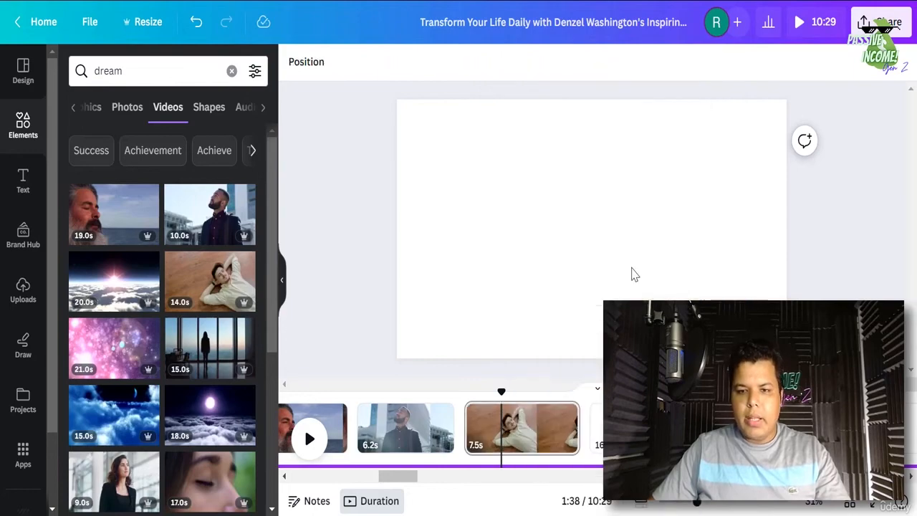
{"action": "left_click", "coordinate": [611, 248]}
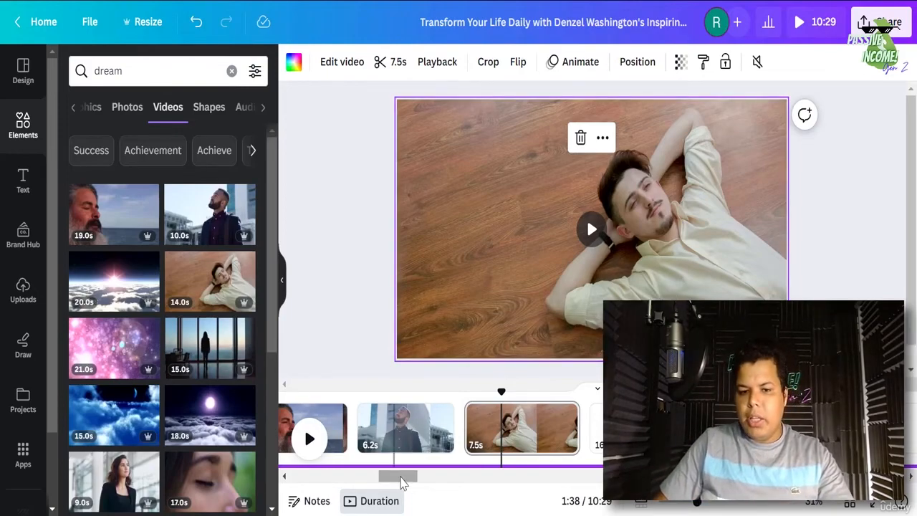
- Scroll back to the 8.4s blue-wave opening page and clear the elements search box
{"action": "left_click_drag", "start_coordinate": [403, 479], "coordinate": [674, 478]}
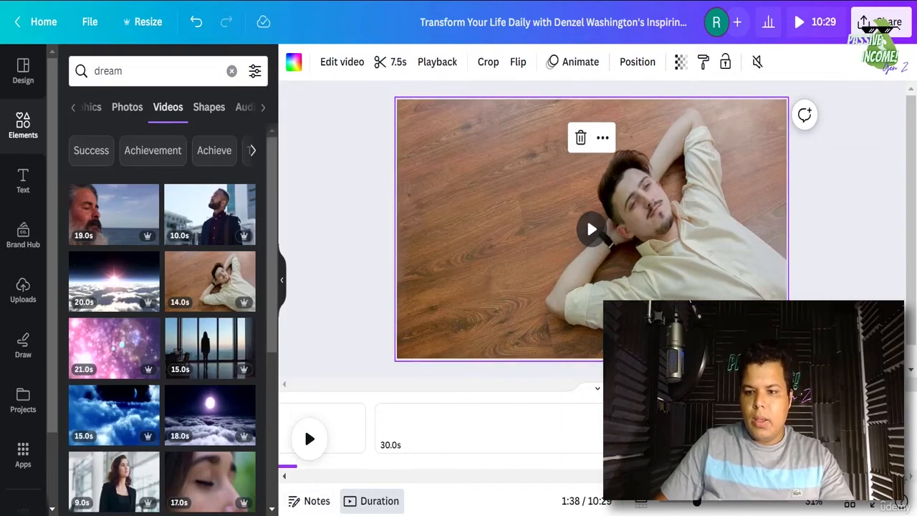
{"action": "left_click_drag", "start_coordinate": [886, 476], "coordinate": [256, 466]}
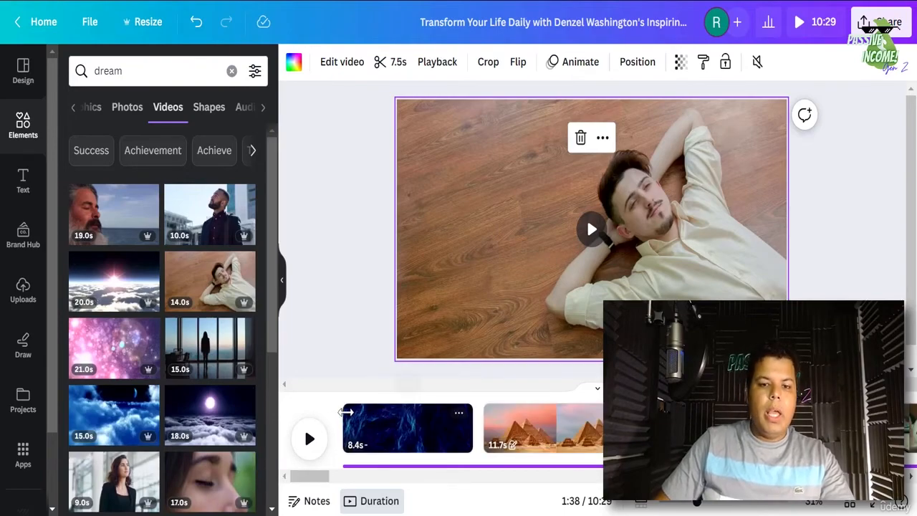
{"action": "left_click", "coordinate": [357, 412]}
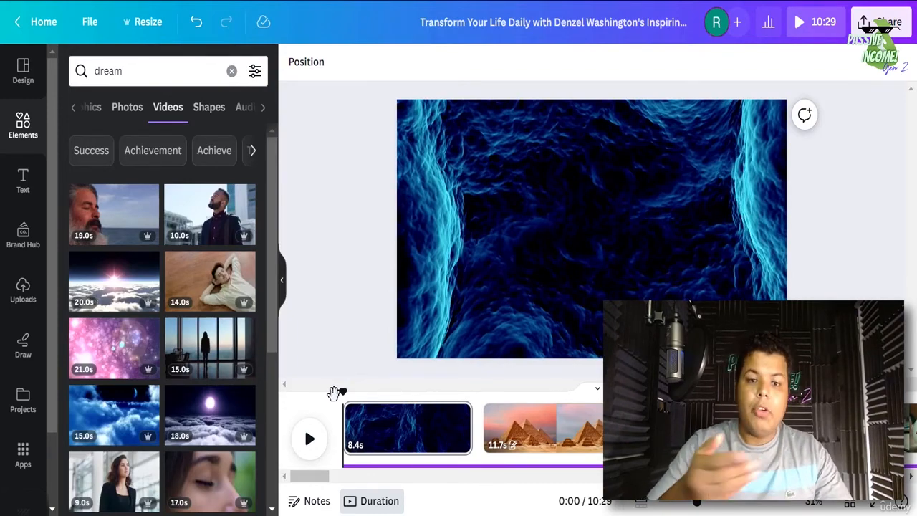
{"action": "left_click", "coordinate": [23, 139]}
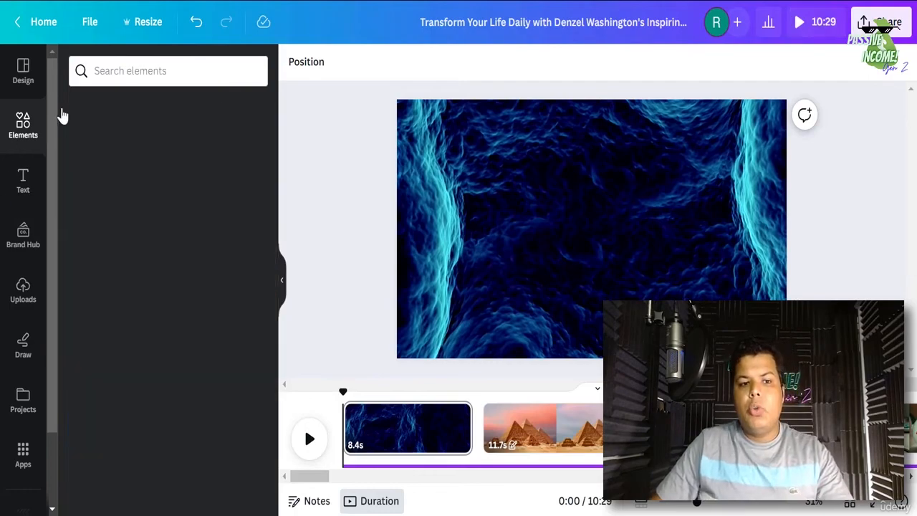
{"action": "left_click", "coordinate": [121, 68]}
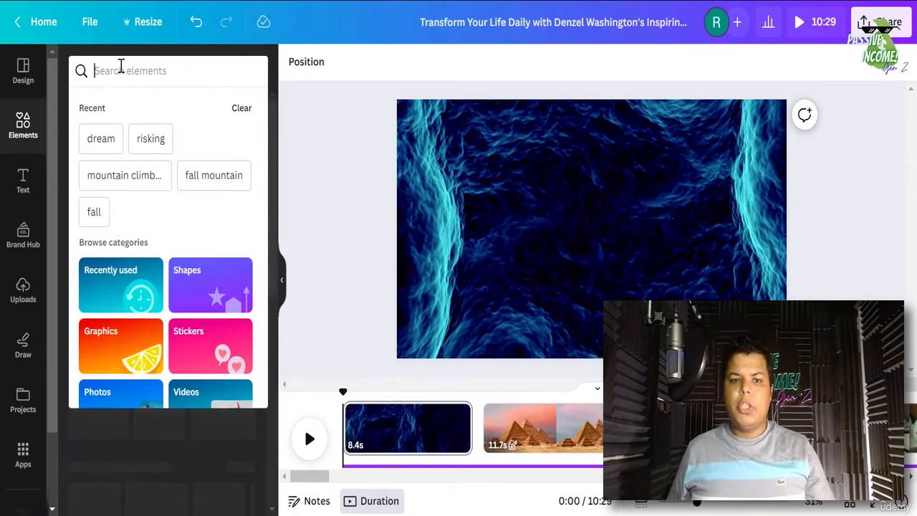
- Search elements for 'motivation music' and filter the results to Audio
{"action": "type", "text": "motiv"}
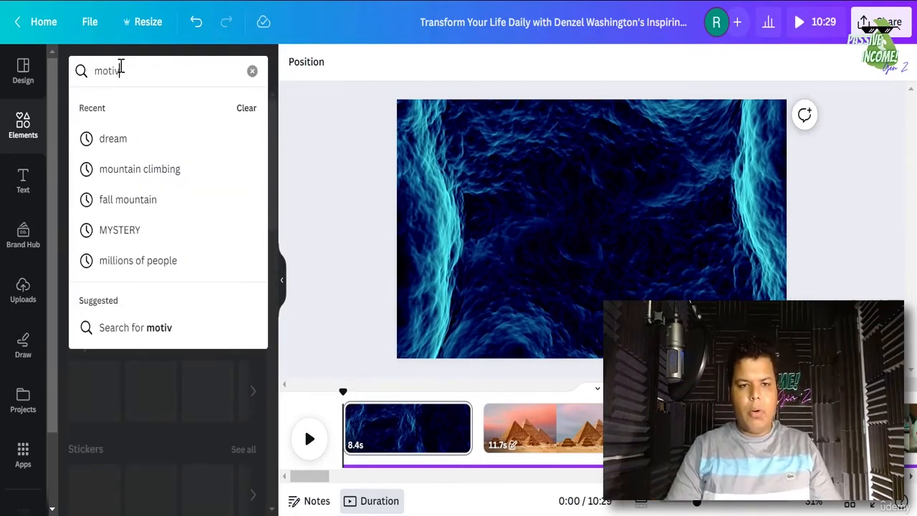
{"action": "type", "text": "ation musi"}
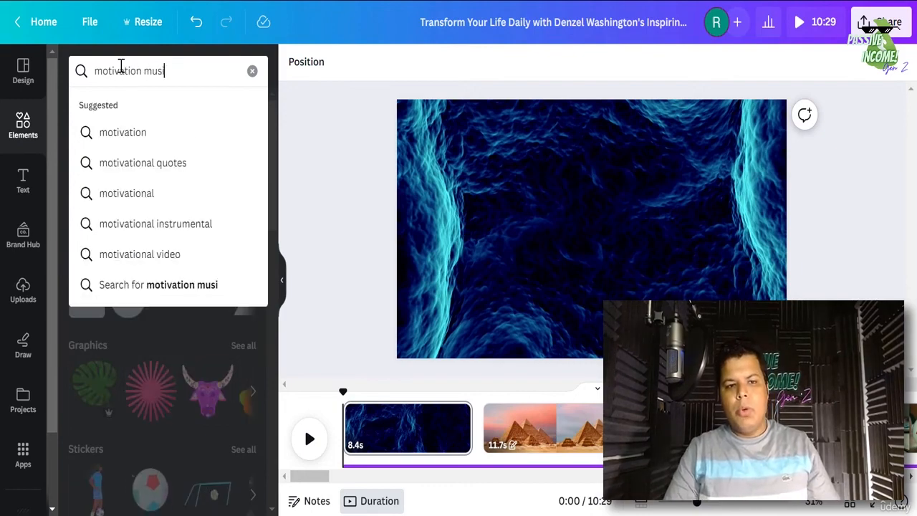
{"action": "type", "text": "c"}
{"action": "key", "text": "Return"}
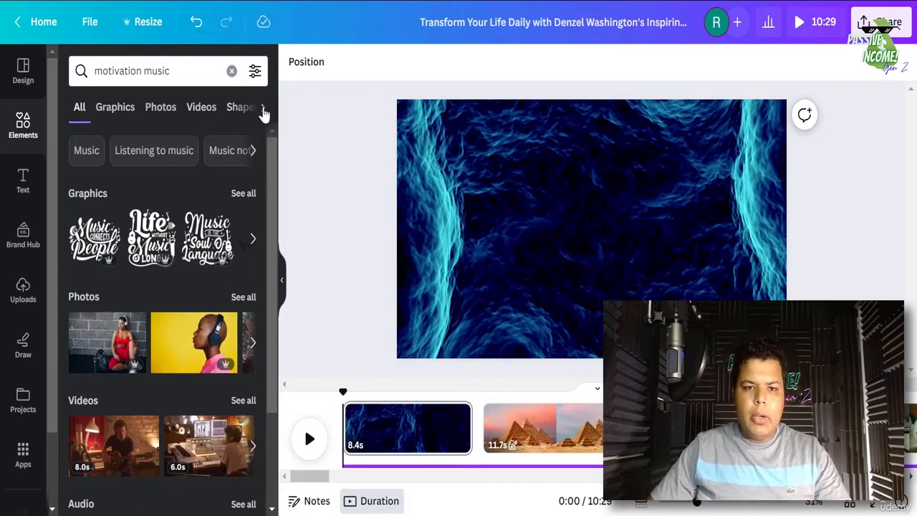
{"action": "left_click", "coordinate": [263, 109]}
{"action": "left_click", "coordinate": [207, 108]}
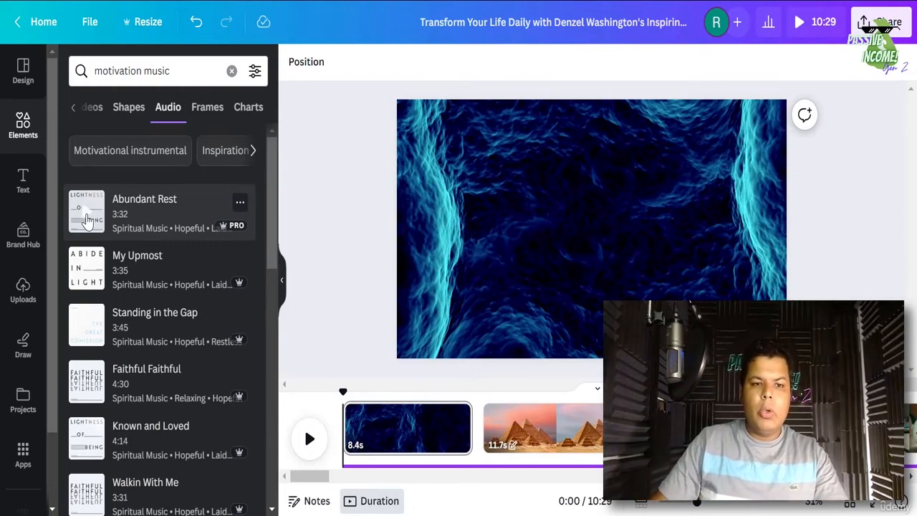
- Preview the Abundant Rest and My Upmost motivational music tracks
{"action": "left_click", "coordinate": [86, 218]}
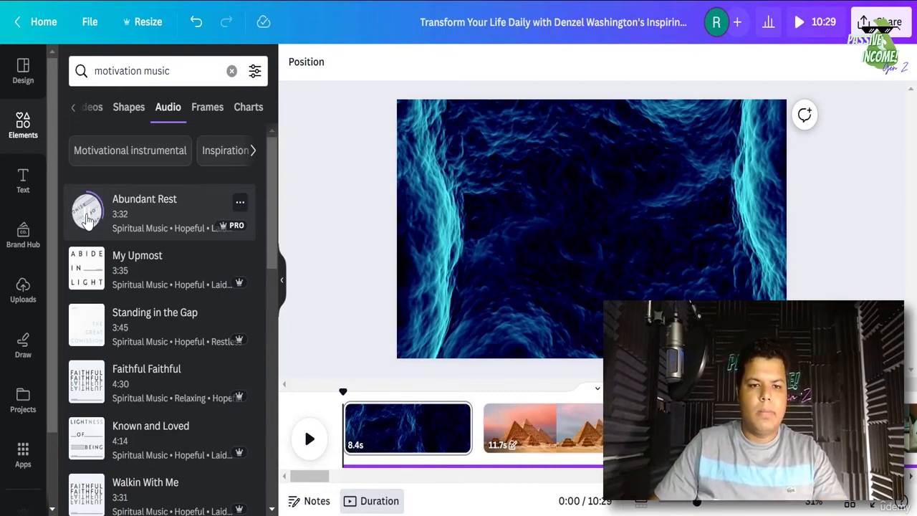
{"action": "left_click", "coordinate": [86, 213]}
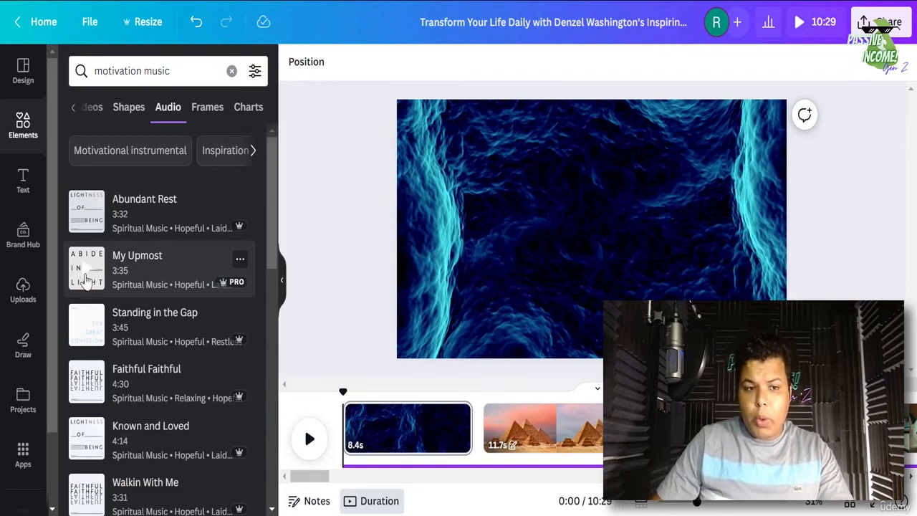
{"action": "left_click", "coordinate": [85, 279]}
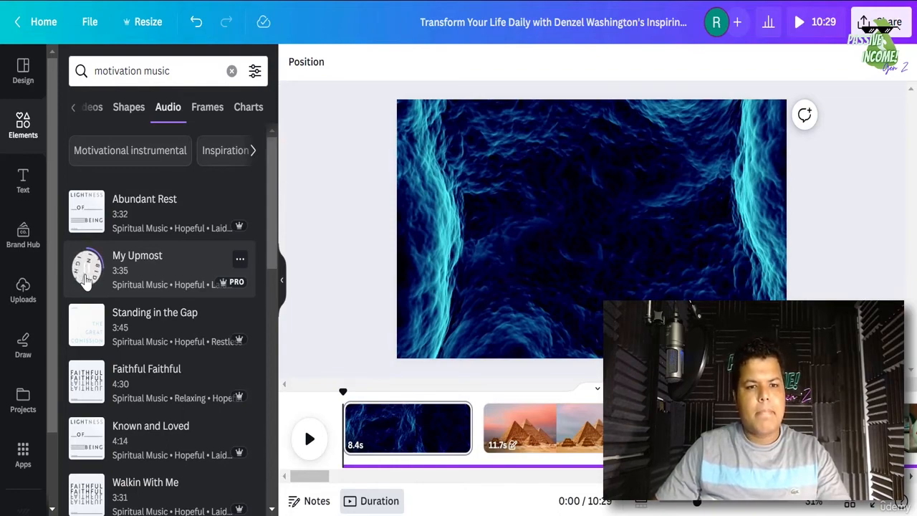
{"action": "left_click", "coordinate": [93, 272]}
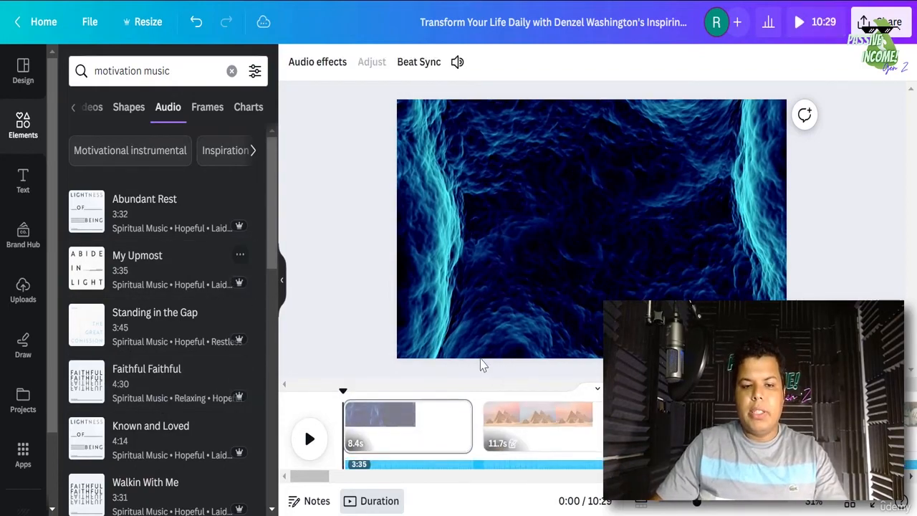
- Add the 3:35 My Upmost track under the clips and check playback from the start to 0:09
{"action": "left_click", "coordinate": [483, 462]}
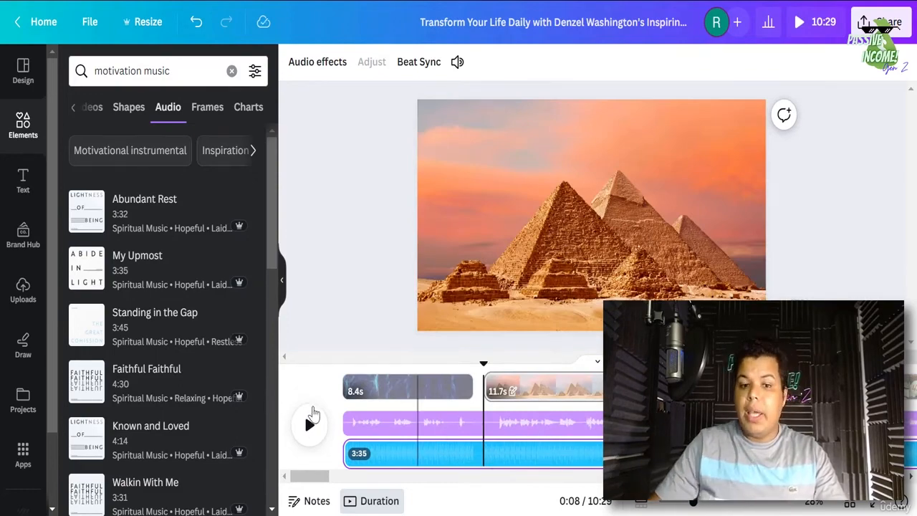
{"action": "left_click", "coordinate": [344, 396]}
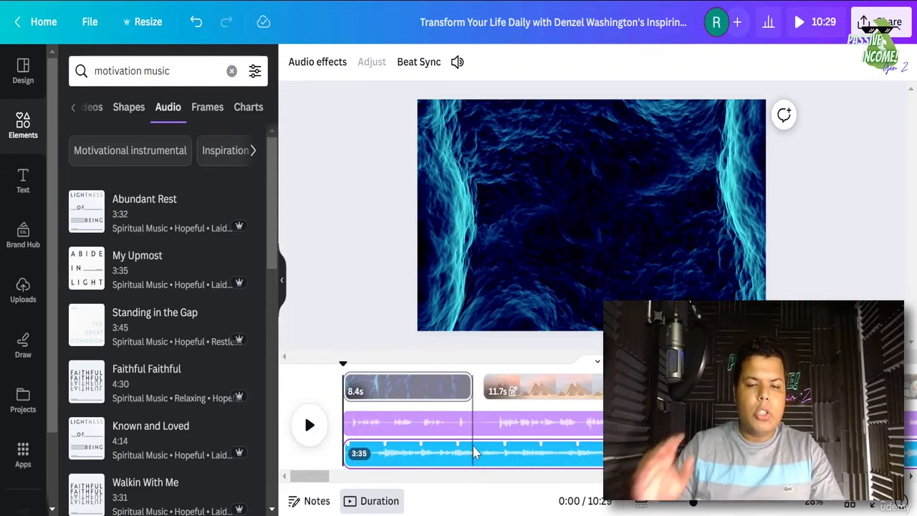
{"action": "left_click", "coordinate": [500, 464]}
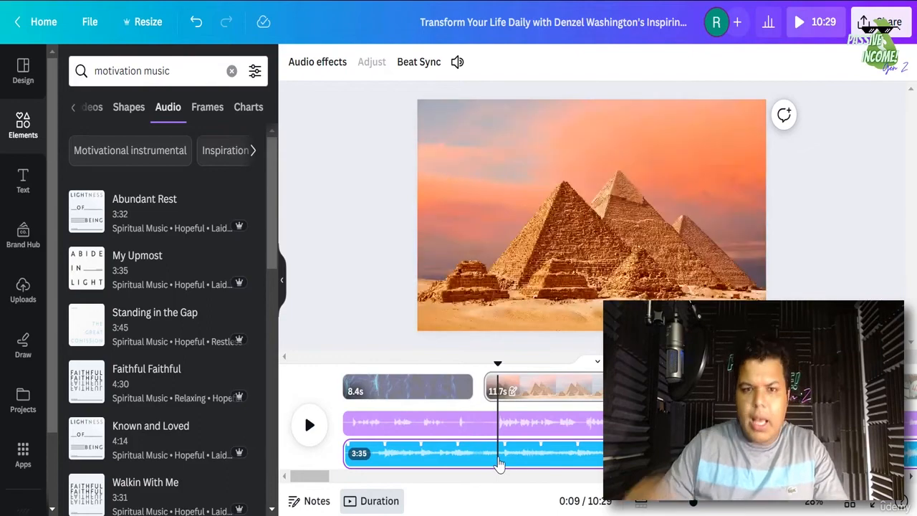
- Lower the My Upmost music volume to 3 and return the playhead to the start
{"action": "left_click", "coordinate": [460, 72]}
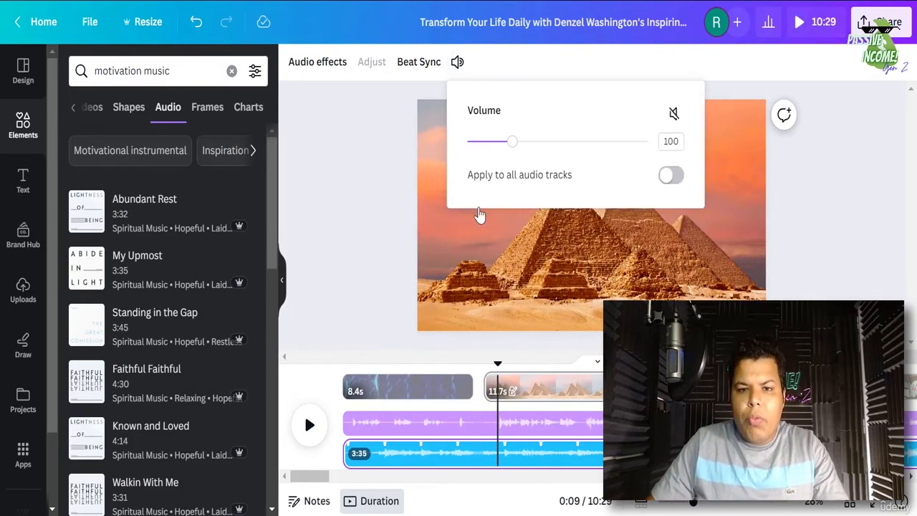
{"action": "left_click", "coordinate": [401, 456]}
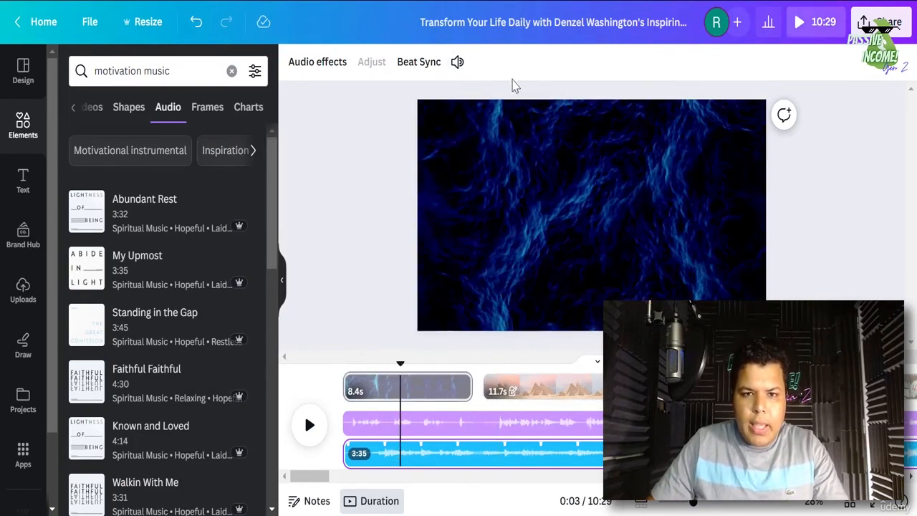
{"action": "left_click", "coordinate": [437, 459]}
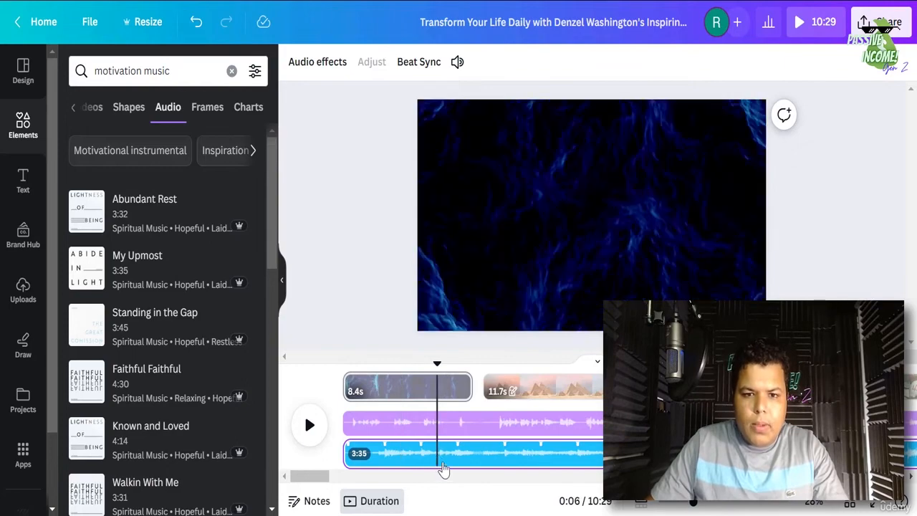
{"action": "left_click", "coordinate": [449, 69]}
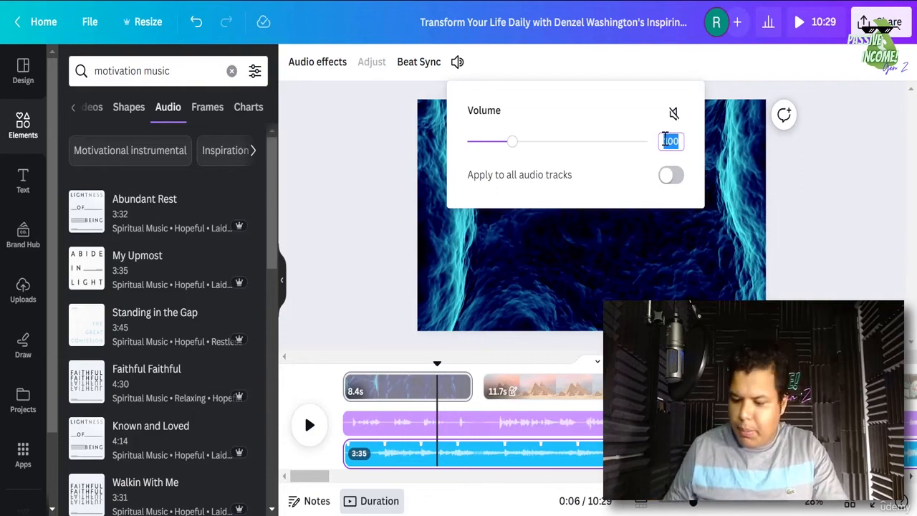
{"action": "key", "text": "Return"}
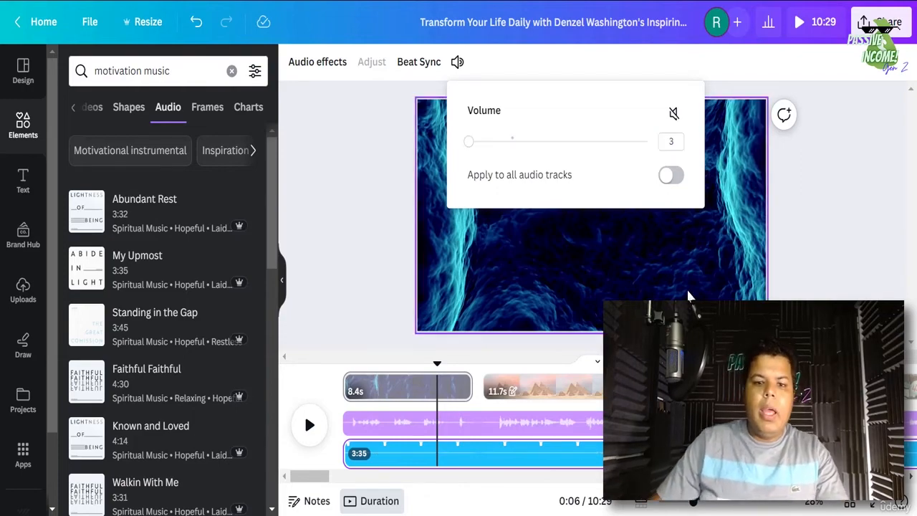
{"action": "left_click", "coordinate": [356, 376]}
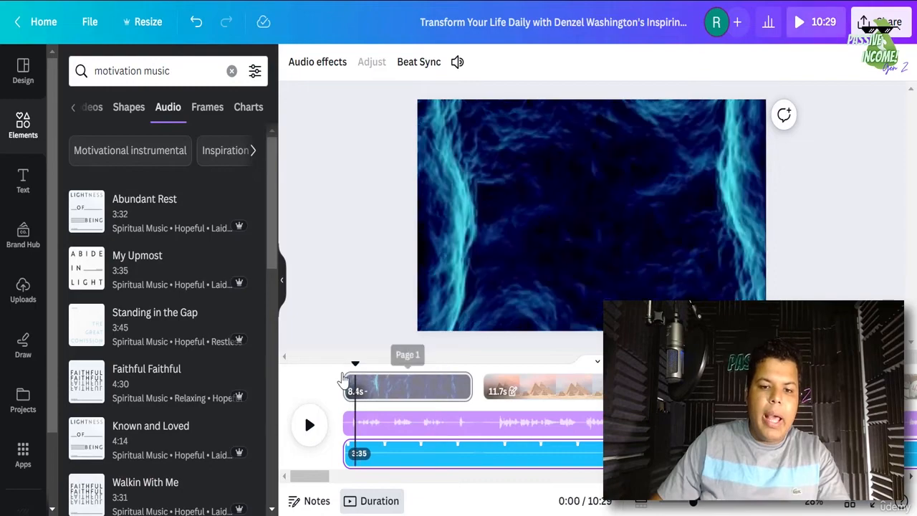
{"action": "left_click", "coordinate": [344, 377]}
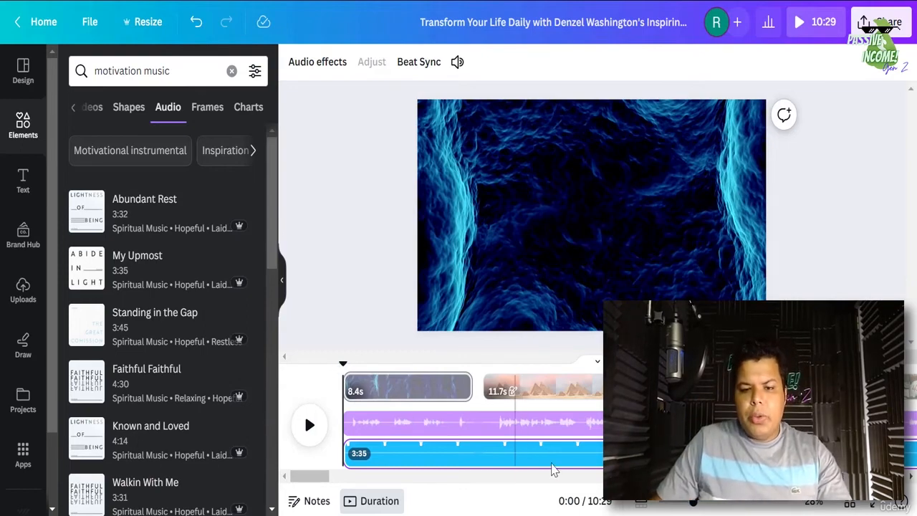
- Duplicate the music track three times so music reaches the end of the 10:29 video
{"action": "left_click", "coordinate": [559, 461]}
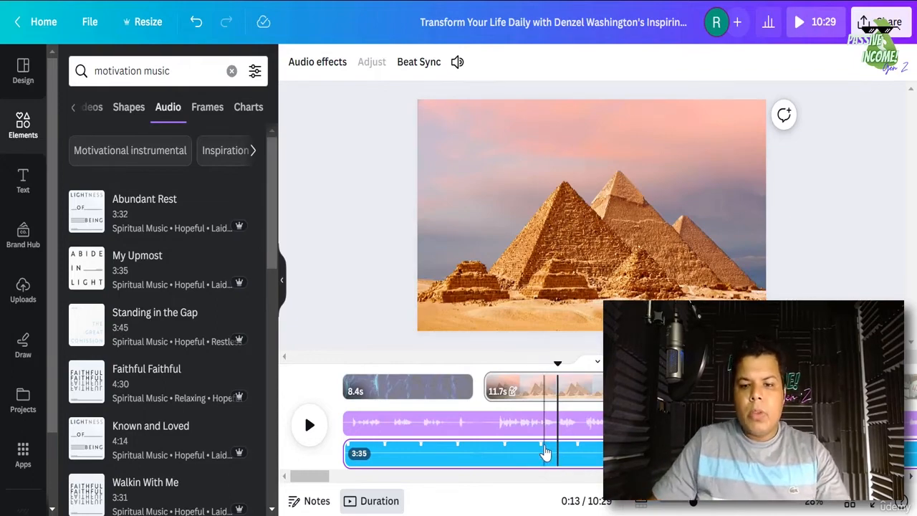
{"action": "right_click", "coordinate": [548, 451]}
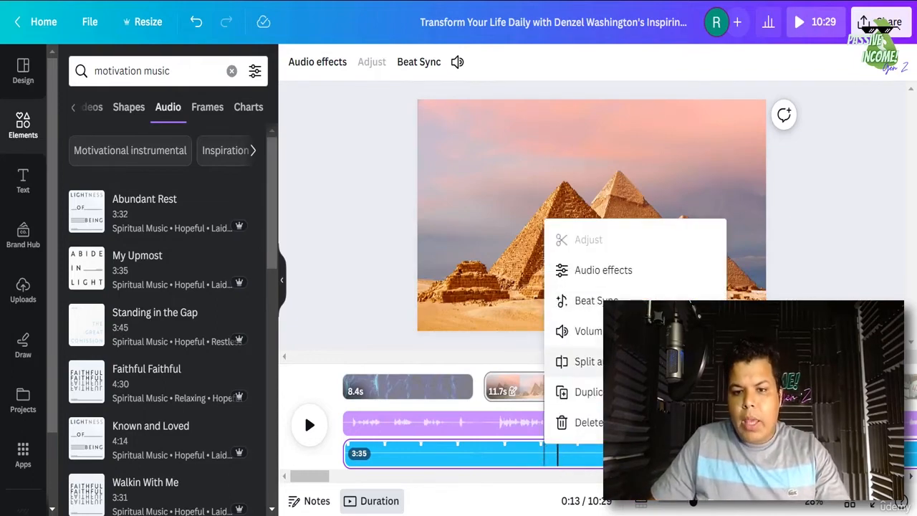
{"action": "left_click", "coordinate": [601, 393]}
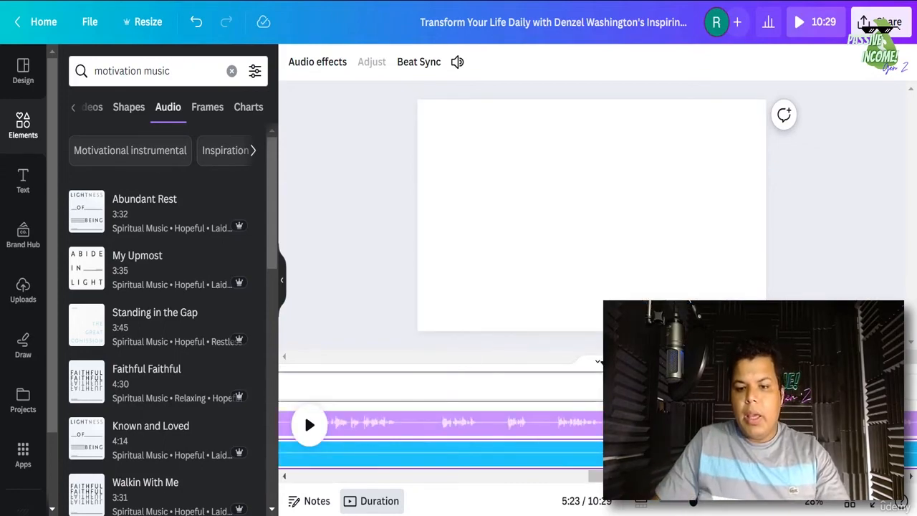
{"action": "right_click", "coordinate": [668, 452]}
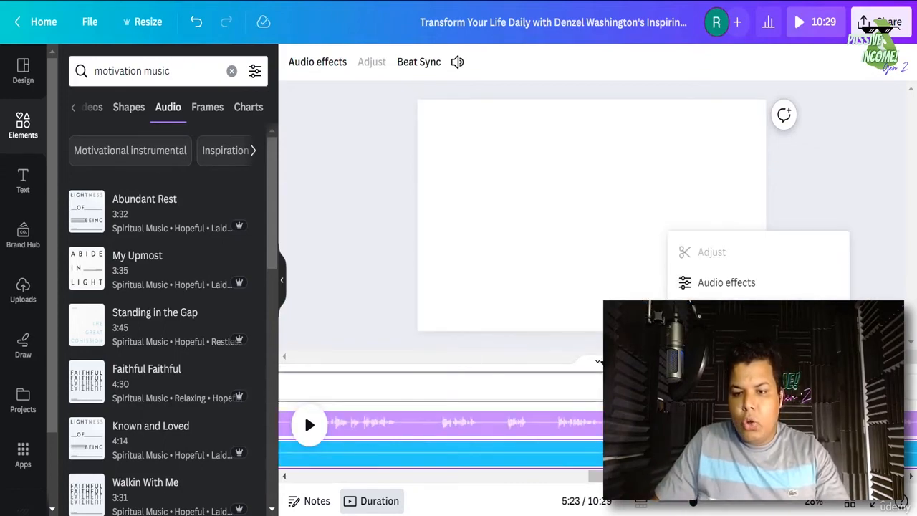
{"action": "left_click", "coordinate": [720, 405]}
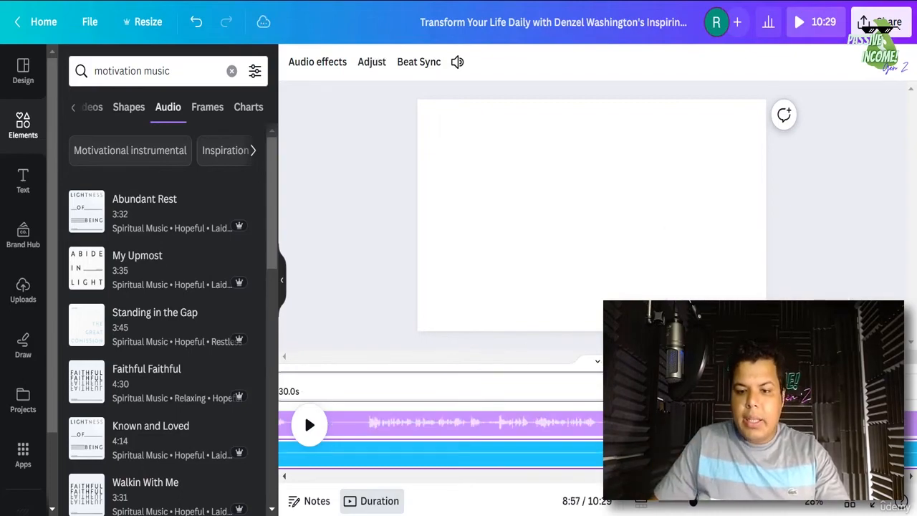
{"action": "right_click", "coordinate": [679, 450]}
{"action": "left_click", "coordinate": [727, 402]}
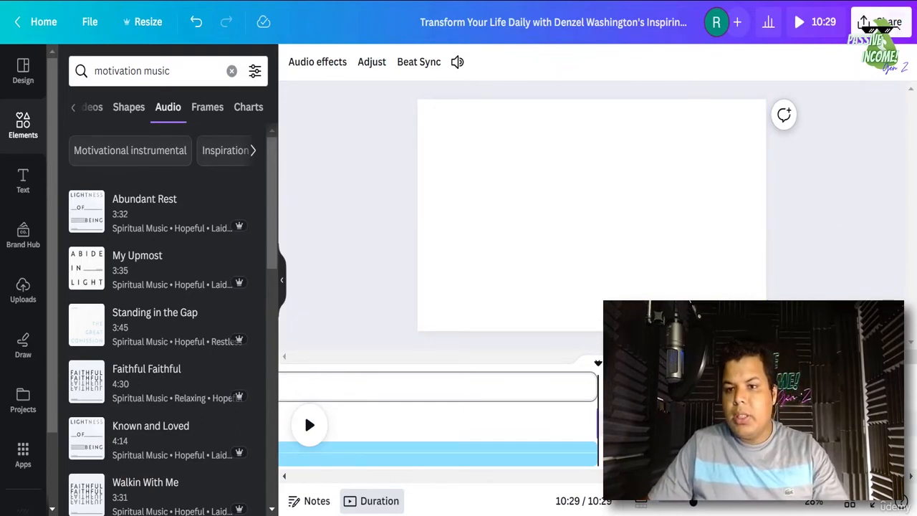
- Set the download options to MP4 Video at 4K (UHD) quality
{"action": "left_click", "coordinate": [881, 21]}
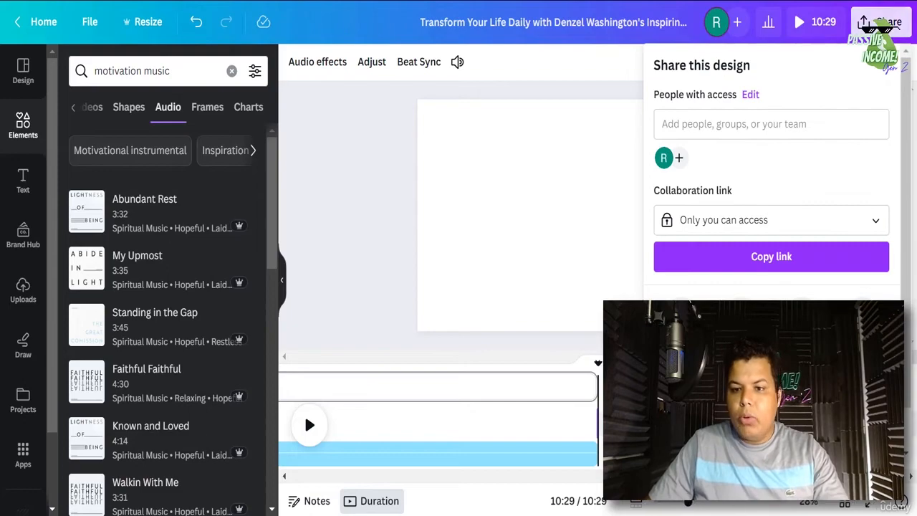
{"action": "left_click", "coordinate": [760, 387]}
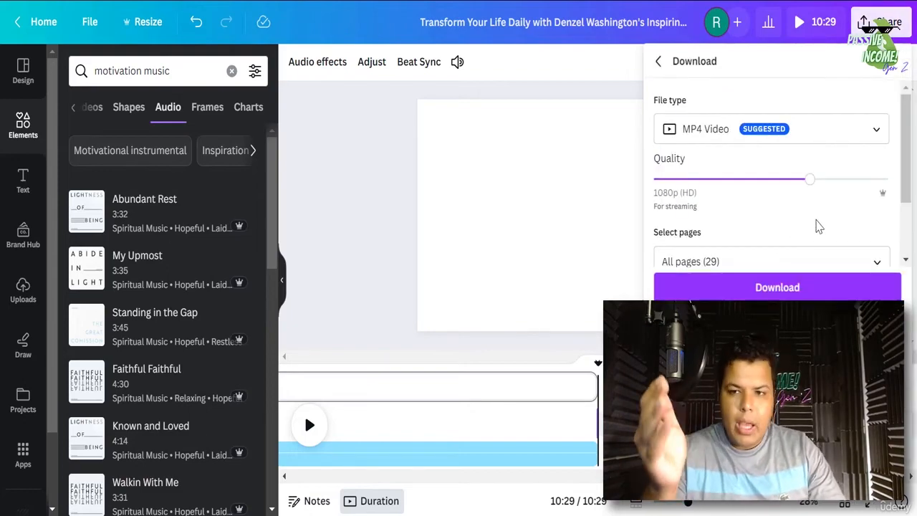
{"action": "left_click", "coordinate": [889, 180]}
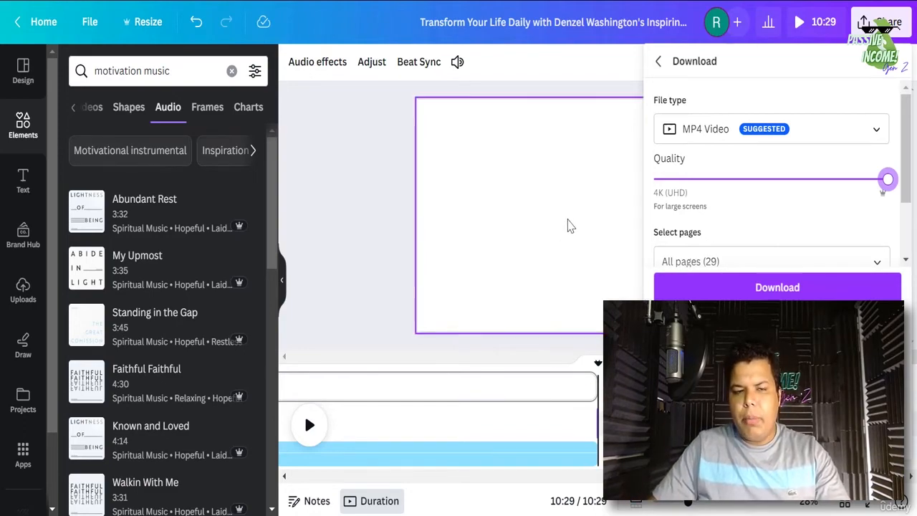
{"action": "left_click", "coordinate": [814, 136]}
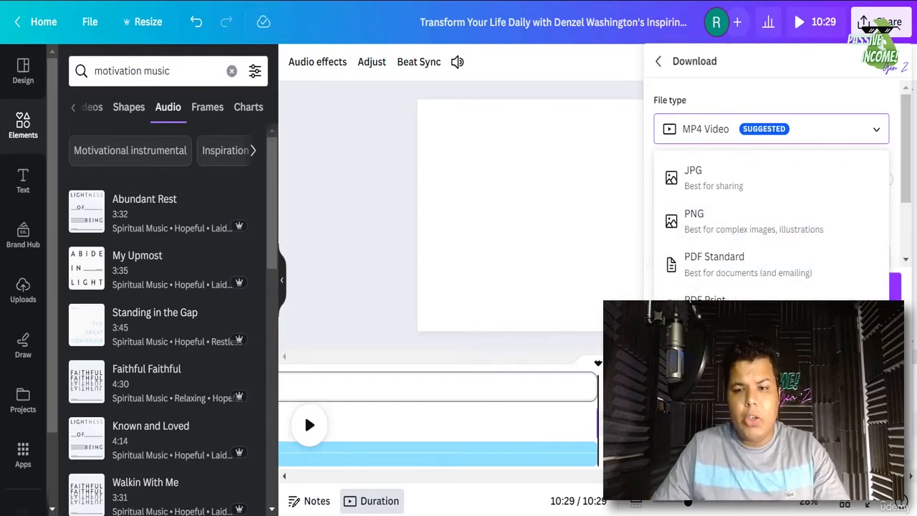
{"action": "key", "text": "Escape"}
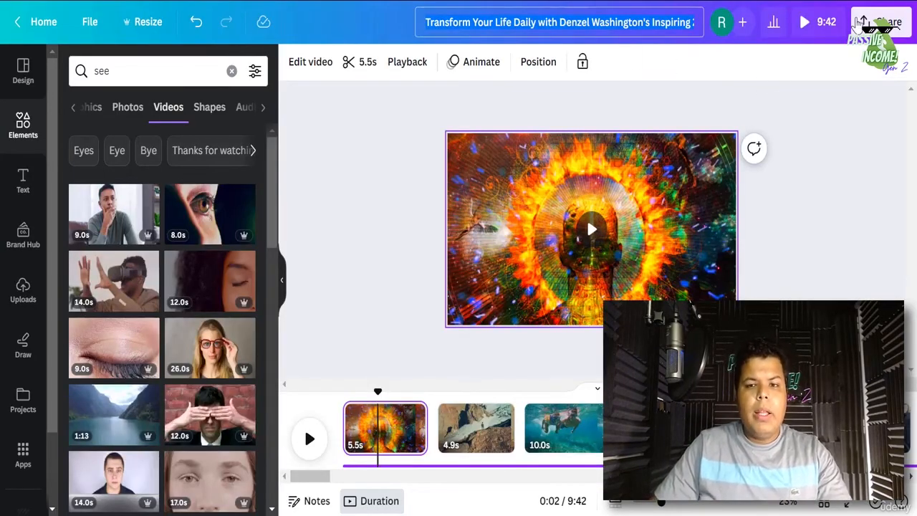
- Download the finished design as an MP4 video
{"action": "left_click", "coordinate": [816, 149]}
{"action": "left_click", "coordinate": [863, 28]}
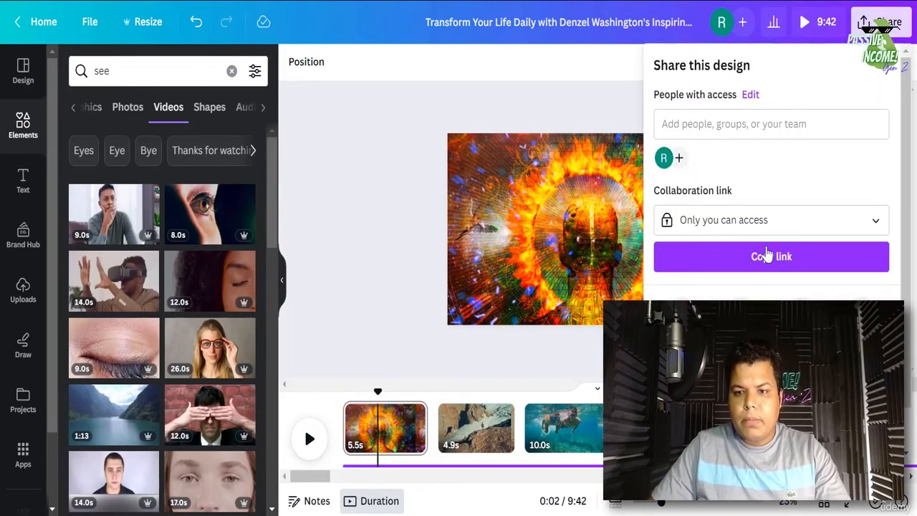
{"action": "left_click", "coordinate": [681, 315]}
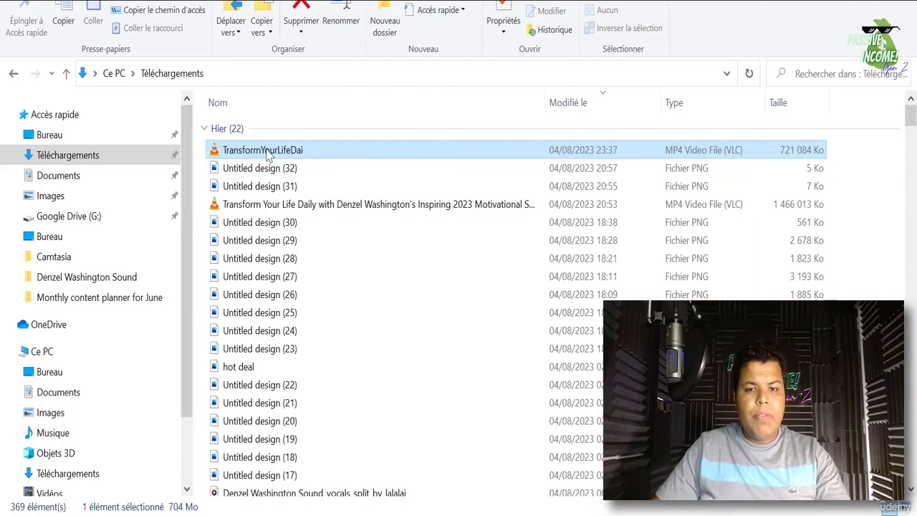
- Find and select the longer Transform Your Life Daily MP4 file in Downloads
{"action": "scroll", "coordinate": [642, 271], "scroll_direction": "down", "scroll_amount": 6}
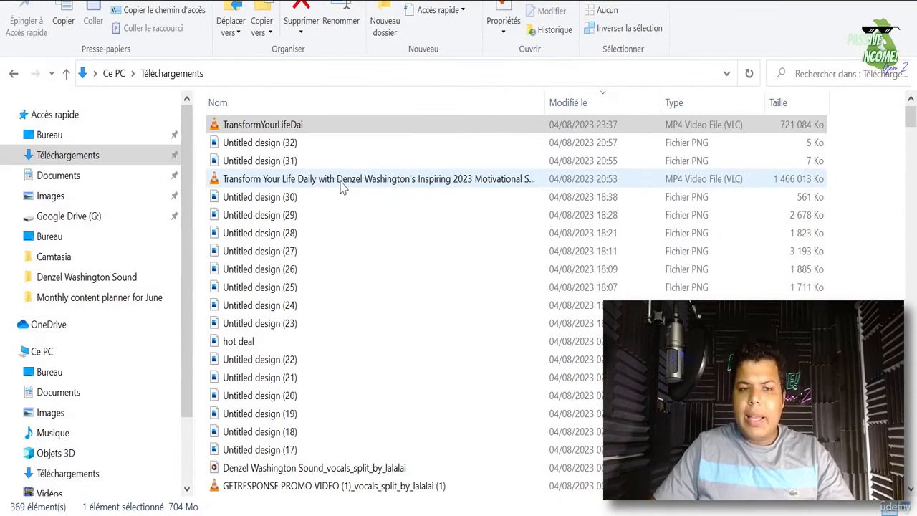
{"action": "left_click", "coordinate": [341, 180]}
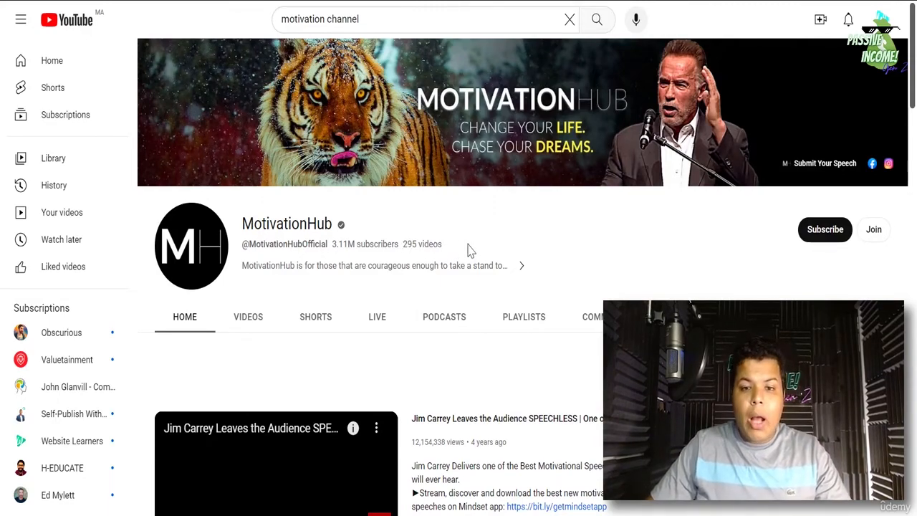
- Select MotivationHub's 296-video count and scroll through the channel page
{"action": "triple_click", "coordinate": [462, 254]}
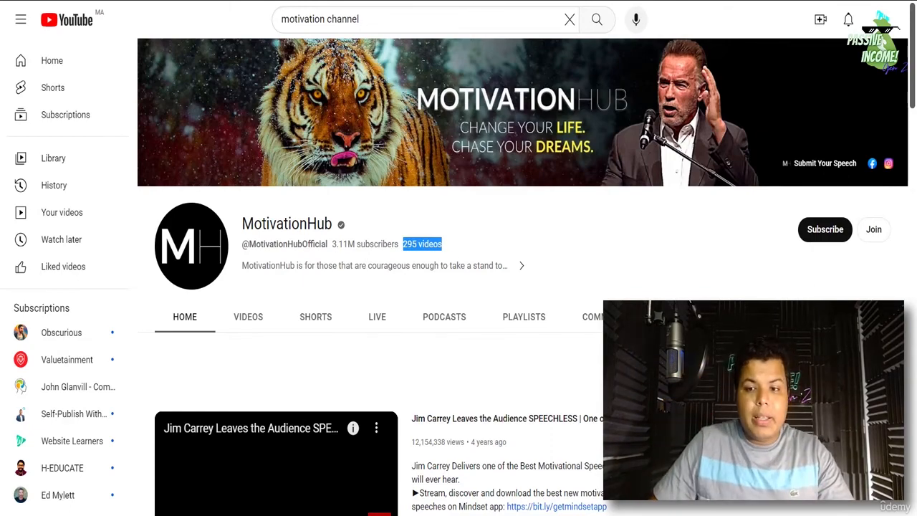
{"action": "scroll", "coordinate": [459, 258], "scroll_direction": "down", "scroll_amount": 1}
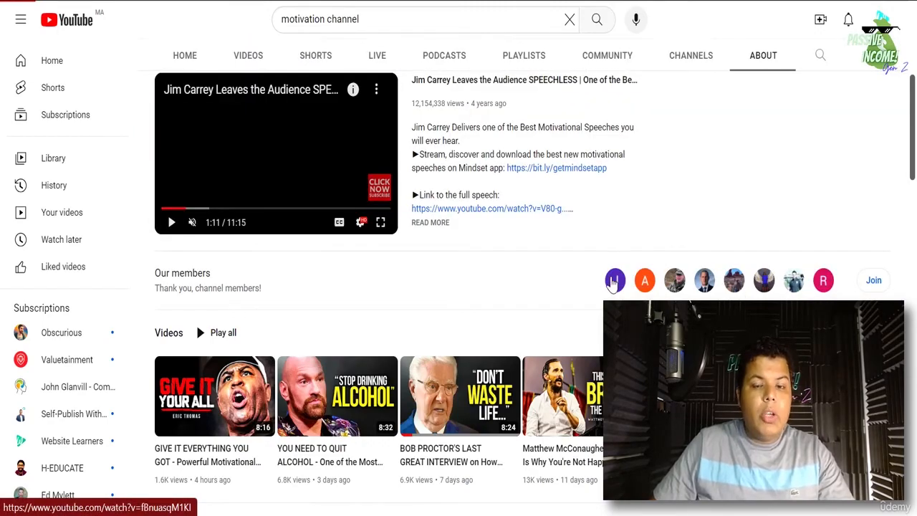
{"action": "scroll", "coordinate": [612, 286], "scroll_direction": "down", "scroll_amount": 1}
{"action": "scroll", "coordinate": [600, 265], "scroll_direction": "up", "scroll_amount": 2}
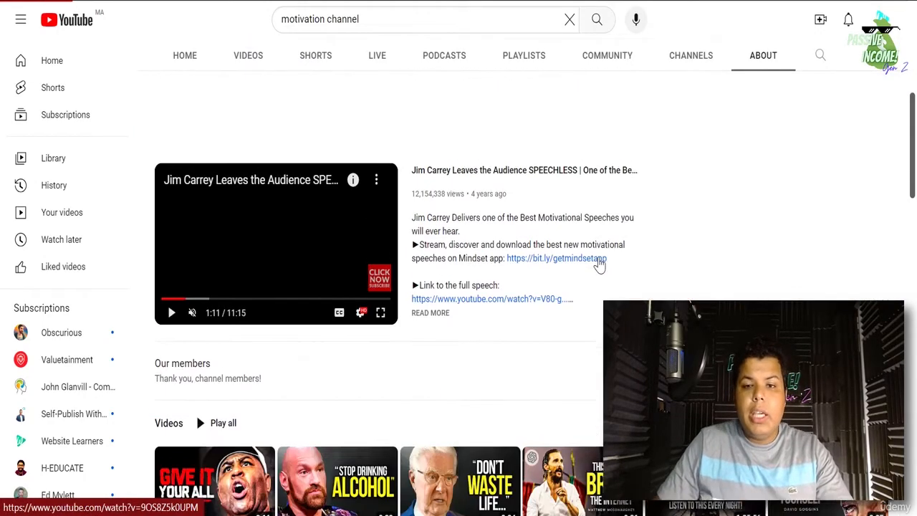
{"action": "scroll", "coordinate": [600, 265], "scroll_direction": "up", "scroll_amount": 1}
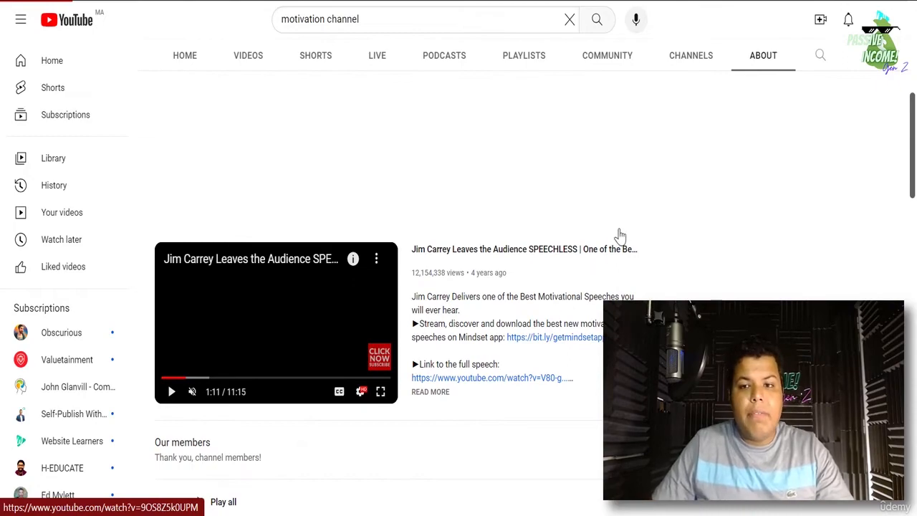
{"action": "scroll", "coordinate": [395, 221], "scroll_direction": "up", "scroll_amount": 5}
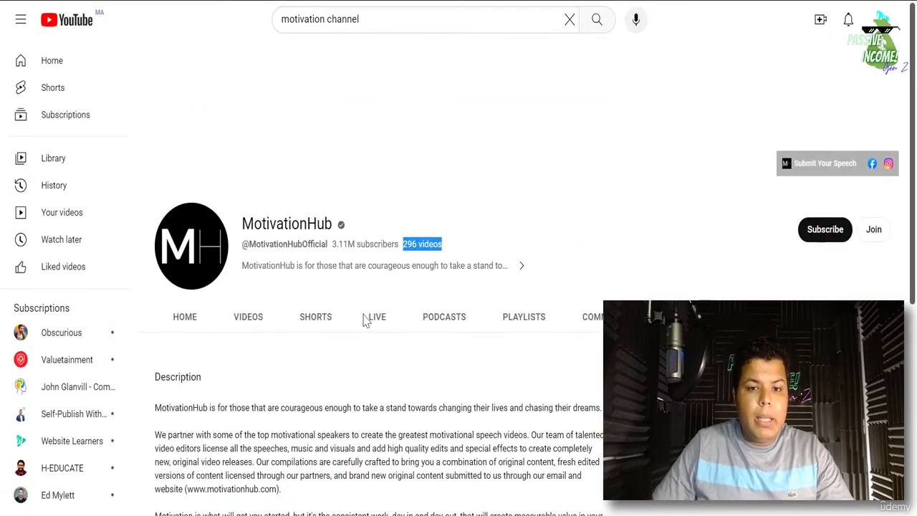
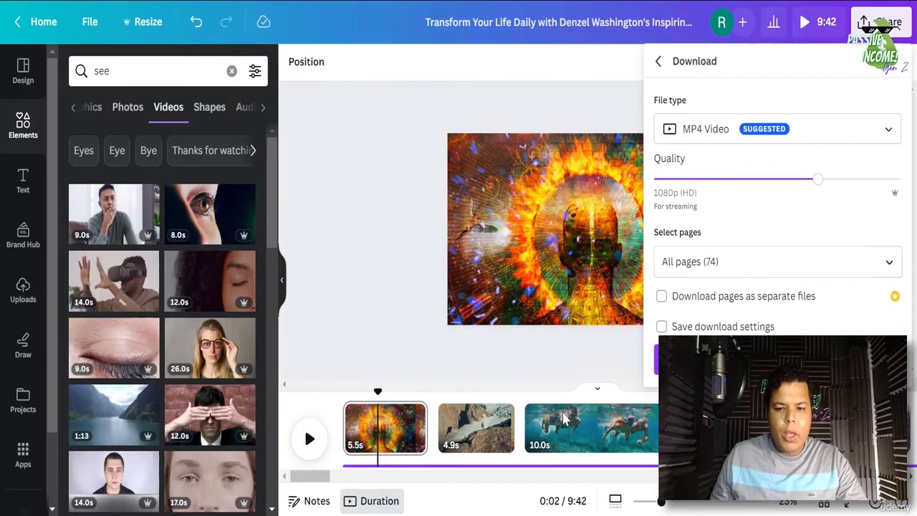
- Close the MP4 download settings and select the audio track in the timeline
{"action": "scroll", "coordinate": [569, 454], "scroll_direction": "down", "scroll_amount": 1}
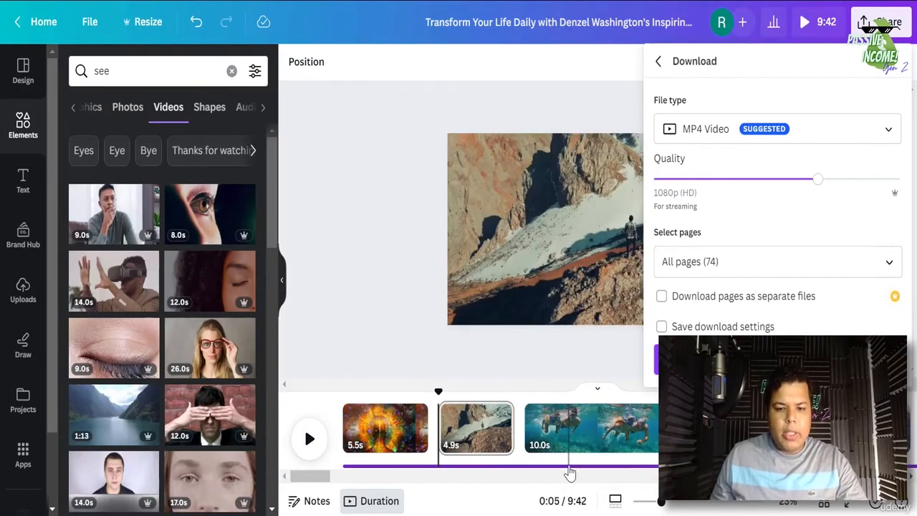
{"action": "left_click", "coordinate": [556, 467]}
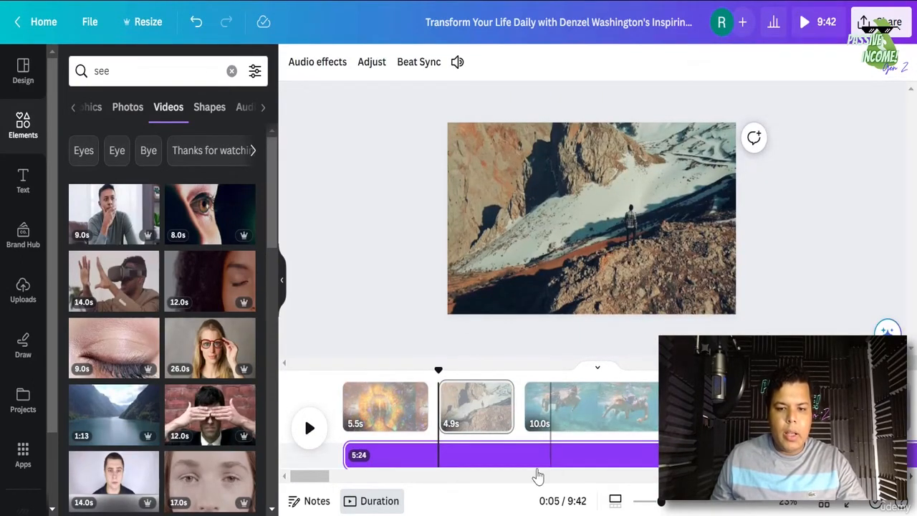
{"action": "left_click_drag", "start_coordinate": [316, 478], "coordinate": [386, 488]}
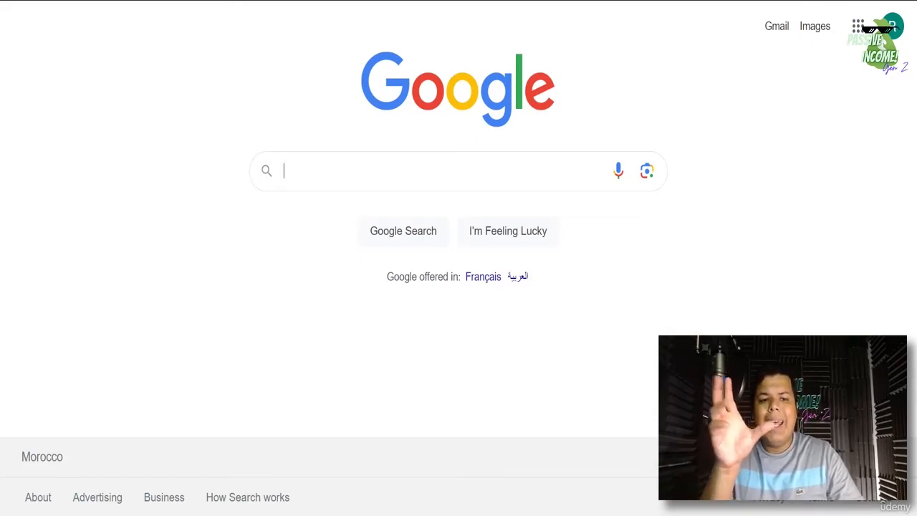
- Search Google for 'pictory' and open the Pictory result showing 'Video Creation Made EASY'
{"action": "left_click", "coordinate": [437, 171]}
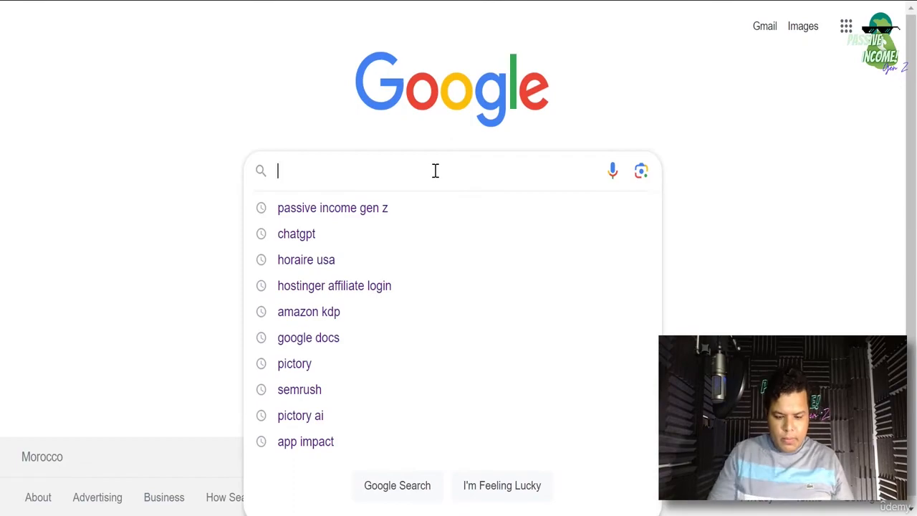
{"action": "type", "text": "pictory"}
{"action": "key", "text": "Return"}
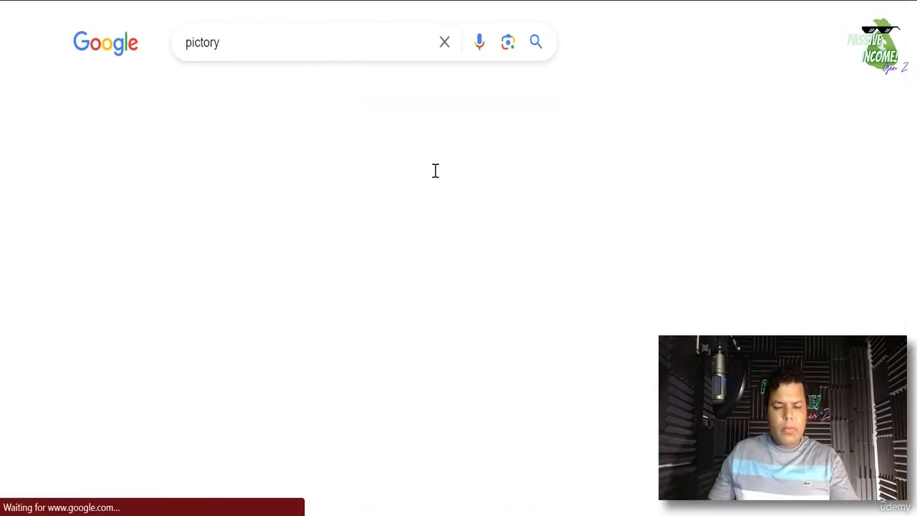
{"action": "scroll", "coordinate": [244, 139], "scroll_direction": "down", "scroll_amount": 3}
{"action": "scroll", "coordinate": [260, 180], "scroll_direction": "up", "scroll_amount": 1}
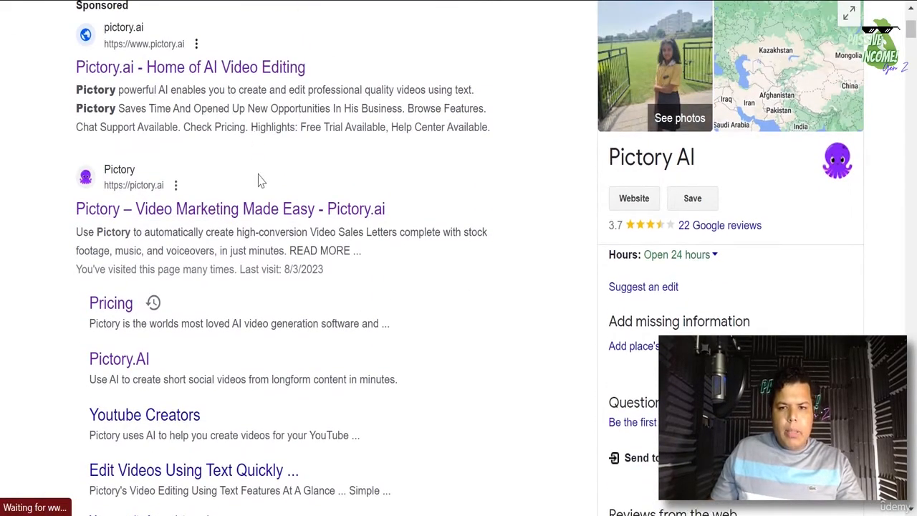
{"action": "left_click", "coordinate": [252, 215]}
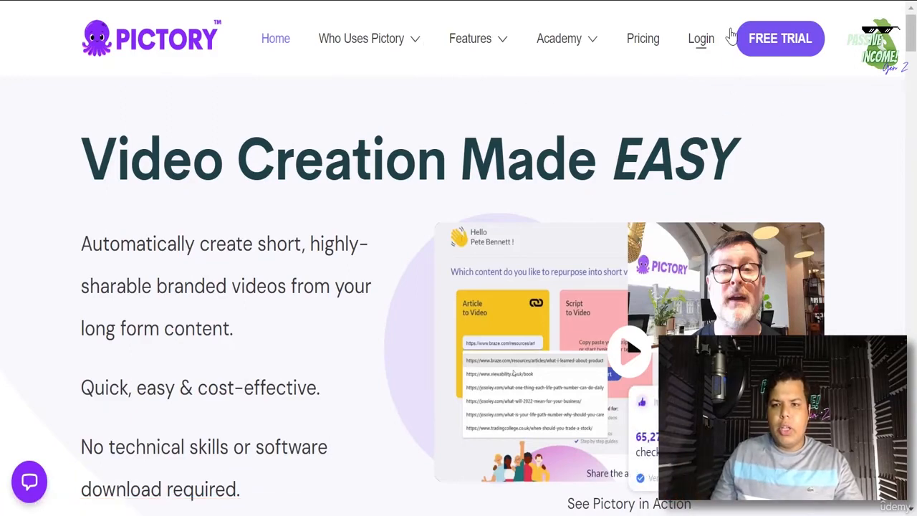
- Log in to Pictory from the homepage's Login link
{"action": "left_click", "coordinate": [701, 43]}
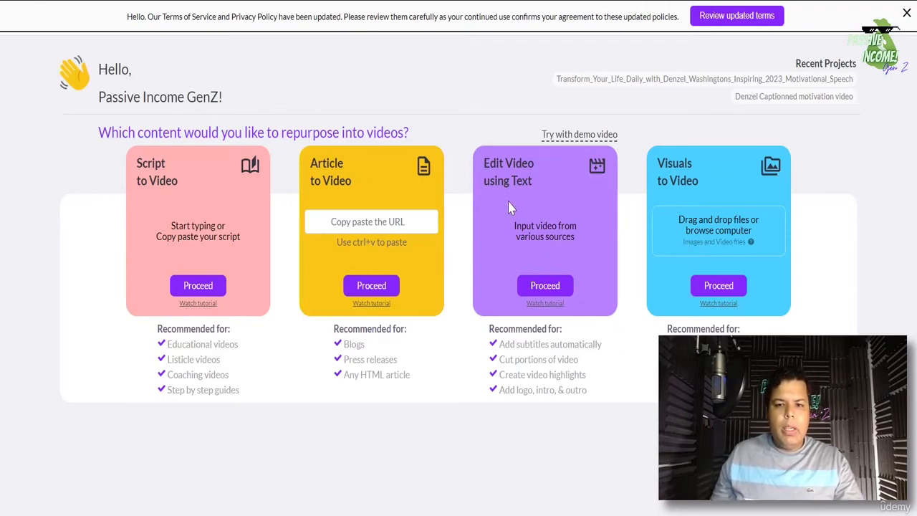
- Start an Edit Video using Text project with the Denzel Washington MP4 uploaded and submitted
{"action": "left_click", "coordinate": [546, 288]}
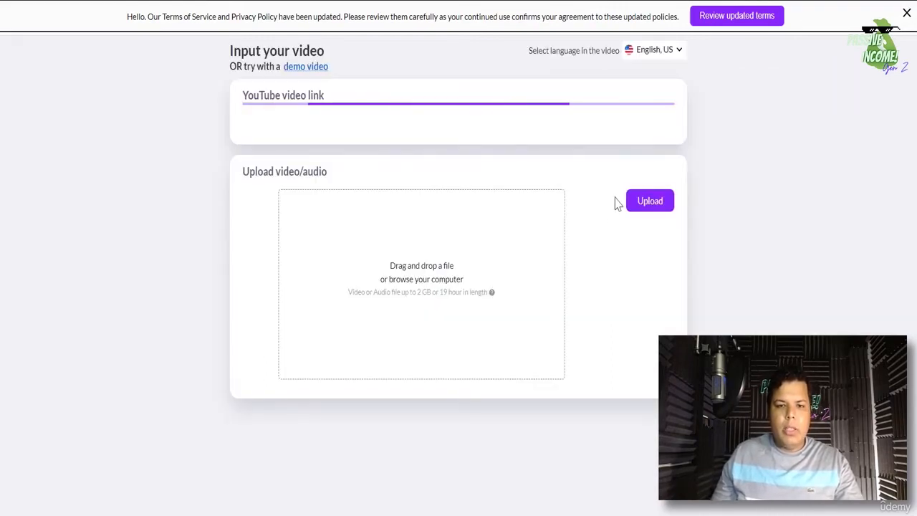
{"action": "left_click", "coordinate": [657, 195]}
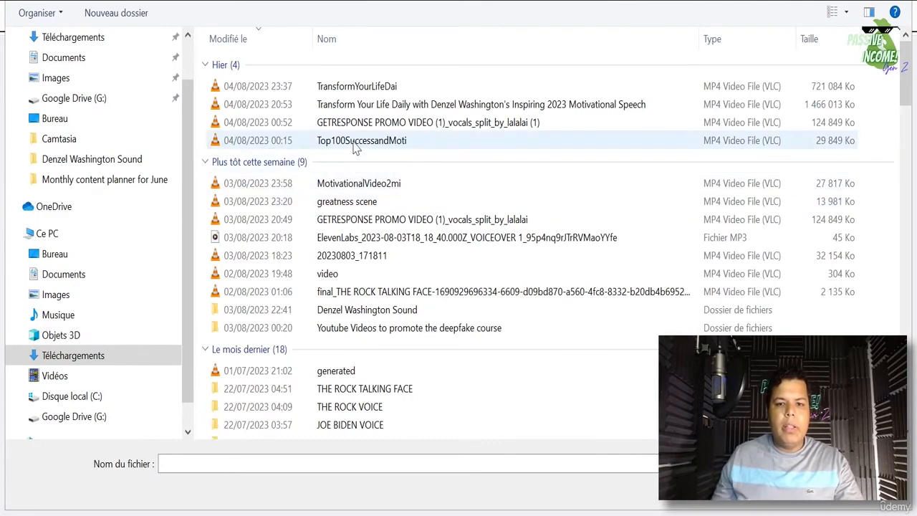
{"action": "left_click", "coordinate": [391, 108]}
{"action": "double_click", "coordinate": [391, 109]}
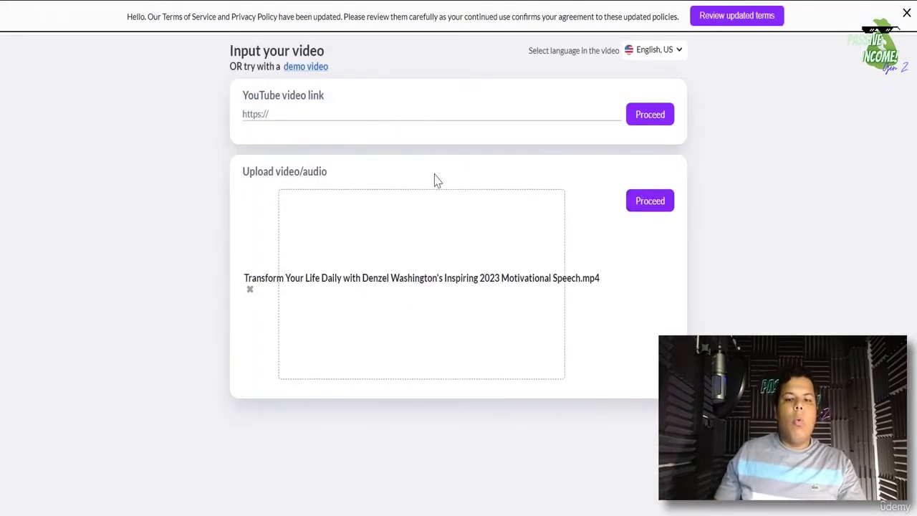
{"action": "left_click", "coordinate": [664, 207]}
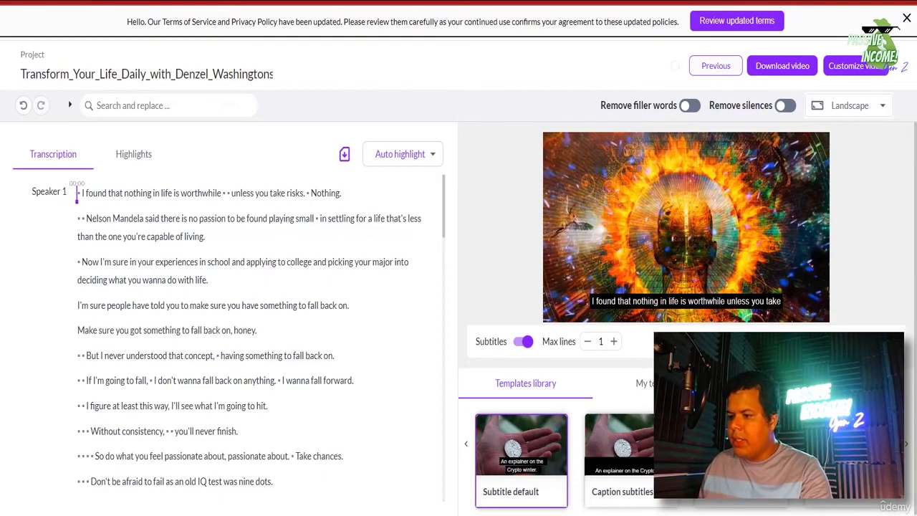
- Apply the Subtitle Highlight caption template and switch on Remove silences
{"action": "left_click", "coordinate": [905, 446]}
{"action": "left_click", "coordinate": [906, 445]}
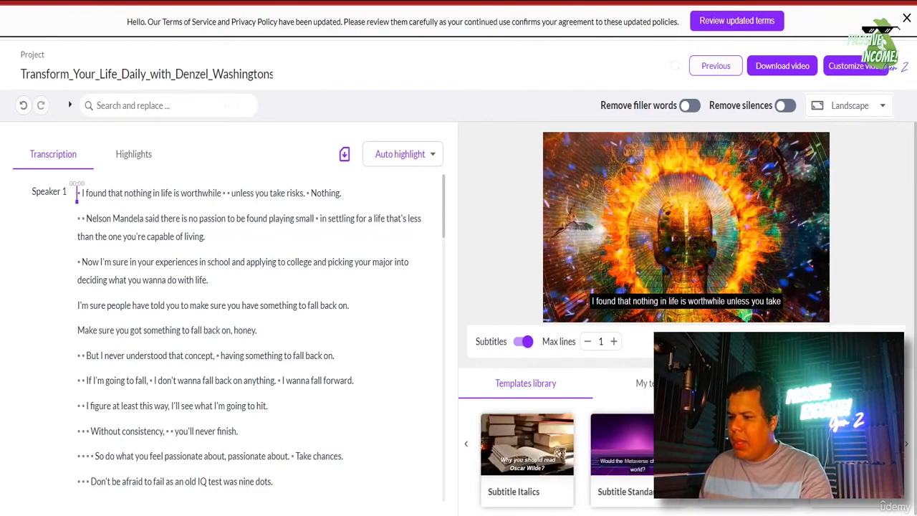
{"action": "left_click", "coordinate": [906, 445]}
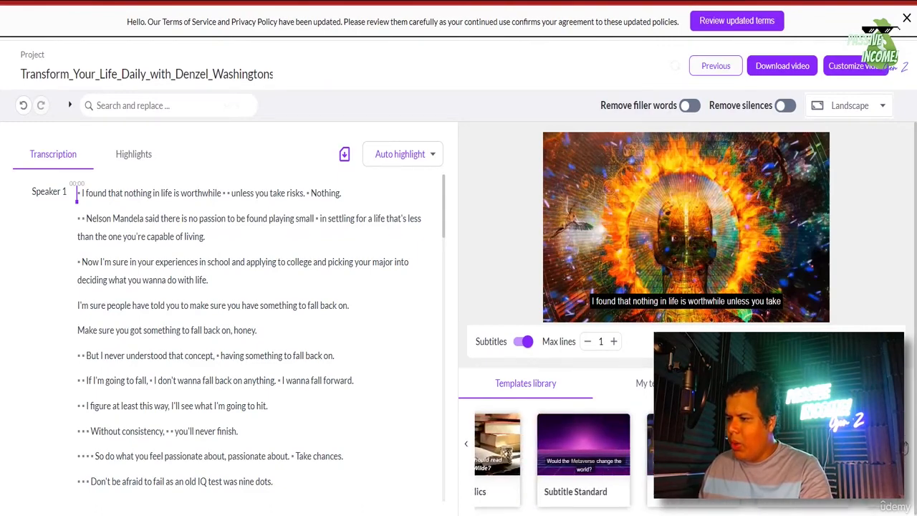
{"action": "left_click", "coordinate": [906, 446]}
{"action": "left_click", "coordinate": [906, 446]}
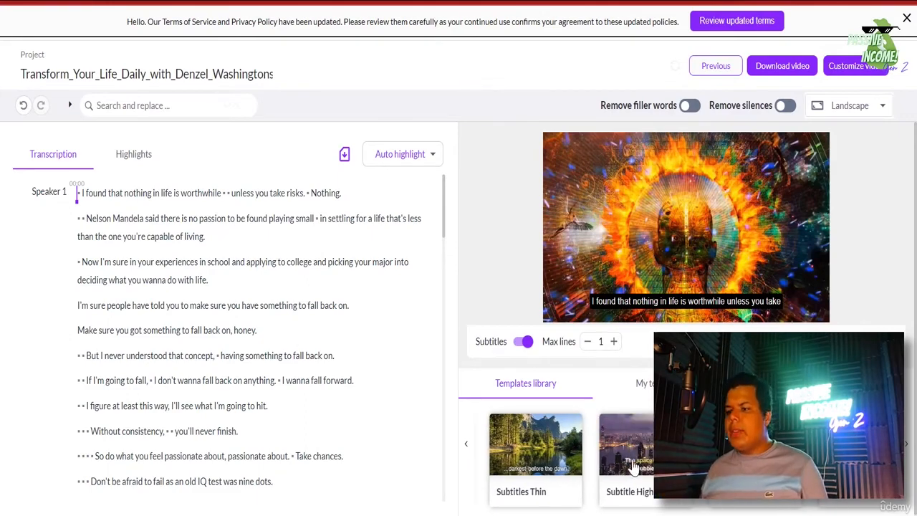
{"action": "left_click", "coordinate": [634, 467]}
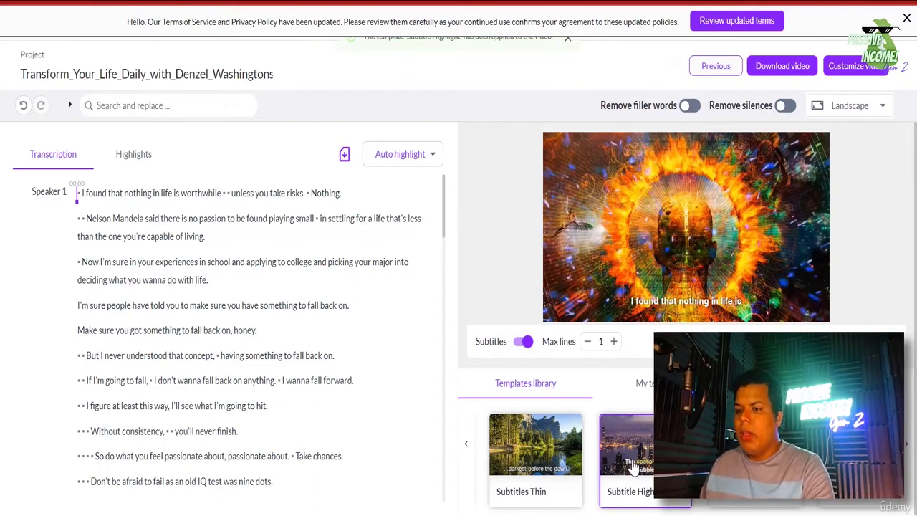
{"action": "left_click", "coordinate": [787, 111]}
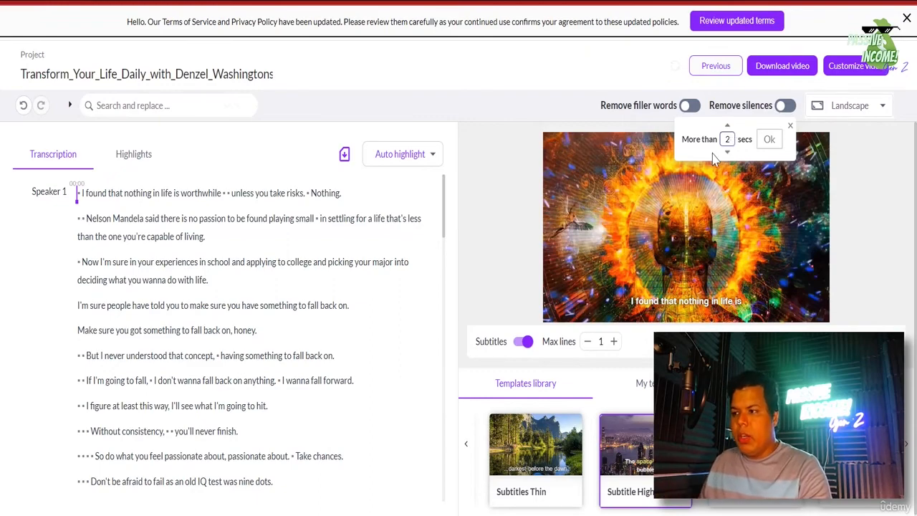
- Confirm removing silences over 2 seconds, try filler-word removal, and keep Landscape format
{"action": "left_click", "coordinate": [770, 140]}
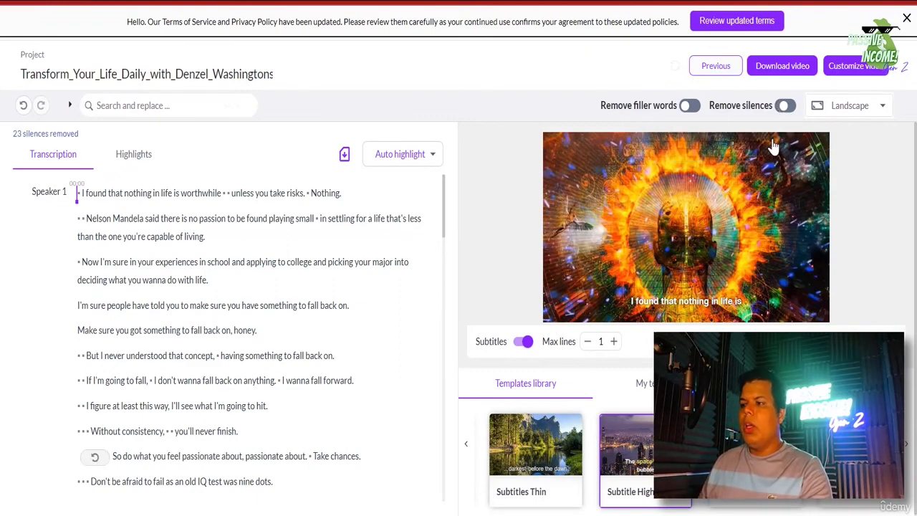
{"action": "left_click", "coordinate": [688, 117]}
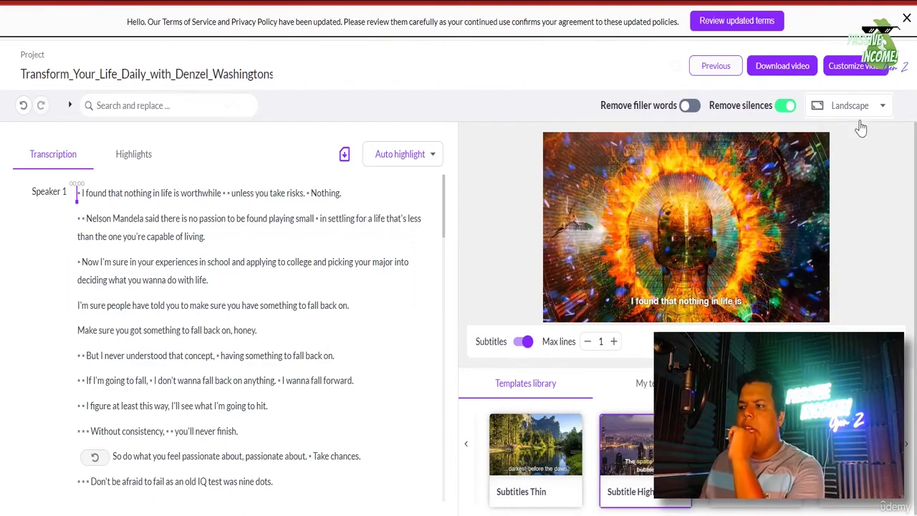
{"action": "left_click", "coordinate": [859, 106]}
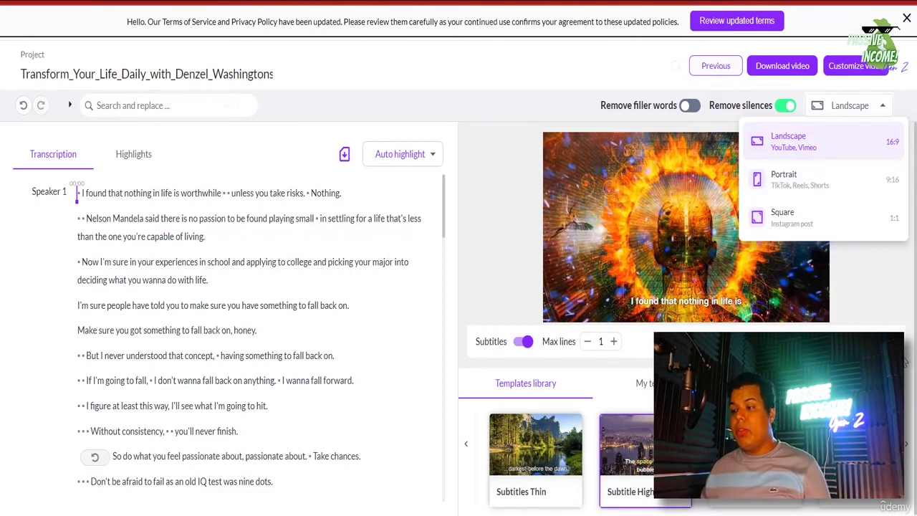
{"action": "left_click", "coordinate": [877, 300]}
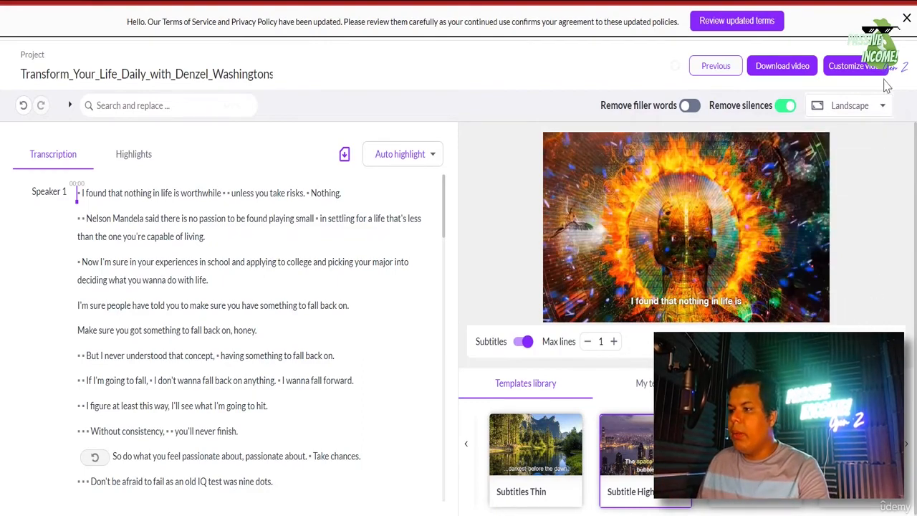
{"action": "left_click", "coordinate": [883, 107]}
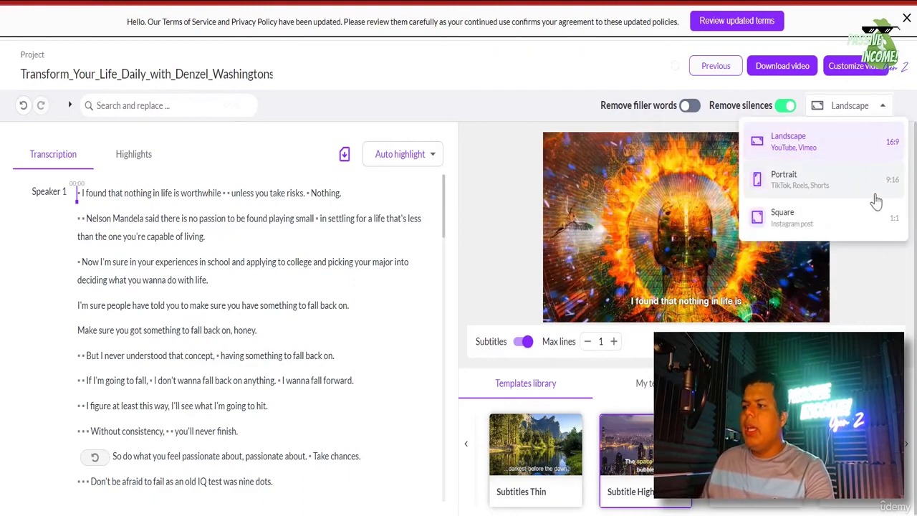
{"action": "left_click", "coordinate": [862, 269]}
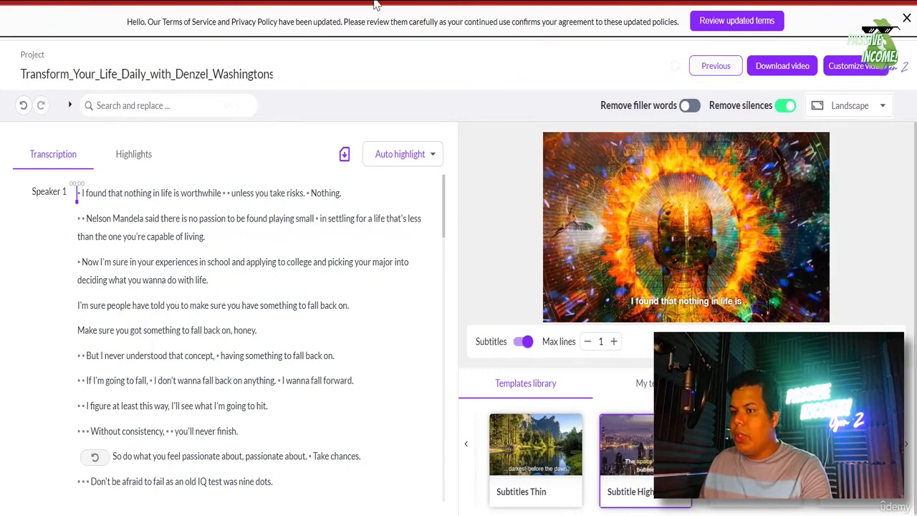
- Open the Customize video storyboard, estimated at 8m 36s
{"action": "left_click", "coordinate": [855, 65]}
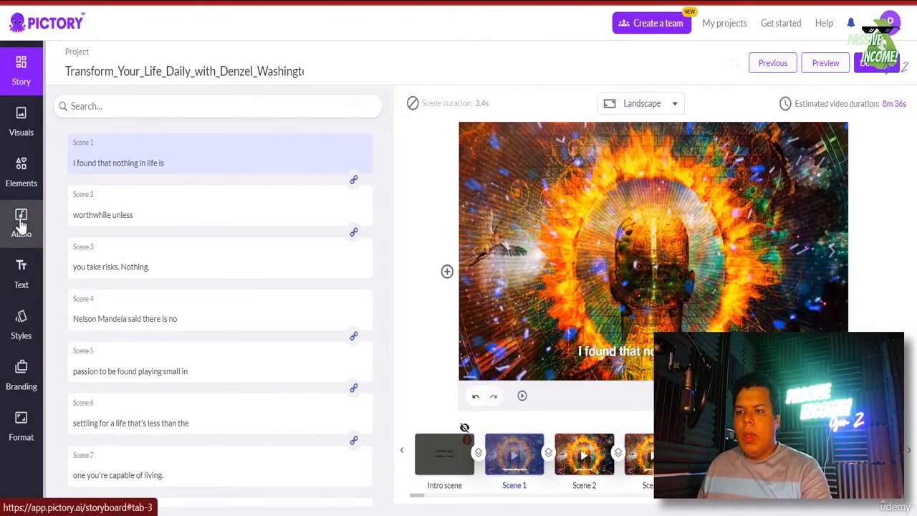
- Open the background music library, search 'MOT', then clear the search
{"action": "left_click", "coordinate": [21, 225]}
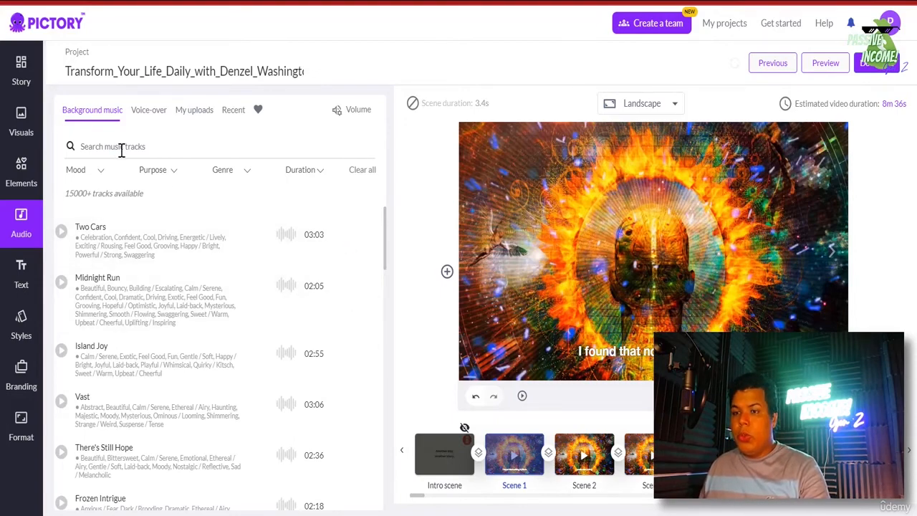
{"action": "type", "text": "MOTIVATION"}
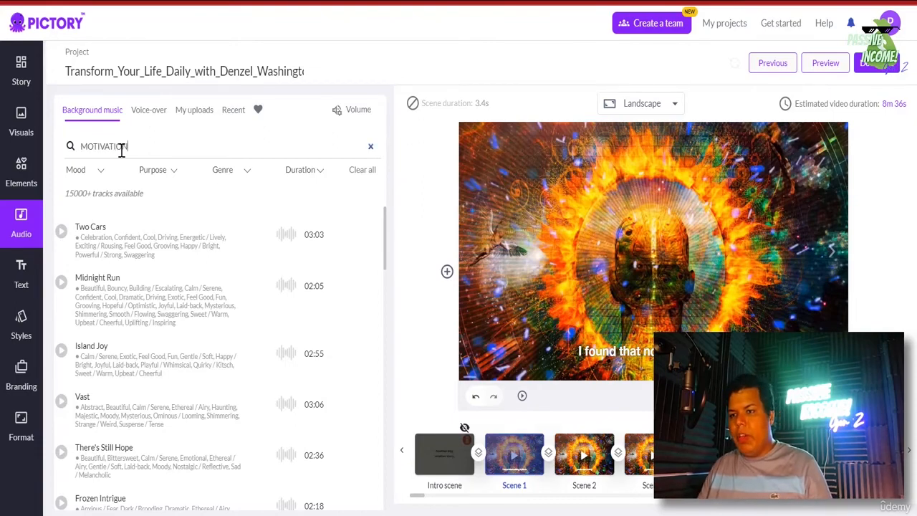
{"action": "key", "text": "Return"}
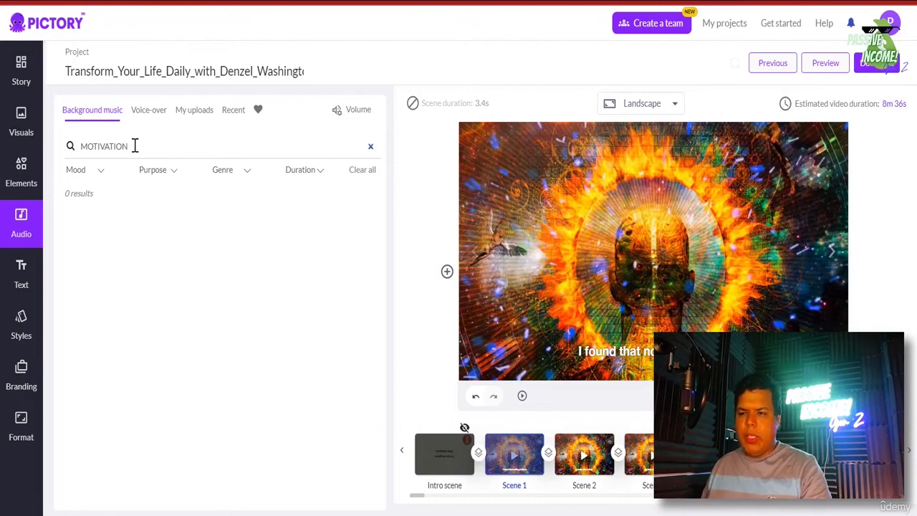
{"action": "double_click", "coordinate": [133, 146]}
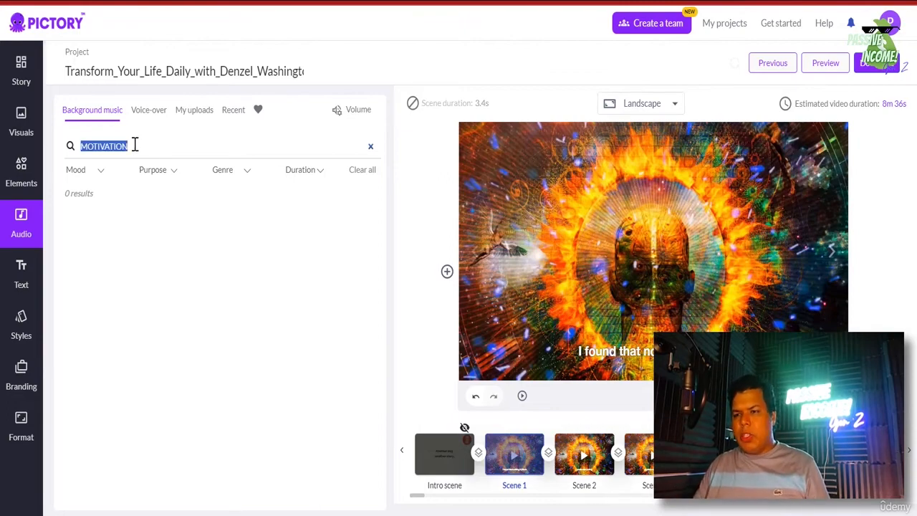
{"action": "key", "text": "BackSpace"}
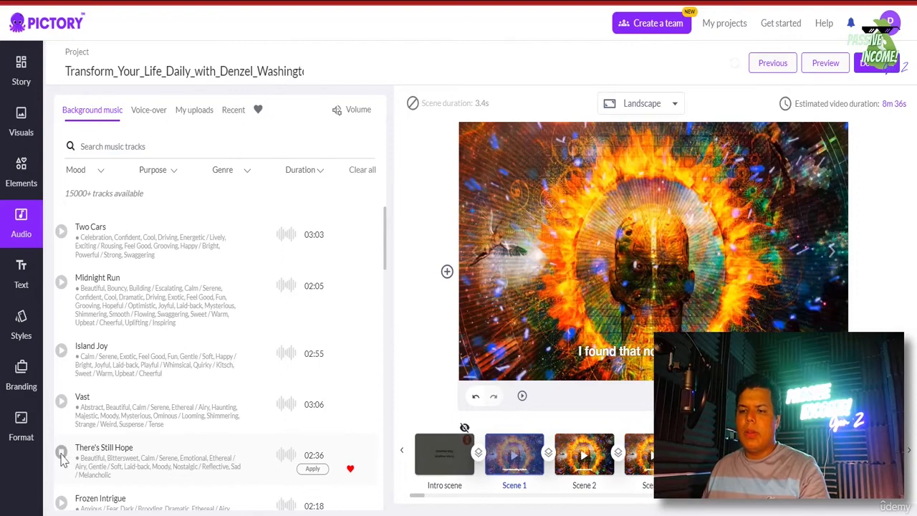
- Apply There's Still Hope as background music, briefly try Vast, then reapply it
{"action": "left_click", "coordinate": [314, 472]}
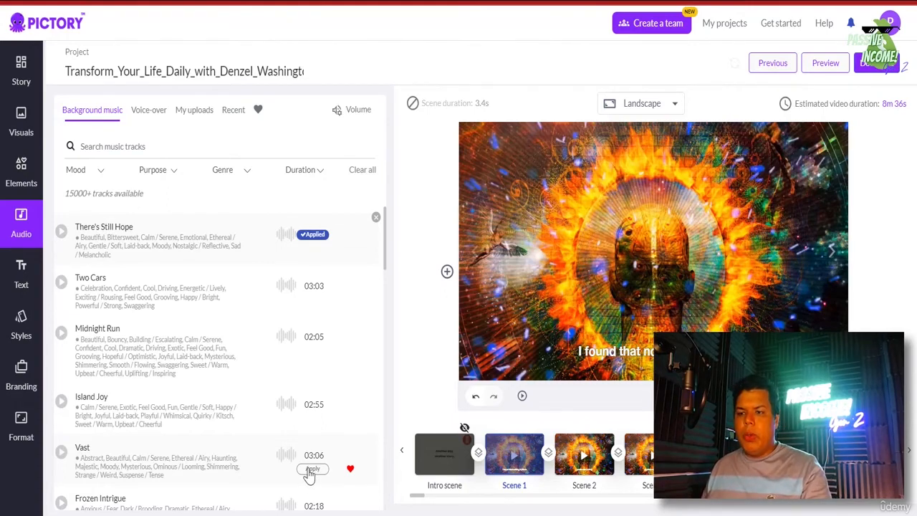
{"action": "left_click", "coordinate": [318, 470]}
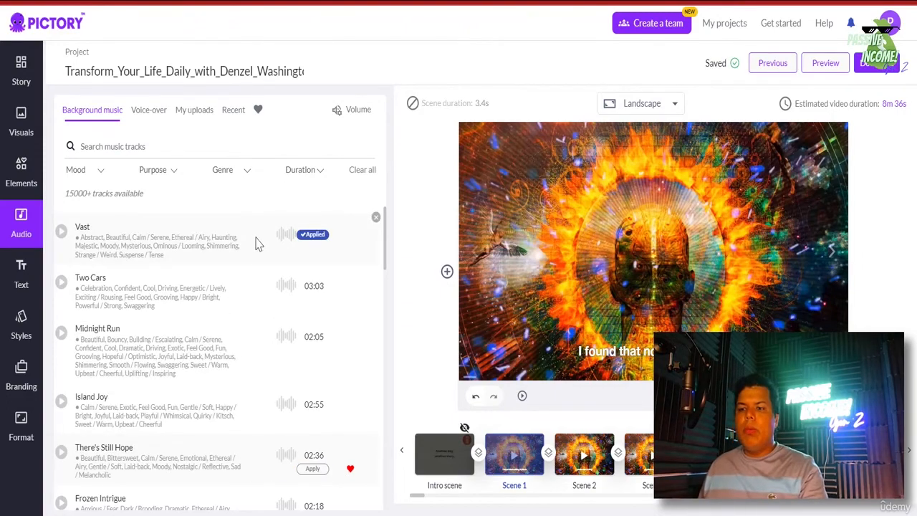
{"action": "left_click", "coordinate": [313, 469]}
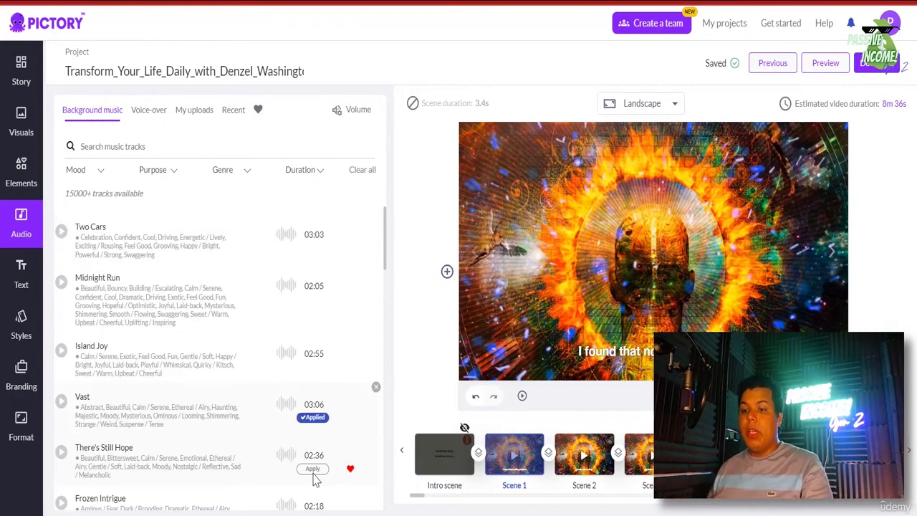
{"action": "left_click", "coordinate": [314, 469]}
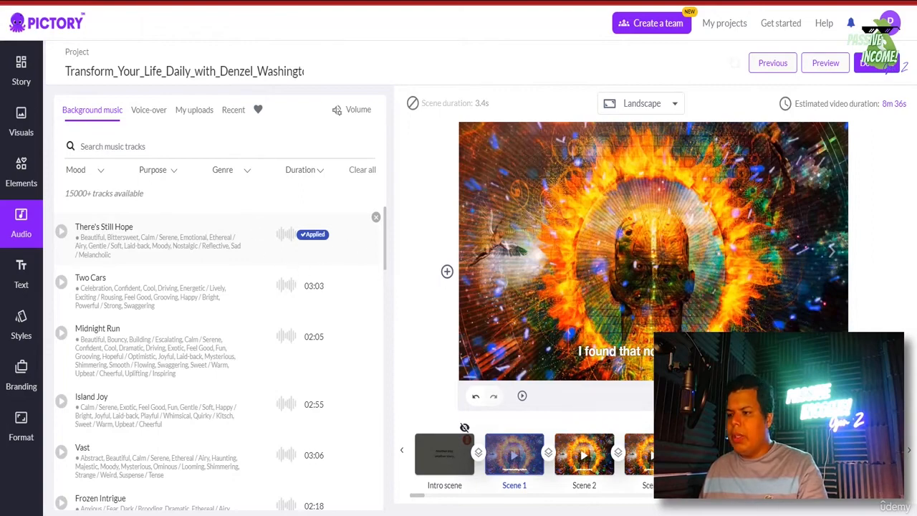
{"action": "mouse_move", "coordinate": [747, 396]}
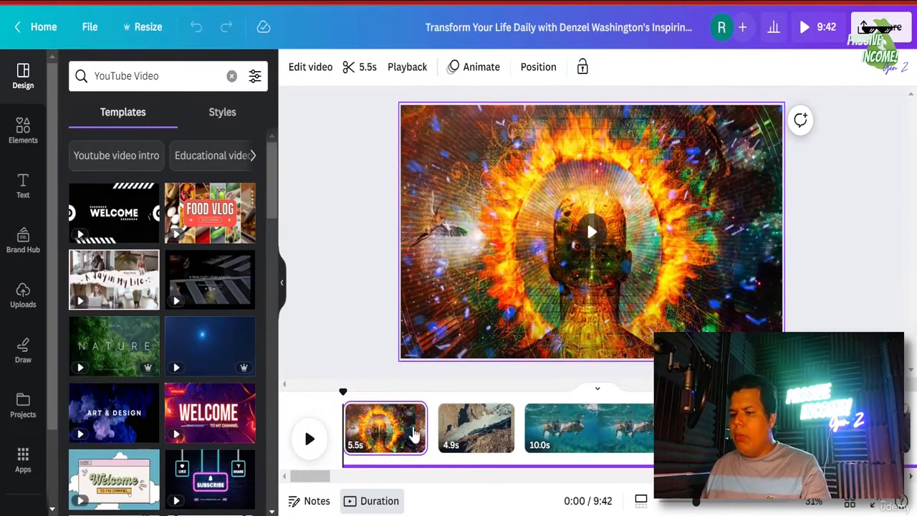
- At about 2 seconds in, search Elements graphics for 'EMOJI MYSTER'
{"action": "left_click", "coordinate": [385, 444]}
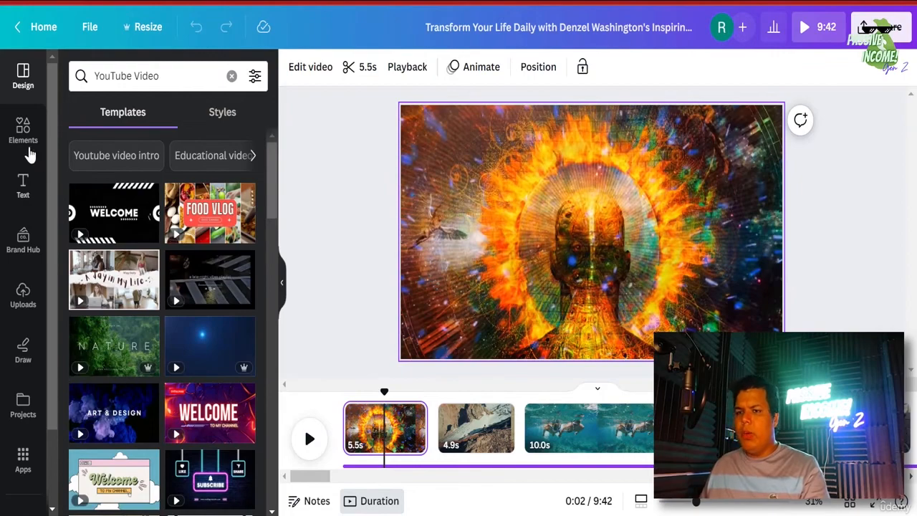
{"action": "left_click", "coordinate": [23, 139]}
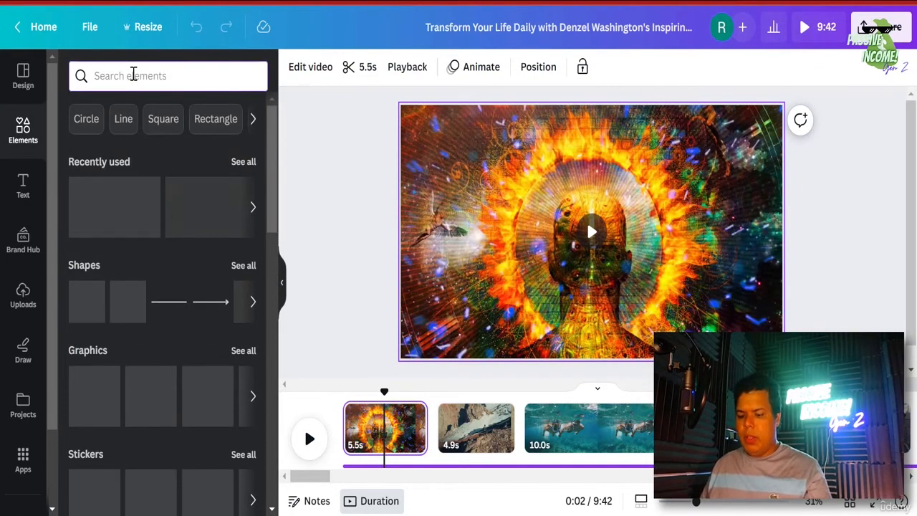
{"action": "left_click", "coordinate": [132, 75]}
{"action": "type", "text": "EMOJI M"}
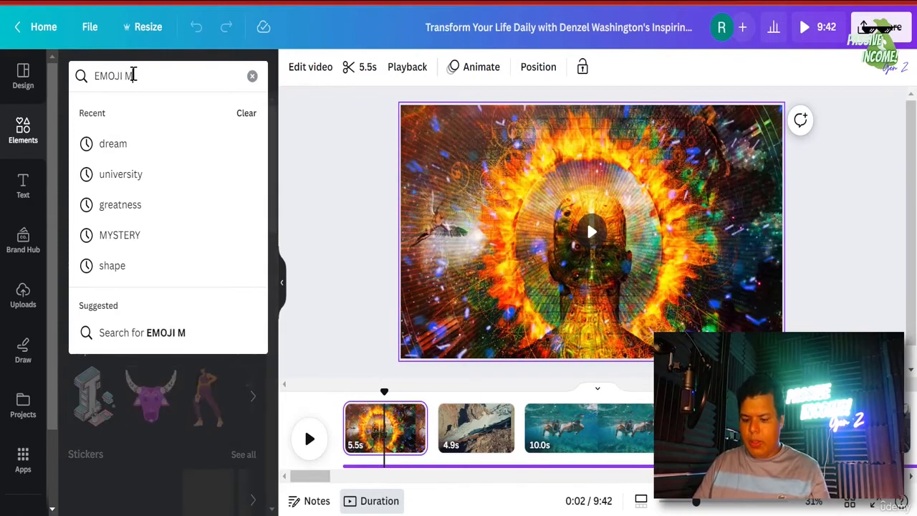
{"action": "type", "text": "YSTERY"}
{"action": "key", "text": "Return"}
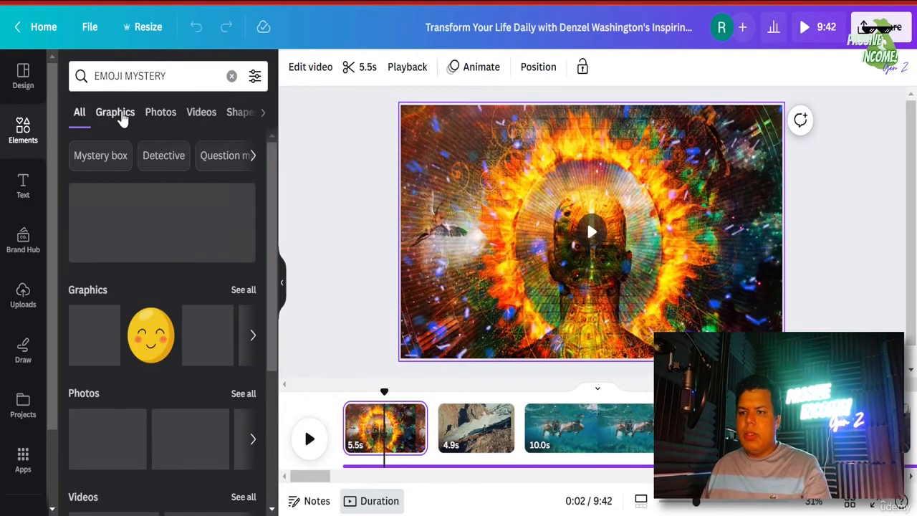
{"action": "left_click", "coordinate": [121, 115]}
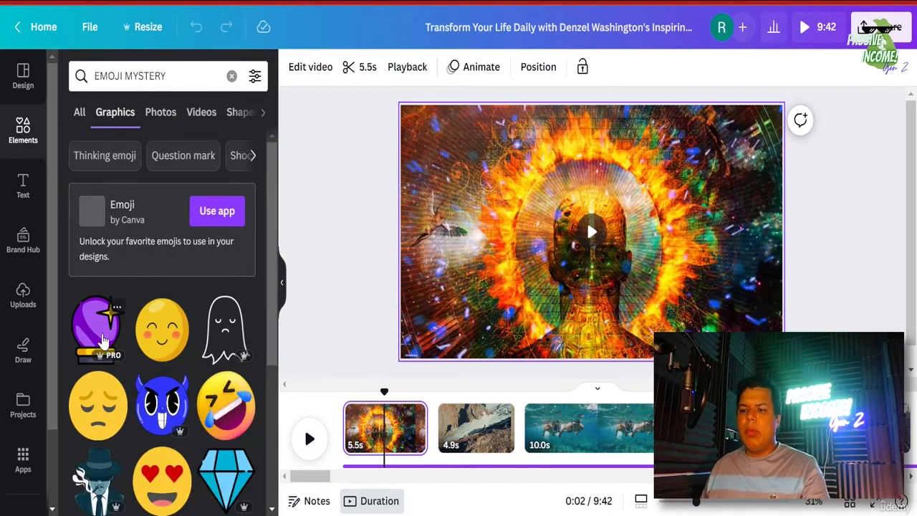
- Add the purple crystal-ball emoji, move it to the upper right and enlarge it
{"action": "left_click", "coordinate": [101, 337]}
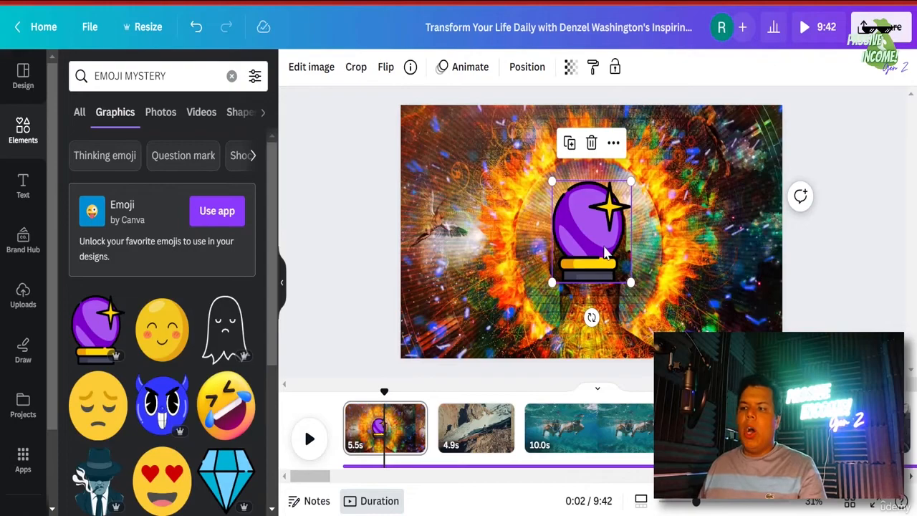
{"action": "left_click_drag", "start_coordinate": [604, 251], "coordinate": [700, 199]}
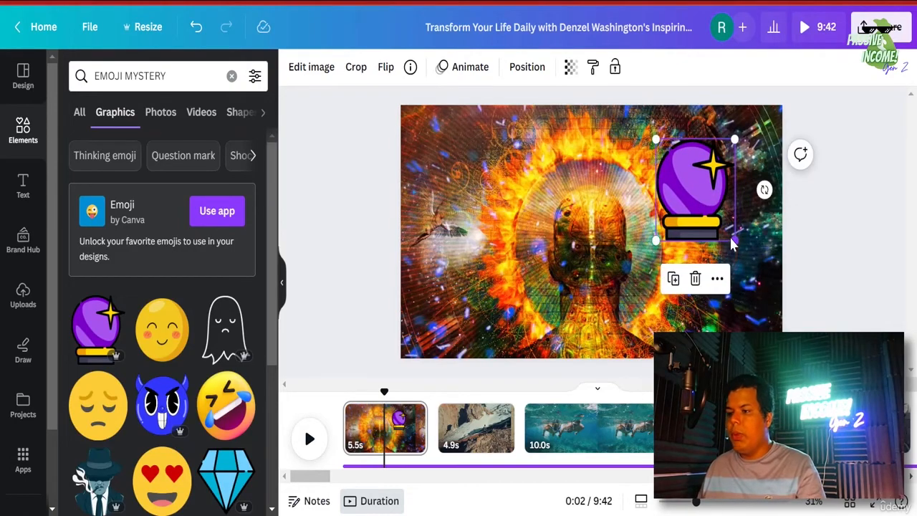
{"action": "mouse_move", "coordinate": [732, 244]}
{"action": "left_mouse_down"}
{"action": "mouse_move", "coordinate": [710, 197]}
{"action": "mouse_move", "coordinate": [734, 277]}
{"action": "mouse_move", "coordinate": [711, 213]}
{"action": "mouse_move", "coordinate": [728, 231]}
{"action": "left_mouse_up"}
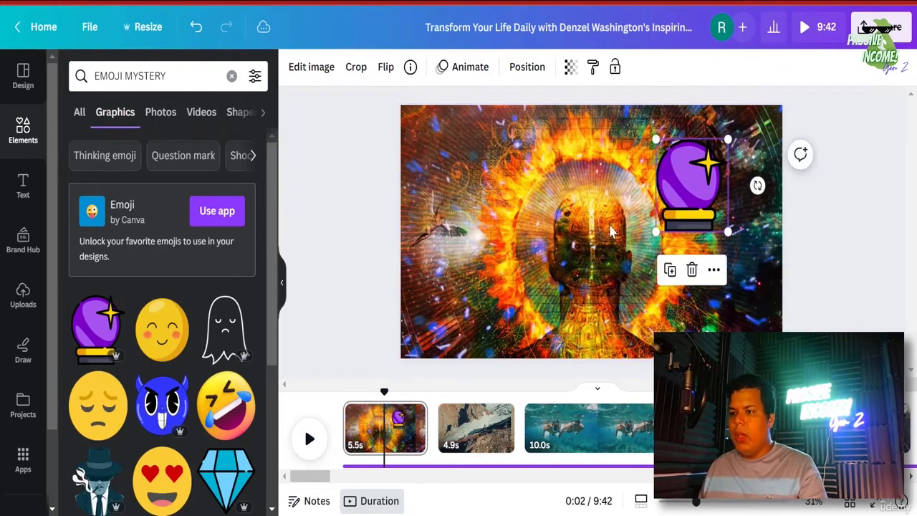
- Try Pan and Wiggle on the emoji, then apply the Tumble animation
{"action": "left_click", "coordinate": [462, 67]}
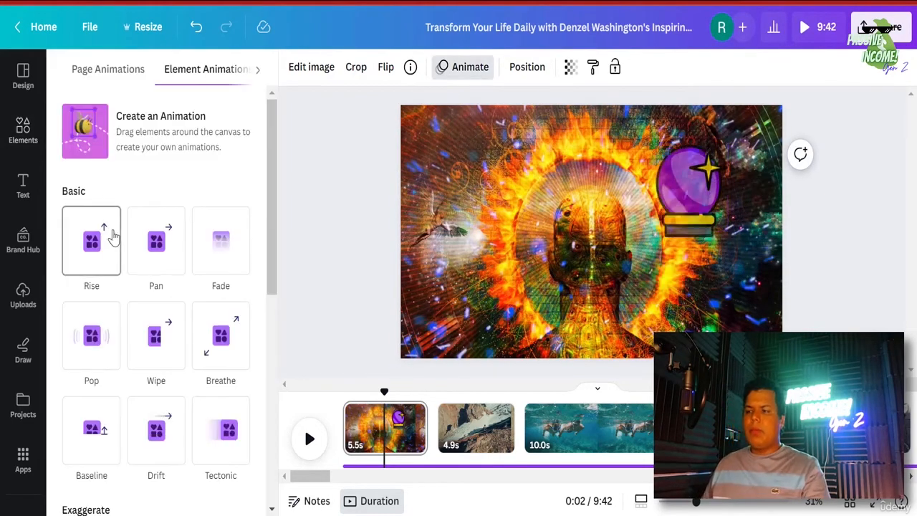
{"action": "left_click", "coordinate": [133, 250]}
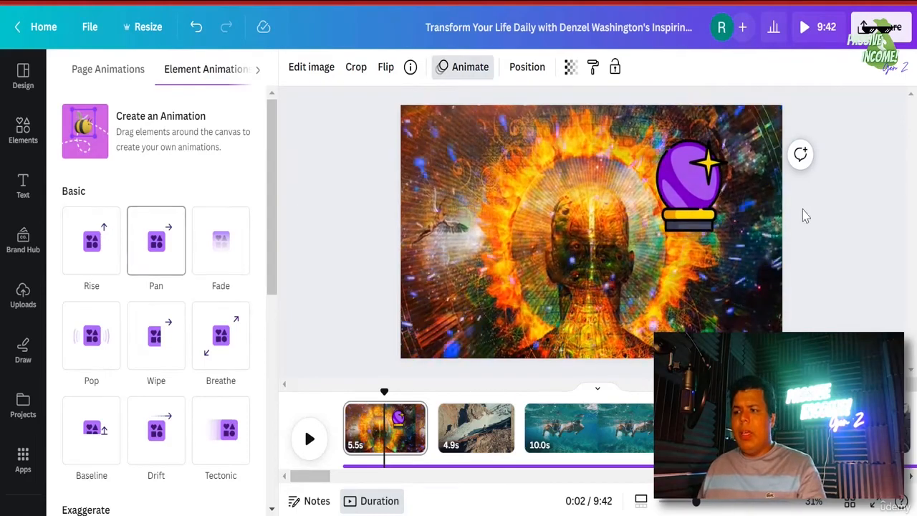
{"action": "scroll", "coordinate": [198, 237], "scroll_direction": "down", "scroll_amount": 10}
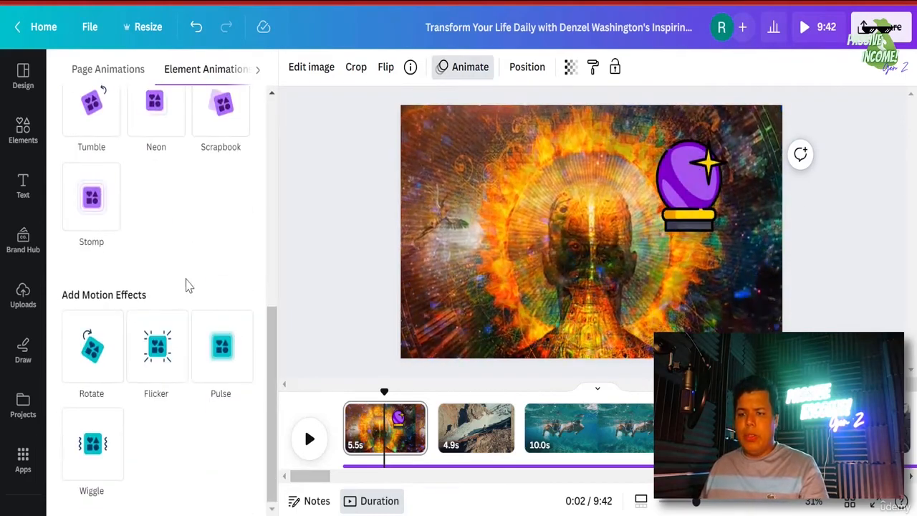
{"action": "left_click", "coordinate": [97, 459]}
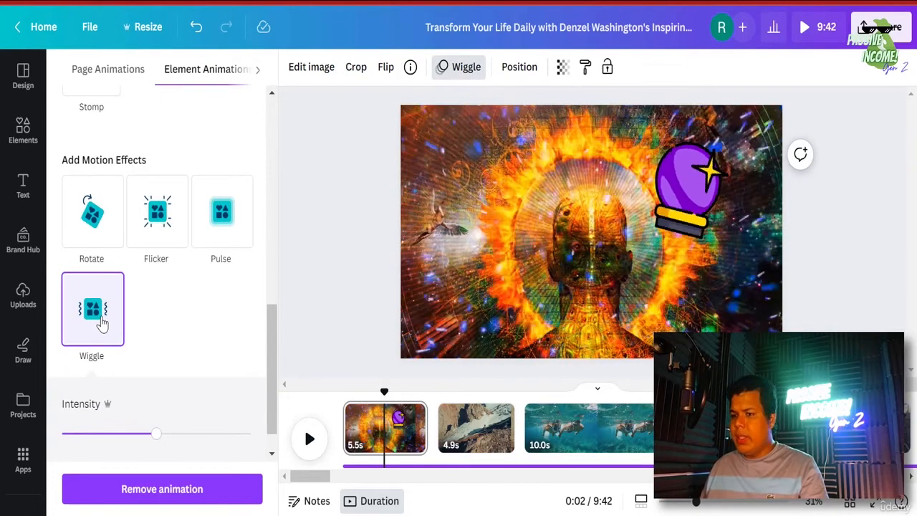
{"action": "scroll", "coordinate": [136, 322], "scroll_direction": "up", "scroll_amount": 4}
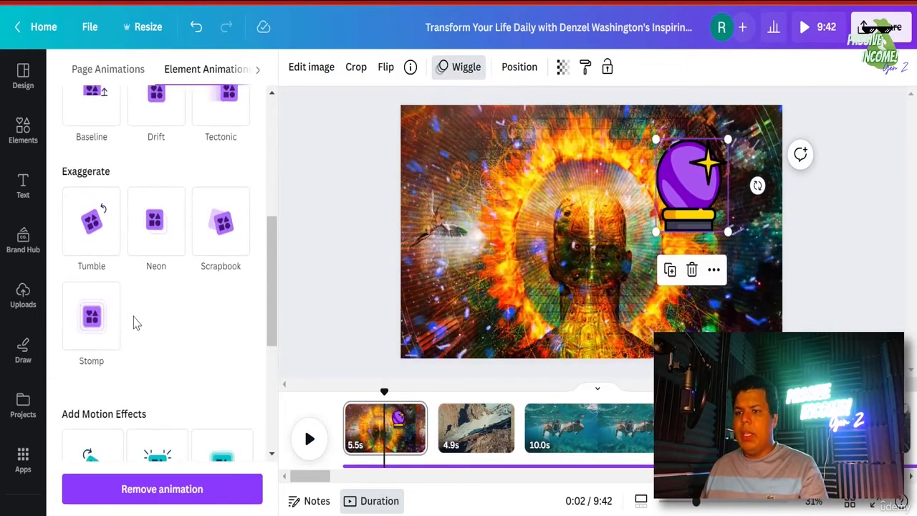
{"action": "left_click", "coordinate": [101, 245]}
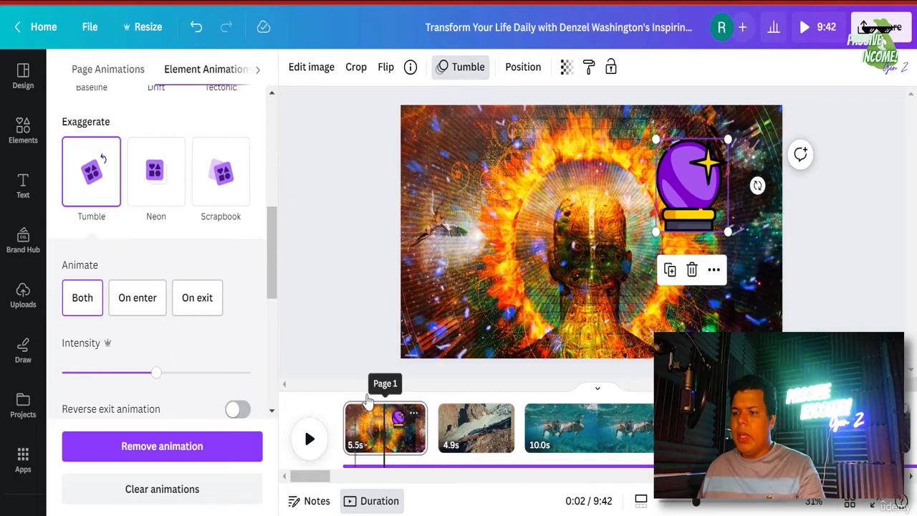
- Rewind the timeline and play, then pause, a preview of the animated clip
{"action": "left_click_drag", "start_coordinate": [384, 391], "coordinate": [290, 386]}
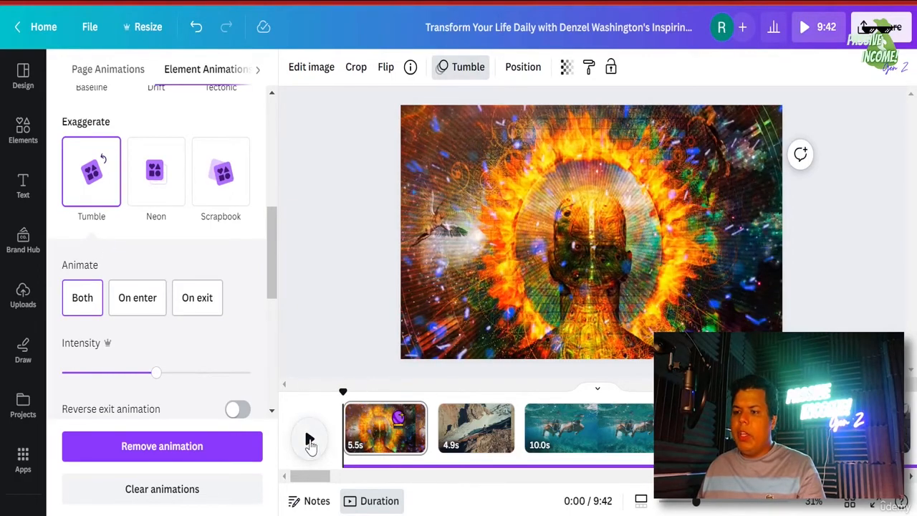
{"action": "left_click", "coordinate": [309, 439]}
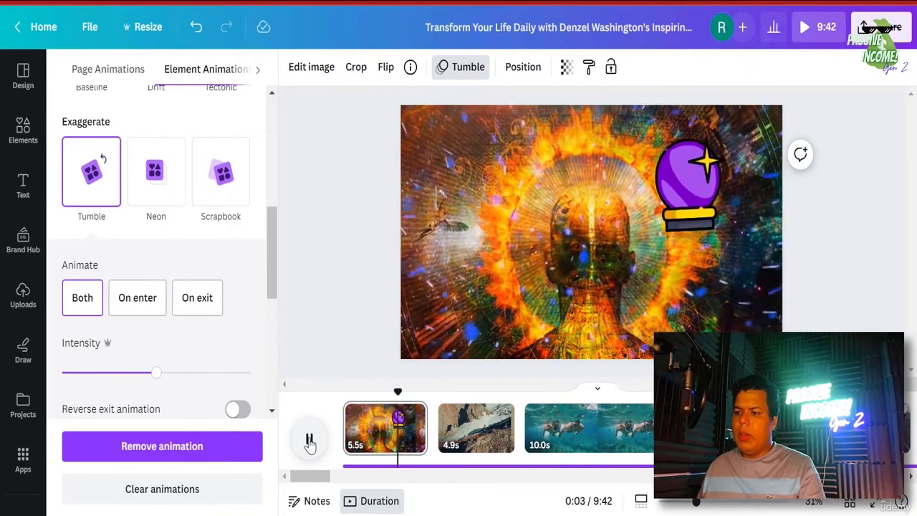
{"action": "left_click", "coordinate": [309, 439]}
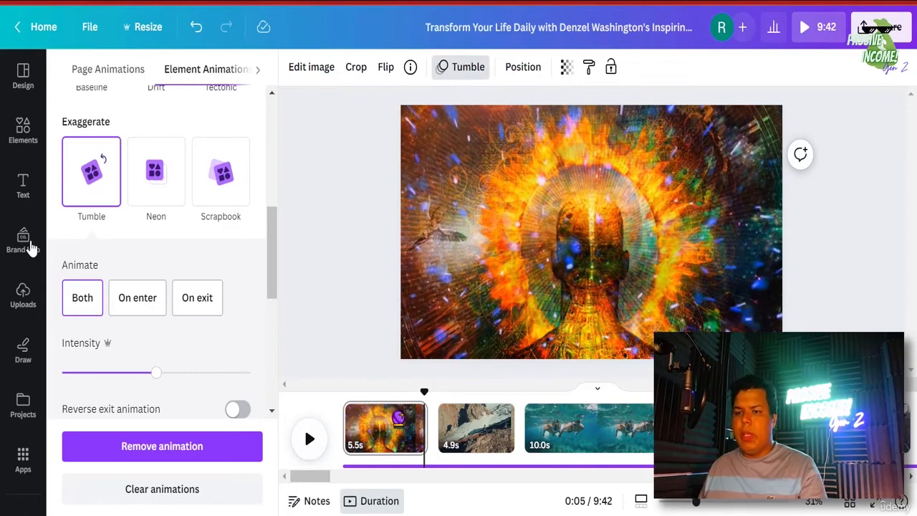
- Add a MOTIVATION heading to the second clip, the mountain scene
{"action": "left_click", "coordinate": [20, 185]}
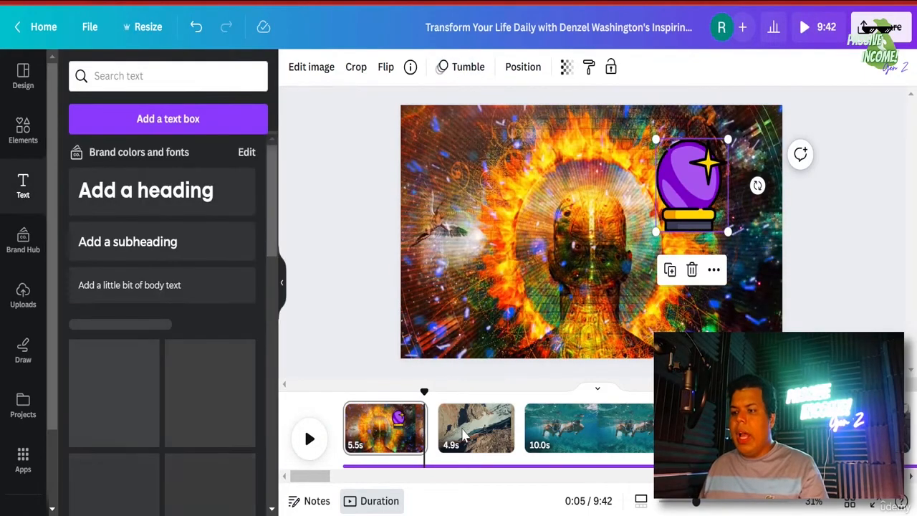
{"action": "left_click", "coordinate": [468, 419]}
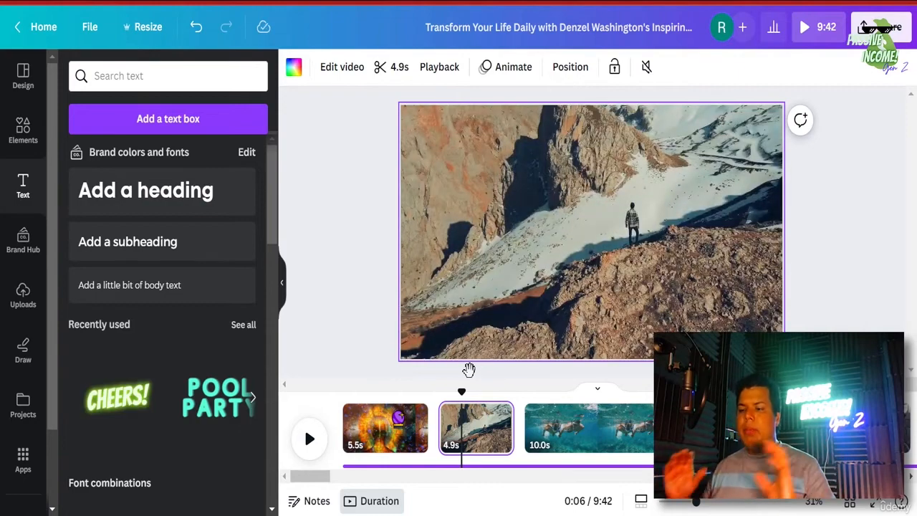
{"action": "scroll", "coordinate": [153, 358], "scroll_direction": "down", "scroll_amount": 3}
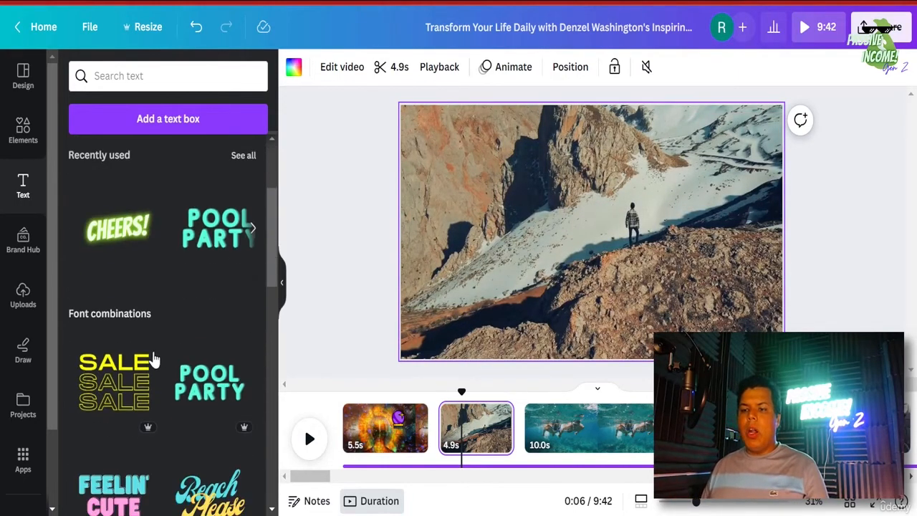
{"action": "scroll", "coordinate": [198, 311], "scroll_direction": "down", "scroll_amount": 3}
{"action": "scroll", "coordinate": [190, 365], "scroll_direction": "up", "scroll_amount": 6}
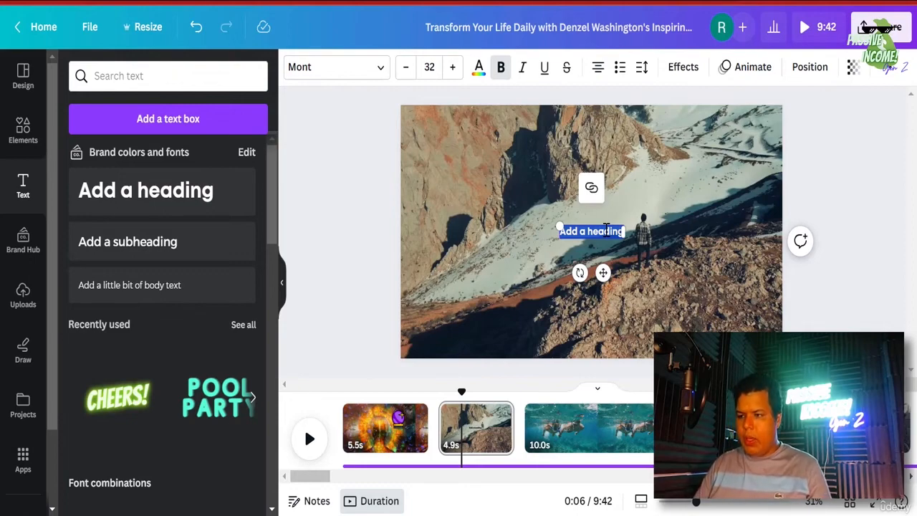
{"action": "type", "text": "MOTIVATION"}
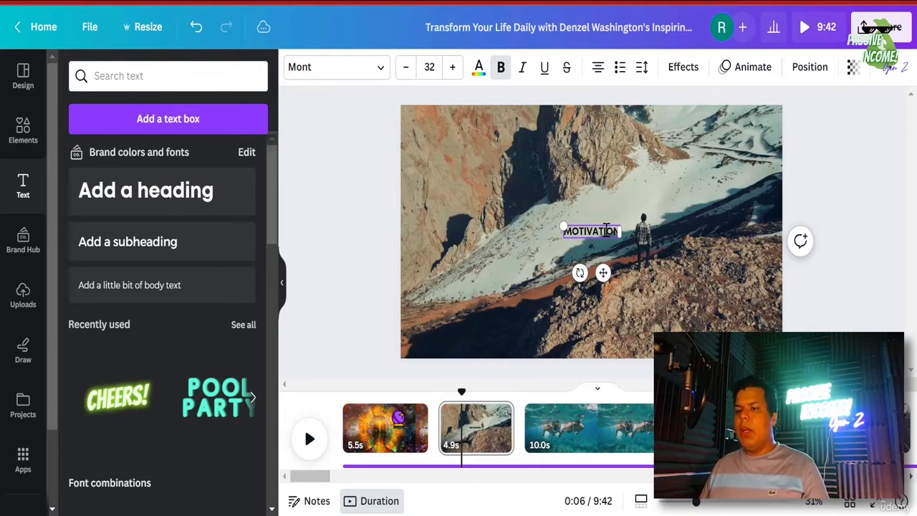
- Enlarge MOTIVATION to about 96.5 size and centre it on the slide
{"action": "double_click", "coordinate": [605, 227]}
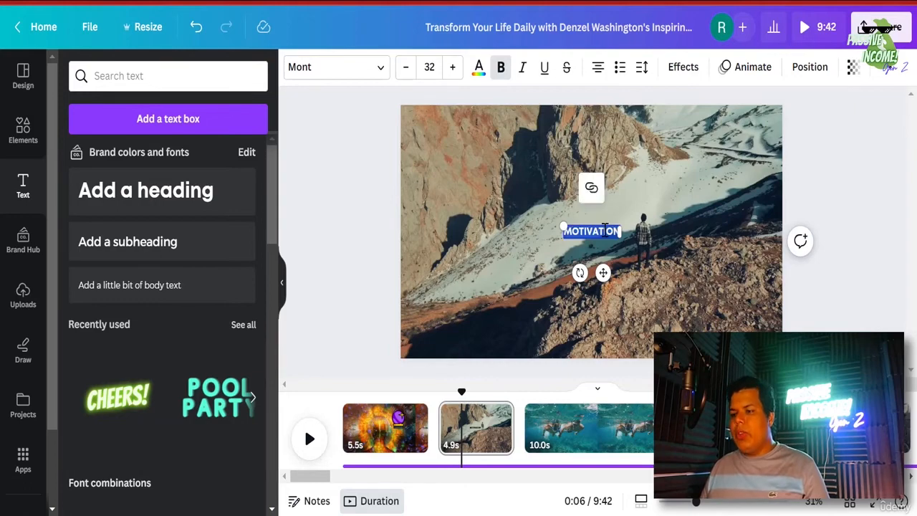
{"action": "left_click_drag", "start_coordinate": [540, 210], "coordinate": [450, 202]}
{"action": "left_click", "coordinate": [524, 242]}
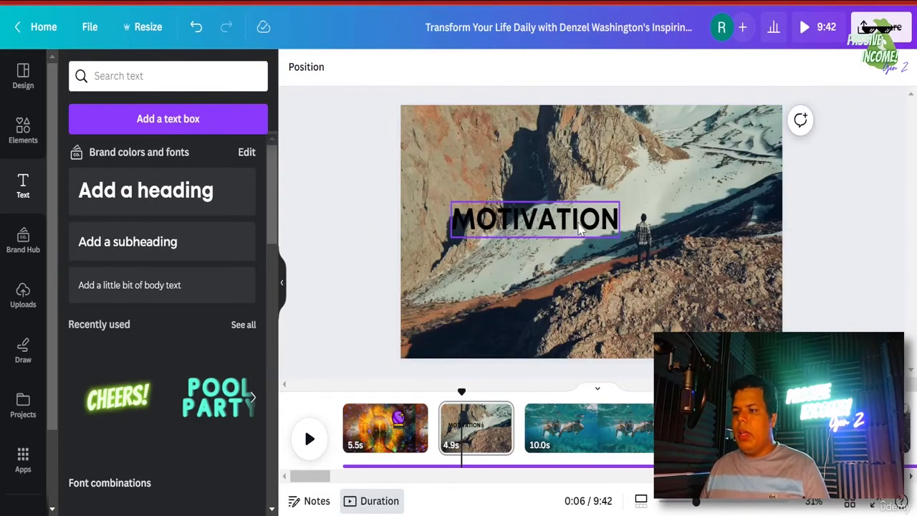
{"action": "left_click_drag", "start_coordinate": [523, 225], "coordinate": [579, 236]}
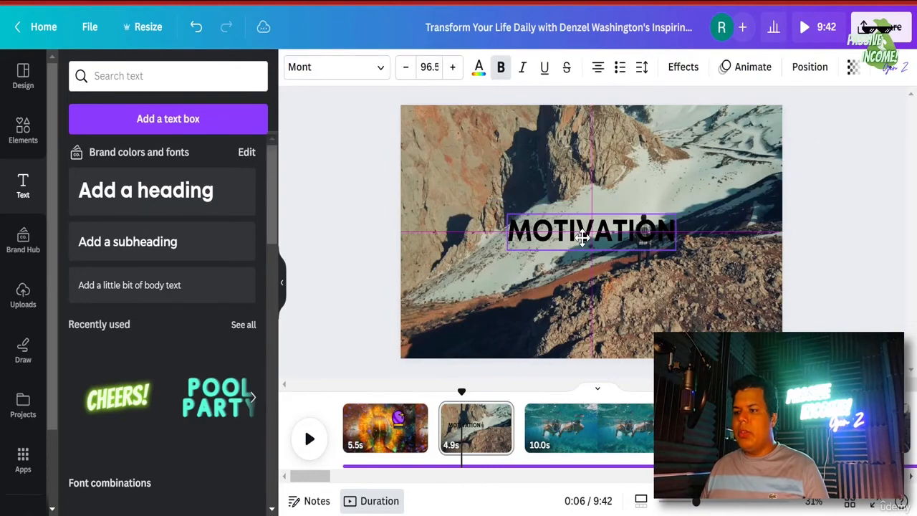
- Try the Neon effect on MOTIVATION, then apply Lift at intensity 100
{"action": "left_click", "coordinate": [684, 68]}
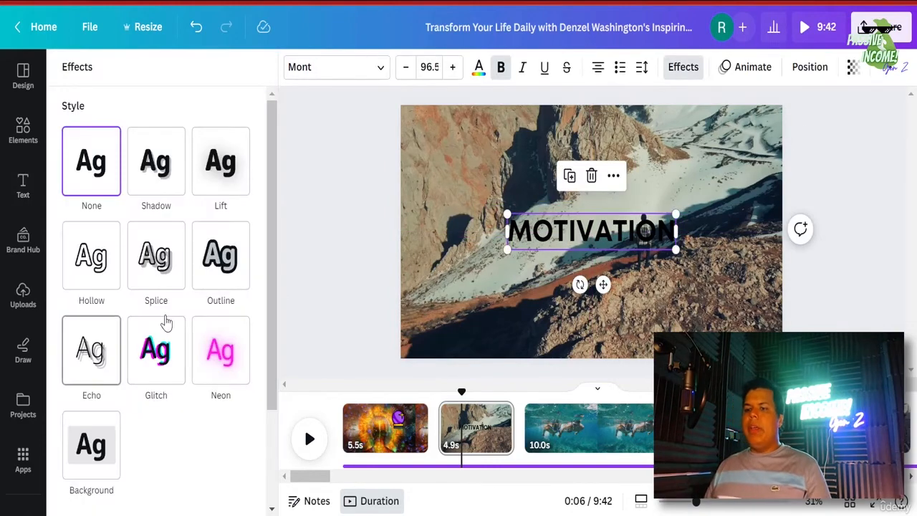
{"action": "left_click", "coordinate": [234, 331]}
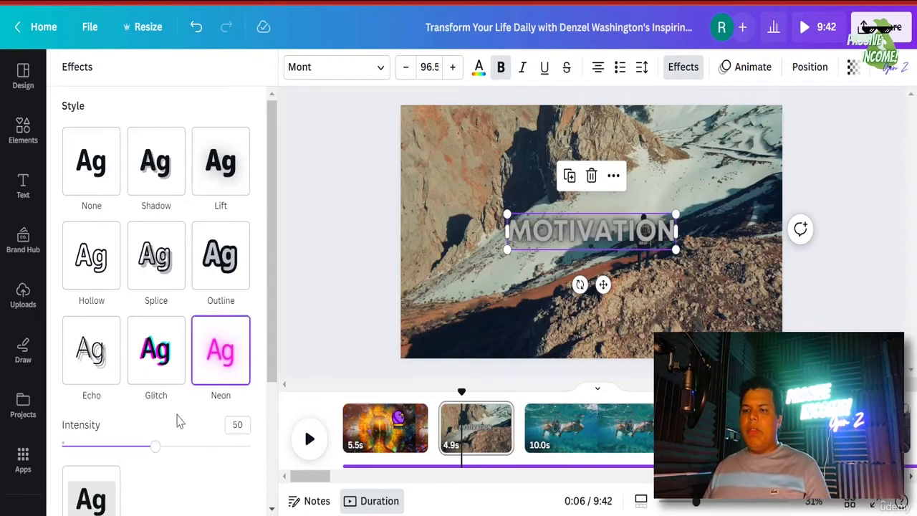
{"action": "left_click_drag", "start_coordinate": [154, 446], "coordinate": [61, 445]}
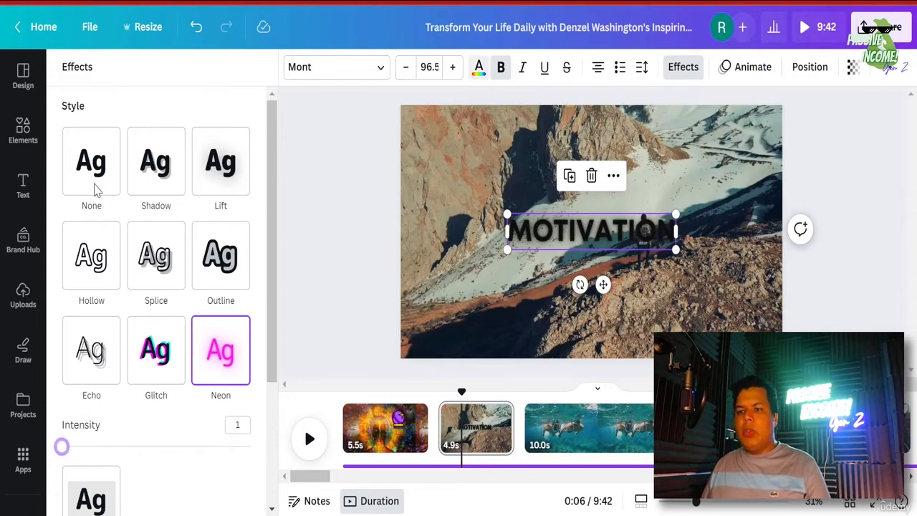
{"action": "left_click", "coordinate": [136, 168]}
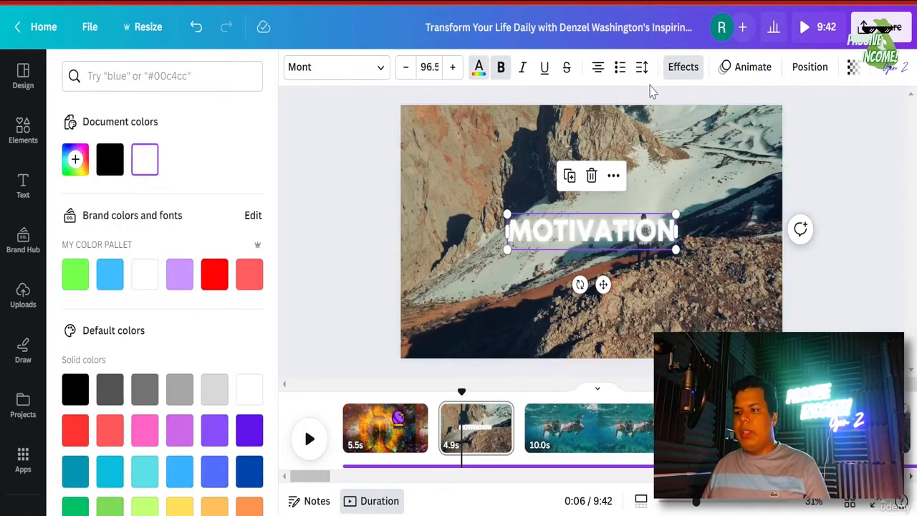
{"action": "left_click", "coordinate": [677, 68]}
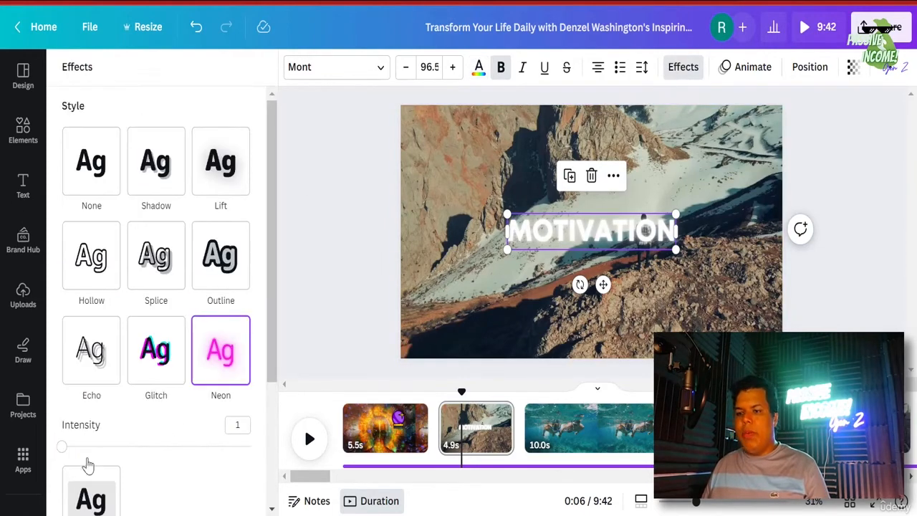
{"action": "left_click_drag", "start_coordinate": [65, 445], "coordinate": [109, 445]}
{"action": "left_click_drag", "start_coordinate": [410, 429], "coordinate": [404, 425]}
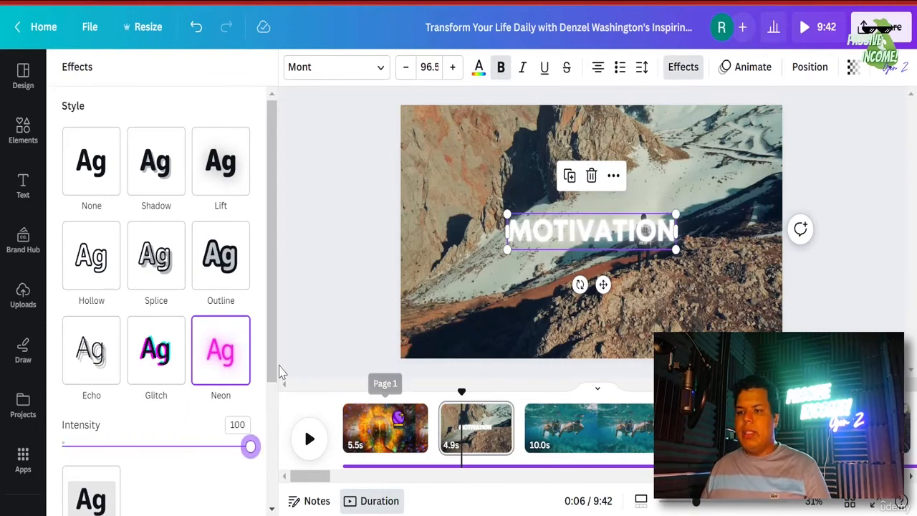
{"action": "left_click", "coordinate": [225, 172]}
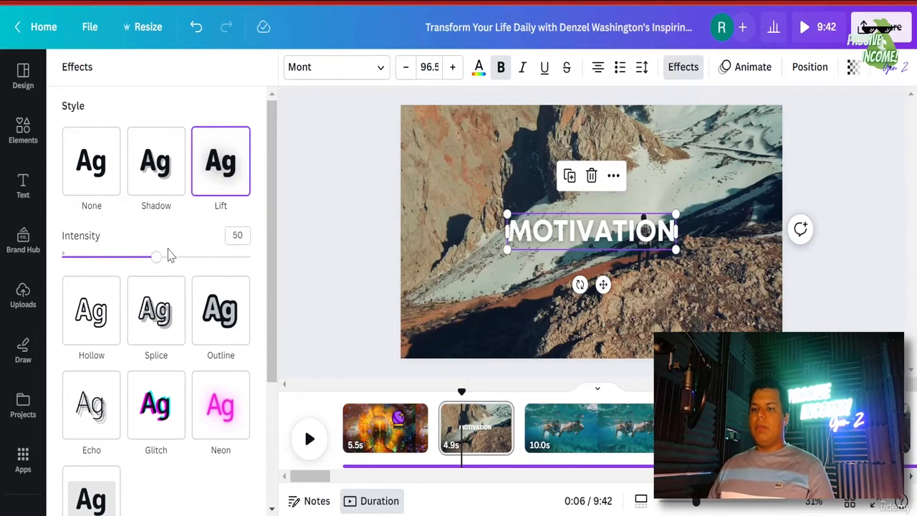
{"action": "left_click_drag", "start_coordinate": [159, 257], "coordinate": [348, 266]}
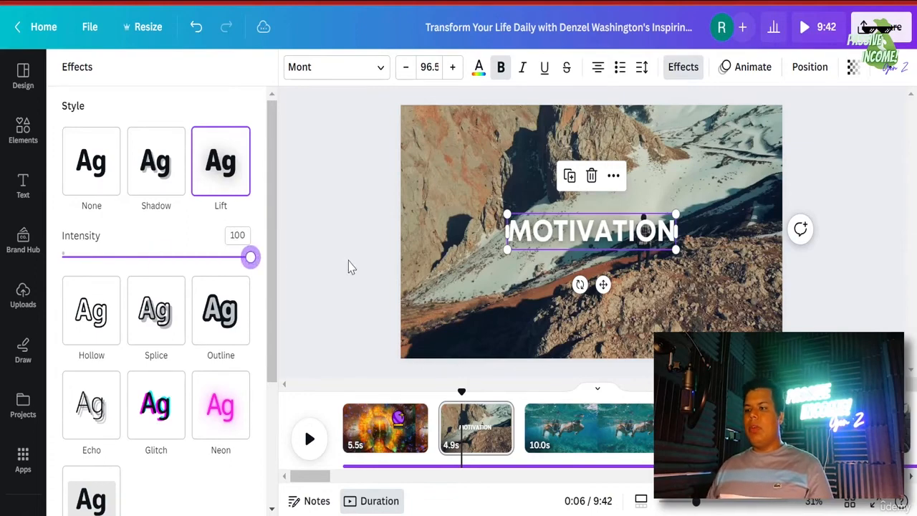
- Make MOTIVATION black and enlarge it to font size 135
{"action": "left_click", "coordinate": [477, 69]}
{"action": "left_click", "coordinate": [76, 389]}
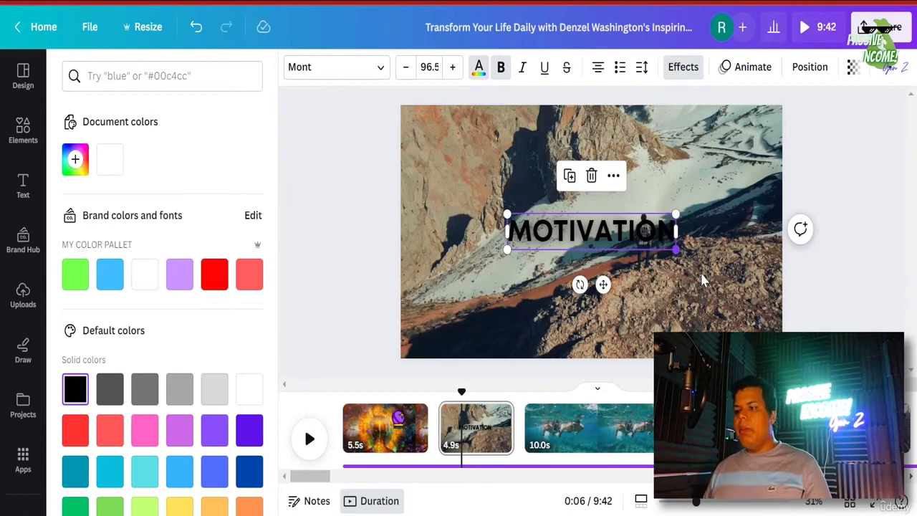
{"action": "left_click_drag", "start_coordinate": [676, 250], "coordinate": [672, 185]}
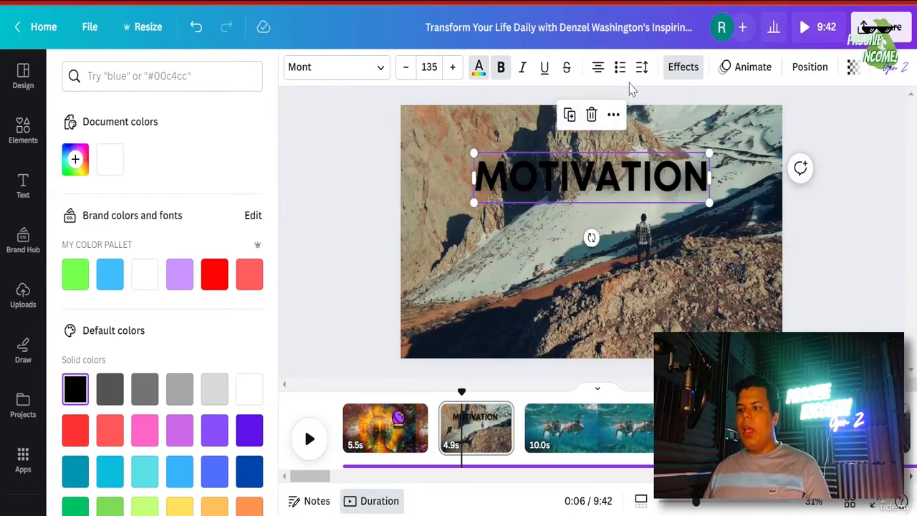
- Give MOTIVATION a Bounce animation instead of Pop, then go to the first scene
{"action": "left_click", "coordinate": [751, 70]}
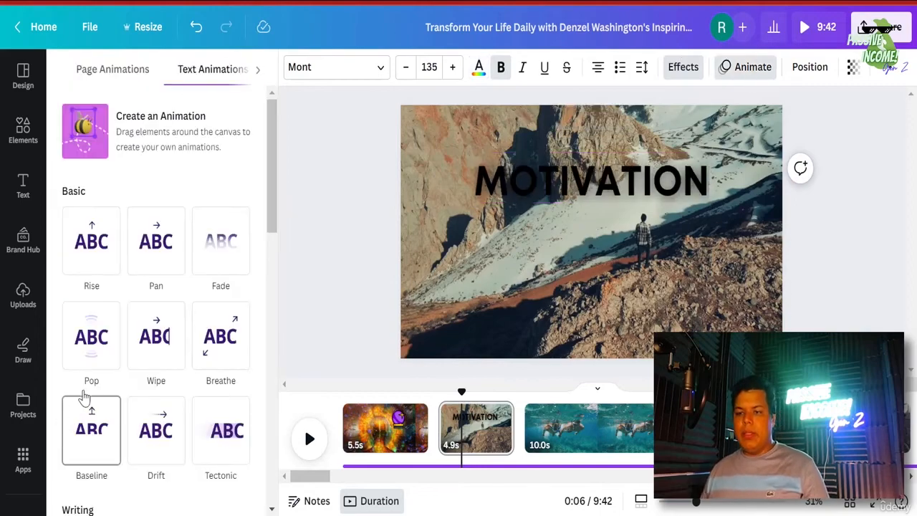
{"action": "left_click", "coordinate": [91, 337]}
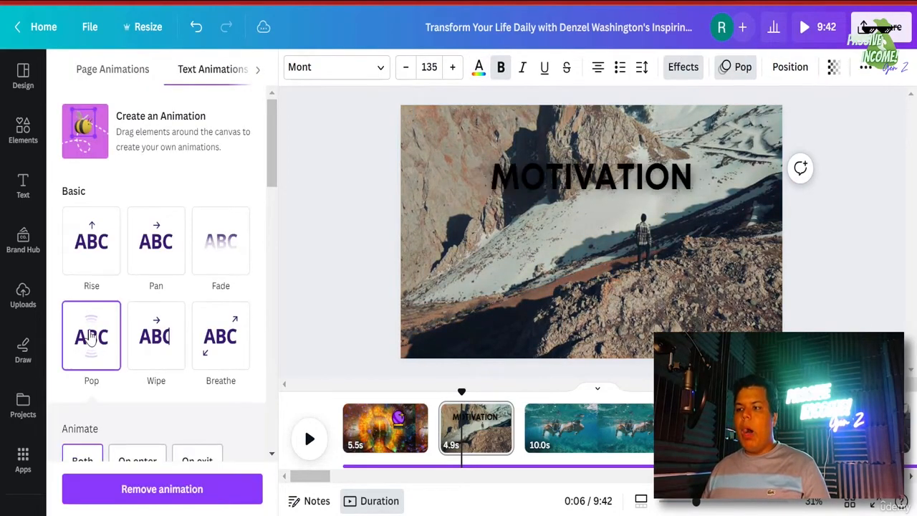
{"action": "scroll", "coordinate": [91, 338], "scroll_direction": "down", "scroll_amount": 10}
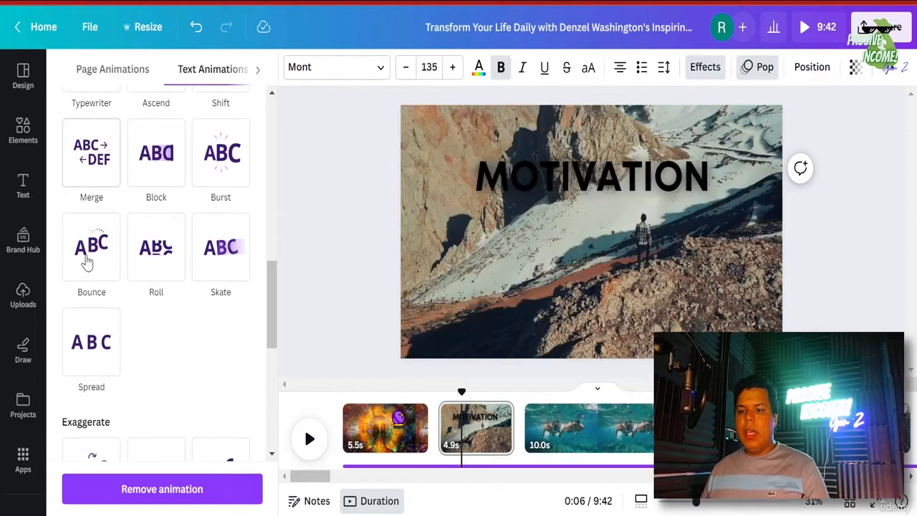
{"action": "left_click", "coordinate": [86, 261]}
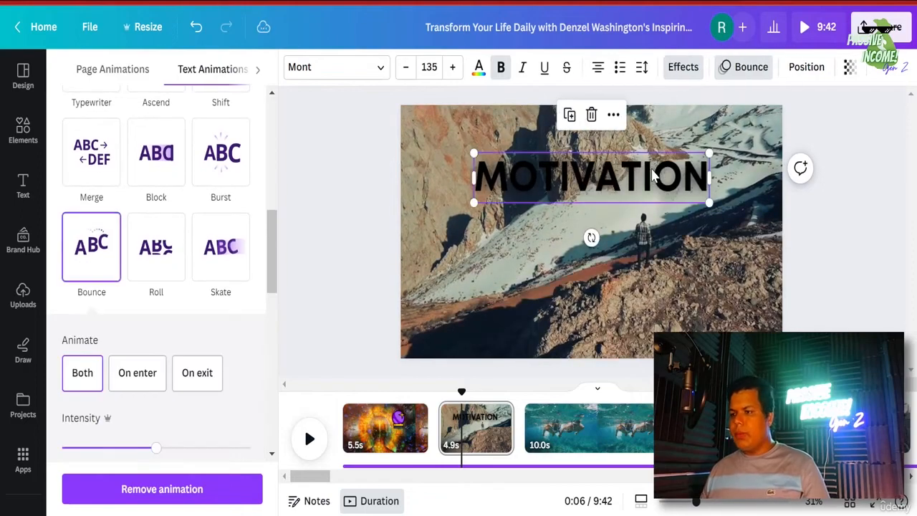
{"action": "left_click", "coordinate": [393, 440]}
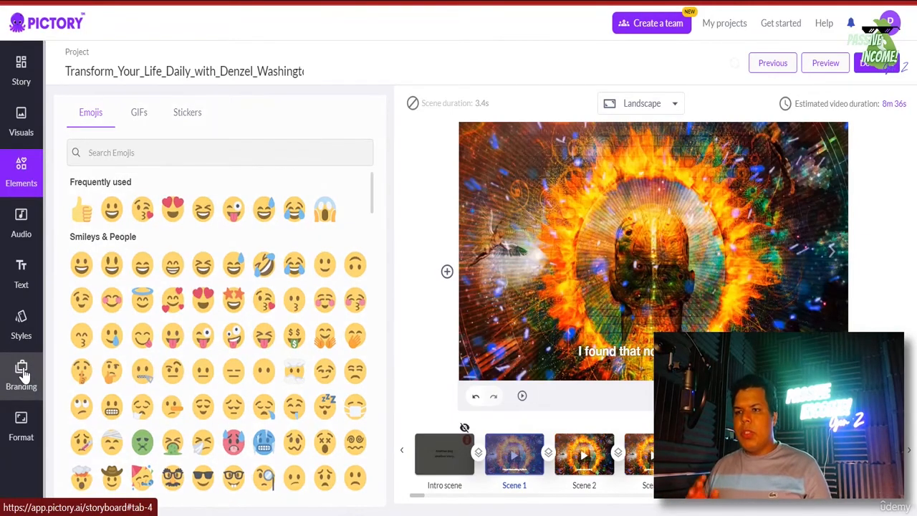
- Check the Branding intro text, then render the project via Download > Video
{"action": "left_click", "coordinate": [22, 374]}
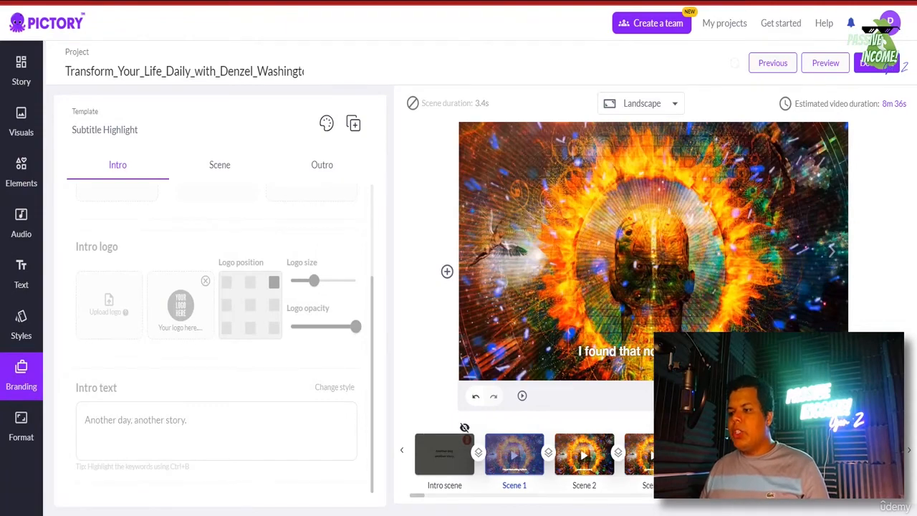
{"action": "left_click", "coordinate": [340, 439]}
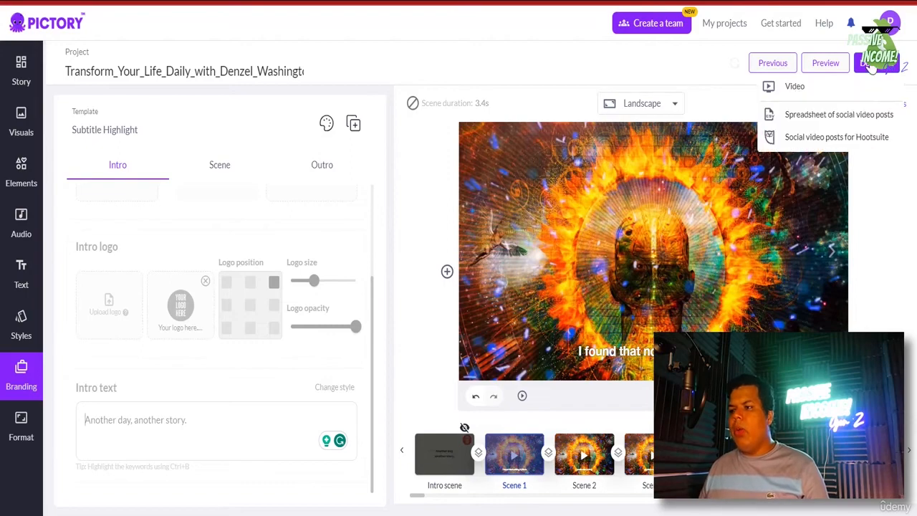
{"action": "mouse_move", "coordinate": [871, 72]}
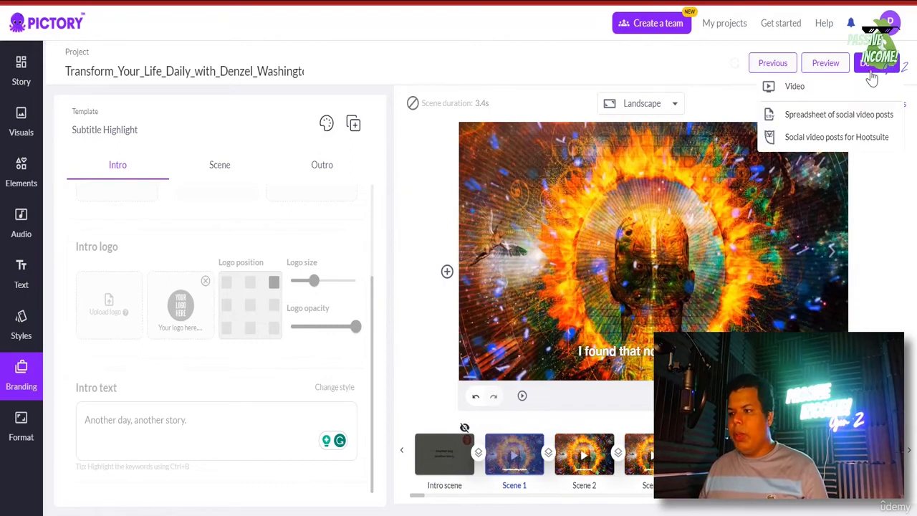
{"action": "left_click", "coordinate": [789, 92]}
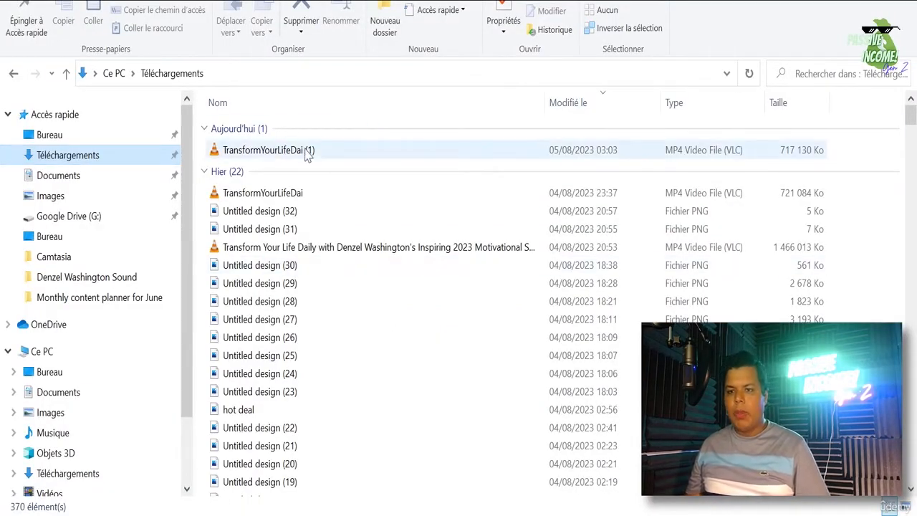
- Select the downloaded TransformYourLifeDai (1) MP4 in the Downloads folder
{"action": "left_click", "coordinate": [307, 156]}
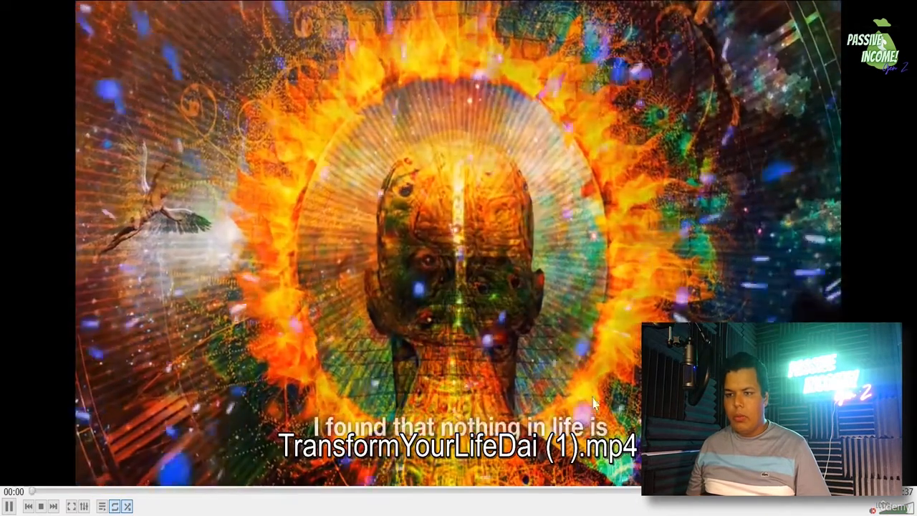
- Play TransformYourLifeDai (1) in VLC with the volume raised to 125%
{"action": "left_click", "coordinate": [872, 510]}
{"action": "scroll", "coordinate": [873, 511], "scroll_direction": "up", "scroll_amount": 5}
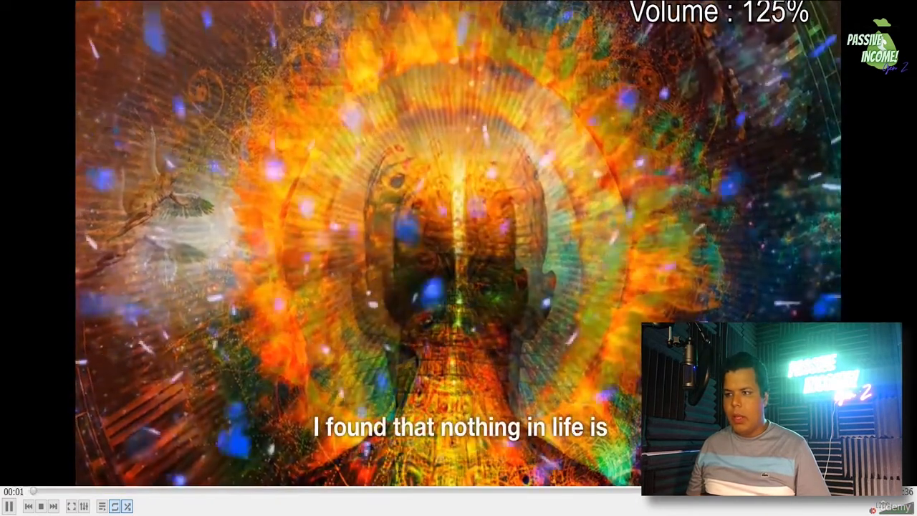
{"action": "scroll", "coordinate": [873, 510], "scroll_direction": "up", "scroll_amount": 3}
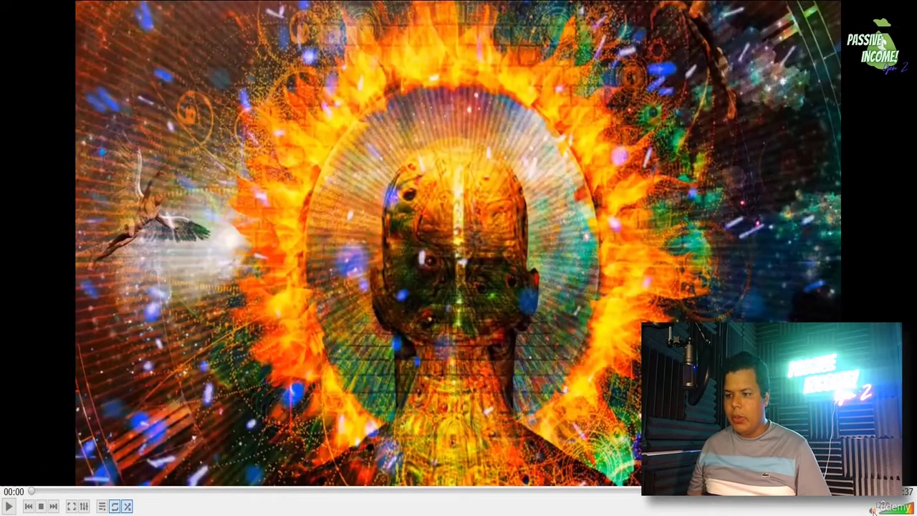
{"action": "left_click", "coordinate": [9, 507]}
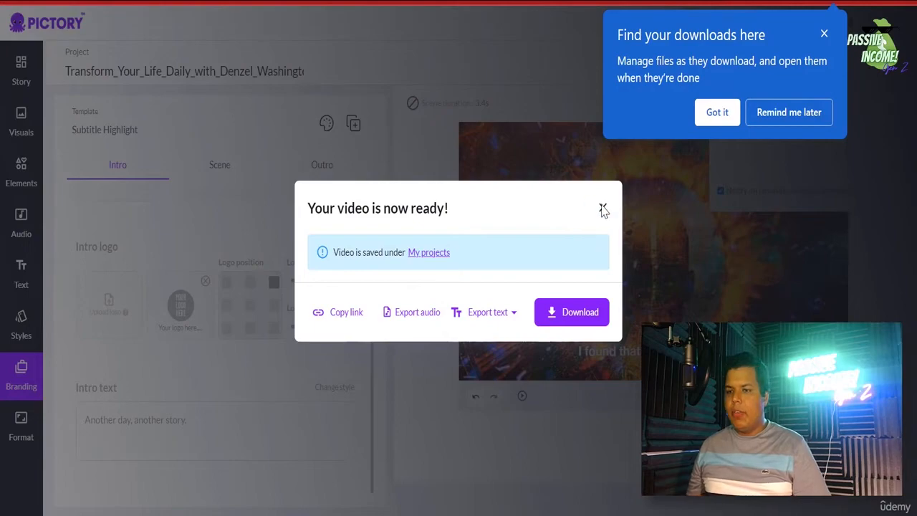
- Close the 'Your video is now ready!' dialog and the browser downloads popup
{"action": "left_click", "coordinate": [603, 208]}
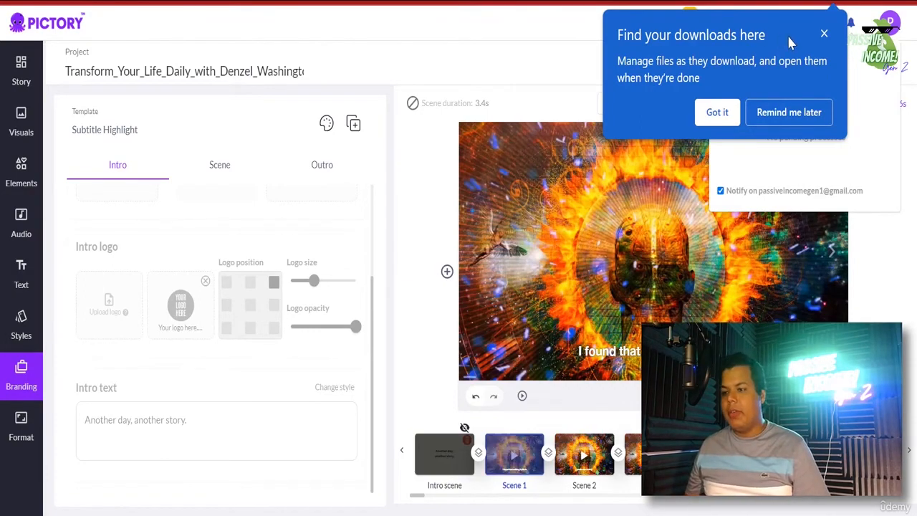
{"action": "left_click", "coordinate": [824, 35]}
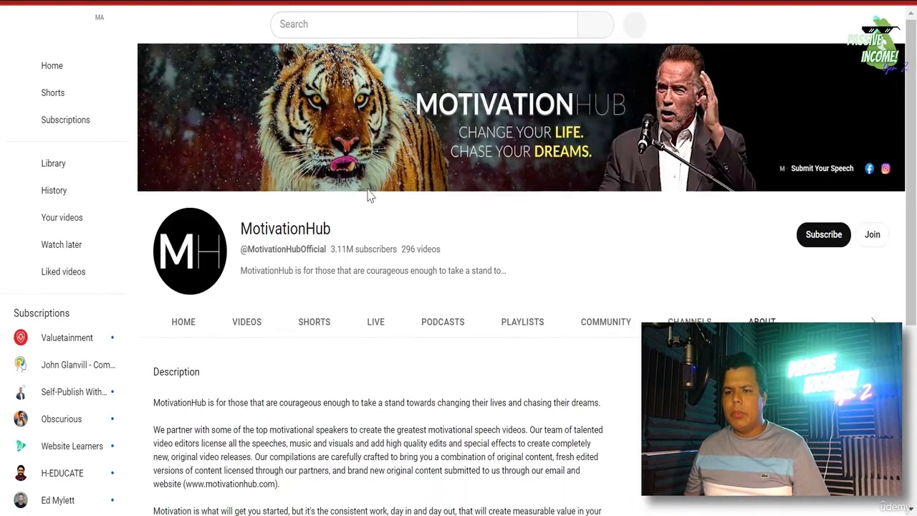
- Browse the MotivationHub channel's full Videos listing
{"action": "scroll", "coordinate": [392, 262], "scroll_direction": "down", "scroll_amount": 4}
{"action": "scroll", "coordinate": [401, 264], "scroll_direction": "up", "scroll_amount": 4}
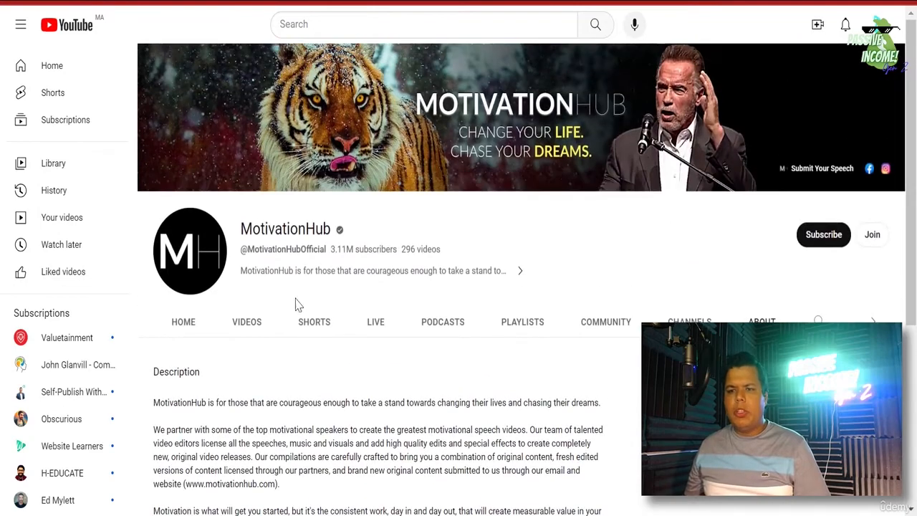
{"action": "left_click", "coordinate": [245, 331]}
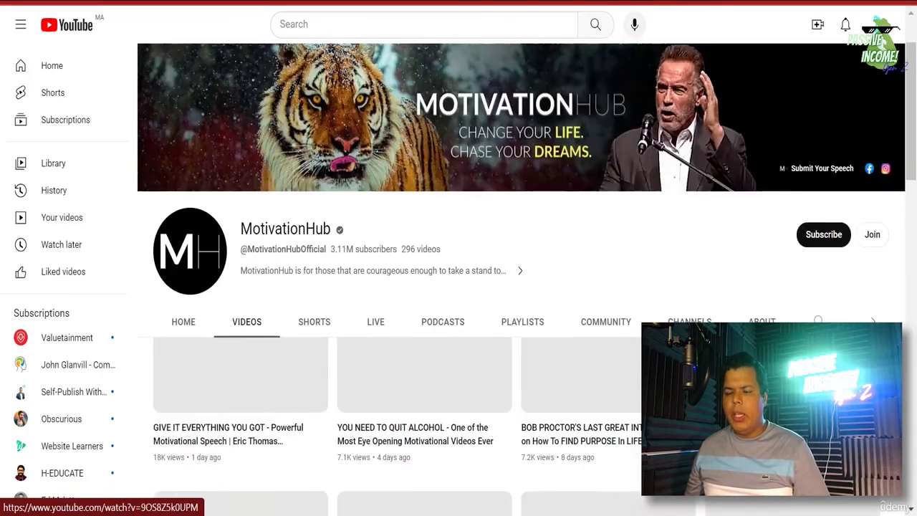
{"action": "scroll", "coordinate": [516, 287], "scroll_direction": "down", "scroll_amount": 4}
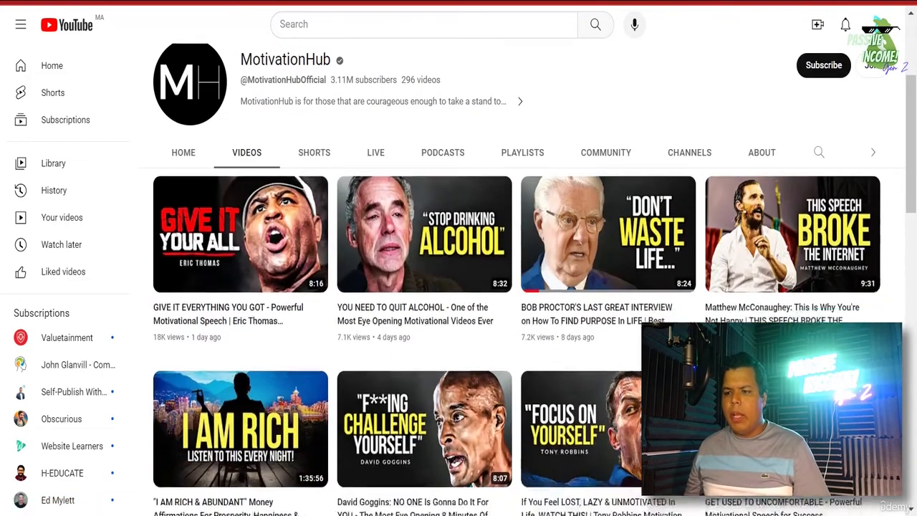
{"action": "scroll", "coordinate": [515, 294], "scroll_direction": "down", "scroll_amount": 5}
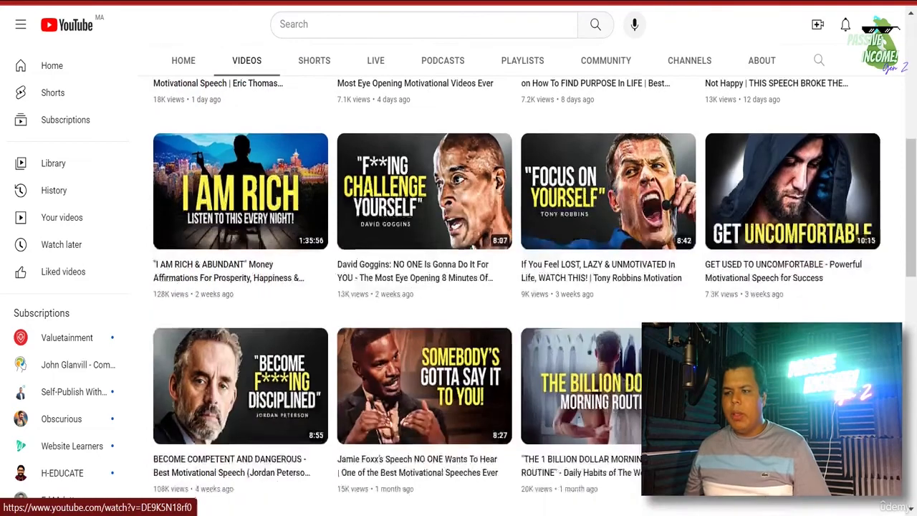
{"action": "scroll", "coordinate": [516, 286], "scroll_direction": "up", "scroll_amount": 10}
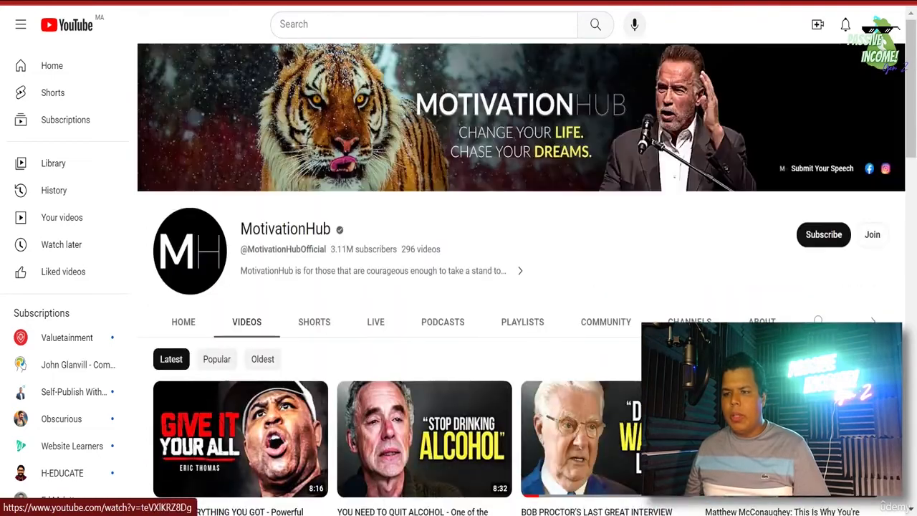
{"action": "scroll", "coordinate": [516, 286], "scroll_direction": "down", "scroll_amount": 1}
{"action": "scroll", "coordinate": [609, 237], "scroll_direction": "down", "scroll_amount": 10}
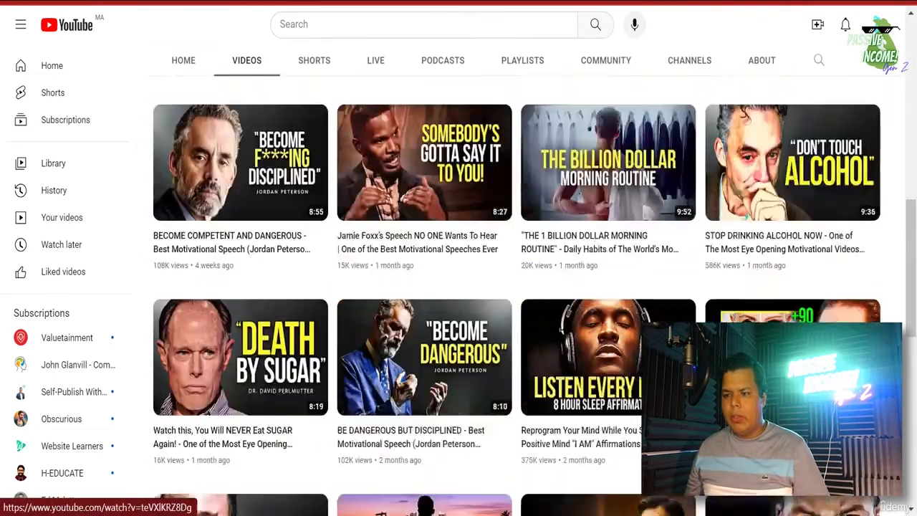
{"action": "scroll", "coordinate": [609, 287], "scroll_direction": "down", "scroll_amount": 4}
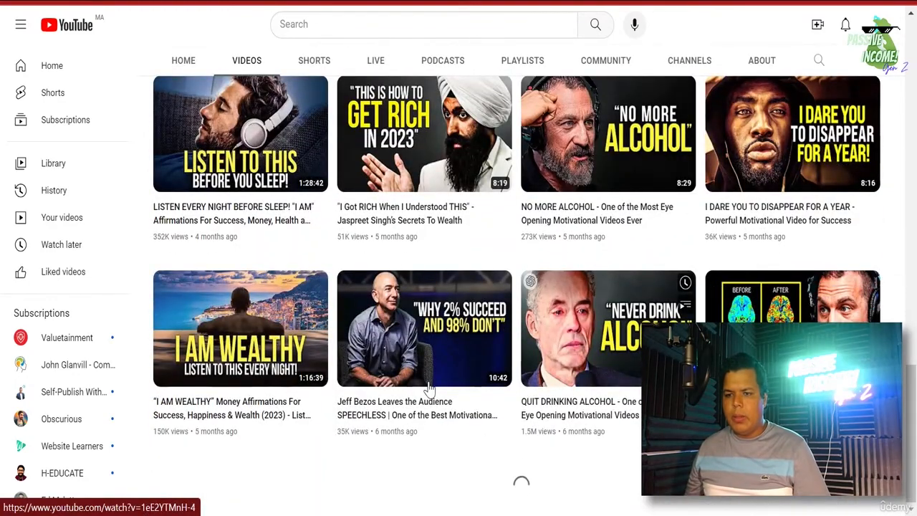
{"action": "scroll", "coordinate": [206, 407], "scroll_direction": "up", "scroll_amount": 10}
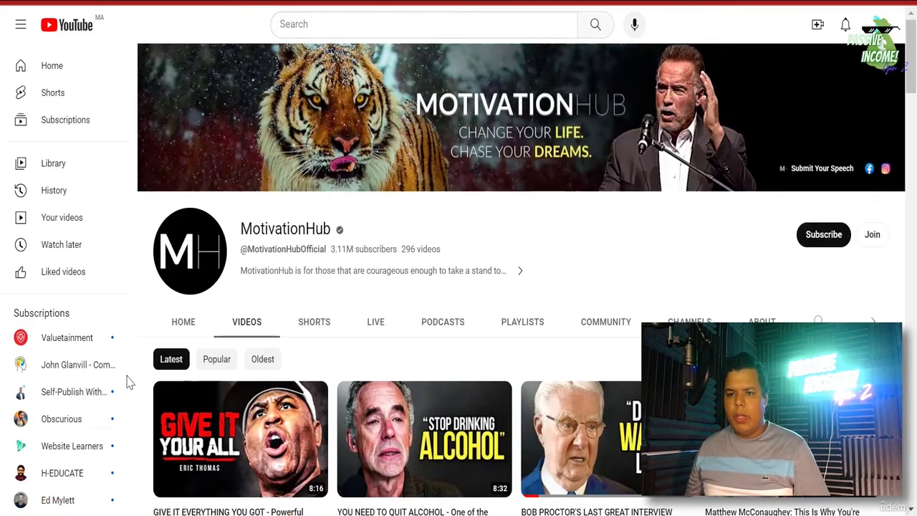
- Switch to the channel's Home tab and look through its featured sections
{"action": "left_click", "coordinate": [181, 324]}
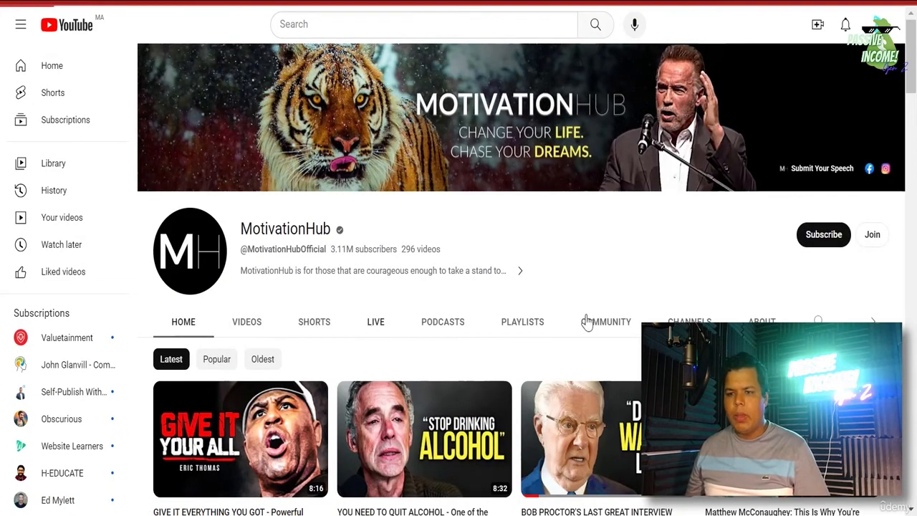
{"action": "scroll", "coordinate": [458, 287], "scroll_direction": "down", "scroll_amount": 4}
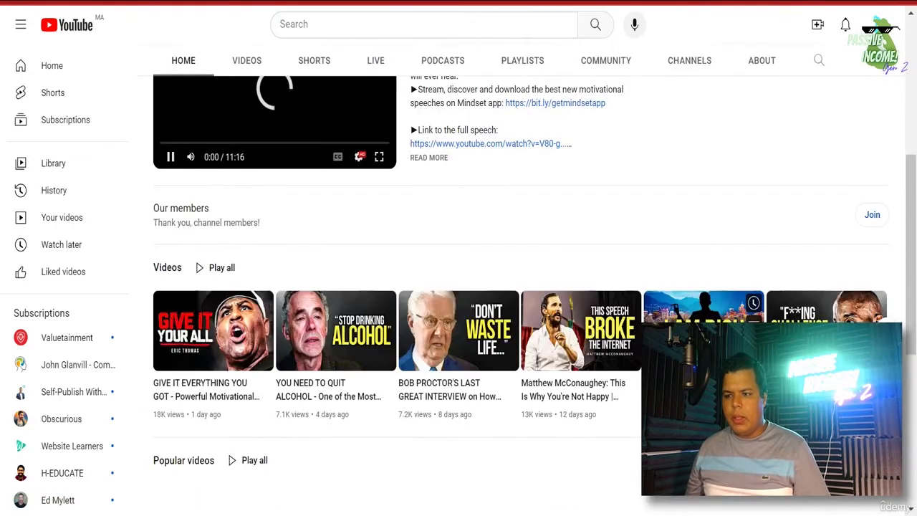
{"action": "scroll", "coordinate": [198, 256], "scroll_direction": "up", "scroll_amount": 3}
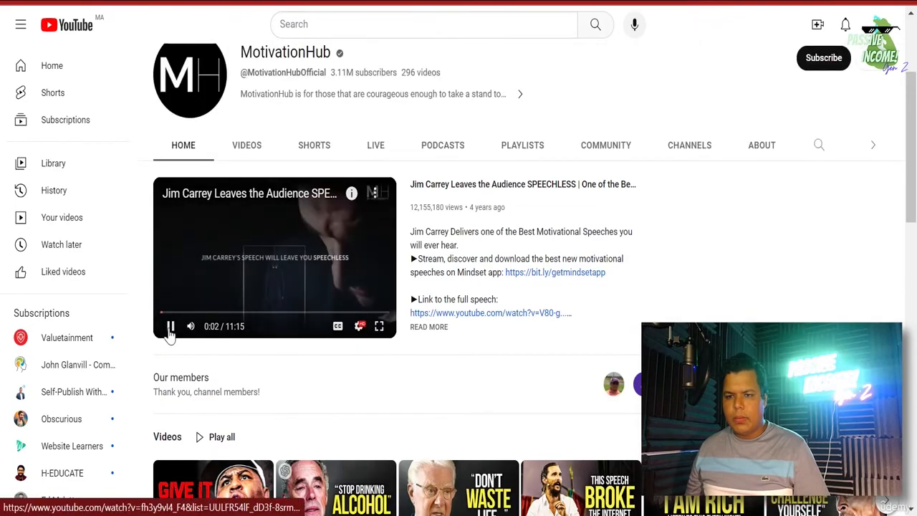
{"action": "mouse_move", "coordinate": [195, 336]}
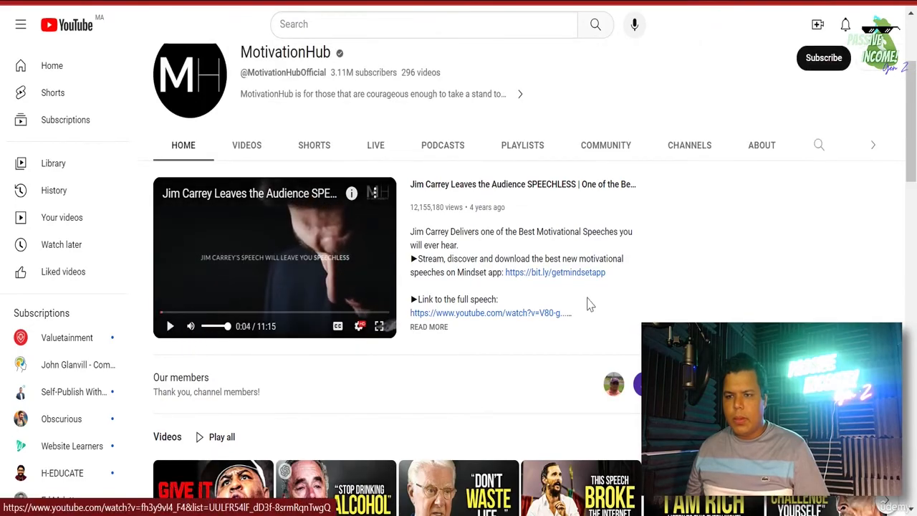
{"action": "scroll", "coordinate": [589, 305], "scroll_direction": "down", "scroll_amount": 4}
{"action": "scroll", "coordinate": [275, 291], "scroll_direction": "up", "scroll_amount": 2}
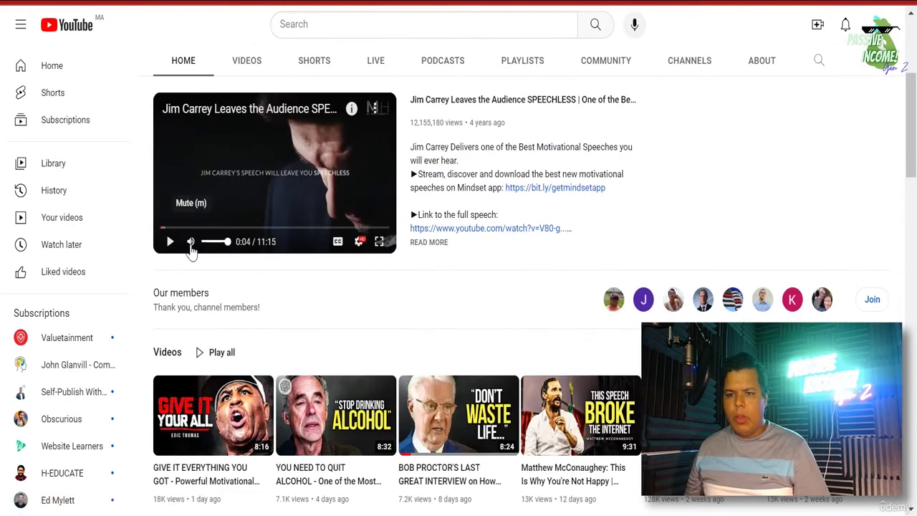
{"action": "scroll", "coordinate": [545, 243], "scroll_direction": "down", "scroll_amount": 4}
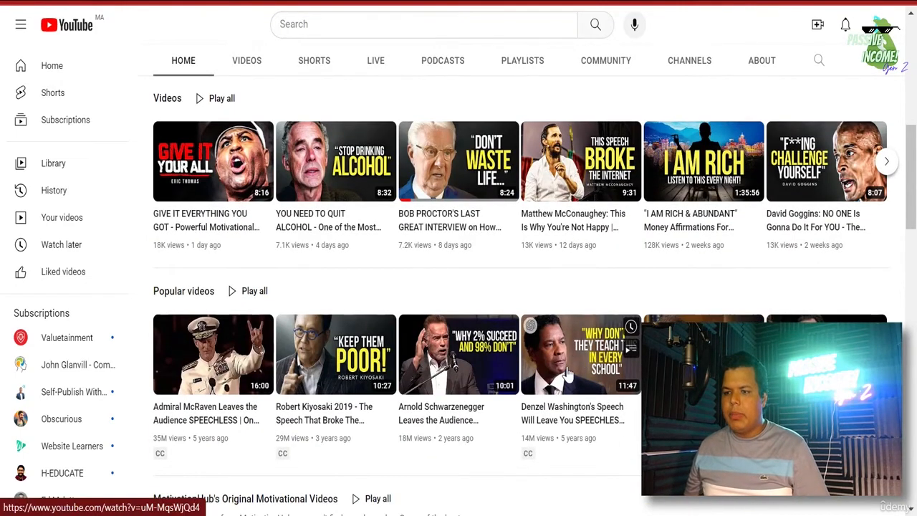
{"action": "mouse_move", "coordinate": [588, 452]}
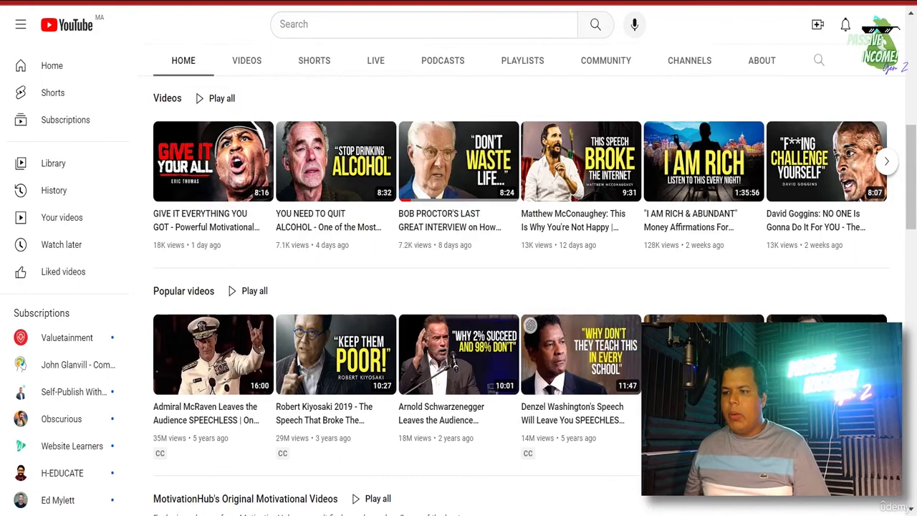
{"action": "mouse_move", "coordinate": [577, 422]}
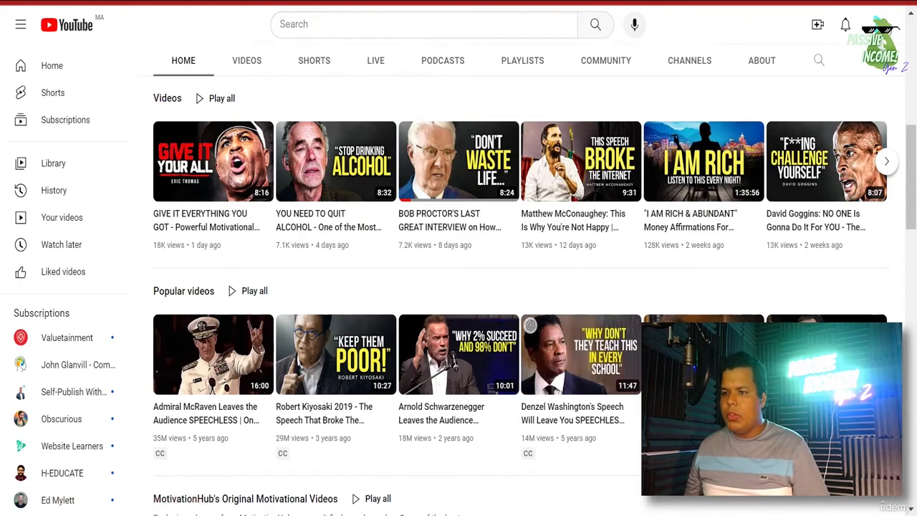
{"action": "left_click", "coordinate": [907, 0]}
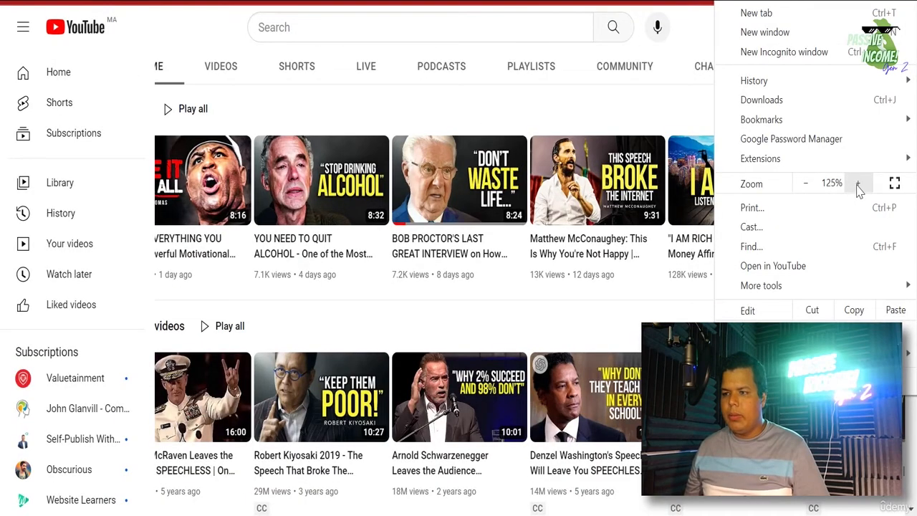
- Zoom the MotivationHub page to 175% and scroll through its Home sections
{"action": "left_click", "coordinate": [858, 186]}
{"action": "left_click", "coordinate": [858, 186]}
{"action": "key", "text": "Escape"}
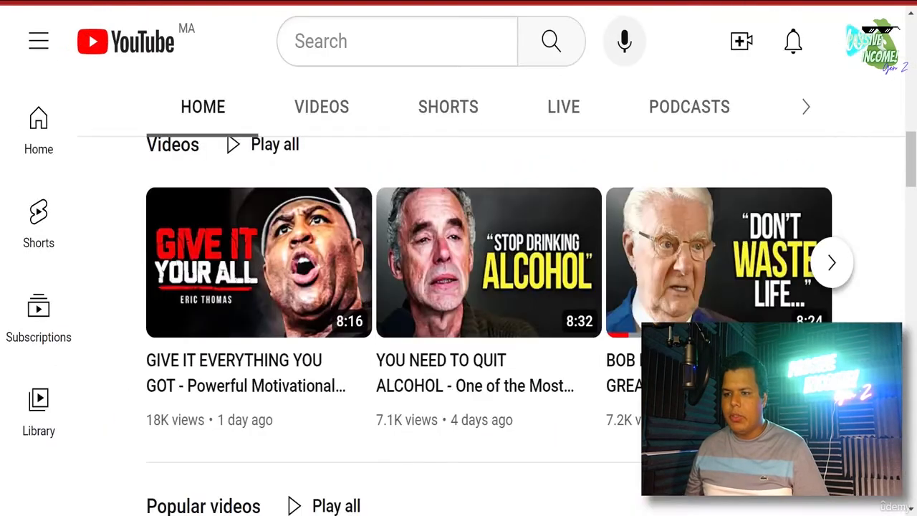
{"action": "scroll", "coordinate": [910, 252], "scroll_direction": "down", "scroll_amount": 5}
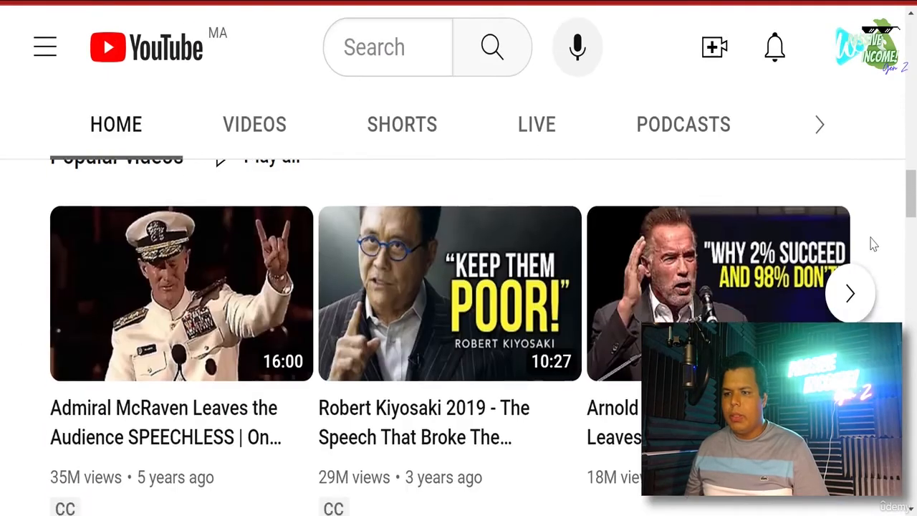
{"action": "scroll", "coordinate": [872, 244], "scroll_direction": "down", "scroll_amount": 10}
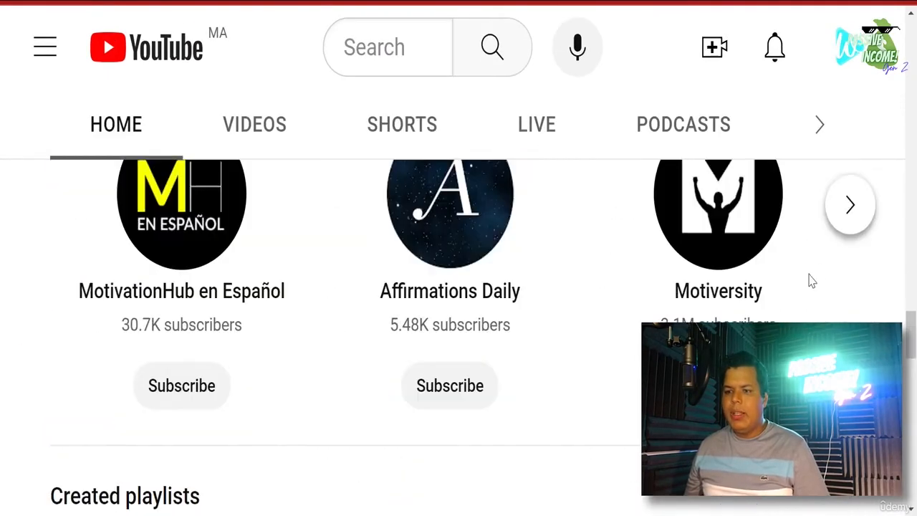
{"action": "scroll", "coordinate": [812, 281], "scroll_direction": "down", "scroll_amount": 10}
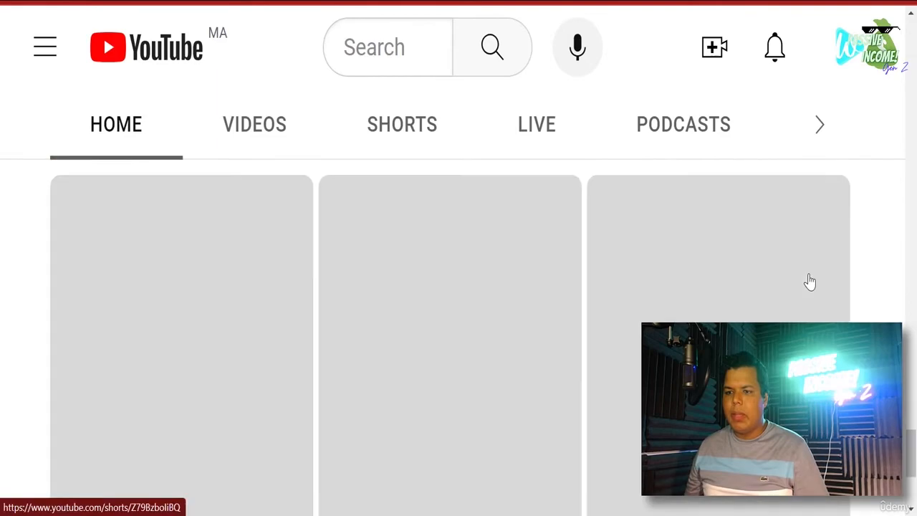
{"action": "scroll", "coordinate": [809, 281], "scroll_direction": "down", "scroll_amount": 4}
{"action": "scroll", "coordinate": [816, 276], "scroll_direction": "up", "scroll_amount": 10}
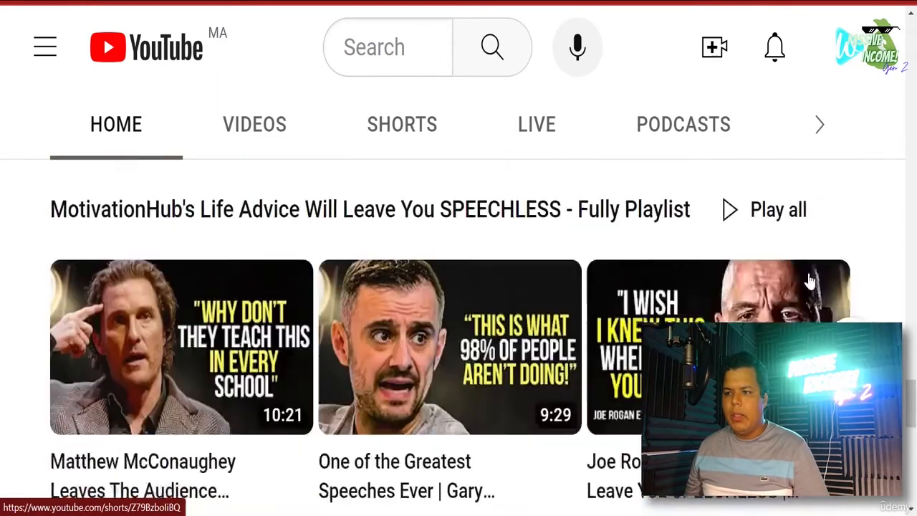
{"action": "scroll", "coordinate": [823, 271], "scroll_direction": "up", "scroll_amount": 15}
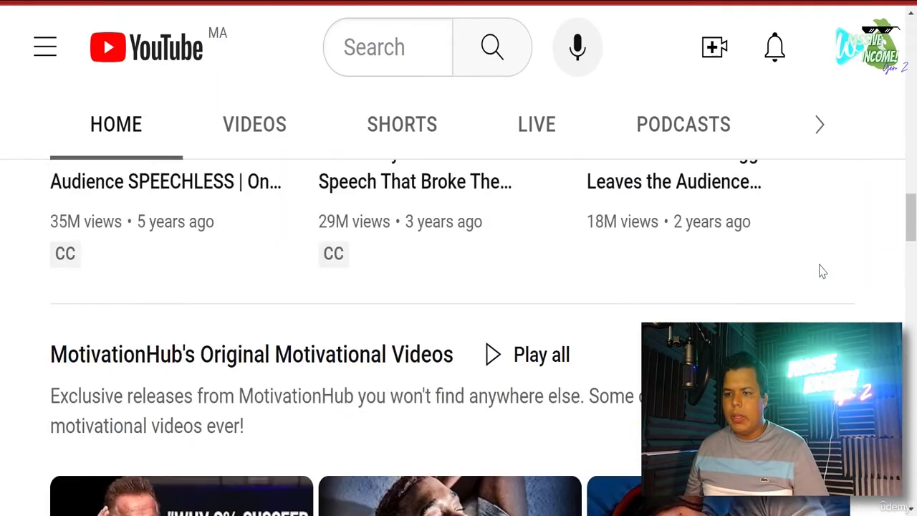
{"action": "scroll", "coordinate": [823, 271], "scroll_direction": "up", "scroll_amount": 12}
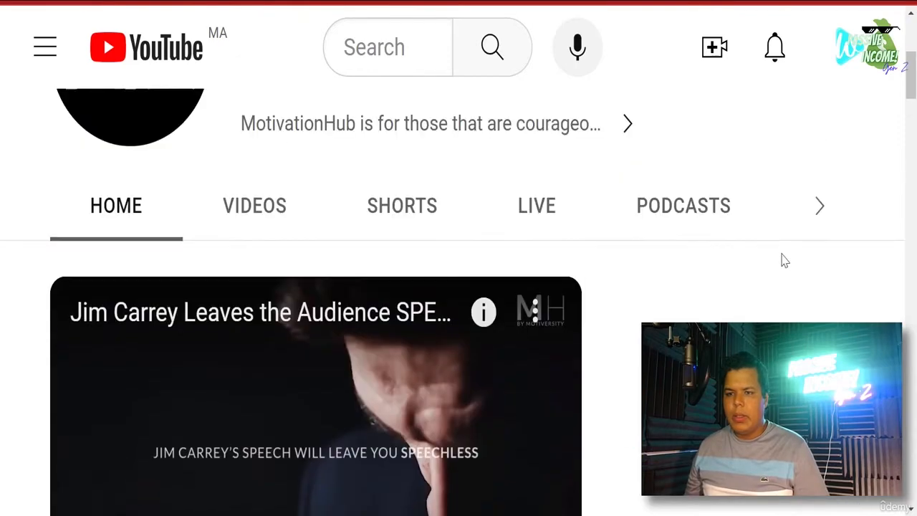
{"action": "scroll", "coordinate": [784, 260], "scroll_direction": "down", "scroll_amount": 1}
{"action": "scroll", "coordinate": [784, 258], "scroll_direction": "down", "scroll_amount": 12}
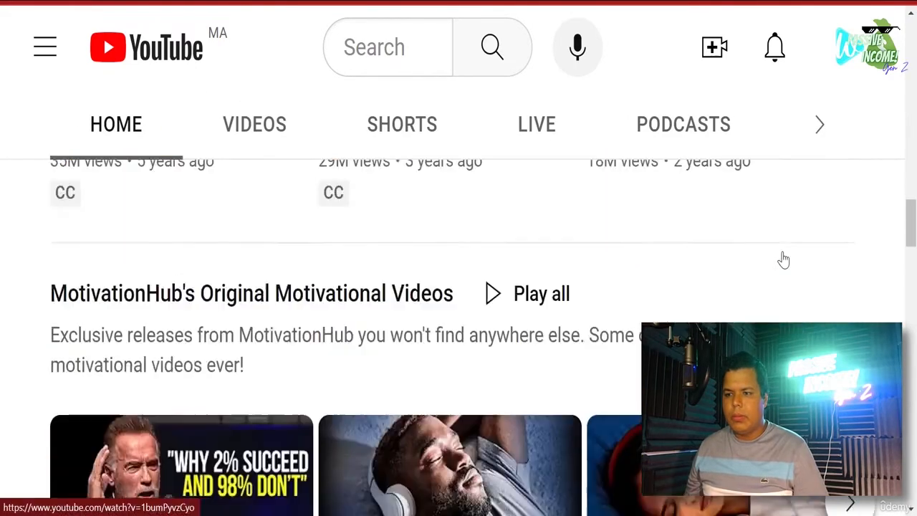
{"action": "scroll", "coordinate": [784, 260], "scroll_direction": "down", "scroll_amount": 10}
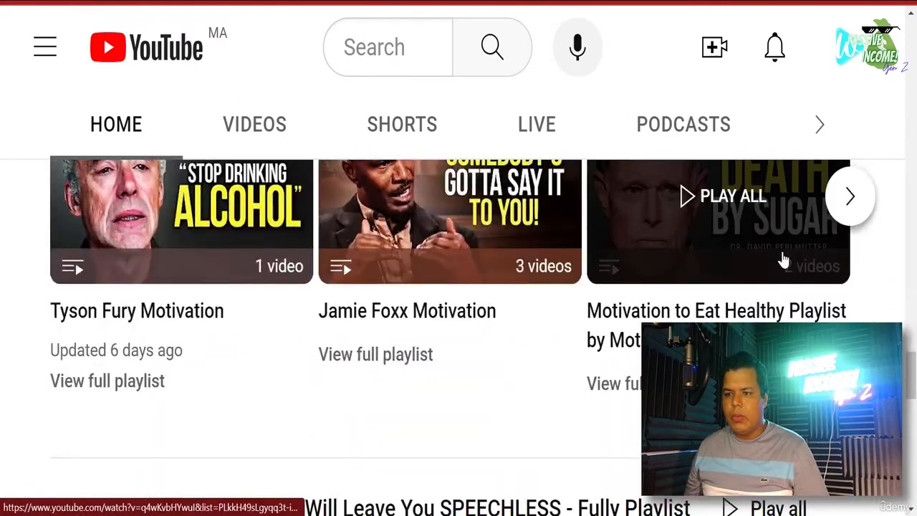
{"action": "scroll", "coordinate": [785, 259], "scroll_direction": "up", "scroll_amount": 5}
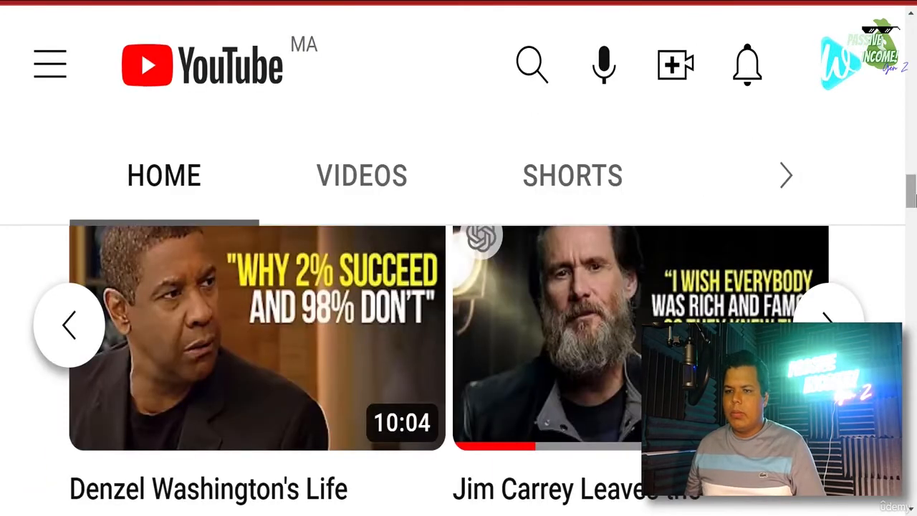
{"action": "left_click_drag", "start_coordinate": [916, 195], "coordinate": [916, 195]}
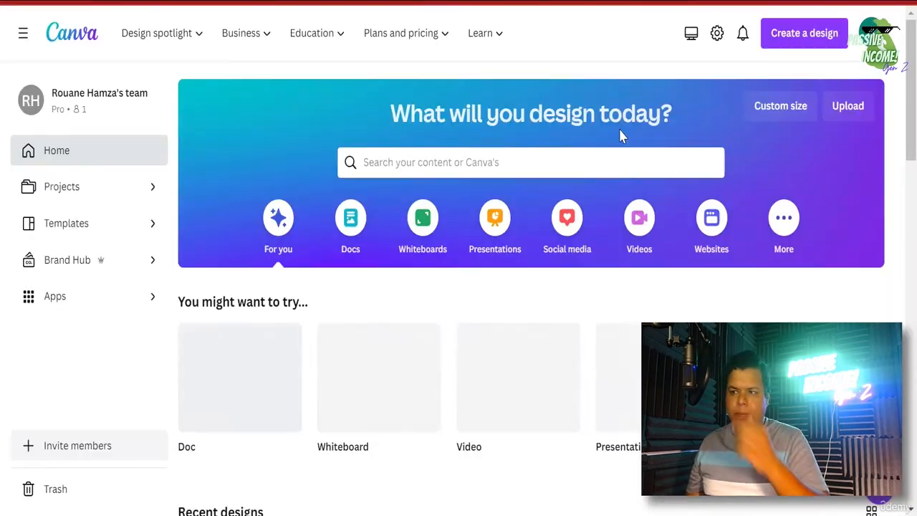
- Create a blank YouTube Thumbnail design from a 'youtube thumbnail' search, then open a new tab
{"action": "left_click", "coordinate": [794, 36]}
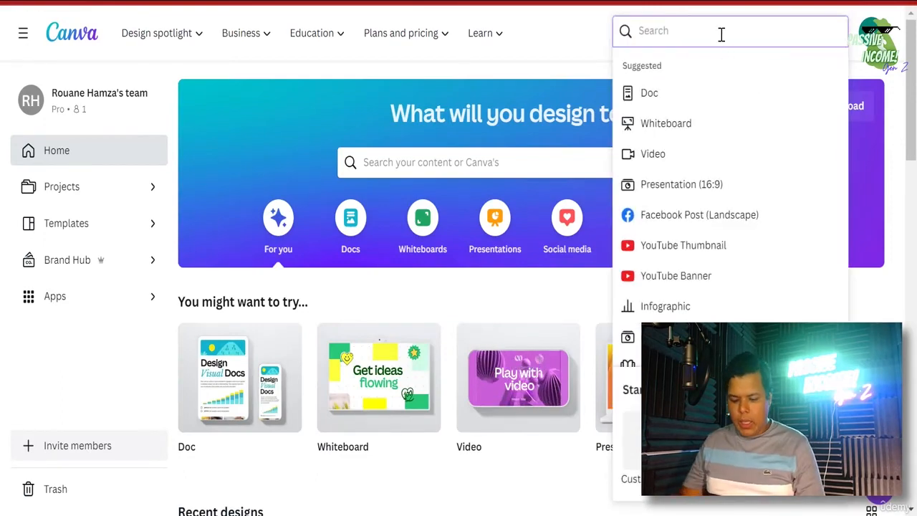
{"action": "type", "text": "youtube thumban"}
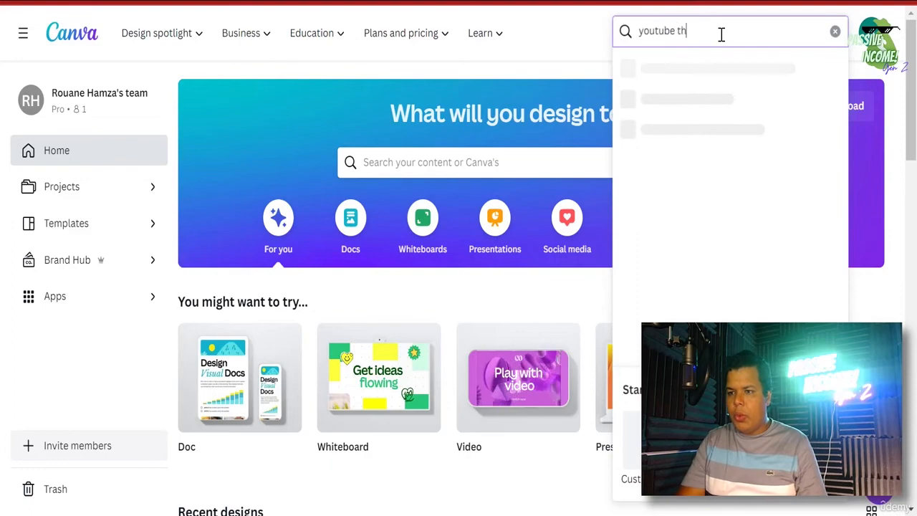
{"action": "key", "text": "BackSpace"}
{"action": "key", "text": "BackSpace"}
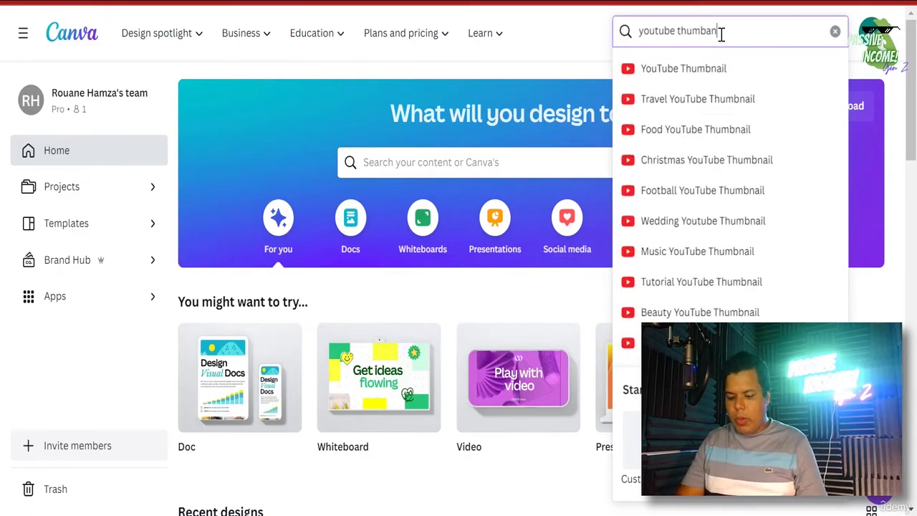
{"action": "type", "text": "na"}
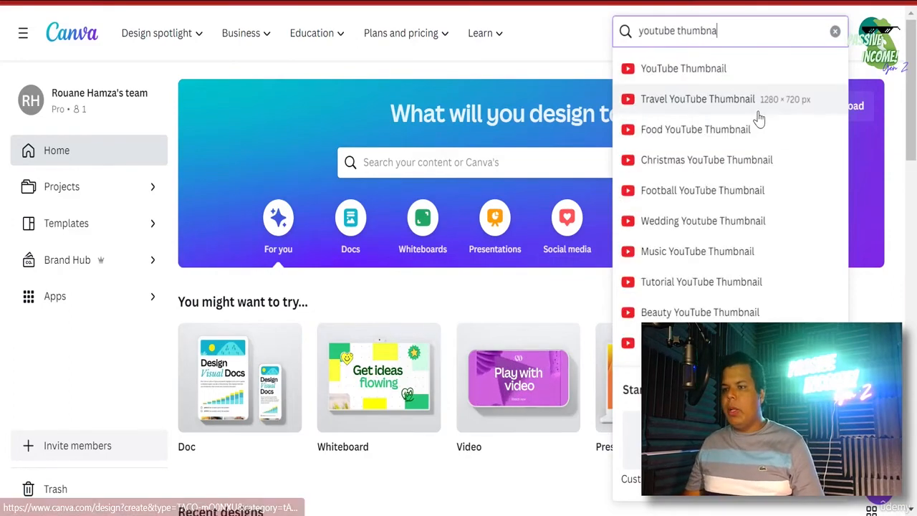
{"action": "left_click", "coordinate": [755, 75]}
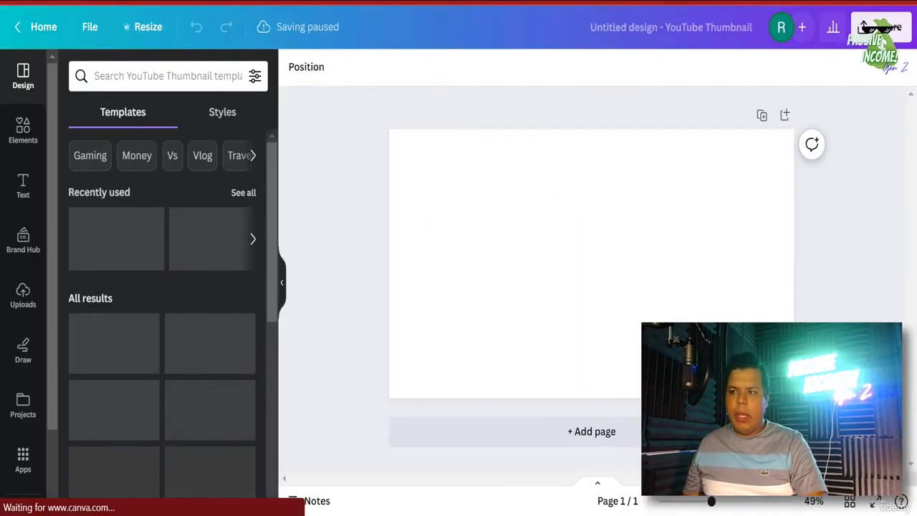
{"action": "key", "text": "ctrl+t"}
- Search Google for 'denzel' and show only the image results
{"action": "left_click", "coordinate": [515, 1]}
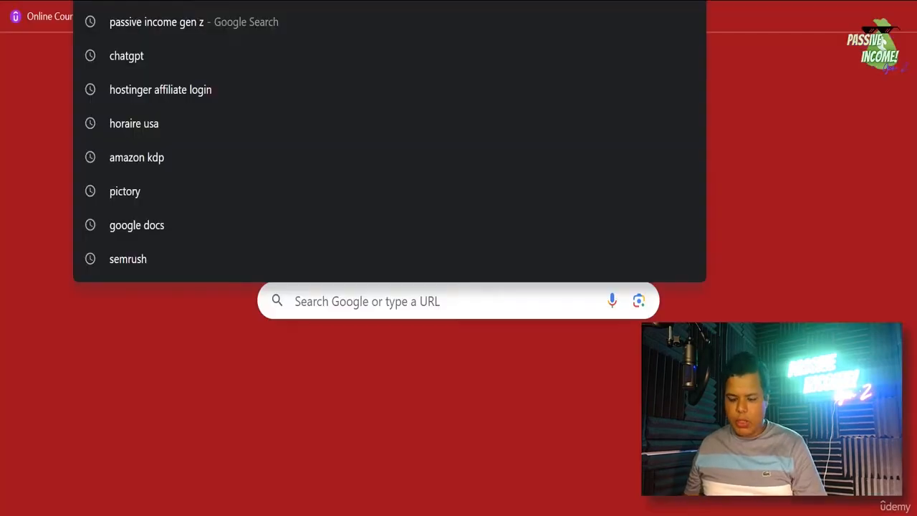
{"action": "type", "text": "g"}
{"action": "key", "text": "Return"}
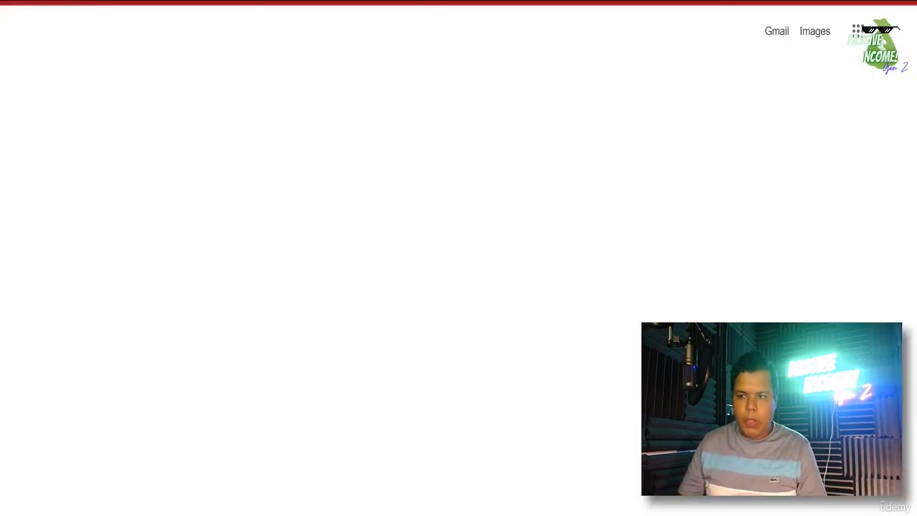
{"action": "type", "text": "denz"}
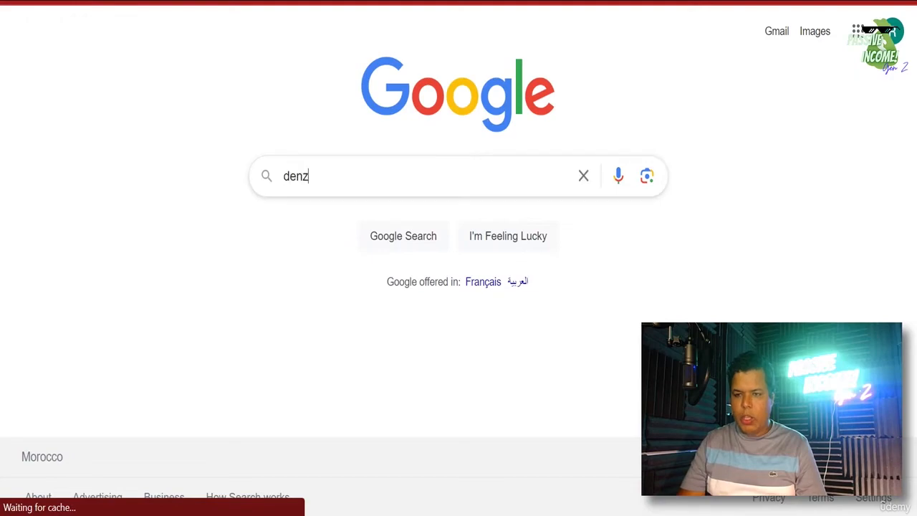
{"action": "type", "text": "el washington"}
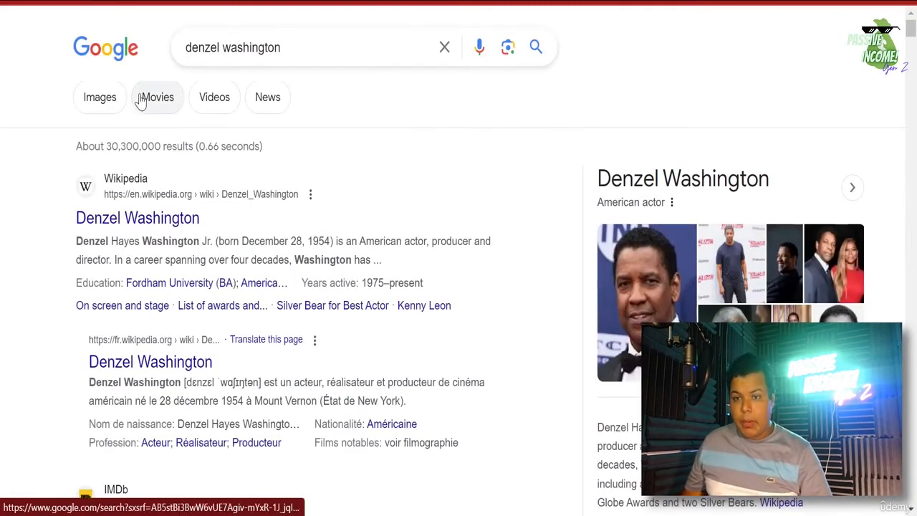
{"action": "left_click", "coordinate": [108, 99]}
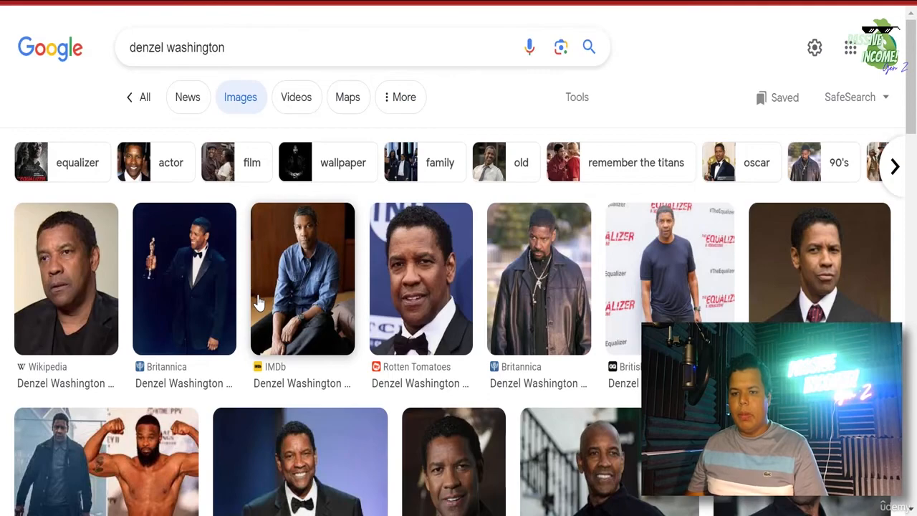
{"action": "scroll", "coordinate": [259, 302], "scroll_direction": "down", "scroll_amount": 2}
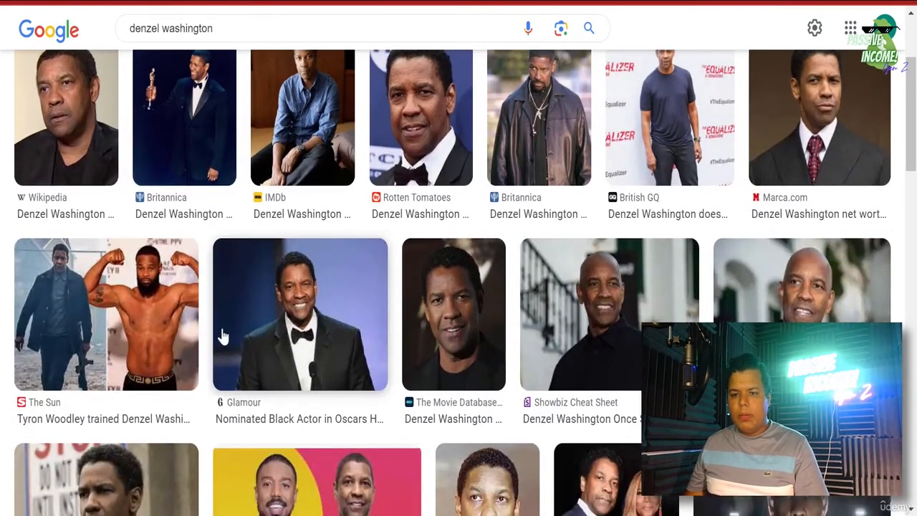
{"action": "scroll", "coordinate": [223, 337], "scroll_direction": "up", "scroll_amount": 1}
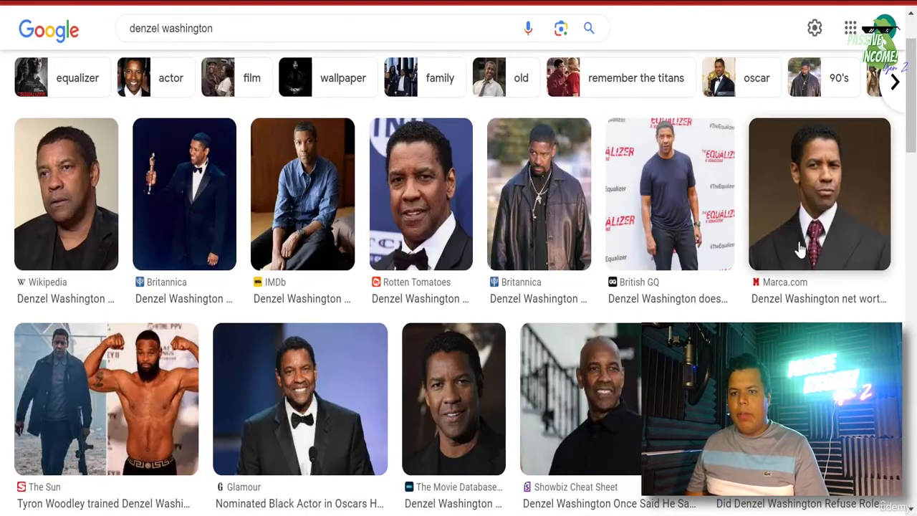
- Copy the Wikipedia portrait of Denzel Washington from its preview
{"action": "left_click", "coordinate": [66, 218]}
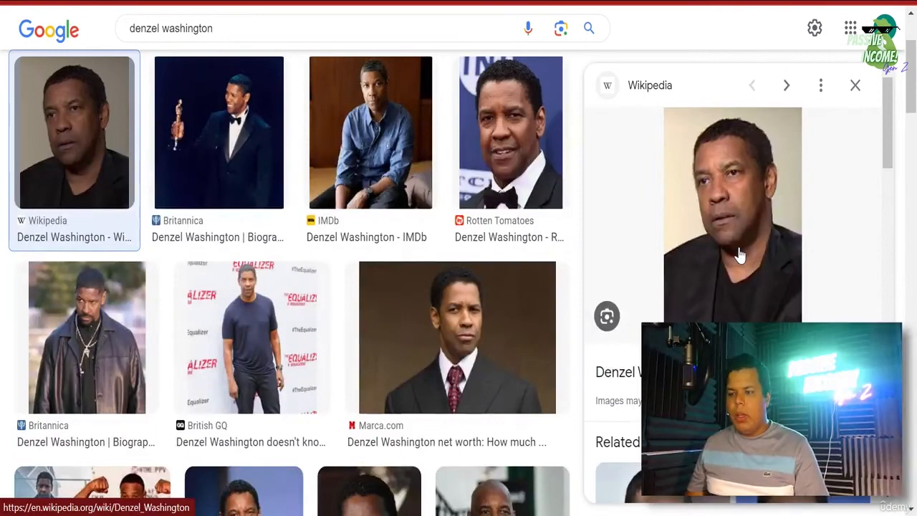
{"action": "right_click", "coordinate": [739, 251]}
{"action": "left_click", "coordinate": [781, 187]}
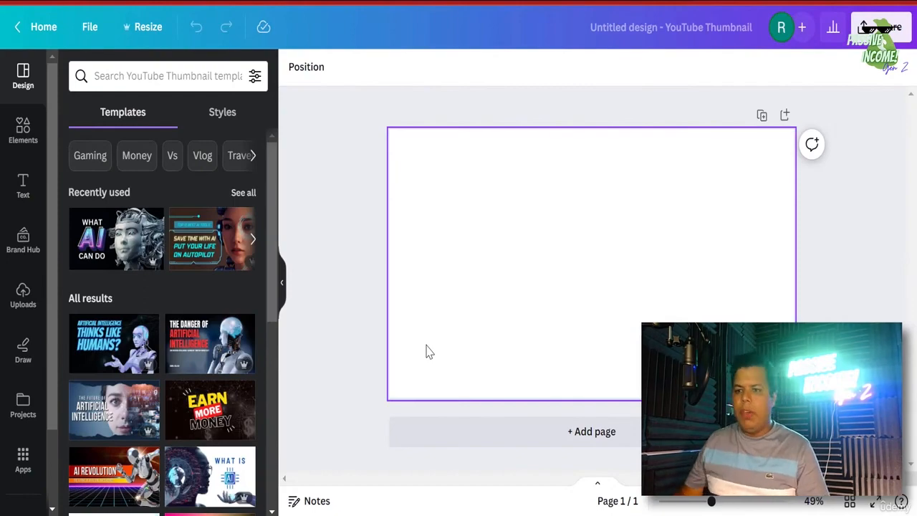
- Paste the Denzel Washington photo into the thumbnail and move it up and to the left
{"action": "key", "text": "ctrl+v"}
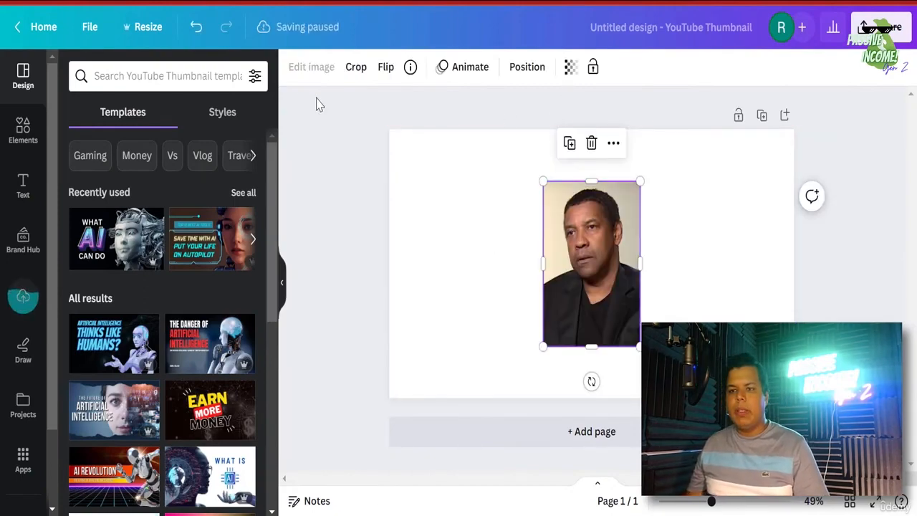
{"action": "left_click_drag", "start_coordinate": [594, 282], "coordinate": [492, 251]}
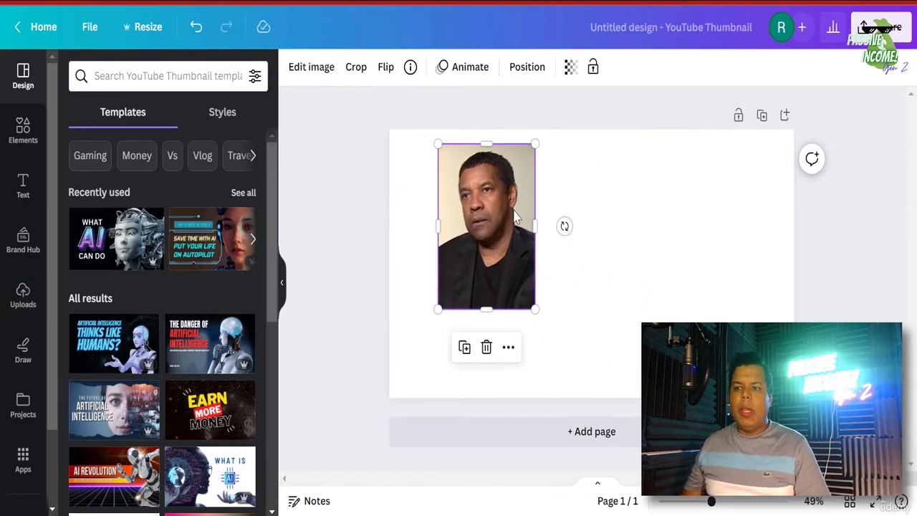
{"action": "key", "text": "ctrl+Tab"}
- Open Canva's home page in a new browser tab
{"action": "key", "text": "ctrl+t"}
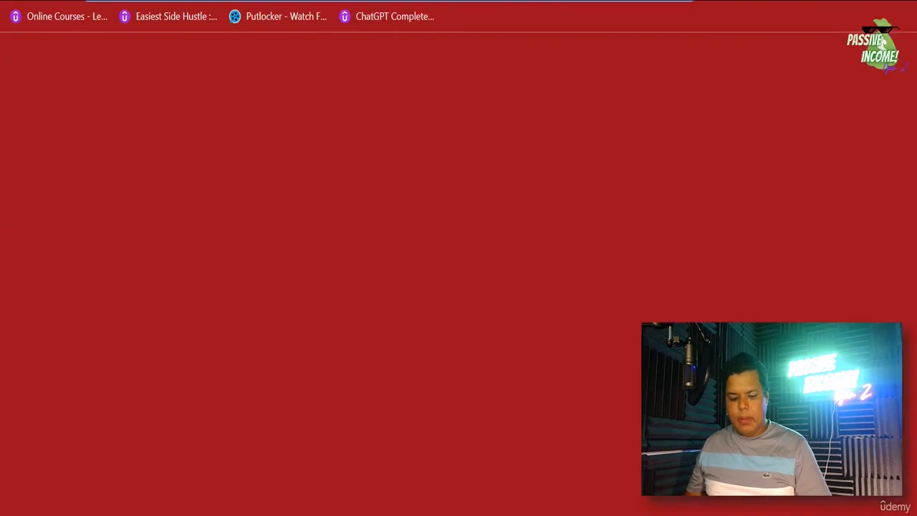
{"action": "type", "text": "c"}
{"action": "key", "text": "Return"}
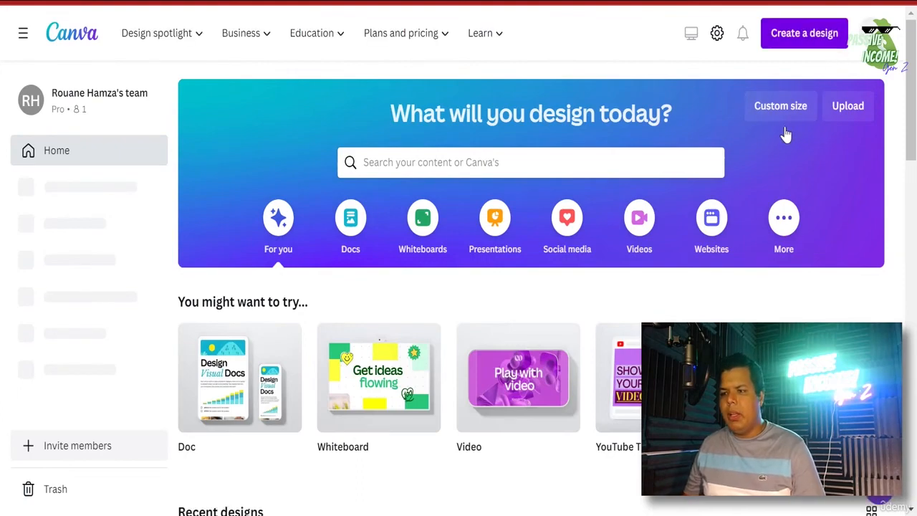
- Create a custom-size design with width 500 px and height 1200 px, replacing the 1024 defaults
{"action": "left_click", "coordinate": [784, 35]}
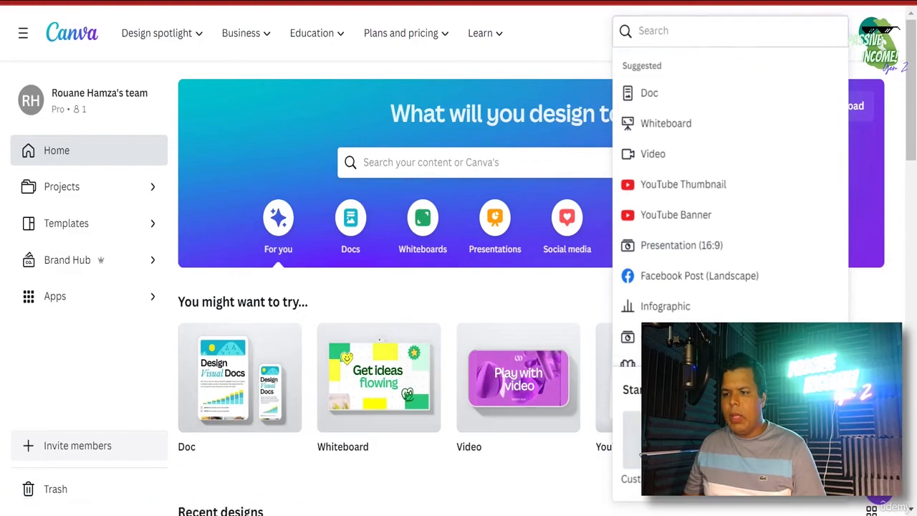
{"action": "left_click", "coordinate": [637, 447]}
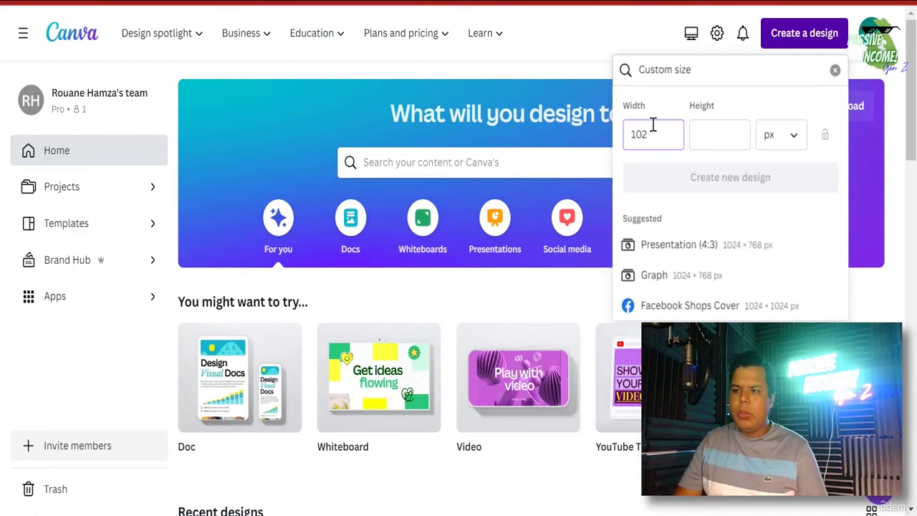
{"action": "key", "text": "BackSpace"}
{"action": "key", "text": "BackSpace"}
{"action": "key", "text": "BackSpace"}
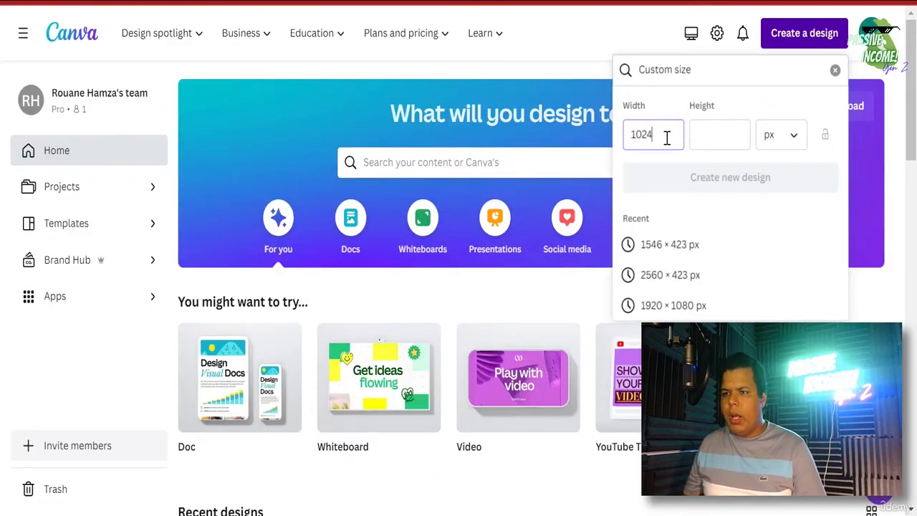
{"action": "key", "text": "Tab"}
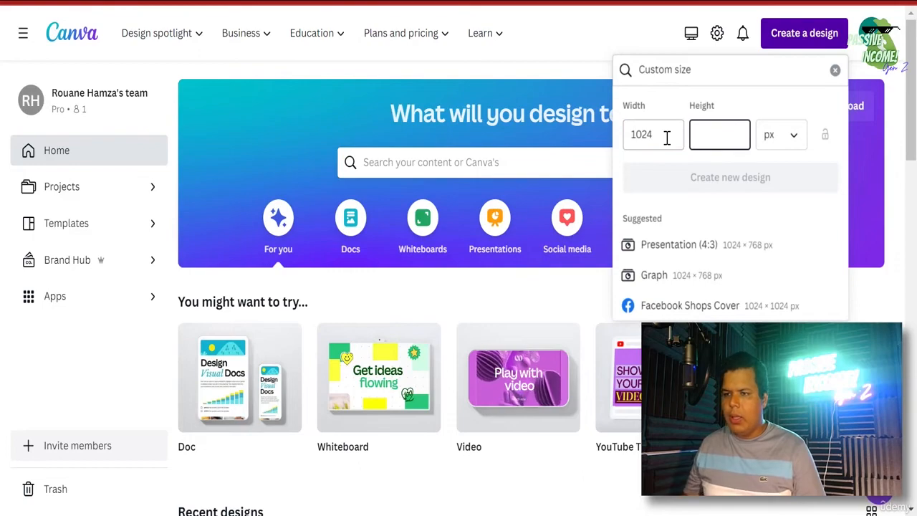
{"action": "double_click", "coordinate": [667, 139]}
{"action": "key", "text": "BackSpace"}
{"action": "left_click", "coordinate": [705, 140]}
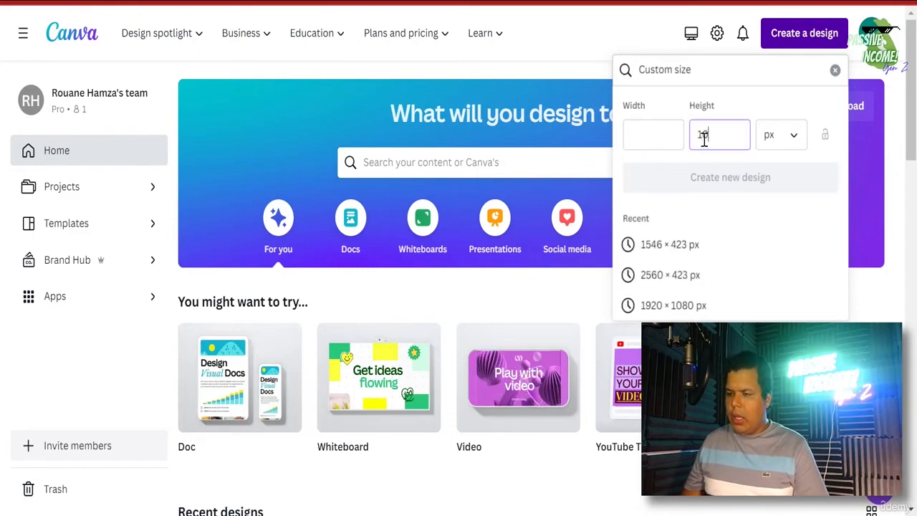
{"action": "left_click", "coordinate": [660, 137]}
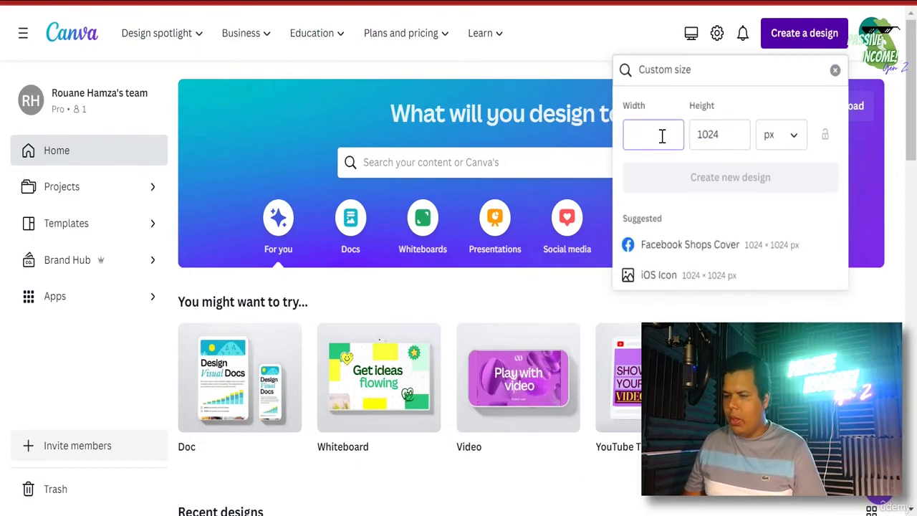
{"action": "type", "text": "500"}
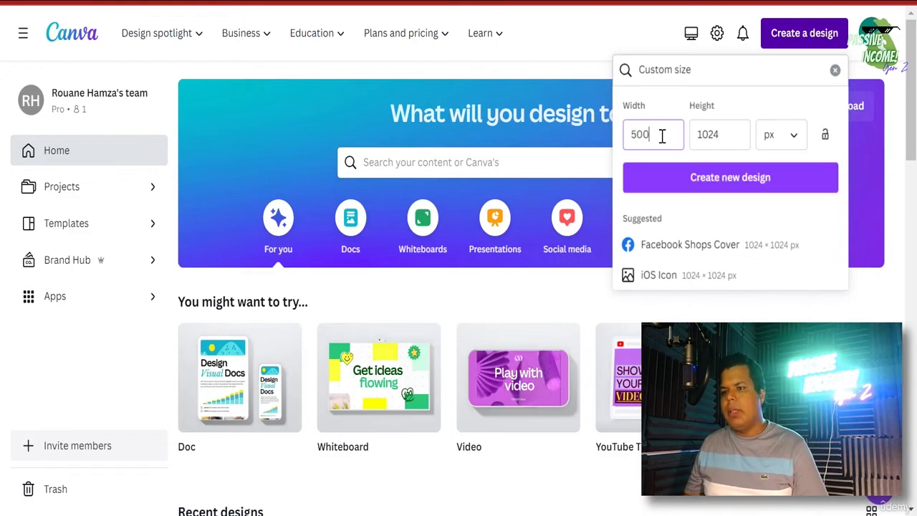
{"action": "left_click", "coordinate": [716, 133]}
{"action": "double_click", "coordinate": [716, 134]}
{"action": "type", "text": "120"}
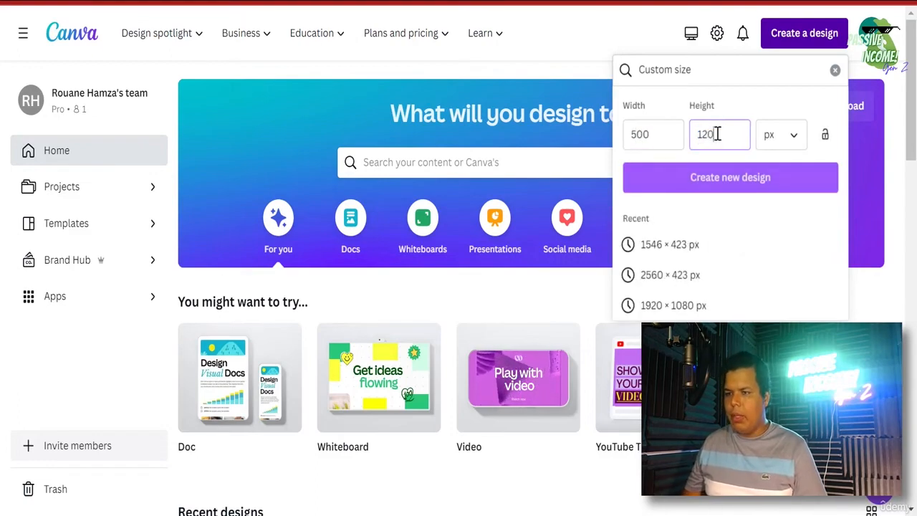
{"action": "type", "text": "0"}
{"action": "left_click", "coordinate": [693, 179]}
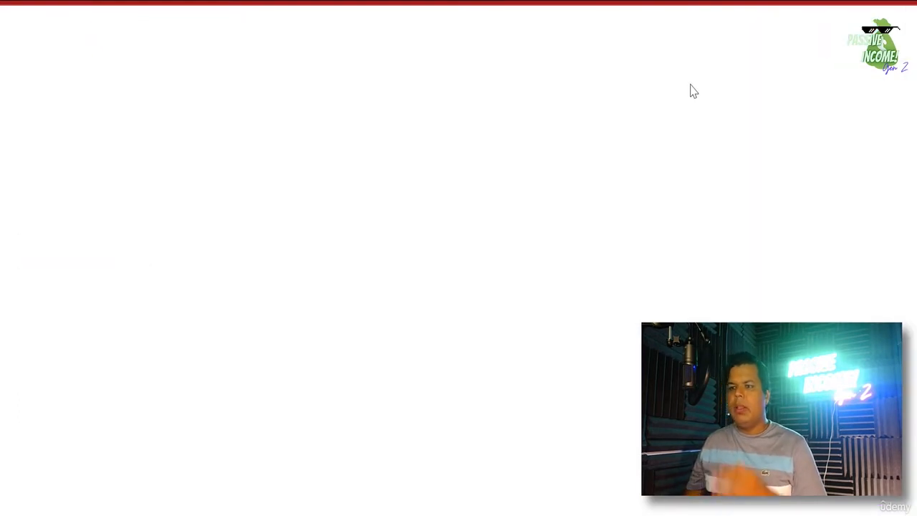
{"action": "key", "text": "ctrl+shift+Tab"}
- Paste the Denzel photo onto the 500×1200 page, move it top-left, and stretch it to full width
{"action": "key", "text": "ctrl+Tab"}
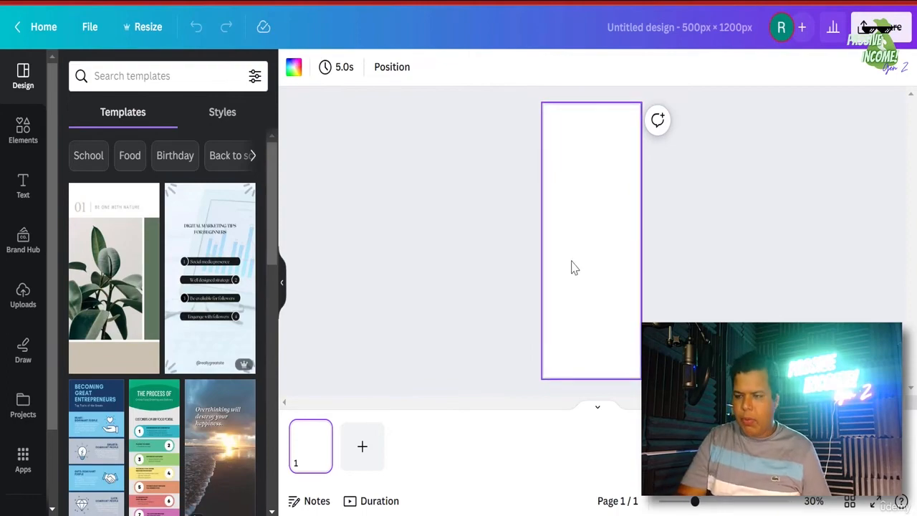
{"action": "key", "text": "ctrl+v"}
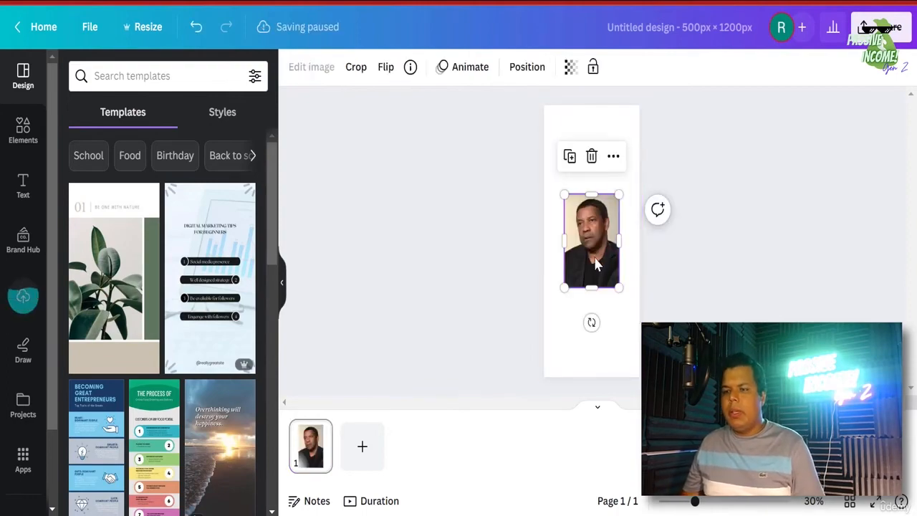
{"action": "left_click_drag", "start_coordinate": [598, 259], "coordinate": [572, 170]}
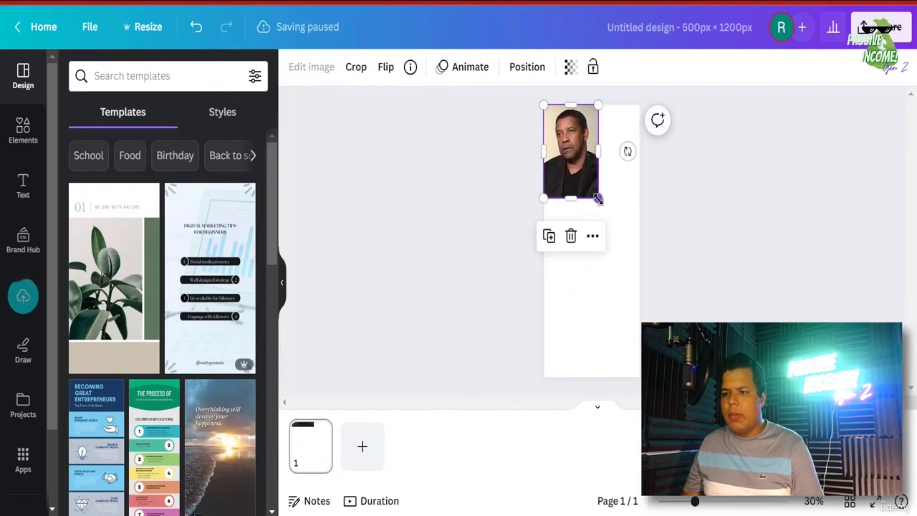
{"action": "left_click_drag", "start_coordinate": [629, 319], "coordinate": [619, 291]}
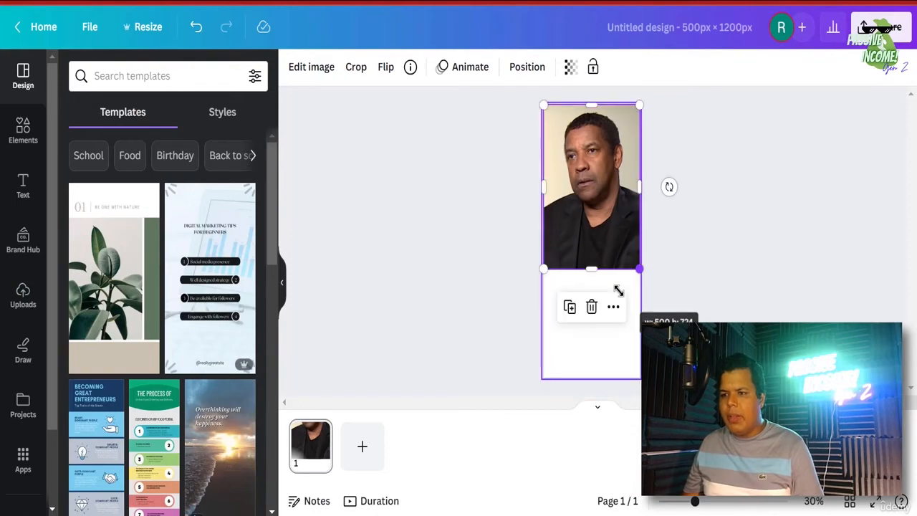
- In the Resize options, change the design height from 1200 to 724 px
{"action": "left_click", "coordinate": [158, 27]}
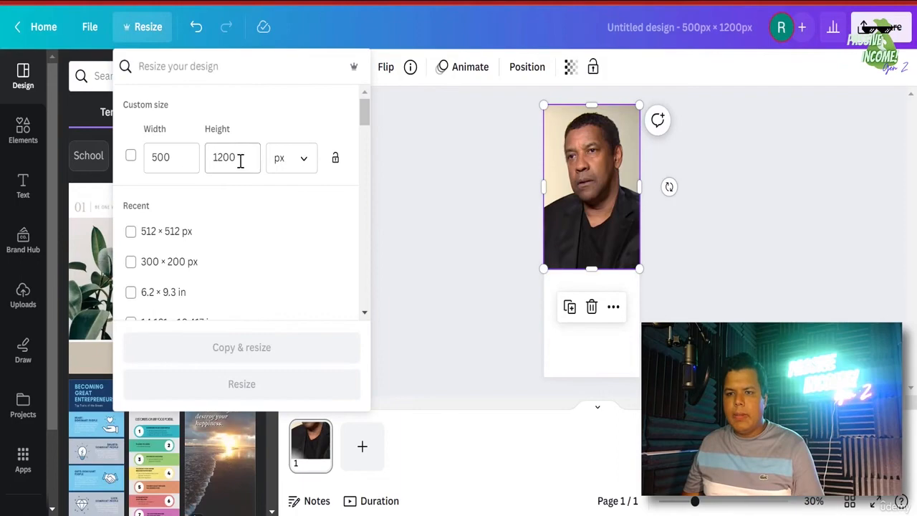
{"action": "double_click", "coordinate": [240, 160]}
{"action": "type", "text": "724"}
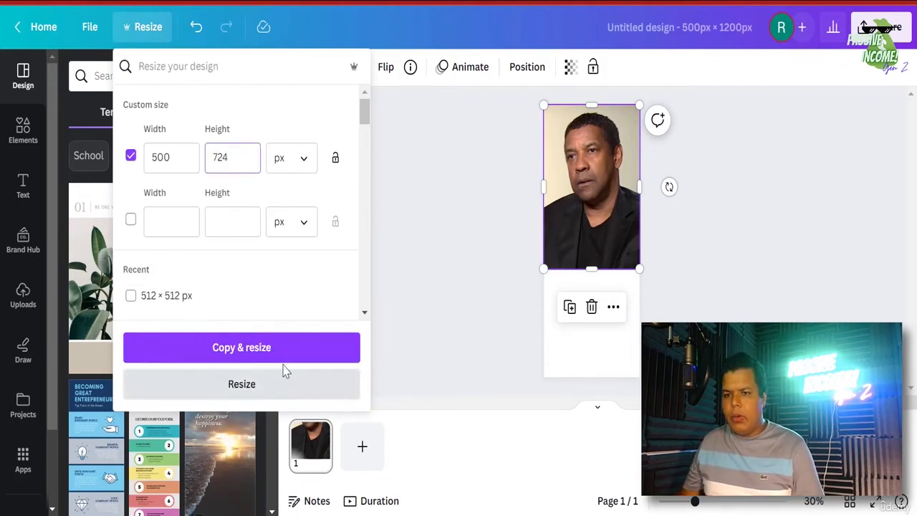
{"action": "key", "text": "Escape"}
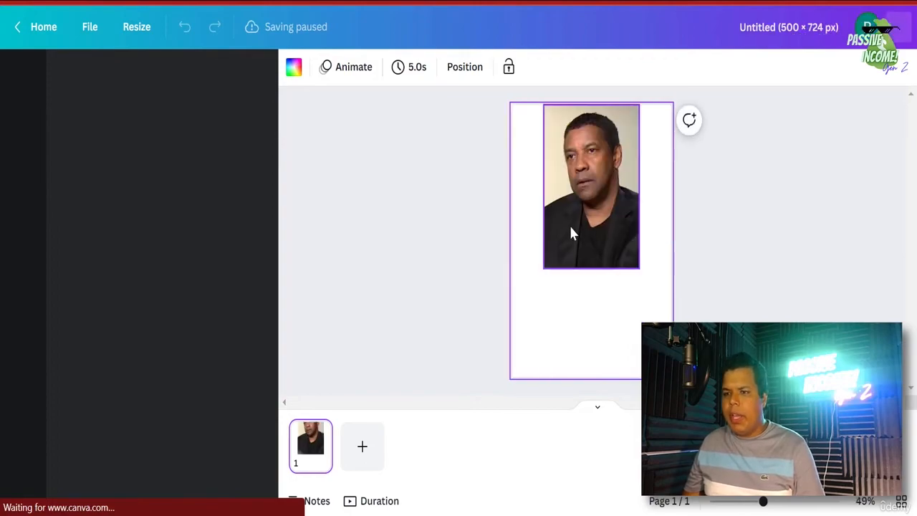
- Enlarge the Denzel portrait so it fills the whole 500 × 724 page
{"action": "left_click", "coordinate": [571, 233]}
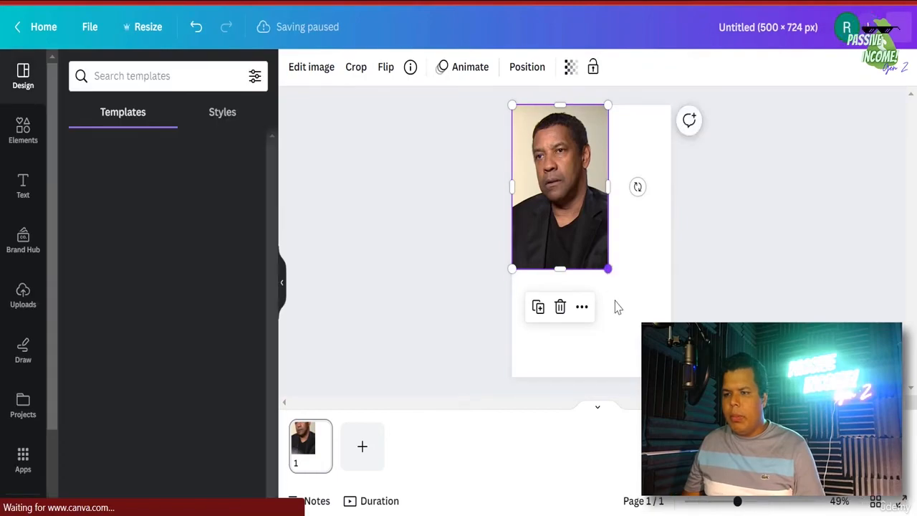
{"action": "left_click_drag", "start_coordinate": [608, 269], "coordinate": [671, 376]}
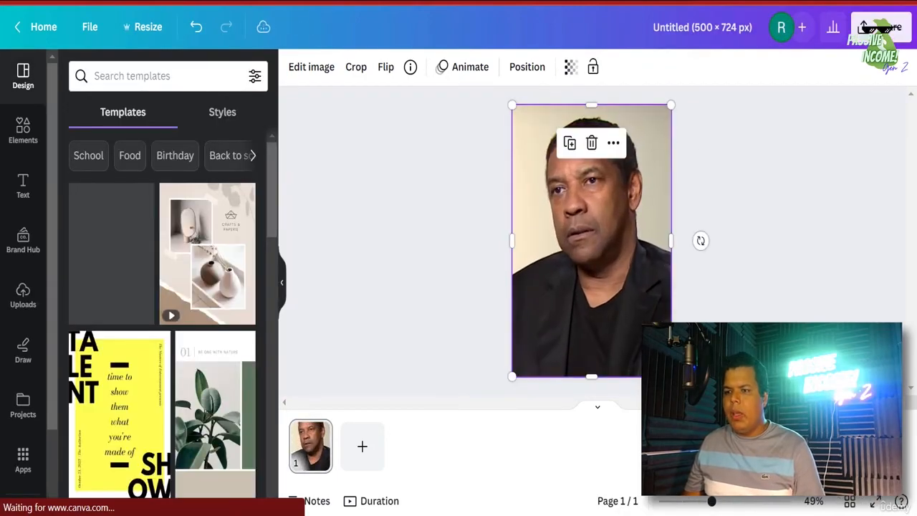
{"action": "left_click", "coordinate": [724, 351]}
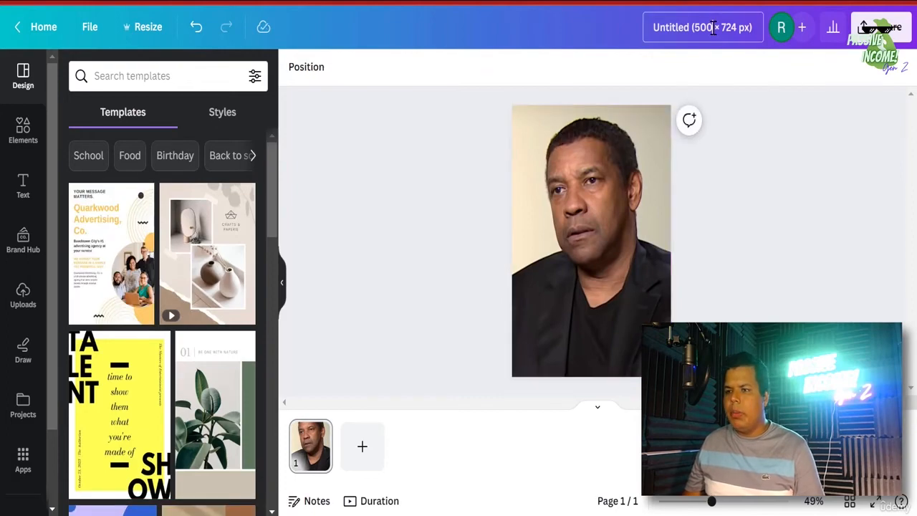
- Rename the design to 'denzel picture 1'
{"action": "left_click", "coordinate": [742, 40]}
{"action": "type", "text": "d"}
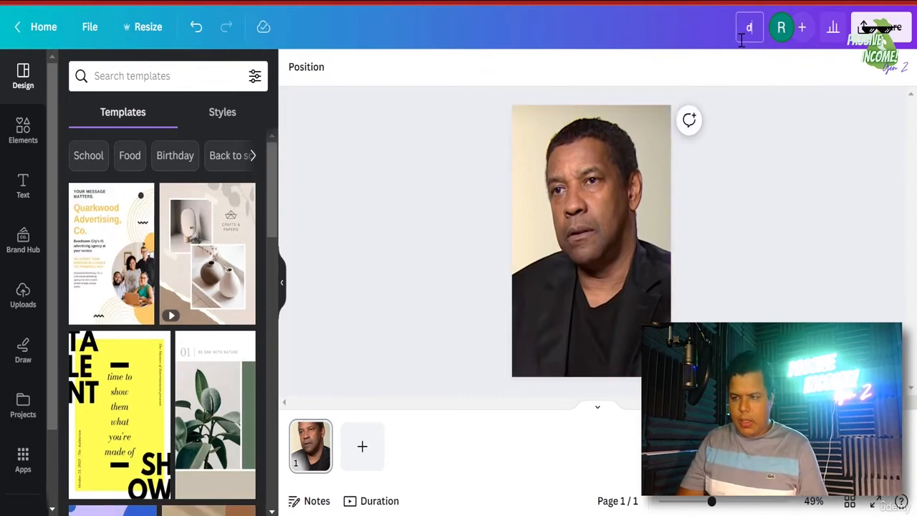
{"action": "type", "text": "enzel pc"}
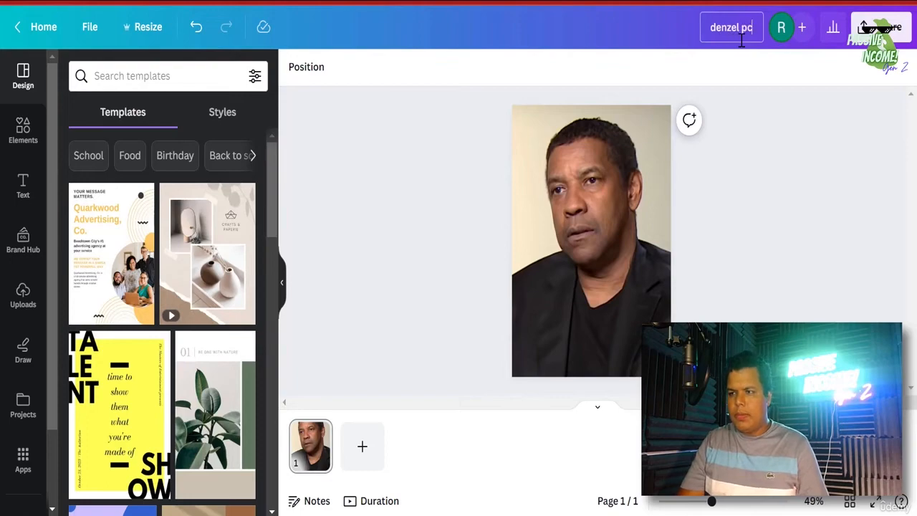
{"action": "key", "text": "BackSpace"}
{"action": "type", "text": "icture"}
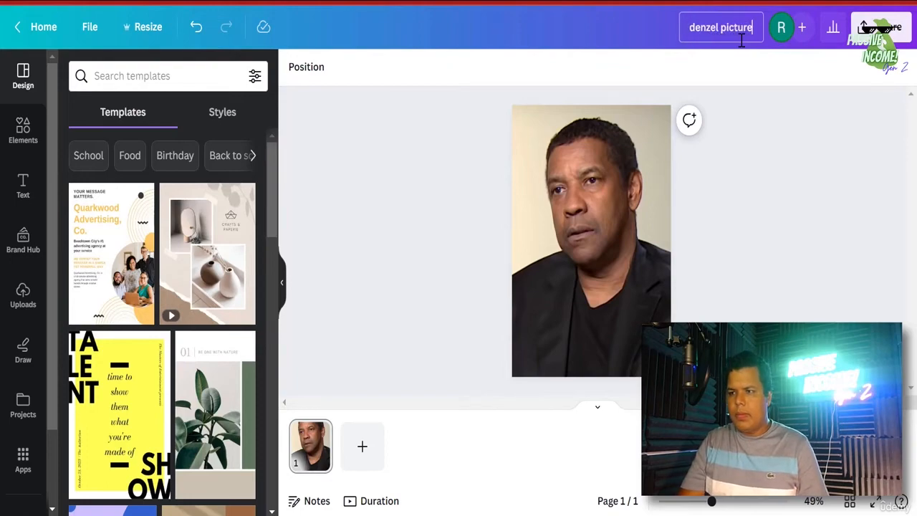
{"action": "type", "text": " 1"}
{"action": "key", "text": "Return"}
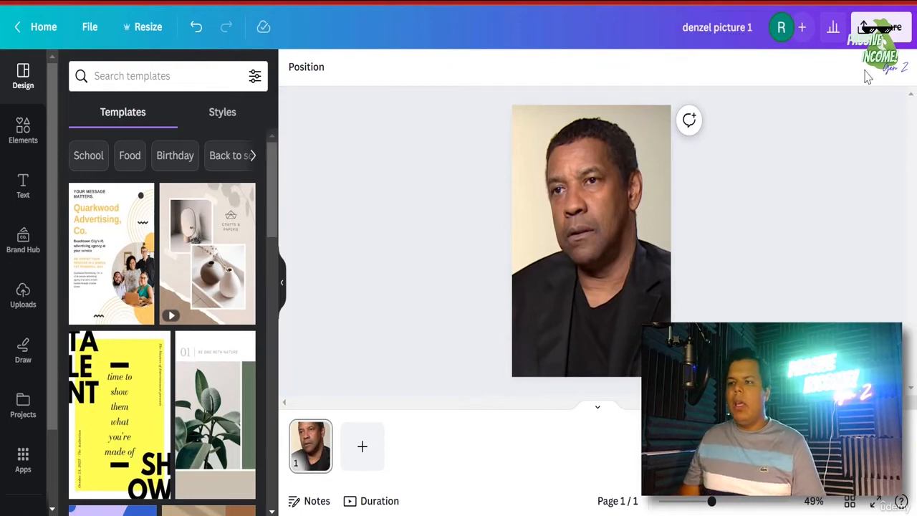
- Download 'denzel picture 1' as a 500 × 724 px PNG file
{"action": "left_click", "coordinate": [880, 27]}
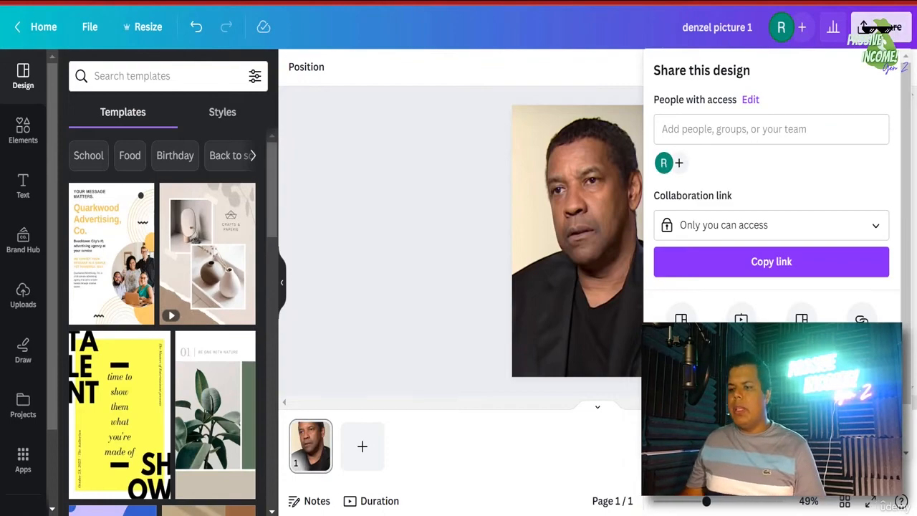
{"action": "left_click", "coordinate": [705, 393]}
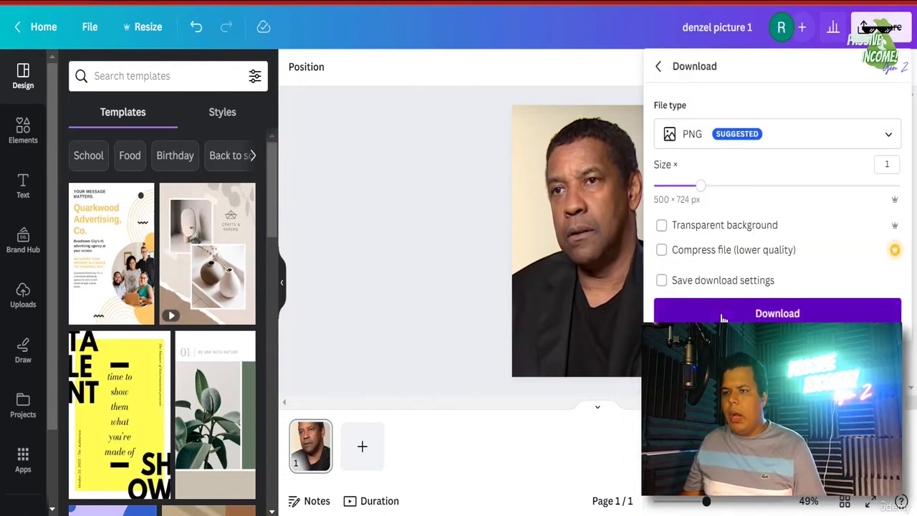
{"action": "left_click", "coordinate": [720, 315]}
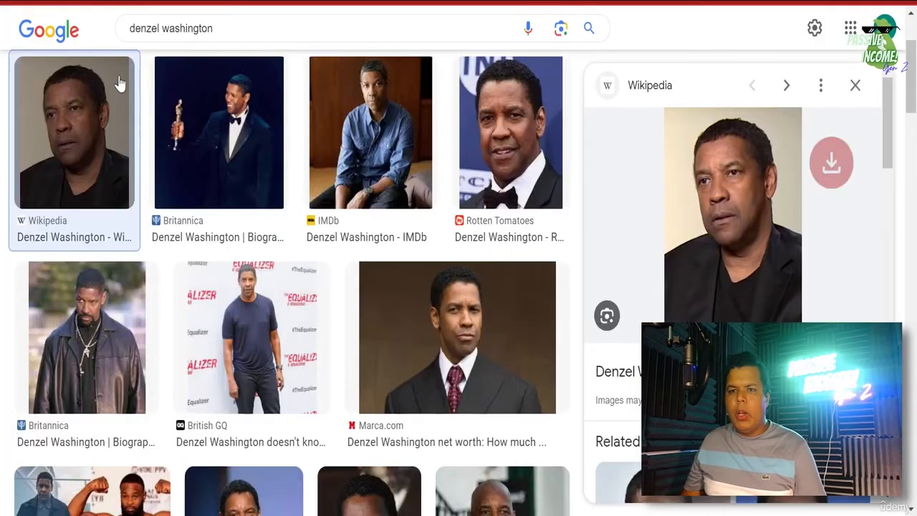
{"action": "scroll", "coordinate": [119, 82], "scroll_direction": "up", "scroll_amount": 3}
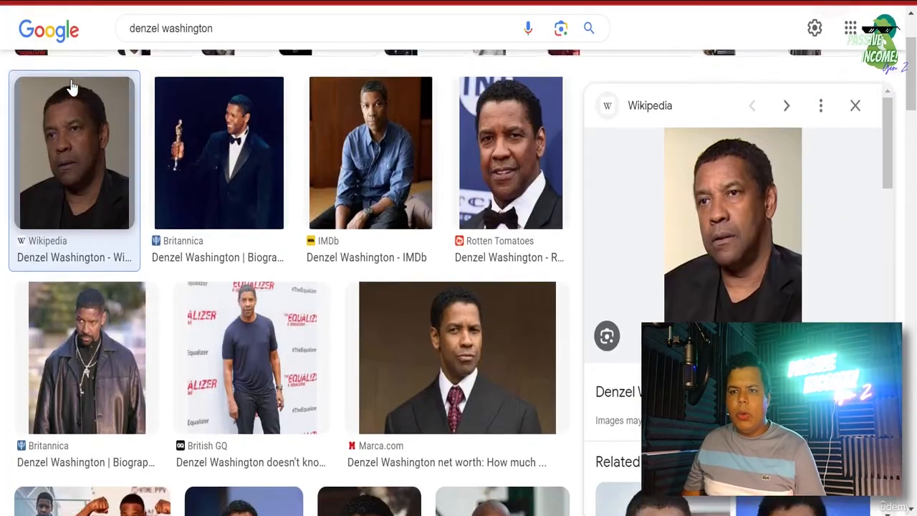
- Search Google for 'image enhancer' and open the PicWish photo enhancer result
{"action": "left_click", "coordinate": [144, 98]}
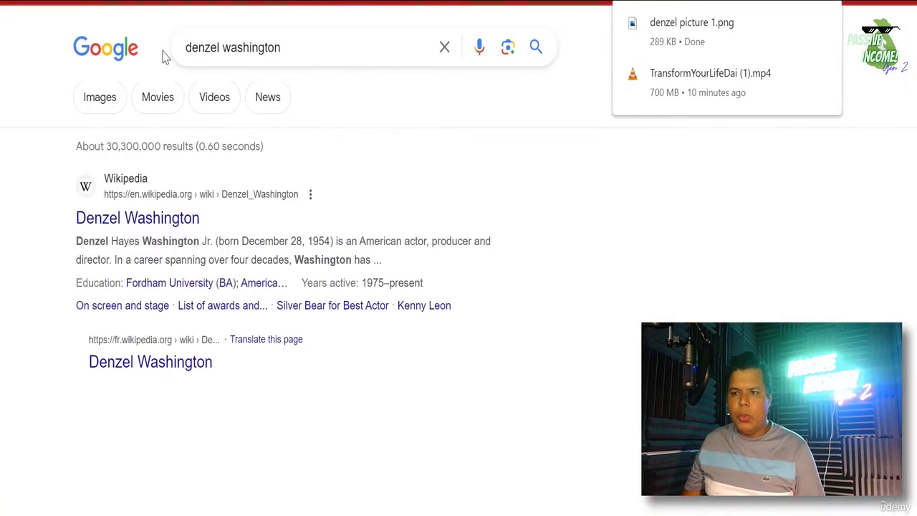
{"action": "triple_click", "coordinate": [258, 37]}
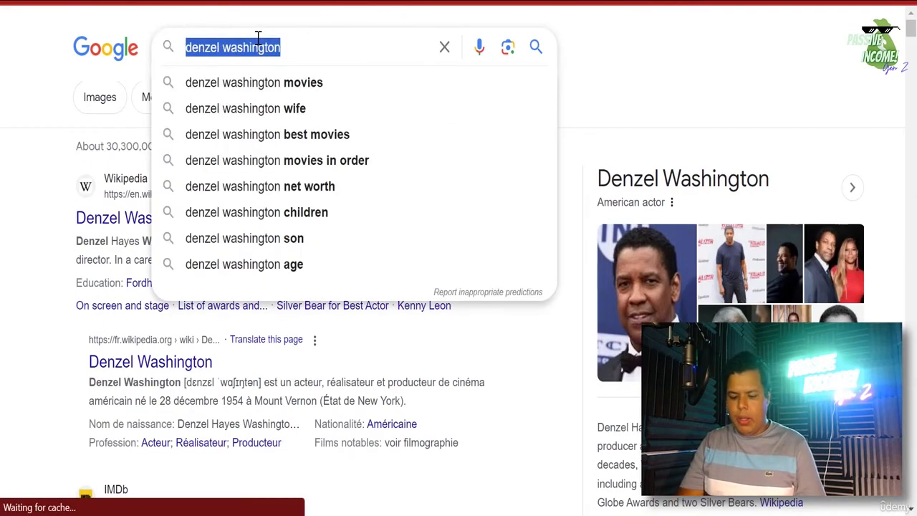
{"action": "type", "text": "image"}
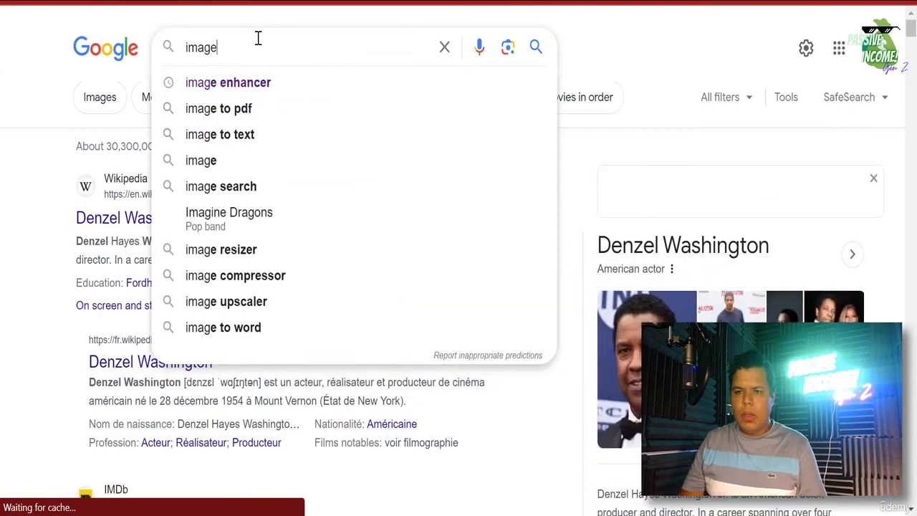
{"action": "key", "text": "Down"}
{"action": "key", "text": "Return"}
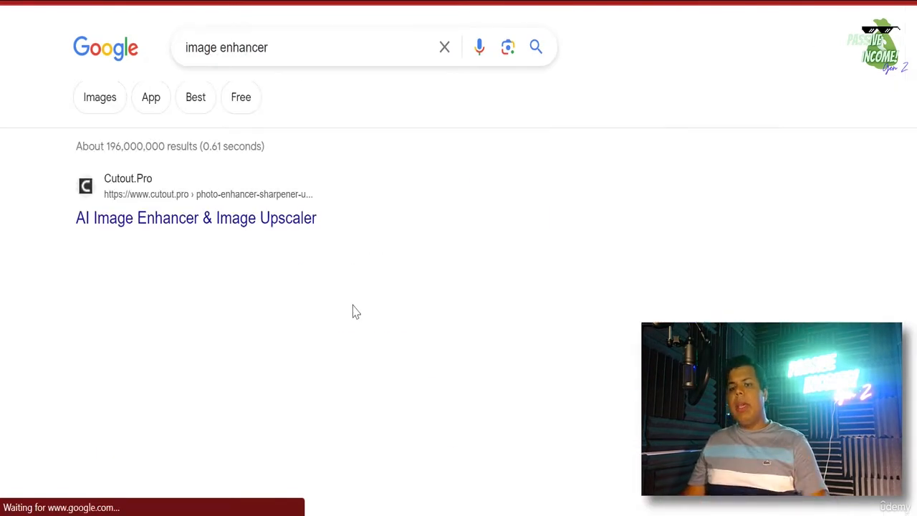
{"action": "scroll", "coordinate": [383, 305], "scroll_direction": "down", "scroll_amount": 2}
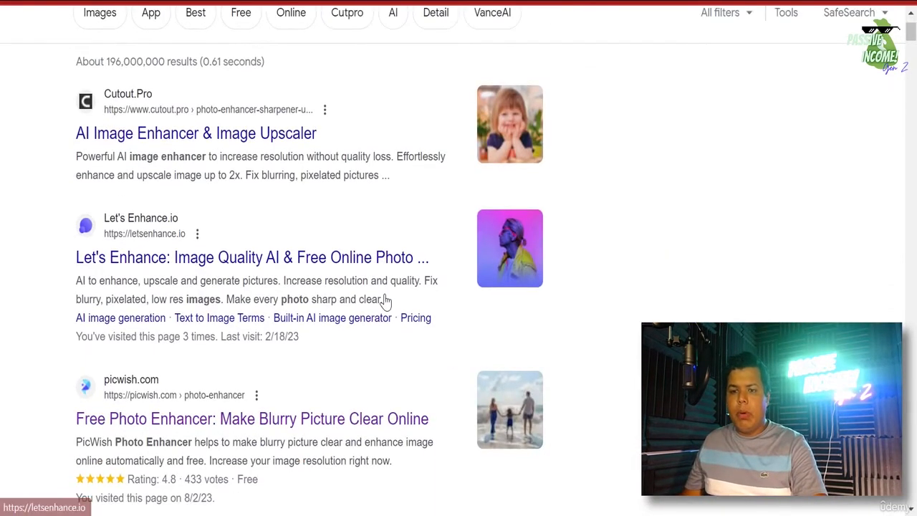
{"action": "scroll", "coordinate": [385, 300], "scroll_direction": "down", "scroll_amount": 3}
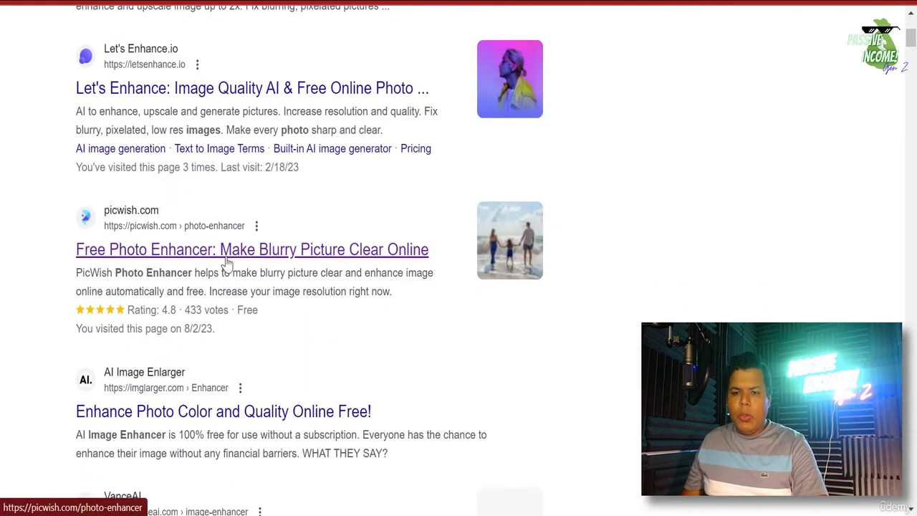
{"action": "left_click", "coordinate": [227, 251]}
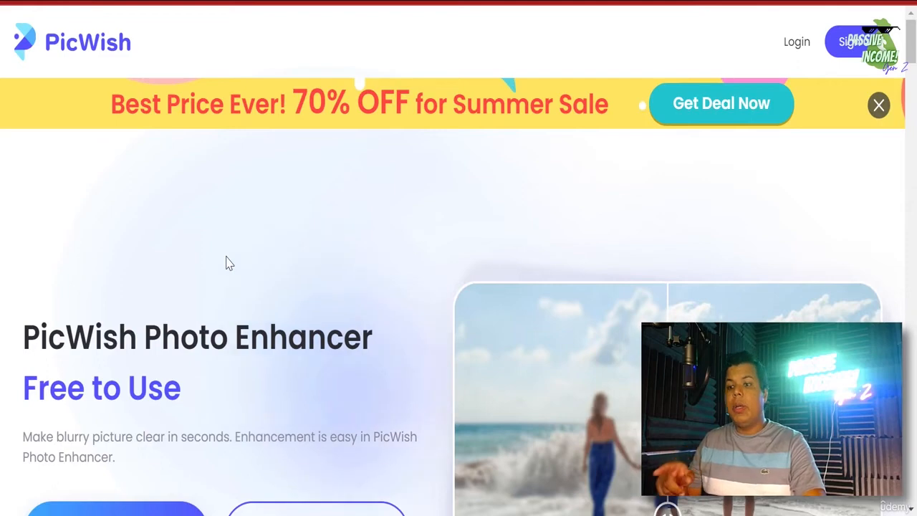
- Upload 'denzel picture 1' from the Downloads folder to PicWish's photo enhancer
{"action": "scroll", "coordinate": [294, 380], "scroll_direction": "down", "scroll_amount": 1}
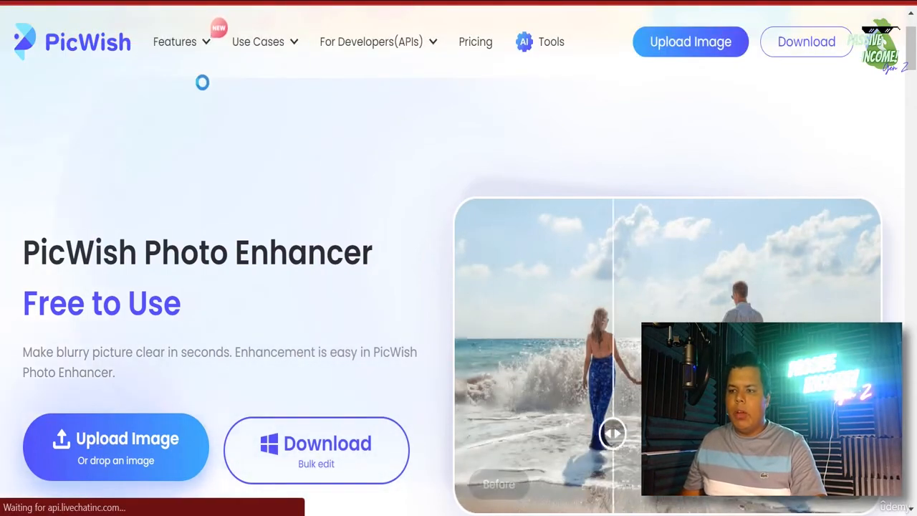
{"action": "key", "text": "super+e"}
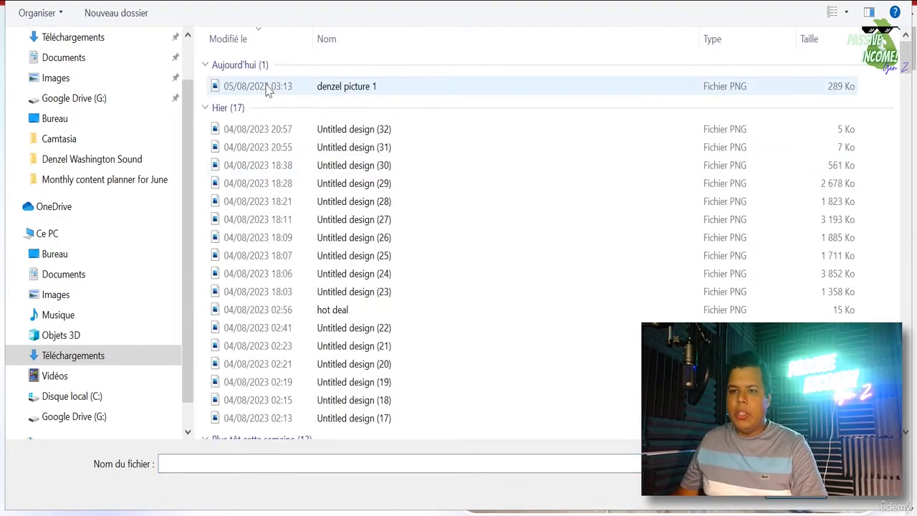
{"action": "double_click", "coordinate": [267, 87]}
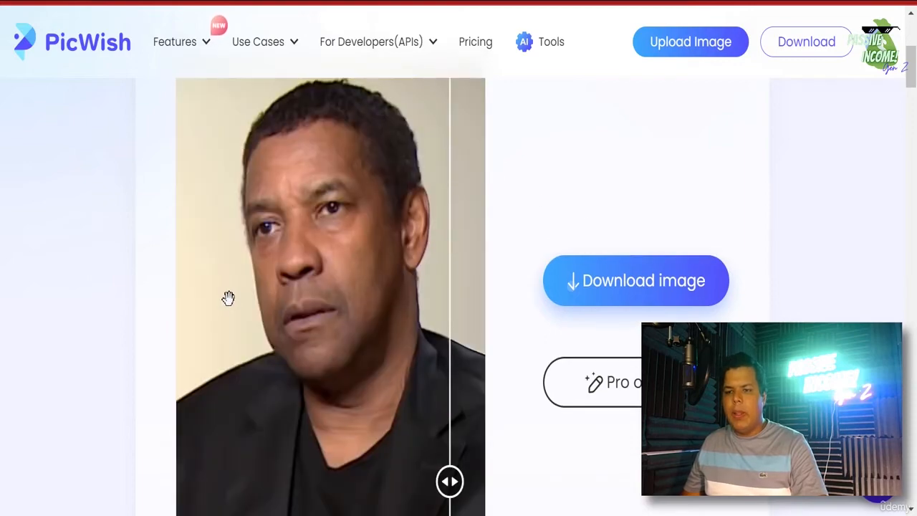
- Compare the enhanced portrait against the original, then download it as denzel picture 1 (1).png
{"action": "left_click", "coordinate": [227, 303]}
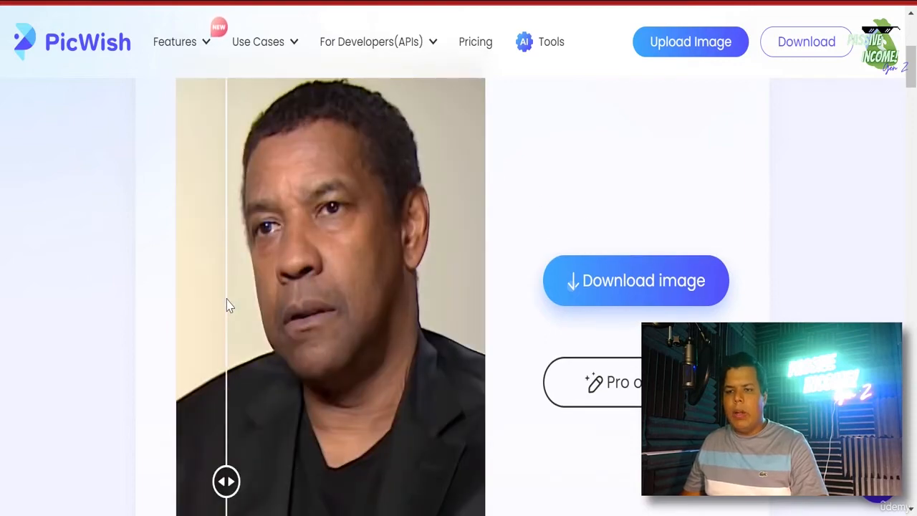
{"action": "left_click_drag", "start_coordinate": [227, 304], "coordinate": [471, 413]}
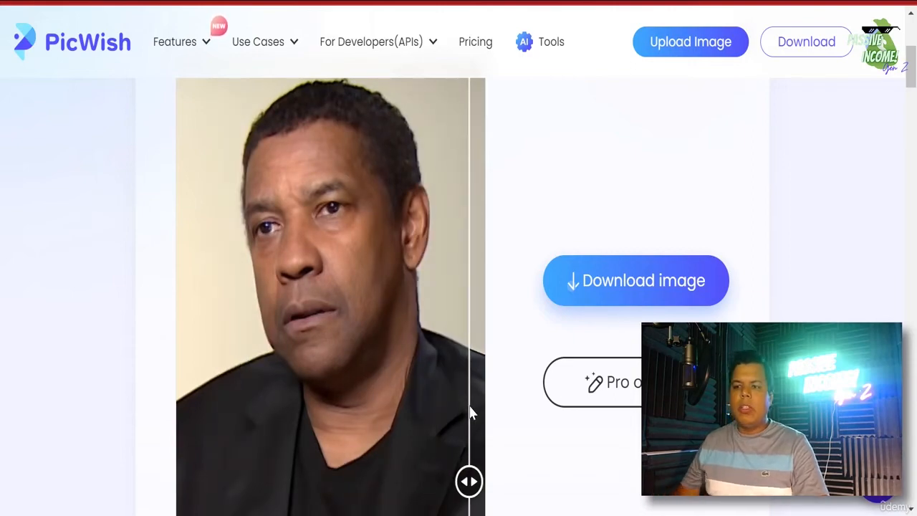
{"action": "left_click_drag", "start_coordinate": [245, 456], "coordinate": [478, 254]}
{"action": "left_click", "coordinate": [594, 303]}
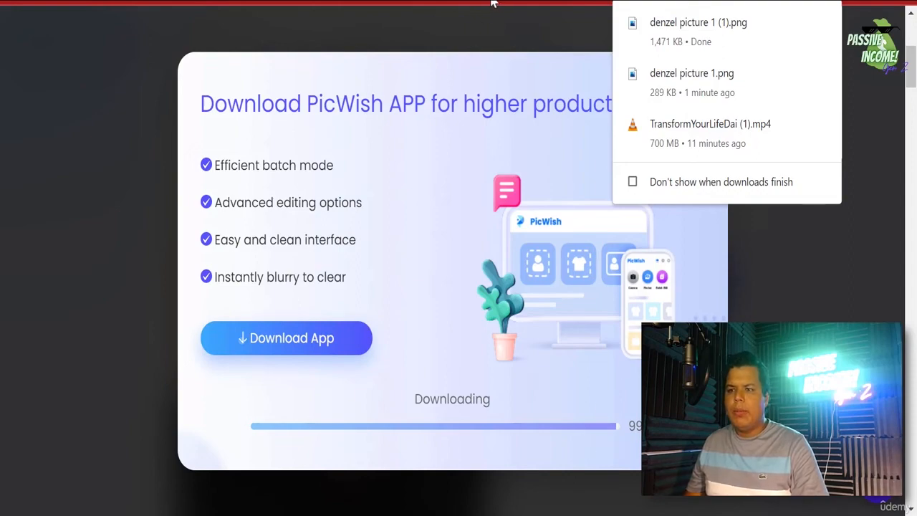
- Dismiss the promotion, delete the old photo, and upload 'denzel picture 1 (2)' to Canva
{"action": "left_click", "coordinate": [705, 78]}
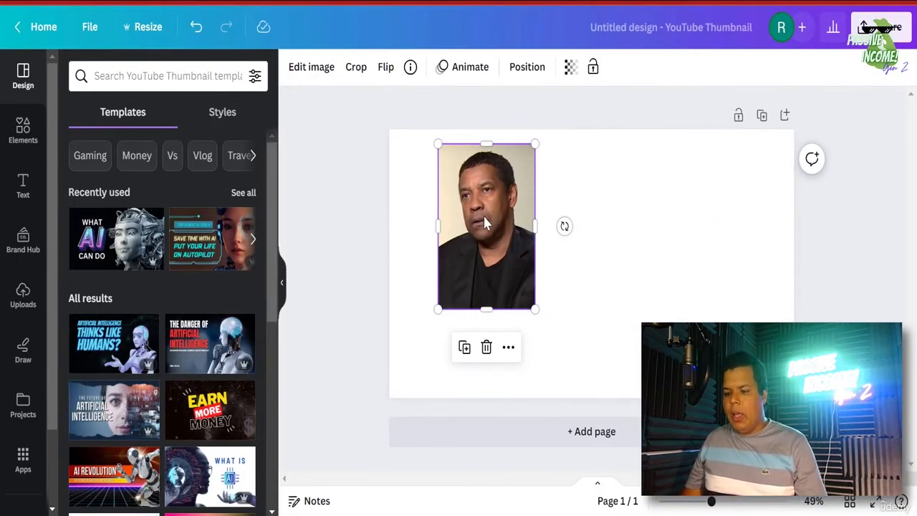
{"action": "key", "text": "Delete"}
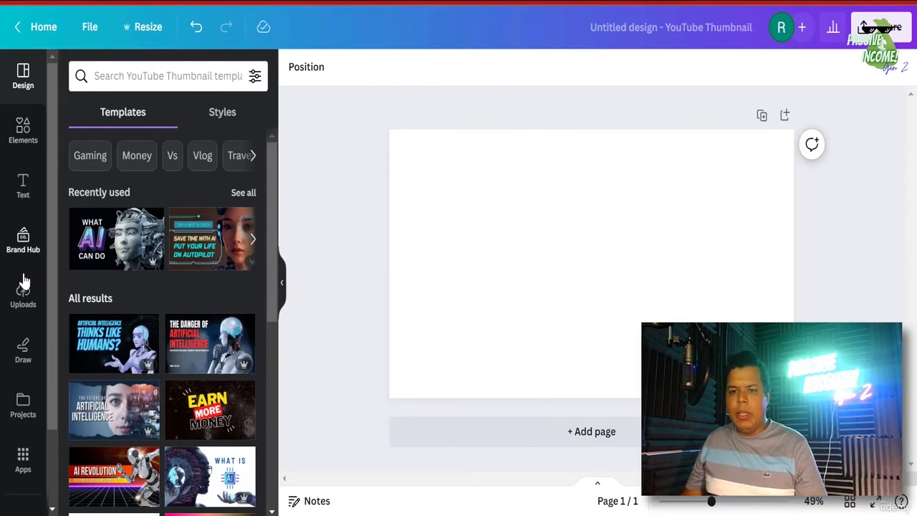
{"action": "left_click", "coordinate": [29, 308]}
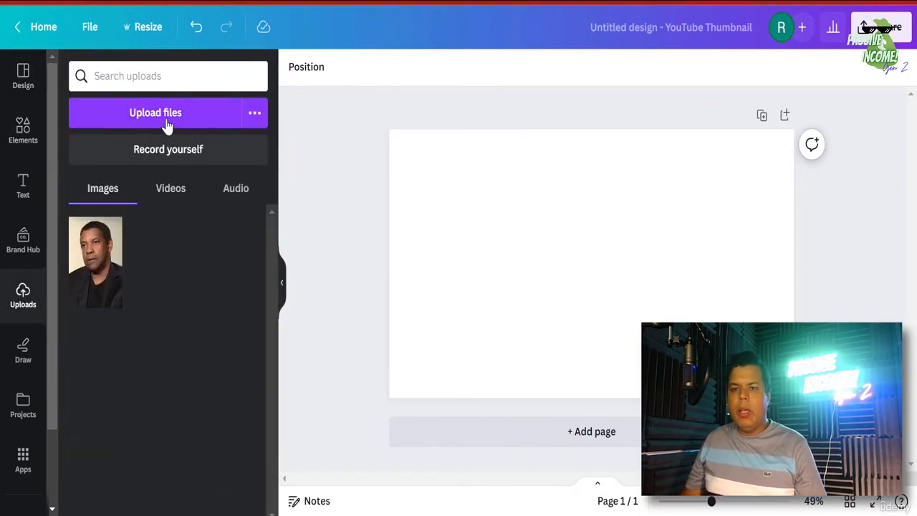
{"action": "left_click", "coordinate": [170, 124]}
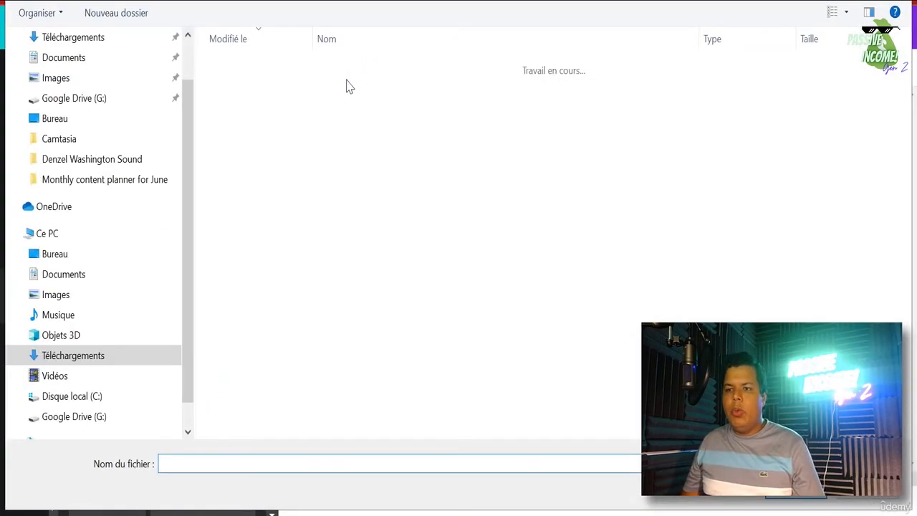
{"action": "left_click", "coordinate": [357, 92]}
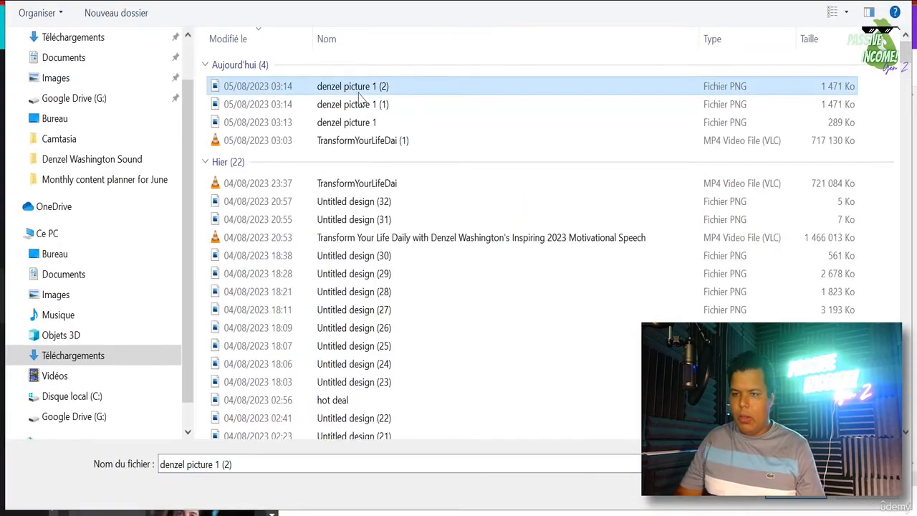
{"action": "double_click", "coordinate": [359, 92]}
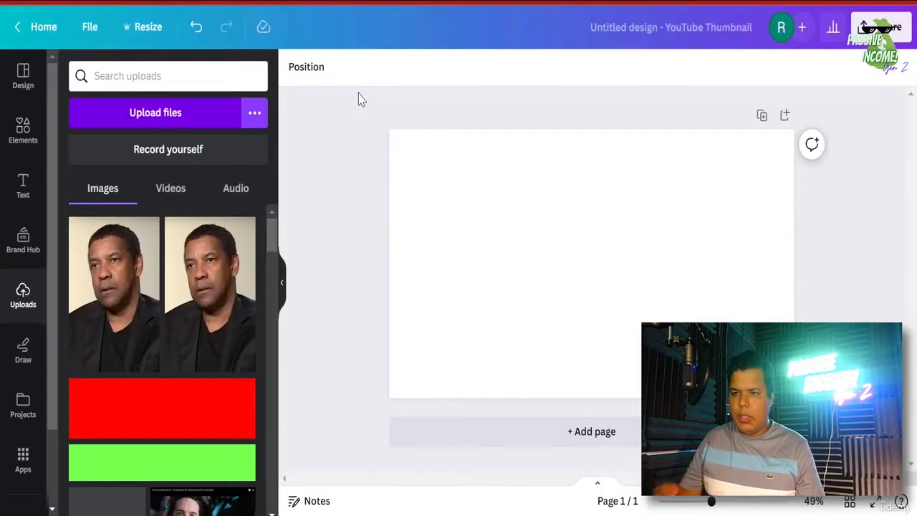
- Add the uploaded portrait to the thumbnail, move it left, and apply BG Remover
{"action": "left_click", "coordinate": [123, 321]}
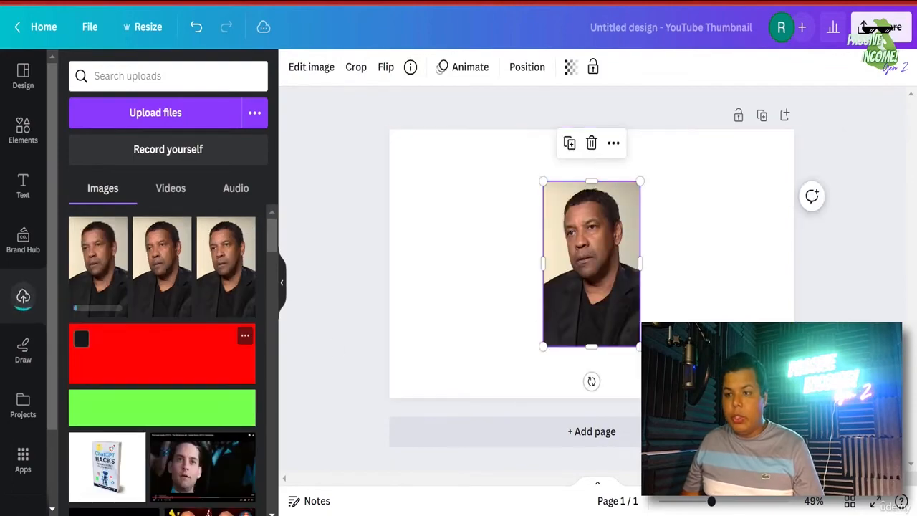
{"action": "left_click_drag", "start_coordinate": [609, 318], "coordinate": [499, 309]}
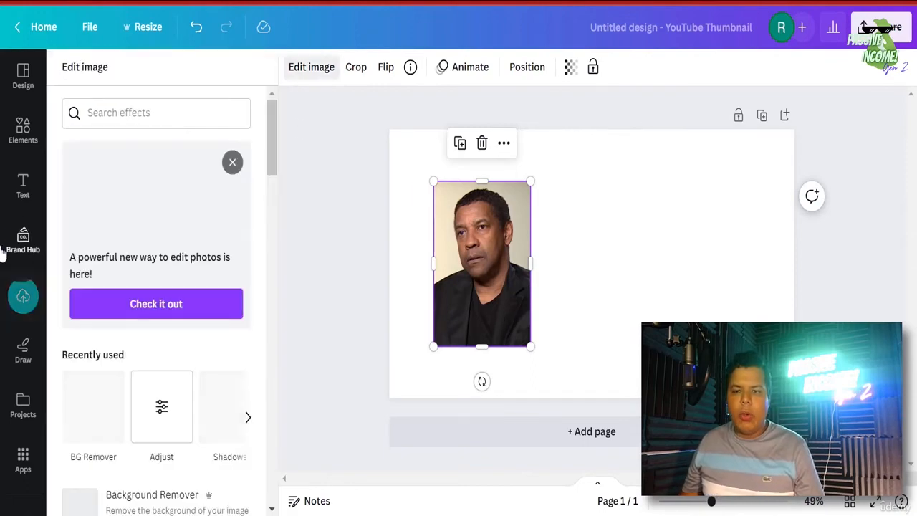
{"action": "left_click", "coordinate": [78, 430]}
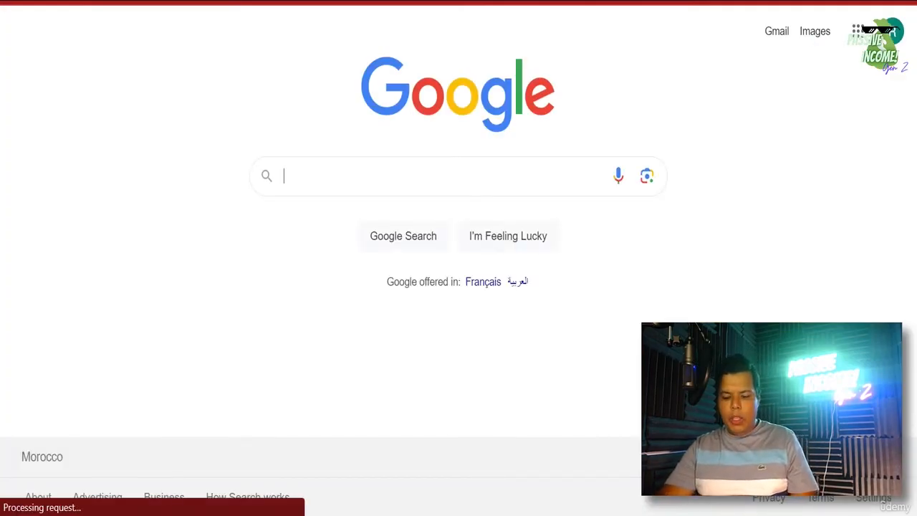
- Search Google for 'bg remover' and open the remove.bg result
{"action": "type", "text": "bg "}
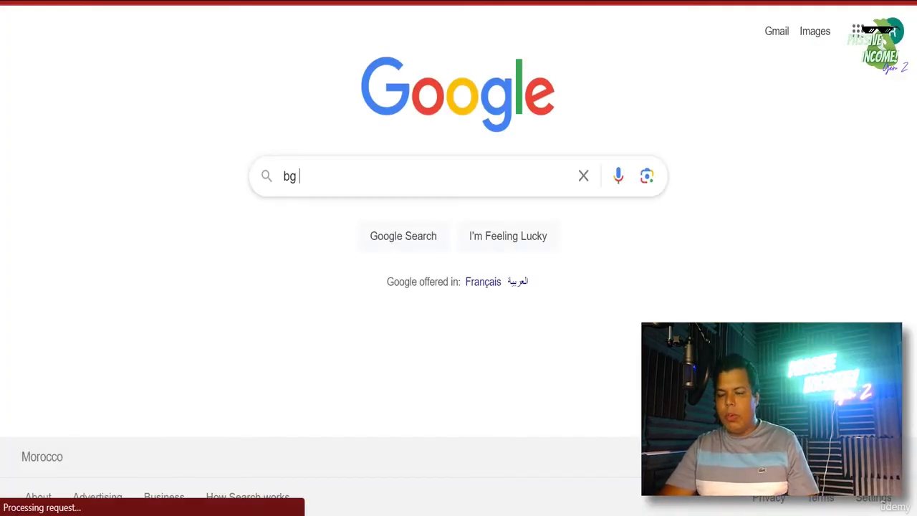
{"action": "type", "text": "remover"}
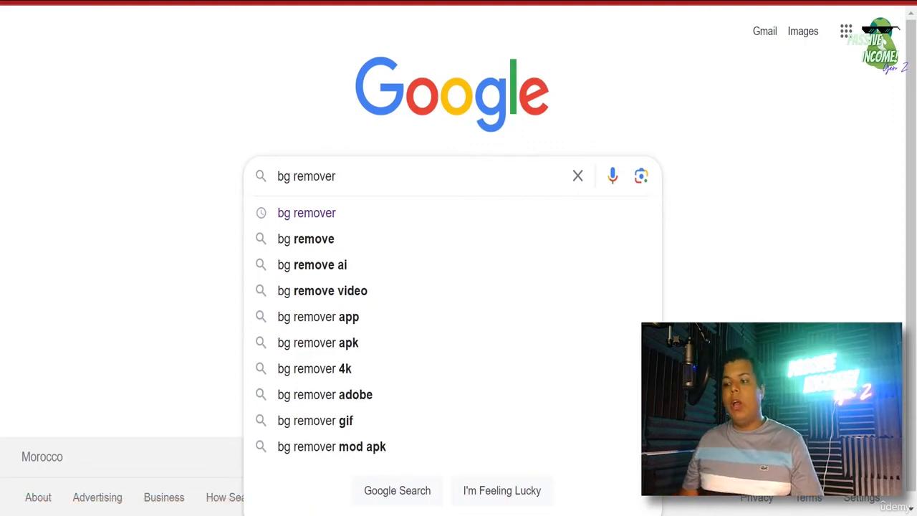
{"action": "key", "text": "Return"}
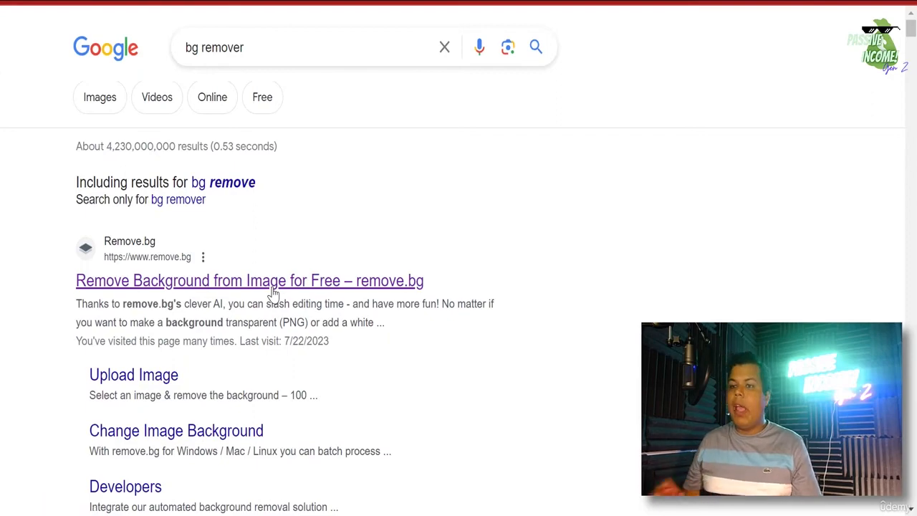
{"action": "left_click", "coordinate": [273, 282]}
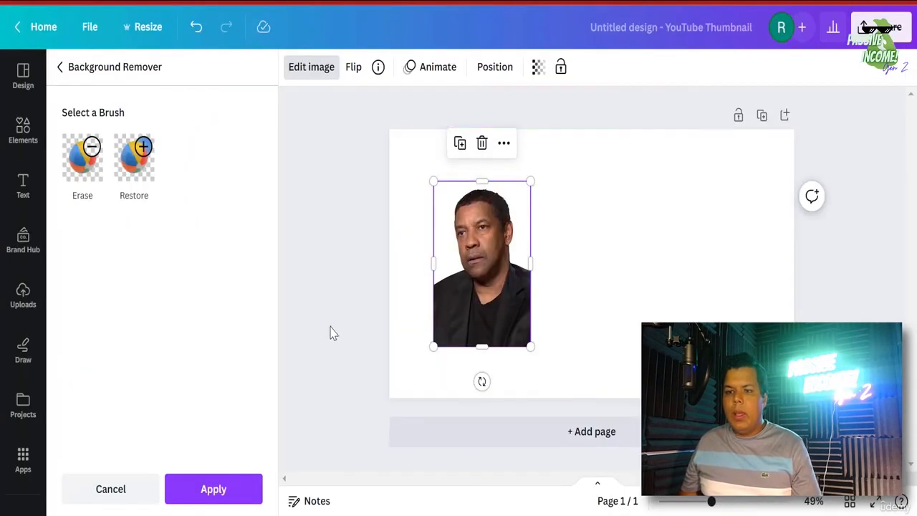
- Apply the background removal to the Denzel portrait, enlarge it, and align it with the thumbnail's top edge
{"action": "left_click", "coordinate": [214, 491]}
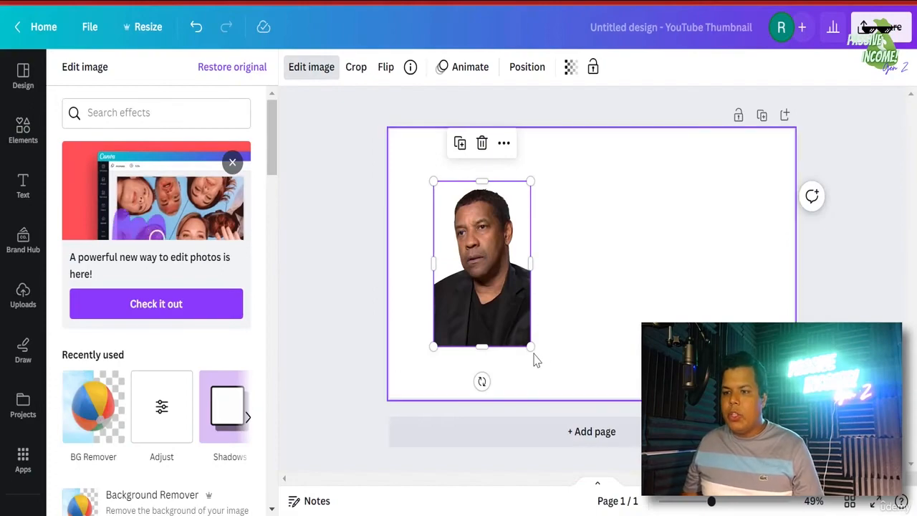
{"action": "left_click_drag", "start_coordinate": [531, 347], "coordinate": [574, 415]}
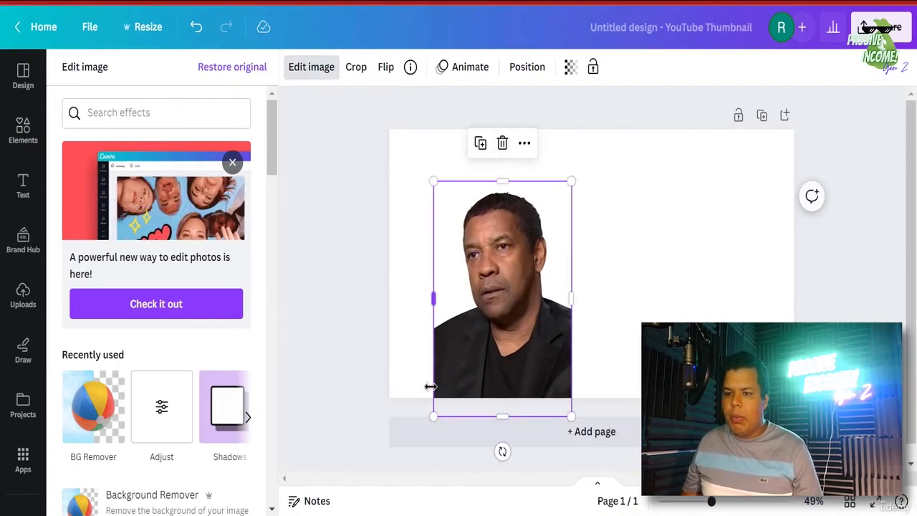
{"action": "left_click_drag", "start_coordinate": [546, 337], "coordinate": [519, 326]}
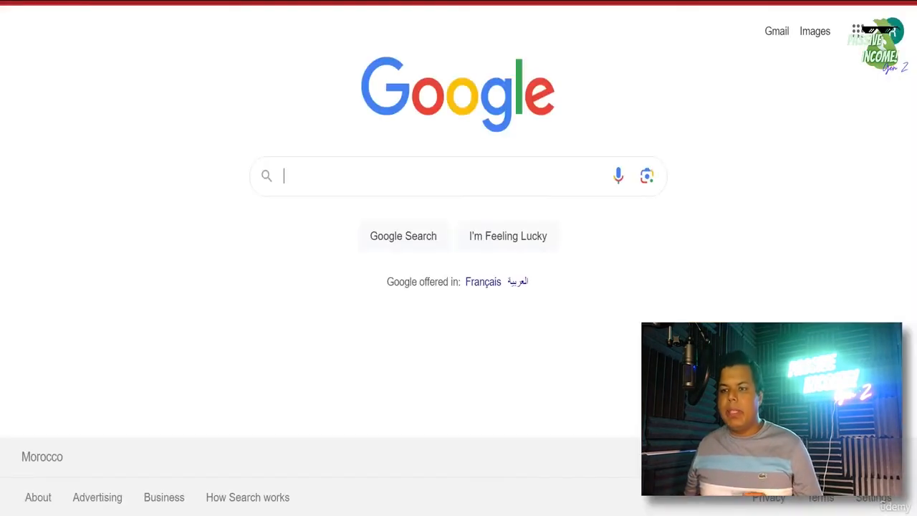
- Search Google for 'DALL-E' and open OpenAI's DALL·E 2 page
{"action": "type", "text": "DA"}
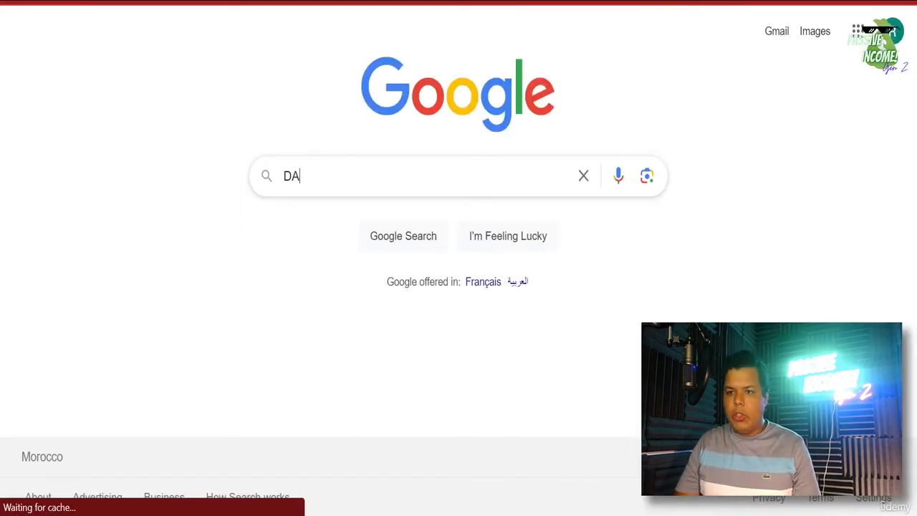
{"action": "type", "text": "LLE"}
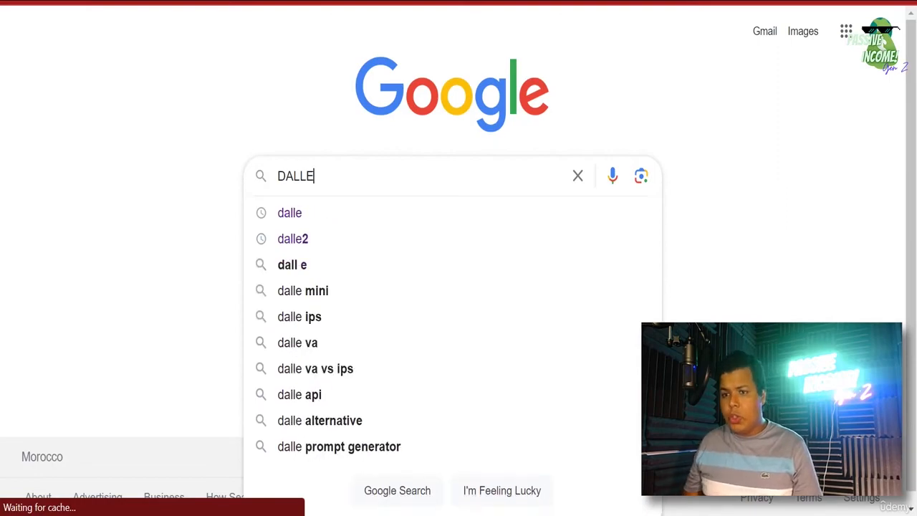
{"action": "key", "text": "BackSpace"}
{"action": "type", "text": "-E"}
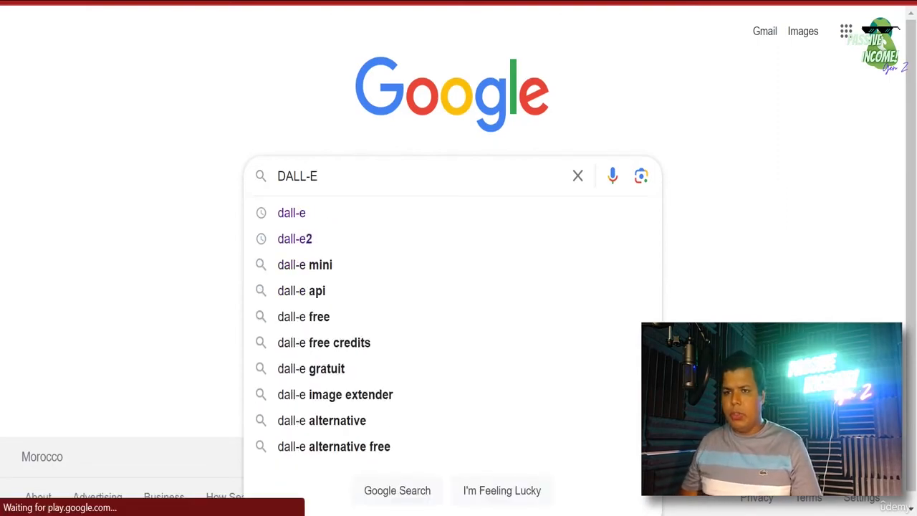
{"action": "key", "text": "Return"}
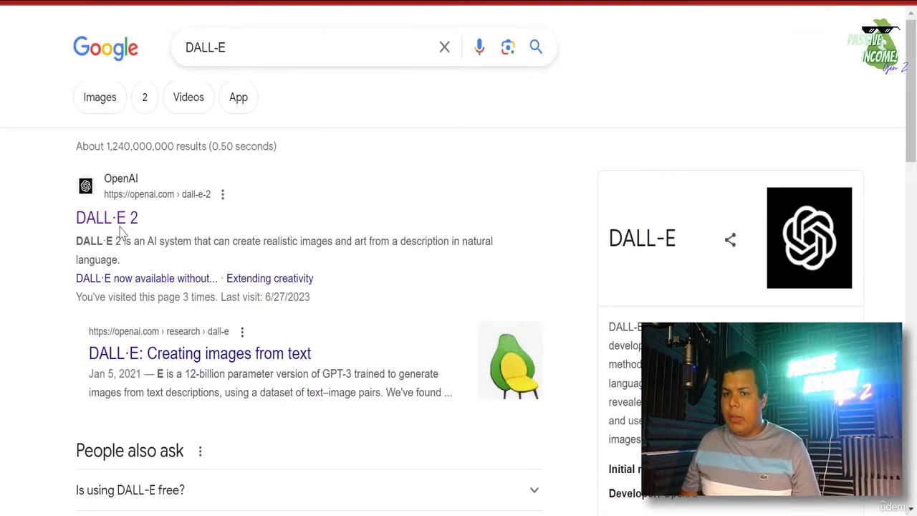
{"action": "left_click", "coordinate": [119, 225]}
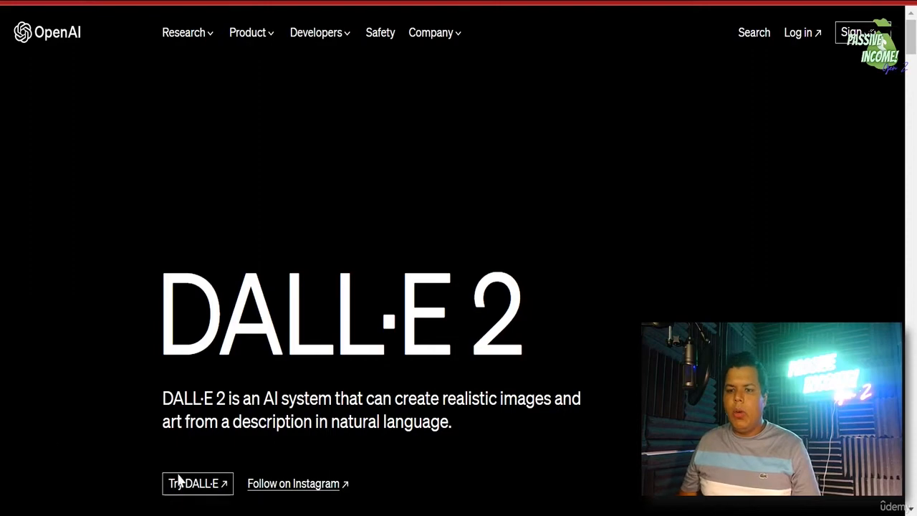
- Launch the DALL·E app to reach the prompt box with Generate and image-upload options
{"action": "left_click", "coordinate": [212, 491]}
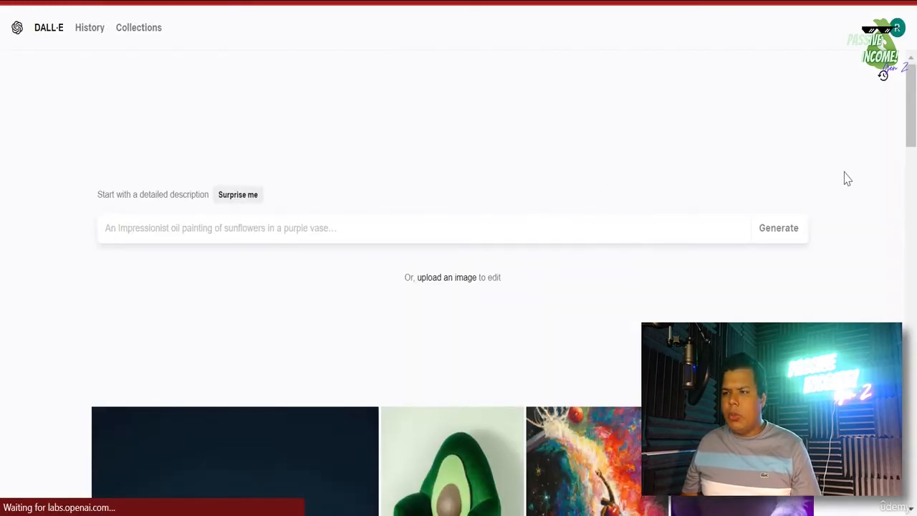
{"action": "left_click", "coordinate": [896, 28]}
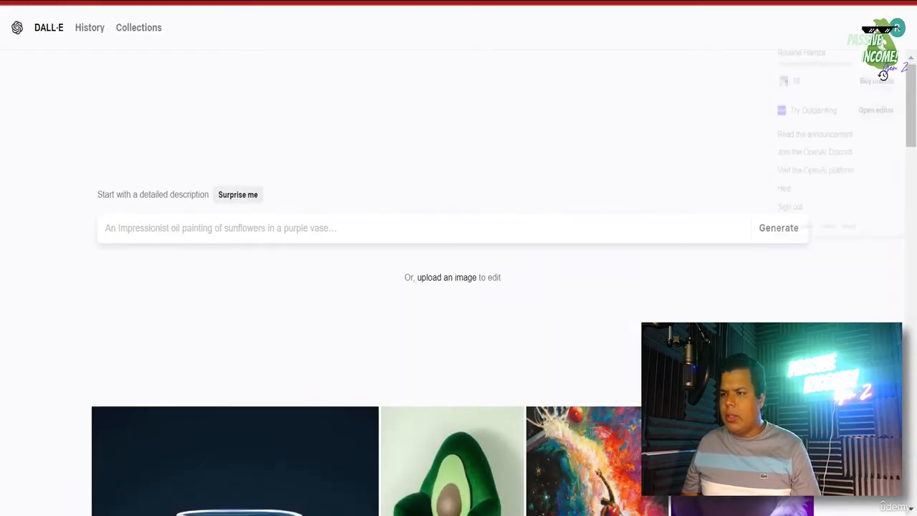
{"action": "left_click", "coordinate": [578, 116]}
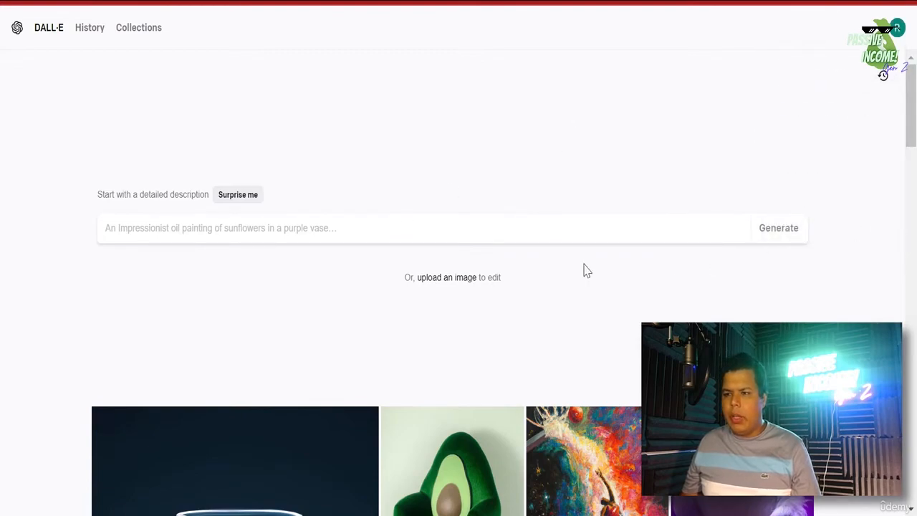
- Upload 'denzel picture 1 (2)' uncropped, then discard it and return to the DALL·E start page
{"action": "left_click", "coordinate": [459, 280]}
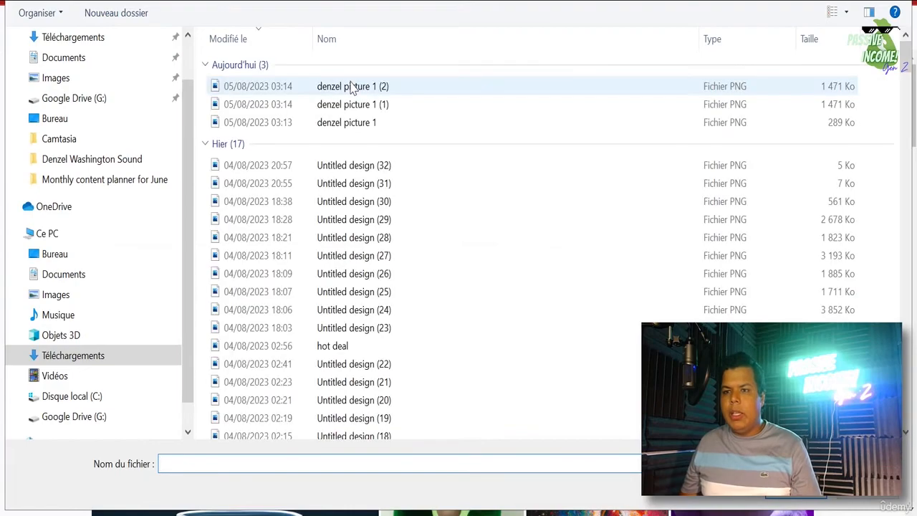
{"action": "double_click", "coordinate": [351, 86]}
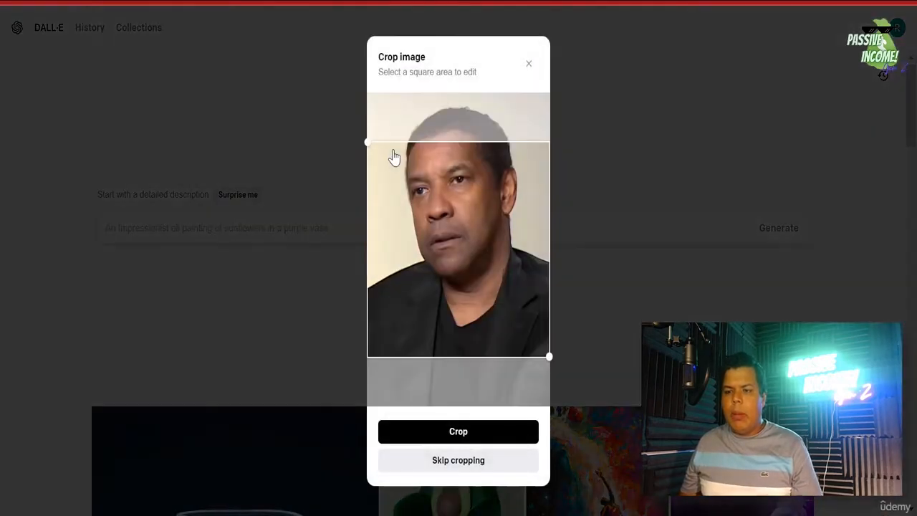
{"action": "left_click", "coordinate": [469, 461]}
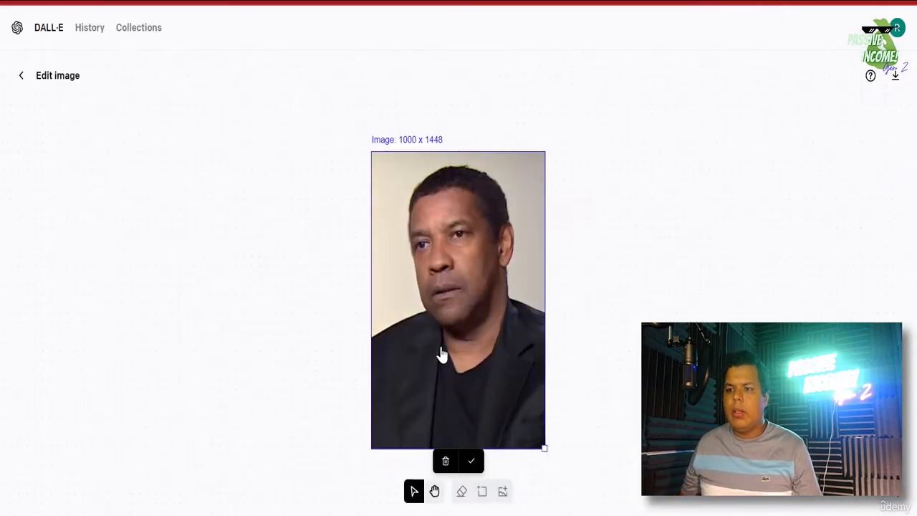
{"action": "key", "text": "Delete"}
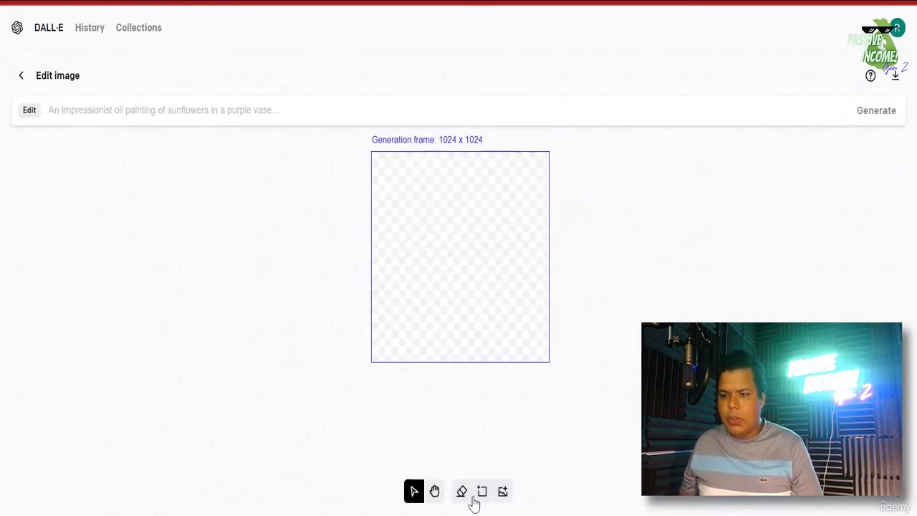
{"action": "left_click", "coordinate": [26, 77]}
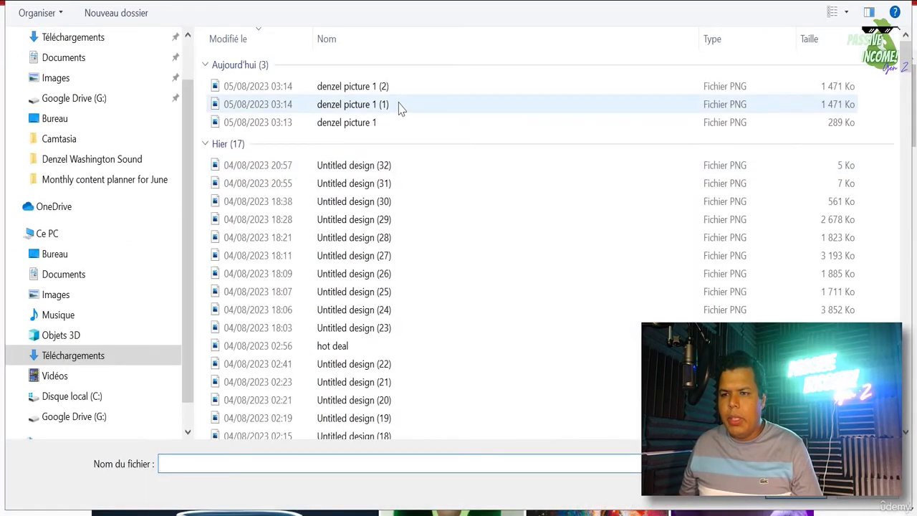
- Re-upload 'denzel picture 1 (2)', skip cropping, and place the full 1000 x 1448 portrait on the canvas
{"action": "left_click", "coordinate": [390, 87]}
{"action": "double_click", "coordinate": [391, 87]}
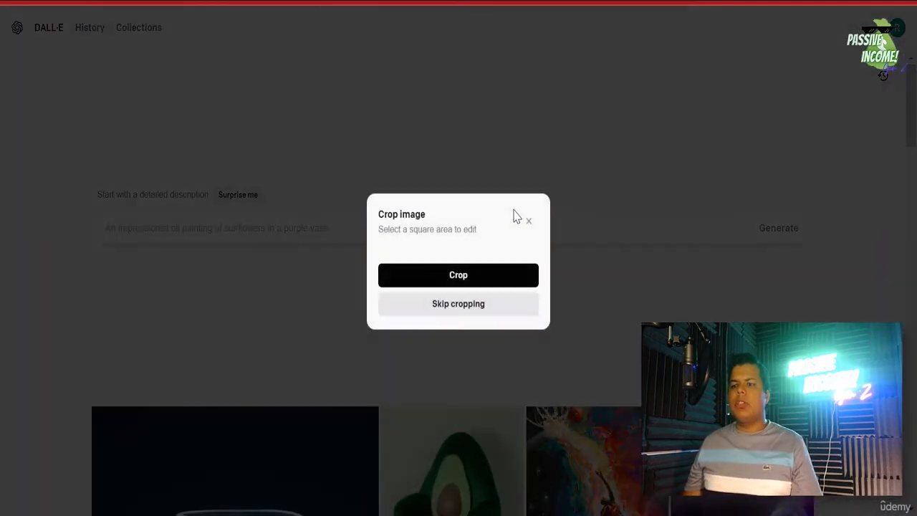
{"action": "left_click_drag", "start_coordinate": [481, 311], "coordinate": [478, 252]}
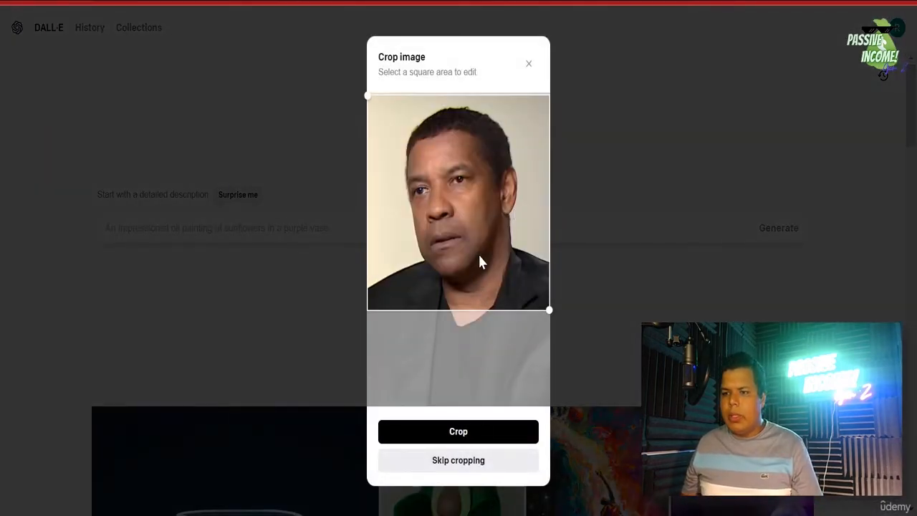
{"action": "left_click", "coordinate": [467, 462]}
{"action": "scroll", "coordinate": [463, 401], "scroll_direction": "down", "scroll_amount": 3}
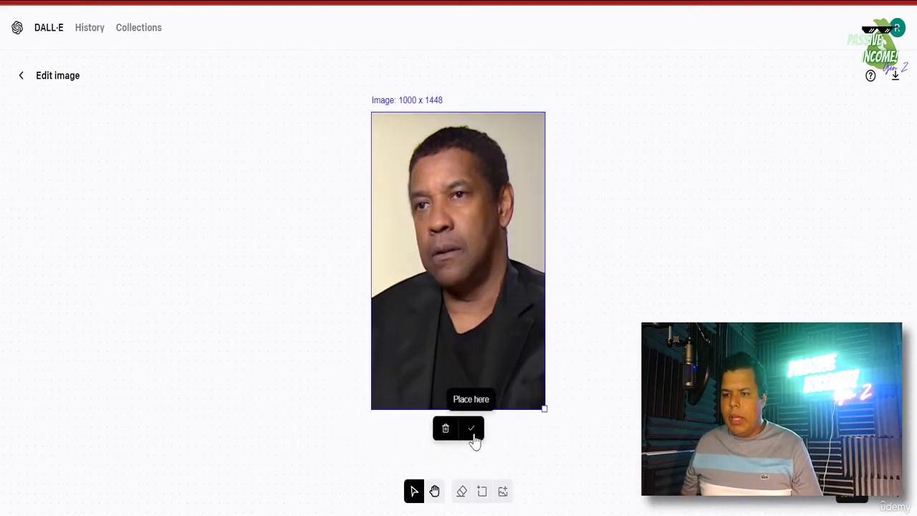
{"action": "left_click", "coordinate": [473, 430]}
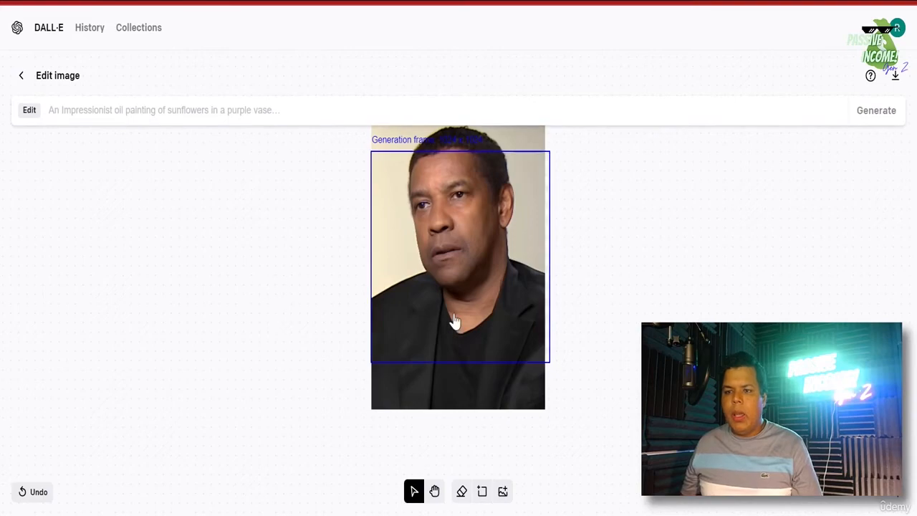
- Add a 1024 x 1024 frame over the photo's right edge and generate with prompt 'COSTUME RIGHT SIDE'
{"action": "left_click", "coordinate": [480, 493]}
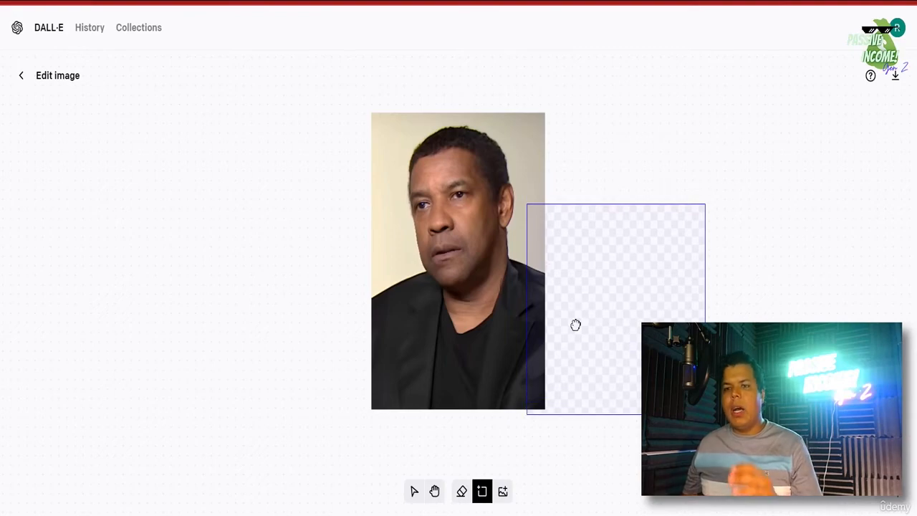
{"action": "left_click", "coordinate": [576, 325]}
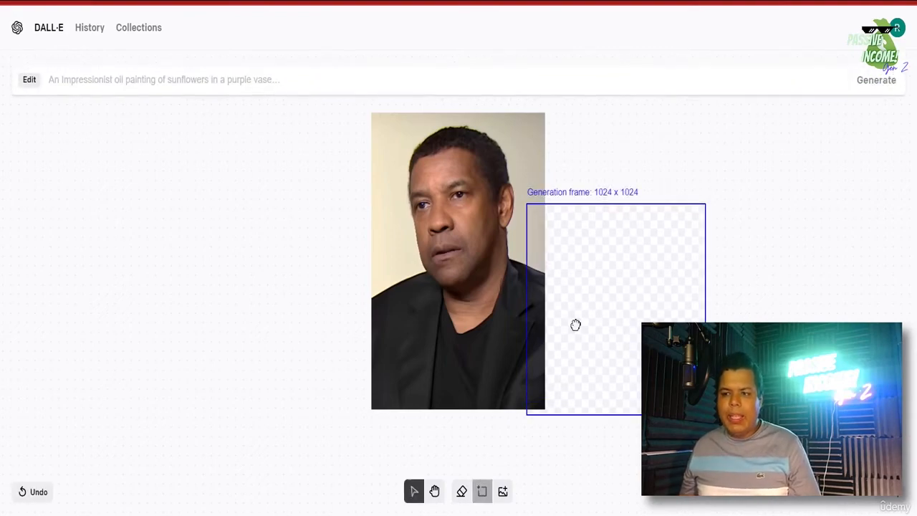
{"action": "left_click", "coordinate": [199, 117]}
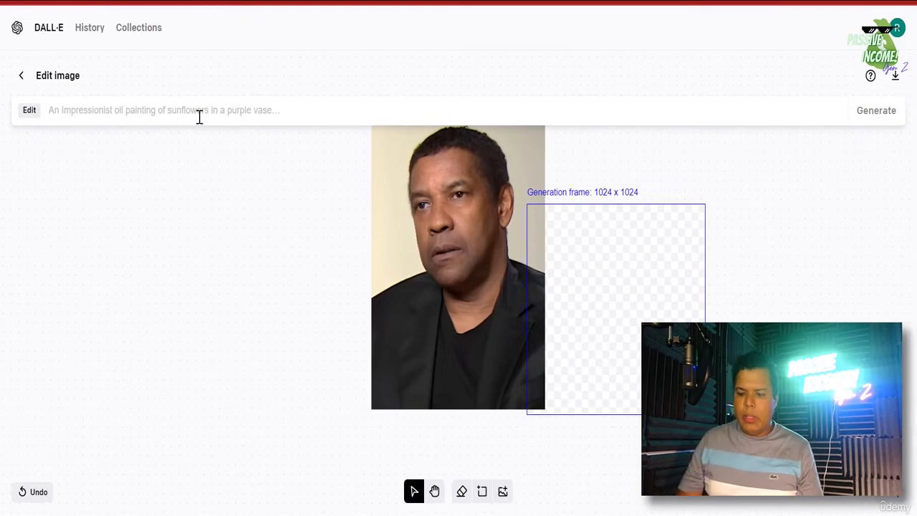
{"action": "type", "text": "COSTUME RIGHT SIDE"}
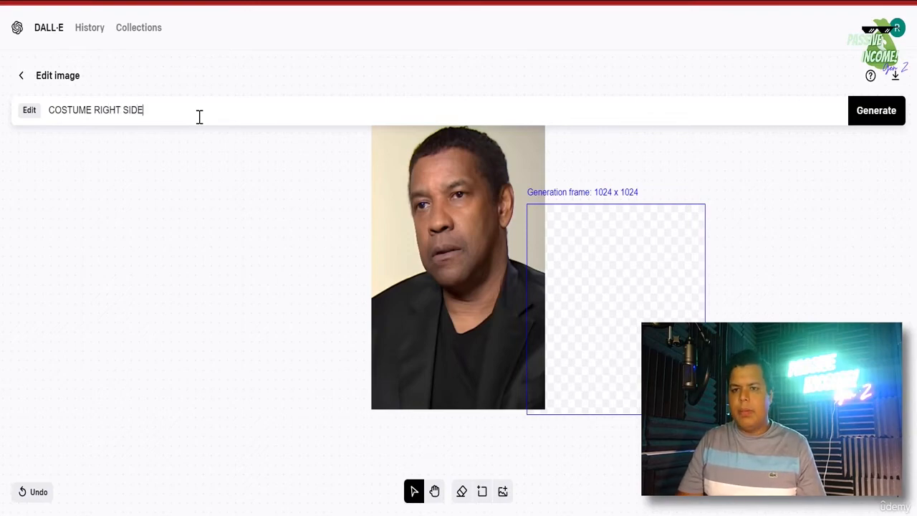
{"action": "double_click", "coordinate": [52, 109]}
{"action": "right_click", "coordinate": [52, 110]}
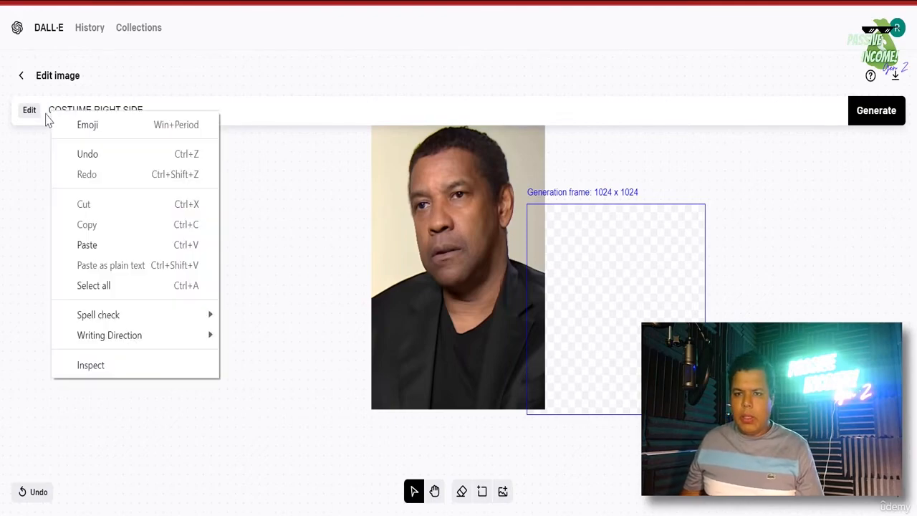
{"action": "left_click", "coordinate": [45, 120]}
{"action": "triple_click", "coordinate": [96, 109]}
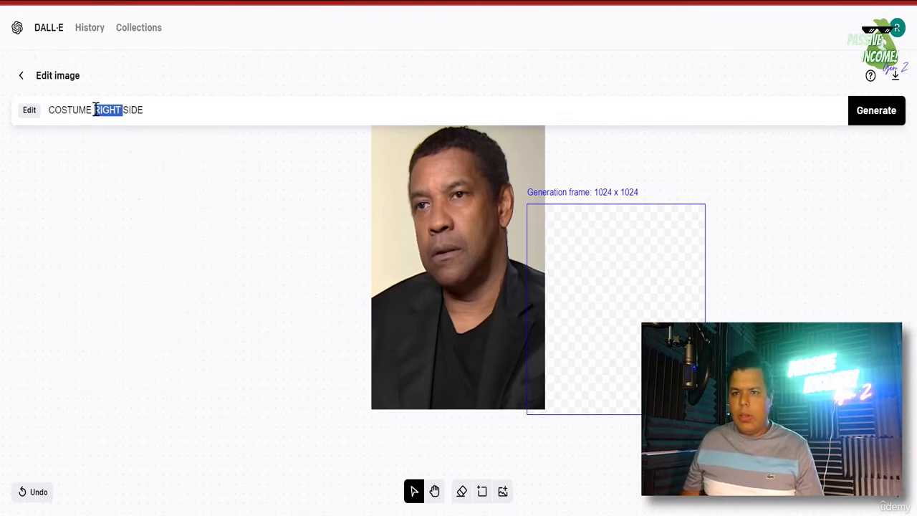
{"action": "left_click", "coordinate": [873, 114]}
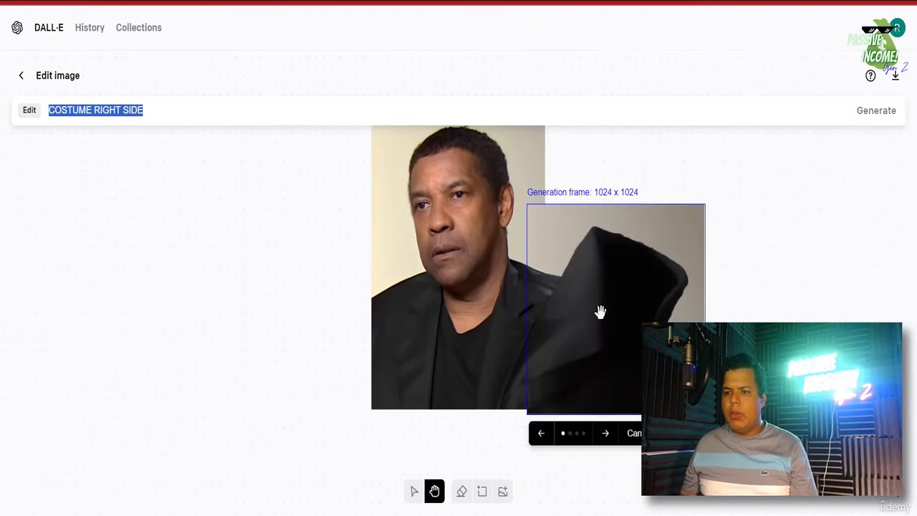
- Browse the generated costume variations, including the one with red lining
{"action": "left_click", "coordinate": [607, 446]}
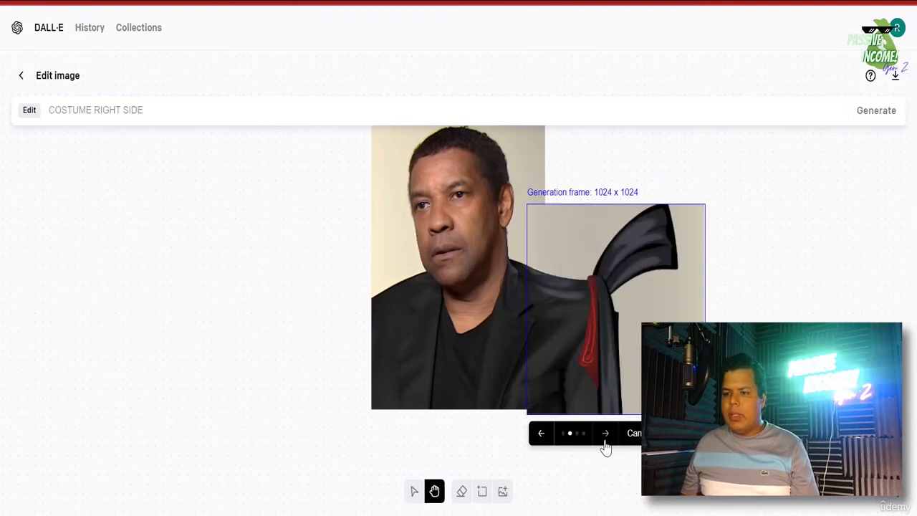
{"action": "left_click", "coordinate": [606, 445]}
{"action": "left_click", "coordinate": [605, 445]}
{"action": "left_click", "coordinate": [606, 445]}
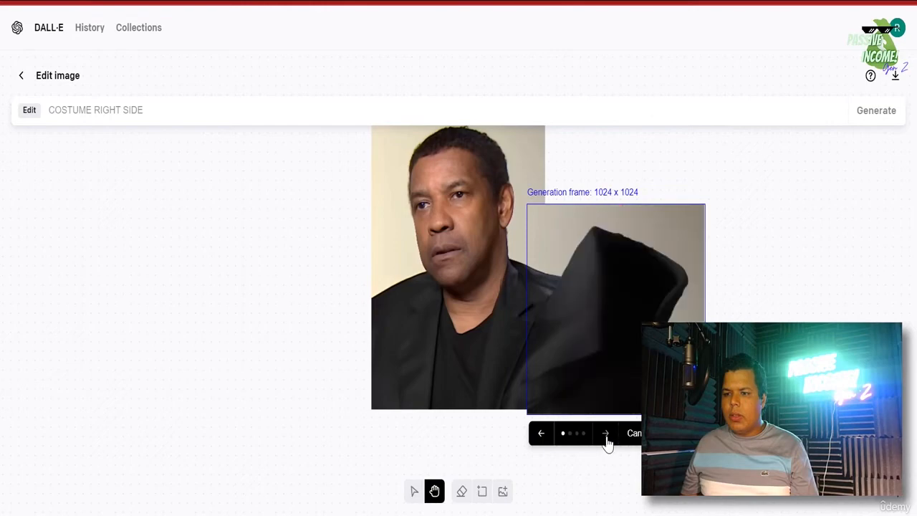
{"action": "left_click", "coordinate": [606, 443]}
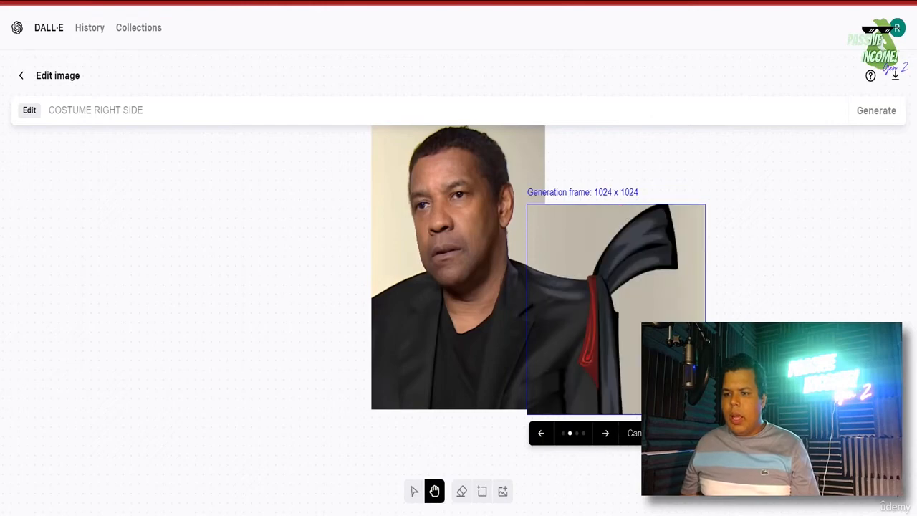
- Discard the fills and rewrite the prompt as 'black real costume left hand side'
{"action": "left_click", "coordinate": [646, 435]}
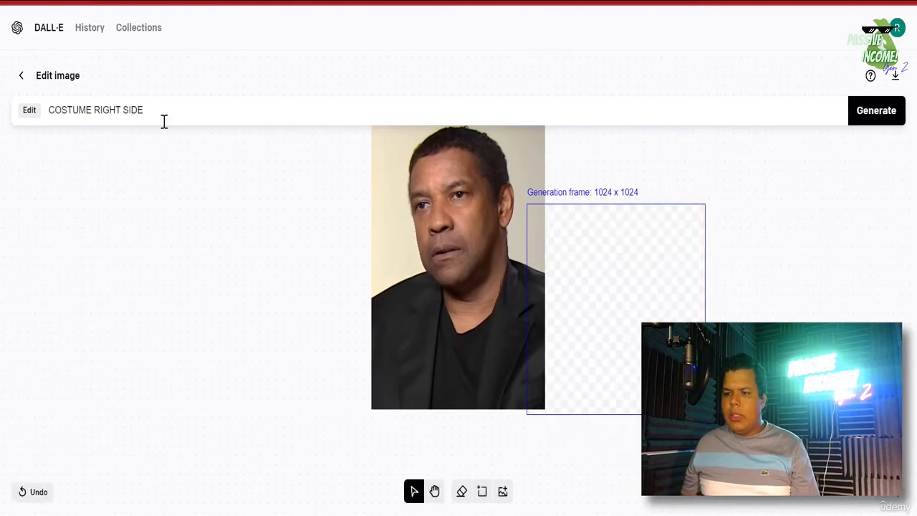
{"action": "triple_click", "coordinate": [54, 109]}
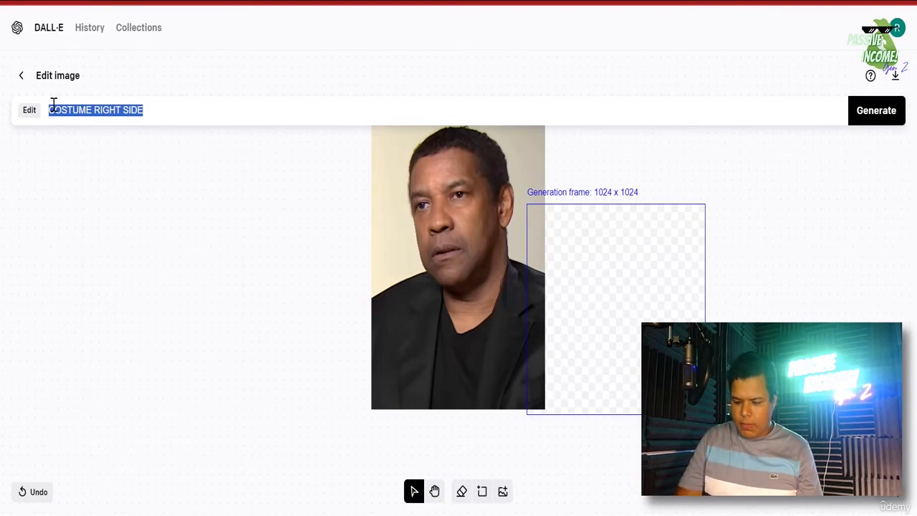
{"action": "type", "text": "be"}
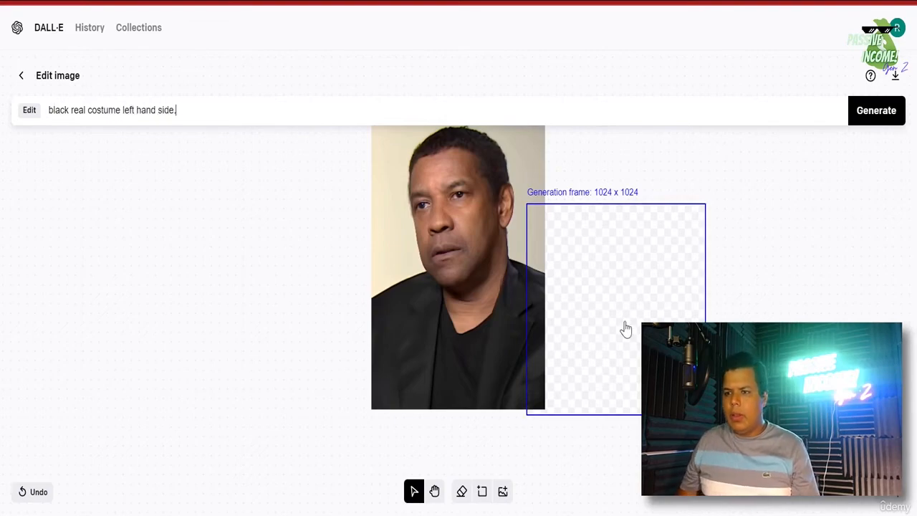
- Generate with the revised prompt and accept the second variation, which continues the black jacket
{"action": "left_click", "coordinate": [877, 123]}
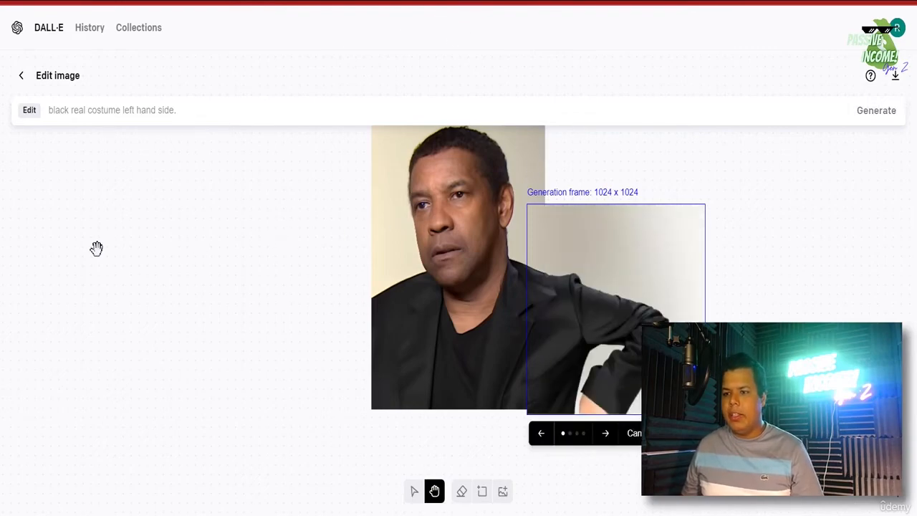
{"action": "left_click", "coordinate": [606, 436]}
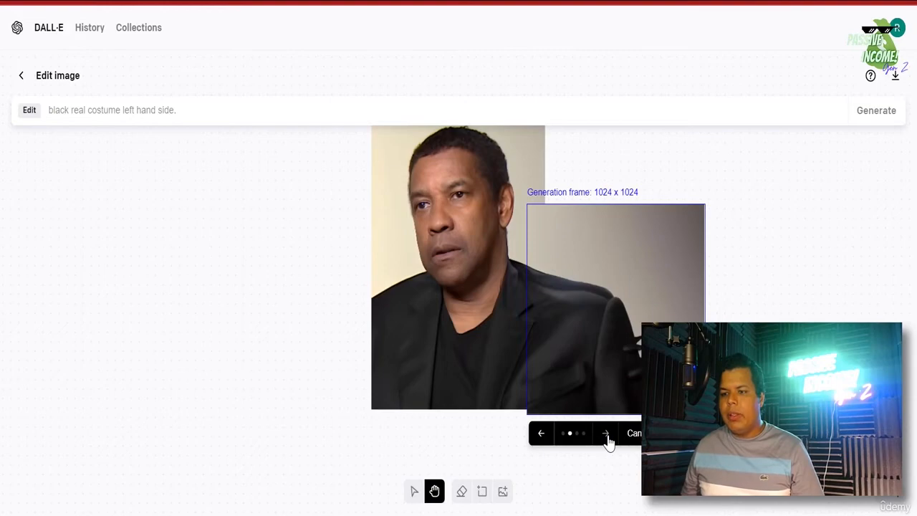
{"action": "left_click", "coordinate": [607, 436]}
{"action": "left_click", "coordinate": [607, 435]}
{"action": "left_click", "coordinate": [607, 435]}
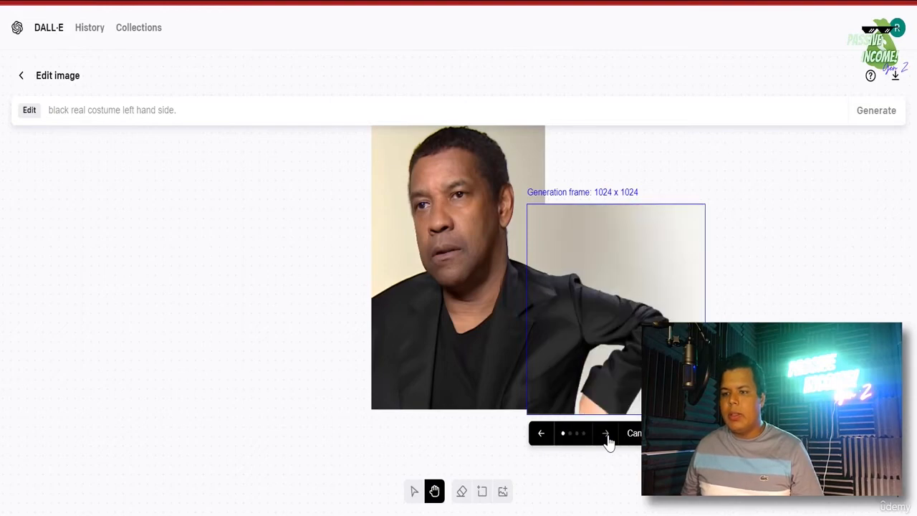
{"action": "left_click", "coordinate": [607, 435]}
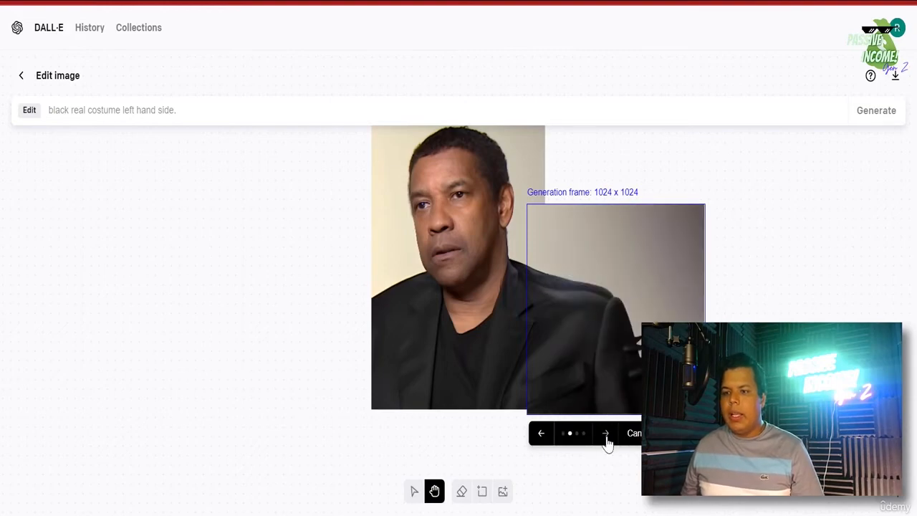
{"action": "left_click", "coordinate": [607, 435]}
{"action": "left_click", "coordinate": [606, 435]}
{"action": "left_click", "coordinate": [606, 435]}
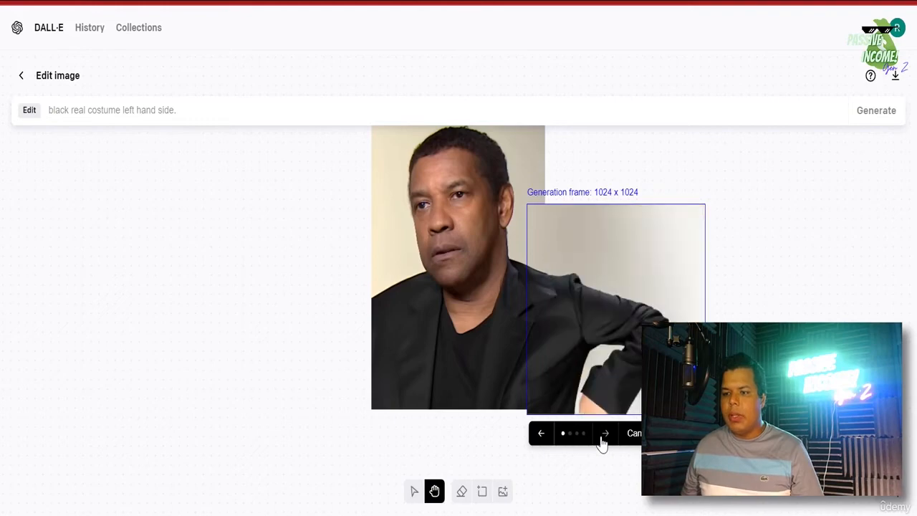
{"action": "left_click", "coordinate": [606, 435]}
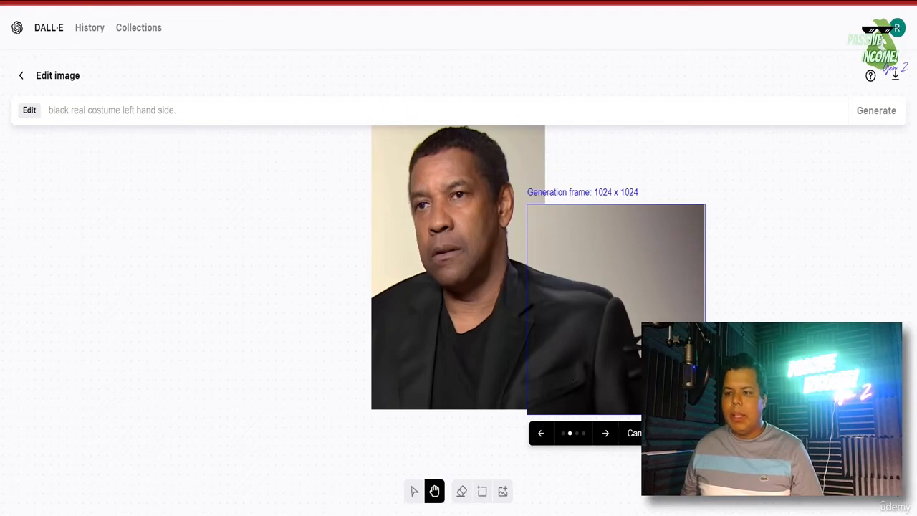
{"action": "left_click", "coordinate": [636, 433]}
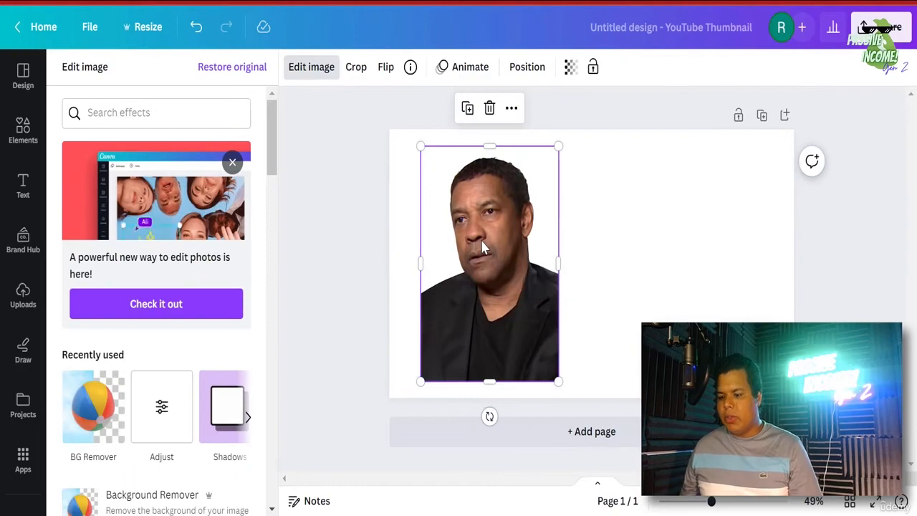
- Swap the old photo for the uploaded DALL·E-extended portrait, run BG Remover, and zoom in to inspect it
{"action": "key", "text": "Delete"}
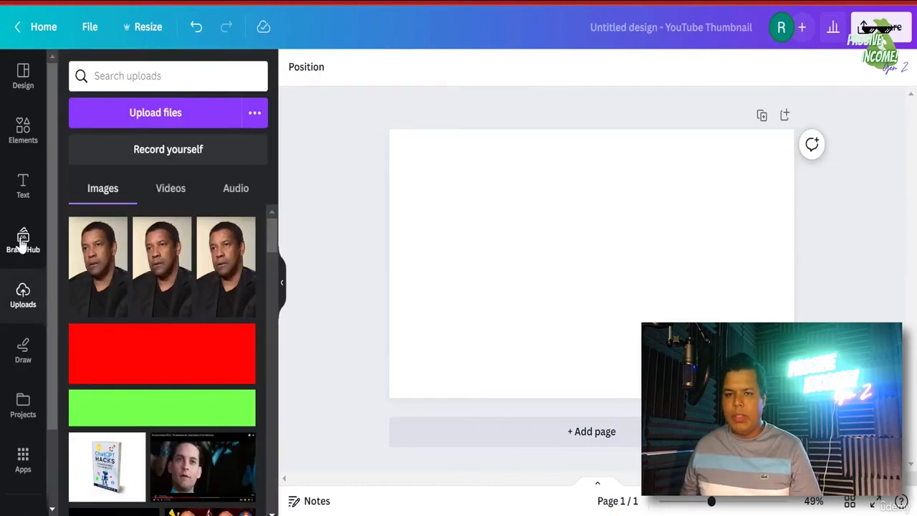
{"action": "left_click", "coordinate": [162, 128]}
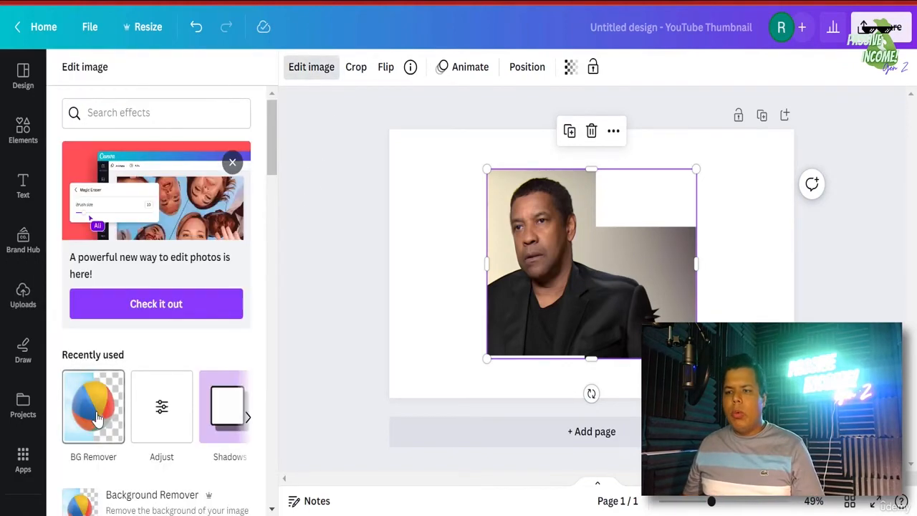
{"action": "left_click", "coordinate": [98, 417]}
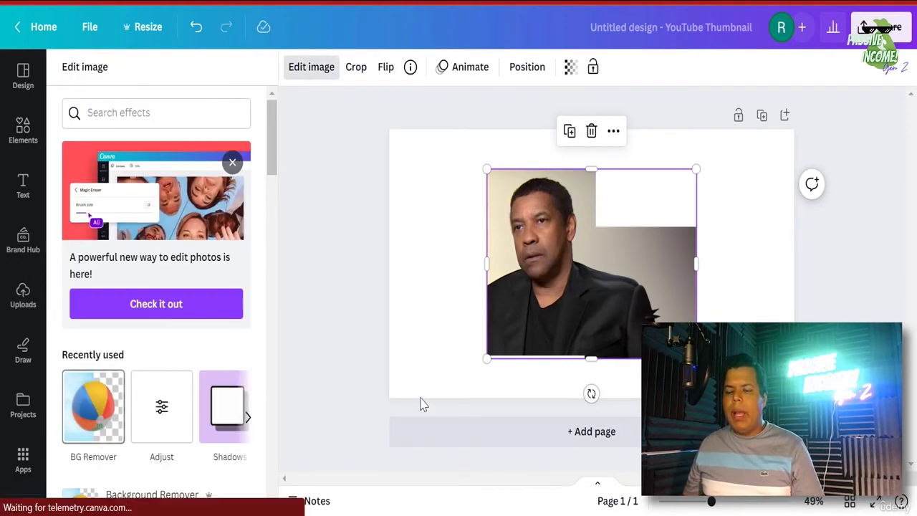
{"action": "left_click", "coordinate": [743, 506]}
{"action": "left_click", "coordinate": [761, 503]}
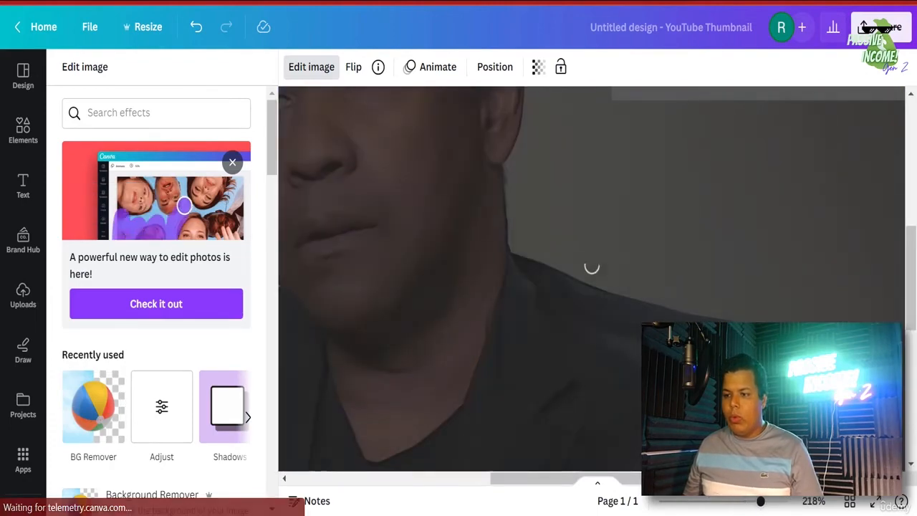
{"action": "scroll", "coordinate": [592, 280], "scroll_direction": "down", "scroll_amount": 5}
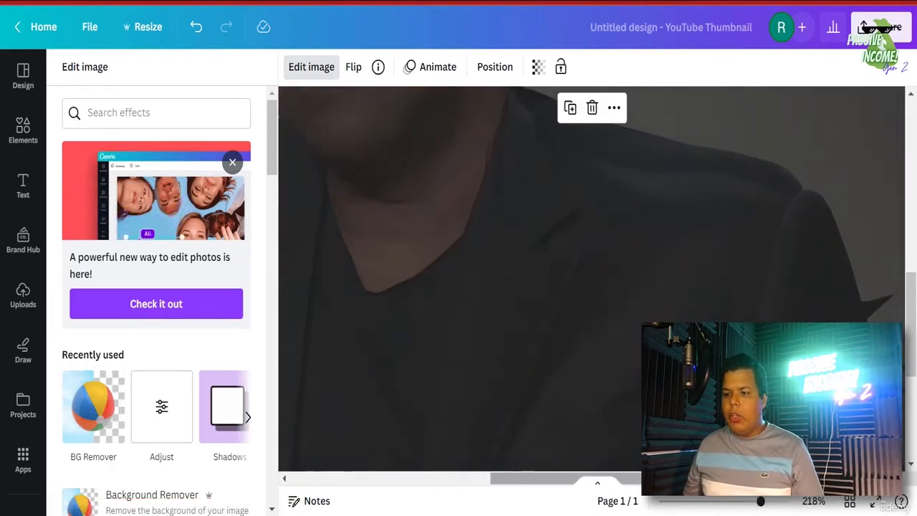
{"action": "scroll", "coordinate": [681, 279], "scroll_direction": "right", "scroll_amount": 3}
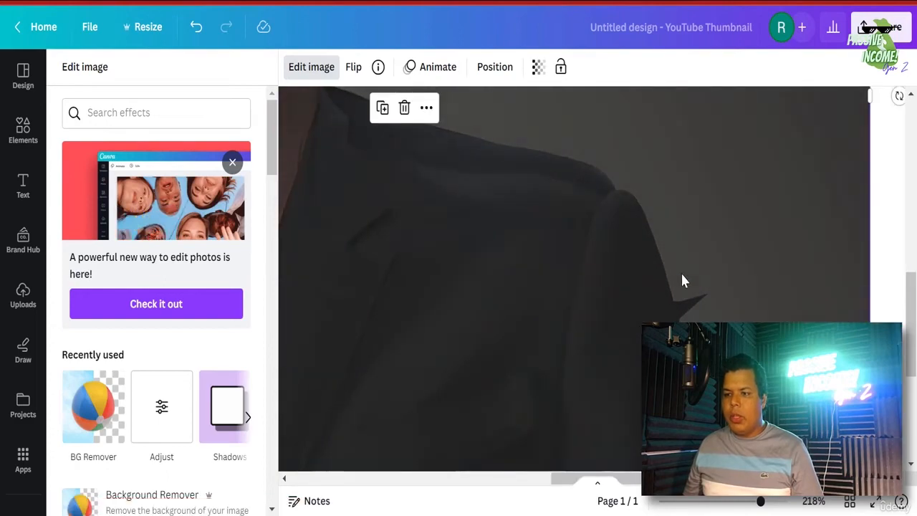
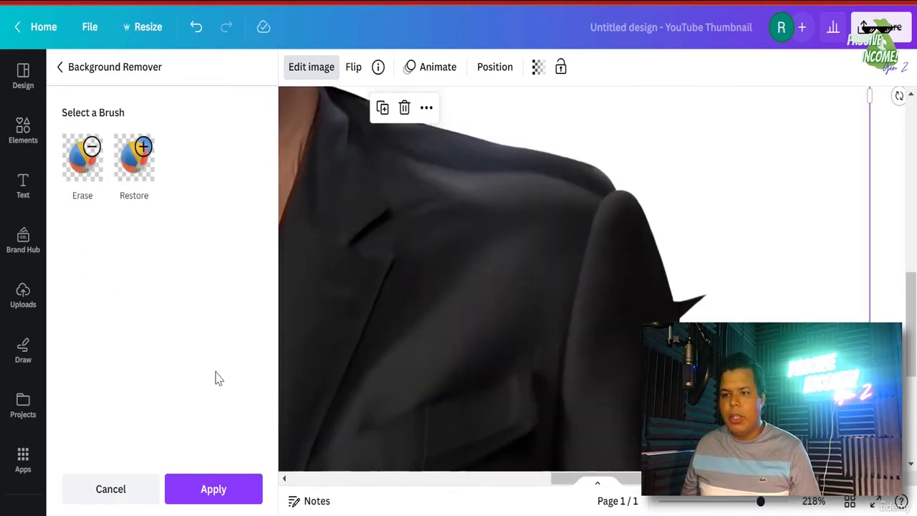
- Switch Background Remover to Erase with a larger brush and zoom in on the jagged jacket edge
{"action": "left_click", "coordinate": [81, 162]}
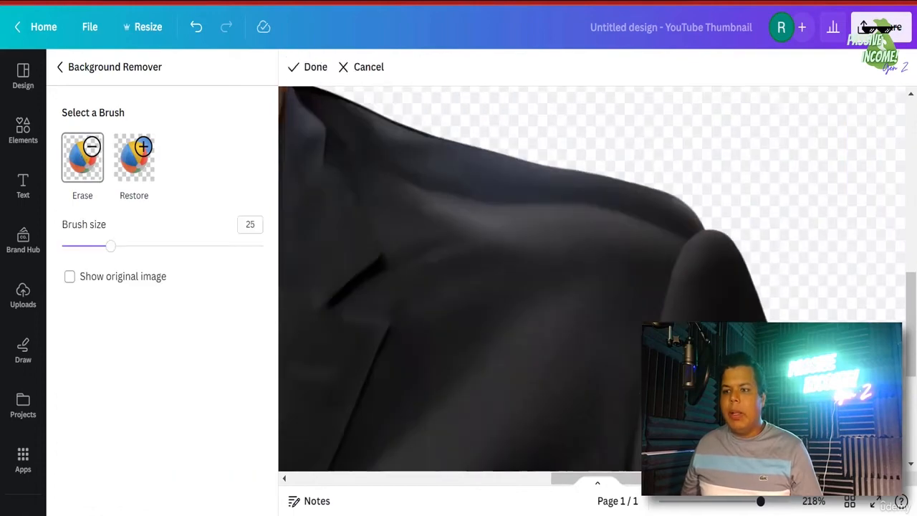
{"action": "mouse_move", "coordinate": [110, 246]}
{"action": "left_mouse_down"}
{"action": "mouse_move", "coordinate": [99, 246]}
{"action": "mouse_move", "coordinate": [135, 247]}
{"action": "left_mouse_up"}
{"action": "left_click_drag", "start_coordinate": [911, 323], "coordinate": [911, 371]}
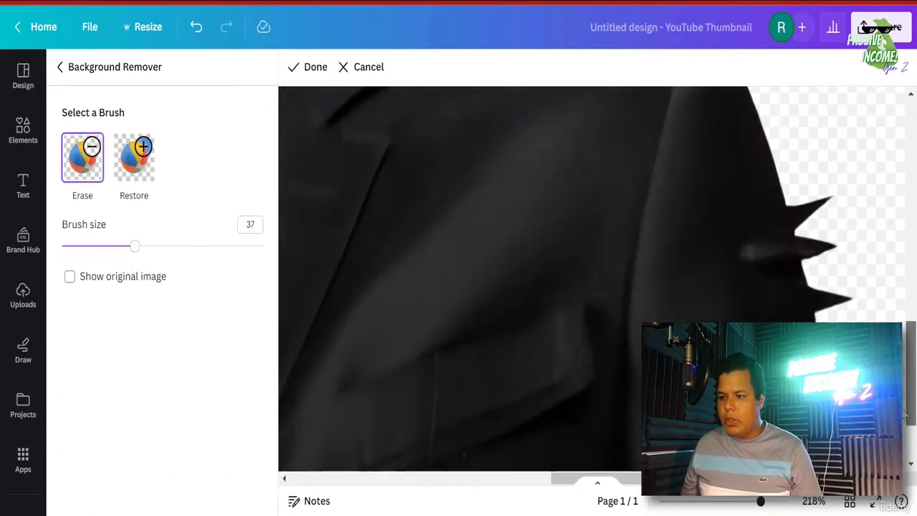
{"action": "left_click_drag", "start_coordinate": [652, 479], "coordinate": [728, 479]}
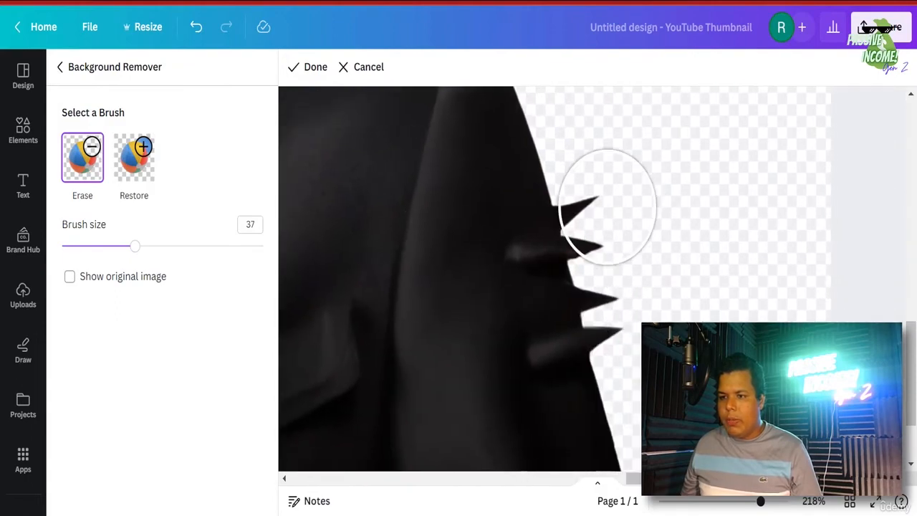
{"action": "left_click_drag", "start_coordinate": [758, 505], "coordinate": [788, 501]}
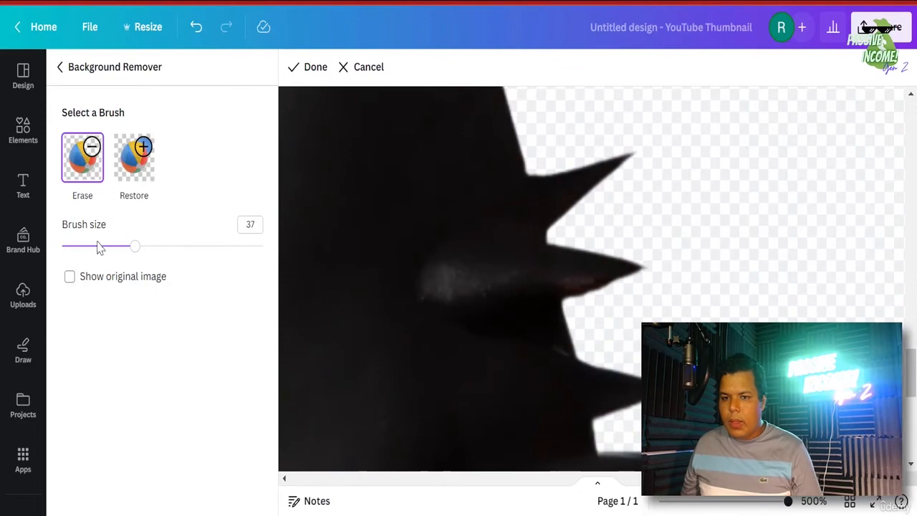
- With a smaller brush, erase the spikes and the dark bump along the jacket edge, then finish and zoom out
{"action": "left_click_drag", "start_coordinate": [99, 247], "coordinate": [90, 246]}
{"action": "left_click_drag", "start_coordinate": [567, 134], "coordinate": [639, 415]}
{"action": "scroll", "coordinate": [672, 305], "scroll_direction": "down", "scroll_amount": 1}
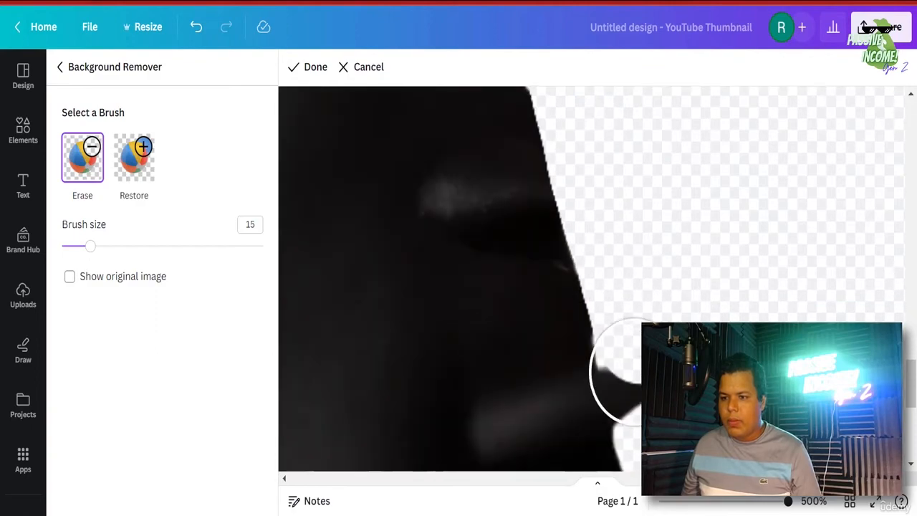
{"action": "mouse_move", "coordinate": [644, 372]}
{"action": "left_mouse_down"}
{"action": "mouse_move", "coordinate": [648, 351]}
{"action": "mouse_move", "coordinate": [656, 403]}
{"action": "left_mouse_up"}
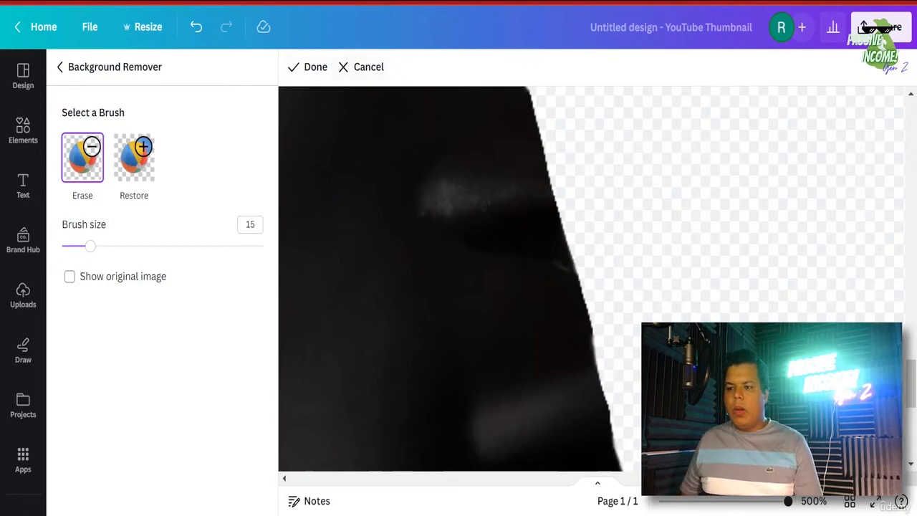
{"action": "scroll", "coordinate": [514, 199], "scroll_direction": "down", "scroll_amount": 2}
{"action": "left_click", "coordinate": [301, 70]}
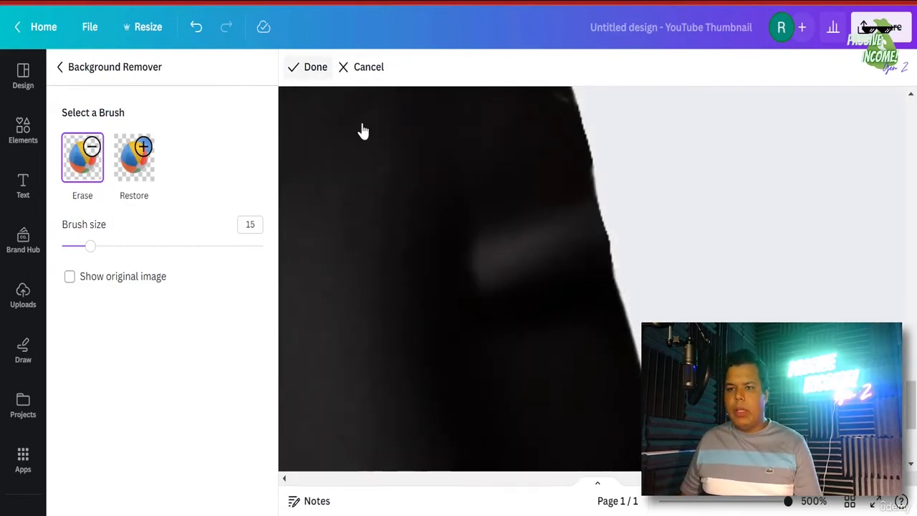
{"action": "left_click", "coordinate": [715, 501]}
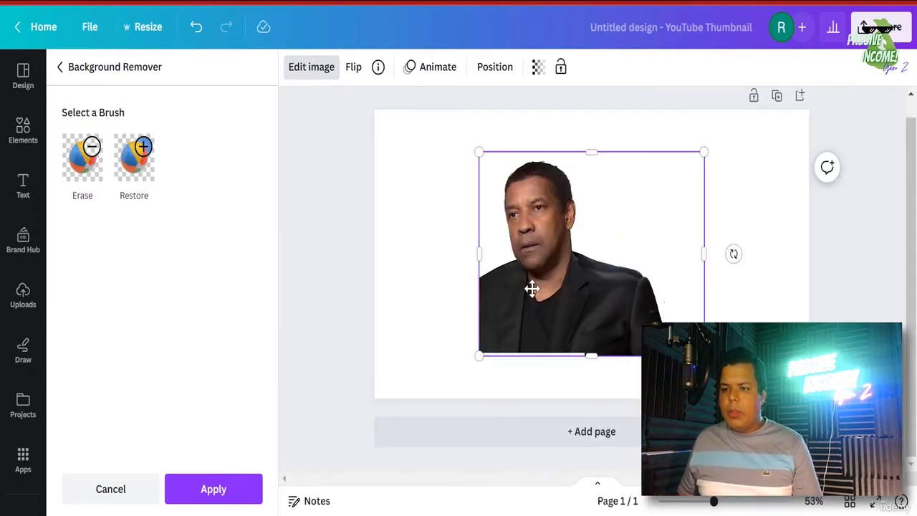
- Apply the background removal, then move and enlarge the portrait to fill the page's left side top to bottom
{"action": "left_click", "coordinate": [213, 488]}
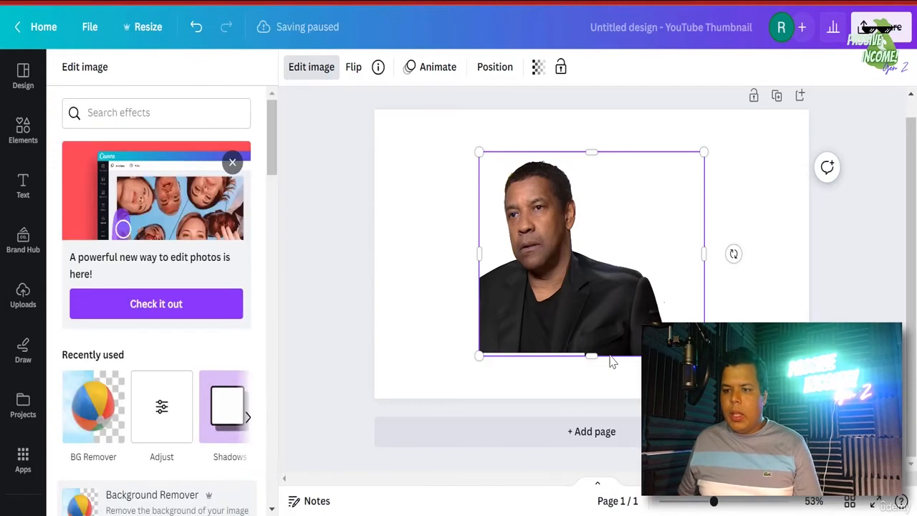
{"action": "left_click", "coordinate": [630, 306]}
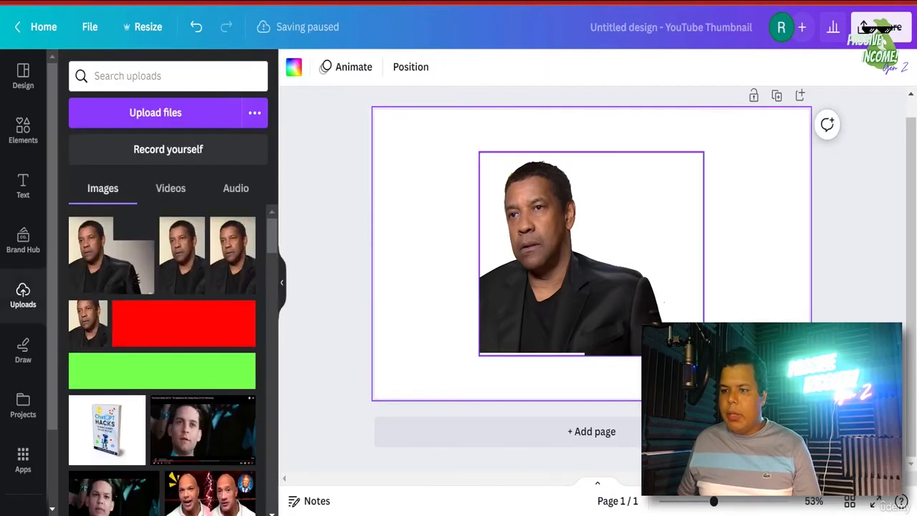
{"action": "left_click", "coordinate": [600, 314]}
{"action": "left_click", "coordinate": [586, 316]}
{"action": "left_click_drag", "start_coordinate": [584, 320], "coordinate": [492, 370]}
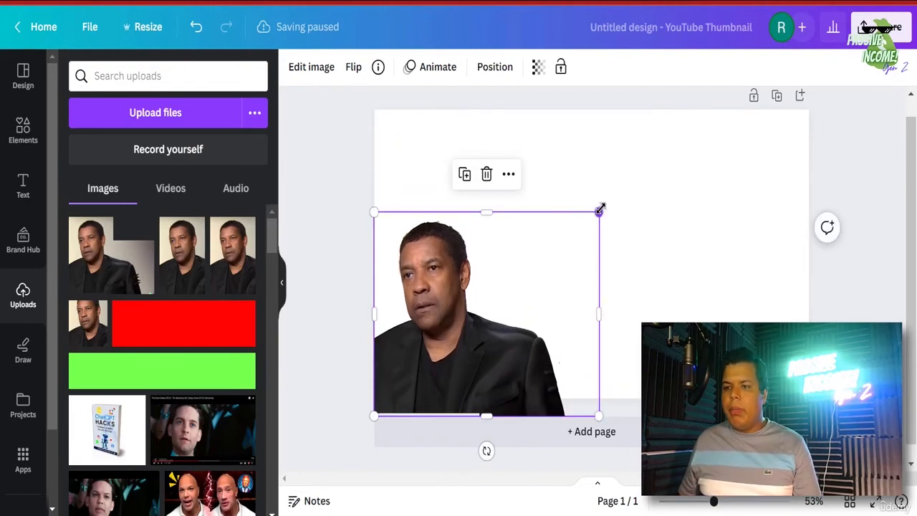
{"action": "left_click_drag", "start_coordinate": [599, 213], "coordinate": [711, 129]}
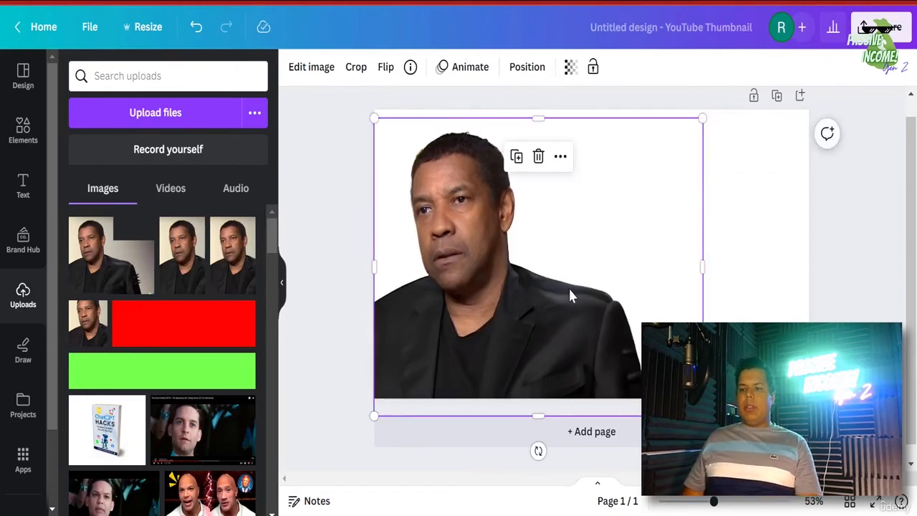
{"action": "mouse_move", "coordinate": [567, 317]}
{"action": "left_mouse_down"}
{"action": "mouse_move", "coordinate": [555, 317]}
{"action": "mouse_move", "coordinate": [562, 322]}
{"action": "left_mouse_up"}
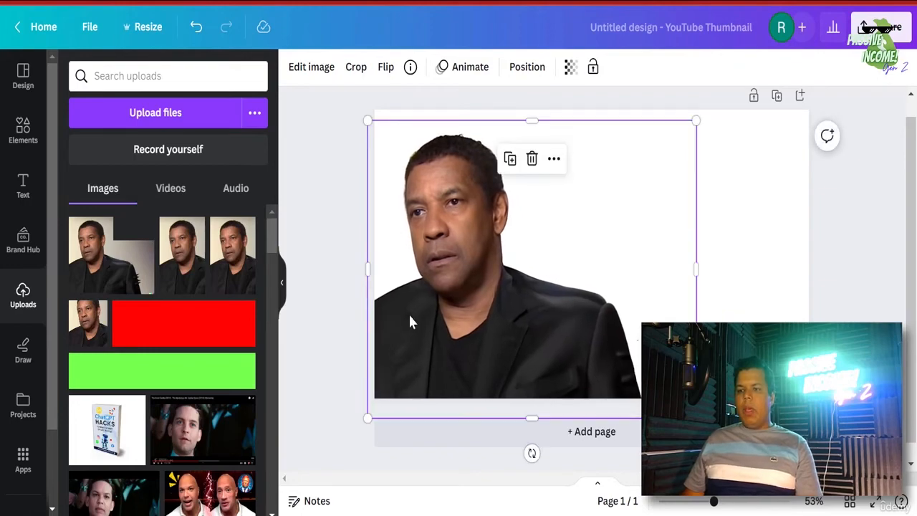
- Check the photo effects and the YouTube channel page, then bring up the Elements library
{"action": "left_click", "coordinate": [314, 67]}
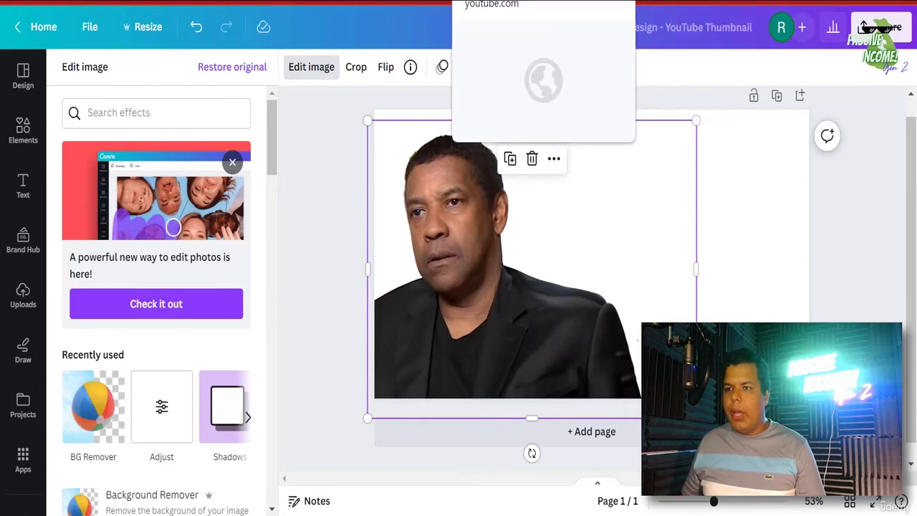
{"action": "left_click", "coordinate": [515, 1]}
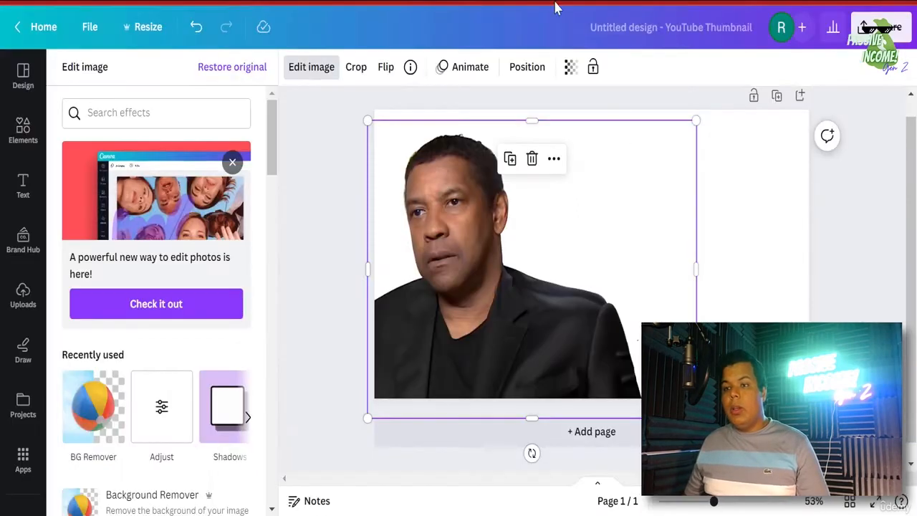
{"action": "left_click", "coordinate": [25, 136]}
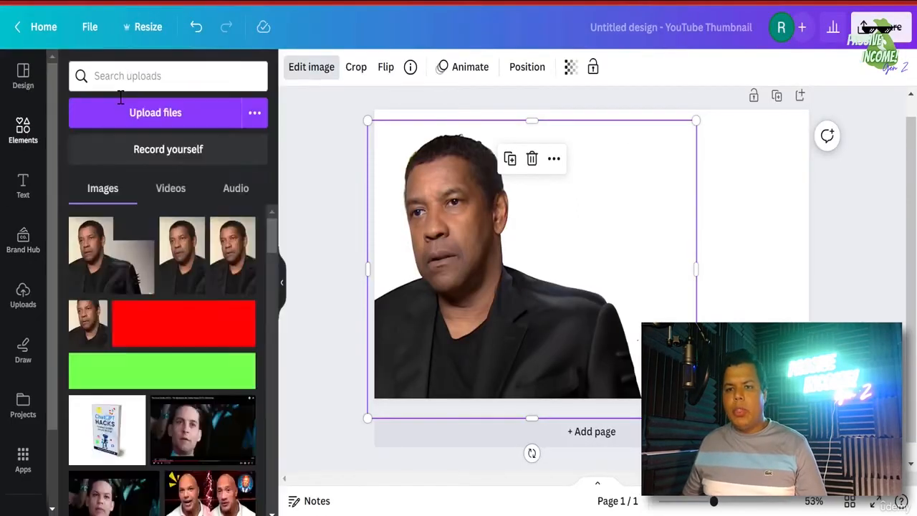
- Search the elements library for 'success background'
{"action": "left_click", "coordinate": [131, 76]}
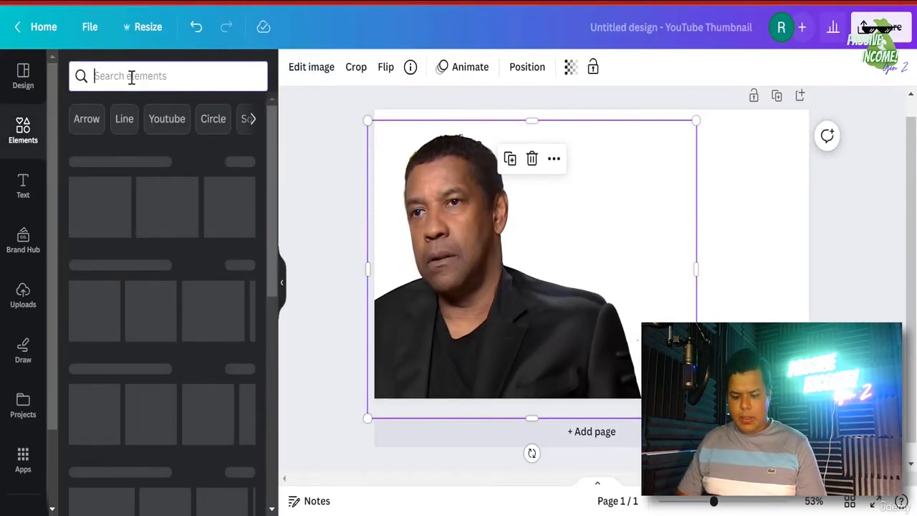
{"action": "type", "text": "succ"}
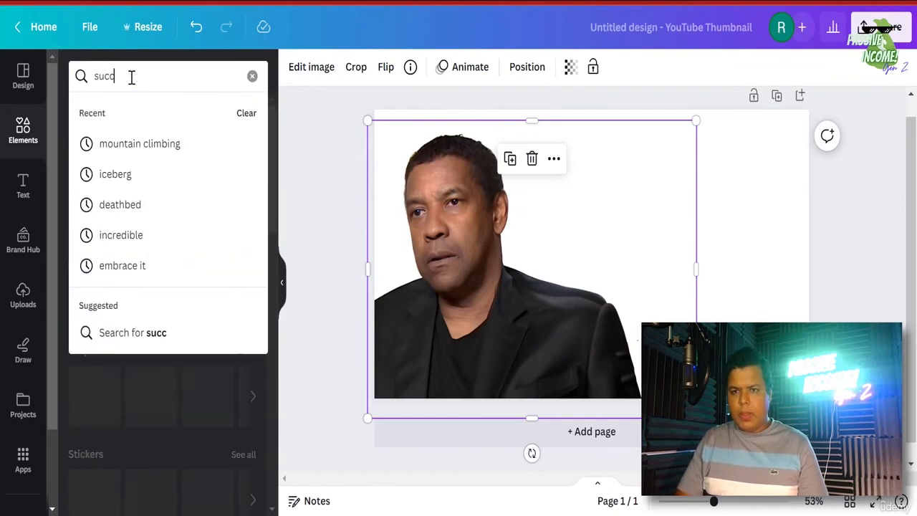
{"action": "type", "text": "ess s"}
{"action": "key", "text": "BackSpace"}
{"action": "key", "text": "BackSpace"}
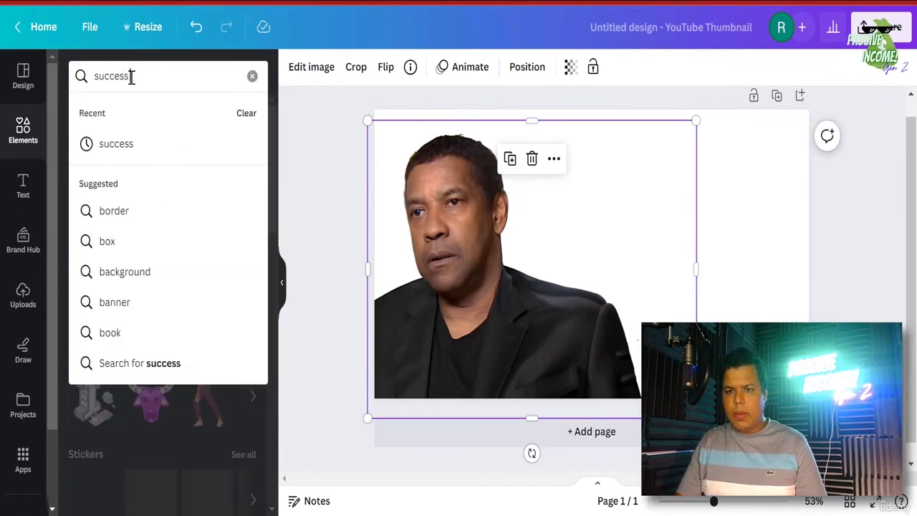
{"action": "type", "text": "backg"}
{"action": "type", "text": "round"}
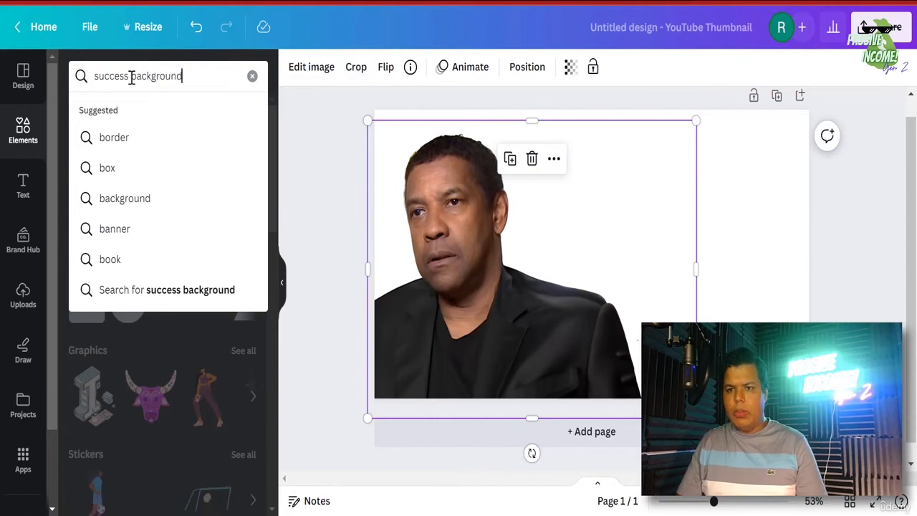
{"action": "key", "text": "Return"}
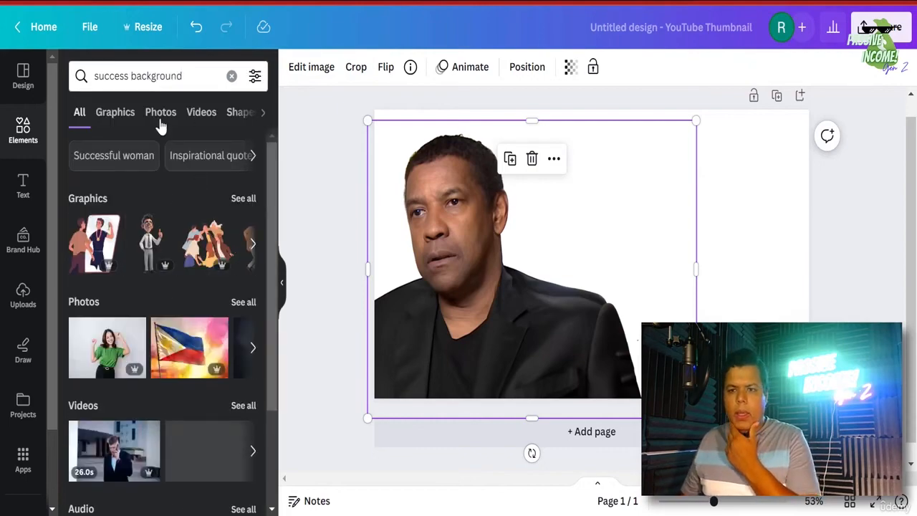
- Filter the results to photos and add the mountain-climbing sunset photo to the design
{"action": "left_click", "coordinate": [159, 114]}
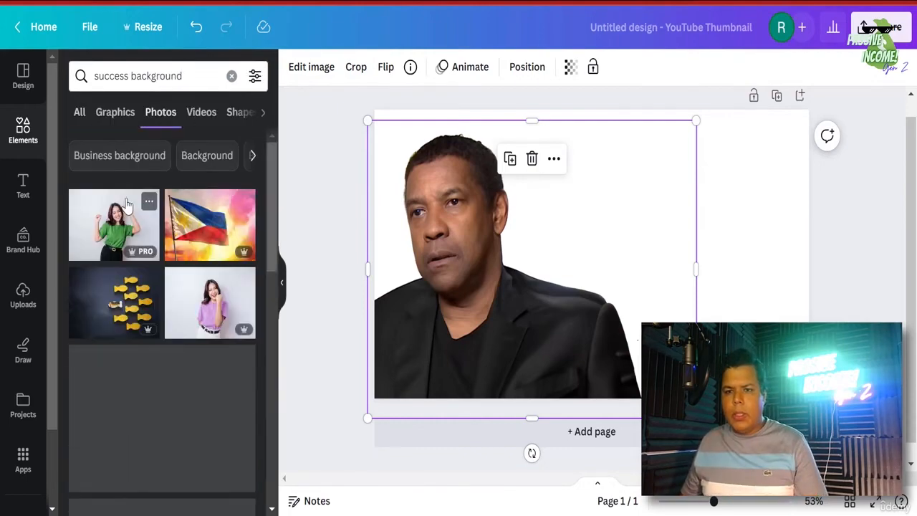
{"action": "scroll", "coordinate": [169, 308], "scroll_direction": "down", "scroll_amount": 5}
{"action": "scroll", "coordinate": [172, 295], "scroll_direction": "down", "scroll_amount": 3}
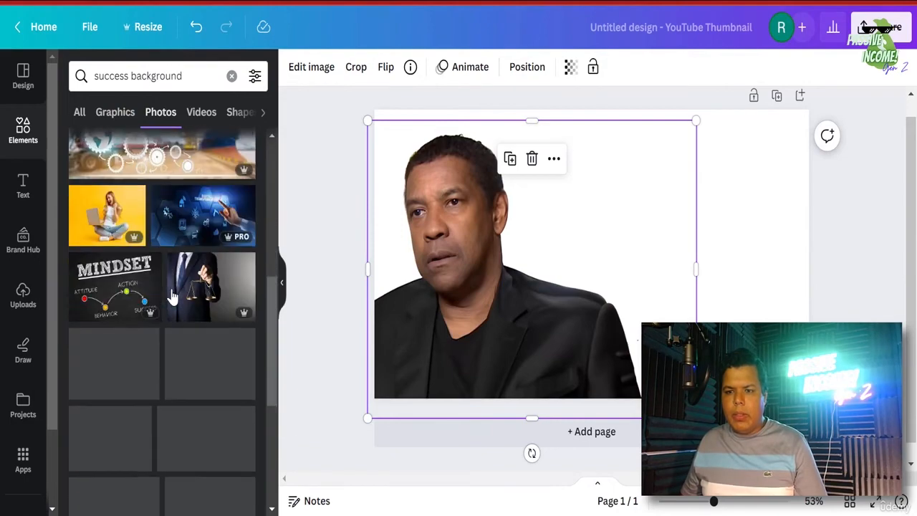
{"action": "scroll", "coordinate": [194, 351], "scroll_direction": "down", "scroll_amount": 6}
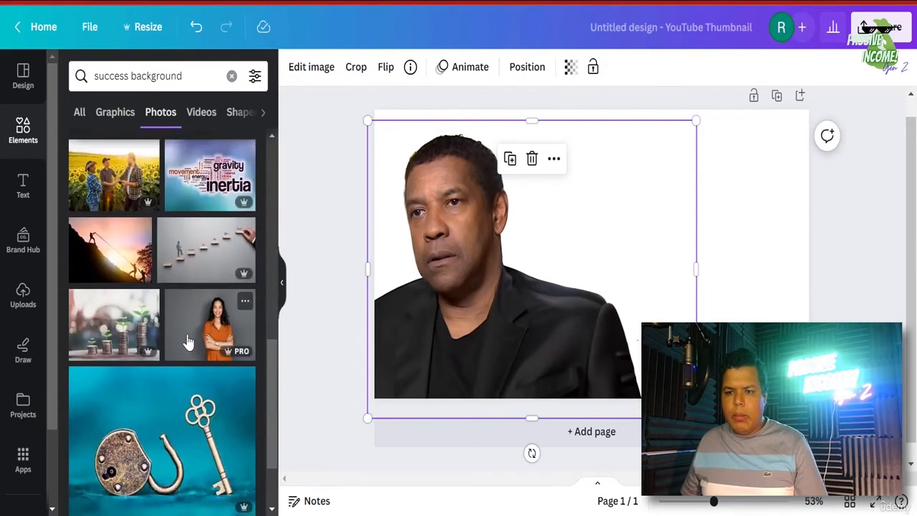
{"action": "scroll", "coordinate": [207, 371], "scroll_direction": "down", "scroll_amount": 5}
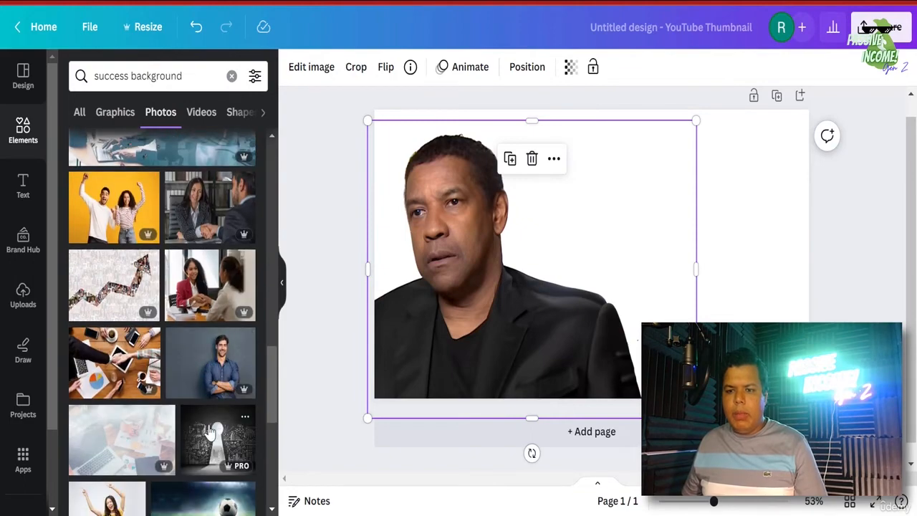
{"action": "scroll", "coordinate": [204, 387], "scroll_direction": "up", "scroll_amount": 5}
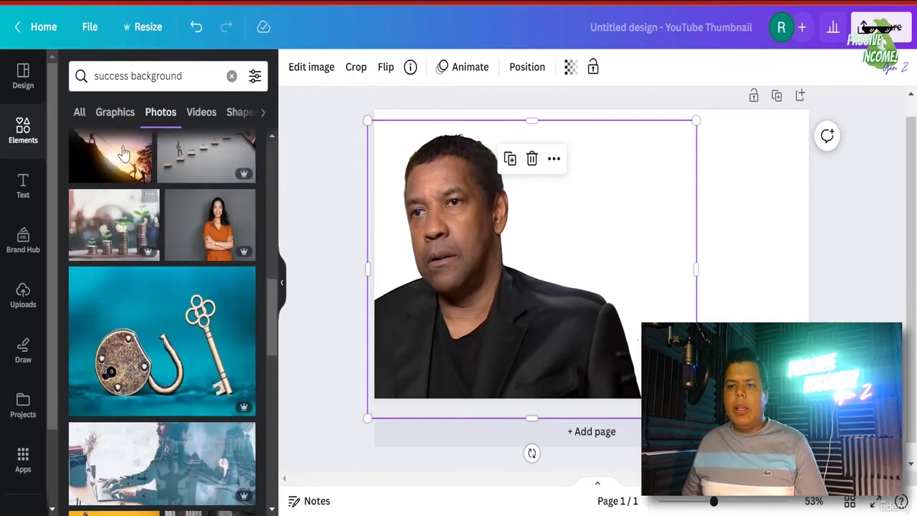
{"action": "left_click", "coordinate": [114, 161]}
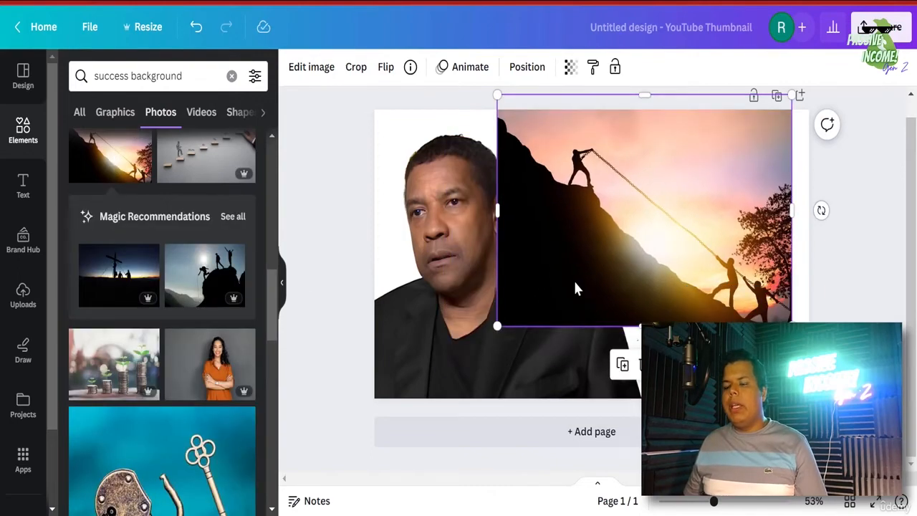
- Set the page background colour to black
{"action": "left_click", "coordinate": [396, 134]}
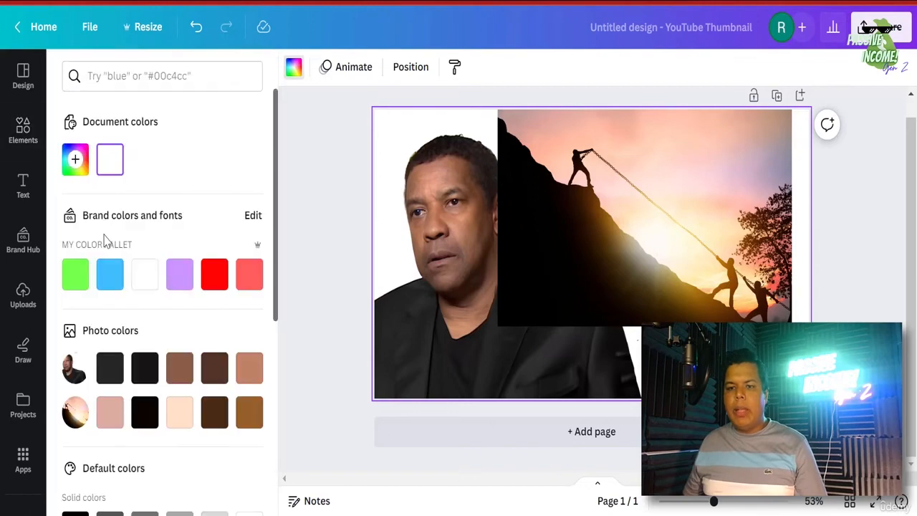
{"action": "left_click", "coordinate": [71, 169]}
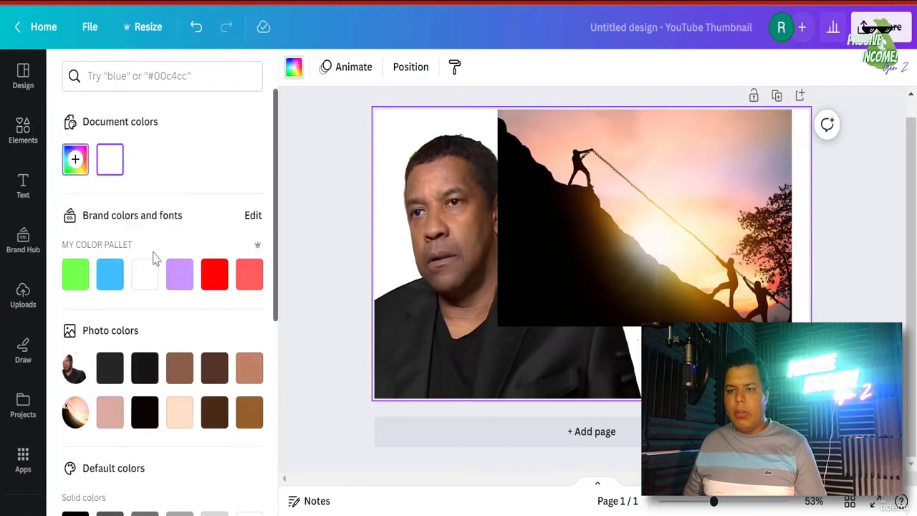
{"action": "left_click_drag", "start_coordinate": [131, 287], "coordinate": [341, 353]}
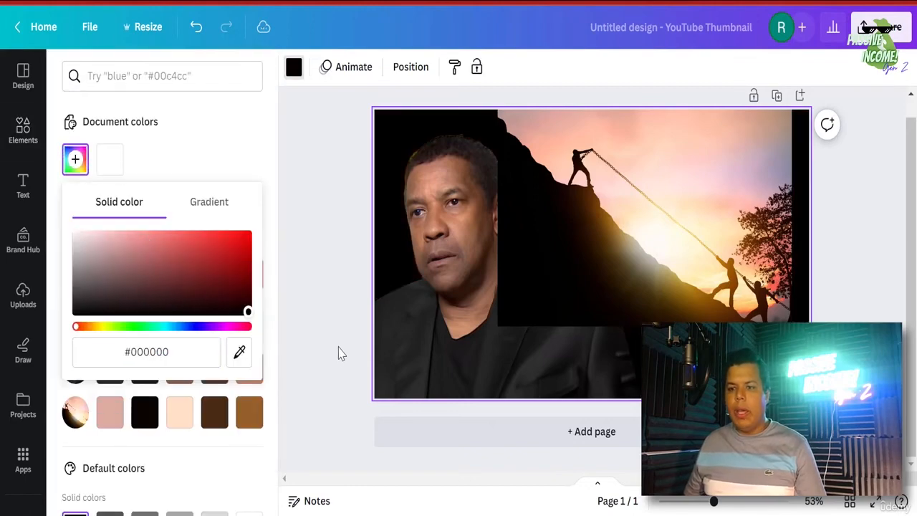
- Move the mountain photo to the top-left and stretch it to cover the whole page
{"action": "left_click", "coordinate": [885, 364]}
{"action": "left_click", "coordinate": [706, 265]}
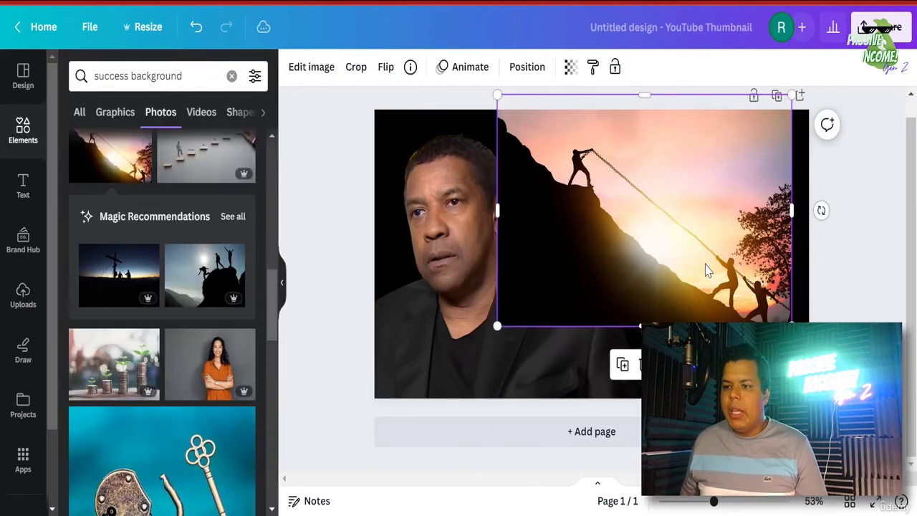
{"action": "left_click_drag", "start_coordinate": [706, 266], "coordinate": [584, 279]}
{"action": "left_click_drag", "start_coordinate": [668, 340], "coordinate": [751, 405]}
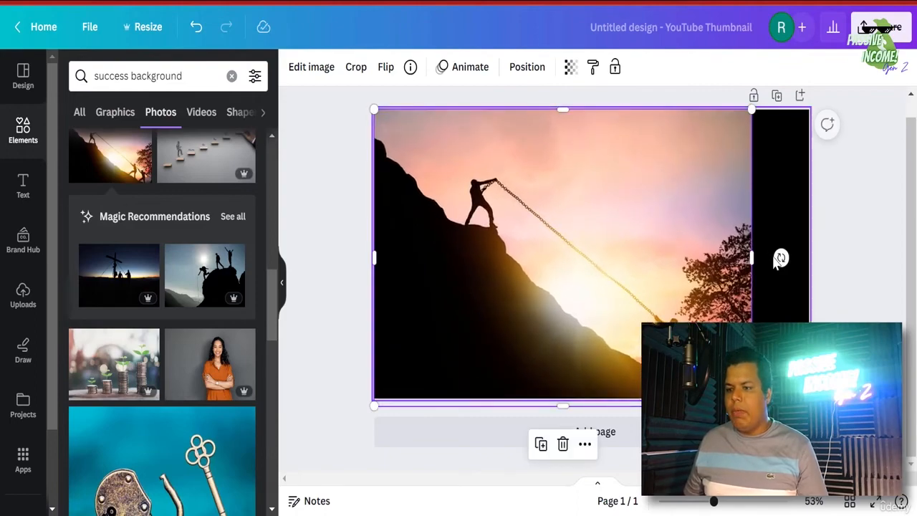
{"action": "left_click_drag", "start_coordinate": [752, 260], "coordinate": [815, 270]}
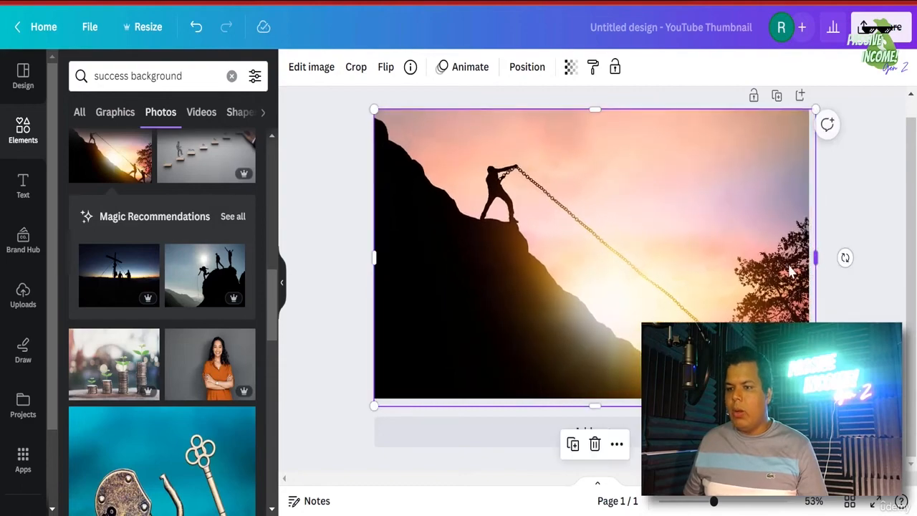
- Send the mountain photo behind the portrait, set its transparency to 15, and lock it
{"action": "left_click", "coordinate": [527, 67]}
{"action": "left_click", "coordinate": [212, 108]}
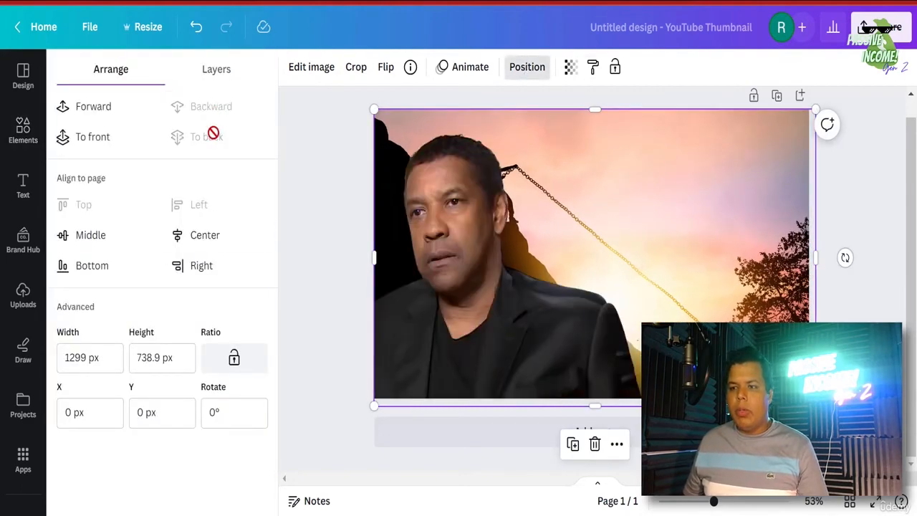
{"action": "left_click", "coordinate": [570, 67]}
{"action": "left_click_drag", "start_coordinate": [537, 131], "coordinate": [478, 136]}
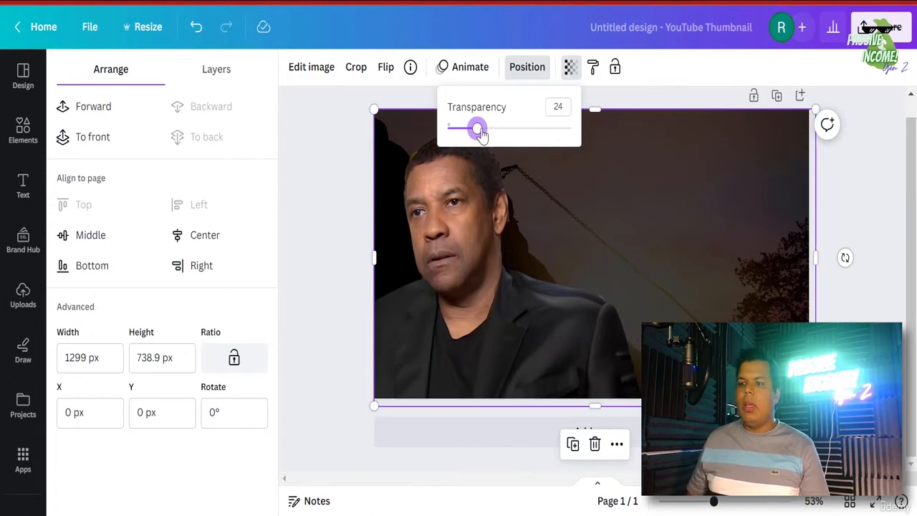
{"action": "left_click_drag", "start_coordinate": [477, 128], "coordinate": [466, 128]}
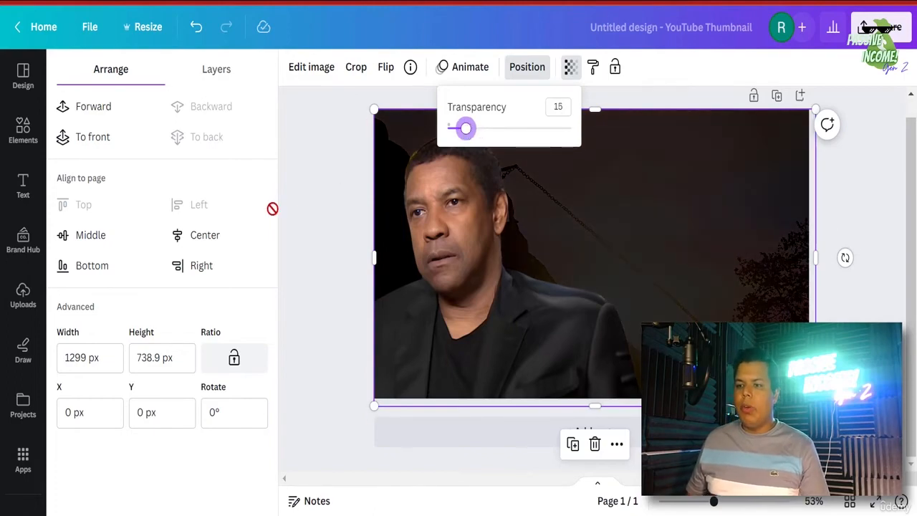
{"action": "left_click", "coordinate": [615, 67]}
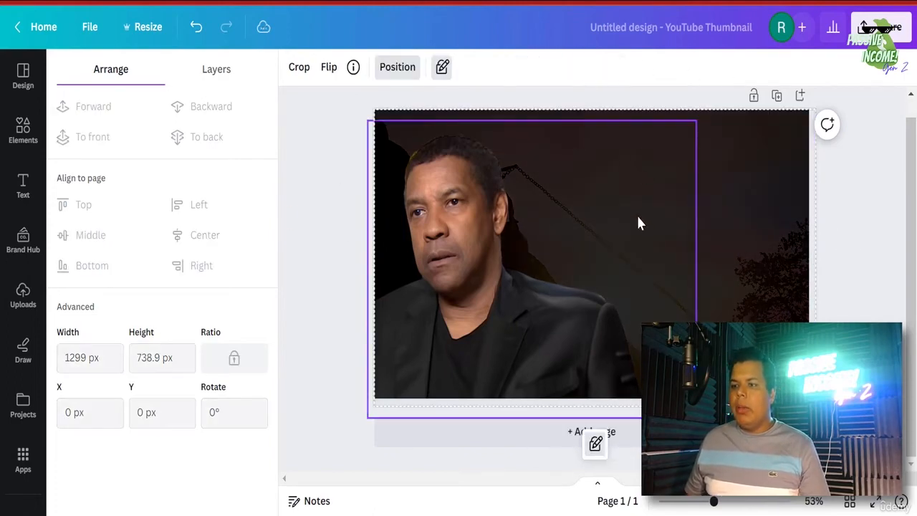
{"action": "left_click", "coordinate": [514, 323]}
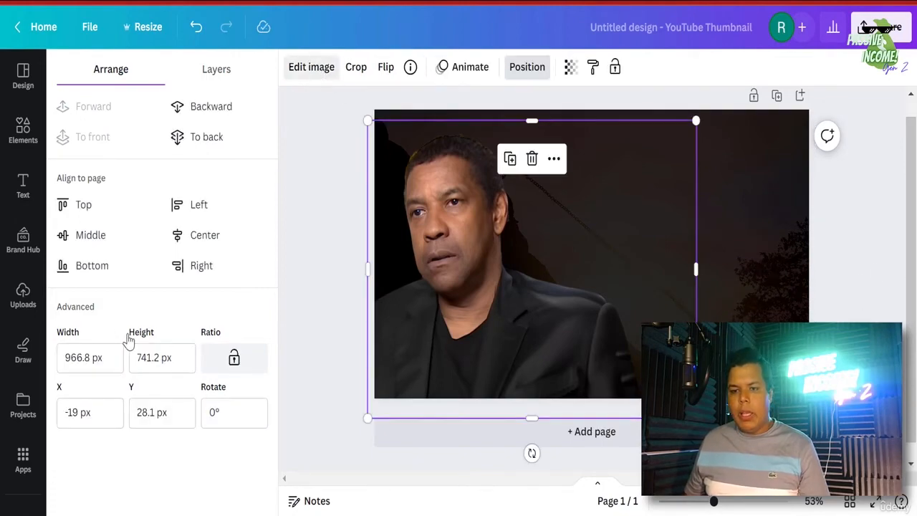
- Apply a Glow shadow to the person cutout
{"action": "scroll", "coordinate": [154, 318], "scroll_direction": "down", "scroll_amount": 5}
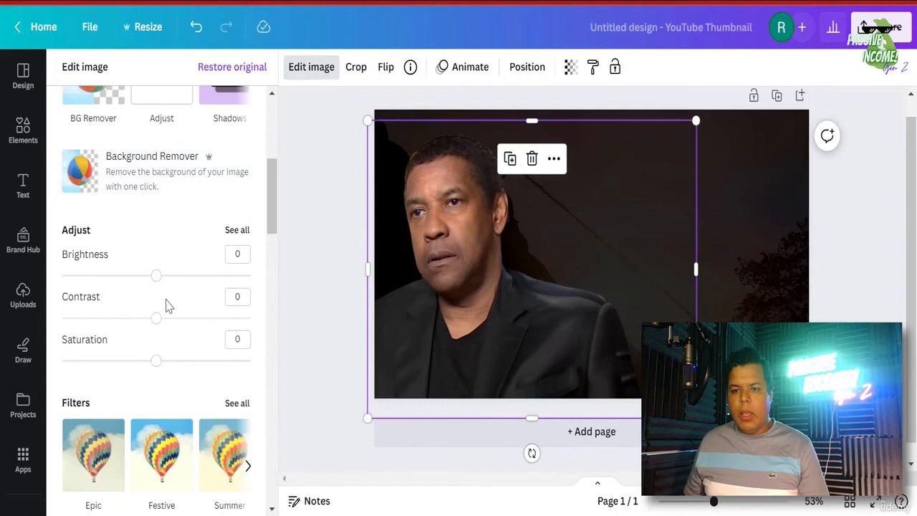
{"action": "scroll", "coordinate": [166, 303], "scroll_direction": "up", "scroll_amount": 2}
{"action": "scroll", "coordinate": [168, 301], "scroll_direction": "down", "scroll_amount": 4}
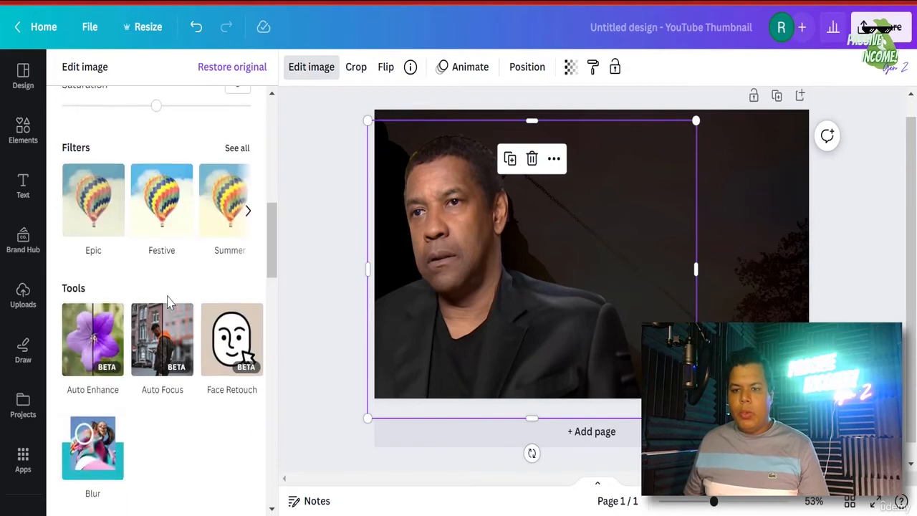
{"action": "scroll", "coordinate": [167, 301], "scroll_direction": "down", "scroll_amount": 3}
{"action": "scroll", "coordinate": [166, 305], "scroll_direction": "down", "scroll_amount": 2}
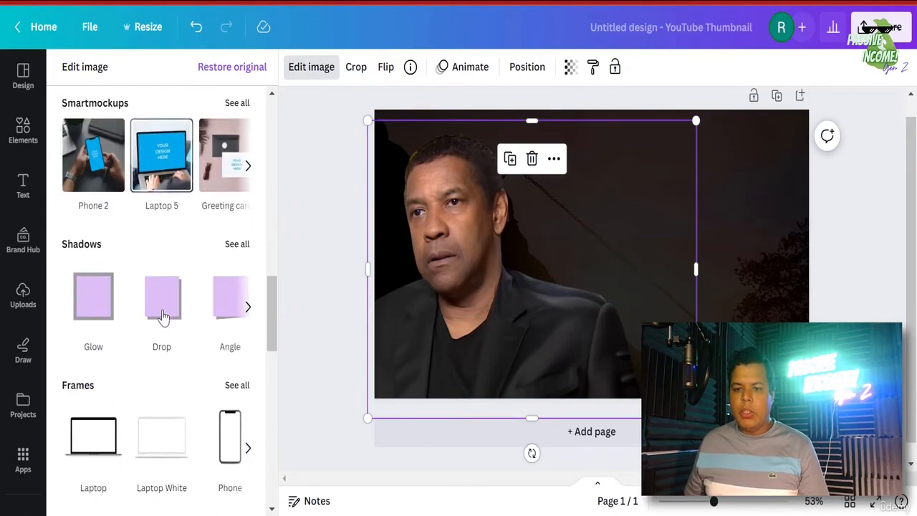
{"action": "left_click", "coordinate": [97, 299]}
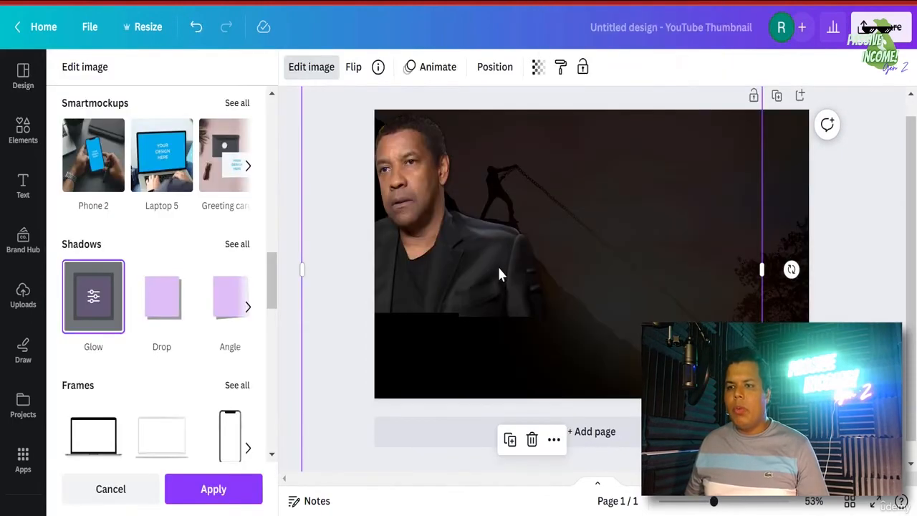
- Make the glow white with size 11, transparency 66 and blur 5, and apply it
{"action": "left_click", "coordinate": [94, 299]}
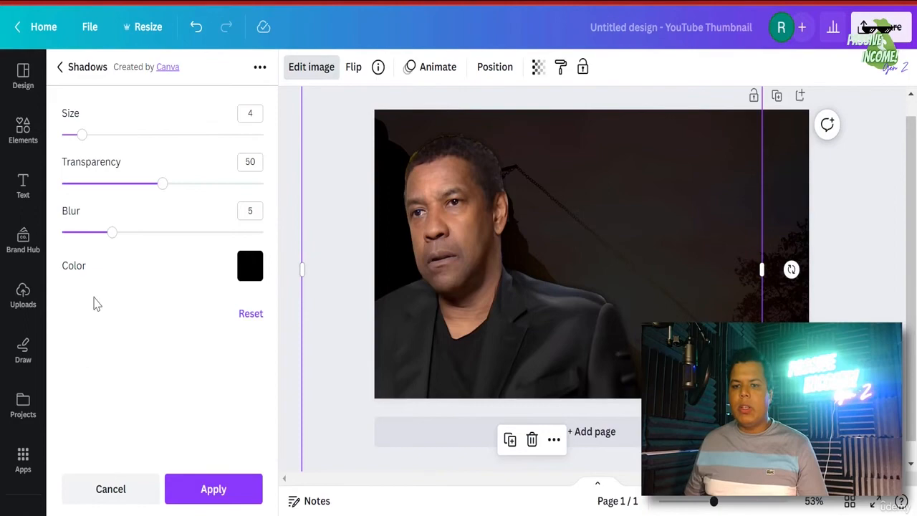
{"action": "left_click", "coordinate": [249, 271]}
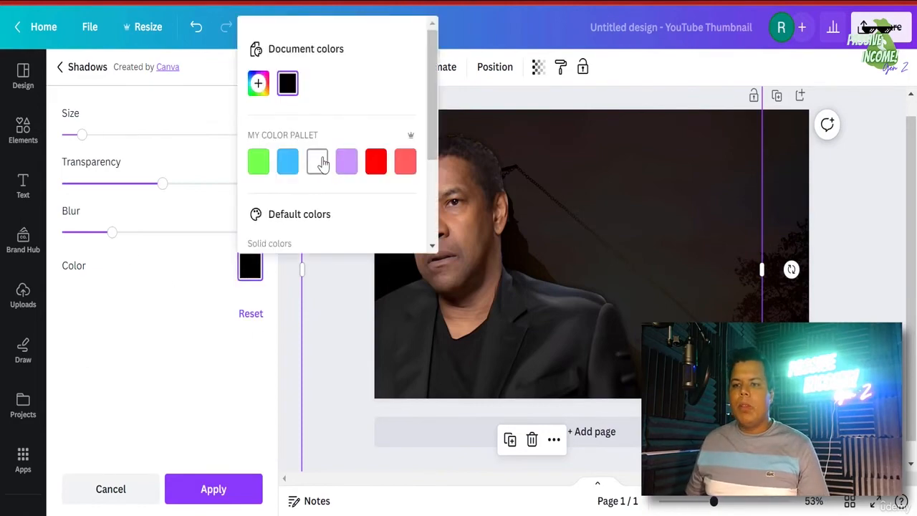
{"action": "left_click", "coordinate": [317, 163]}
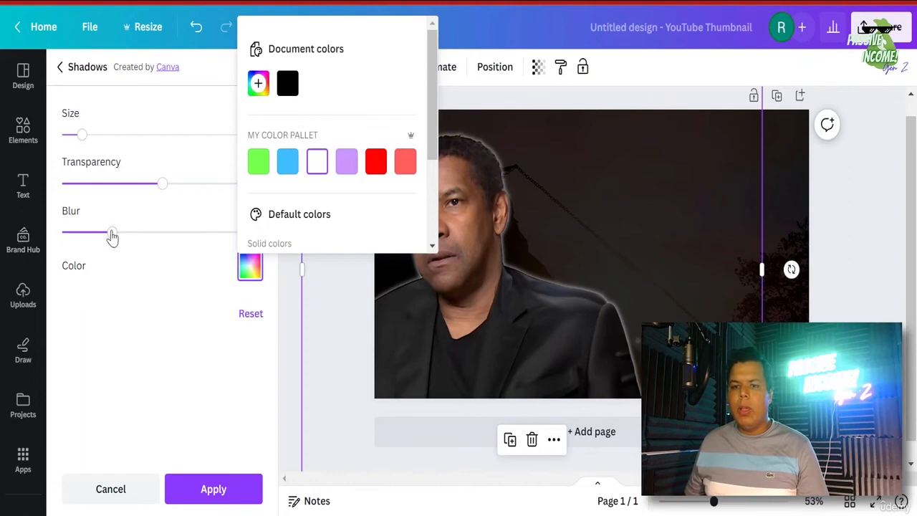
{"action": "mouse_move", "coordinate": [113, 232]}
{"action": "left_mouse_down"}
{"action": "mouse_move", "coordinate": [91, 230]}
{"action": "mouse_move", "coordinate": [114, 242]}
{"action": "left_mouse_up"}
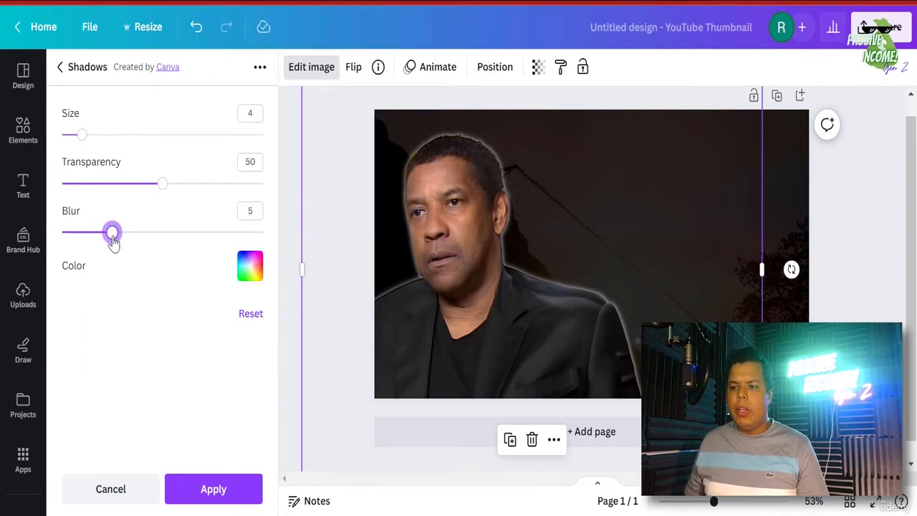
{"action": "left_click_drag", "start_coordinate": [166, 190], "coordinate": [195, 198]}
{"action": "left_click_drag", "start_coordinate": [83, 136], "coordinate": [116, 159]}
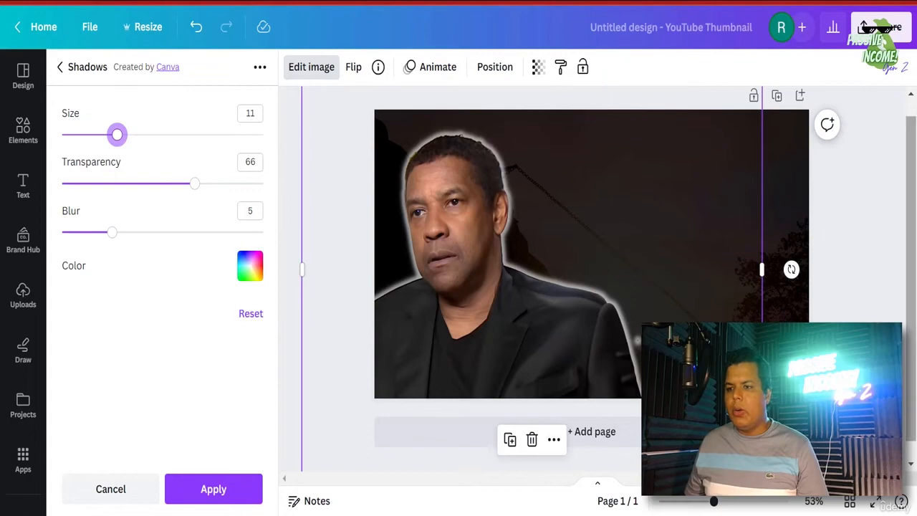
{"action": "left_click", "coordinate": [242, 490]}
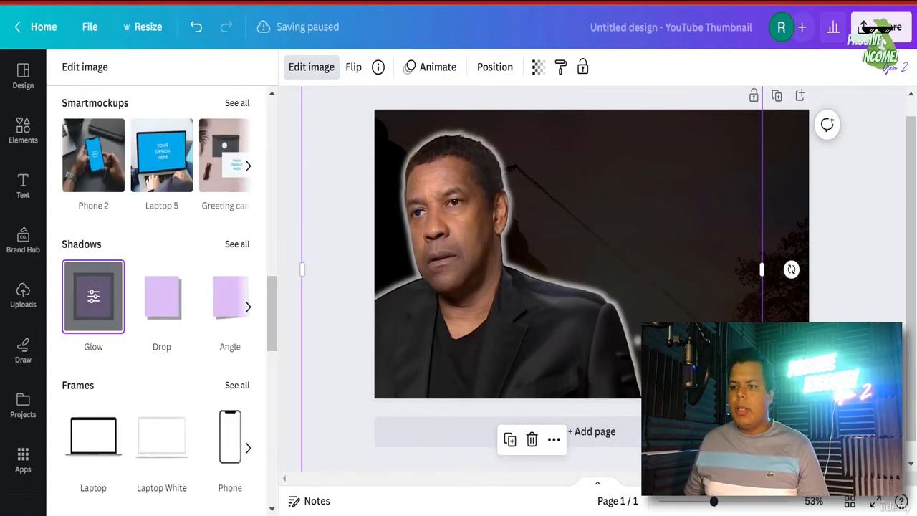
{"action": "left_click", "coordinate": [410, 235]}
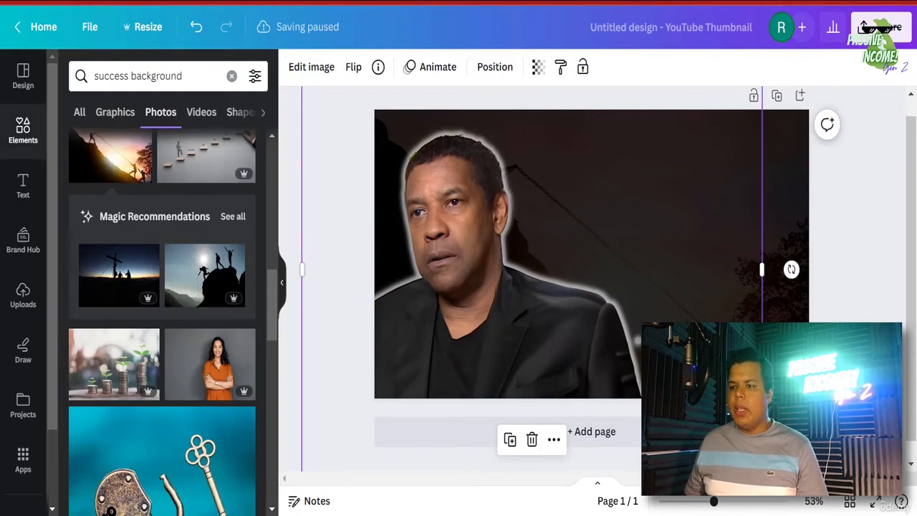
{"action": "left_click", "coordinate": [846, 330]}
{"action": "left_click", "coordinate": [508, 276]}
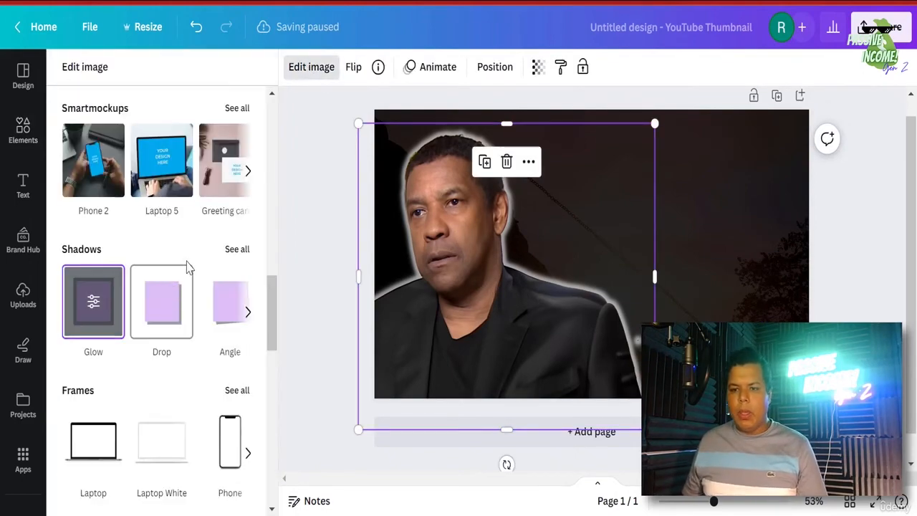
{"action": "scroll", "coordinate": [197, 265], "scroll_direction": "up", "scroll_amount": 2}
{"action": "scroll", "coordinate": [199, 265], "scroll_direction": "up", "scroll_amount": 10}
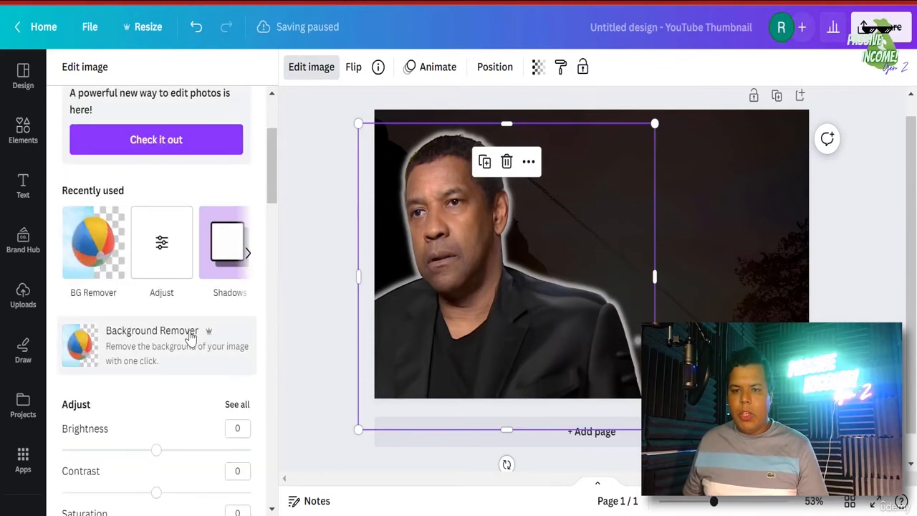
- Try contrast 32 on the portrait, then undo back to before the glow
{"action": "left_click", "coordinate": [186, 409]}
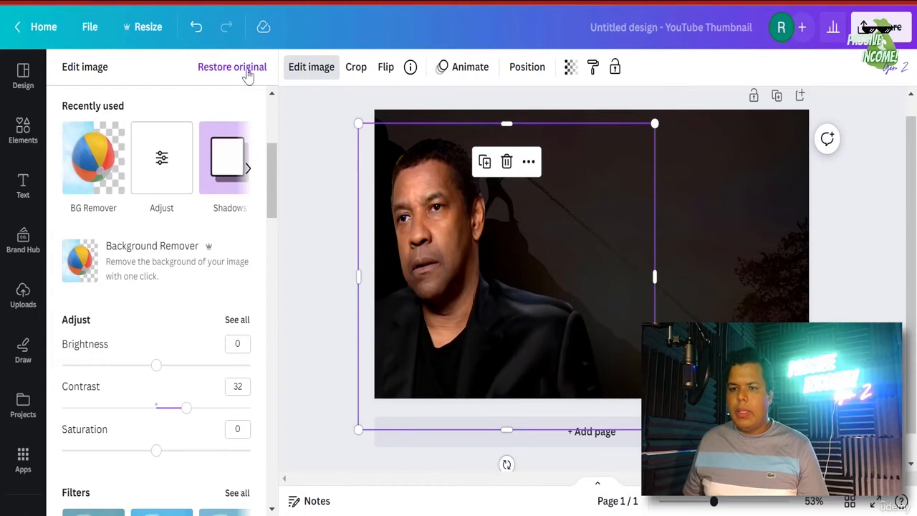
{"action": "left_click", "coordinate": [195, 27]}
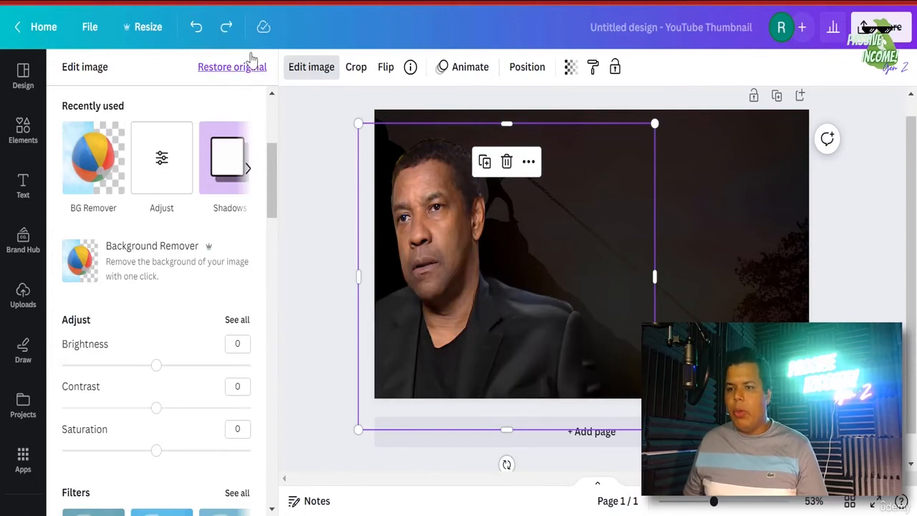
{"action": "left_click", "coordinate": [203, 31]}
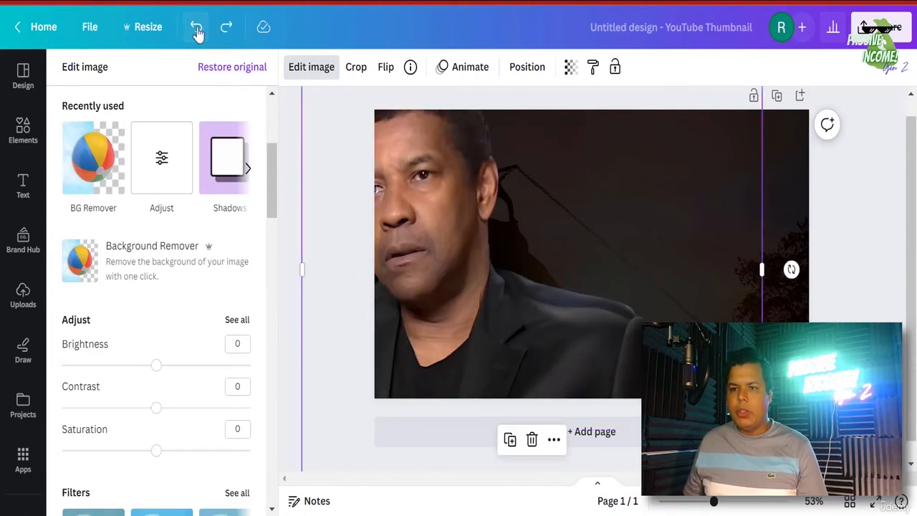
{"action": "left_click", "coordinate": [198, 32]}
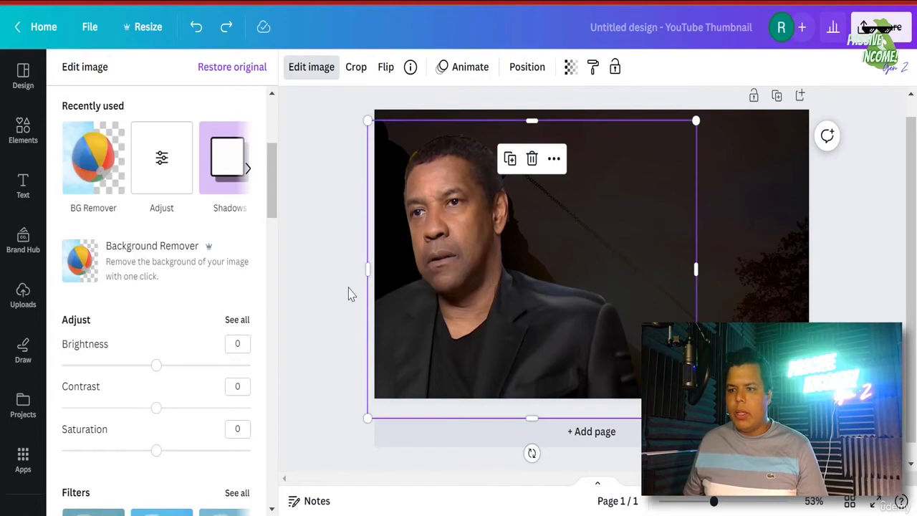
- Reapply the Glow shadow to the portrait and open its settings
{"action": "scroll", "coordinate": [138, 415], "scroll_direction": "down", "scroll_amount": 2}
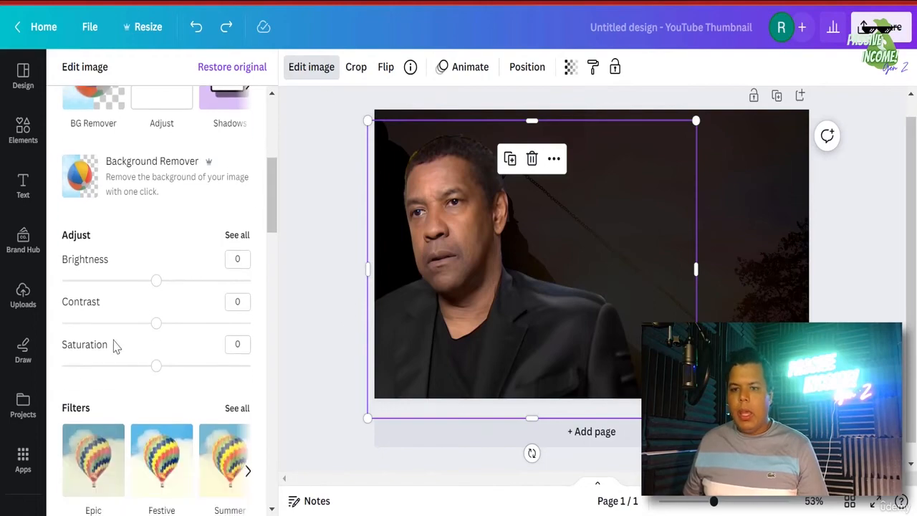
{"action": "scroll", "coordinate": [190, 324], "scroll_direction": "down", "scroll_amount": 10}
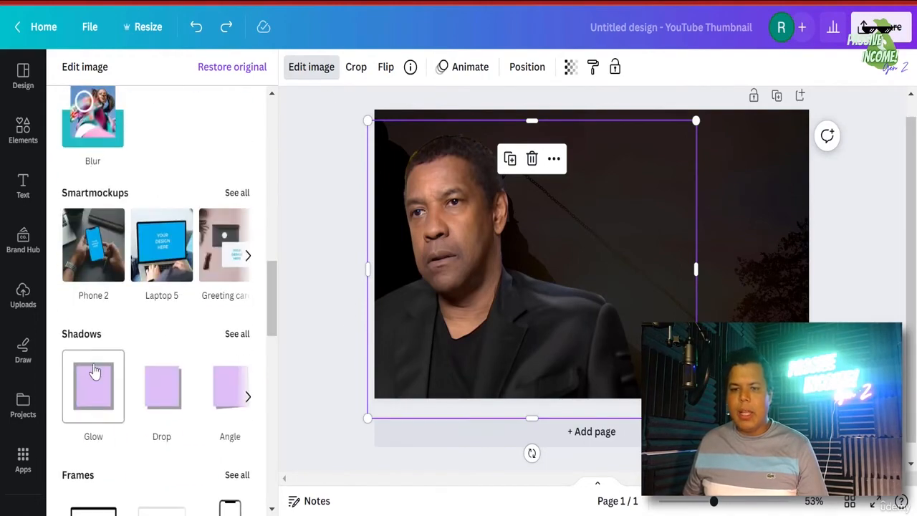
{"action": "left_click", "coordinate": [98, 391]}
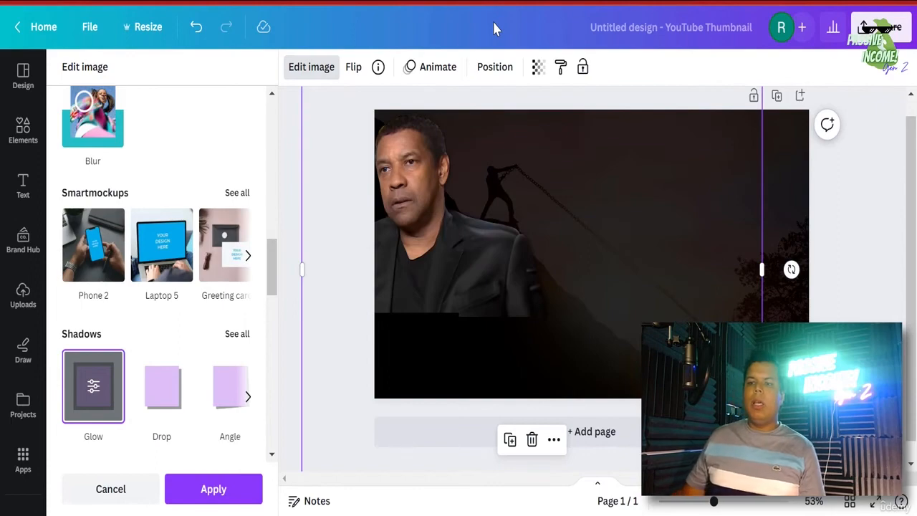
{"action": "left_click", "coordinate": [94, 390]}
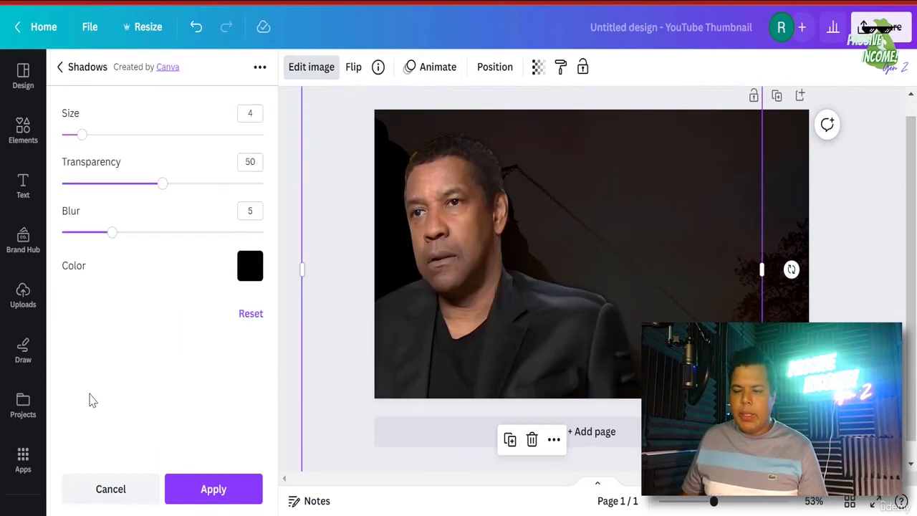
- Make the glow white with size 8, blur 6 and transparency 67, and apply it
{"action": "left_click", "coordinate": [251, 270]}
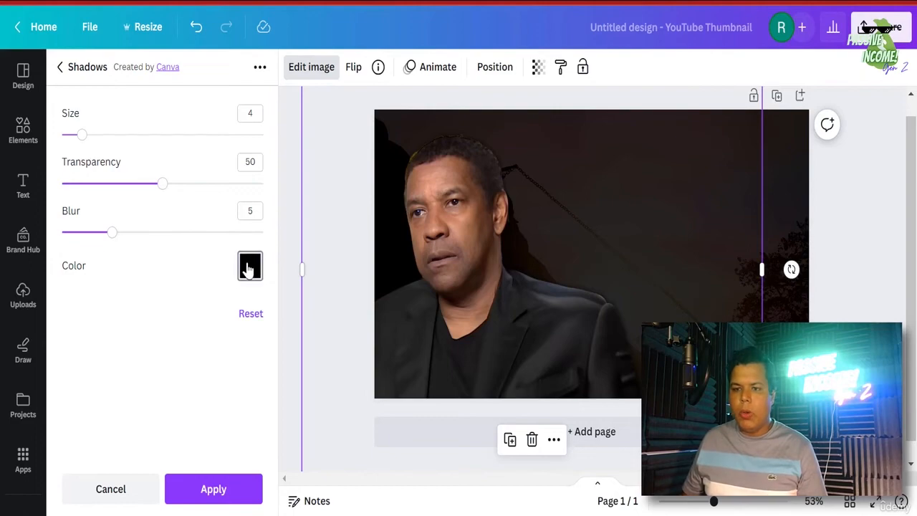
{"action": "left_click", "coordinate": [317, 162]}
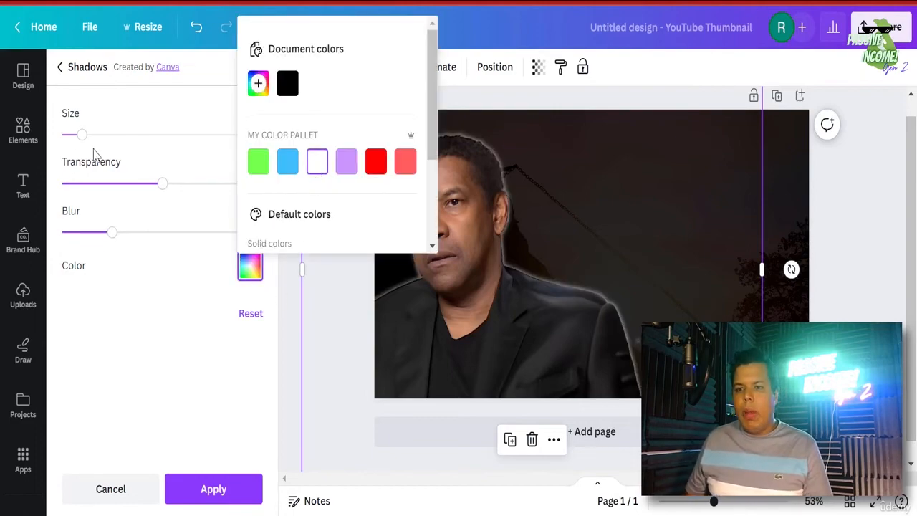
{"action": "left_click", "coordinate": [104, 143]}
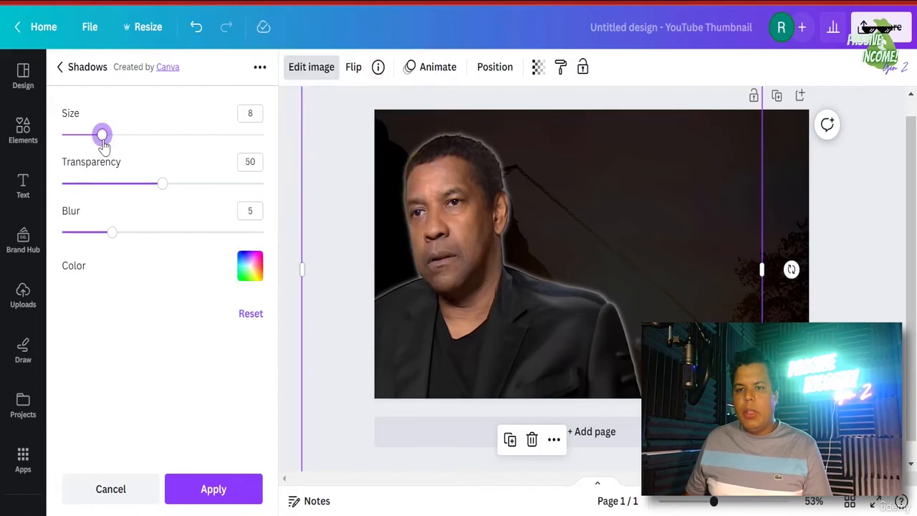
{"action": "left_click", "coordinate": [123, 234]}
{"action": "left_click", "coordinate": [198, 185]}
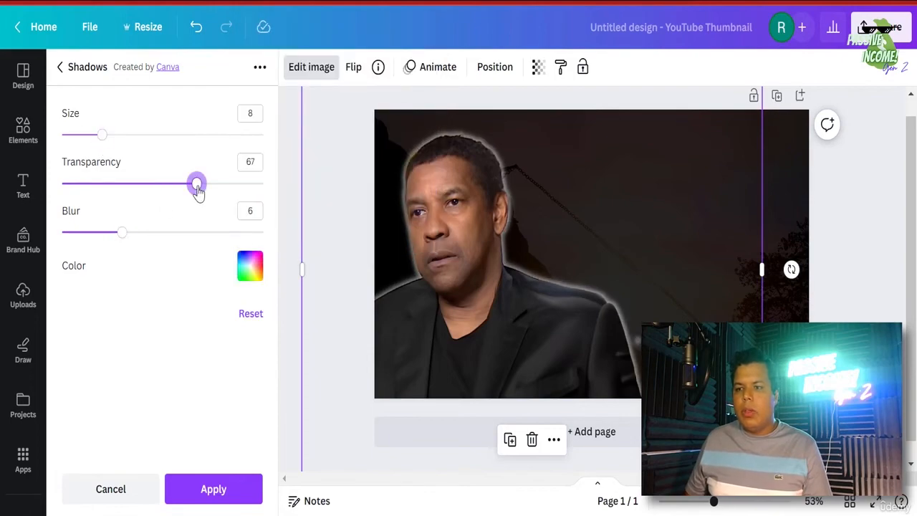
{"action": "left_click", "coordinate": [224, 493]}
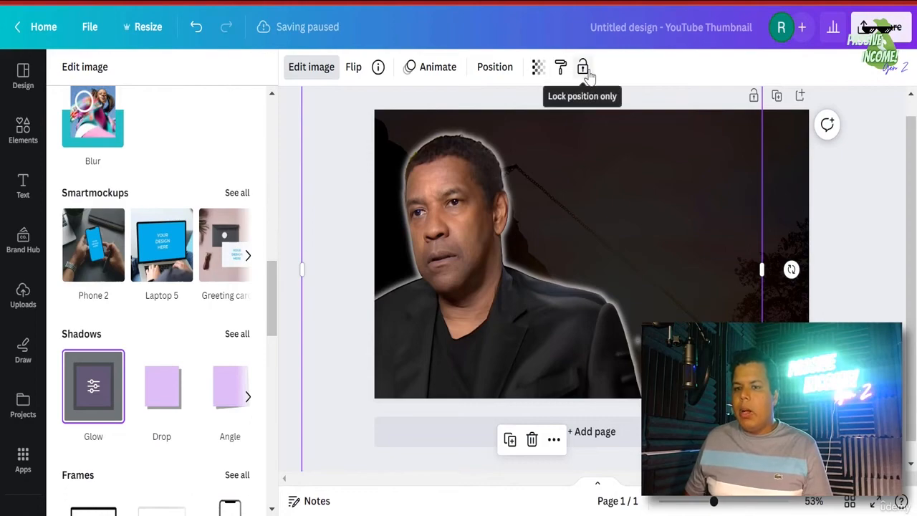
{"action": "left_click", "coordinate": [731, 254]}
{"action": "left_click", "coordinate": [732, 306]}
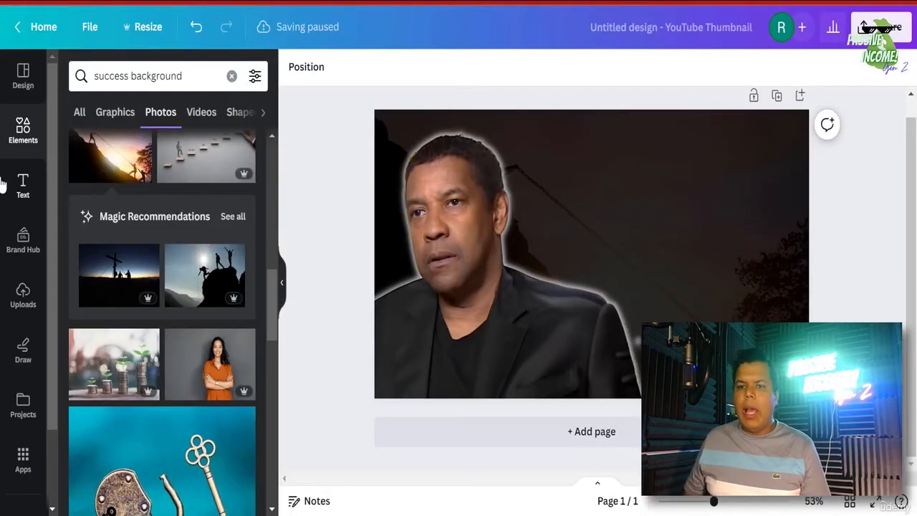
- Add a heading reading '"Why Only 1% Succeed' and select all its text
{"action": "left_click", "coordinate": [18, 205]}
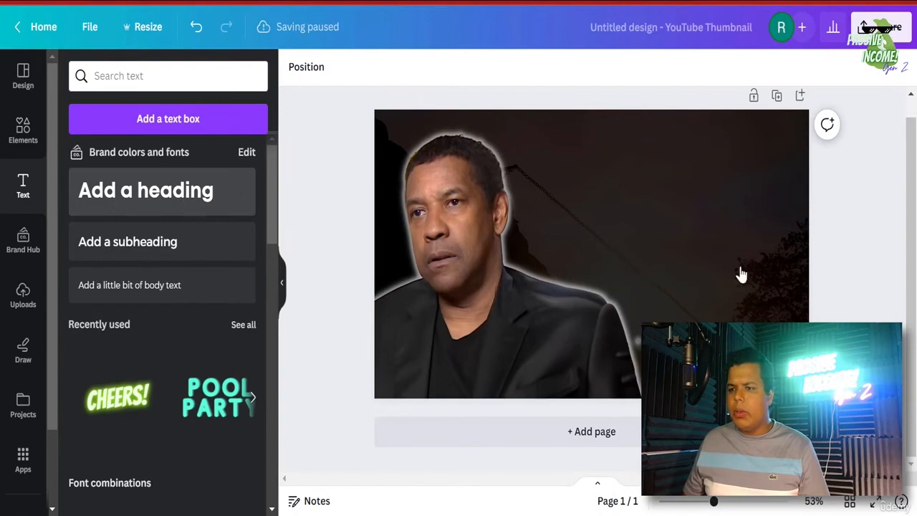
{"action": "double_click", "coordinate": [594, 256]}
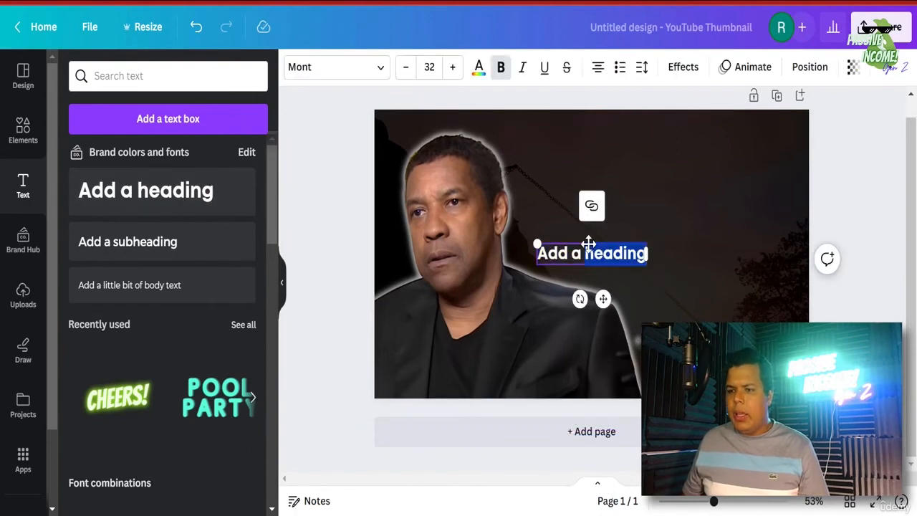
{"action": "left_click", "coordinate": [583, 265]}
{"action": "double_click", "coordinate": [583, 254]}
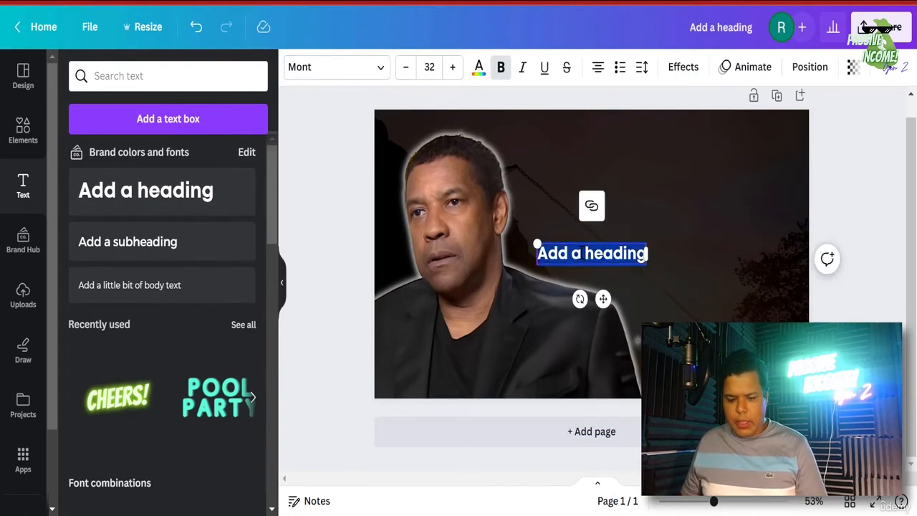
{"action": "type", "text": "\"Wh"}
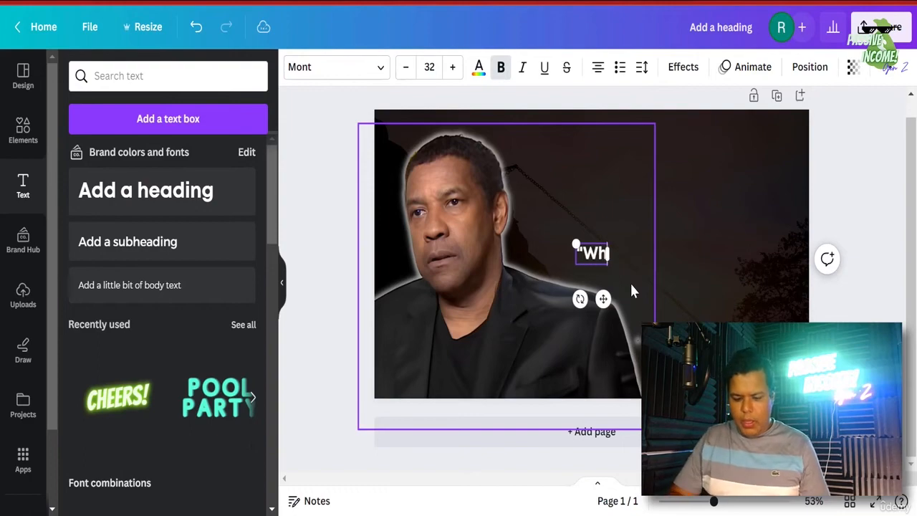
{"action": "type", "text": "y Only"}
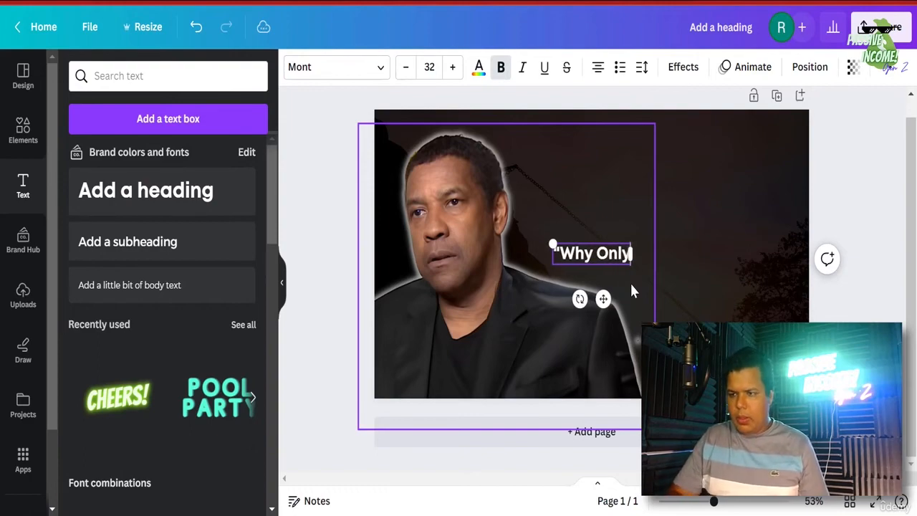
{"action": "type", "text": " 1% Su"}
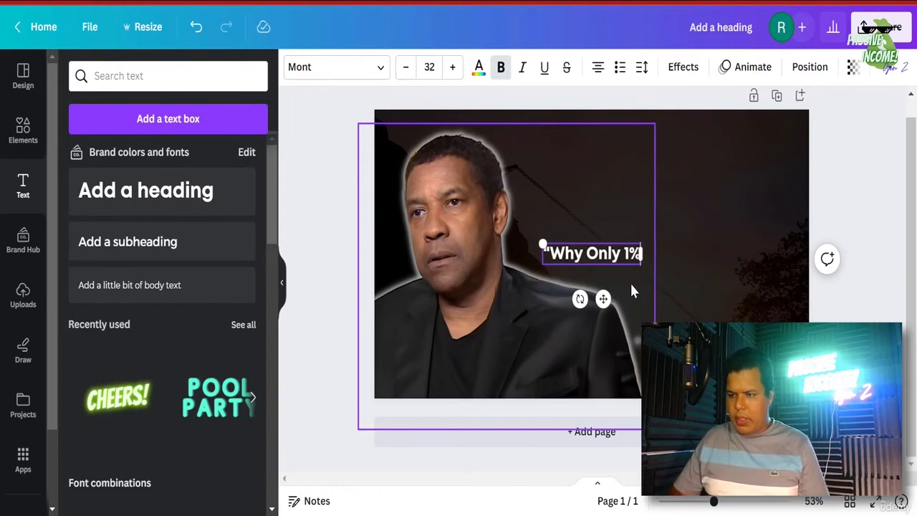
{"action": "type", "text": "cceed"}
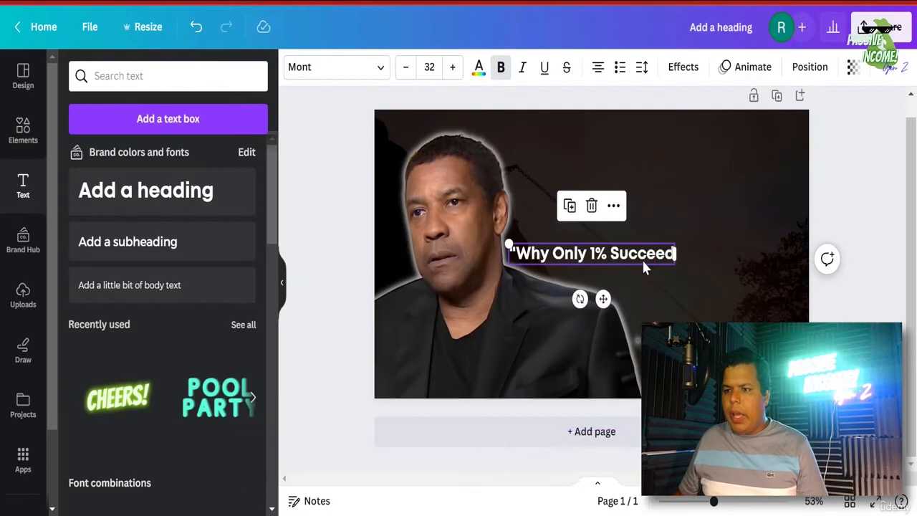
{"action": "key", "text": "ctrl+a"}
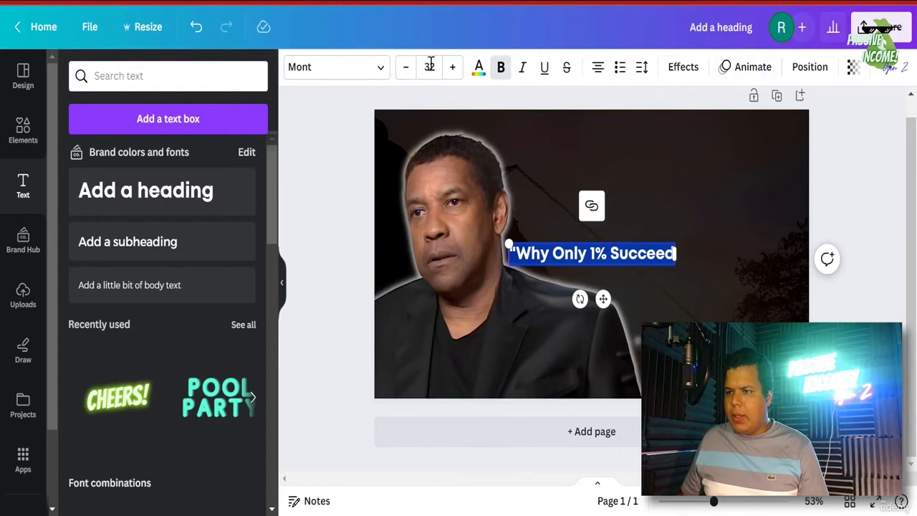
- Retype the heading in capitals as 'WHY ONLY 1% SUCCEED'
{"action": "left_click", "coordinate": [335, 69]}
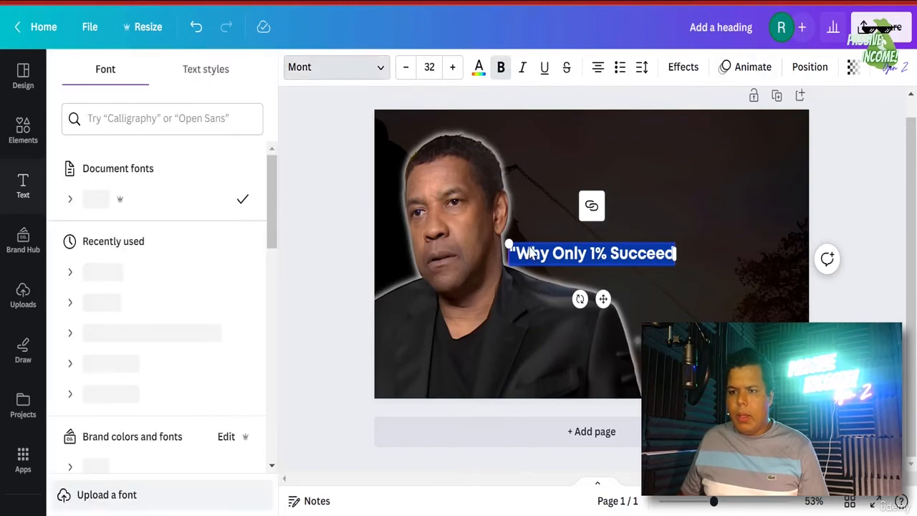
{"action": "left_click", "coordinate": [515, 255]}
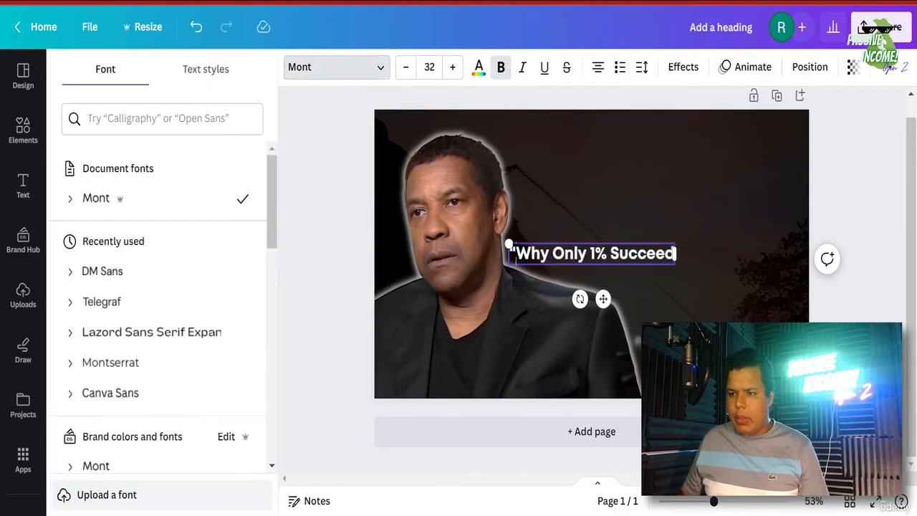
{"action": "left_click_drag", "start_coordinate": [516, 256], "coordinate": [678, 256]}
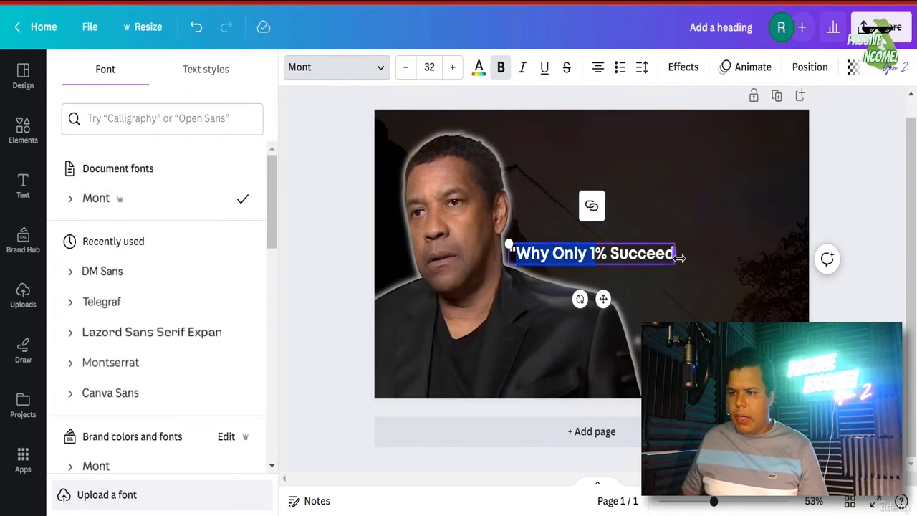
{"action": "key", "text": "BackSpace"}
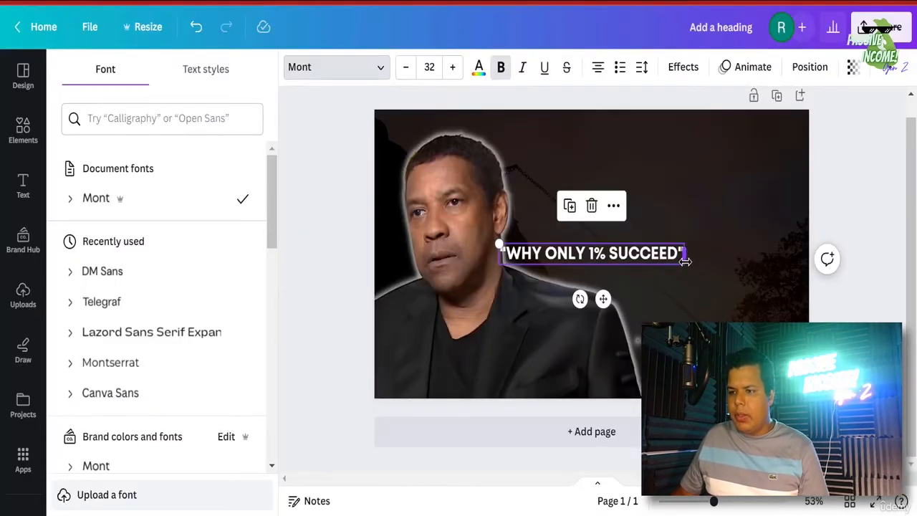
{"action": "left_click", "coordinate": [682, 259]}
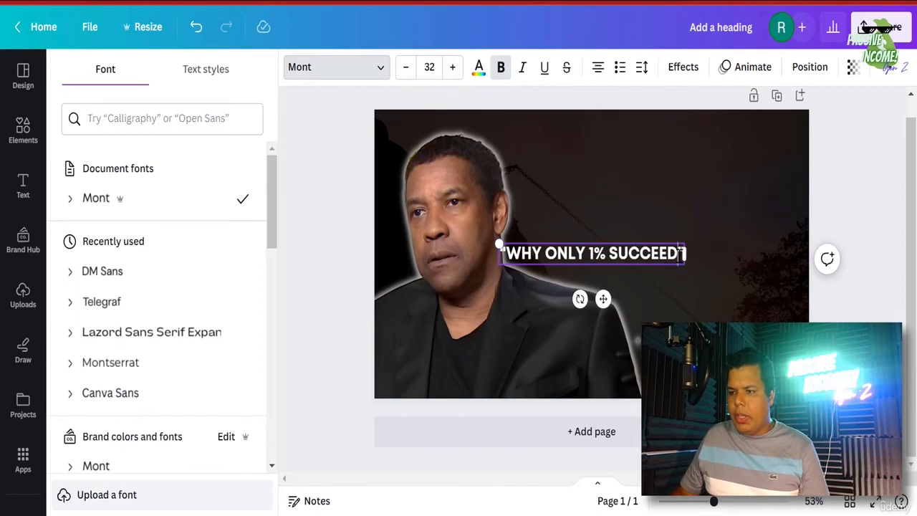
{"action": "double_click", "coordinate": [645, 253]}
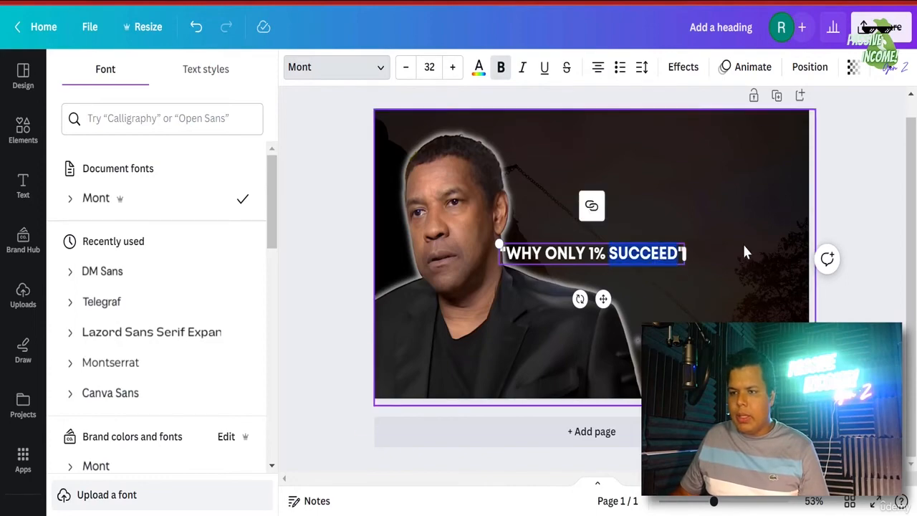
{"action": "left_click", "coordinate": [685, 272]}
{"action": "left_click", "coordinate": [668, 261]}
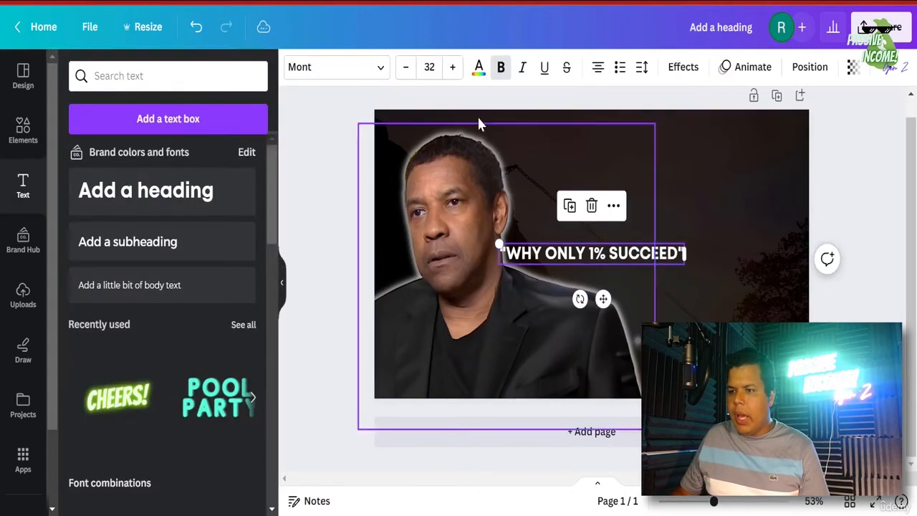
- Set the heading to DM Sans at size 60, then shrink it to about 45.7
{"action": "left_click", "coordinate": [429, 67]}
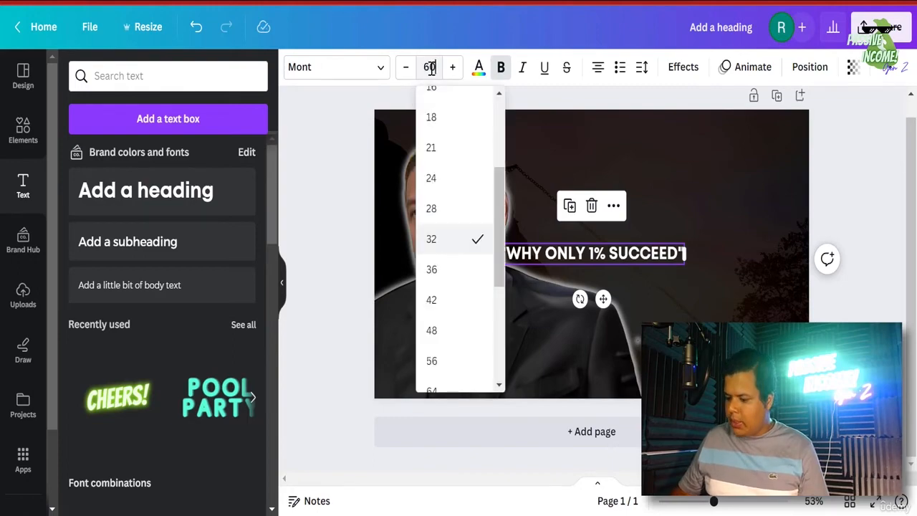
{"action": "type", "text": "60"}
{"action": "key", "text": "Return"}
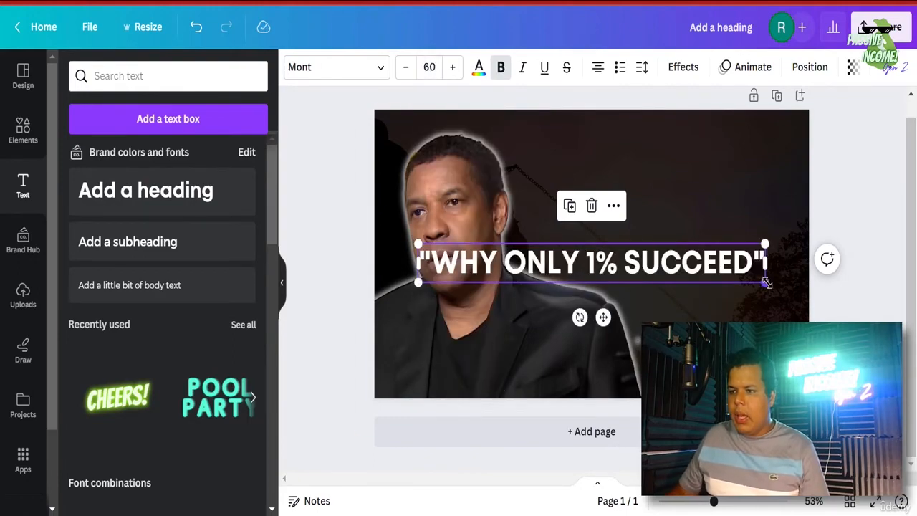
{"action": "left_click", "coordinate": [362, 68]}
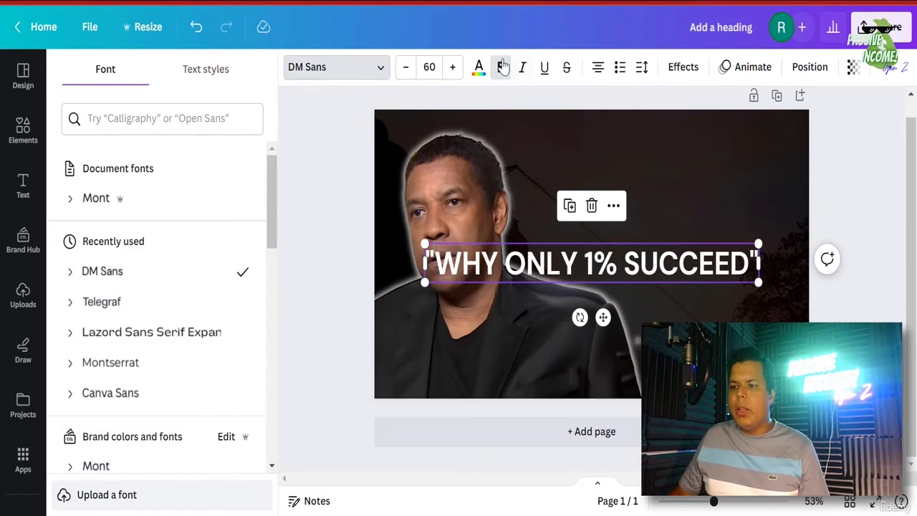
{"action": "left_click_drag", "start_coordinate": [758, 281], "coordinate": [728, 188]}
- Delete 'ONLY' from the heading, enlarge it to about 62.9, and place it upper right
{"action": "left_click", "coordinate": [735, 297]}
{"action": "left_click", "coordinate": [638, 260]}
{"action": "left_click", "coordinate": [719, 250]}
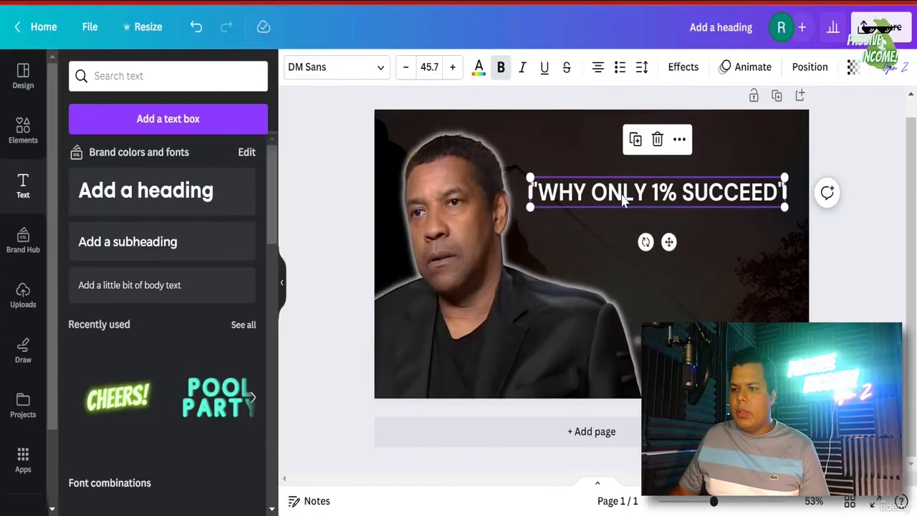
{"action": "double_click", "coordinate": [621, 194]}
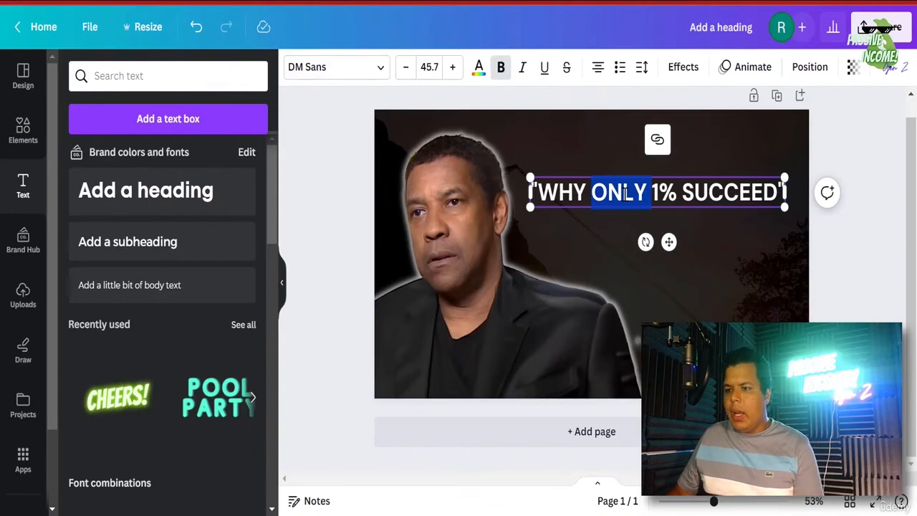
{"action": "key", "text": "BackSpace"}
{"action": "left_click_drag", "start_coordinate": [756, 209], "coordinate": [812, 267]}
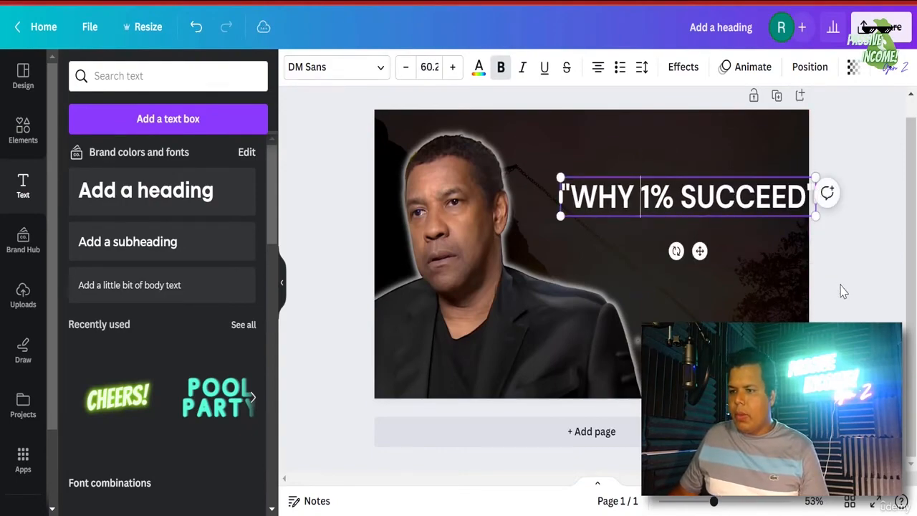
{"action": "left_click_drag", "start_coordinate": [718, 185], "coordinate": [687, 170]}
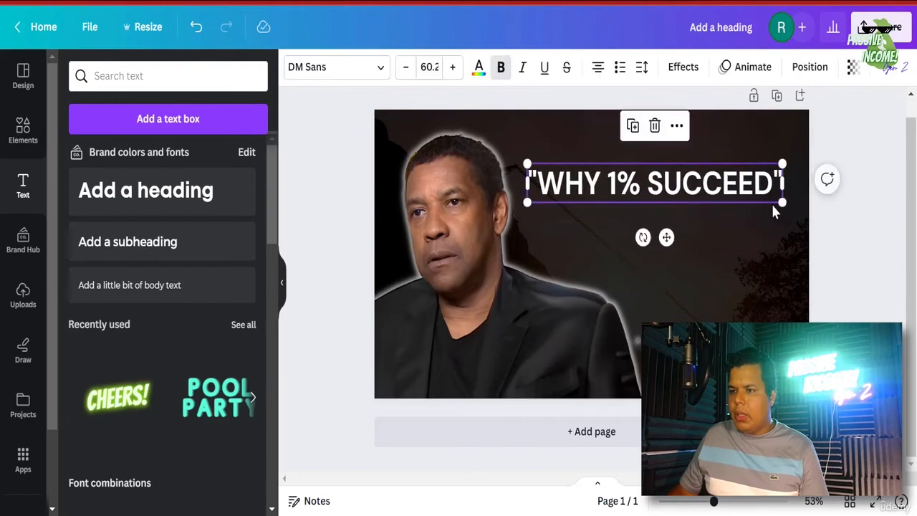
{"action": "left_click_drag", "start_coordinate": [796, 215], "coordinate": [807, 217]}
{"action": "left_click_drag", "start_coordinate": [756, 192], "coordinate": [746, 192]}
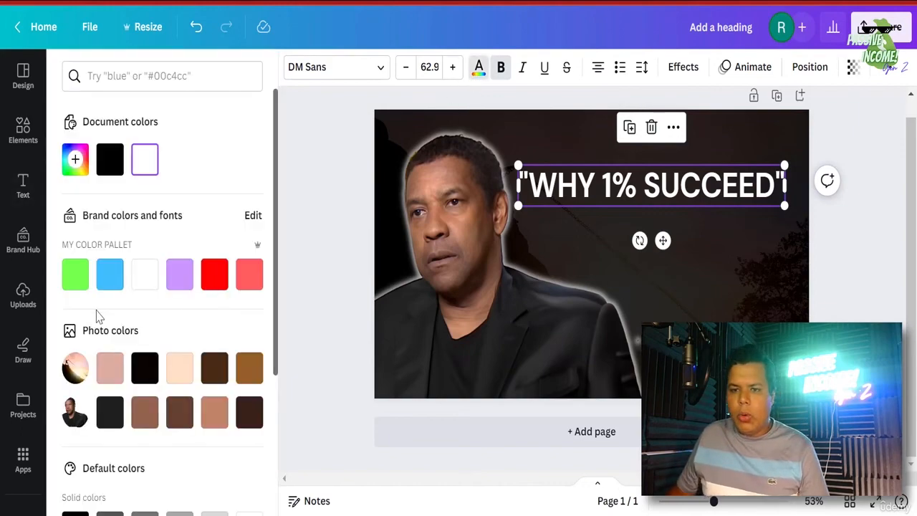
- Colour the heading bright yellow (#FFFC00)
{"action": "left_click", "coordinate": [83, 172]}
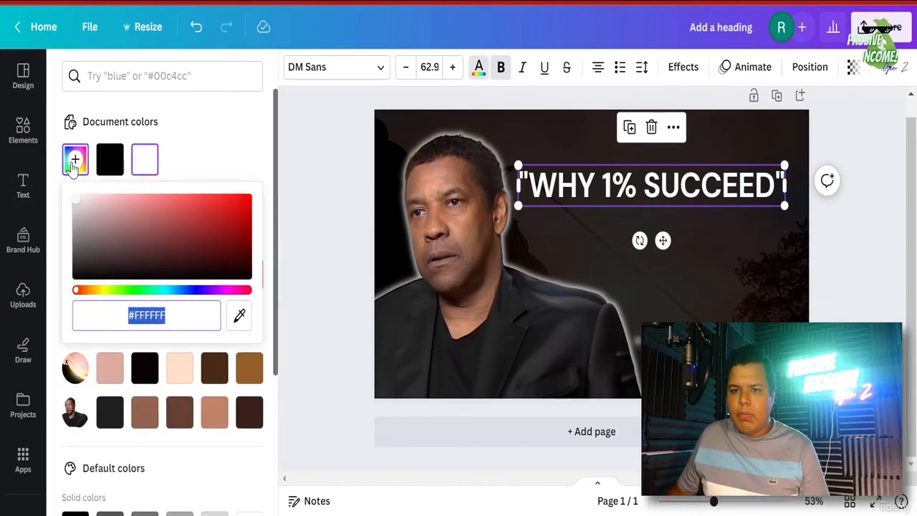
{"action": "left_click", "coordinate": [106, 291]}
{"action": "left_click_drag", "start_coordinate": [122, 276], "coordinate": [351, 186]}
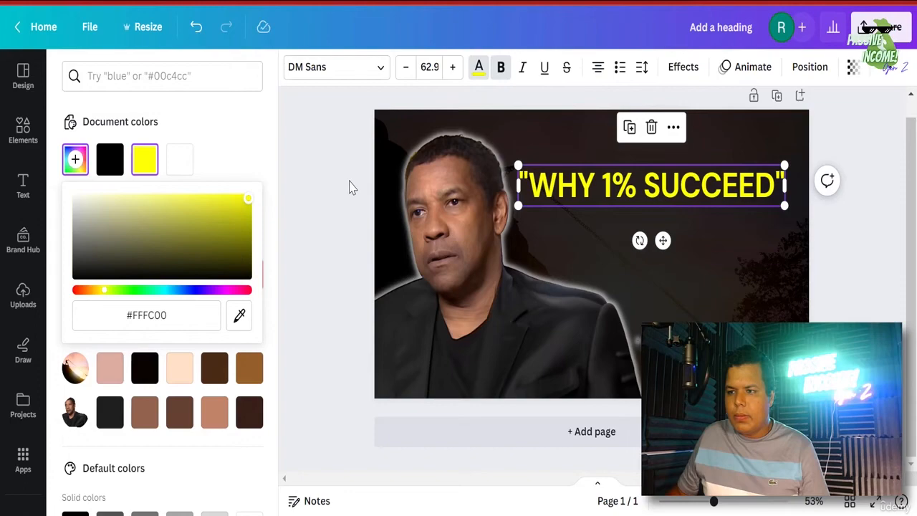
- Preview Outline, Lift, Neon and Echo effects on the heading, then settle on None
{"action": "left_click", "coordinate": [681, 68]}
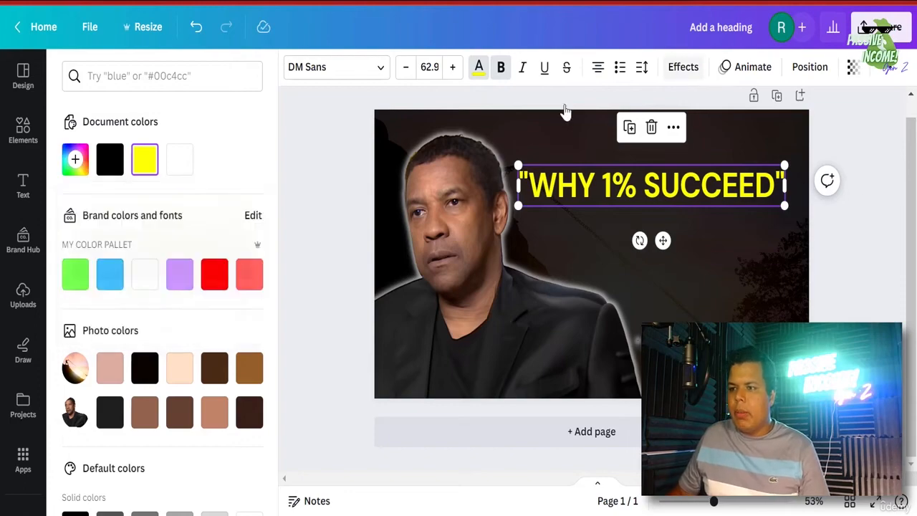
{"action": "left_click", "coordinate": [229, 272]}
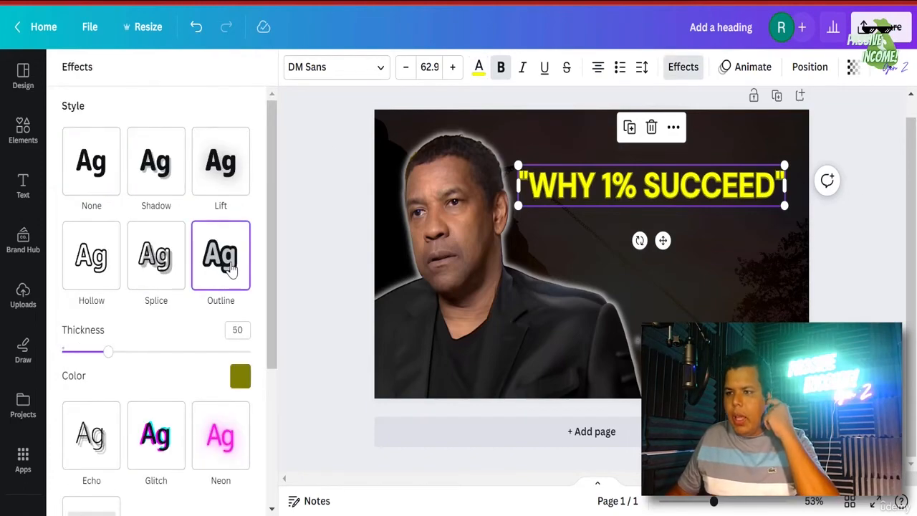
{"action": "left_click", "coordinate": [220, 164]}
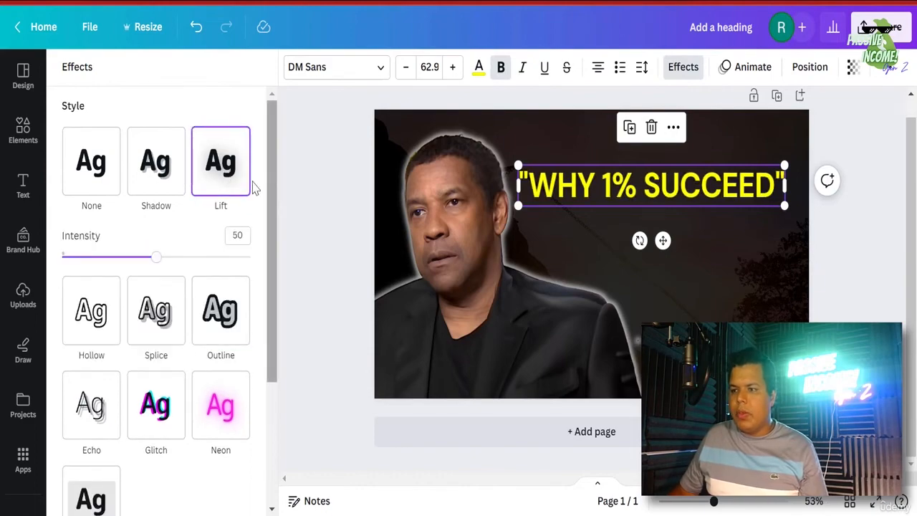
{"action": "left_click", "coordinate": [232, 426]}
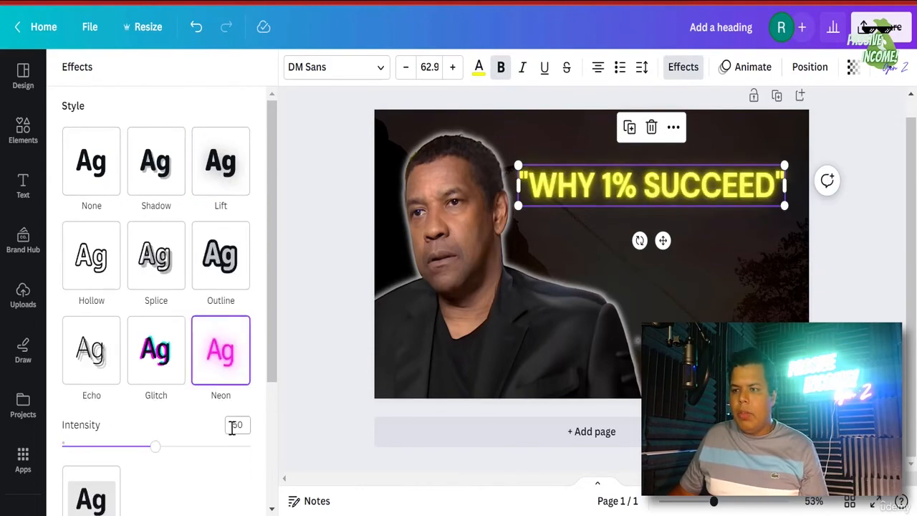
{"action": "left_click", "coordinate": [86, 357]}
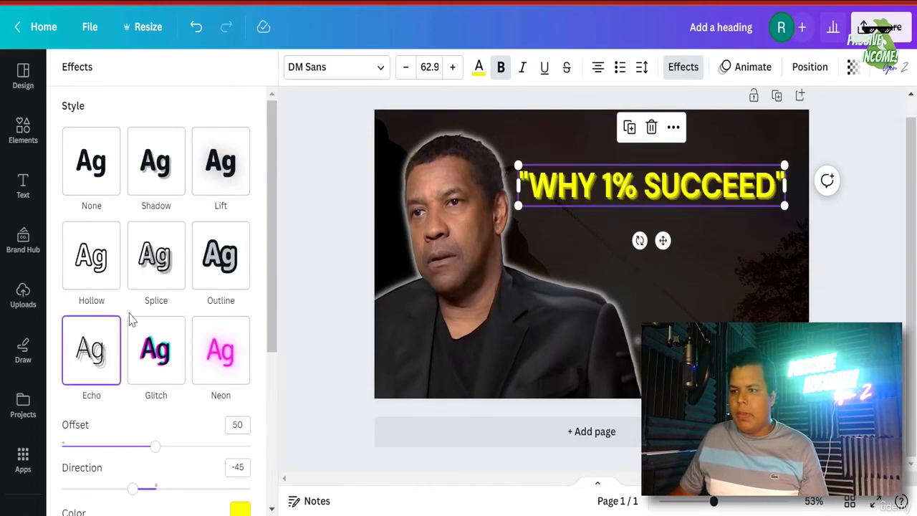
{"action": "left_click", "coordinate": [99, 165]}
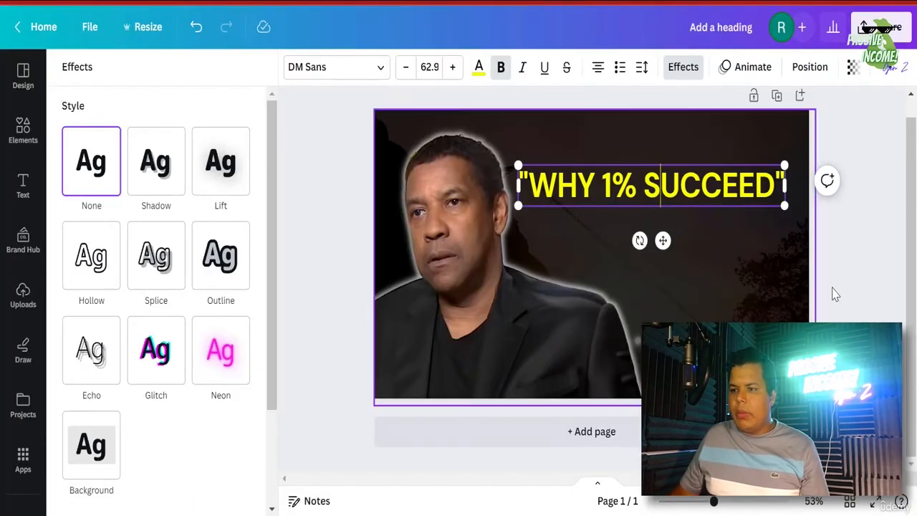
{"action": "left_click", "coordinate": [761, 233]}
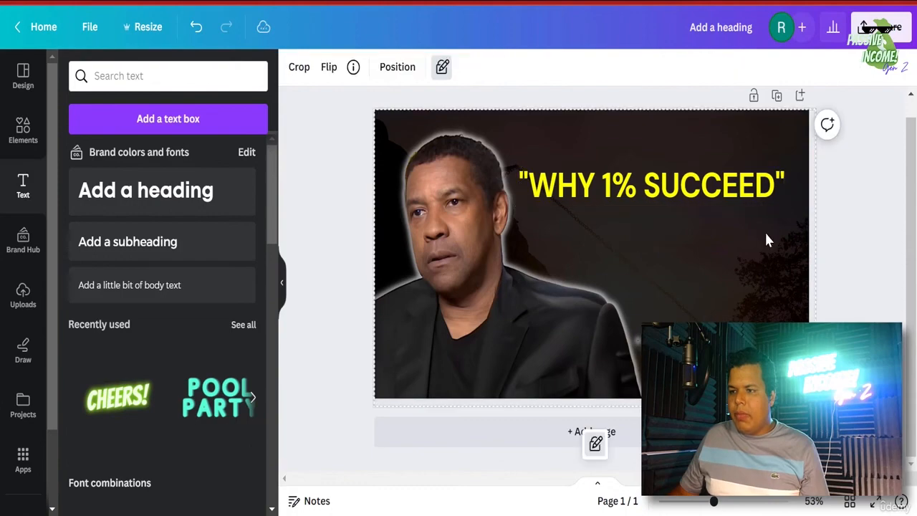
{"action": "left_click", "coordinate": [600, 168]}
- Duplicate the WHY 1% SUCCEED heading, move the copy below it and colour it white
{"action": "left_click", "coordinate": [630, 127]}
{"action": "left_click_drag", "start_coordinate": [658, 193], "coordinate": [655, 239]}
{"action": "double_click", "coordinate": [655, 239]}
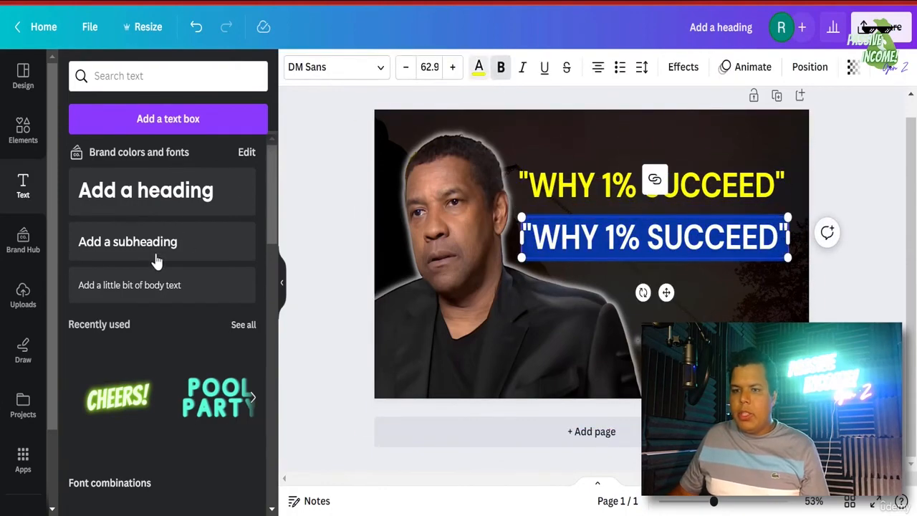
{"action": "left_click", "coordinate": [112, 170]}
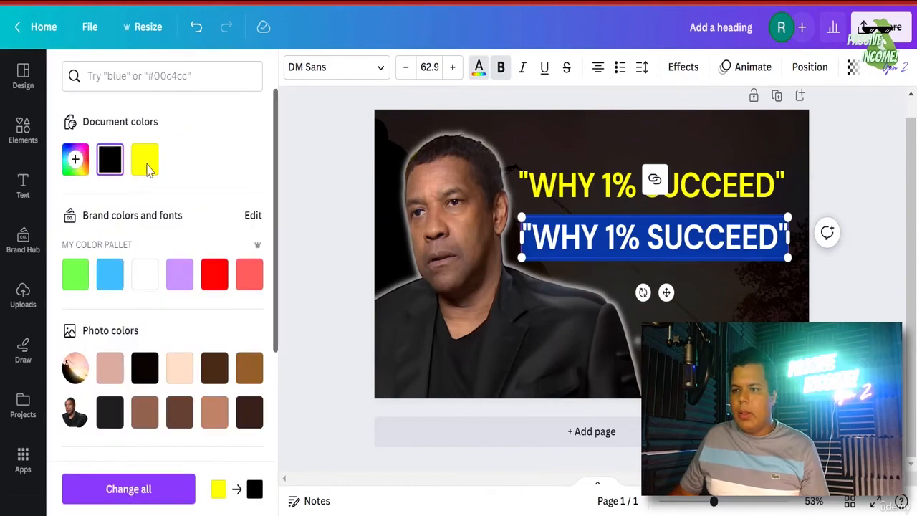
{"action": "left_click", "coordinate": [762, 287]}
{"action": "left_click", "coordinate": [743, 224]}
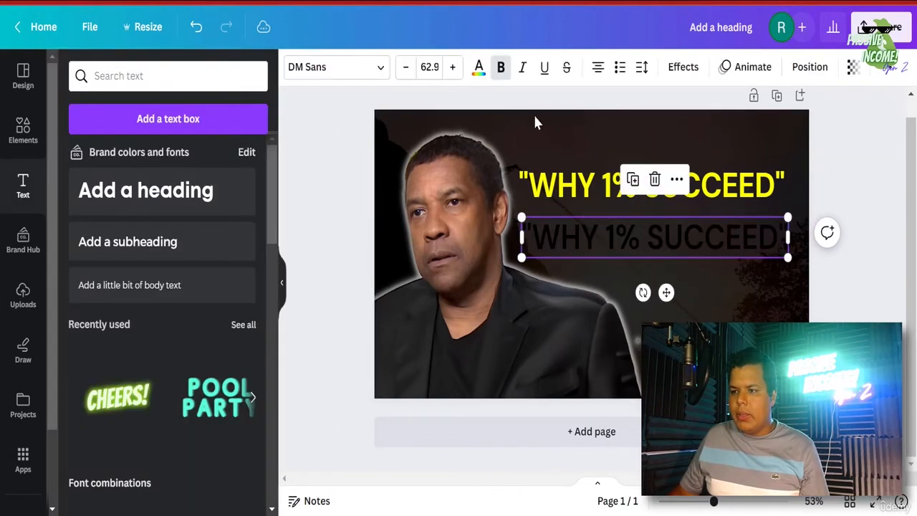
{"action": "double_click", "coordinate": [662, 244]}
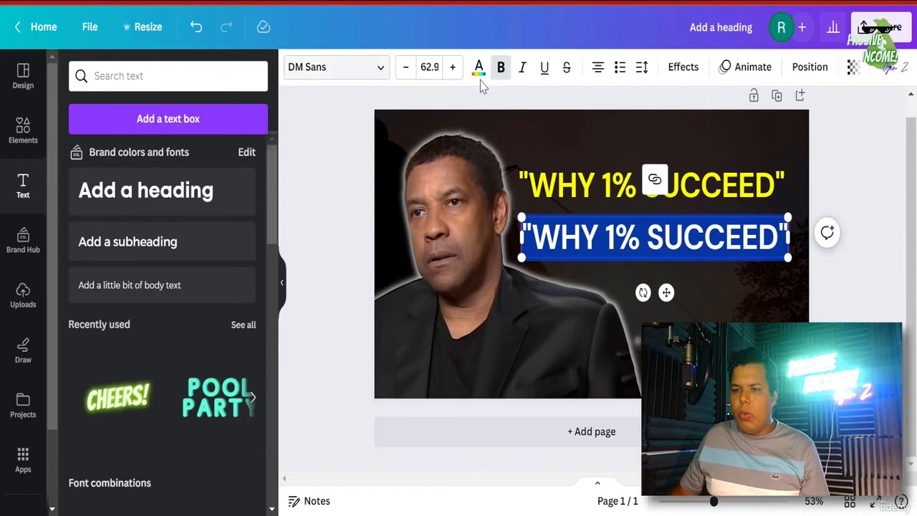
{"action": "left_click", "coordinate": [142, 275]}
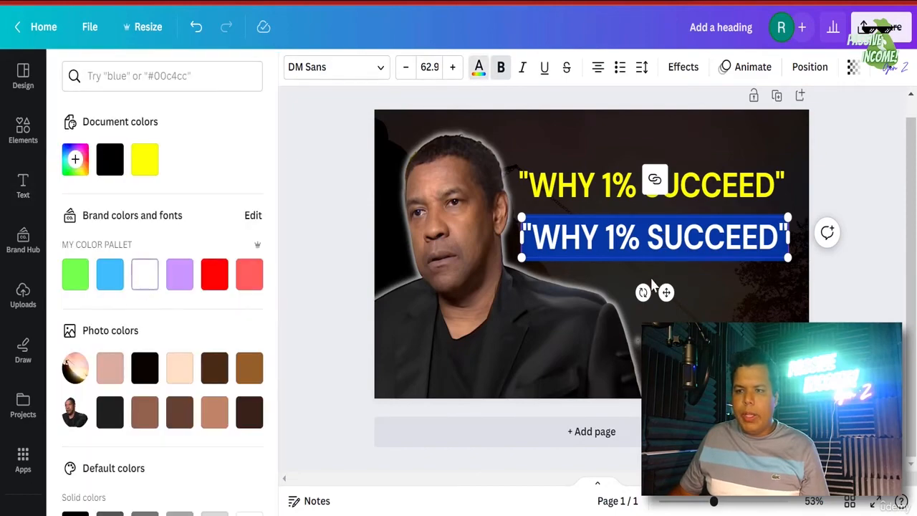
{"action": "left_click", "coordinate": [802, 296]}
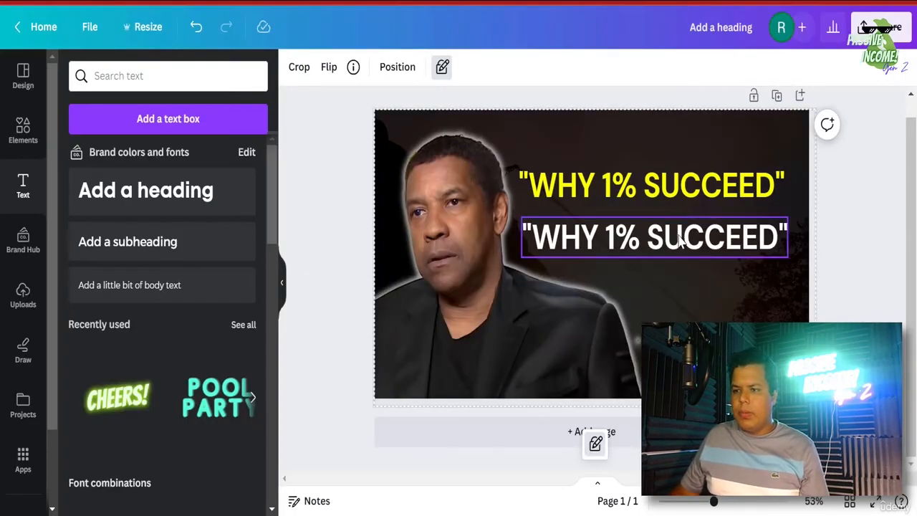
- Retype the copy as AND 99% DON'T" and nudge it into place under the heading
{"action": "double_click", "coordinate": [679, 237]}
{"action": "type", "text": "AND 98"}
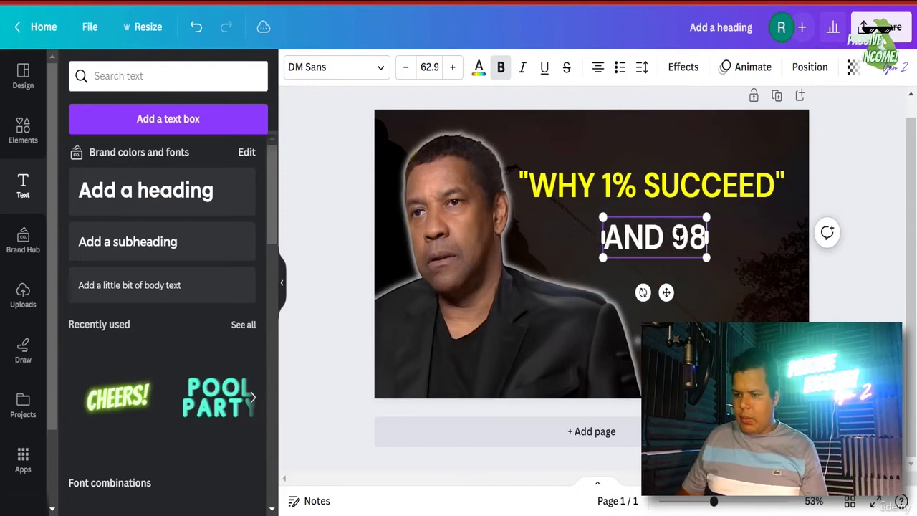
{"action": "key", "text": "BackSpace"}
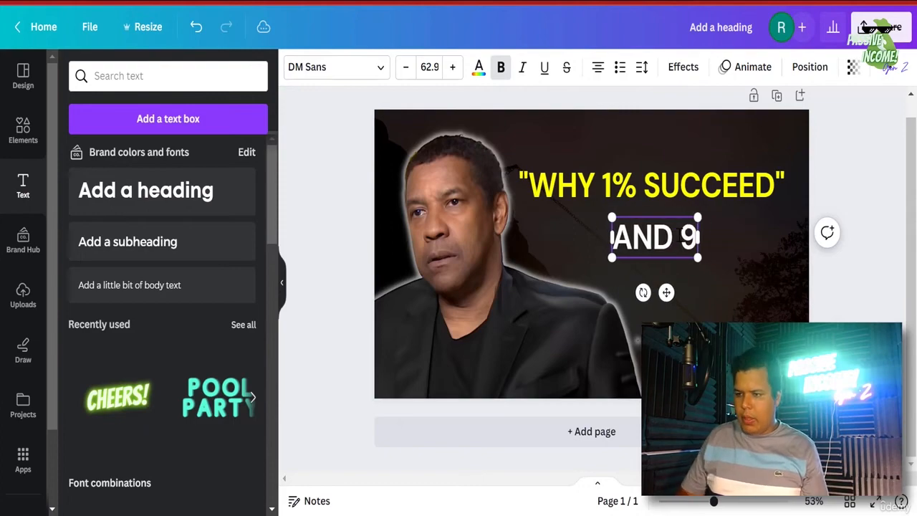
{"action": "type", "text": "9%"}
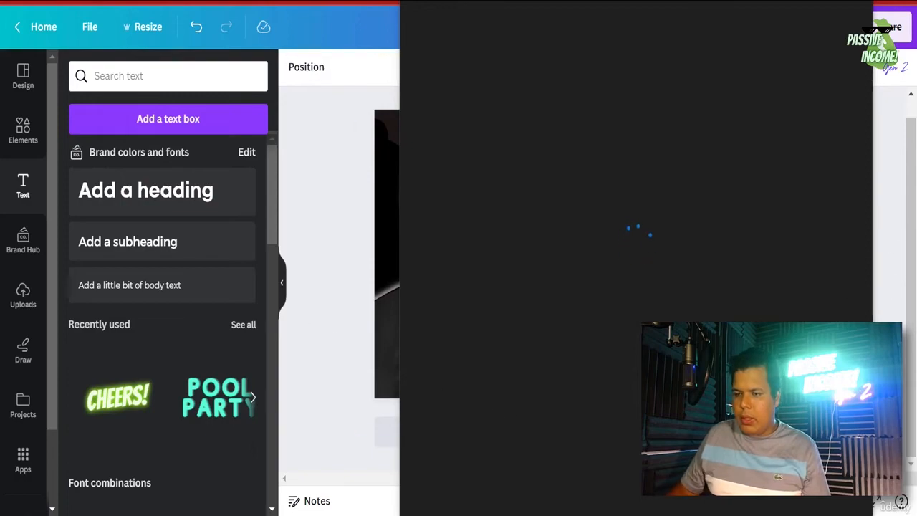
{"action": "left_click", "coordinate": [717, 240]}
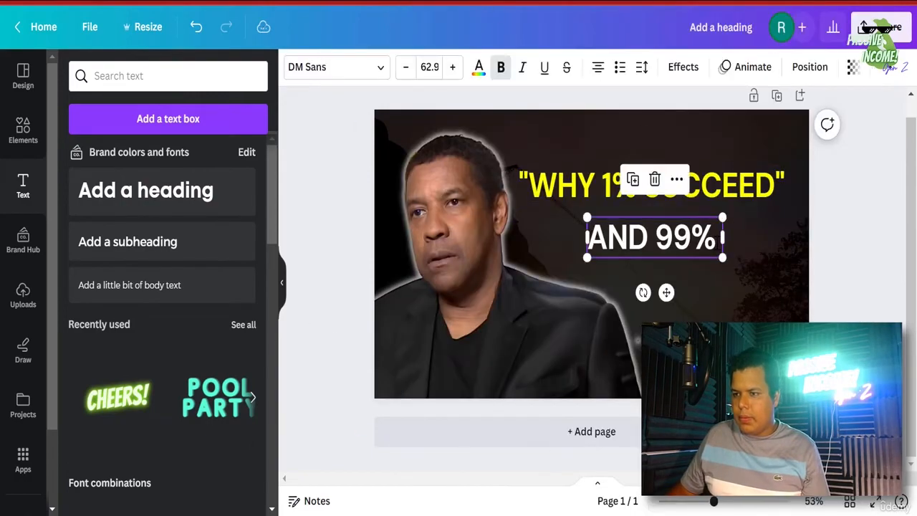
{"action": "type", "text": "DON4"}
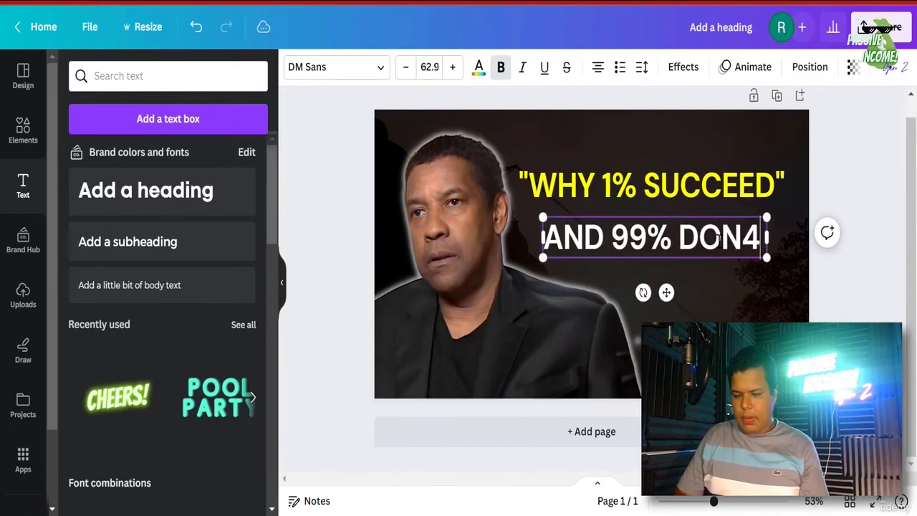
{"action": "key", "text": "BackSpace"}
{"action": "type", "text": "'t"}
{"action": "key", "text": "BackSpace"}
{"action": "type", "text": "T"}
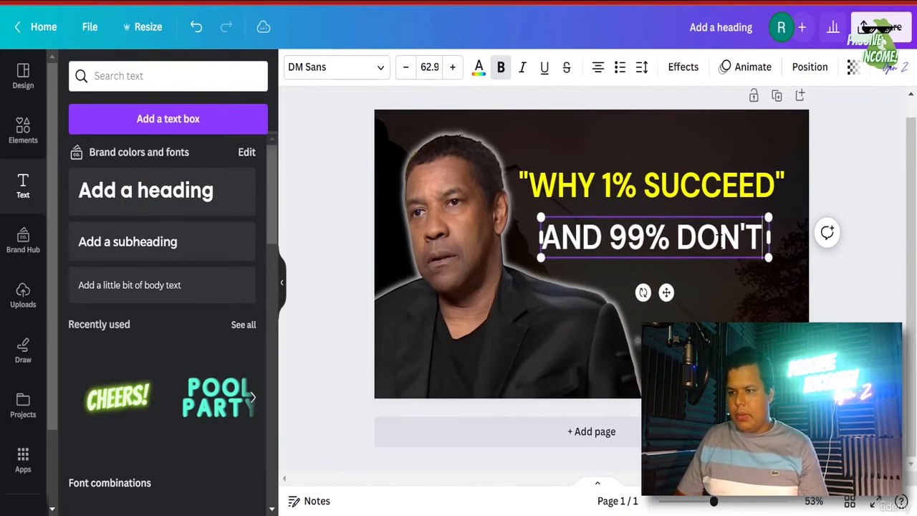
{"action": "type", "text": "\""}
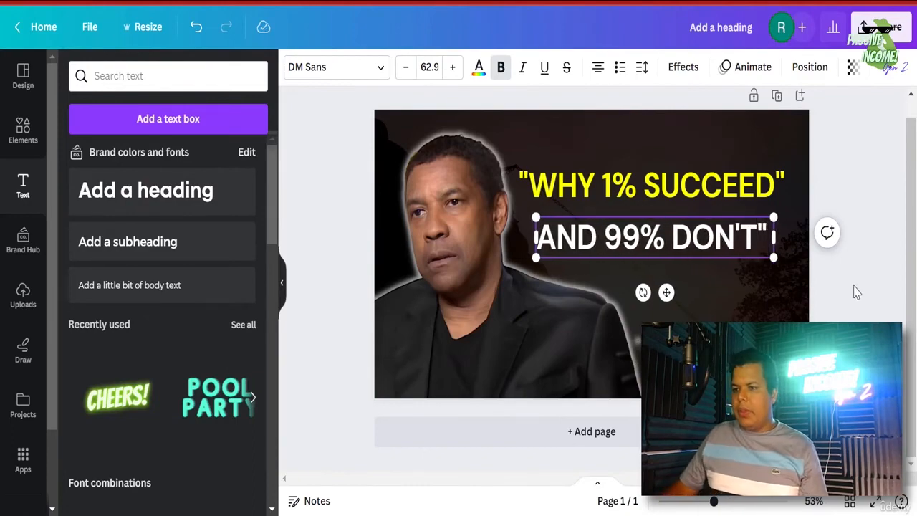
{"action": "left_click", "coordinate": [856, 292]}
{"action": "mouse_move", "coordinate": [722, 244]}
{"action": "left_mouse_down"}
{"action": "mouse_move", "coordinate": [712, 239]}
{"action": "mouse_move", "coordinate": [727, 239]}
{"action": "left_mouse_up"}
{"action": "left_click", "coordinate": [857, 288]}
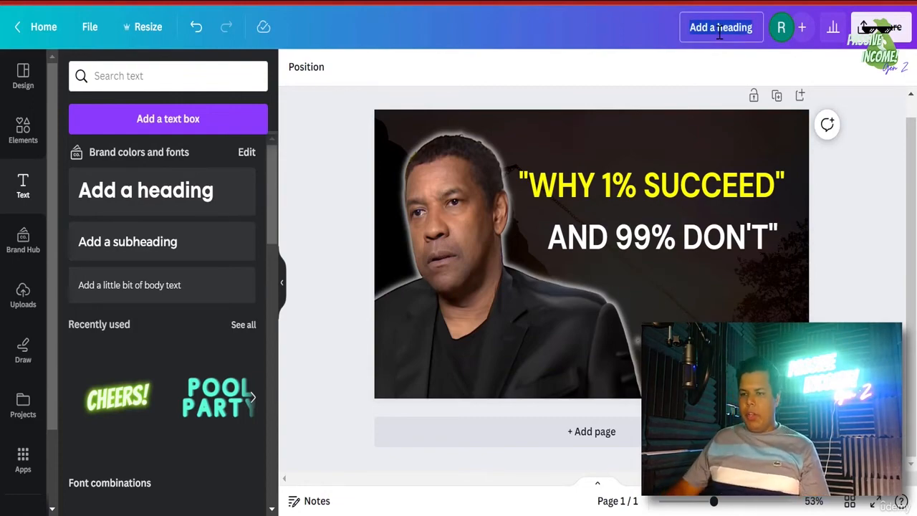
- Enter 'Youtube video thumbnail' as the design's title
{"action": "type", "text": "Youtube vide"}
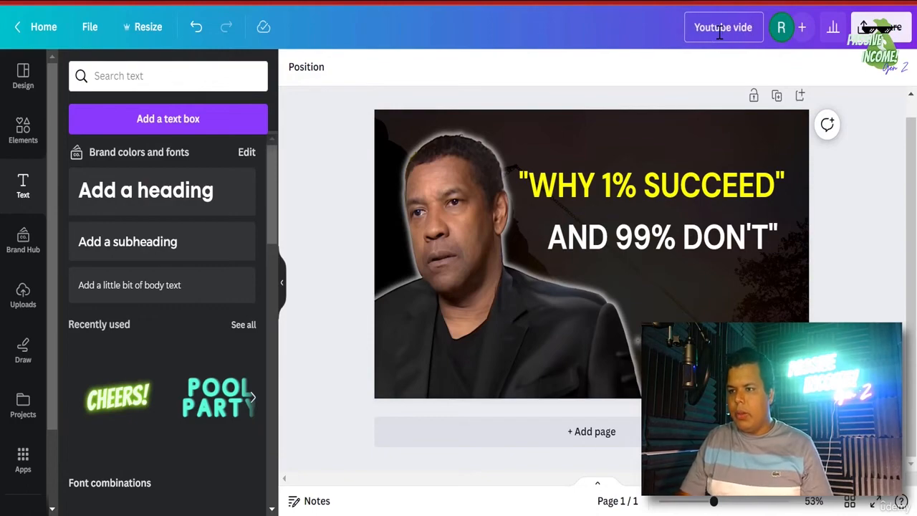
{"action": "type", "text": "o thumbnail"}
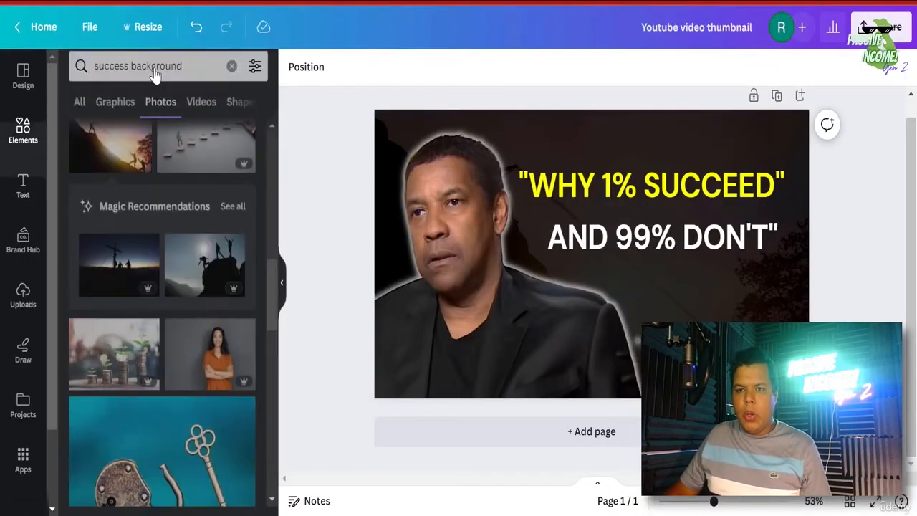
- Search the elements for 'subscribe' and show the Graphics results
{"action": "left_click", "coordinate": [153, 76]}
{"action": "triple_click", "coordinate": [153, 76]}
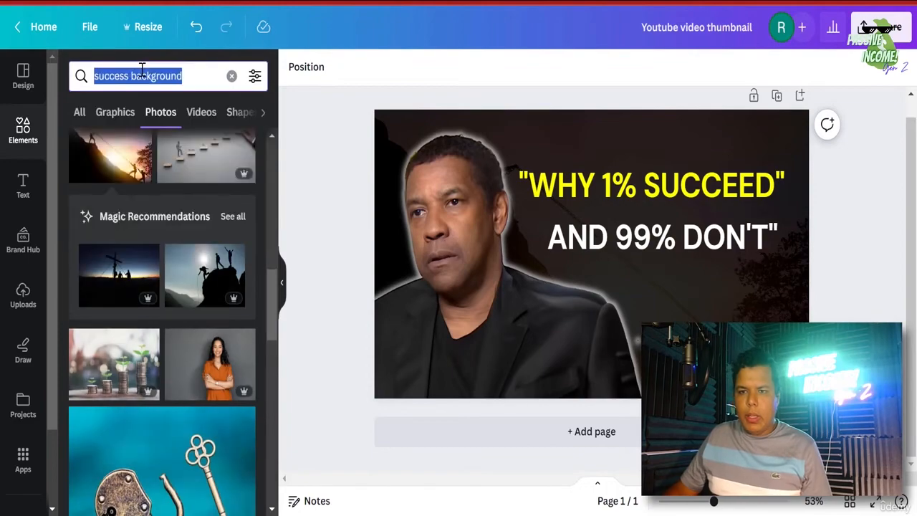
{"action": "type", "text": "subscribe"}
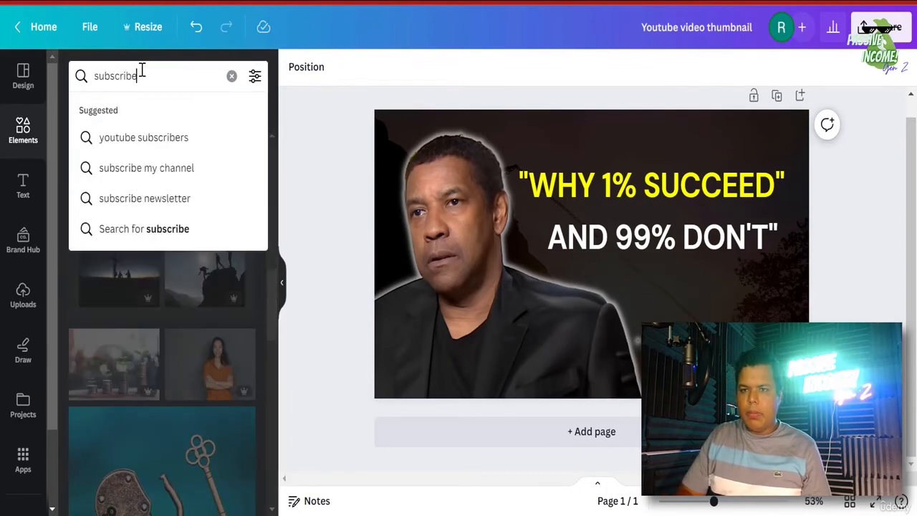
{"action": "key", "text": "Return"}
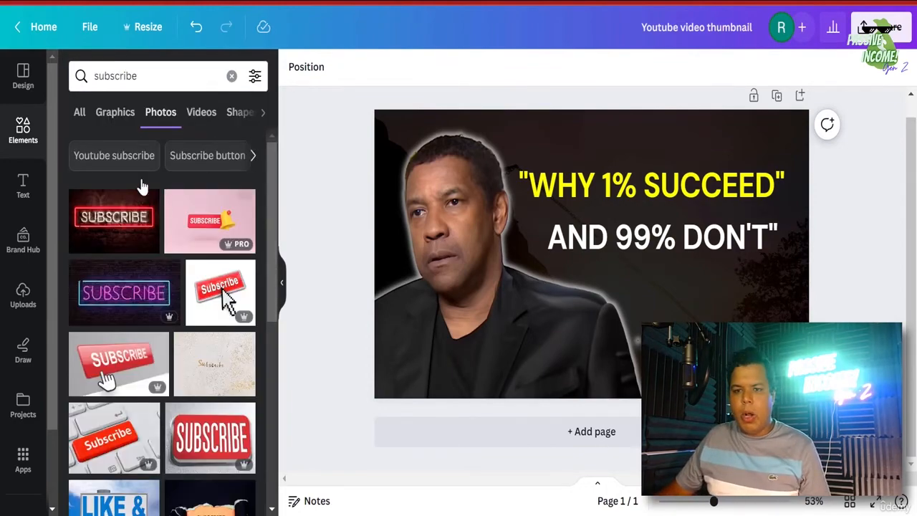
{"action": "left_click", "coordinate": [120, 117]}
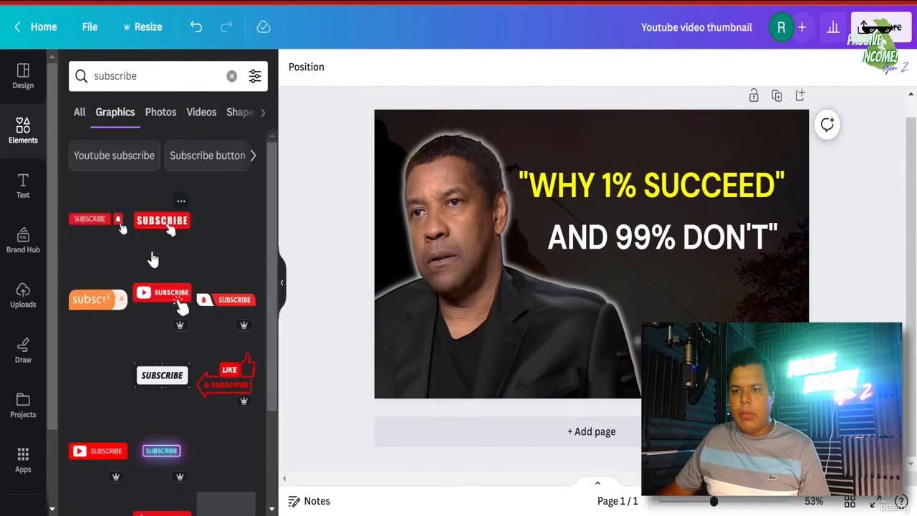
- Add a red SUBSCRIBE graphic, shrink it to the bottom-right corner, then delete it
{"action": "left_click", "coordinate": [176, 226]}
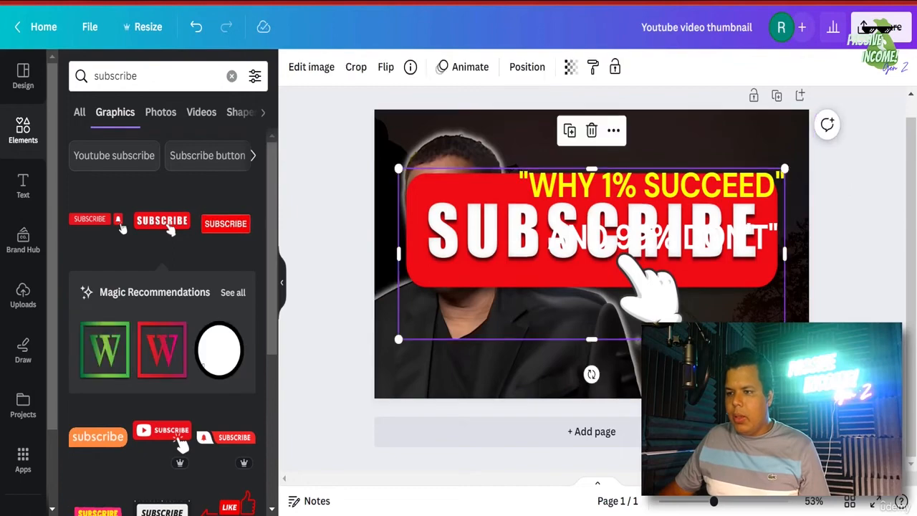
{"action": "left_click_drag", "start_coordinate": [784, 339], "coordinate": [581, 249]}
{"action": "left_click_drag", "start_coordinate": [490, 208], "coordinate": [694, 339]}
{"action": "left_click_drag", "start_coordinate": [784, 380], "coordinate": [681, 324]}
{"action": "key", "text": "Delete"}
{"action": "left_click", "coordinate": [828, 318]}
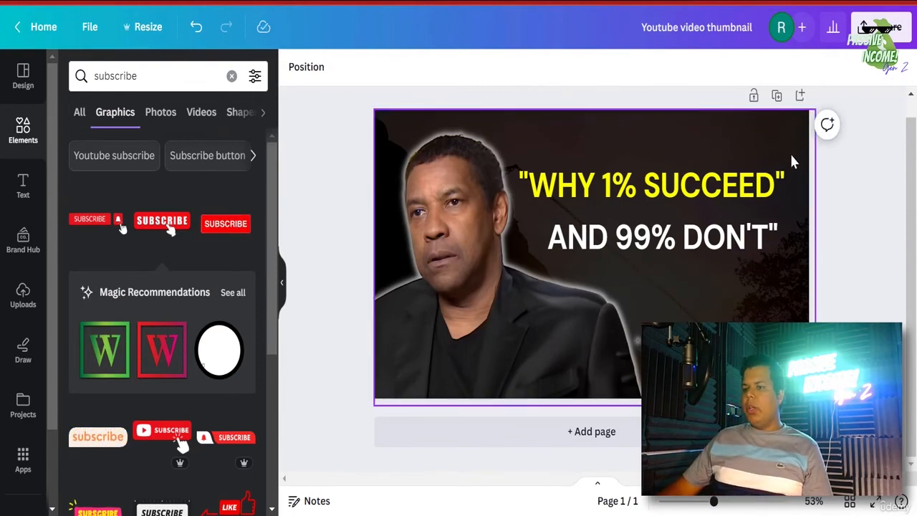
- Prefix the design title with 'DENZEL -'
{"action": "left_click", "coordinate": [868, 30]}
{"action": "left_click", "coordinate": [644, 29]}
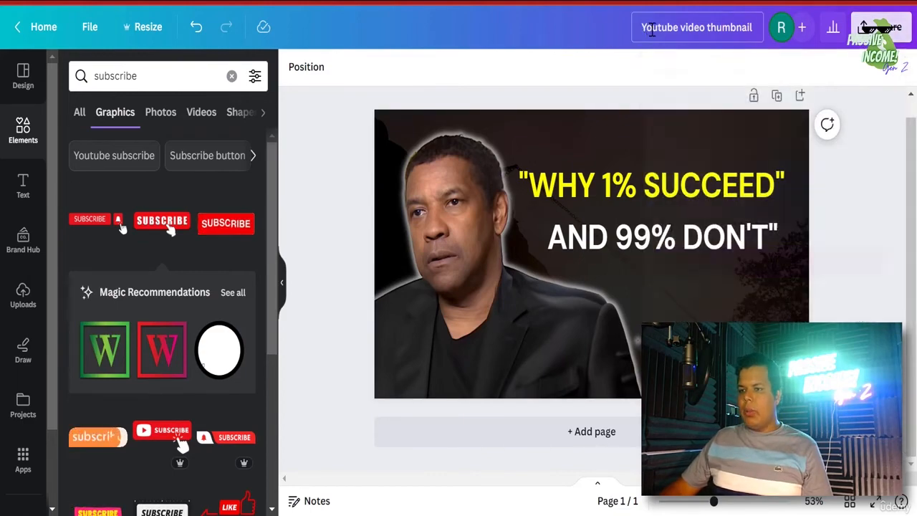
{"action": "left_click", "coordinate": [644, 30]}
{"action": "type", "text": "DENZEL -"}
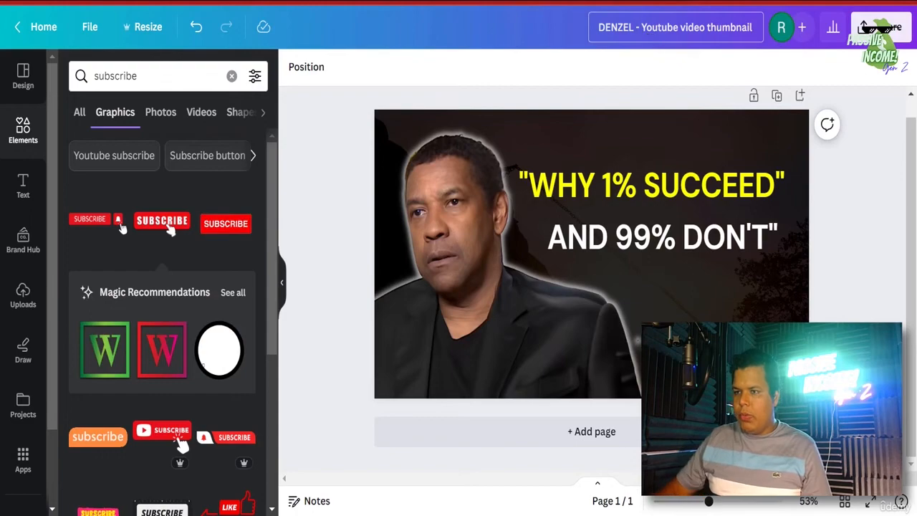
- Download the design from the Share menu as a PNG
{"action": "left_click", "coordinate": [881, 29]}
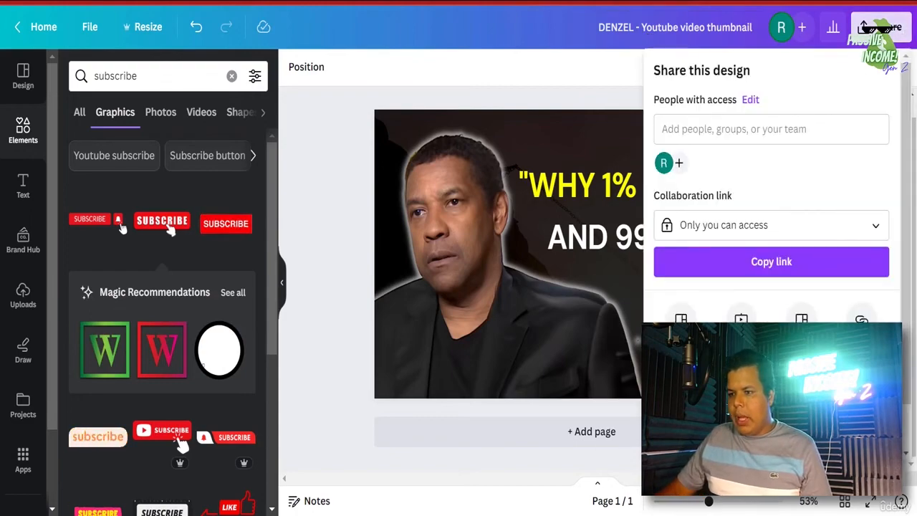
{"action": "left_click", "coordinate": [762, 391]}
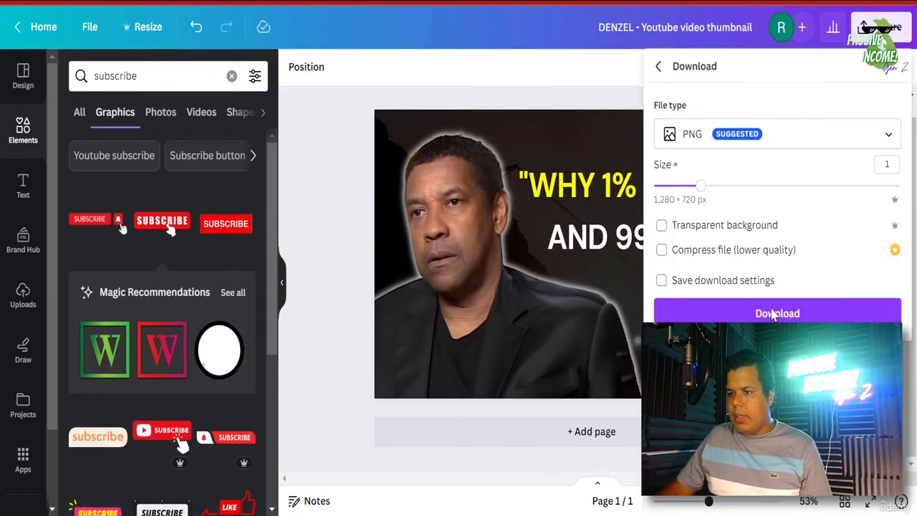
{"action": "left_click", "coordinate": [769, 314]}
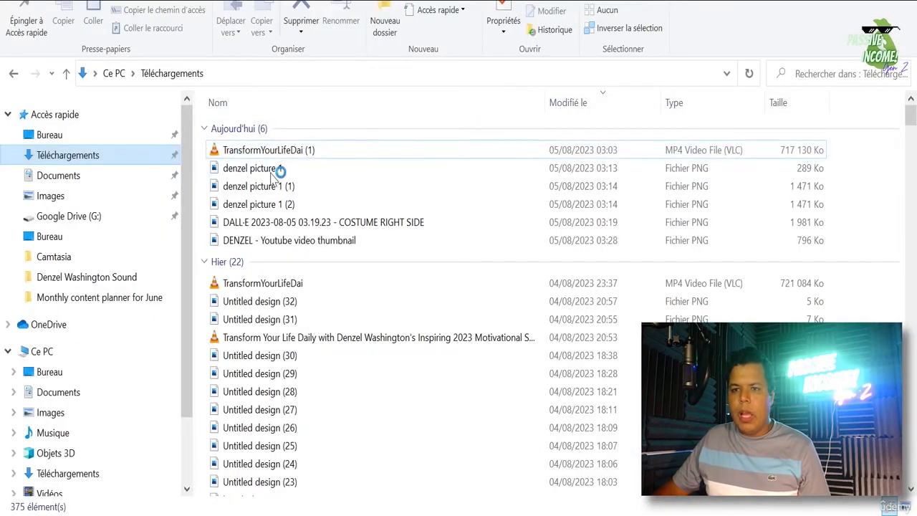
- Sort Téléchargements by the Modifié le column to locate the DENZEL thumbnail PNG
{"action": "left_click", "coordinate": [265, 152]}
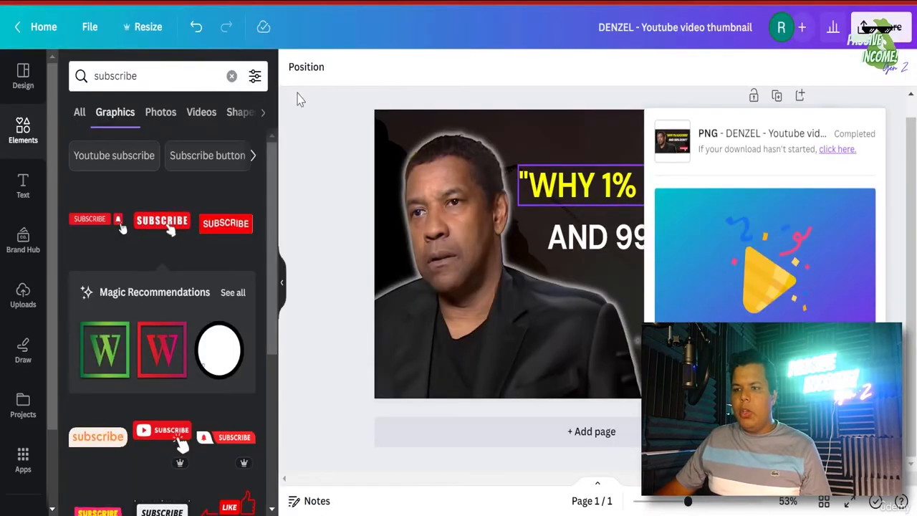
- Close the download-completed notice and scroll to the banner template design
{"action": "left_click", "coordinate": [338, 69]}
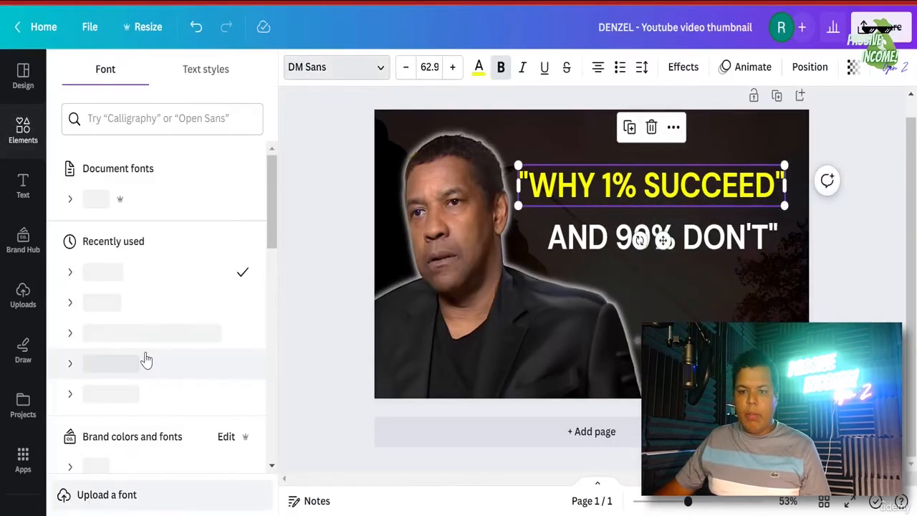
{"action": "scroll", "coordinate": [163, 391], "scroll_direction": "down", "scroll_amount": 3}
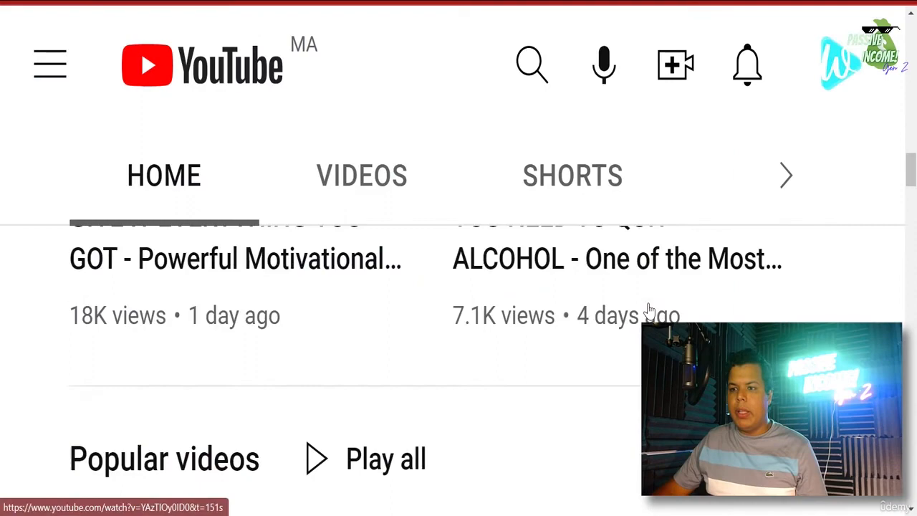
- Lower Chrome's page zoom via the ⋮ menu and Ctrl+minus until the MotivationHub banner fits
{"action": "scroll", "coordinate": [647, 311], "scroll_direction": "up", "scroll_amount": 10}
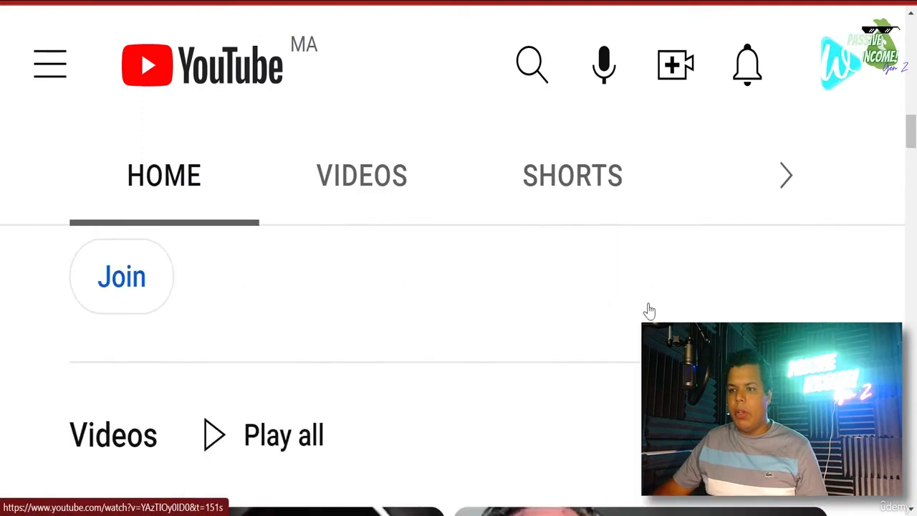
{"action": "left_click", "coordinate": [912, 7]}
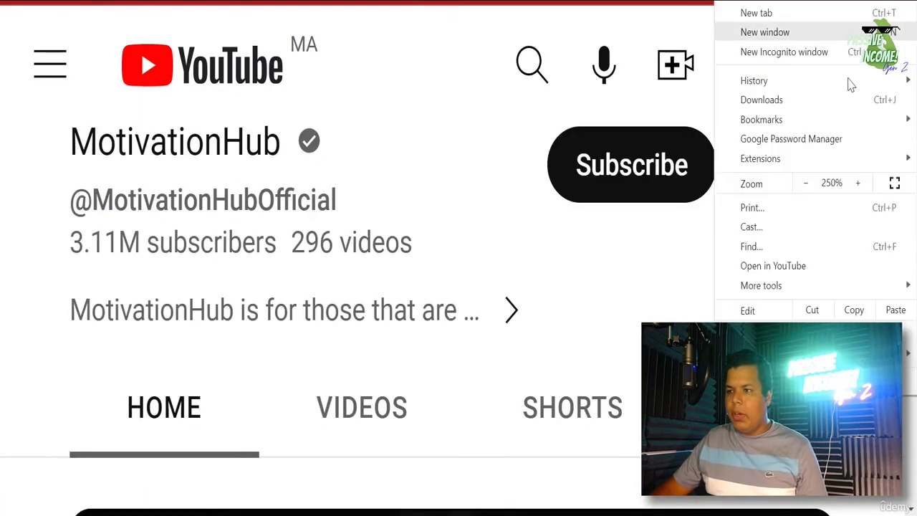
{"action": "left_click", "coordinate": [806, 185]}
{"action": "left_click", "coordinate": [806, 185]}
{"action": "left_click", "coordinate": [806, 185]}
{"action": "left_click", "coordinate": [806, 185]}
{"action": "left_click", "coordinate": [806, 185]}
{"action": "left_click", "coordinate": [806, 185]}
{"action": "left_click", "coordinate": [807, 185]}
{"action": "left_click", "coordinate": [666, 293]}
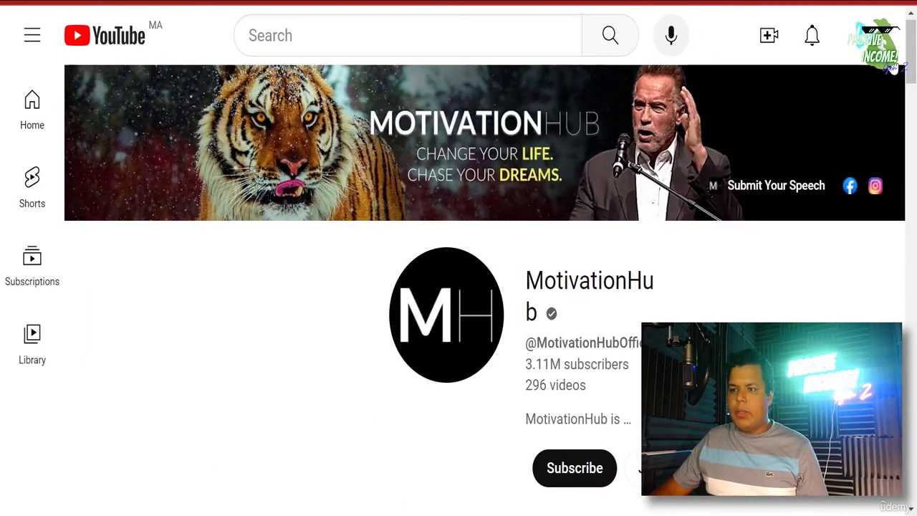
{"action": "key", "text": "ctrl+minus"}
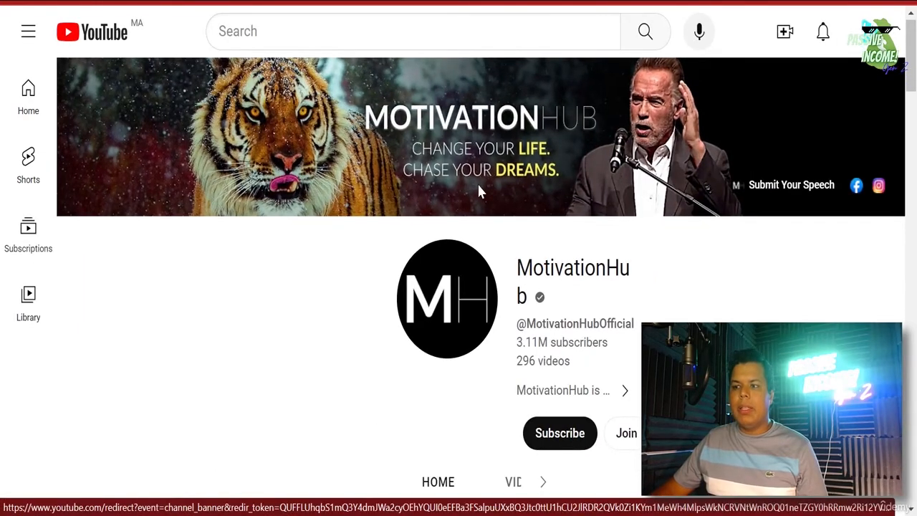
{"action": "key", "text": "ctrl+minus"}
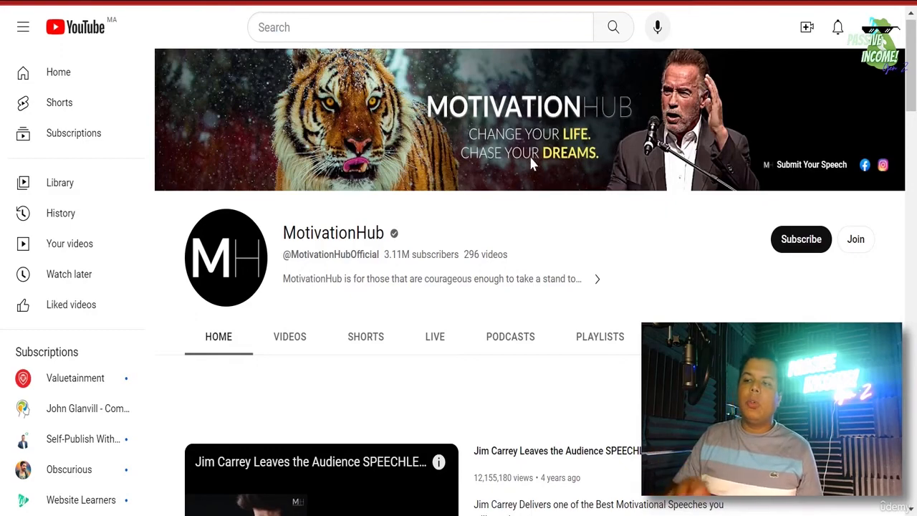
{"action": "scroll", "coordinate": [530, 158], "scroll_direction": "up", "scroll_amount": 1}
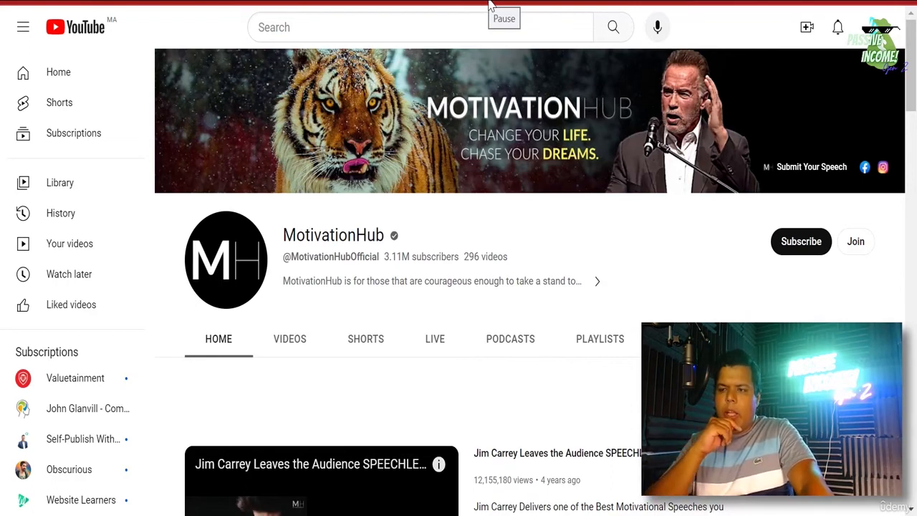
{"action": "scroll", "coordinate": [619, 377], "scroll_direction": "down", "scroll_amount": 3}
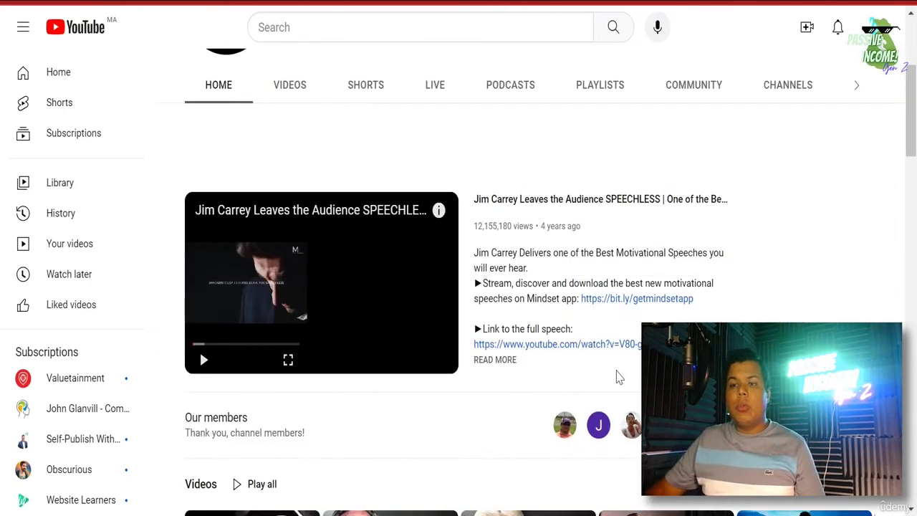
{"action": "scroll", "coordinate": [618, 377], "scroll_direction": "up", "scroll_amount": 3}
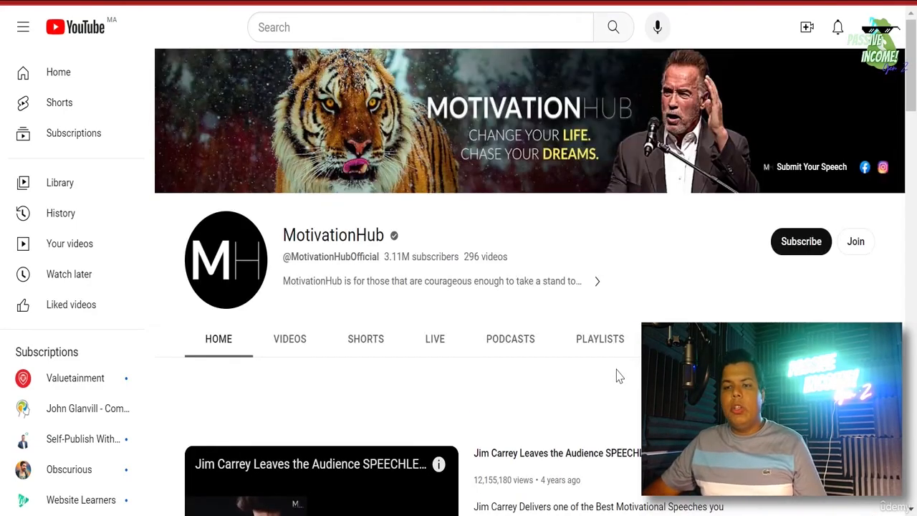
{"action": "scroll", "coordinate": [450, 343], "scroll_direction": "down", "scroll_amount": 1}
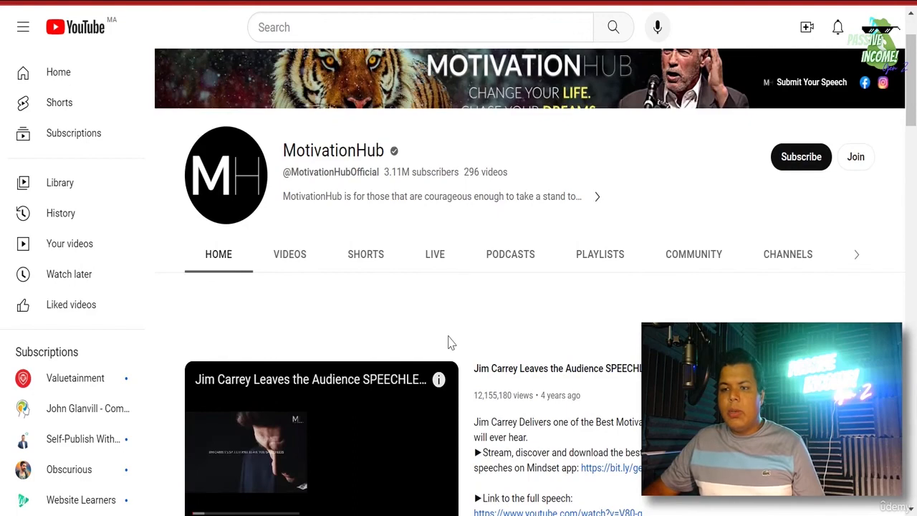
{"action": "scroll", "coordinate": [449, 343], "scroll_direction": "up", "scroll_amount": 1}
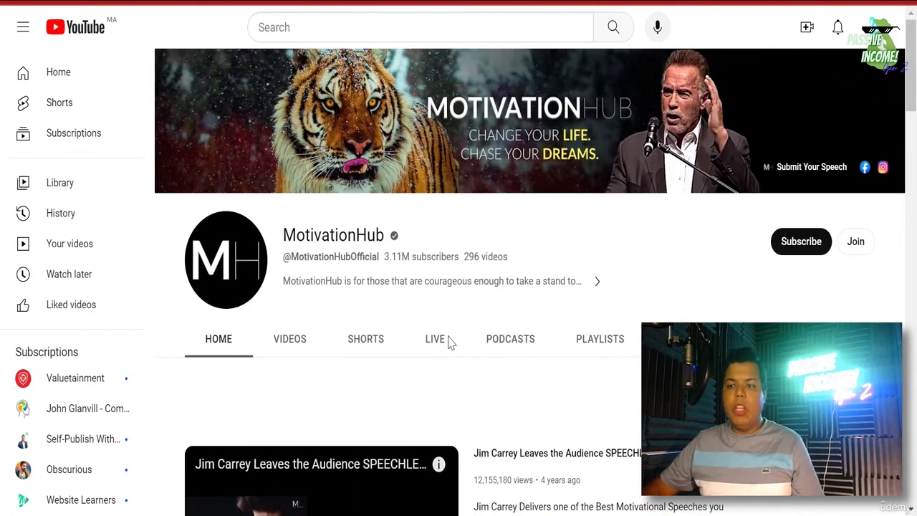
{"action": "scroll", "coordinate": [436, 318], "scroll_direction": "down", "scroll_amount": 3}
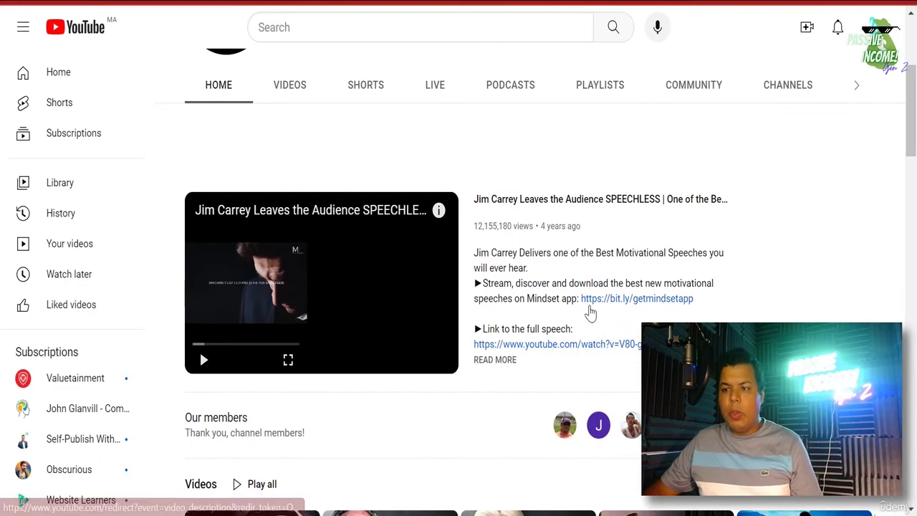
{"action": "scroll", "coordinate": [590, 315], "scroll_direction": "up", "scroll_amount": 3}
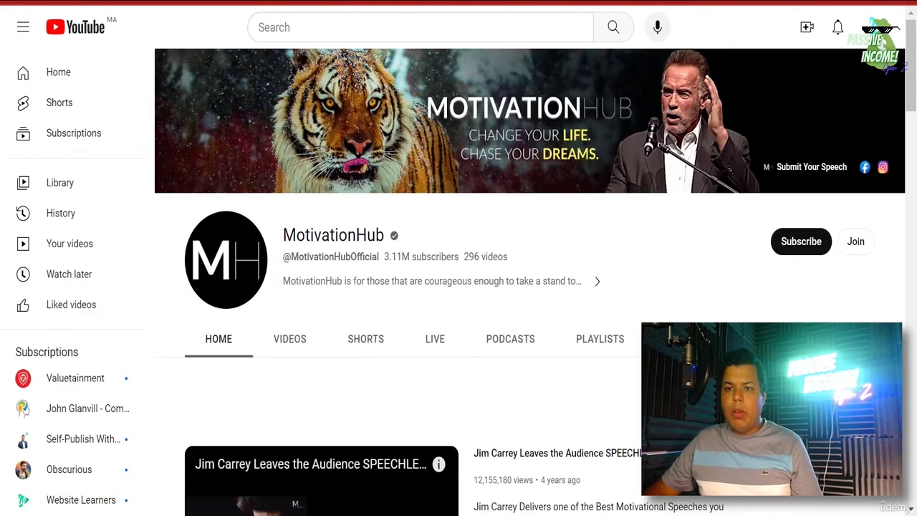
{"action": "mouse_move", "coordinate": [916, 92]}
{"action": "left_mouse_down"}
{"action": "mouse_move", "coordinate": [916, 102]}
{"action": "mouse_move", "coordinate": [916, 94]}
{"action": "left_mouse_up"}
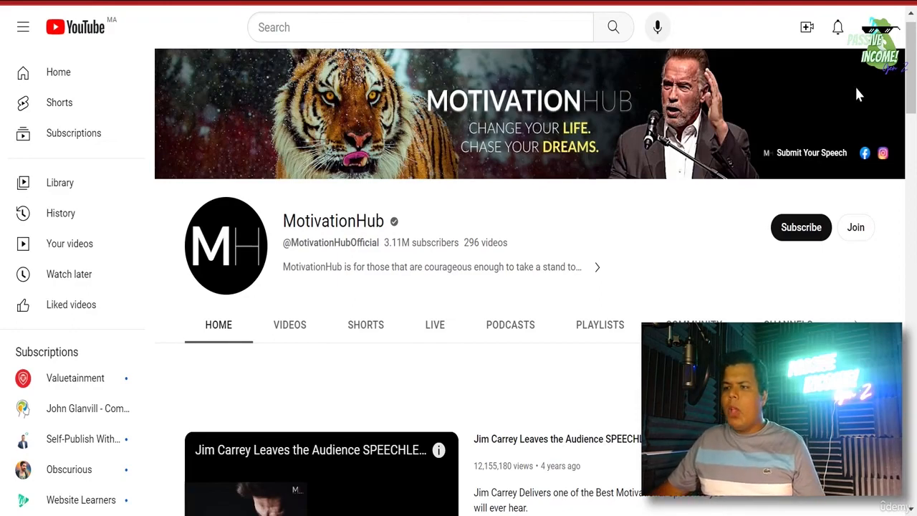
{"action": "left_click_drag", "start_coordinate": [910, 93], "coordinate": [909, 167]}
{"action": "scroll", "coordinate": [850, 113], "scroll_direction": "up", "scroll_amount": 8}
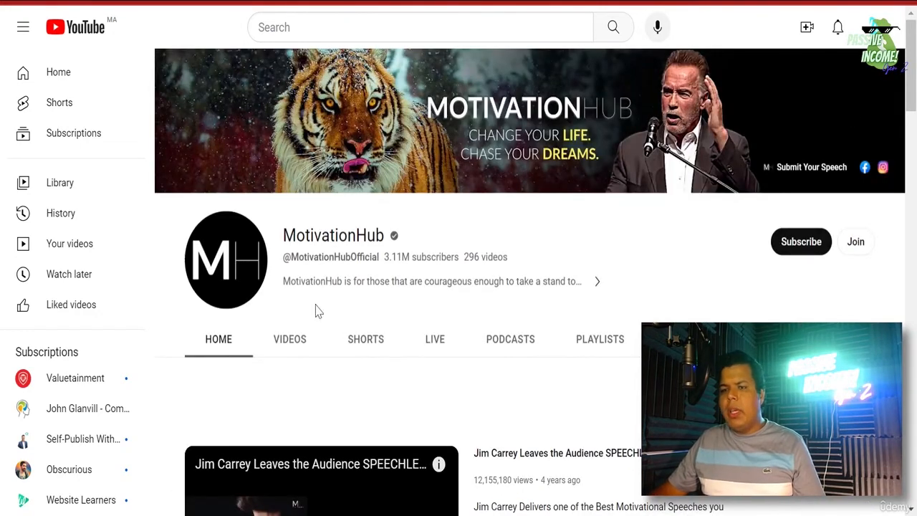
{"action": "scroll", "coordinate": [632, 351], "scroll_direction": "down", "scroll_amount": 2}
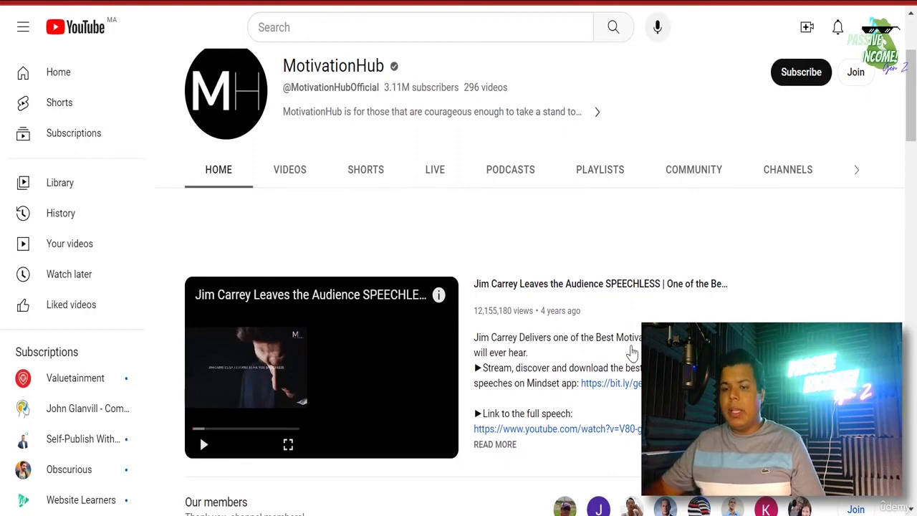
{"action": "scroll", "coordinate": [642, 273], "scroll_direction": "down", "scroll_amount": 7}
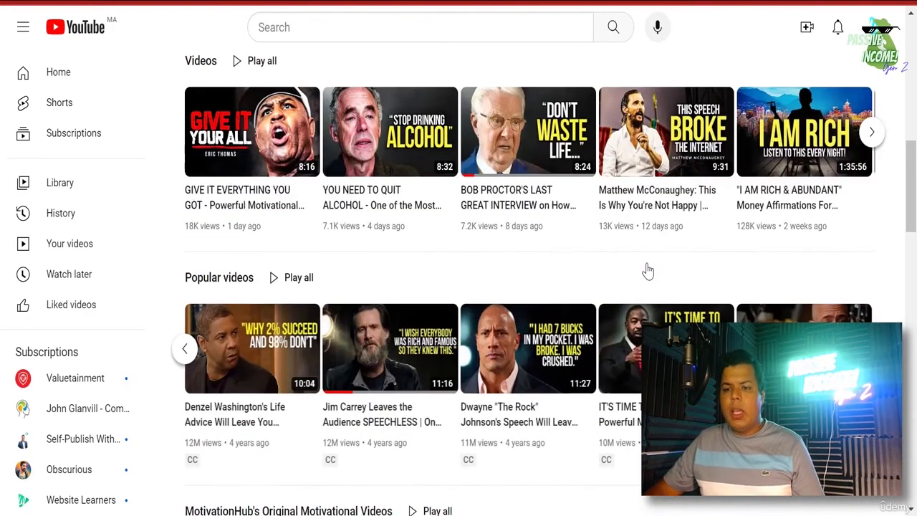
{"action": "scroll", "coordinate": [745, 313], "scroll_direction": "up", "scroll_amount": 3}
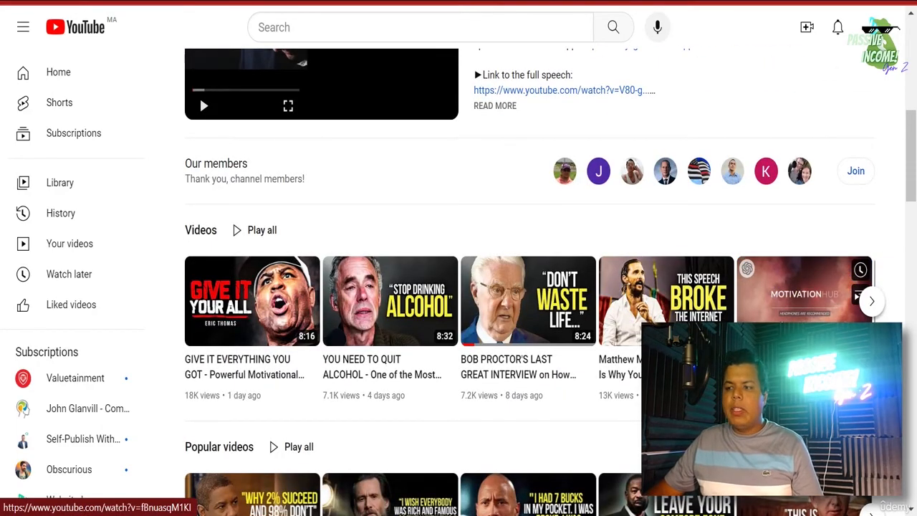
{"action": "scroll", "coordinate": [746, 313], "scroll_direction": "up", "scroll_amount": 3}
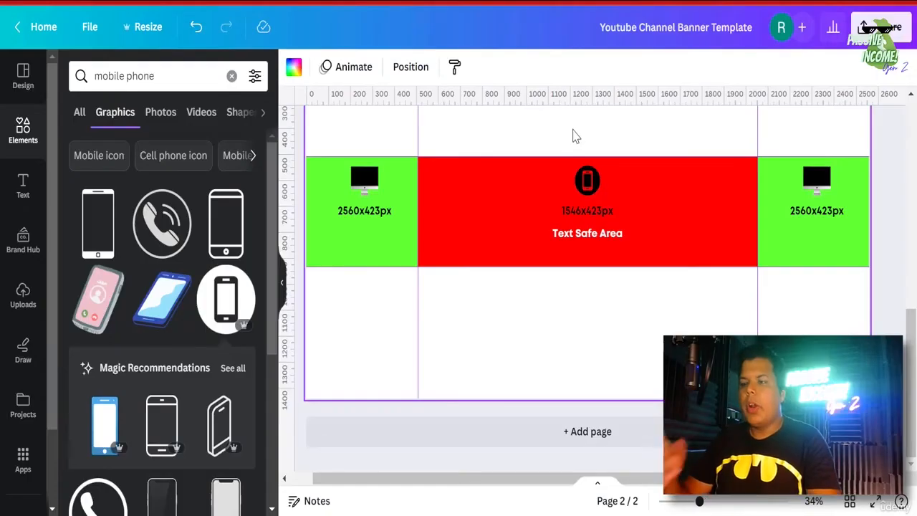
- Drag the zoom slider down to 32% so the whole page 2 banner layout is visible
{"action": "scroll", "coordinate": [695, 313], "scroll_direction": "up", "scroll_amount": 3}
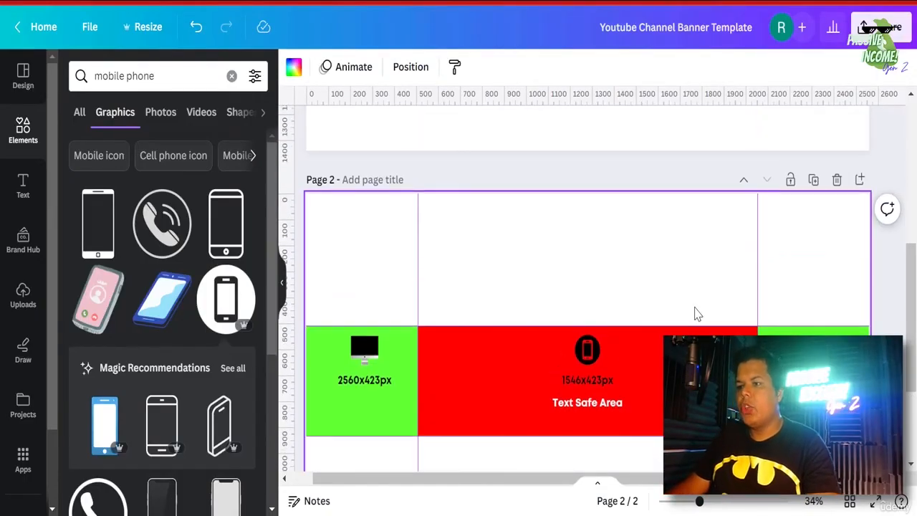
{"action": "scroll", "coordinate": [695, 309], "scroll_direction": "down", "scroll_amount": 2}
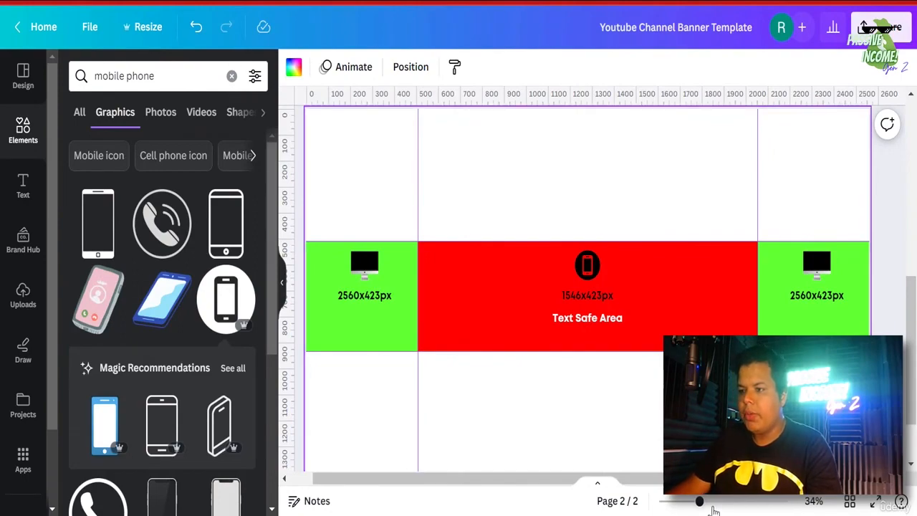
{"action": "mouse_move", "coordinate": [700, 502]}
{"action": "left_mouse_down"}
{"action": "mouse_move", "coordinate": [716, 503]}
{"action": "mouse_move", "coordinate": [705, 506]}
{"action": "left_mouse_up"}
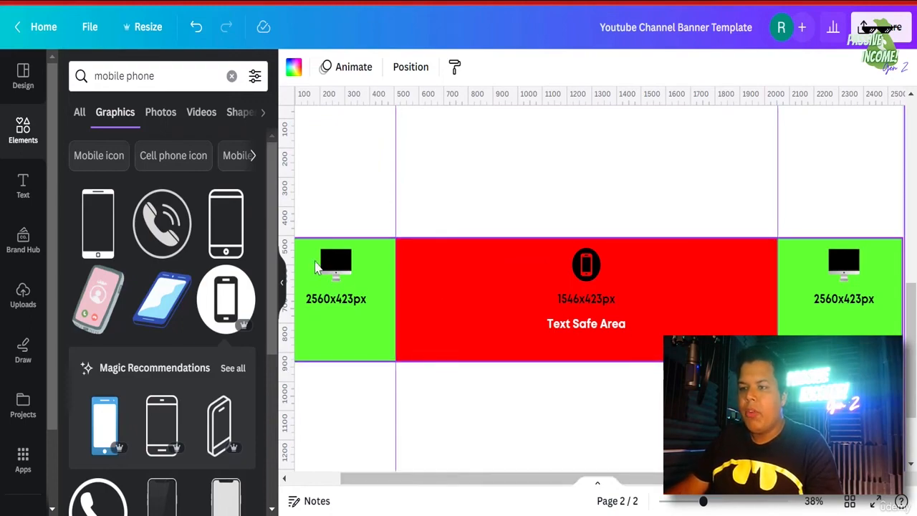
{"action": "scroll", "coordinate": [483, 478], "scroll_direction": "left", "scroll_amount": 2}
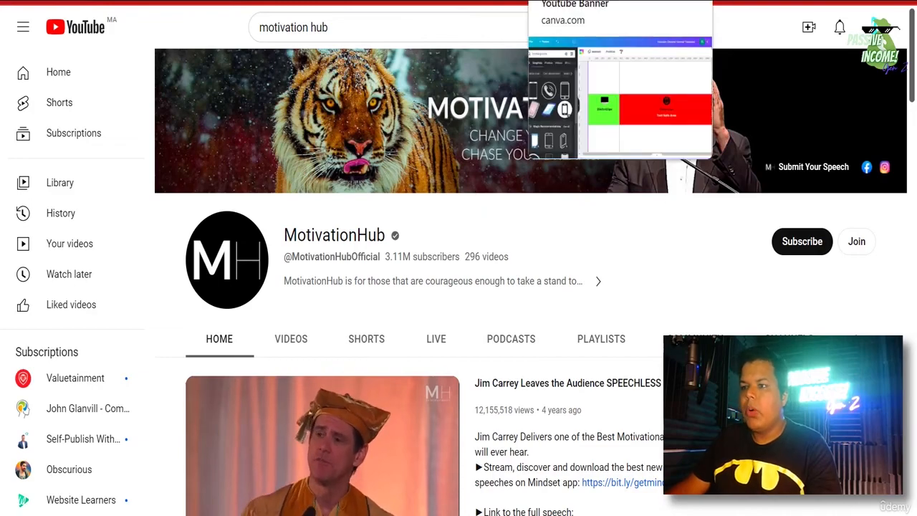
{"action": "left_click", "coordinate": [549, 2]}
{"action": "left_click", "coordinate": [645, 2]}
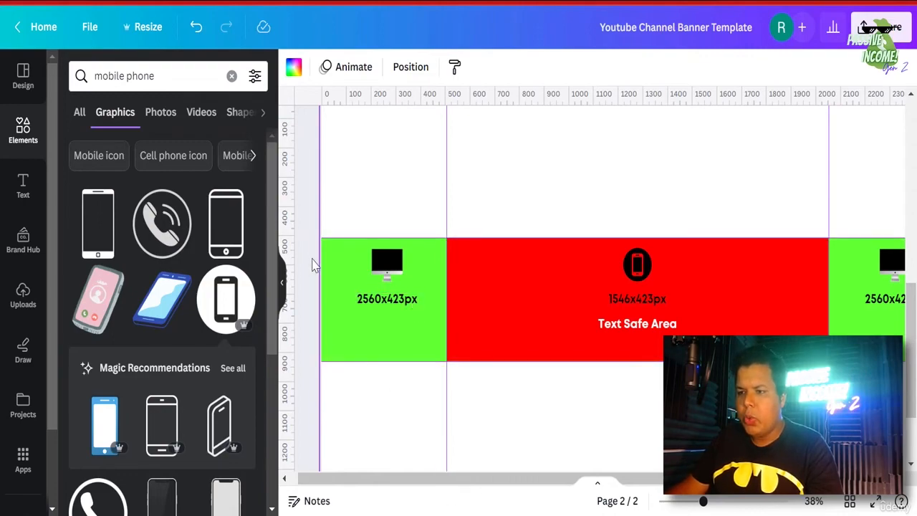
{"action": "left_click_drag", "start_coordinate": [702, 504], "coordinate": [697, 502]}
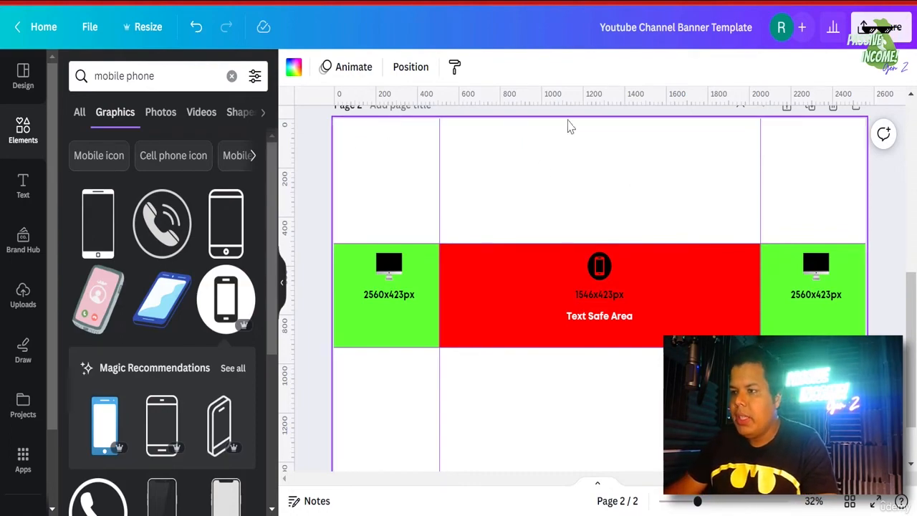
{"action": "scroll", "coordinate": [600, 287], "scroll_direction": "down", "scroll_amount": 2}
{"action": "scroll", "coordinate": [601, 287], "scroll_direction": "up", "scroll_amount": 3}
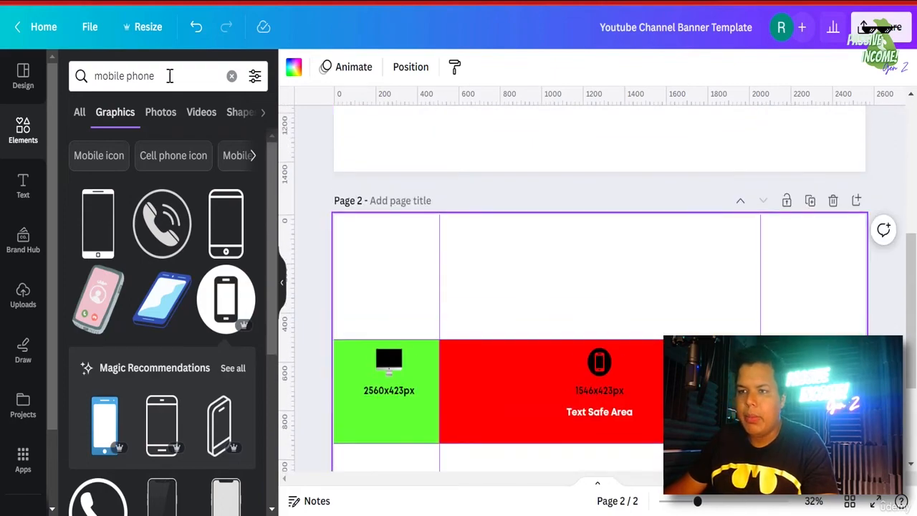
- Check the template's 2560×1440 size in Resize, then select the 1546x423px label
{"action": "left_click", "coordinate": [148, 29]}
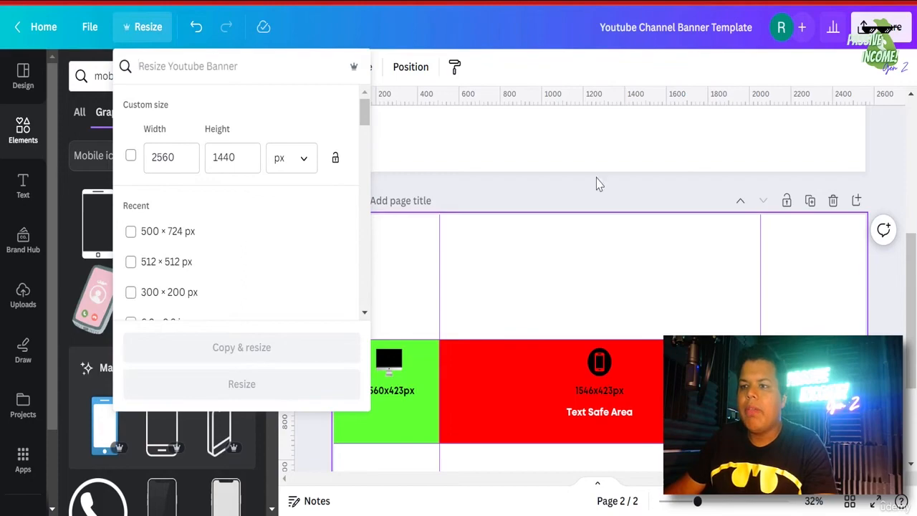
{"action": "left_click", "coordinate": [900, 196]}
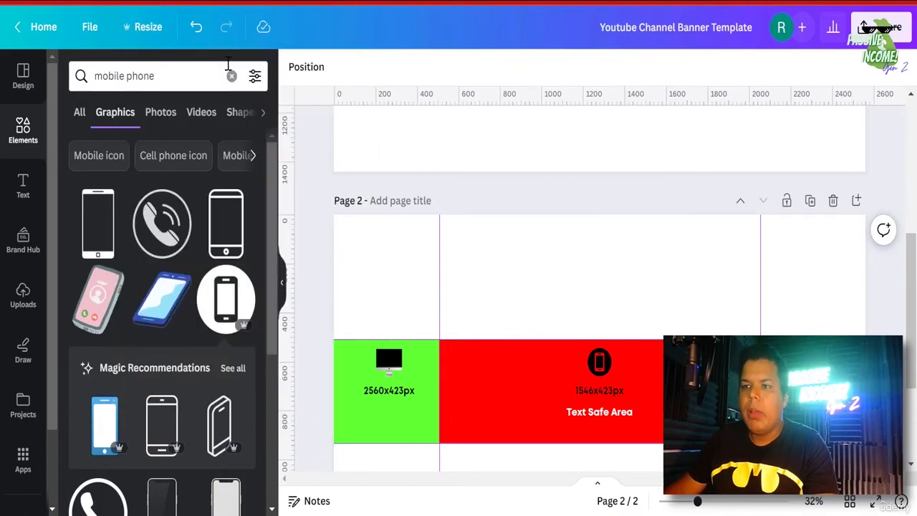
{"action": "scroll", "coordinate": [380, 157], "scroll_direction": "down", "scroll_amount": 3}
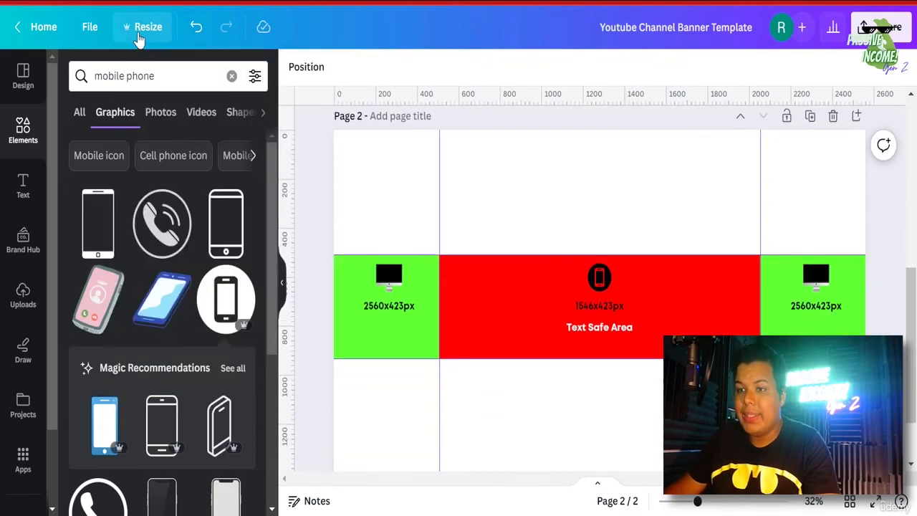
{"action": "left_click", "coordinate": [149, 29]}
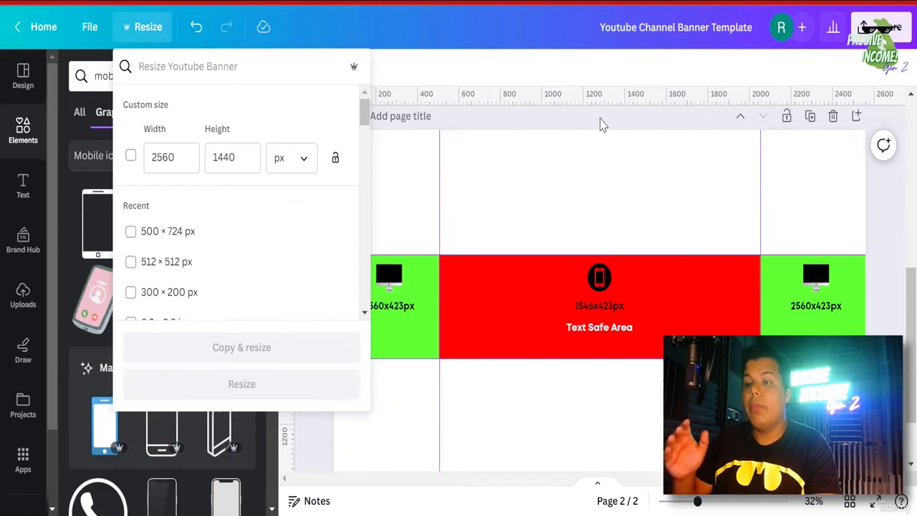
{"action": "left_click", "coordinate": [704, 278]}
{"action": "left_click", "coordinate": [602, 304]}
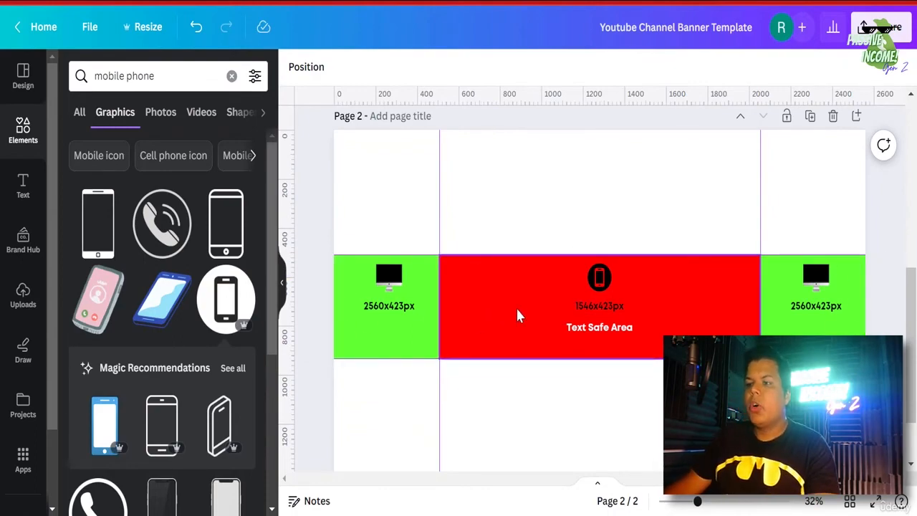
- Scroll through the template's pages 1 and 2
{"action": "scroll", "coordinate": [519, 316], "scroll_direction": "up", "scroll_amount": 5}
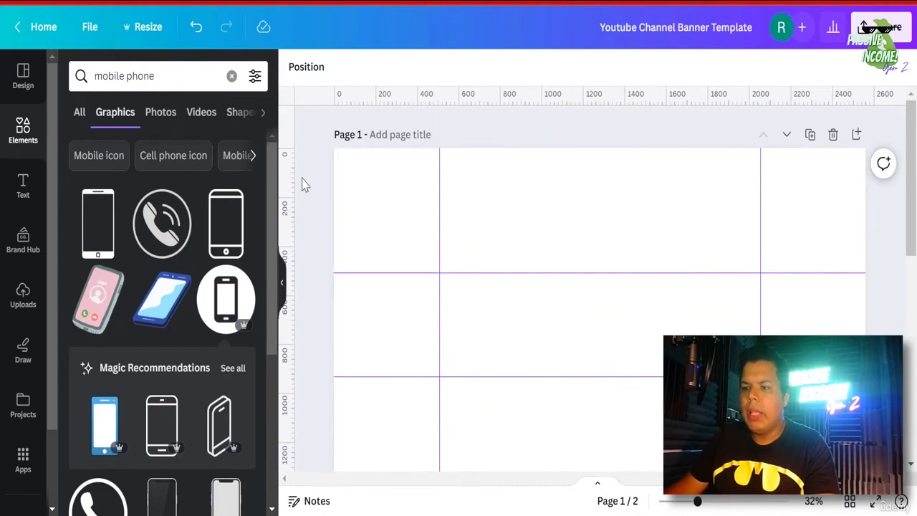
{"action": "scroll", "coordinate": [597, 308], "scroll_direction": "down", "scroll_amount": 2}
{"action": "scroll", "coordinate": [593, 308], "scroll_direction": "down", "scroll_amount": 2}
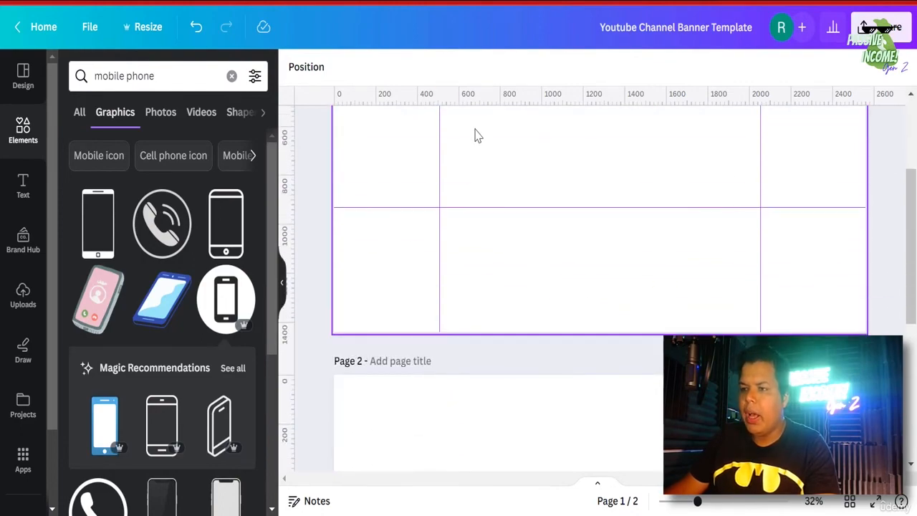
{"action": "scroll", "coordinate": [475, 135], "scroll_direction": "up", "scroll_amount": 2}
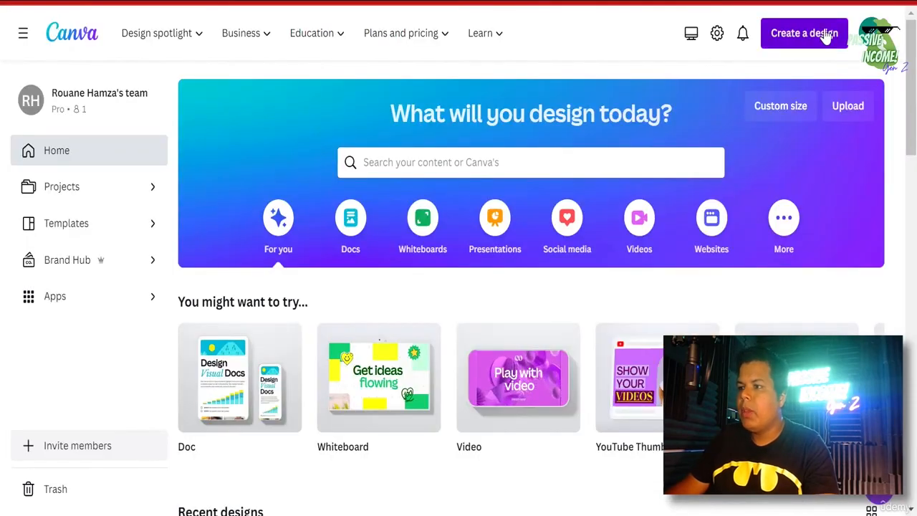
- Search 'youtube banner' in Create a design and choose the YouTube Banner preset
{"action": "left_click", "coordinate": [828, 34]}
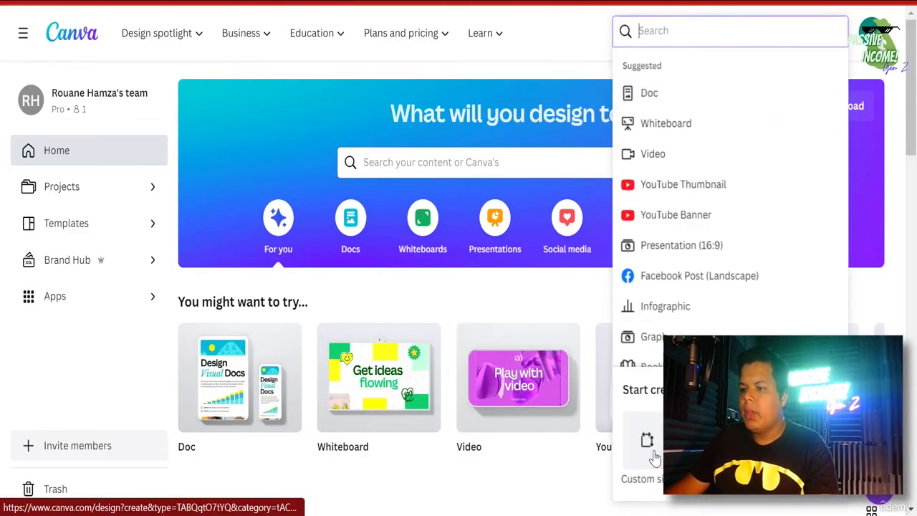
{"action": "left_click", "coordinate": [653, 454]}
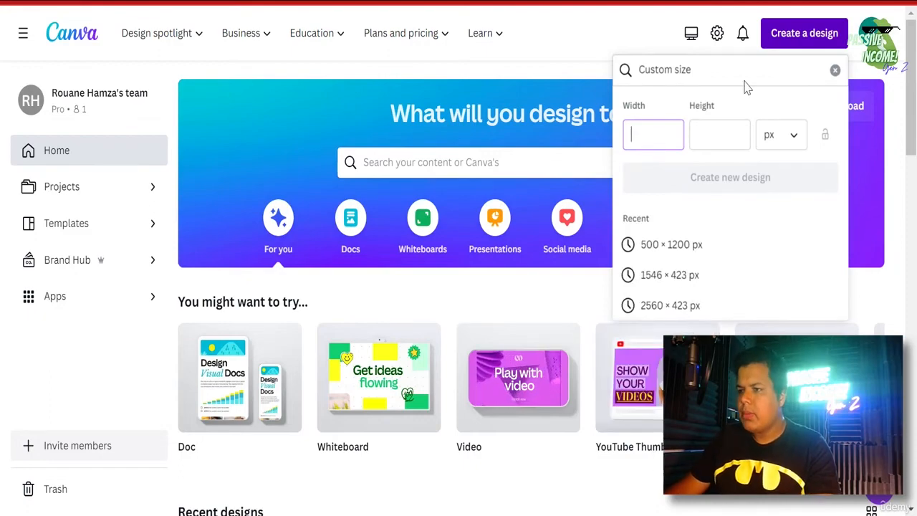
{"action": "left_click", "coordinate": [902, 73]}
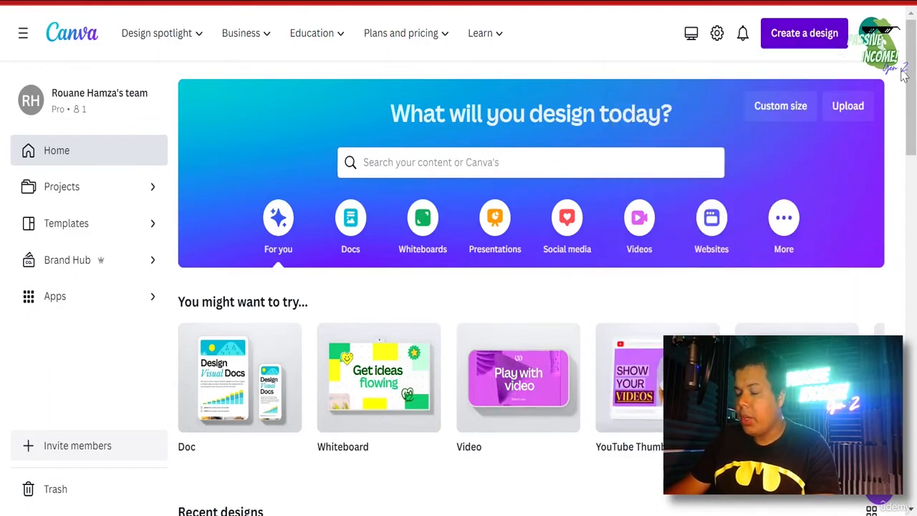
{"action": "left_click", "coordinate": [808, 36]}
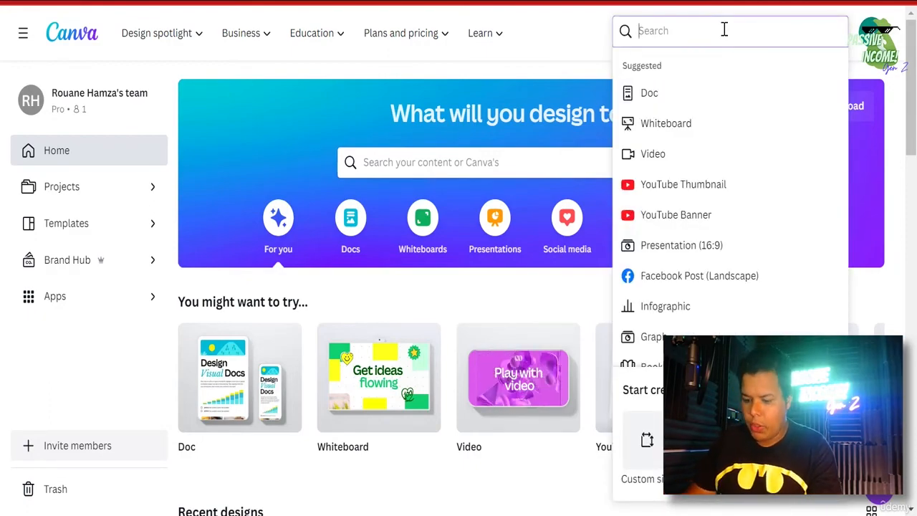
{"action": "type", "text": "youtube "}
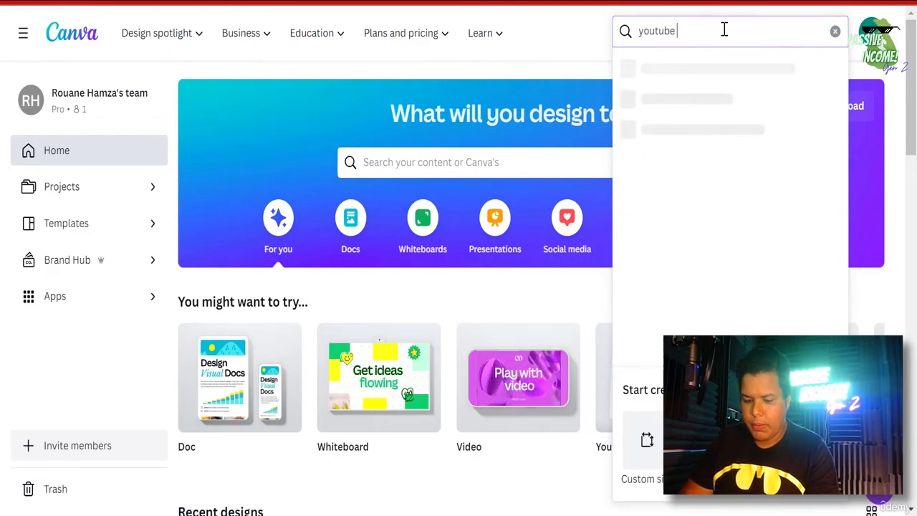
{"action": "type", "text": "bnner"}
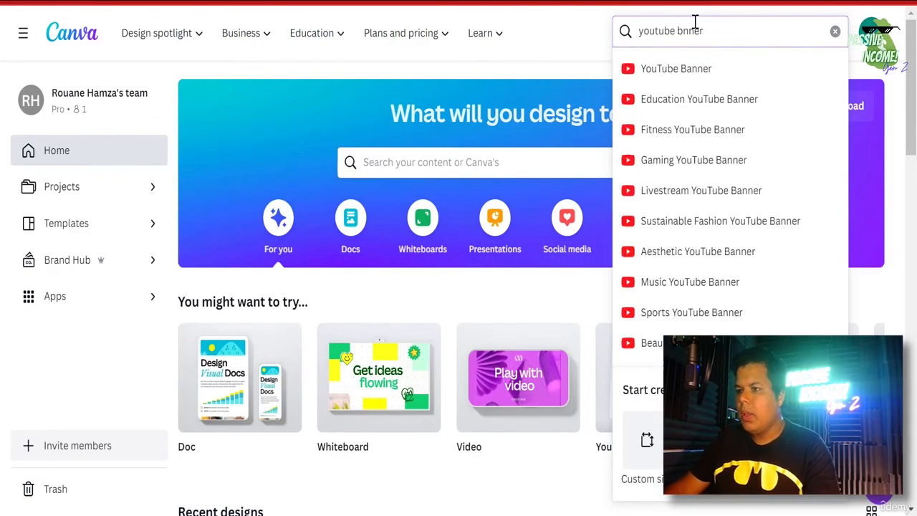
{"action": "key", "text": "Left"}
{"action": "key", "text": "Left"}
{"action": "key", "text": "Left"}
{"action": "key", "text": "Left"}
{"action": "type", "text": "a"}
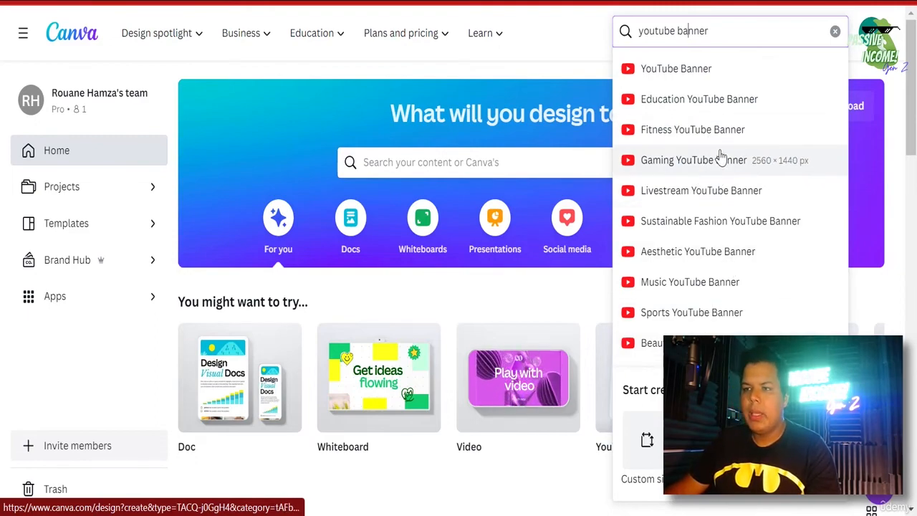
{"action": "left_click", "coordinate": [705, 75]}
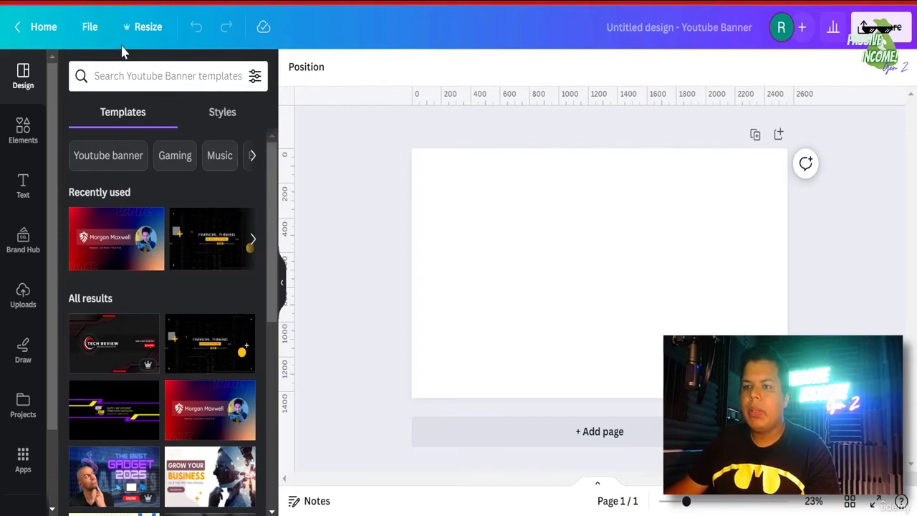
- Confirm rulers and guides are on in View settings, then look over the banner template design
{"action": "left_click", "coordinate": [88, 28]}
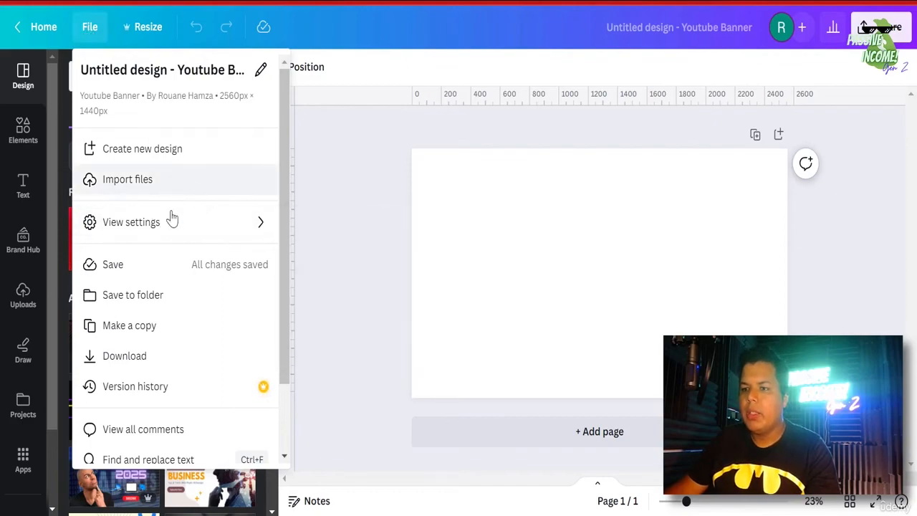
{"action": "mouse_move", "coordinate": [167, 221]}
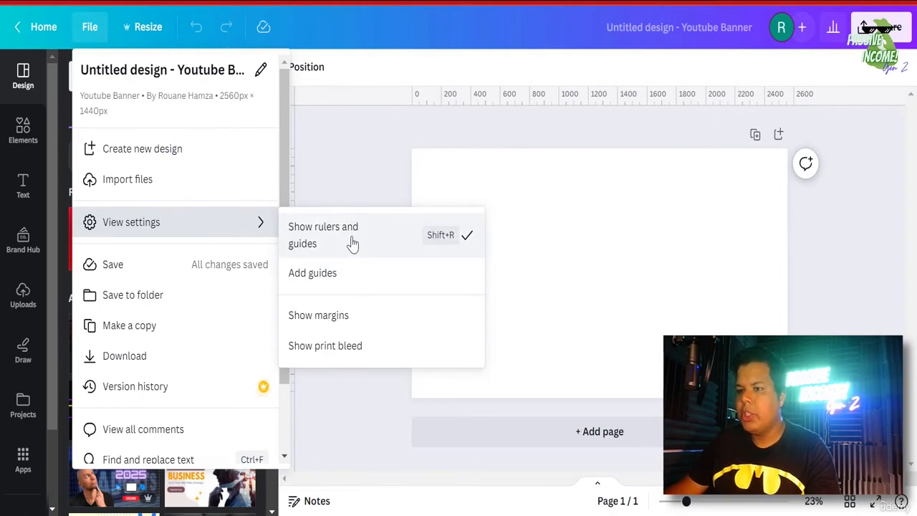
{"action": "left_click", "coordinate": [348, 149]}
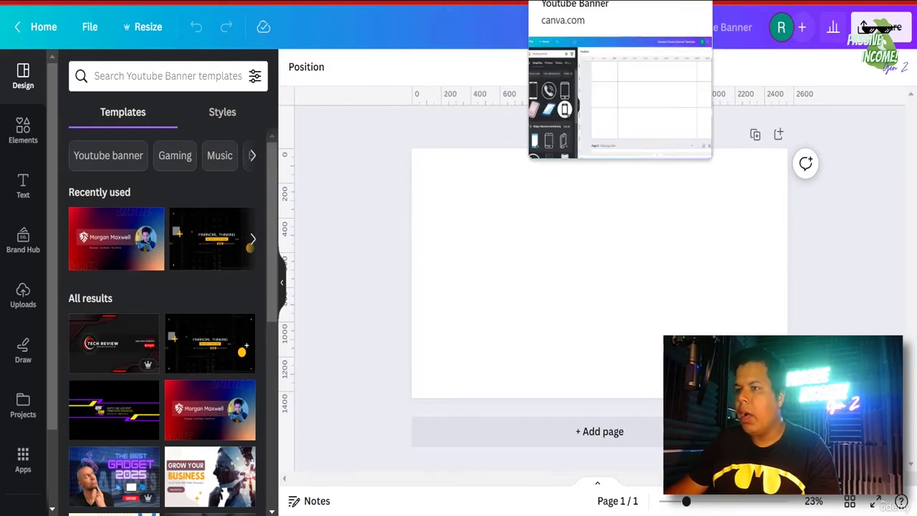
{"action": "left_click", "coordinate": [554, 8]}
{"action": "scroll", "coordinate": [561, 198], "scroll_direction": "down", "scroll_amount": 10}
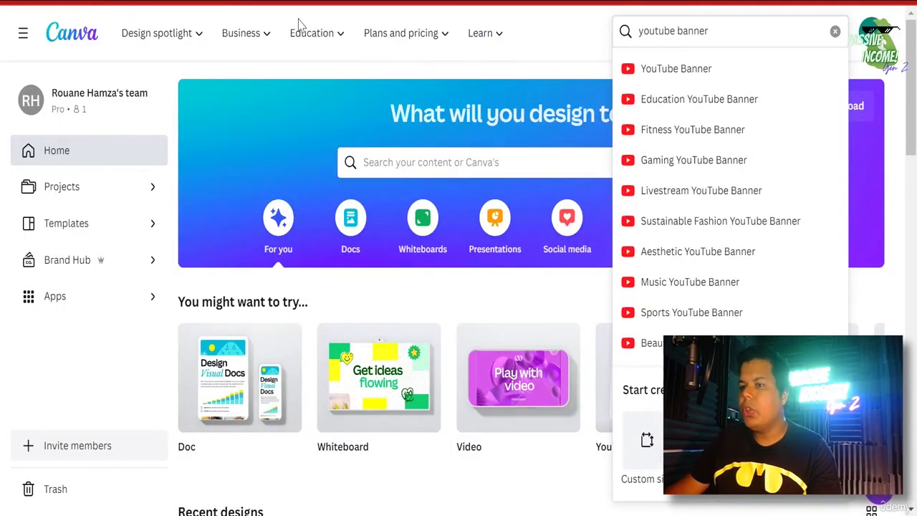
- Clear the search and create a Custom size design of width 2560 and height 423 px
{"action": "left_click", "coordinate": [835, 30]}
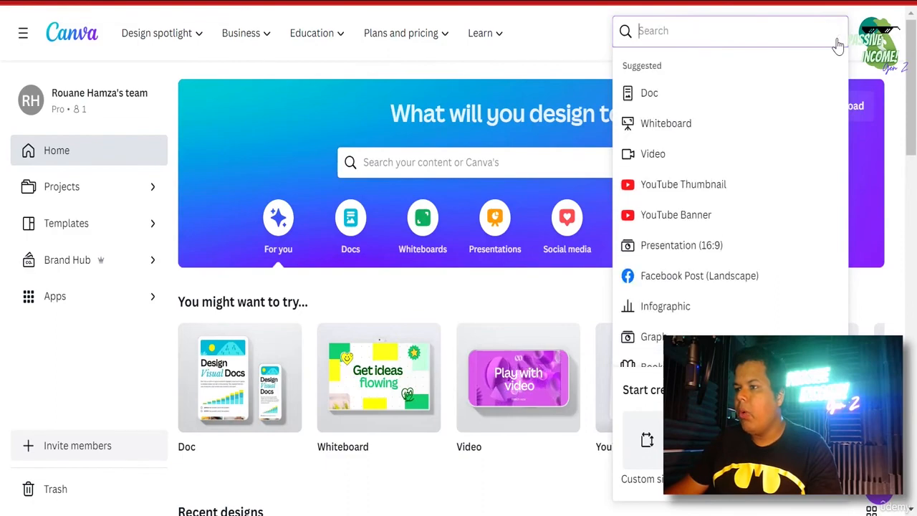
{"action": "left_click", "coordinate": [648, 444]}
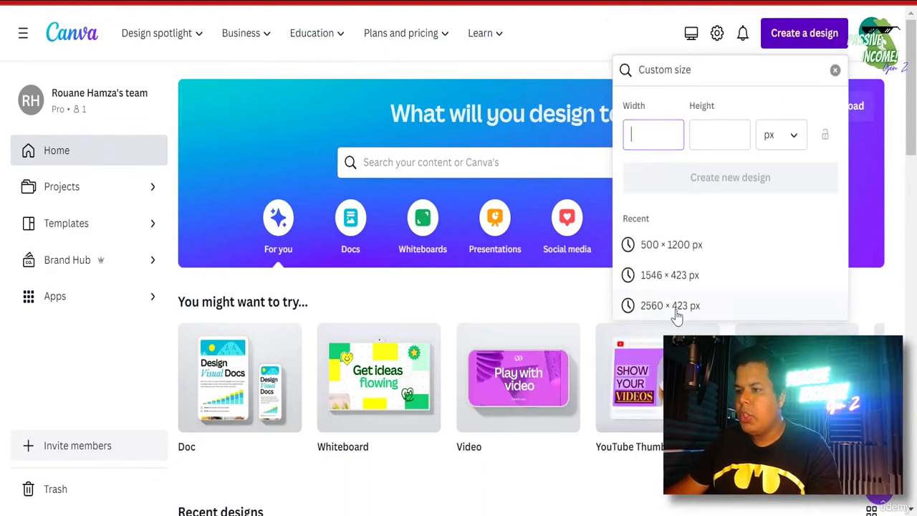
{"action": "type", "text": "60"}
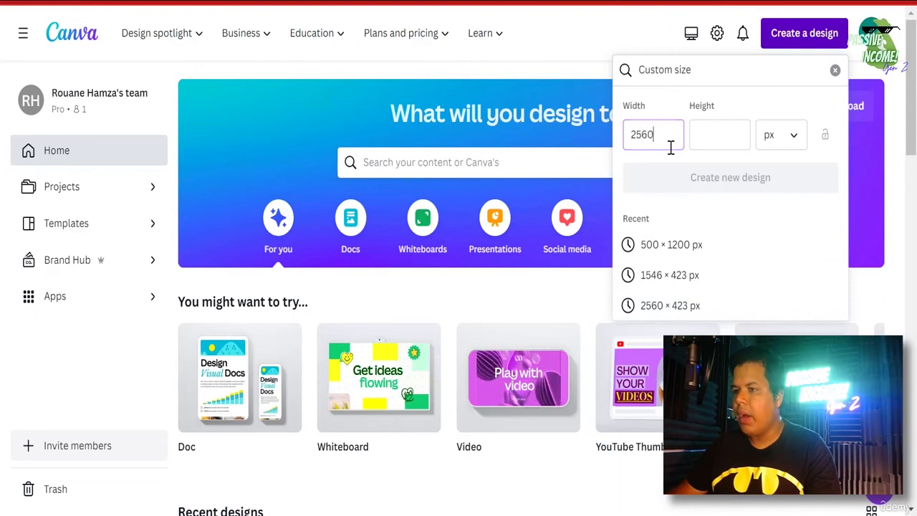
{"action": "left_click", "coordinate": [702, 136]}
{"action": "type", "text": "423"}
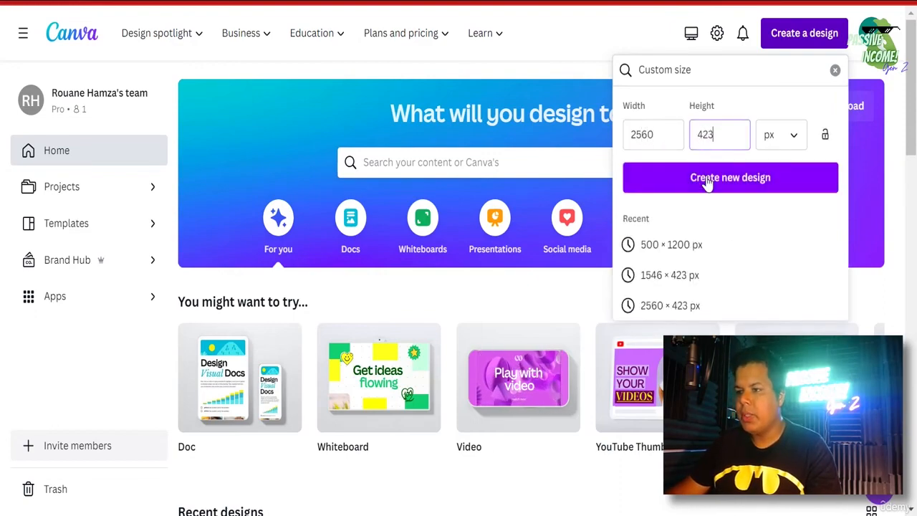
{"action": "left_click", "coordinate": [707, 179]}
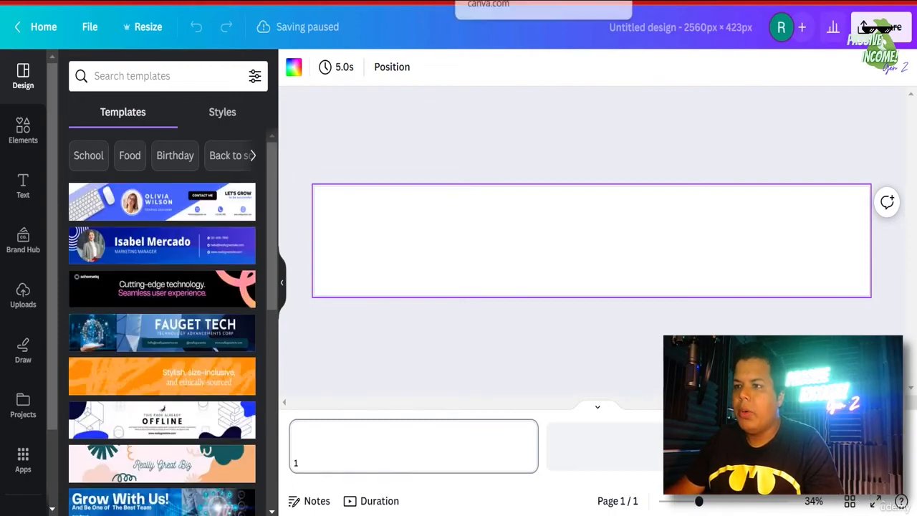
- Fill the new 2560×423 design's background with dark blue
{"action": "left_click", "coordinate": [573, 1]}
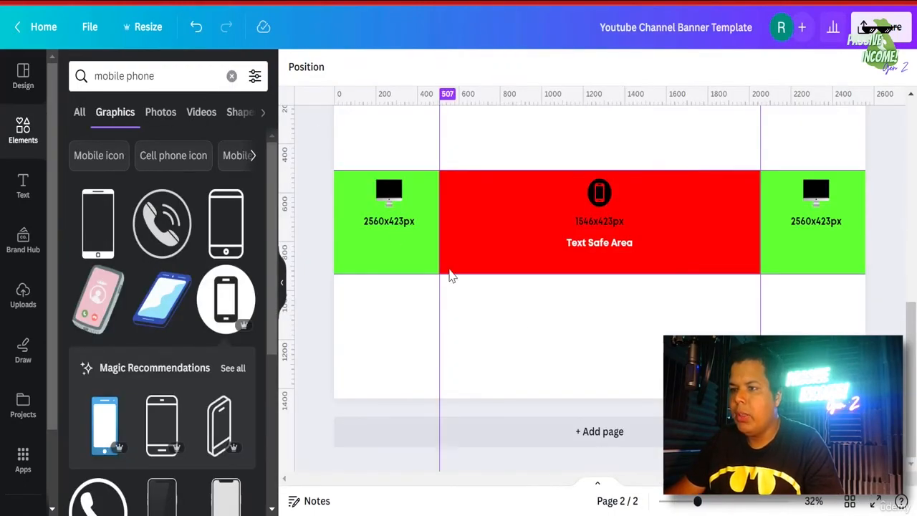
{"action": "left_click", "coordinate": [673, 1]}
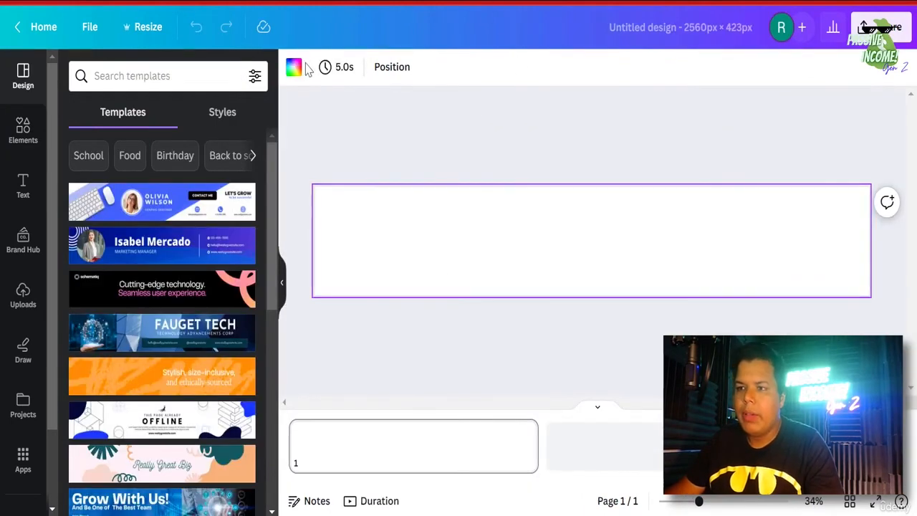
{"action": "left_click", "coordinate": [293, 67]}
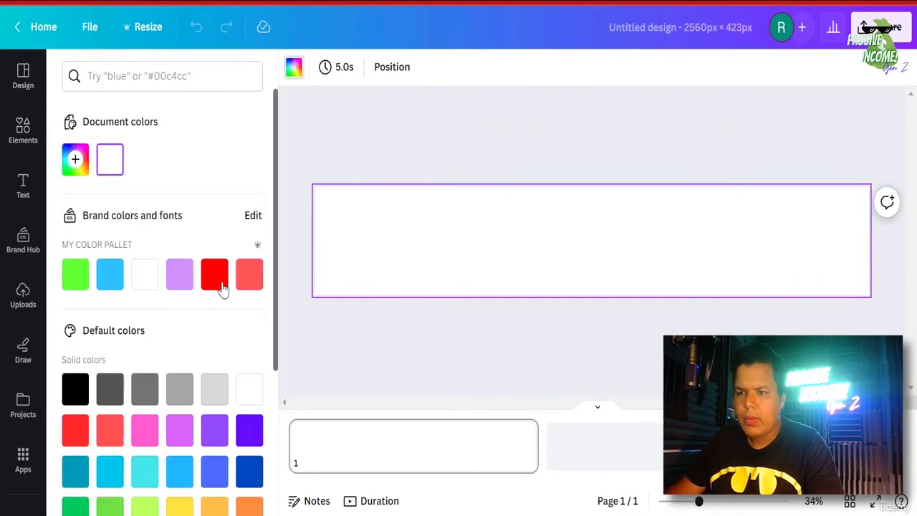
{"action": "scroll", "coordinate": [150, 329], "scroll_direction": "down", "scroll_amount": 2}
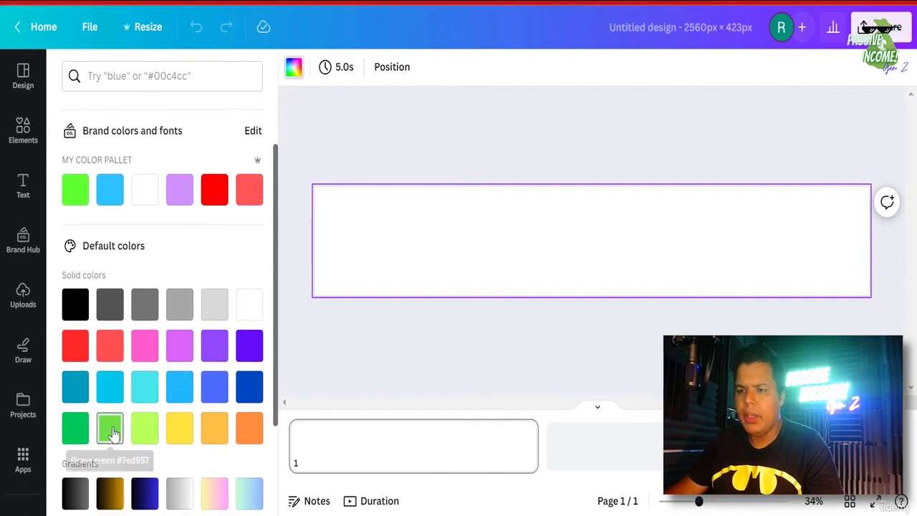
{"action": "left_click", "coordinate": [249, 387]}
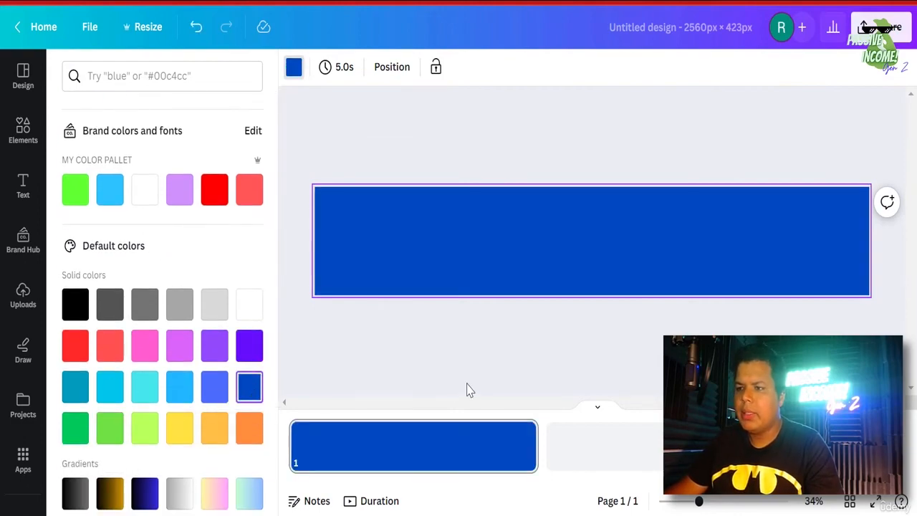
- Rename the design 'rectangle for computer view' and download it as a PNG
{"action": "left_click", "coordinate": [687, 15]}
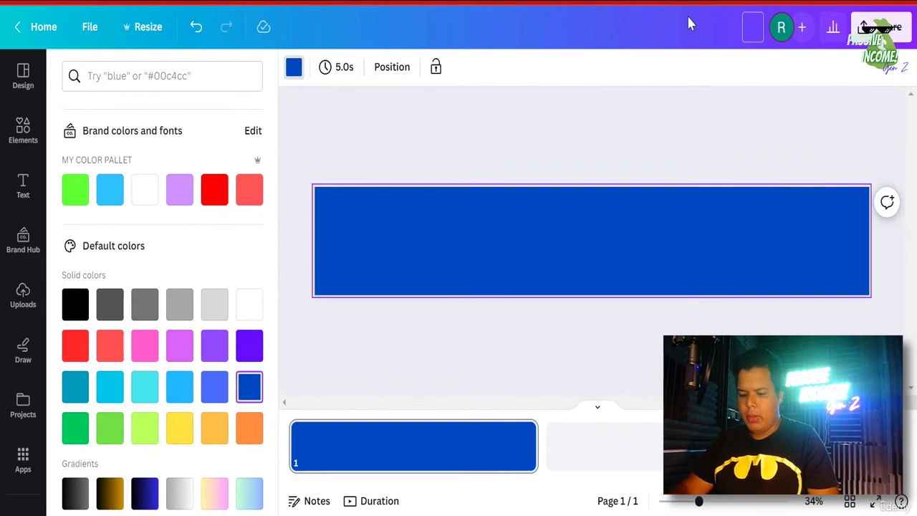
{"action": "type", "text": "rectangle for co"}
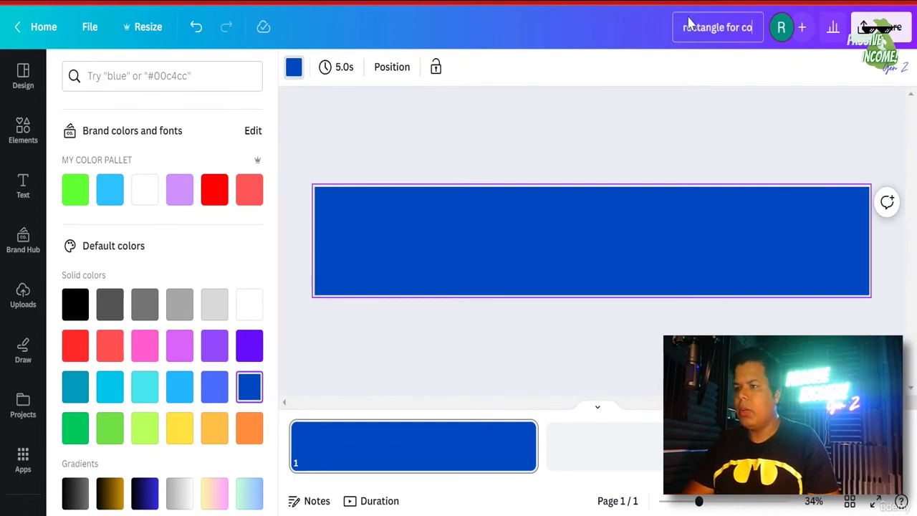
{"action": "type", "text": "mputer view"}
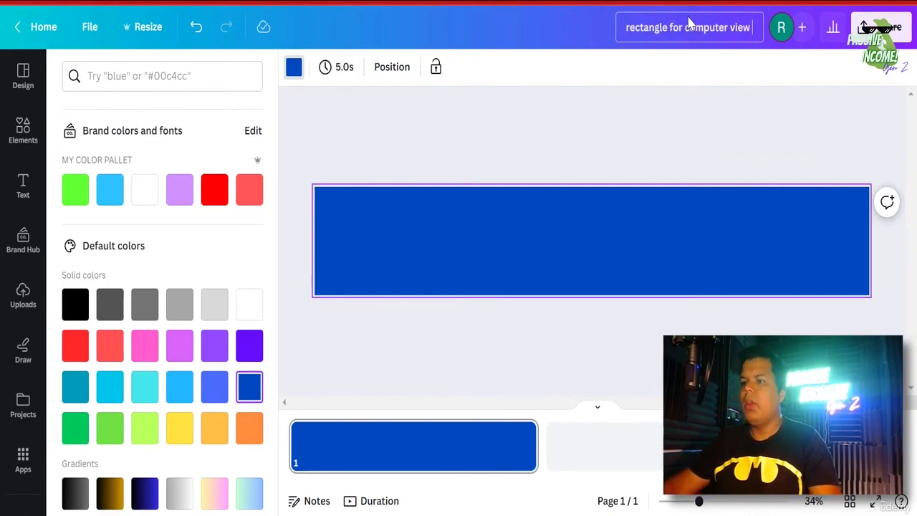
{"action": "left_click", "coordinate": [881, 27]}
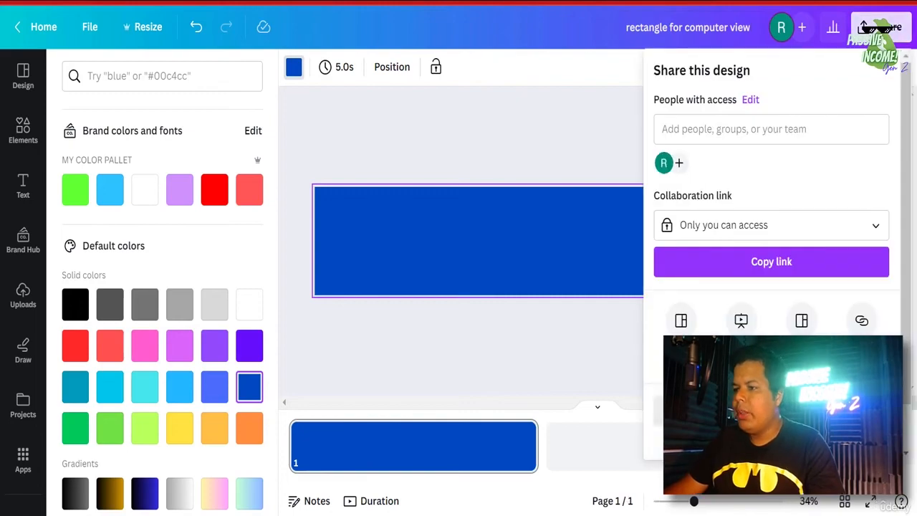
{"action": "left_click", "coordinate": [676, 319]}
{"action": "left_click", "coordinate": [740, 310]}
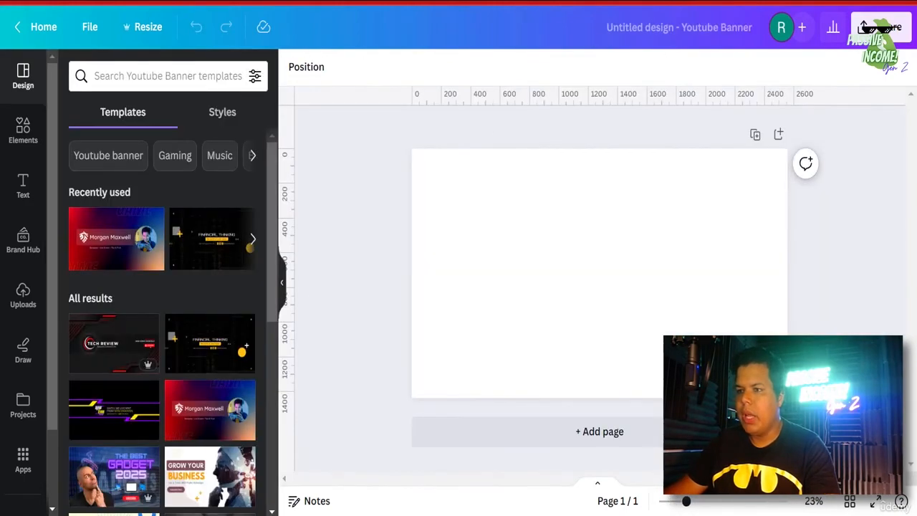
- Upload the 'rectangle for computer view' PNG and add it to the banner
{"action": "left_click", "coordinate": [29, 299]}
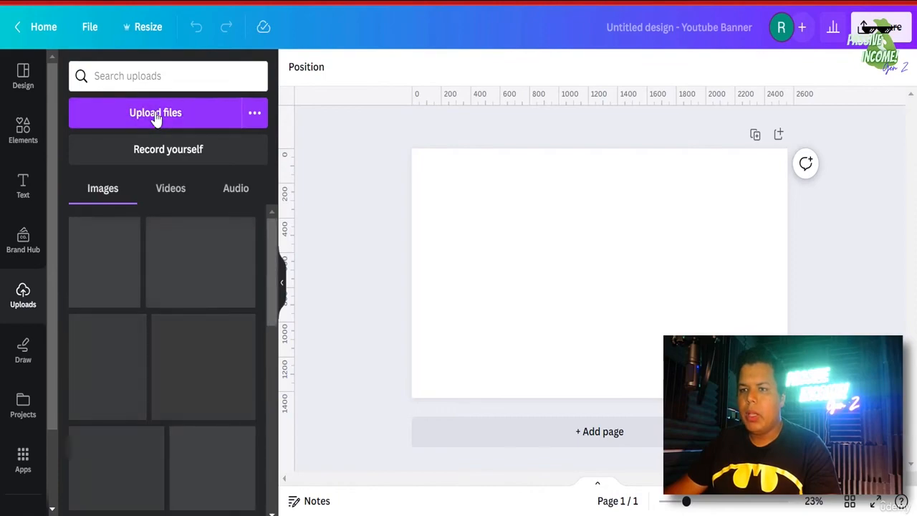
{"action": "left_click", "coordinate": [152, 120]}
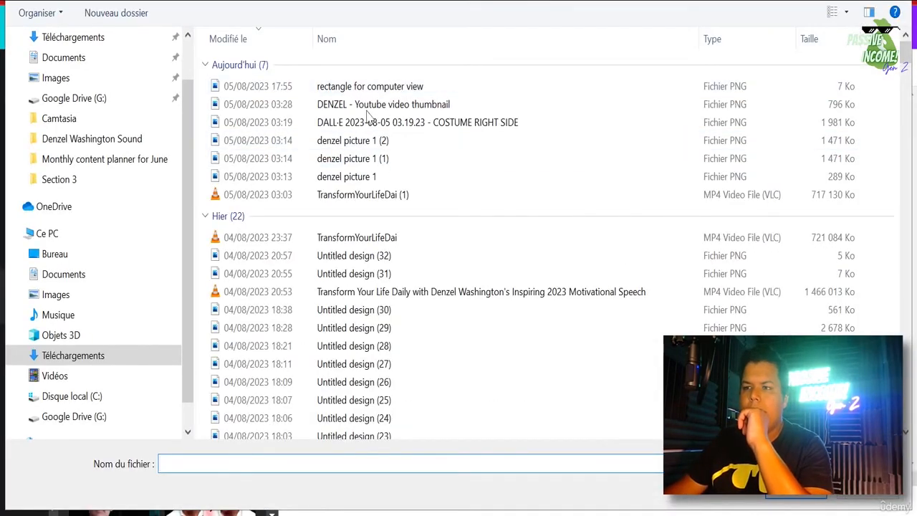
{"action": "left_click", "coordinate": [334, 91]}
{"action": "double_click", "coordinate": [334, 91]}
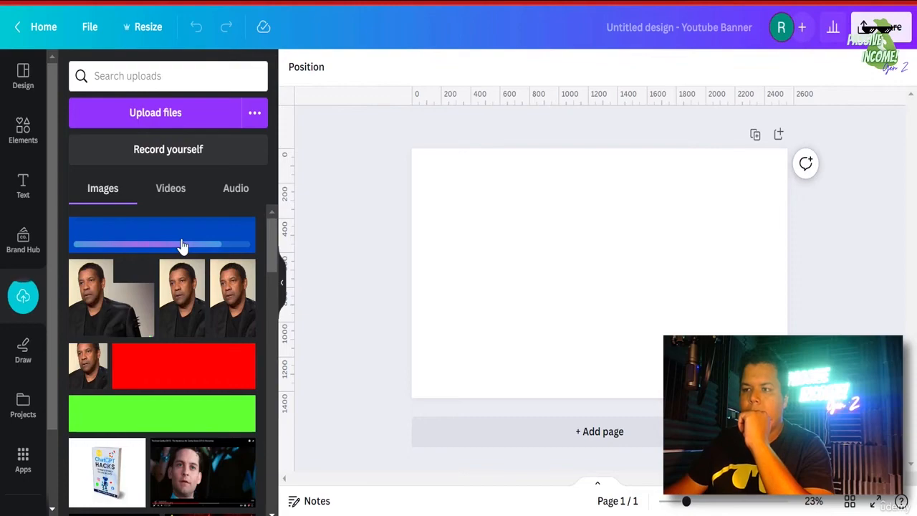
{"action": "left_click", "coordinate": [181, 246]}
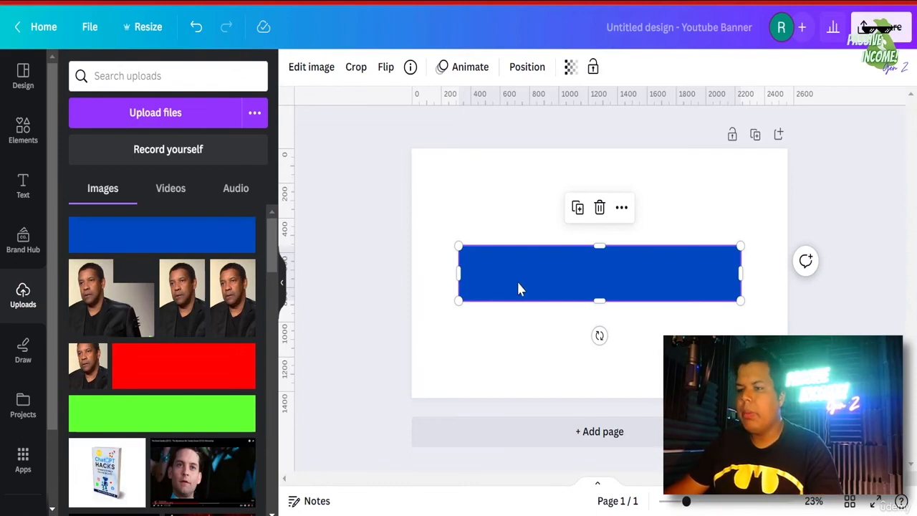
- Stretch the blue rectangle across the full banner width, centre it vertically and lock it
{"action": "left_click_drag", "start_coordinate": [517, 287], "coordinate": [467, 280]}
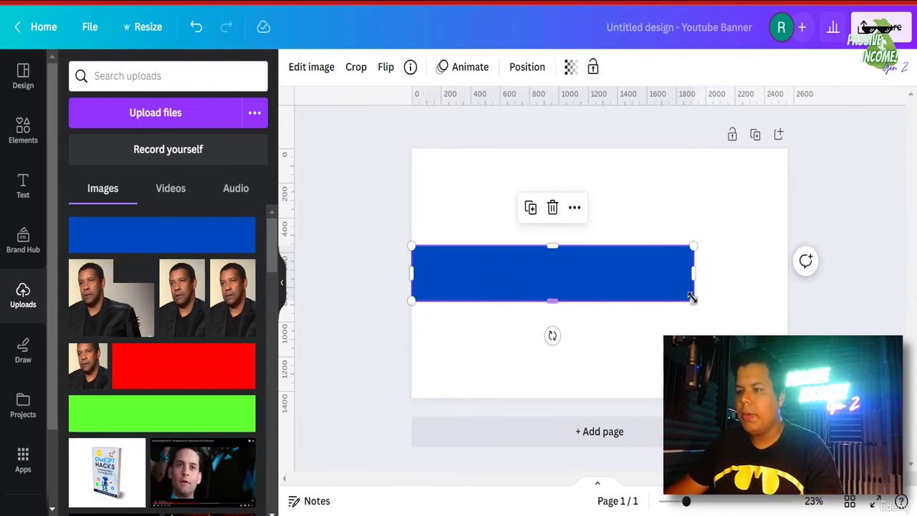
{"action": "left_click_drag", "start_coordinate": [695, 299], "coordinate": [787, 320]}
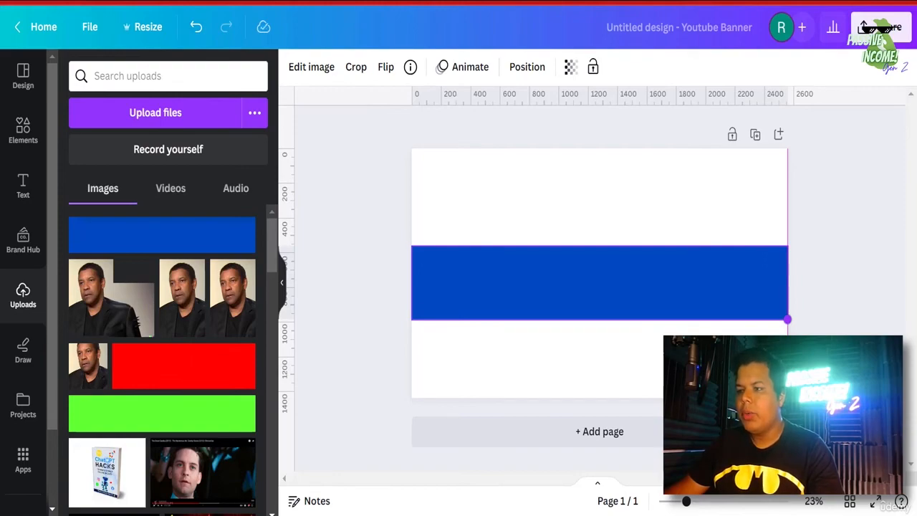
{"action": "left_click_drag", "start_coordinate": [787, 320], "coordinate": [787, 320]}
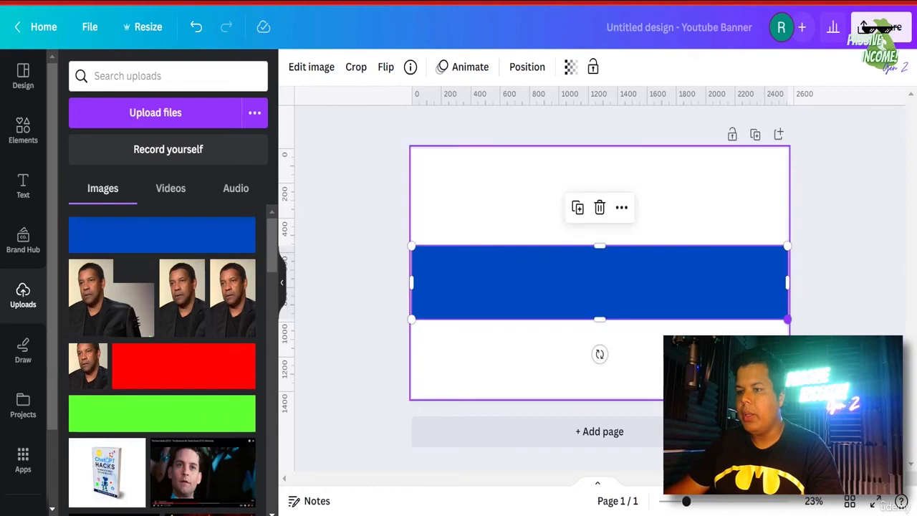
{"action": "left_click", "coordinate": [546, 351]}
{"action": "left_click_drag", "start_coordinate": [531, 289], "coordinate": [532, 287]}
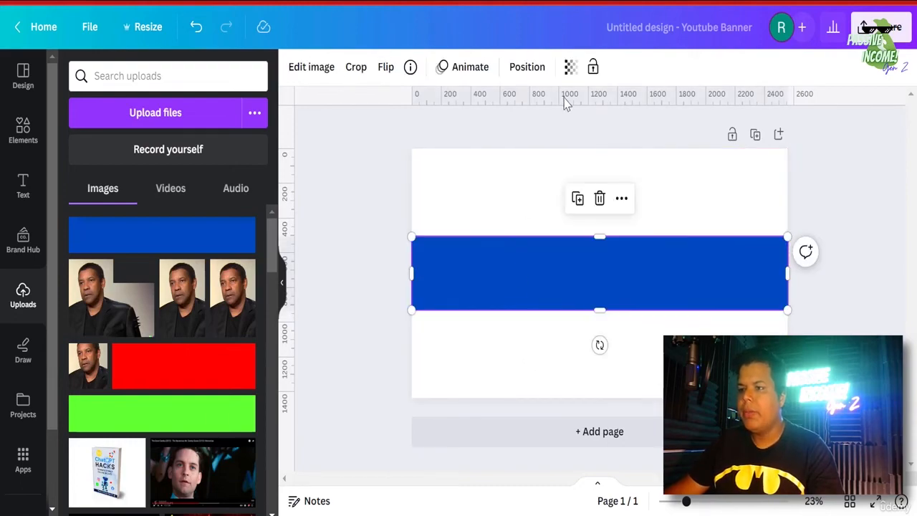
{"action": "left_click", "coordinate": [593, 66]}
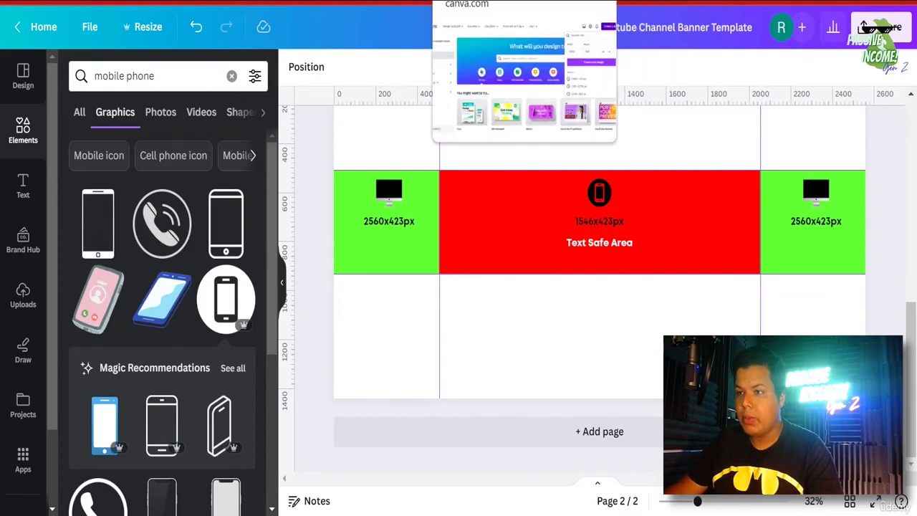
- Create a 1546 × 423 px custom design and fill its background red
{"action": "left_click", "coordinate": [459, 0]}
{"action": "double_click", "coordinate": [643, 135]}
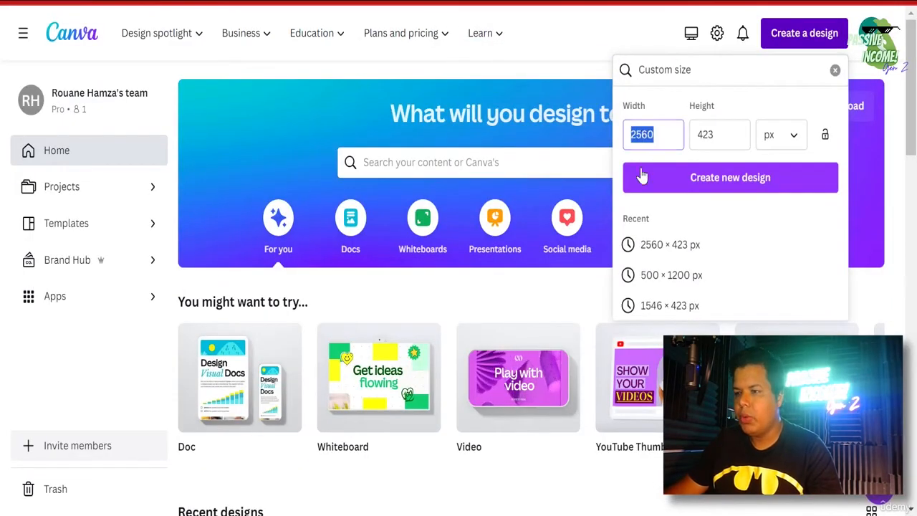
{"action": "left_click", "coordinate": [674, 307]}
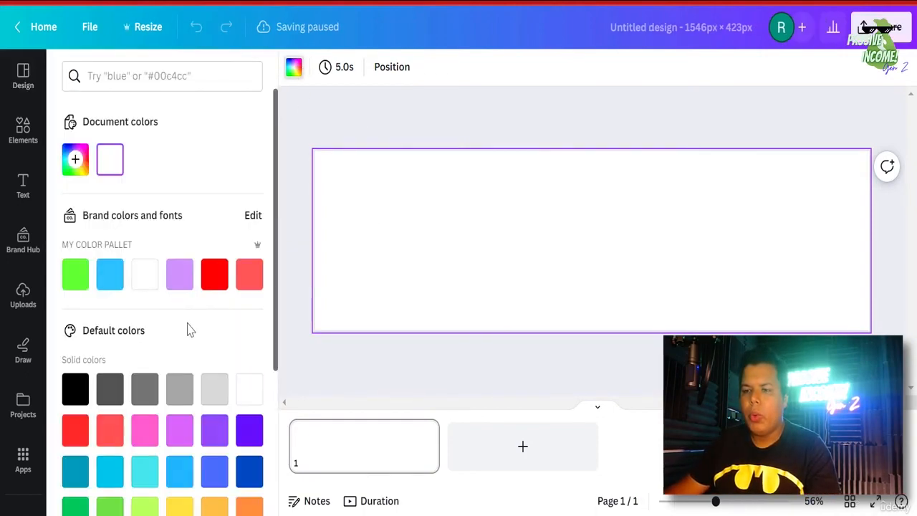
{"action": "scroll", "coordinate": [215, 365], "scroll_direction": "down", "scroll_amount": 1}
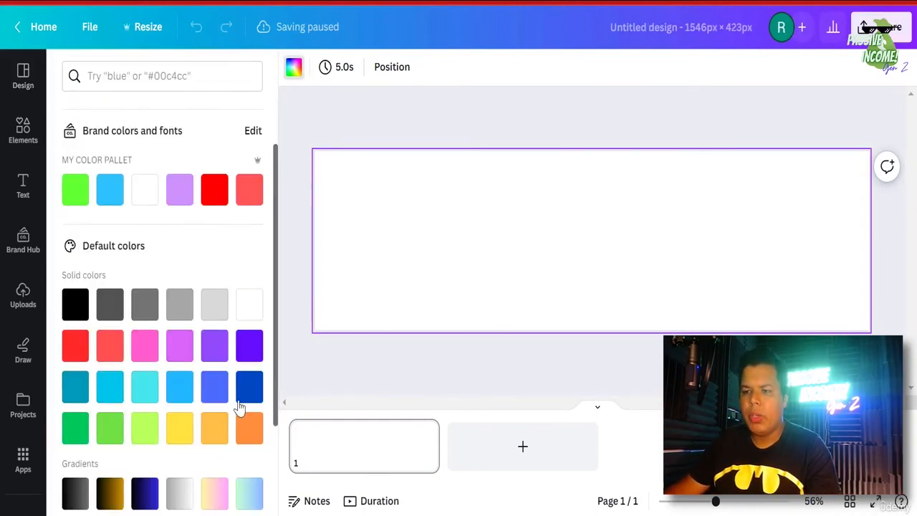
{"action": "left_click", "coordinate": [75, 346]}
- Name the design 'safe area for youtube banner' and download it as a PNG
{"action": "left_click", "coordinate": [743, 20]}
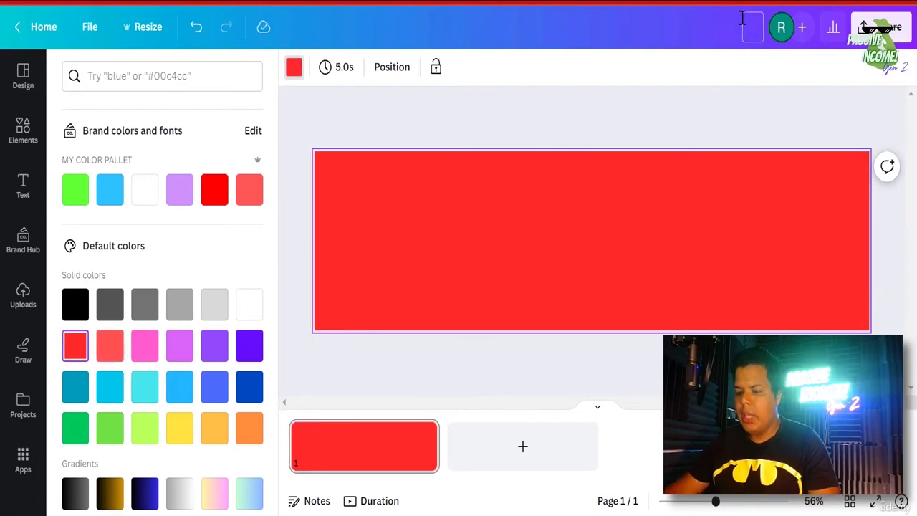
{"action": "type", "text": "safe ari"}
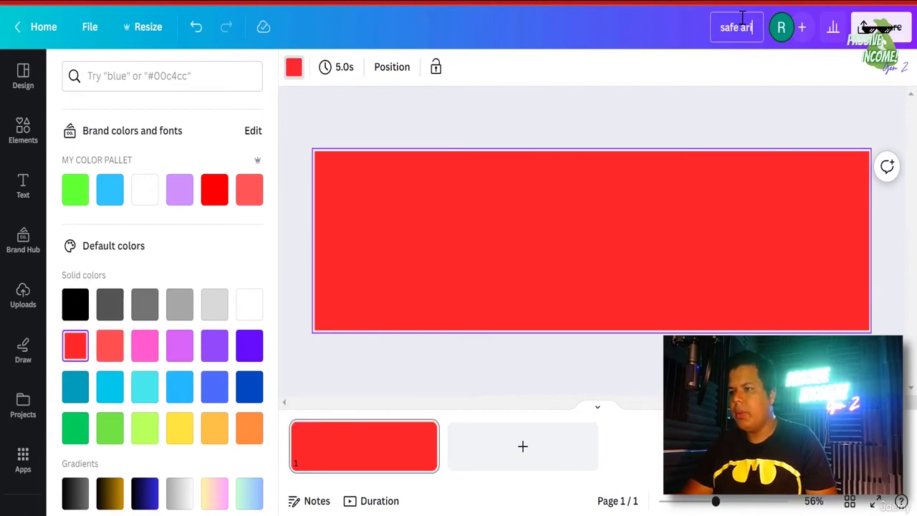
{"action": "key", "text": "BackSpace"}
{"action": "type", "text": "ear for y"}
{"action": "key", "text": "BackSpace"}
{"action": "key", "text": "BackSpace"}
{"action": "key", "text": "BackSpace"}
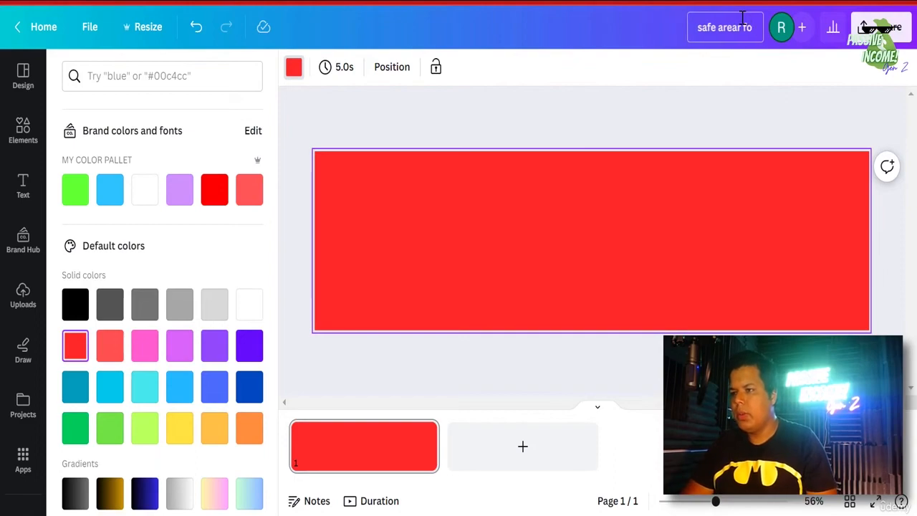
{"action": "key", "text": "BackSpace"}
{"action": "key", "text": "BackSpace"}
{"action": "key", "text": "BackSpace"}
{"action": "key", "text": "BackSpace"}
{"action": "type", "text": "for yout"}
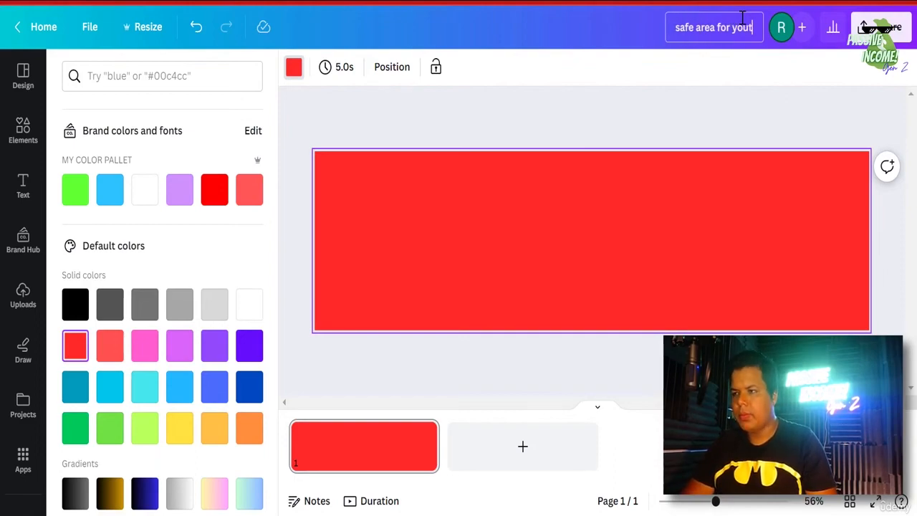
{"action": "type", "text": "ube banner"}
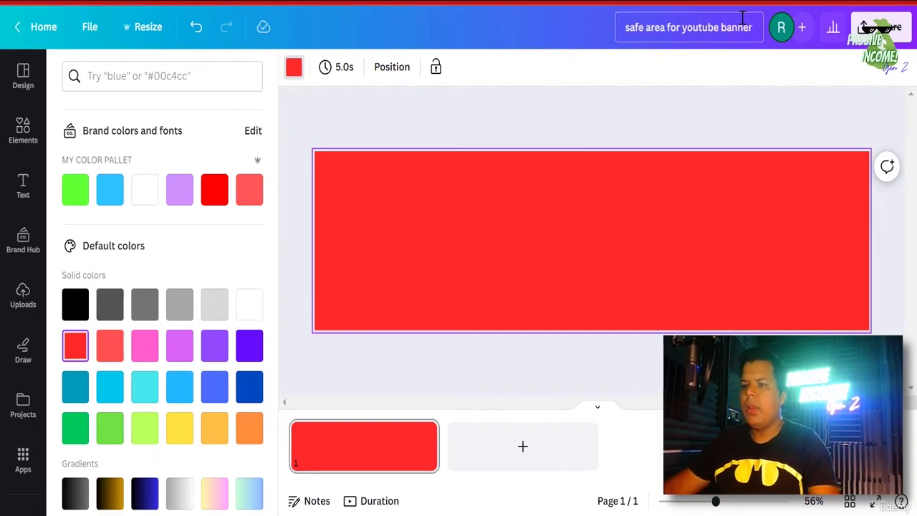
{"action": "key", "text": "Return"}
{"action": "left_click", "coordinate": [881, 27]}
{"action": "left_click", "coordinate": [677, 317]}
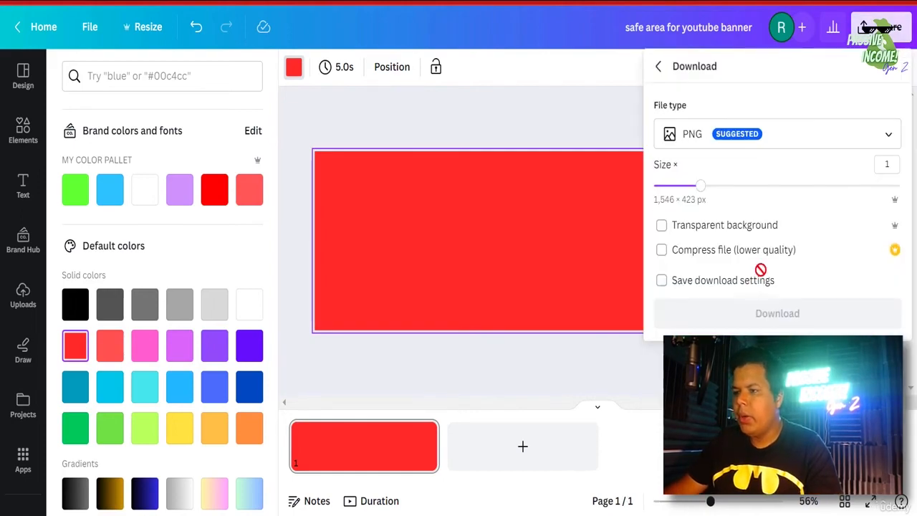
{"action": "left_click", "coordinate": [738, 316]}
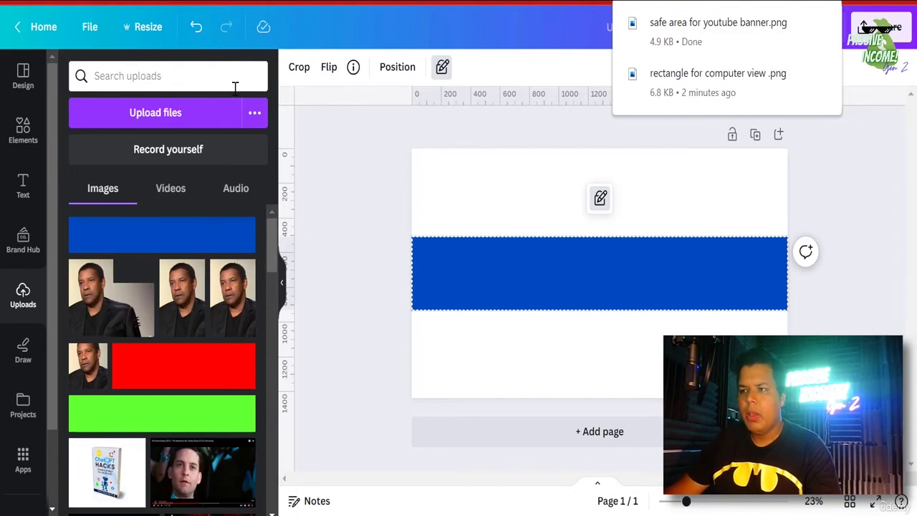
- Upload the 'safe area for youtube banner' PNG and add it to the banner
{"action": "left_click", "coordinate": [167, 121]}
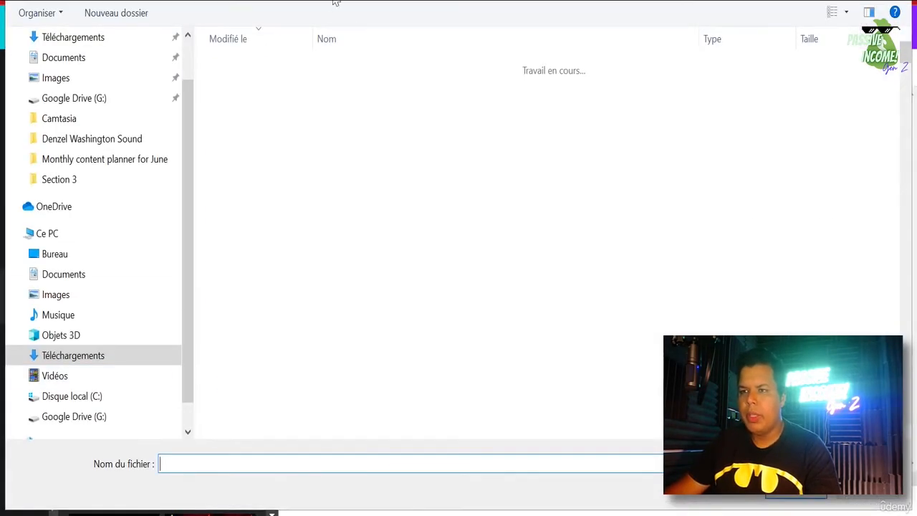
{"action": "double_click", "coordinate": [363, 91]}
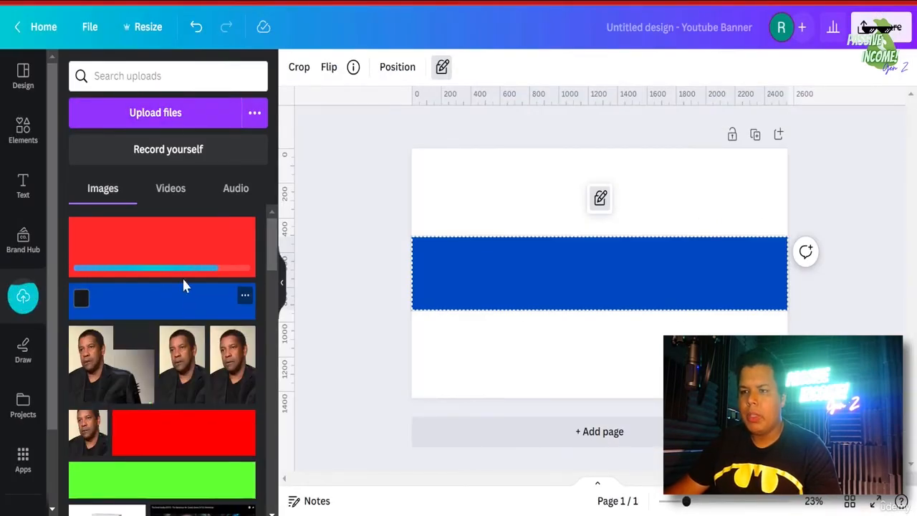
{"action": "left_click", "coordinate": [161, 257]}
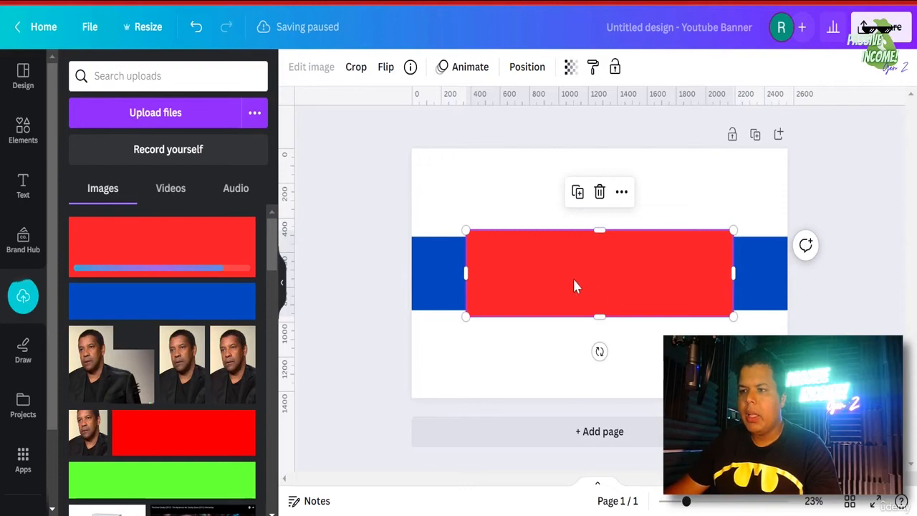
- Shrink the red image from its top-left and bottom-right corners to fit over the blue band
{"action": "mouse_move", "coordinate": [561, 287]}
{"action": "left_mouse_down"}
{"action": "mouse_move", "coordinate": [579, 302]}
{"action": "mouse_move", "coordinate": [577, 287]}
{"action": "mouse_move", "coordinate": [549, 288]}
{"action": "mouse_move", "coordinate": [558, 285]}
{"action": "left_mouse_up"}
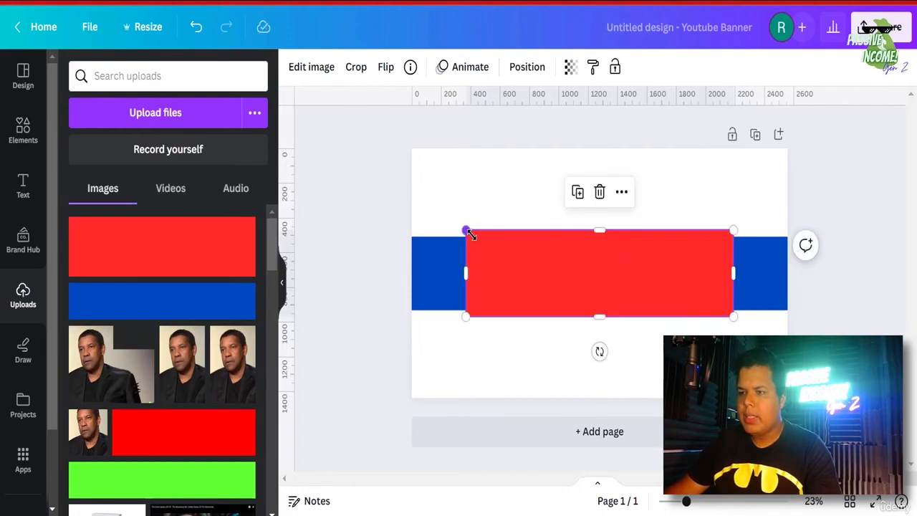
{"action": "left_click_drag", "start_coordinate": [469, 234], "coordinate": [485, 245]}
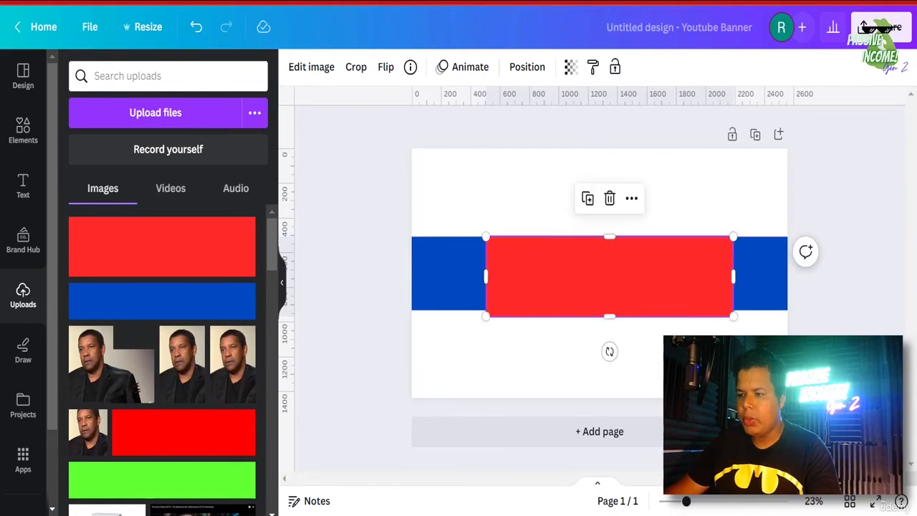
{"action": "left_click", "coordinate": [703, 503]}
{"action": "left_click", "coordinate": [720, 503]}
{"action": "left_click_drag", "start_coordinate": [717, 478], "coordinate": [786, 478]}
{"action": "left_click_drag", "start_coordinate": [833, 383], "coordinate": [778, 366]}
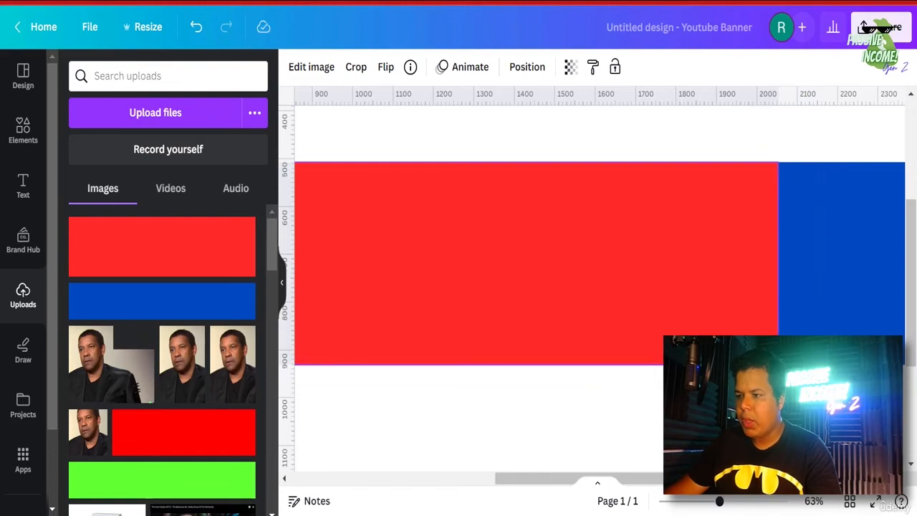
- Zoom in and drag the red image's corner until it measures exactly 1,546 × 423
{"action": "left_click_drag", "start_coordinate": [778, 366], "coordinate": [778, 365]}
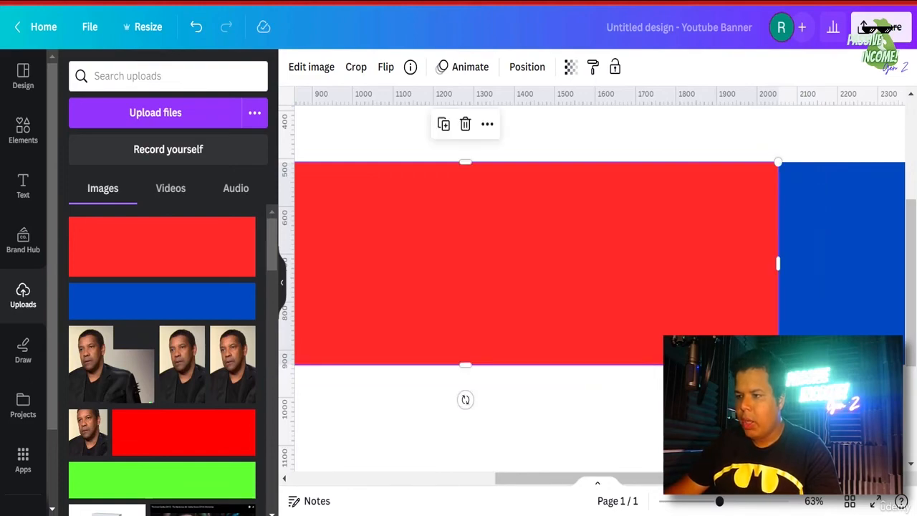
{"action": "left_click", "coordinate": [760, 502]}
{"action": "scroll", "coordinate": [787, 241], "scroll_direction": "right", "scroll_amount": 5}
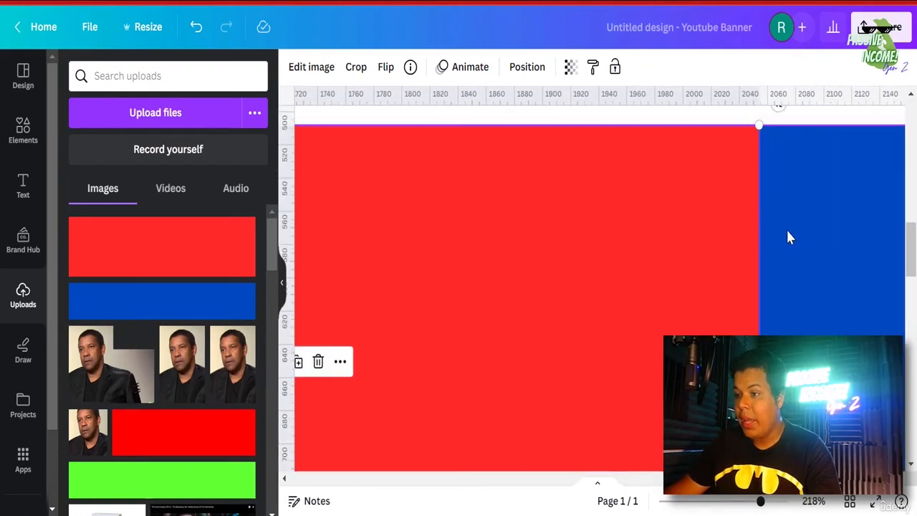
{"action": "left_click_drag", "start_coordinate": [759, 125], "coordinate": [760, 124]}
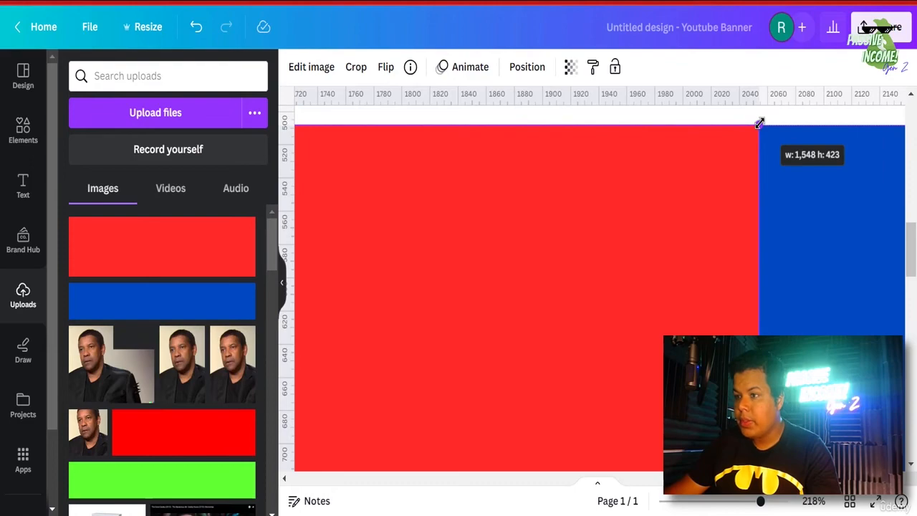
{"action": "left_click_drag", "start_coordinate": [759, 124], "coordinate": [757, 125]}
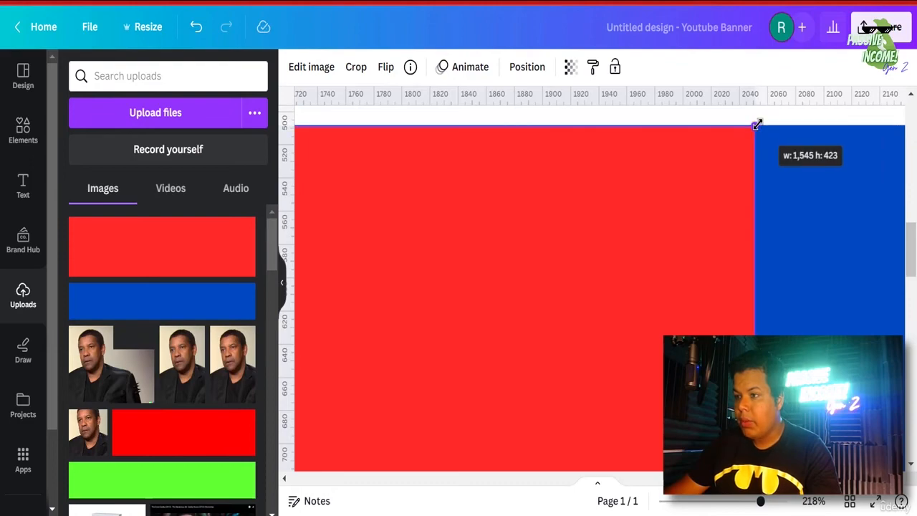
{"action": "left_click_drag", "start_coordinate": [757, 124], "coordinate": [755, 126]}
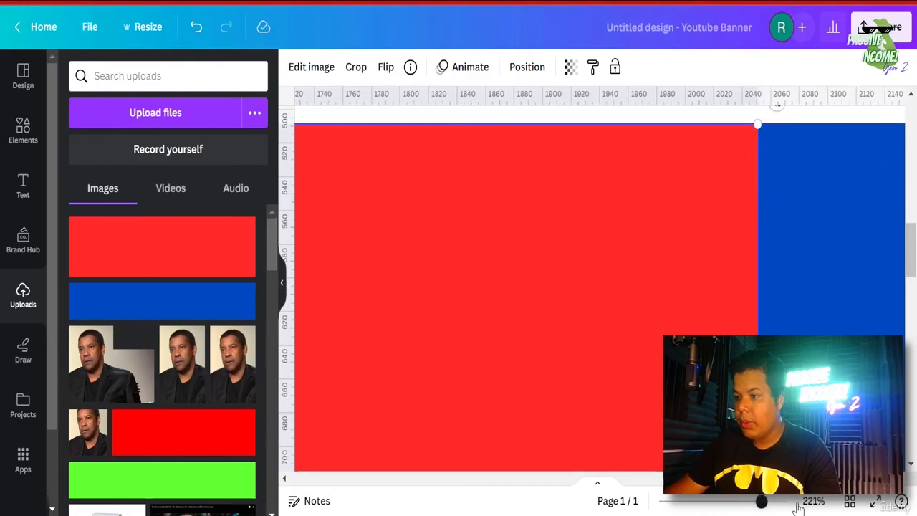
{"action": "left_click_drag", "start_coordinate": [760, 501], "coordinate": [827, 501]}
{"action": "left_click_drag", "start_coordinate": [759, 479], "coordinate": [808, 479]}
{"action": "scroll", "coordinate": [627, 388], "scroll_direction": "up", "scroll_amount": 3}
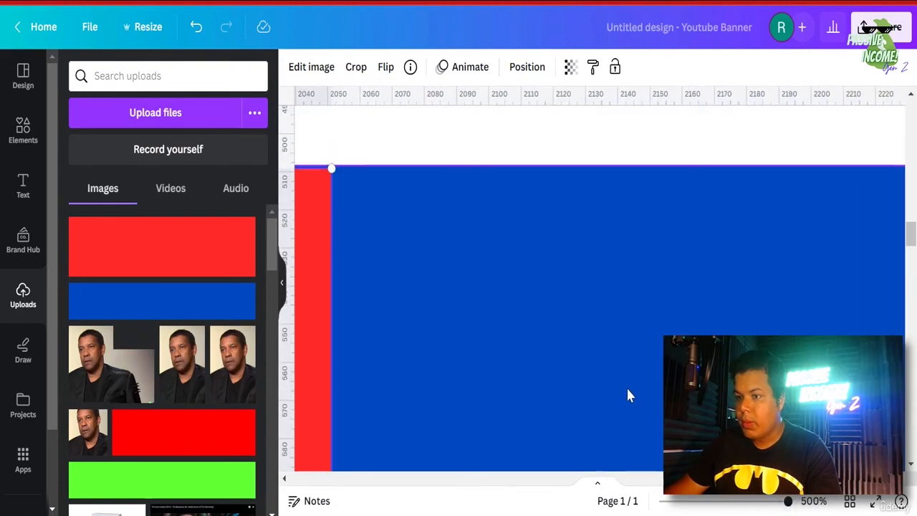
{"action": "scroll", "coordinate": [669, 171], "scroll_direction": "left", "scroll_amount": 5}
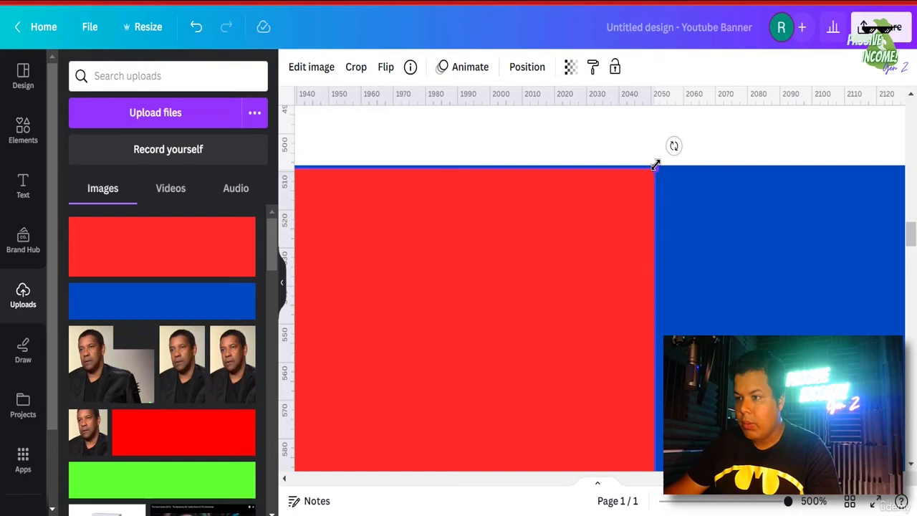
{"action": "left_click_drag", "start_coordinate": [658, 165], "coordinate": [659, 166]}
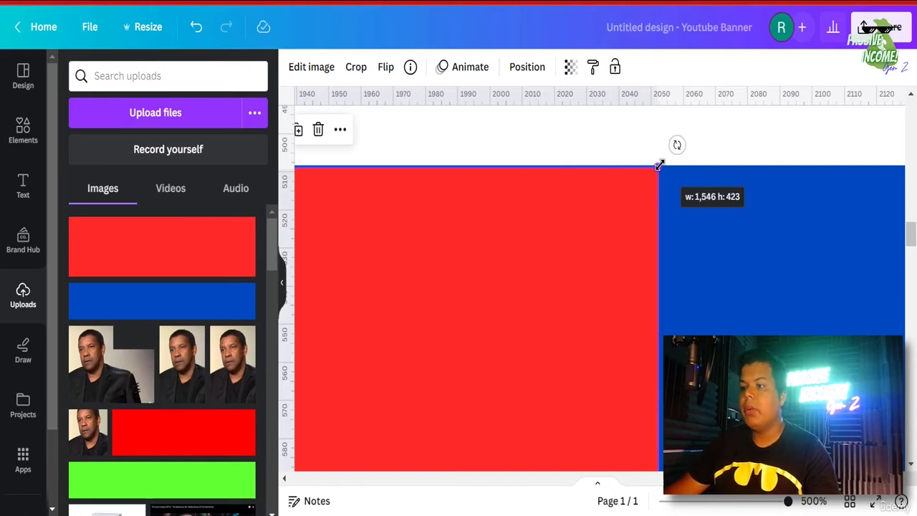
{"action": "left_click_drag", "start_coordinate": [745, 505], "coordinate": [692, 501]}
- Snap the red image to the centre of the blue band
{"action": "left_click", "coordinate": [657, 421]}
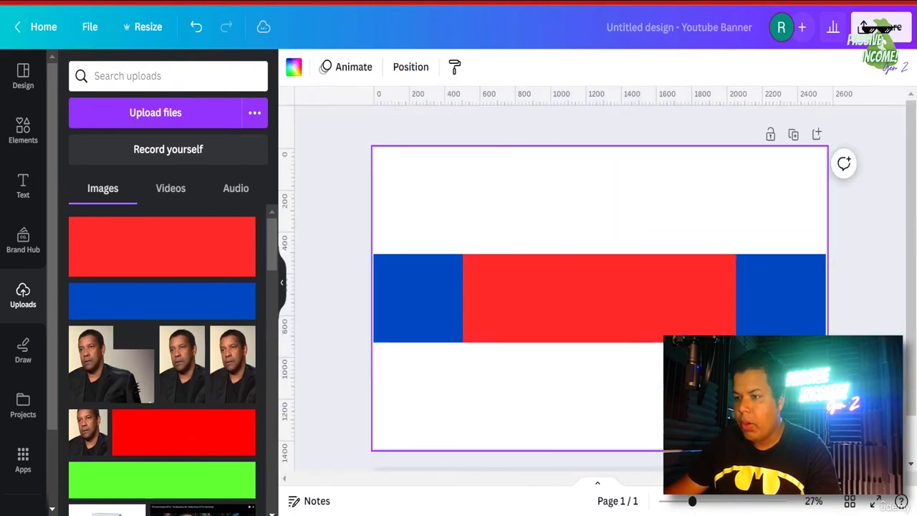
{"action": "mouse_move", "coordinate": [570, 311]}
{"action": "left_mouse_down"}
{"action": "mouse_move", "coordinate": [580, 313]}
{"action": "mouse_move", "coordinate": [575, 303]}
{"action": "mouse_move", "coordinate": [571, 316]}
{"action": "mouse_move", "coordinate": [544, 315]}
{"action": "mouse_move", "coordinate": [572, 315]}
{"action": "left_mouse_up"}
{"action": "left_click", "coordinate": [705, 404]}
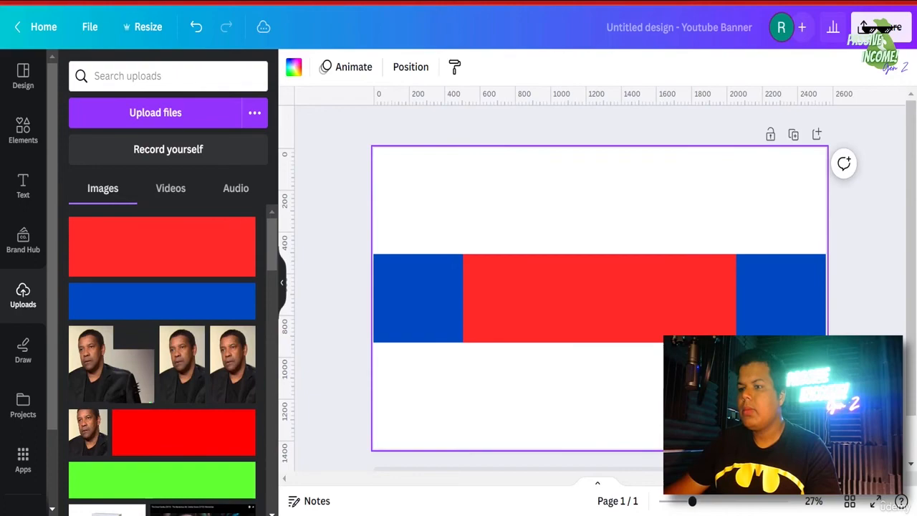
{"action": "left_click", "coordinate": [746, 502]}
{"action": "scroll", "coordinate": [745, 423], "scroll_direction": "down", "scroll_amount": 1}
{"action": "scroll", "coordinate": [745, 422], "scroll_direction": "up", "scroll_amount": 3}
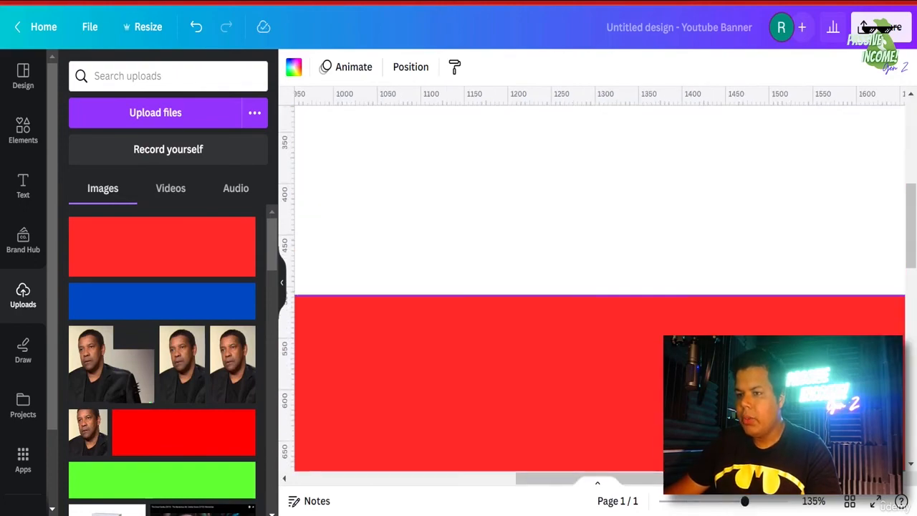
{"action": "scroll", "coordinate": [745, 423], "scroll_direction": "down", "scroll_amount": 5}
{"action": "scroll", "coordinate": [599, 287], "scroll_direction": "up", "scroll_amount": 2}
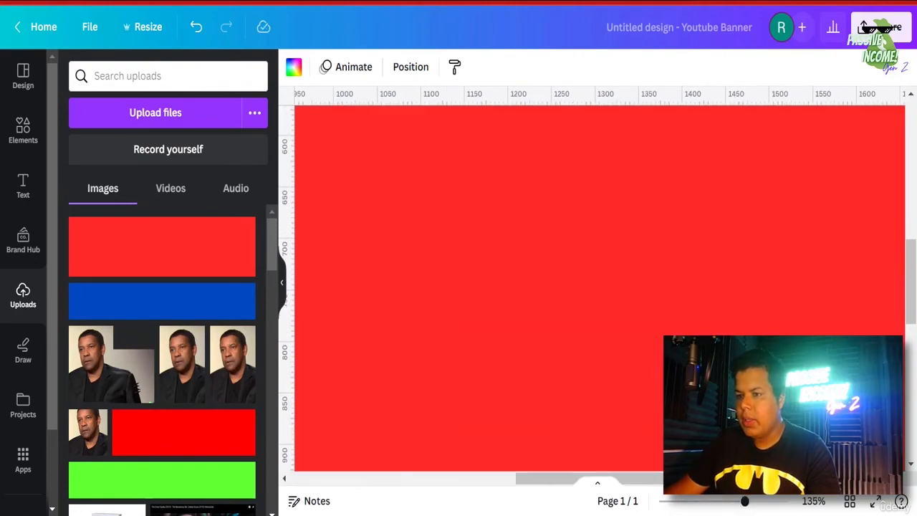
{"action": "mouse_move", "coordinate": [629, 370]}
{"action": "left_mouse_down"}
{"action": "mouse_move", "coordinate": [627, 346]}
{"action": "mouse_move", "coordinate": [627, 361]}
{"action": "left_mouse_up"}
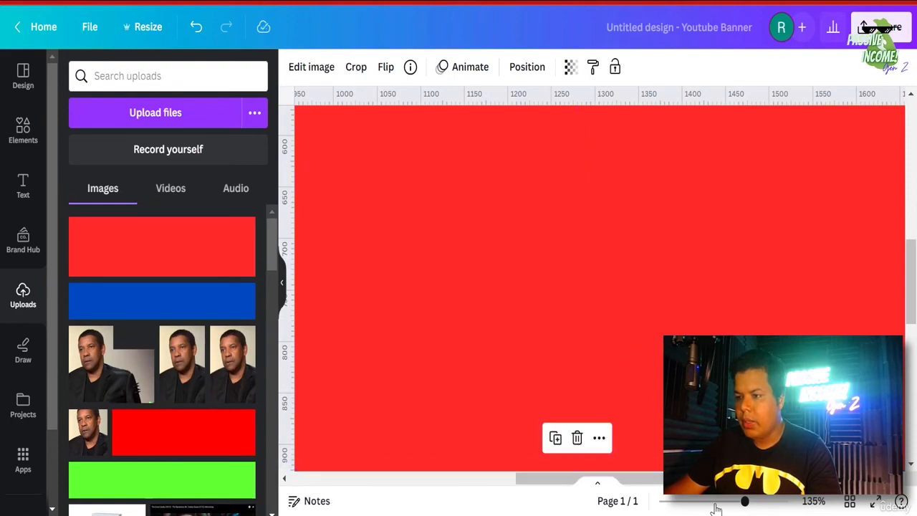
- Select the centred red image and lock it in place
{"action": "left_click_drag", "start_coordinate": [716, 505], "coordinate": [700, 502]}
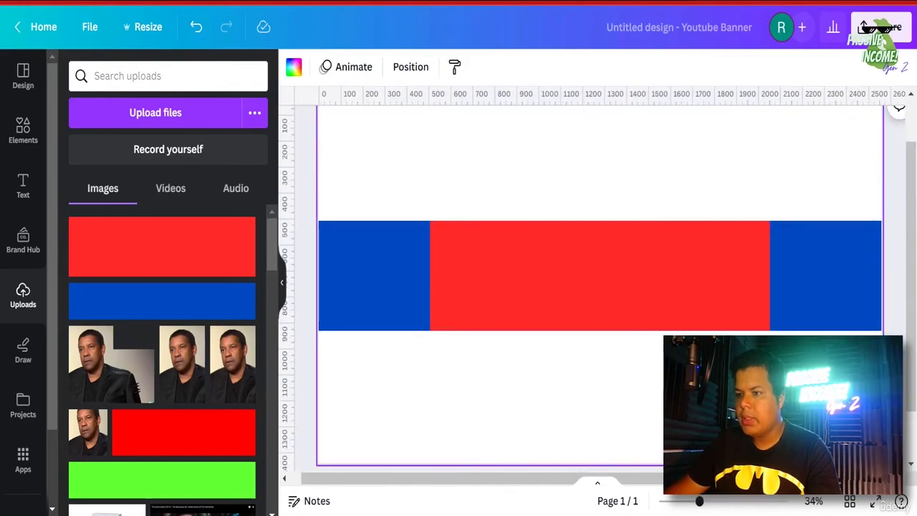
{"action": "left_click", "coordinate": [674, 290]}
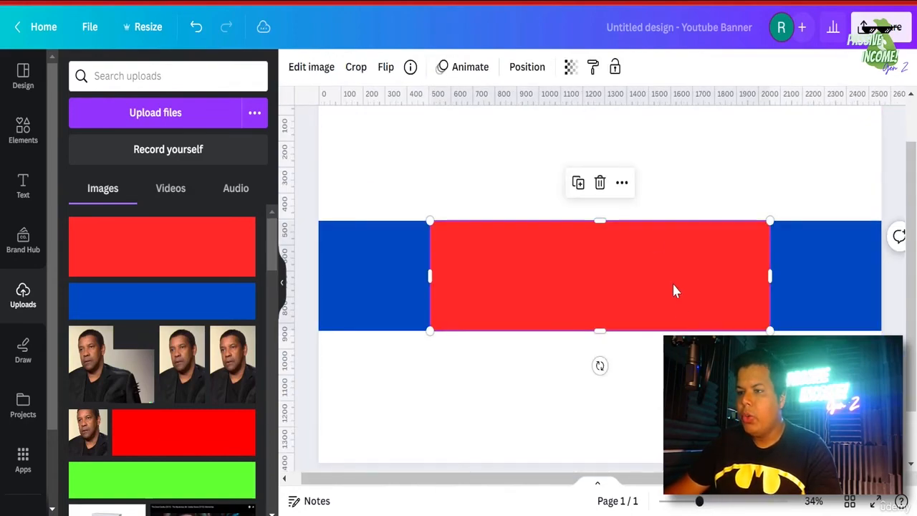
{"action": "left_click", "coordinate": [615, 69]}
{"action": "scroll", "coordinate": [539, 280], "scroll_direction": "up", "scroll_amount": 2}
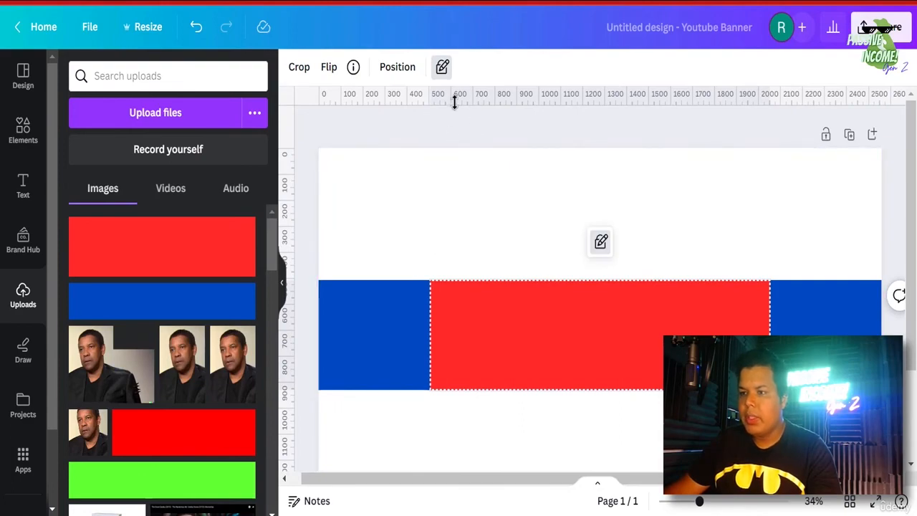
- Add horizontal ruler guides along the blue band's top and bottom edges
{"action": "left_click_drag", "start_coordinate": [463, 99], "coordinate": [478, 282]}
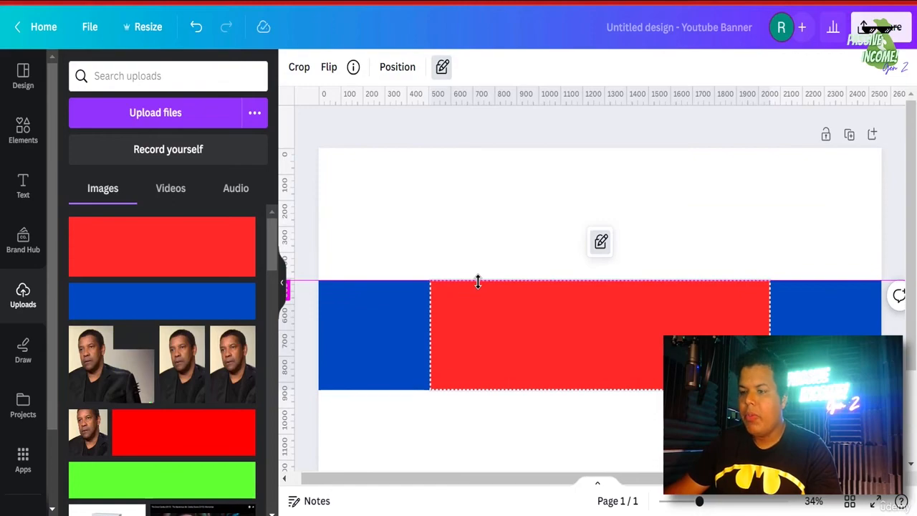
{"action": "scroll", "coordinate": [480, 246], "scroll_direction": "down", "scroll_amount": 3}
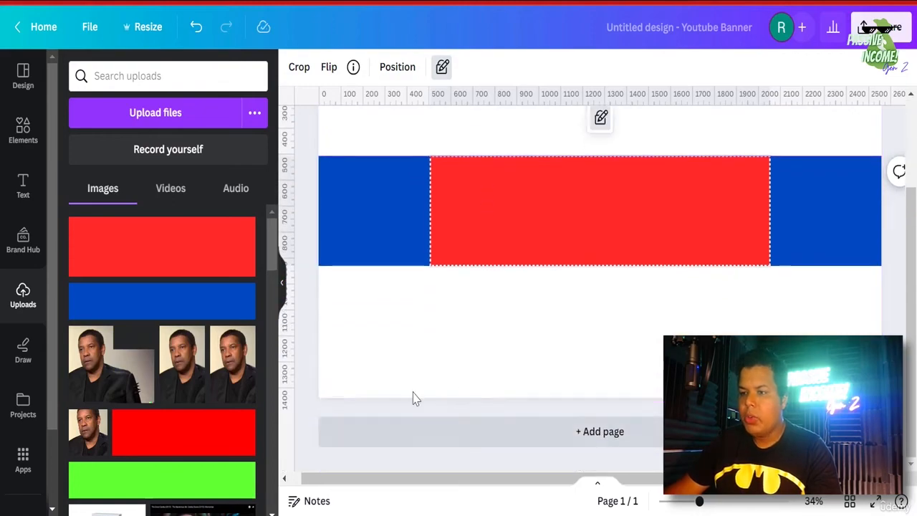
{"action": "scroll", "coordinate": [458, 286], "scroll_direction": "up", "scroll_amount": 3}
{"action": "left_click_drag", "start_coordinate": [493, 225], "coordinate": [497, 390]}
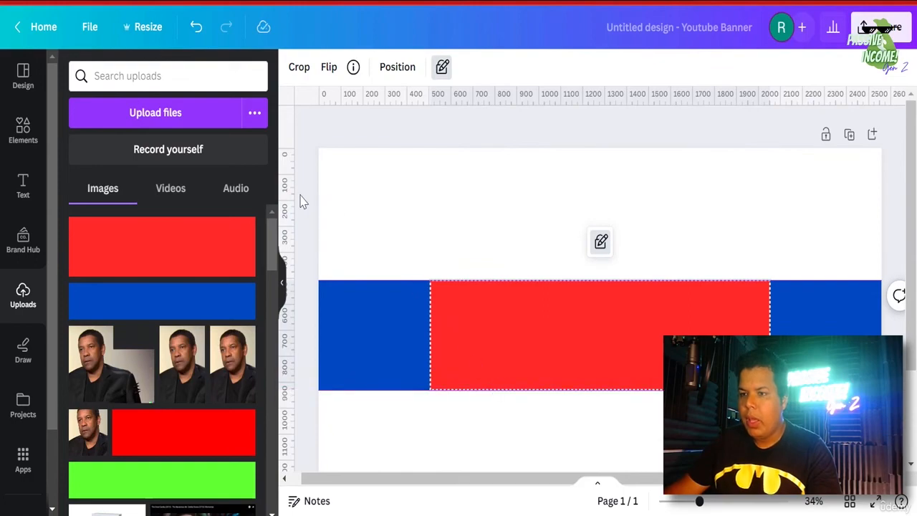
- Add vertical guides at the red image's left (507) and right (2053) edges, then unlock it
{"action": "left_click_drag", "start_coordinate": [287, 195], "coordinate": [430, 235]}
{"action": "left_click_drag", "start_coordinate": [287, 187], "coordinate": [772, 241]}
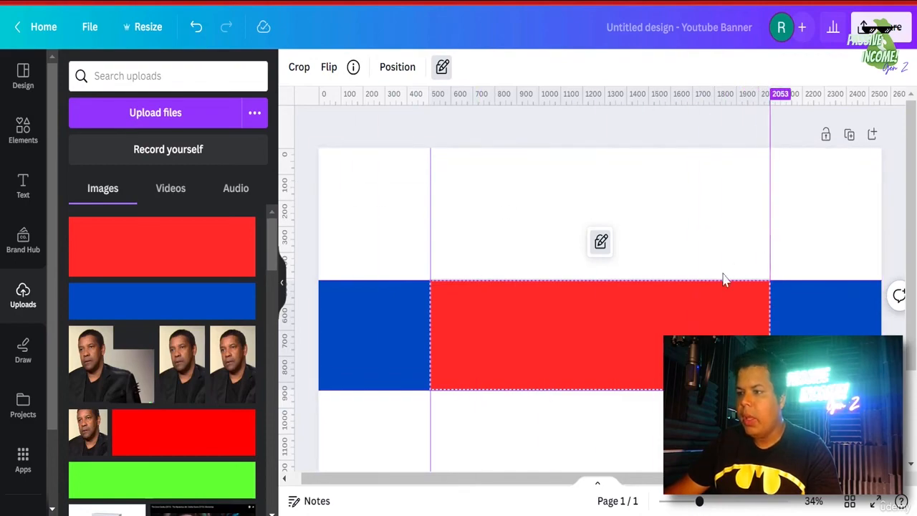
{"action": "left_click_drag", "start_coordinate": [724, 279], "coordinate": [724, 279]}
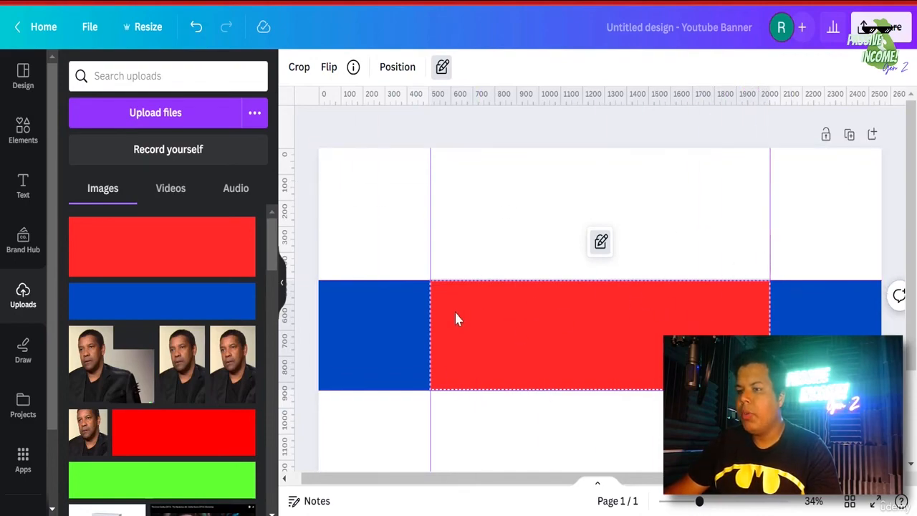
{"action": "left_click", "coordinate": [599, 246]}
- Delete the red image and the blue band, leaving only the four ruler guides
{"action": "left_click", "coordinate": [599, 243]}
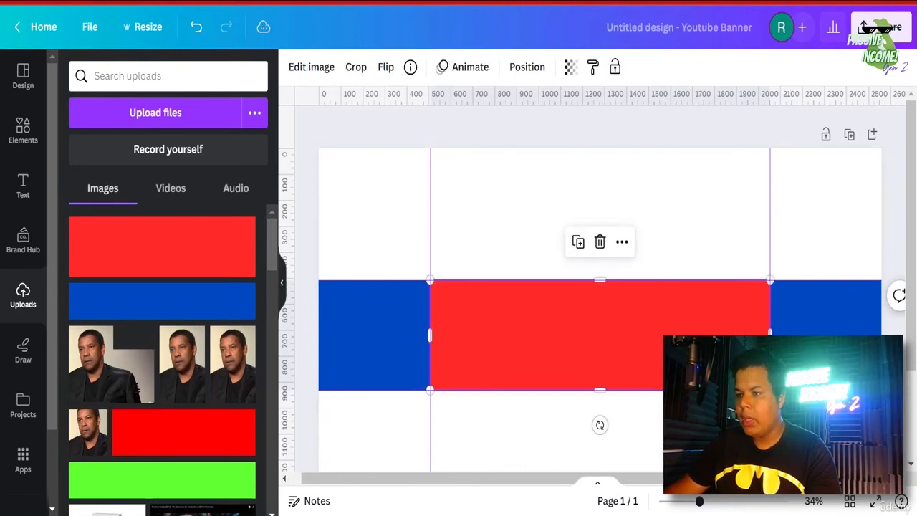
{"action": "left_click", "coordinate": [826, 317]}
{"action": "left_click", "coordinate": [602, 243]}
{"action": "left_click", "coordinate": [602, 245]}
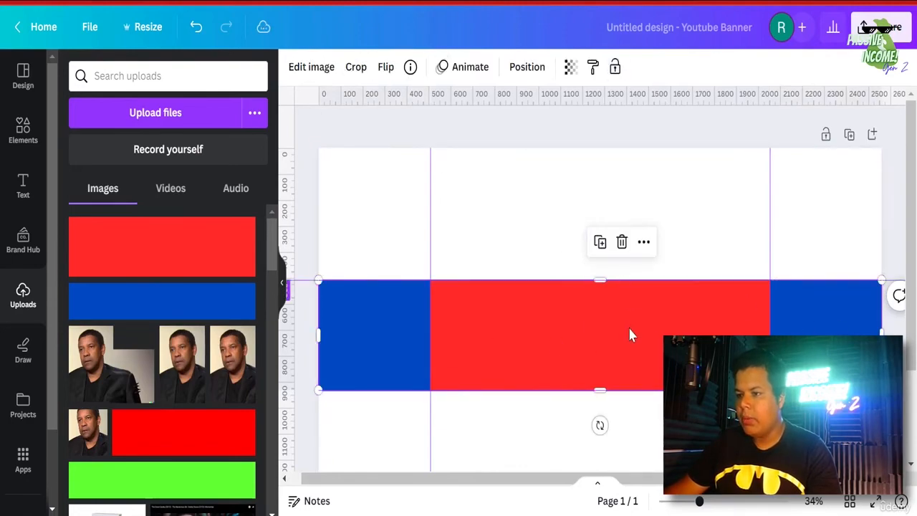
{"action": "left_click", "coordinate": [628, 330]}
{"action": "key", "text": "Delete"}
{"action": "left_click", "coordinate": [367, 318]}
{"action": "key", "text": "Delete"}
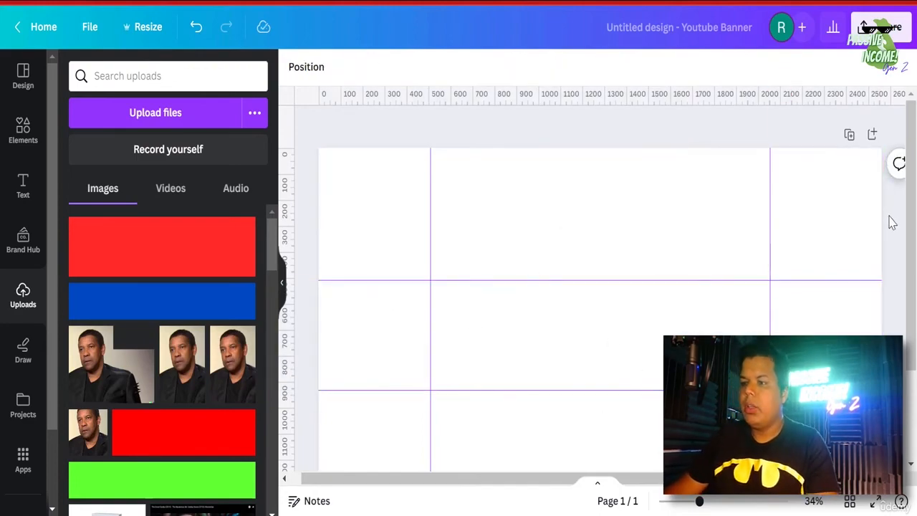
{"action": "scroll", "coordinate": [831, 287], "scroll_direction": "down", "scroll_amount": 3}
{"action": "scroll", "coordinate": [475, 237], "scroll_direction": "up", "scroll_amount": 3}
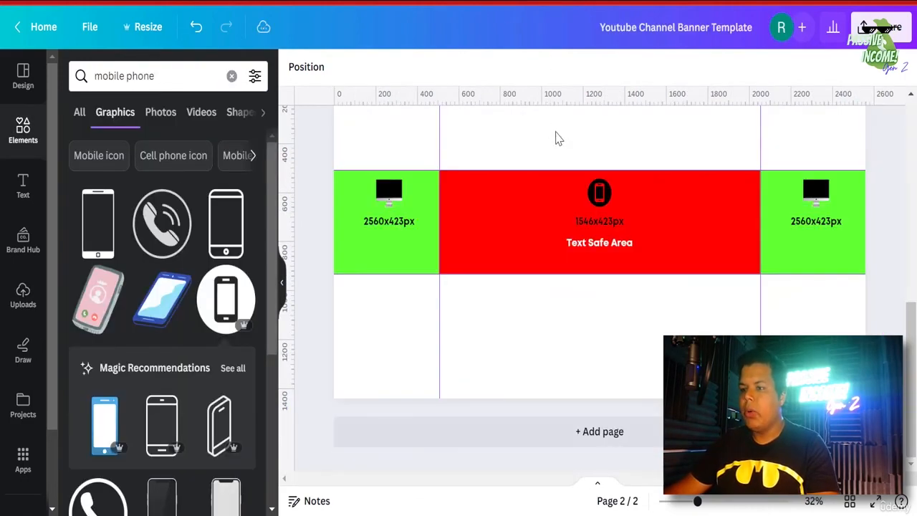
{"action": "scroll", "coordinate": [583, 215], "scroll_direction": "up", "scroll_amount": 6}
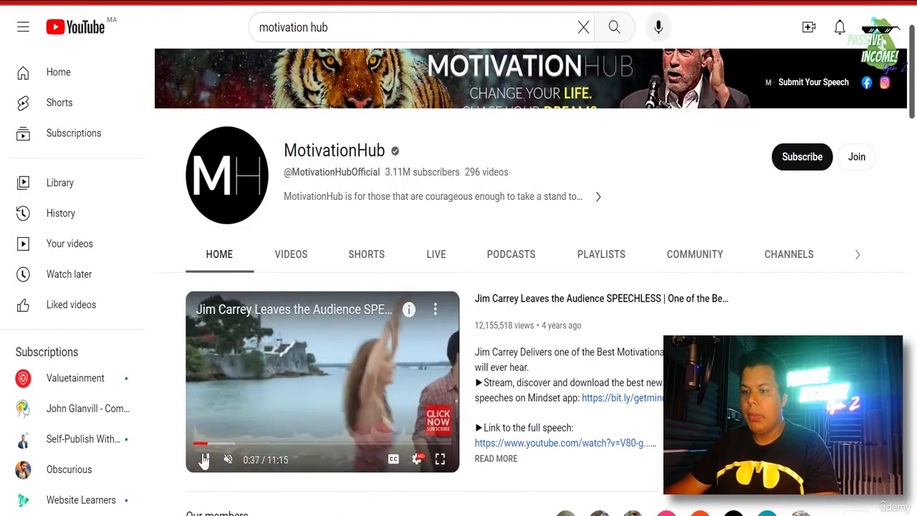
- Scroll up the MotivationHub channel page until the tiger-and-speaker banner is fully visible
{"action": "scroll", "coordinate": [609, 380], "scroll_direction": "up", "scroll_amount": 1}
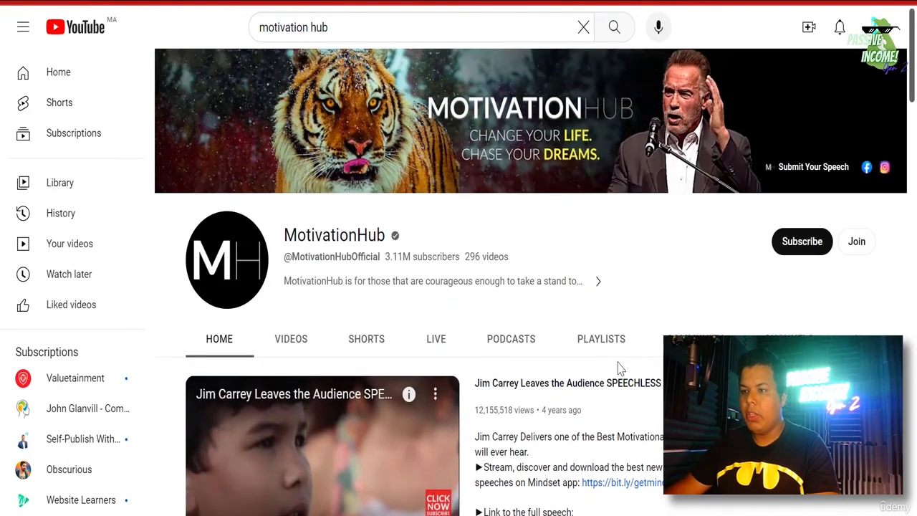
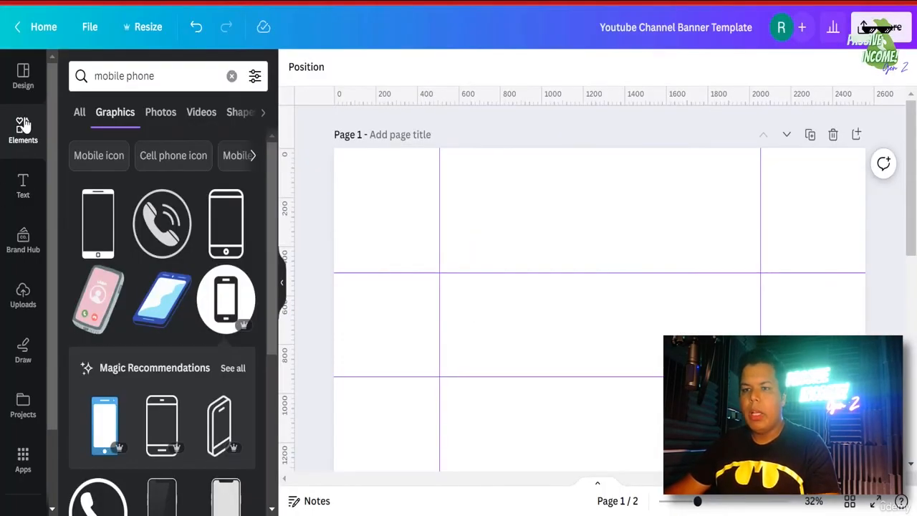
- Search Elements for 'forest snow' and filter the results to Photos
{"action": "left_click", "coordinate": [23, 128]}
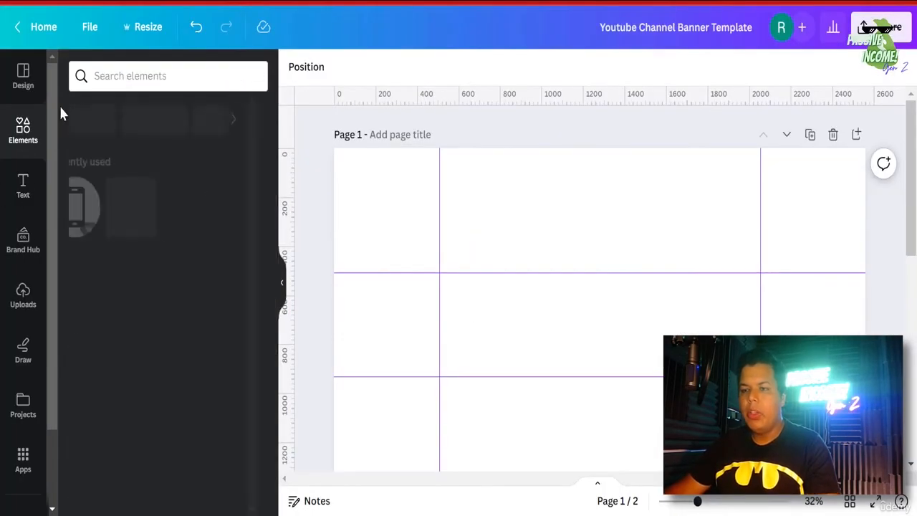
{"action": "left_click", "coordinate": [144, 75]}
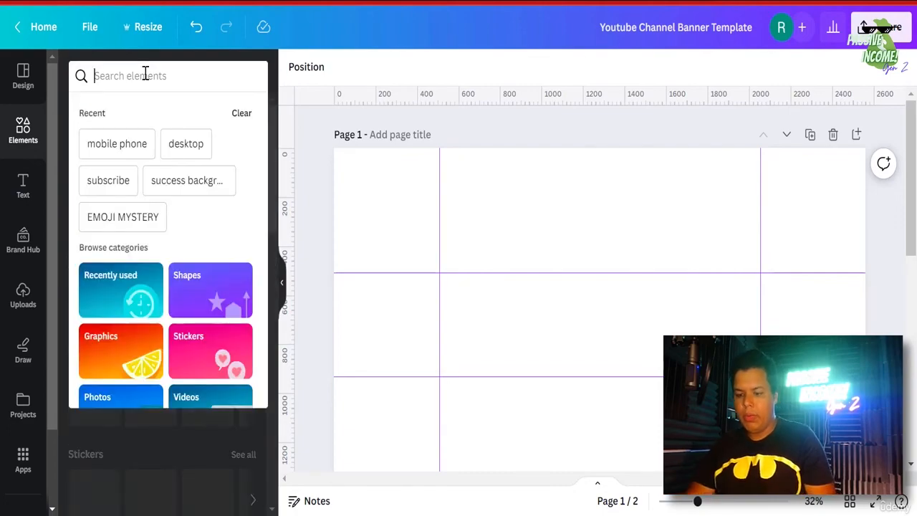
{"action": "type", "text": "fores"}
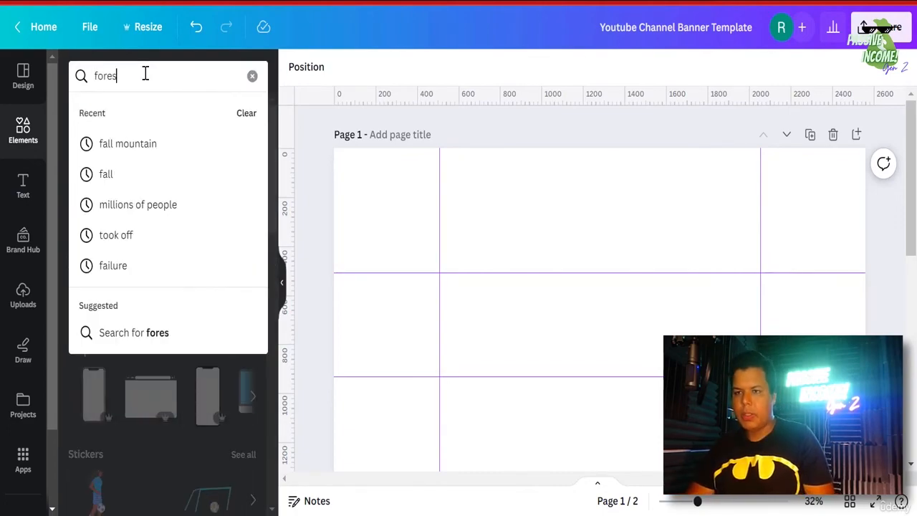
{"action": "type", "text": "t snow"}
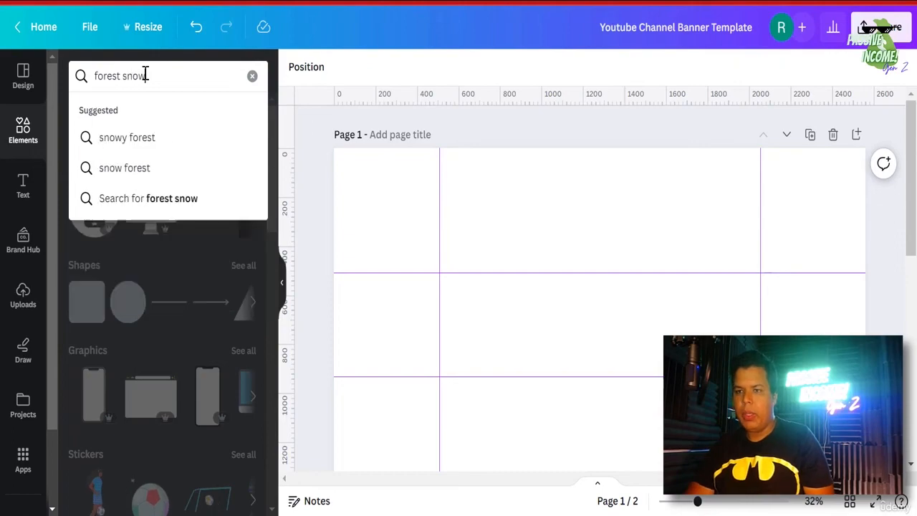
{"action": "key", "text": "Return"}
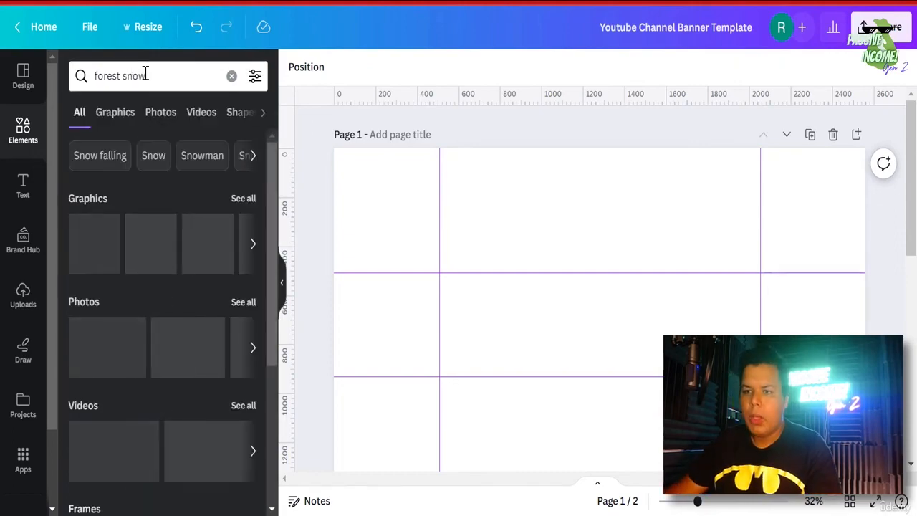
{"action": "left_click", "coordinate": [164, 121]}
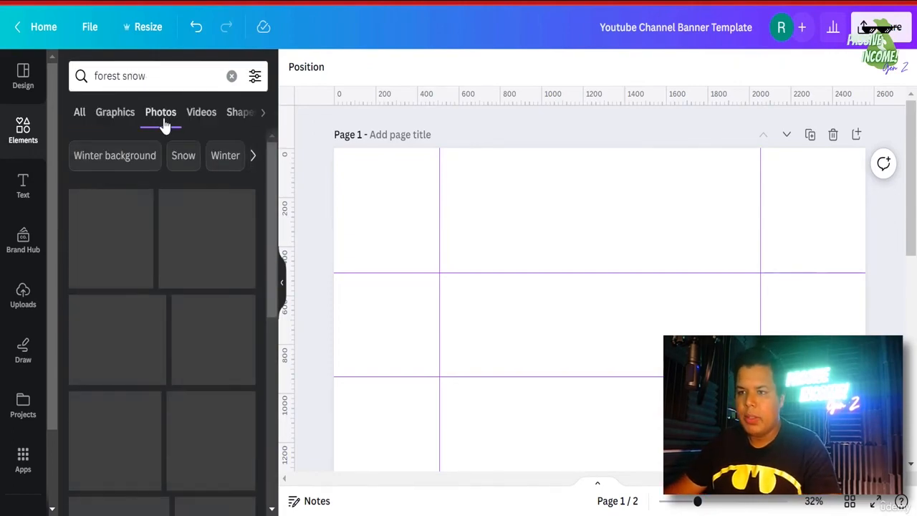
- Scroll through the snowy forest photo results to find a background
{"action": "scroll", "coordinate": [192, 407], "scroll_direction": "down", "scroll_amount": 5}
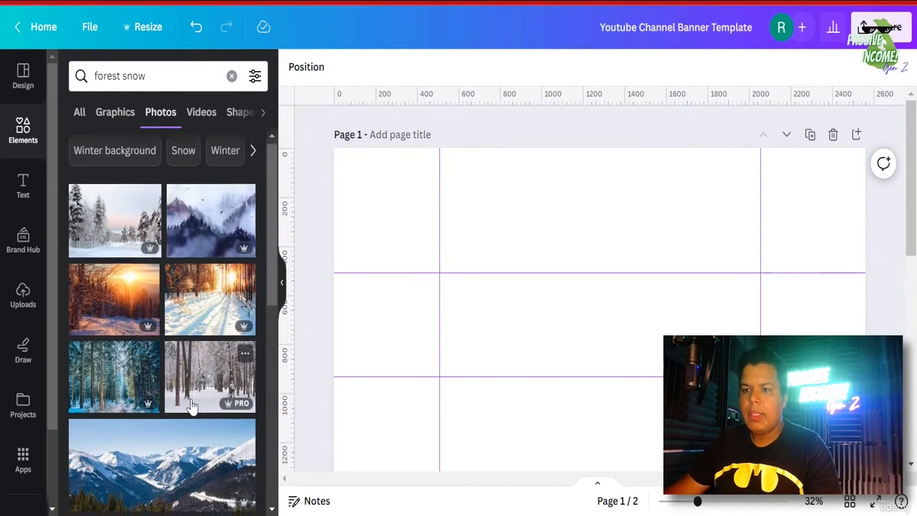
{"action": "scroll", "coordinate": [192, 407], "scroll_direction": "down", "scroll_amount": 8}
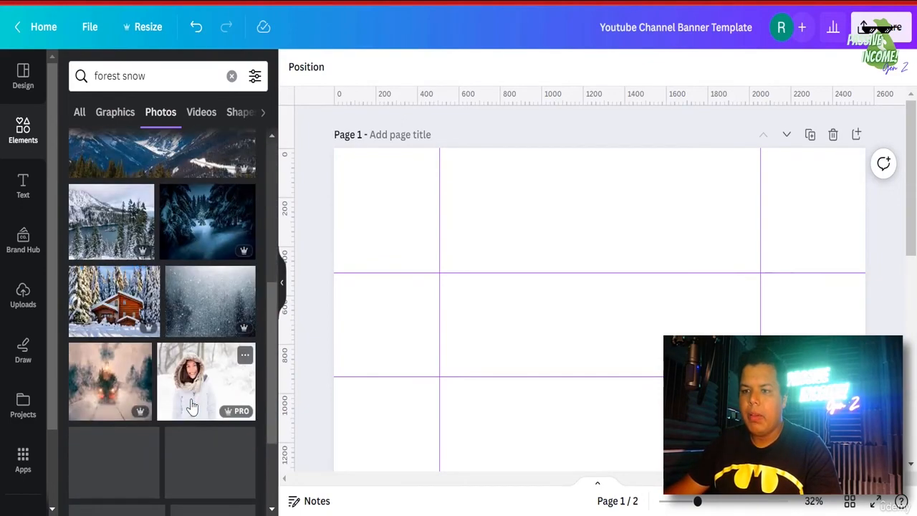
{"action": "scroll", "coordinate": [192, 407], "scroll_direction": "down", "scroll_amount": 8}
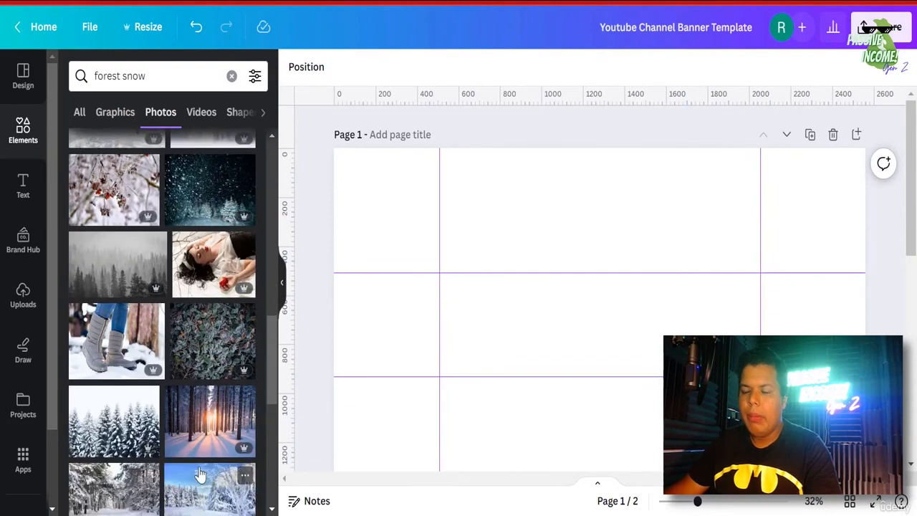
{"action": "scroll", "coordinate": [183, 435], "scroll_direction": "down", "scroll_amount": 8}
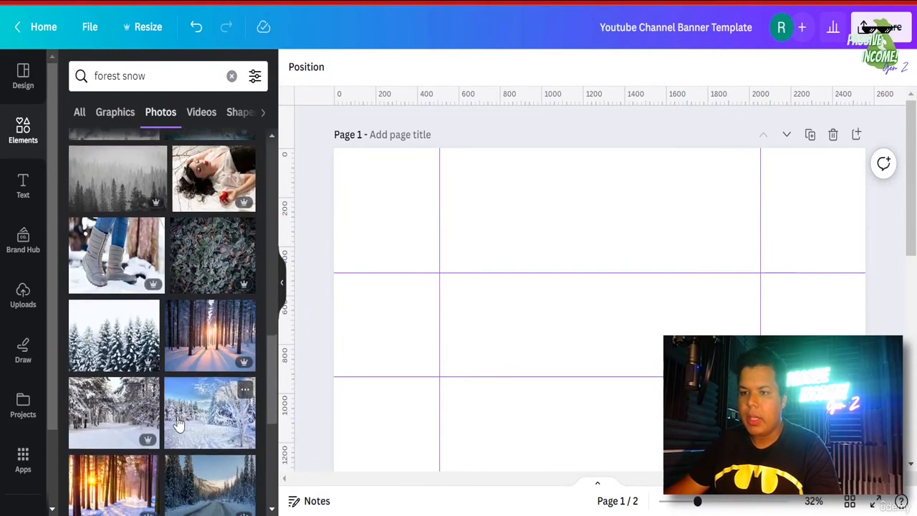
{"action": "scroll", "coordinate": [175, 437], "scroll_direction": "down", "scroll_amount": 7}
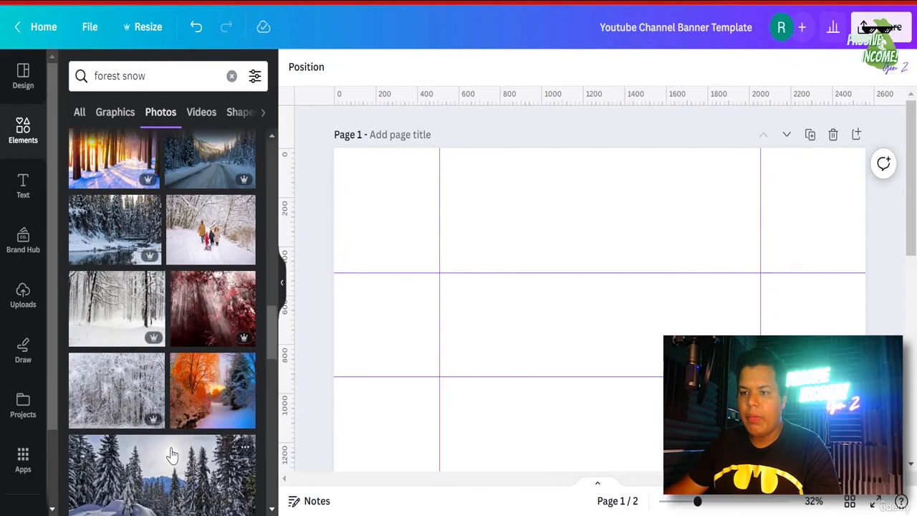
{"action": "scroll", "coordinate": [170, 453], "scroll_direction": "down", "scroll_amount": 10}
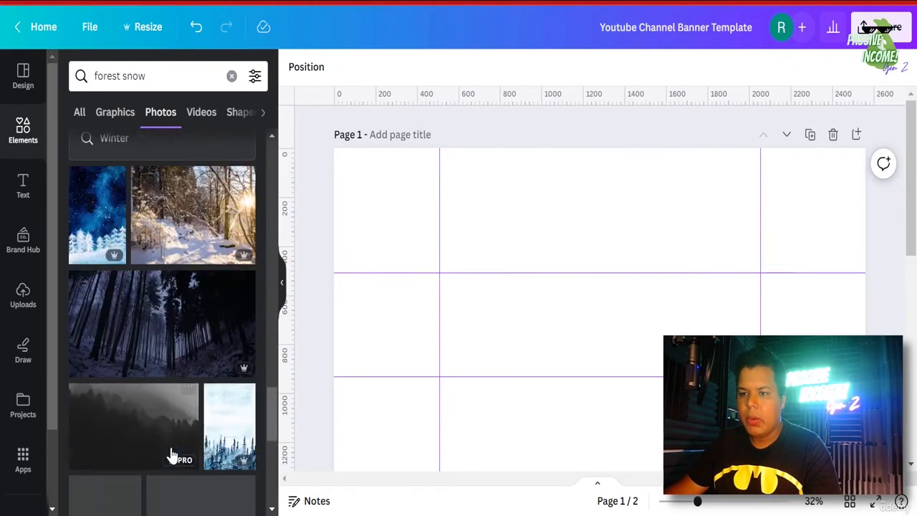
{"action": "scroll", "coordinate": [170, 455], "scroll_direction": "down", "scroll_amount": 5}
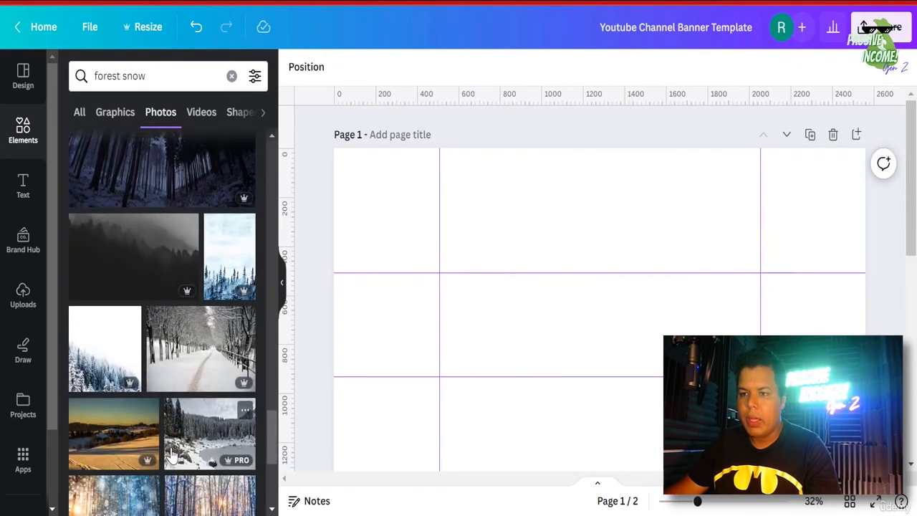
{"action": "scroll", "coordinate": [169, 456], "scroll_direction": "down", "scroll_amount": 10}
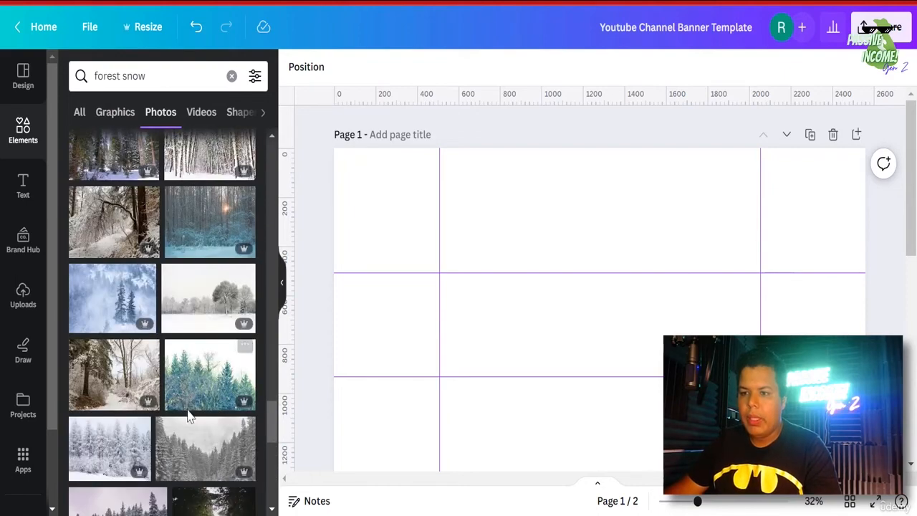
{"action": "scroll", "coordinate": [189, 409], "scroll_direction": "down", "scroll_amount": 2}
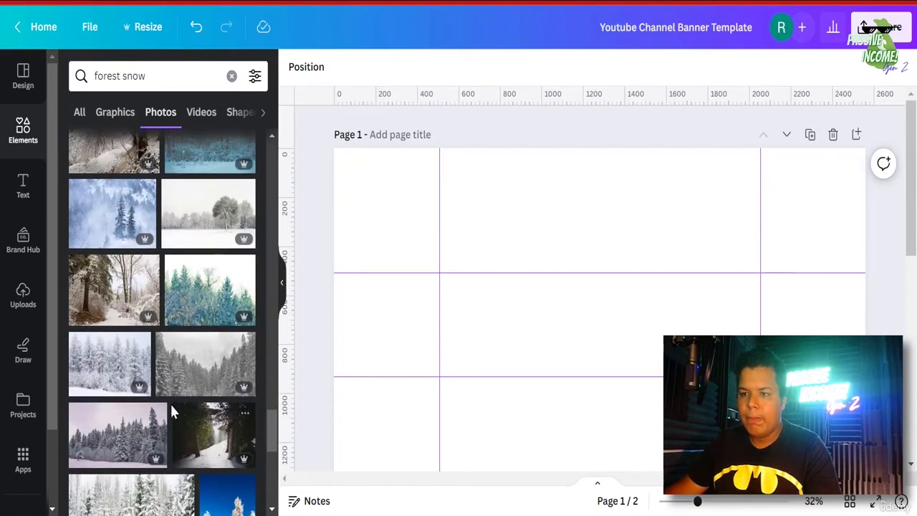
- Set the dark snowy forest photo as the banner page background
{"action": "left_click", "coordinate": [192, 440]}
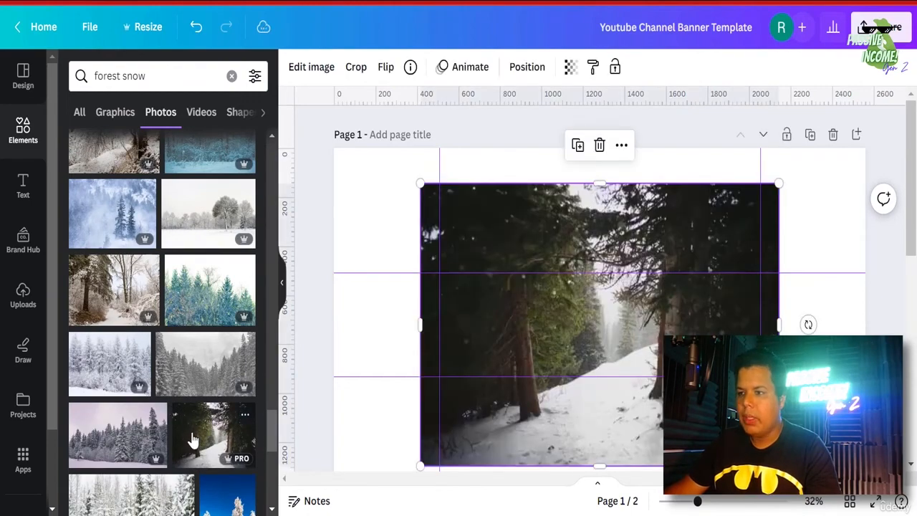
{"action": "right_click", "coordinate": [577, 314]}
{"action": "left_click", "coordinate": [657, 460]}
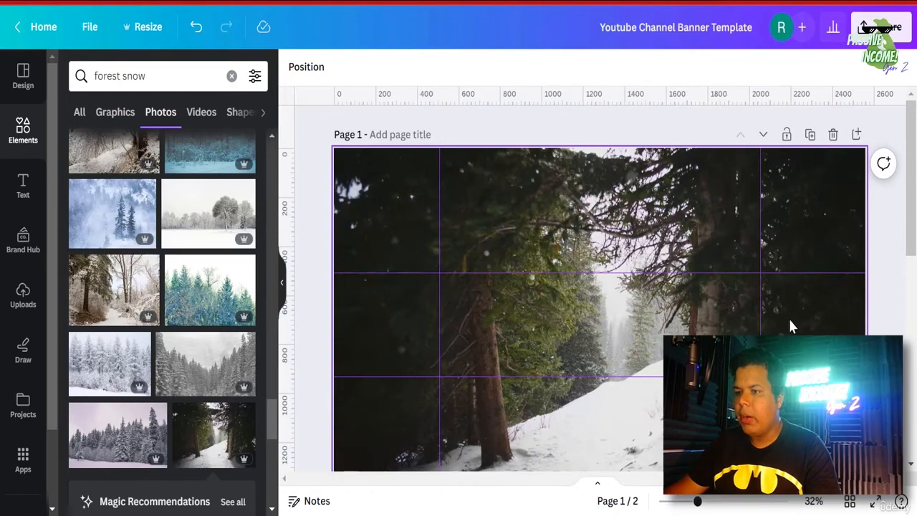
{"action": "scroll", "coordinate": [788, 317], "scroll_direction": "down", "scroll_amount": 3}
{"action": "scroll", "coordinate": [631, 322], "scroll_direction": "up", "scroll_amount": 3}
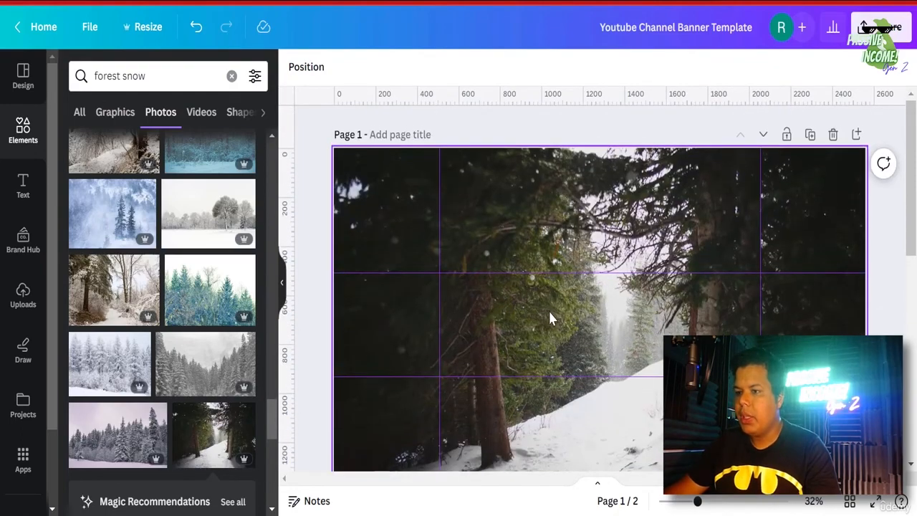
- Reframe the background photo slightly downward and clear the forest snow search
{"action": "double_click", "coordinate": [592, 328]}
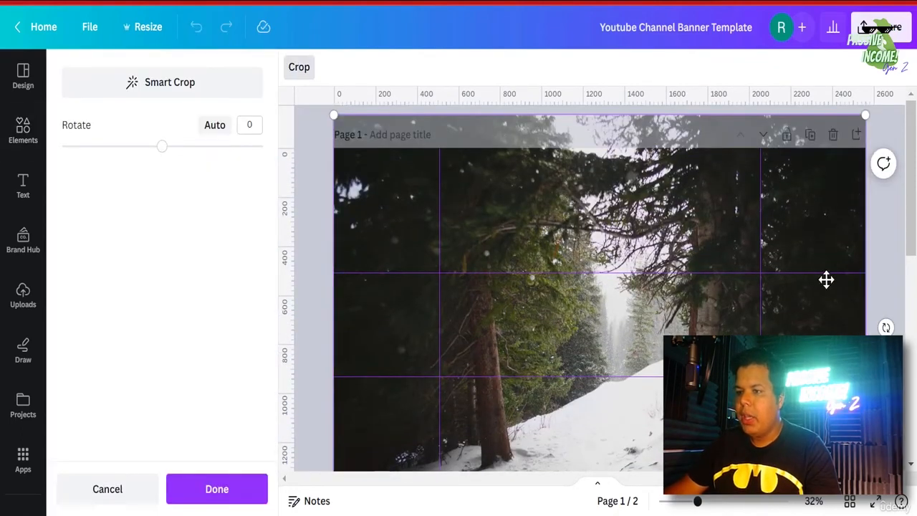
{"action": "left_click_drag", "start_coordinate": [654, 331], "coordinate": [653, 350]}
{"action": "left_click", "coordinate": [887, 308]}
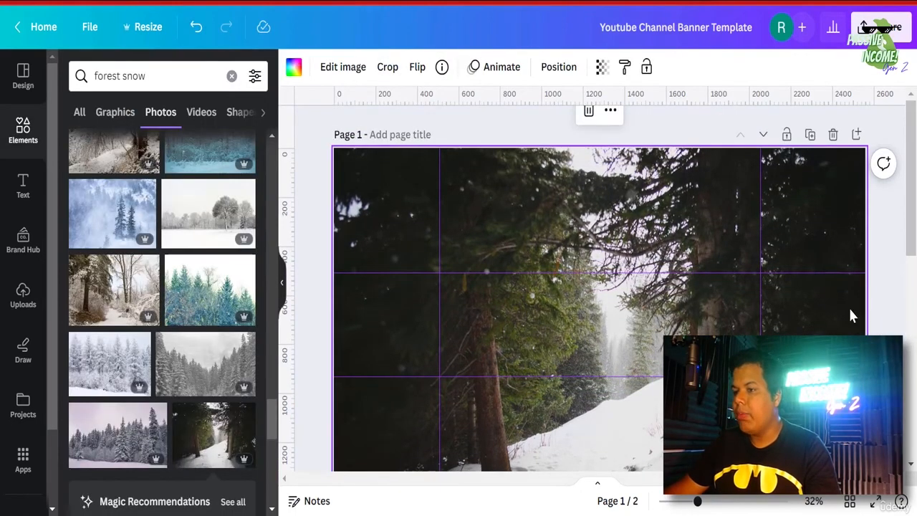
{"action": "scroll", "coordinate": [848, 306], "scroll_direction": "down", "scroll_amount": 2}
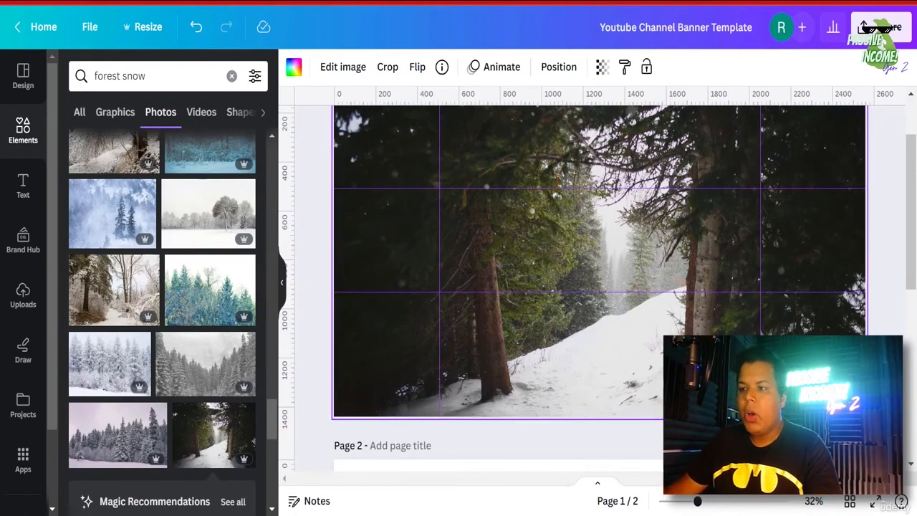
{"action": "left_click", "coordinate": [19, 143]}
- Search Elements for 'wolf' and filter the results to Photos
{"action": "left_click", "coordinate": [117, 80]}
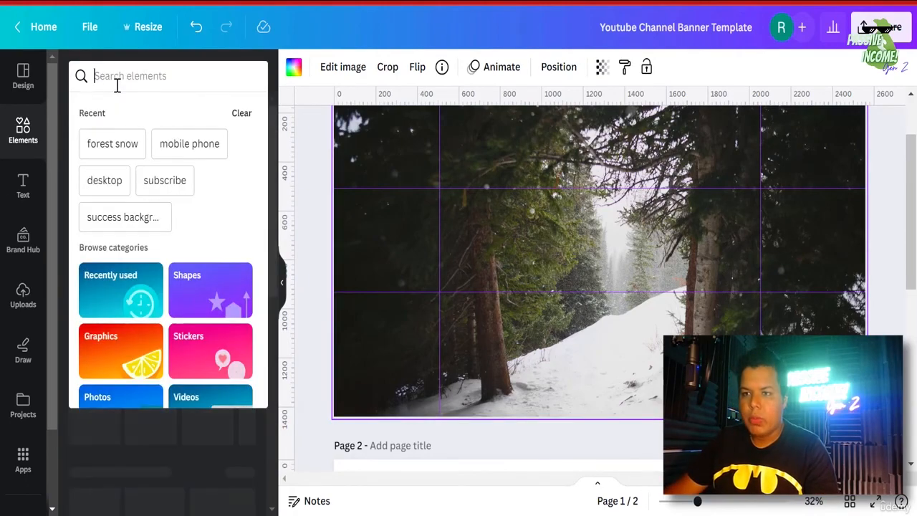
{"action": "type", "text": "wolf"}
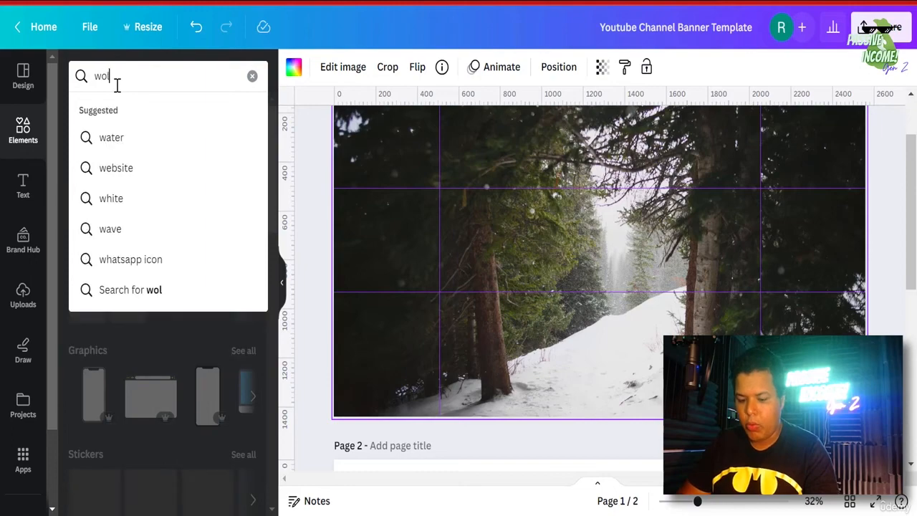
{"action": "key", "text": "Return"}
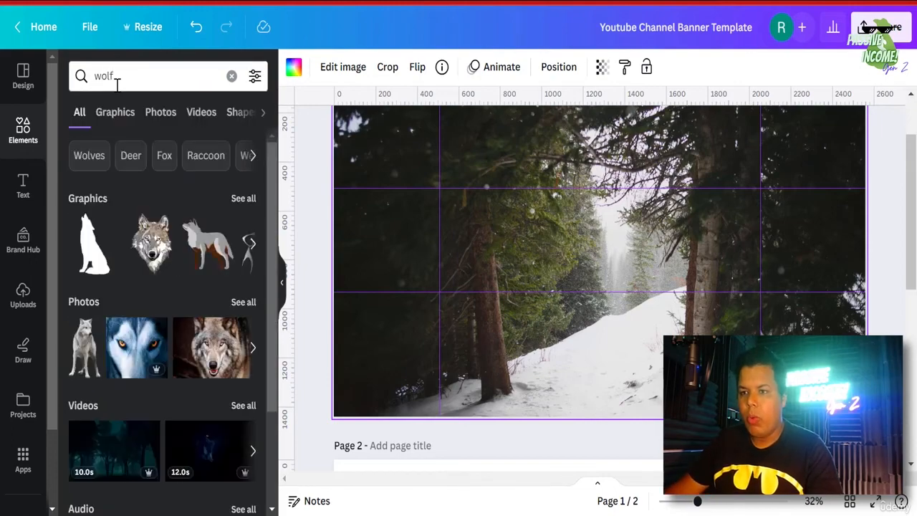
{"action": "left_click", "coordinate": [161, 115]}
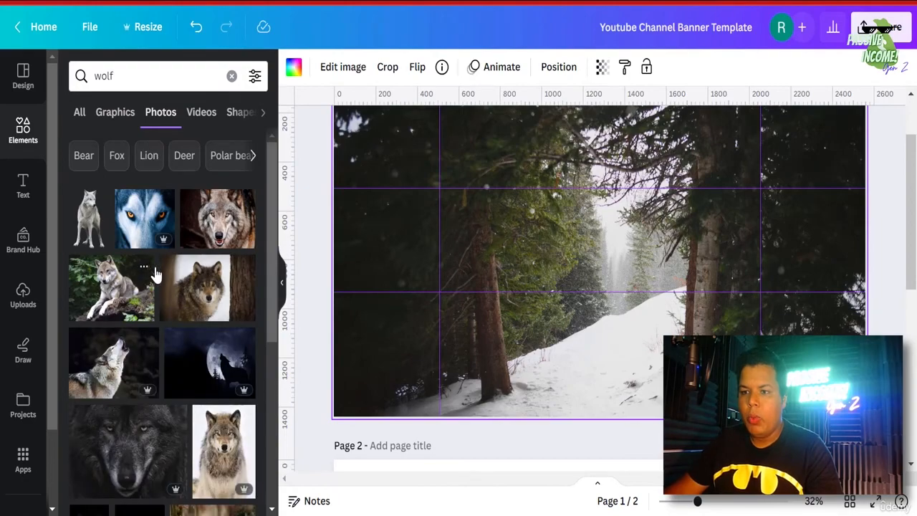
- Browse the wolf photos and add the gray wolf standing in snow to the banner
{"action": "scroll", "coordinate": [155, 274], "scroll_direction": "down", "scroll_amount": 6}
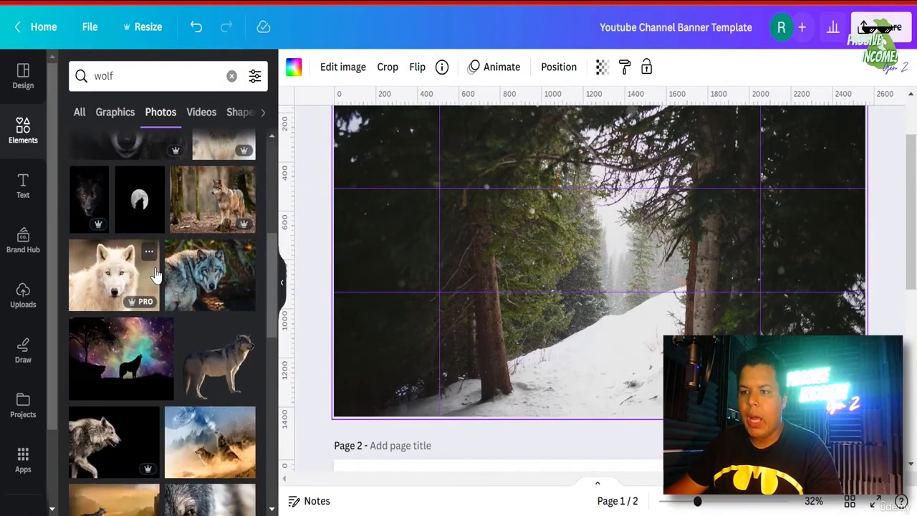
{"action": "scroll", "coordinate": [156, 274], "scroll_direction": "down", "scroll_amount": 3}
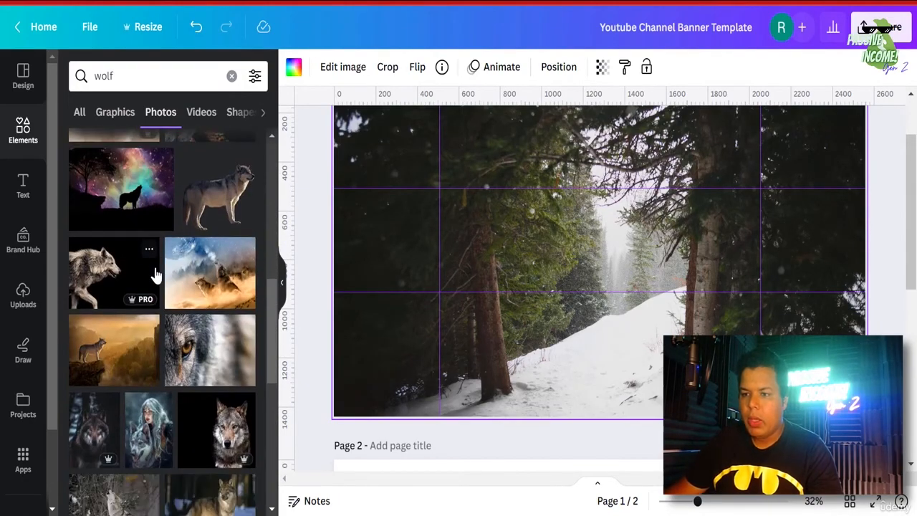
{"action": "scroll", "coordinate": [156, 274], "scroll_direction": "down", "scroll_amount": 2}
{"action": "scroll", "coordinate": [155, 275], "scroll_direction": "down", "scroll_amount": 2}
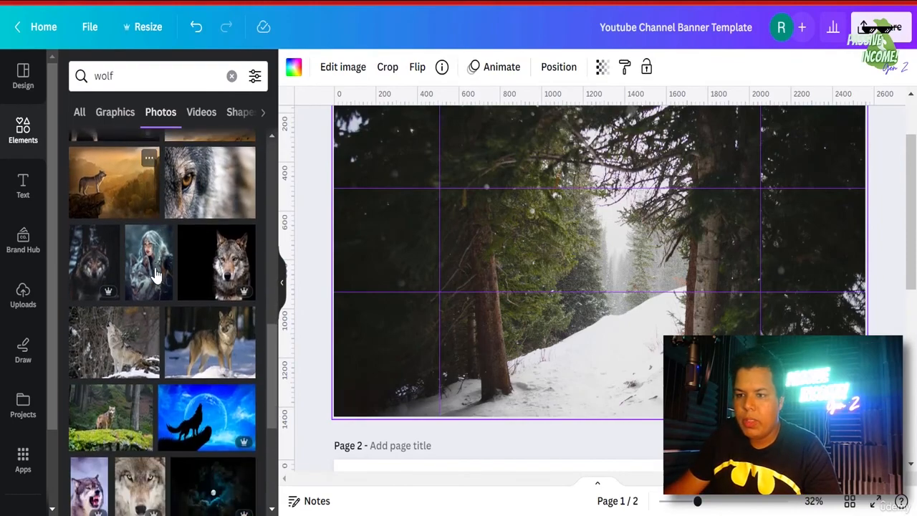
{"action": "scroll", "coordinate": [155, 274], "scroll_direction": "down", "scroll_amount": 2}
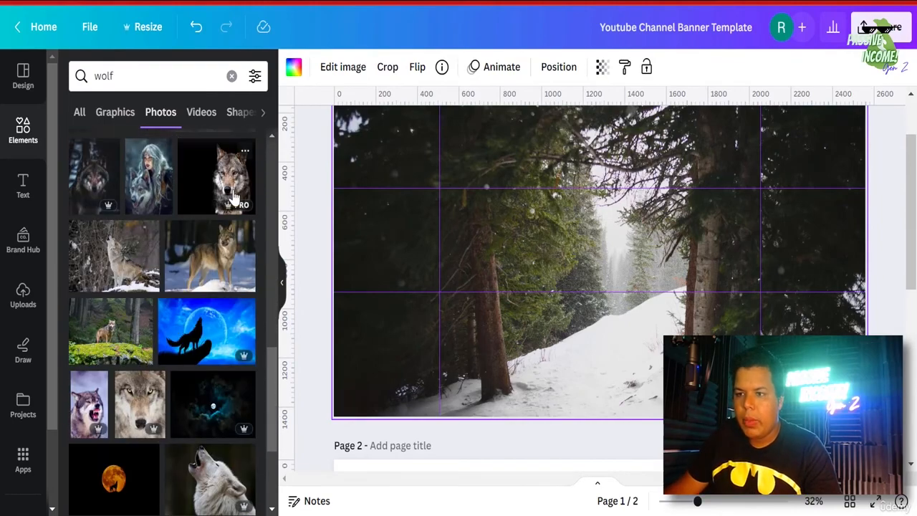
{"action": "scroll", "coordinate": [227, 188], "scroll_direction": "down", "scroll_amount": 4}
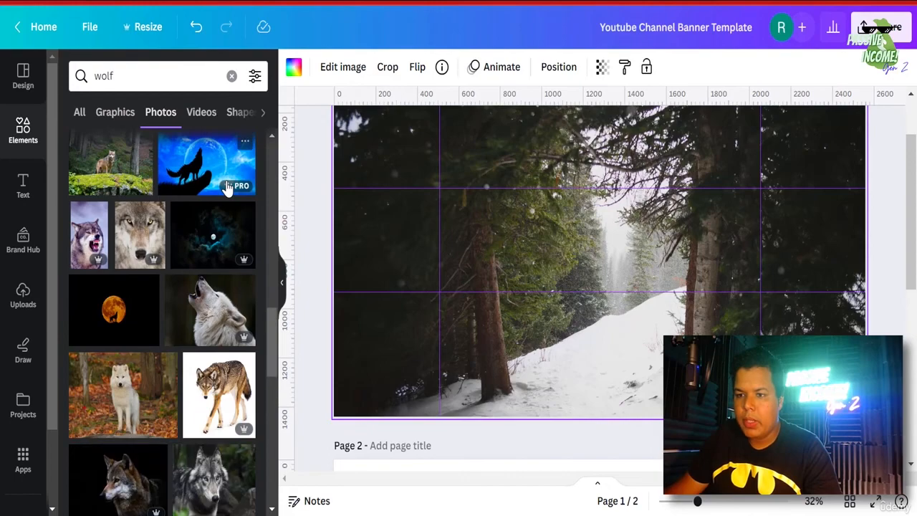
{"action": "scroll", "coordinate": [228, 267], "scroll_direction": "up", "scroll_amount": 4}
{"action": "left_click", "coordinate": [227, 267]}
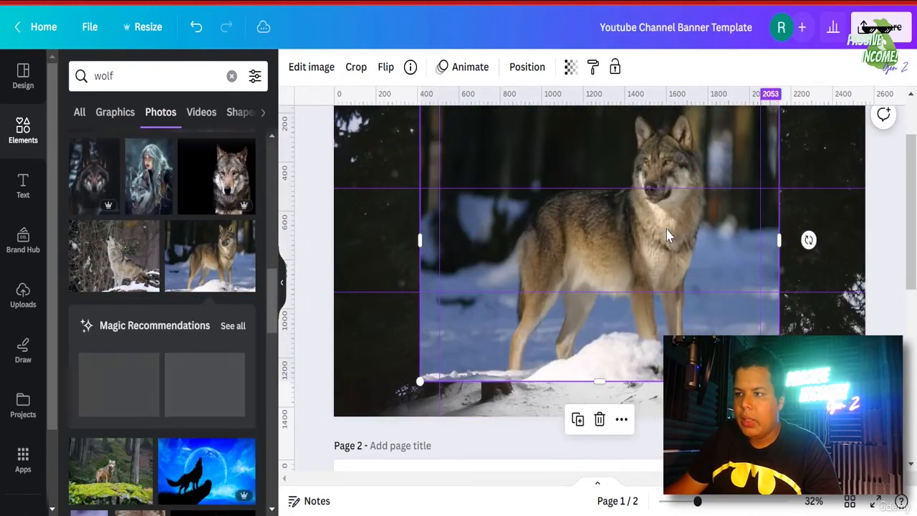
- Move the wolf photo left and remove its background with BG Remover
{"action": "left_click_drag", "start_coordinate": [657, 246], "coordinate": [597, 272]}
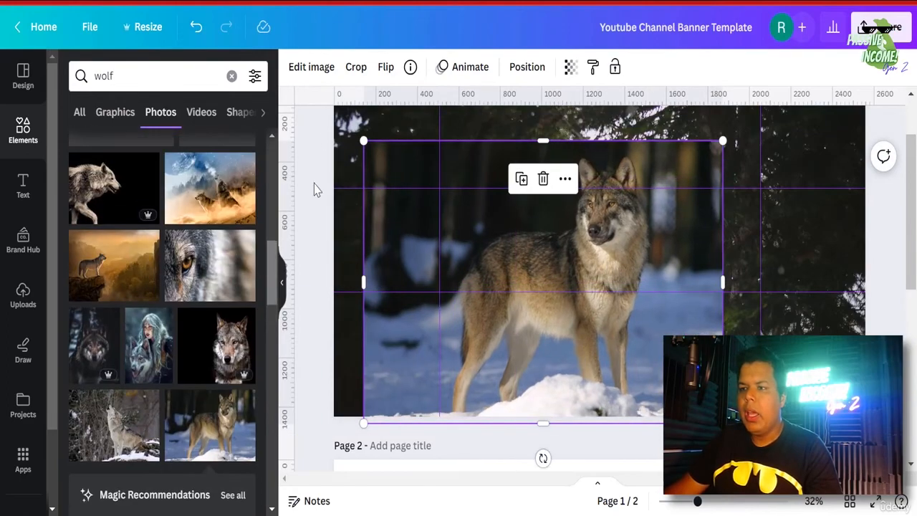
{"action": "left_click", "coordinate": [311, 67]}
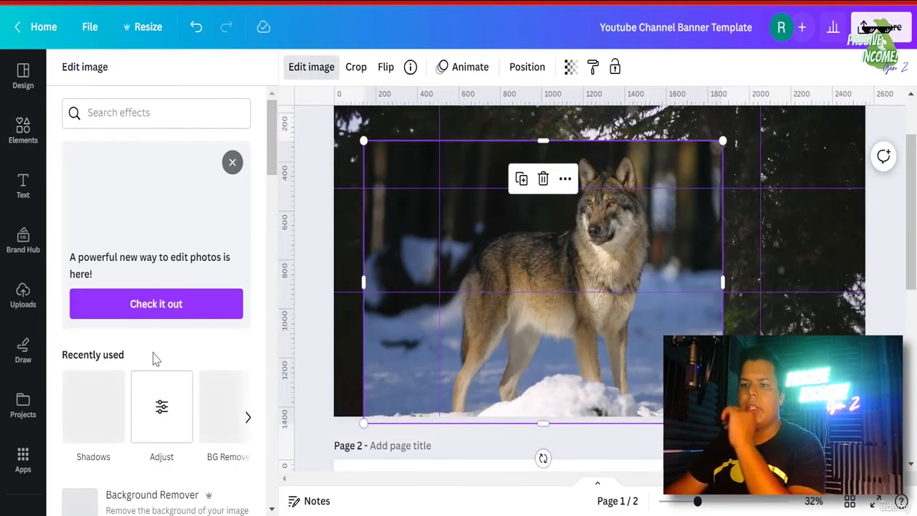
{"action": "scroll", "coordinate": [159, 356], "scroll_direction": "down", "scroll_amount": 2}
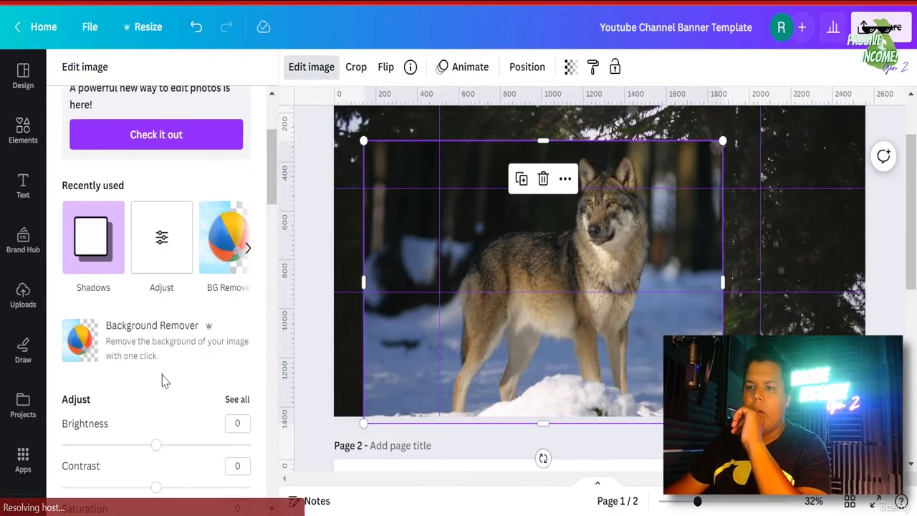
{"action": "left_click", "coordinate": [153, 350]}
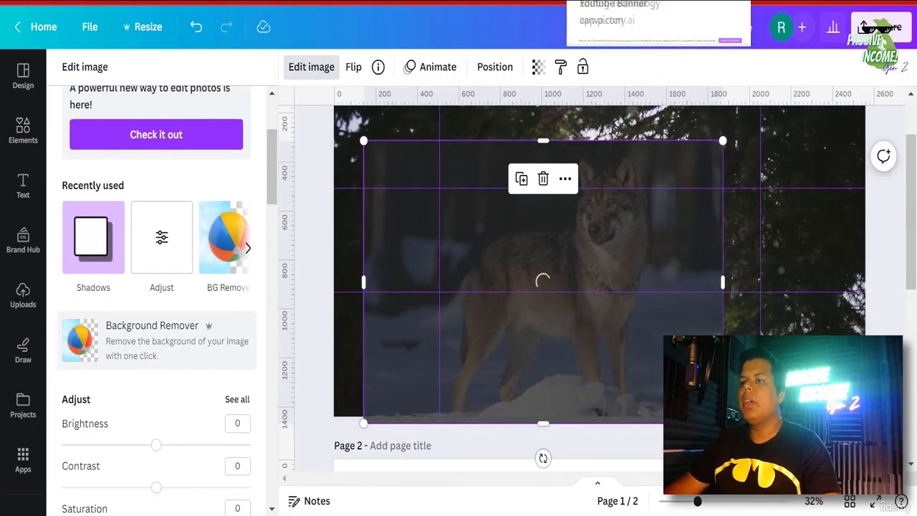
- Check the channel page for reference, then move the wolf cutout to the banner's left
{"action": "left_click", "coordinate": [702, 2]}
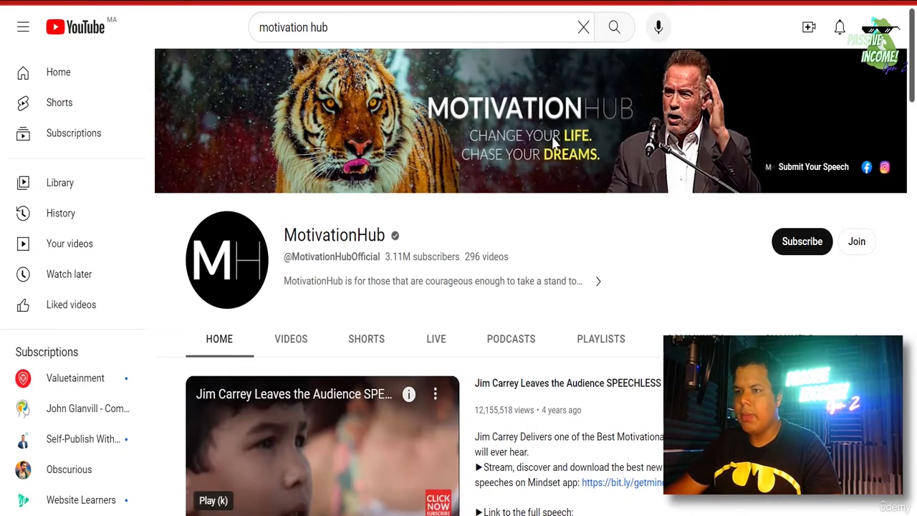
{"action": "left_click", "coordinate": [630, 1]}
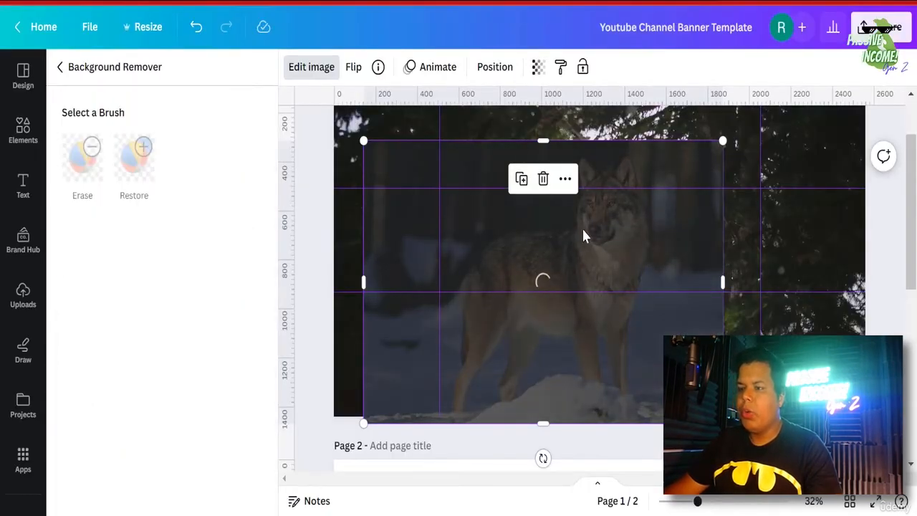
{"action": "left_click", "coordinate": [703, 2]}
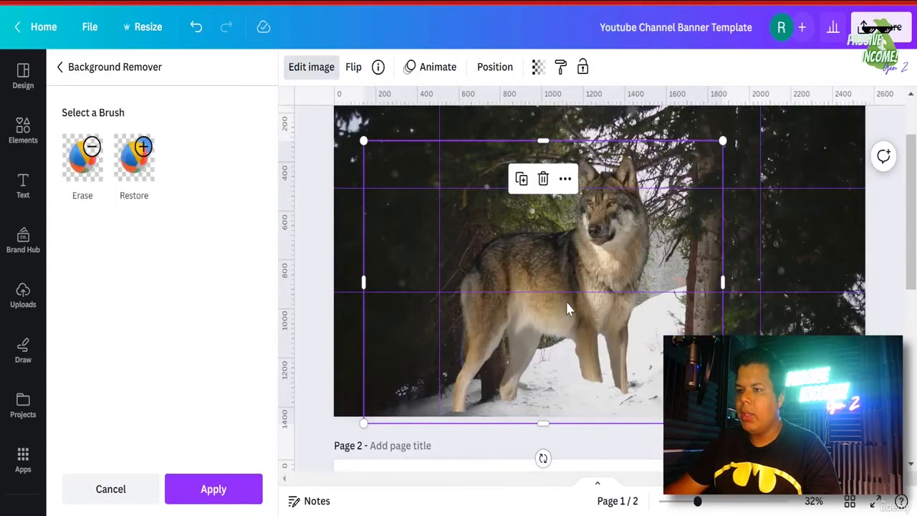
{"action": "left_click_drag", "start_coordinate": [527, 278], "coordinate": [489, 301]}
{"action": "left_click_drag", "start_coordinate": [489, 302], "coordinate": [477, 298]}
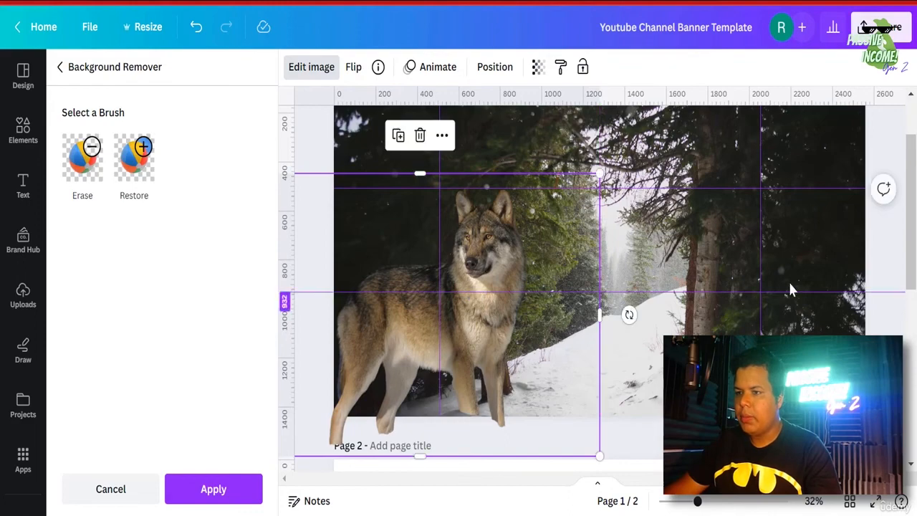
{"action": "left_click", "coordinate": [887, 333]}
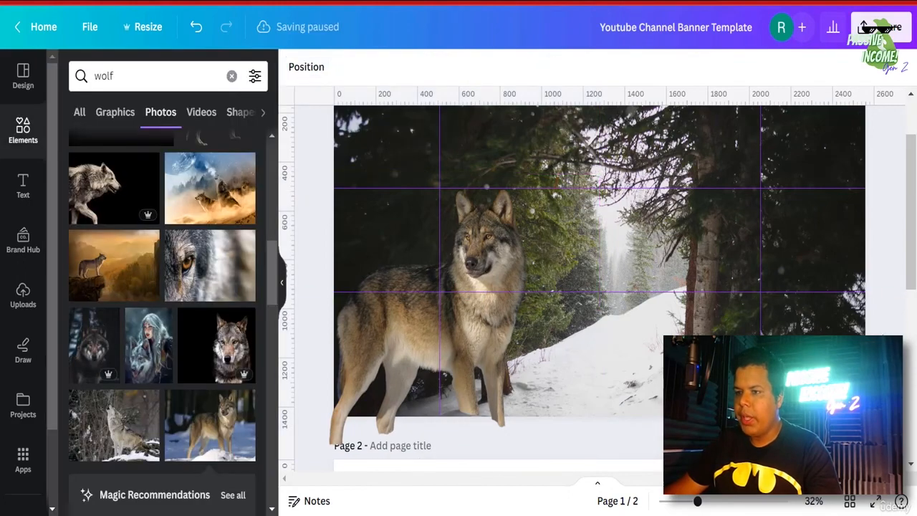
- Enlarge the wolf cutout slightly by dragging its corner handle
{"action": "left_click", "coordinate": [472, 396]}
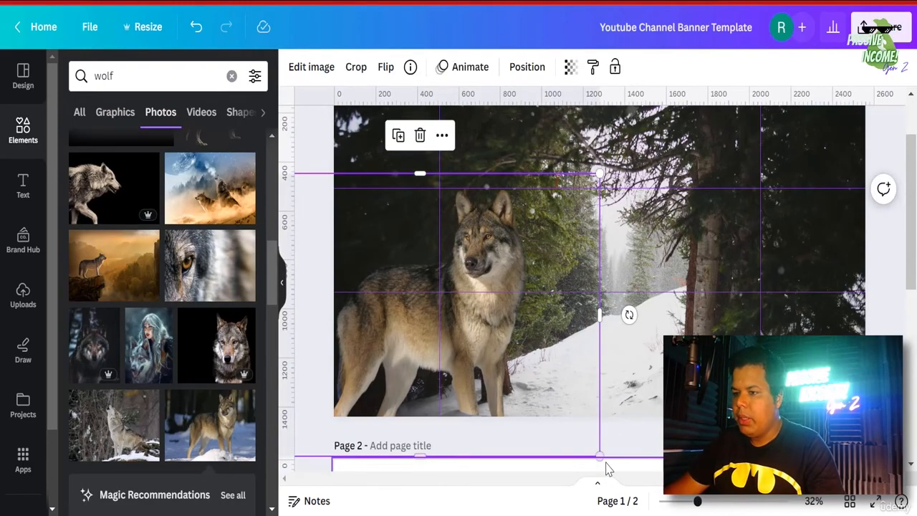
{"action": "left_click_drag", "start_coordinate": [608, 465], "coordinate": [615, 471]}
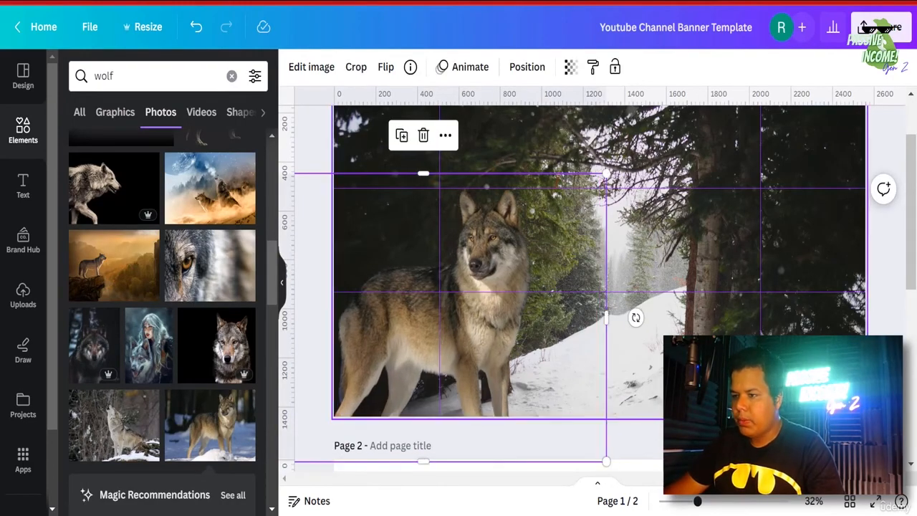
{"action": "left_click", "coordinate": [521, 466]}
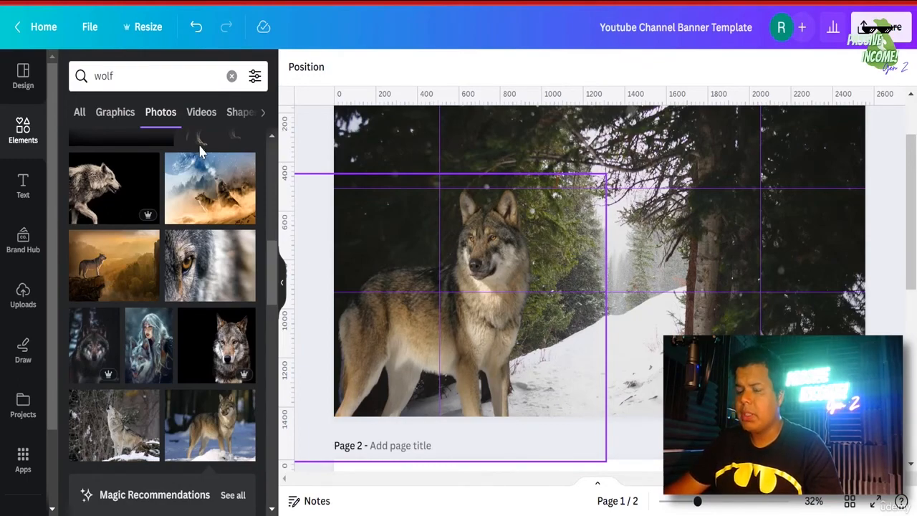
{"action": "left_click", "coordinate": [23, 132]}
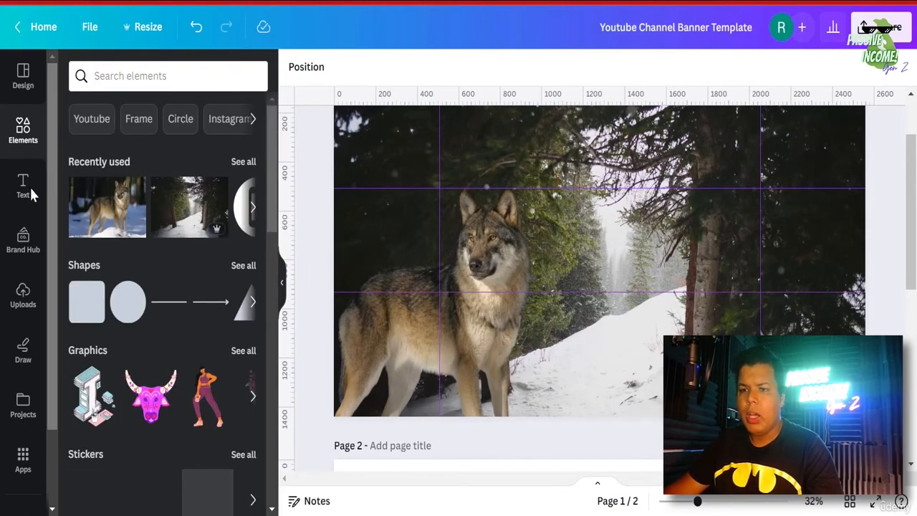
- Add the man's uploaded portrait, move it right of the wolf, and remove its background
{"action": "left_click", "coordinate": [24, 293]}
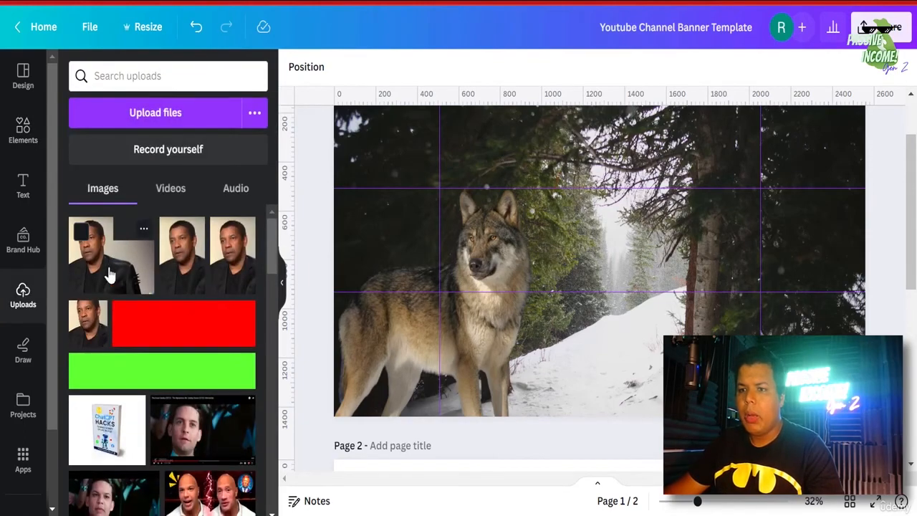
{"action": "left_click", "coordinate": [109, 275]}
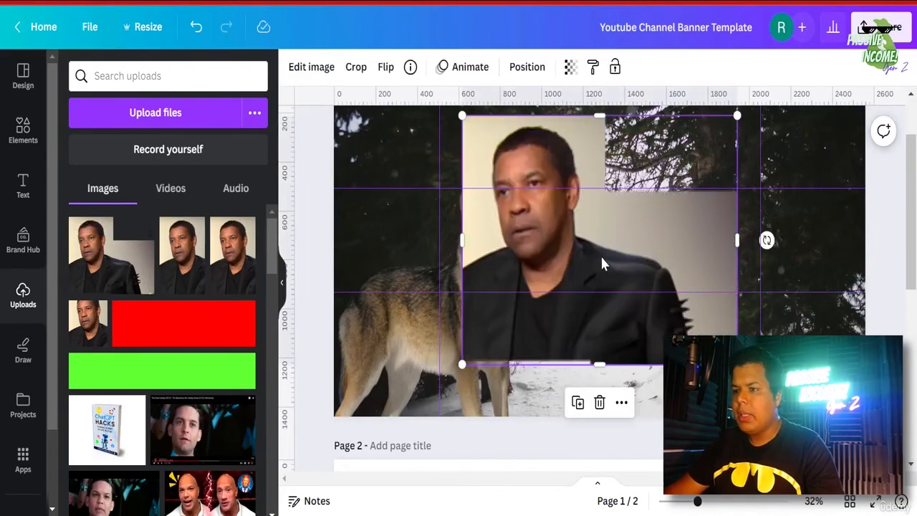
{"action": "left_click_drag", "start_coordinate": [577, 243], "coordinate": [660, 280]}
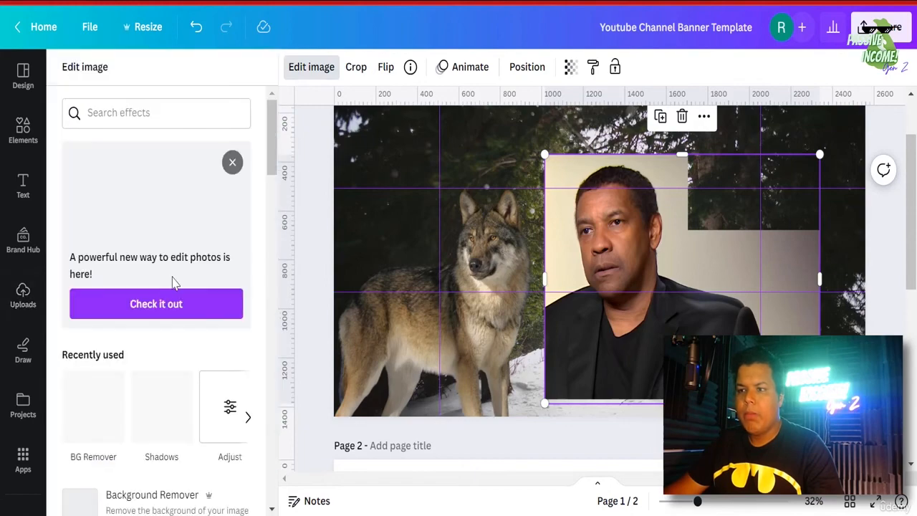
{"action": "left_click", "coordinate": [102, 427]}
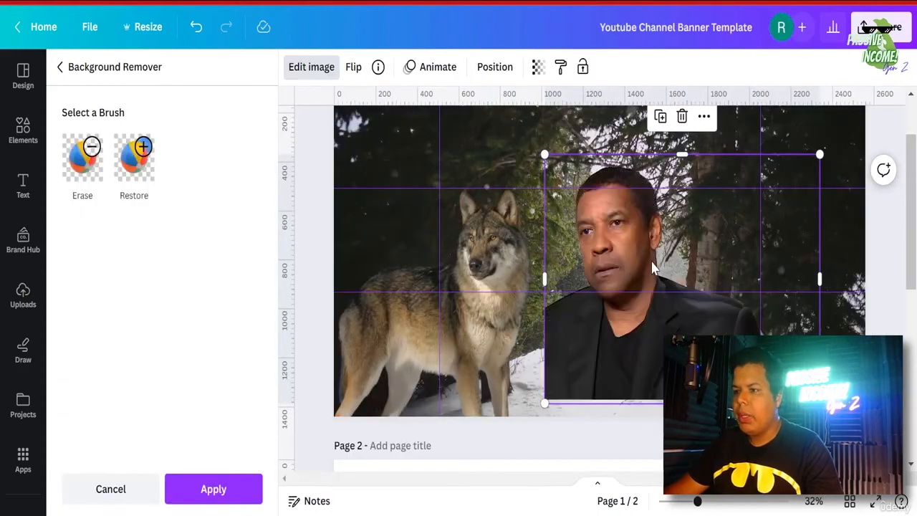
- Zoom in, erase the leftover background spike beside the man's shoulder, and apply the cutout
{"action": "left_click", "coordinate": [82, 158]}
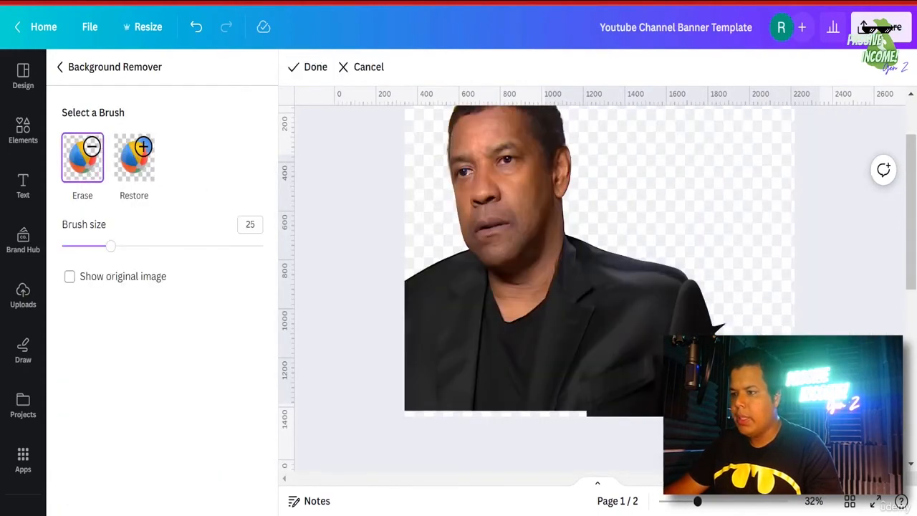
{"action": "left_click", "coordinate": [774, 503]}
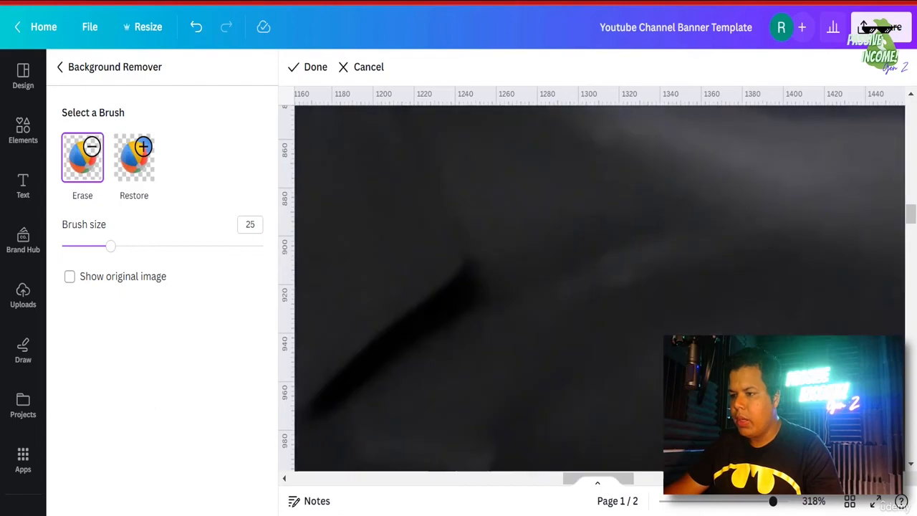
{"action": "scroll", "coordinate": [660, 389], "scroll_direction": "down", "scroll_amount": 6}
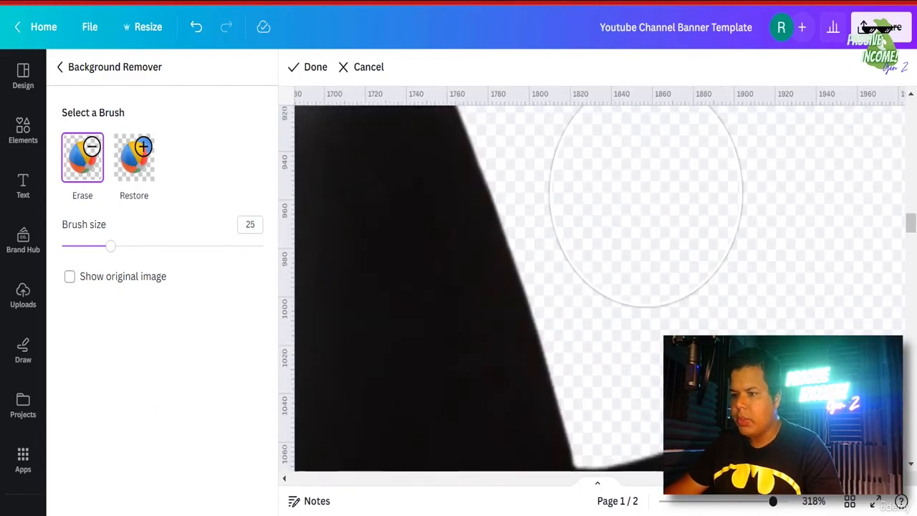
{"action": "mouse_move", "coordinate": [695, 293]}
{"action": "left_mouse_down"}
{"action": "mouse_move", "coordinate": [676, 199]}
{"action": "mouse_move", "coordinate": [709, 291]}
{"action": "left_mouse_up"}
{"action": "scroll", "coordinate": [710, 287], "scroll_direction": "down", "scroll_amount": 2}
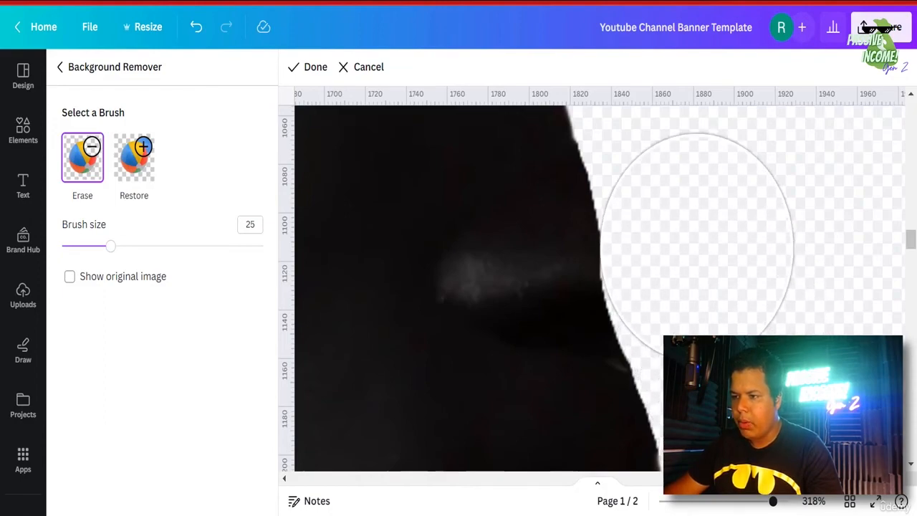
{"action": "scroll", "coordinate": [754, 286], "scroll_direction": "down", "scroll_amount": 3}
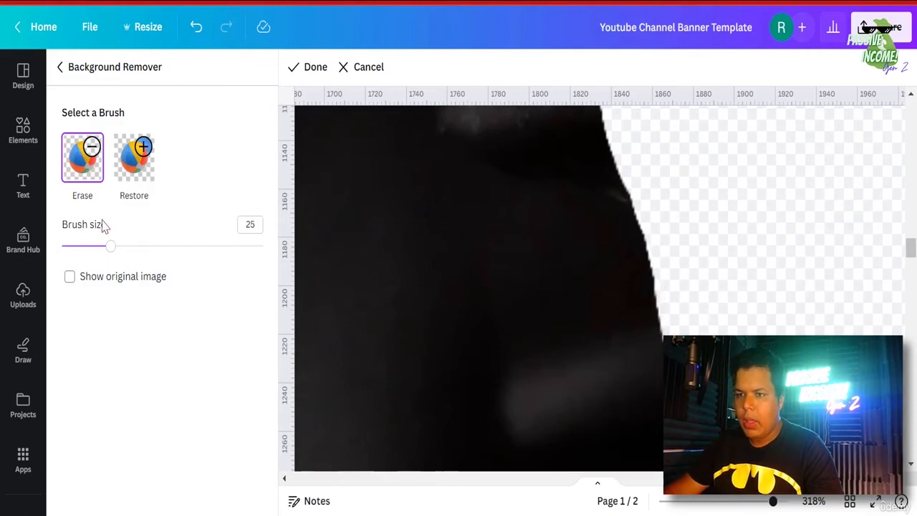
{"action": "left_click", "coordinate": [313, 66]}
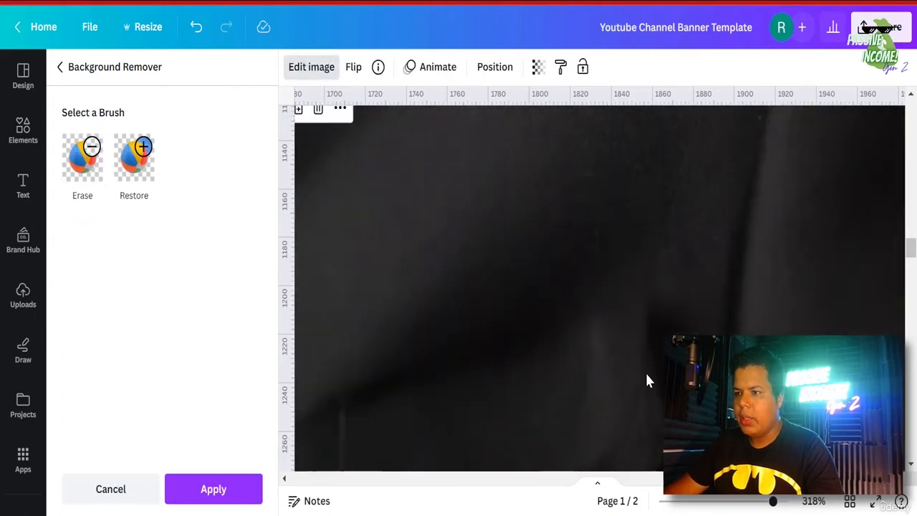
{"action": "left_click", "coordinate": [227, 501]}
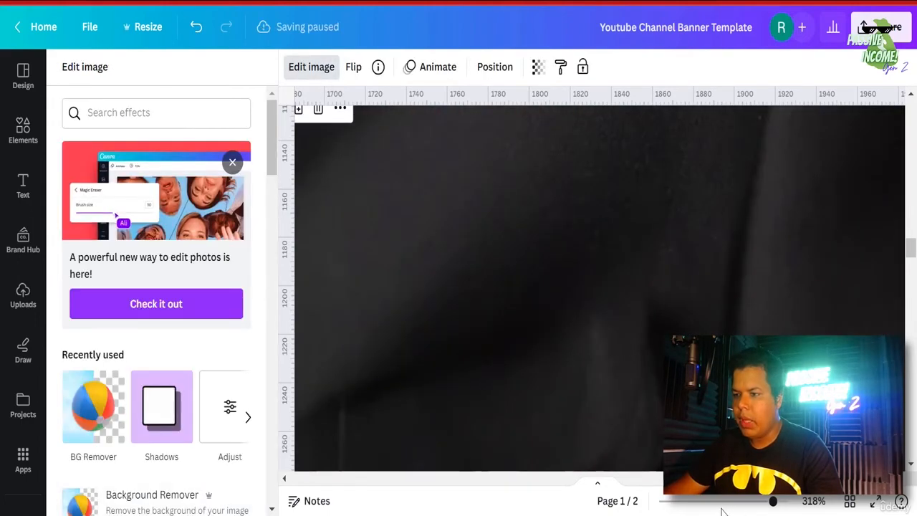
- Zoom out, align the man cutout with the right guide, and trim its left edge inward
{"action": "left_click", "coordinate": [714, 504]}
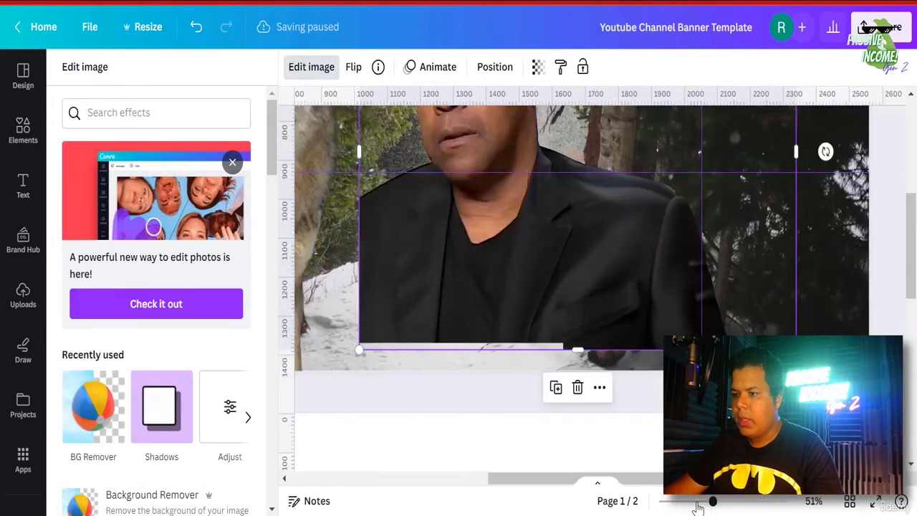
{"action": "left_click", "coordinate": [697, 501]}
{"action": "scroll", "coordinate": [706, 422], "scroll_direction": "up", "scroll_amount": 3}
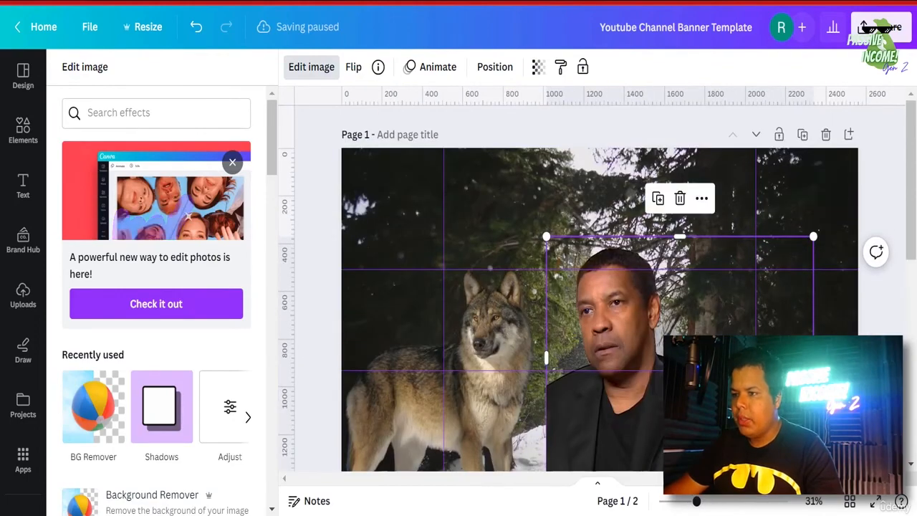
{"action": "left_click_drag", "start_coordinate": [699, 416], "coordinate": [795, 435]}
{"action": "scroll", "coordinate": [795, 435], "scroll_direction": "down", "scroll_amount": 1}
{"action": "scroll", "coordinate": [905, 366], "scroll_direction": "down", "scroll_amount": 1}
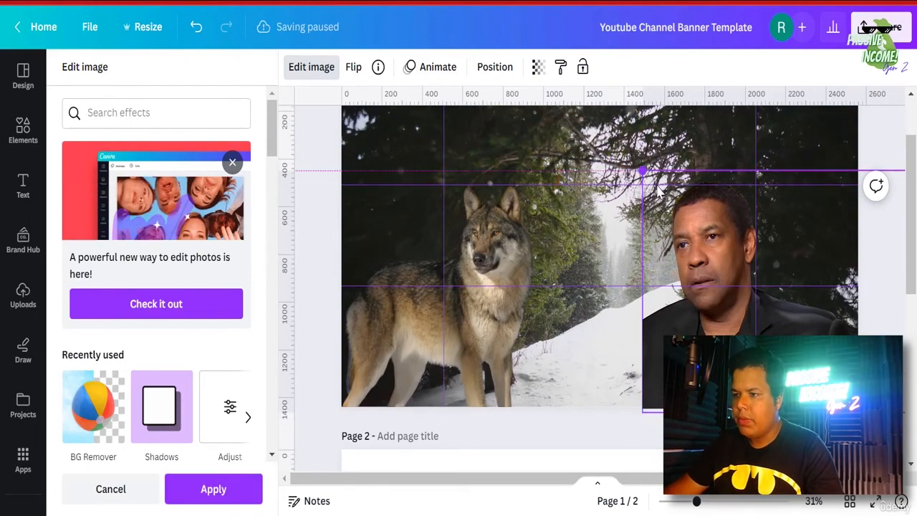
{"action": "mouse_move", "coordinate": [702, 265]}
{"action": "left_mouse_down"}
{"action": "mouse_move", "coordinate": [724, 283]}
{"action": "mouse_move", "coordinate": [713, 259]}
{"action": "left_mouse_up"}
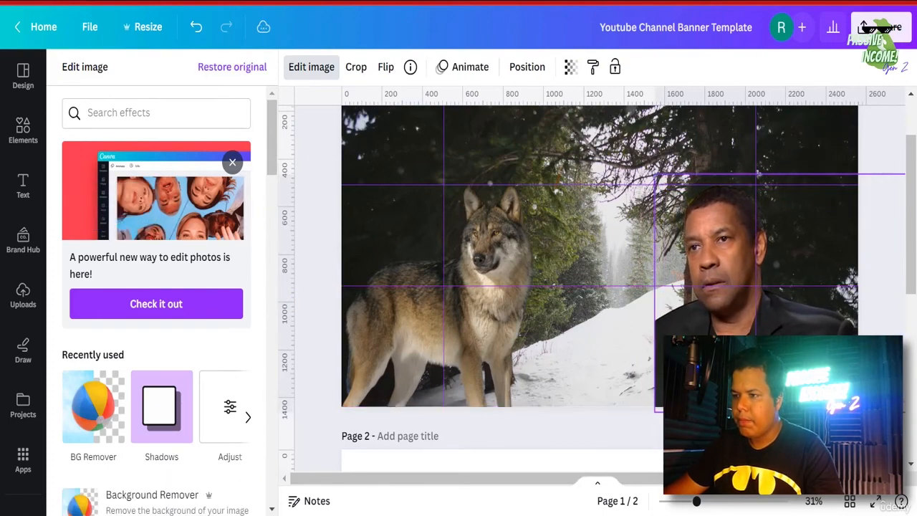
{"action": "left_click_drag", "start_coordinate": [720, 266], "coordinate": [712, 264]}
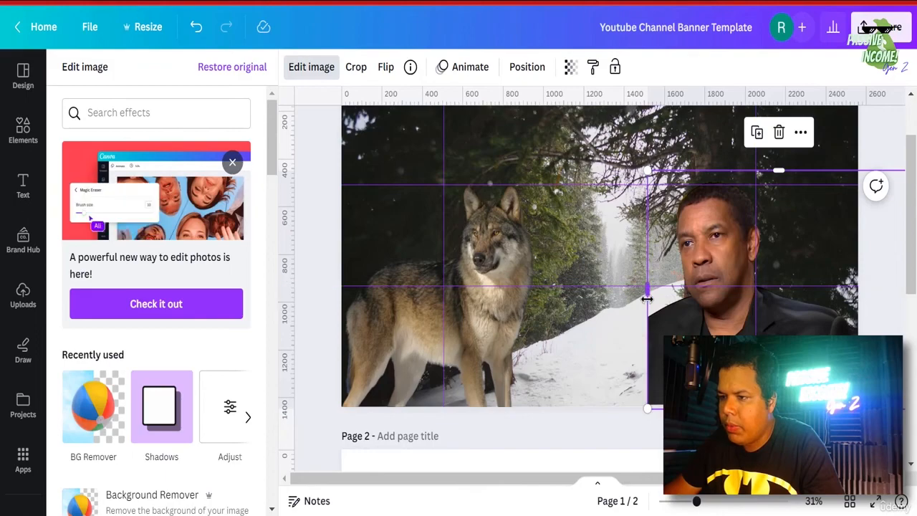
{"action": "left_click_drag", "start_coordinate": [647, 286], "coordinate": [669, 306]}
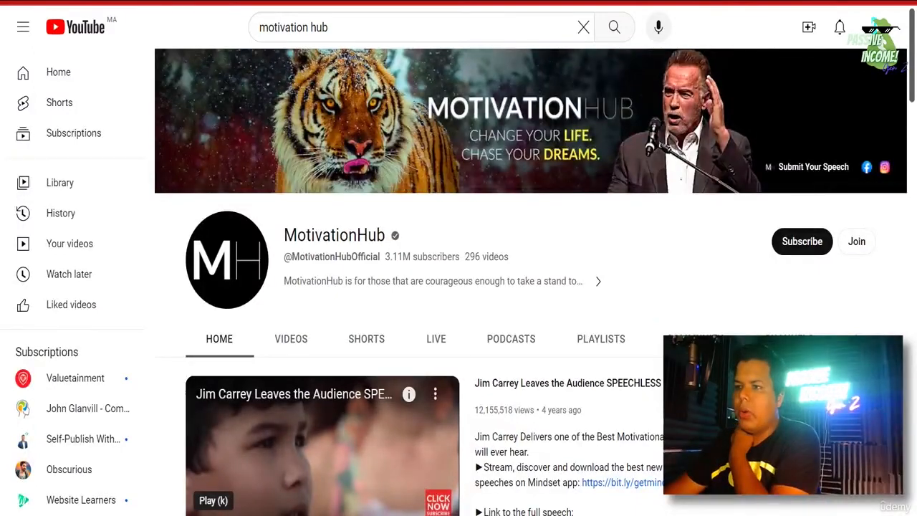
- Raise the wolf image's contrast to 37 and saturation to 26
{"action": "left_click", "coordinate": [556, 2]}
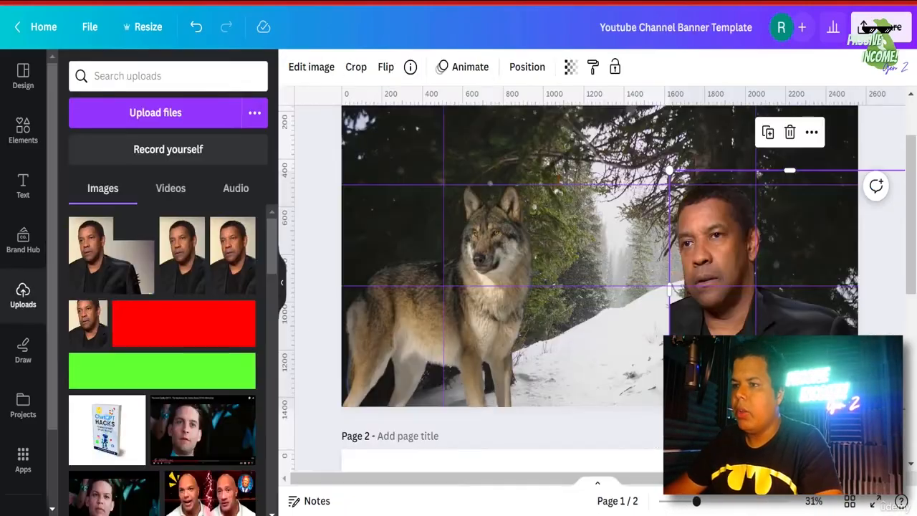
{"action": "left_click", "coordinate": [499, 259]}
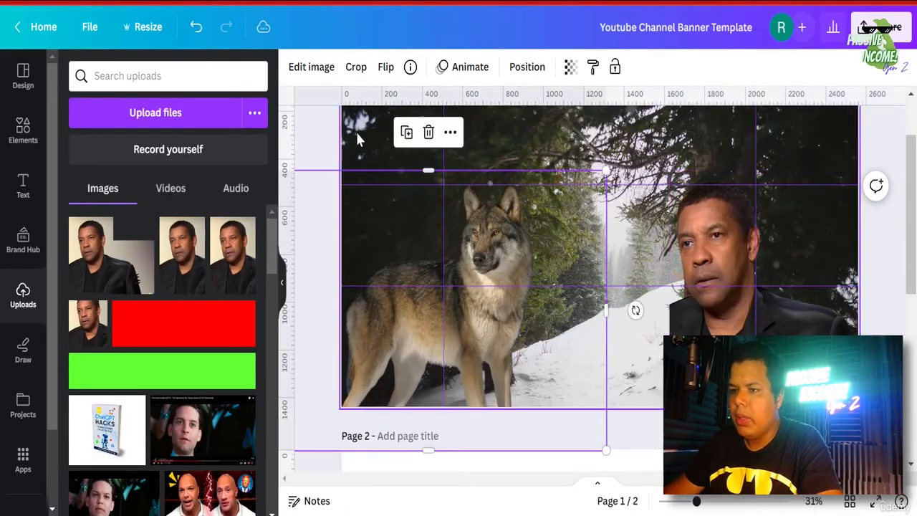
{"action": "left_click", "coordinate": [306, 74]}
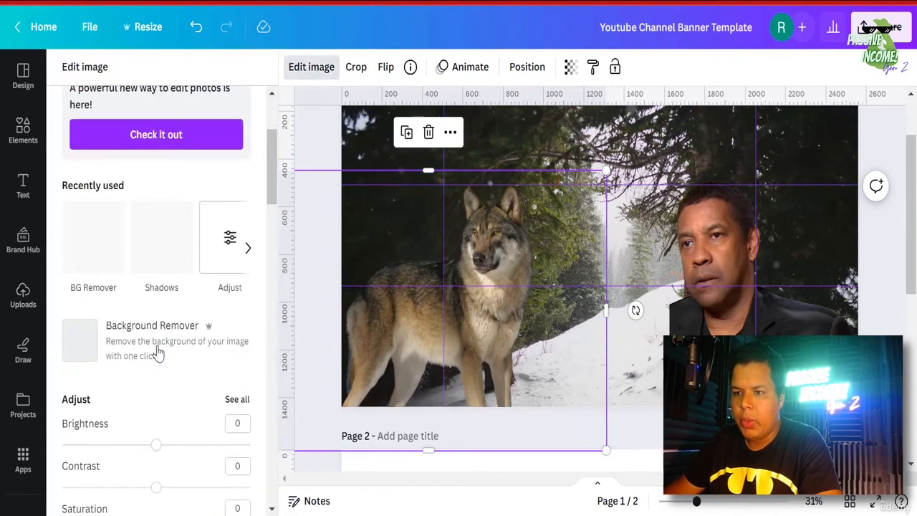
{"action": "scroll", "coordinate": [164, 322], "scroll_direction": "down", "scroll_amount": 4}
{"action": "left_click", "coordinate": [191, 234]}
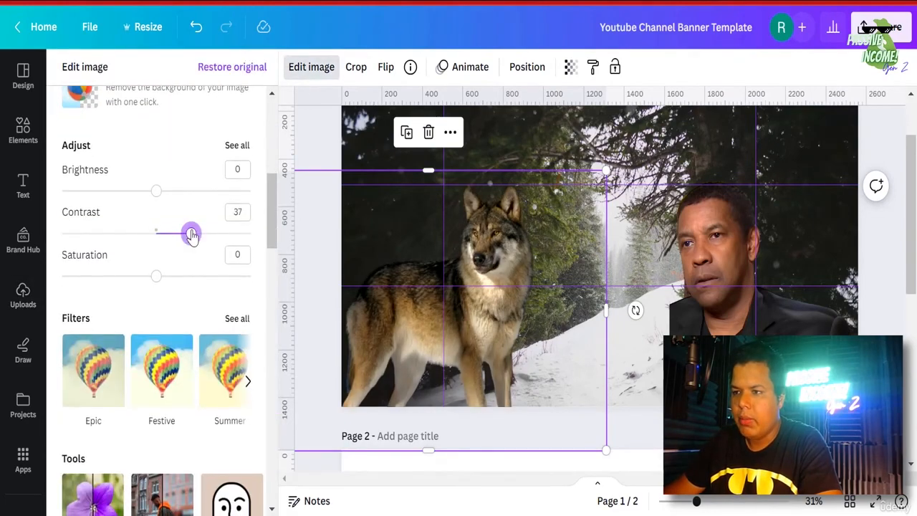
{"action": "left_click", "coordinate": [181, 277]}
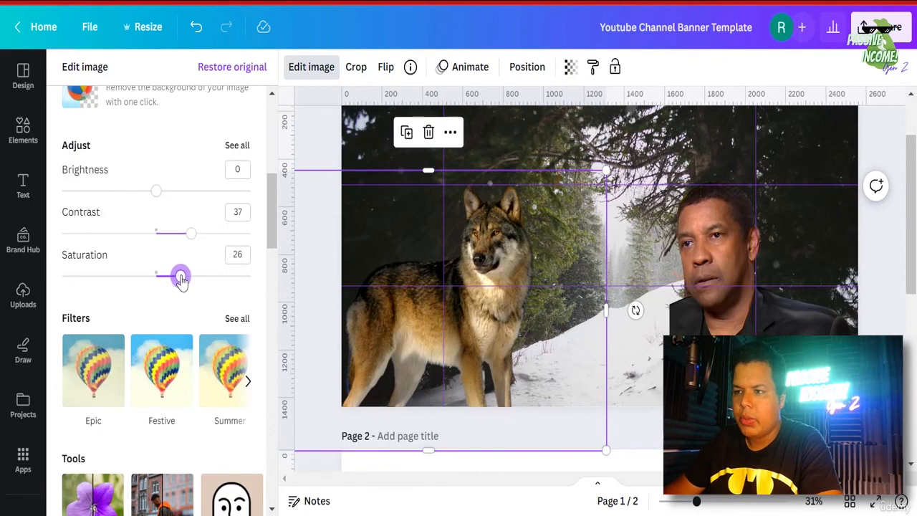
- Set the forest background to contrast 29, saturation 44 and brightness -16
{"action": "left_click", "coordinate": [625, 150]}
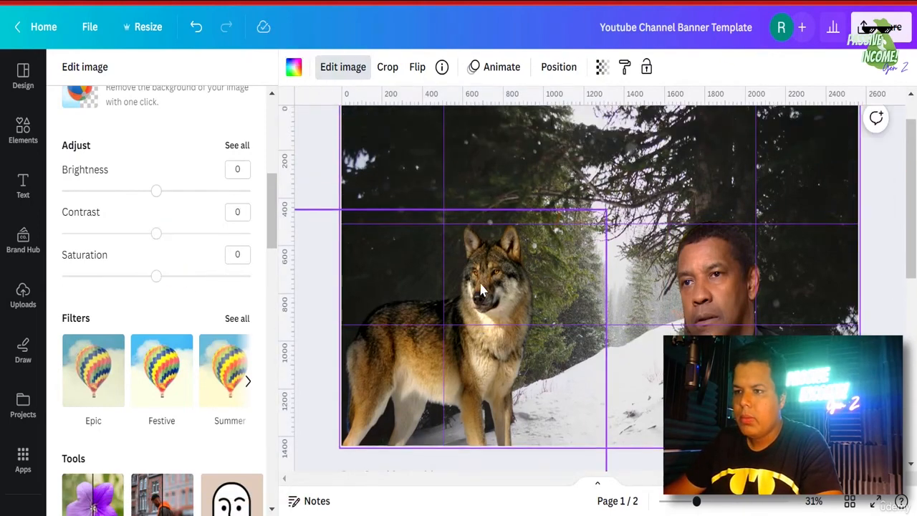
{"action": "scroll", "coordinate": [590, 172], "scroll_direction": "up", "scroll_amount": 2}
{"action": "left_click", "coordinate": [331, 72]}
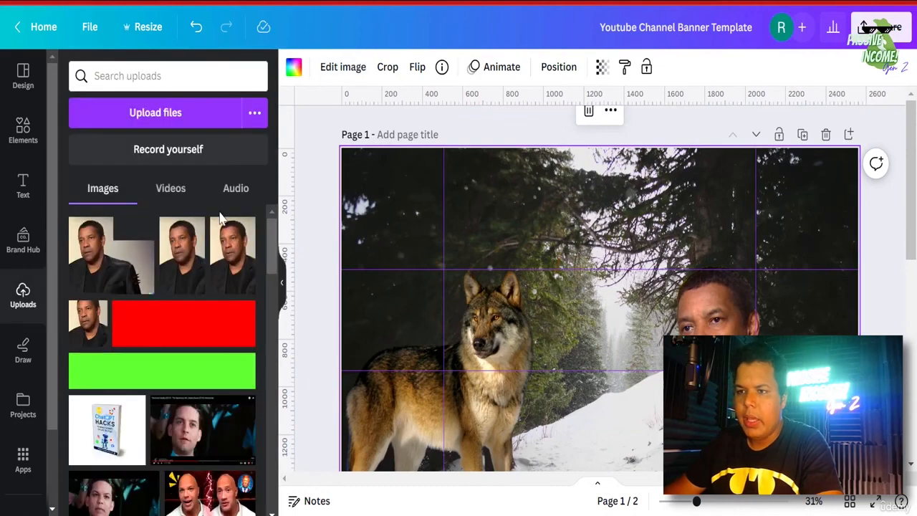
{"action": "left_click", "coordinate": [331, 77]}
{"action": "scroll", "coordinate": [184, 324], "scroll_direction": "down", "scroll_amount": 3}
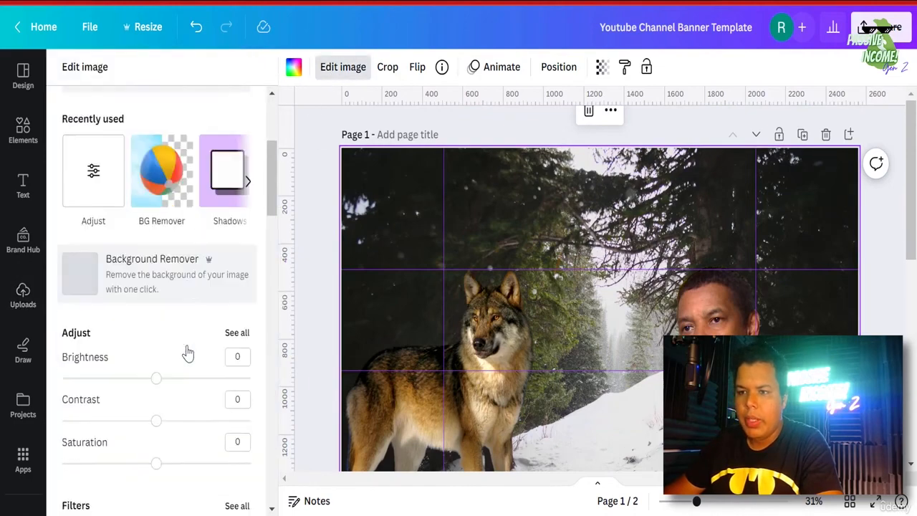
{"action": "left_click", "coordinate": [197, 318]}
{"action": "left_click_drag", "start_coordinate": [188, 324], "coordinate": [184, 324]}
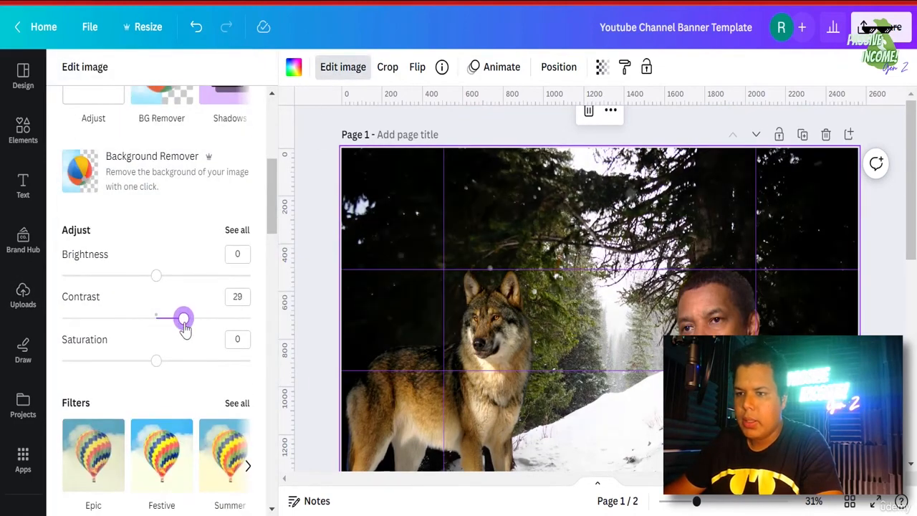
{"action": "left_click", "coordinate": [198, 362]}
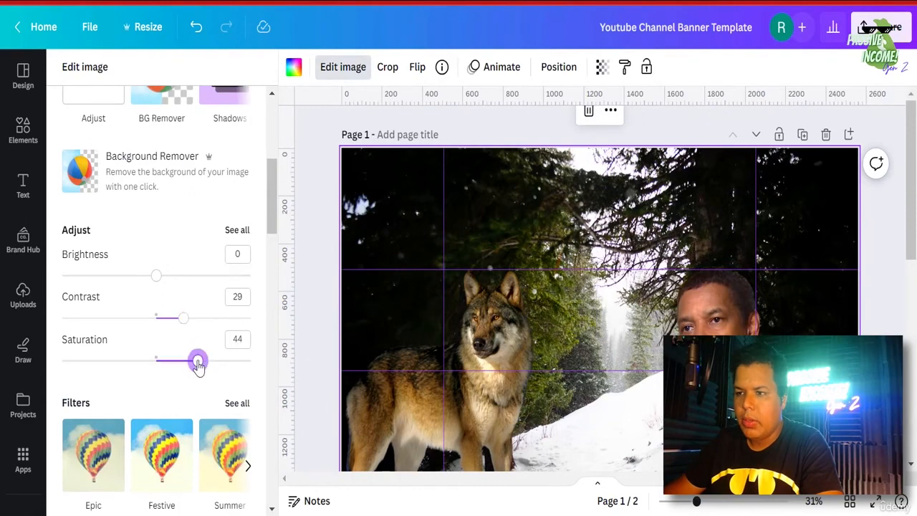
{"action": "left_click", "coordinate": [145, 277]}
{"action": "left_click_drag", "start_coordinate": [147, 279], "coordinate": [141, 277]}
- Look over the reference channel's banner on YouTube, then return to Canva
{"action": "scroll", "coordinate": [909, 353], "scroll_direction": "down", "scroll_amount": 4}
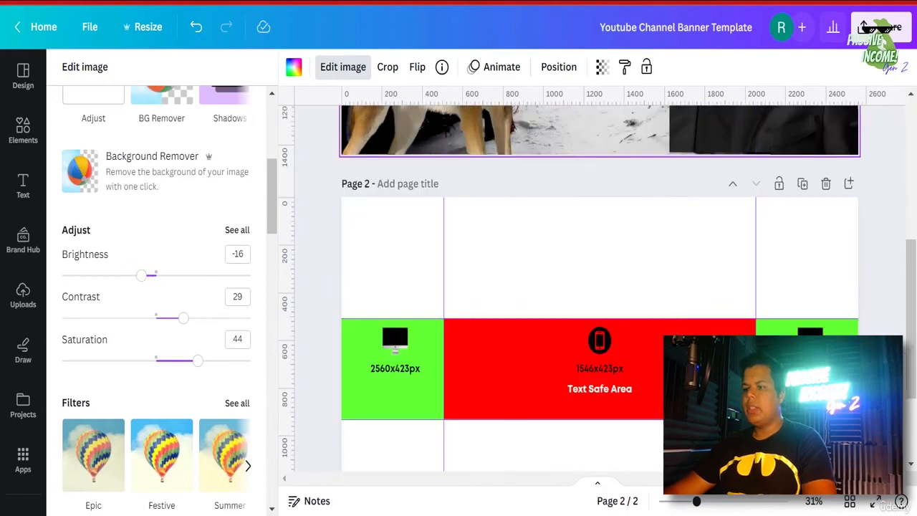
{"action": "scroll", "coordinate": [908, 353], "scroll_direction": "up", "scroll_amount": 3}
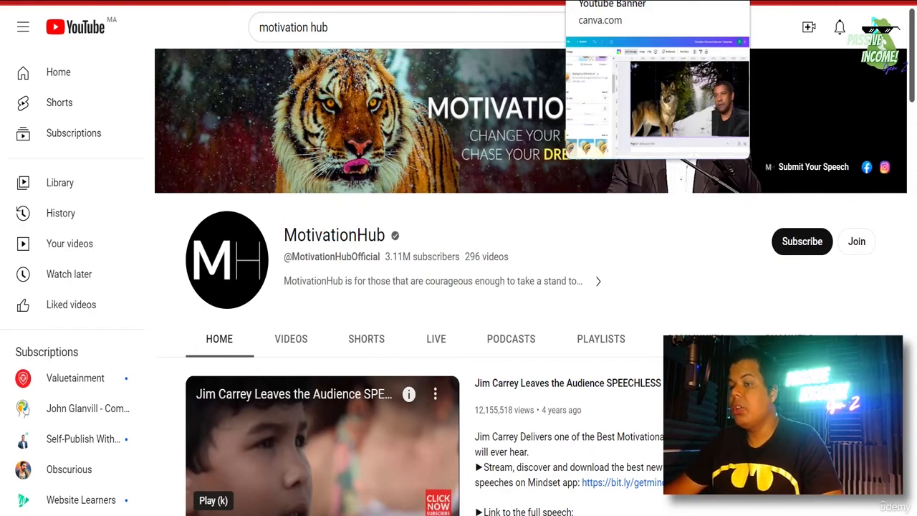
{"action": "left_click", "coordinate": [593, 1]}
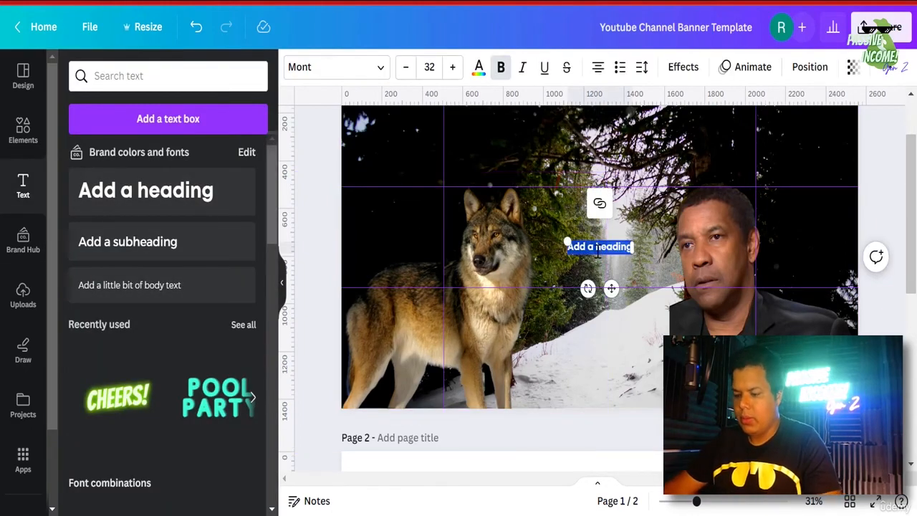
- Change the heading to 'MOTIVATION GEN Z' at size 60 and move it higher
{"action": "key", "text": "BackSpace"}
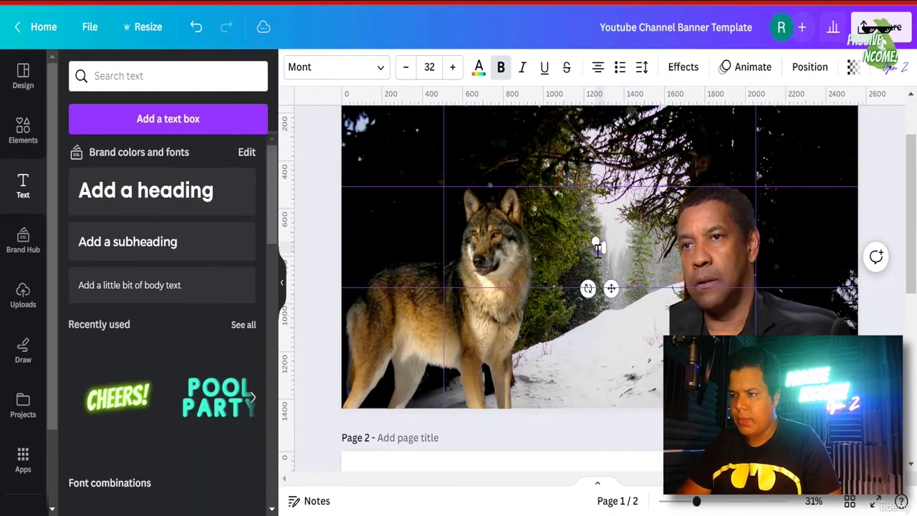
{"action": "type", "text": "MOTIVATION"}
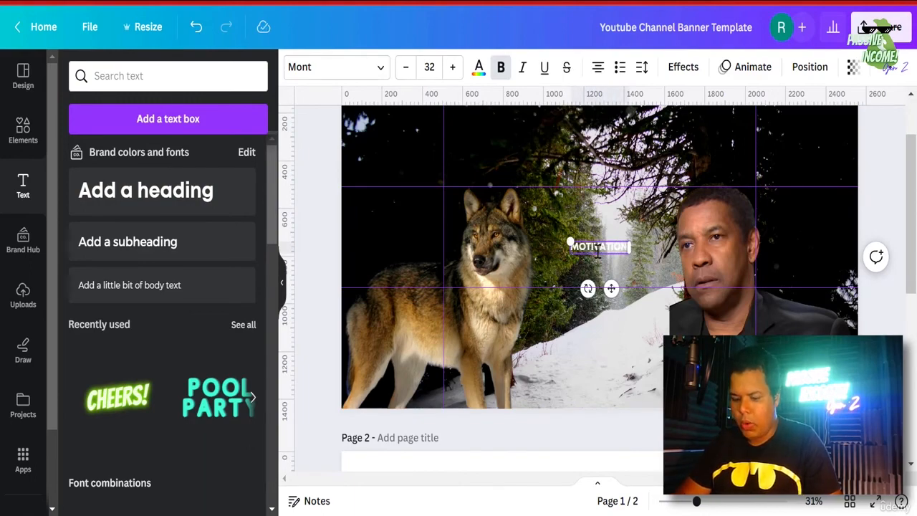
{"action": "type", "text": " GEN 2"}
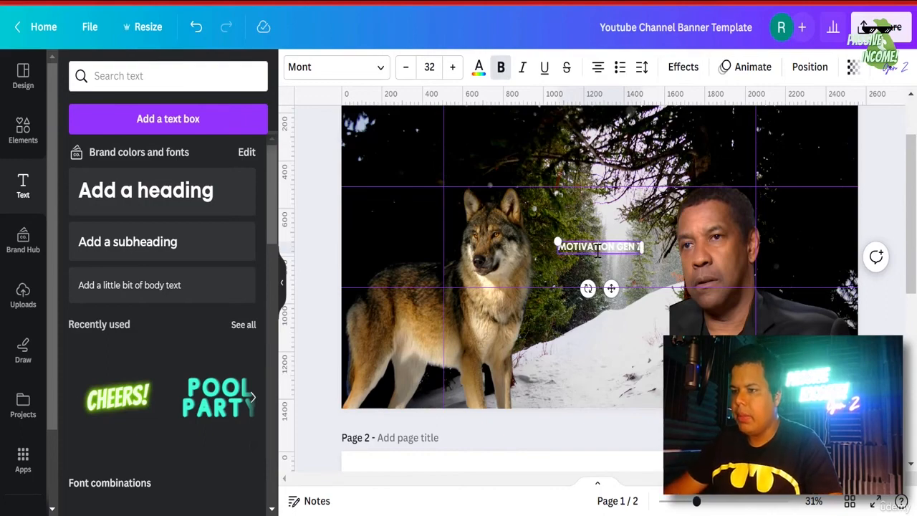
{"action": "key", "text": "ctrl+a"}
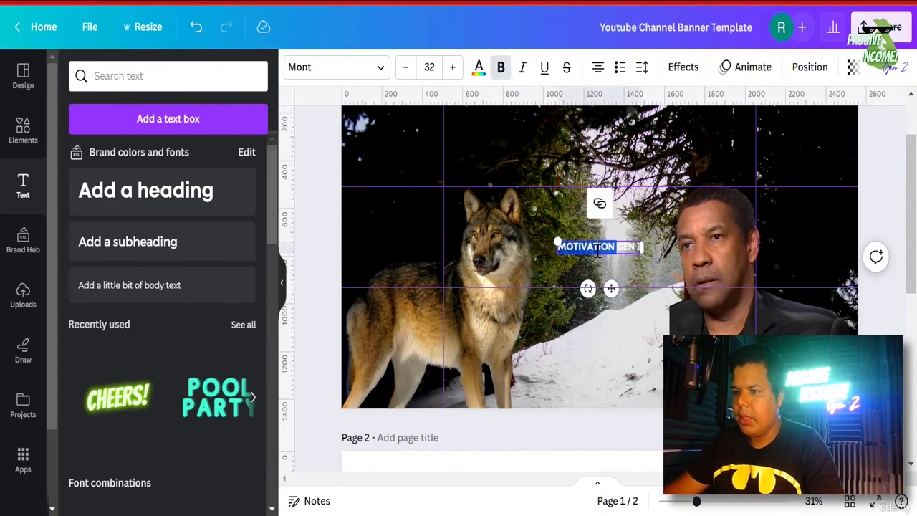
{"action": "left_click", "coordinate": [435, 67]}
{"action": "key", "text": "Return"}
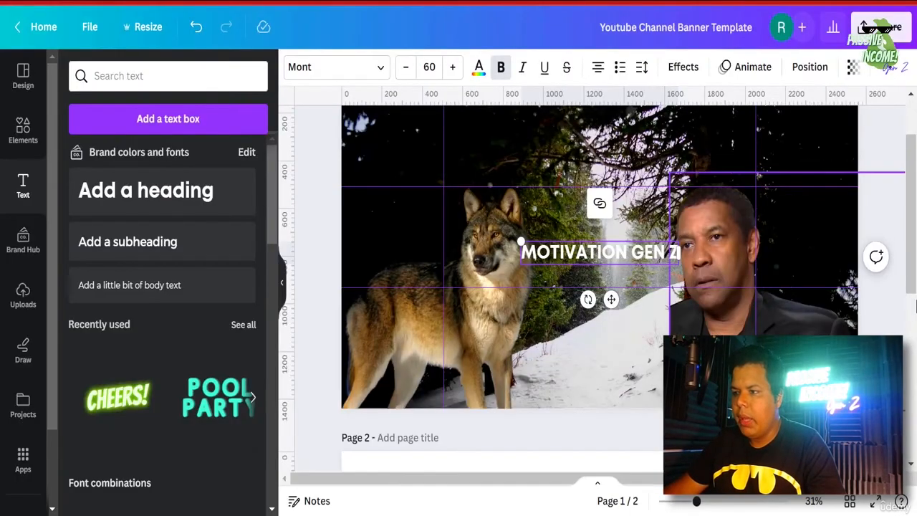
{"action": "left_click", "coordinate": [876, 329]}
{"action": "left_click_drag", "start_coordinate": [619, 262], "coordinate": [607, 238]}
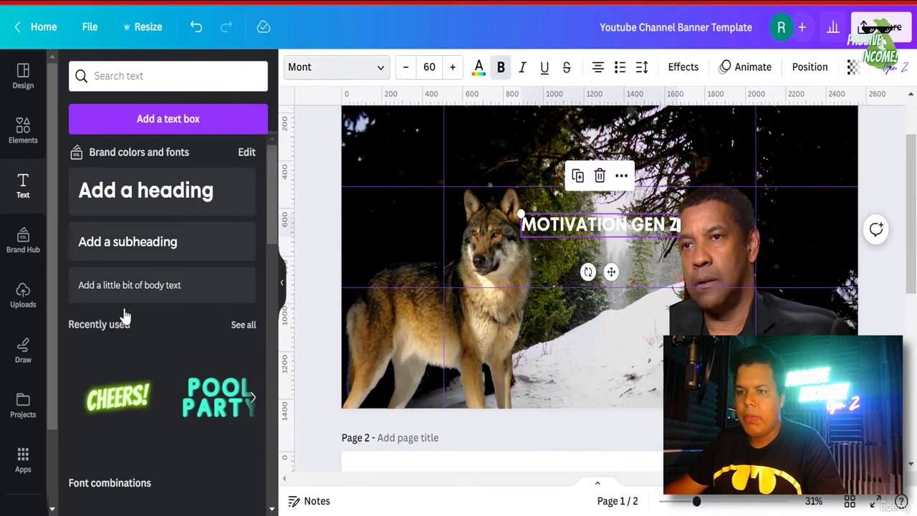
- Switch the heading font to Helvetica Now
{"action": "scroll", "coordinate": [135, 327], "scroll_direction": "down", "scroll_amount": 3}
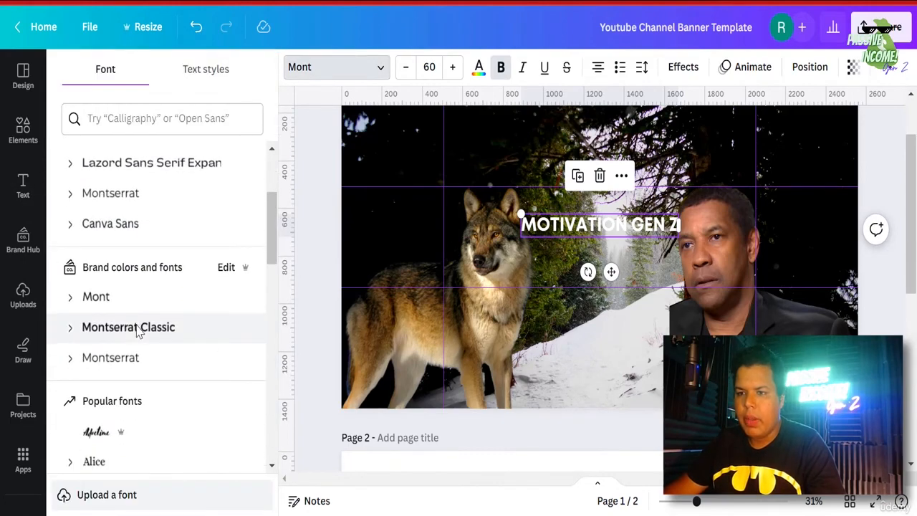
{"action": "scroll", "coordinate": [138, 334], "scroll_direction": "down", "scroll_amount": 5}
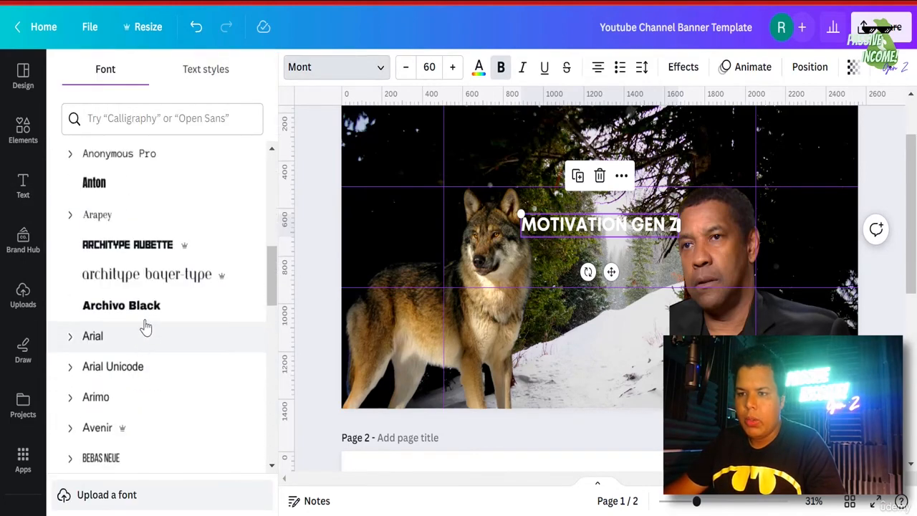
{"action": "left_click", "coordinate": [147, 315]}
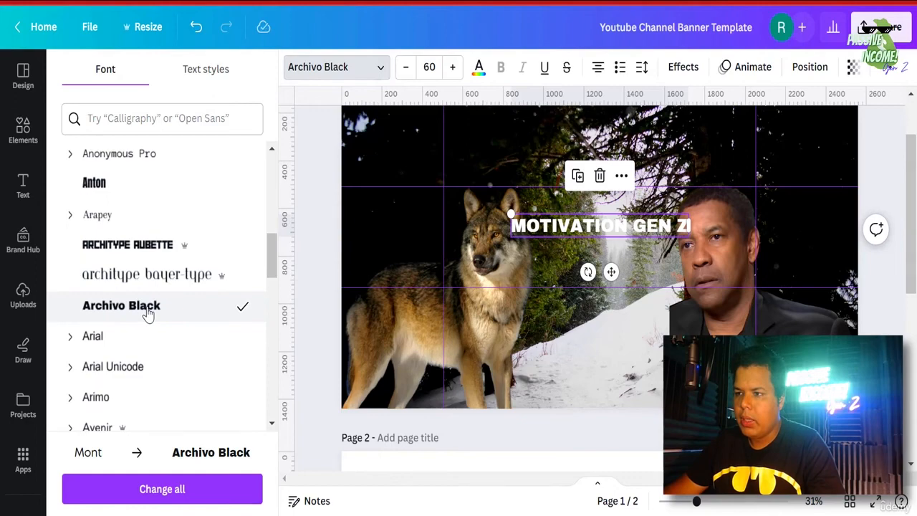
{"action": "scroll", "coordinate": [156, 326], "scroll_direction": "down", "scroll_amount": 6}
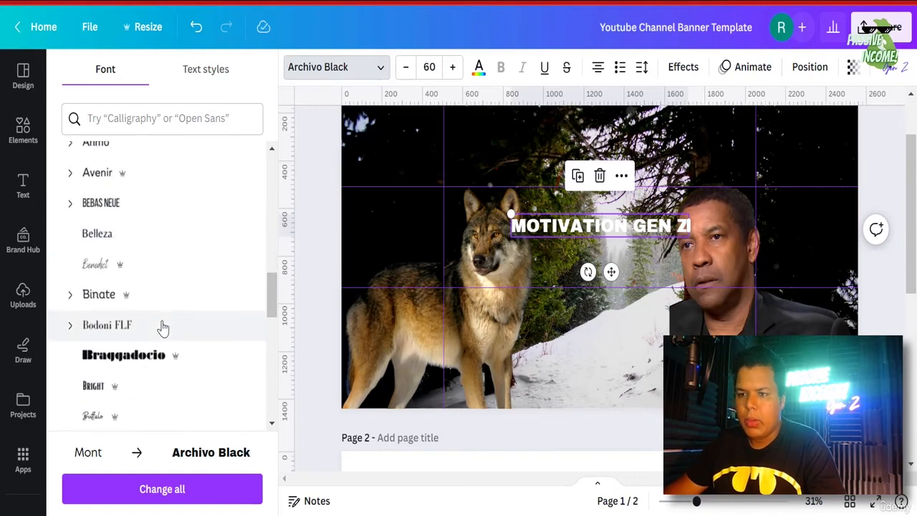
{"action": "scroll", "coordinate": [163, 327], "scroll_direction": "down", "scroll_amount": 8}
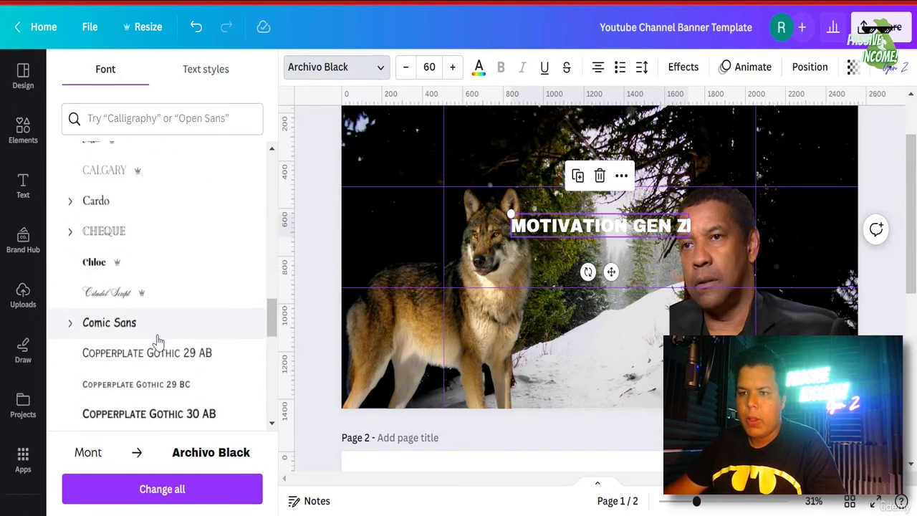
{"action": "scroll", "coordinate": [156, 341], "scroll_direction": "down", "scroll_amount": 8}
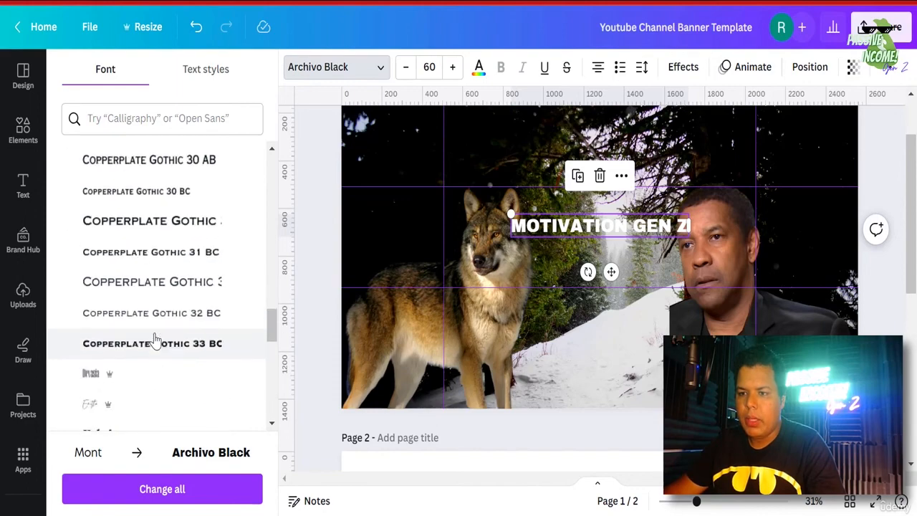
{"action": "scroll", "coordinate": [155, 337], "scroll_direction": "down", "scroll_amount": 5}
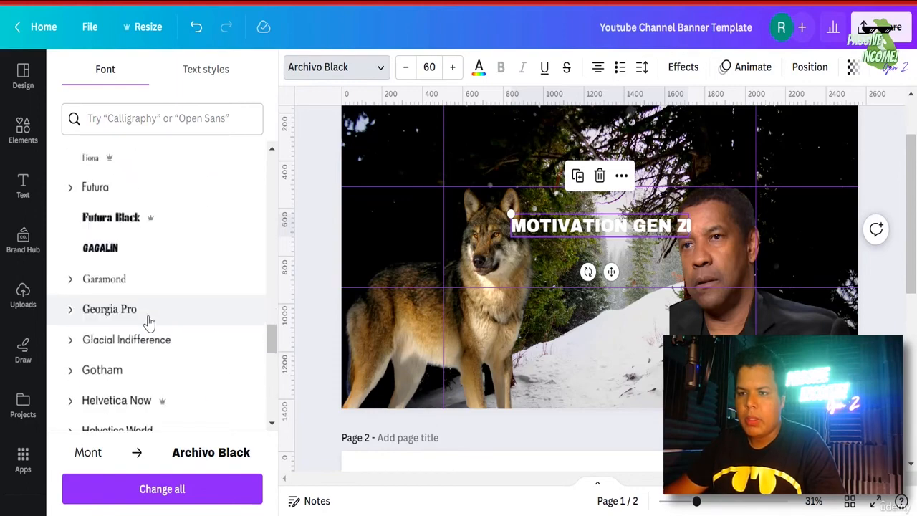
{"action": "scroll", "coordinate": [148, 323], "scroll_direction": "down", "scroll_amount": 2}
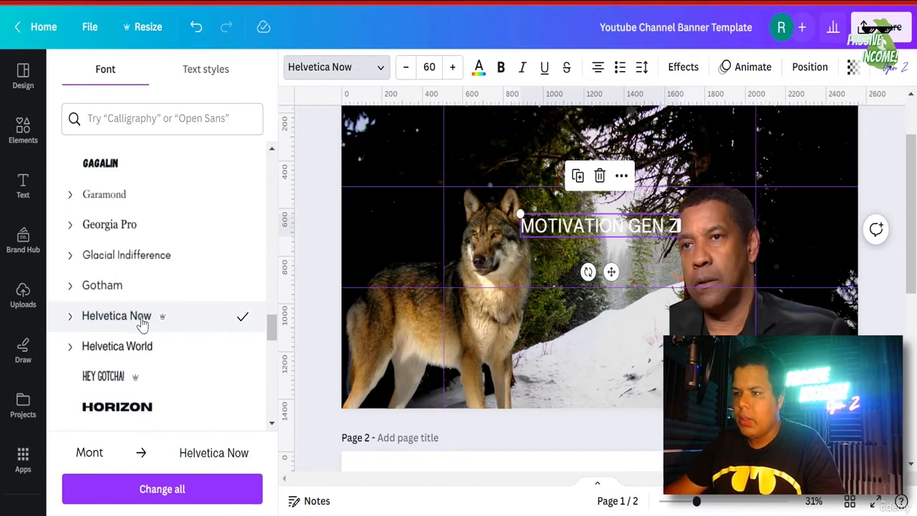
- Make the heading bold and increase its size to 67
{"action": "left_click", "coordinate": [502, 68]}
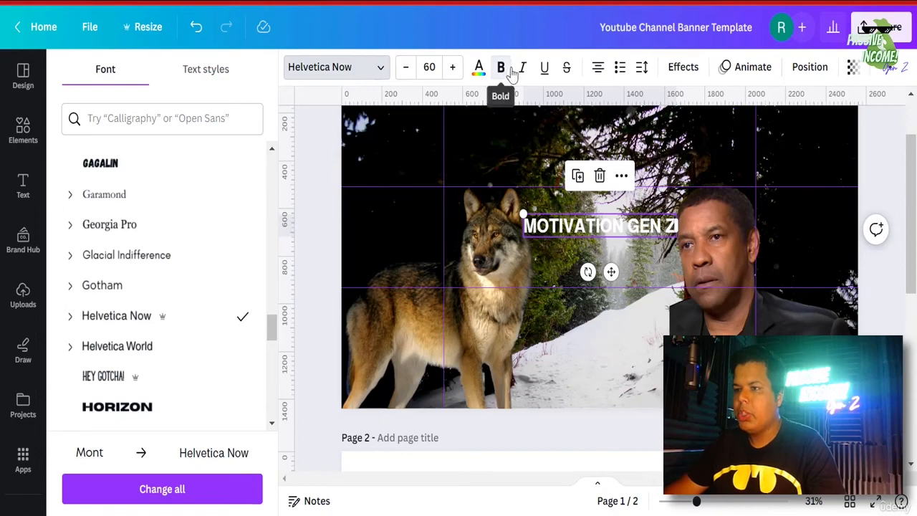
{"action": "left_click", "coordinate": [452, 68]}
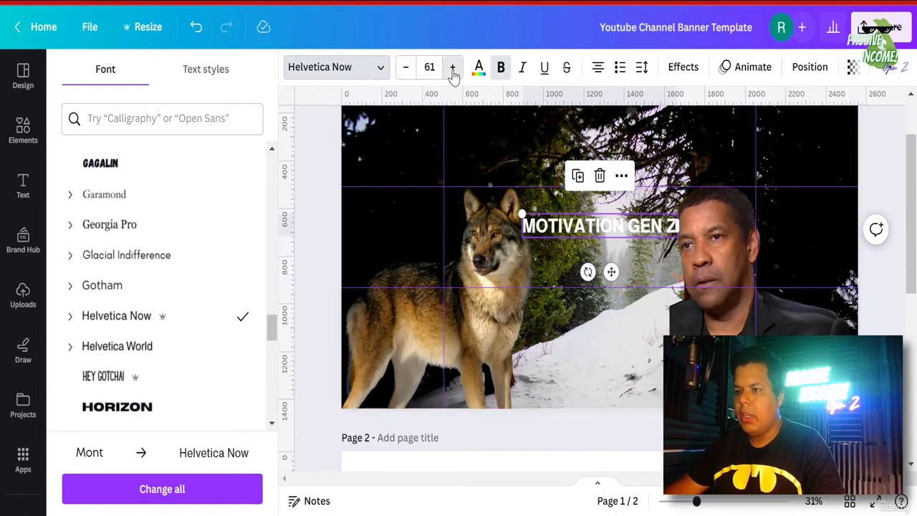
{"action": "left_click", "coordinate": [452, 68]}
{"action": "left_click", "coordinate": [452, 68]}
{"action": "left_click", "coordinate": [452, 67]}
{"action": "left_click", "coordinate": [452, 67]}
{"action": "left_click", "coordinate": [452, 68]}
{"action": "left_click", "coordinate": [452, 67]}
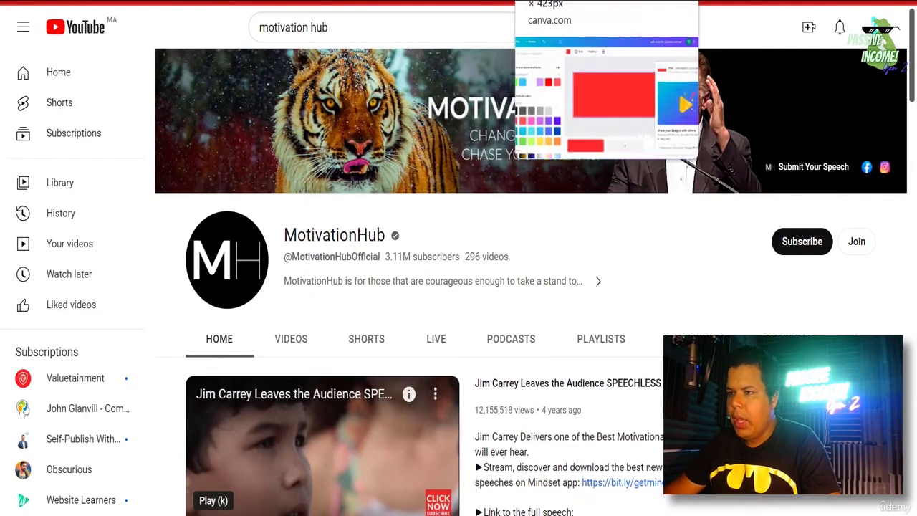
{"action": "left_click", "coordinate": [568, 1]}
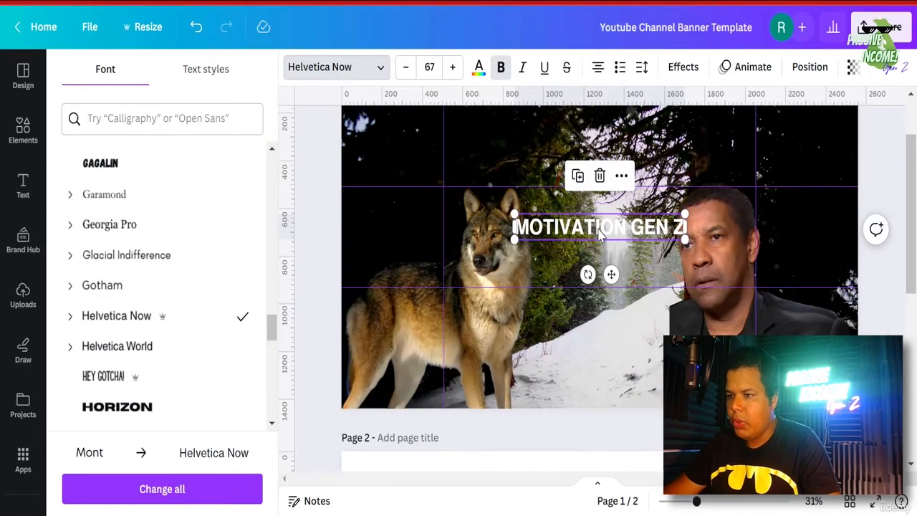
{"action": "double_click", "coordinate": [599, 227]}
- Try Shadow, Outline and Neon effects on the title, then apply Lift at intensity 100
{"action": "left_click", "coordinate": [675, 72]}
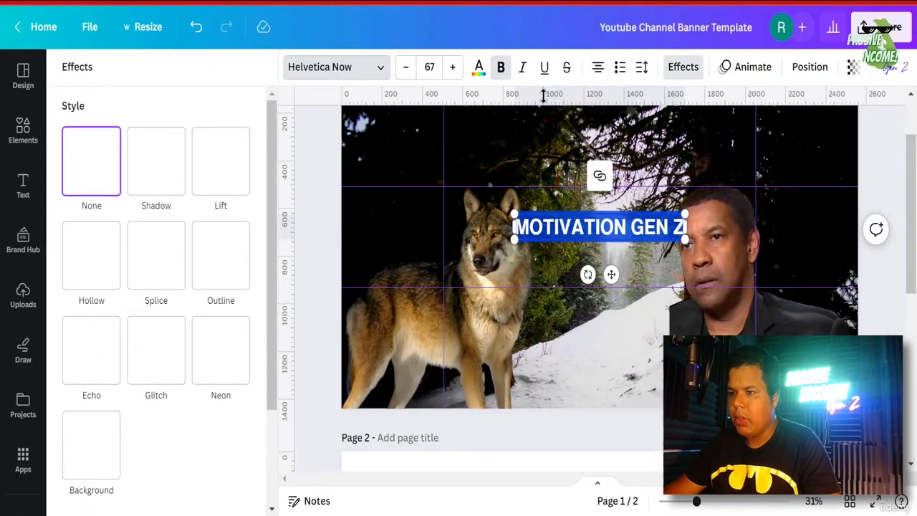
{"action": "left_click", "coordinate": [163, 165]}
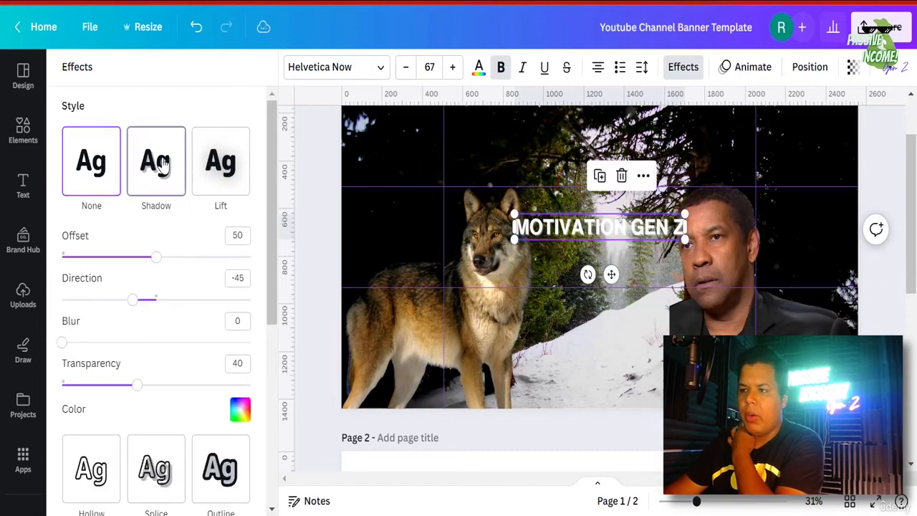
{"action": "left_click", "coordinate": [224, 158]}
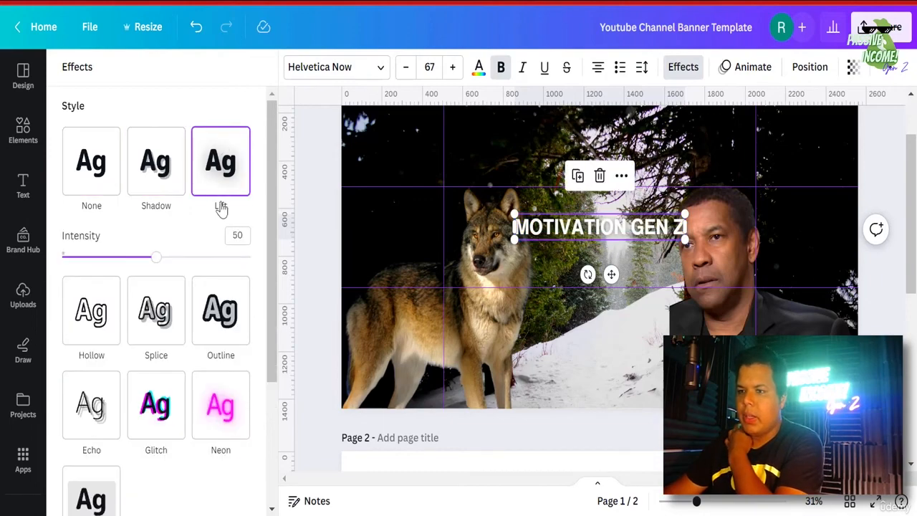
{"action": "left_click", "coordinate": [223, 329]}
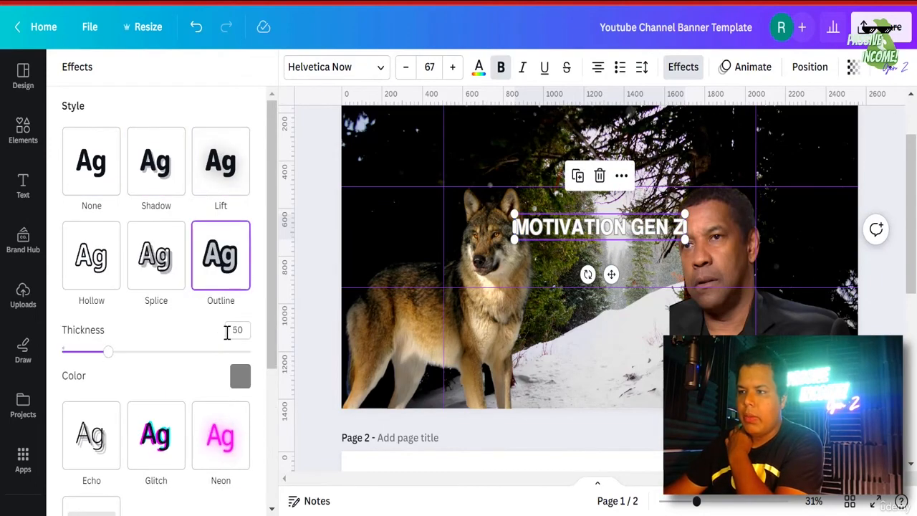
{"action": "left_click", "coordinate": [224, 440]}
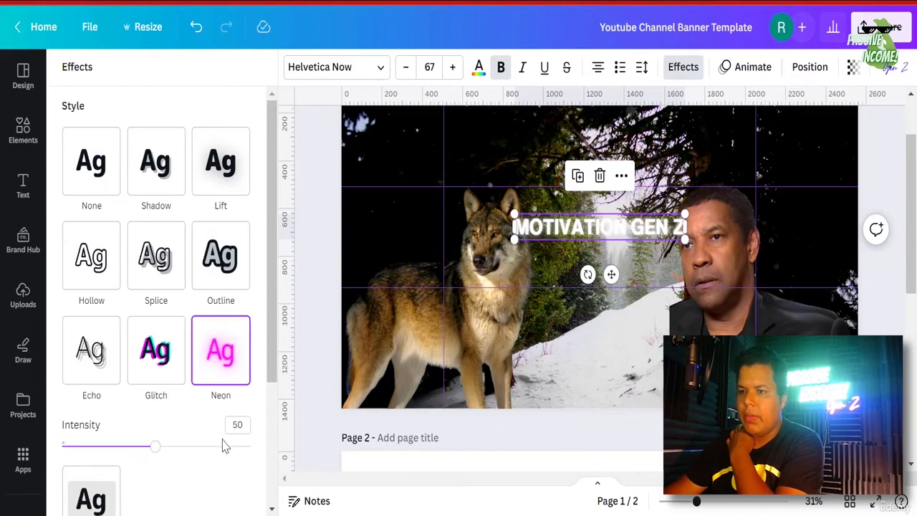
{"action": "left_click", "coordinate": [227, 169]}
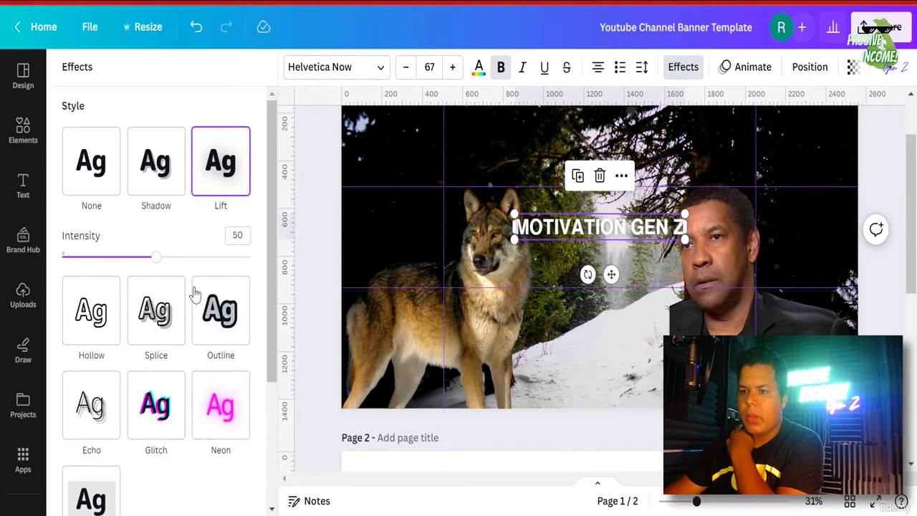
{"action": "left_click_drag", "start_coordinate": [153, 258], "coordinate": [446, 266]}
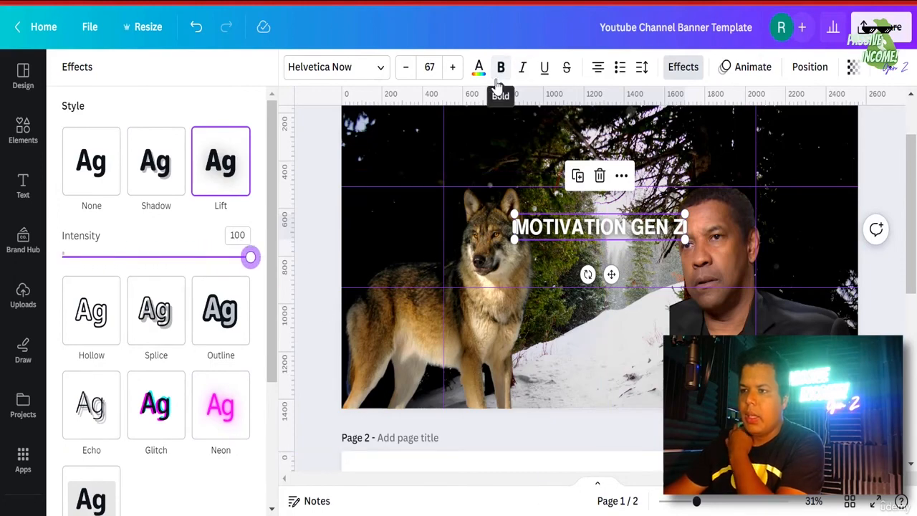
- Make the words GEN Z regular weight instead of bold
{"action": "double_click", "coordinate": [636, 229]}
{"action": "left_click_drag", "start_coordinate": [635, 228], "coordinate": [572, 228]}
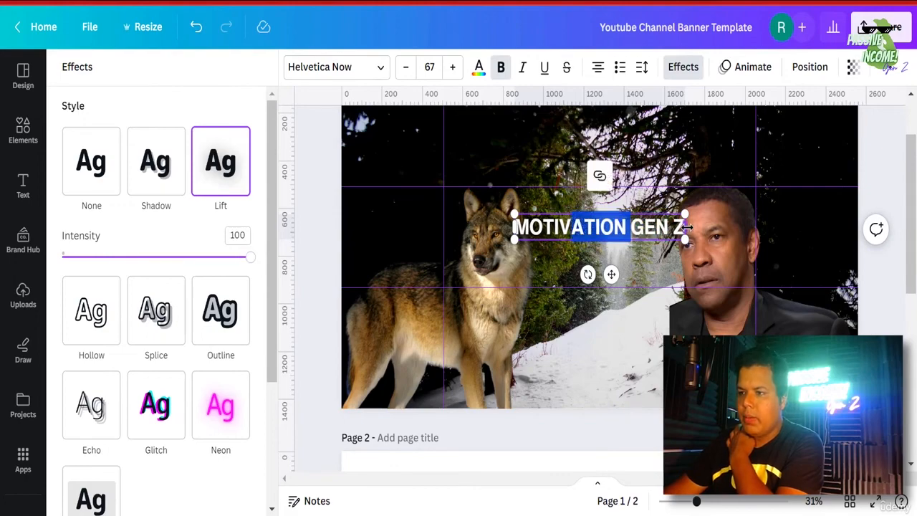
{"action": "left_click", "coordinate": [628, 227]}
{"action": "left_click_drag", "start_coordinate": [632, 228], "coordinate": [685, 228]}
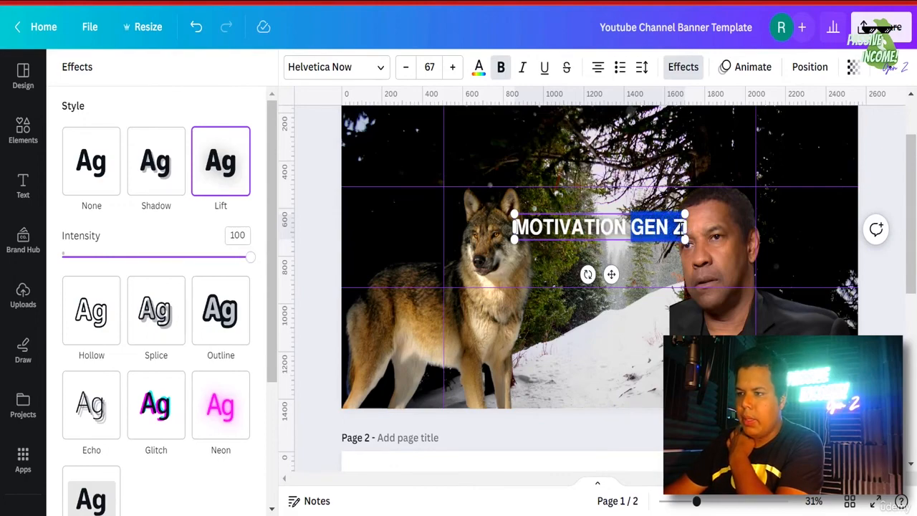
{"action": "left_click", "coordinate": [501, 67]}
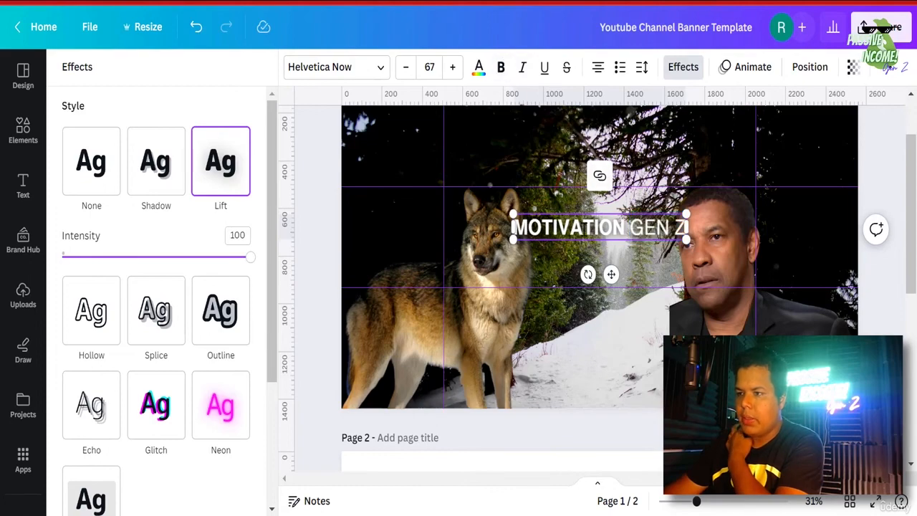
- Enlarge the MOTIVATION GEN Z title to size 70 and move it slightly lower
{"action": "double_click", "coordinate": [599, 230]}
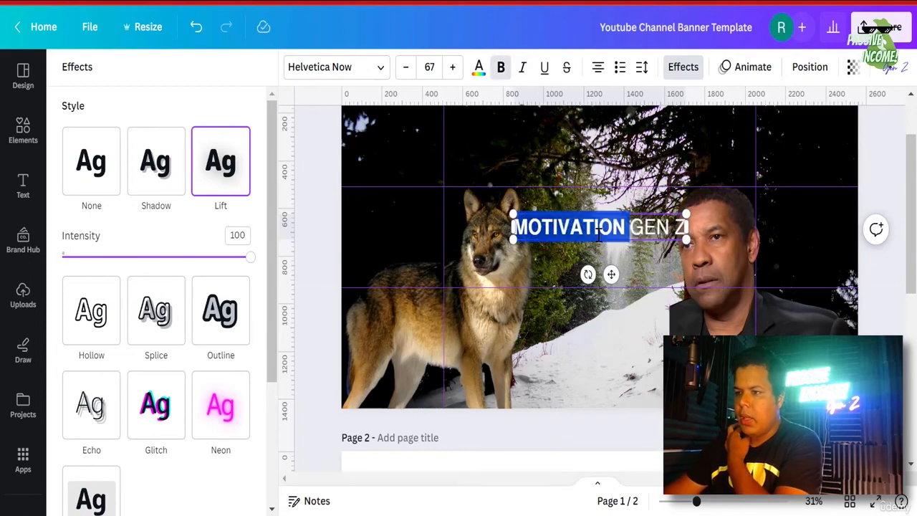
{"action": "left_click", "coordinate": [453, 67]}
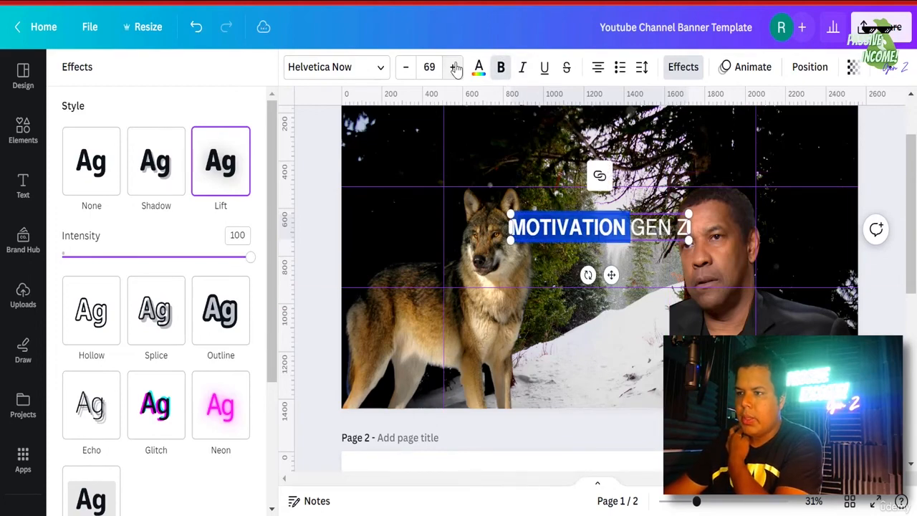
{"action": "left_click", "coordinate": [453, 66]}
{"action": "left_click", "coordinate": [453, 66]}
{"action": "left_click", "coordinate": [866, 298]}
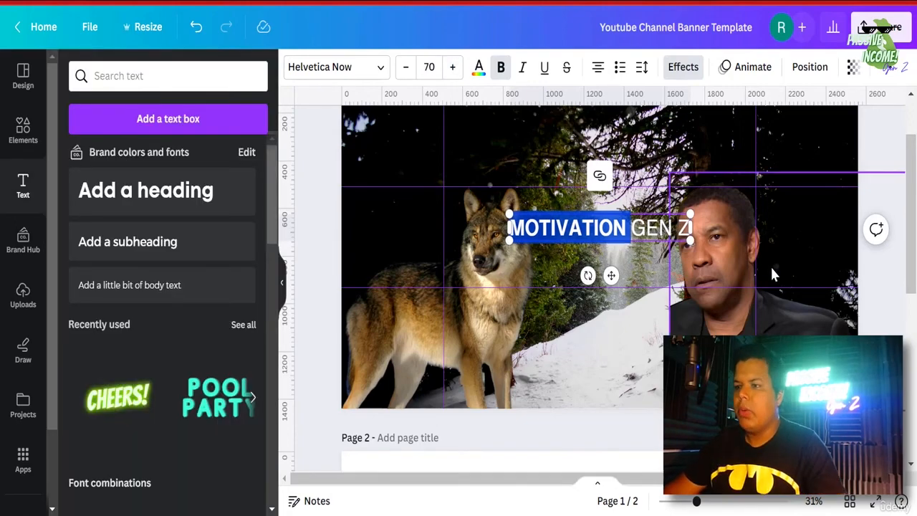
{"action": "left_click", "coordinate": [881, 316]}
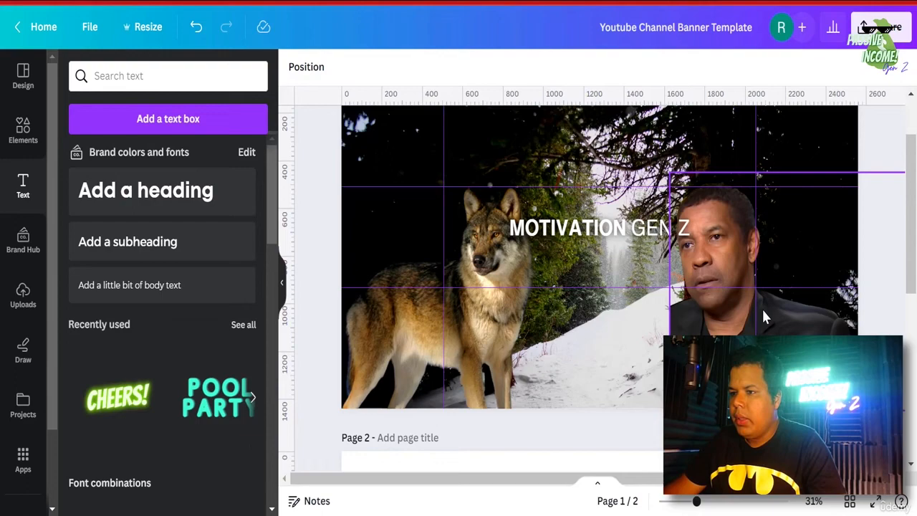
{"action": "left_click", "coordinate": [627, 242]}
{"action": "mouse_move", "coordinate": [649, 237]}
{"action": "left_mouse_down"}
{"action": "mouse_move", "coordinate": [640, 237]}
{"action": "mouse_move", "coordinate": [651, 245]}
{"action": "mouse_move", "coordinate": [648, 230]}
{"action": "left_mouse_up"}
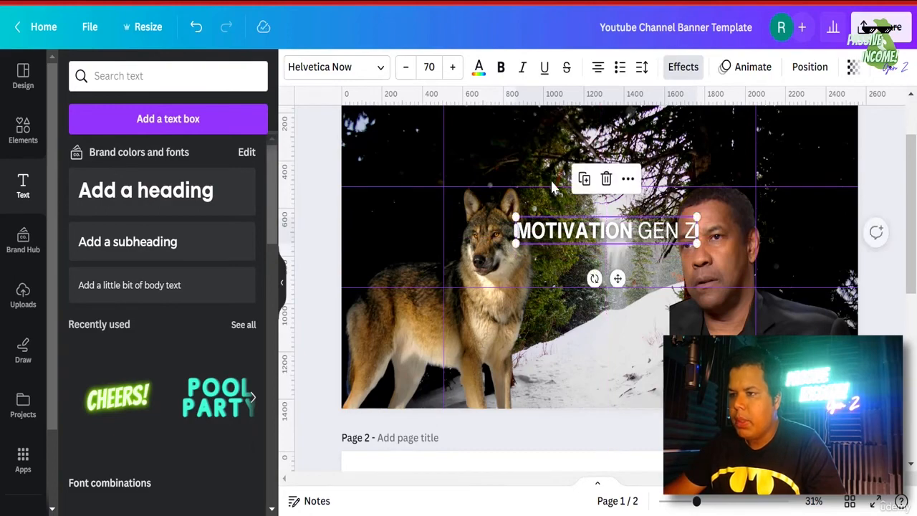
- Darken the background photo's Shadows adjustment to -100
{"action": "left_click", "coordinate": [526, 151]}
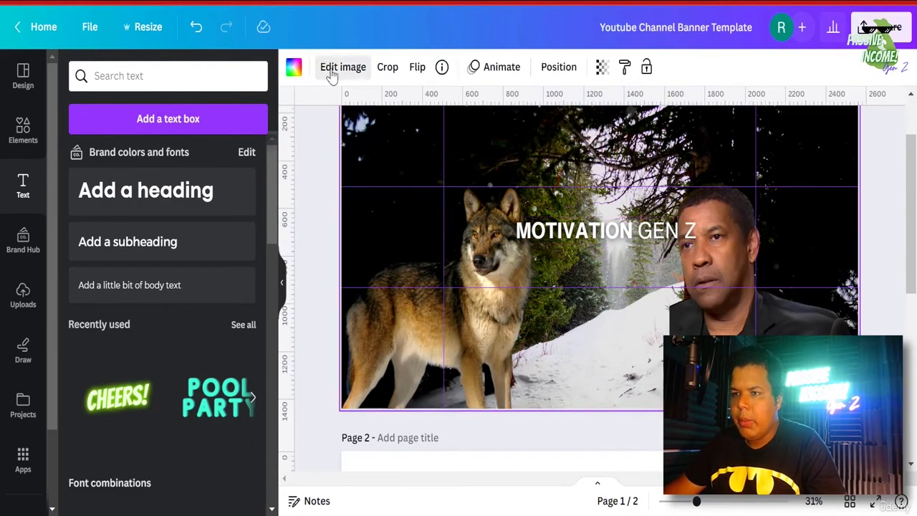
{"action": "scroll", "coordinate": [195, 301], "scroll_direction": "down", "scroll_amount": 5}
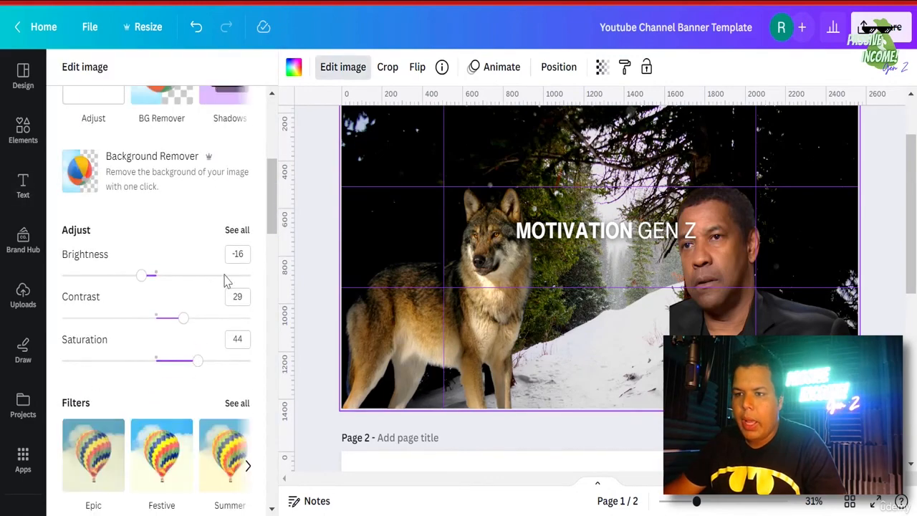
{"action": "left_click", "coordinate": [237, 230]}
{"action": "scroll", "coordinate": [176, 271], "scroll_direction": "down", "scroll_amount": 5}
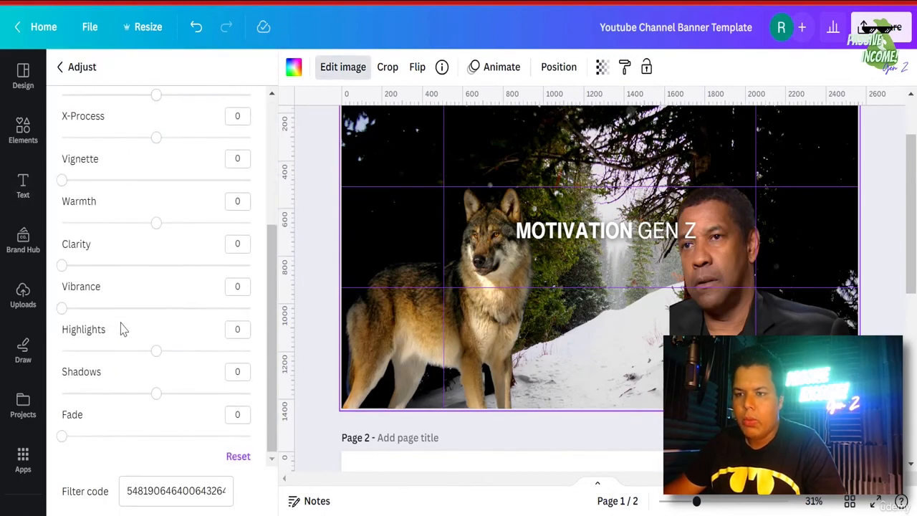
{"action": "left_click_drag", "start_coordinate": [156, 396], "coordinate": [2, 410]}
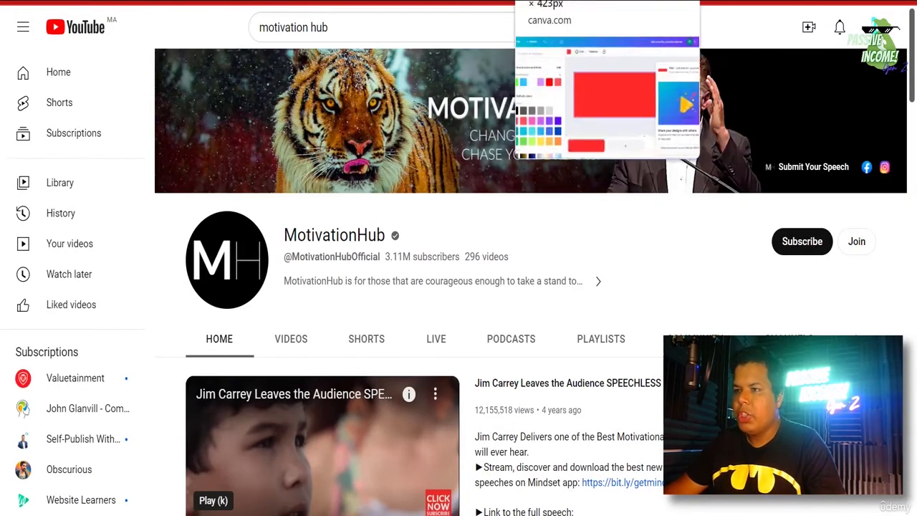
{"action": "left_click", "coordinate": [539, 1]}
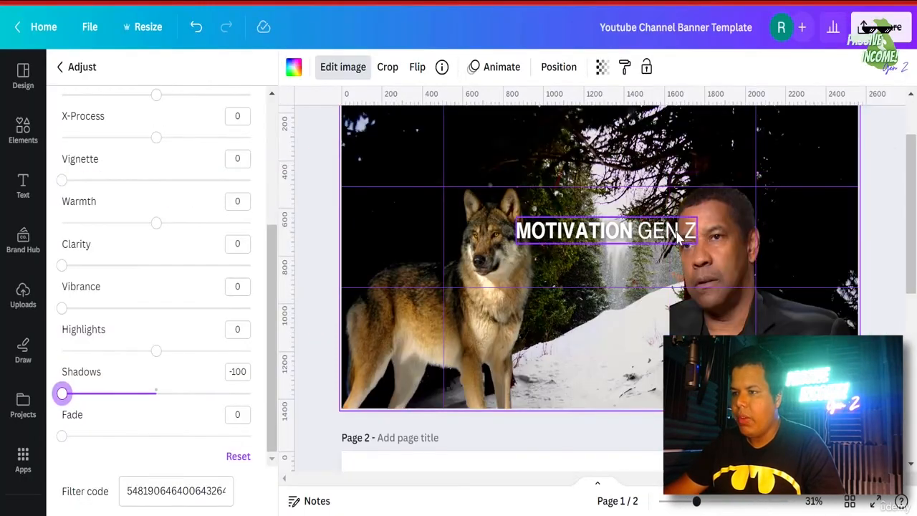
- Shrink the MOTIVATION GEN Z title to size 59.4 and centre it horizontally
{"action": "left_click", "coordinate": [691, 250]}
{"action": "left_click_drag", "start_coordinate": [695, 245], "coordinate": [670, 237]}
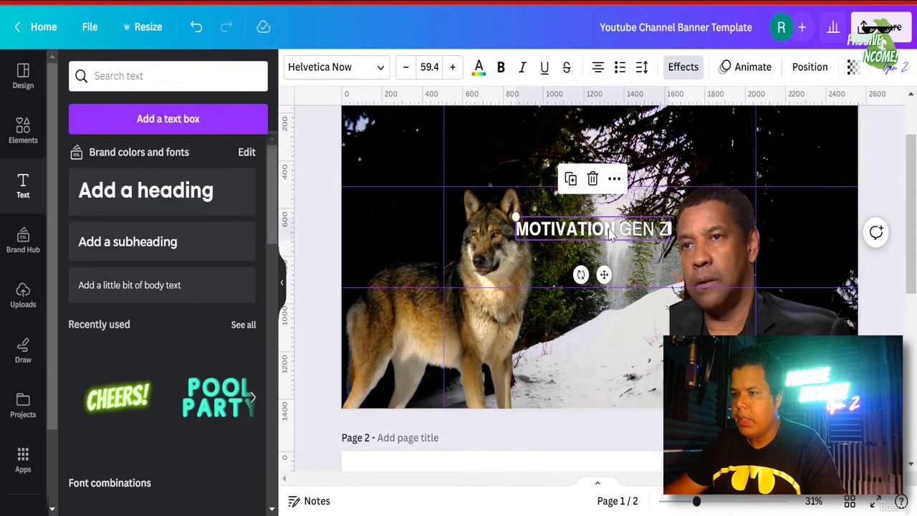
{"action": "left_click_drag", "start_coordinate": [613, 230], "coordinate": [618, 234]}
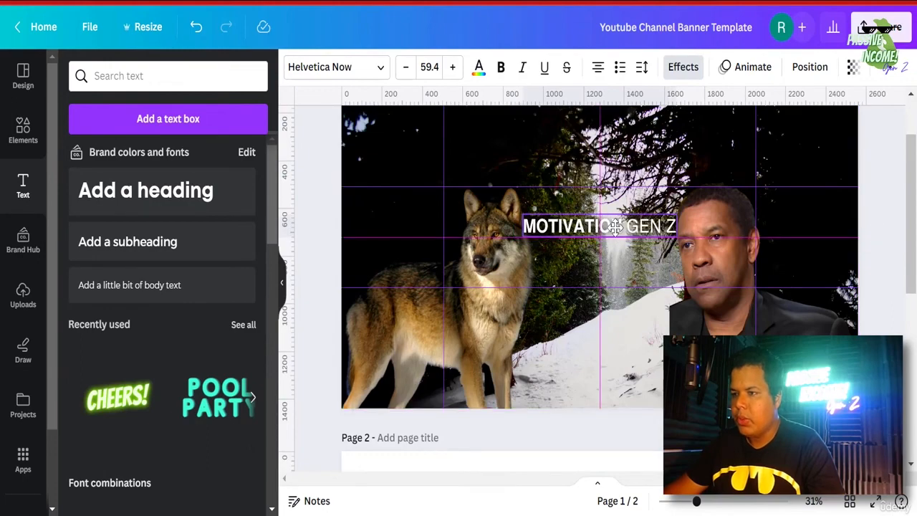
{"action": "left_click", "coordinate": [616, 227]}
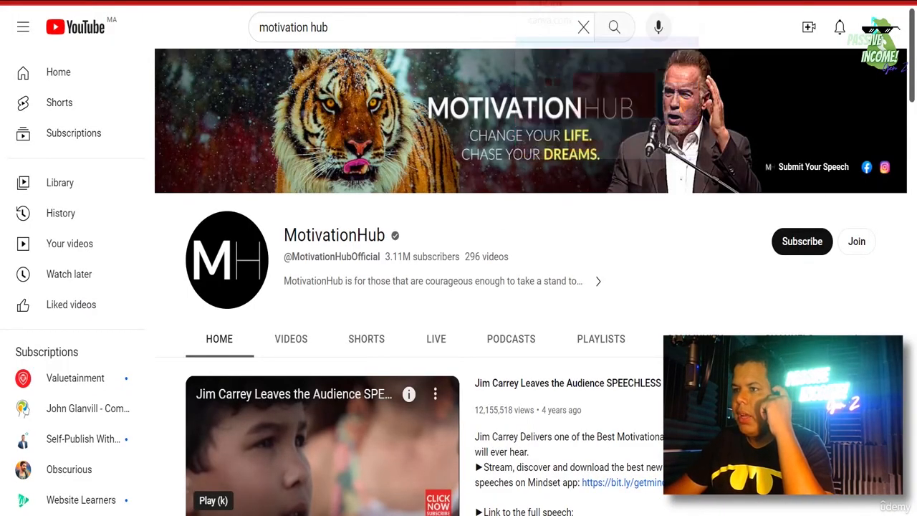
{"action": "left_click", "coordinate": [566, 1]}
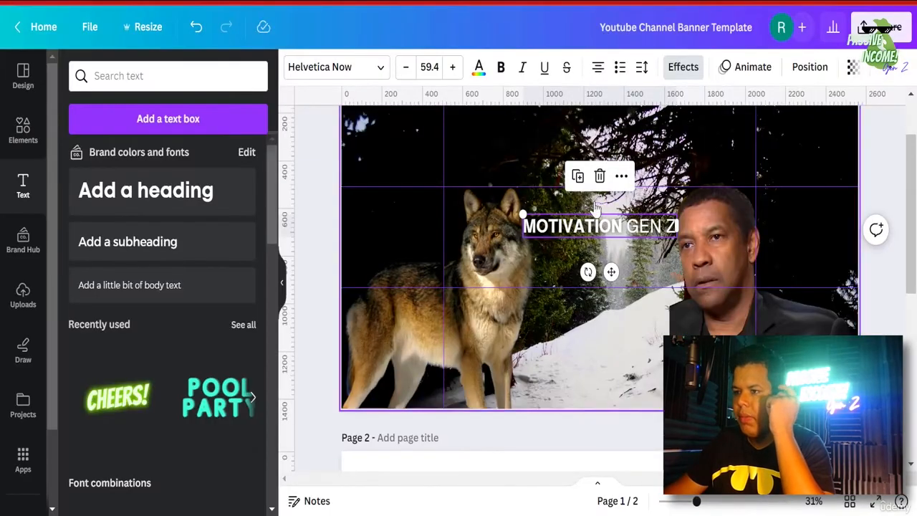
- Place the title copy directly below and retype it as NEVER GIVE UP
{"action": "left_click_drag", "start_coordinate": [582, 234], "coordinate": [577, 252]}
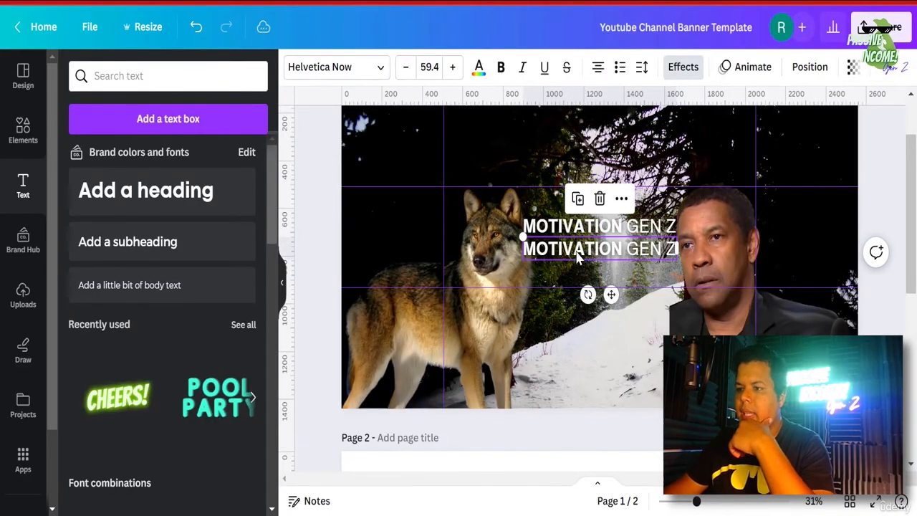
{"action": "double_click", "coordinate": [578, 252]}
{"action": "type", "text": "NEVER"}
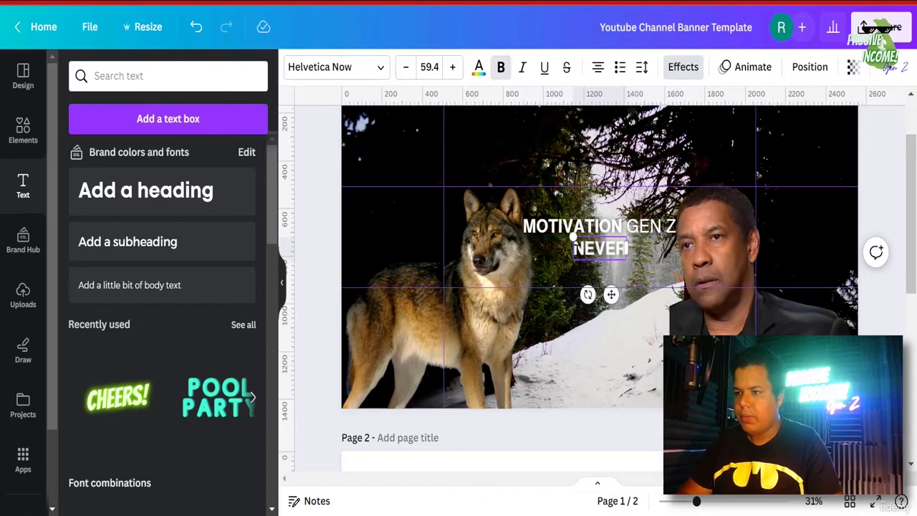
{"action": "type", "text": " GI"}
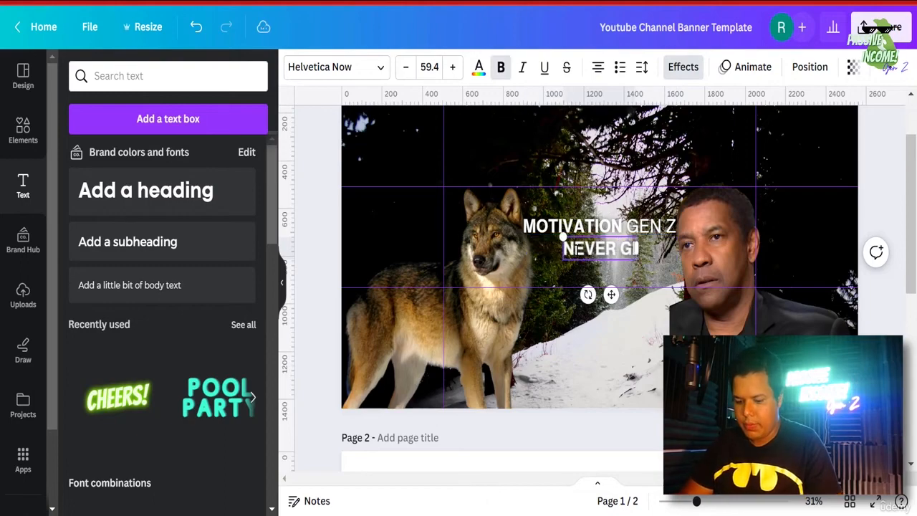
{"action": "type", "text": "VE UP"}
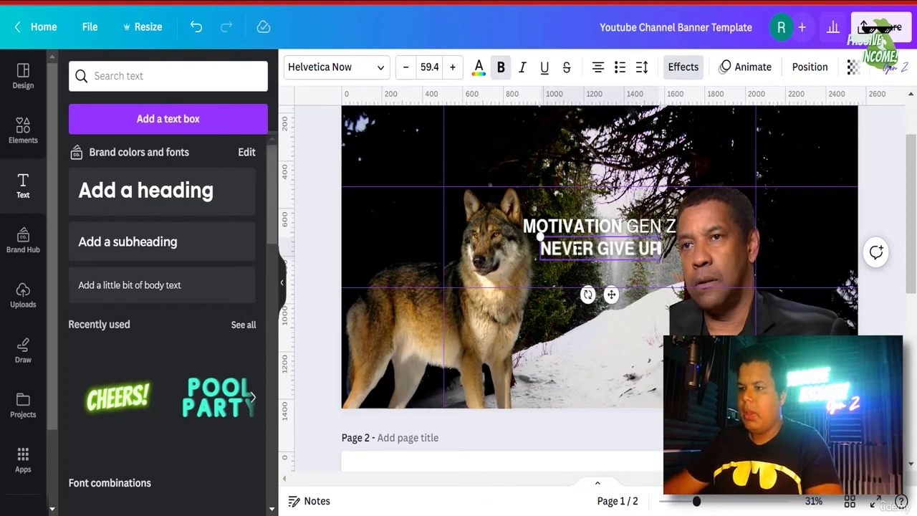
- Make GIVE UP regular weight, bright yellow (#FFF500) and italic
{"action": "left_click_drag", "start_coordinate": [599, 248], "coordinate": [662, 250]}
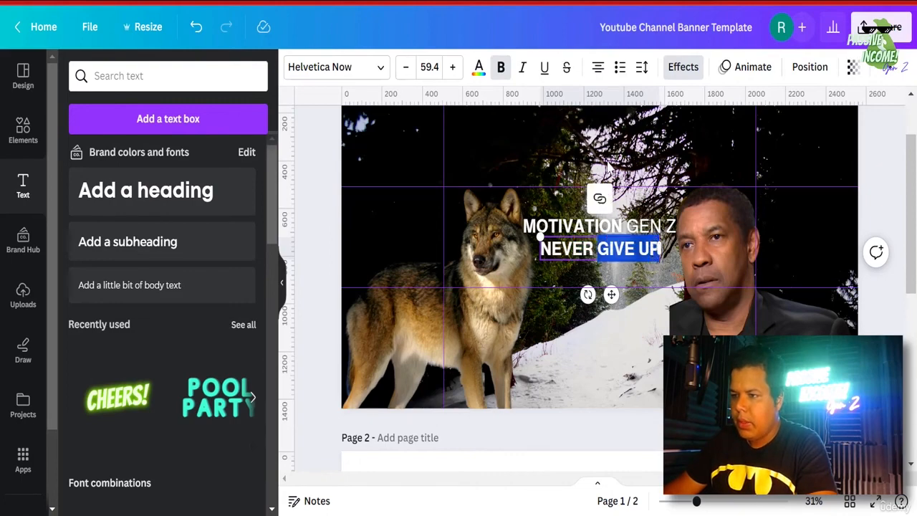
{"action": "left_click", "coordinate": [501, 67]}
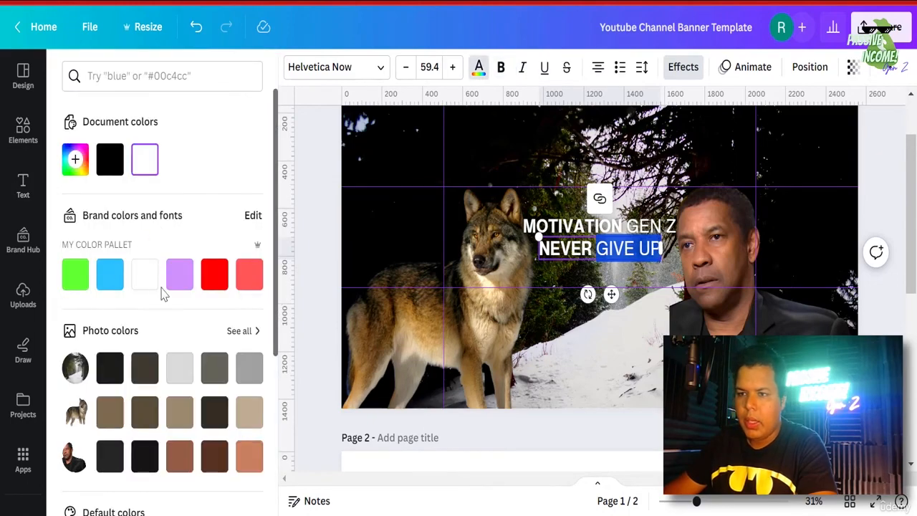
{"action": "scroll", "coordinate": [162, 293], "scroll_direction": "down", "scroll_amount": 3}
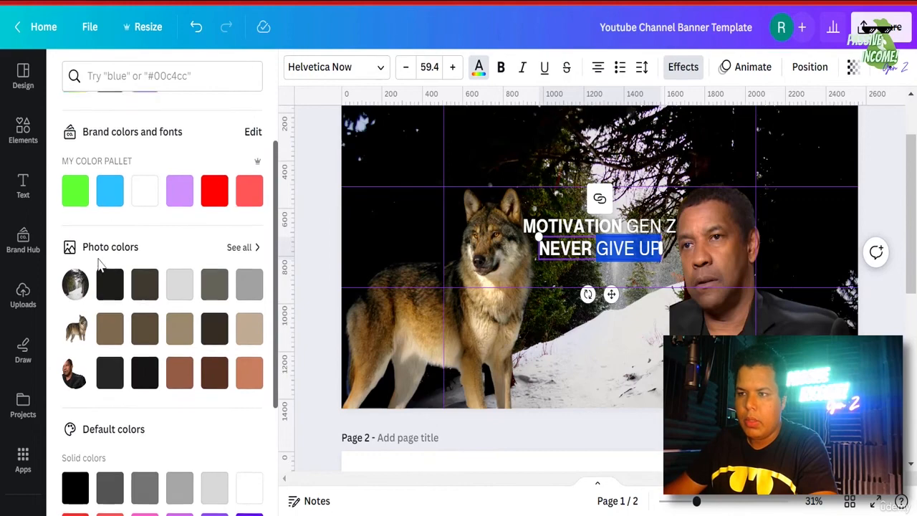
{"action": "scroll", "coordinate": [100, 266], "scroll_direction": "up", "scroll_amount": 3}
{"action": "left_click", "coordinate": [73, 171]}
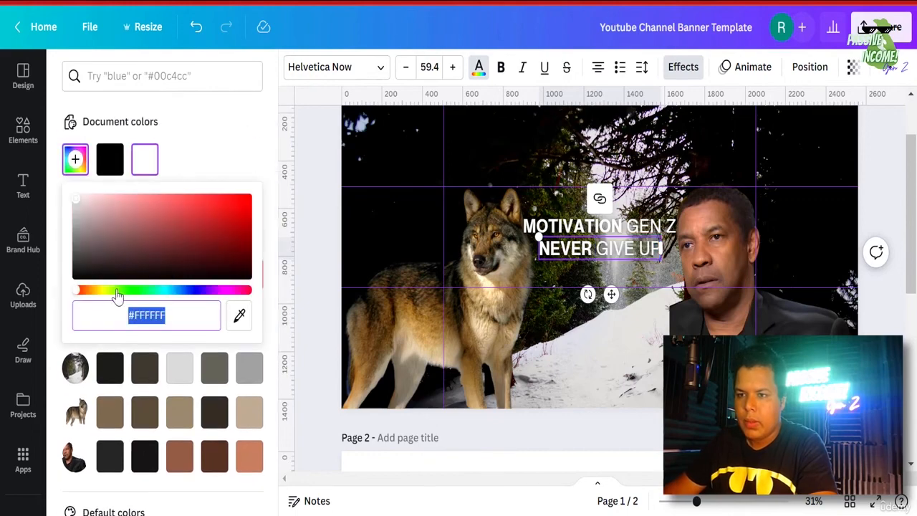
{"action": "left_click_drag", "start_coordinate": [117, 291], "coordinate": [103, 293]}
{"action": "left_click_drag", "start_coordinate": [150, 239], "coordinate": [312, 187]}
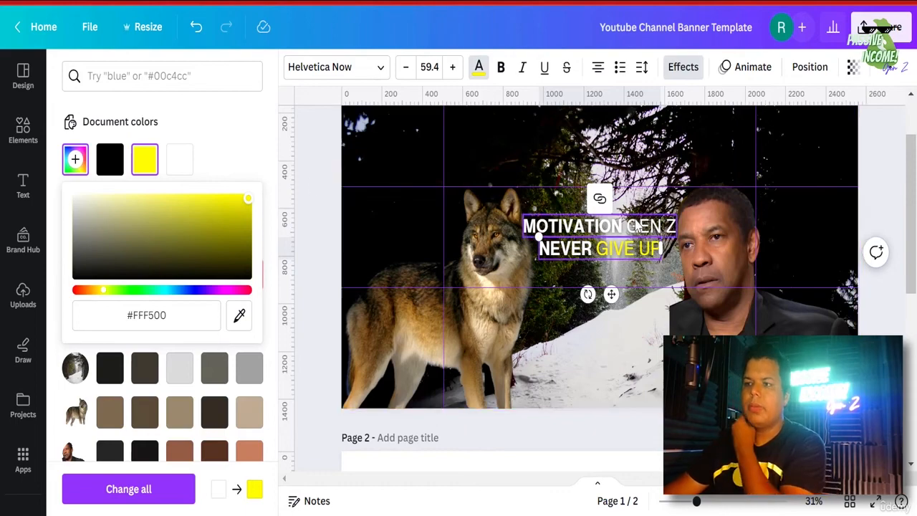
{"action": "left_click", "coordinate": [523, 67]}
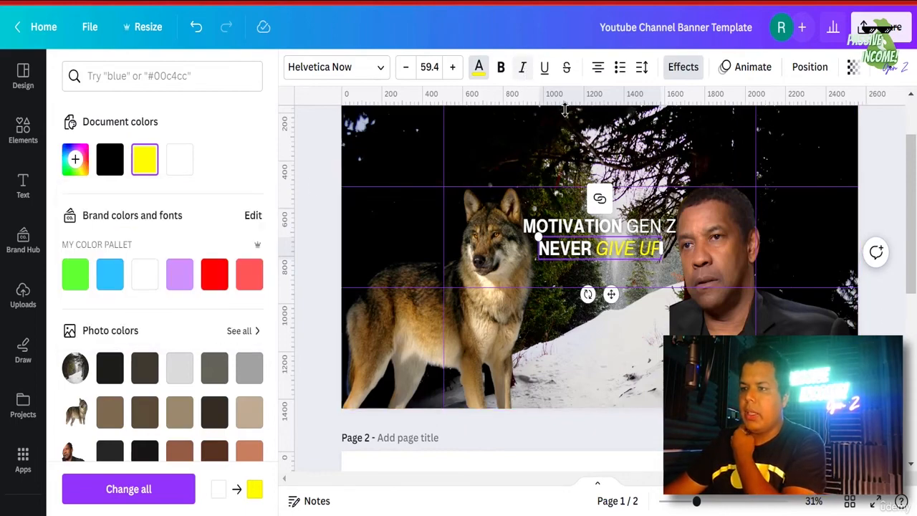
- Resize the NEVER GIVE UP box so it fits on one line at size 46.8
{"action": "left_click_drag", "start_coordinate": [664, 252], "coordinate": [647, 256]}
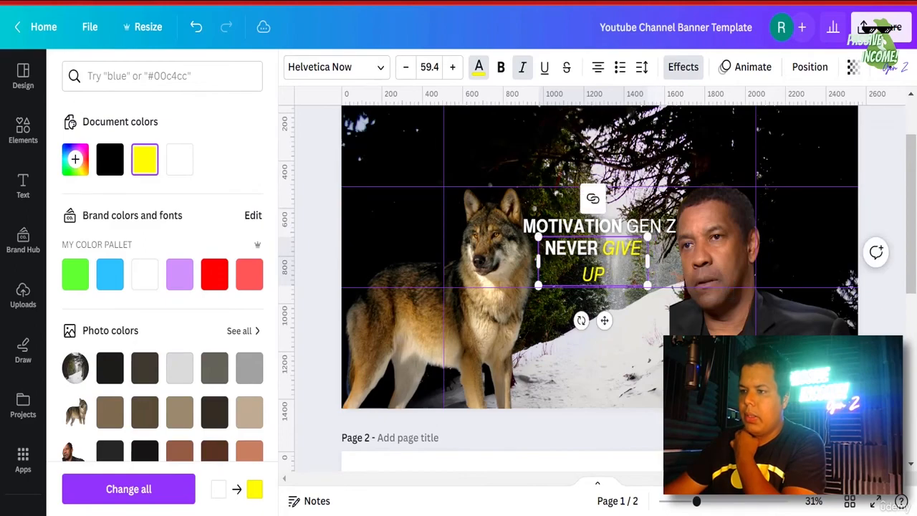
{"action": "left_click", "coordinate": [720, 501]}
{"action": "left_click", "coordinate": [735, 502]}
{"action": "left_click_drag", "start_coordinate": [637, 478], "coordinate": [664, 478]}
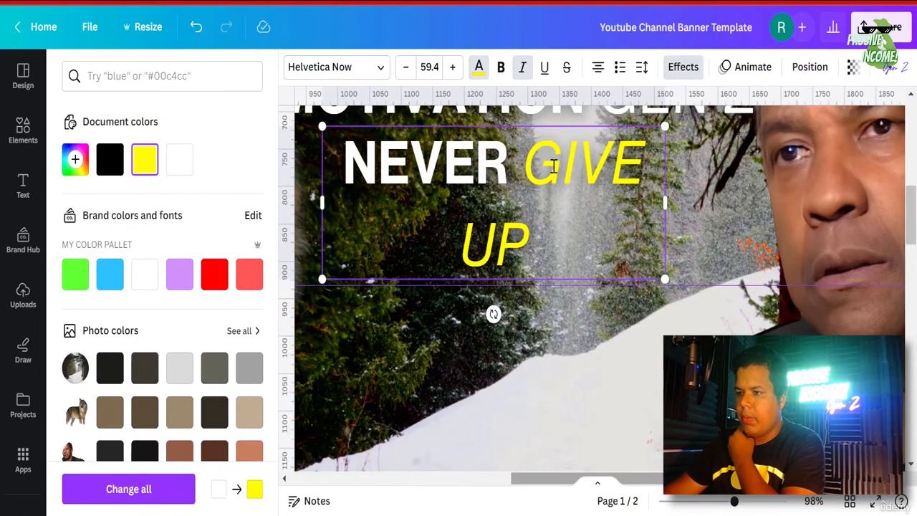
{"action": "left_click_drag", "start_coordinate": [674, 209], "coordinate": [658, 152]}
{"action": "scroll", "coordinate": [588, 238], "scroll_direction": "up", "scroll_amount": 2}
- Move the NEVER GIVE UP line slightly down and right, then duplicate it
{"action": "left_click", "coordinate": [577, 298]}
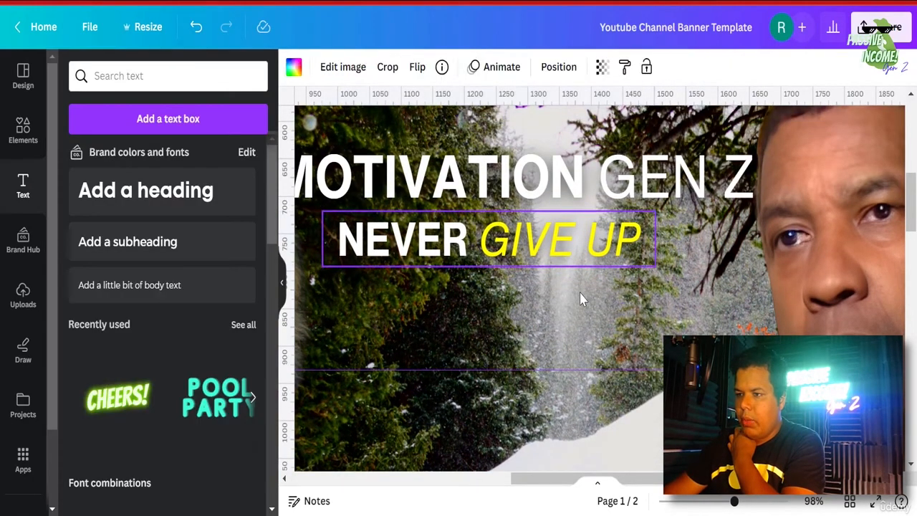
{"action": "left_click", "coordinate": [546, 245]}
{"action": "left_click_drag", "start_coordinate": [521, 251], "coordinate": [647, 343]}
{"action": "left_click", "coordinate": [493, 194]}
- Retype the duplicated line as STAY HARD
{"action": "double_click", "coordinate": [482, 327]}
{"action": "left_click", "coordinate": [532, 326]}
{"action": "left_click", "coordinate": [516, 328]}
{"action": "type", "text": "QUIT"}
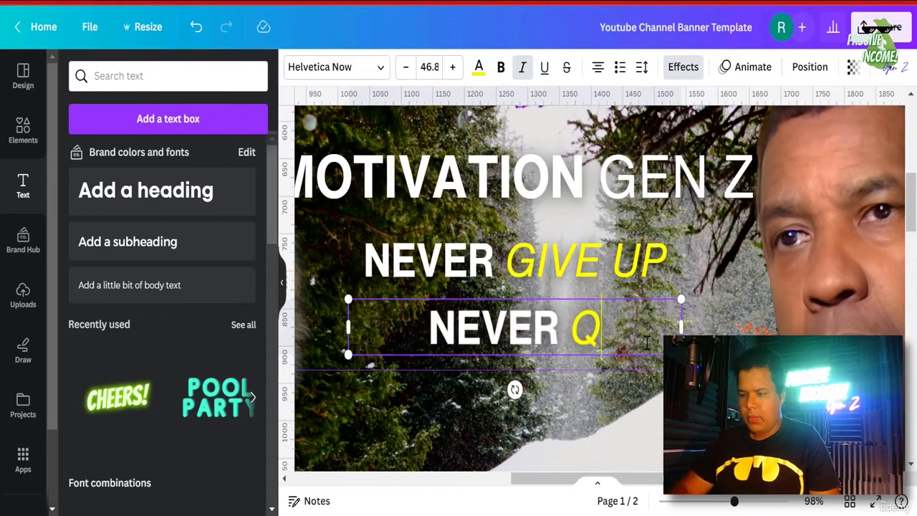
{"action": "double_click", "coordinate": [484, 320]}
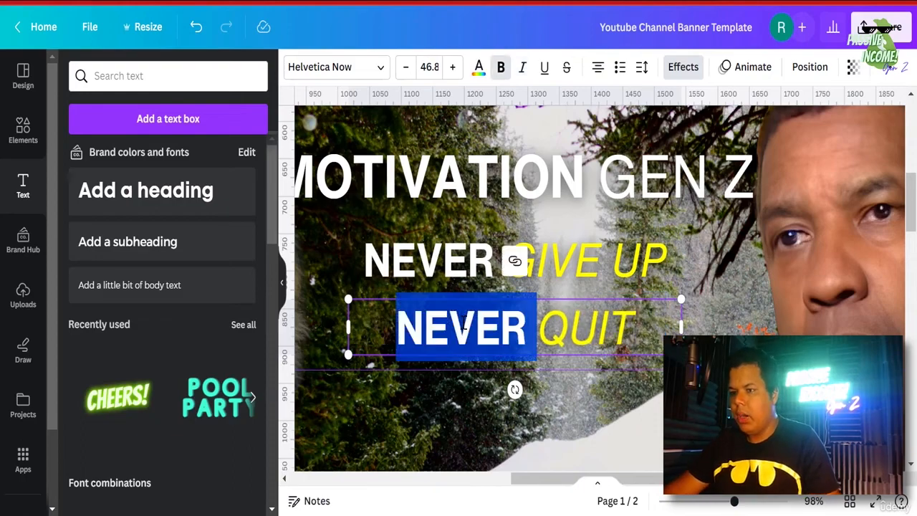
{"action": "type", "text": "STAT"}
{"action": "key", "text": "BackSpace"}
{"action": "key", "text": "BackSpace"}
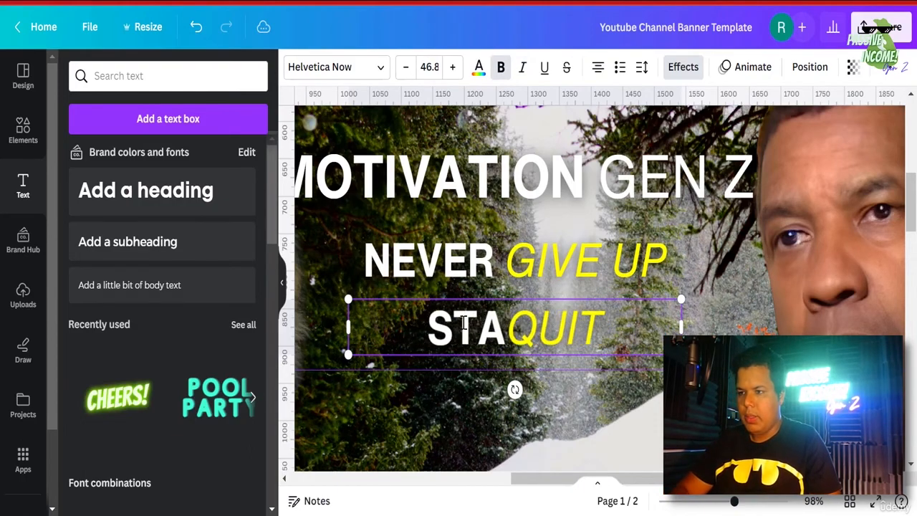
{"action": "type", "text": "Y"}
{"action": "double_click", "coordinate": [576, 335]}
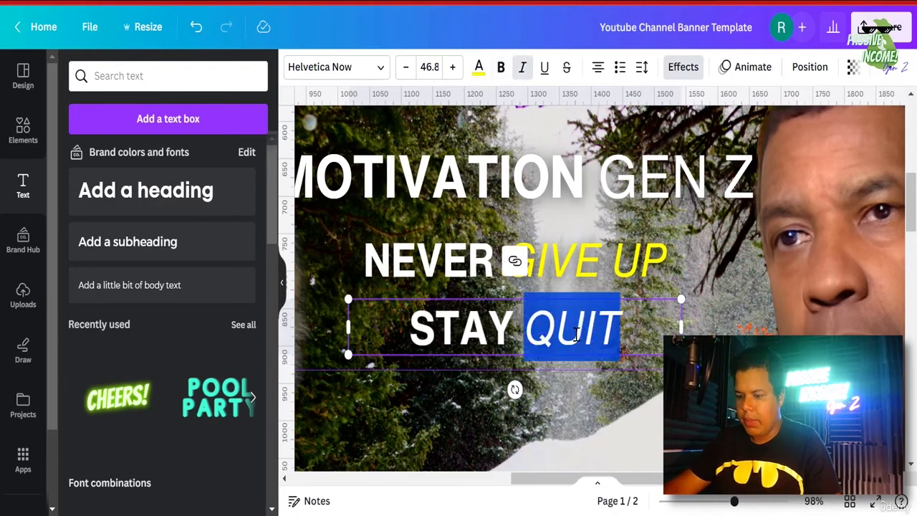
{"action": "type", "text": "HAR"}
{"action": "scroll", "coordinate": [576, 333], "scroll_direction": "up", "scroll_amount": 2}
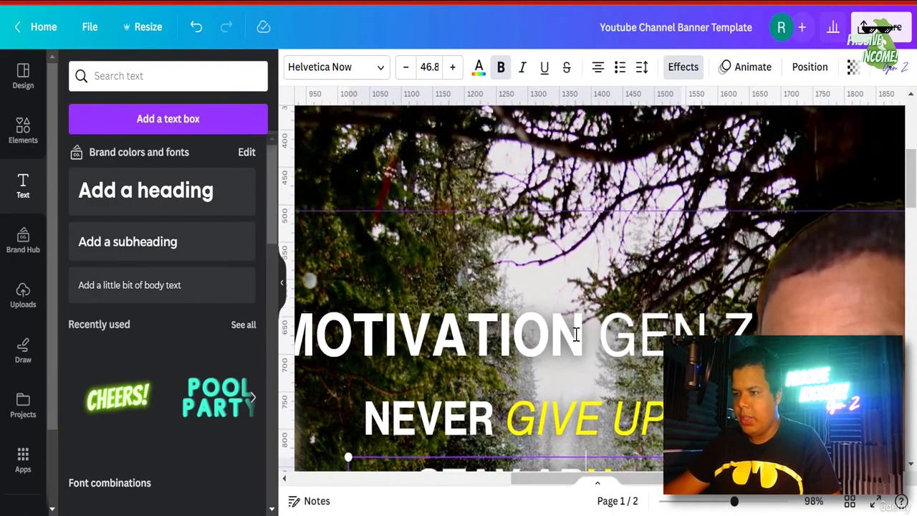
{"action": "scroll", "coordinate": [576, 333], "scroll_direction": "down", "scroll_amount": 1}
{"action": "left_click", "coordinate": [550, 409]}
{"action": "left_click_drag", "start_coordinate": [539, 409], "coordinate": [517, 415]}
{"action": "type", "text": "HARDR"}
{"action": "key", "text": "BackSpace"}
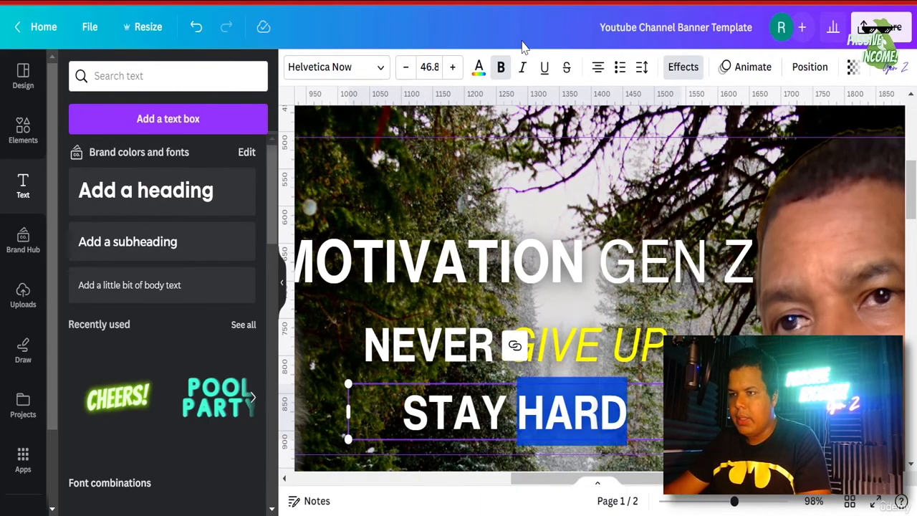
- Make HARD yellow and italic
{"action": "left_click", "coordinate": [479, 66]}
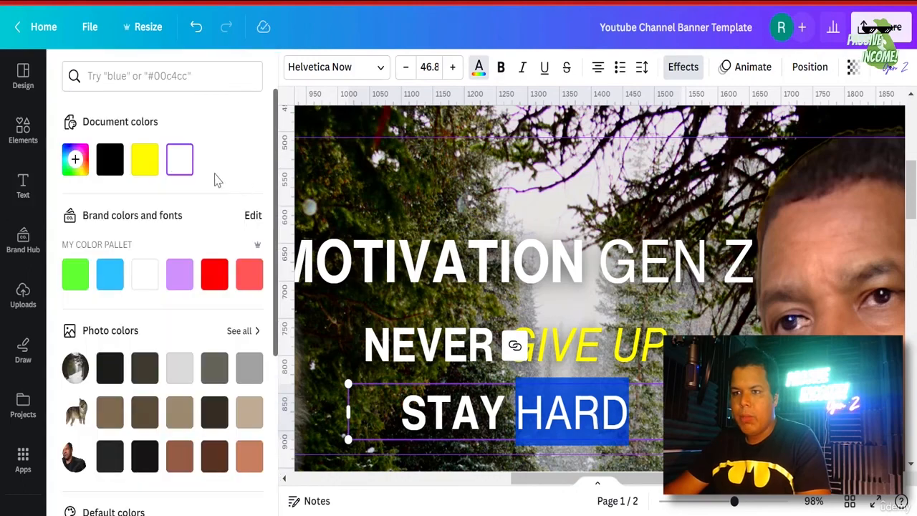
{"action": "left_click", "coordinate": [138, 162]}
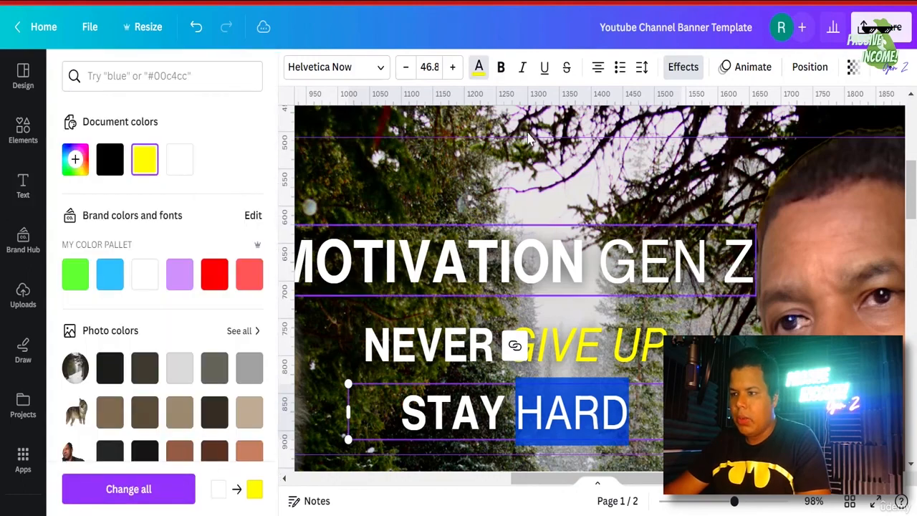
{"action": "left_click", "coordinate": [522, 66]}
{"action": "left_click", "coordinate": [630, 423]}
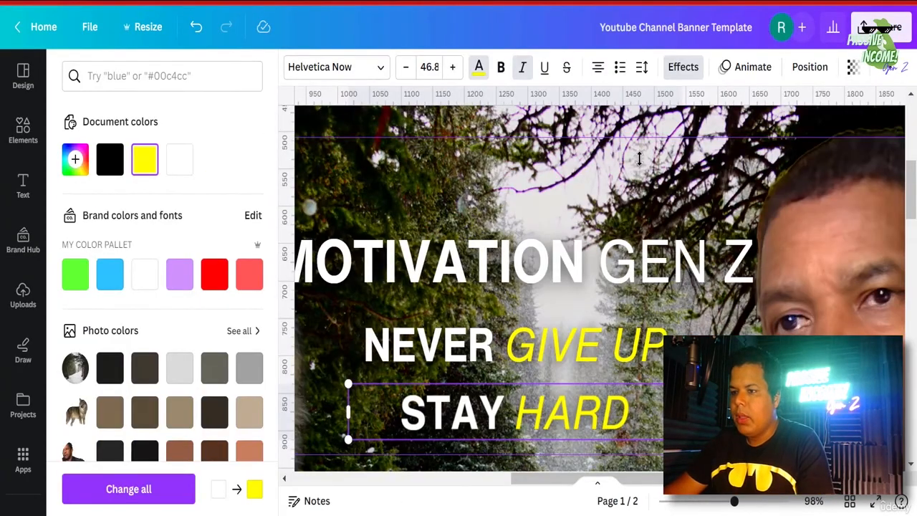
- Zoom out to the whole banner and lock the background forest photo
{"action": "scroll", "coordinate": [640, 158], "scroll_direction": "down", "scroll_amount": 2}
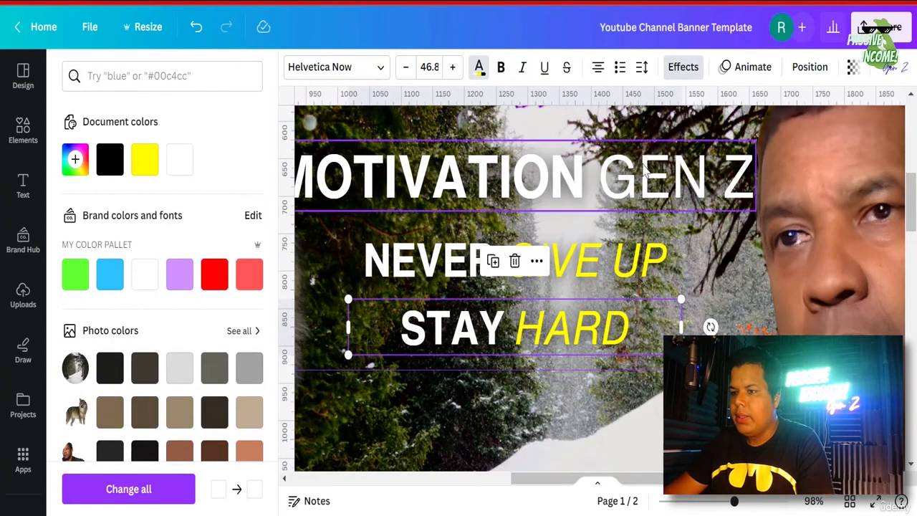
{"action": "left_click", "coordinate": [706, 503]}
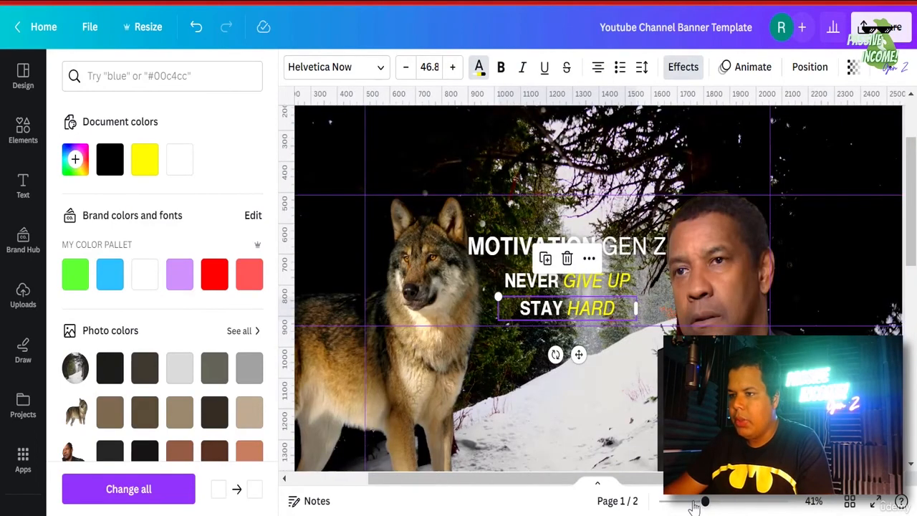
{"action": "left_click", "coordinate": [690, 502]}
{"action": "left_click", "coordinate": [863, 394]}
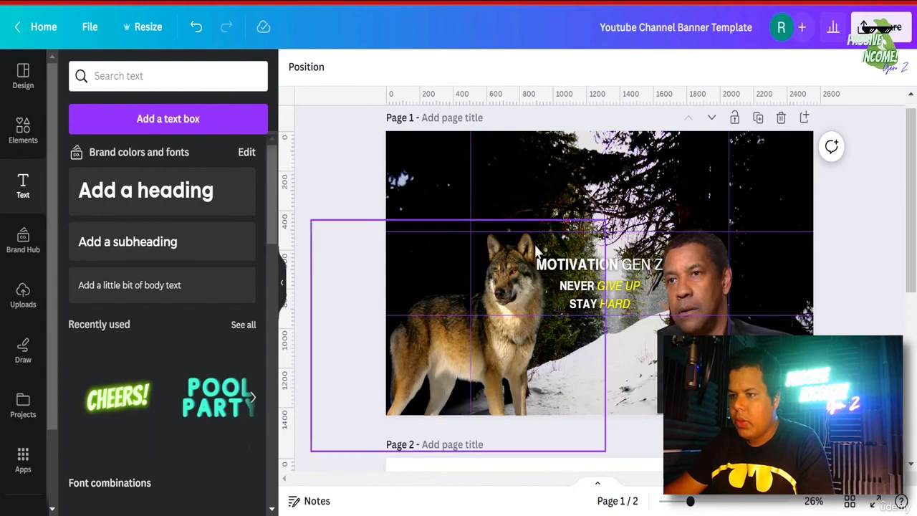
{"action": "left_click", "coordinate": [474, 308]}
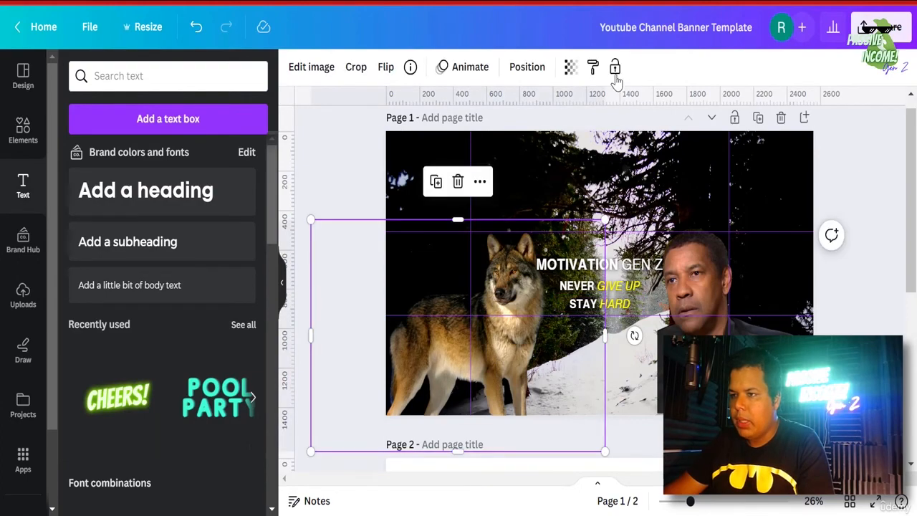
{"action": "left_click", "coordinate": [737, 333]}
{"action": "left_click", "coordinate": [571, 136]}
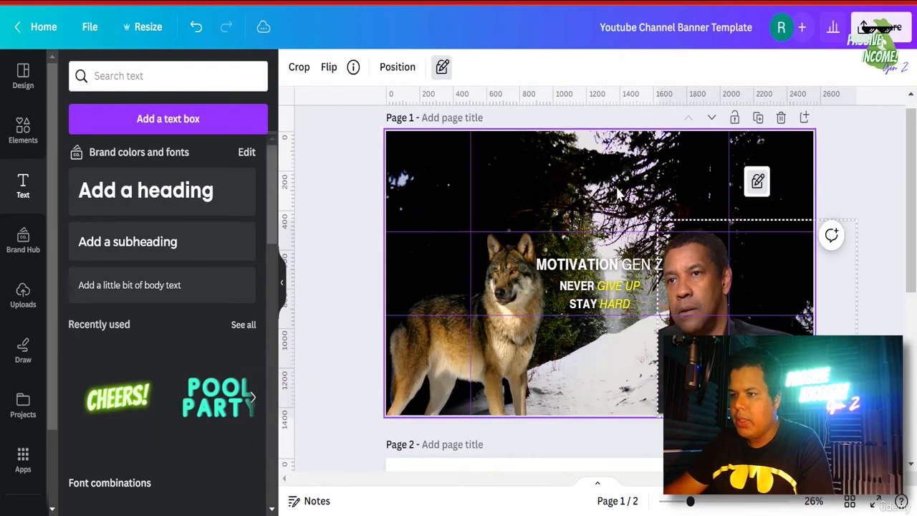
{"action": "left_click", "coordinate": [647, 67]}
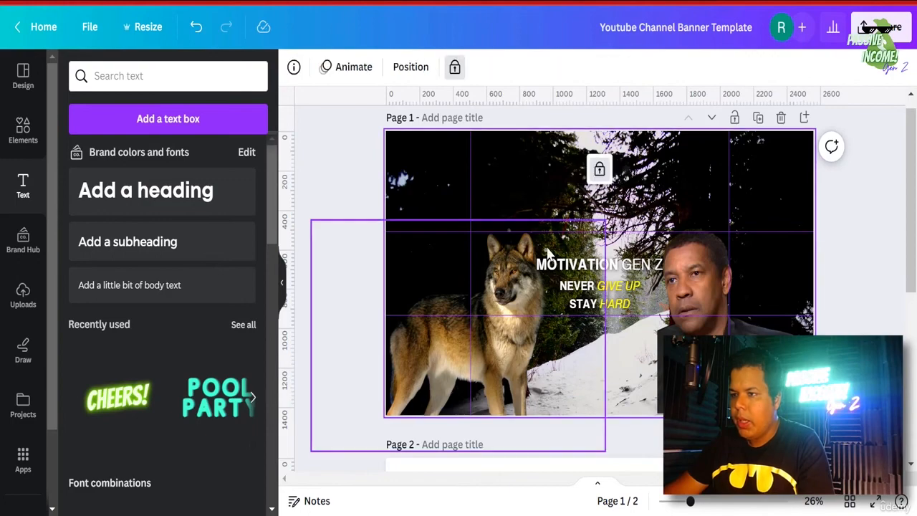
- Nudge the three-line slogan group slightly higher and bring up Share > Download
{"action": "left_click", "coordinate": [602, 305]}
{"action": "left_click_drag", "start_coordinate": [602, 304], "coordinate": [600, 292]}
{"action": "left_click", "coordinate": [845, 373]}
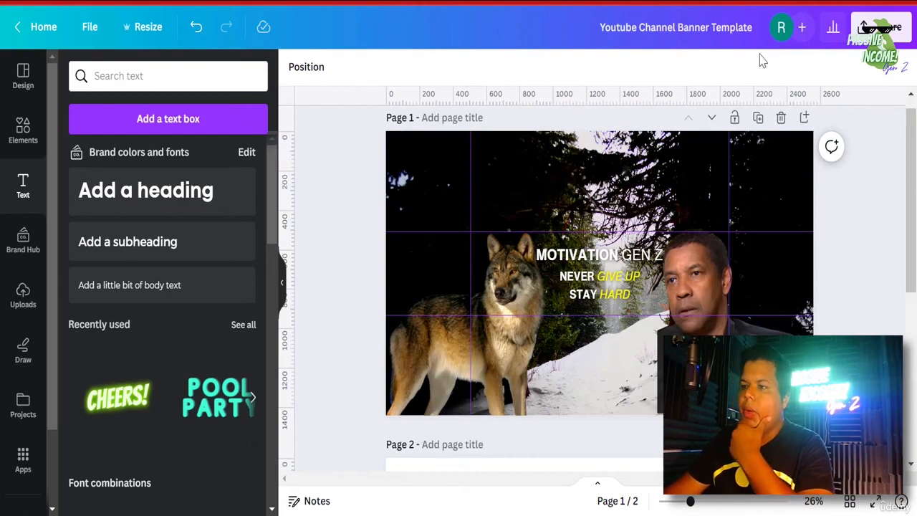
{"action": "left_click", "coordinate": [880, 27]}
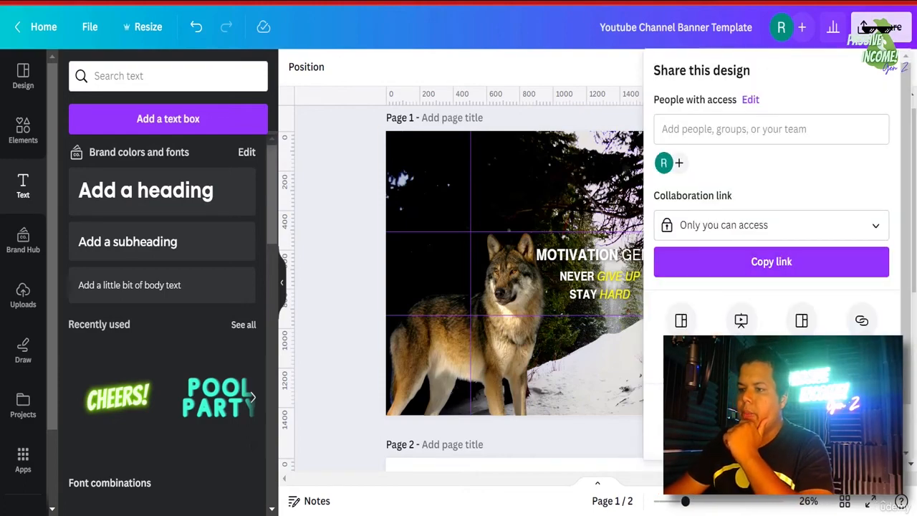
{"action": "left_click", "coordinate": [731, 410]}
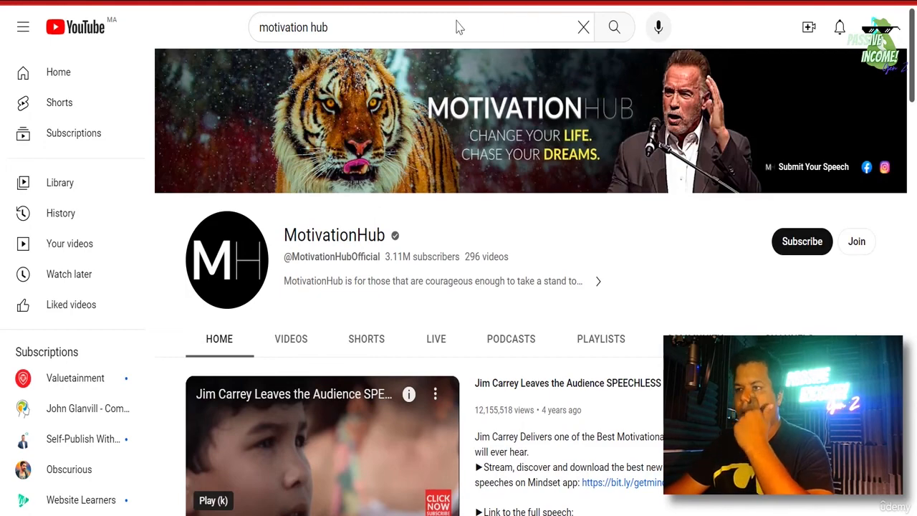
- Refresh the MotivationHub channel page with F5 and open the profile avatar menu
{"action": "key", "text": "F5"}
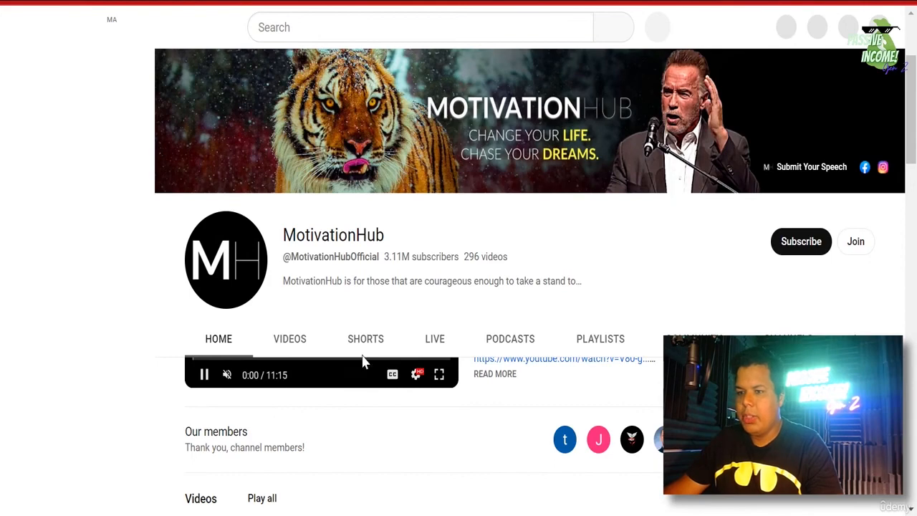
{"action": "scroll", "coordinate": [801, 216], "scroll_direction": "up", "scroll_amount": 1}
{"action": "scroll", "coordinate": [875, 78], "scroll_direction": "up", "scroll_amount": 1}
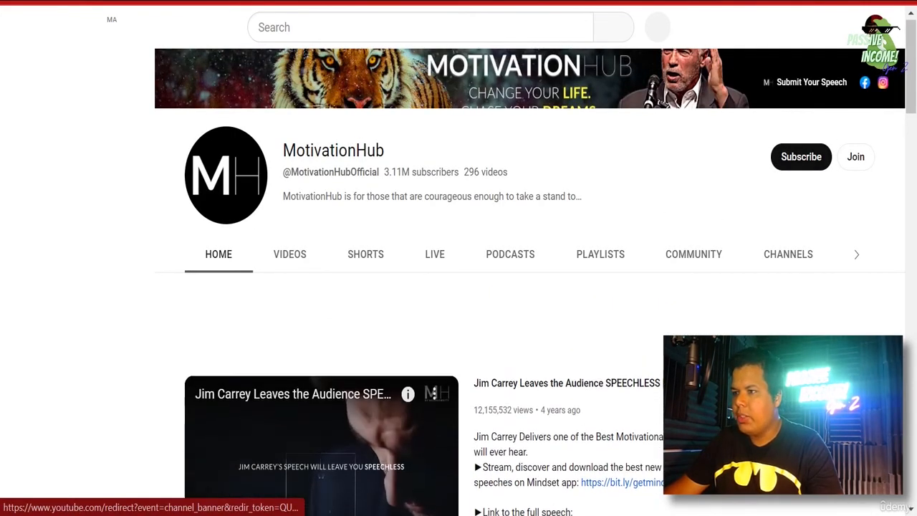
{"action": "left_click", "coordinate": [878, 28]}
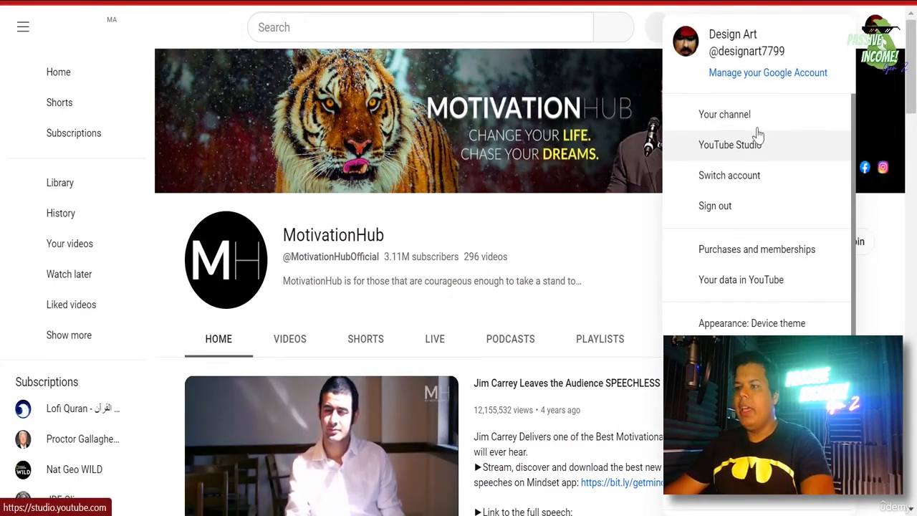
- Go to your own Design Art channel page and scroll through it
{"action": "left_click", "coordinate": [747, 117]}
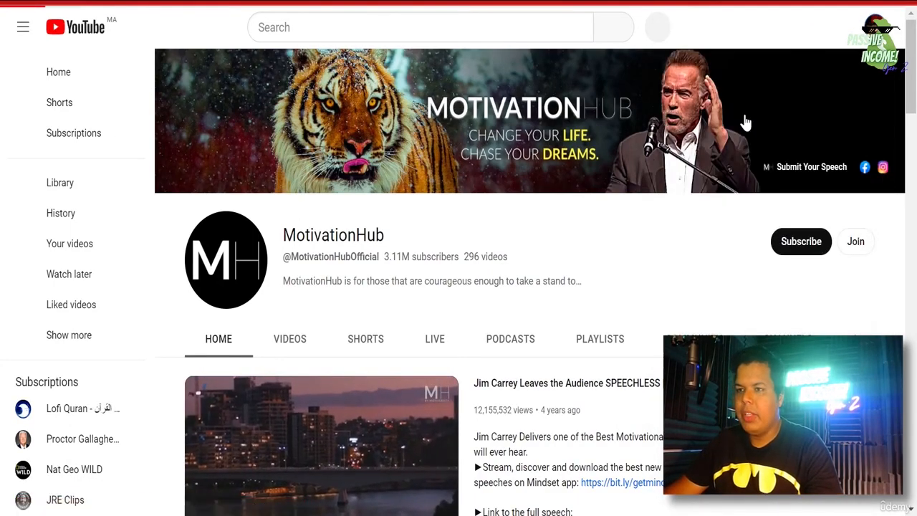
{"action": "scroll", "coordinate": [545, 330], "scroll_direction": "down", "scroll_amount": 2}
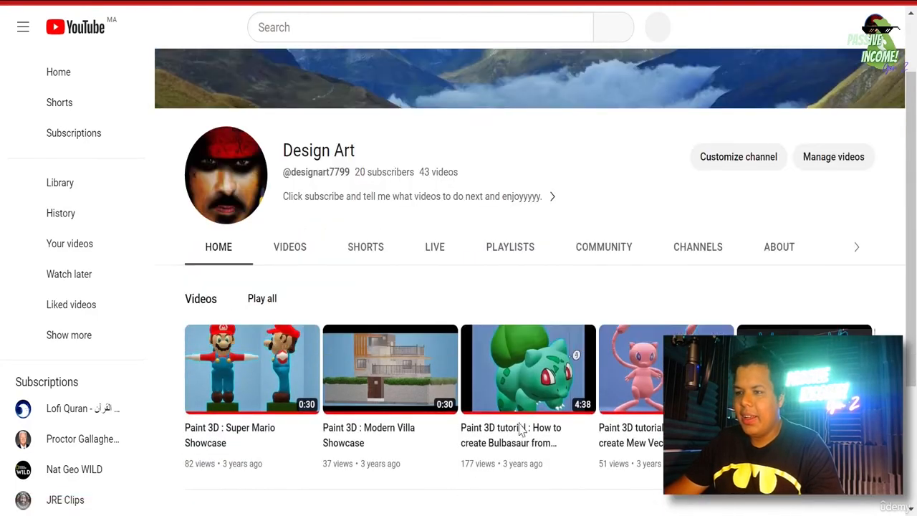
{"action": "scroll", "coordinate": [372, 415], "scroll_direction": "down", "scroll_amount": 2}
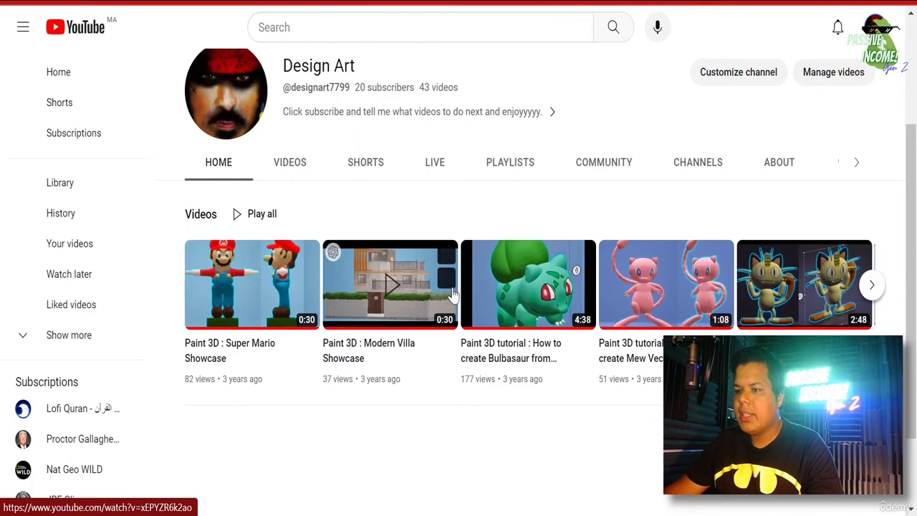
{"action": "scroll", "coordinate": [430, 287], "scroll_direction": "down", "scroll_amount": 2}
{"action": "scroll", "coordinate": [287, 215], "scroll_direction": "up", "scroll_amount": 2}
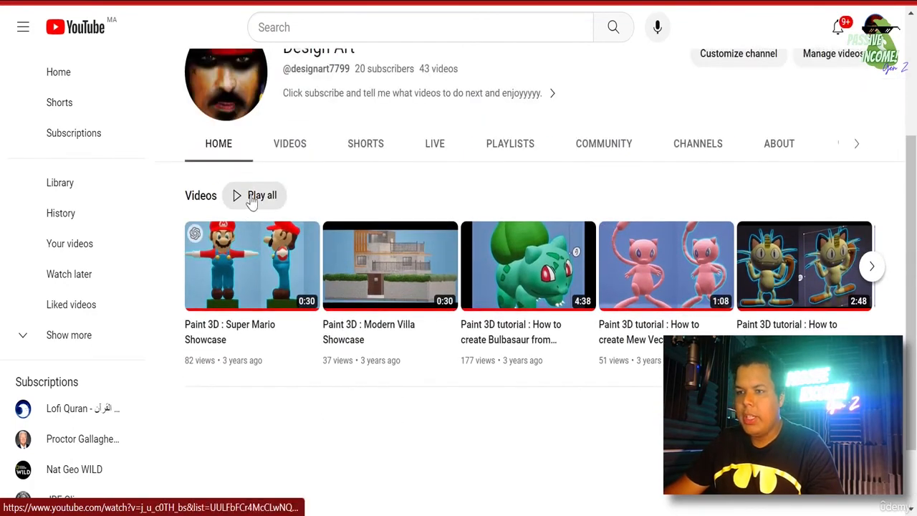
{"action": "scroll", "coordinate": [272, 222], "scroll_direction": "up", "scroll_amount": 3}
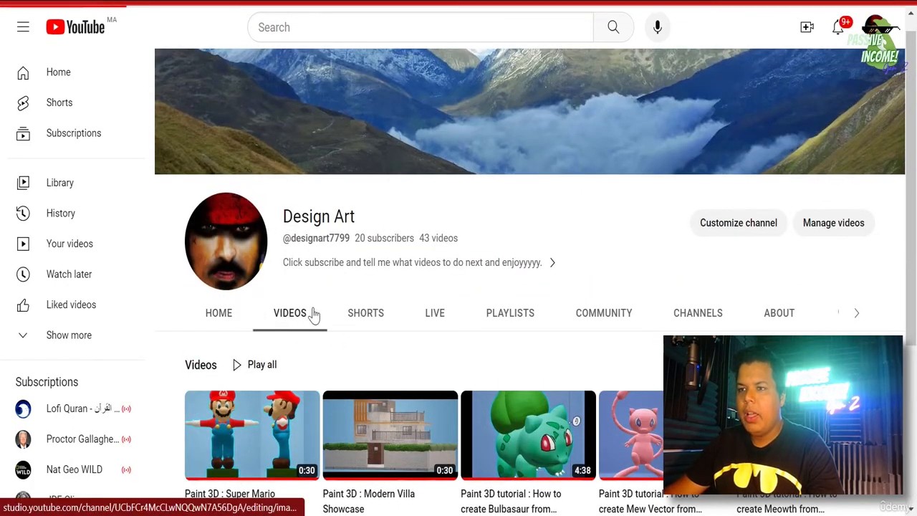
- Browse the grid of uploaded videos on the VIDEOS tab
{"action": "left_click", "coordinate": [313, 315]}
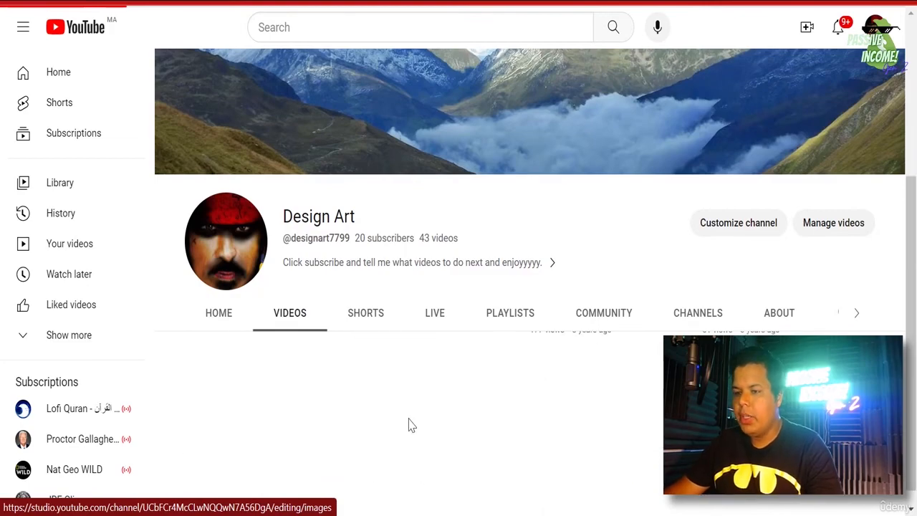
{"action": "scroll", "coordinate": [412, 426], "scroll_direction": "down", "scroll_amount": 3}
{"action": "scroll", "coordinate": [416, 409], "scroll_direction": "down", "scroll_amount": 1}
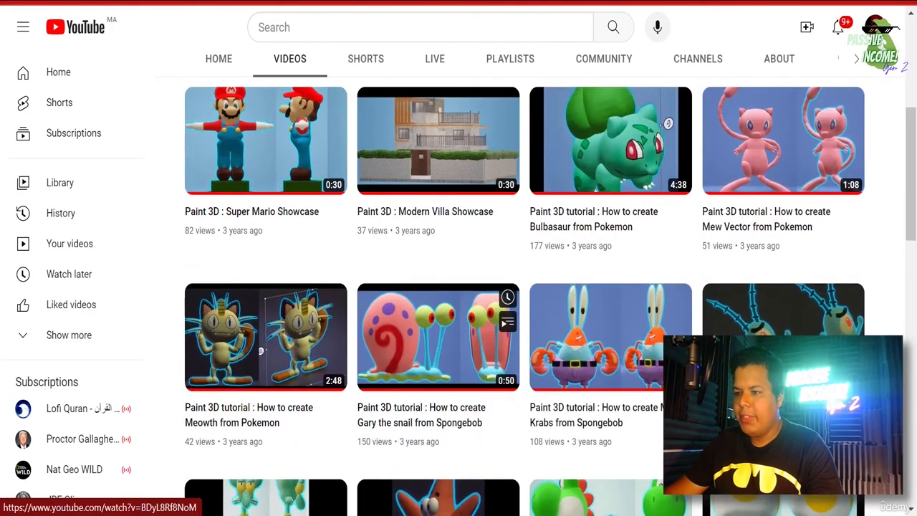
{"action": "scroll", "coordinate": [437, 337], "scroll_direction": "down", "scroll_amount": 4}
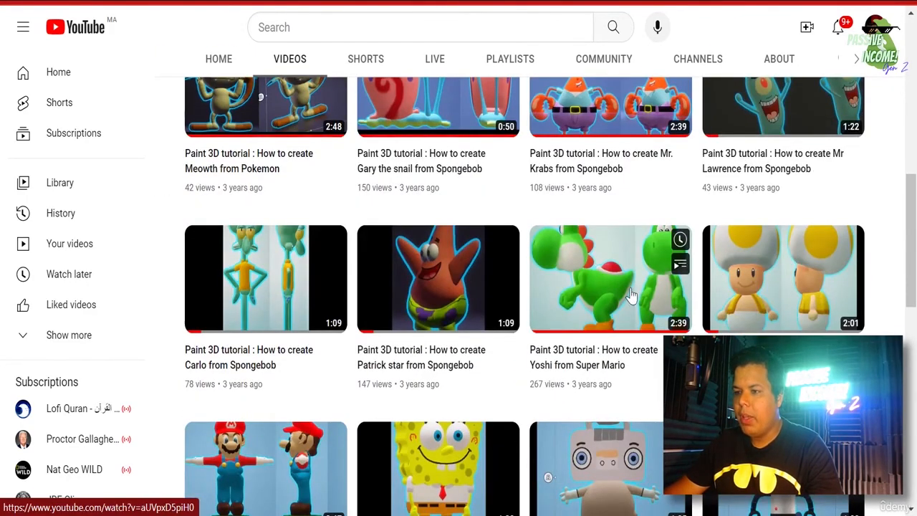
{"action": "scroll", "coordinate": [634, 301], "scroll_direction": "down", "scroll_amount": 2}
{"action": "scroll", "coordinate": [518, 311], "scroll_direction": "down", "scroll_amount": 3}
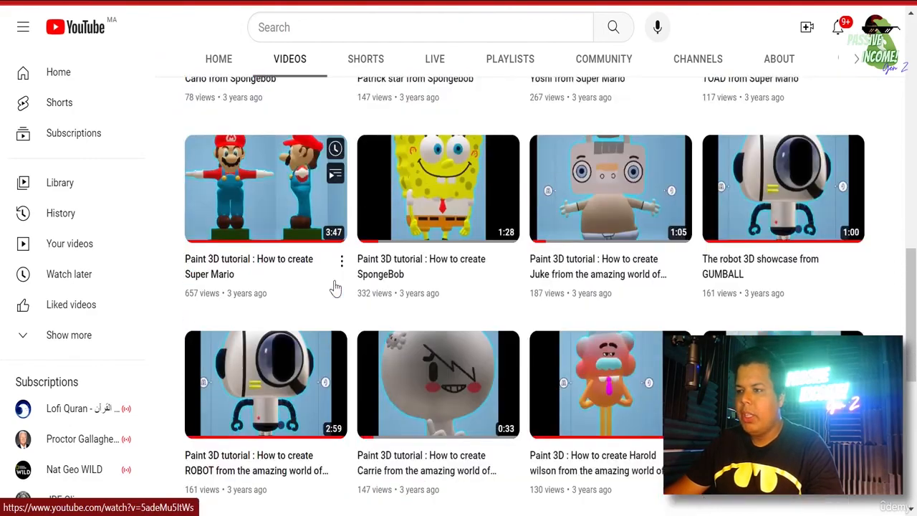
{"action": "scroll", "coordinate": [442, 347], "scroll_direction": "down", "scroll_amount": 6}
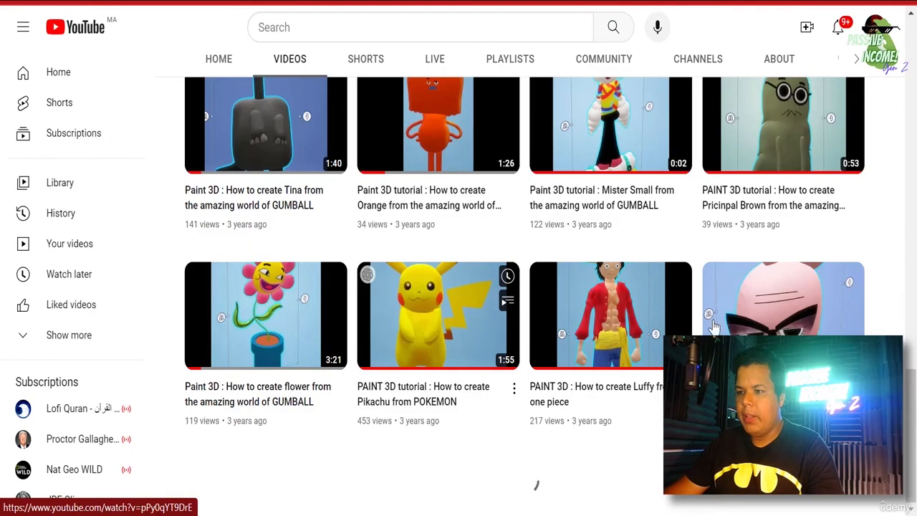
{"action": "scroll", "coordinate": [713, 326], "scroll_direction": "up", "scroll_amount": 15}
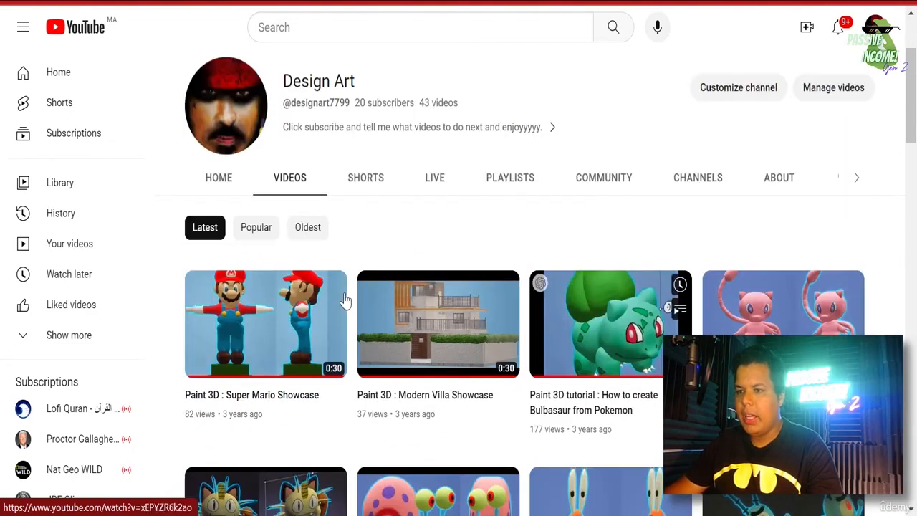
- View the ABOUT page, return HOME, and start editing the channel banner
{"action": "left_click", "coordinate": [779, 182]}
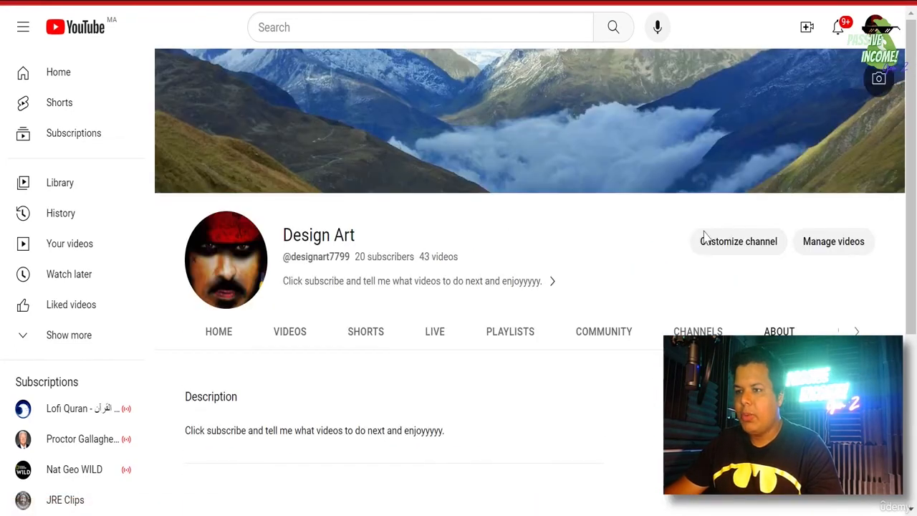
{"action": "left_click", "coordinate": [221, 335]}
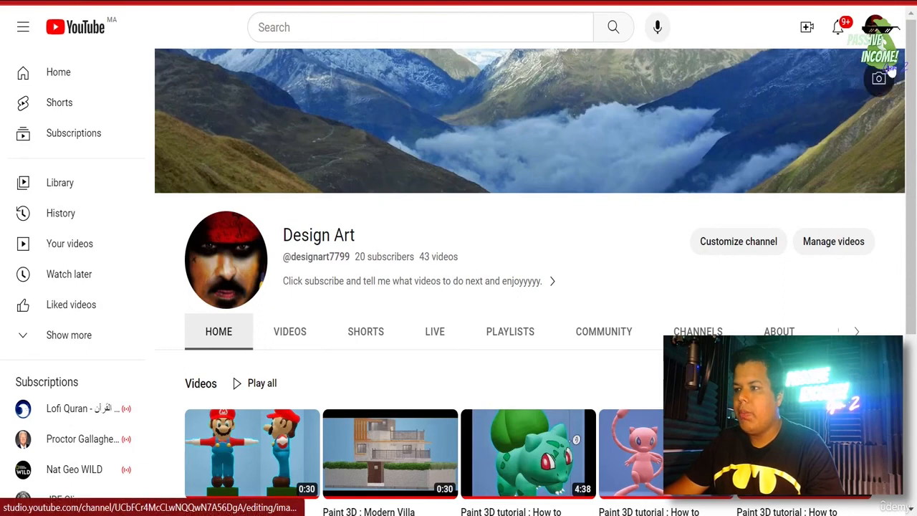
{"action": "left_click", "coordinate": [880, 78]}
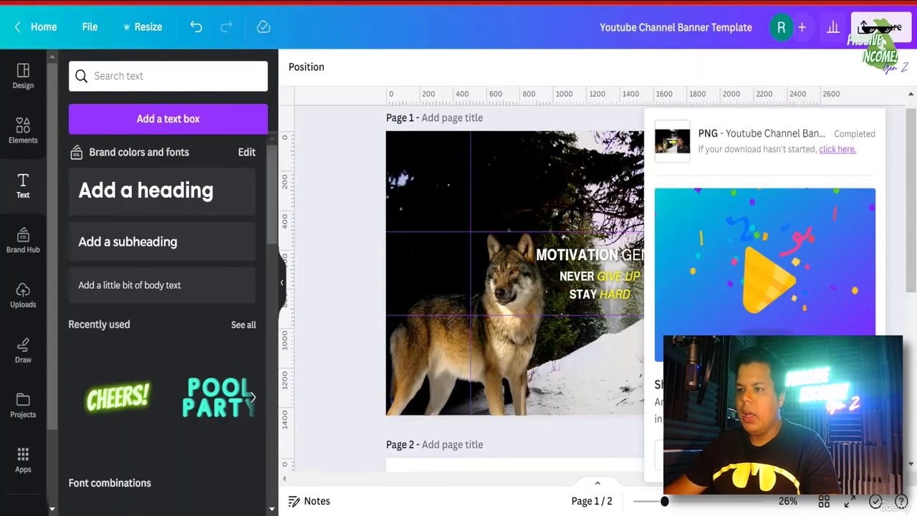
- Dismiss Canva's download-completed panel with Escape
{"action": "key", "text": "Escape"}
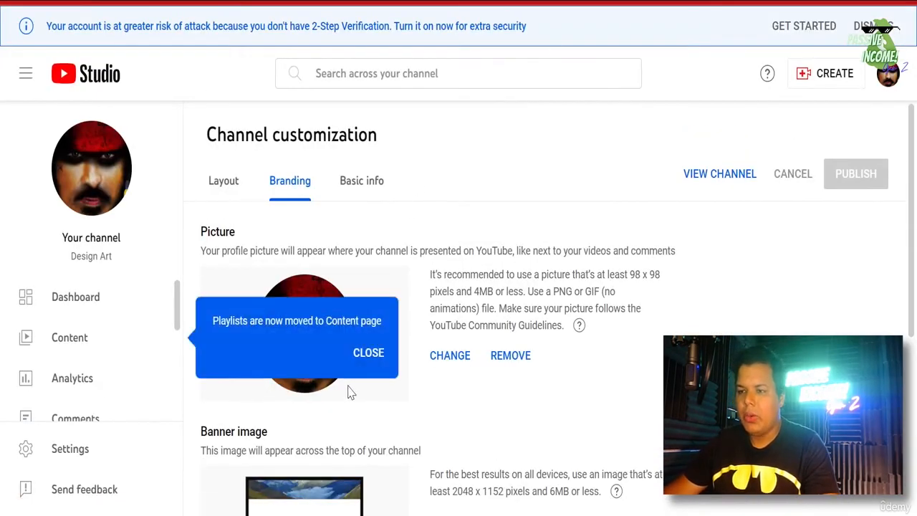
- Close the playlists notice and choose CHANGE under Banner image
{"action": "left_click", "coordinate": [369, 353]}
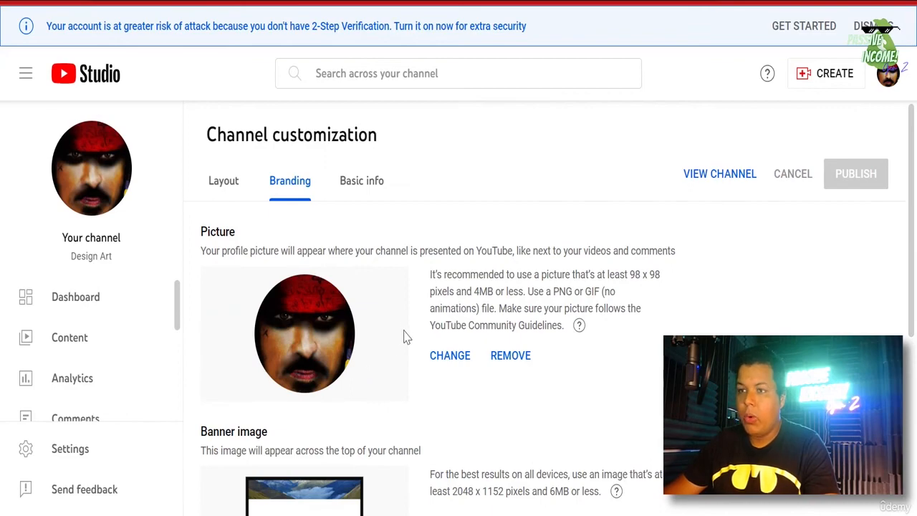
{"action": "scroll", "coordinate": [475, 328], "scroll_direction": "down", "scroll_amount": 2}
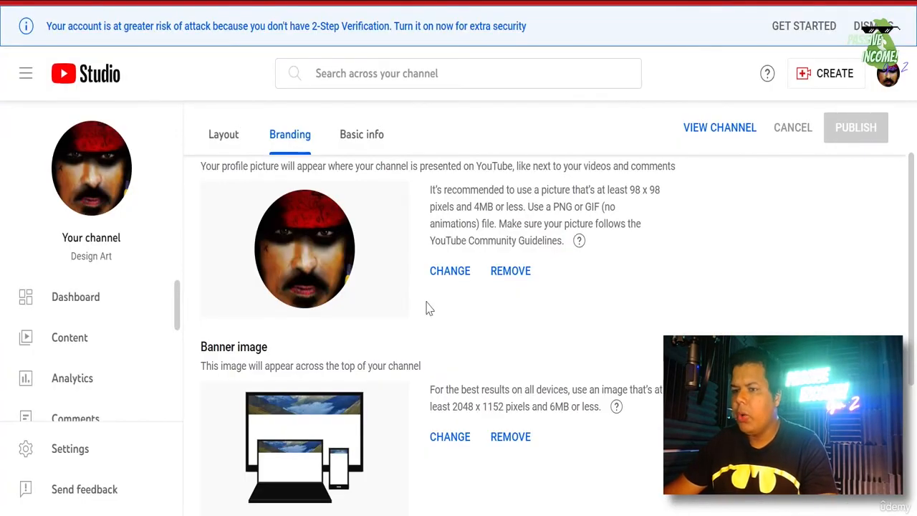
{"action": "scroll", "coordinate": [473, 308], "scroll_direction": "up", "scroll_amount": 2}
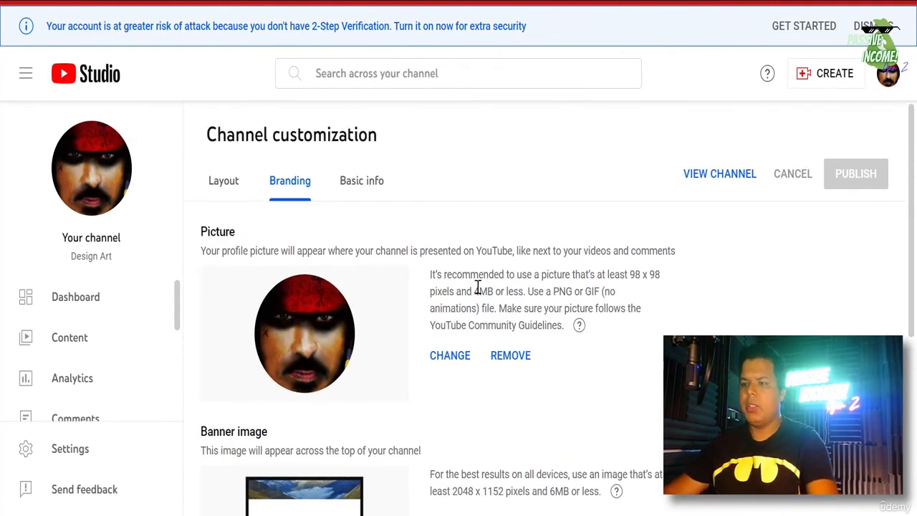
{"action": "scroll", "coordinate": [475, 288], "scroll_direction": "down", "scroll_amount": 3}
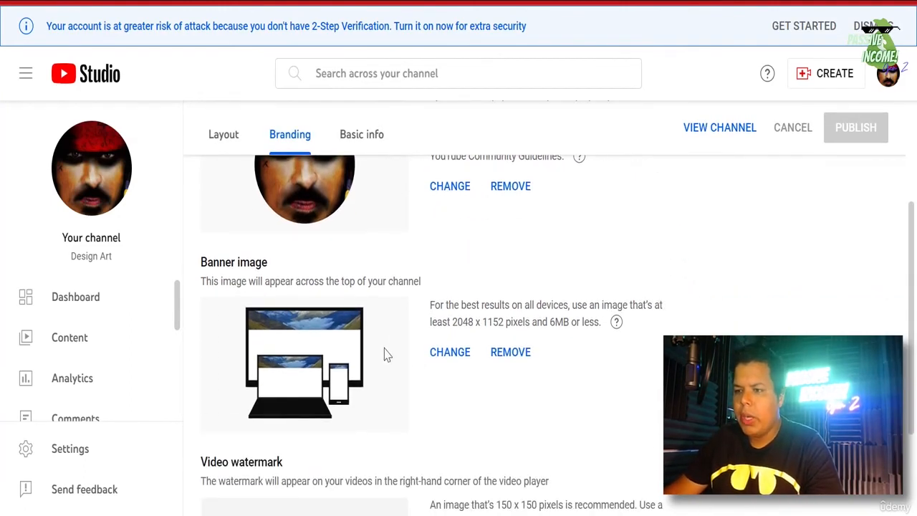
{"action": "left_click", "coordinate": [450, 352]}
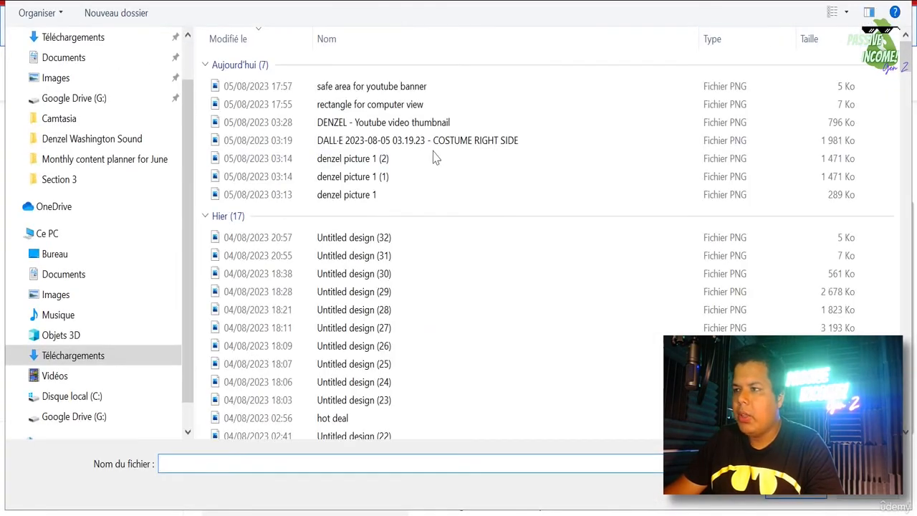
- Upload 'safe area for youtube banner', cancel the too-small error, and reopen Téléchargements
{"action": "left_click", "coordinate": [347, 86]}
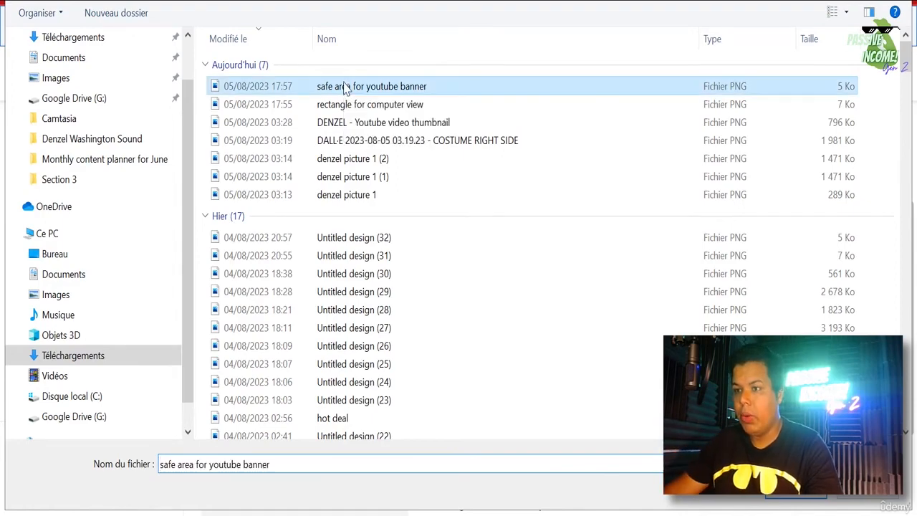
{"action": "double_click", "coordinate": [347, 87]}
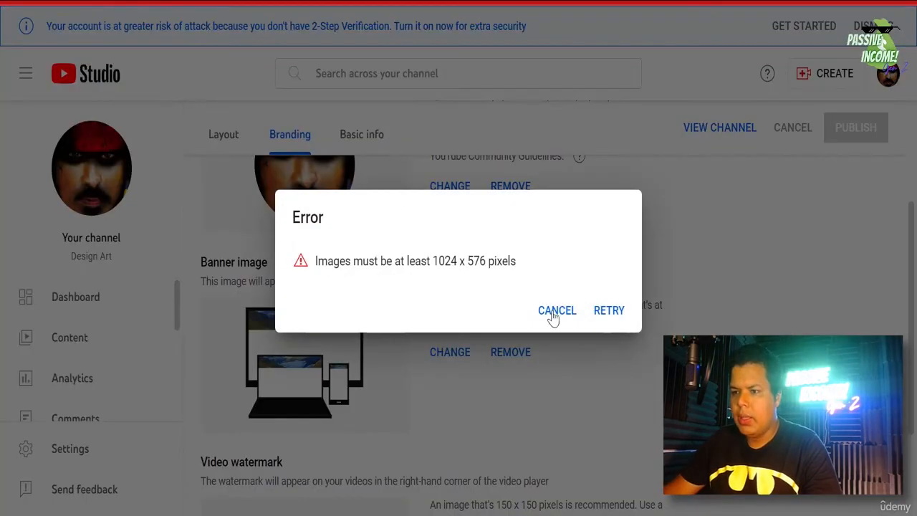
{"action": "left_click", "coordinate": [557, 310]}
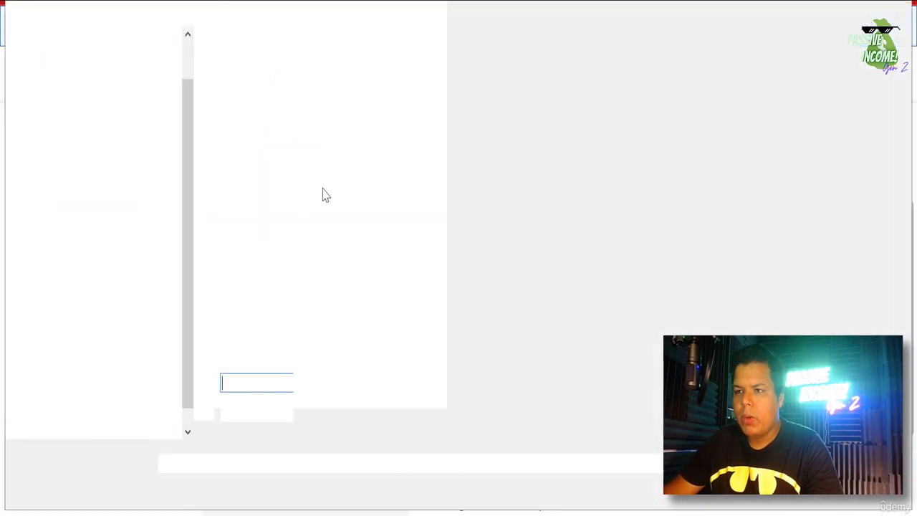
{"action": "scroll", "coordinate": [117, 95], "scroll_direction": "up", "scroll_amount": 2}
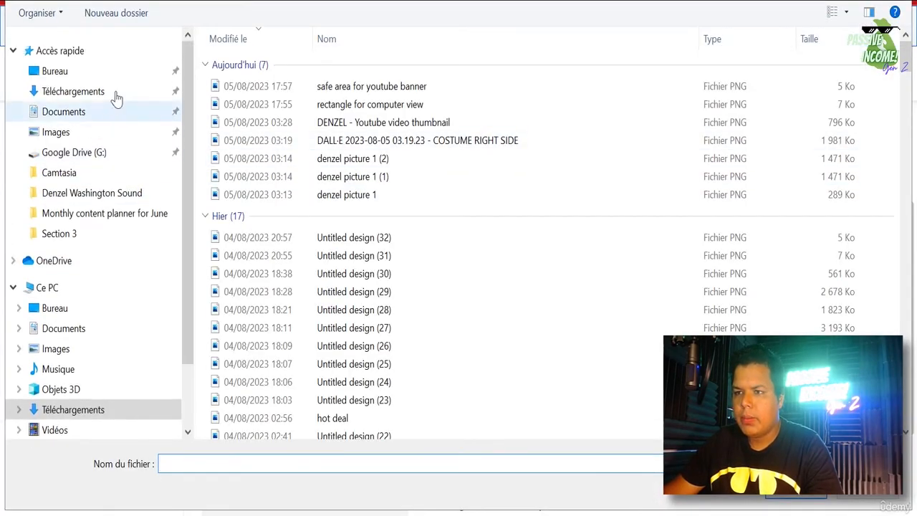
{"action": "left_click", "coordinate": [96, 91]}
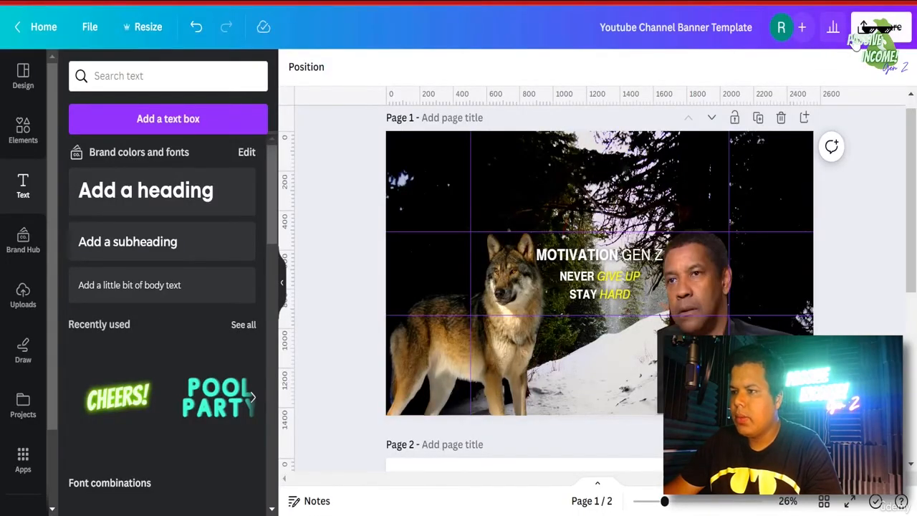
- Download the wolf banner design from Canva as a PNG
{"action": "left_click", "coordinate": [863, 30]}
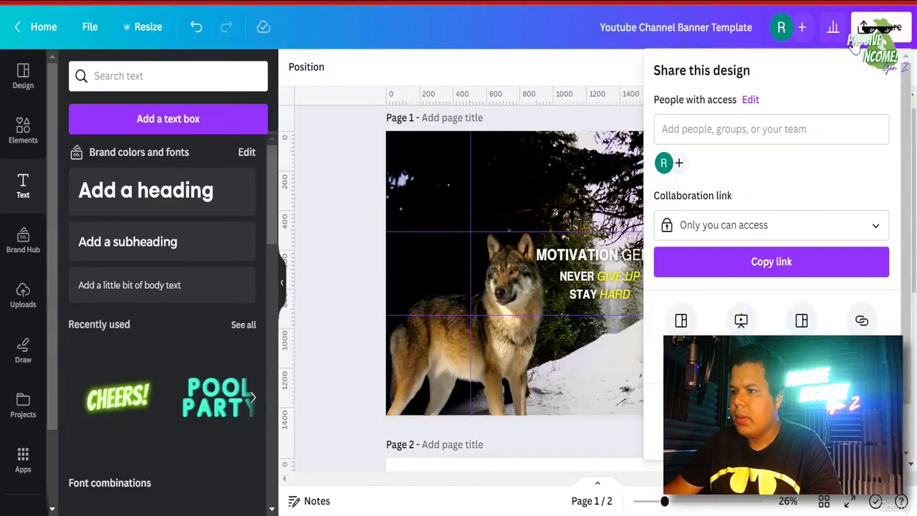
{"action": "left_click", "coordinate": [740, 321]}
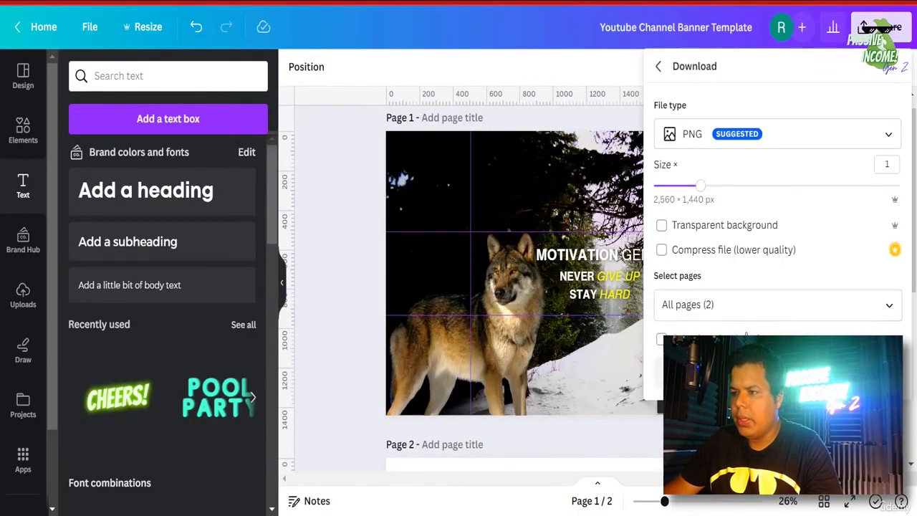
{"action": "left_click", "coordinate": [777, 372]}
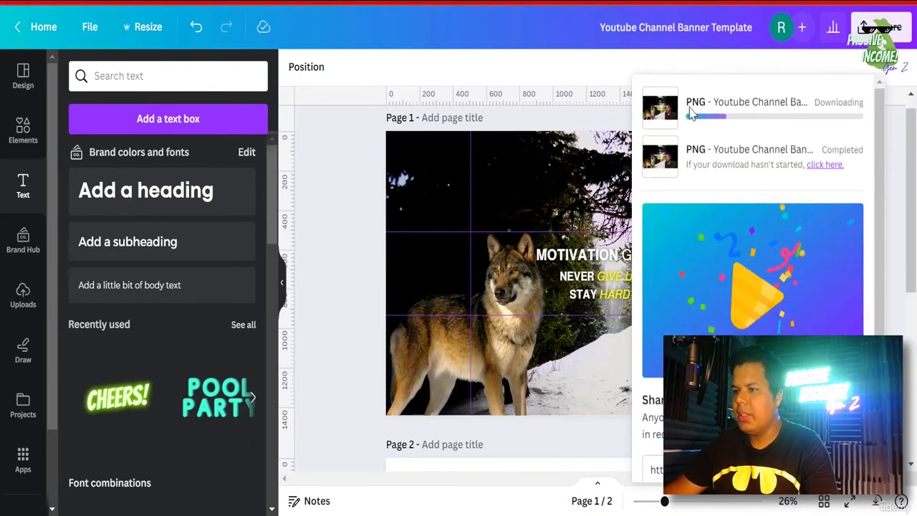
{"action": "left_click", "coordinate": [834, 152]}
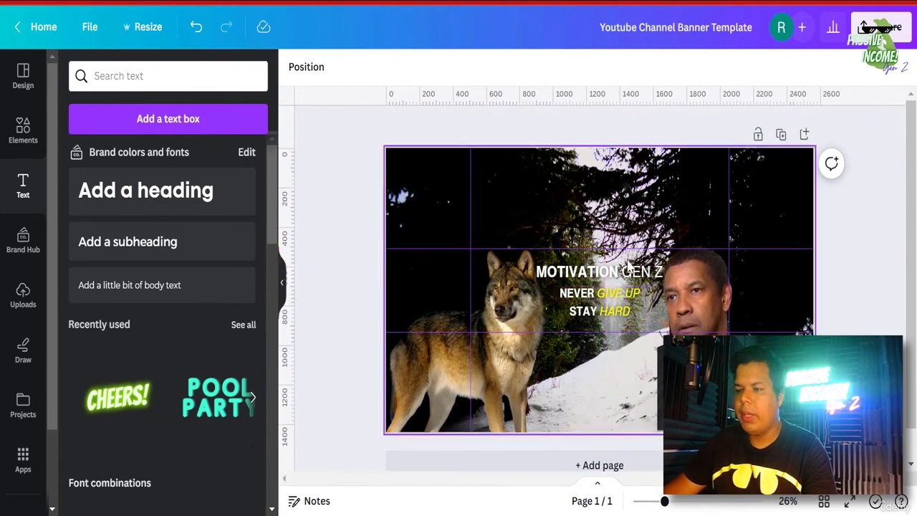
- Download the one-page version of the banner as a PNG again
{"action": "scroll", "coordinate": [627, 265], "scroll_direction": "down", "scroll_amount": 1}
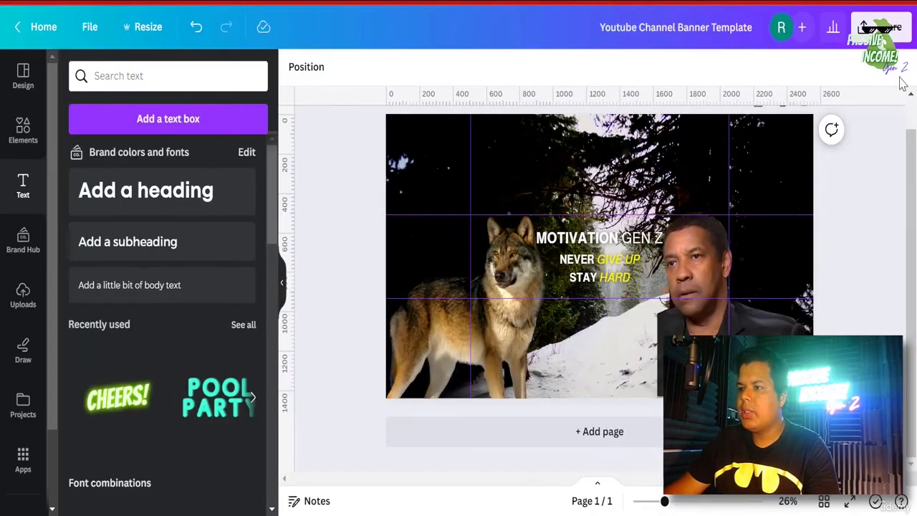
{"action": "left_click", "coordinate": [865, 29]}
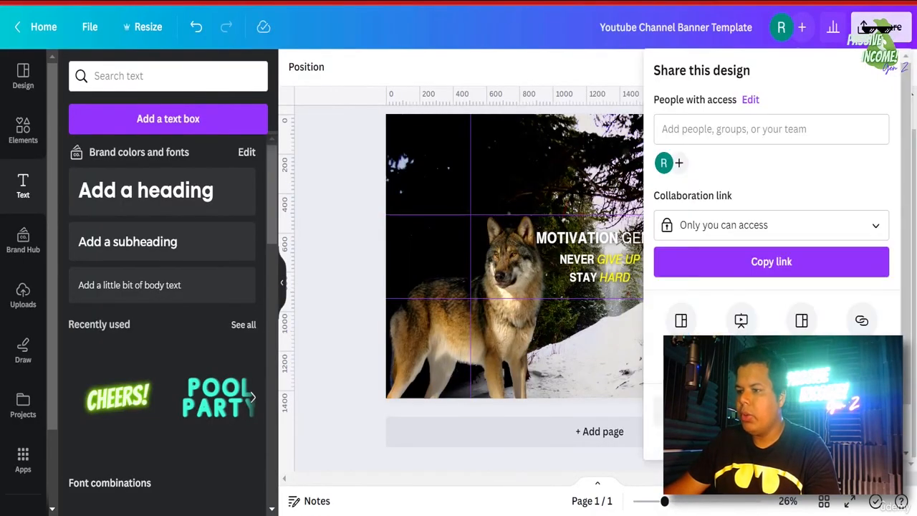
{"action": "left_click", "coordinate": [772, 411]}
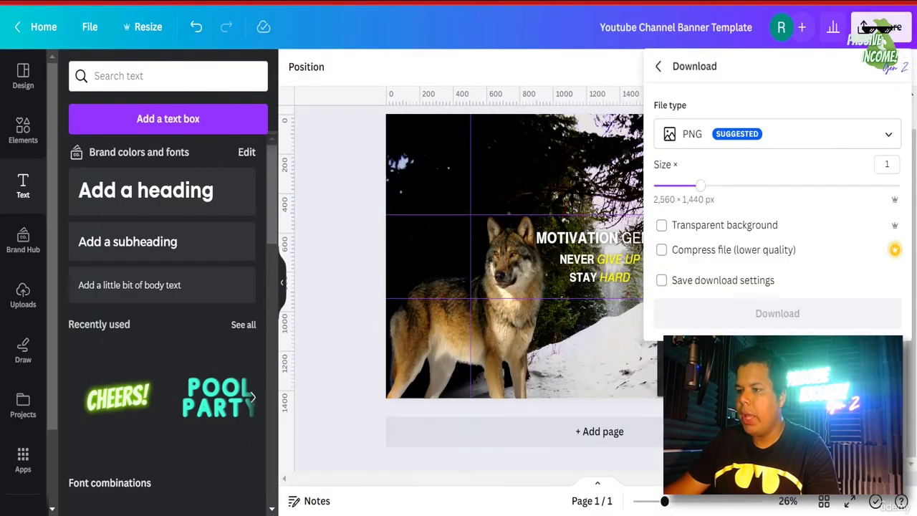
{"action": "left_click", "coordinate": [357, 195]}
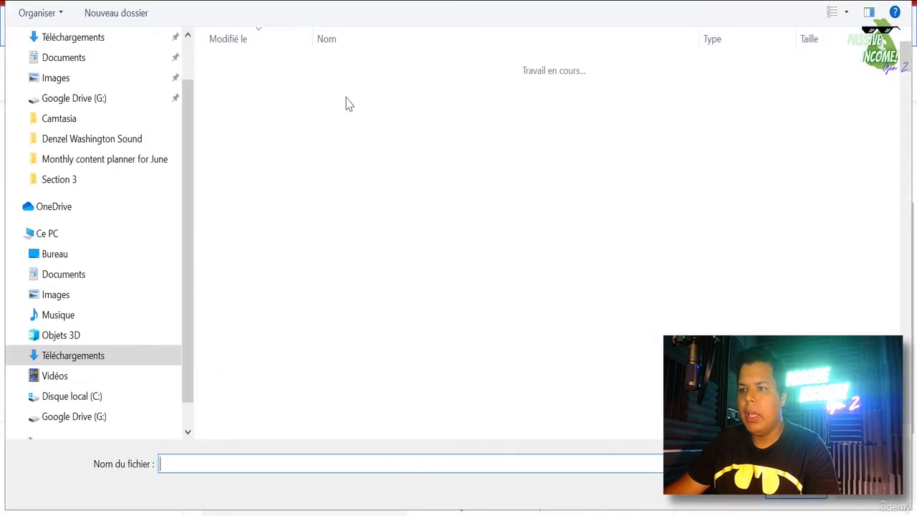
- Upload the Youtube Channel Banner Template image and check its TV, desktop and all-devices crop areas
{"action": "left_click", "coordinate": [362, 88]}
{"action": "double_click", "coordinate": [362, 90]}
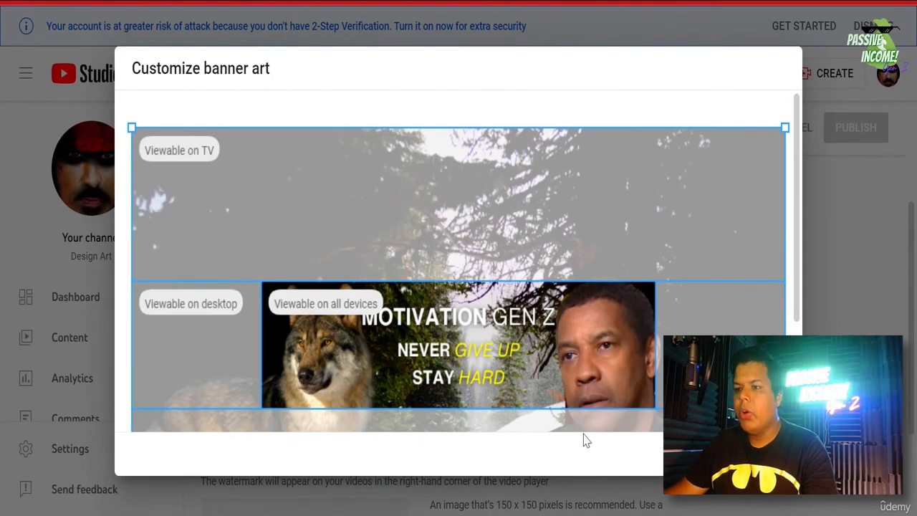
{"action": "scroll", "coordinate": [584, 440], "scroll_direction": "down", "scroll_amount": 2}
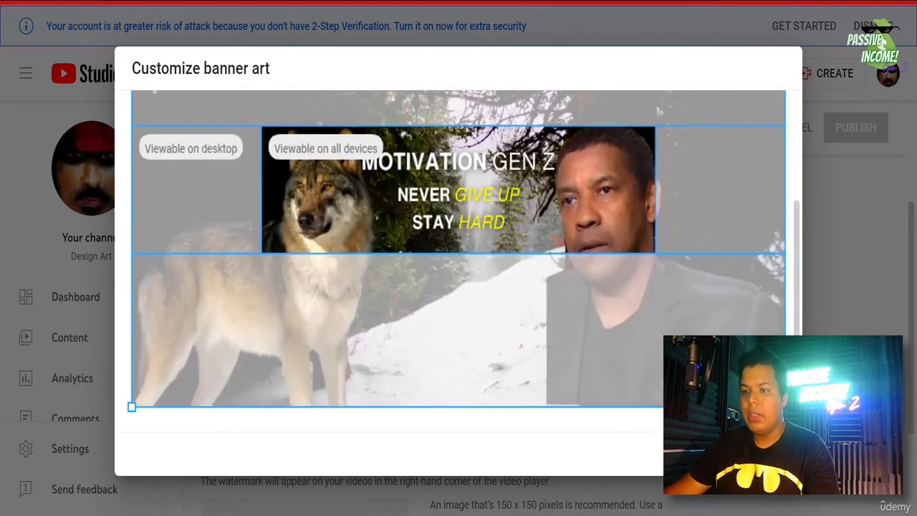
{"action": "scroll", "coordinate": [290, 396], "scroll_direction": "up", "scroll_amount": 2}
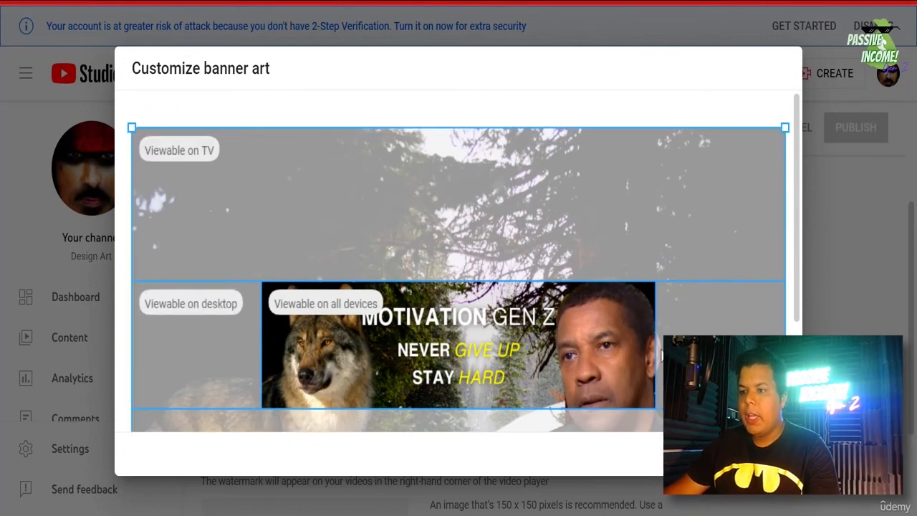
{"action": "scroll", "coordinate": [458, 261], "scroll_direction": "down", "scroll_amount": 1}
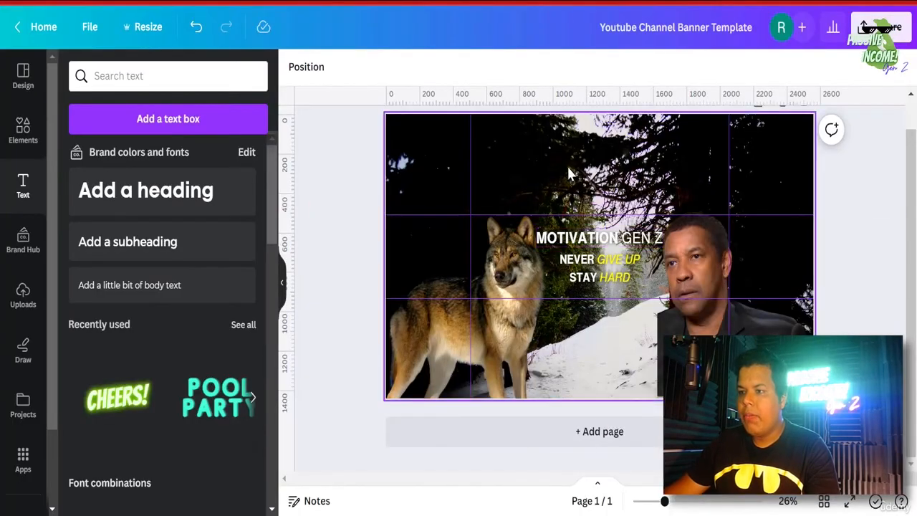
- Detach the forest photo from the page background and make the page background black
{"action": "left_click", "coordinate": [568, 156]}
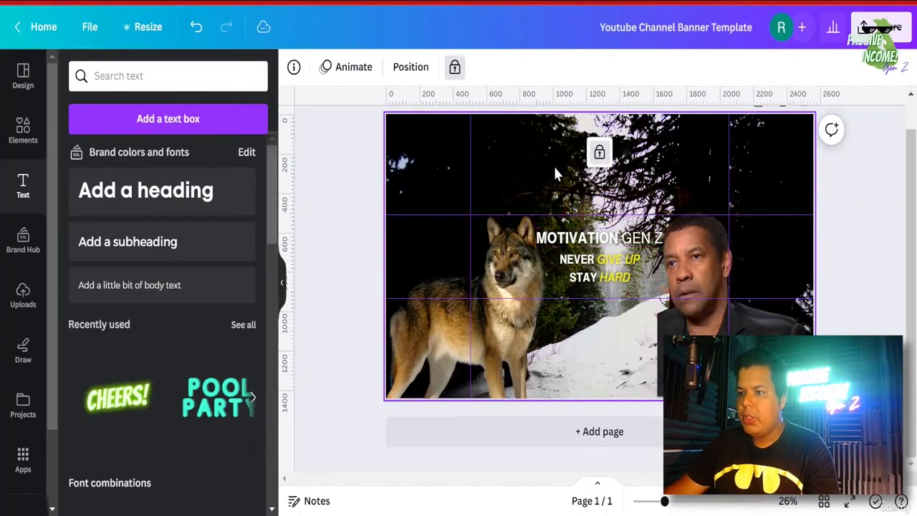
{"action": "left_click", "coordinate": [455, 65]}
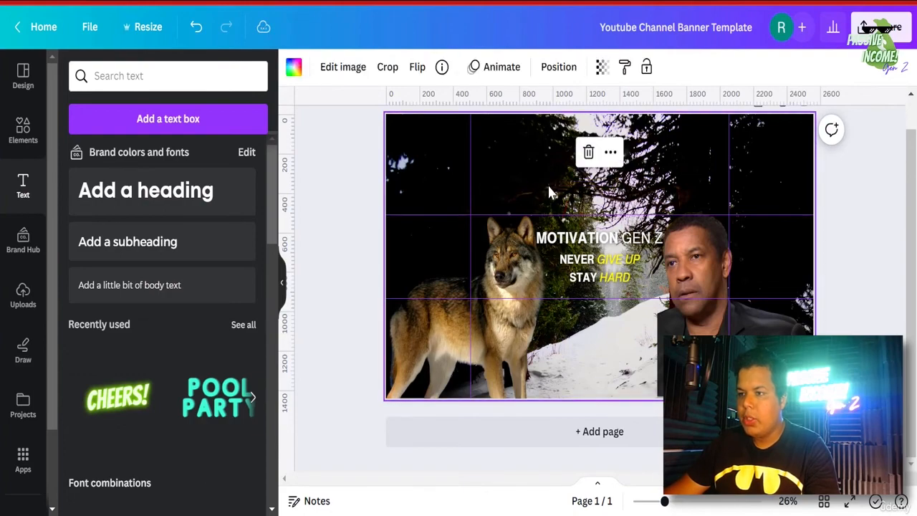
{"action": "right_click", "coordinate": [548, 183]}
{"action": "left_click", "coordinate": [619, 442]}
{"action": "left_click", "coordinate": [424, 188]}
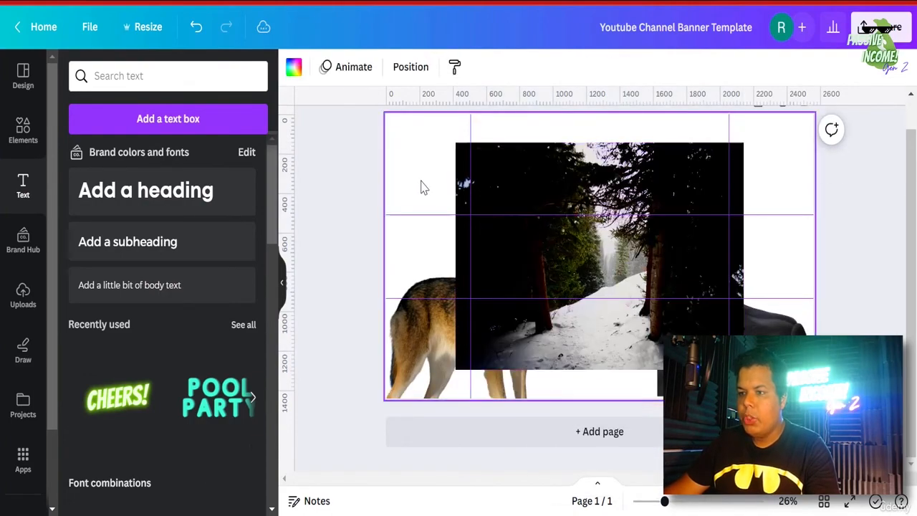
{"action": "left_click", "coordinate": [293, 68]}
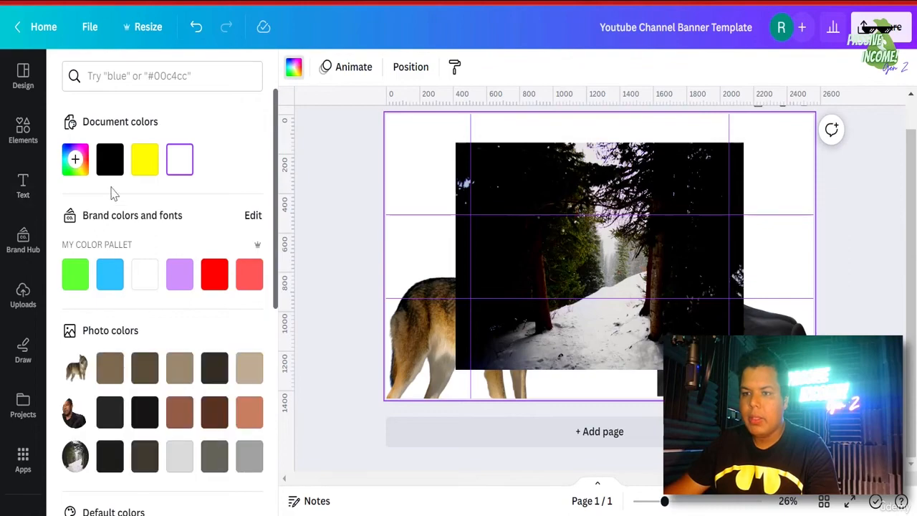
{"action": "left_click", "coordinate": [109, 159]}
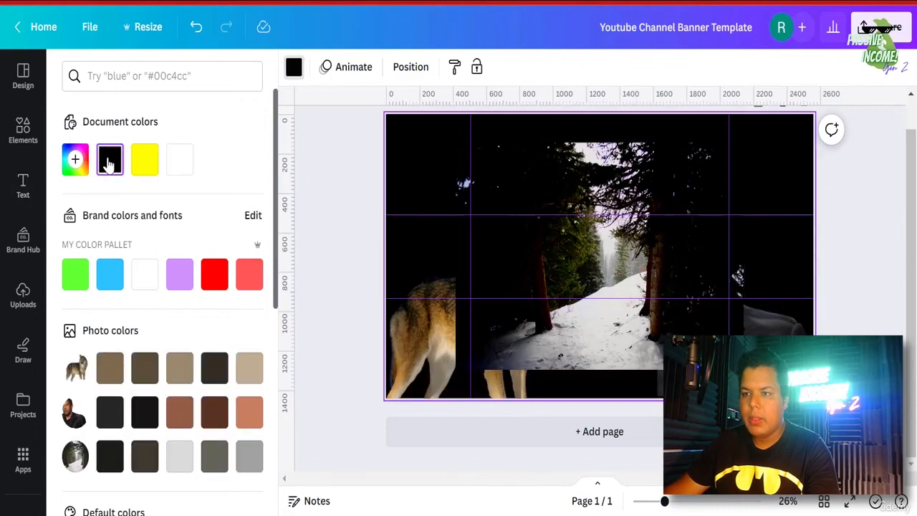
- Stretch the forest photo to fill the whole page and fade it to 49 transparency
{"action": "left_click", "coordinate": [609, 181]}
{"action": "left_click_drag", "start_coordinate": [571, 186], "coordinate": [506, 159]}
{"action": "left_click_drag", "start_coordinate": [674, 342], "coordinate": [820, 457]}
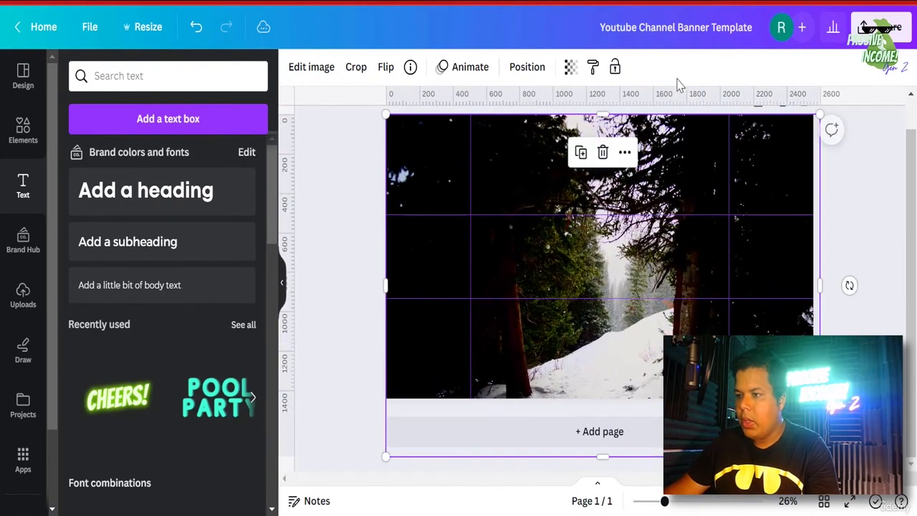
{"action": "left_click", "coordinate": [570, 67]}
{"action": "left_click_drag", "start_coordinate": [567, 133], "coordinate": [508, 129]}
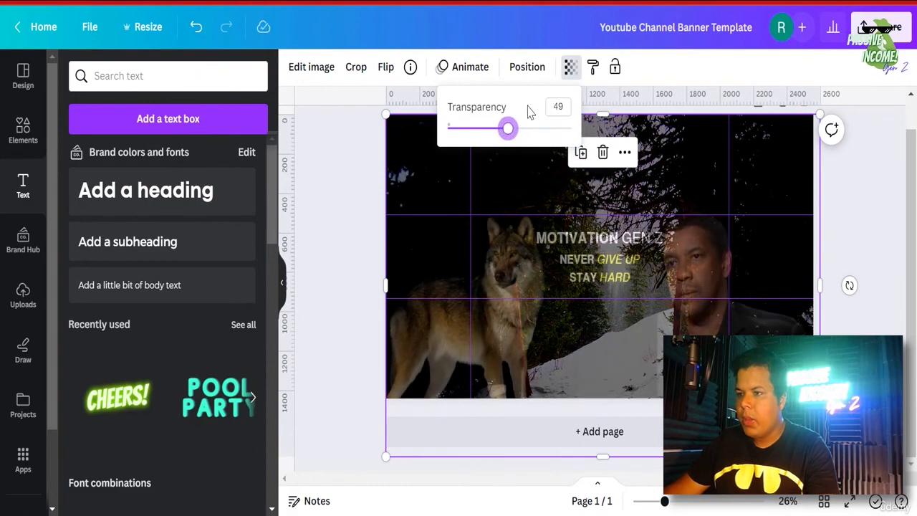
- Send the photo behind the wolf and text, and lower its transparency to 36
{"action": "left_click", "coordinate": [523, 69]}
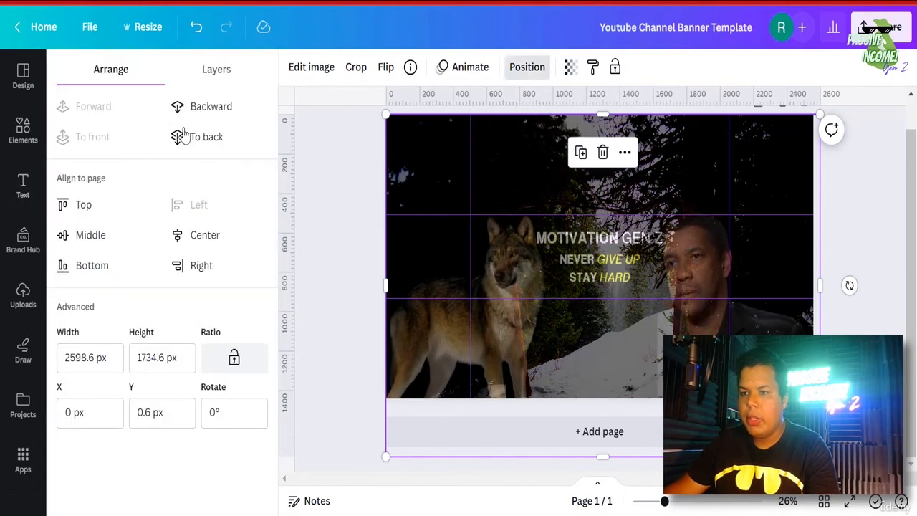
{"action": "left_click", "coordinate": [203, 113]}
{"action": "left_click", "coordinate": [202, 108]}
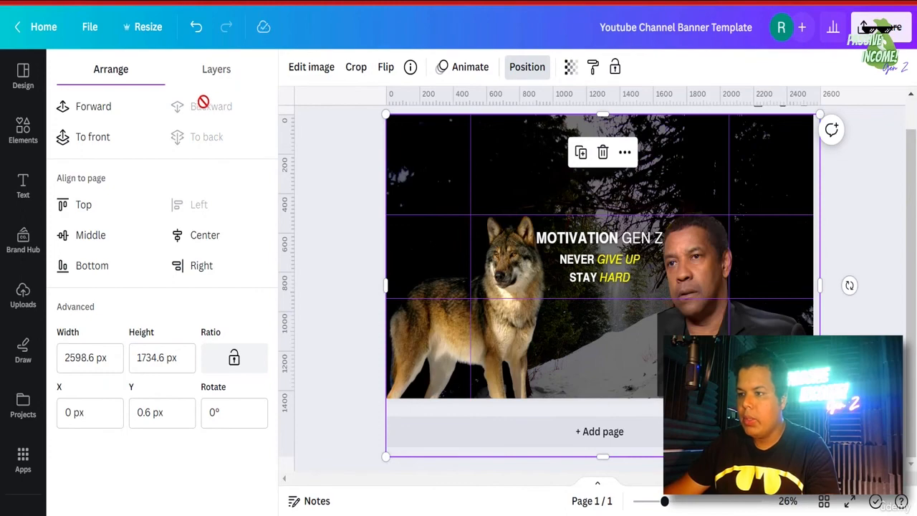
{"action": "left_click", "coordinate": [571, 68]}
{"action": "left_click_drag", "start_coordinate": [512, 129], "coordinate": [492, 131]}
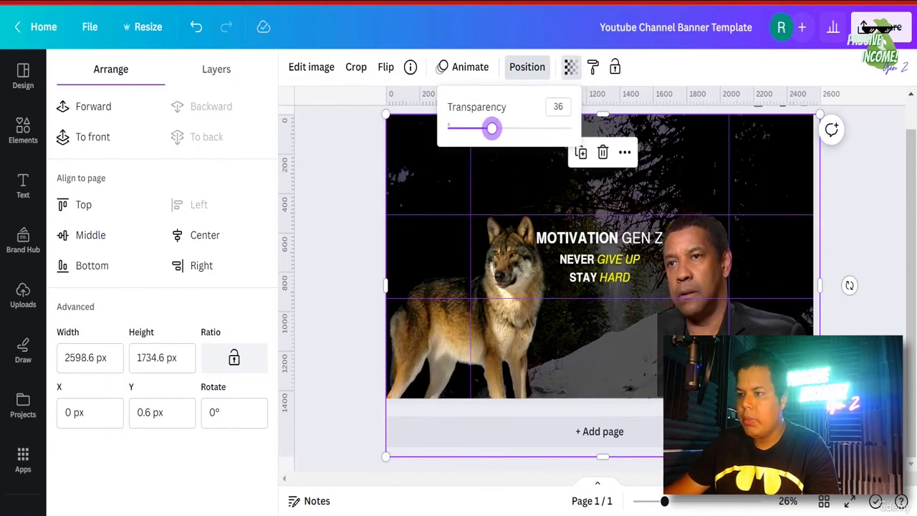
{"action": "left_click", "coordinate": [854, 320]}
{"action": "key", "text": "t"}
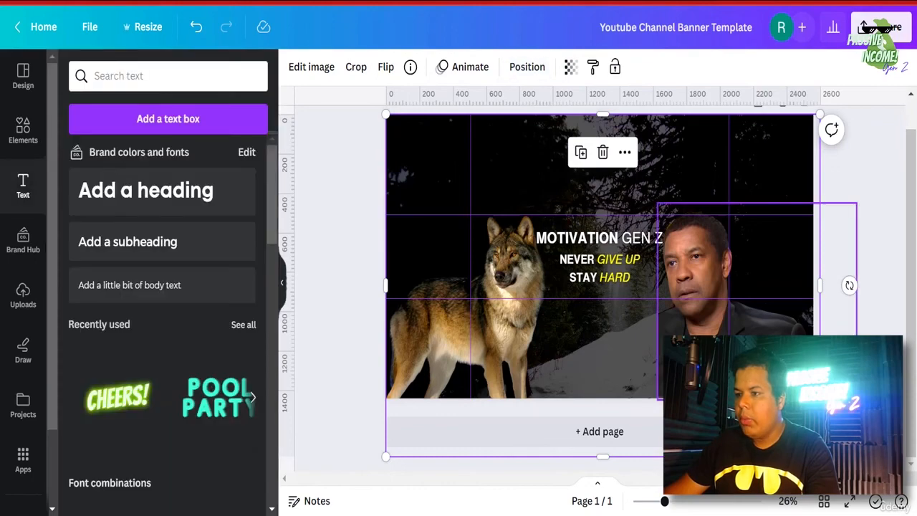
- Download the updated banner as a PNG
{"action": "left_click", "coordinate": [738, 272]}
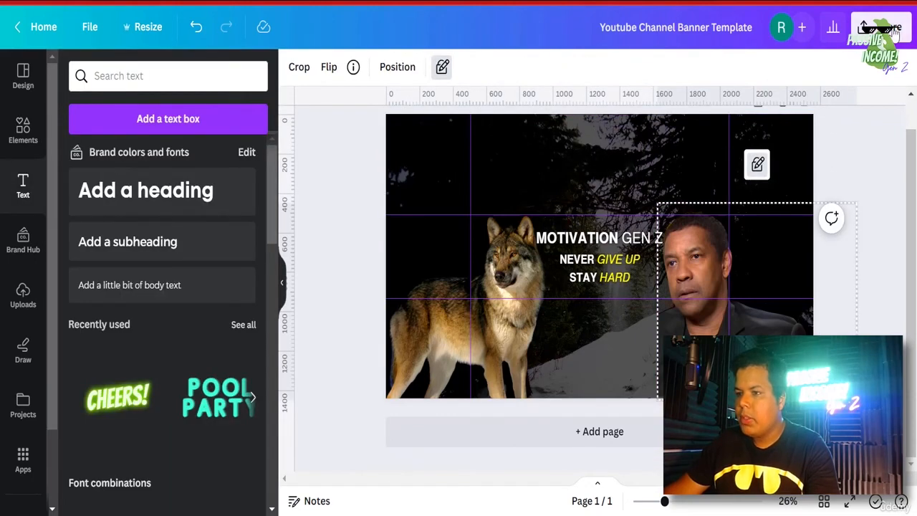
{"action": "left_click", "coordinate": [866, 25]}
{"action": "left_click", "coordinate": [706, 410]}
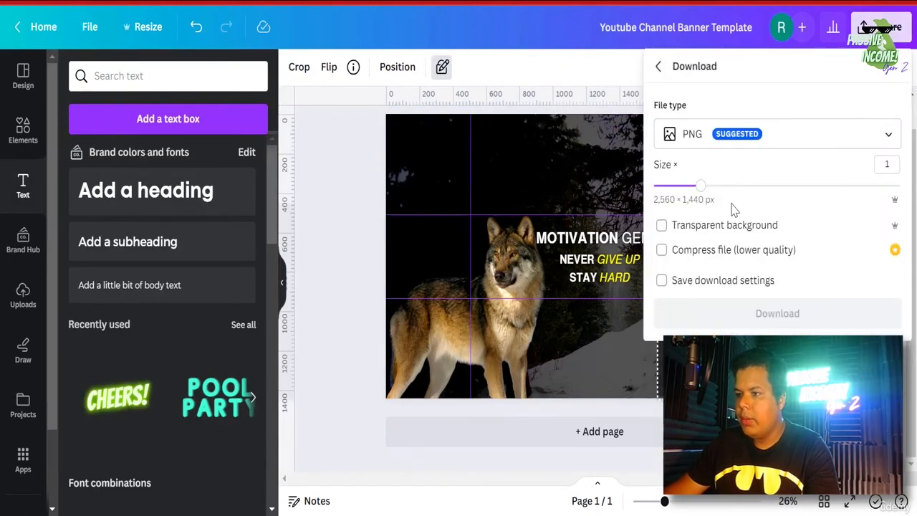
{"action": "left_click", "coordinate": [778, 313]}
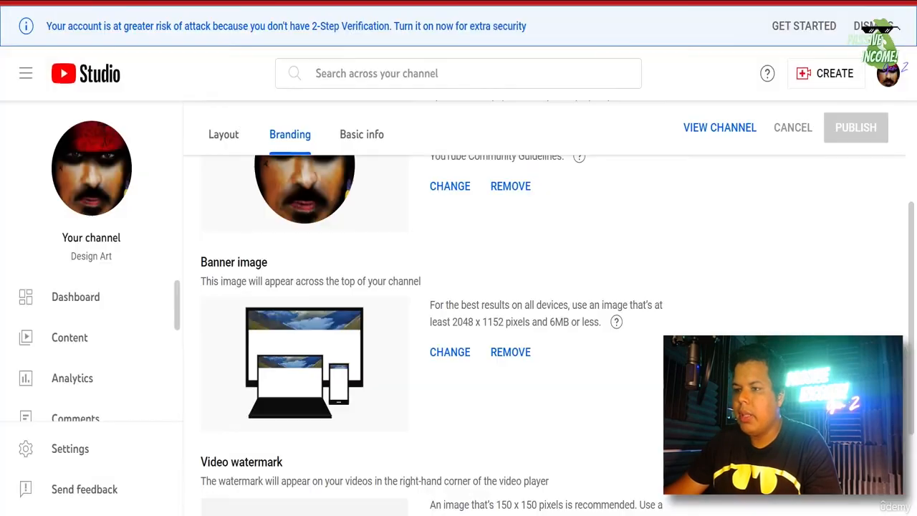
- Swap the channel banner for Youtube Channel Banner Template (1), publish, and view the channel
{"action": "left_click", "coordinate": [454, 352]}
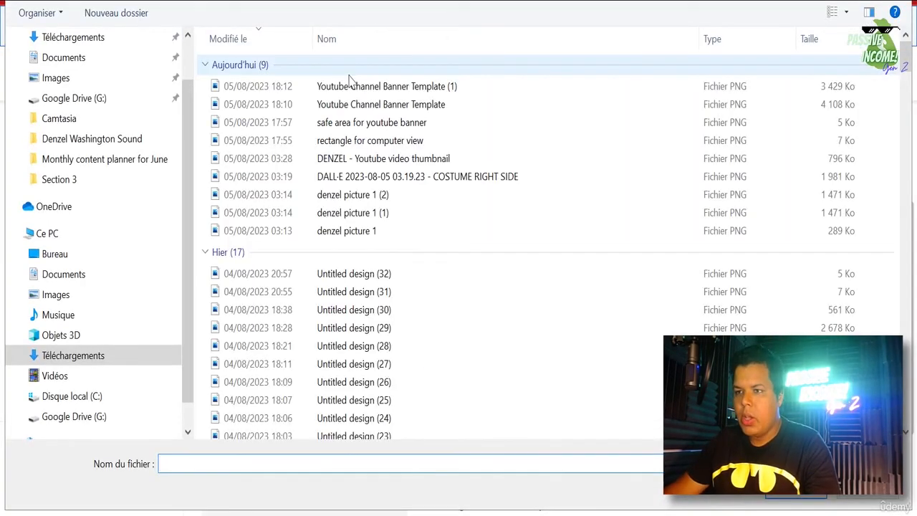
{"action": "double_click", "coordinate": [349, 87]}
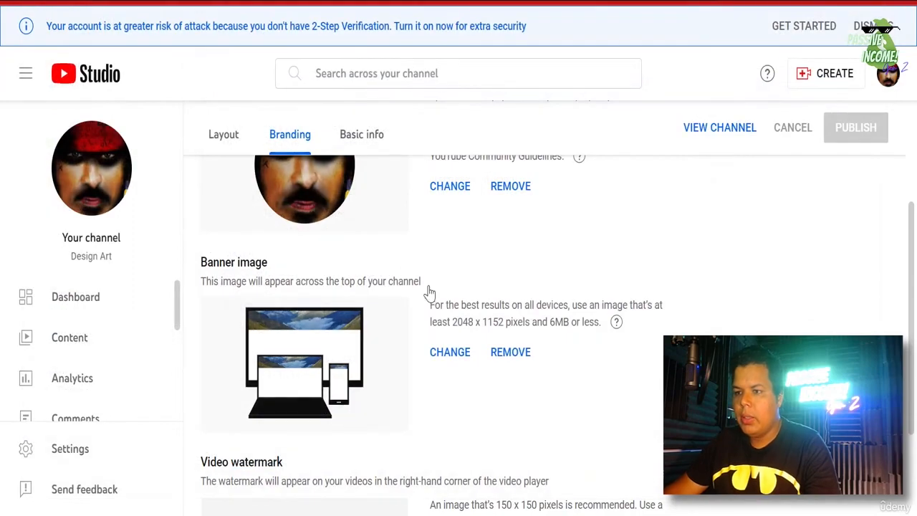
{"action": "scroll", "coordinate": [463, 291], "scroll_direction": "down", "scroll_amount": 1}
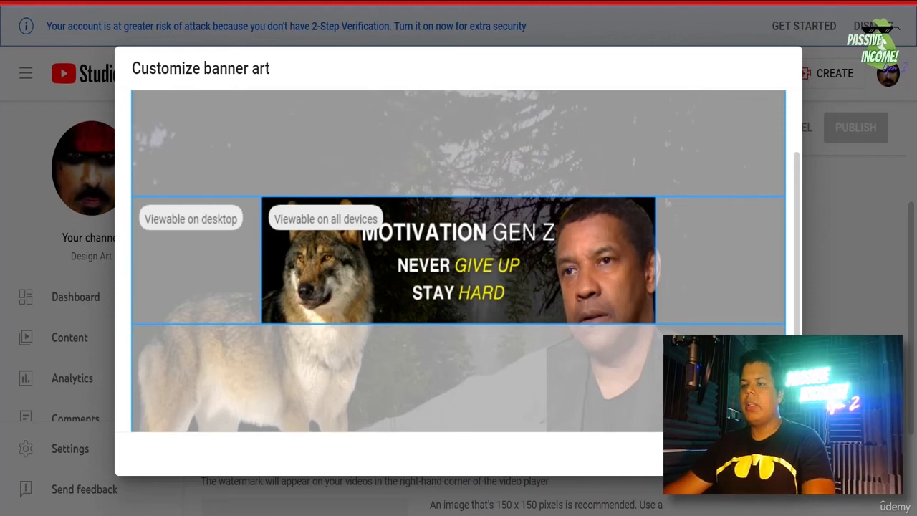
{"action": "key", "text": "Escape"}
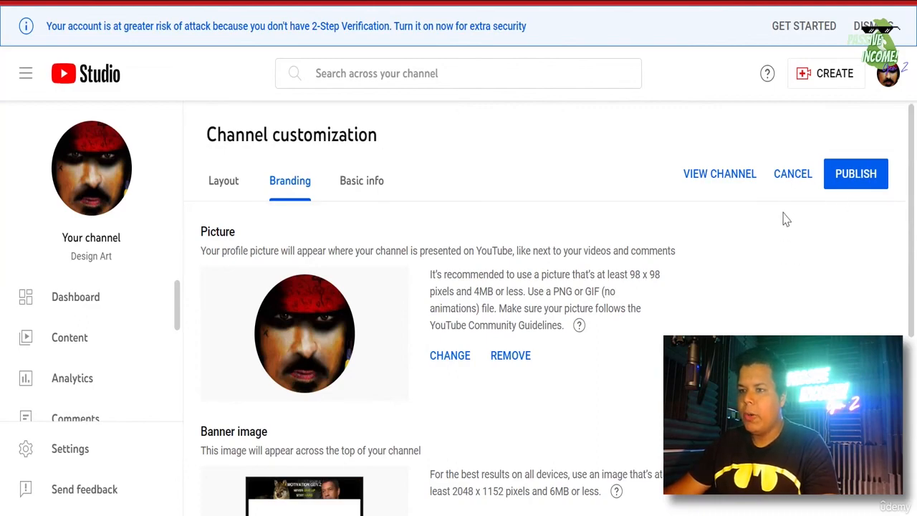
{"action": "left_click", "coordinate": [865, 180]}
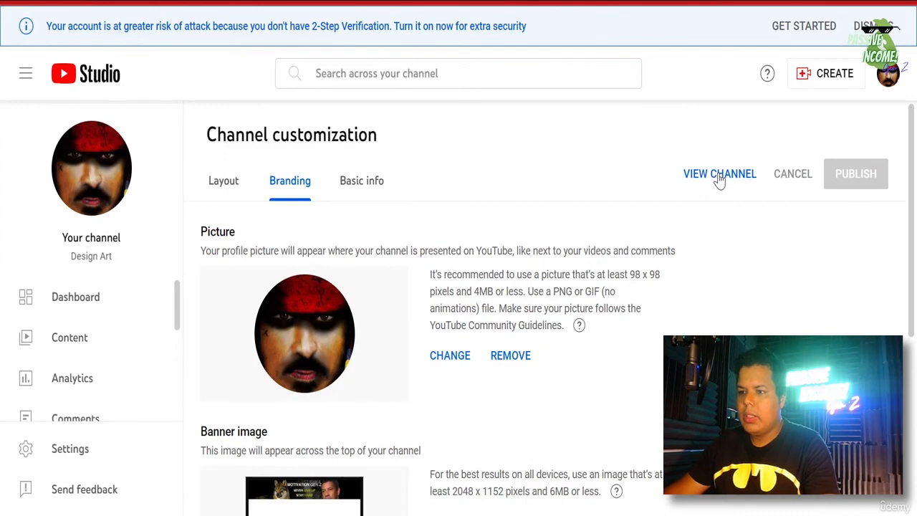
{"action": "left_click", "coordinate": [719, 174]}
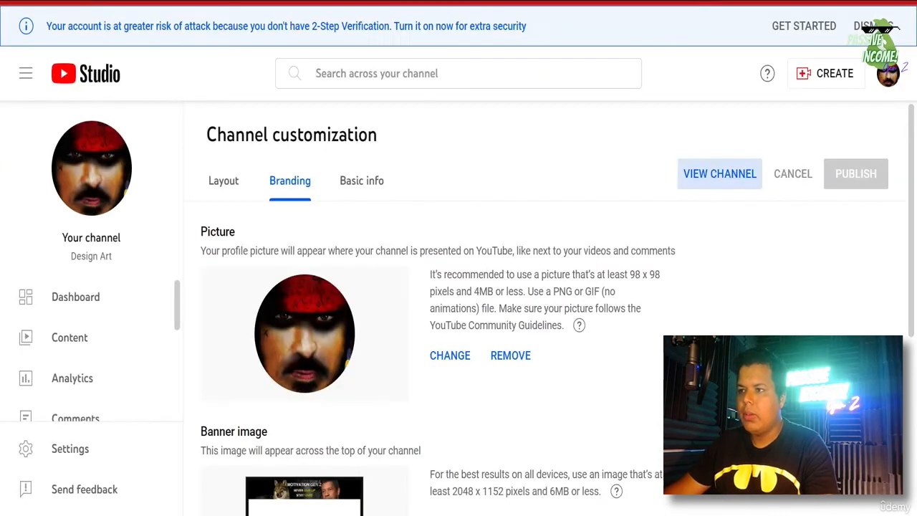
- Open the channel page with the MOTIVATION GEN Z banner and start a video upload from Create
{"action": "left_click", "coordinate": [530, 85]}
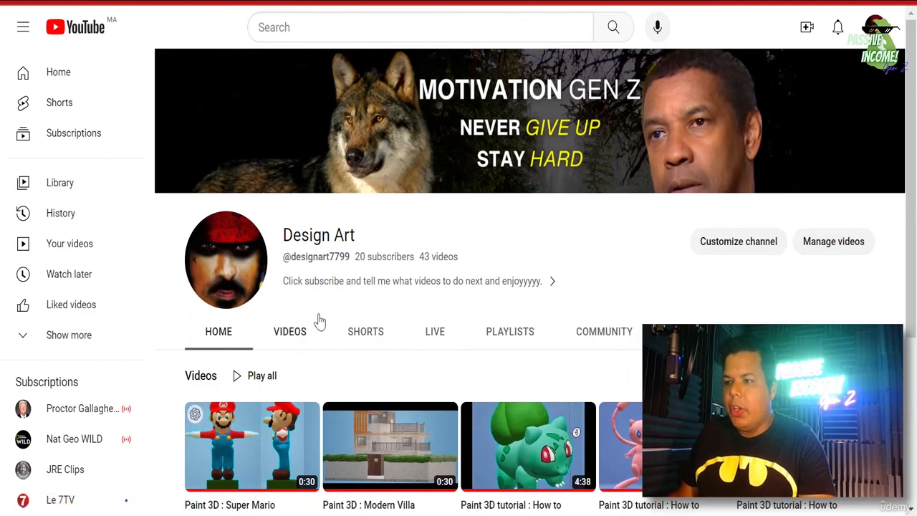
{"action": "left_click", "coordinate": [808, 29]}
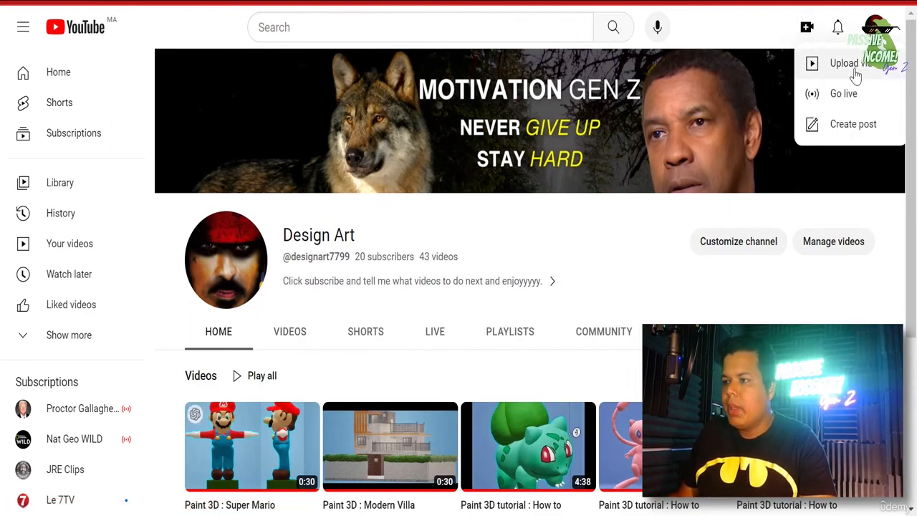
{"action": "left_click", "coordinate": [807, 28]}
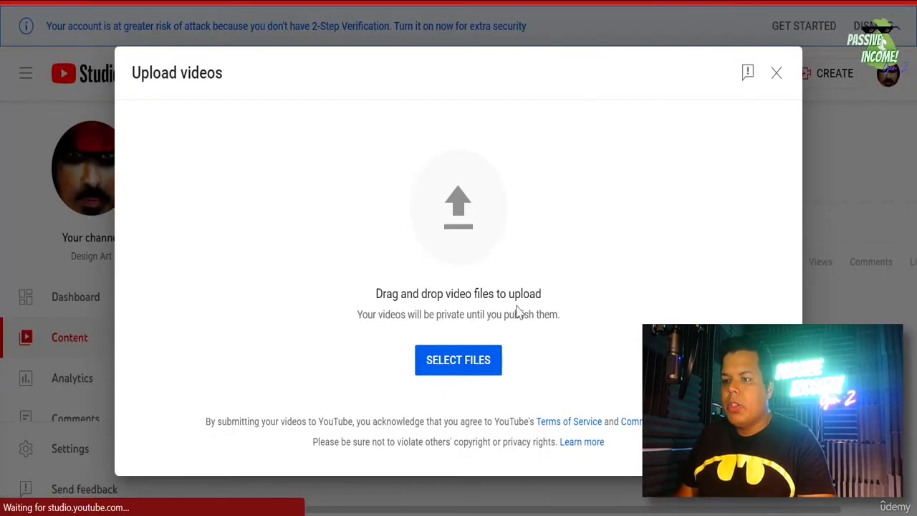
- Ask Bard for 5 mind-blowing, high-CTR titles for the 10-minute Denzel Washington success video
{"action": "left_click", "coordinate": [461, 368]}
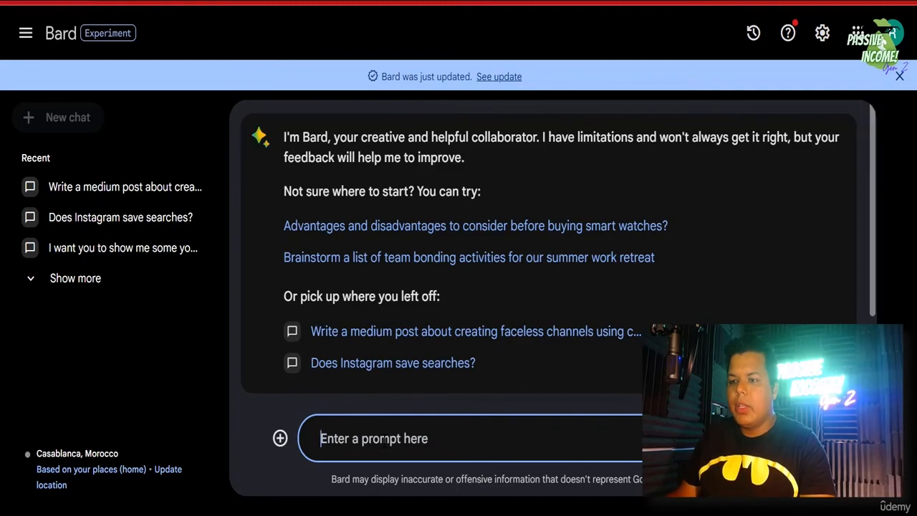
{"action": "type", "text": "I have creatred"}
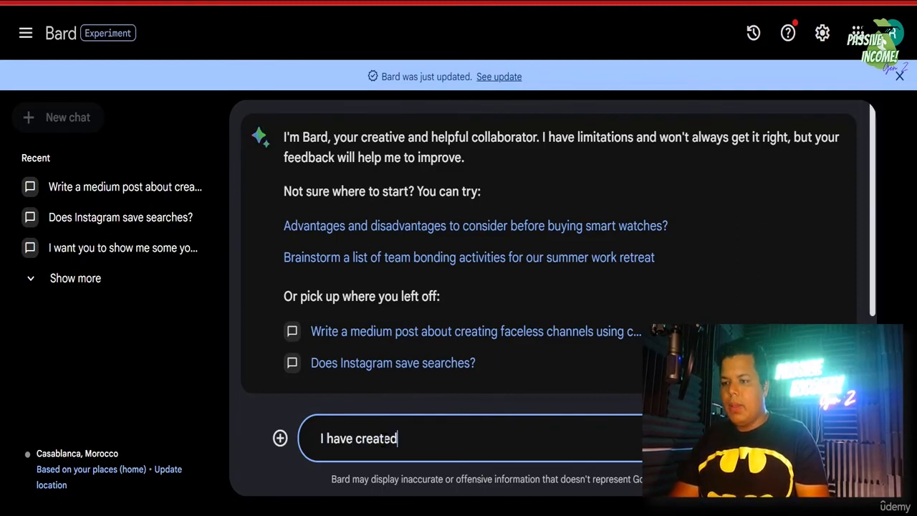
{"action": "type", "text": " a 10 min"}
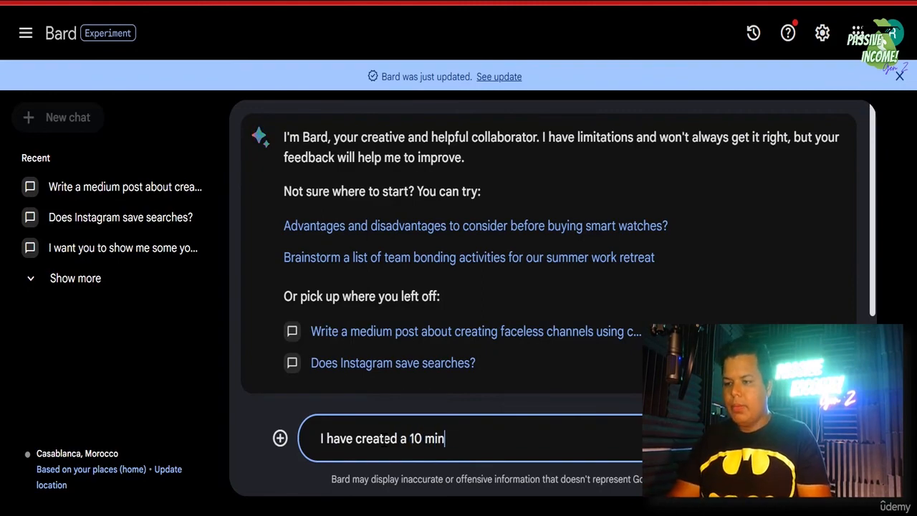
{"action": "type", "text": "ute motivationa"}
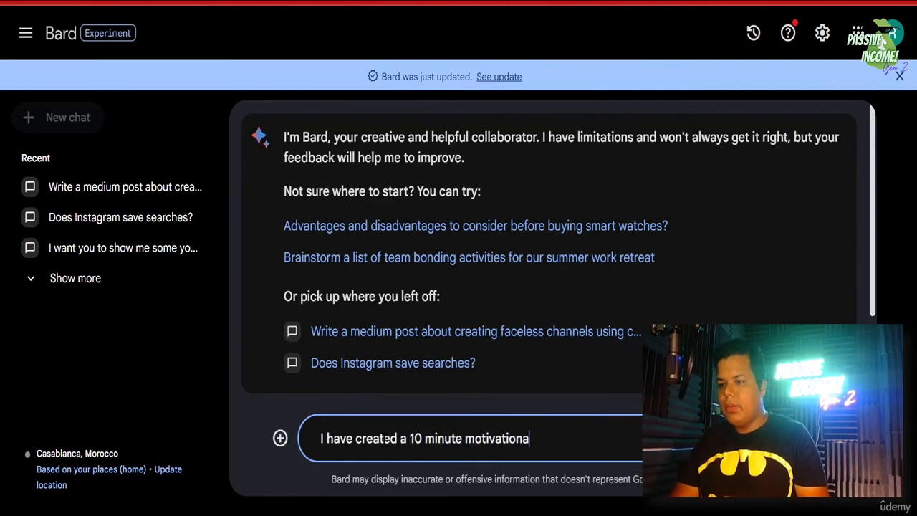
{"action": "type", "text": "l video of denzel wasl"}
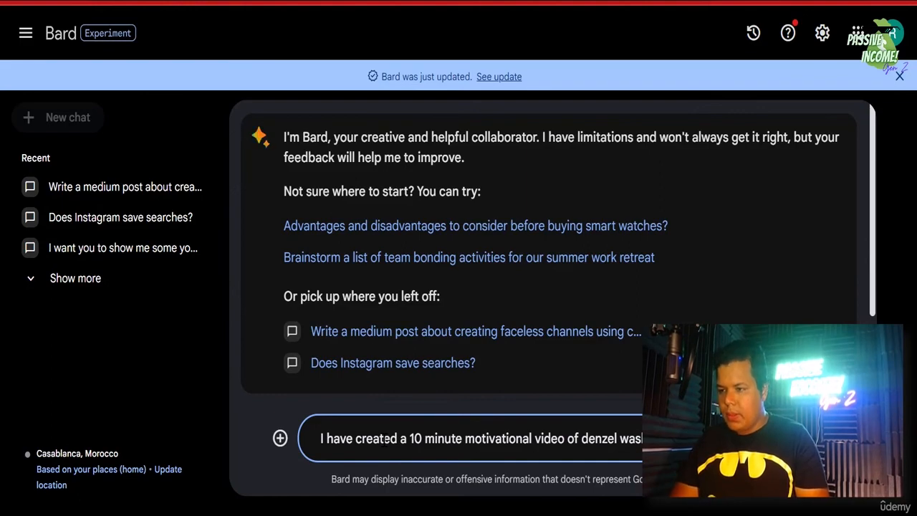
{"action": "type", "text": "success."}
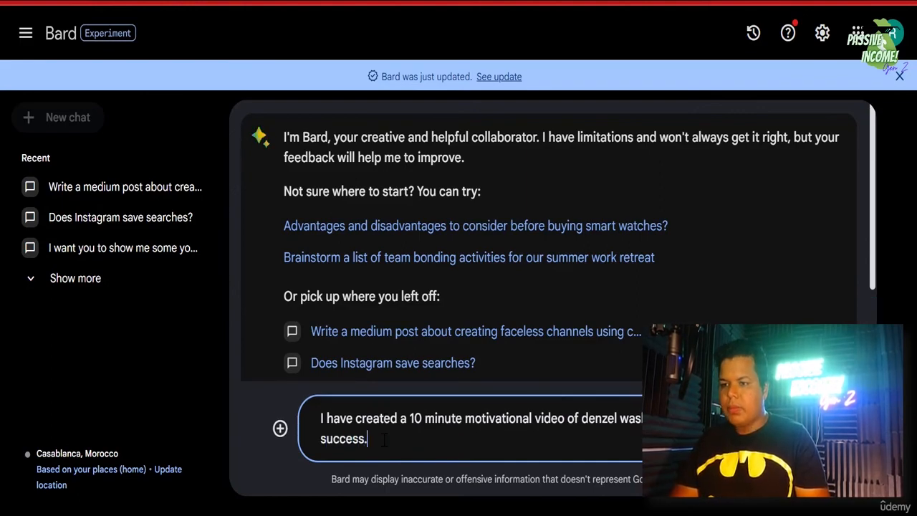
{"action": "type", "text": " And"}
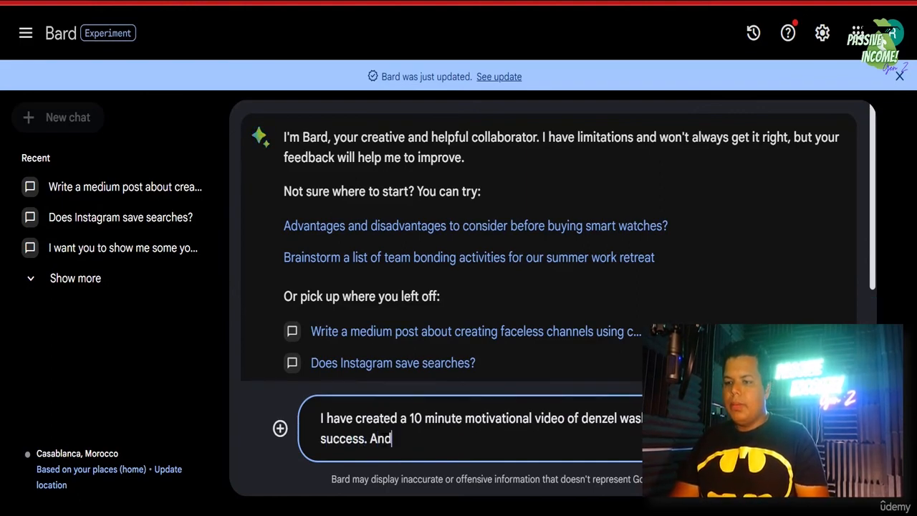
{"action": "type", "text": " I want you to"}
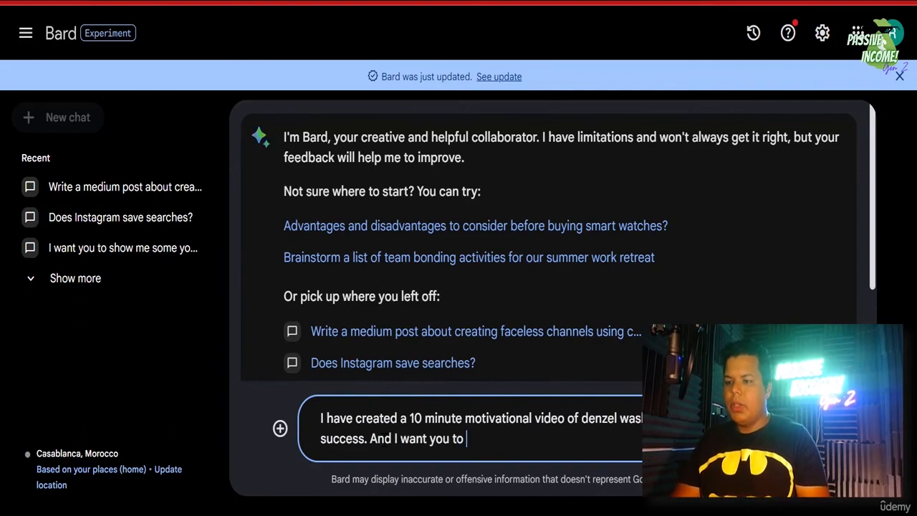
{"action": "type", "text": " come up with 5 possi"}
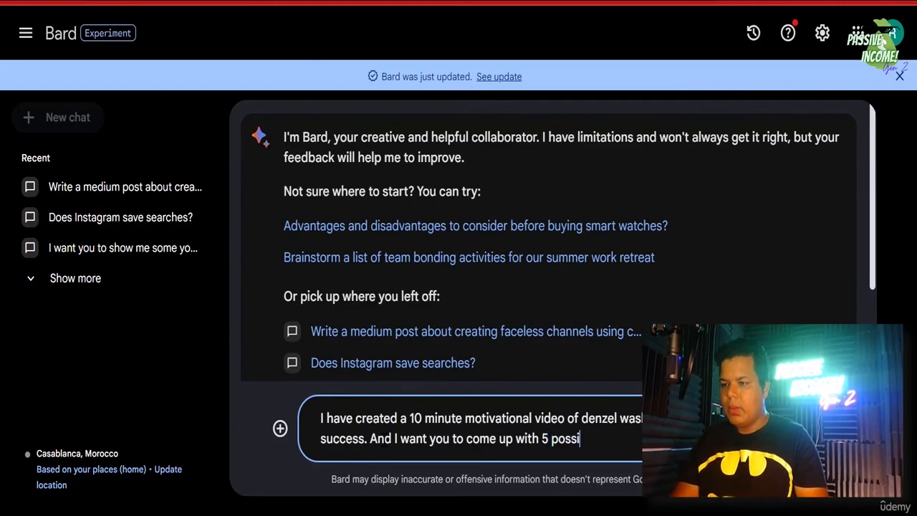
{"action": "type", "text": "ble mind blo"}
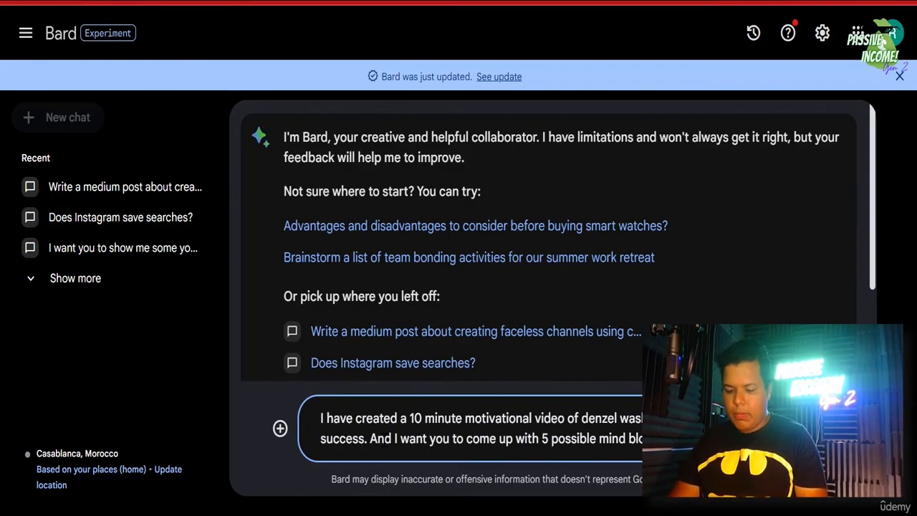
{"action": "type", "text": "for the "}
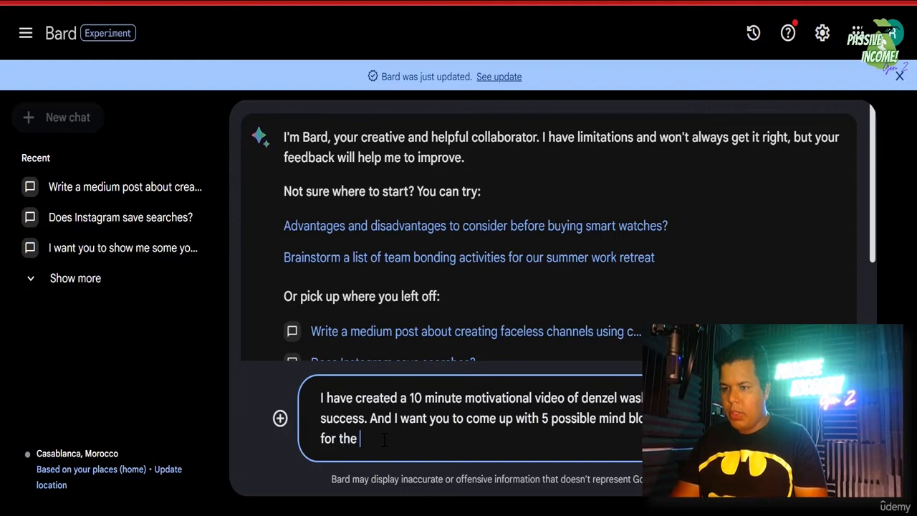
{"action": "type", "text": "youtube video."}
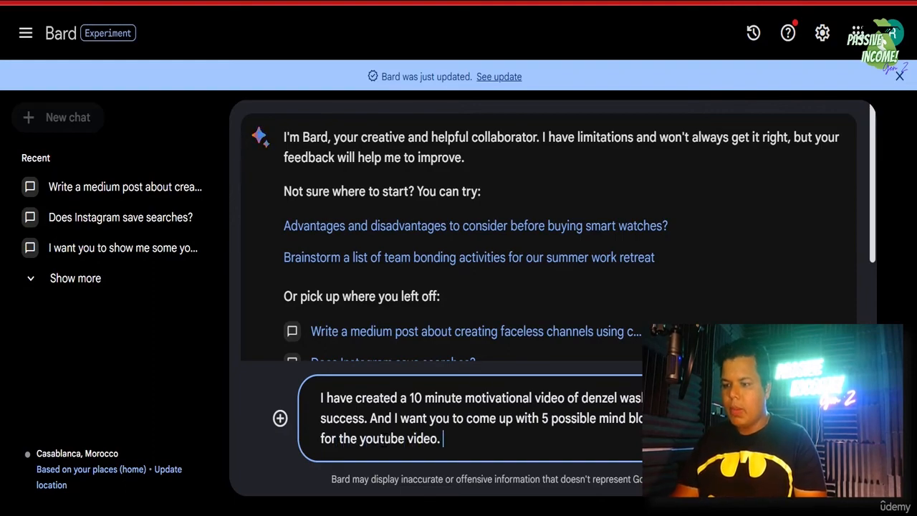
{"action": "key", "text": "Return"}
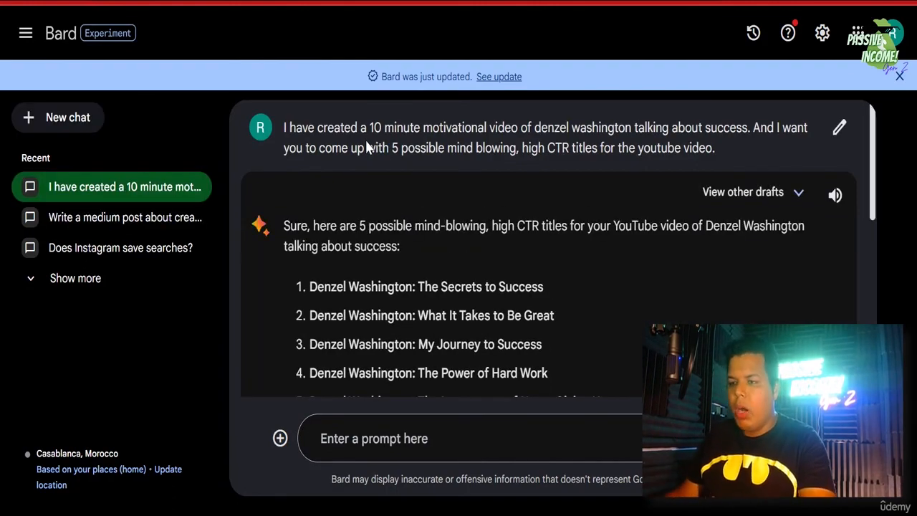
- Copy Bard's fifth suggestion, 'Denzel Washington: The Importance of Never Giving Up'
{"action": "scroll", "coordinate": [484, 231], "scroll_direction": "down", "scroll_amount": 1}
{"action": "scroll", "coordinate": [485, 230], "scroll_direction": "down", "scroll_amount": 1}
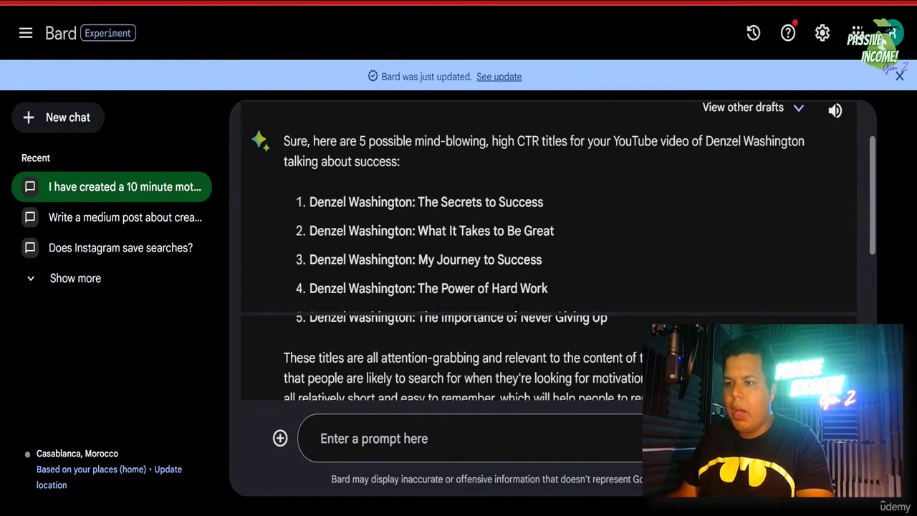
{"action": "left_click_drag", "start_coordinate": [608, 317], "coordinate": [308, 324]}
{"action": "key", "text": "super+c"}
{"action": "scroll", "coordinate": [308, 324], "scroll_direction": "up", "scroll_amount": 1}
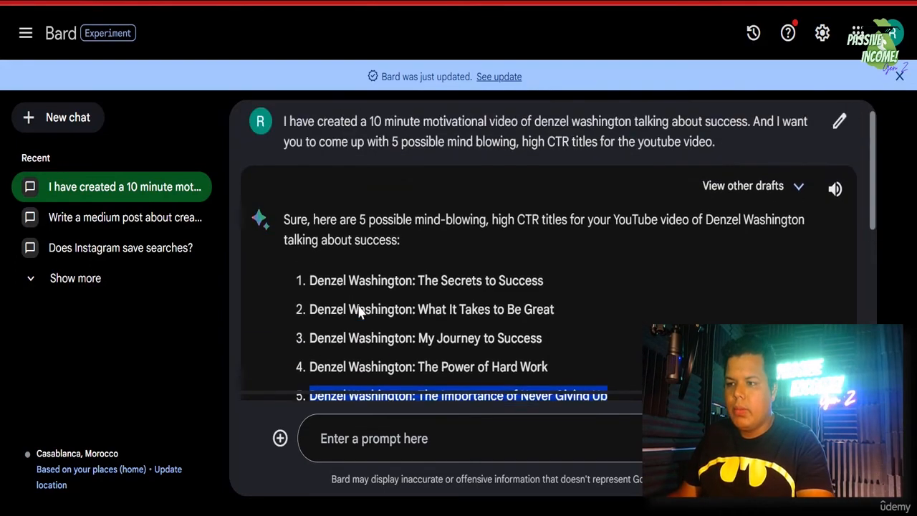
{"action": "scroll", "coordinate": [358, 313], "scroll_direction": "down", "scroll_amount": 3}
{"action": "right_click", "coordinate": [523, 238]}
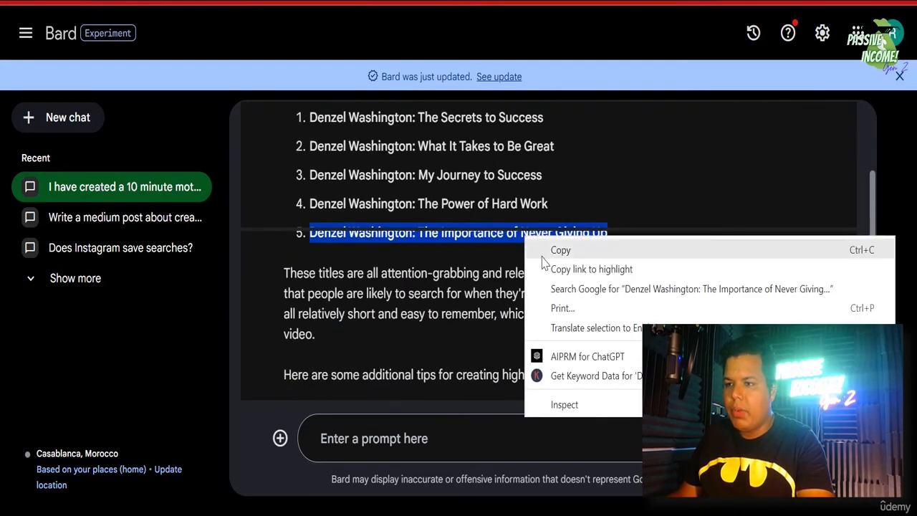
{"action": "left_click", "coordinate": [546, 242]}
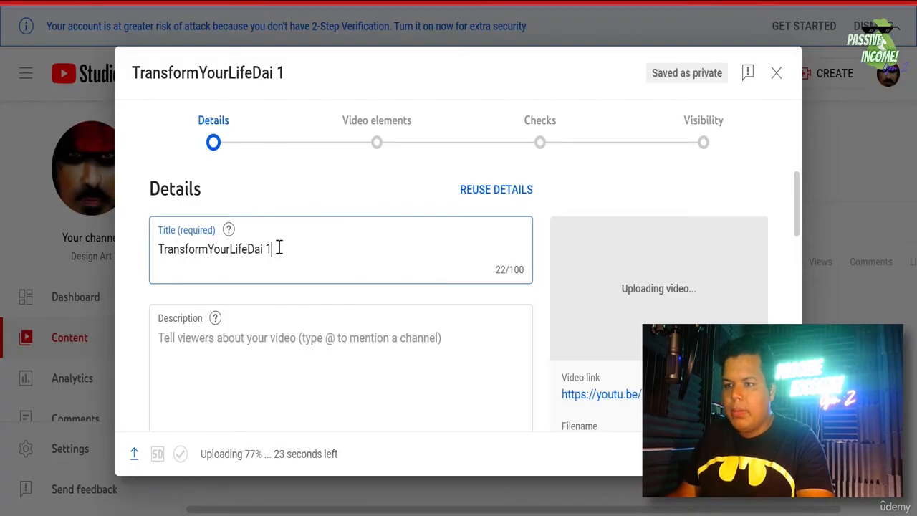
- Paste the Bard title into the video's Title field and change 'Importance' to 'Power'
{"action": "triple_click", "coordinate": [277, 249]}
{"action": "right_click", "coordinate": [276, 248]}
{"action": "left_click", "coordinate": [342, 273]}
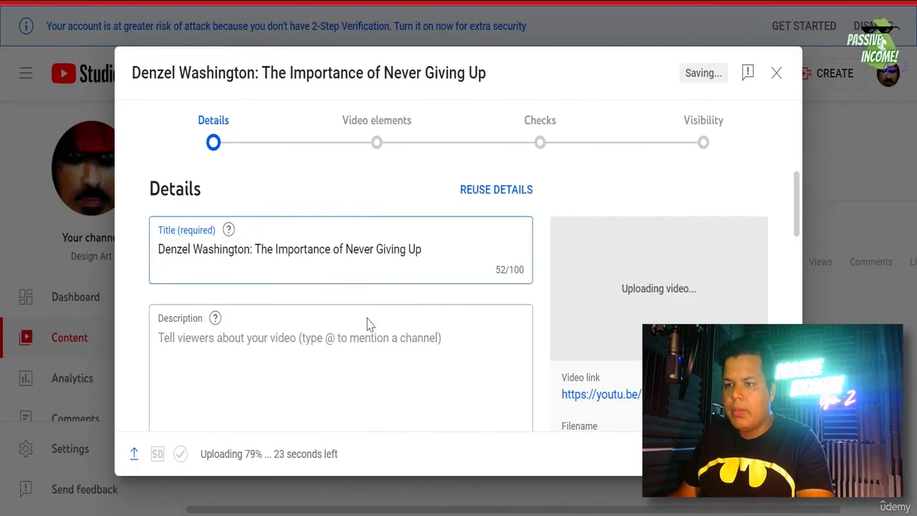
{"action": "double_click", "coordinate": [313, 254]}
{"action": "type", "text": "Powe"}
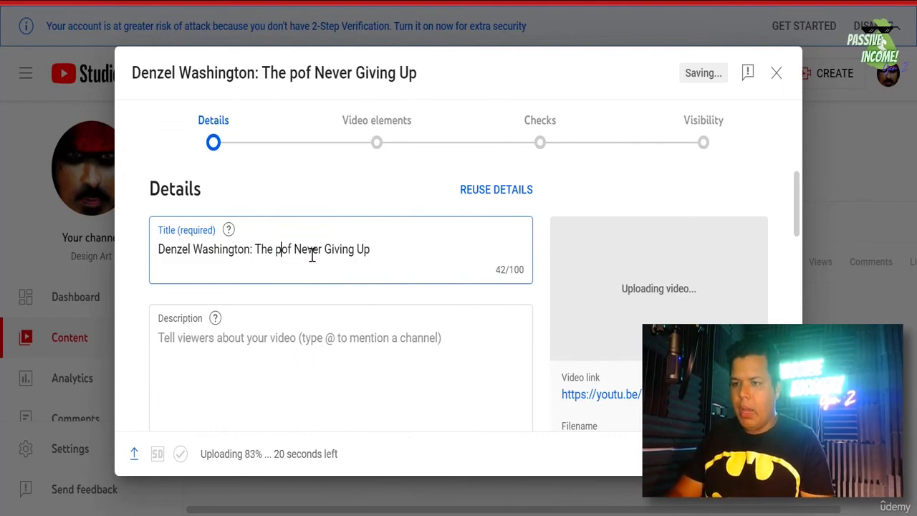
{"action": "key", "text": "Delete"}
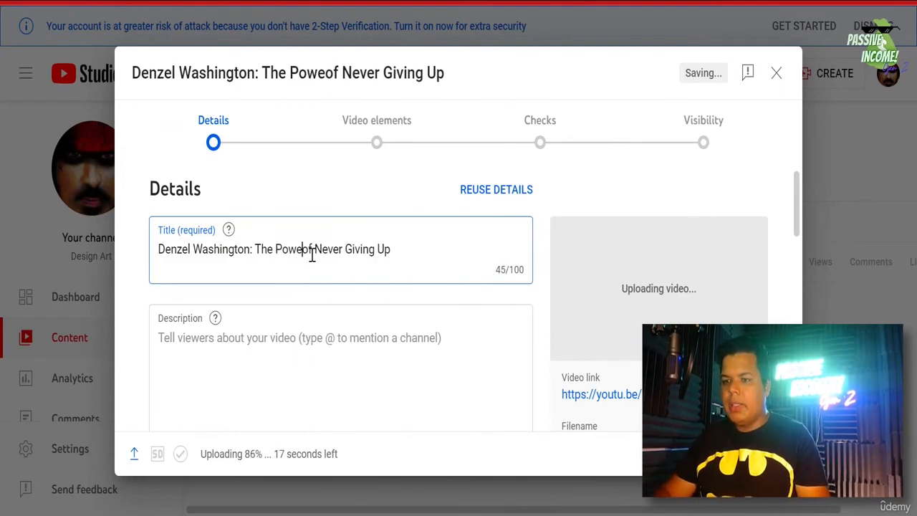
{"action": "type", "text": "r"}
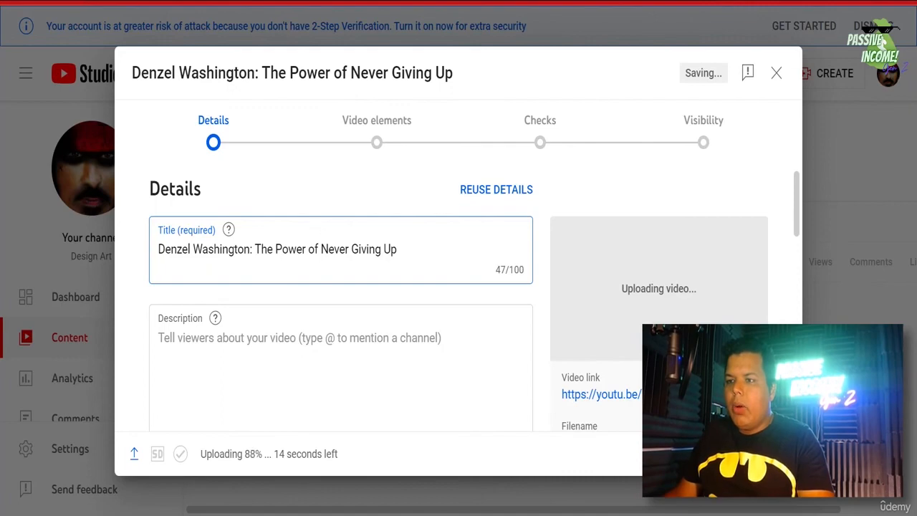
- Copy the finished title 'Denzel Washington: The Power of Never Giving Up'
{"action": "triple_click", "coordinate": [379, 242]}
{"action": "right_click", "coordinate": [378, 242]}
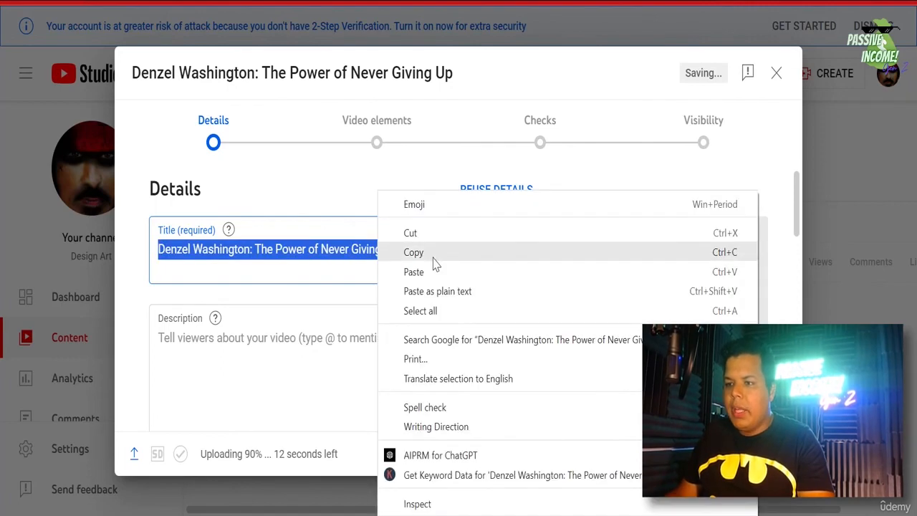
{"action": "left_click", "coordinate": [430, 254]}
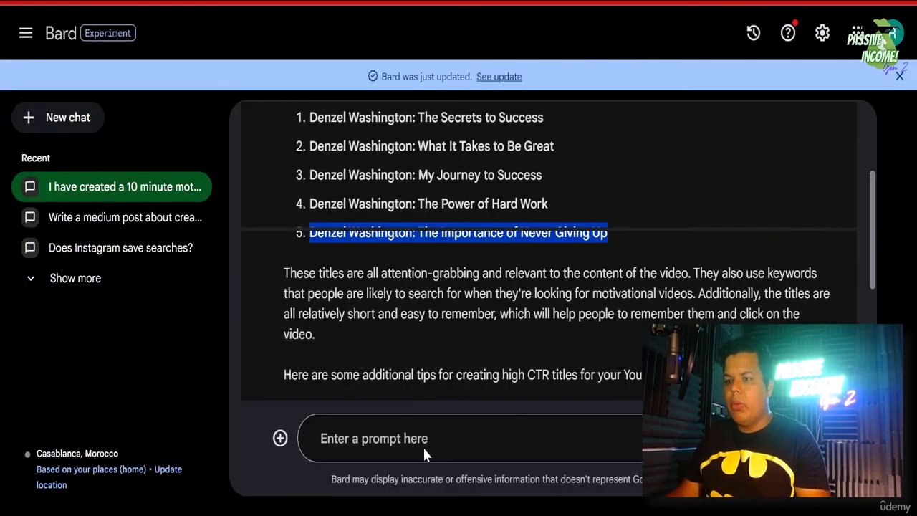
- Send Bard a message with the pasted title, asking it to write a description for the video
{"action": "left_click", "coordinate": [424, 440]}
{"action": "type", "text": "I have"}
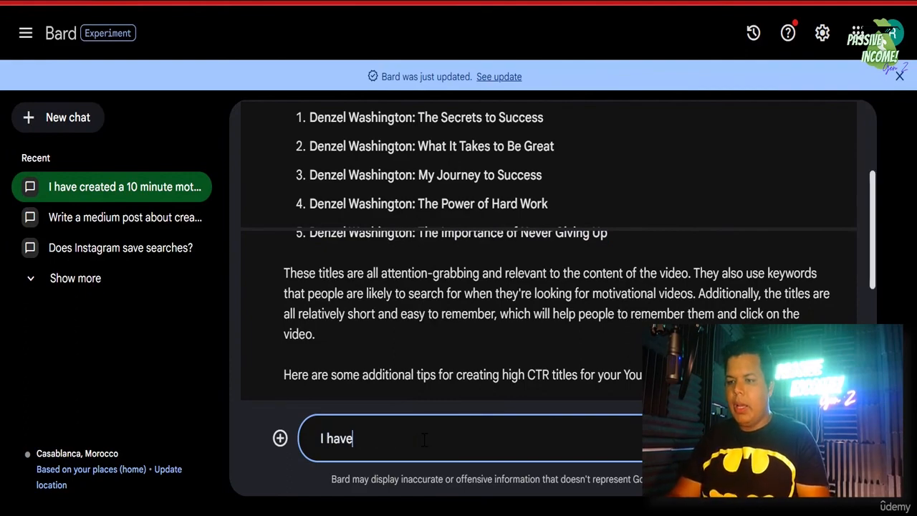
{"action": "type", "text": " selected this"}
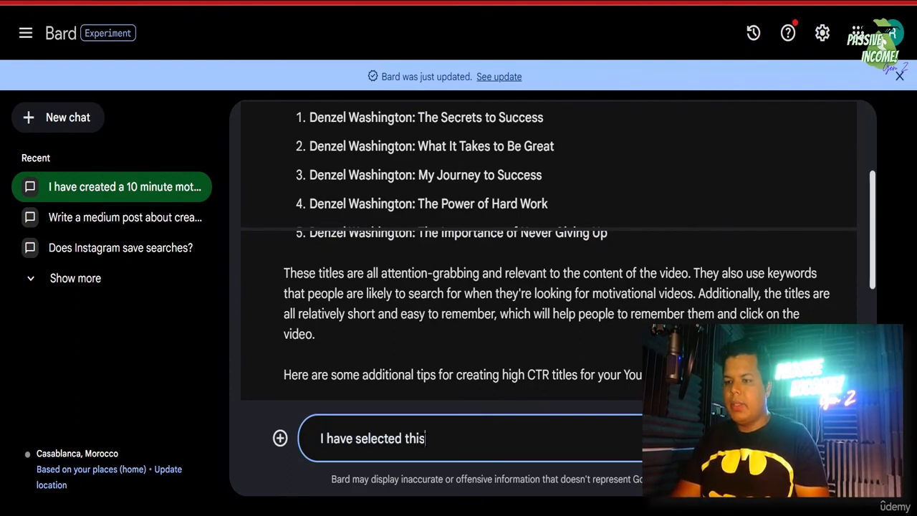
{"action": "type", "text": " titled"}
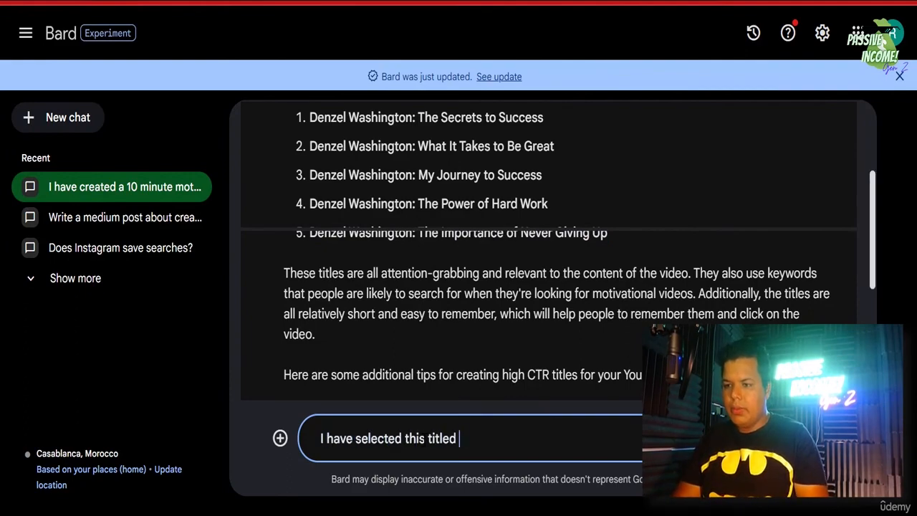
{"action": "key", "text": "BackSpace"}
{"action": "type", "text": "\""}
{"action": "key", "text": "ctrl+v"}
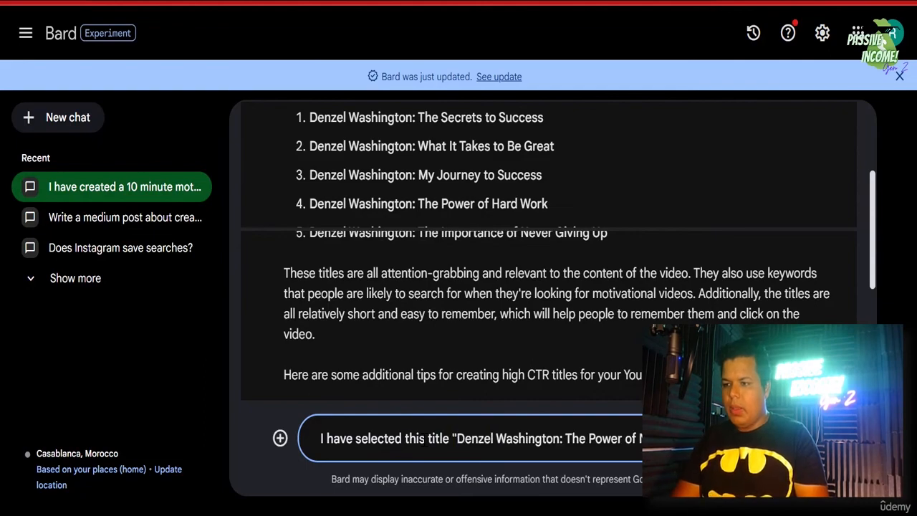
{"action": "type", "text": "want you o"}
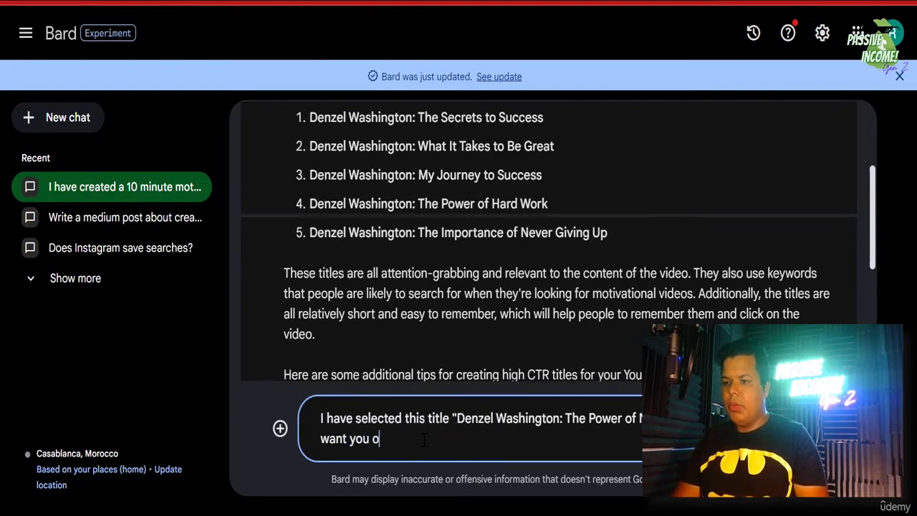
{"action": "key", "text": "BackSpace"}
{"action": "key", "text": "BackSpace"}
{"action": "type", "text": "to write "}
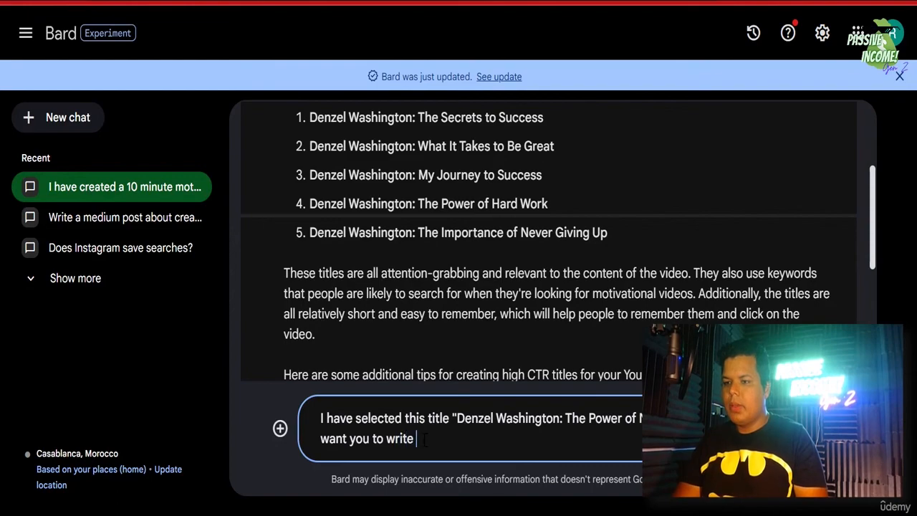
{"action": "type", "text": "a description"}
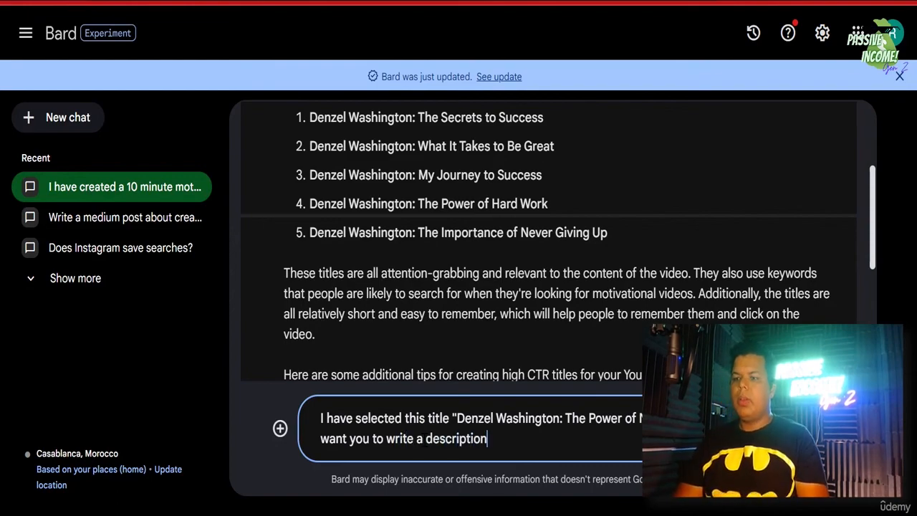
{"action": "type", "text": " for the video."}
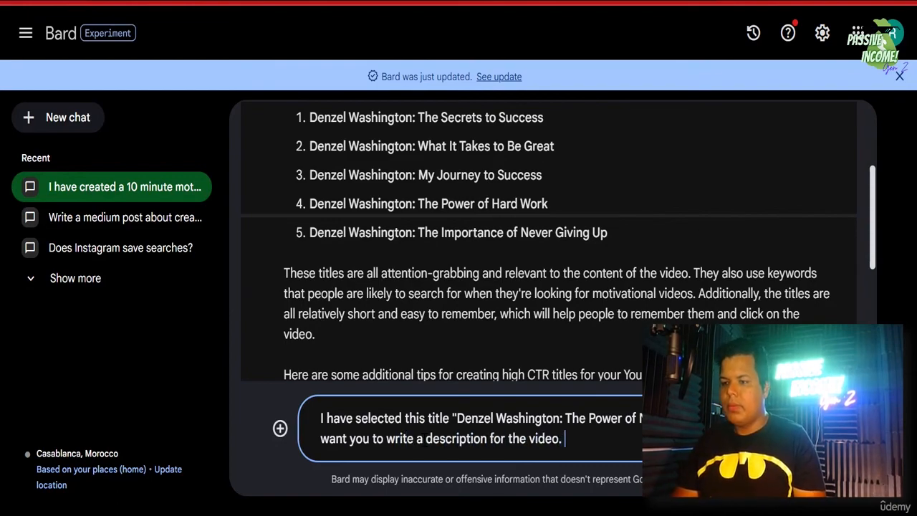
{"action": "key", "text": "Return"}
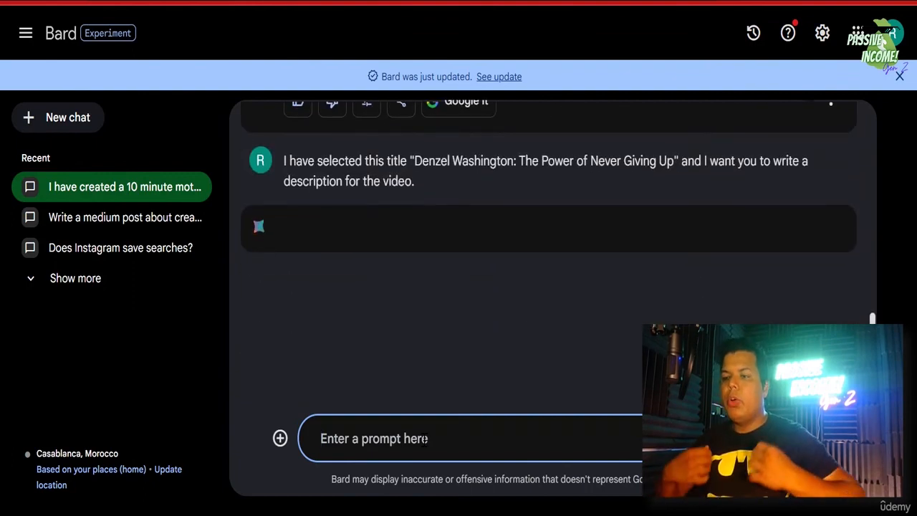
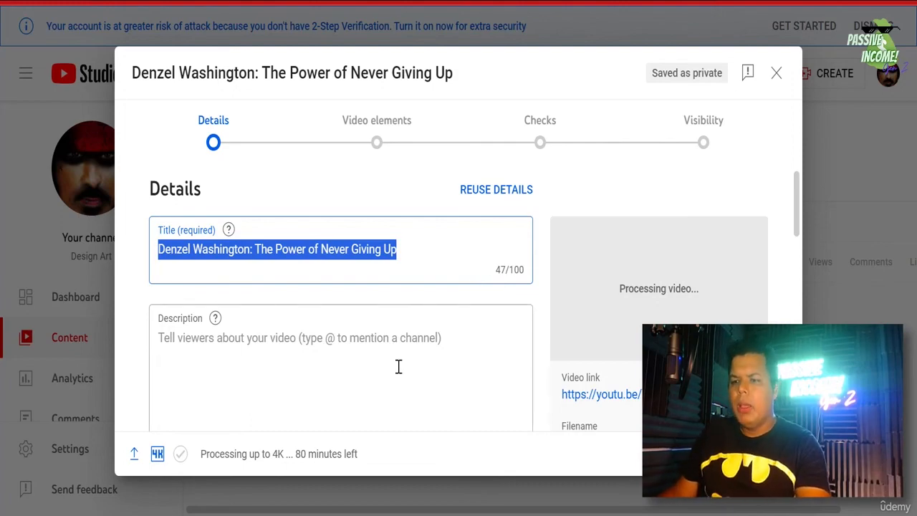
- Copy Bard's full written description for the Denzel Washington video
{"action": "key", "text": "Tab"}
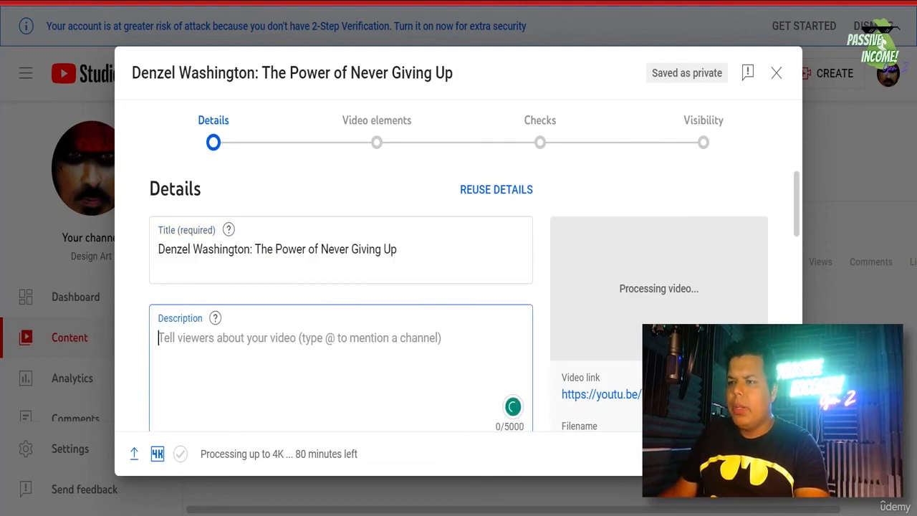
{"action": "key", "text": "ctrl+Tab"}
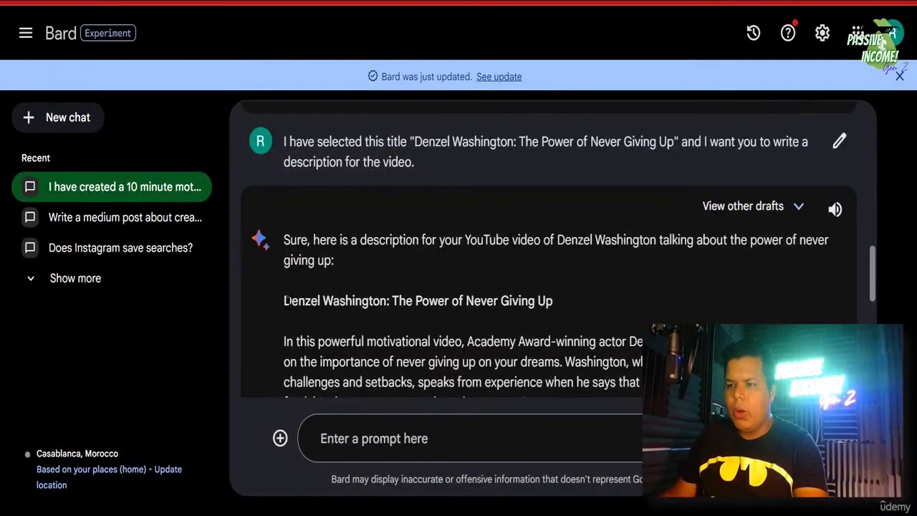
{"action": "left_click_drag", "start_coordinate": [289, 301], "coordinate": [349, 304]}
{"action": "scroll", "coordinate": [349, 305], "scroll_direction": "down", "scroll_amount": 1}
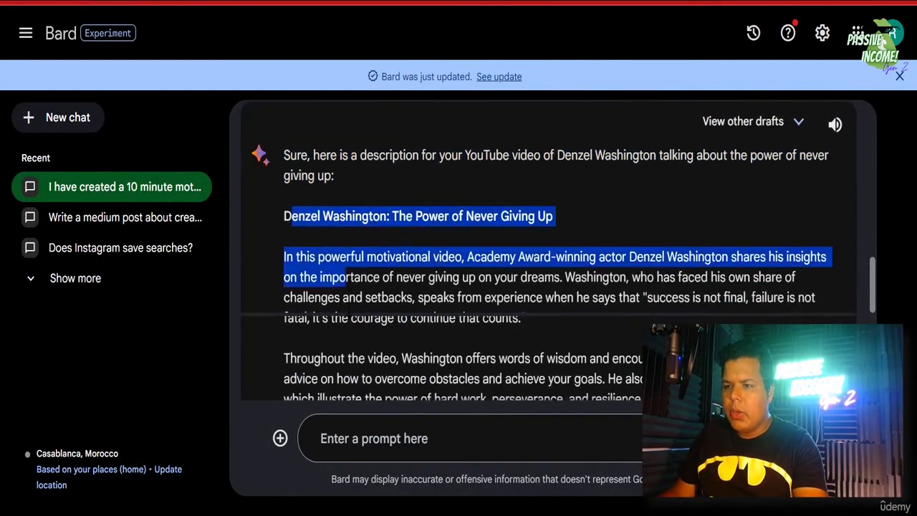
{"action": "left_click", "coordinate": [301, 240]}
{"action": "left_click_drag", "start_coordinate": [301, 215], "coordinate": [724, 263]}
{"action": "right_click", "coordinate": [718, 261]}
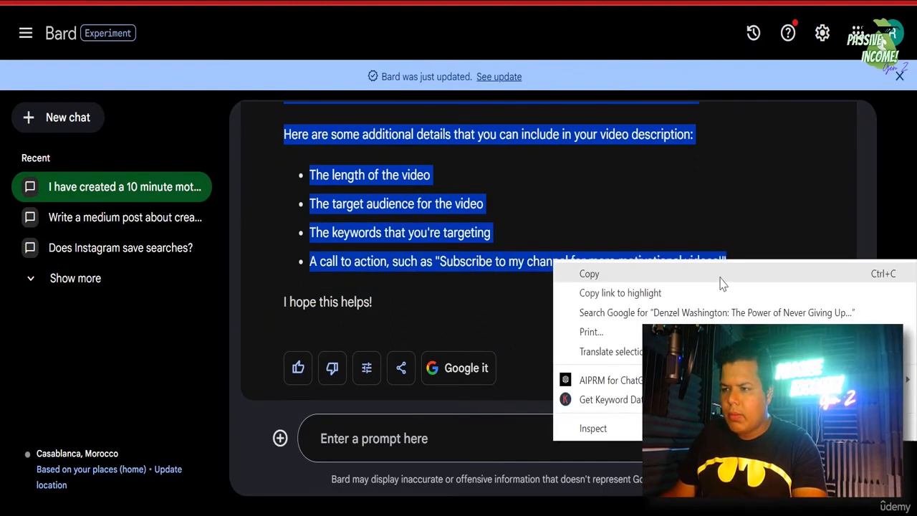
{"action": "left_click", "coordinate": [719, 276]}
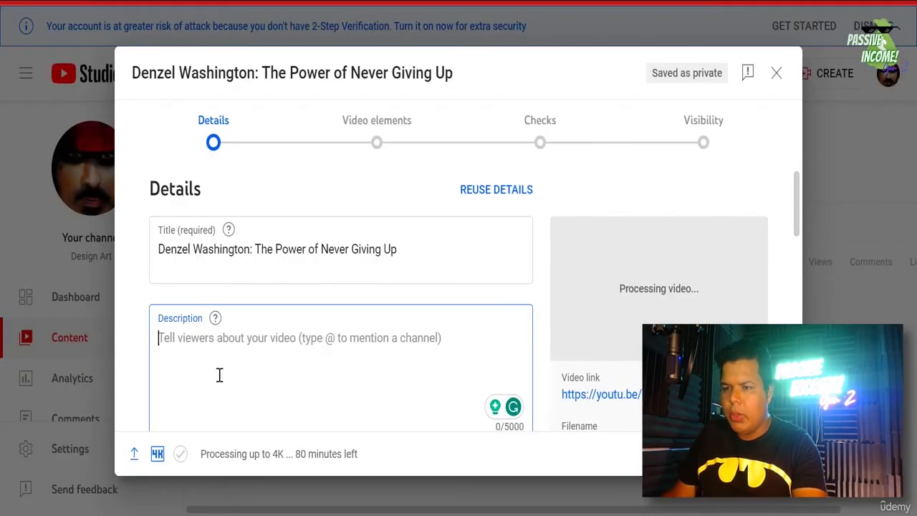
- Paste Bard's description into the empty Description field in YouTube Studio
{"action": "right_click", "coordinate": [219, 354]}
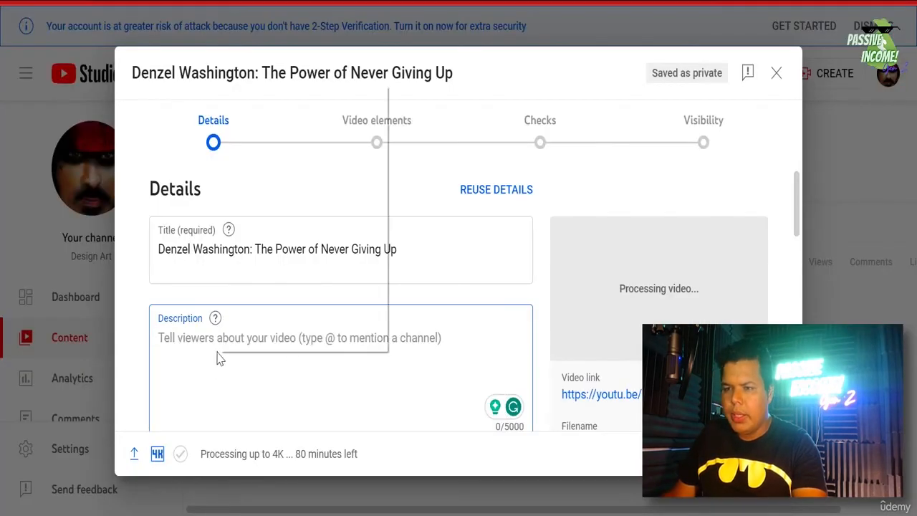
{"action": "left_click", "coordinate": [287, 228]}
{"action": "key", "text": "ctrl+v"}
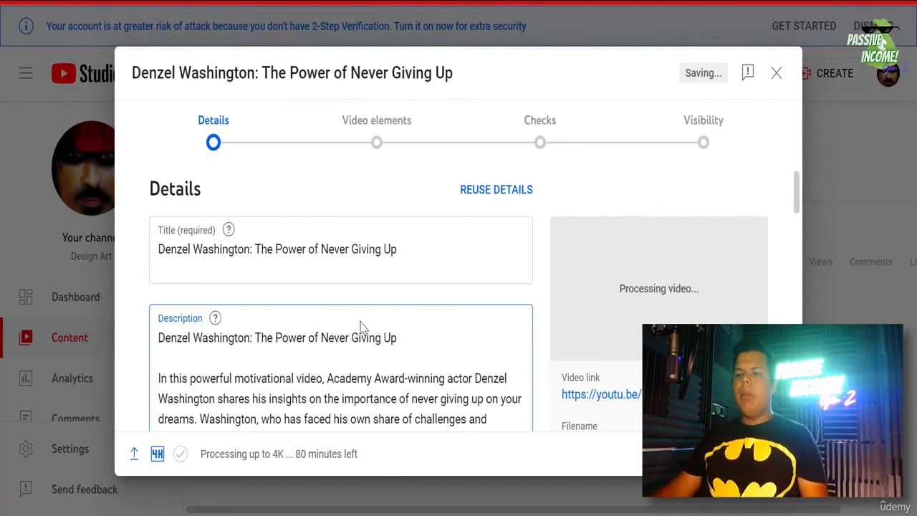
{"action": "scroll", "coordinate": [361, 321], "scroll_direction": "down", "scroll_amount": 10}
{"action": "scroll", "coordinate": [205, 286], "scroll_direction": "up", "scroll_amount": 2}
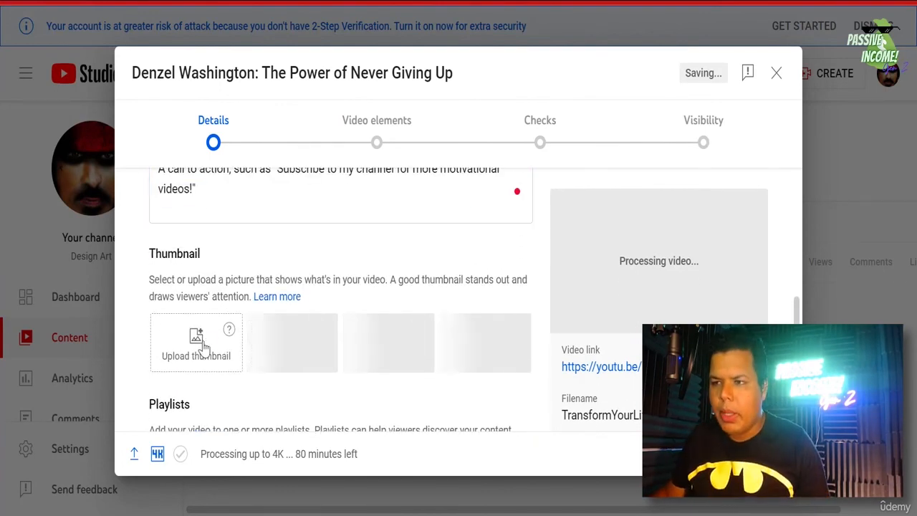
- Upload the 'DENZEL - Youtube video thumbnail' image as the custom thumbnail
{"action": "left_click", "coordinate": [200, 349]}
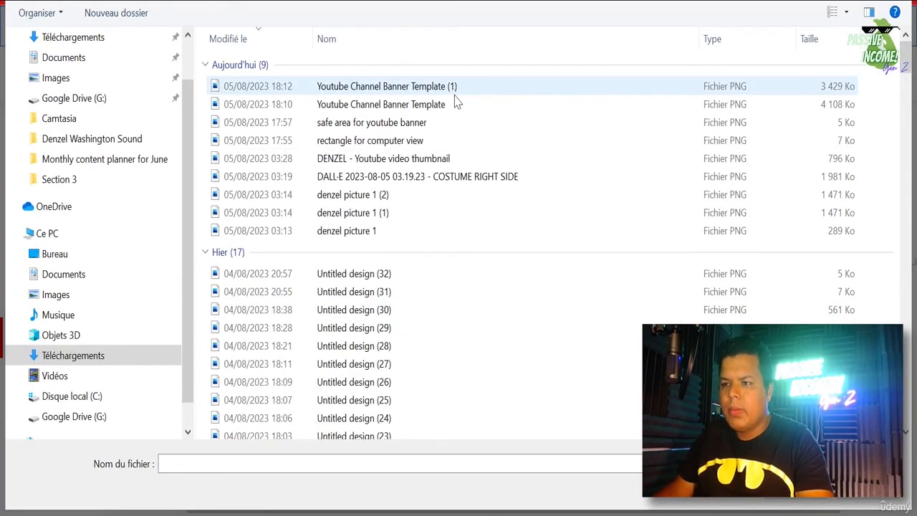
{"action": "double_click", "coordinate": [436, 163]}
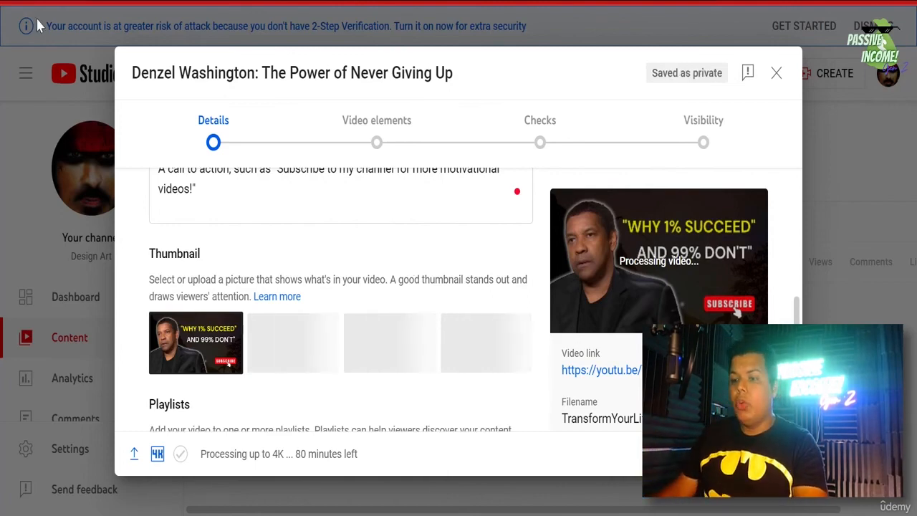
- Set the audience to 'No, it's not made for kids' and expand the age restriction options
{"action": "scroll", "coordinate": [270, 277], "scroll_direction": "down", "scroll_amount": 3}
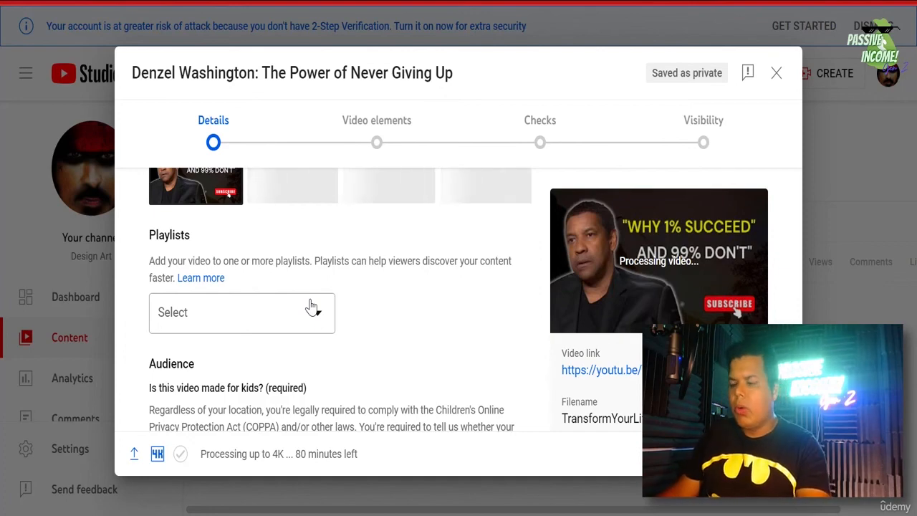
{"action": "scroll", "coordinate": [328, 310], "scroll_direction": "down", "scroll_amount": 1}
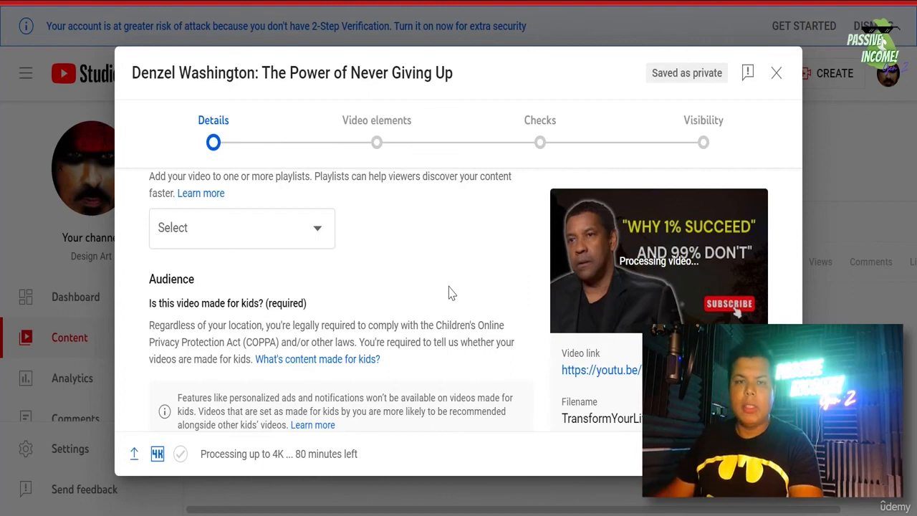
{"action": "scroll", "coordinate": [448, 293], "scroll_direction": "down", "scroll_amount": 1}
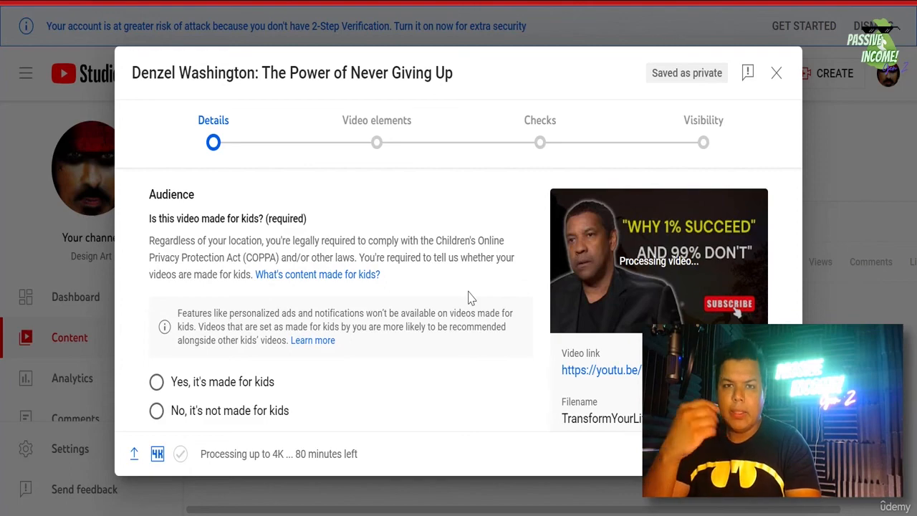
{"action": "scroll", "coordinate": [268, 215], "scroll_direction": "down", "scroll_amount": 1}
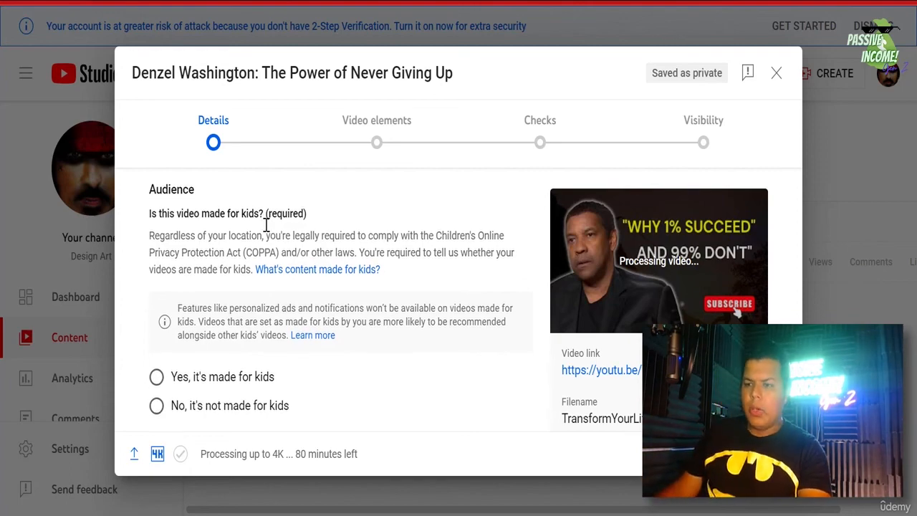
{"action": "left_click", "coordinate": [196, 333]}
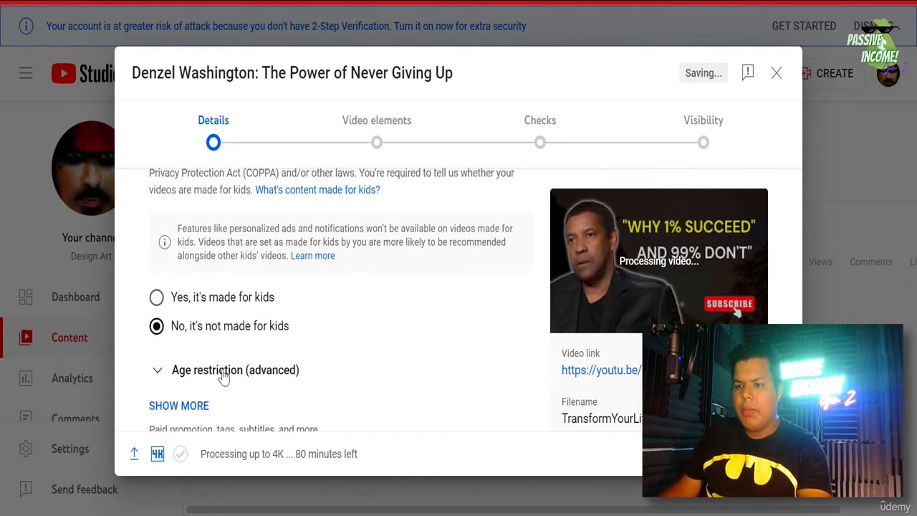
{"action": "left_click", "coordinate": [184, 371]}
- Show more settings and place the cursor in the Tags field
{"action": "scroll", "coordinate": [344, 362], "scroll_direction": "down", "scroll_amount": 2}
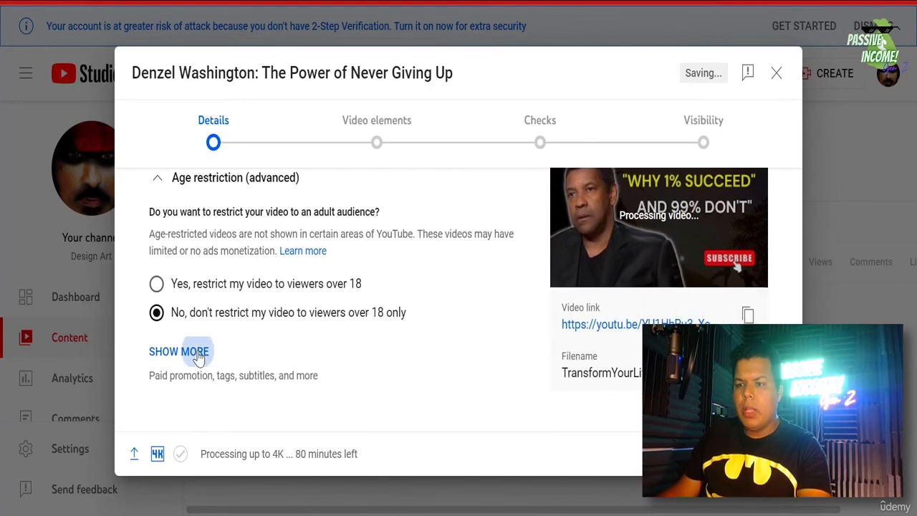
{"action": "left_click", "coordinate": [195, 351]}
{"action": "scroll", "coordinate": [351, 364], "scroll_direction": "down", "scroll_amount": 7}
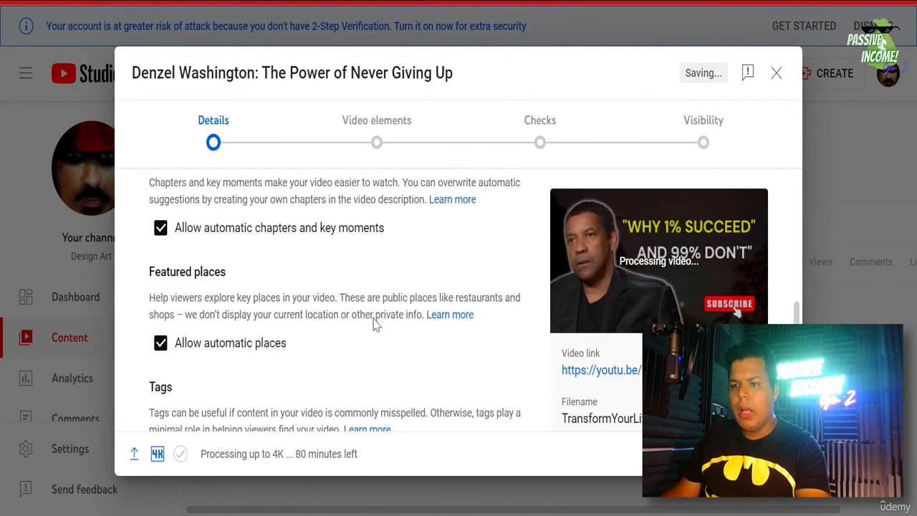
{"action": "left_click", "coordinate": [316, 309]}
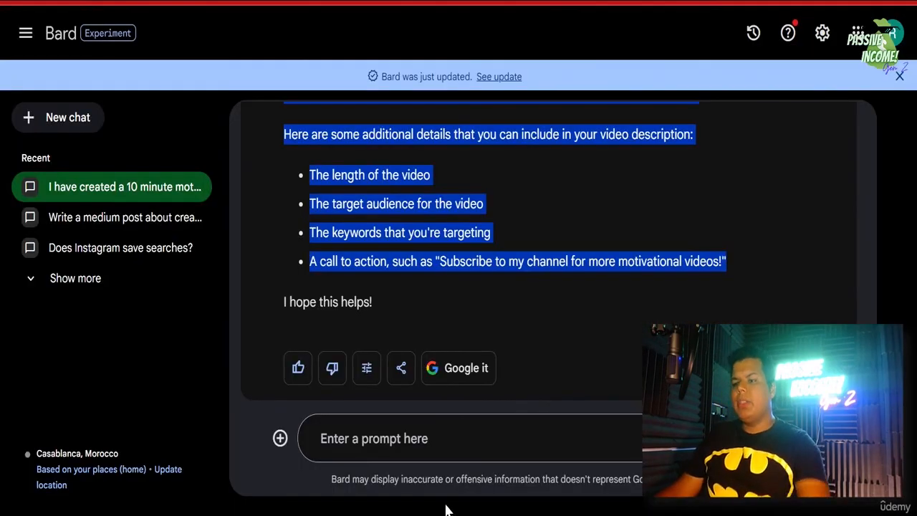
- Load YouTube in a new Chrome tab from the 'y' address-bar suggestion
{"action": "left_click", "coordinate": [398, 430]}
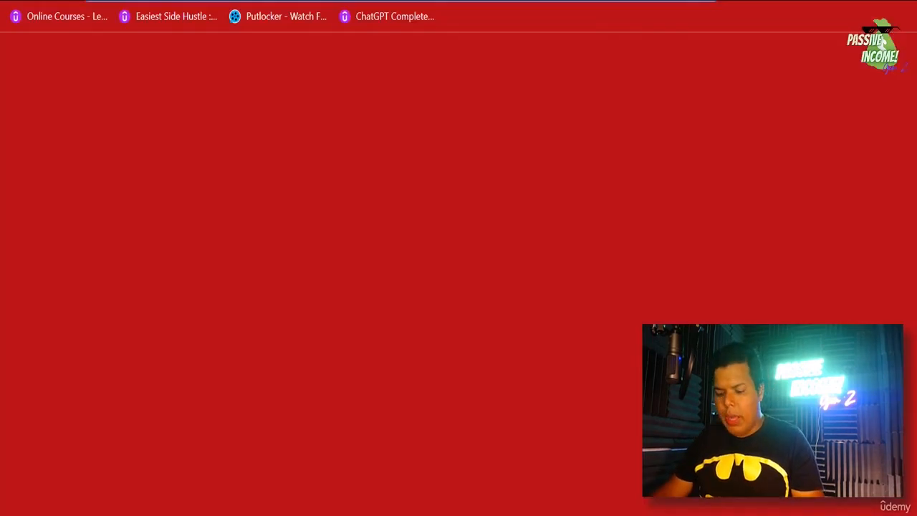
{"action": "type", "text": "y"}
{"action": "key", "text": "Return"}
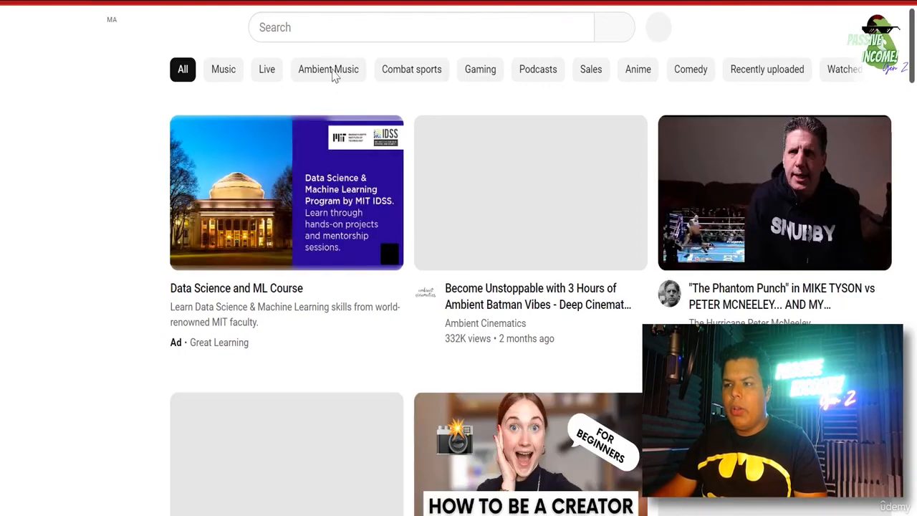
{"action": "left_click", "coordinate": [358, 19]}
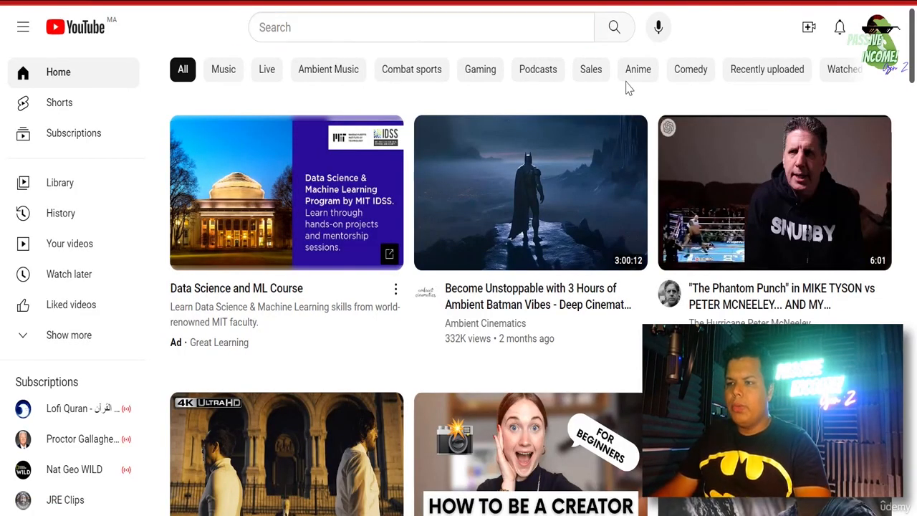
- Search YouTube for 'motivation hub'
{"action": "left_click", "coordinate": [309, 27]}
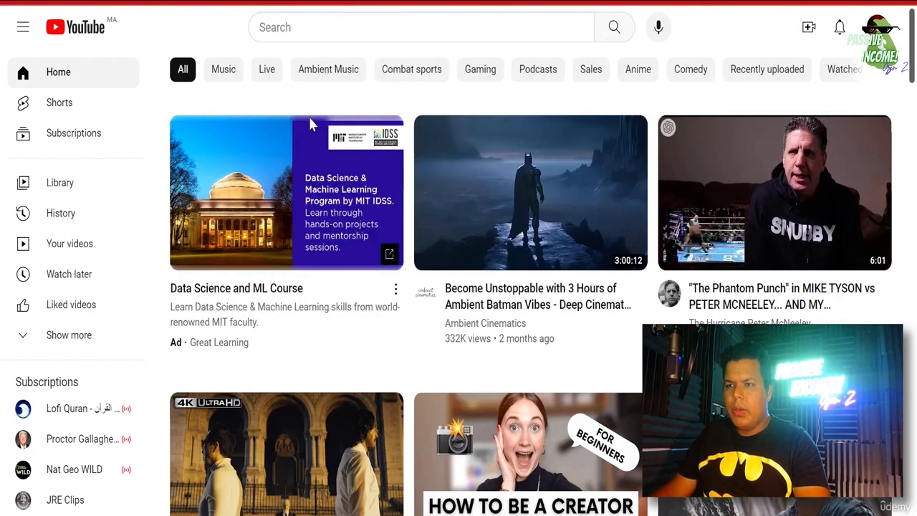
{"action": "left_click", "coordinate": [337, 25]}
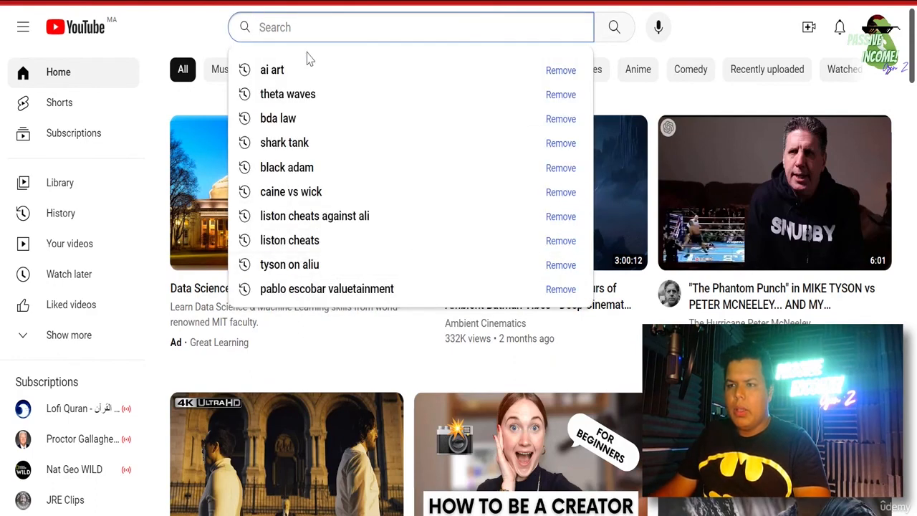
{"action": "left_click", "coordinate": [311, 30]}
{"action": "type", "text": "motivation hub"}
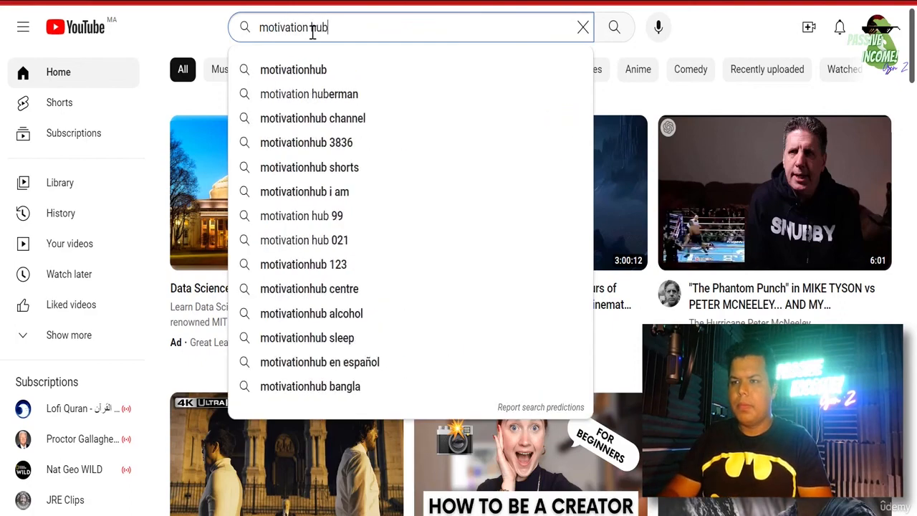
{"action": "key", "text": "Return"}
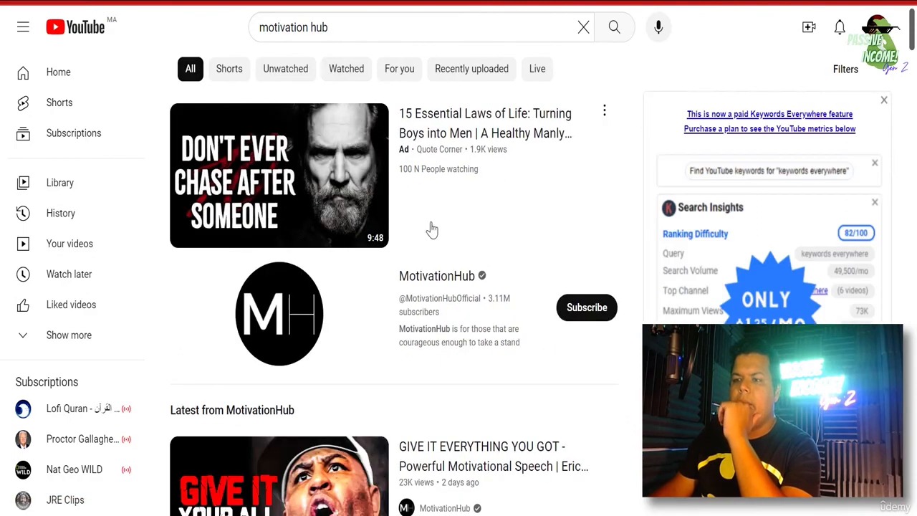
- Open the MotivationHub channel and scroll down to its popular videos
{"action": "left_click", "coordinate": [281, 327]}
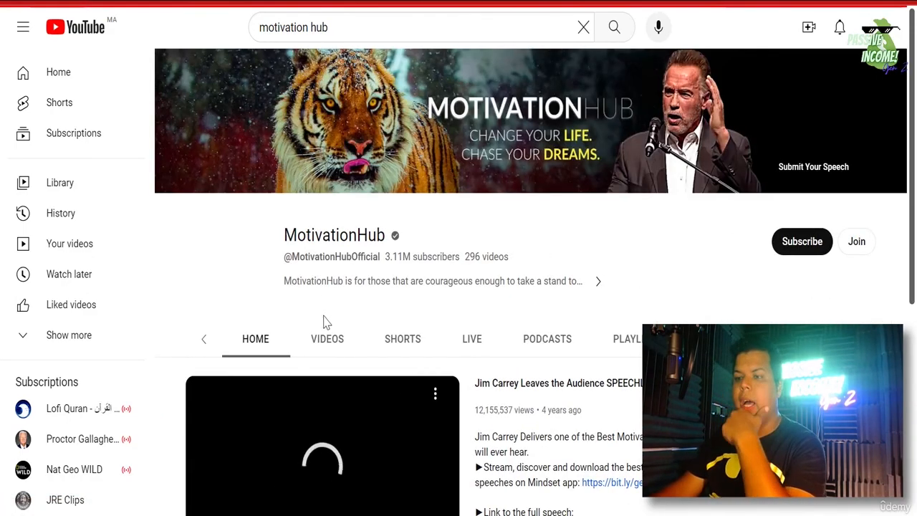
{"action": "scroll", "coordinate": [458, 286], "scroll_direction": "down", "scroll_amount": 3}
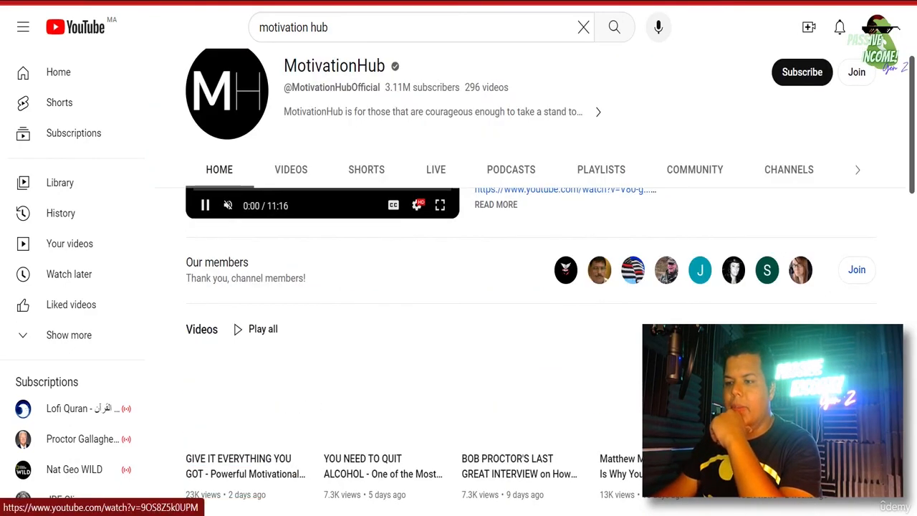
{"action": "scroll", "coordinate": [459, 287], "scroll_direction": "down", "scroll_amount": 2}
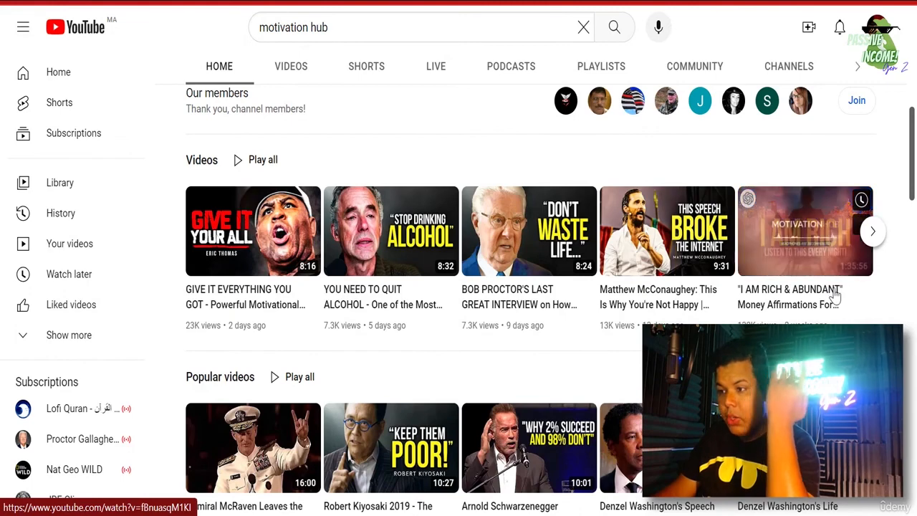
{"action": "scroll", "coordinate": [805, 215], "scroll_direction": "down", "scroll_amount": 1}
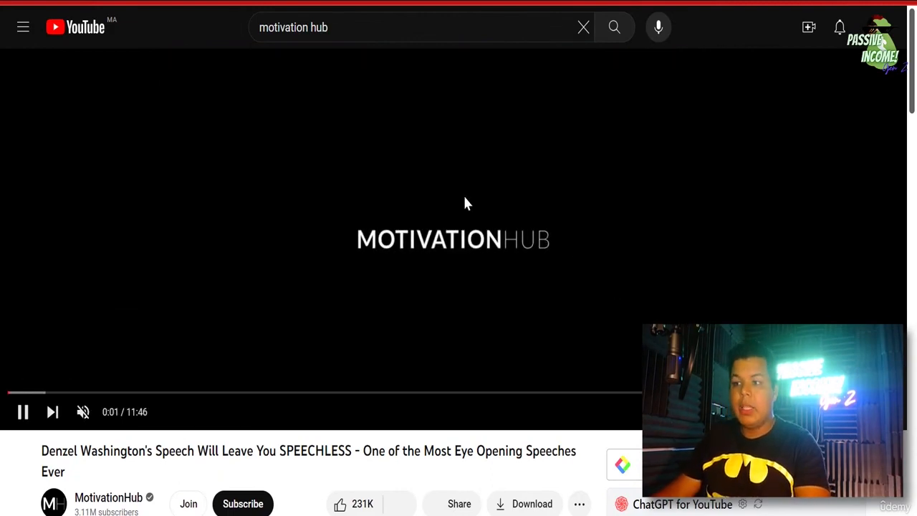
- Pause the Denzel Washington video and open its page source
{"action": "left_click", "coordinate": [449, 233]}
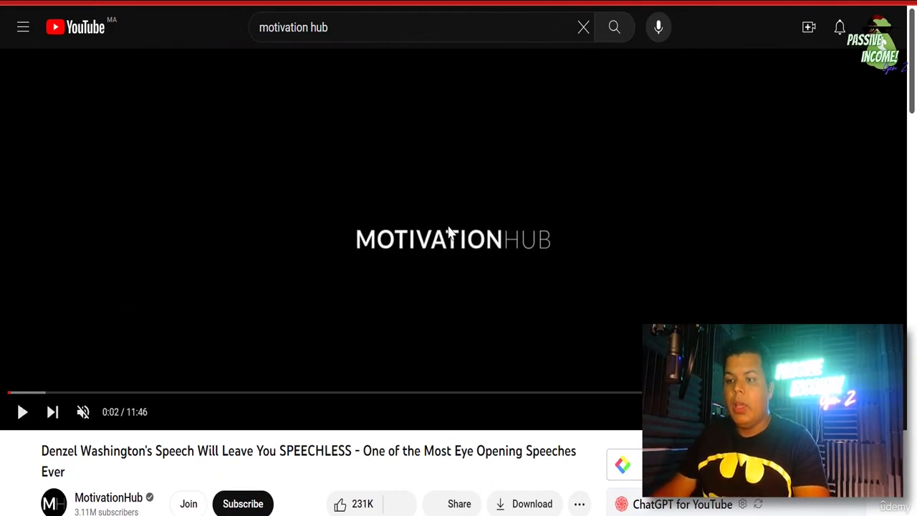
{"action": "scroll", "coordinate": [309, 449], "scroll_direction": "down", "scroll_amount": 1}
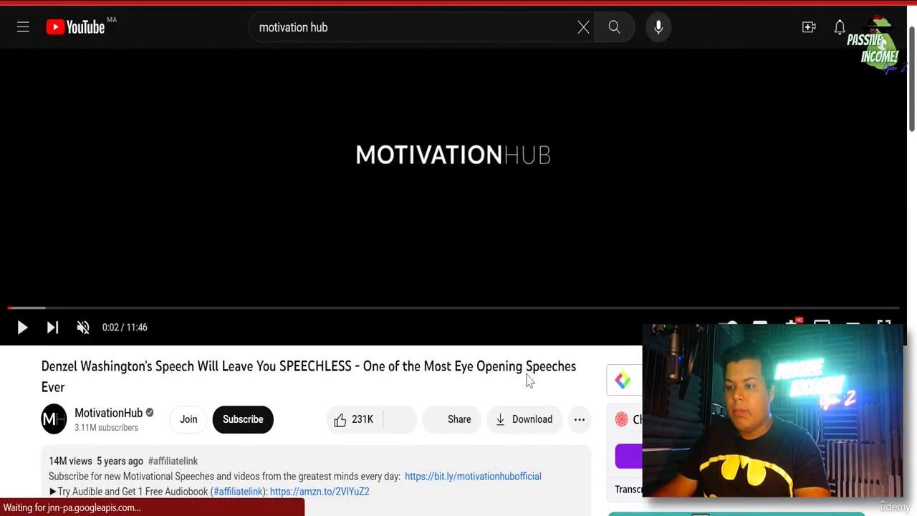
{"action": "scroll", "coordinate": [528, 379], "scroll_direction": "down", "scroll_amount": 1}
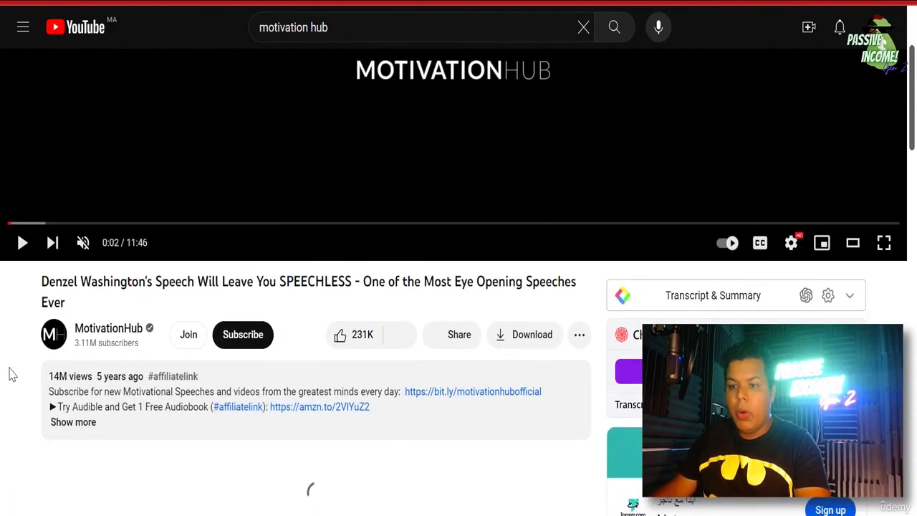
{"action": "right_click", "coordinate": [10, 371]}
{"action": "key", "text": "Escape"}
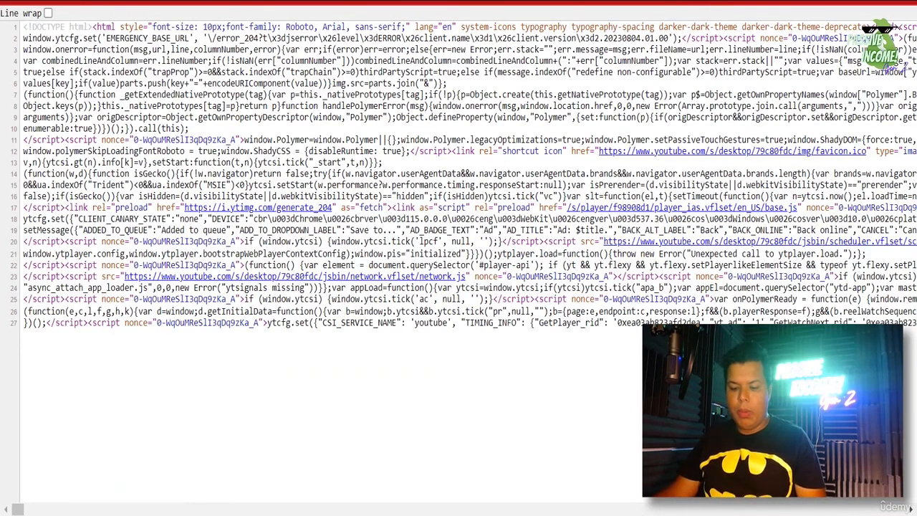
- Find 'keywords' in the page source and copy the meta keywords content
{"action": "key", "text": "ctrl+f"}
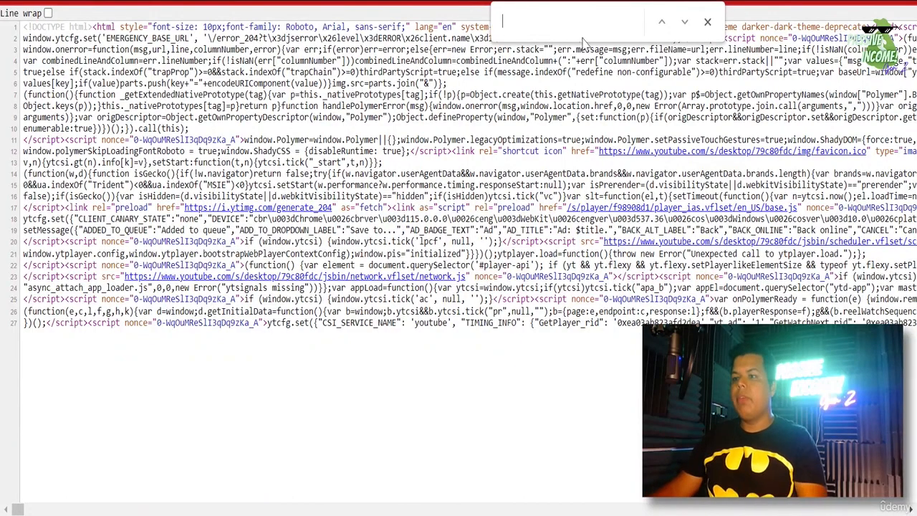
{"action": "type", "text": "keyword"}
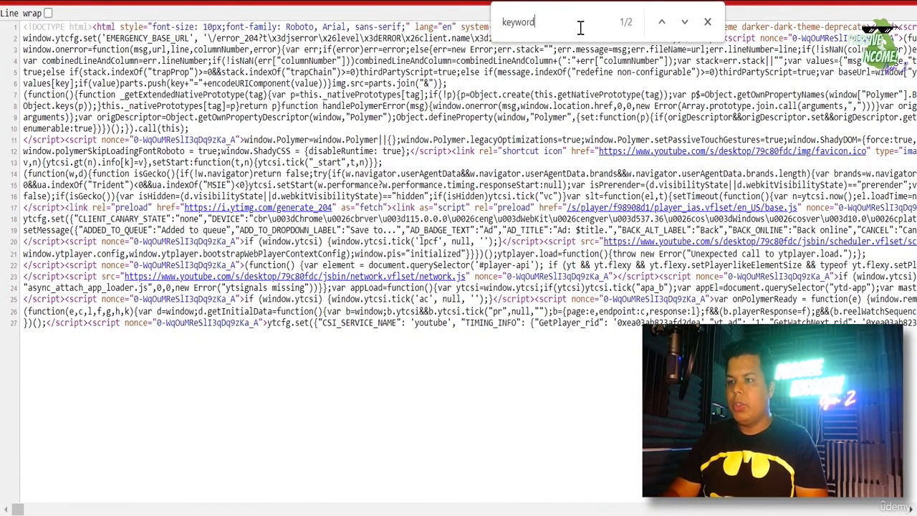
{"action": "type", "text": "s"}
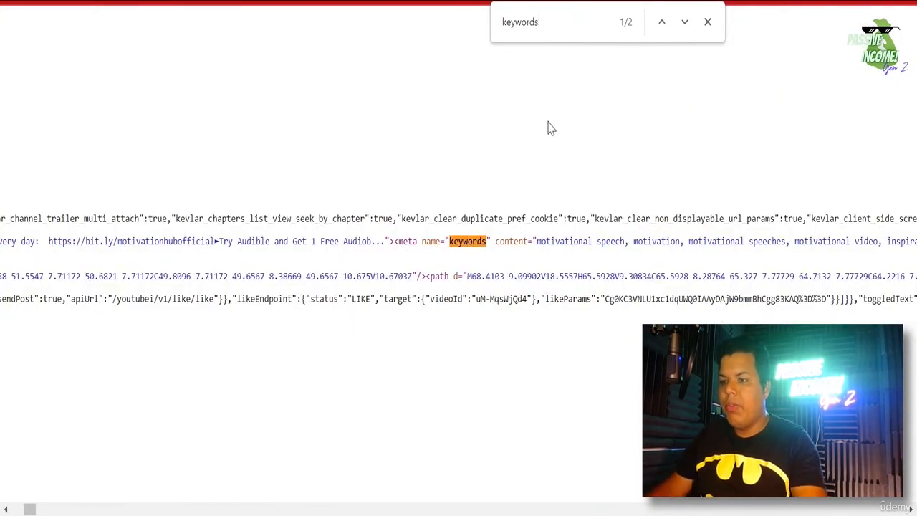
{"action": "left_click_drag", "start_coordinate": [496, 244], "coordinate": [531, 244]}
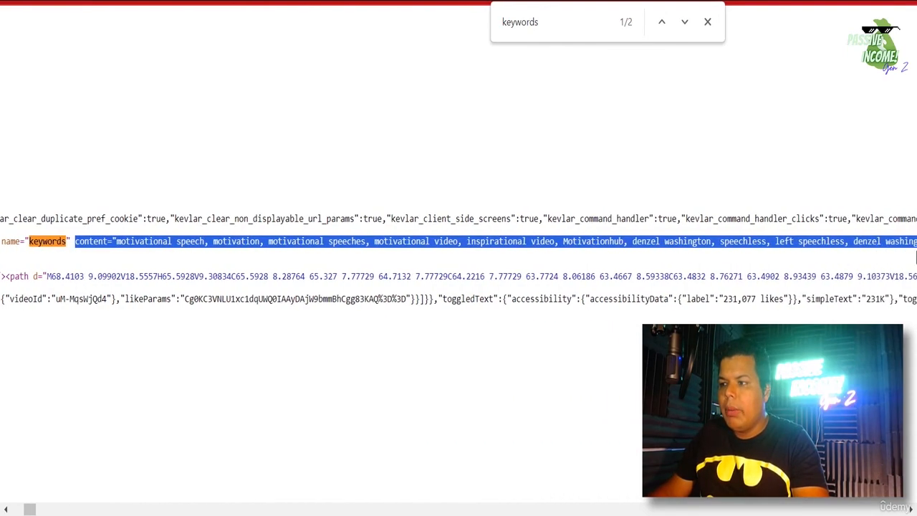
{"action": "left_click_drag", "start_coordinate": [910, 255], "coordinate": [750, 245]}
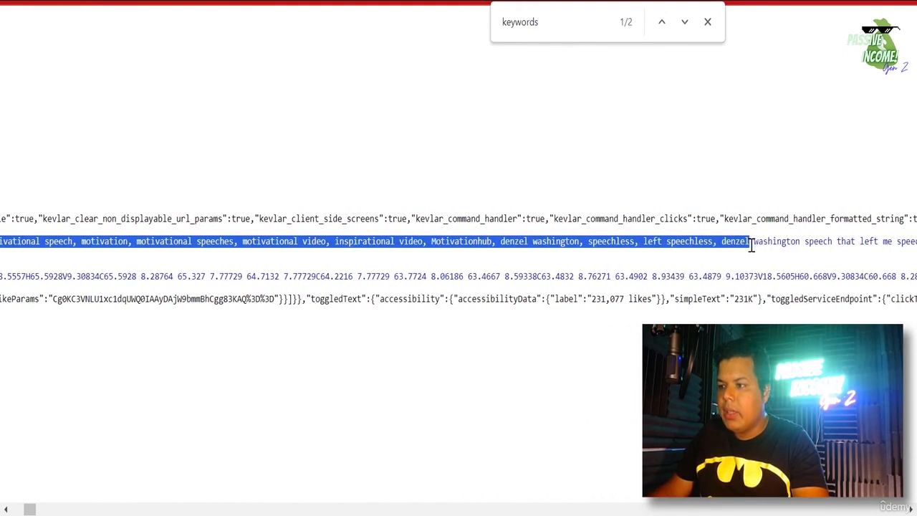
{"action": "left_click_drag", "start_coordinate": [906, 236], "coordinate": [721, 242]}
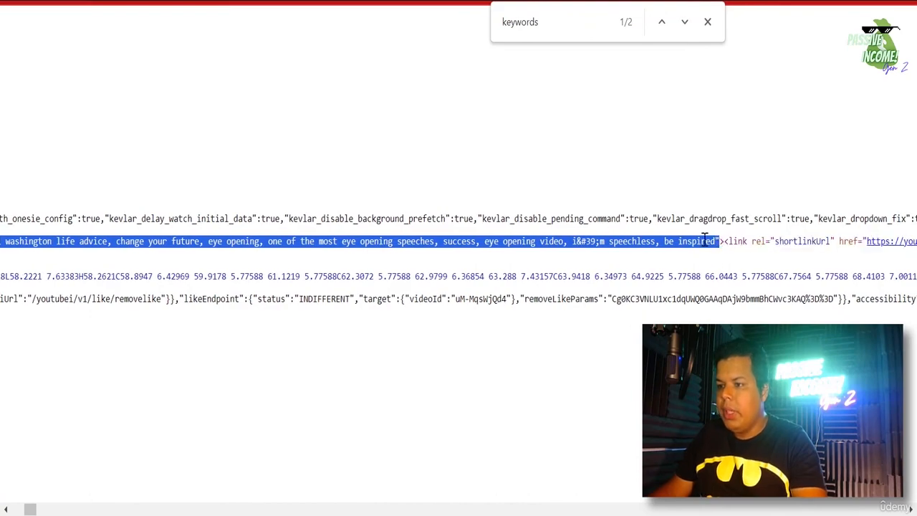
{"action": "right_click", "coordinate": [705, 240]}
{"action": "left_click", "coordinate": [619, 258]}
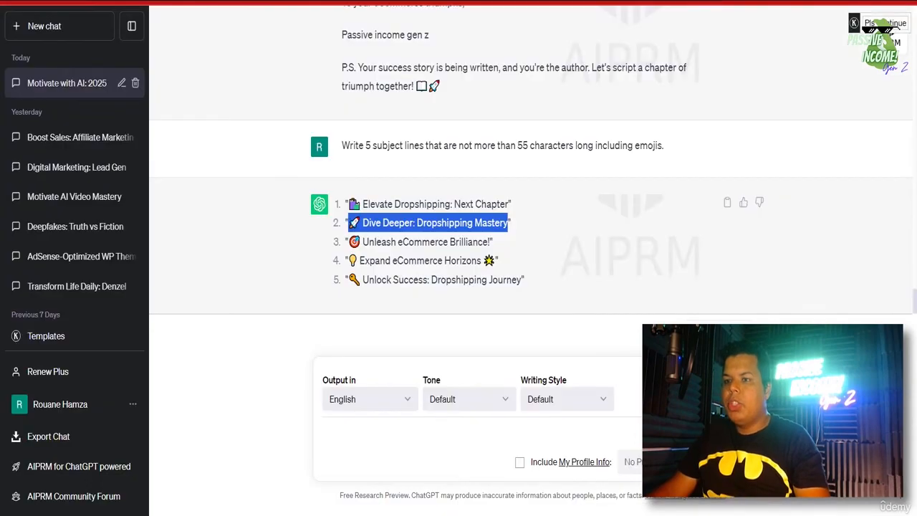
- In a new ChatGPT chat, paste the competitor's tag list and request keyword extraction
{"action": "left_click", "coordinate": [40, 23]}
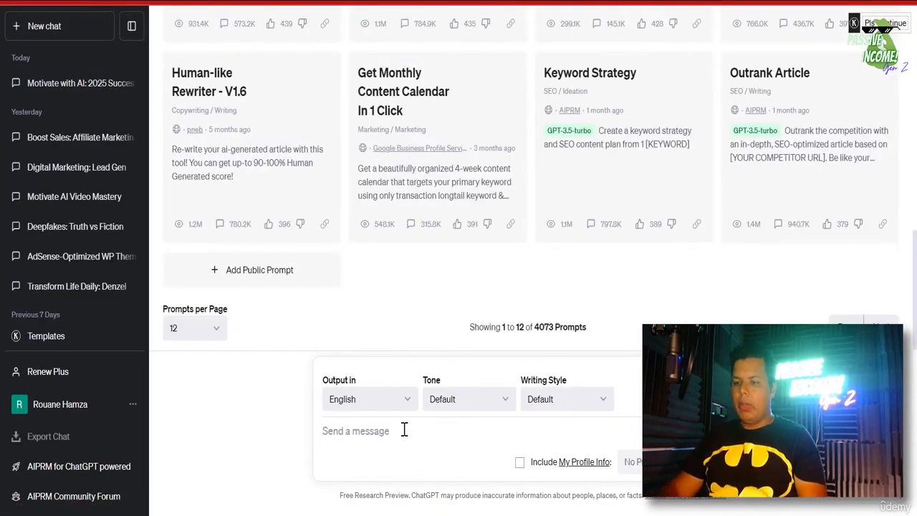
{"action": "left_click", "coordinate": [405, 429]}
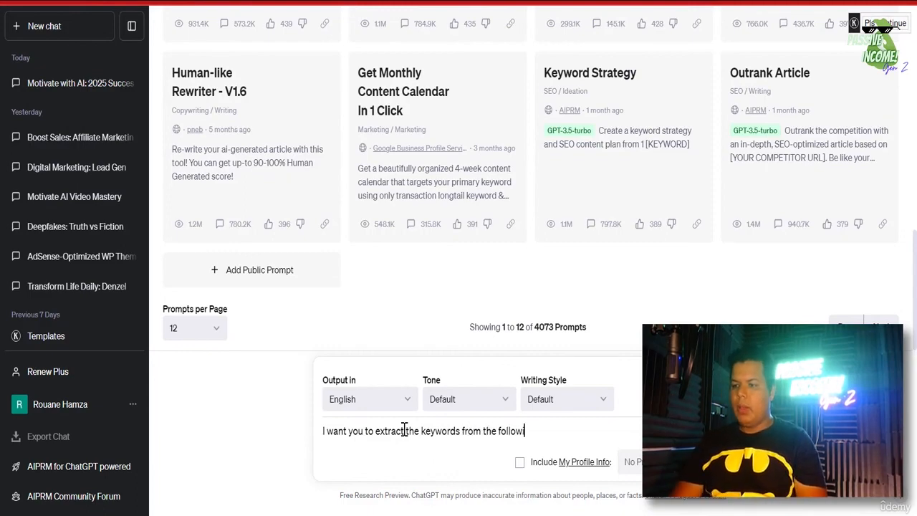
{"action": "key", "text": "ctrl+v"}
{"action": "key", "text": "Return"}
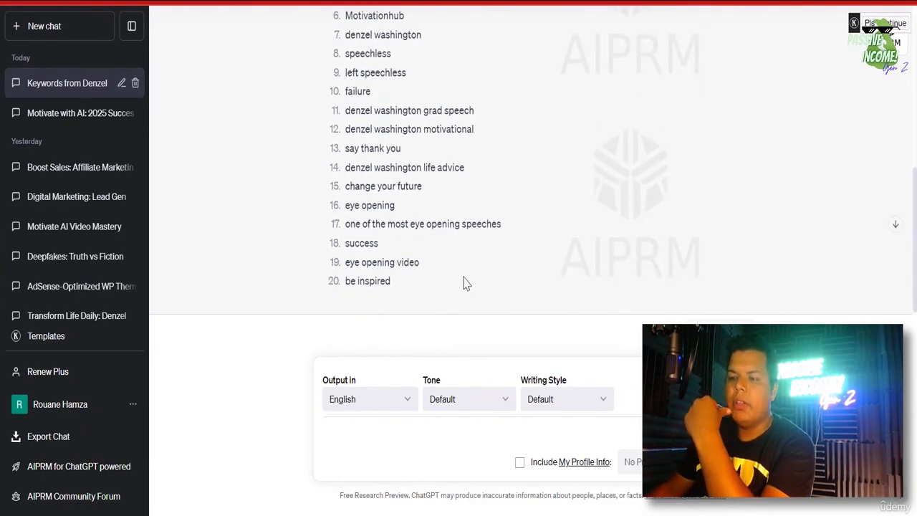
{"action": "scroll", "coordinate": [459, 279], "scroll_direction": "up", "scroll_amount": 3}
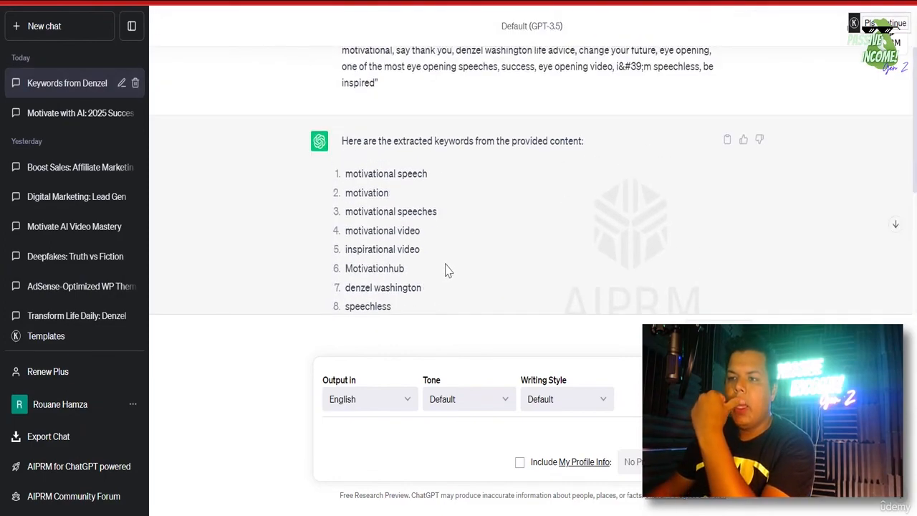
- Ask ChatGPT to put those keywords in one line separated by commas
{"action": "left_click", "coordinate": [348, 430]}
{"action": "type", "text": "put th"}
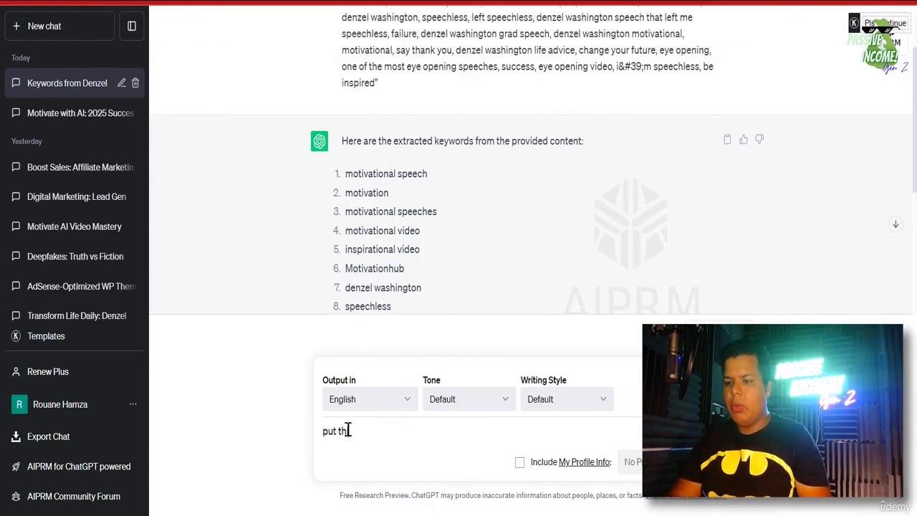
{"action": "type", "text": "ose keywo"}
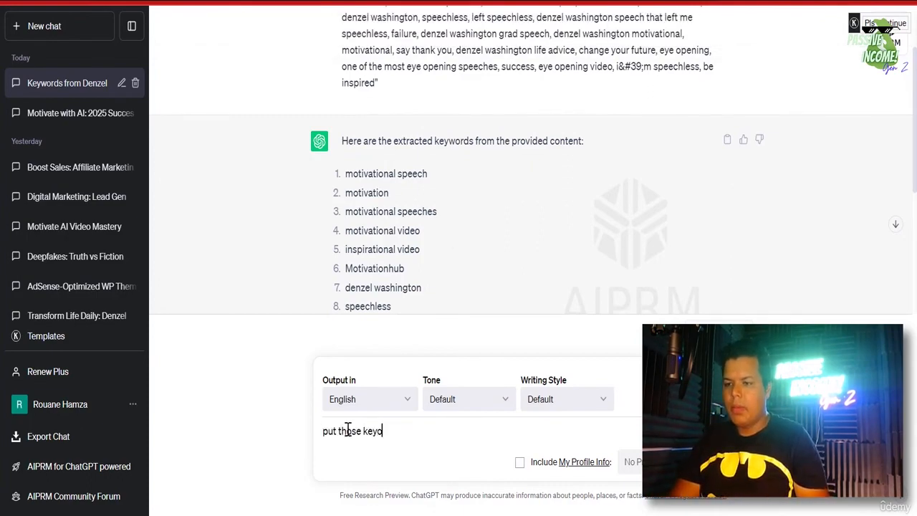
{"action": "key", "text": "BackSpace"}
{"action": "type", "text": "words in onl "}
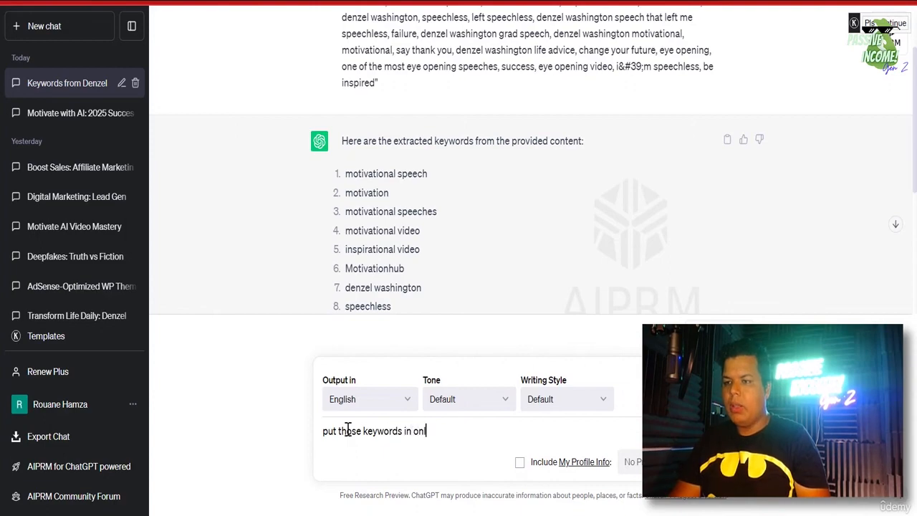
{"action": "key", "text": "BackSpace"}
{"action": "key", "text": "BackSpace"}
{"action": "type", "text": "e line and s"}
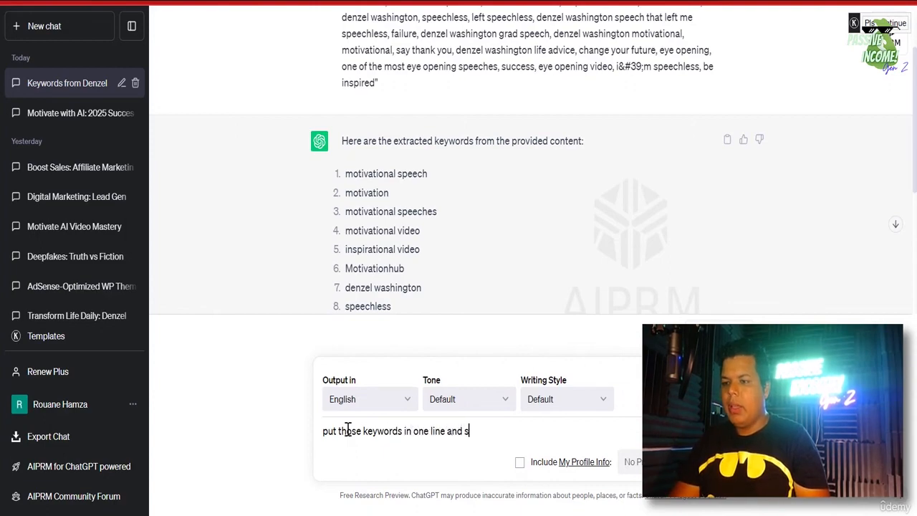
{"action": "type", "text": "eperate them"}
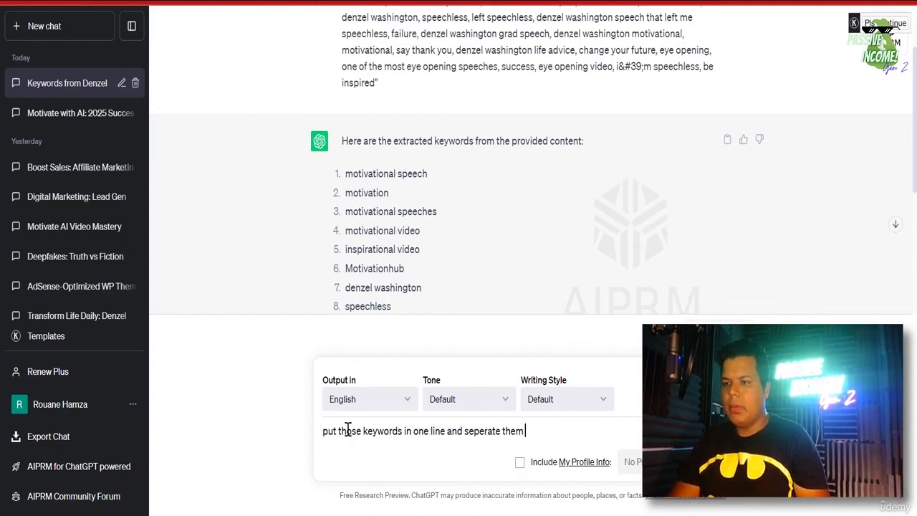
{"action": "type", "text": " with a comma"}
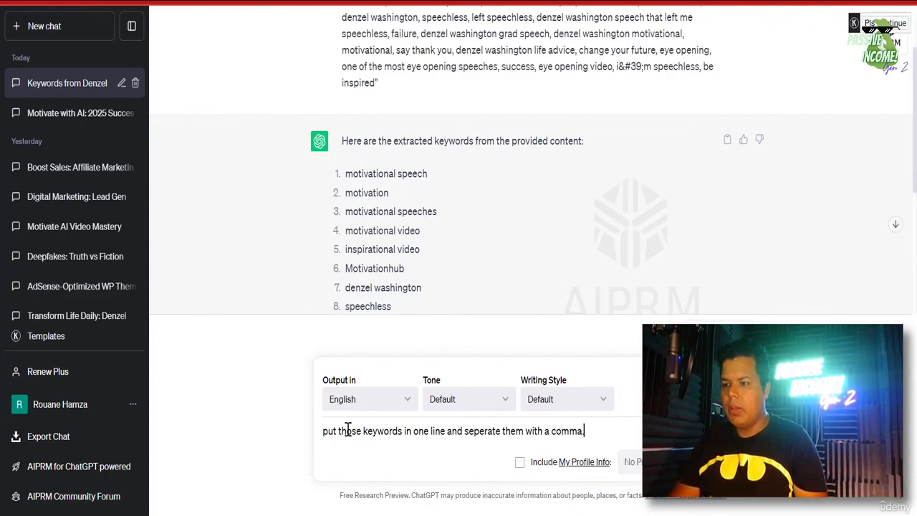
{"action": "key", "text": "Return"}
{"action": "scroll", "coordinate": [471, 275], "scroll_direction": "down", "scroll_amount": 2}
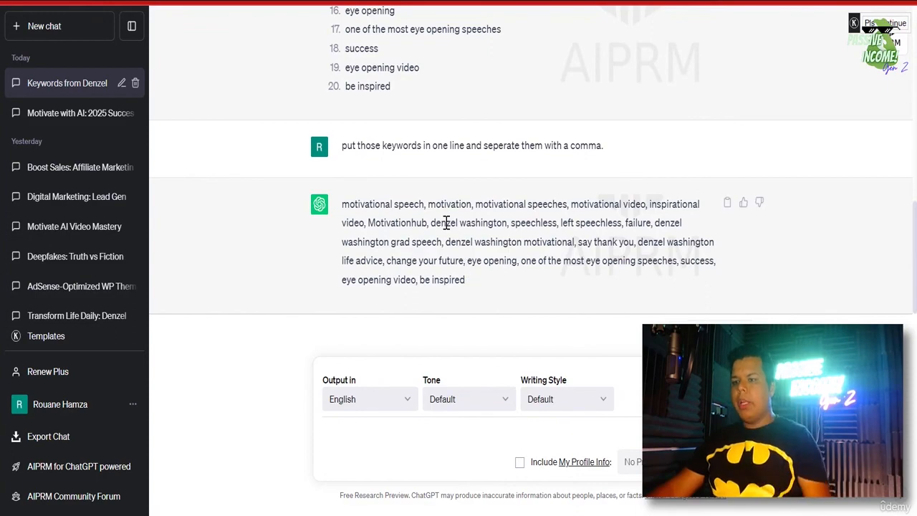
{"action": "right_click", "coordinate": [446, 222]}
{"action": "left_click_drag", "start_coordinate": [406, 223], "coordinate": [406, 243]}
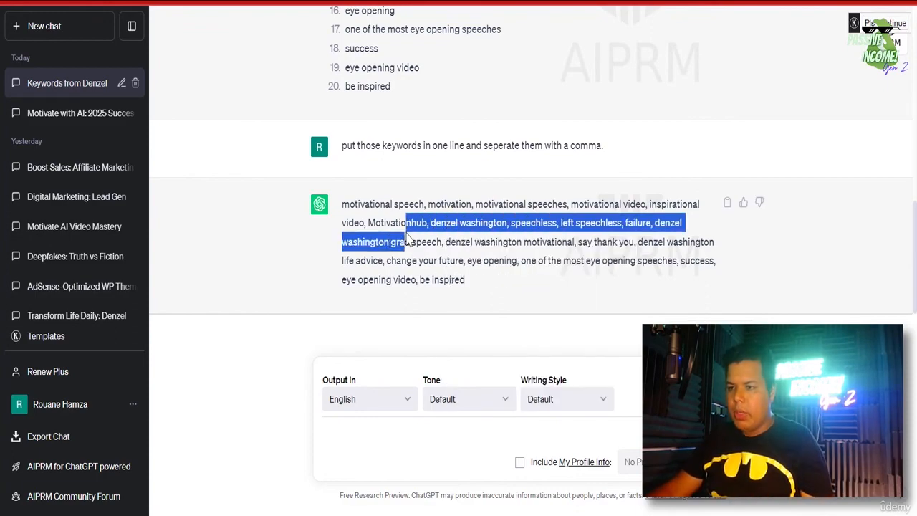
{"action": "left_click", "coordinate": [363, 284]}
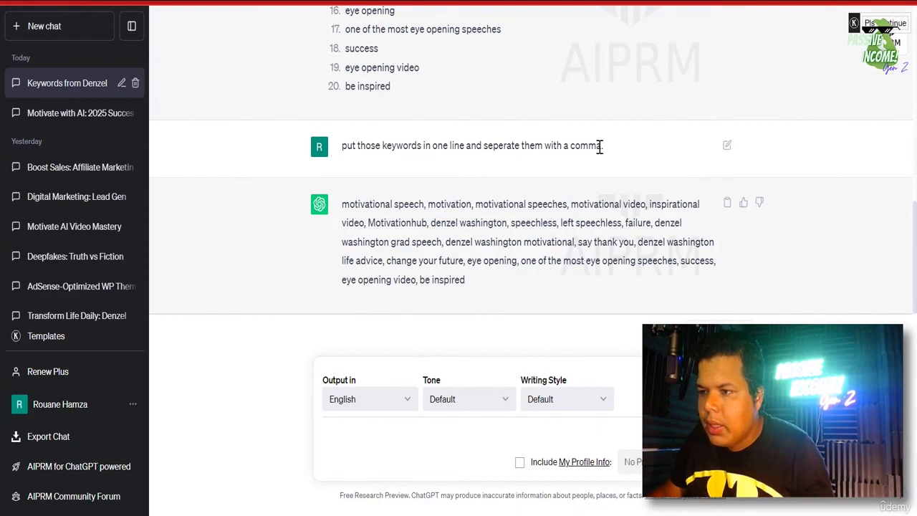
- Revise the request to add 'and a space', then copy the resulting keyword line
{"action": "left_click", "coordinate": [727, 145]}
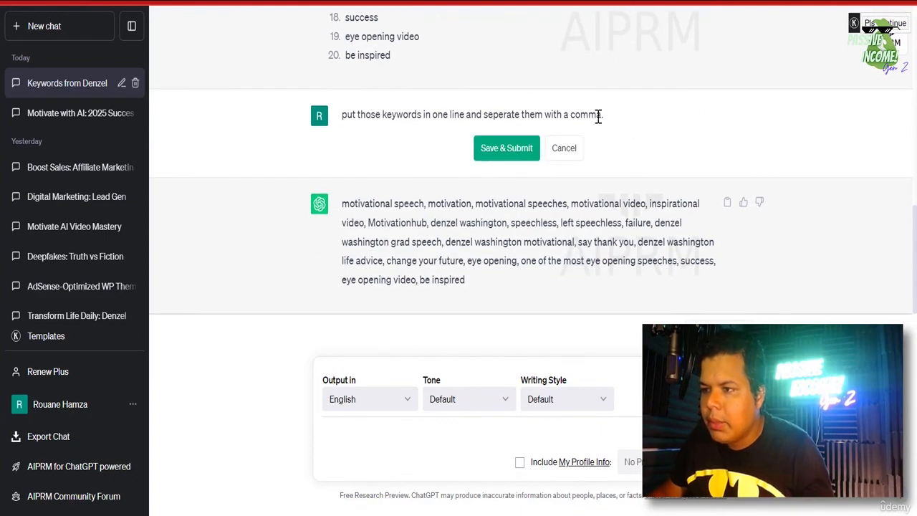
{"action": "type", "text": "and a space"}
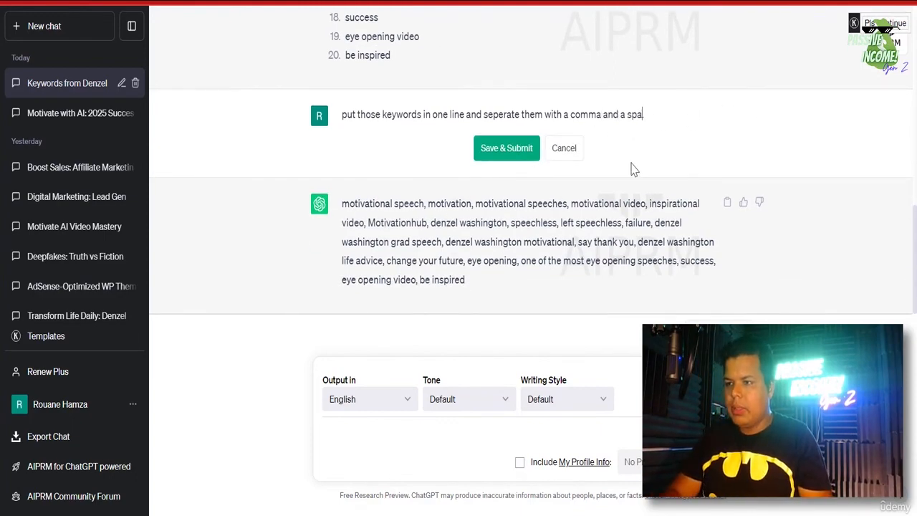
{"action": "key", "text": "Return"}
{"action": "left_click", "coordinate": [498, 159]}
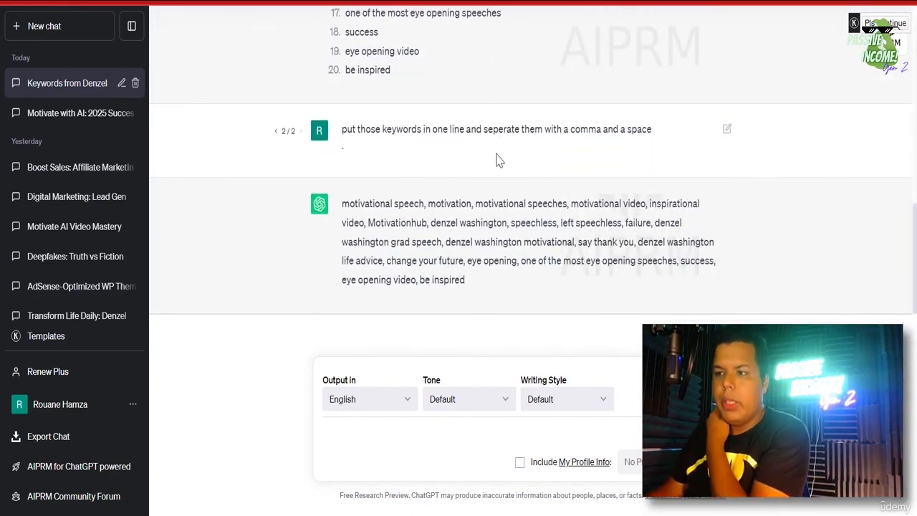
{"action": "triple_click", "coordinate": [505, 240]}
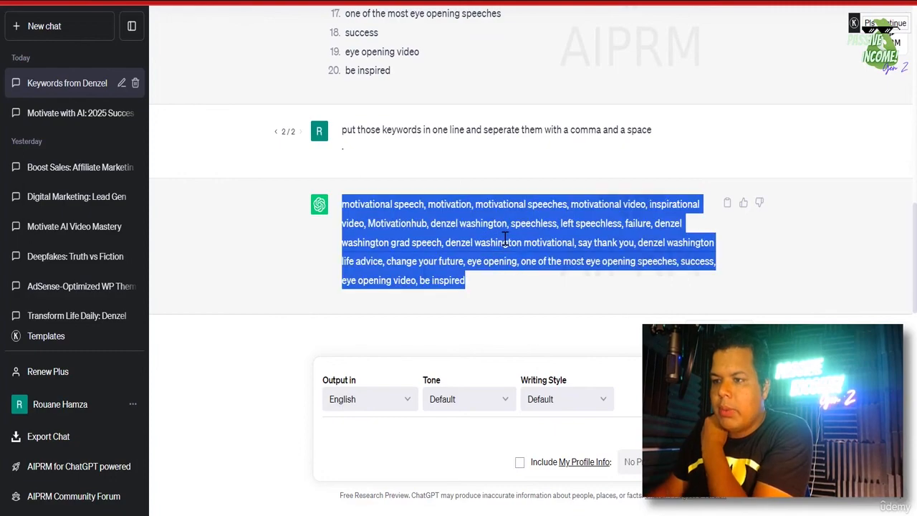
{"action": "right_click", "coordinate": [525, 251]}
{"action": "left_click", "coordinate": [564, 258]}
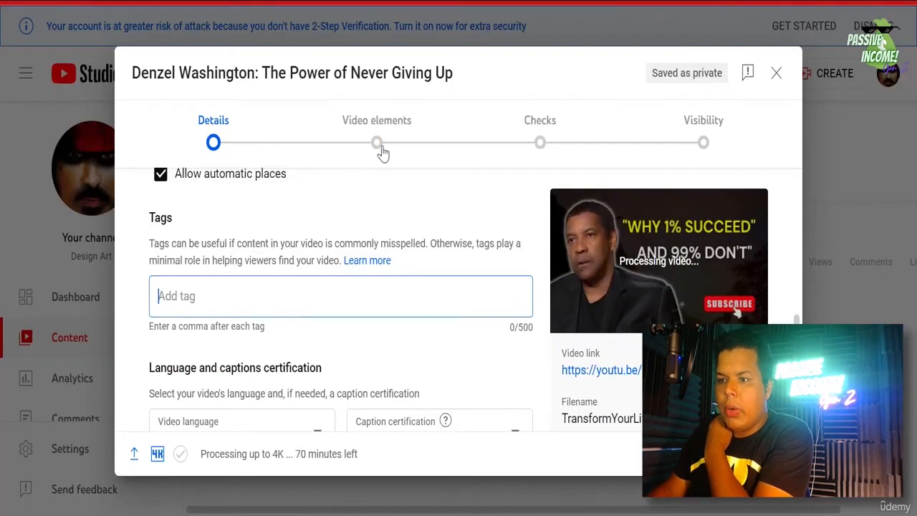
- Paste the copied keywords into the Tags field, filling 399/500 characters
{"action": "right_click", "coordinate": [250, 299]}
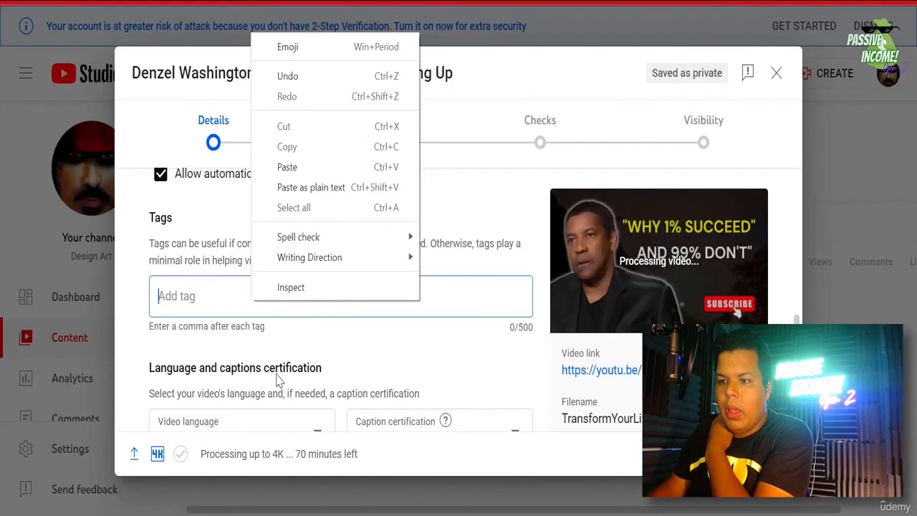
{"action": "left_click", "coordinate": [308, 167]}
{"action": "scroll", "coordinate": [296, 317], "scroll_direction": "down", "scroll_amount": 2}
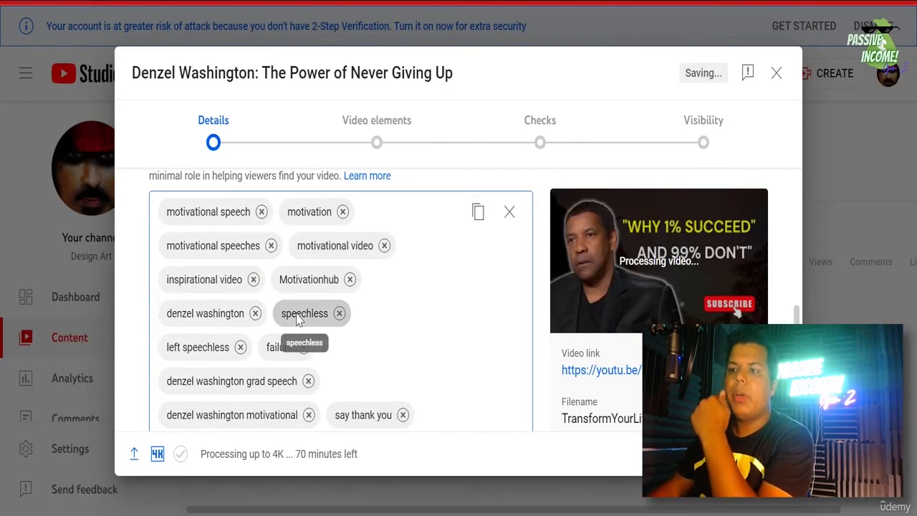
{"action": "scroll", "coordinate": [246, 329], "scroll_direction": "down", "scroll_amount": 5}
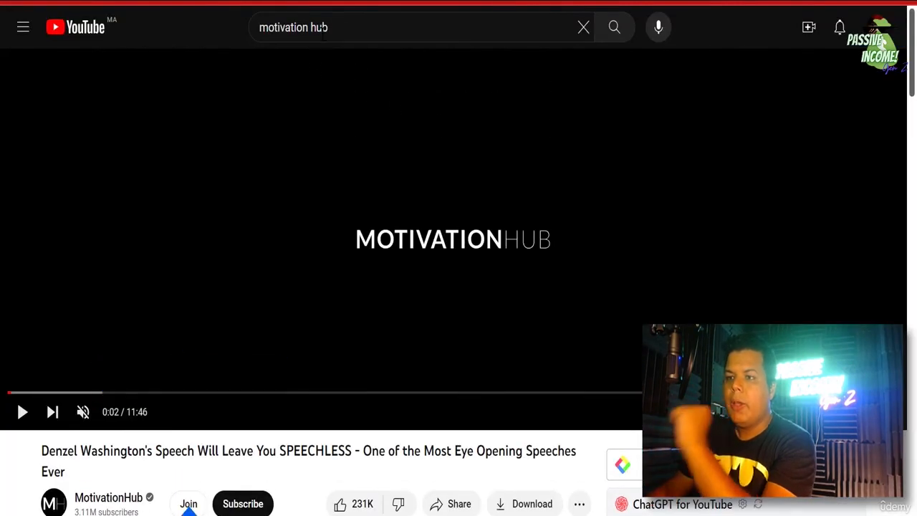
- Cut the YouTube search from 'motivation hub' to 'motivation' and show its suggestions
{"action": "double_click", "coordinate": [321, 27]}
{"action": "key", "text": "BackSpace"}
{"action": "key", "text": "BackSpace"}
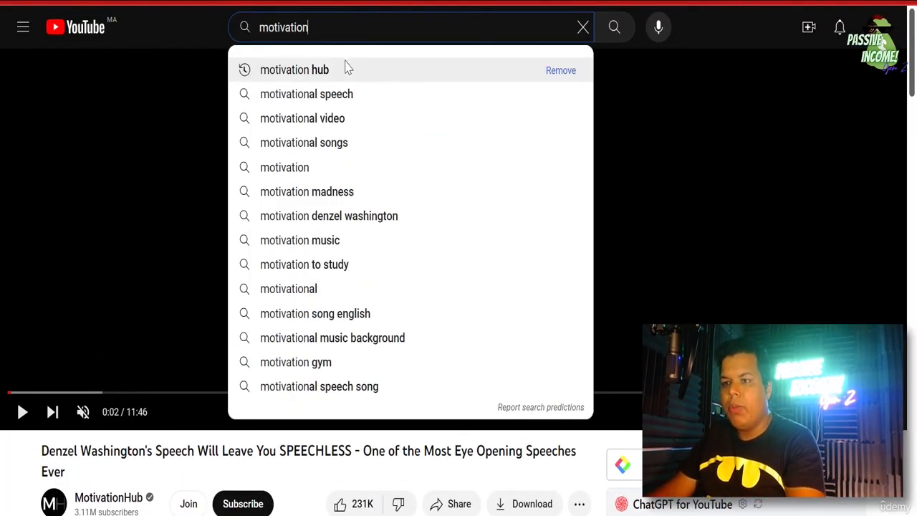
{"action": "key", "text": "Return"}
{"action": "left_click", "coordinate": [349, 28]}
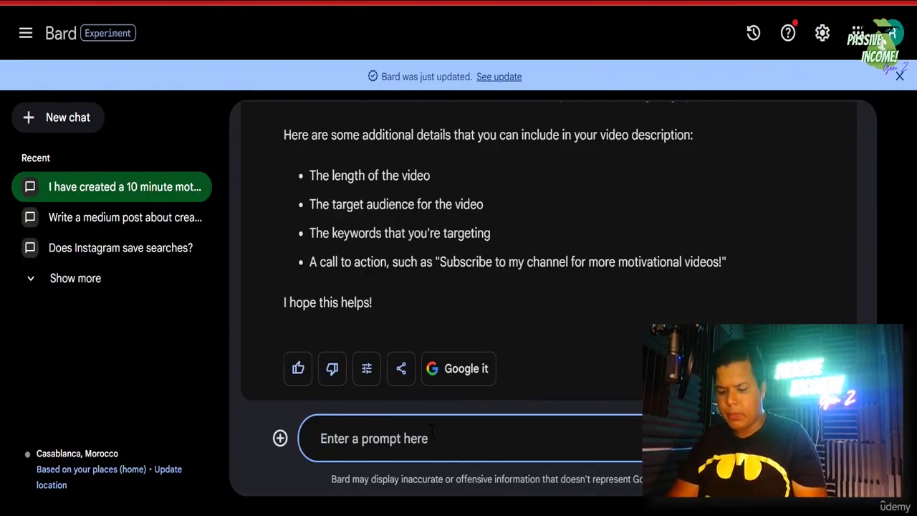
- Ask Bard to 'generate 20 tags for the youtube video' and scroll through the resulting tag list
{"action": "type", "text": "hel"}
{"action": "key", "text": "BackSpace"}
{"action": "type", "text": "generate 20 tags f"}
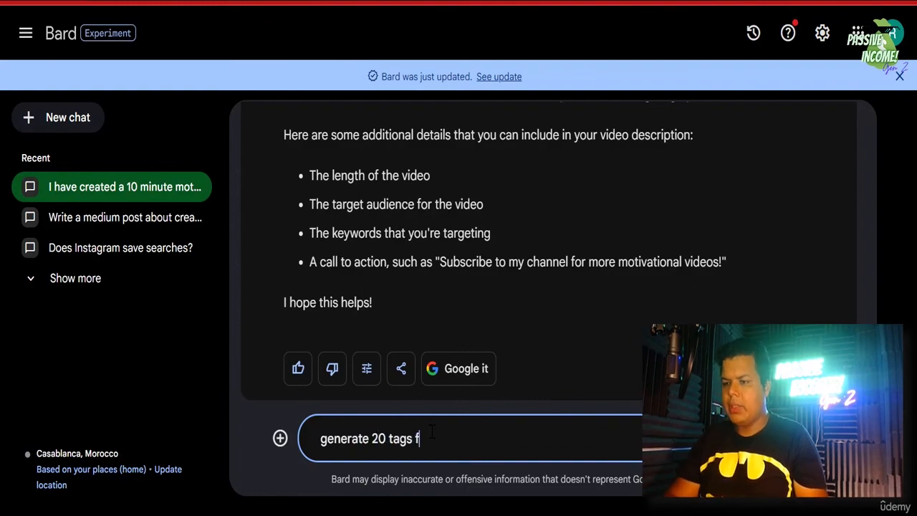
{"action": "type", "text": "or the youtube v"}
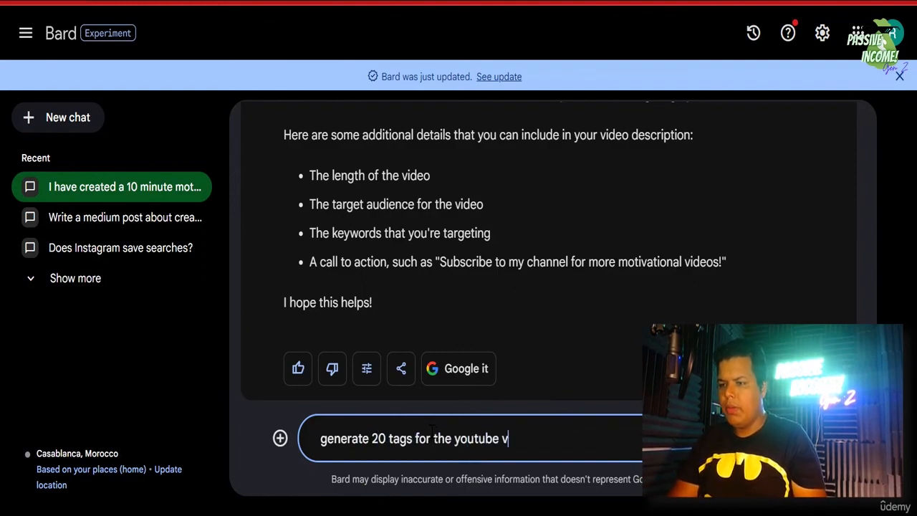
{"action": "type", "text": "ideo."}
{"action": "key", "text": "Return"}
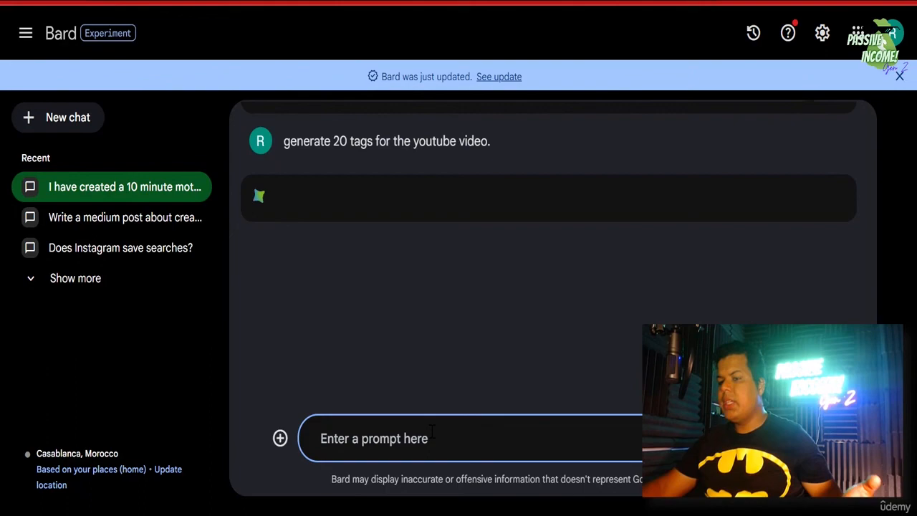
{"action": "left_click", "coordinate": [392, 345]}
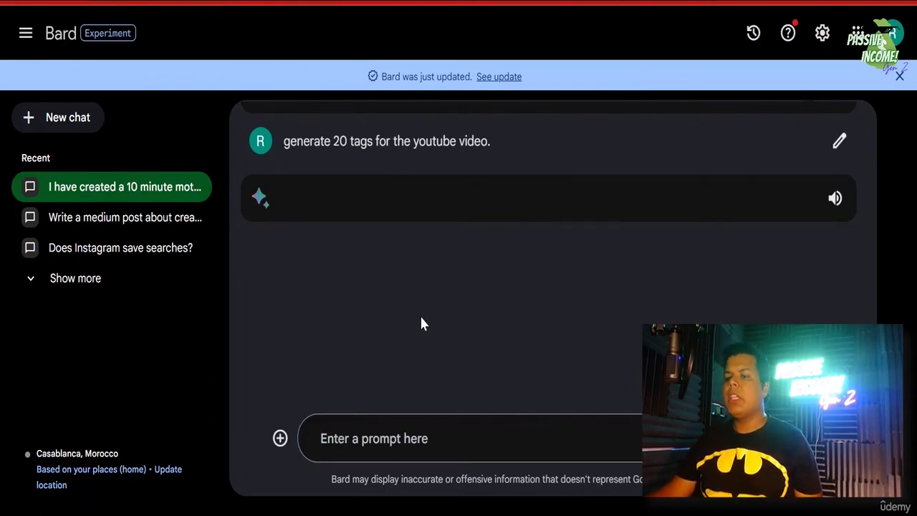
{"action": "scroll", "coordinate": [378, 322], "scroll_direction": "down", "scroll_amount": 2}
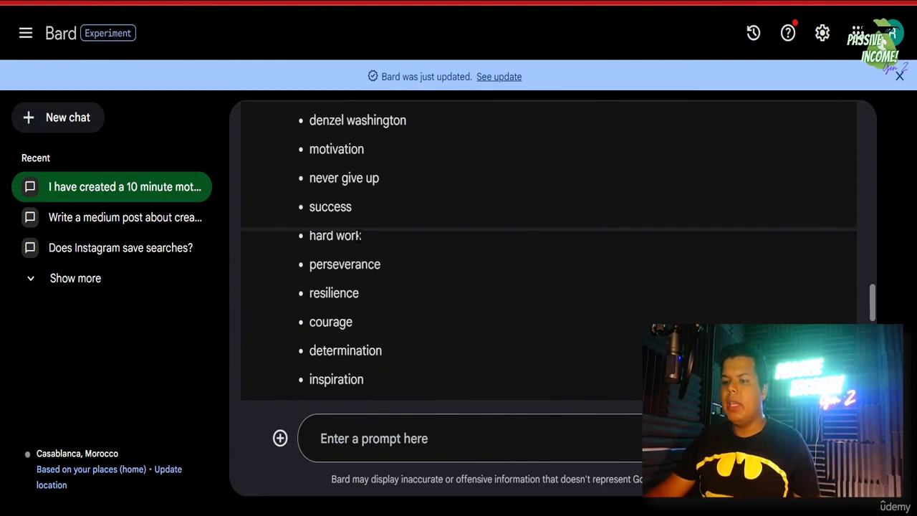
{"action": "scroll", "coordinate": [360, 236], "scroll_direction": "up", "scroll_amount": 2}
{"action": "scroll", "coordinate": [360, 290], "scroll_direction": "down", "scroll_amount": 5}
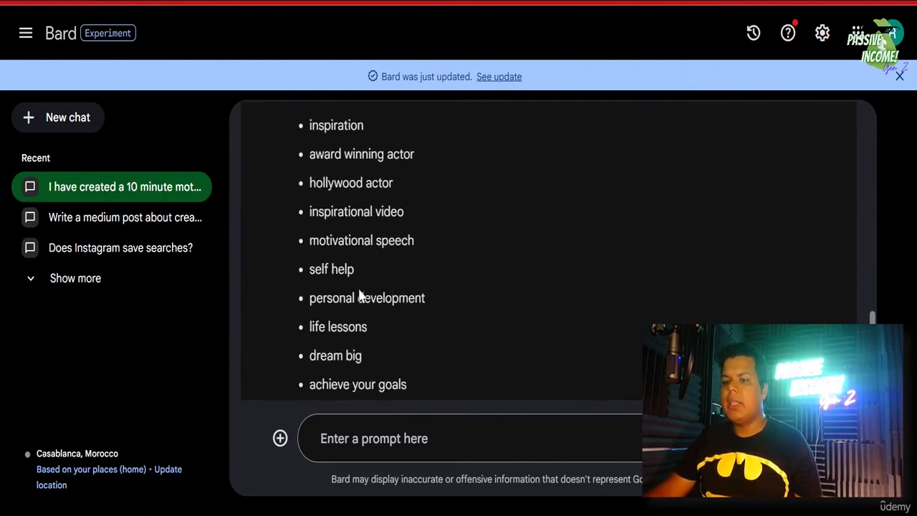
{"action": "scroll", "coordinate": [399, 278], "scroll_direction": "down", "scroll_amount": 2}
{"action": "scroll", "coordinate": [399, 278], "scroll_direction": "up", "scroll_amount": 2}
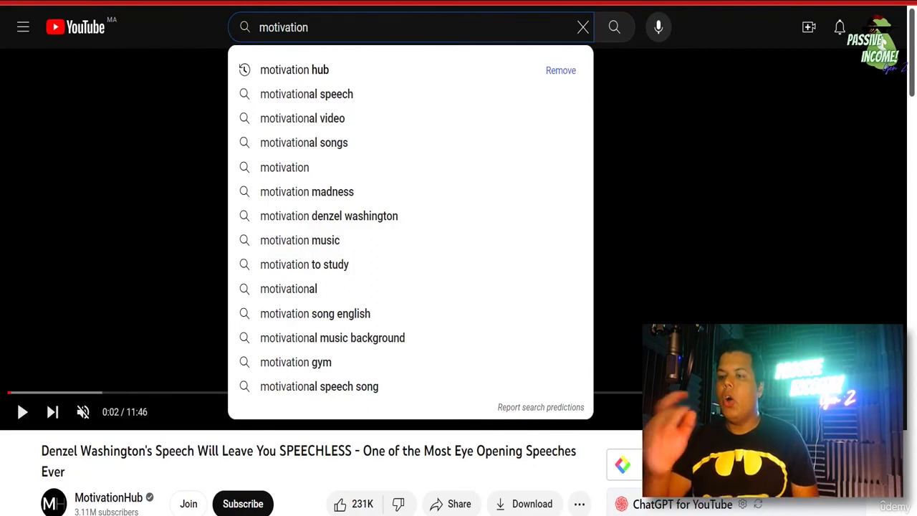
- Dismiss the YouTube motivation search suggestions and return to the Studio upload details
{"action": "key", "text": "Return"}
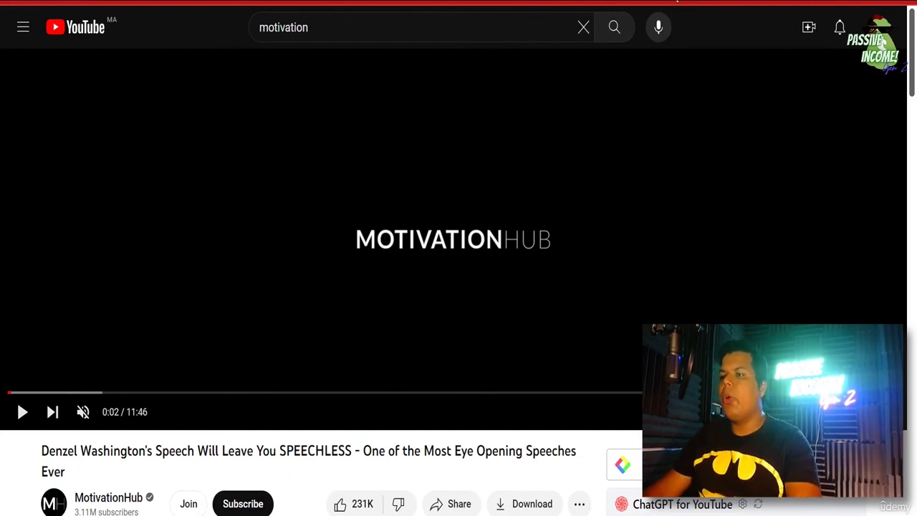
{"action": "left_click", "coordinate": [666, 1]}
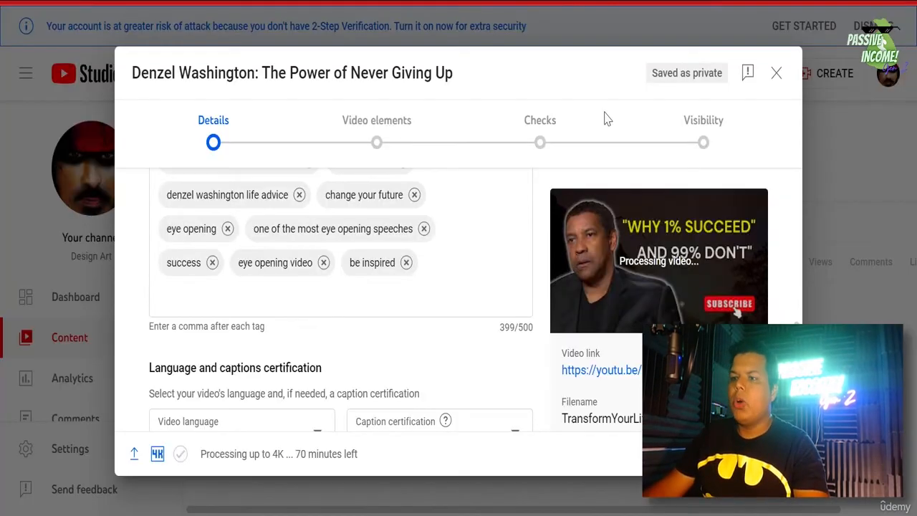
{"action": "scroll", "coordinate": [338, 308], "scroll_direction": "down", "scroll_amount": 3}
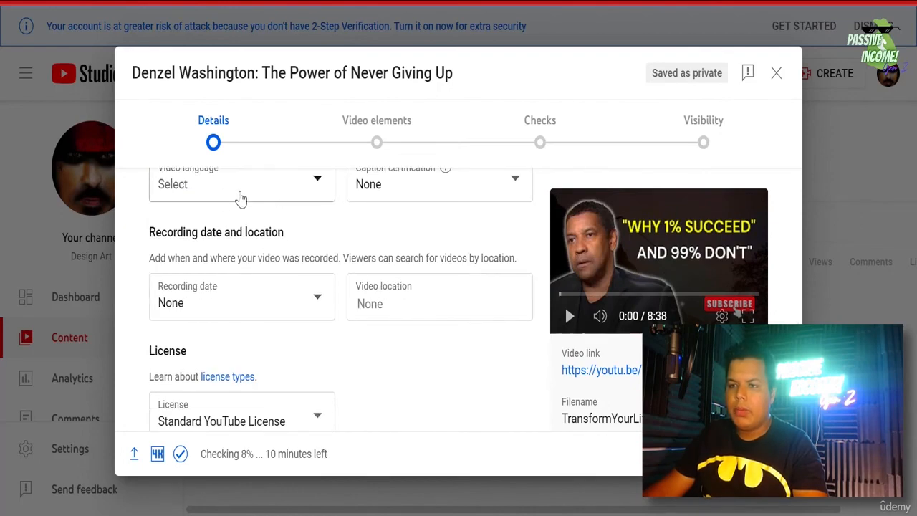
- Set the video language to English, leaving caption certification at None
{"action": "left_click", "coordinate": [219, 189]}
{"action": "left_click", "coordinate": [286, 284]}
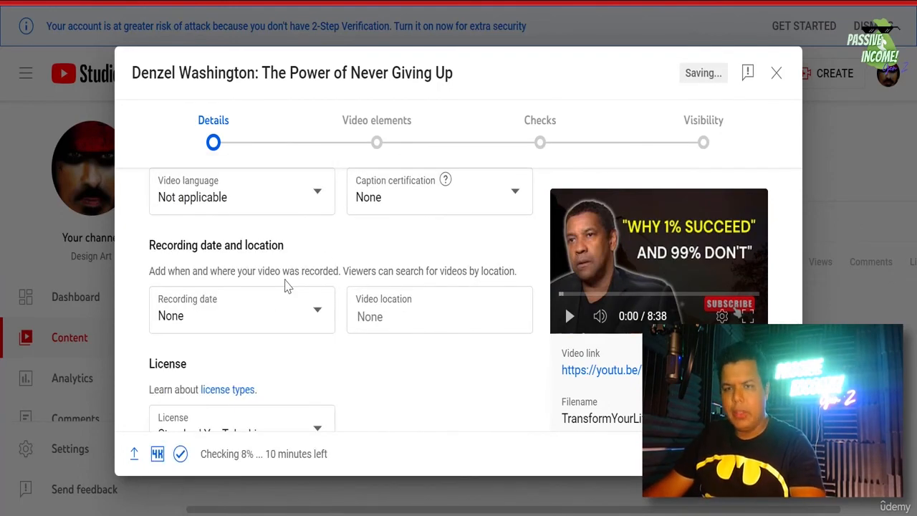
{"action": "left_click", "coordinate": [308, 202]}
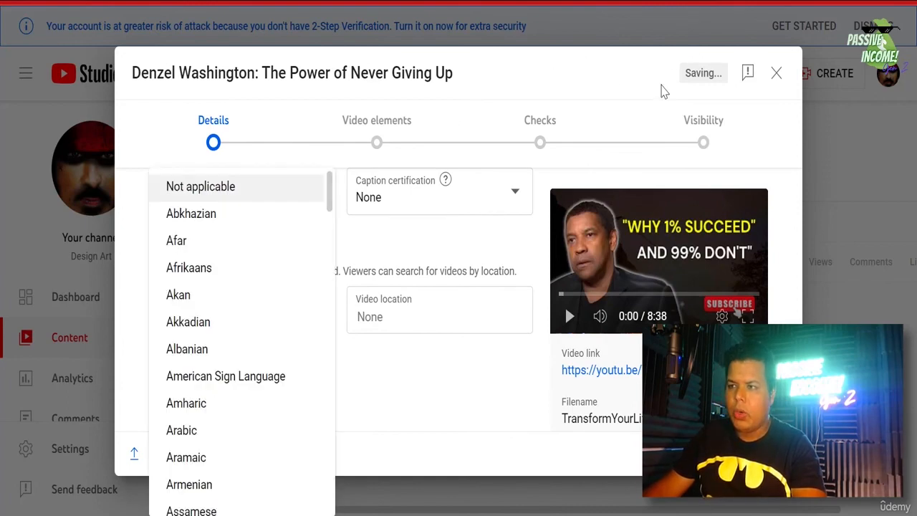
{"action": "scroll", "coordinate": [189, 322], "scroll_direction": "down", "scroll_amount": 10}
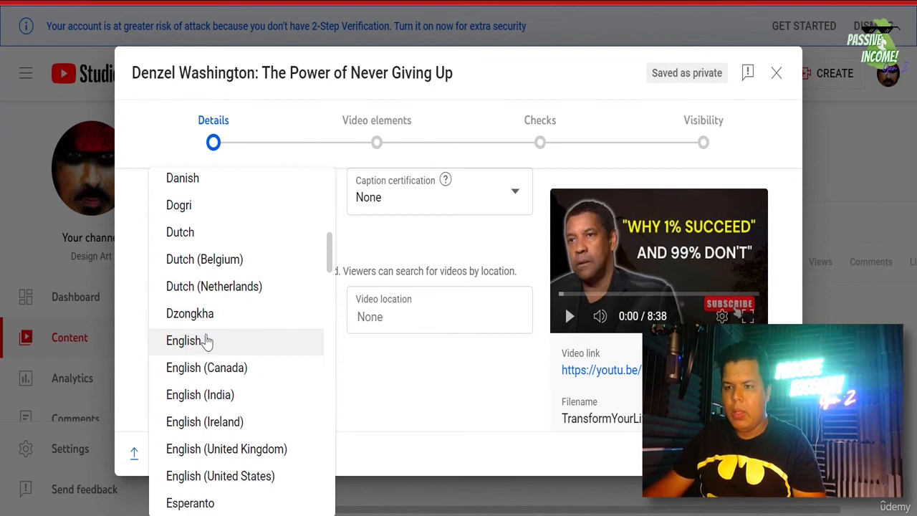
{"action": "left_click", "coordinate": [204, 341]}
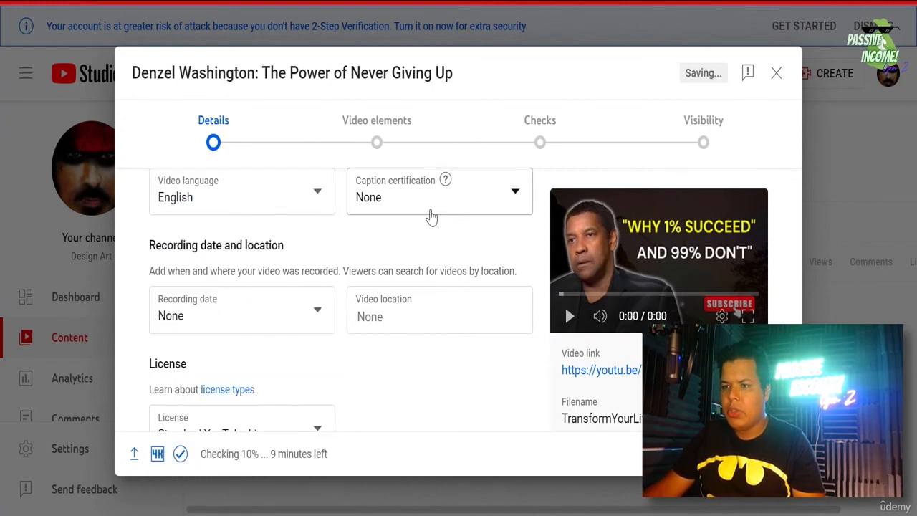
{"action": "left_click", "coordinate": [430, 211]}
{"action": "left_click", "coordinate": [381, 248]}
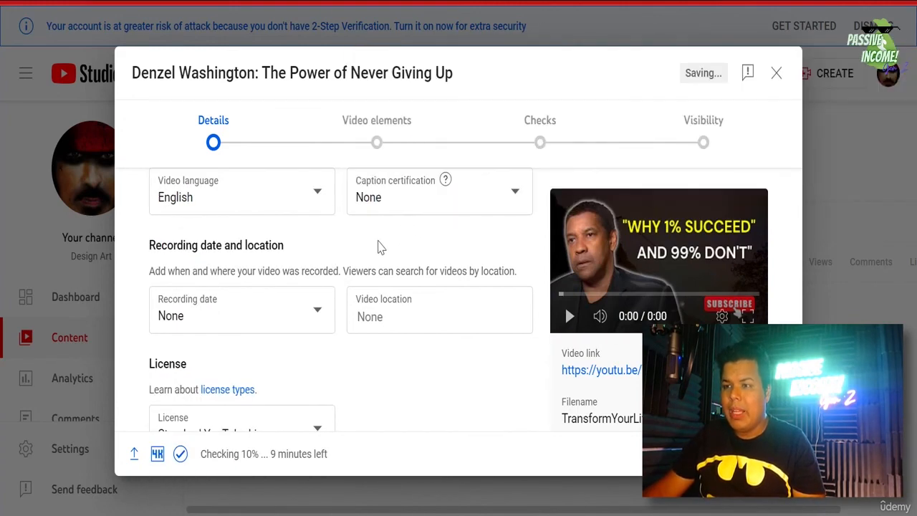
{"action": "left_click", "coordinate": [394, 208]}
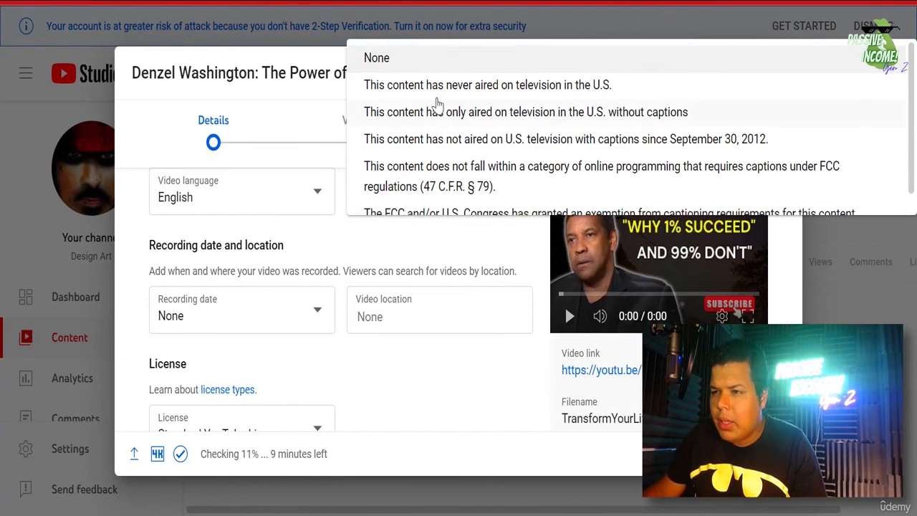
{"action": "left_click", "coordinate": [350, 373]}
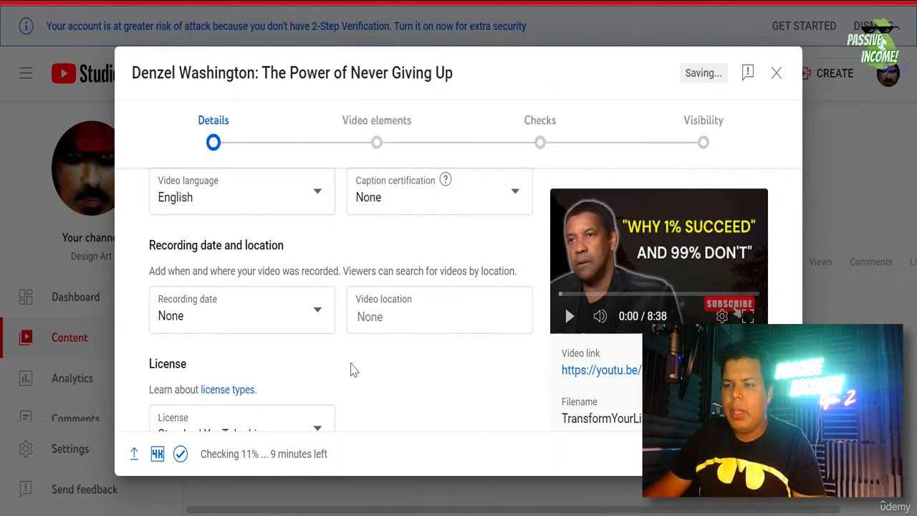
- Set the recording date to Aug 5, 2023 and the video location to États-Unis
{"action": "left_click", "coordinate": [259, 317]}
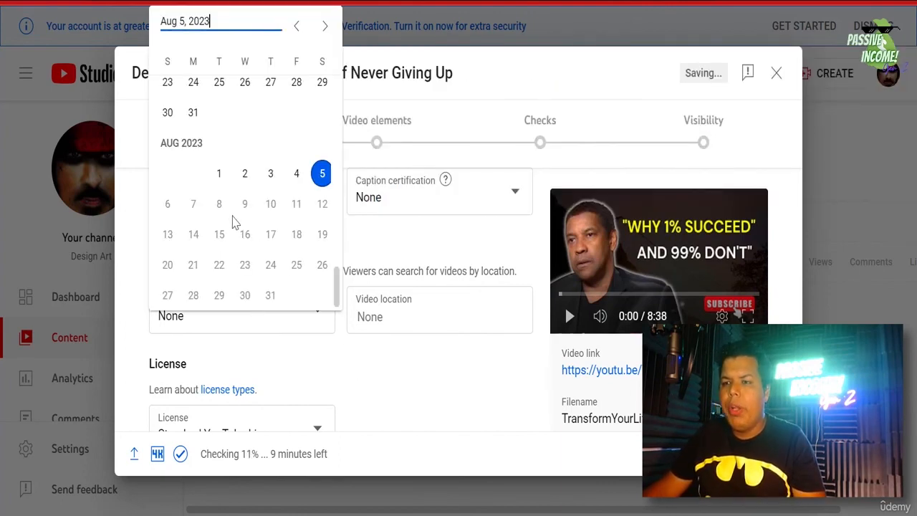
{"action": "left_click", "coordinate": [322, 173]}
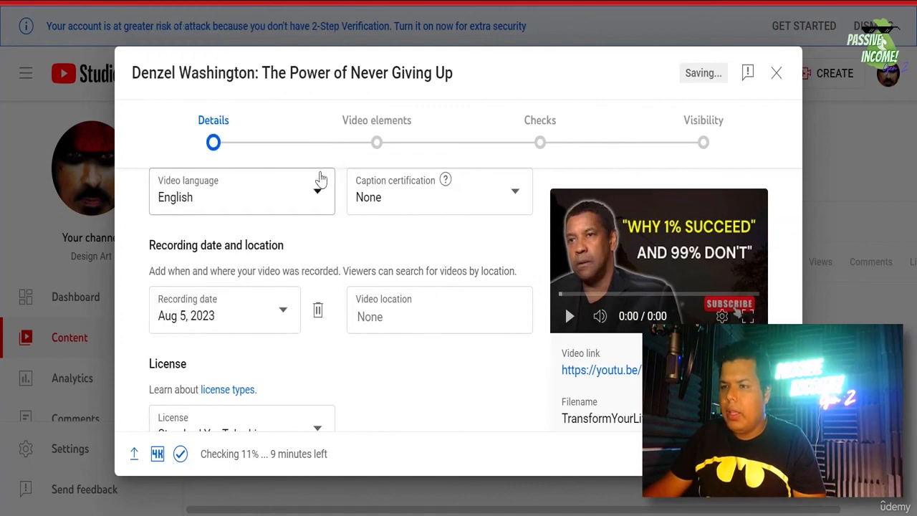
{"action": "left_click", "coordinate": [397, 312]}
{"action": "type", "text": "etat"}
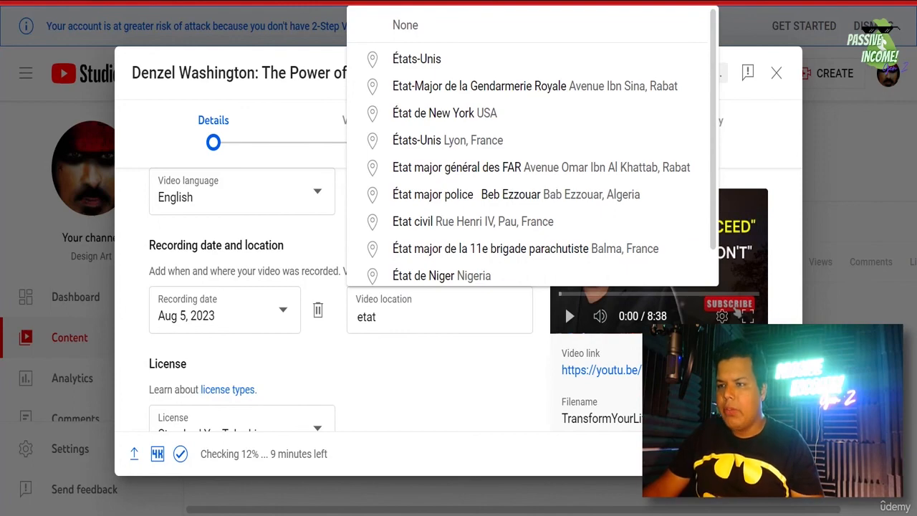
{"action": "left_click", "coordinate": [426, 57]}
- Allow only audio remixing of the video for Shorts
{"action": "scroll", "coordinate": [324, 351], "scroll_direction": "down", "scroll_amount": 6}
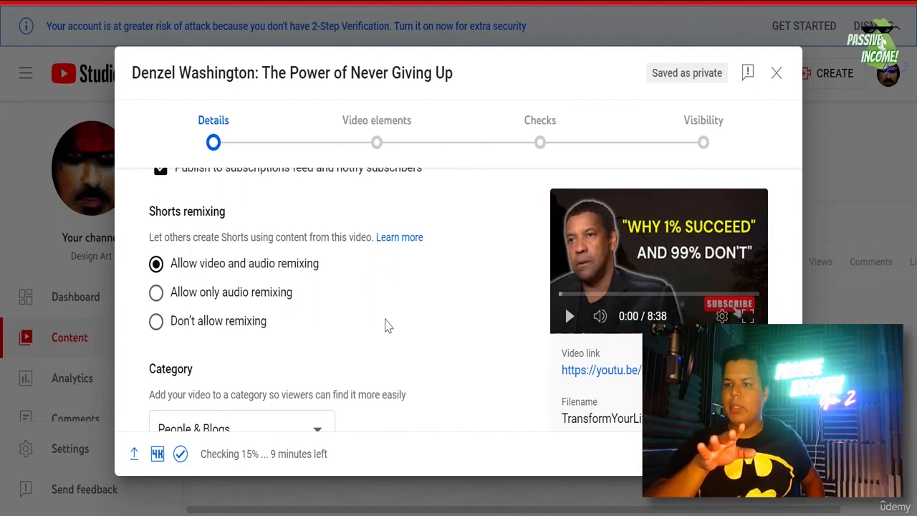
{"action": "left_click", "coordinate": [272, 300]}
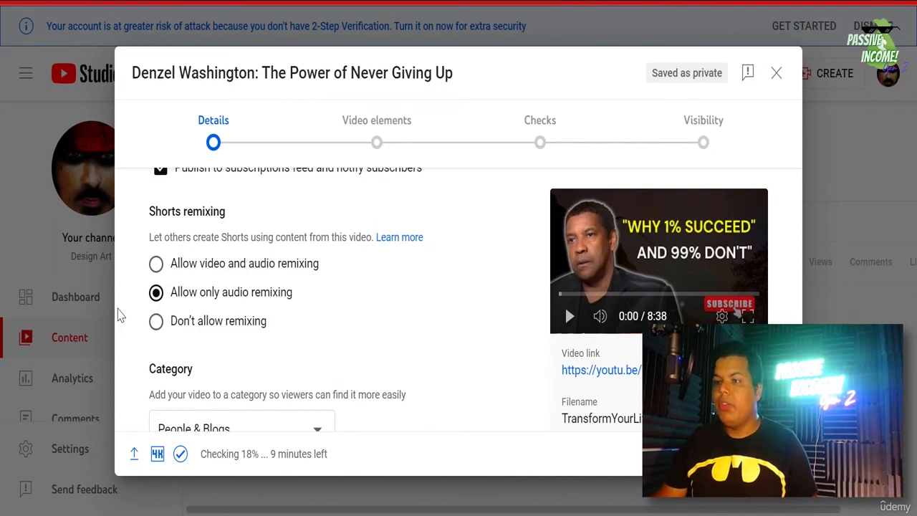
{"action": "scroll", "coordinate": [178, 360], "scroll_direction": "down", "scroll_amount": 1}
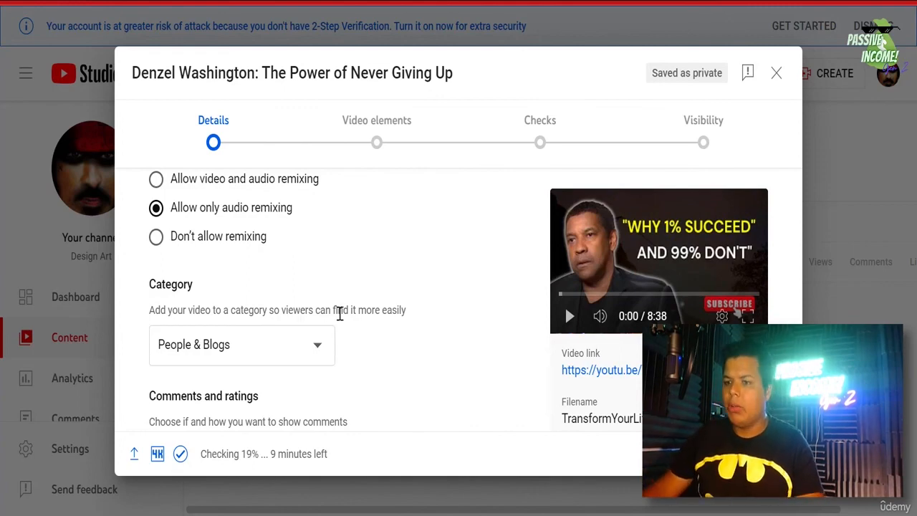
{"action": "scroll", "coordinate": [339, 314], "scroll_direction": "down", "scroll_amount": 1}
- Keep the People & Blogs category and hold questionable comments with increased strictness
{"action": "left_click", "coordinate": [261, 274]}
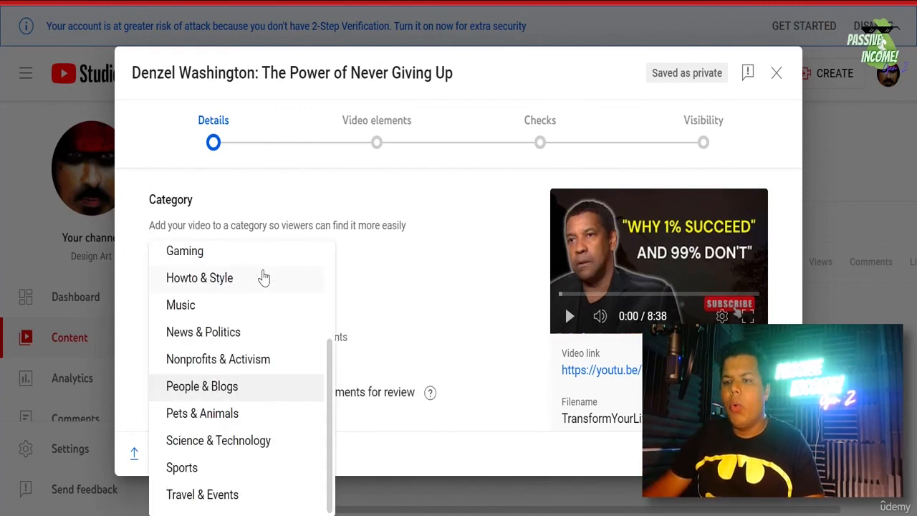
{"action": "left_click", "coordinate": [407, 315]}
{"action": "scroll", "coordinate": [418, 319], "scroll_direction": "down", "scroll_amount": 1}
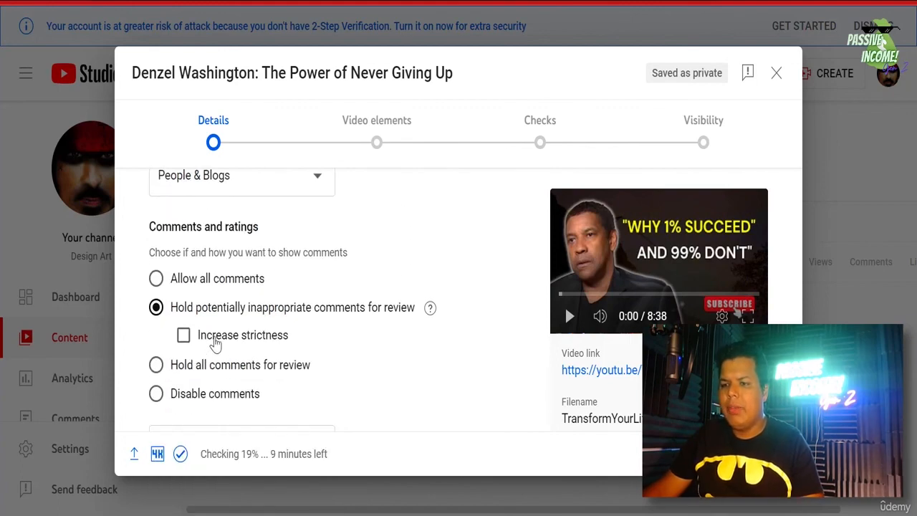
{"action": "left_click", "coordinate": [215, 343]}
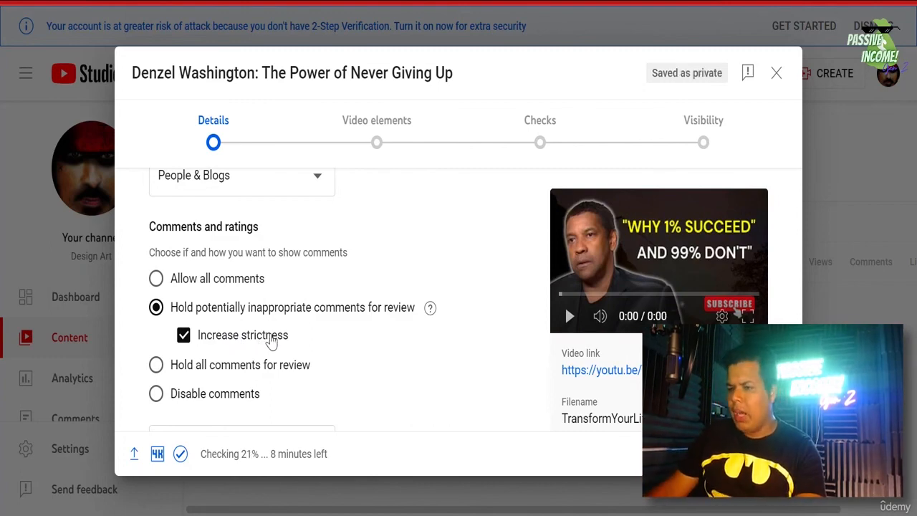
{"action": "scroll", "coordinate": [342, 316], "scroll_direction": "down", "scroll_amount": 1}
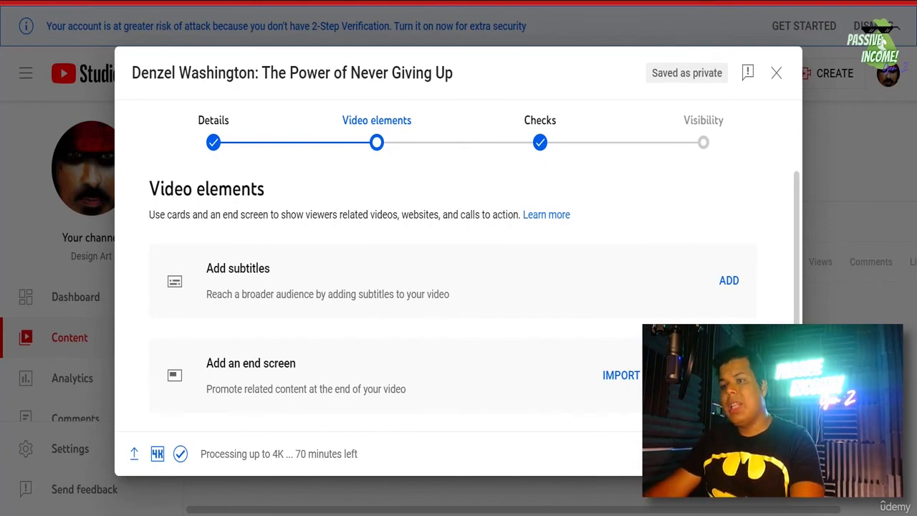
- Move through Checks to Visibility, set the Denzel Washington video to Public, and publish it
{"action": "left_click", "coordinate": [772, 454]}
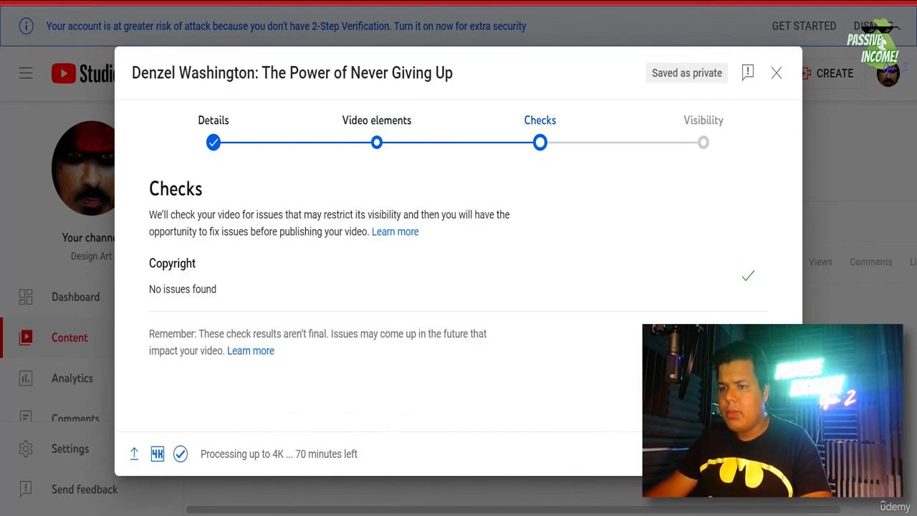
{"action": "left_click", "coordinate": [773, 453]}
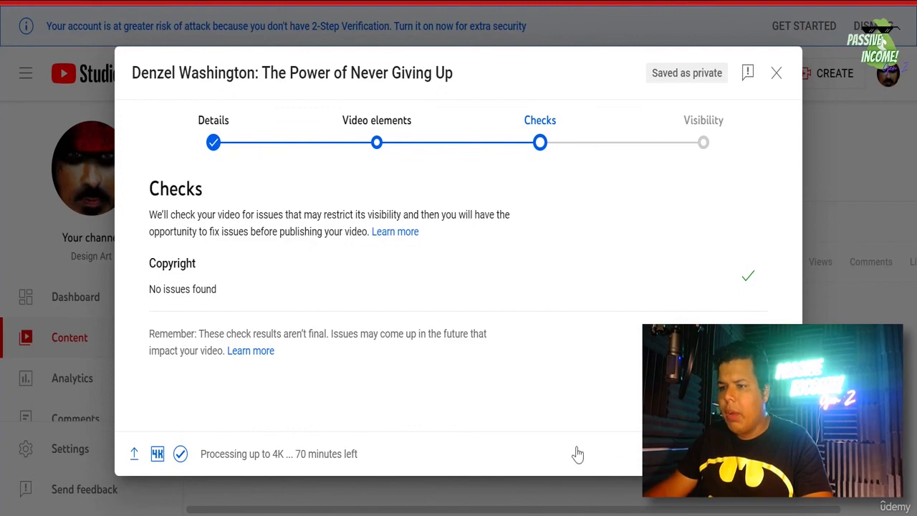
{"action": "scroll", "coordinate": [390, 358], "scroll_direction": "down", "scroll_amount": 2}
{"action": "left_click", "coordinate": [212, 322]}
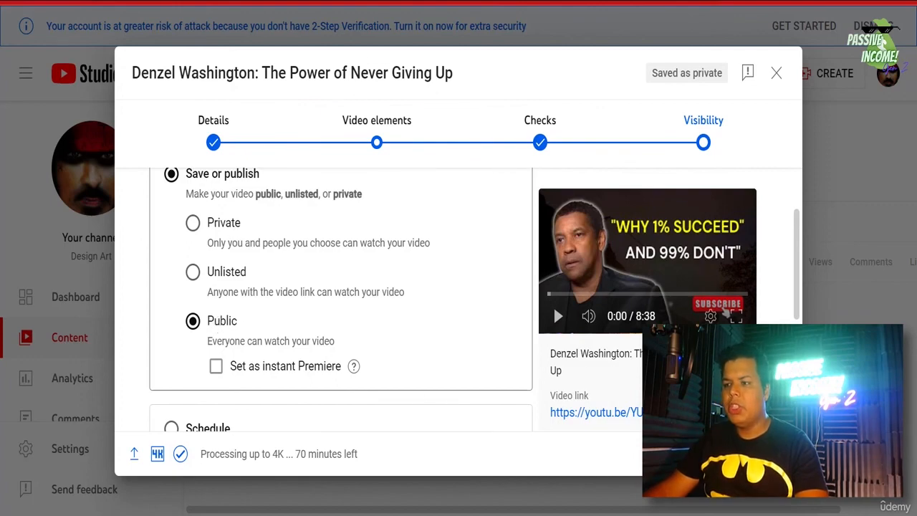
{"action": "left_click", "coordinate": [756, 453]}
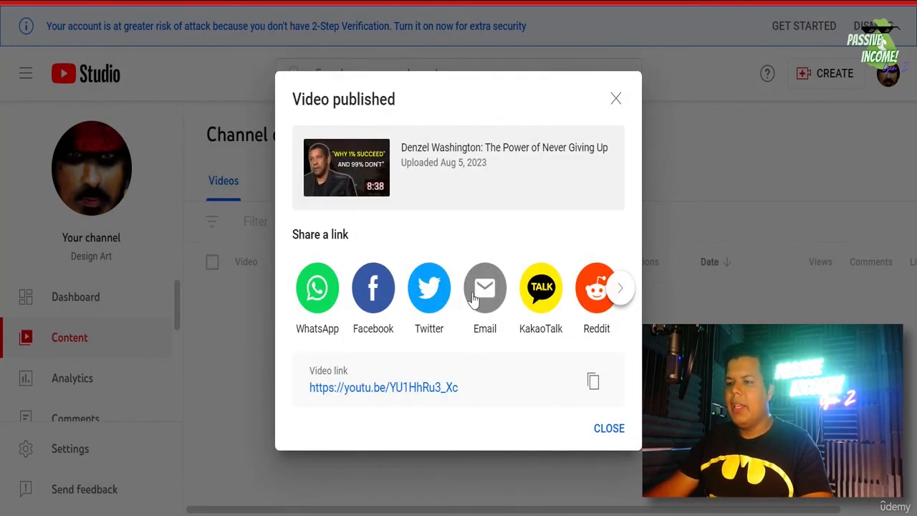
- Post the video's title and link to X, then close the Video published confirmation
{"action": "left_click", "coordinate": [420, 290]}
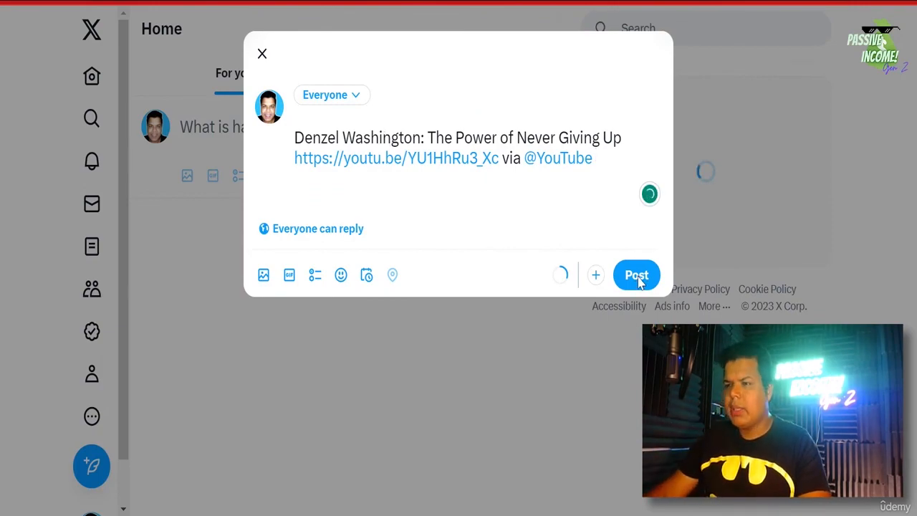
{"action": "left_click", "coordinate": [637, 276]}
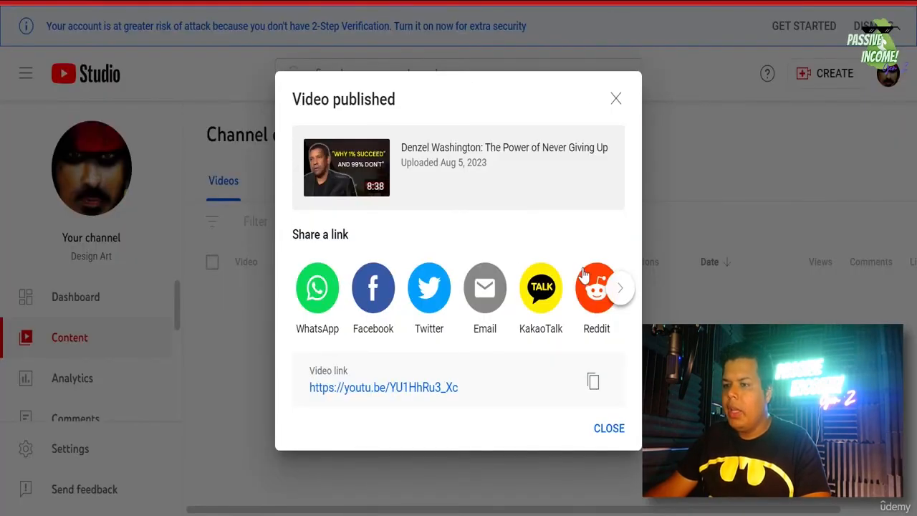
{"action": "left_click", "coordinate": [619, 289]}
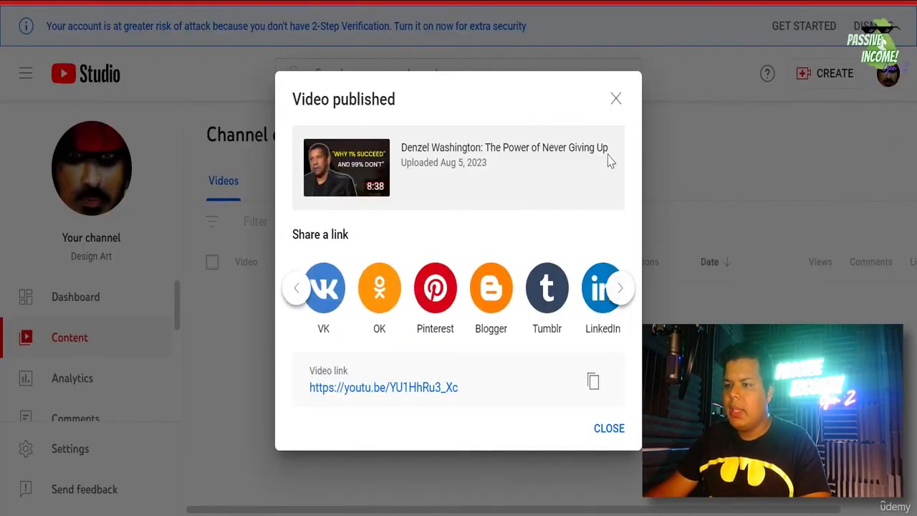
{"action": "left_click", "coordinate": [616, 98]}
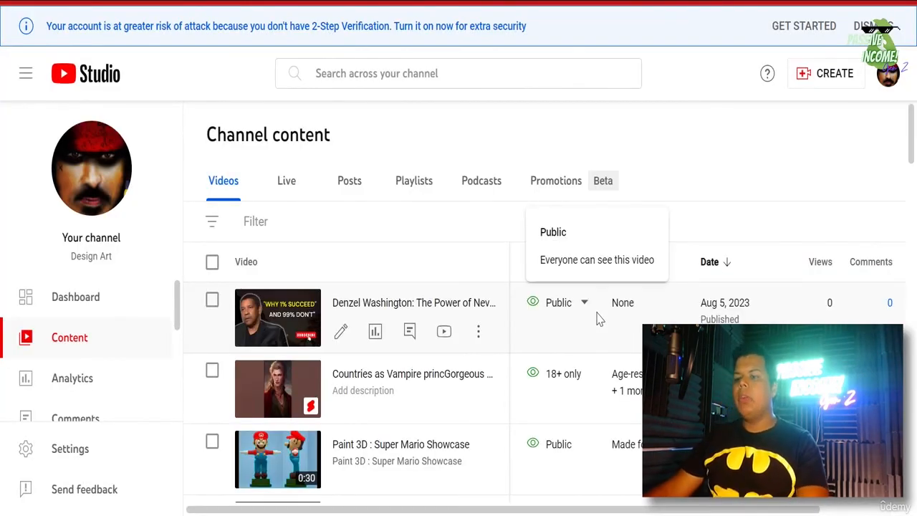
- Open the new video on YouTube, start it, unmute it and raise the volume
{"action": "left_click", "coordinate": [444, 331]}
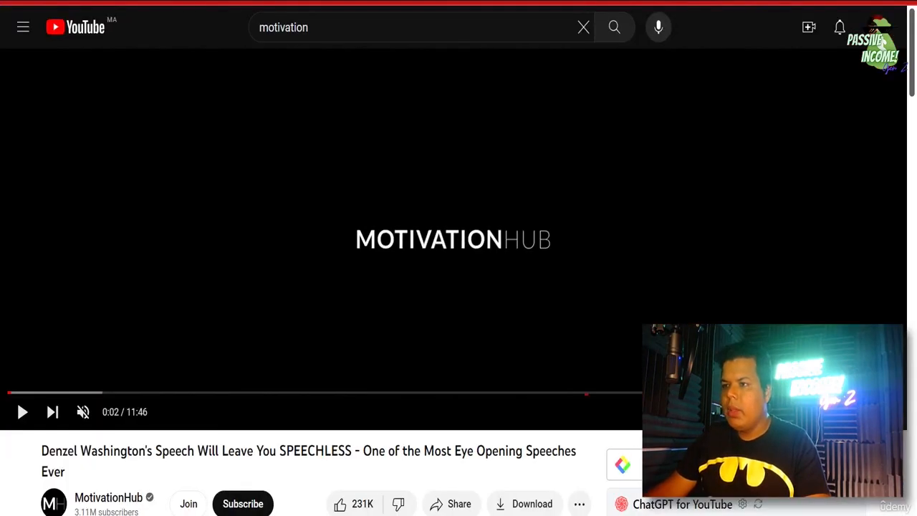
{"action": "left_click", "coordinate": [52, 412]}
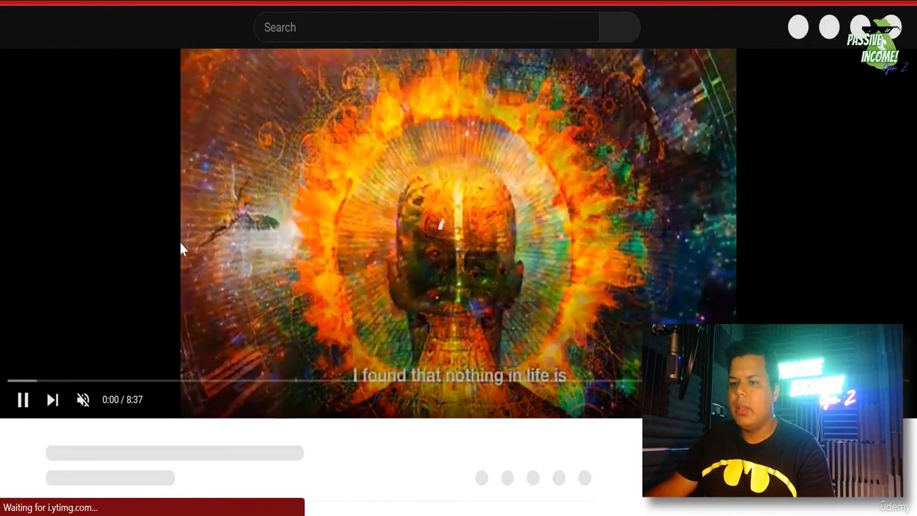
{"action": "left_click", "coordinate": [83, 404]}
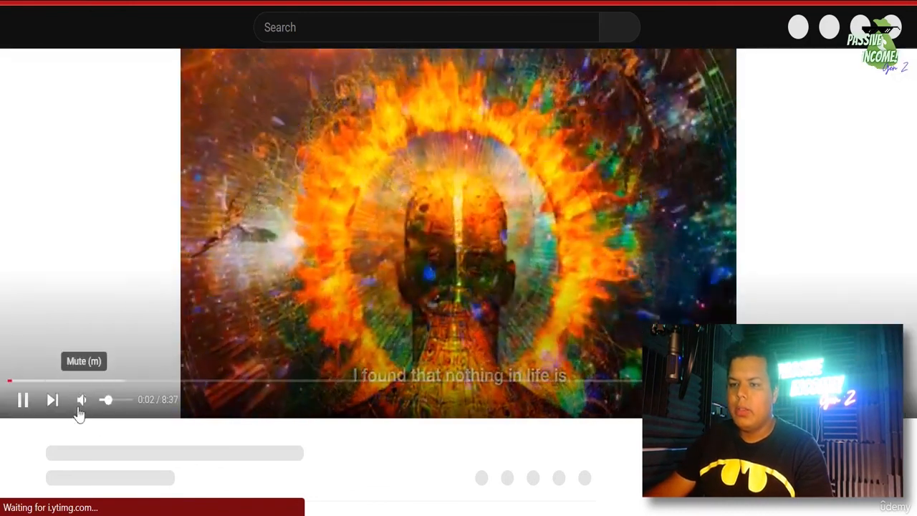
{"action": "left_click_drag", "start_coordinate": [106, 408], "coordinate": [123, 407]}
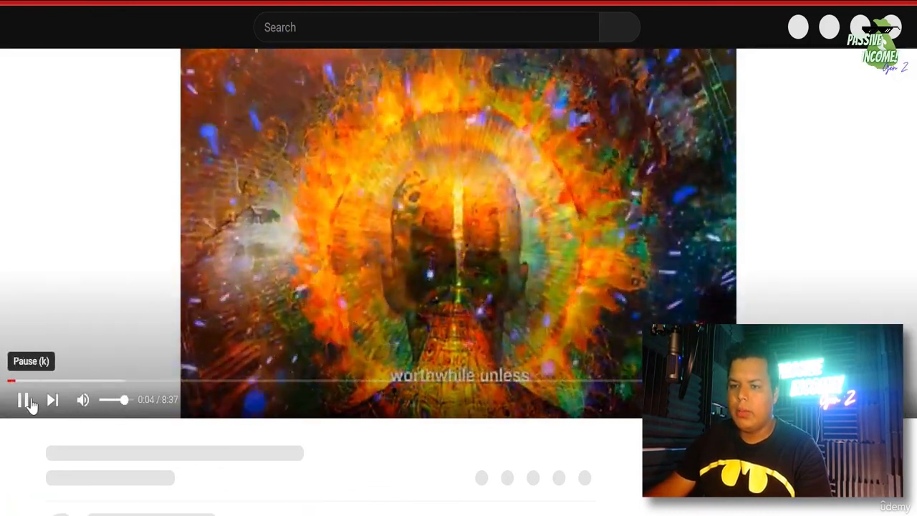
- Pause and resume the video, check its quality options, then head back to Studio
{"action": "left_click", "coordinate": [23, 400]}
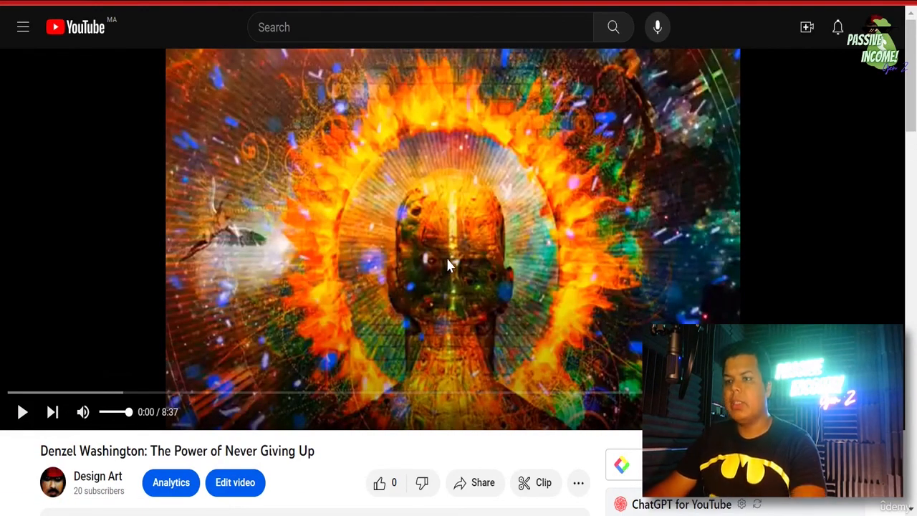
{"action": "left_click", "coordinate": [486, 223]}
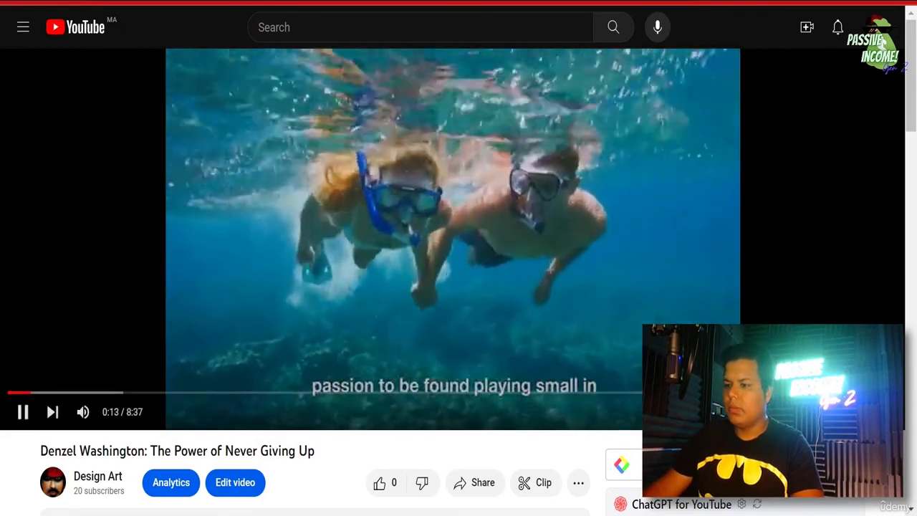
{"action": "left_click", "coordinate": [821, 363]}
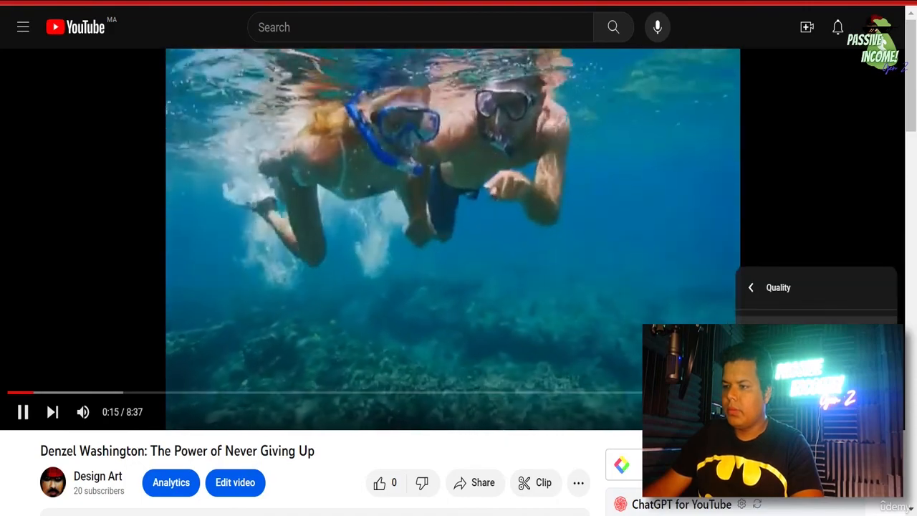
{"action": "left_click", "coordinate": [584, 139]}
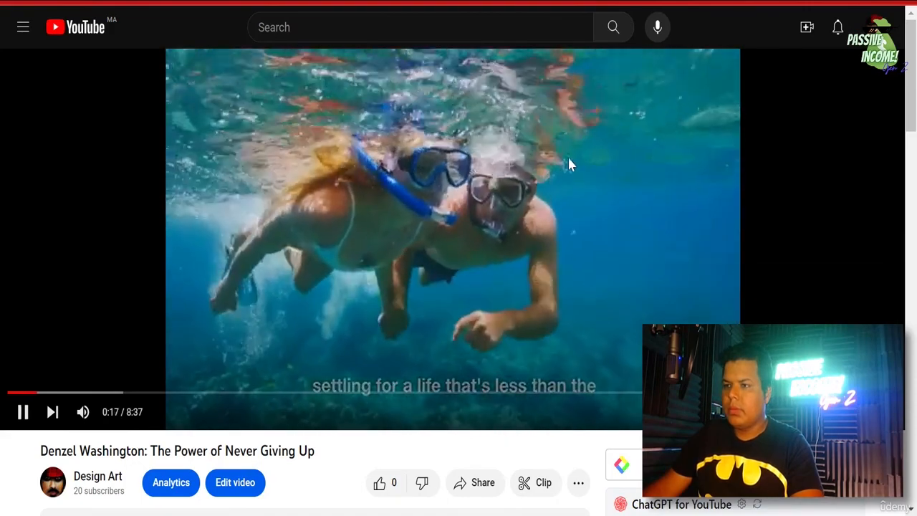
{"action": "left_click", "coordinate": [520, 228]}
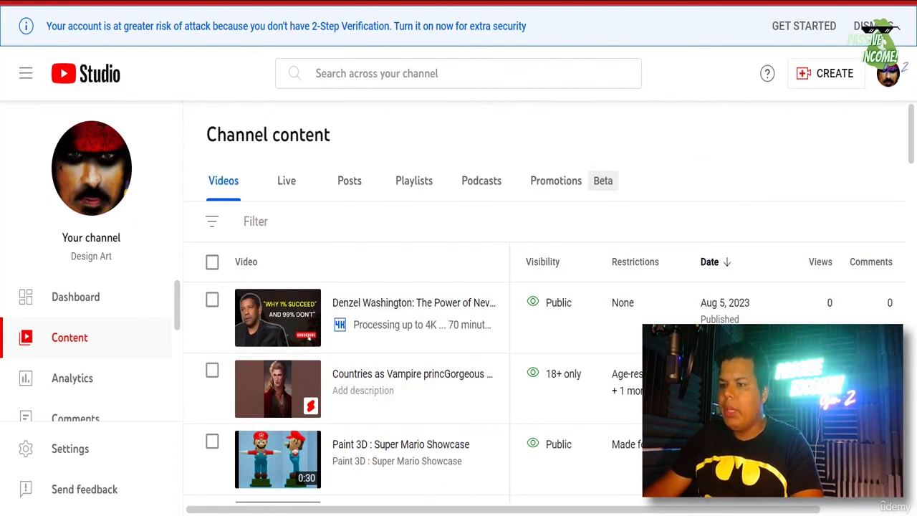
- Switch to the Denzel Washington watch page and resume playback
{"action": "left_click", "coordinate": [727, 1]}
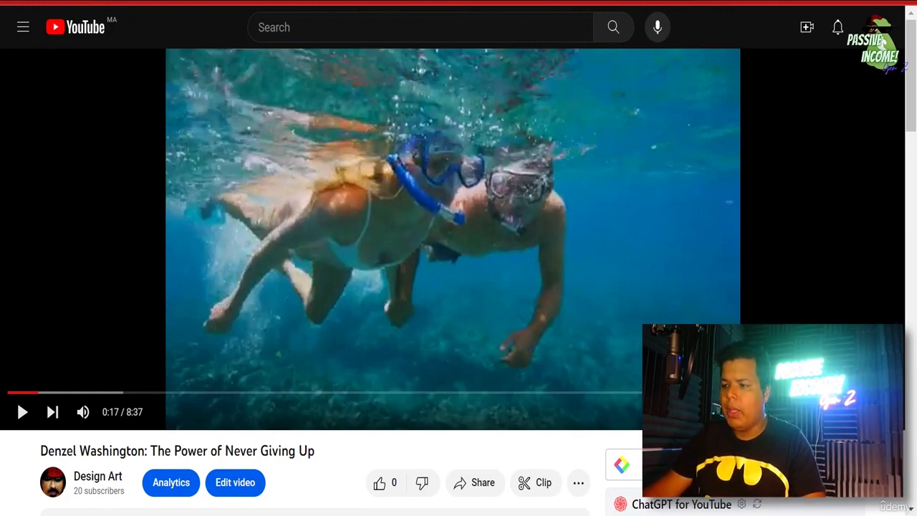
{"action": "left_click", "coordinate": [485, 230]}
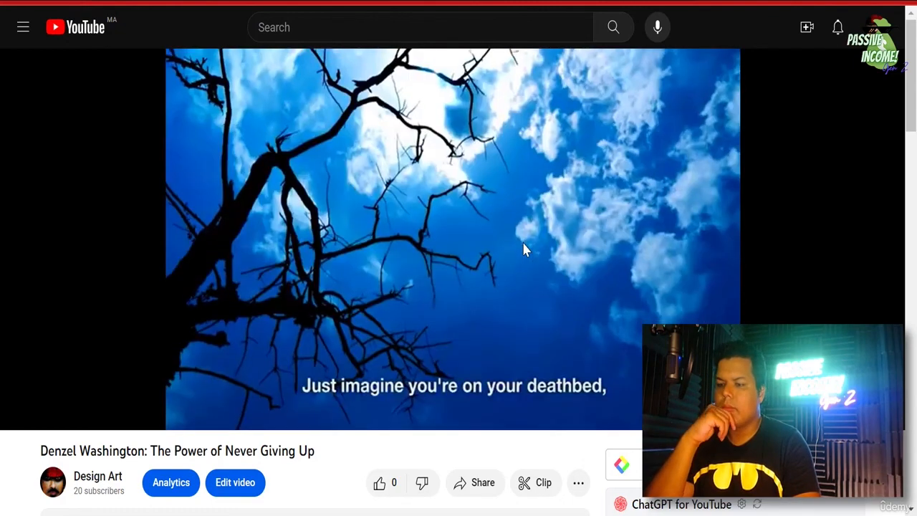
- Pause the video at 4:01 and go to Your channel from the account menu
{"action": "left_click", "coordinate": [524, 247]}
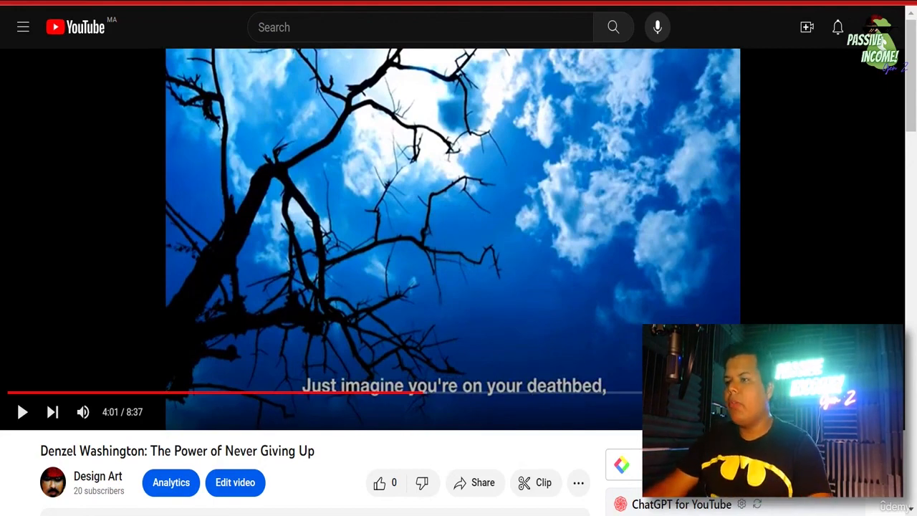
{"action": "left_click", "coordinate": [875, 27]}
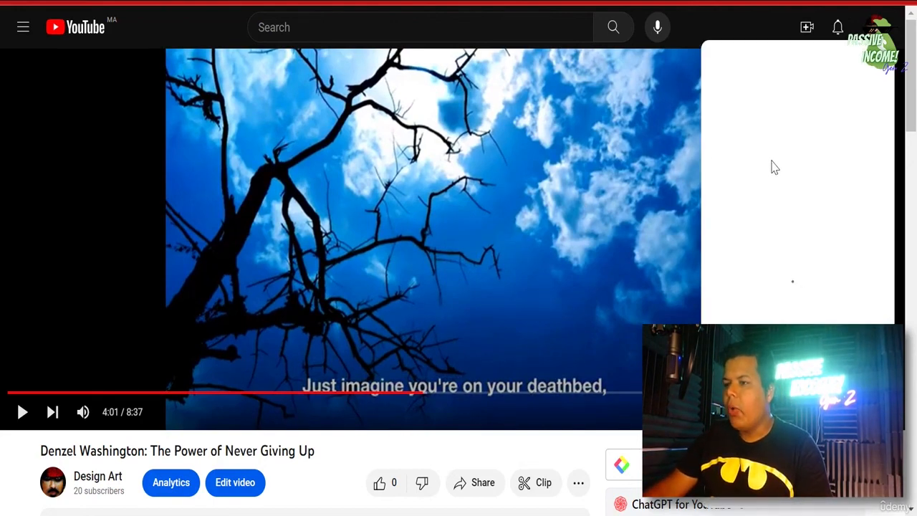
{"action": "left_click", "coordinate": [761, 123]}
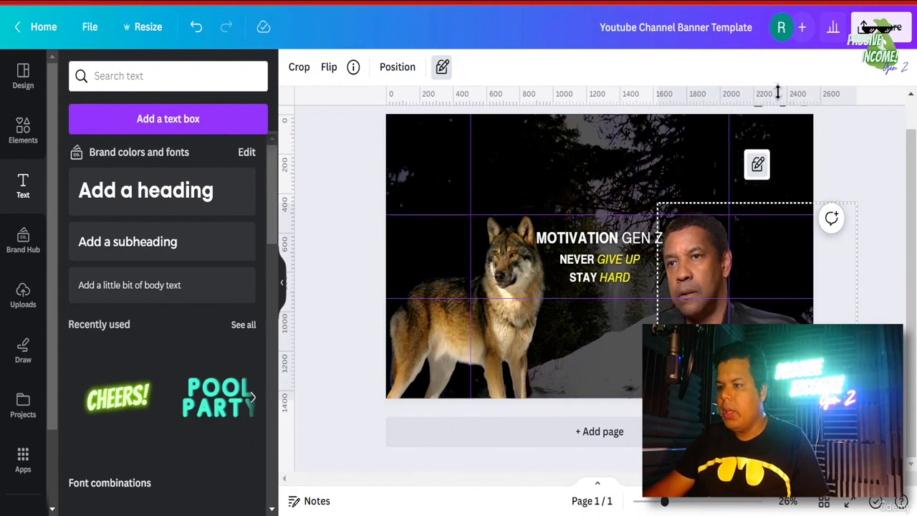
- Unlock the banner's portrait image, shrink it slightly and nudge it right
{"action": "left_click", "coordinate": [758, 173]}
{"action": "left_click", "coordinate": [756, 170]}
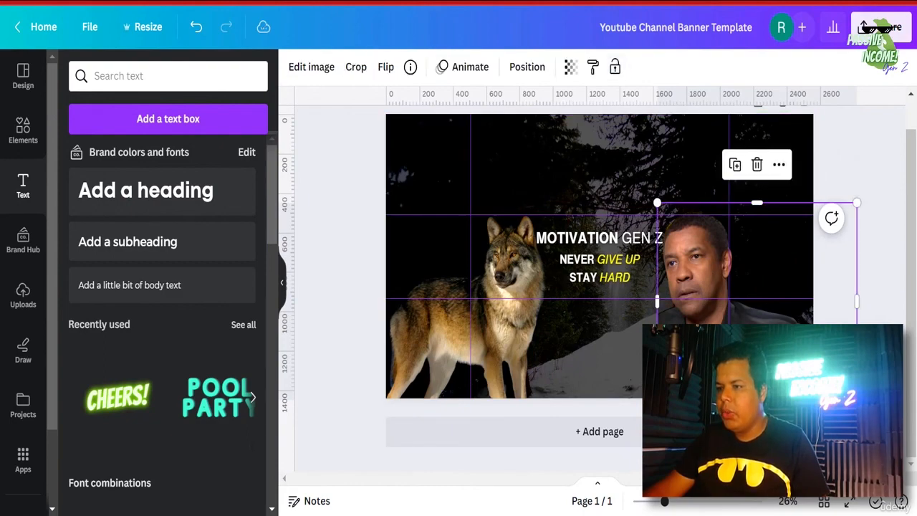
{"action": "left_click_drag", "start_coordinate": [857, 399], "coordinate": [827, 369]}
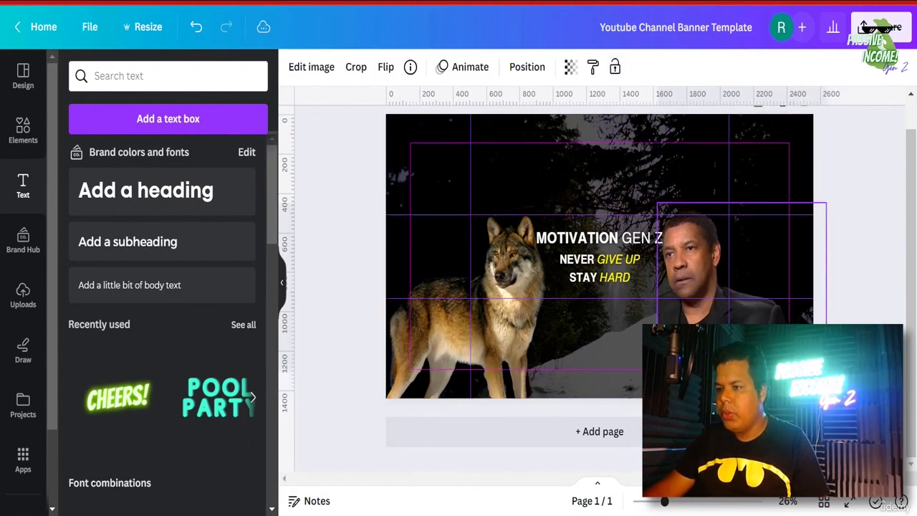
{"action": "left_click_drag", "start_coordinate": [742, 300], "coordinate": [748, 301]}
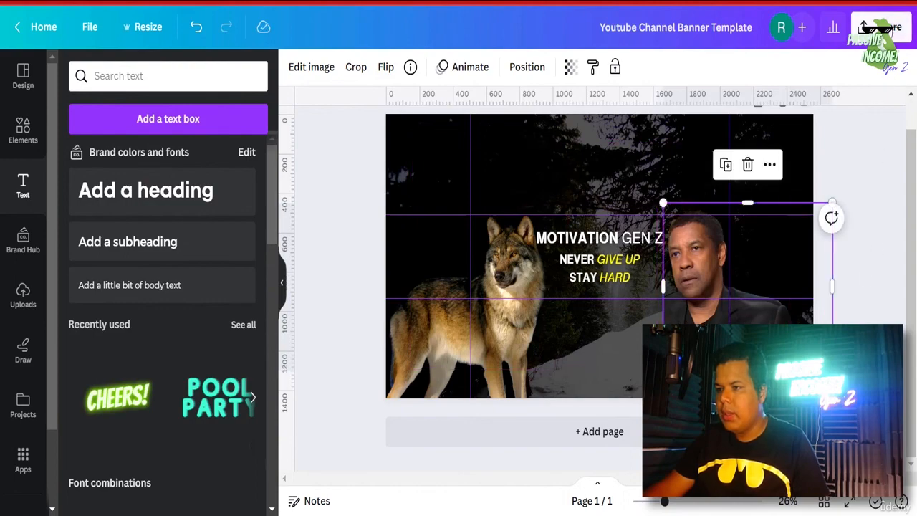
- Download the Youtube Channel Banner Template design as a PNG
{"action": "left_click", "coordinate": [891, 26]}
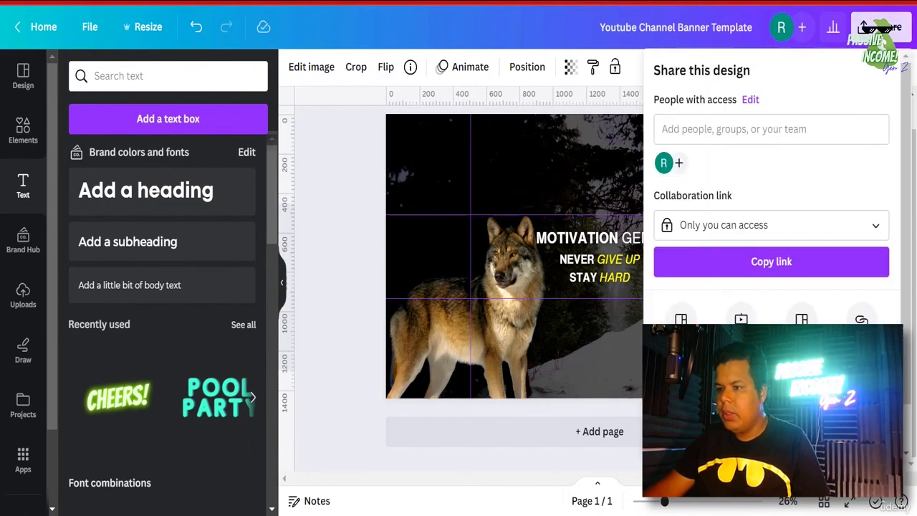
{"action": "left_click", "coordinate": [699, 393]}
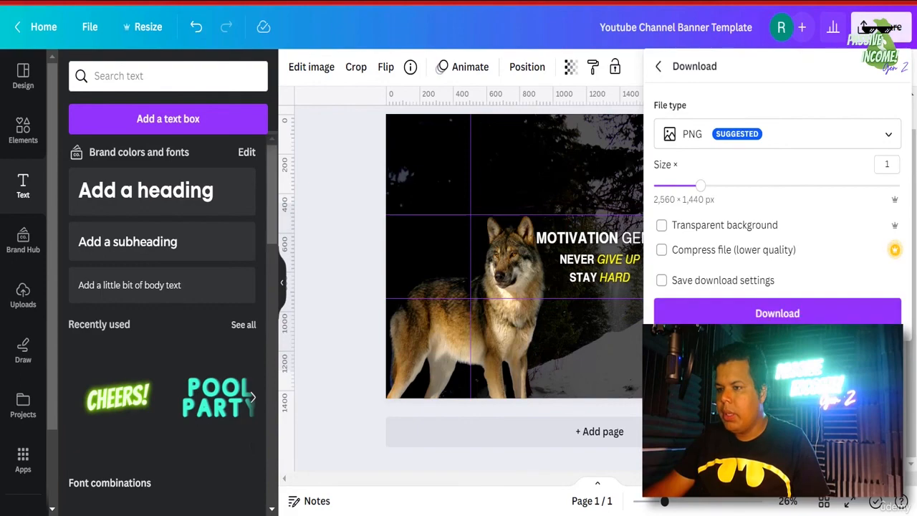
{"action": "left_click", "coordinate": [752, 313]}
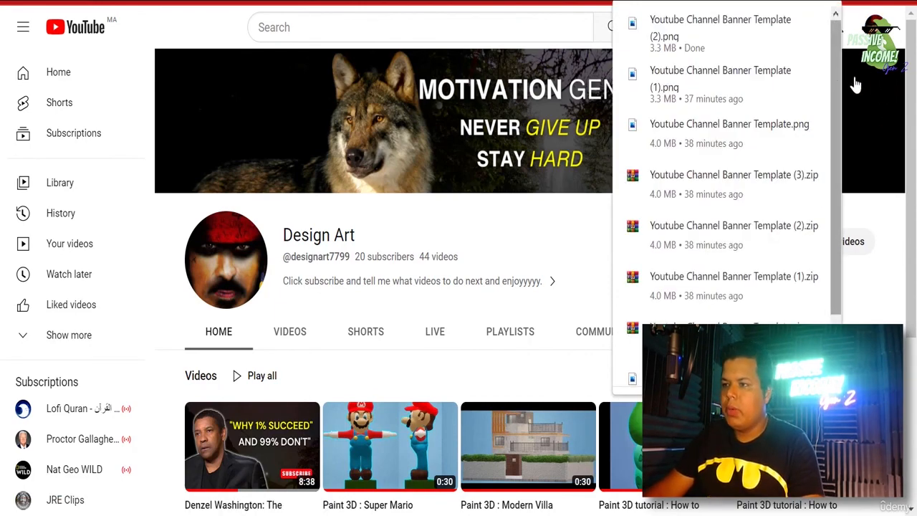
- Upload 'Youtube Channel Banner Template (2)' as the new banner image to show its crop preview
{"action": "left_click", "coordinate": [884, 81]}
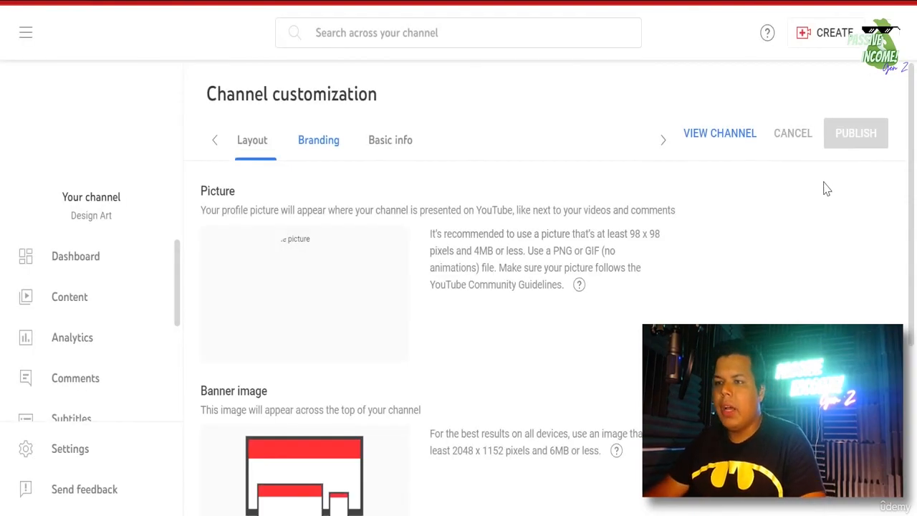
{"action": "scroll", "coordinate": [597, 250], "scroll_direction": "down", "scroll_amount": 3}
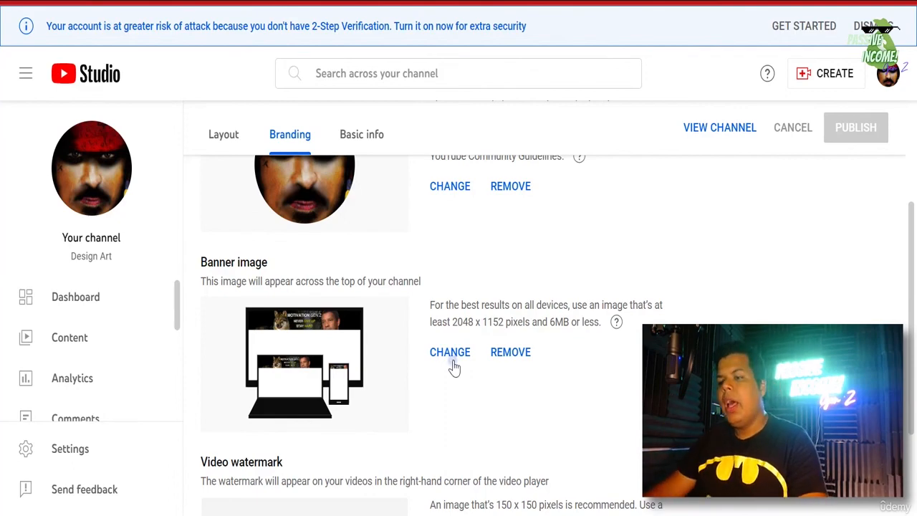
{"action": "left_click", "coordinate": [452, 363]}
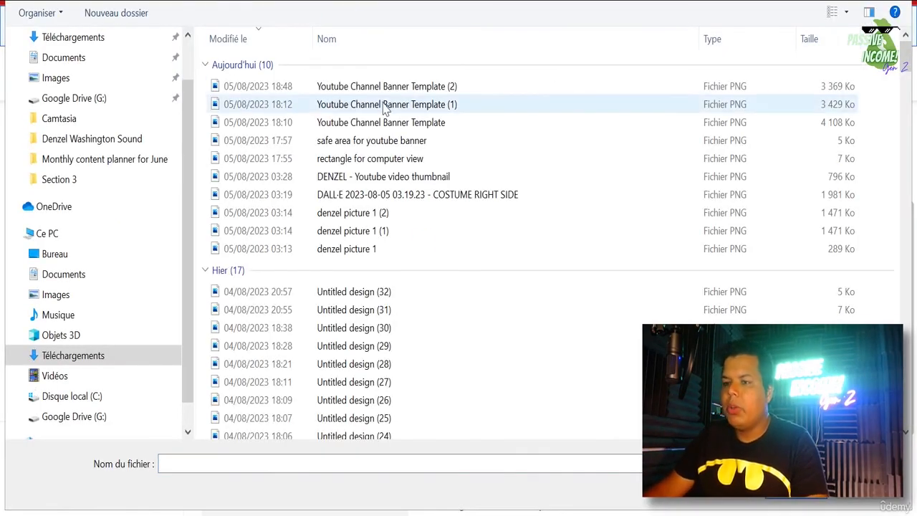
{"action": "double_click", "coordinate": [390, 89]}
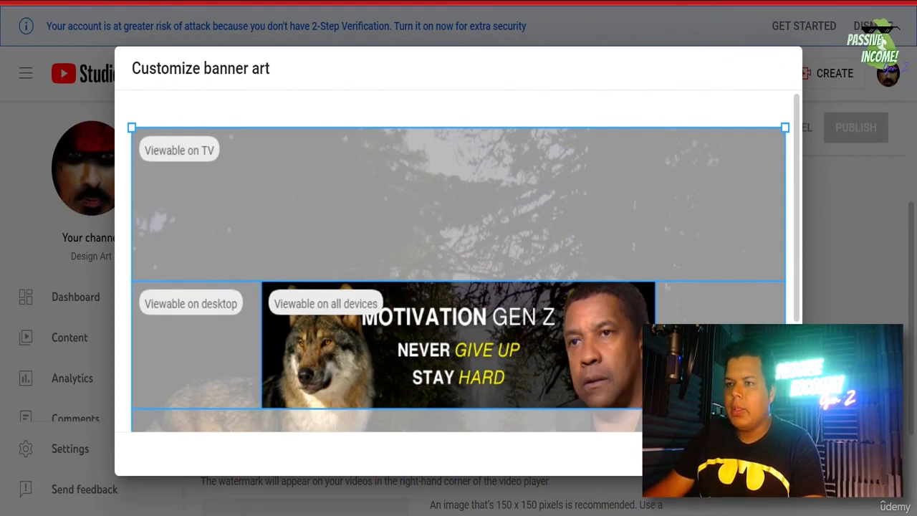
- Accept the banner crop, publish the MOTIVATION GEN Z banner, and view the channel page
{"action": "left_click", "coordinate": [711, 454]}
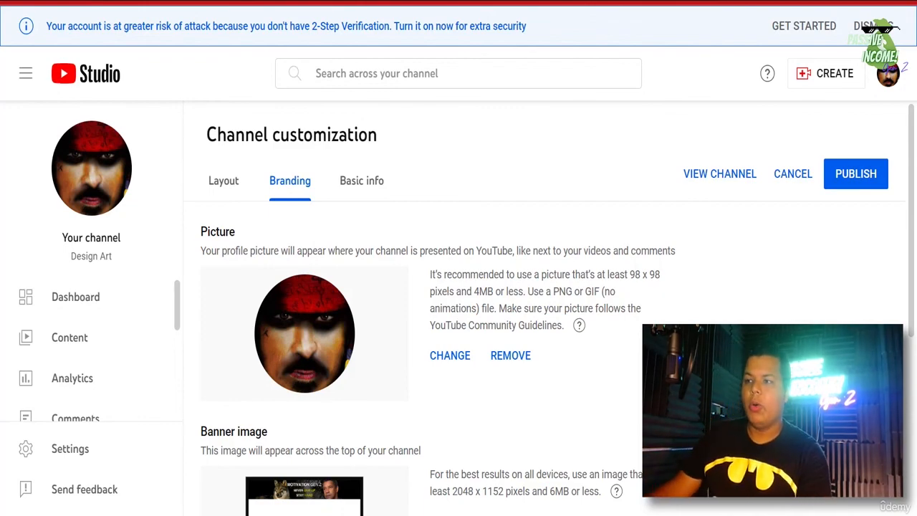
{"action": "left_click", "coordinate": [848, 182]}
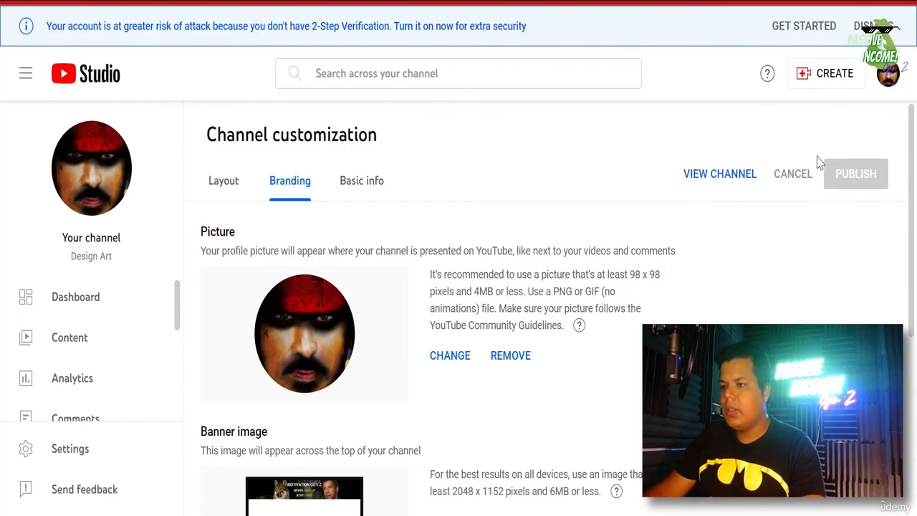
{"action": "left_click", "coordinate": [741, 184]}
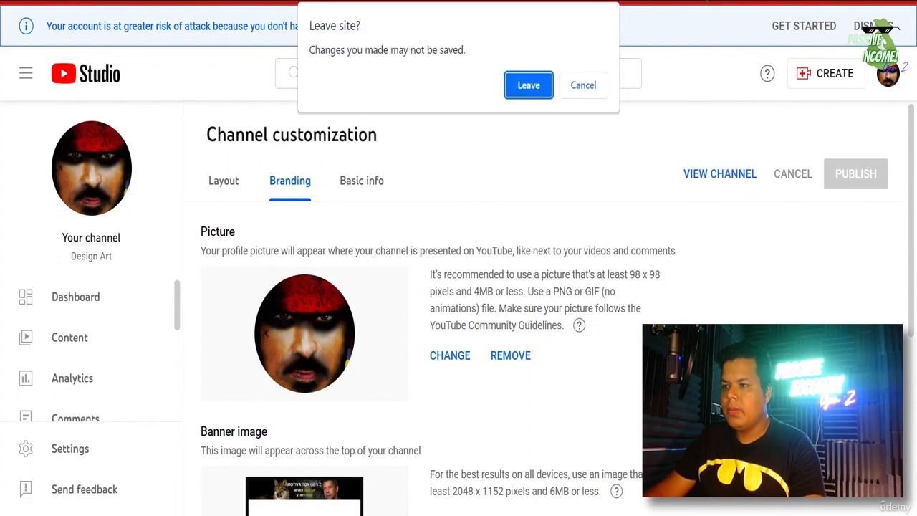
{"action": "left_click", "coordinate": [583, 86]}
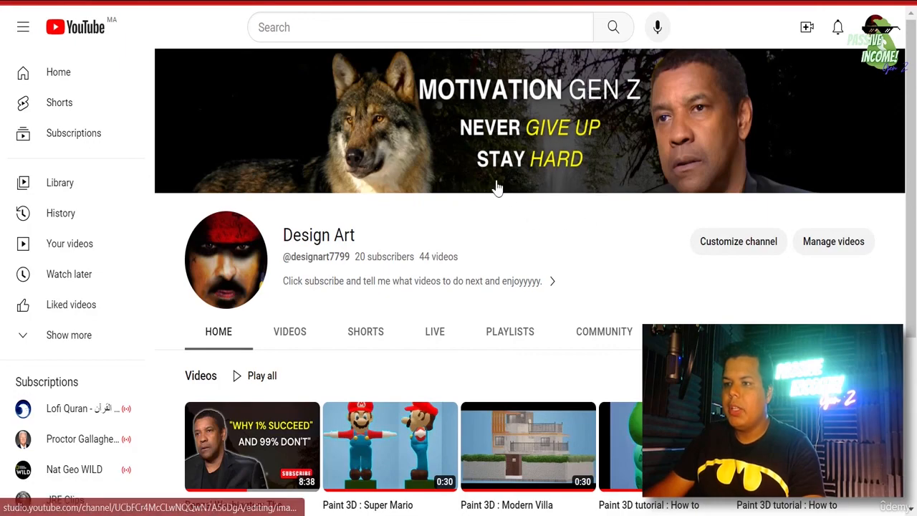
- Copy the title 'Denzel Washington: The Power of Never Giving Up' from its watch page and search YouTube for it
{"action": "scroll", "coordinate": [433, 164], "scroll_direction": "down", "scroll_amount": 3}
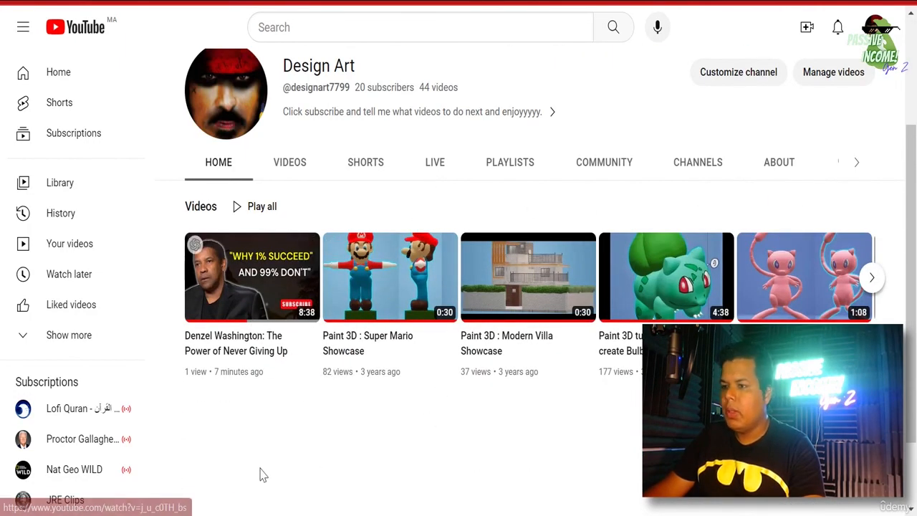
{"action": "left_click", "coordinate": [262, 356]}
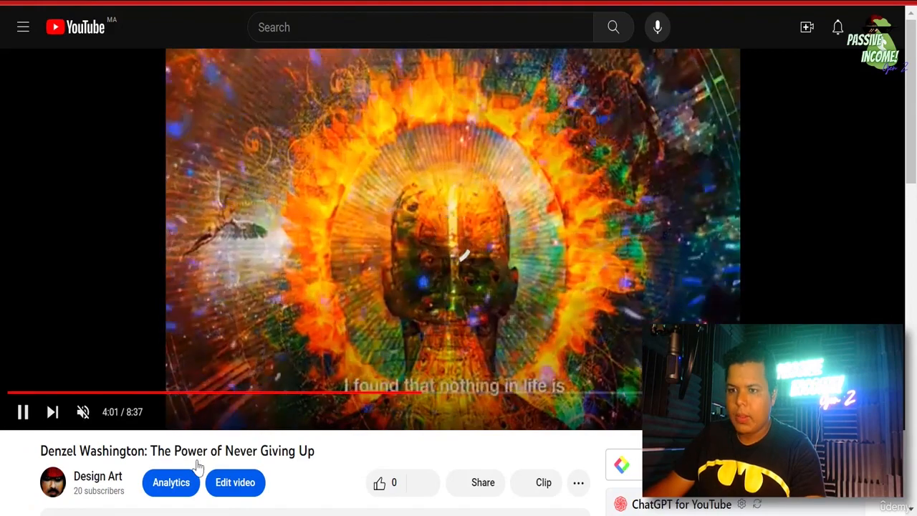
{"action": "triple_click", "coordinate": [201, 454]}
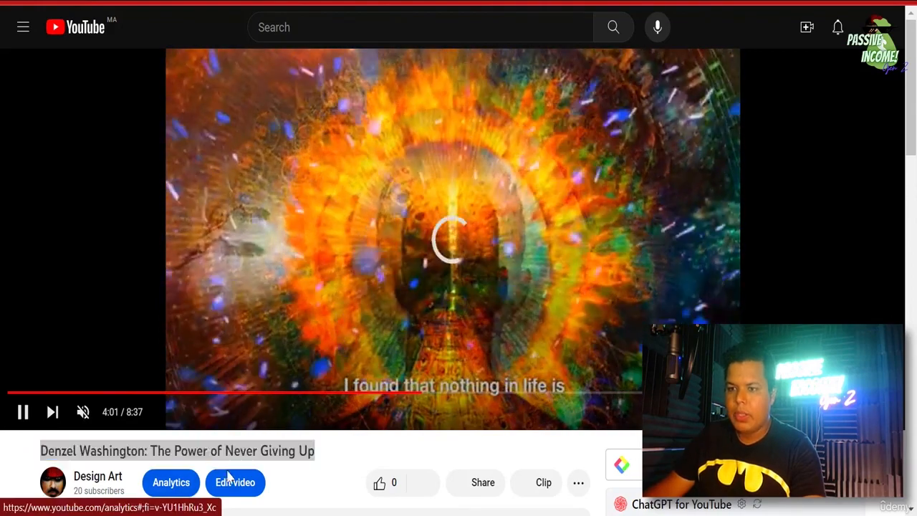
{"action": "right_click", "coordinate": [201, 453]}
{"action": "left_click", "coordinate": [268, 286]}
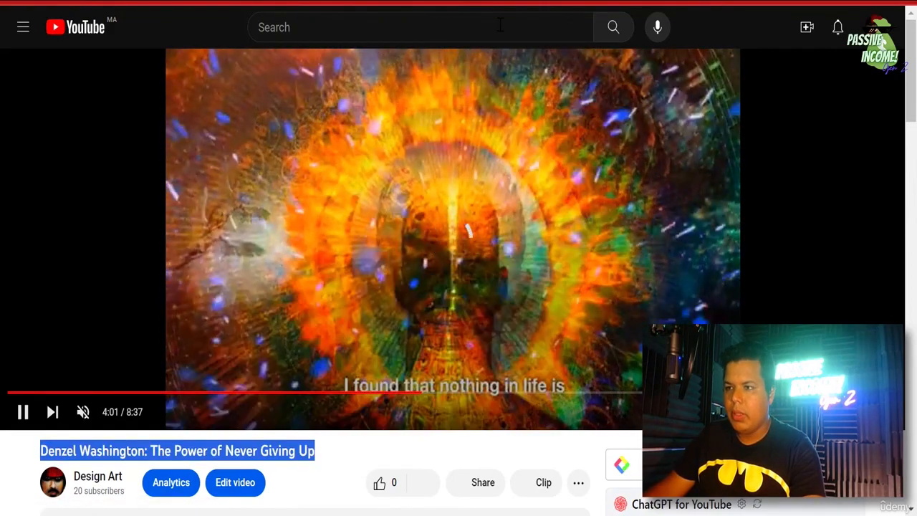
{"action": "right_click", "coordinate": [499, 26]}
{"action": "left_click", "coordinate": [526, 155]}
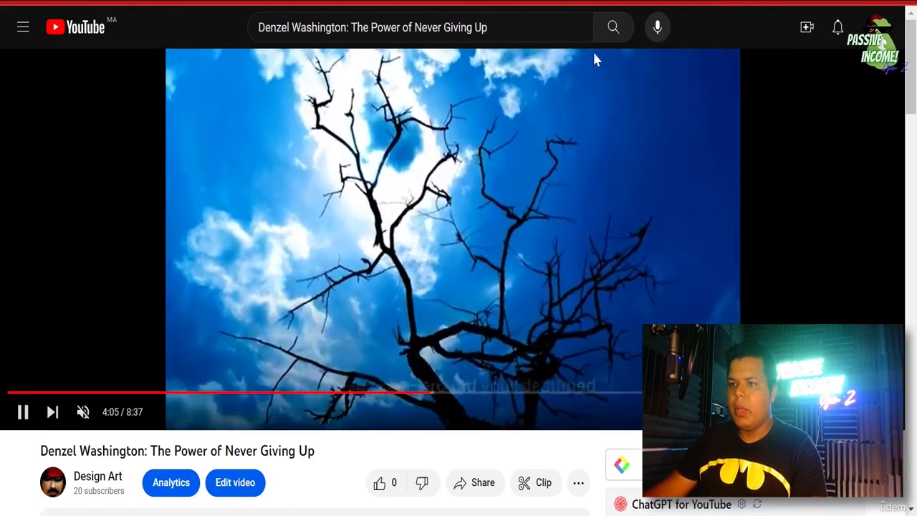
{"action": "left_click", "coordinate": [609, 29]}
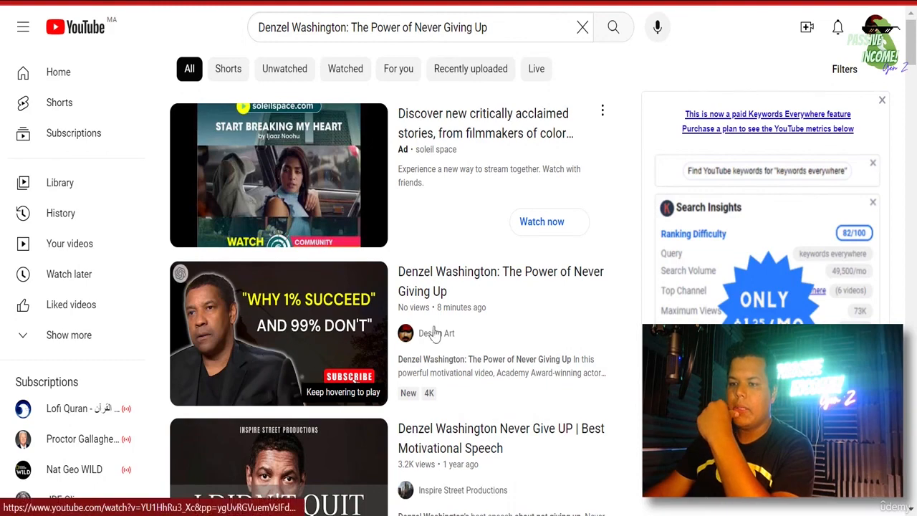
- Open the AlexKaltsMotivation channel (1.03M subscribers, 171 videos) from the results and browse its home page
{"action": "scroll", "coordinate": [553, 287], "scroll_direction": "down", "scroll_amount": 2}
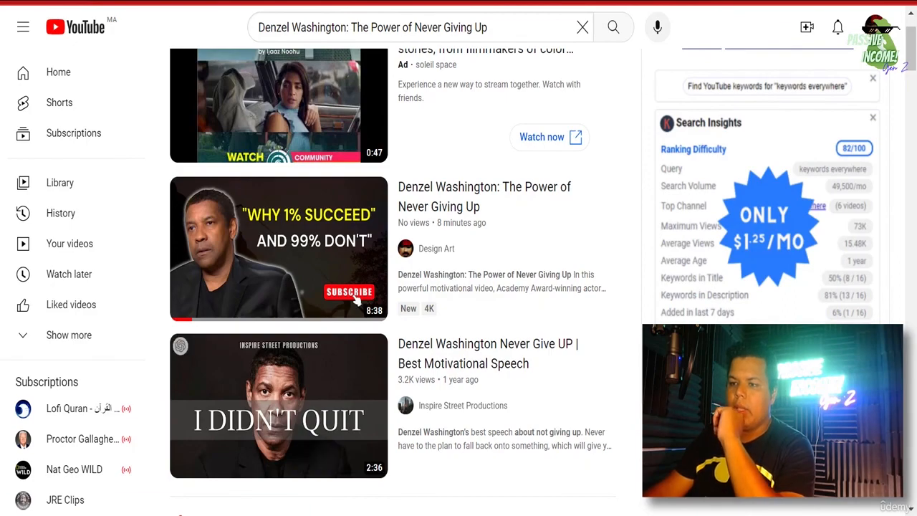
{"action": "scroll", "coordinate": [356, 301], "scroll_direction": "down", "scroll_amount": 8}
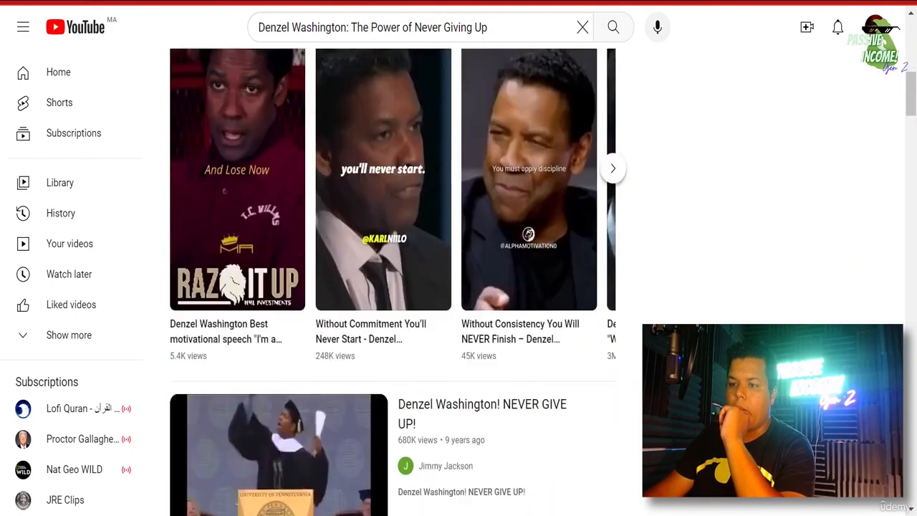
{"action": "scroll", "coordinate": [392, 279], "scroll_direction": "down", "scroll_amount": 2}
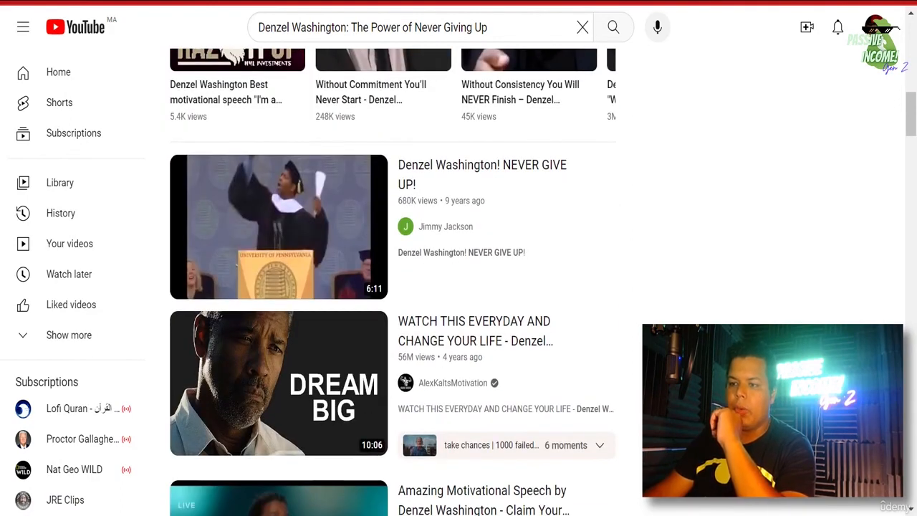
{"action": "scroll", "coordinate": [491, 237], "scroll_direction": "down", "scroll_amount": 2}
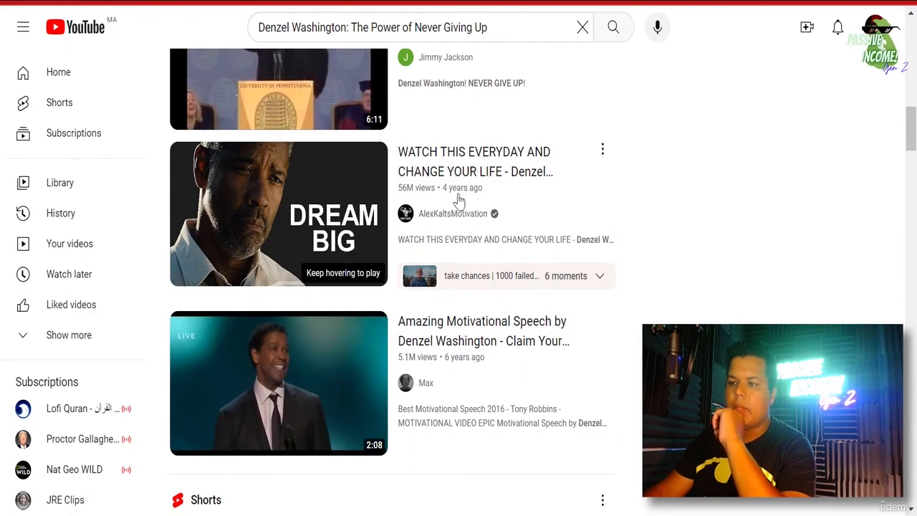
{"action": "left_click", "coordinate": [461, 216]}
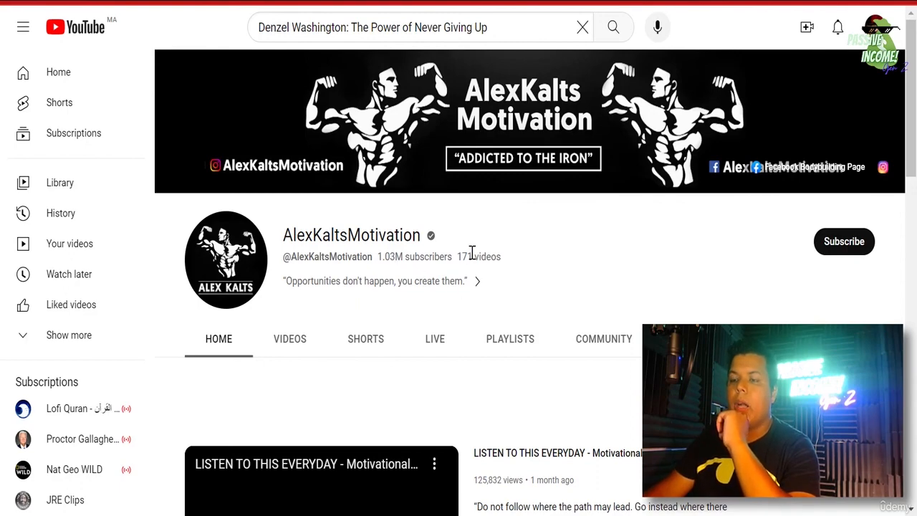
{"action": "scroll", "coordinate": [494, 247], "scroll_direction": "down", "scroll_amount": 3}
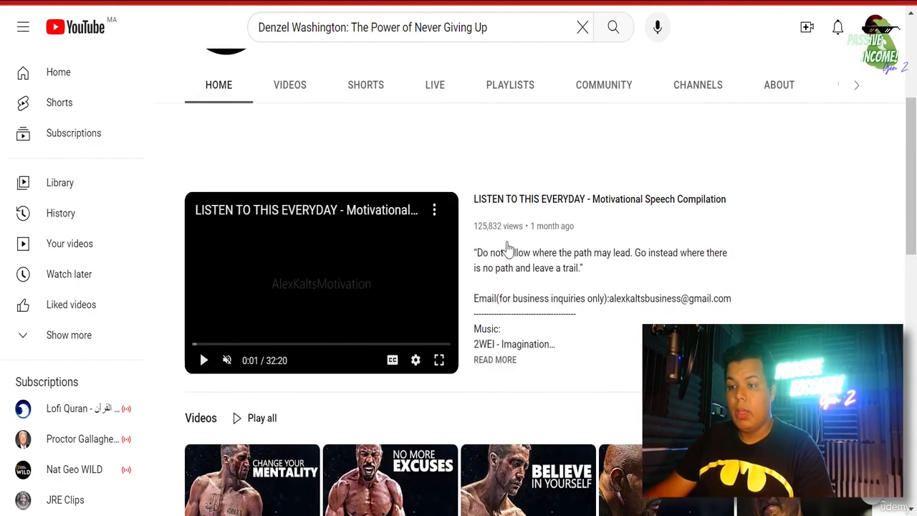
{"action": "scroll", "coordinate": [529, 285], "scroll_direction": "down", "scroll_amount": 2}
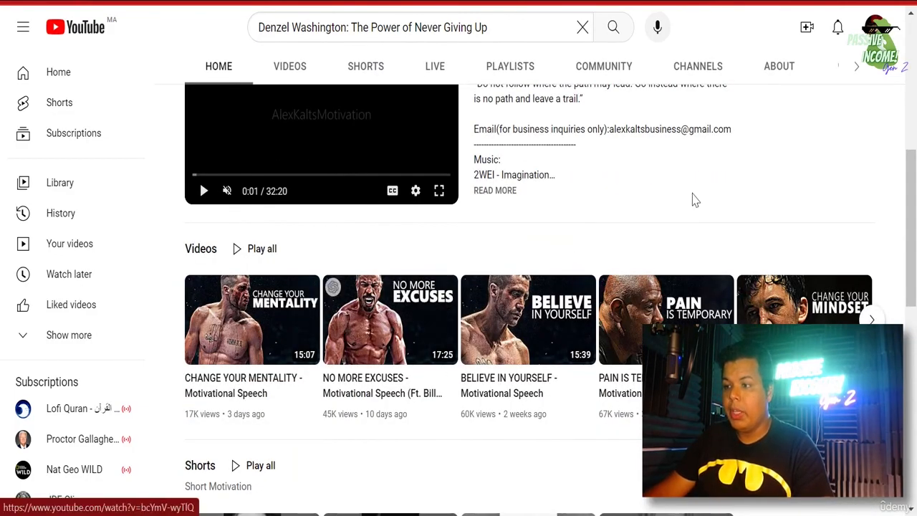
{"action": "scroll", "coordinate": [693, 200], "scroll_direction": "down", "scroll_amount": 4}
{"action": "scroll", "coordinate": [696, 208], "scroll_direction": "down", "scroll_amount": 3}
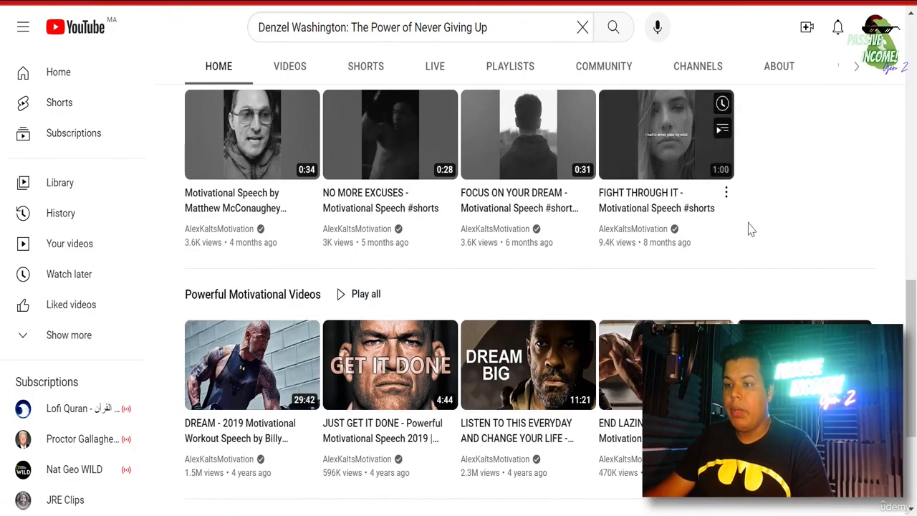
{"action": "scroll", "coordinate": [812, 293], "scroll_direction": "up", "scroll_amount": 5}
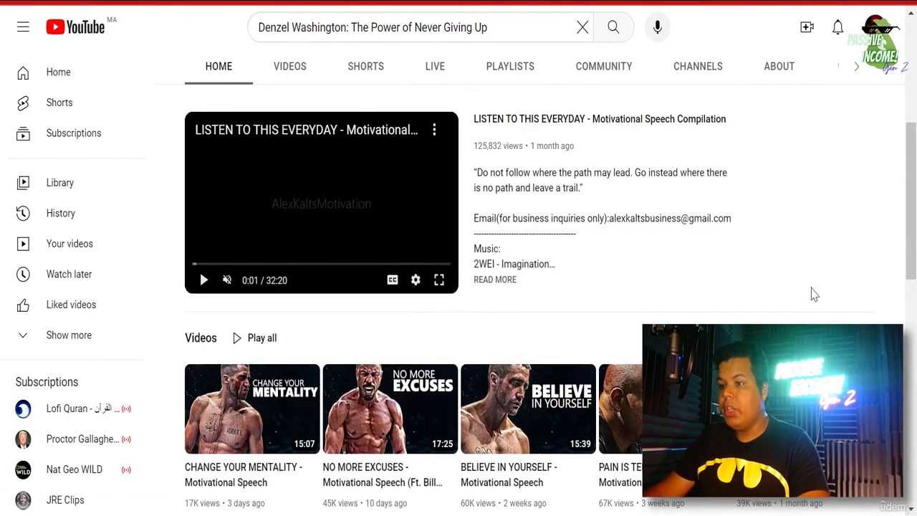
{"action": "scroll", "coordinate": [813, 294], "scroll_direction": "up", "scroll_amount": 4}
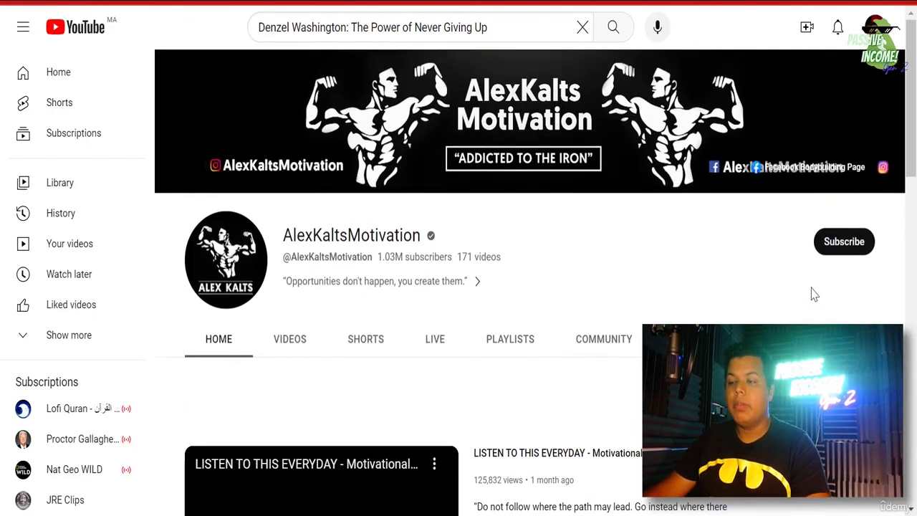